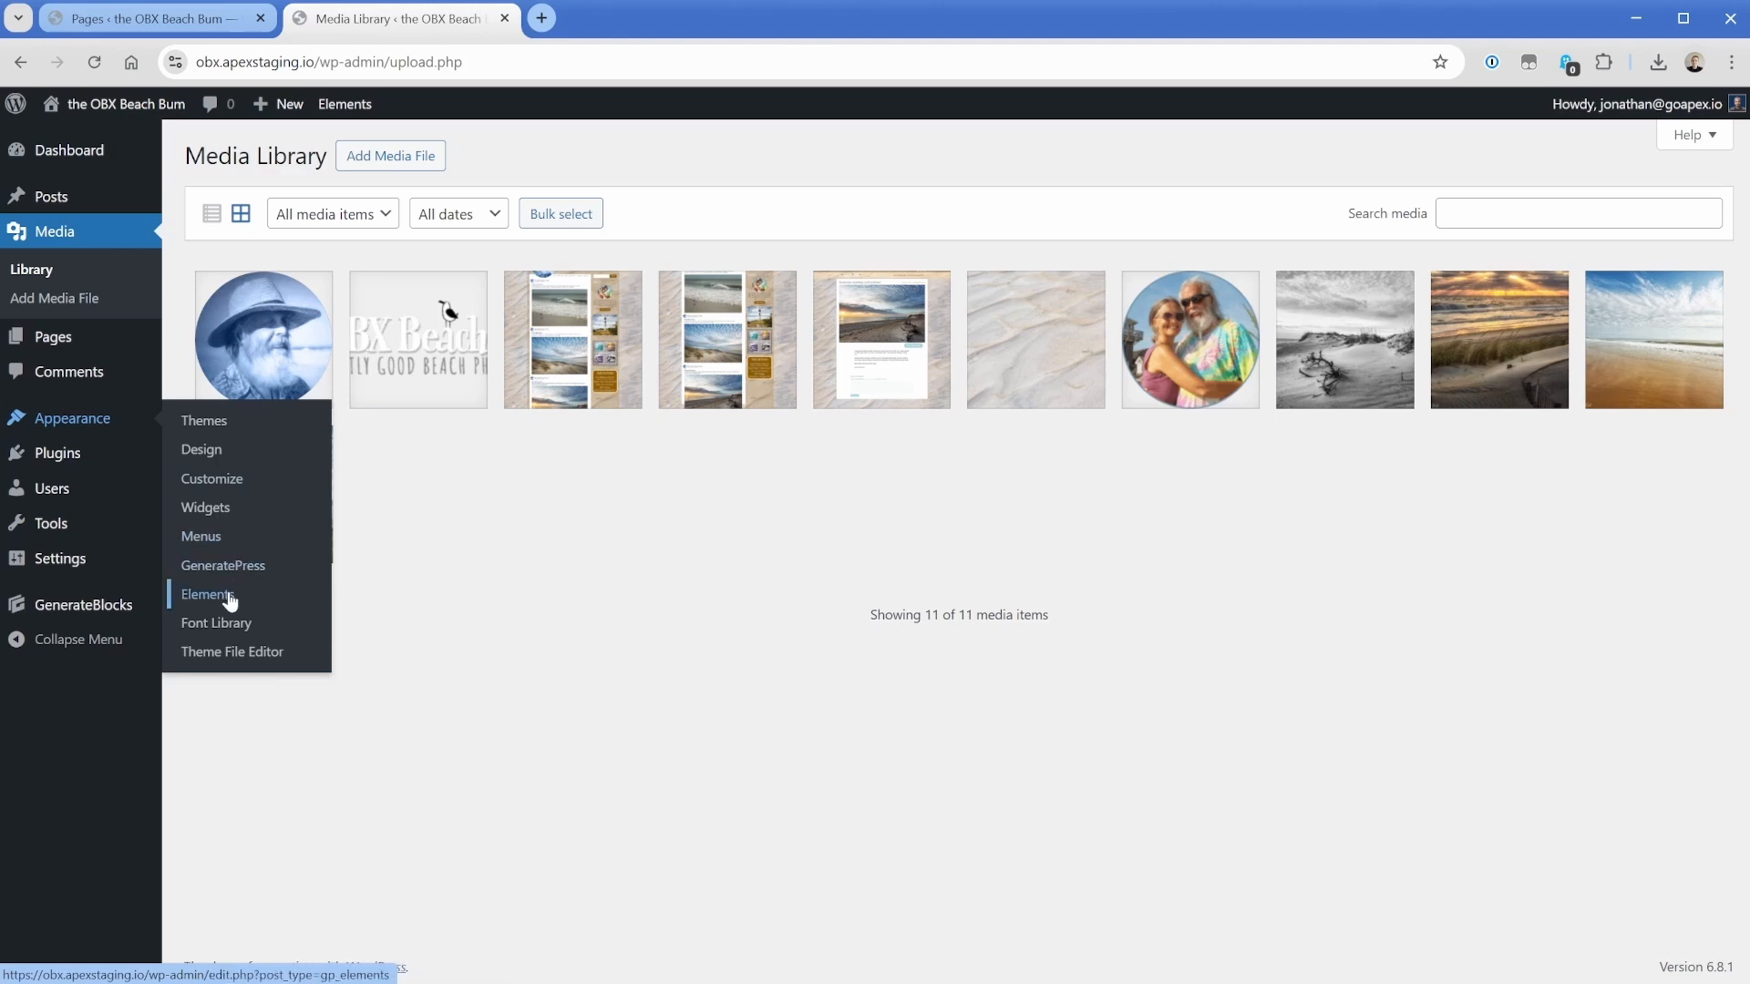
# Review the GeneratePress modules and check the list of theme Elements.
pyautogui.click(227, 568)
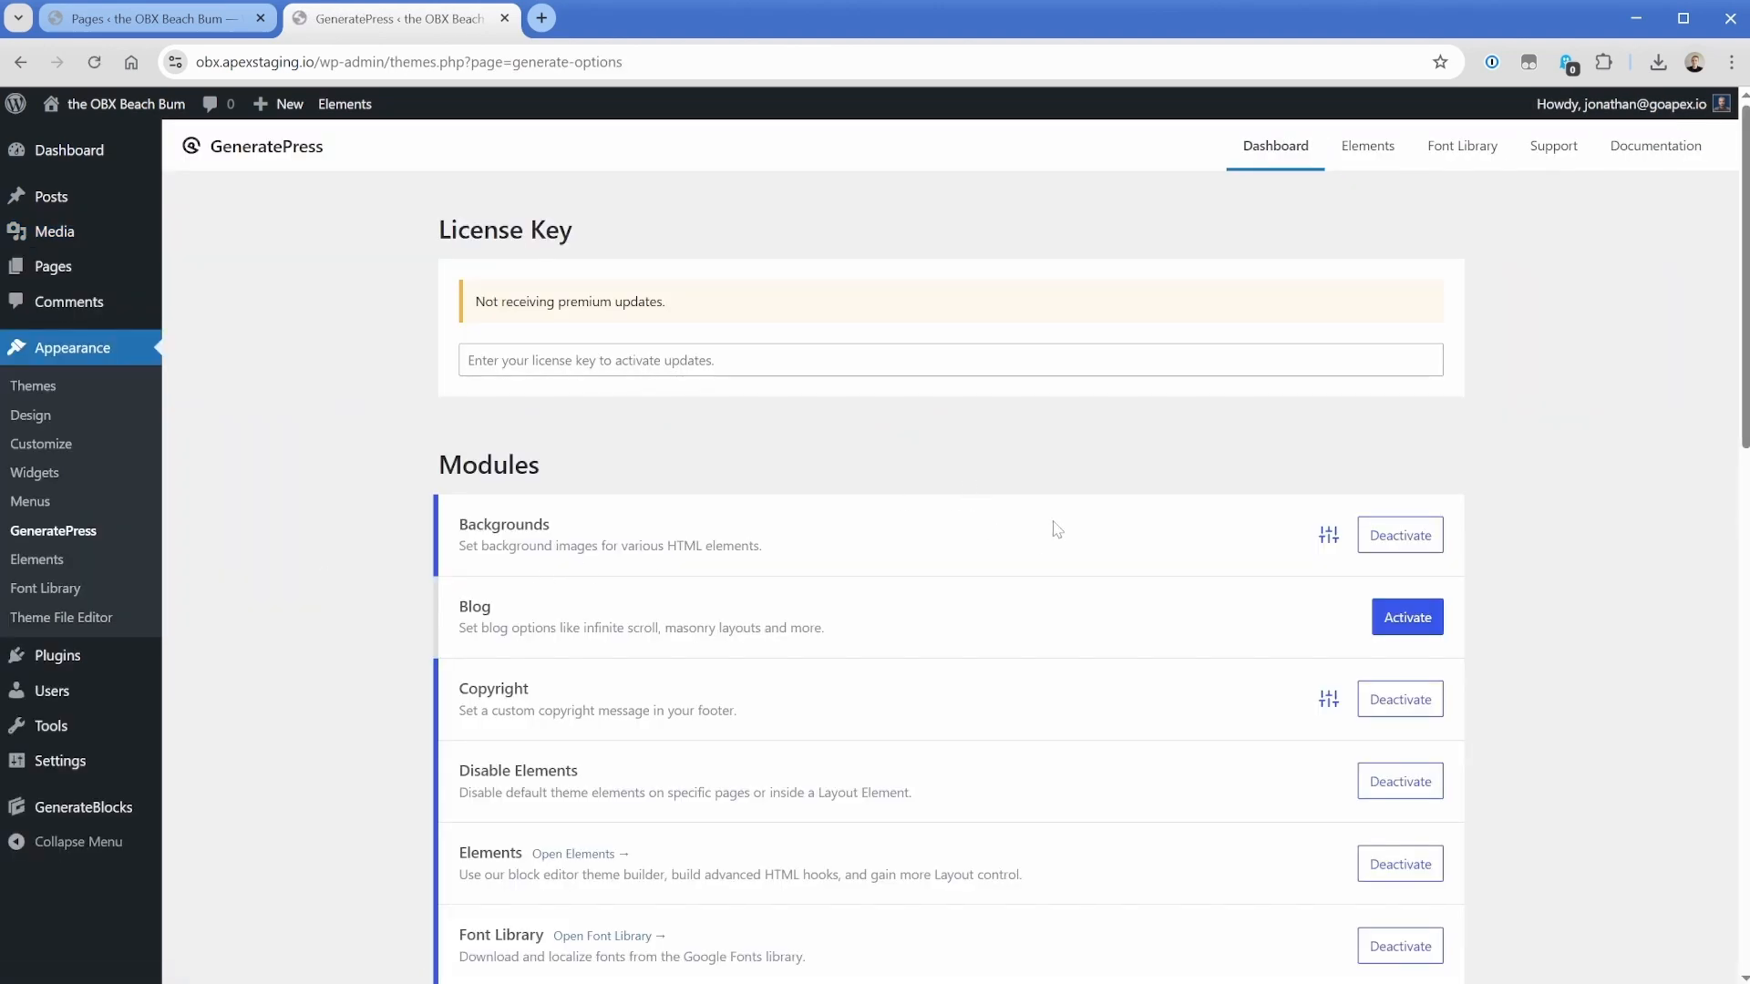
pyautogui.scroll(-5, 1054, 528)
pyautogui.scroll(-1, 1054, 529)
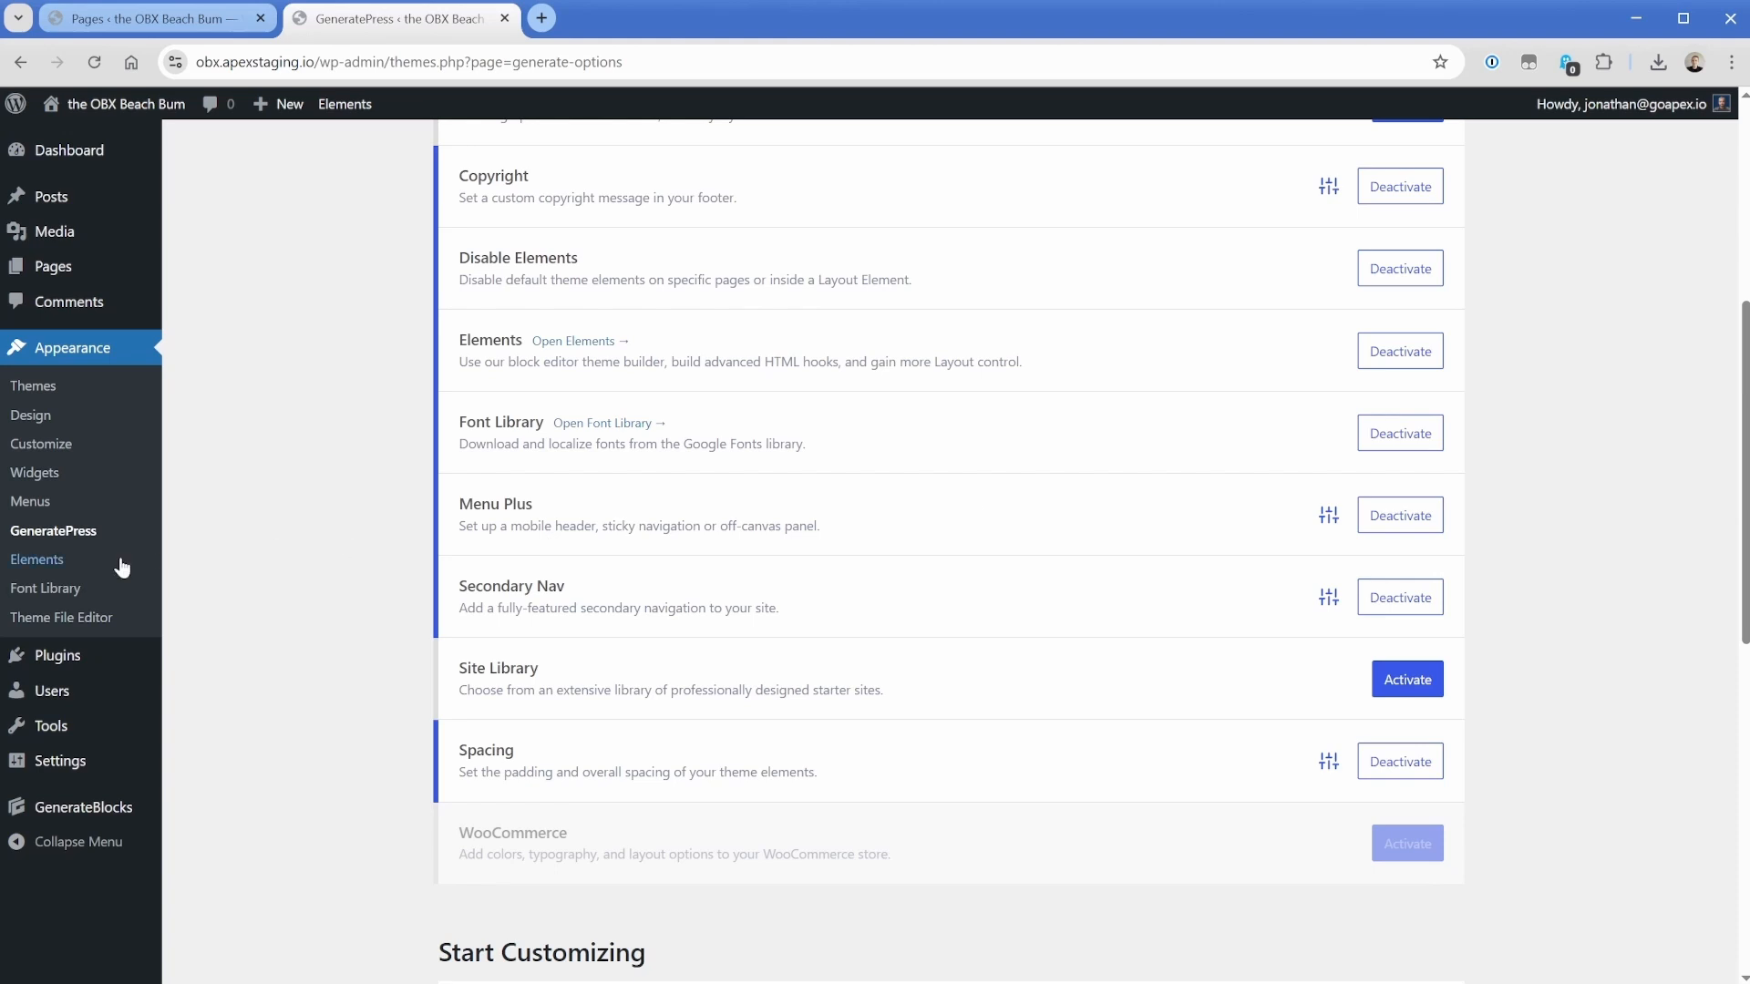
pyautogui.click(53, 559)
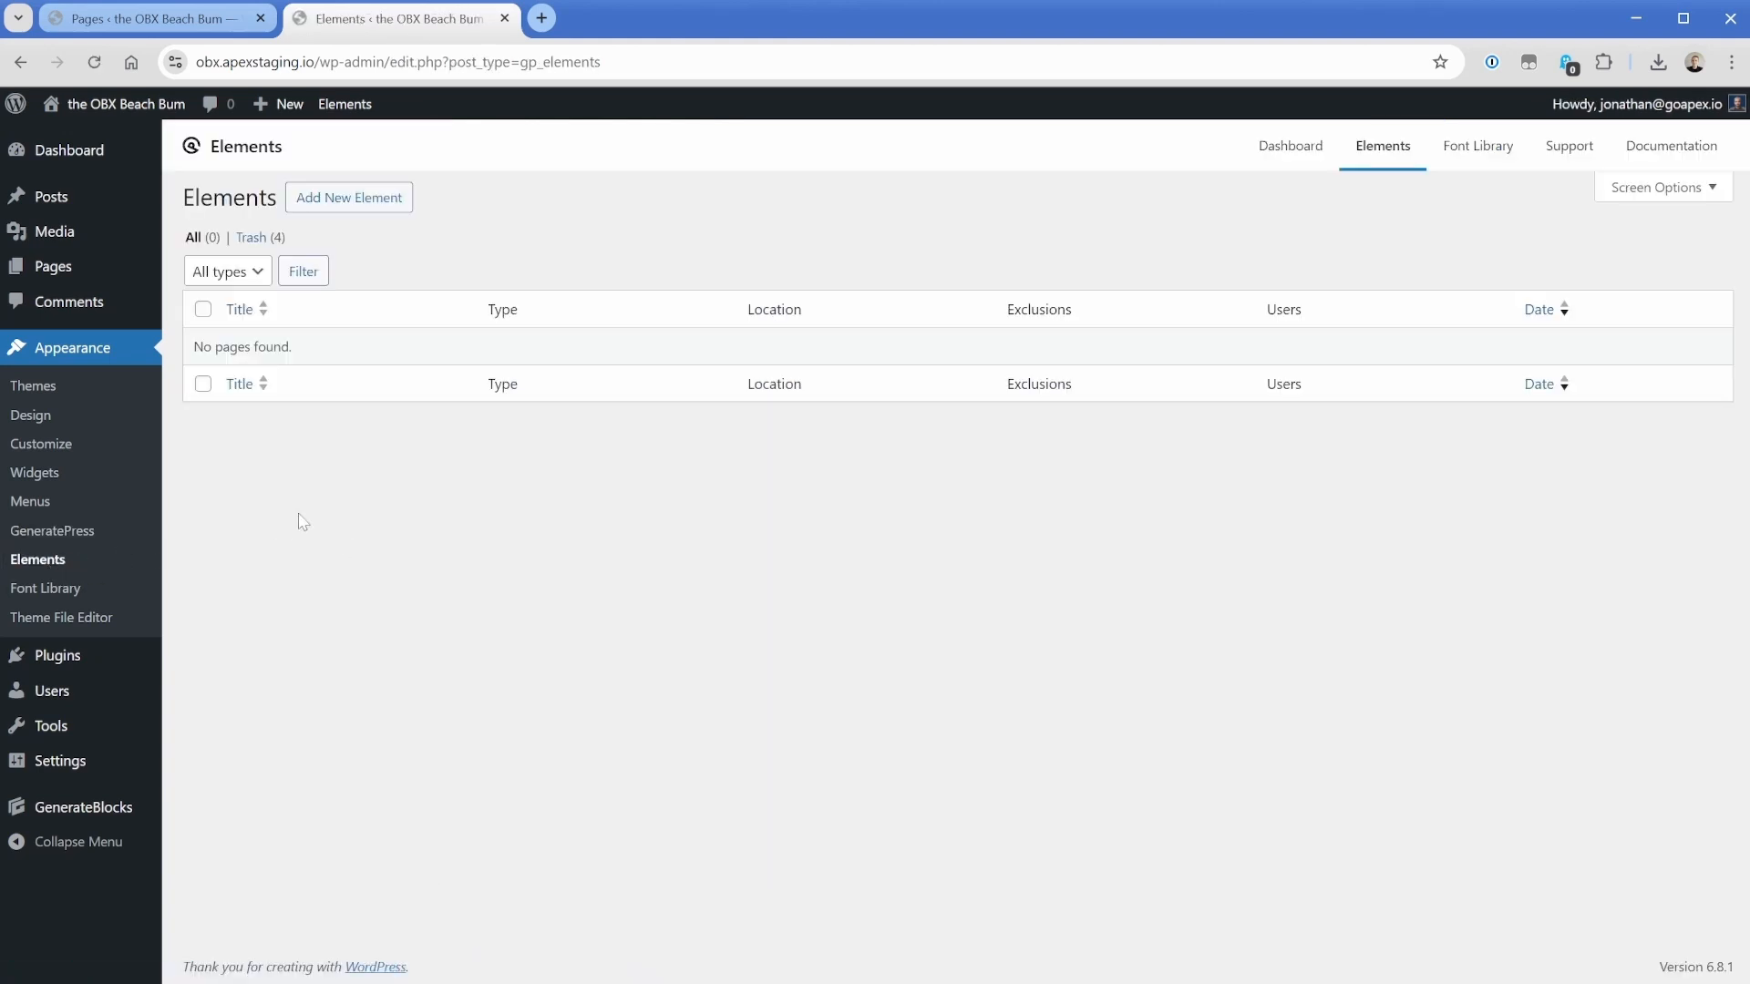
# Review the installed plugins and the site's permalink structure settings.
pyautogui.click(64, 658)
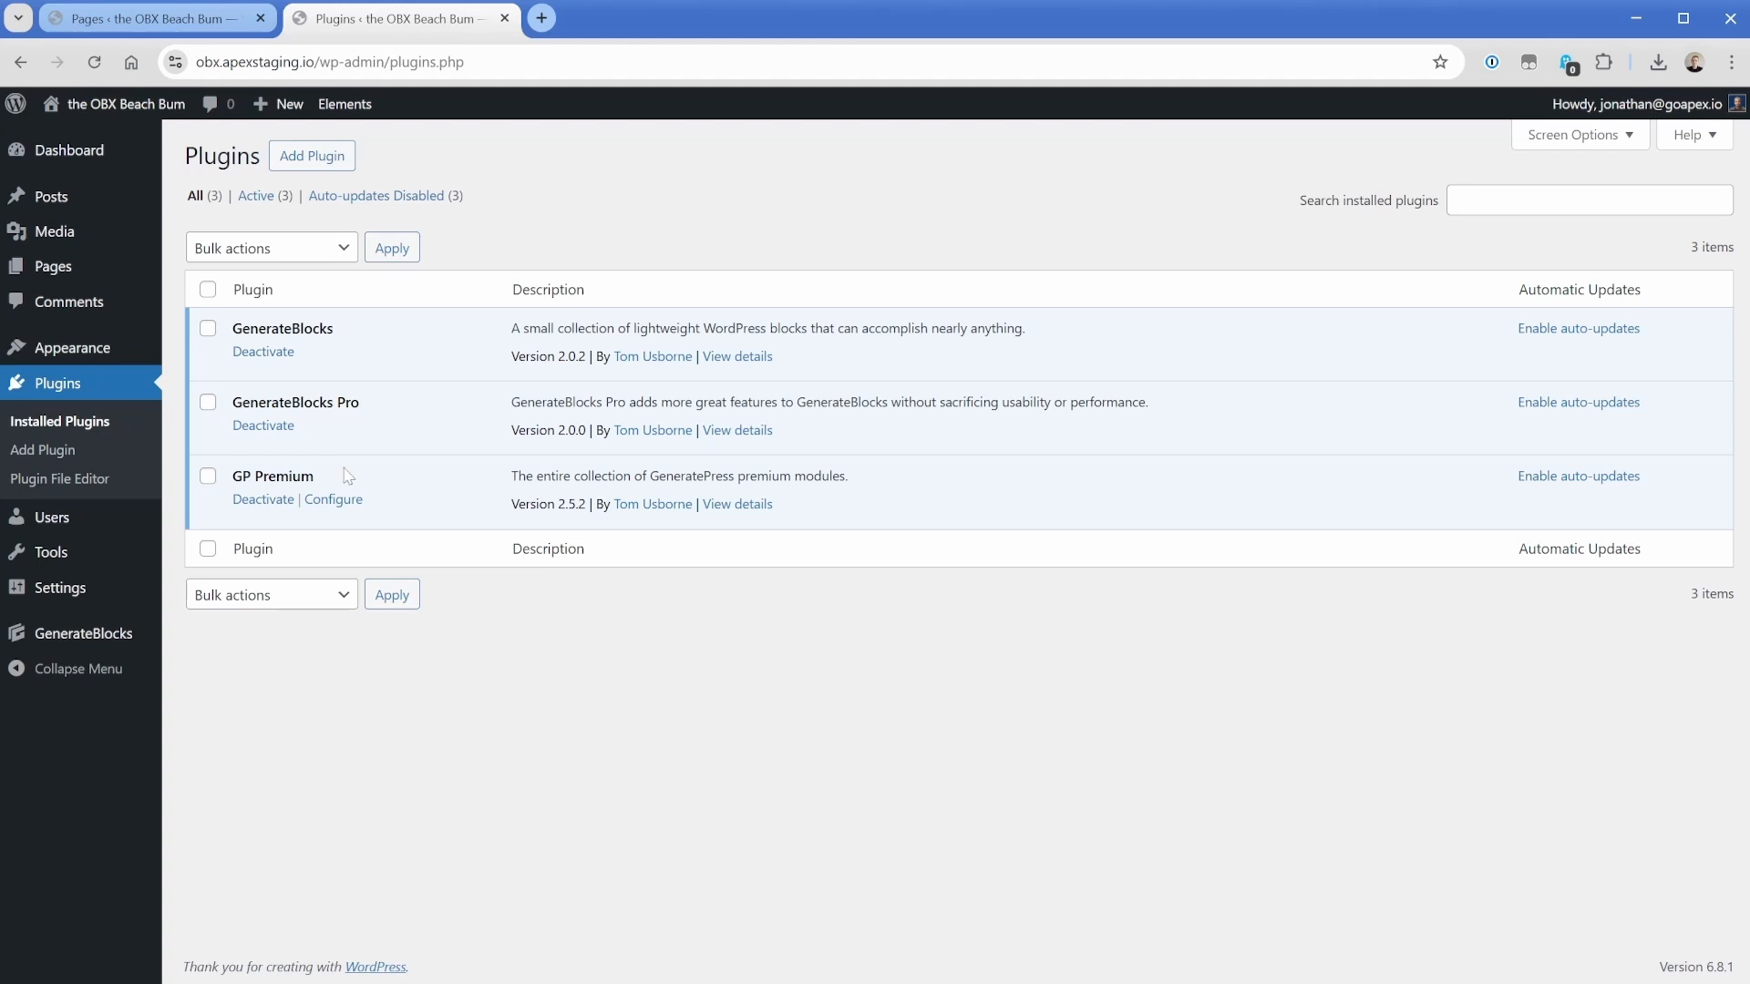
pyautogui.click(84, 353)
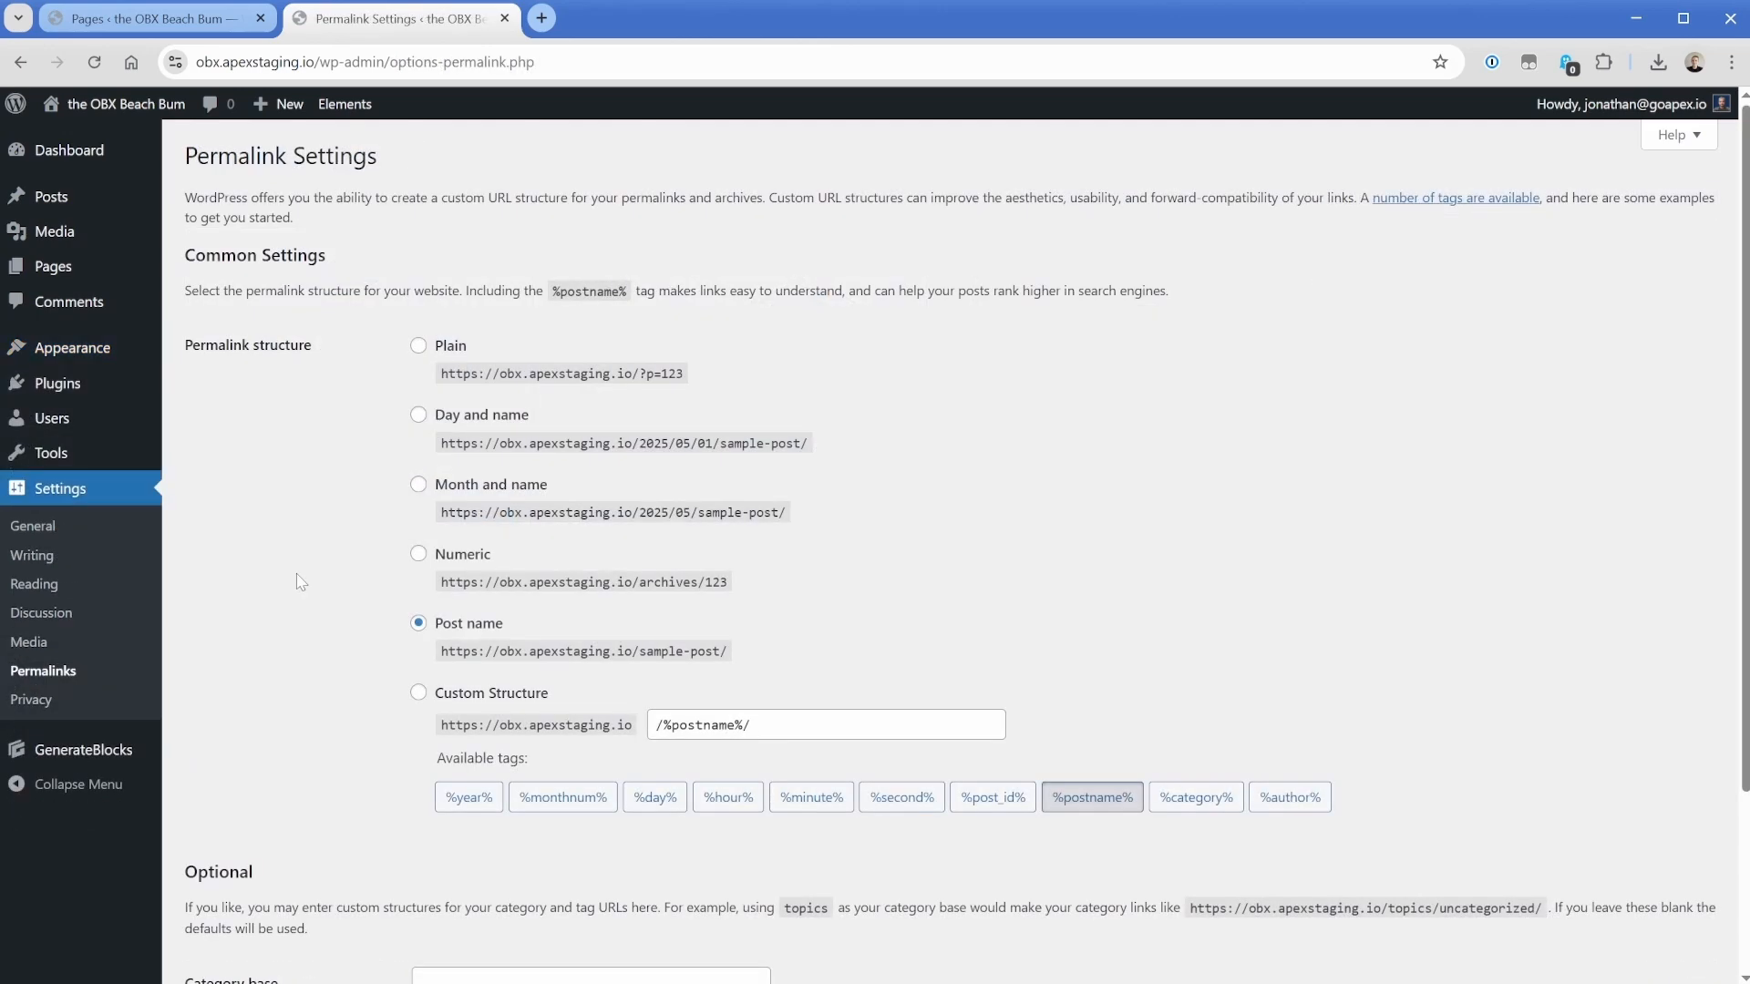
pyautogui.scroll(-2, 311, 700)
pyautogui.scroll(1, 288, 658)
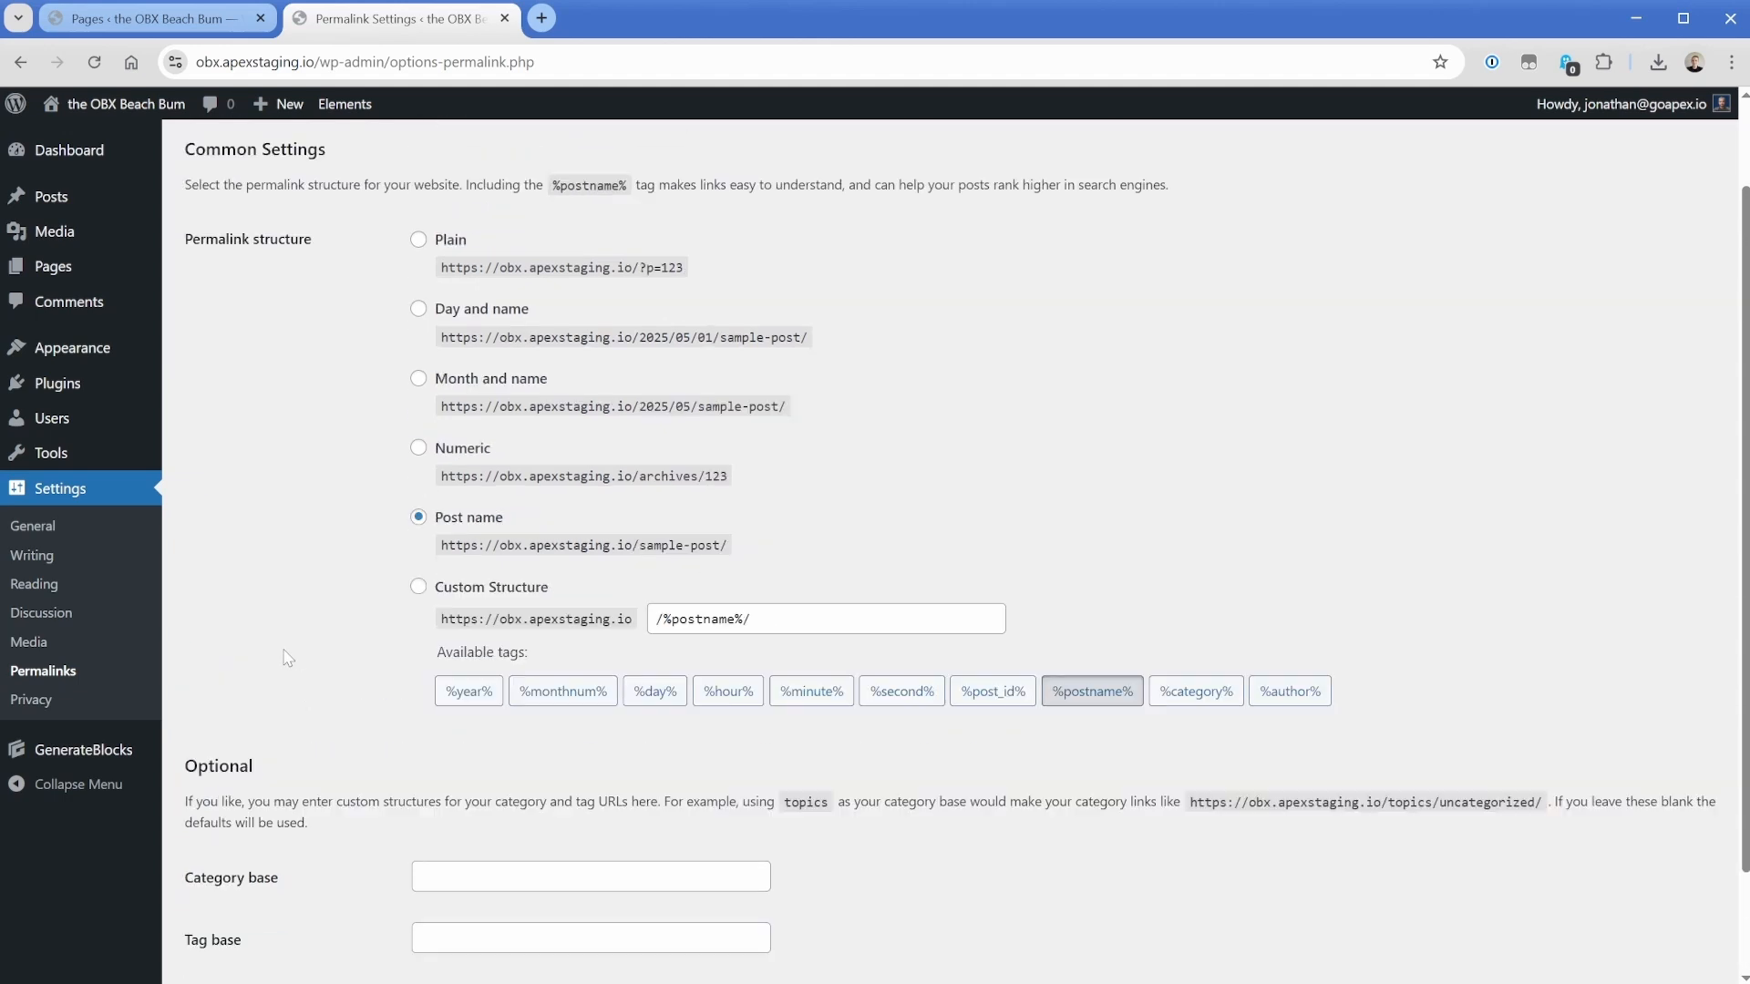
pyautogui.scroll(1, 289, 658)
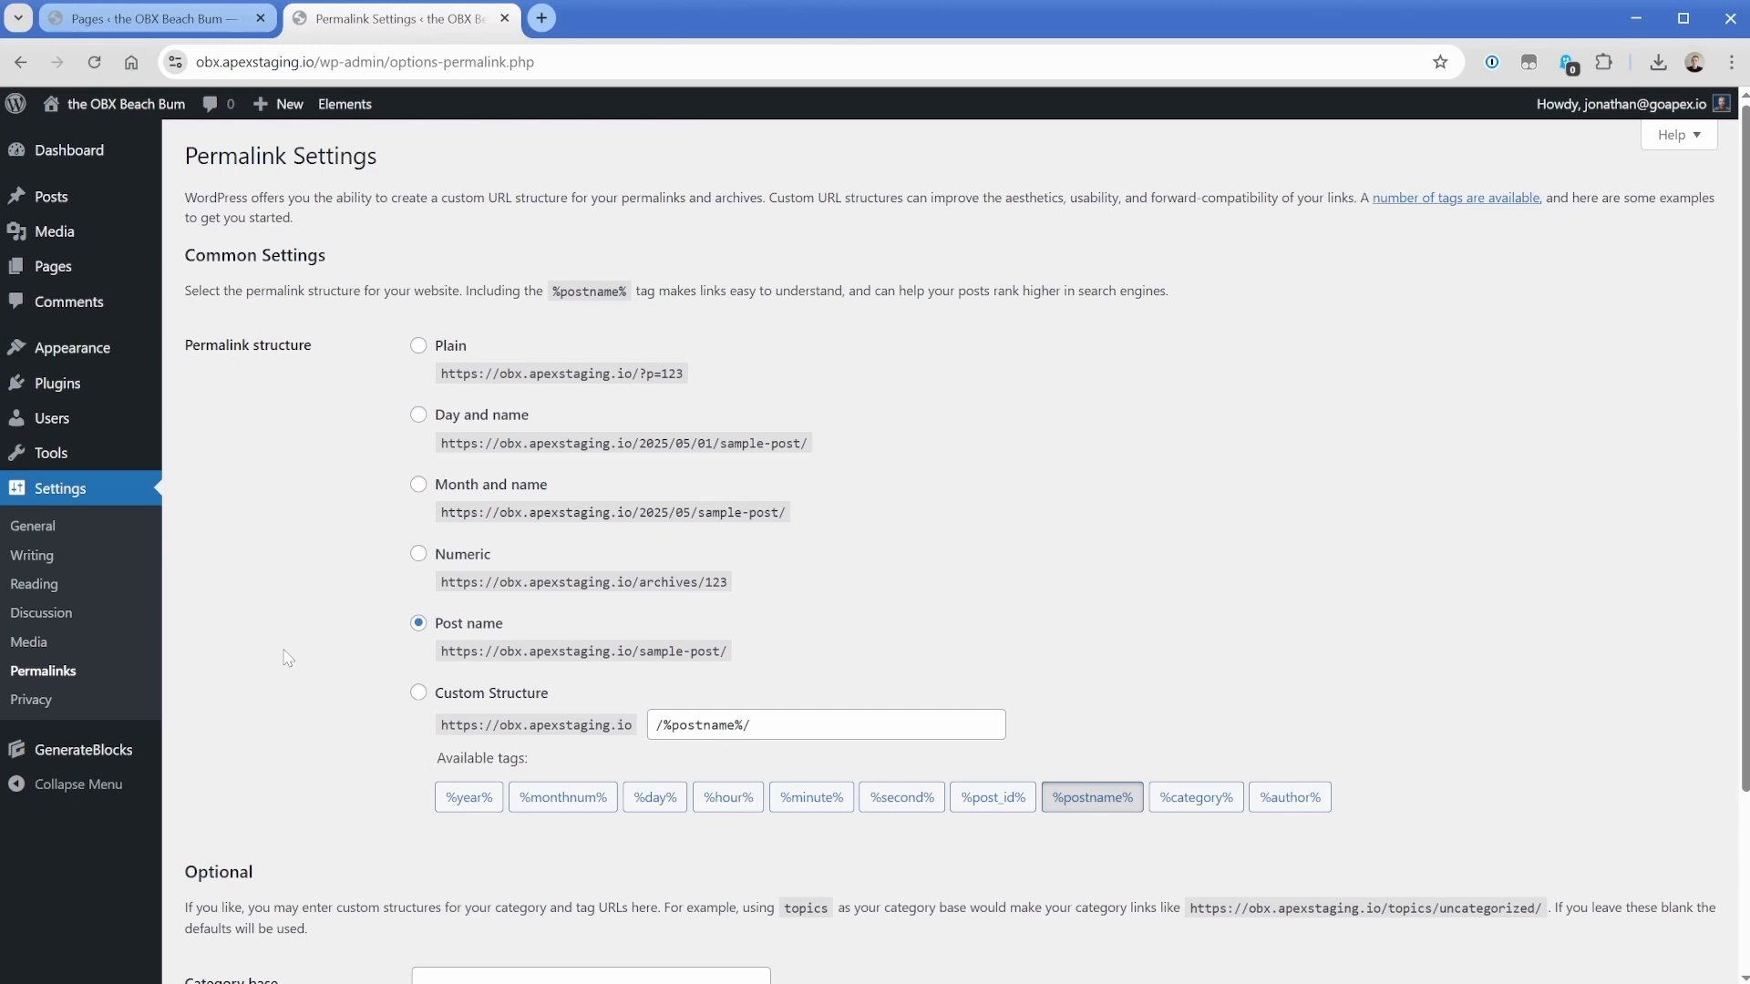
# Open the archive page mockup custome-archive-page2-1.jpg from the media library at full size in a new browser tab.
pyautogui.click(53, 233)
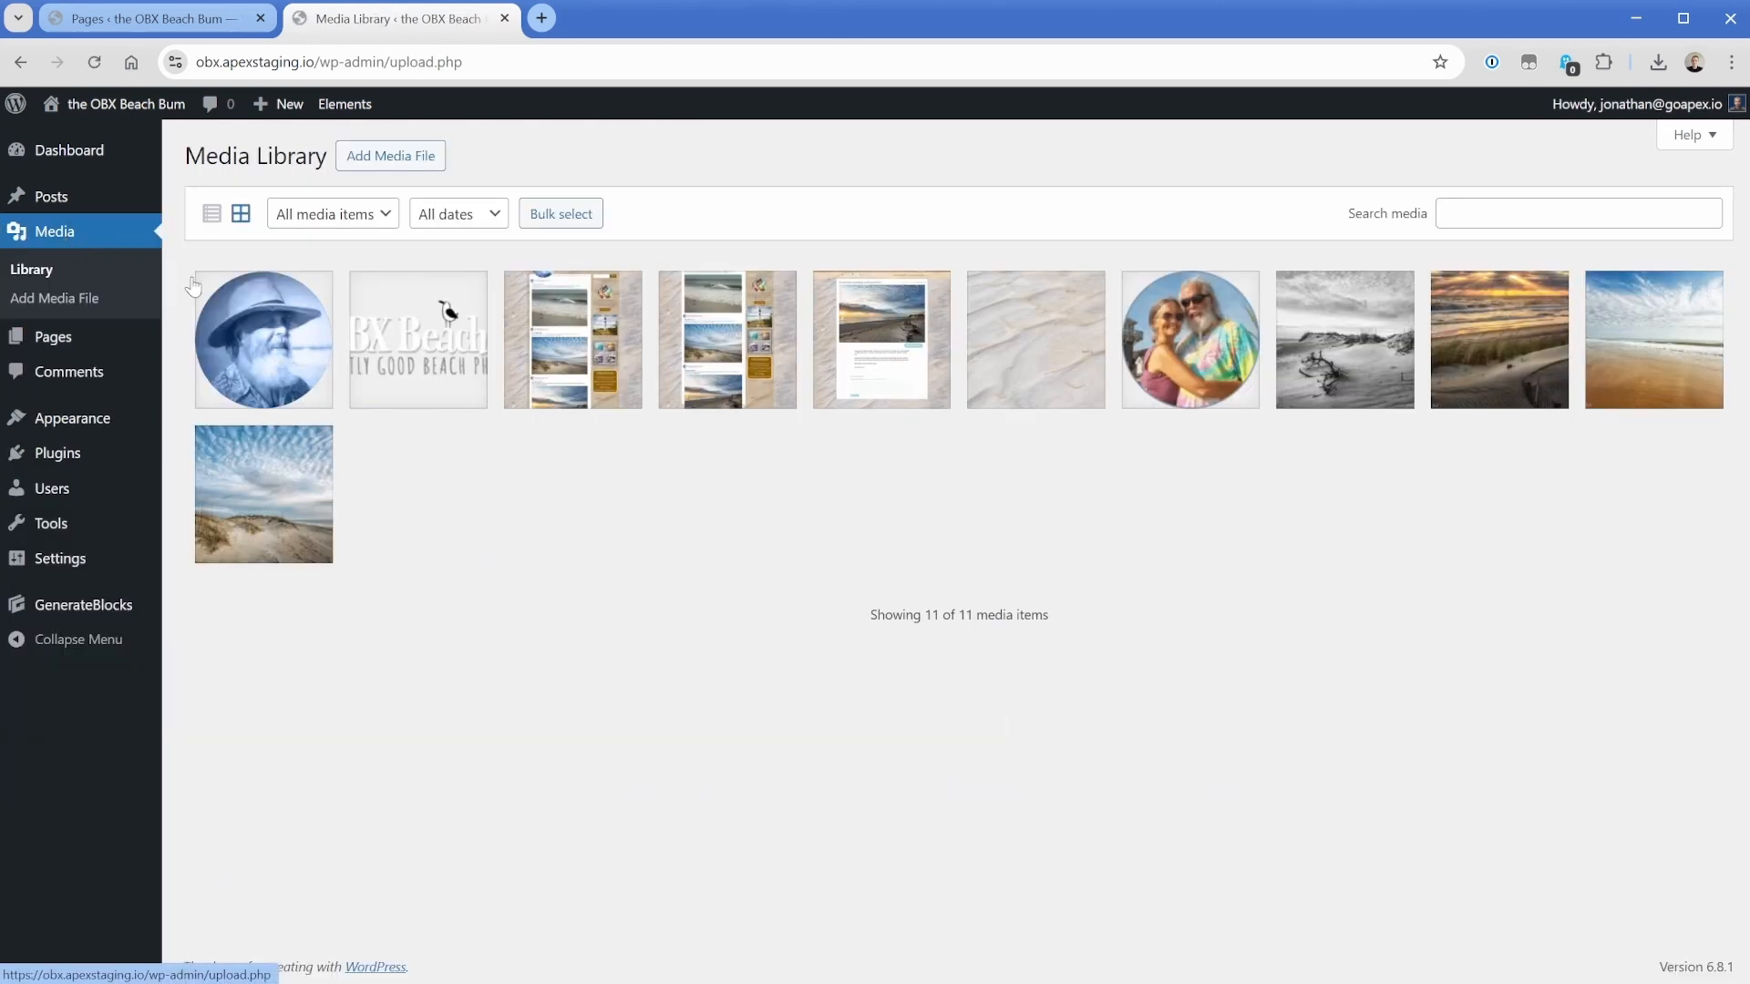
pyautogui.click(550, 343)
pyautogui.click(1470, 668)
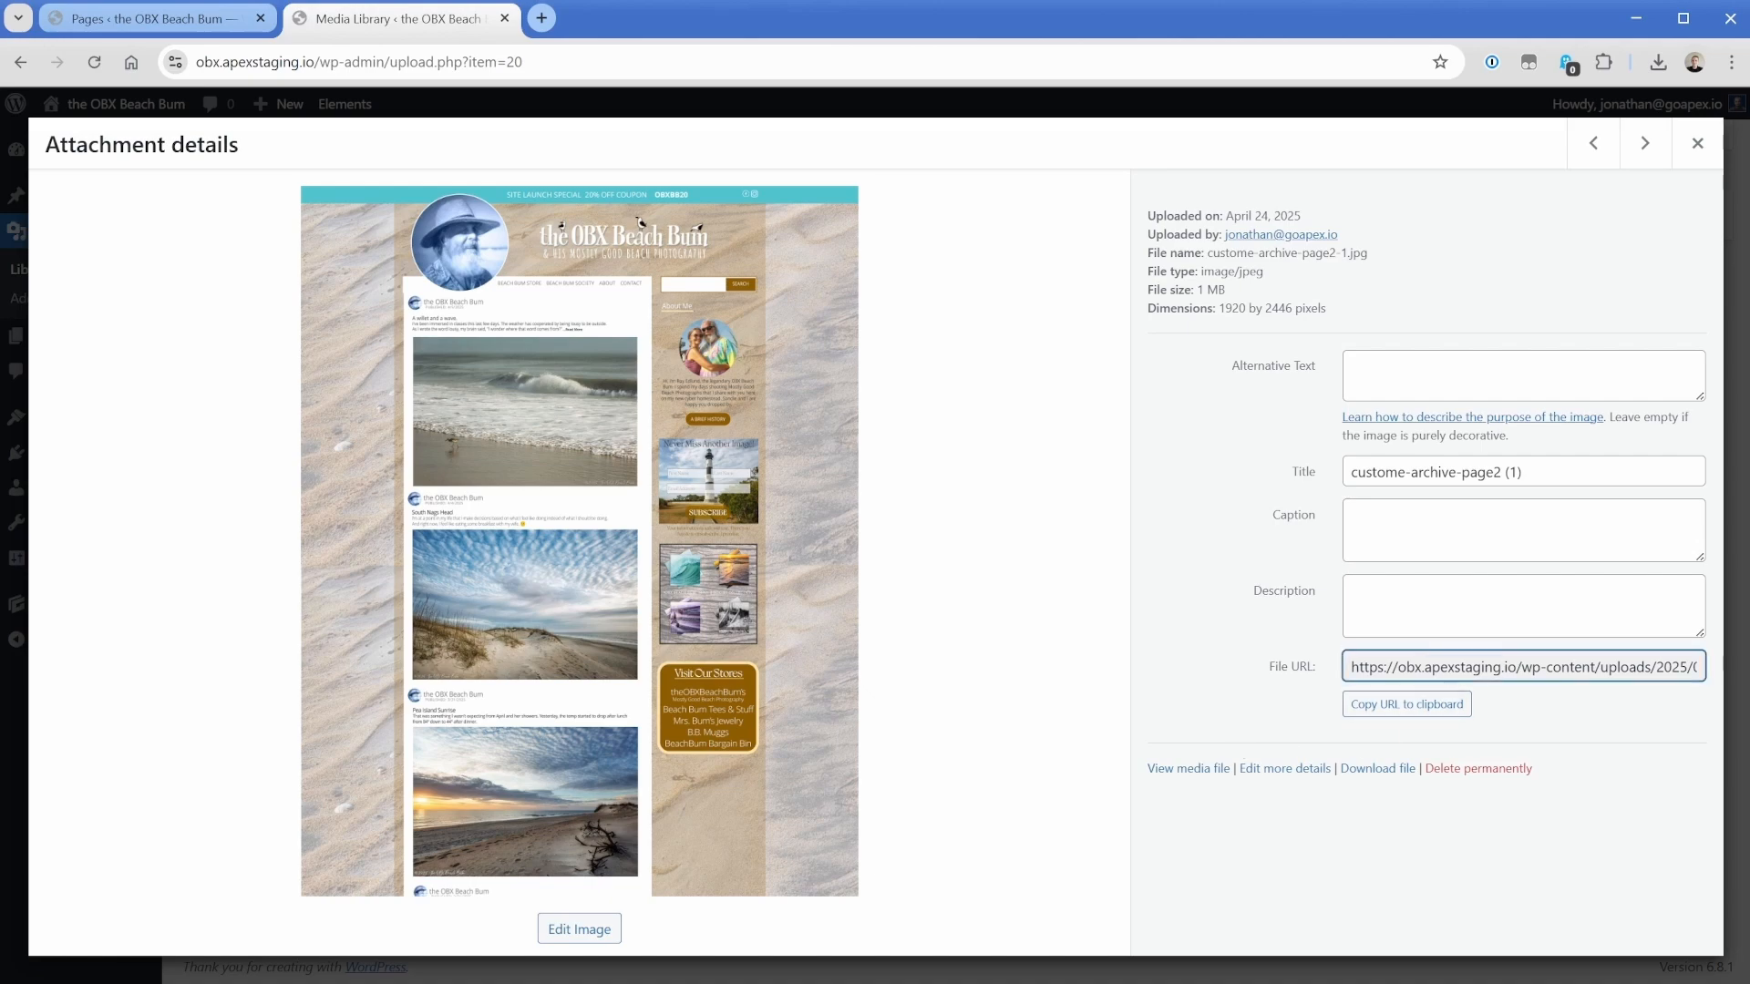
pyautogui.rightClick(1471, 675)
pyautogui.click(1543, 750)
pyautogui.click(851, 152)
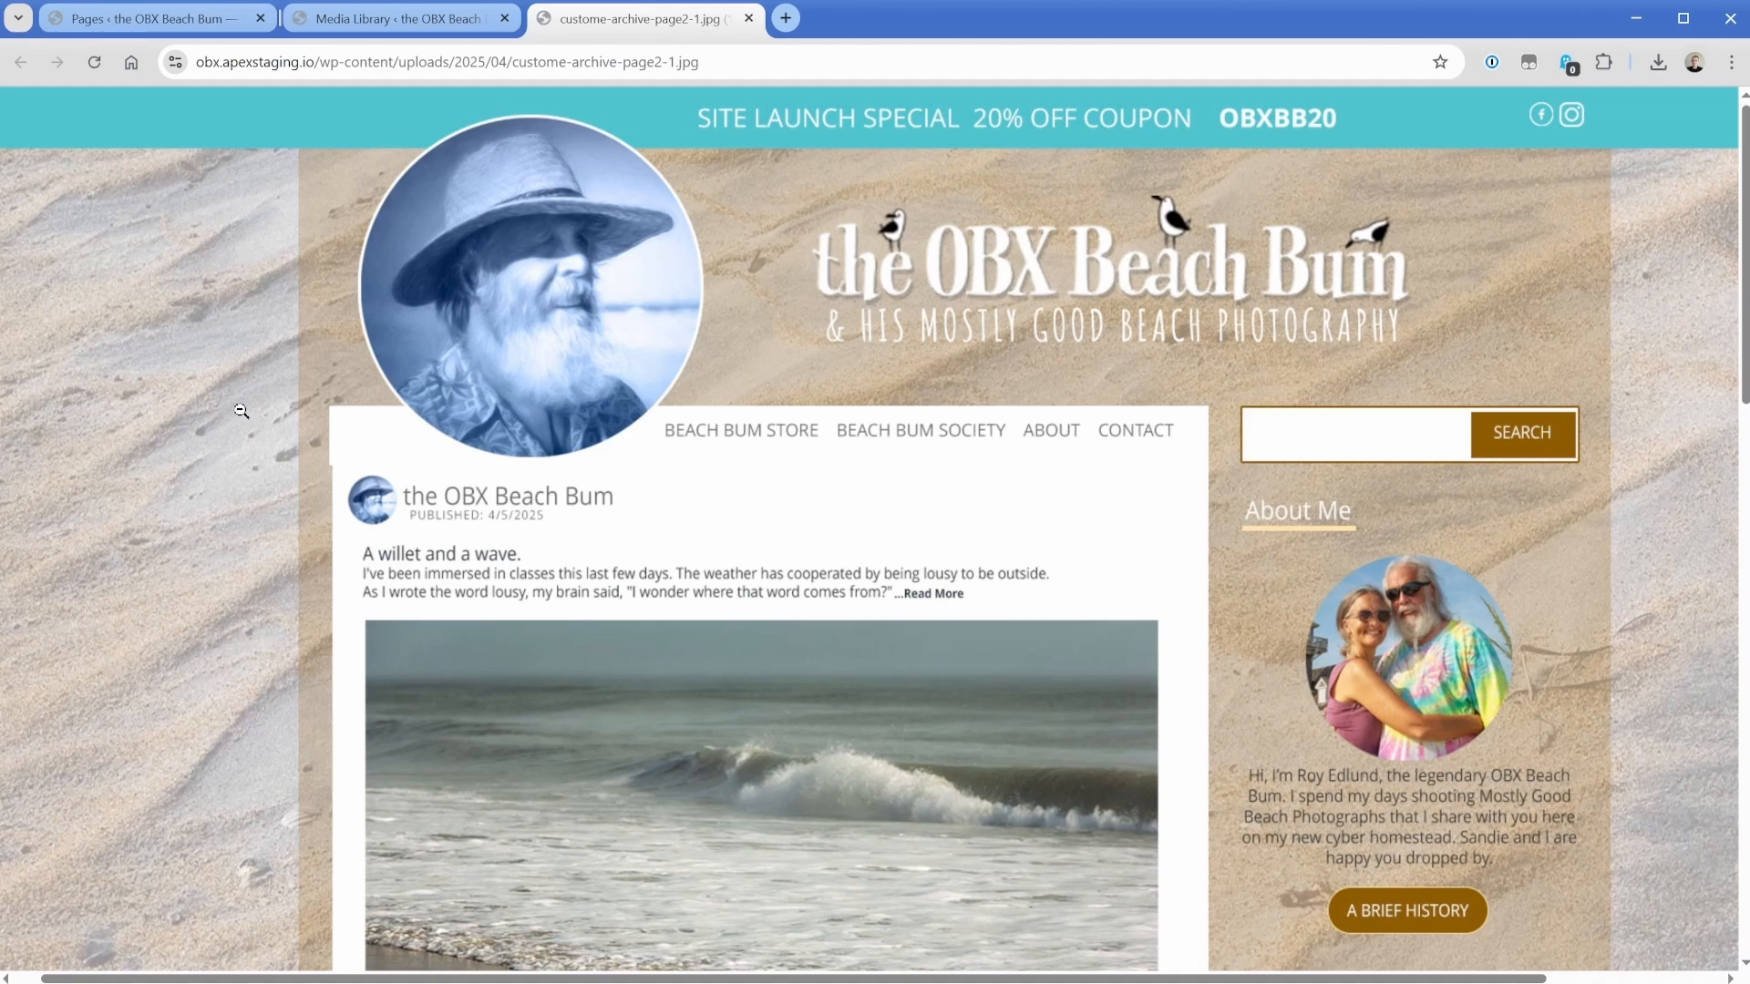
# Examine the archive page mockup's header, post list and sidebar sections from top to bottom.
pyautogui.scroll(-3, 251, 480)
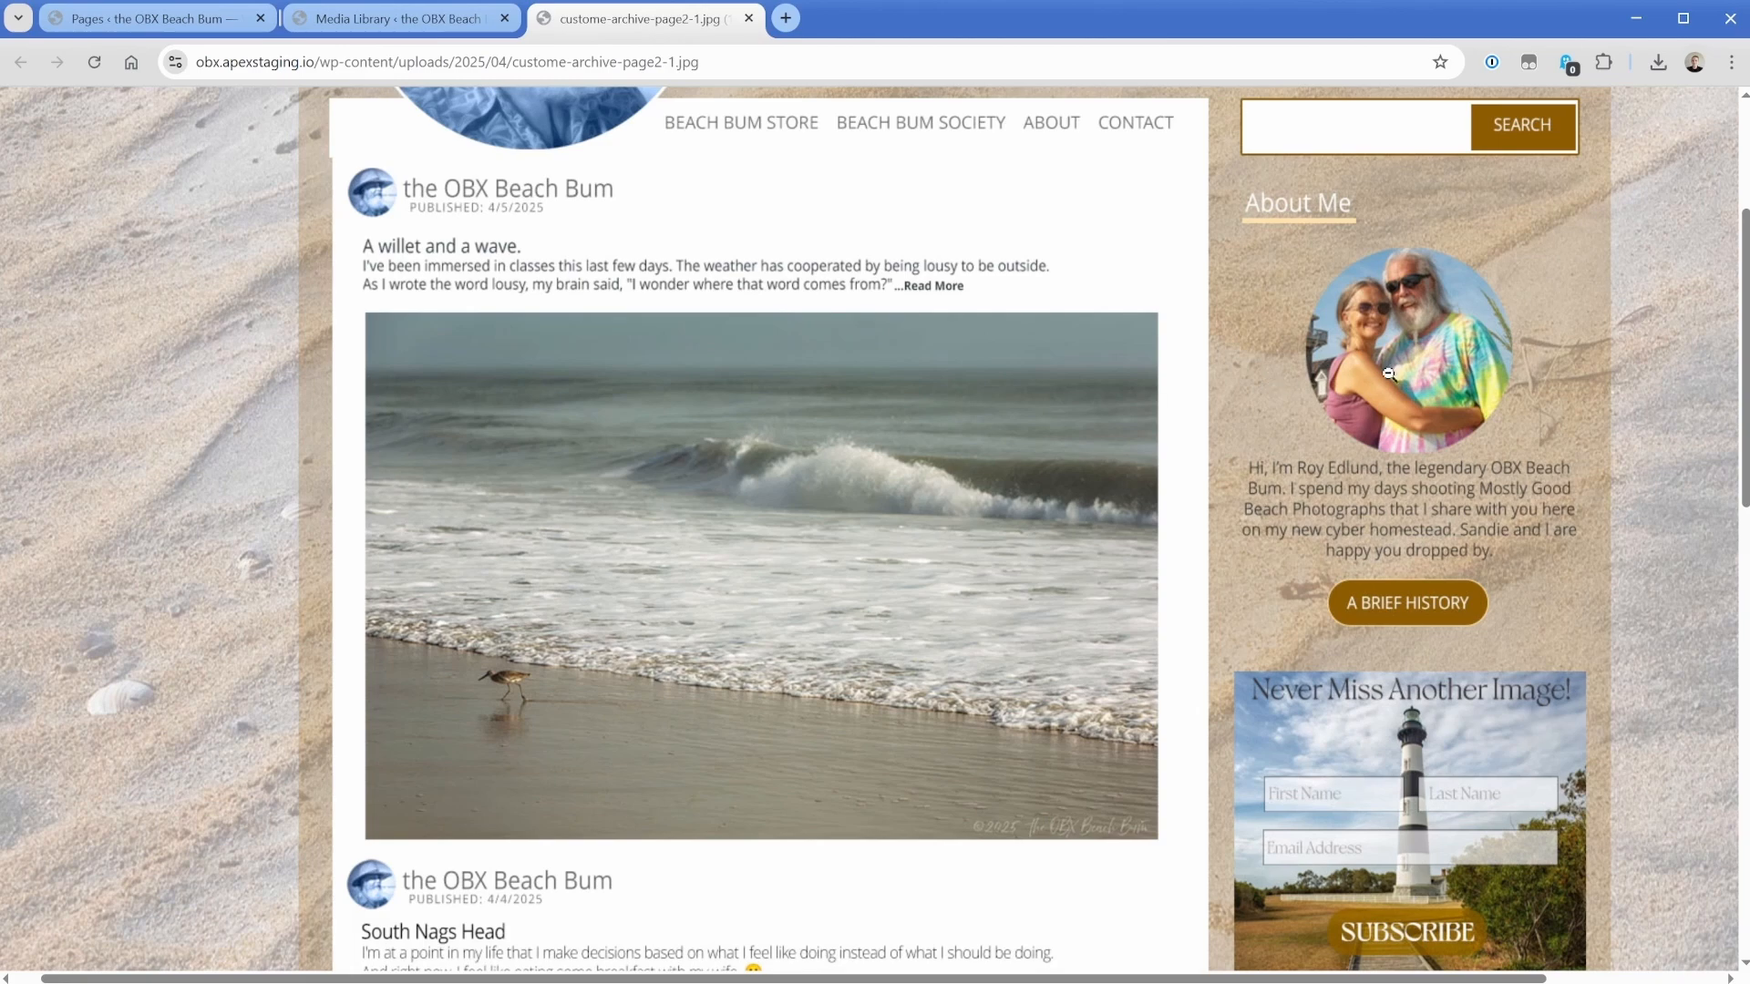
pyautogui.scroll(-2, 1404, 430)
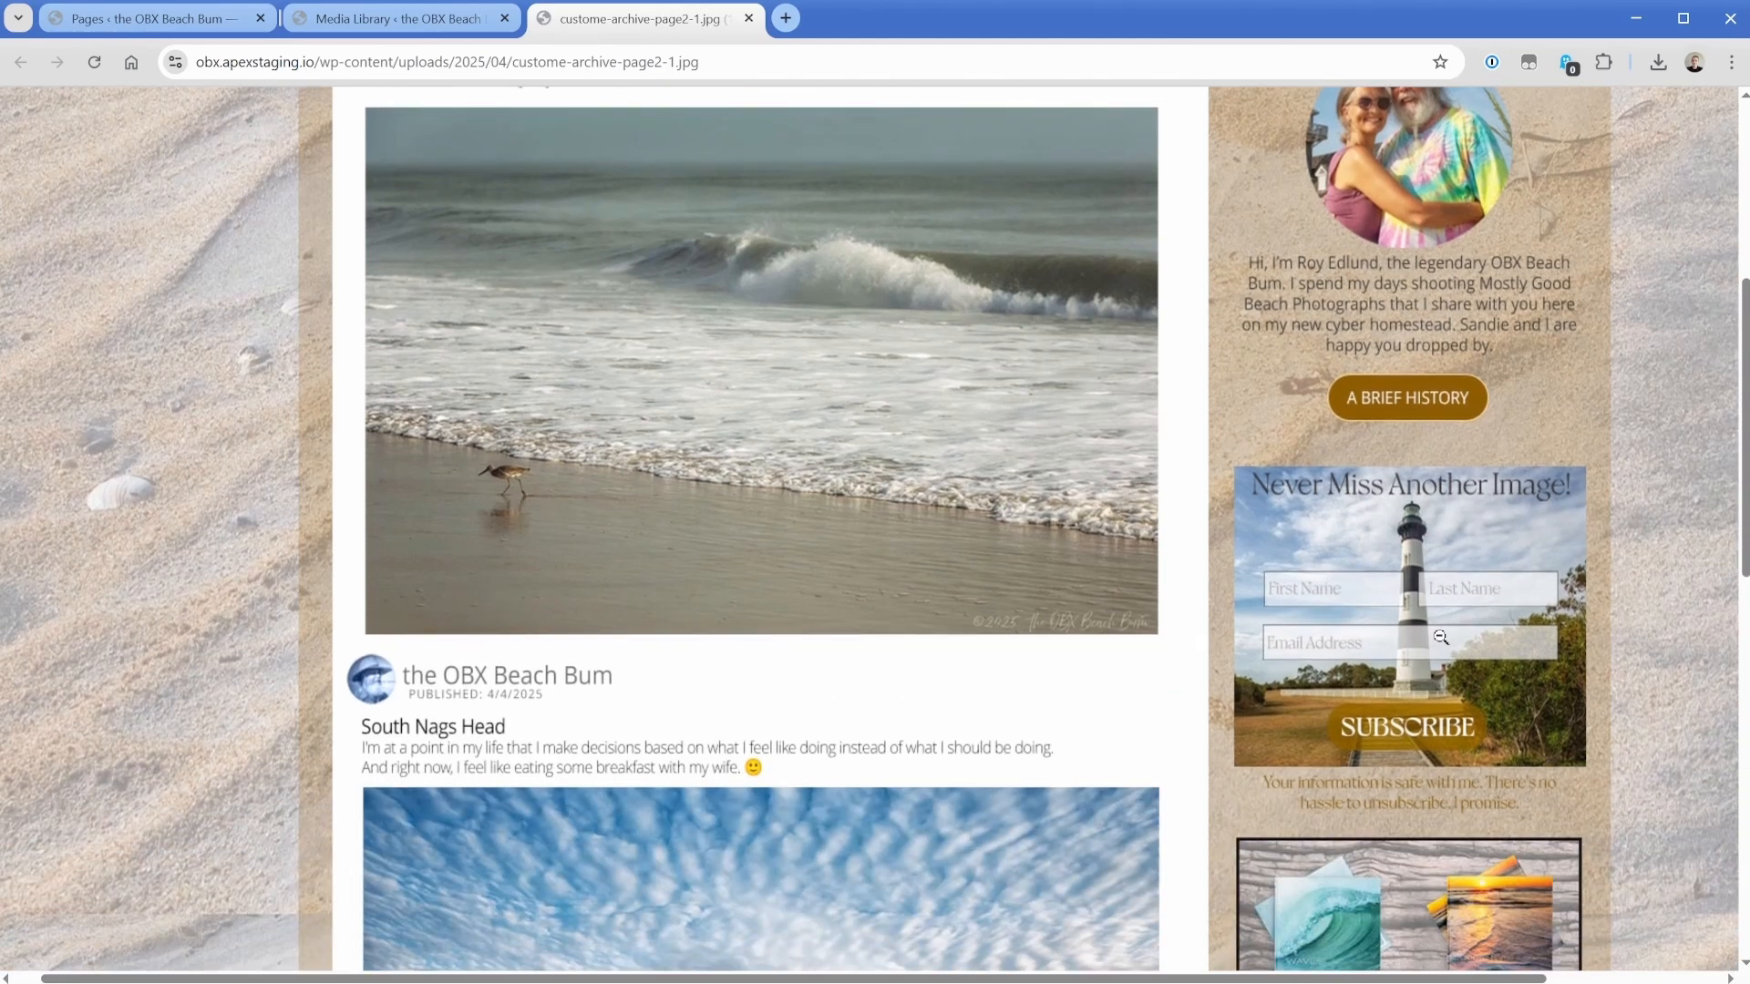
pyautogui.scroll(-9, 1370, 476)
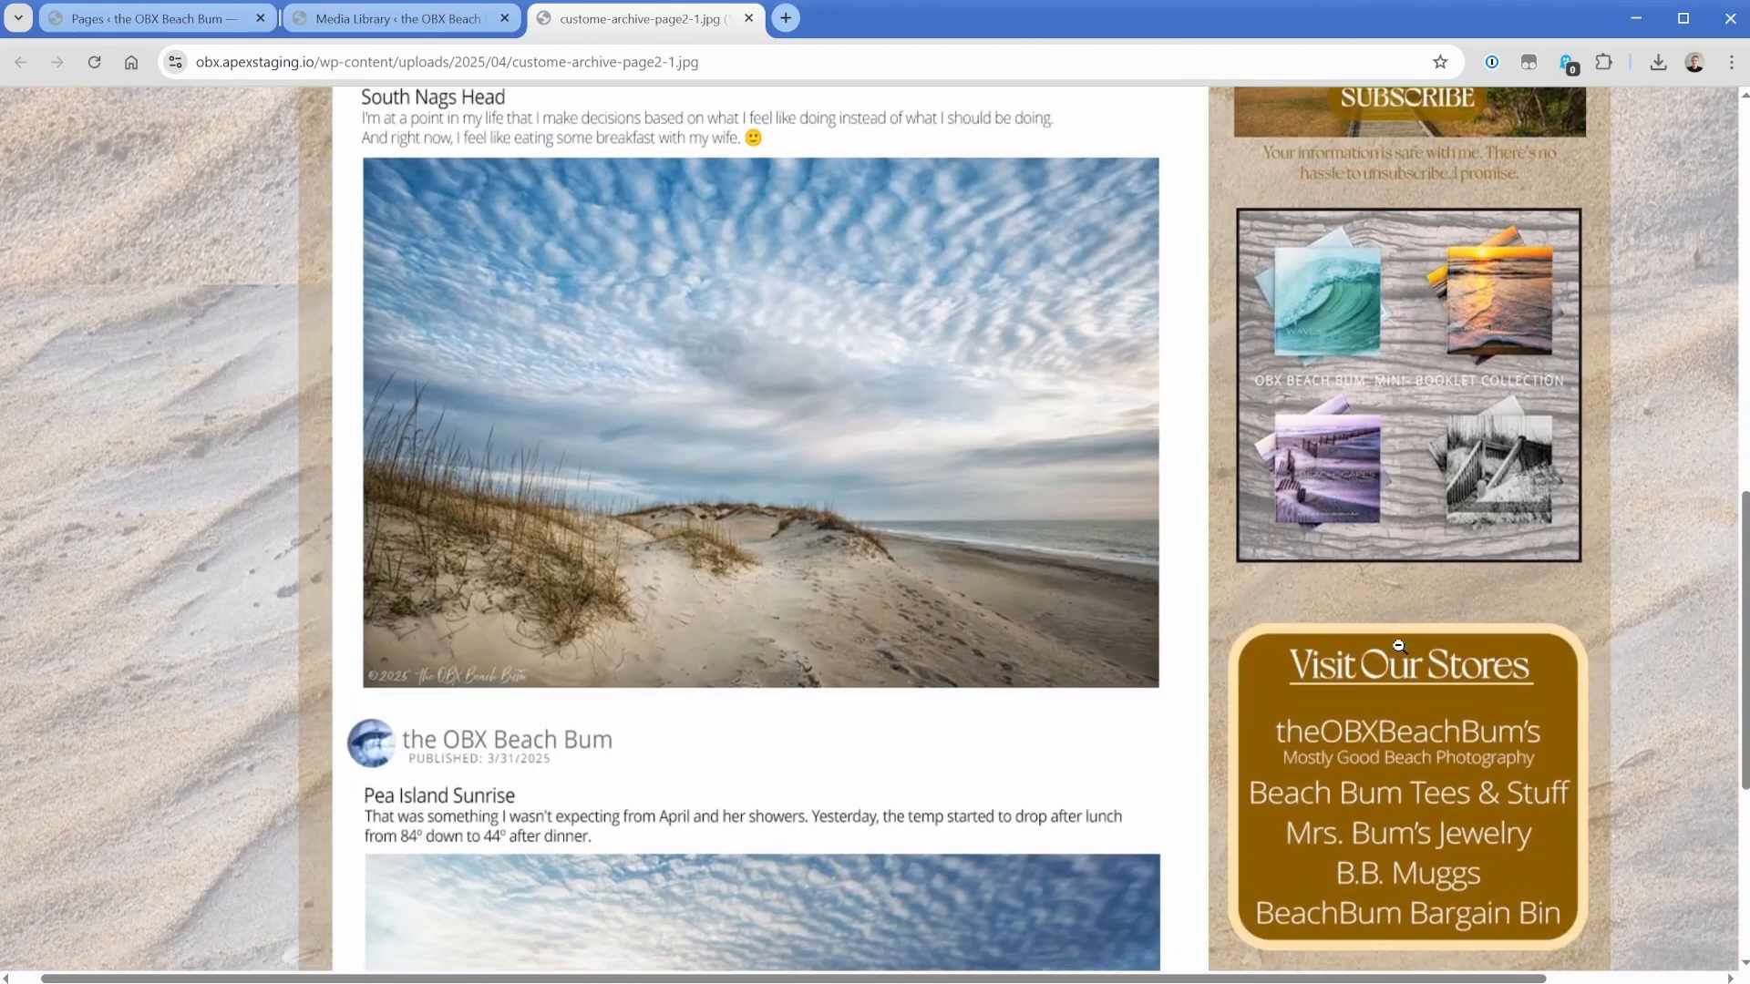
pyautogui.scroll(12, 1332, 638)
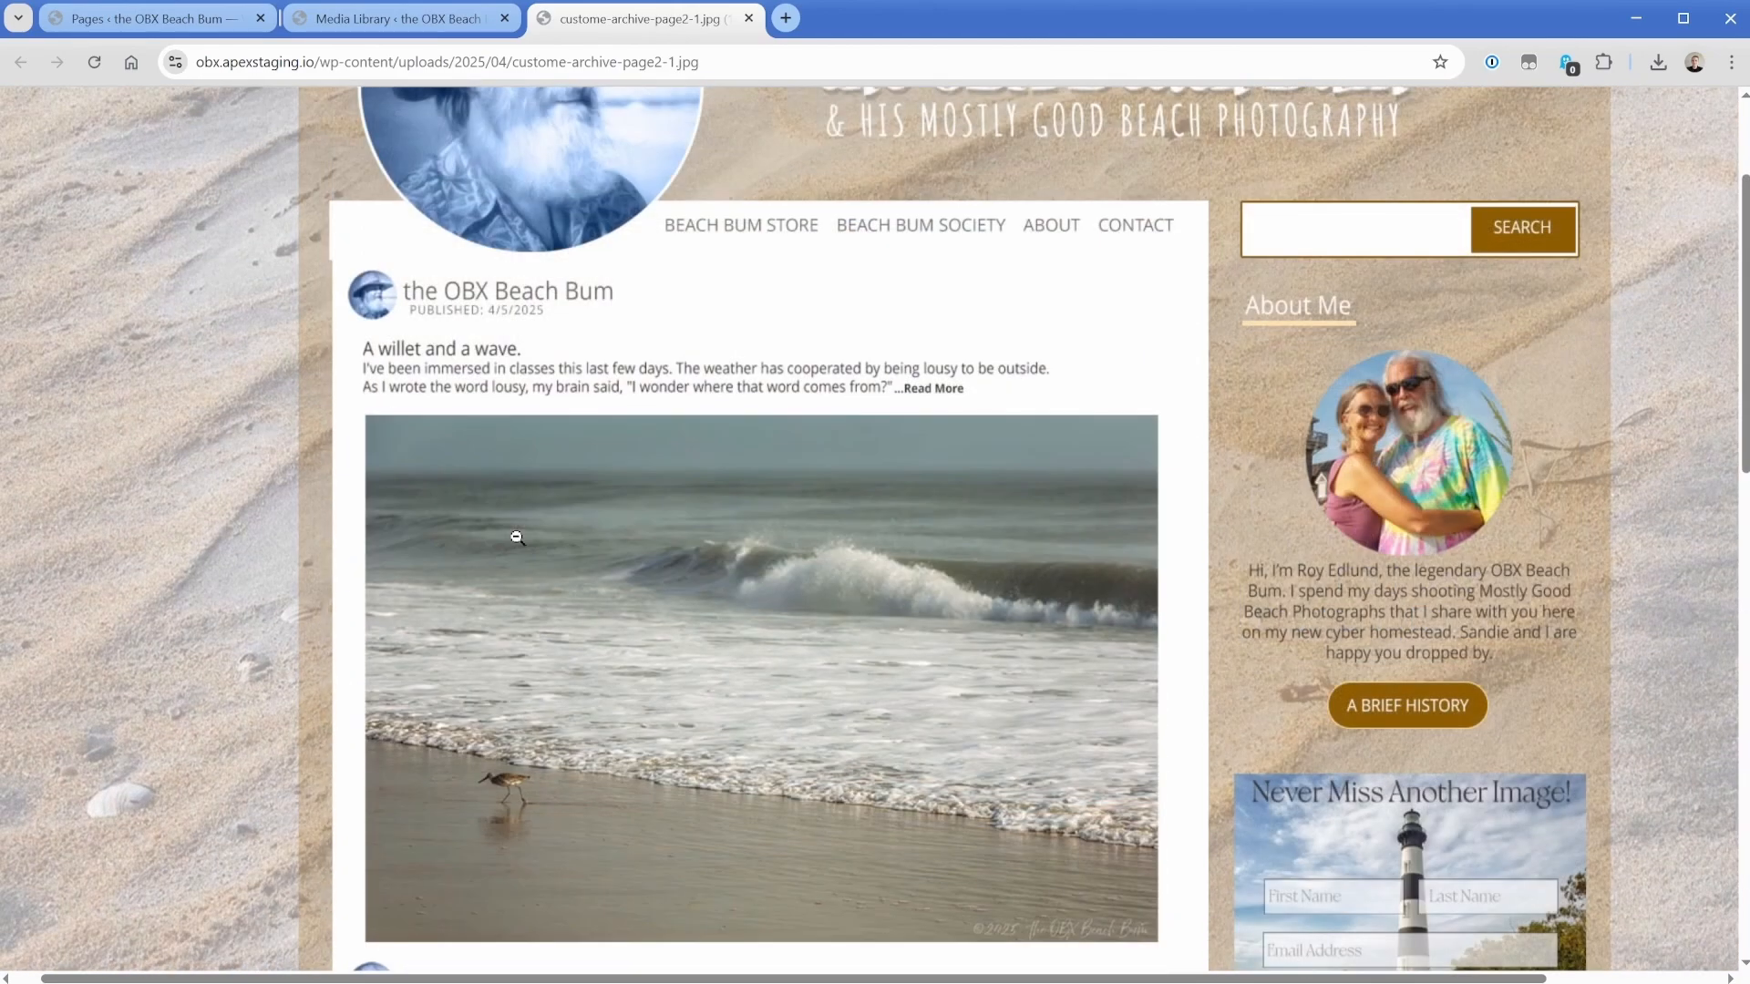
pyautogui.scroll(2, 516, 538)
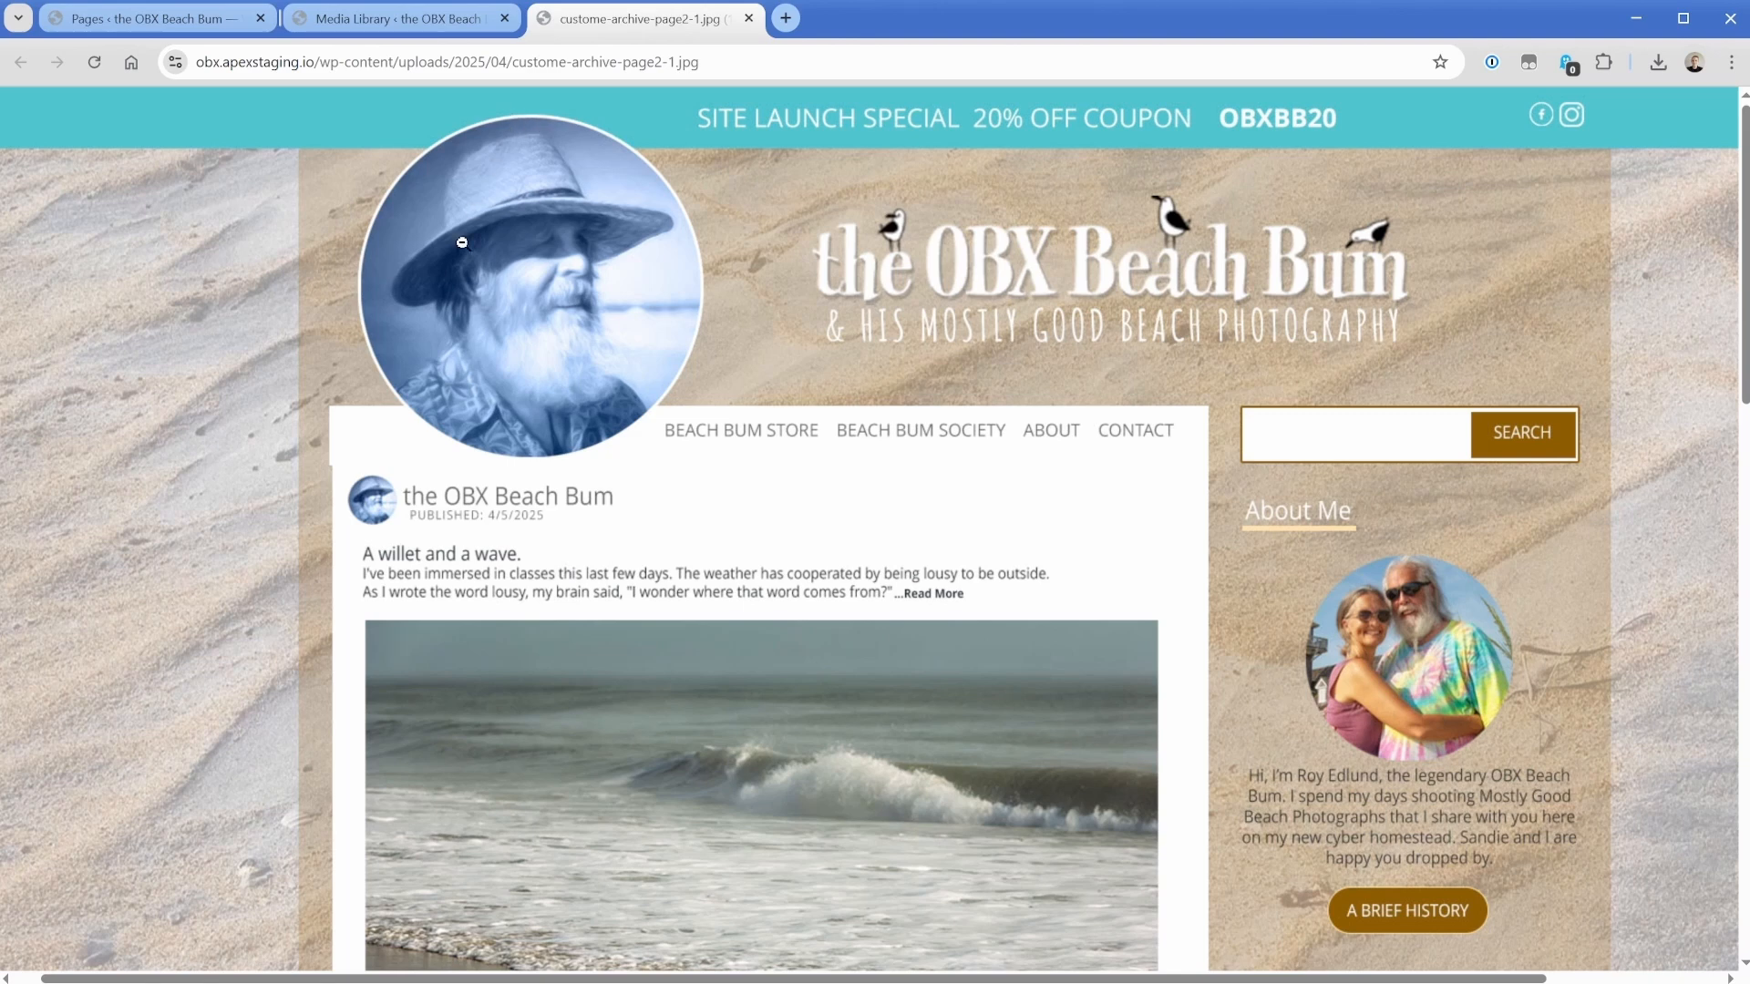
pyautogui.scroll(-1, 625, 404)
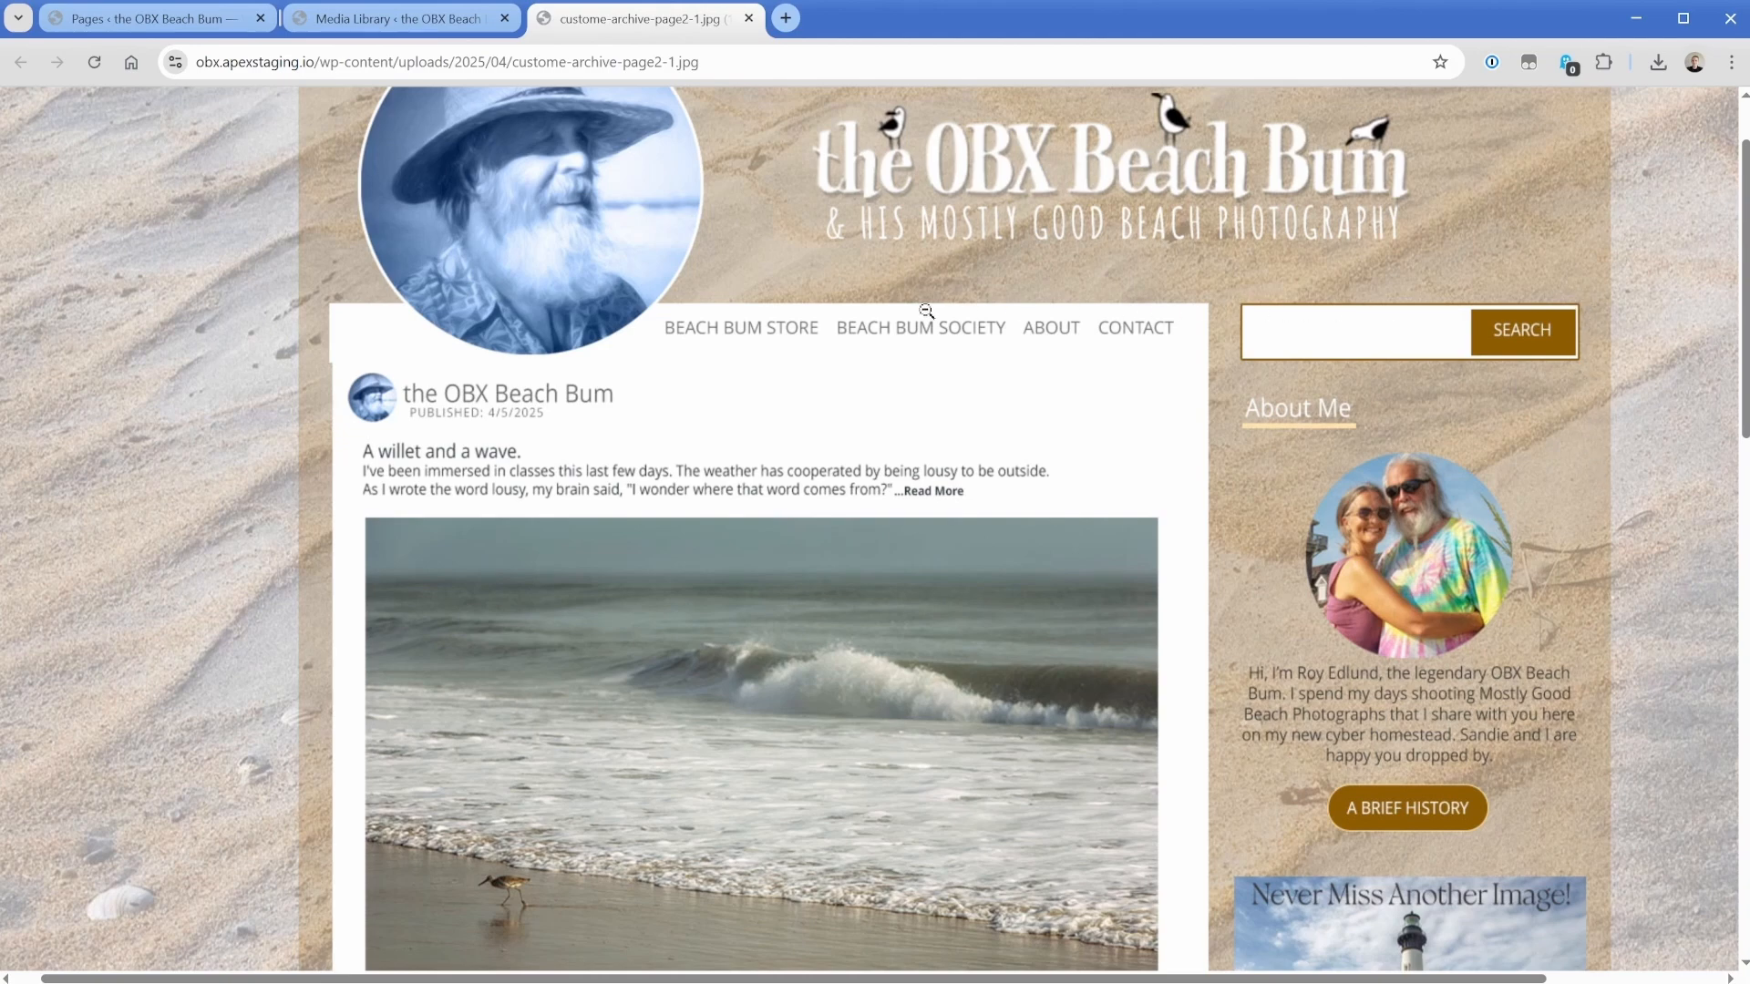
pyautogui.scroll(1, 926, 311)
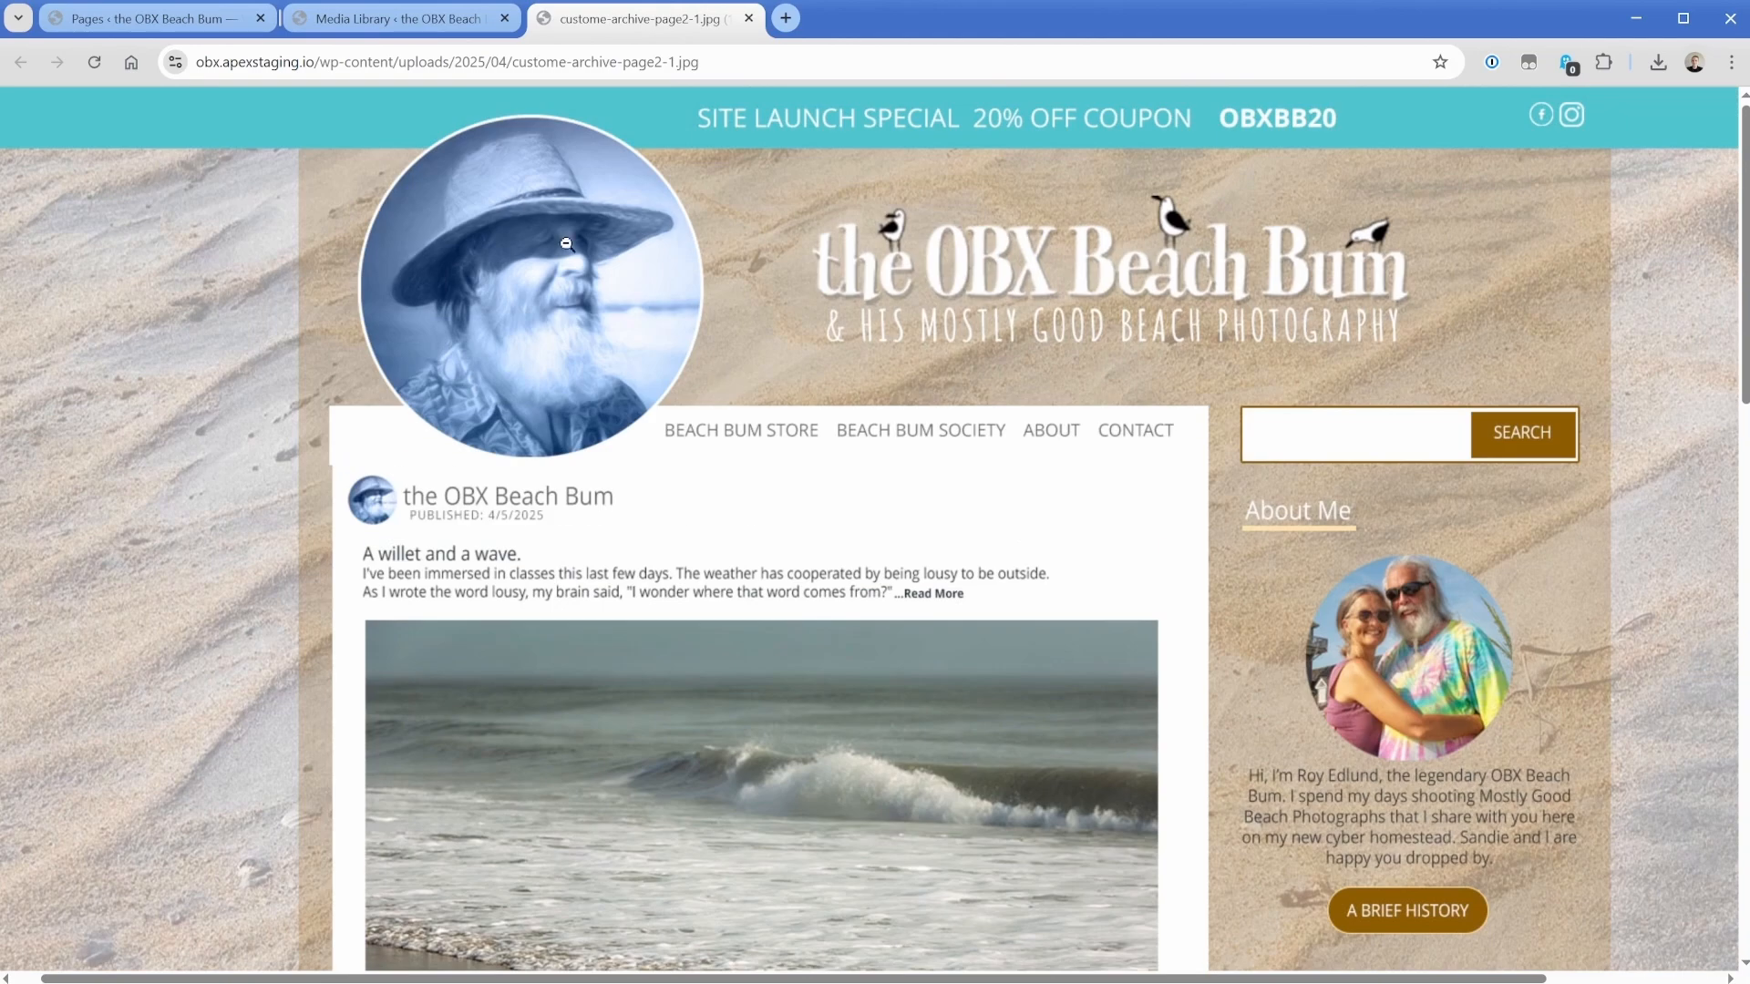
# Return to the WordPress media library, close the attachment details and bring up the GeneratePress import and export settings.
pyautogui.click(401, 23)
pyautogui.press('Escape')
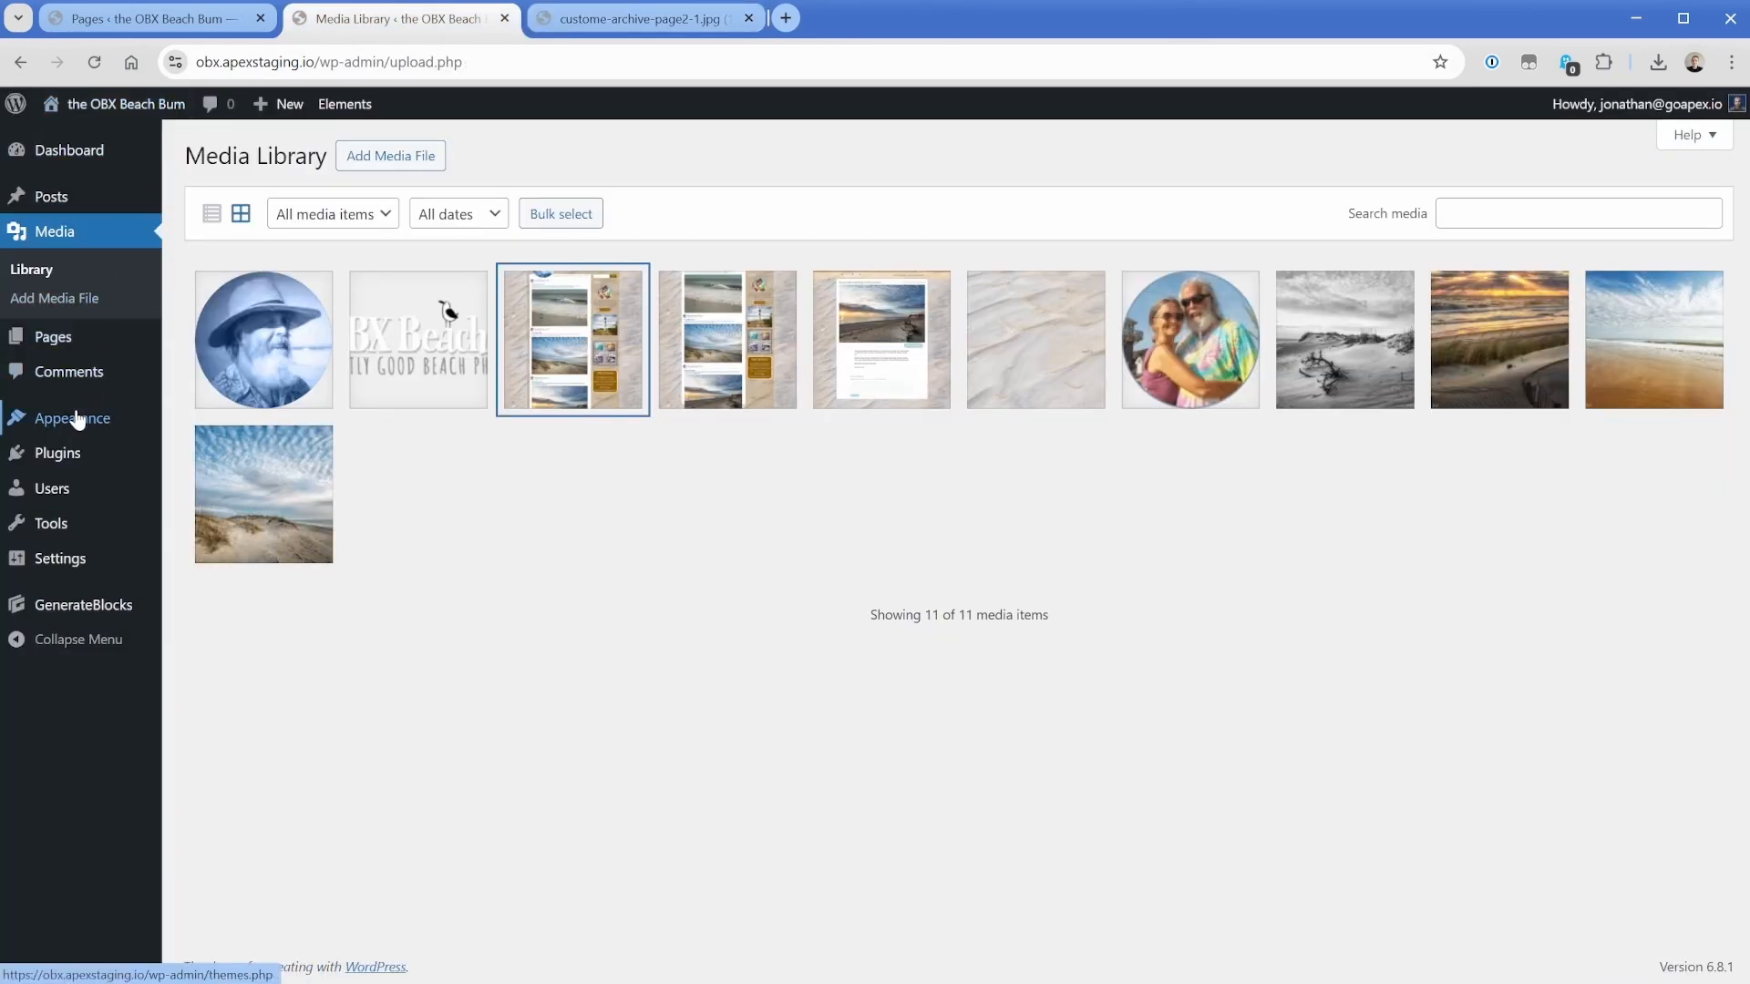
pyautogui.moveTo(77, 419)
pyautogui.click(222, 566)
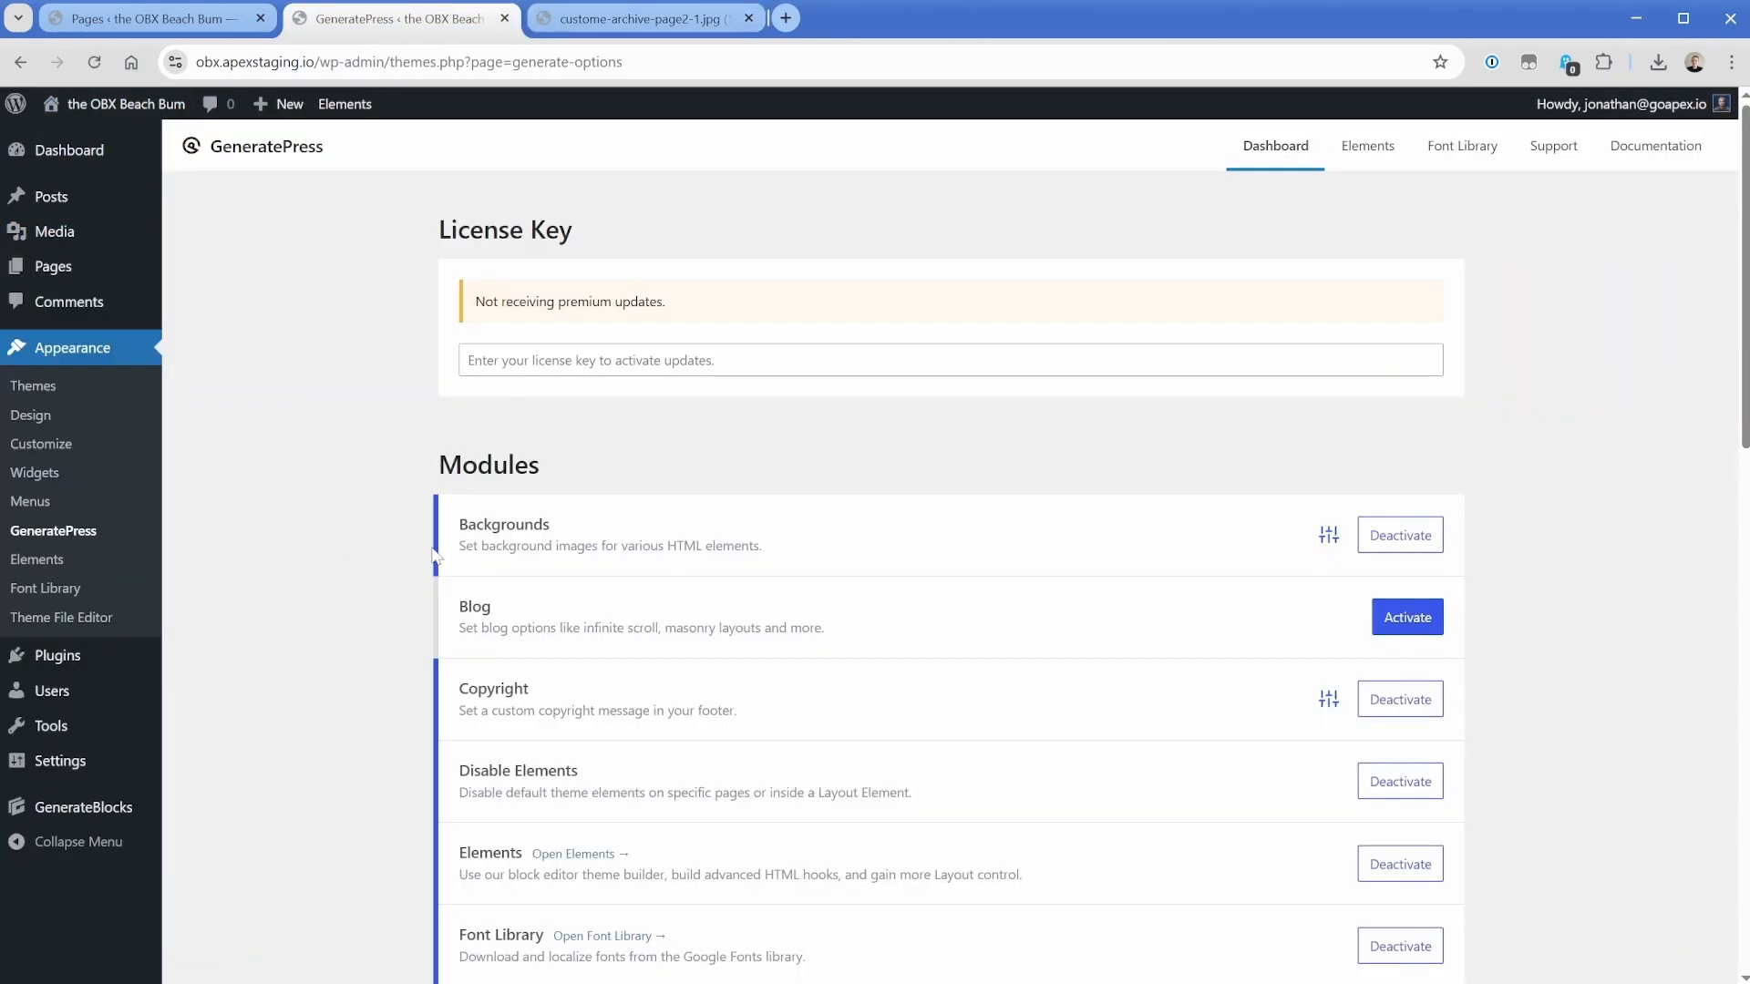
pyautogui.scroll(-2, 435, 524)
pyautogui.scroll(-12, 436, 524)
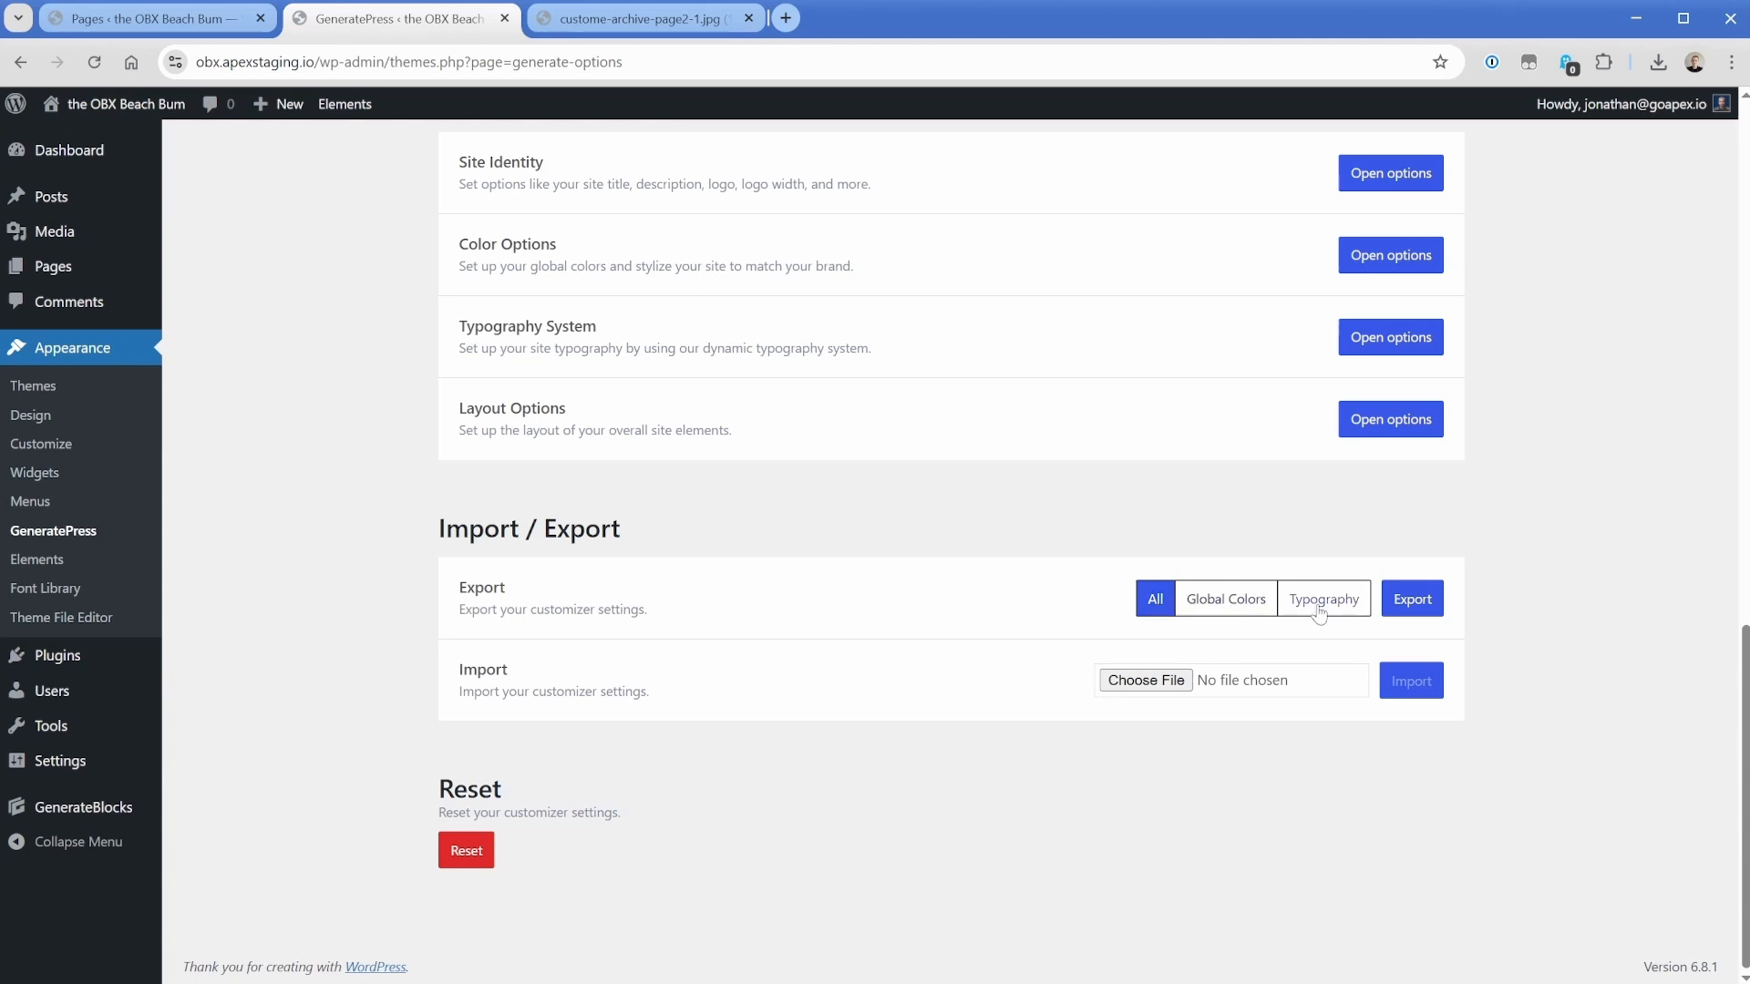
pyautogui.click(1231, 609)
pyautogui.click(1331, 609)
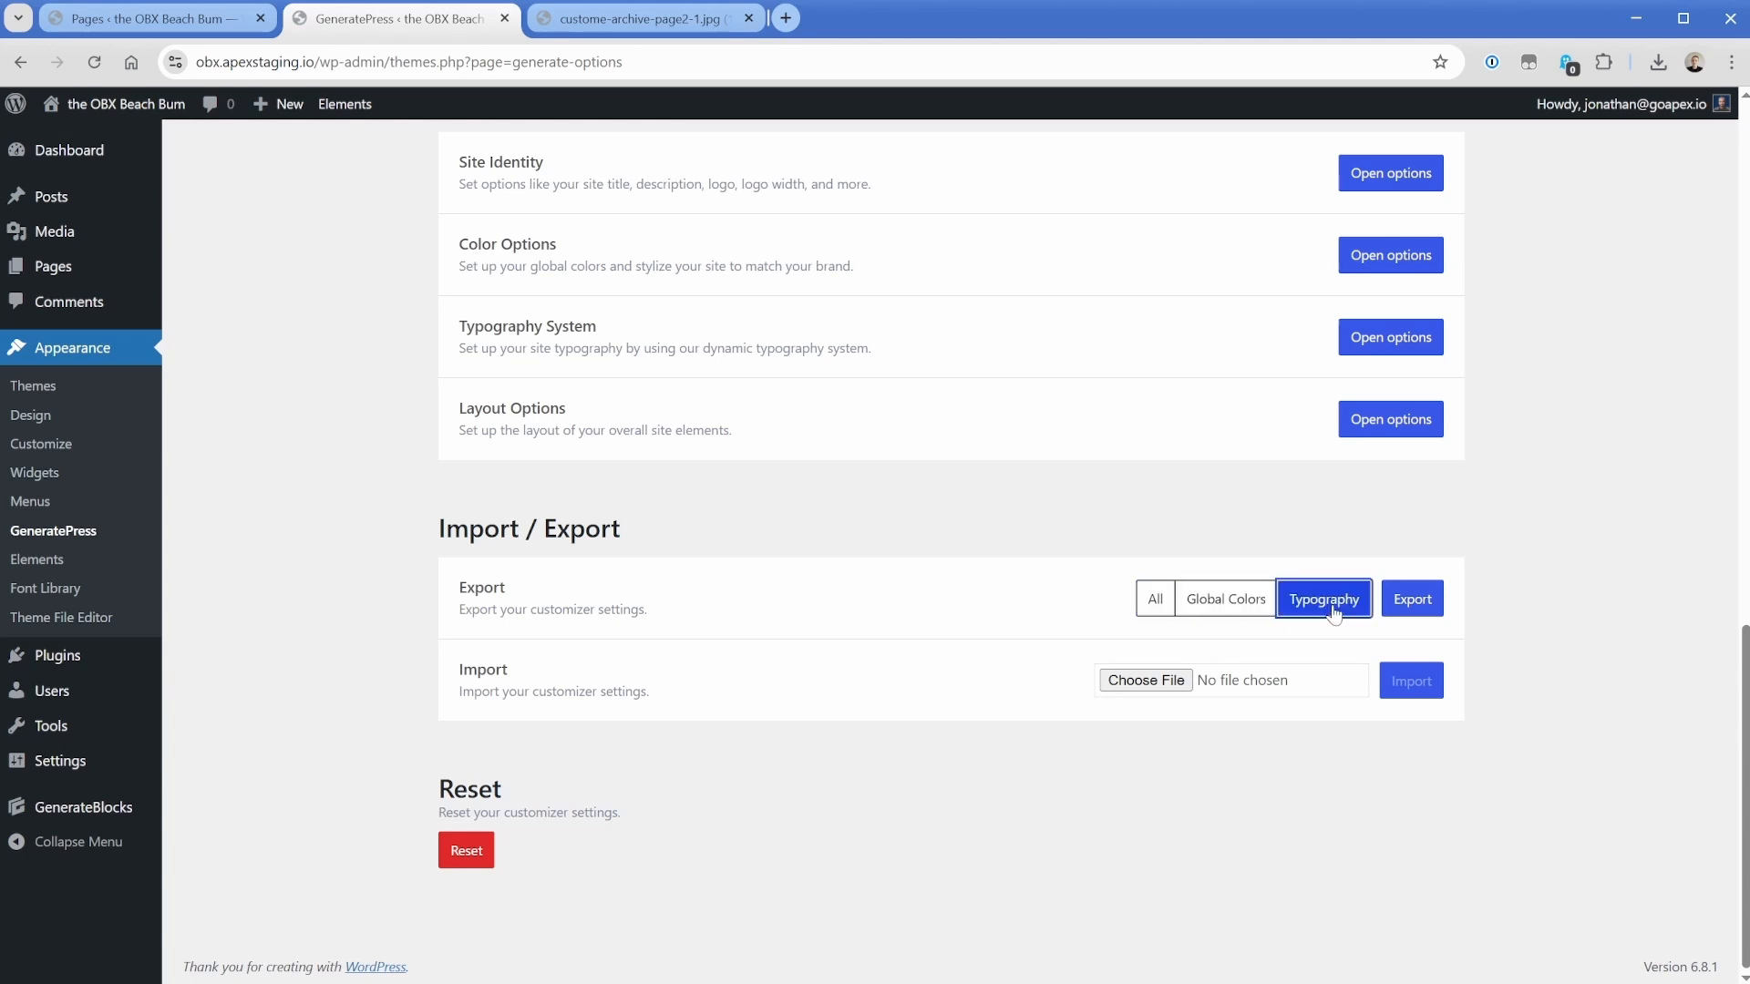
pyautogui.click(1156, 608)
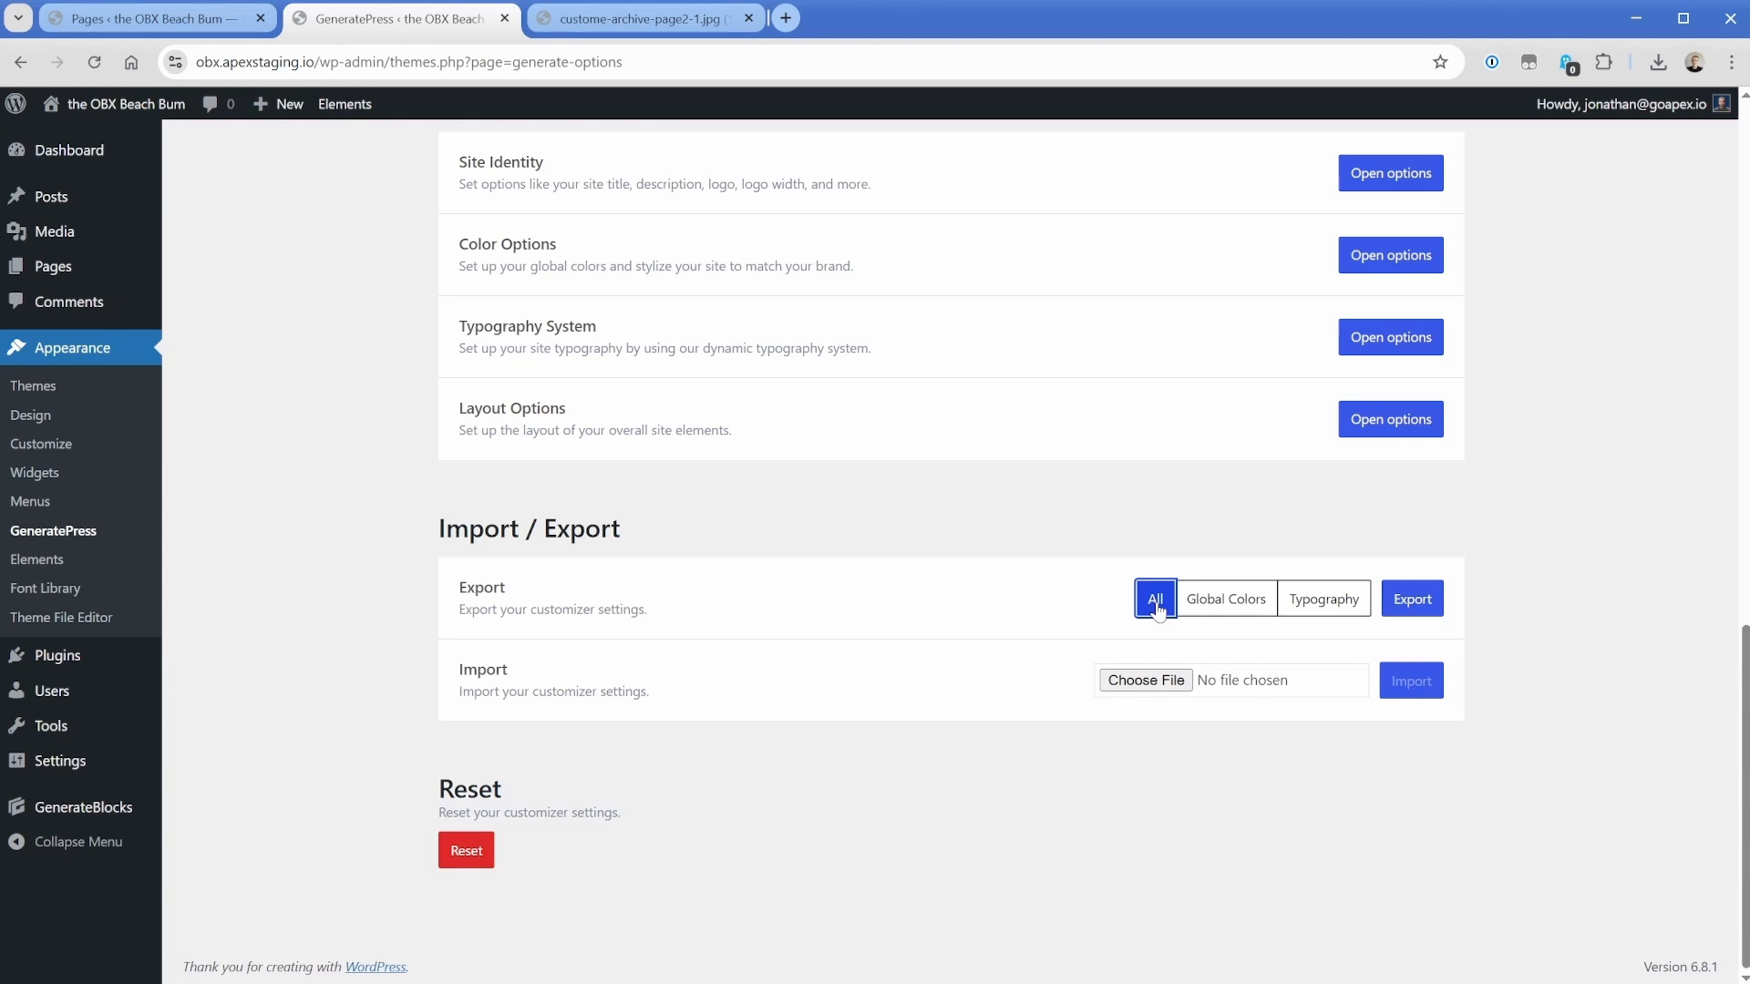
# Import the customizer settings from the GeneratePress JSON file dated 05-01, accepting that existing settings are overwritten.
pyautogui.click(1148, 681)
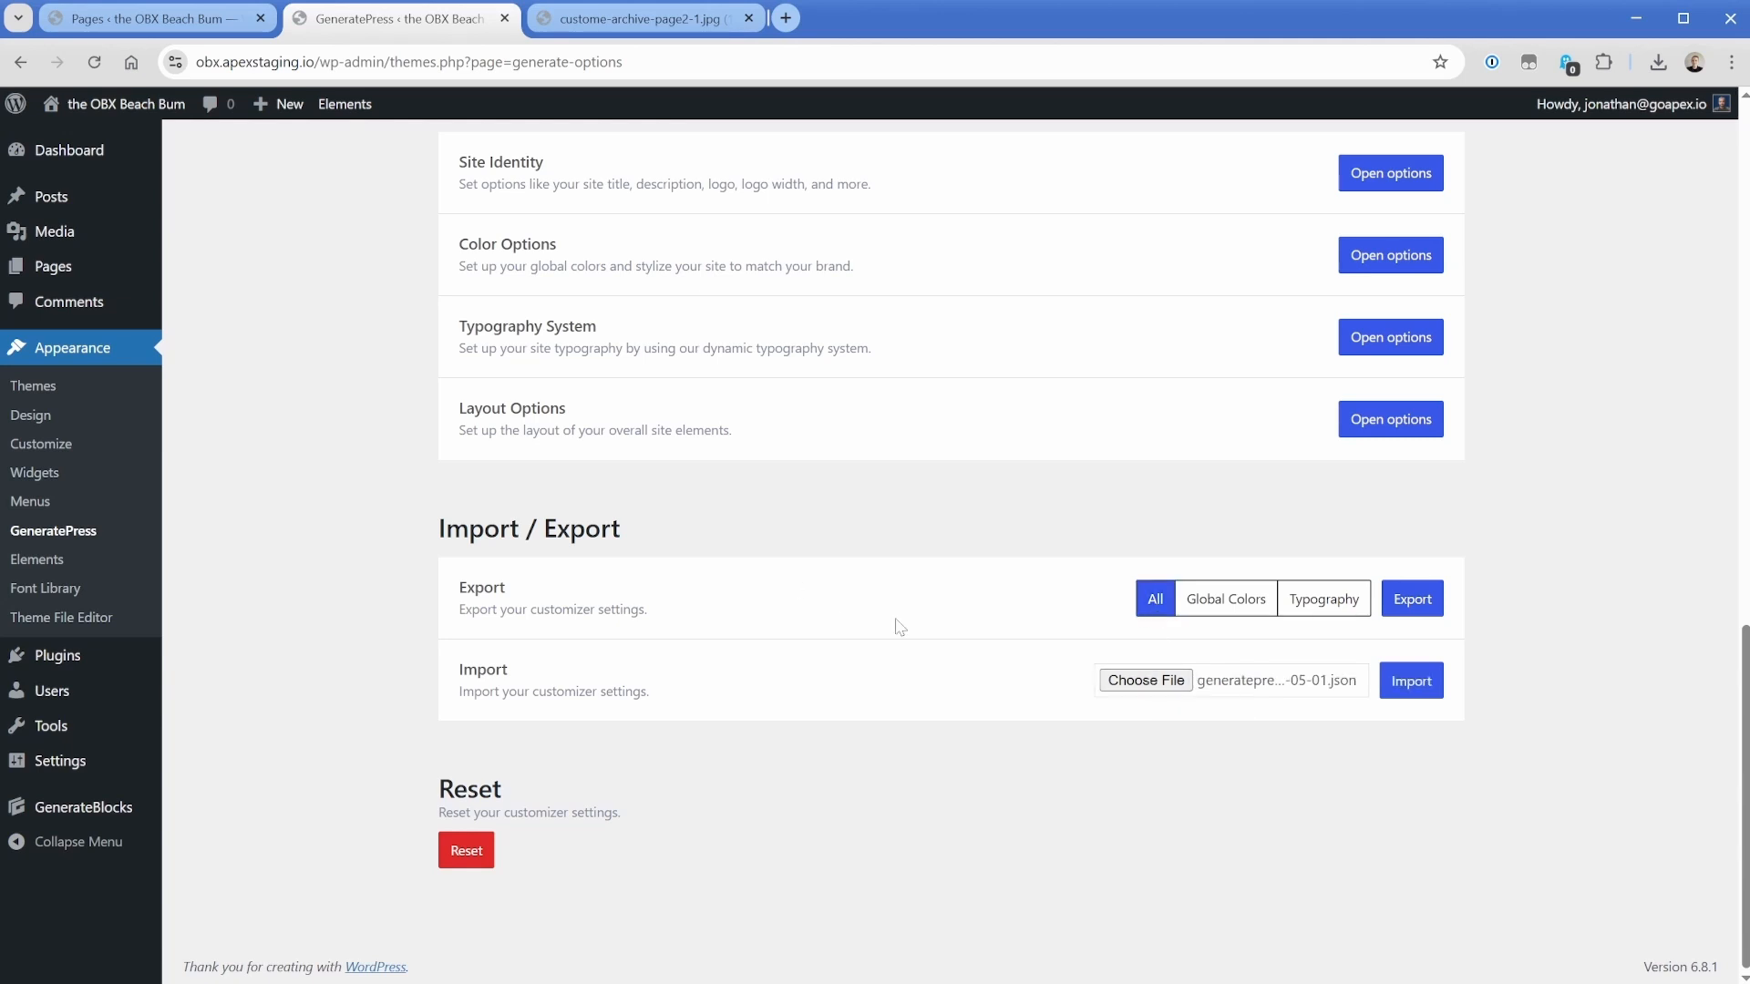
pyautogui.click(1397, 687)
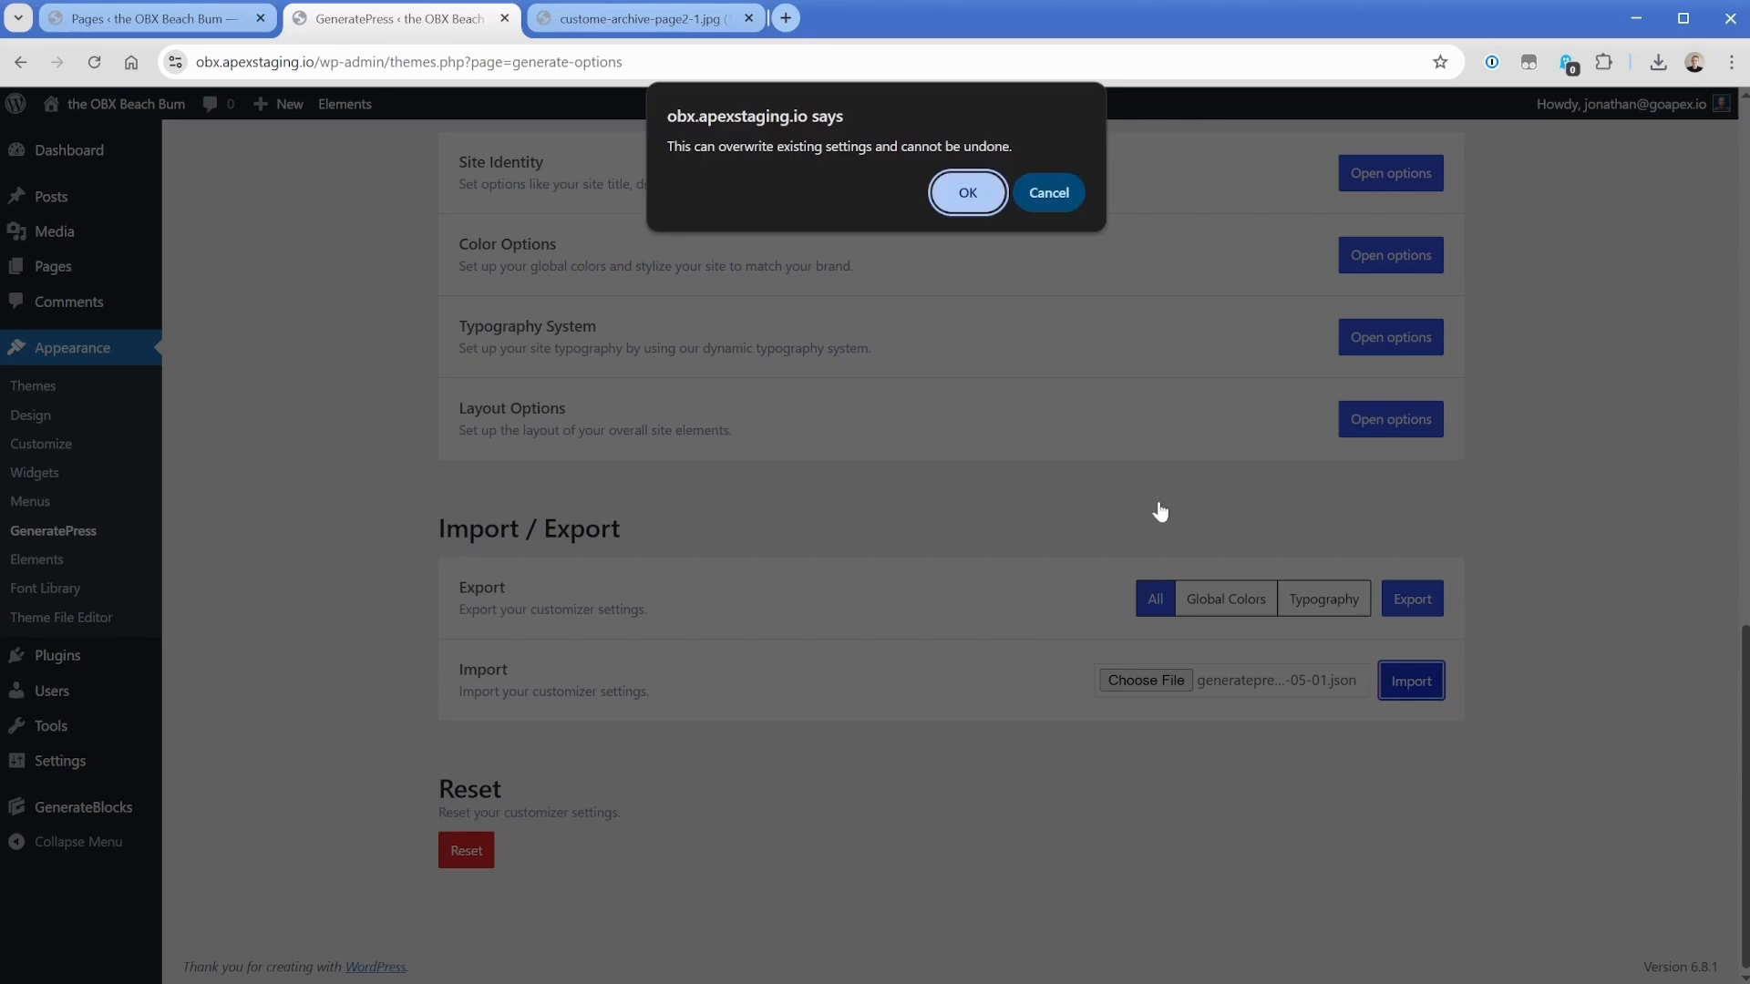
pyautogui.click(975, 208)
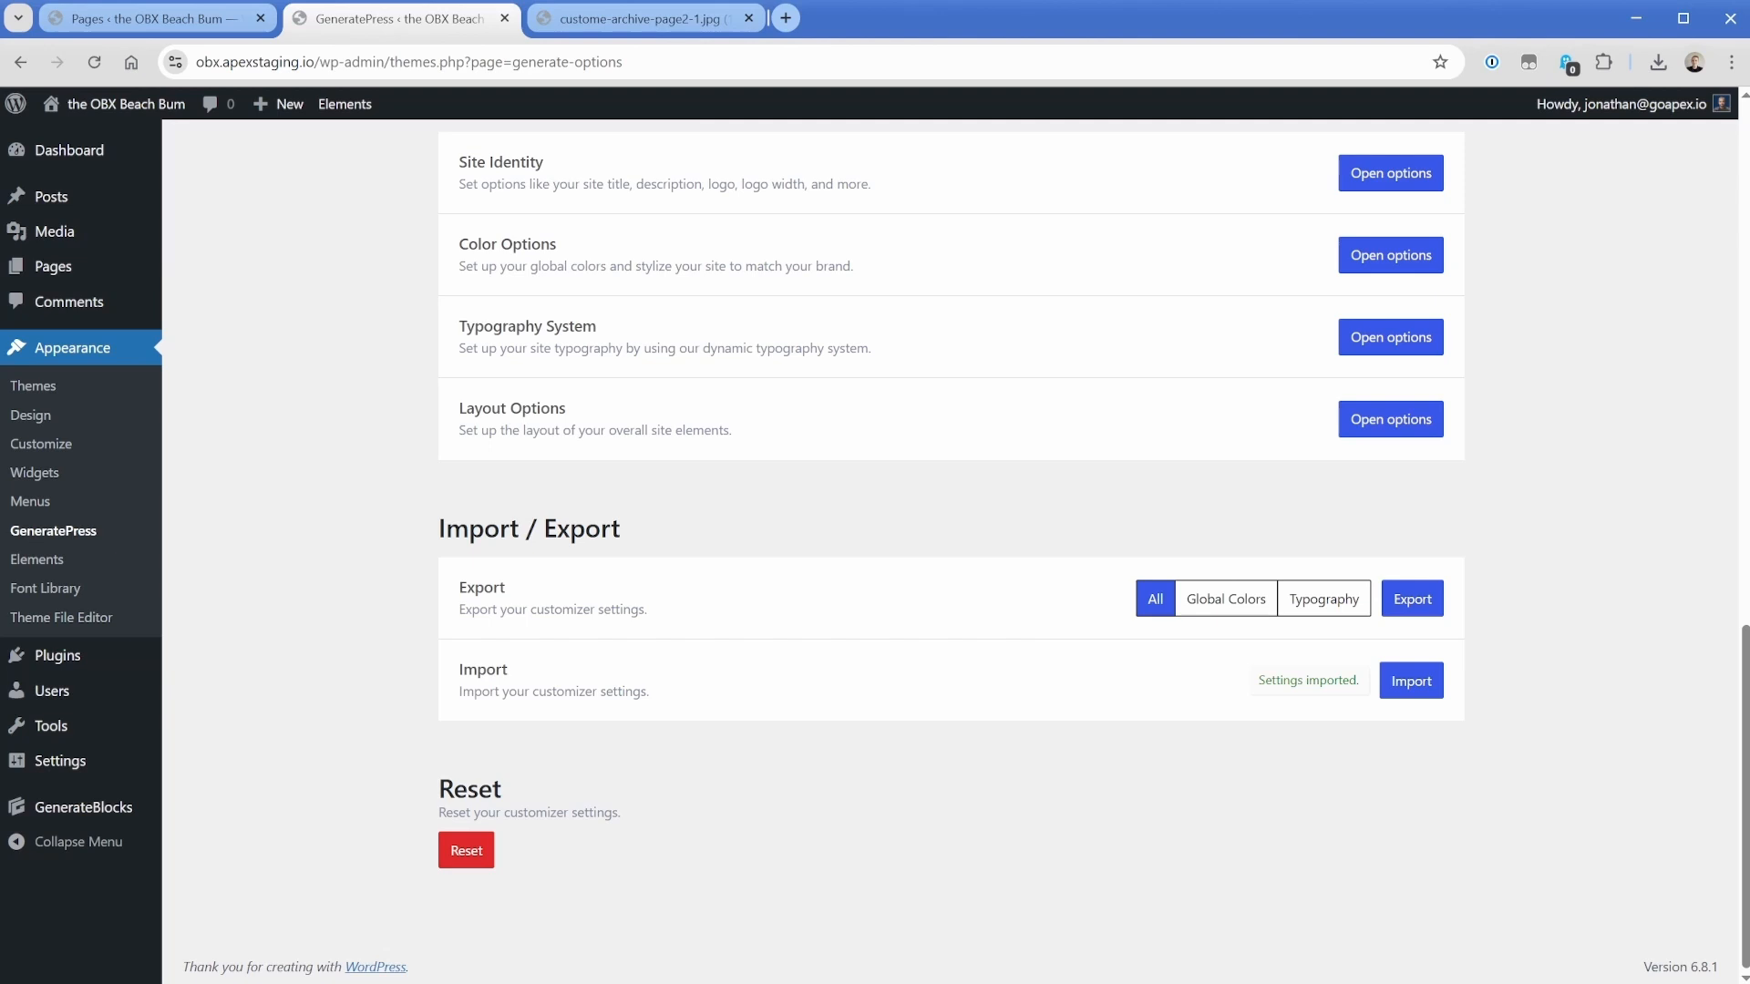
# Open the theme customizer and inspect the global colors, including the white, beige and turquoise swatches.
pyautogui.click(66, 445)
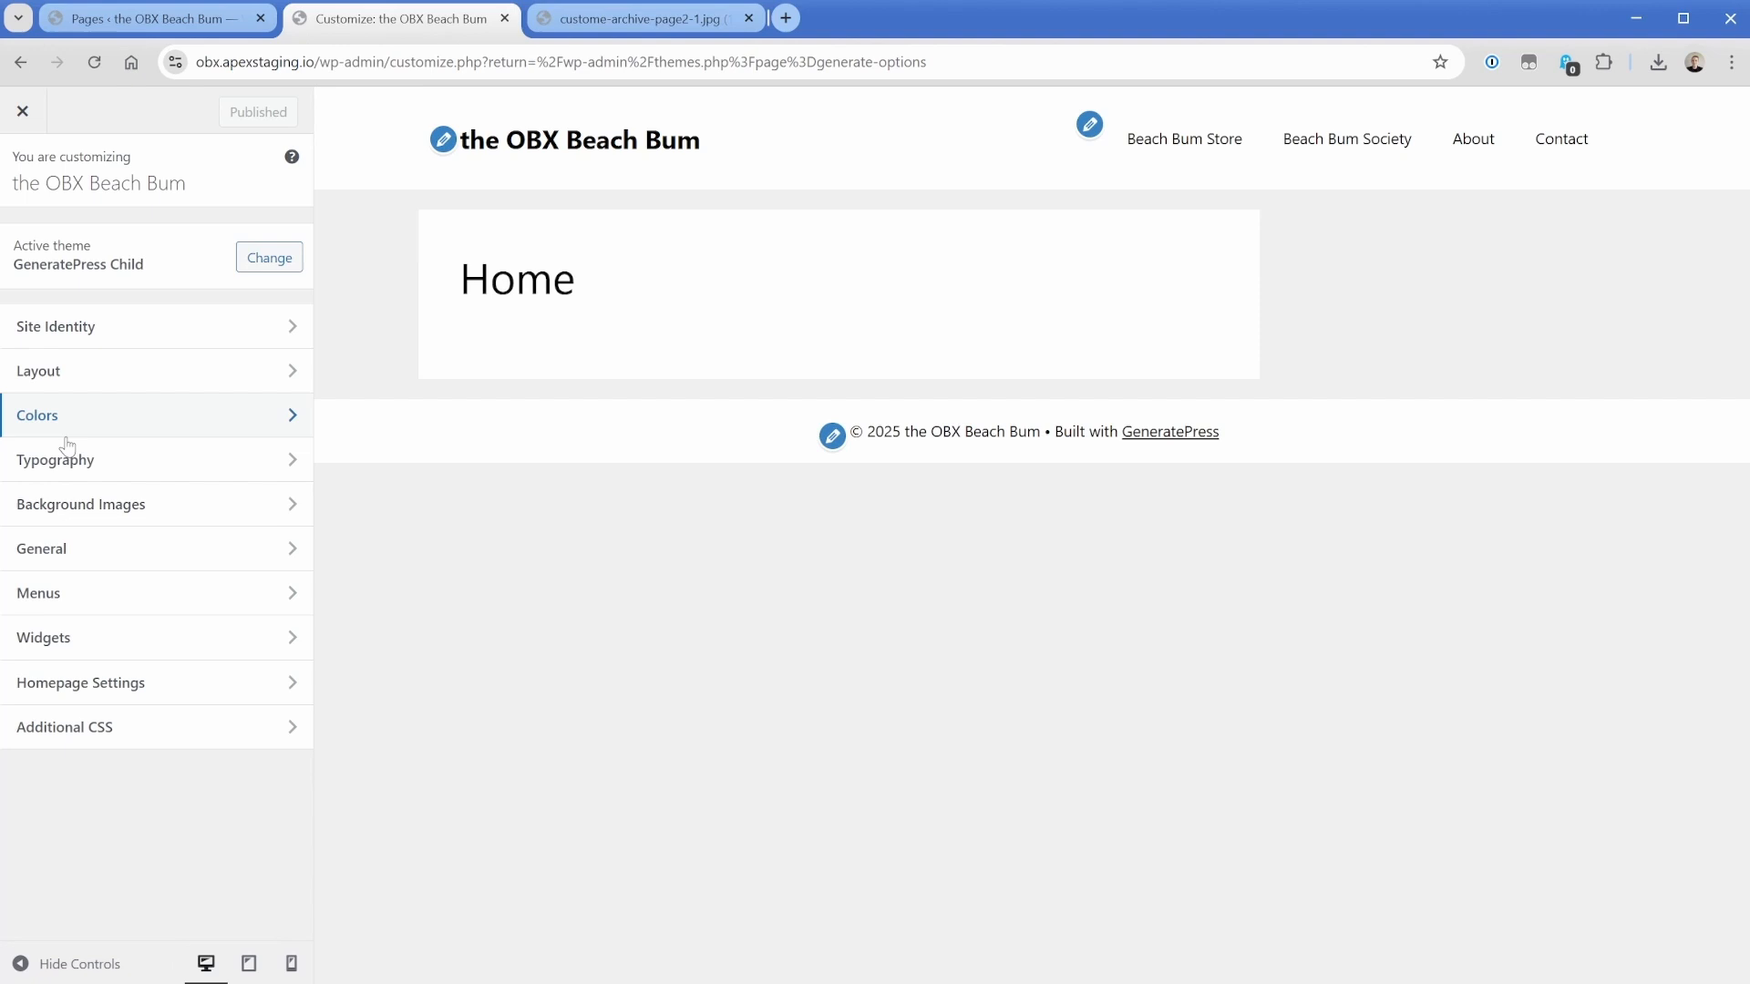
pyautogui.click(84, 425)
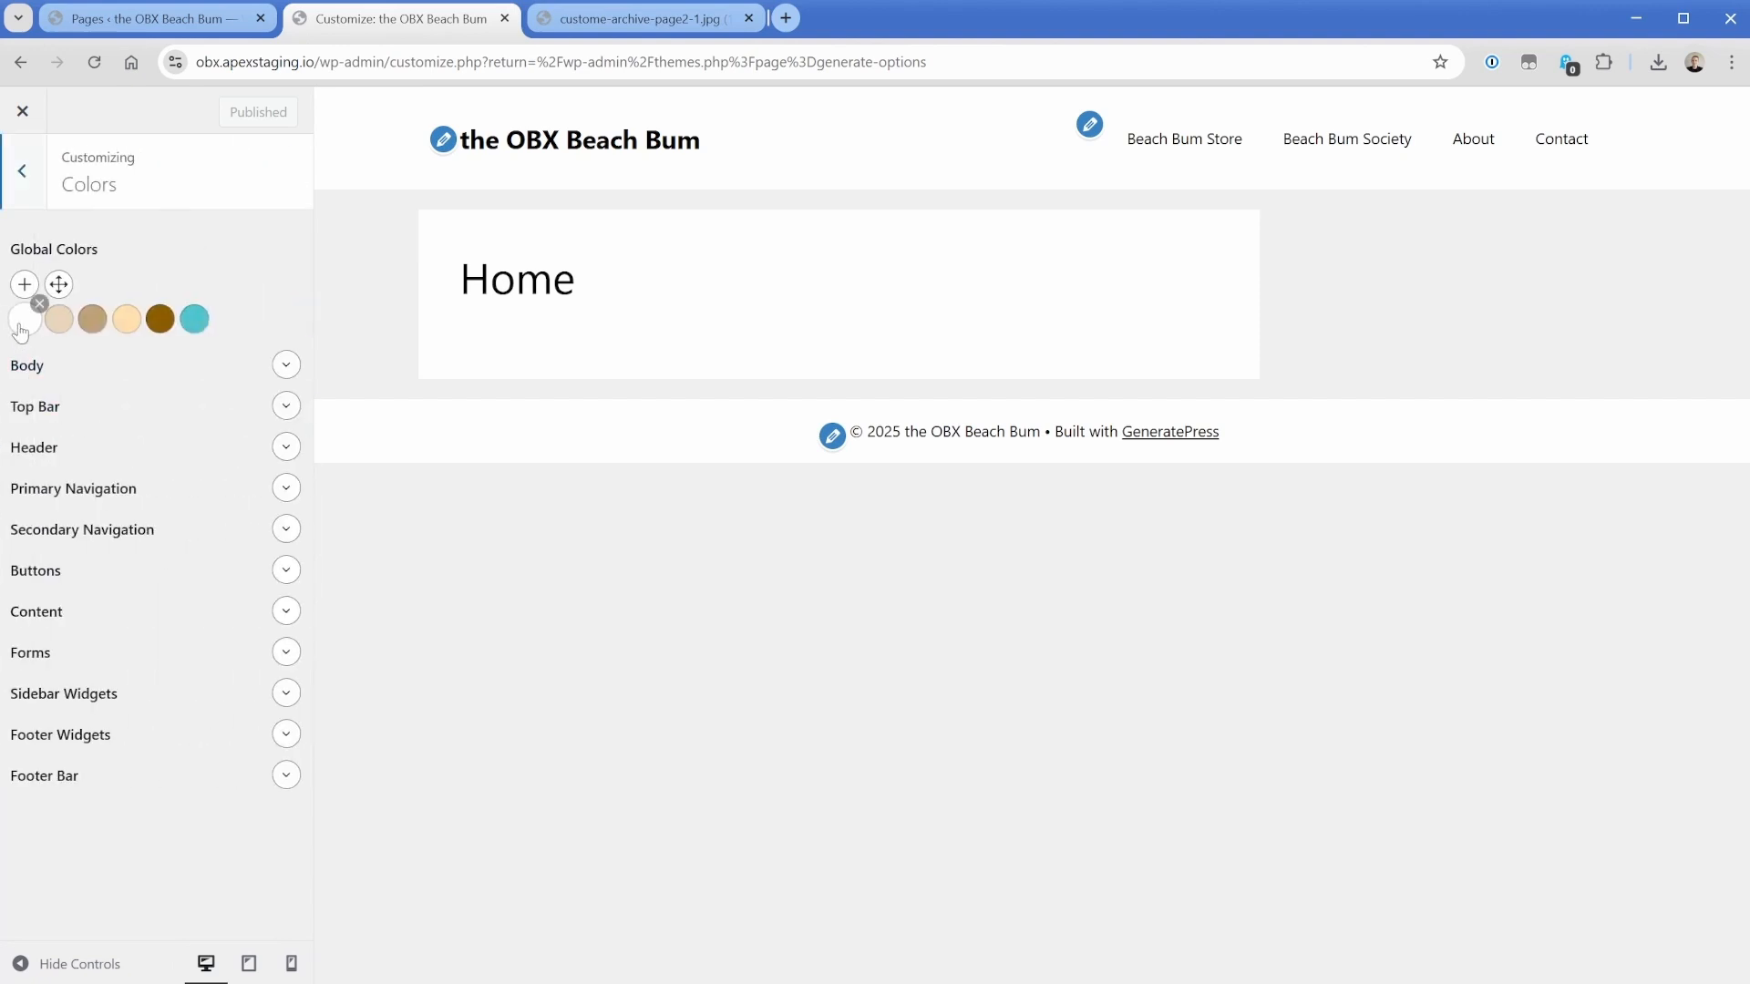
pyautogui.click(23, 321)
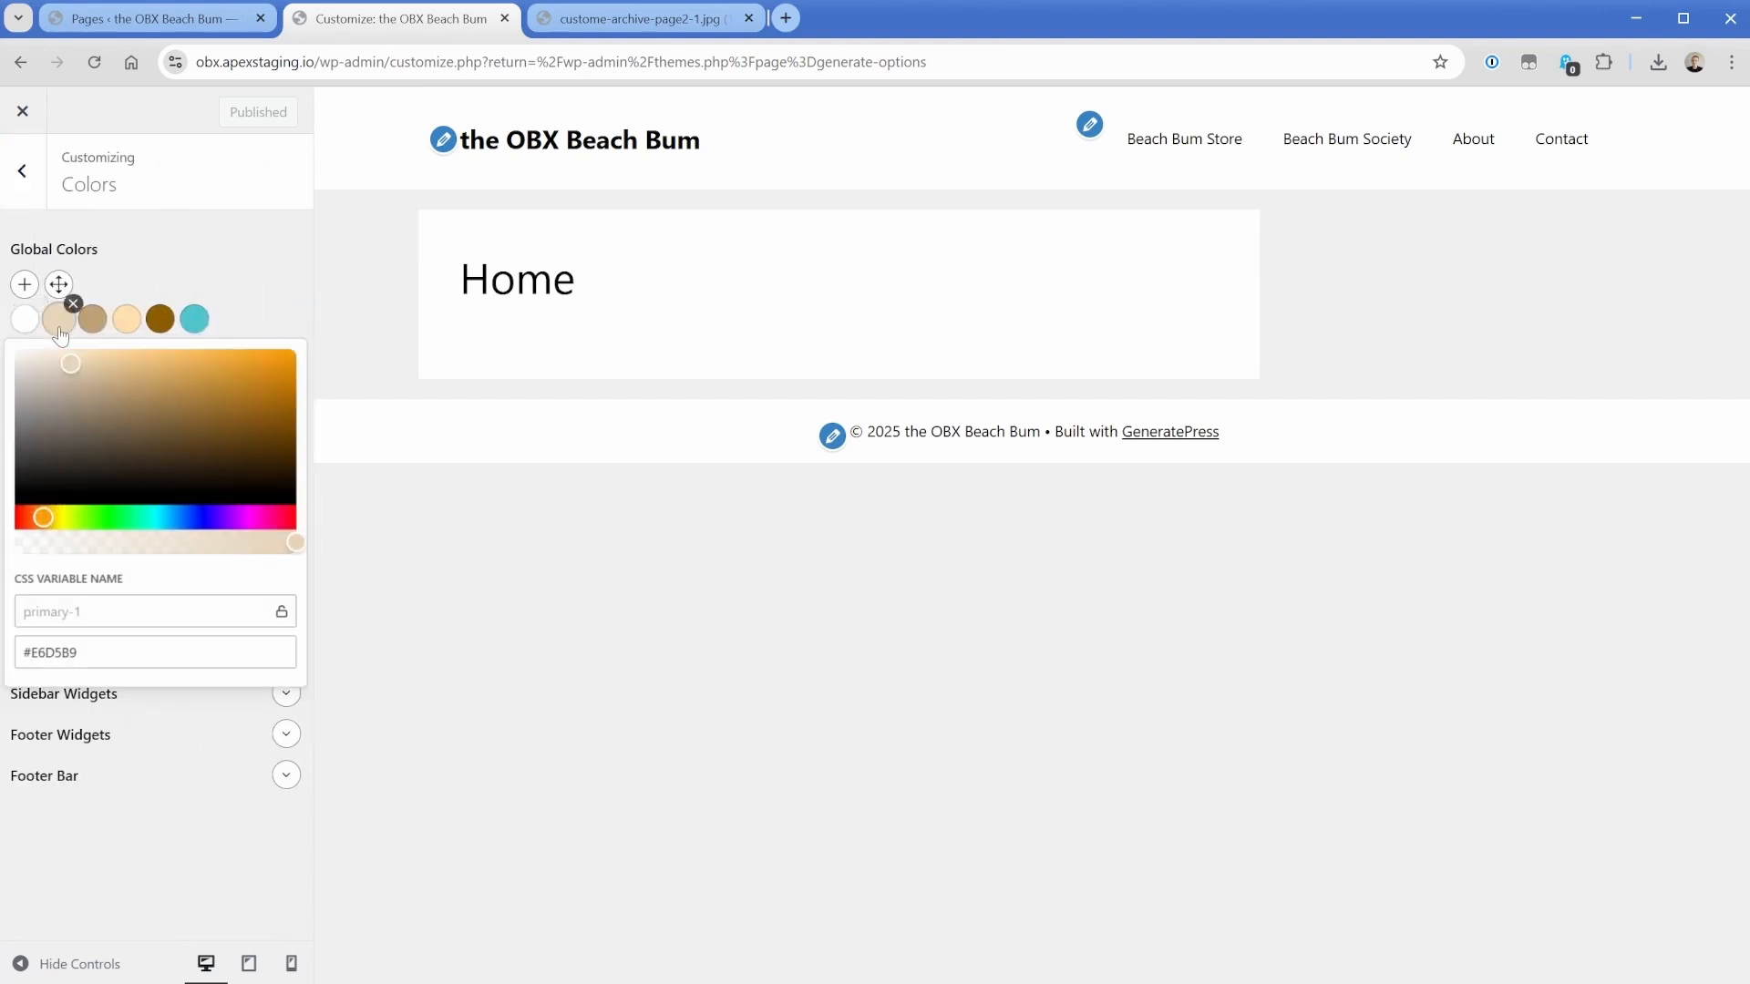
pyautogui.click(60, 321)
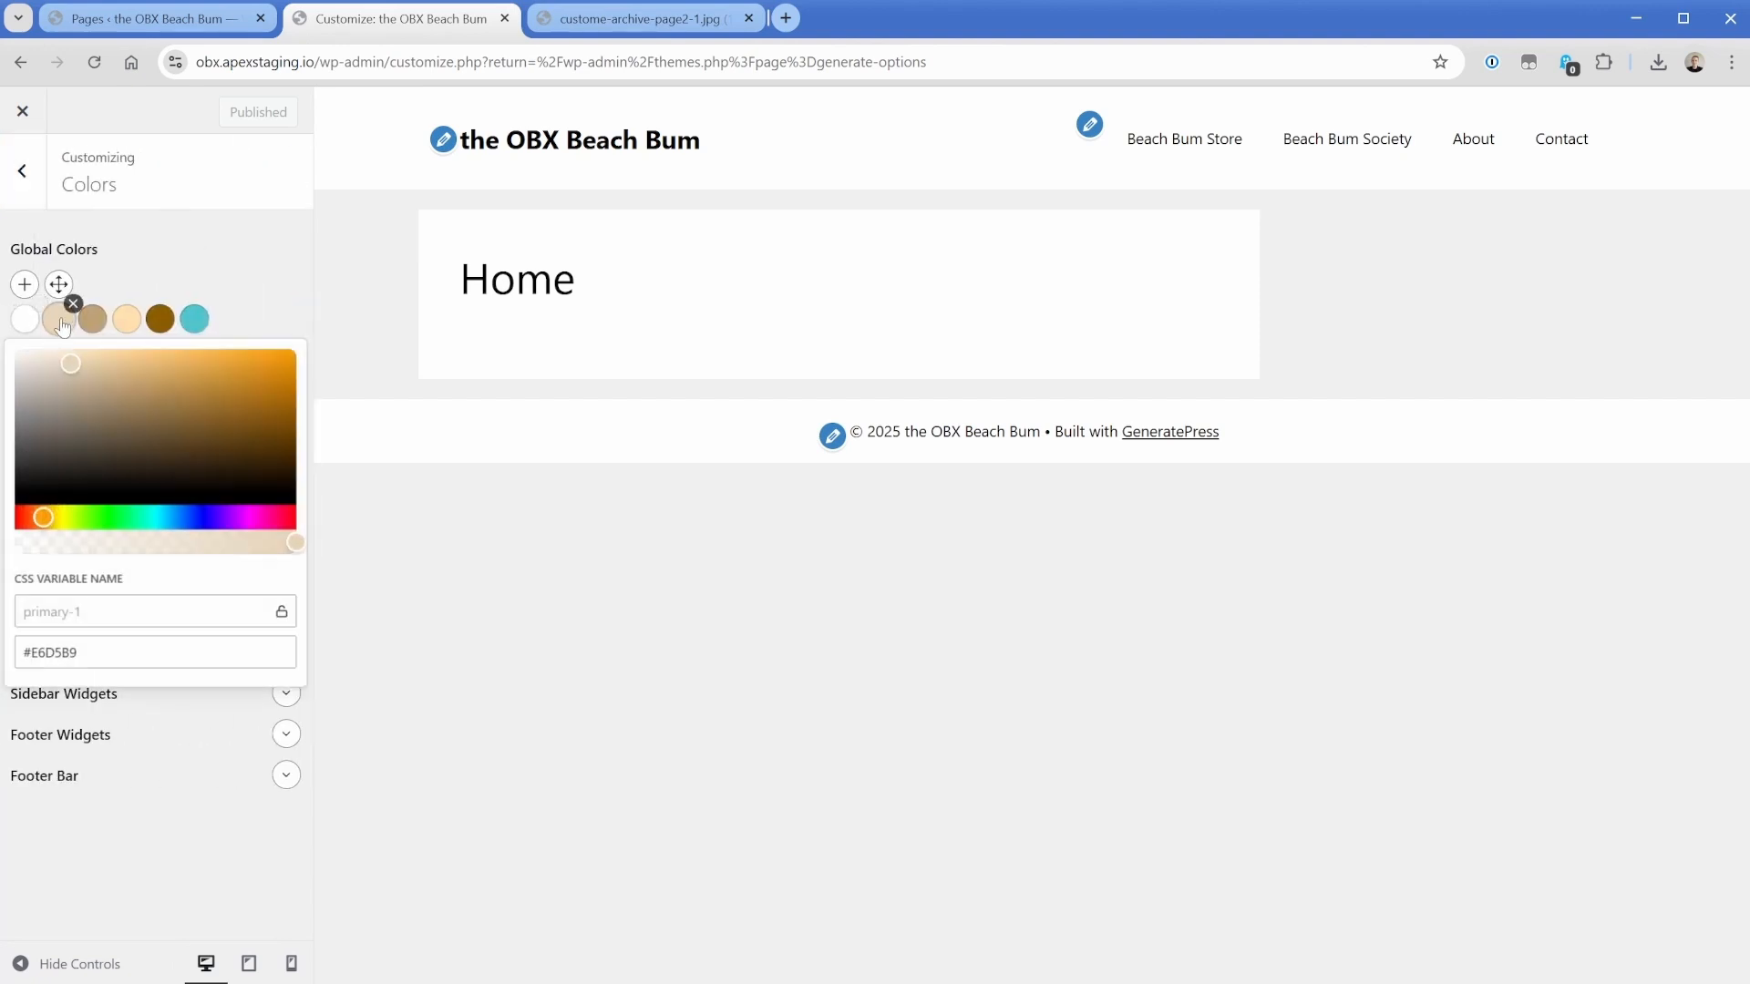
pyautogui.click(195, 320)
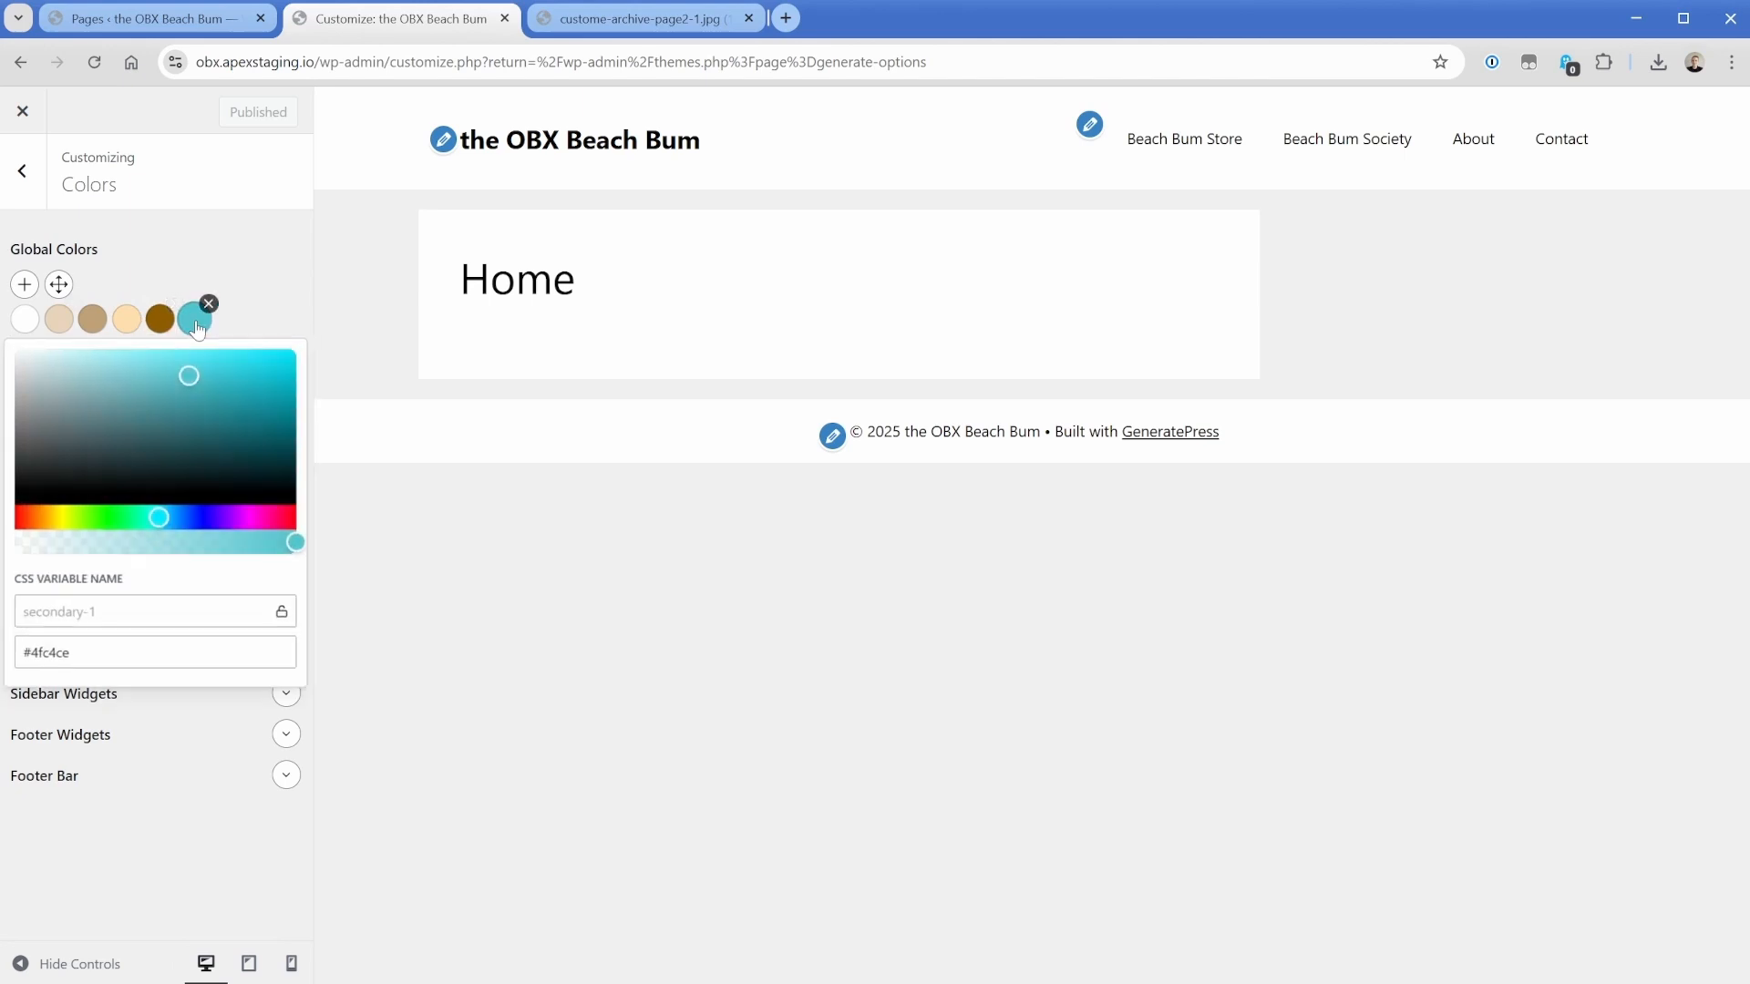
pyautogui.click(275, 248)
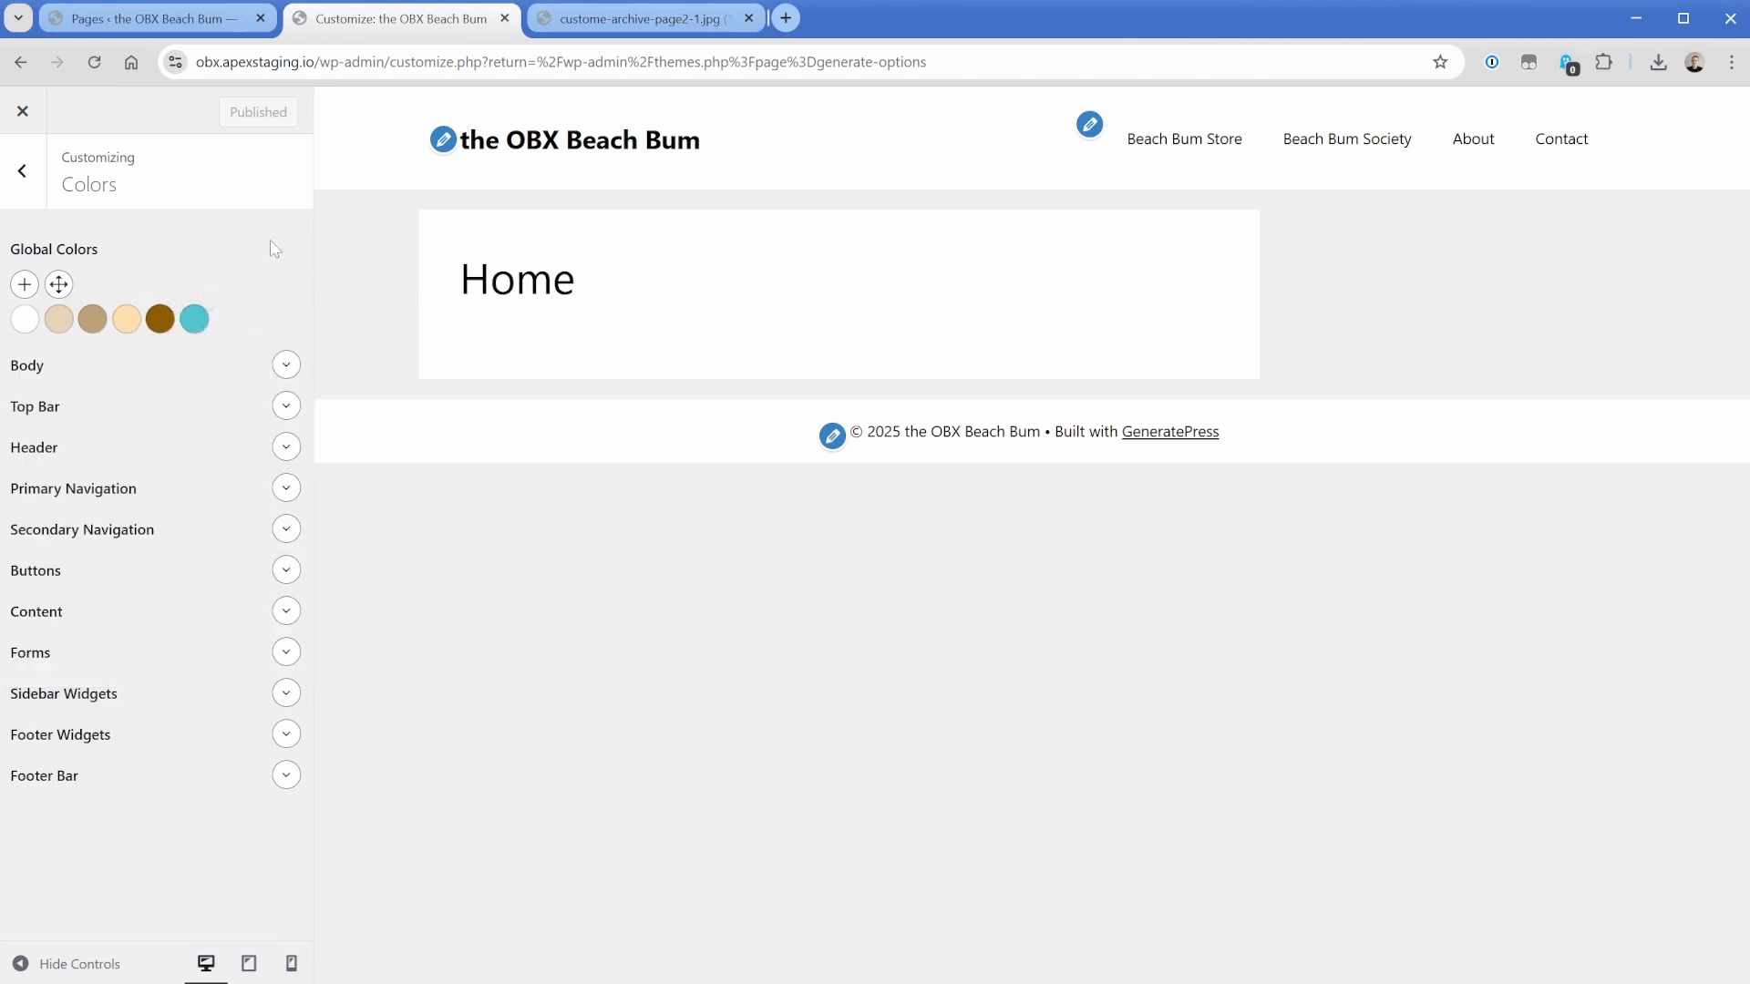
pyautogui.click(41, 192)
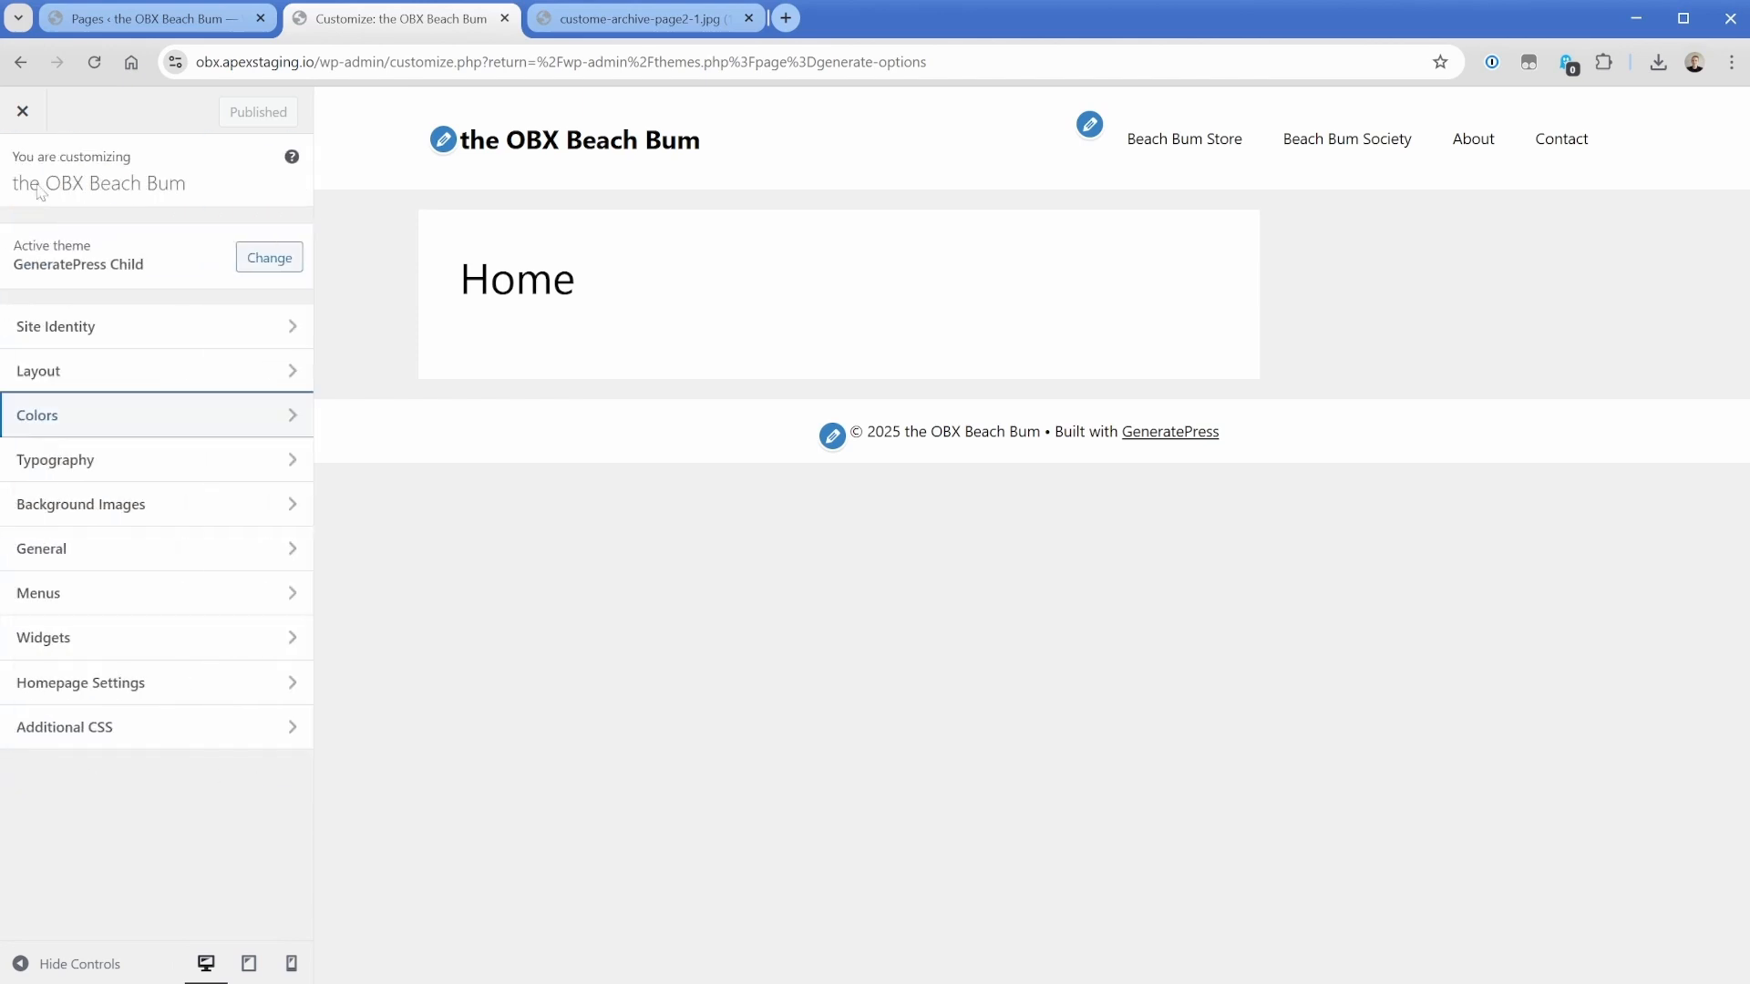
# Set the rippled sand photo from the media library as the site's body background image.
pyautogui.click(120, 509)
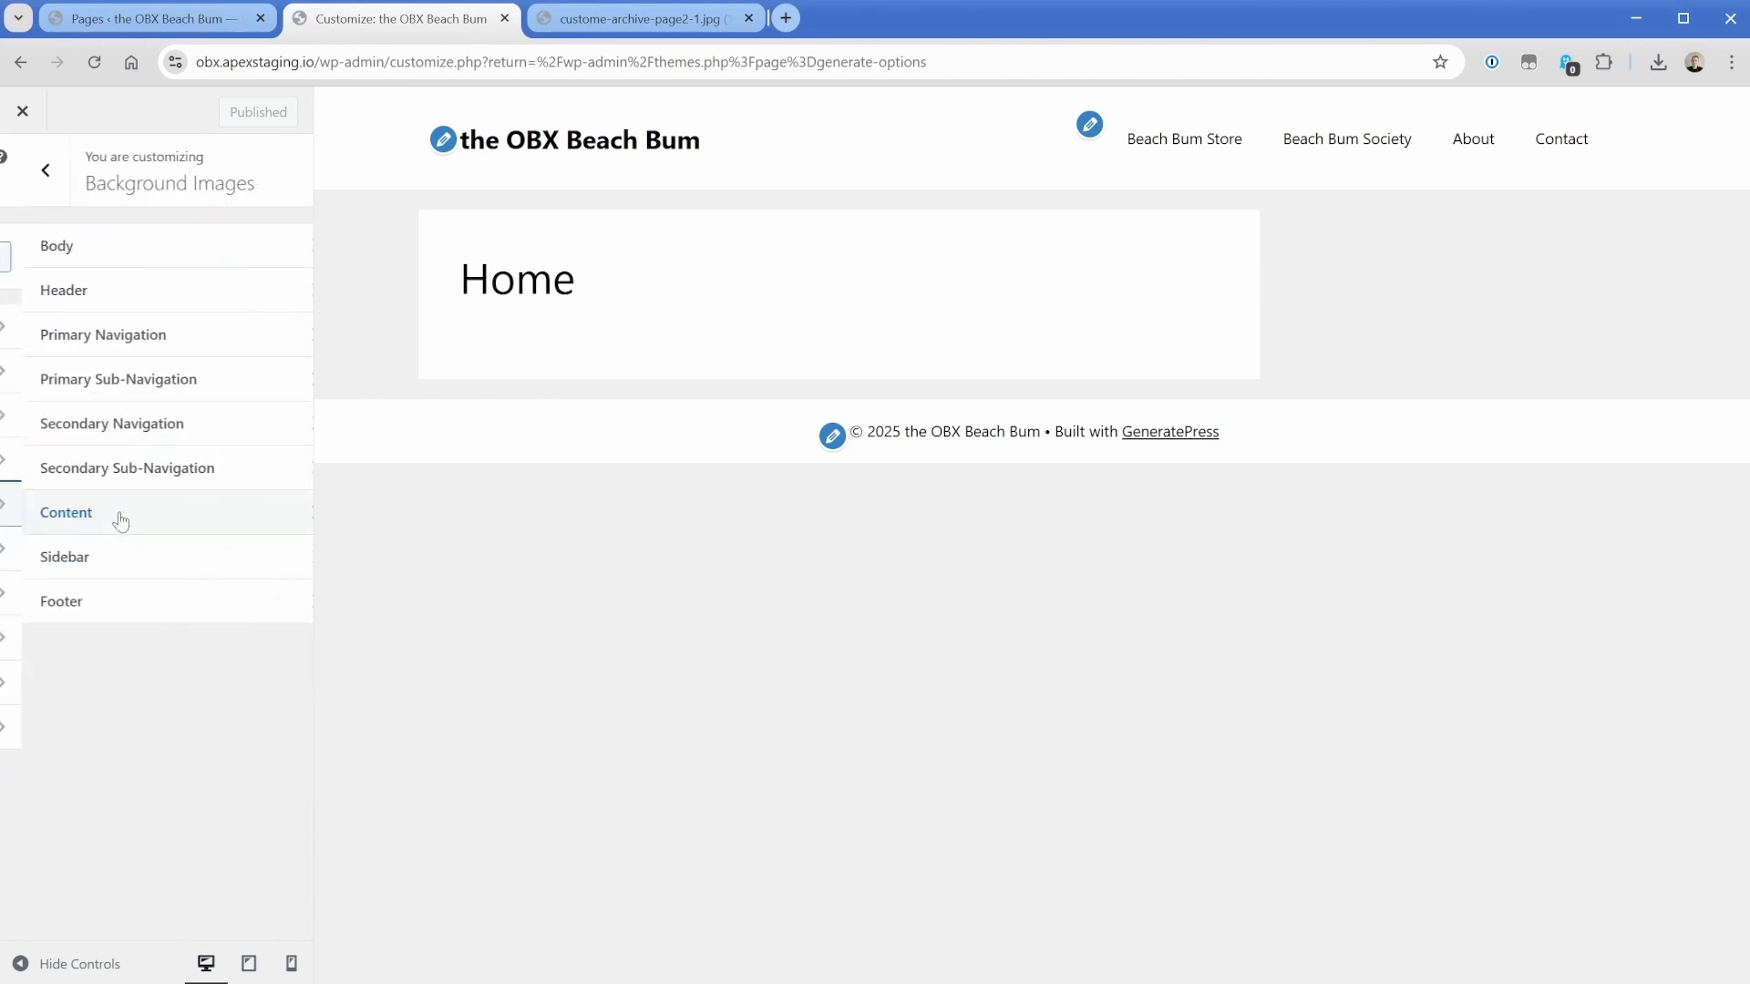
pyautogui.click(143, 257)
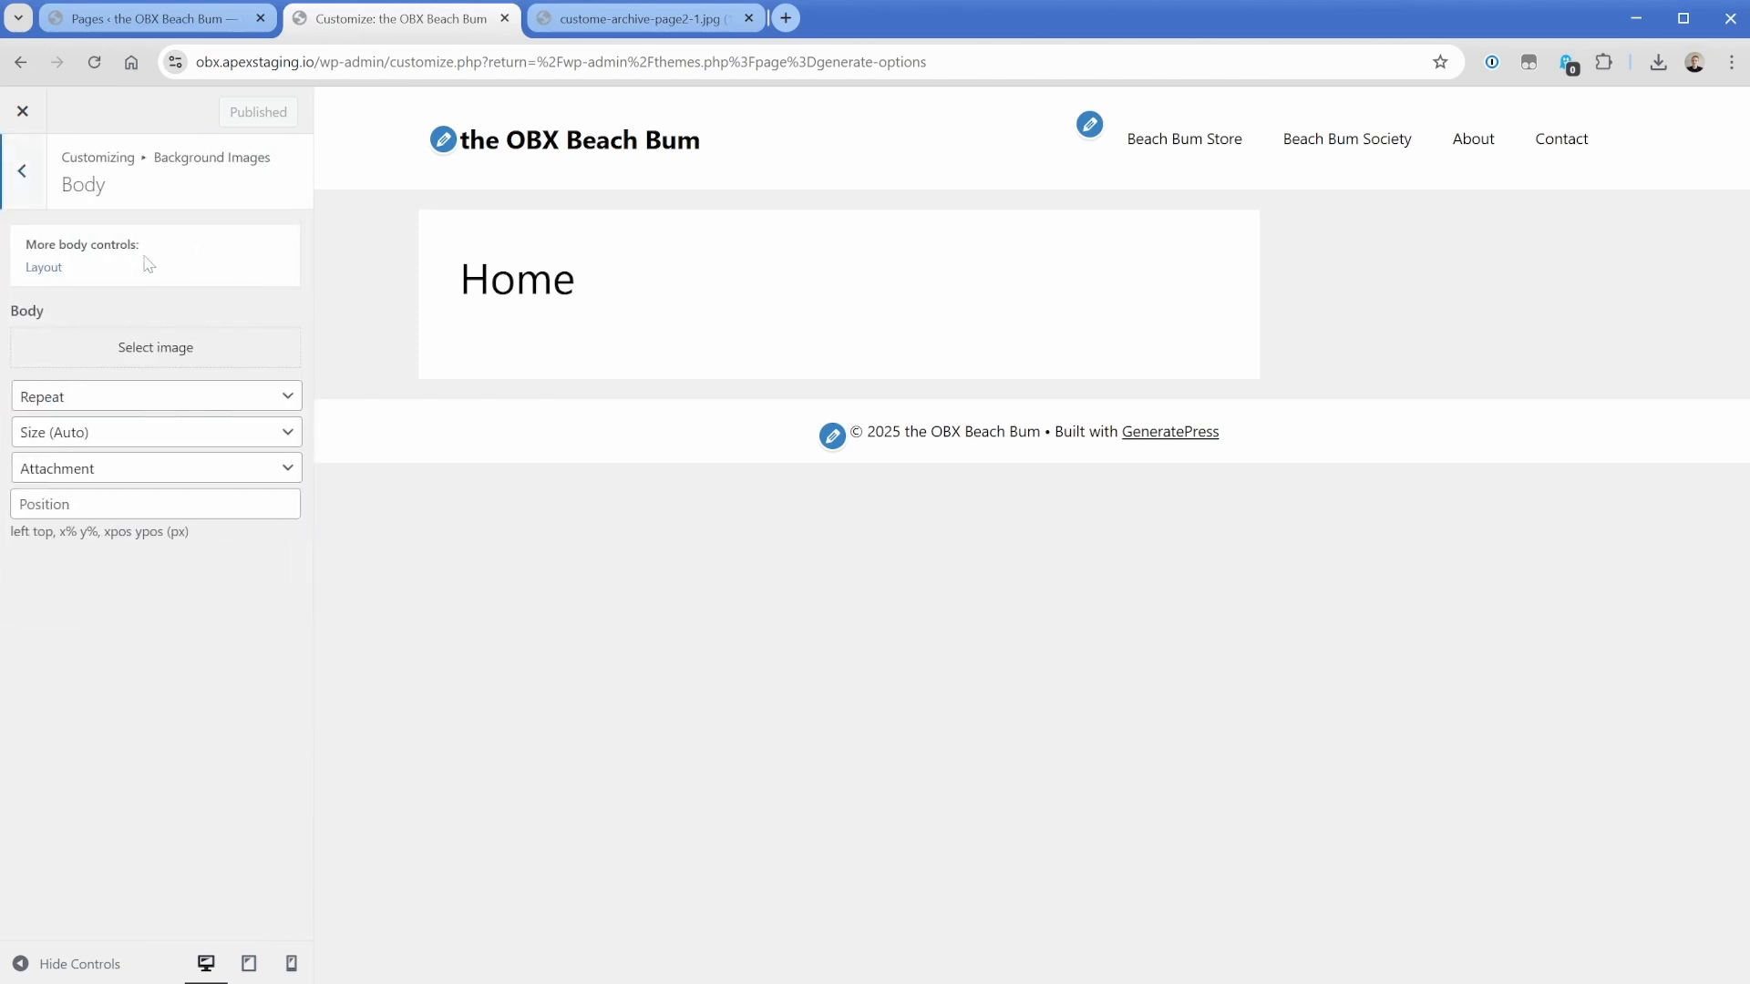
pyautogui.click(151, 352)
pyautogui.click(856, 392)
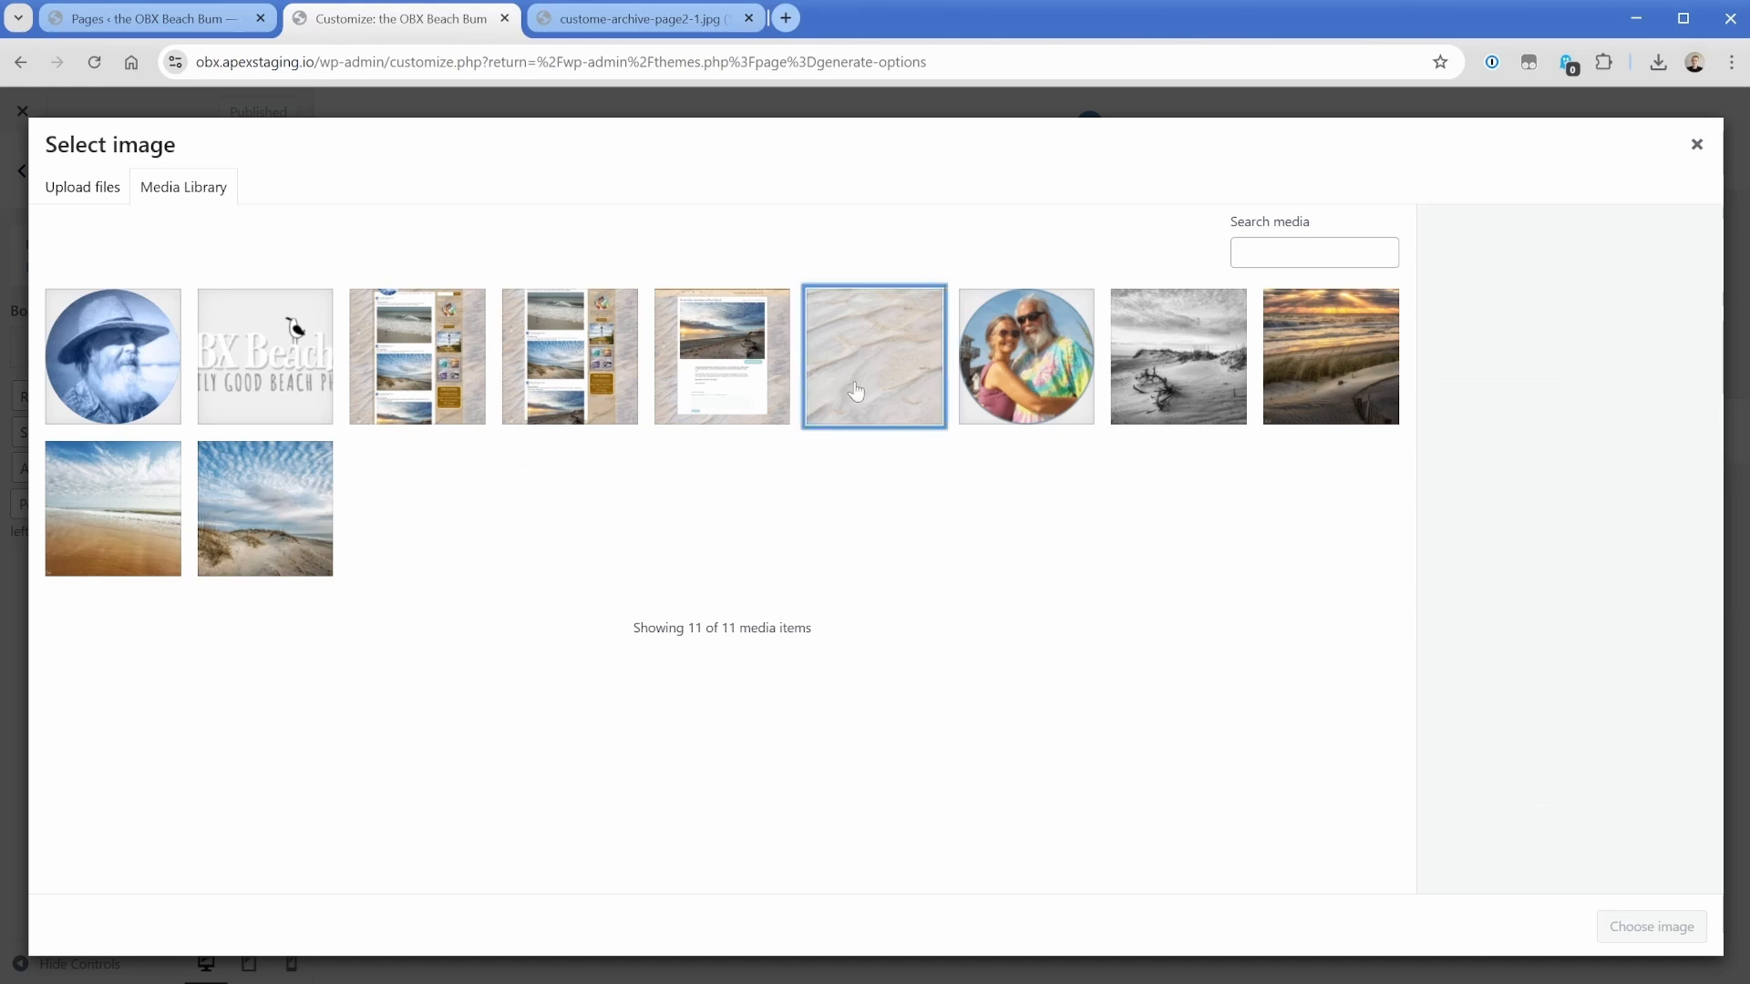
pyautogui.click(1632, 927)
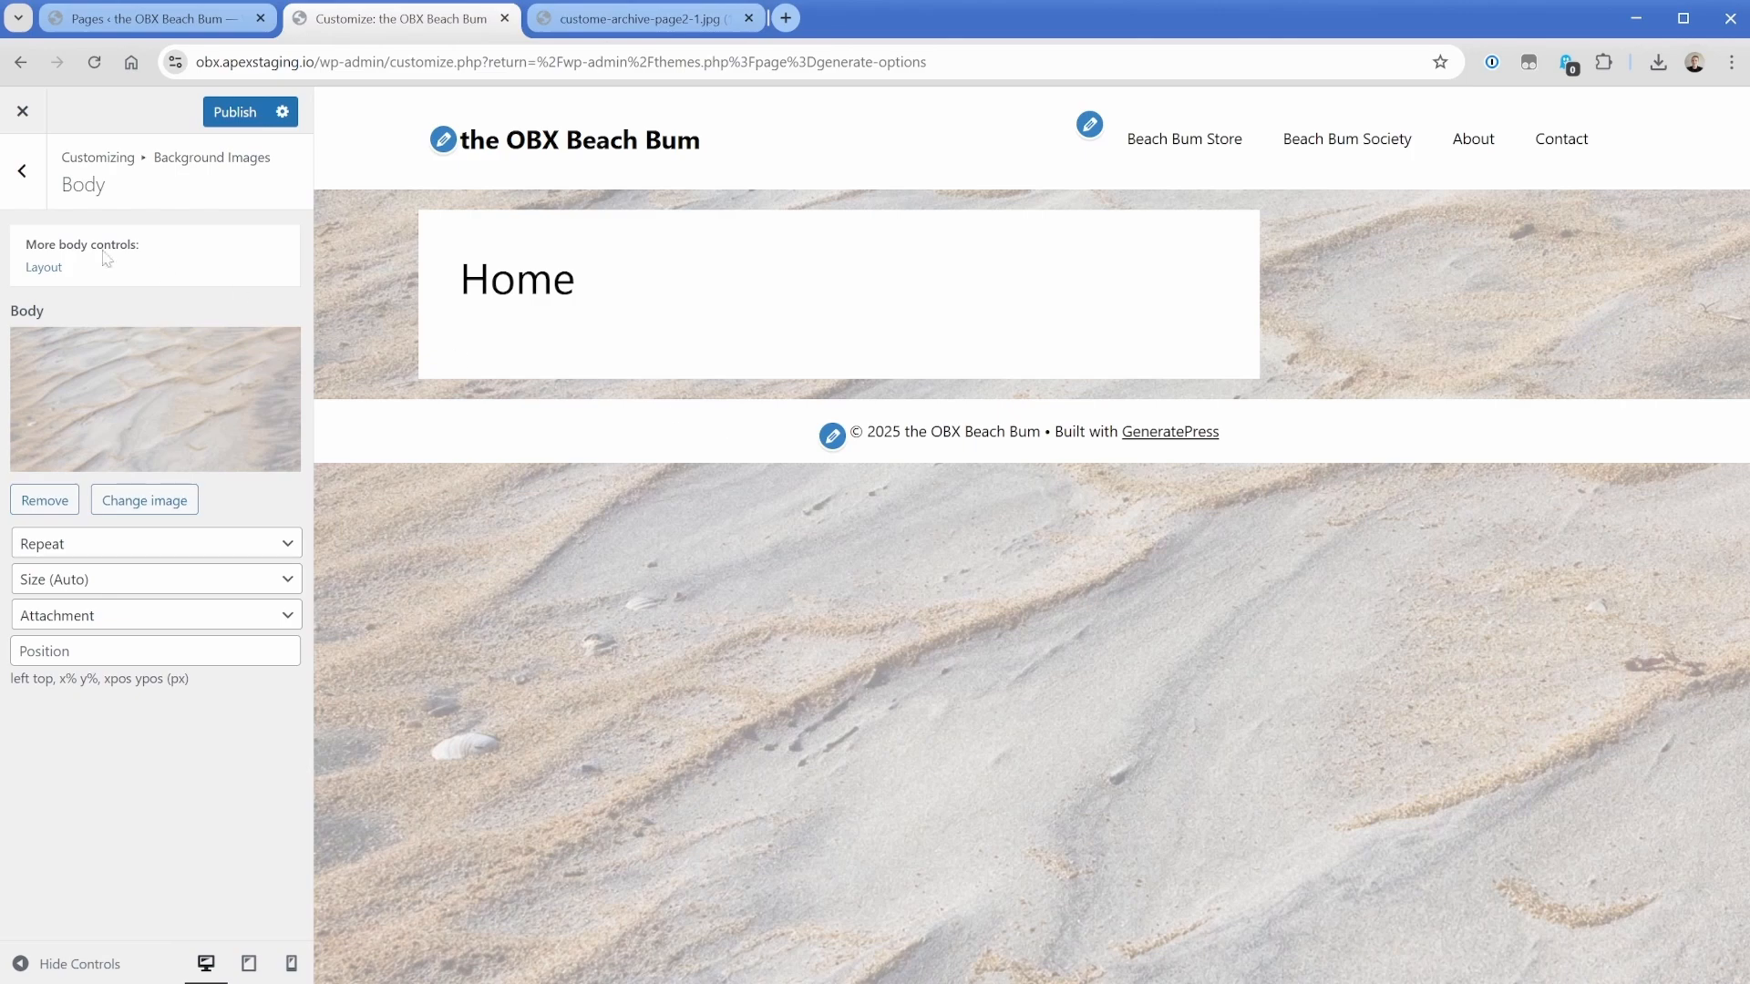
# Make the header's background color fully transparent, rgba(255, 255, 255, 0), in the customizer's color settings.
pyautogui.click(26, 198)
pyautogui.click(25, 198)
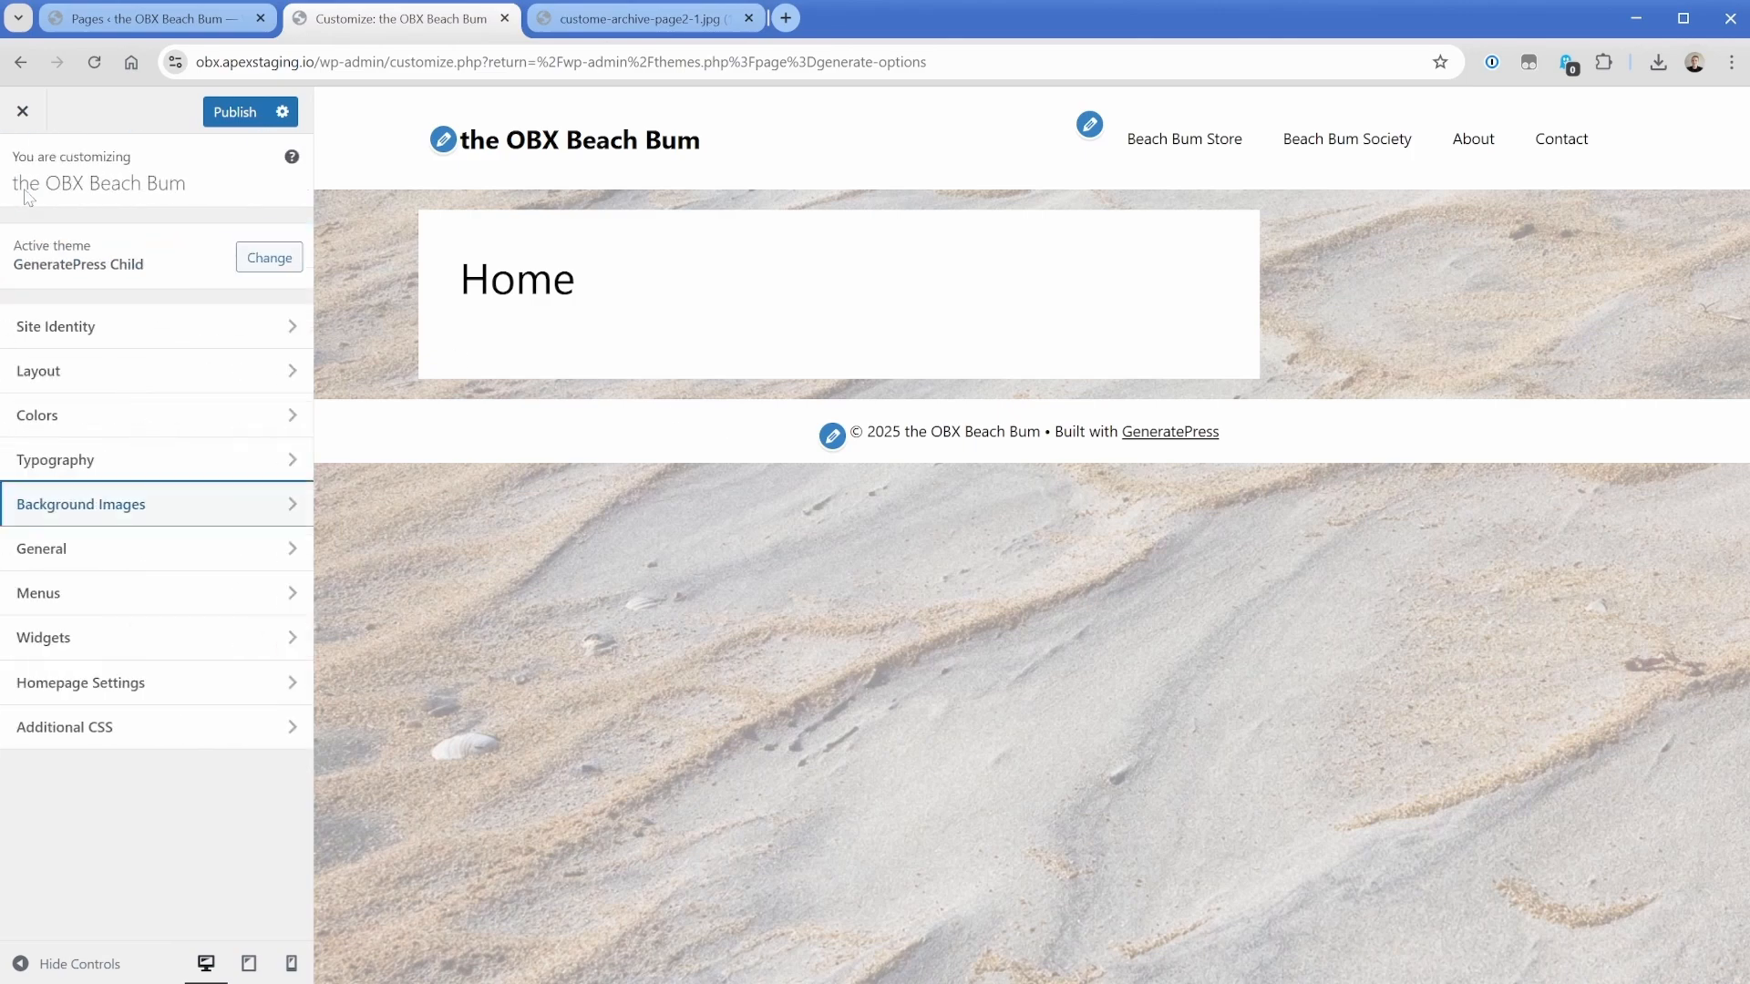
pyautogui.click(96, 412)
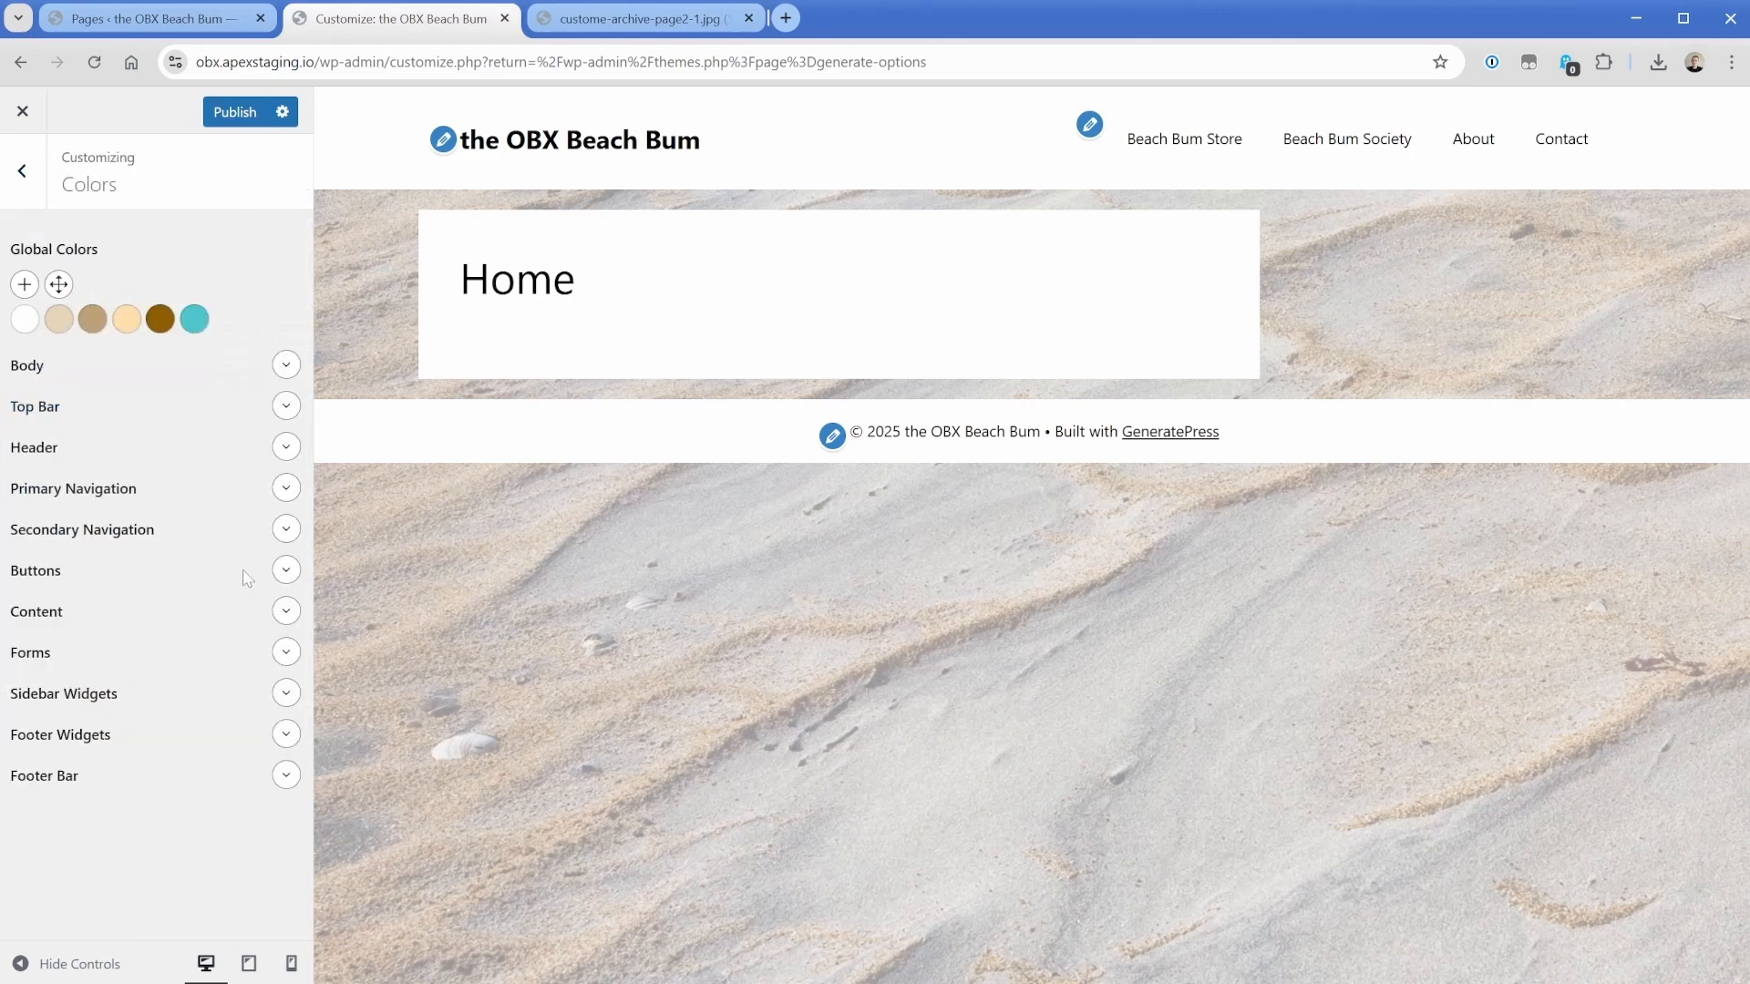
pyautogui.click(286, 447)
pyautogui.click(270, 493)
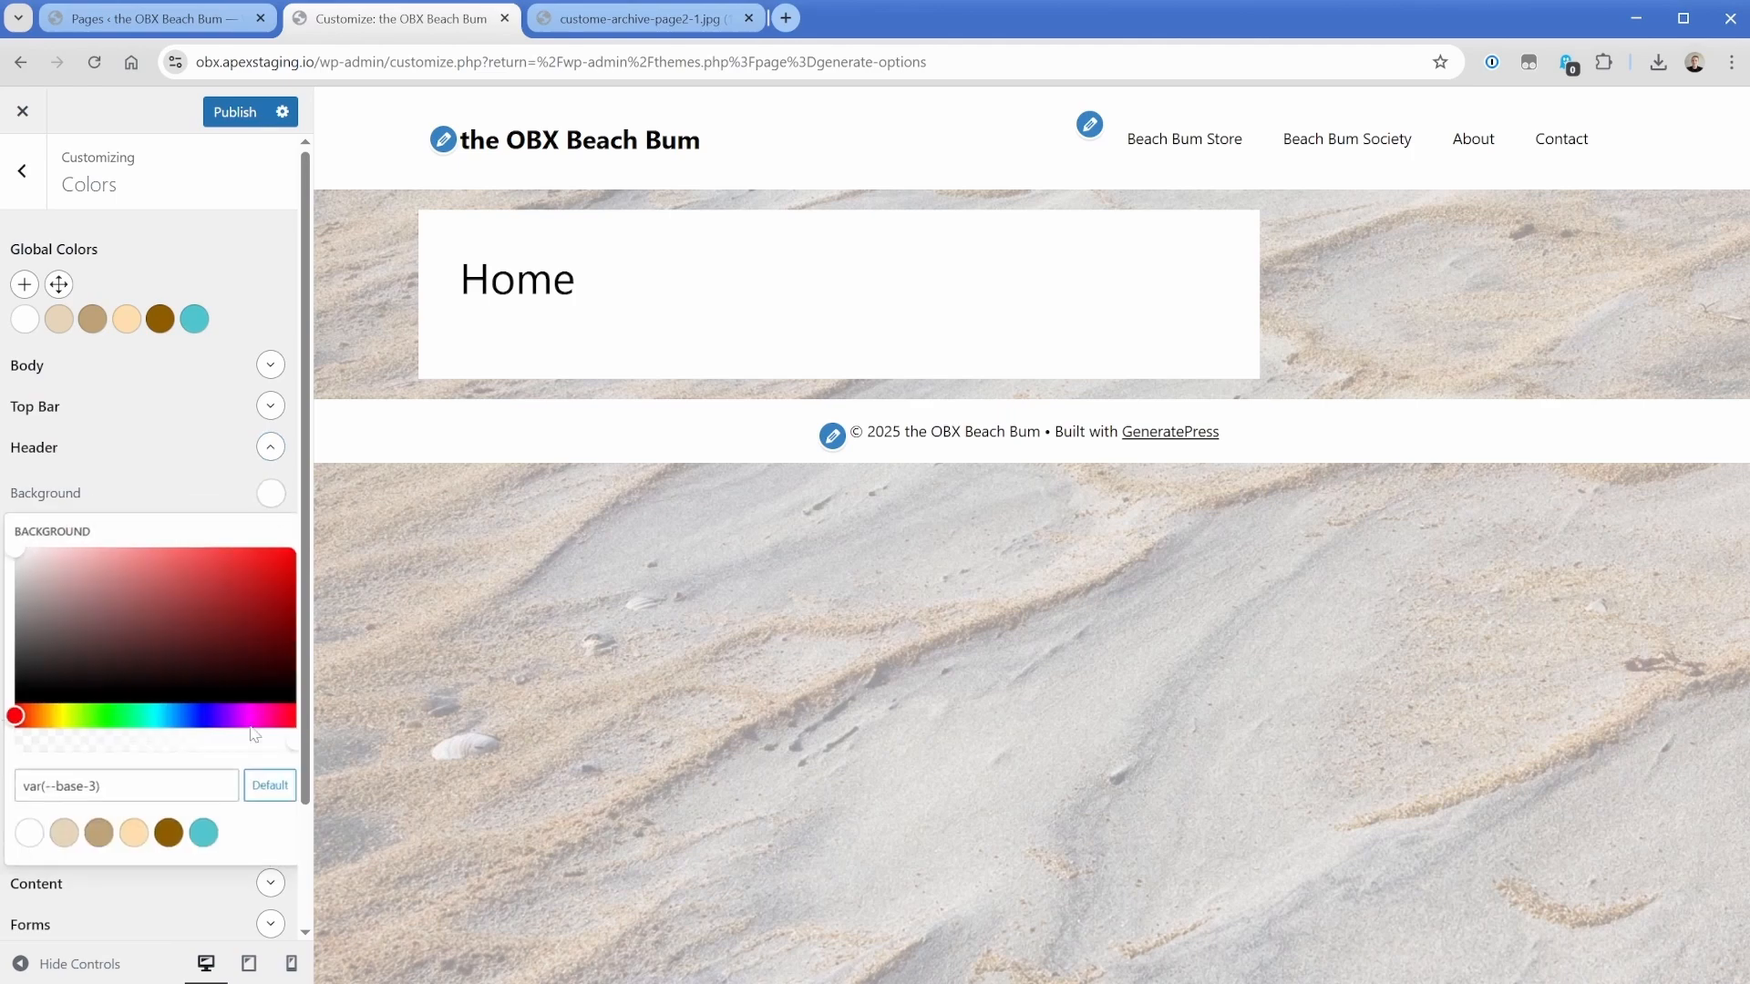
pyautogui.moveTo(176, 741); pyautogui.dragTo(14, 741)
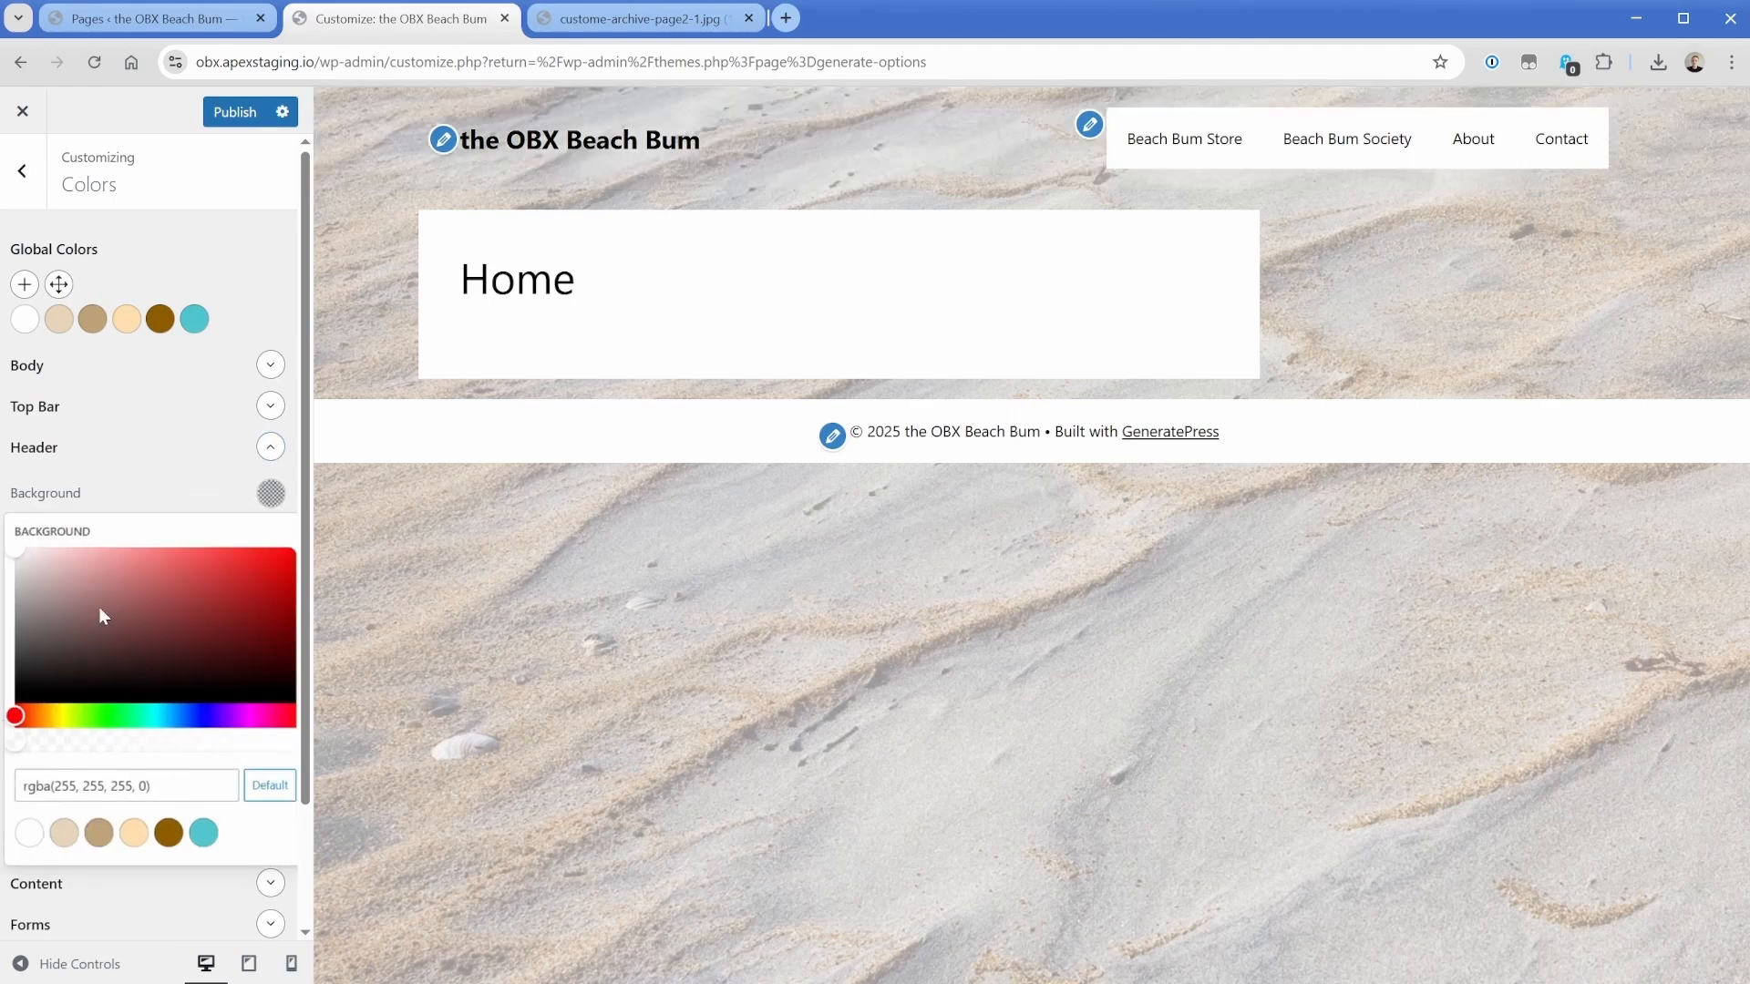
pyautogui.click(154, 489)
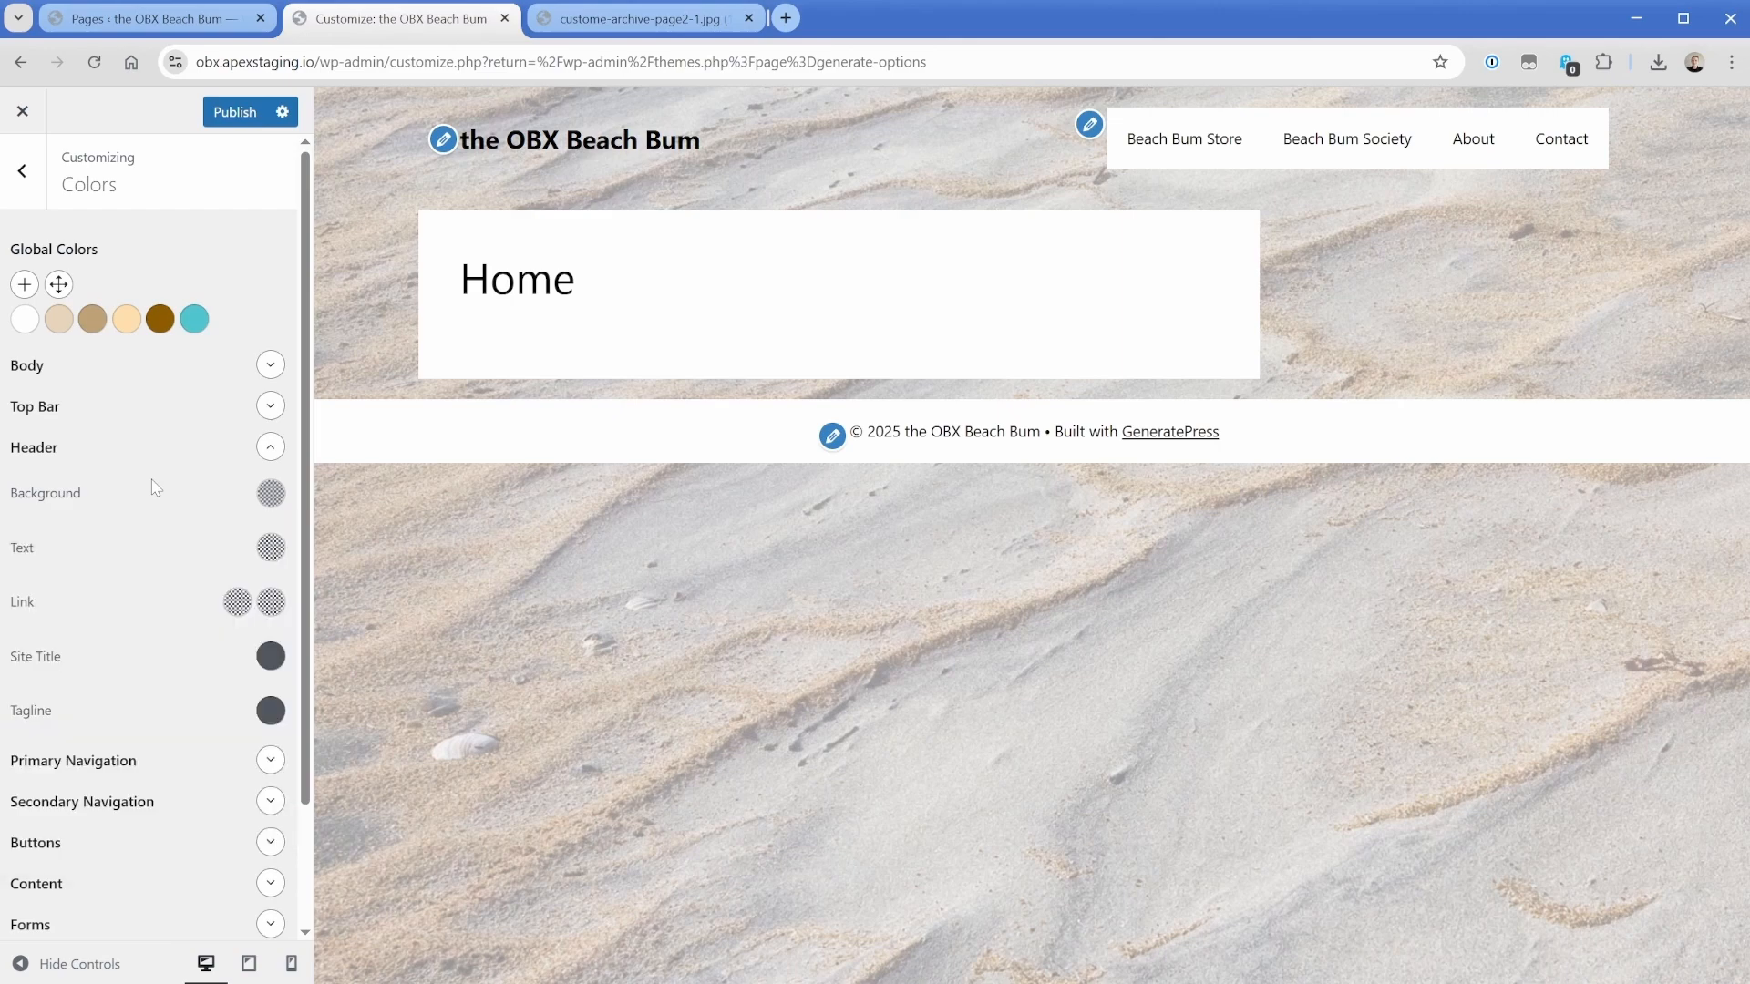
# Make the footer bar's background color fully transparent and publish the customizer changes.
pyautogui.scroll(-2, 155, 489)
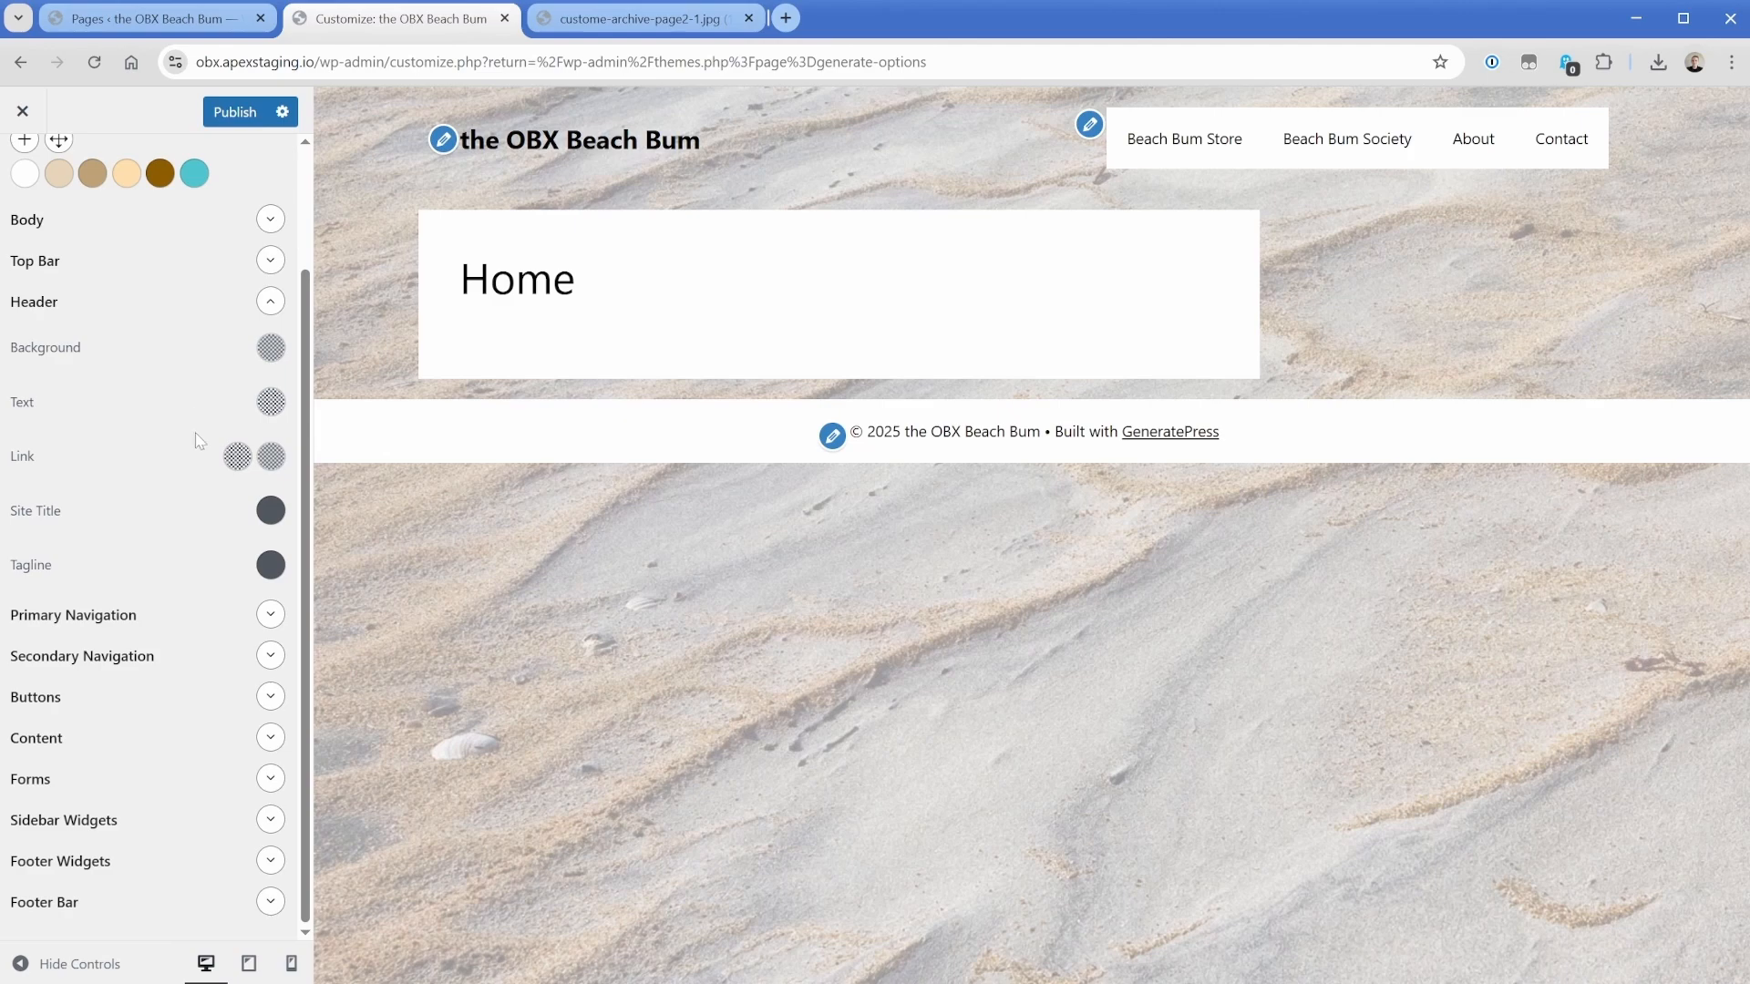
pyautogui.click(271, 901)
pyautogui.scroll(-2, 273, 820)
pyautogui.click(271, 785)
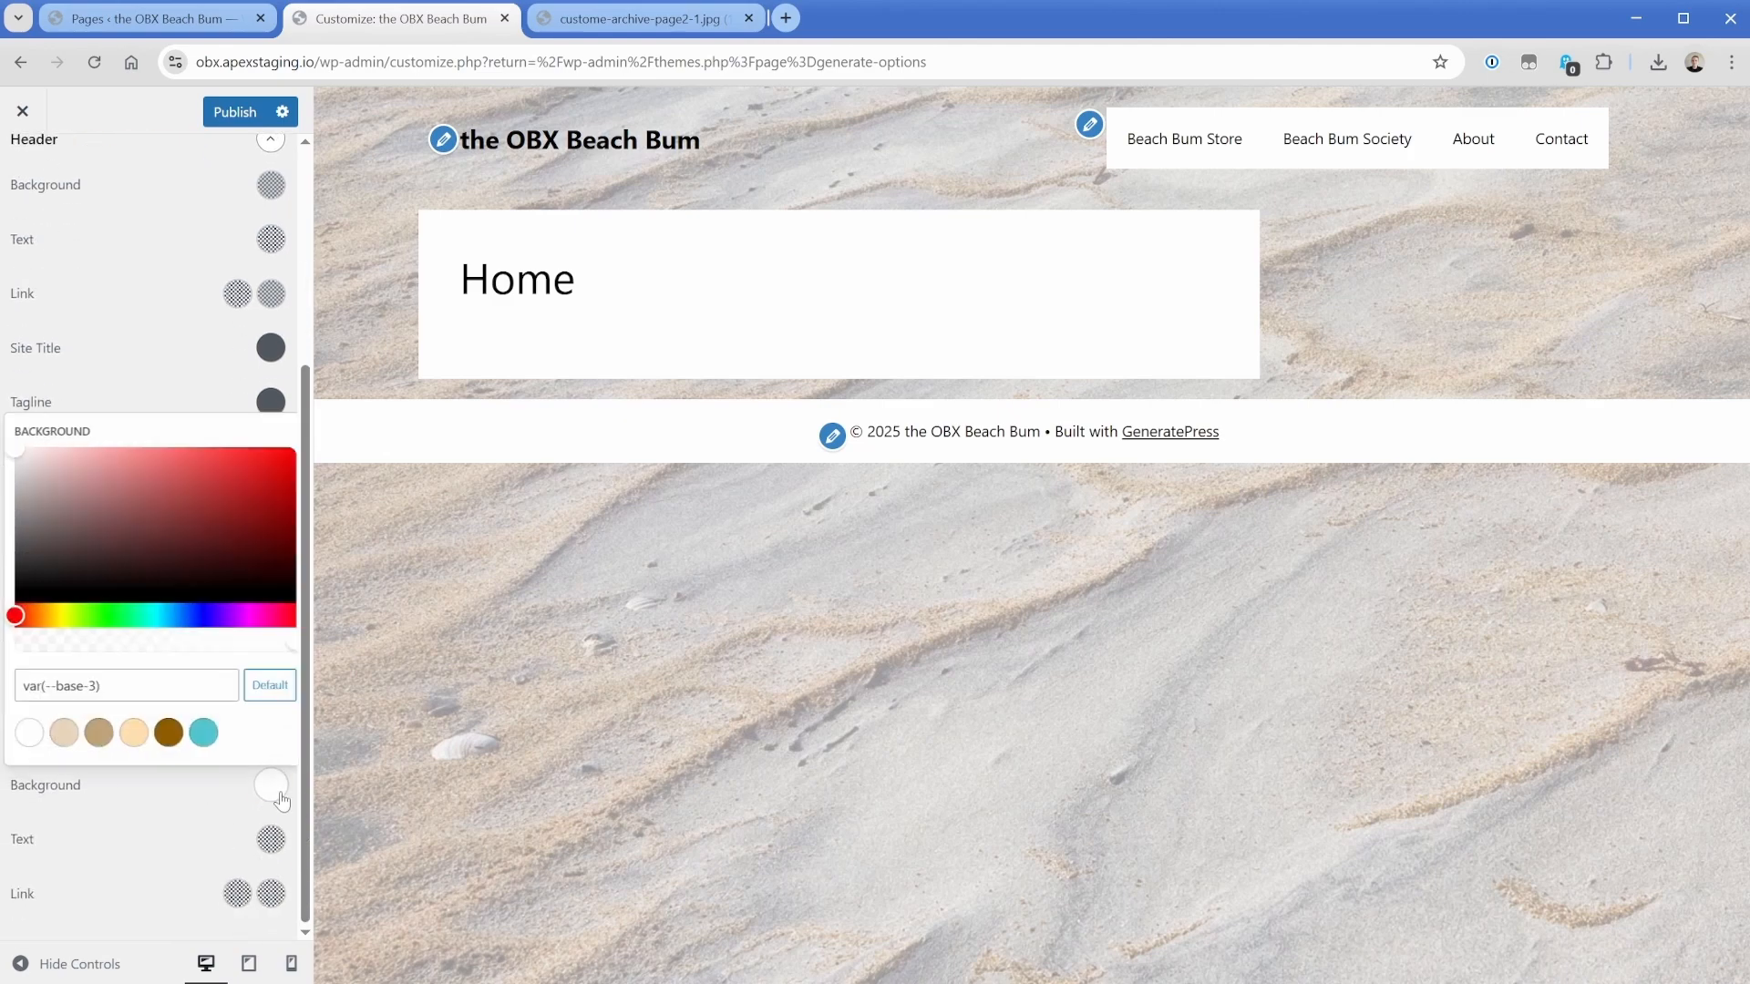
pyautogui.moveTo(110, 649); pyautogui.dragTo(14, 645)
pyautogui.click(146, 369)
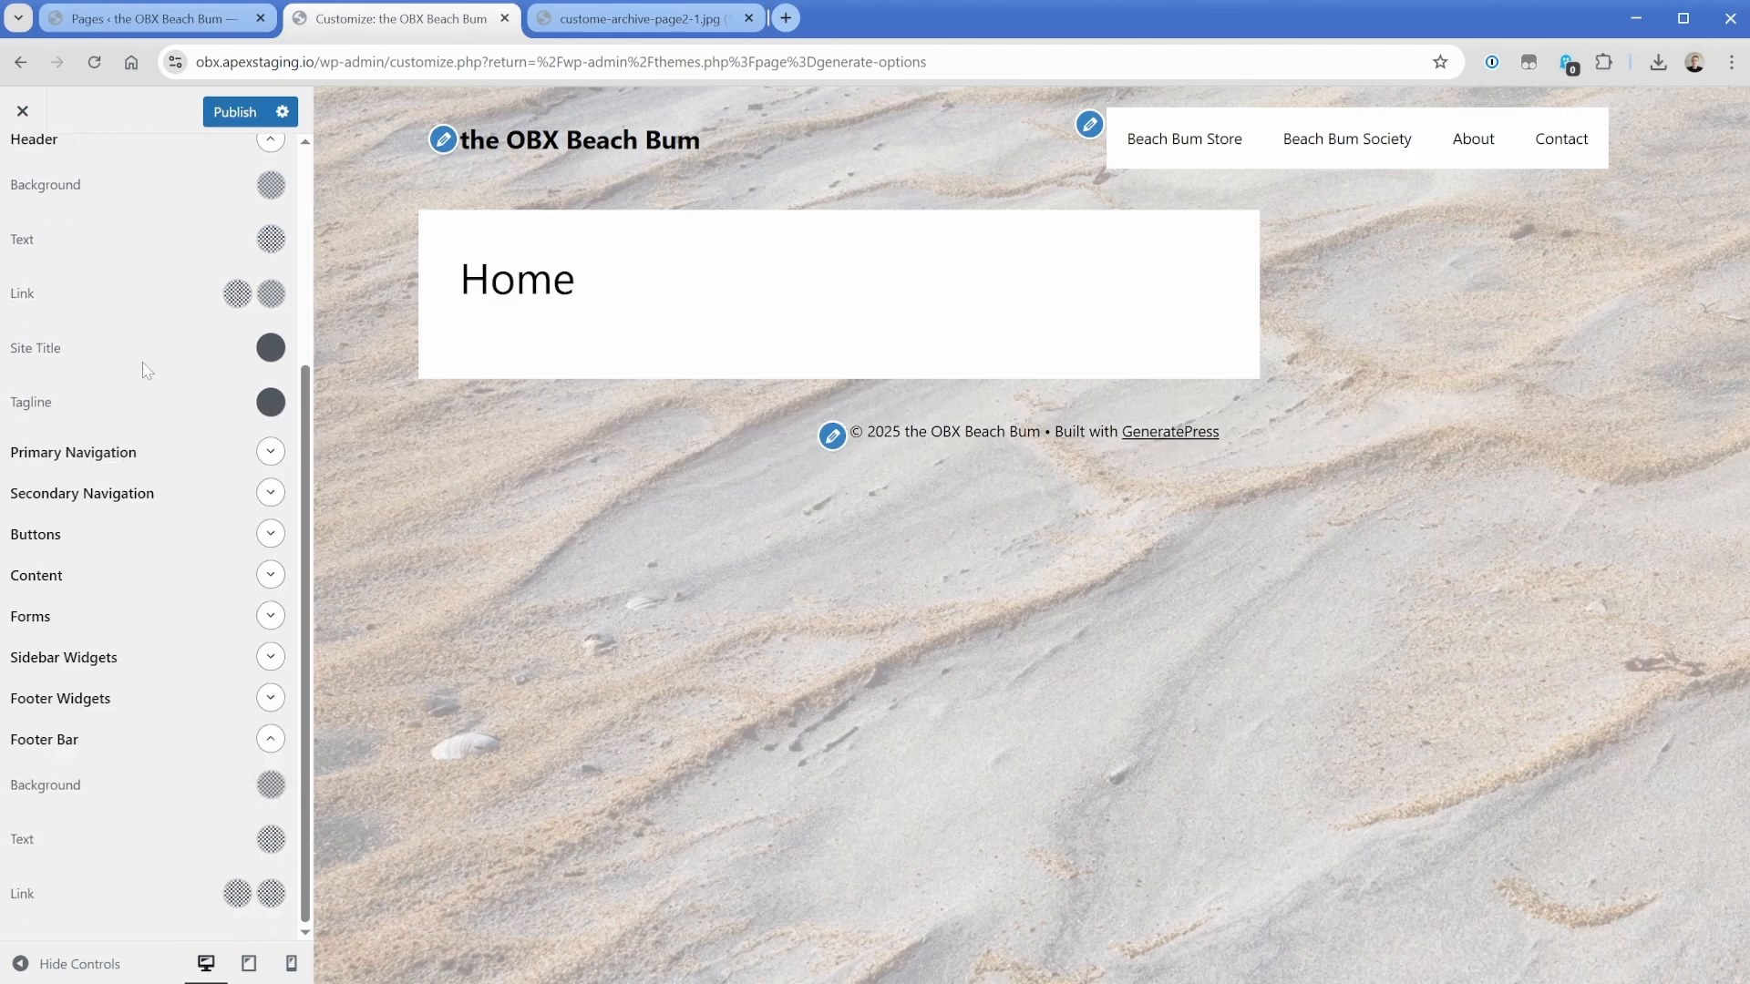
pyautogui.scroll(4, 151, 558)
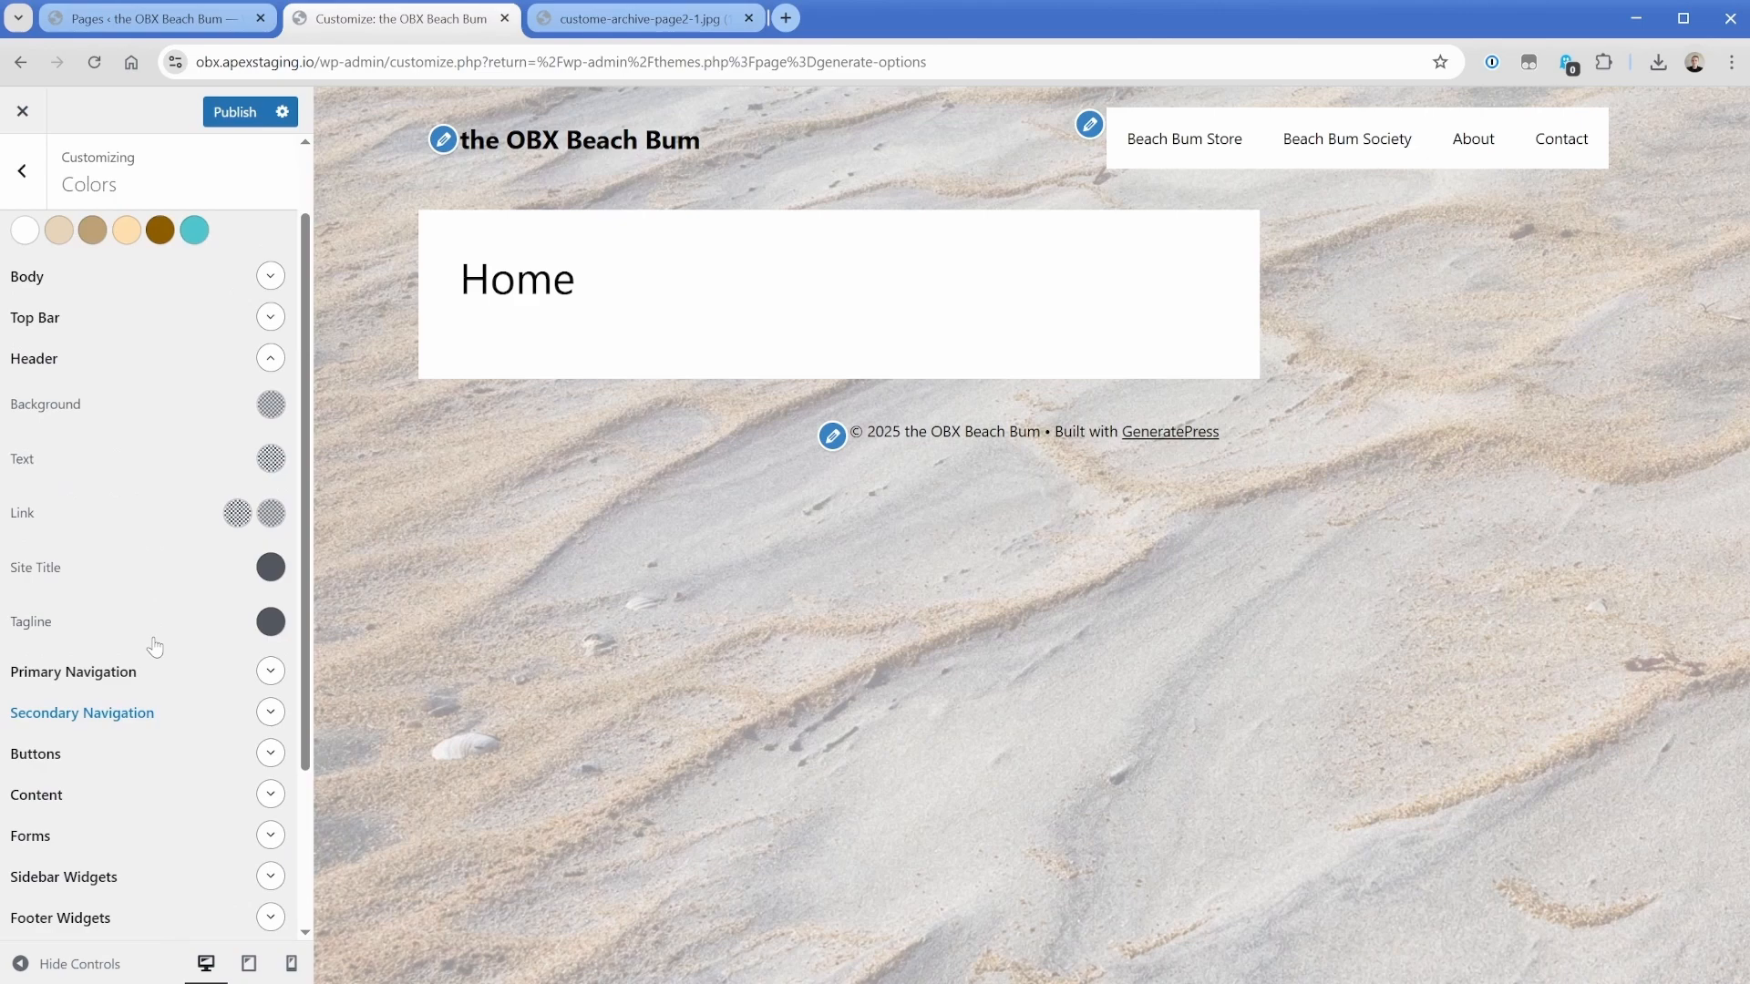
pyautogui.click(211, 117)
# Hide the site title and set the round blue portrait of the man in a hat as the logo, without cropping.
pyautogui.click(23, 173)
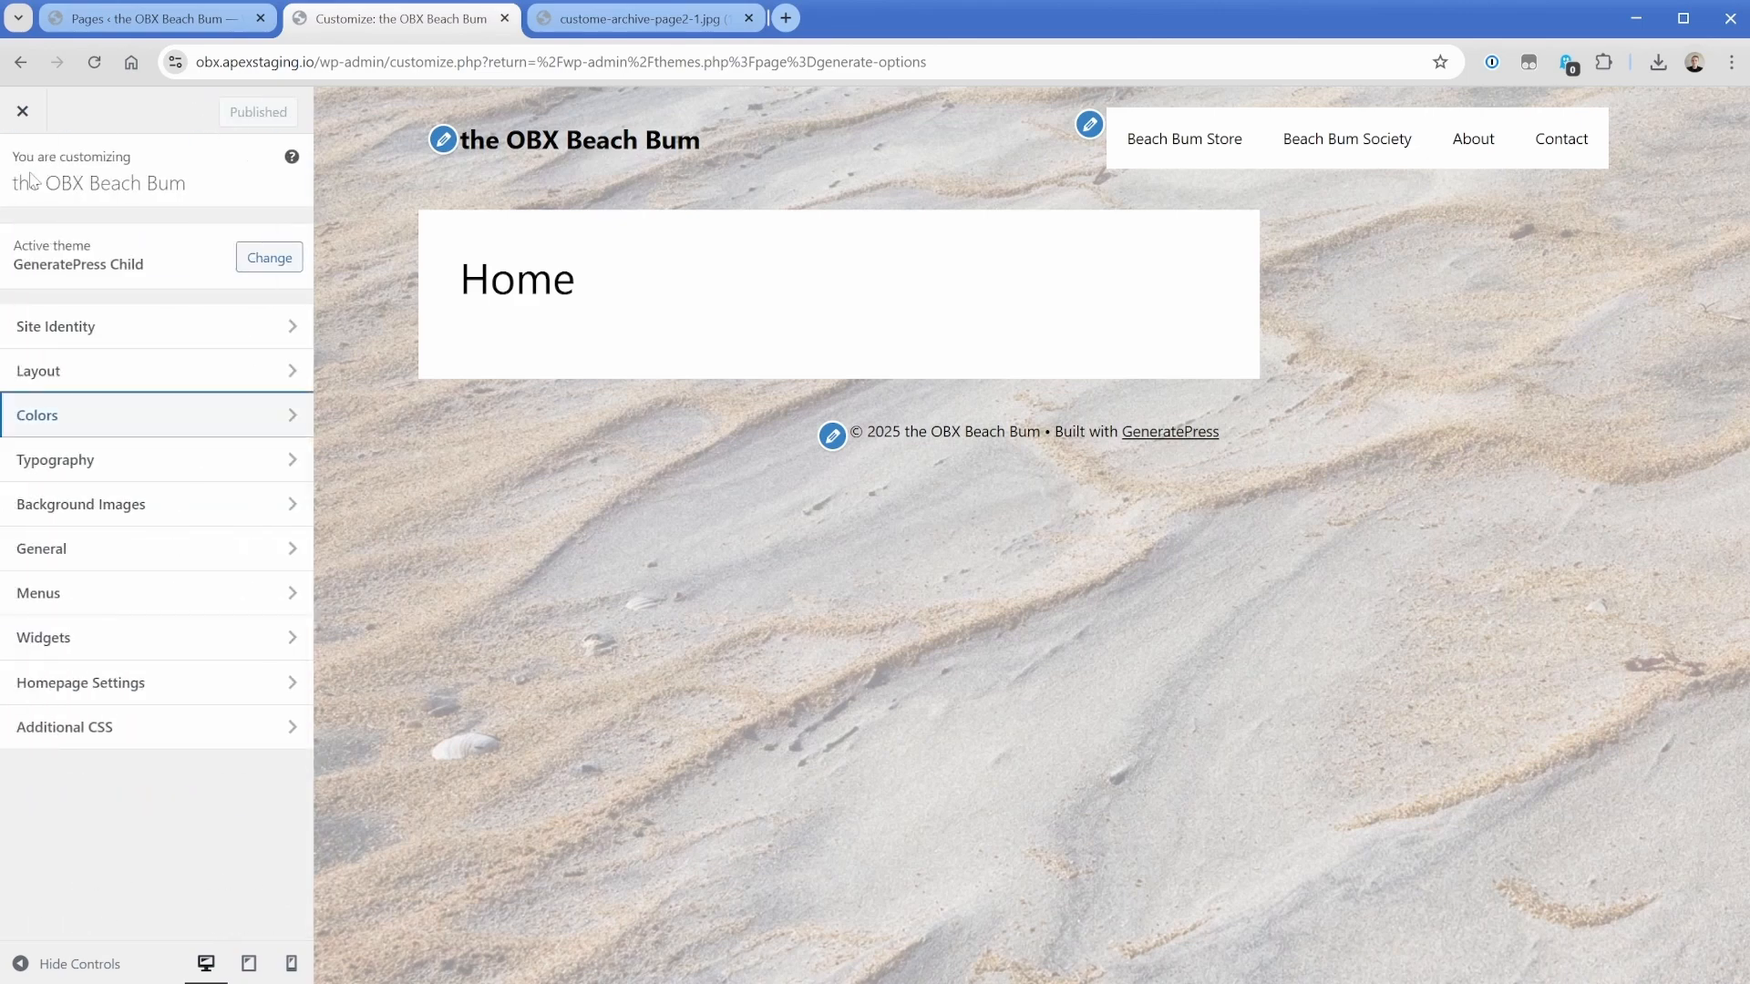
pyautogui.click(99, 325)
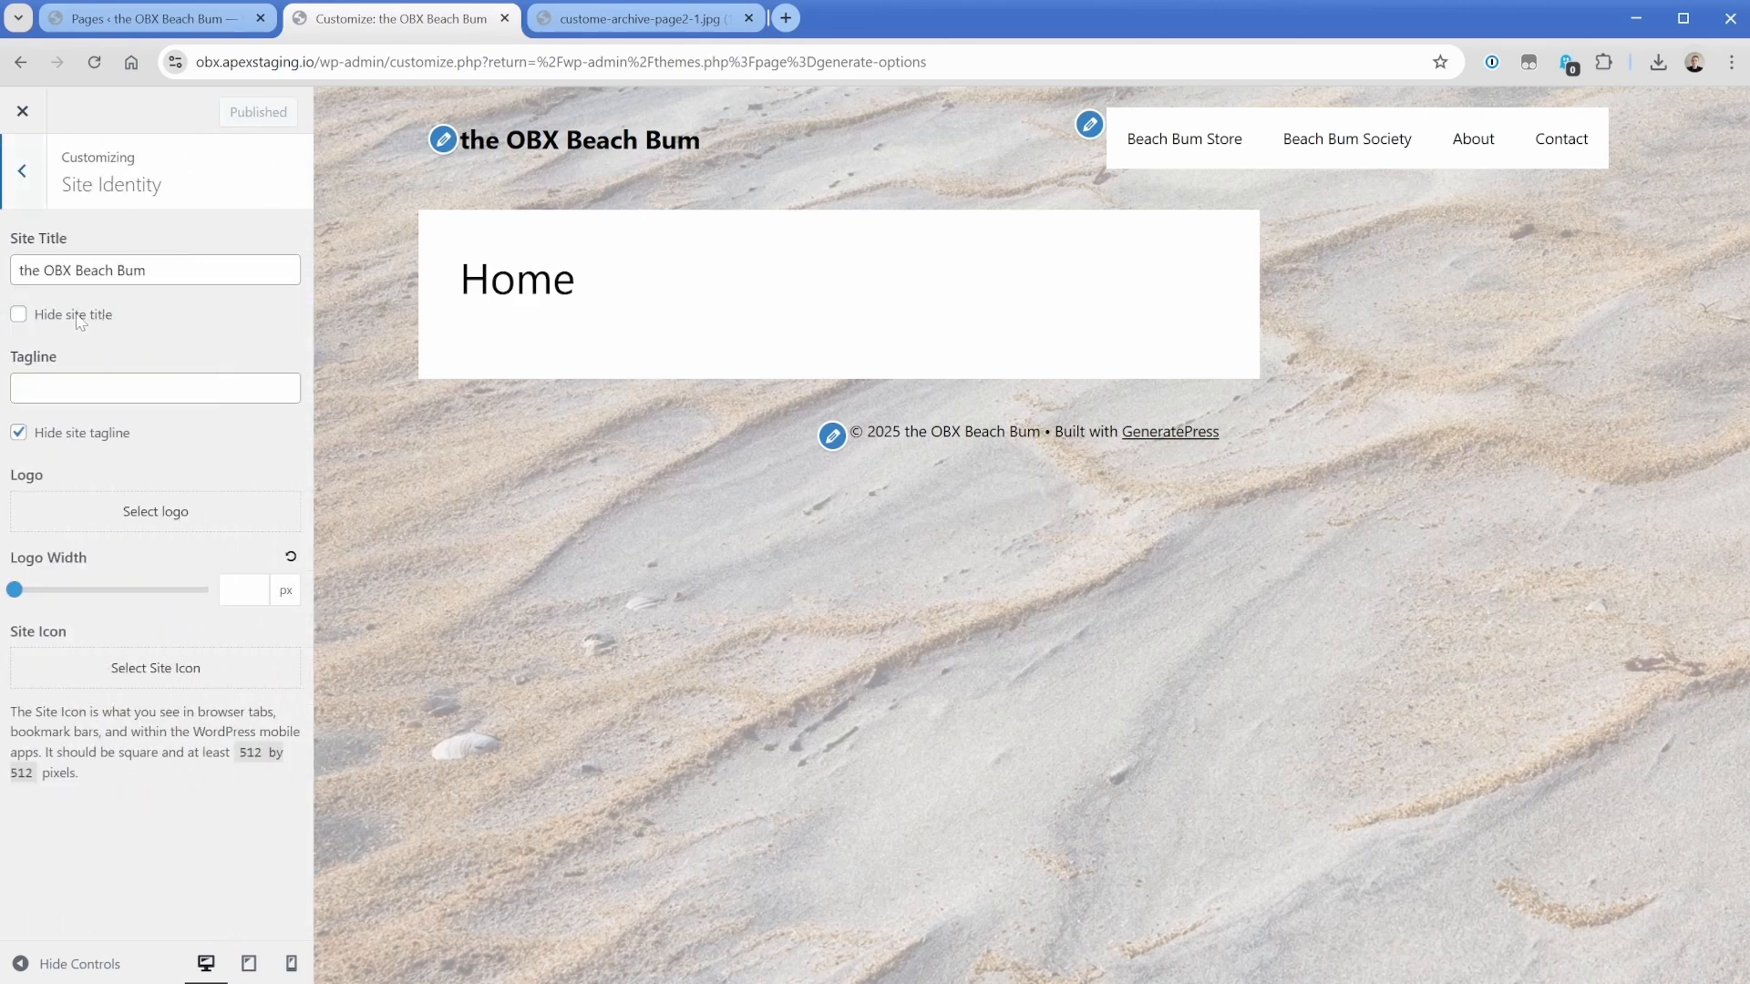
pyautogui.click(80, 319)
pyautogui.click(105, 511)
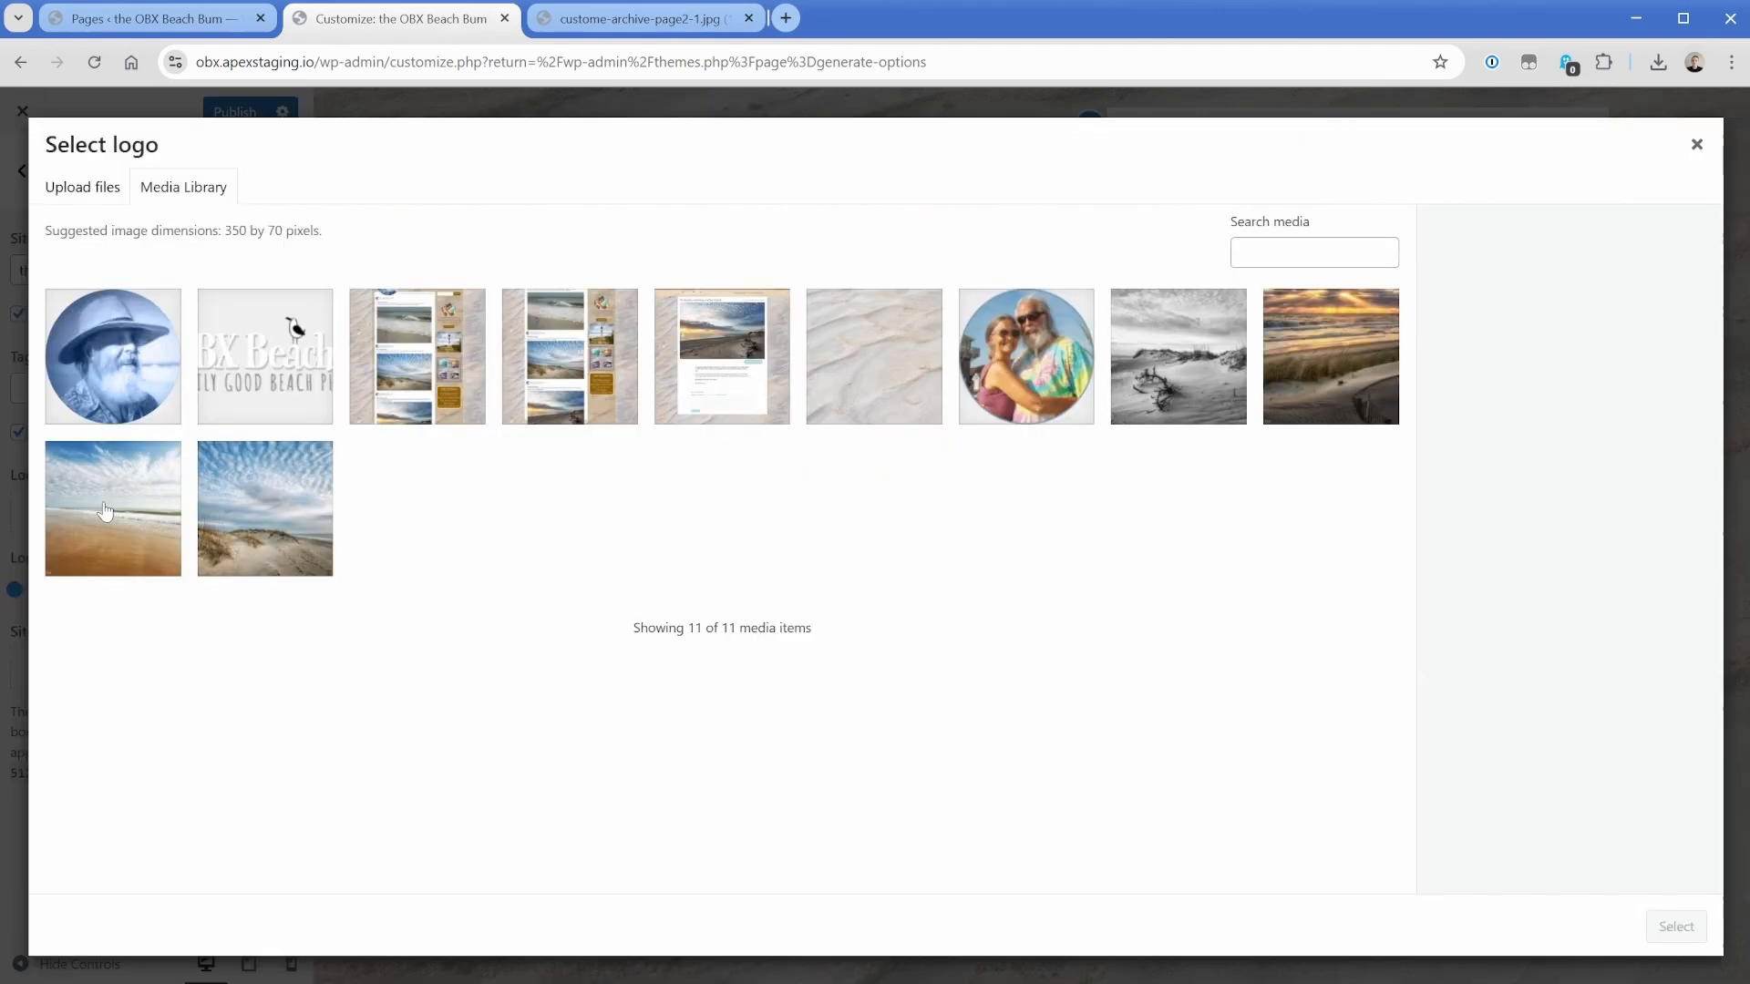
pyautogui.click(110, 368)
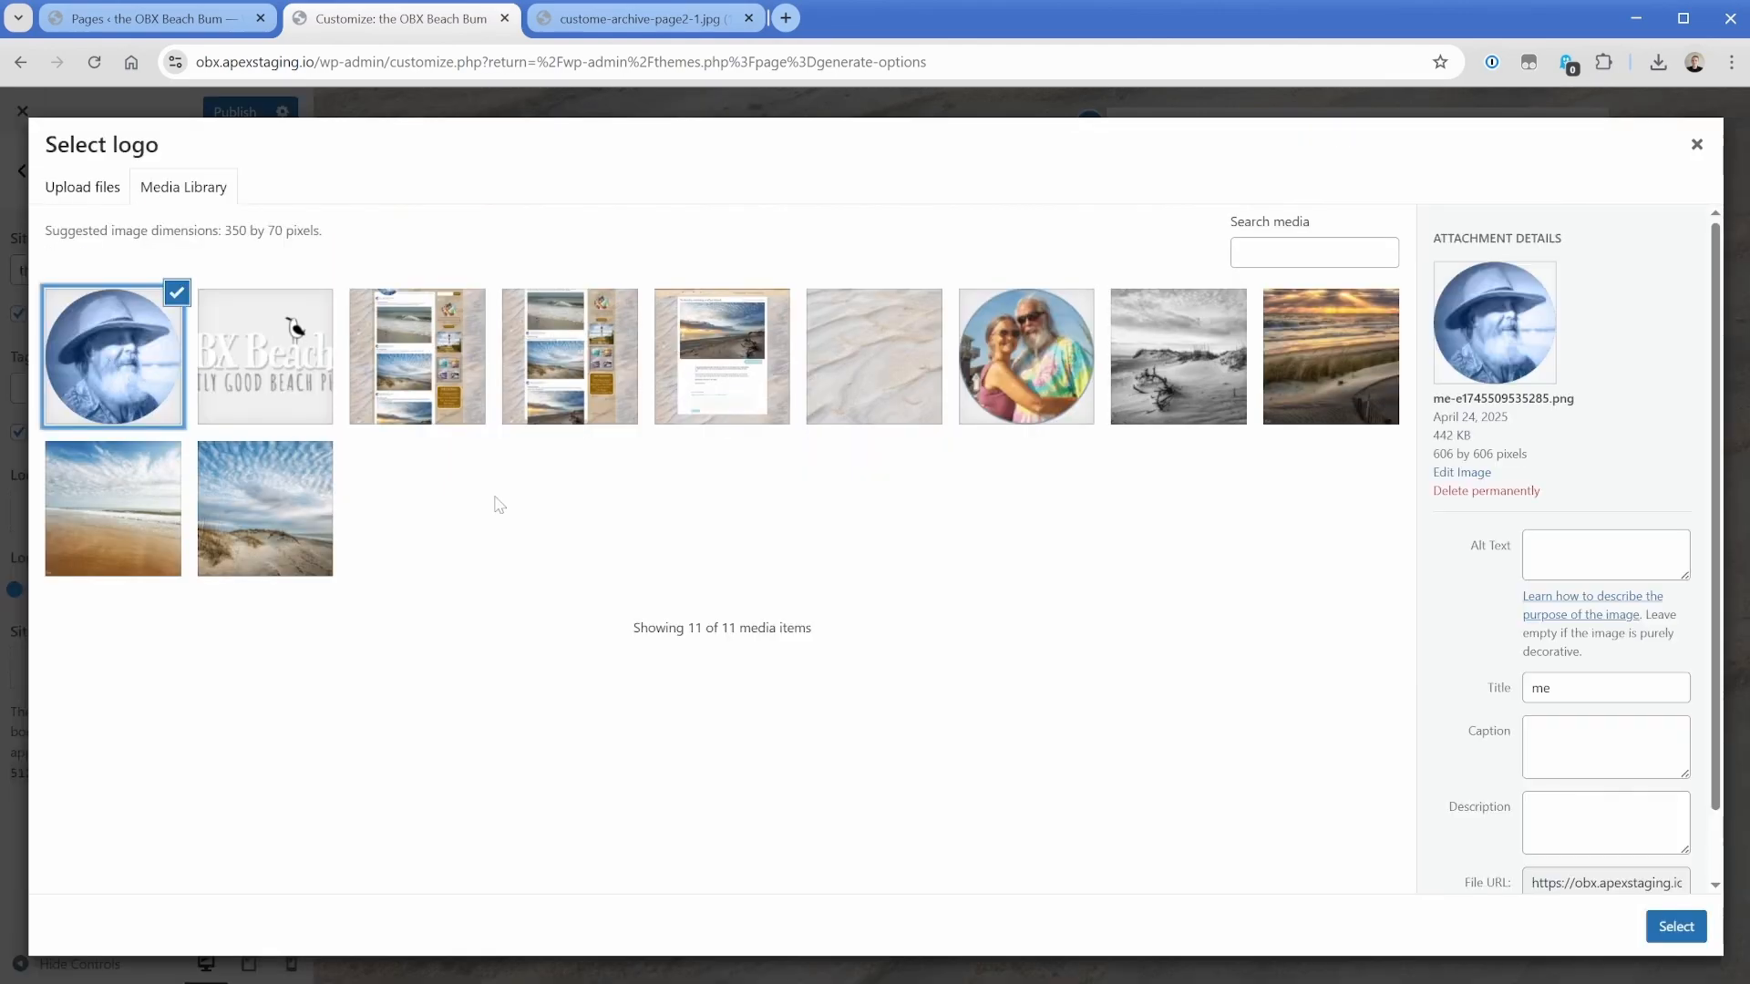
pyautogui.click(1670, 938)
pyautogui.click(1541, 929)
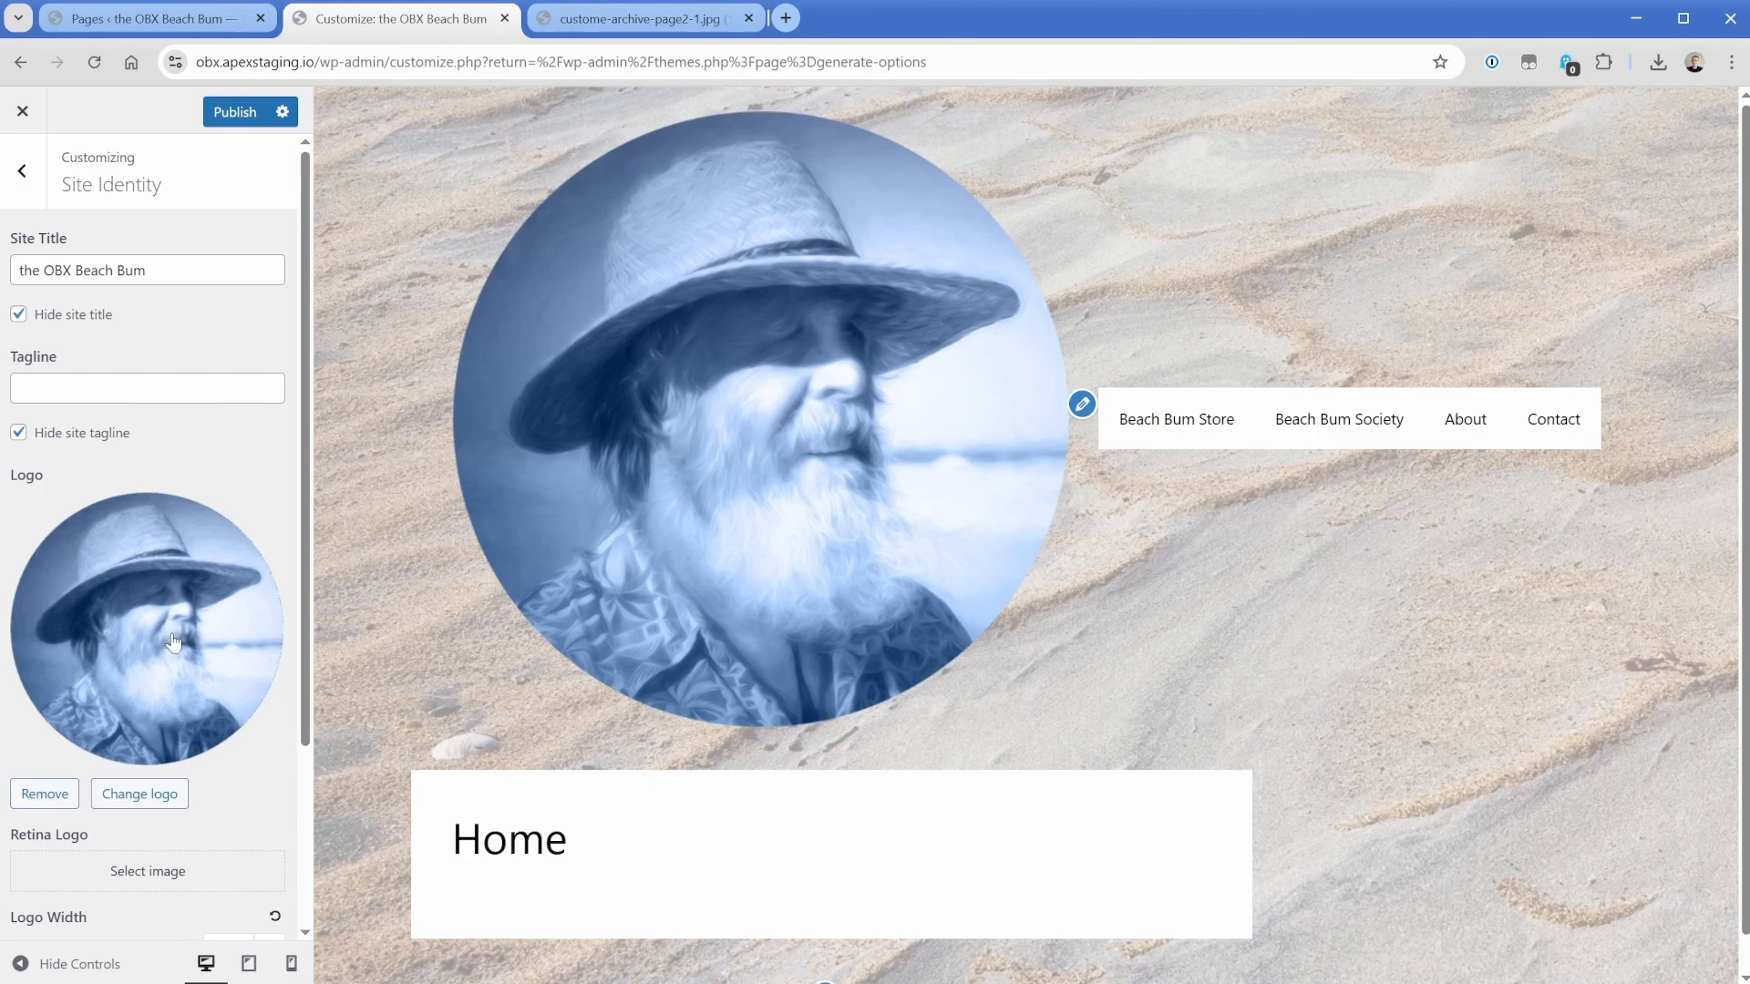
# Set the logo width to 350 px.
pyautogui.scroll(-3, 173, 632)
pyautogui.click(223, 710)
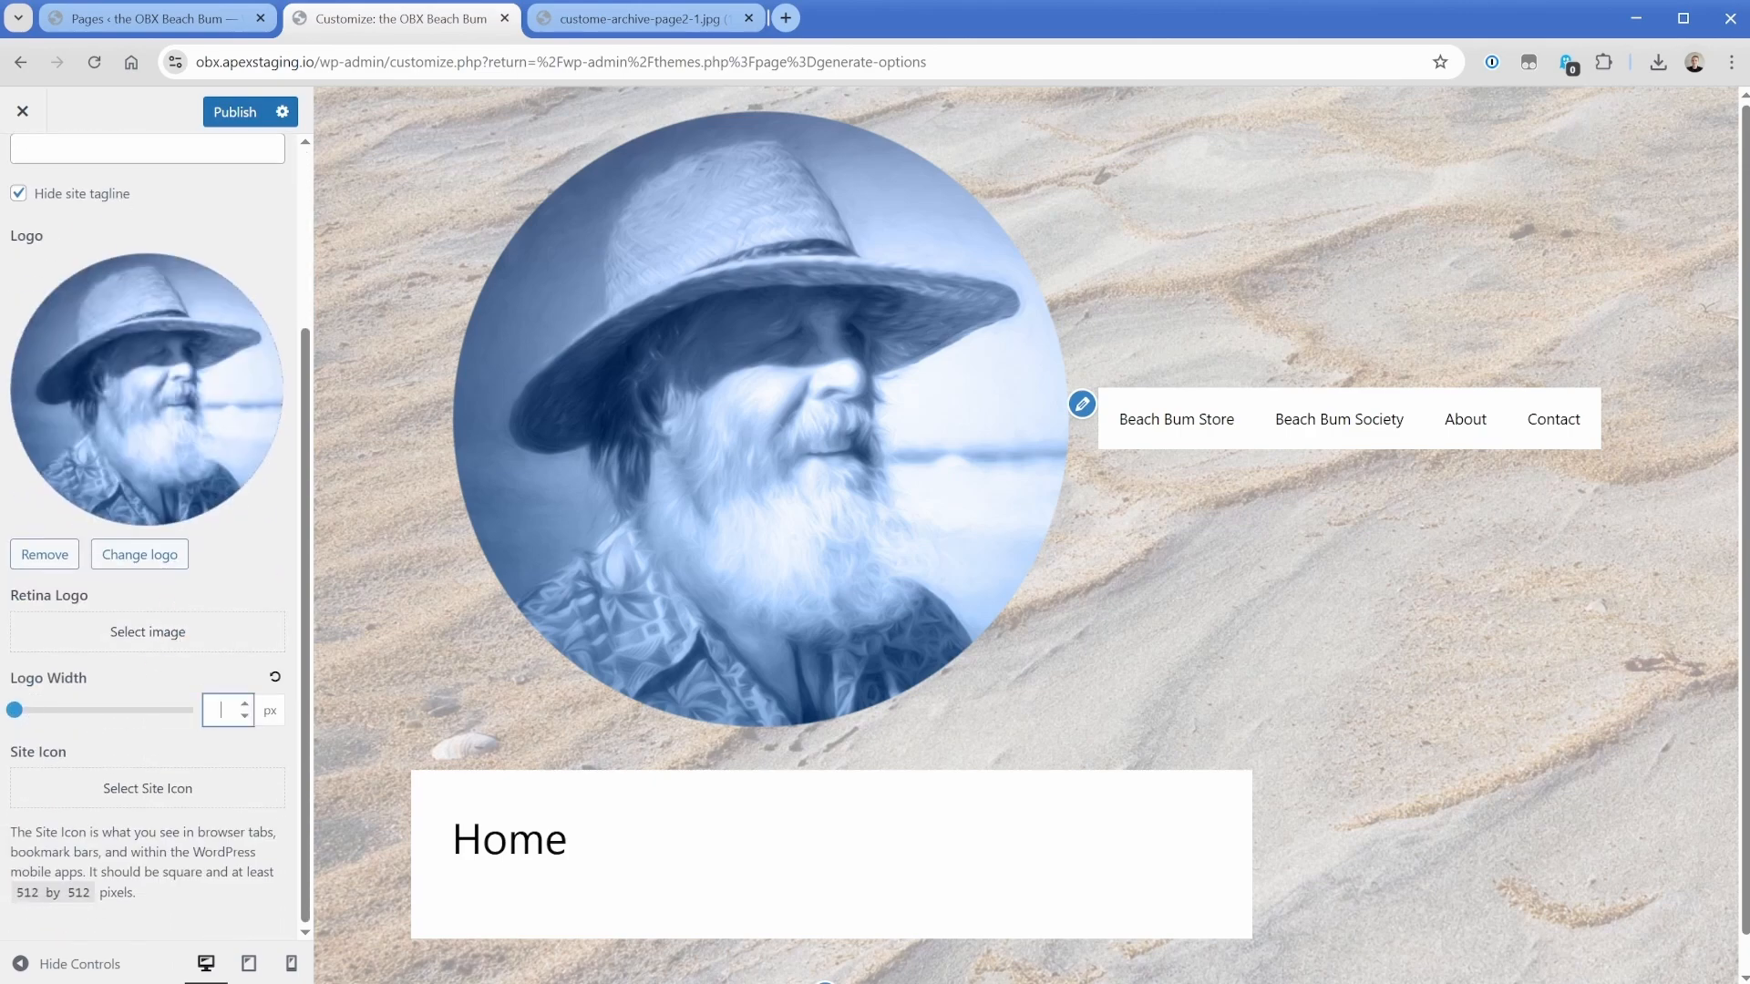
pyautogui.write('350')
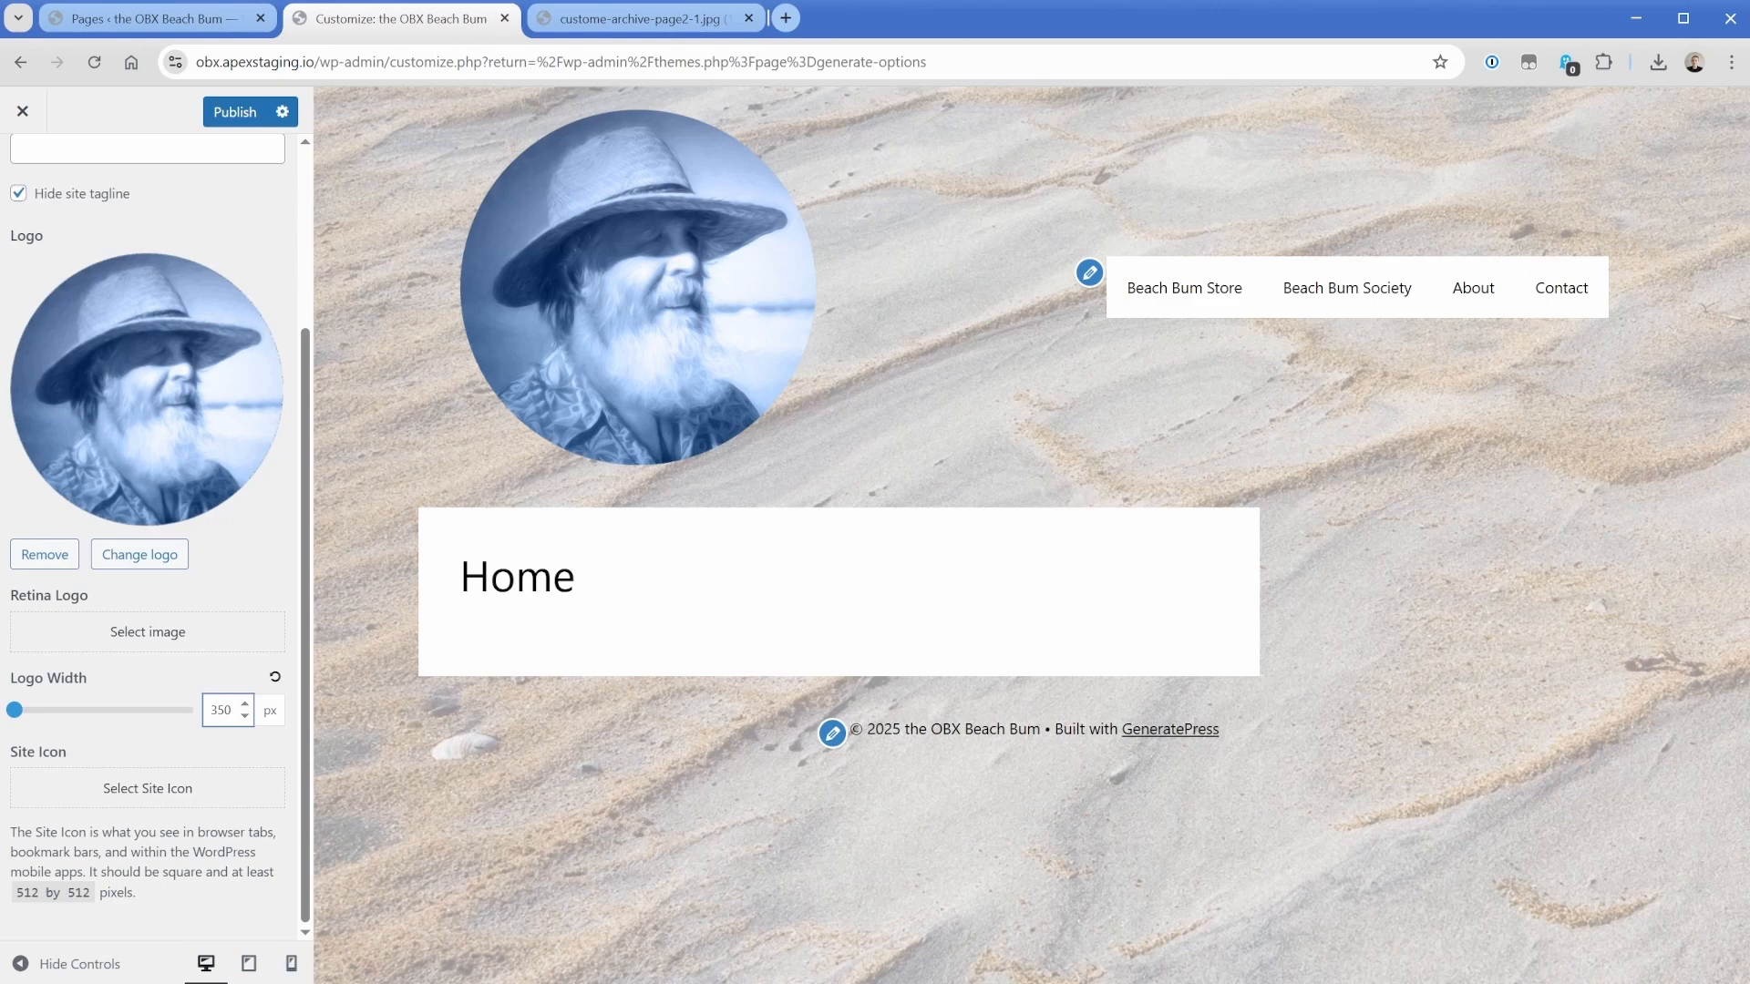
pyautogui.click(136, 671)
pyautogui.scroll(5, 137, 672)
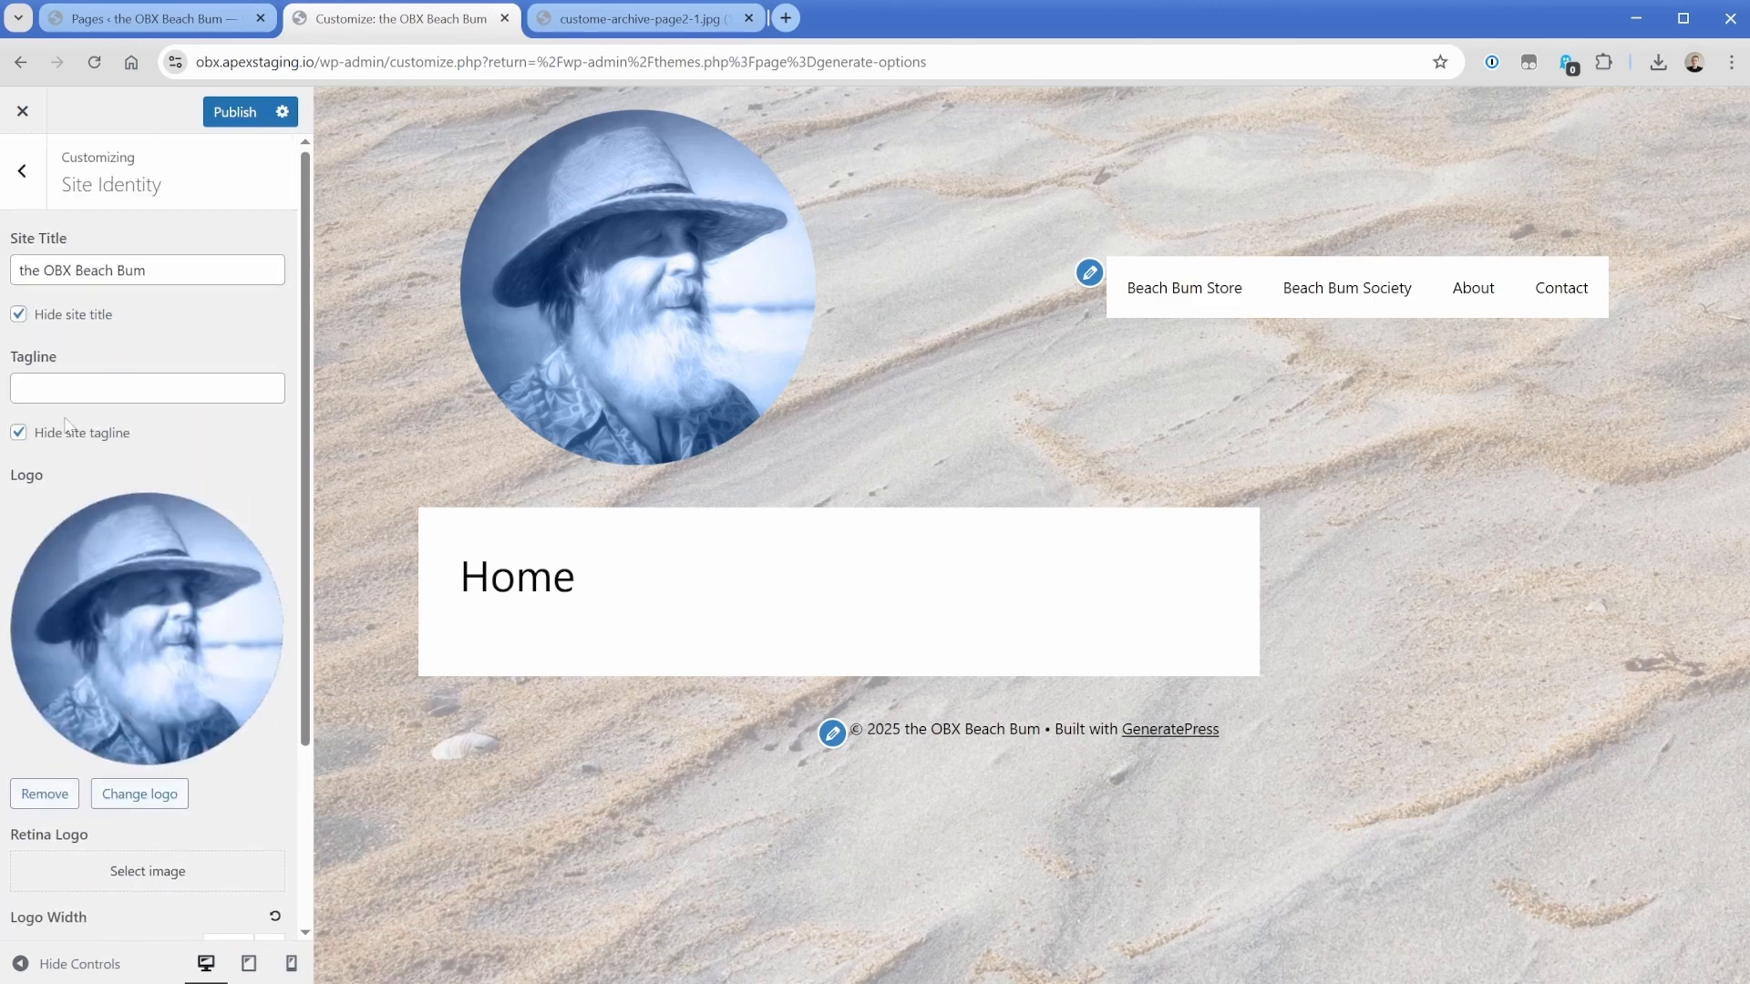
# Apply the Navigation After preset to the header layout.
pyautogui.click(37, 193)
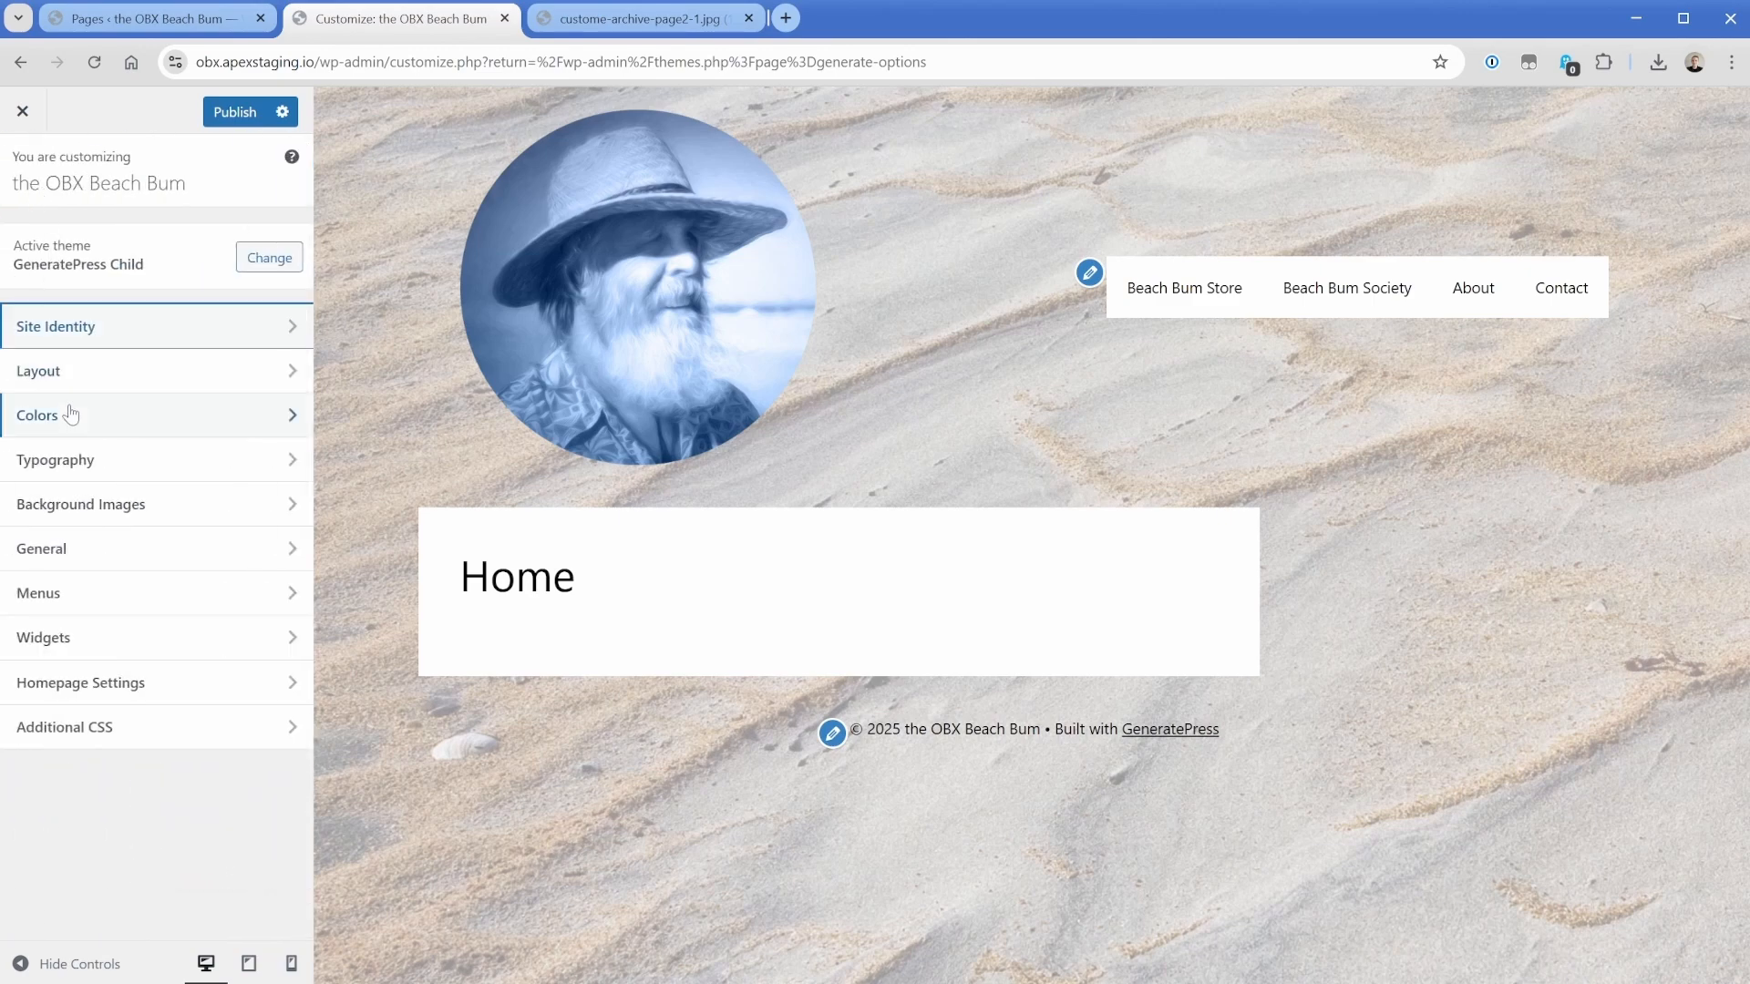
pyautogui.click(68, 374)
pyautogui.click(78, 308)
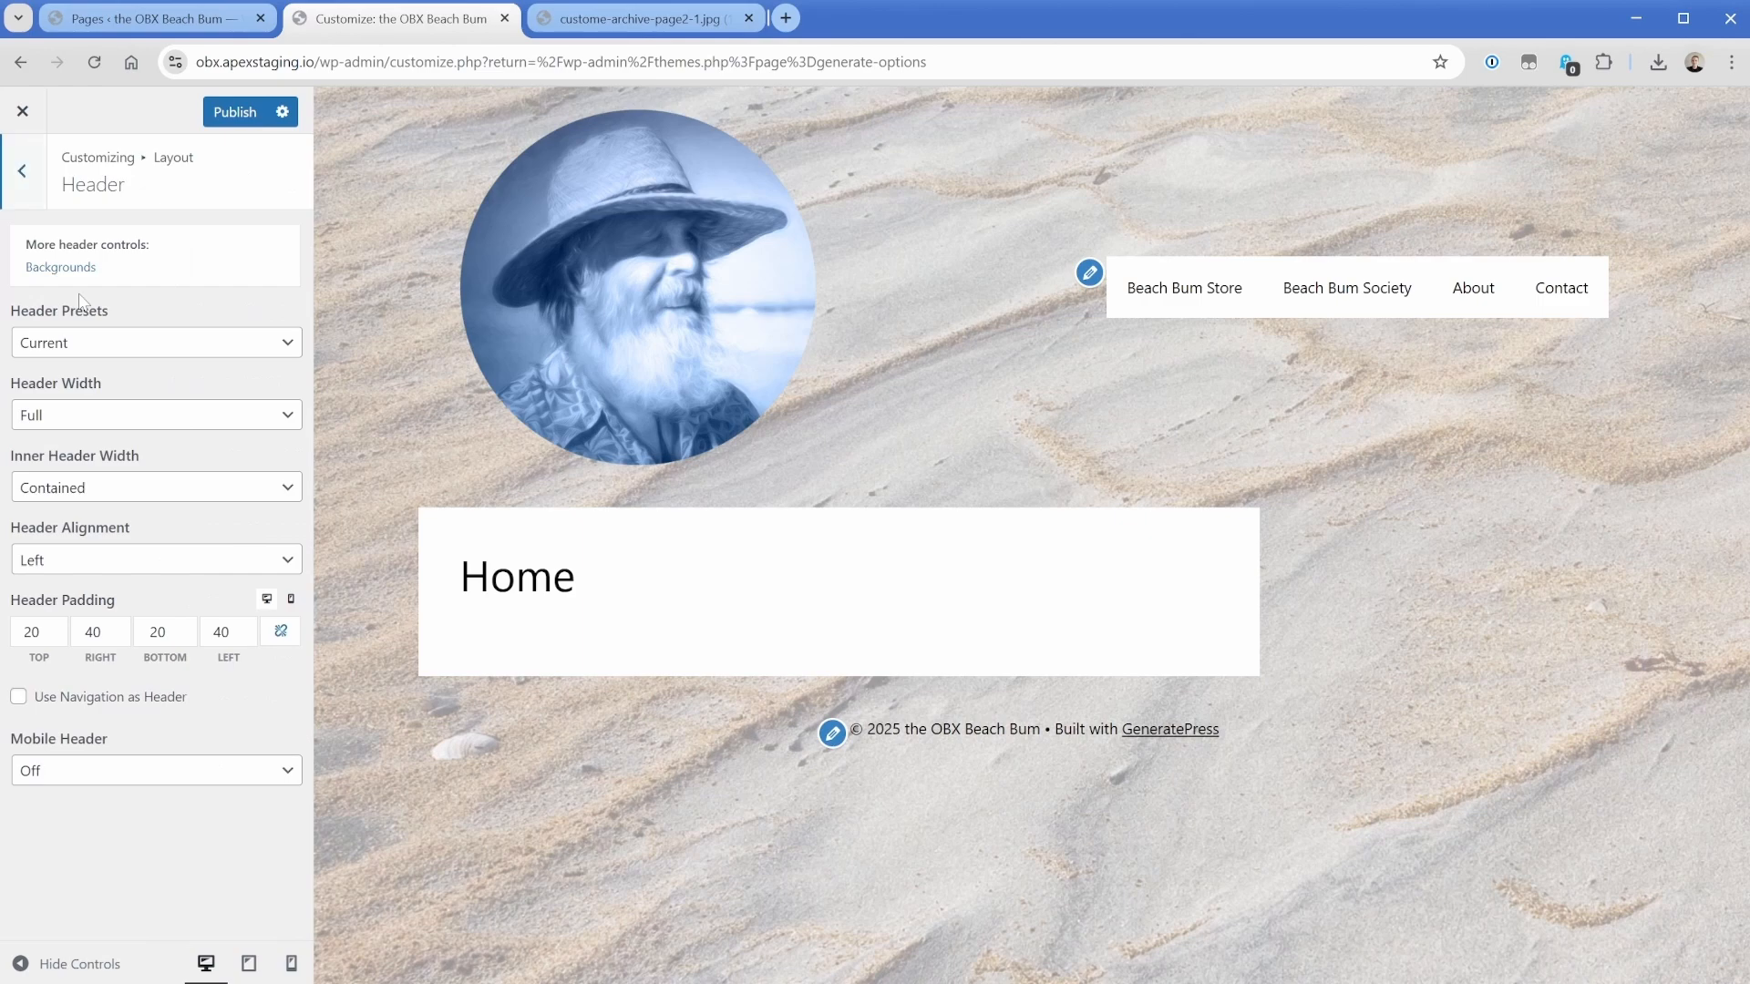
pyautogui.click(109, 344)
pyautogui.click(126, 483)
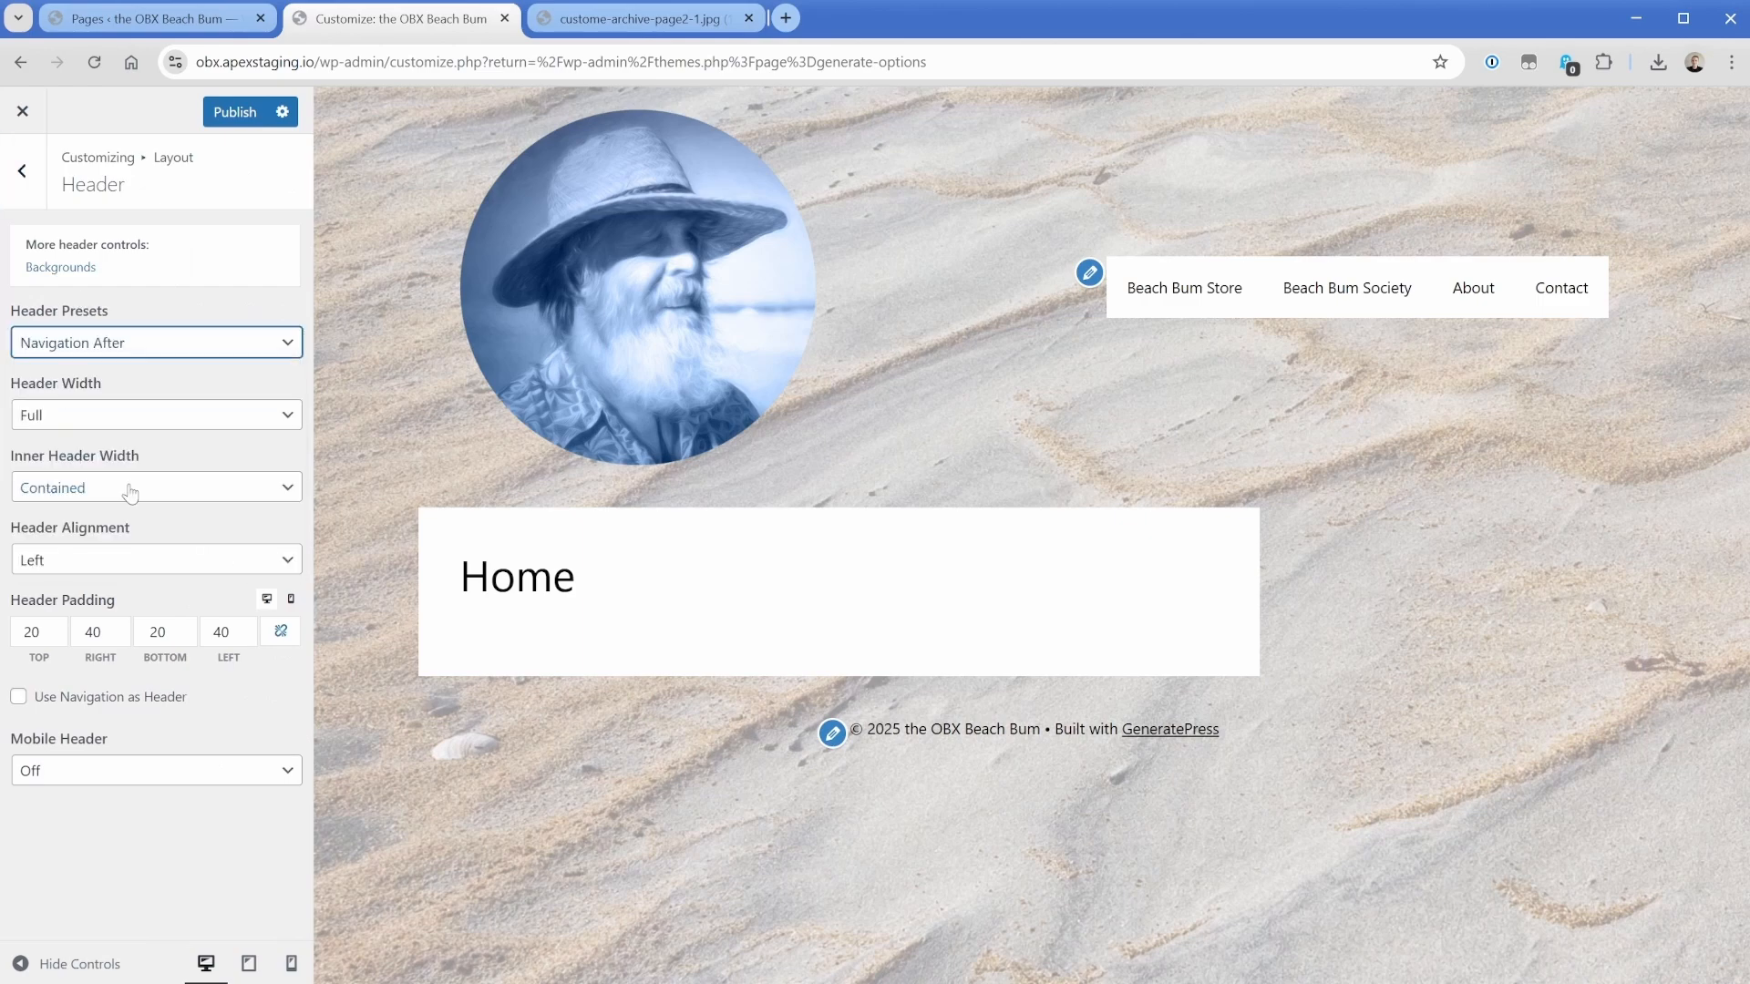
# Set the primary navigation's alignment to Center.
pyautogui.click(22, 170)
pyautogui.click(76, 337)
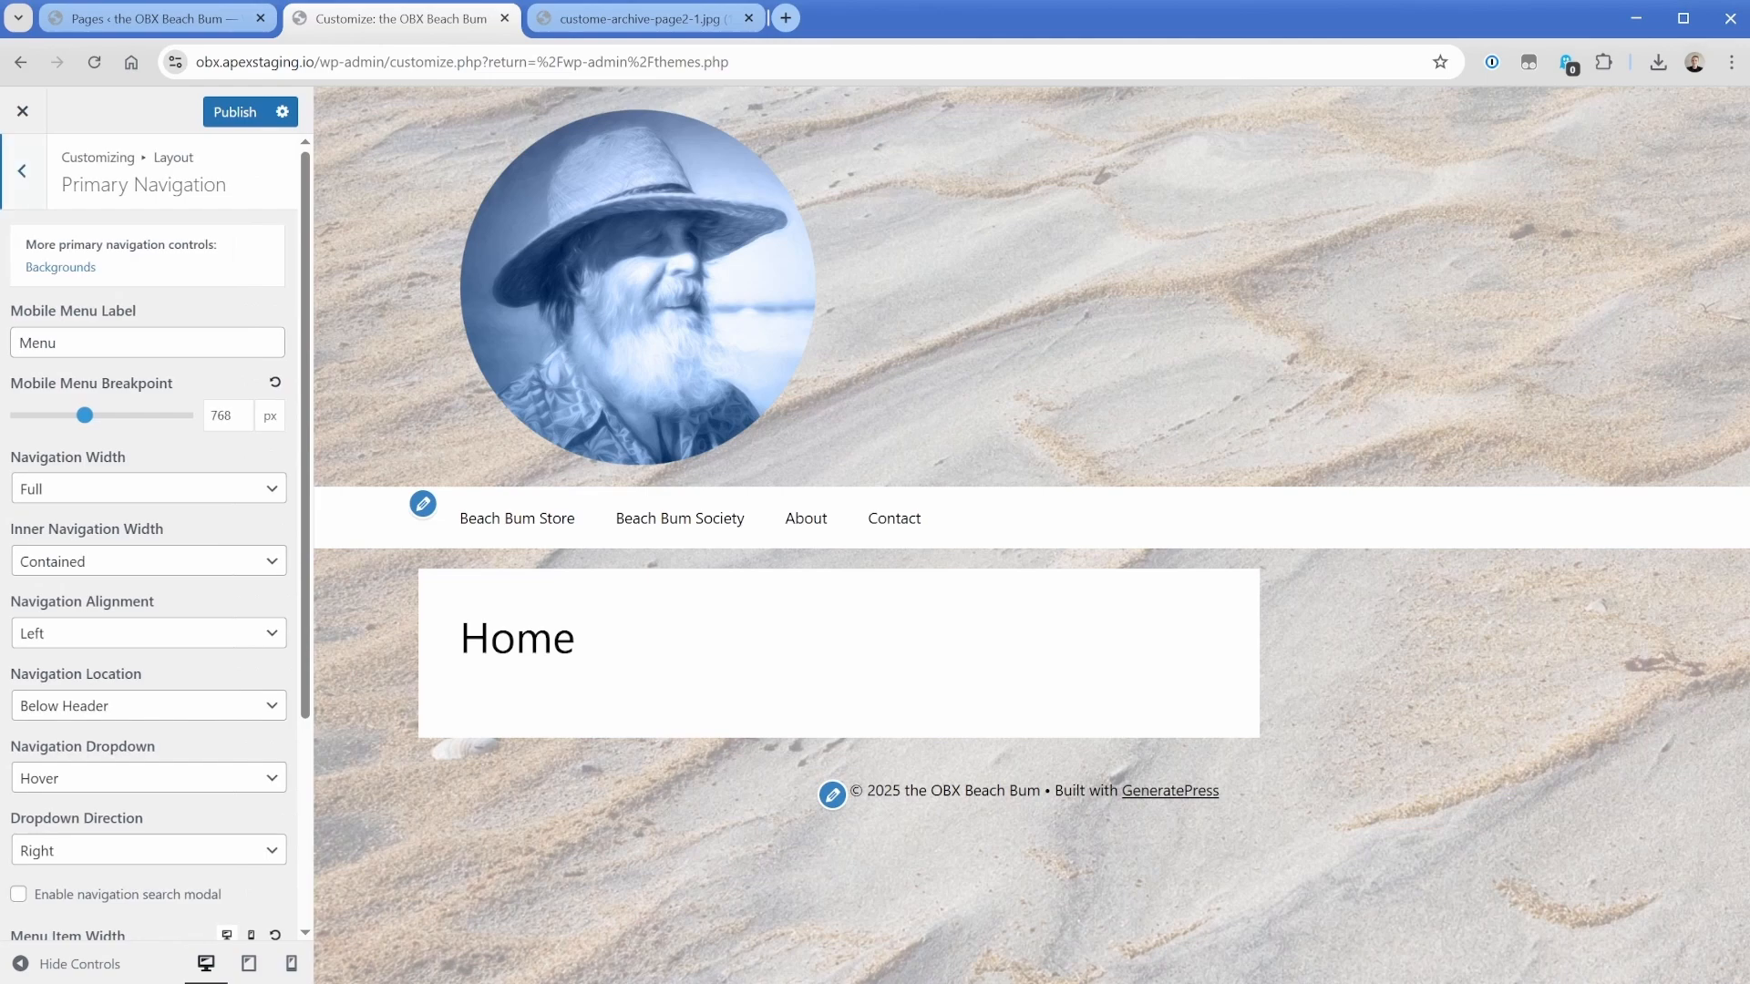
pyautogui.click(135, 633)
pyautogui.click(128, 688)
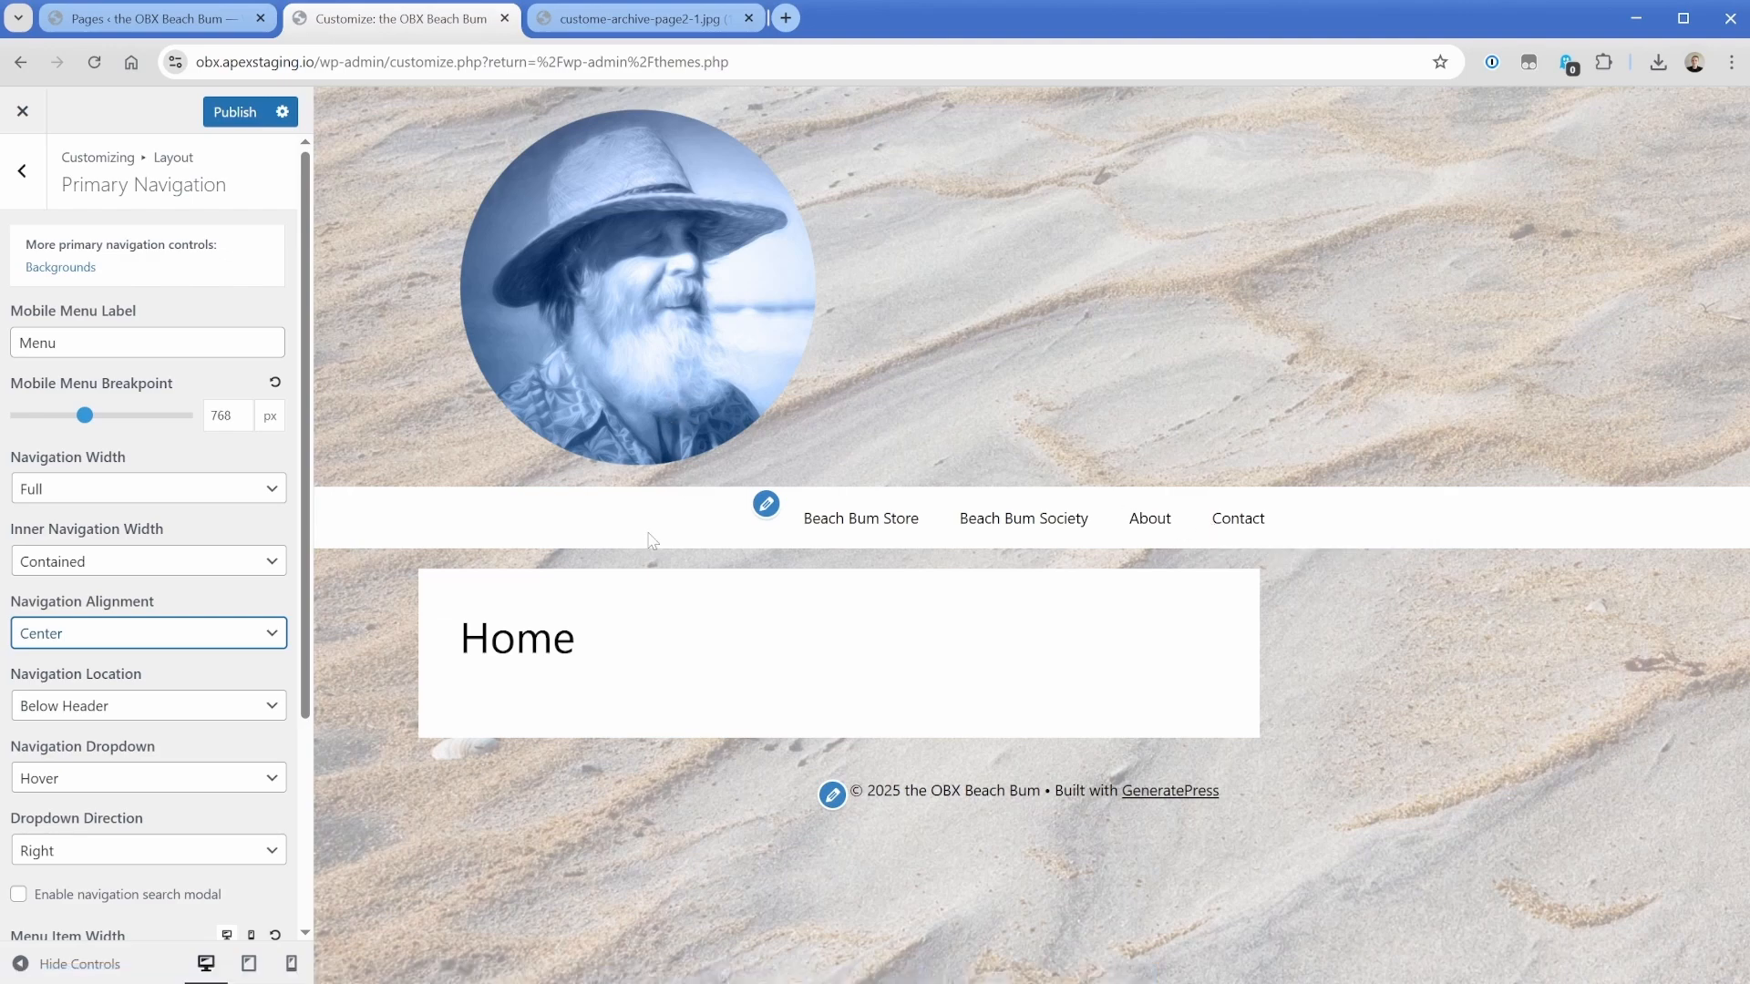
# Compare the header with the archive page mockup, then publish the layout changes and leave the customizer.
pyautogui.click(638, 20)
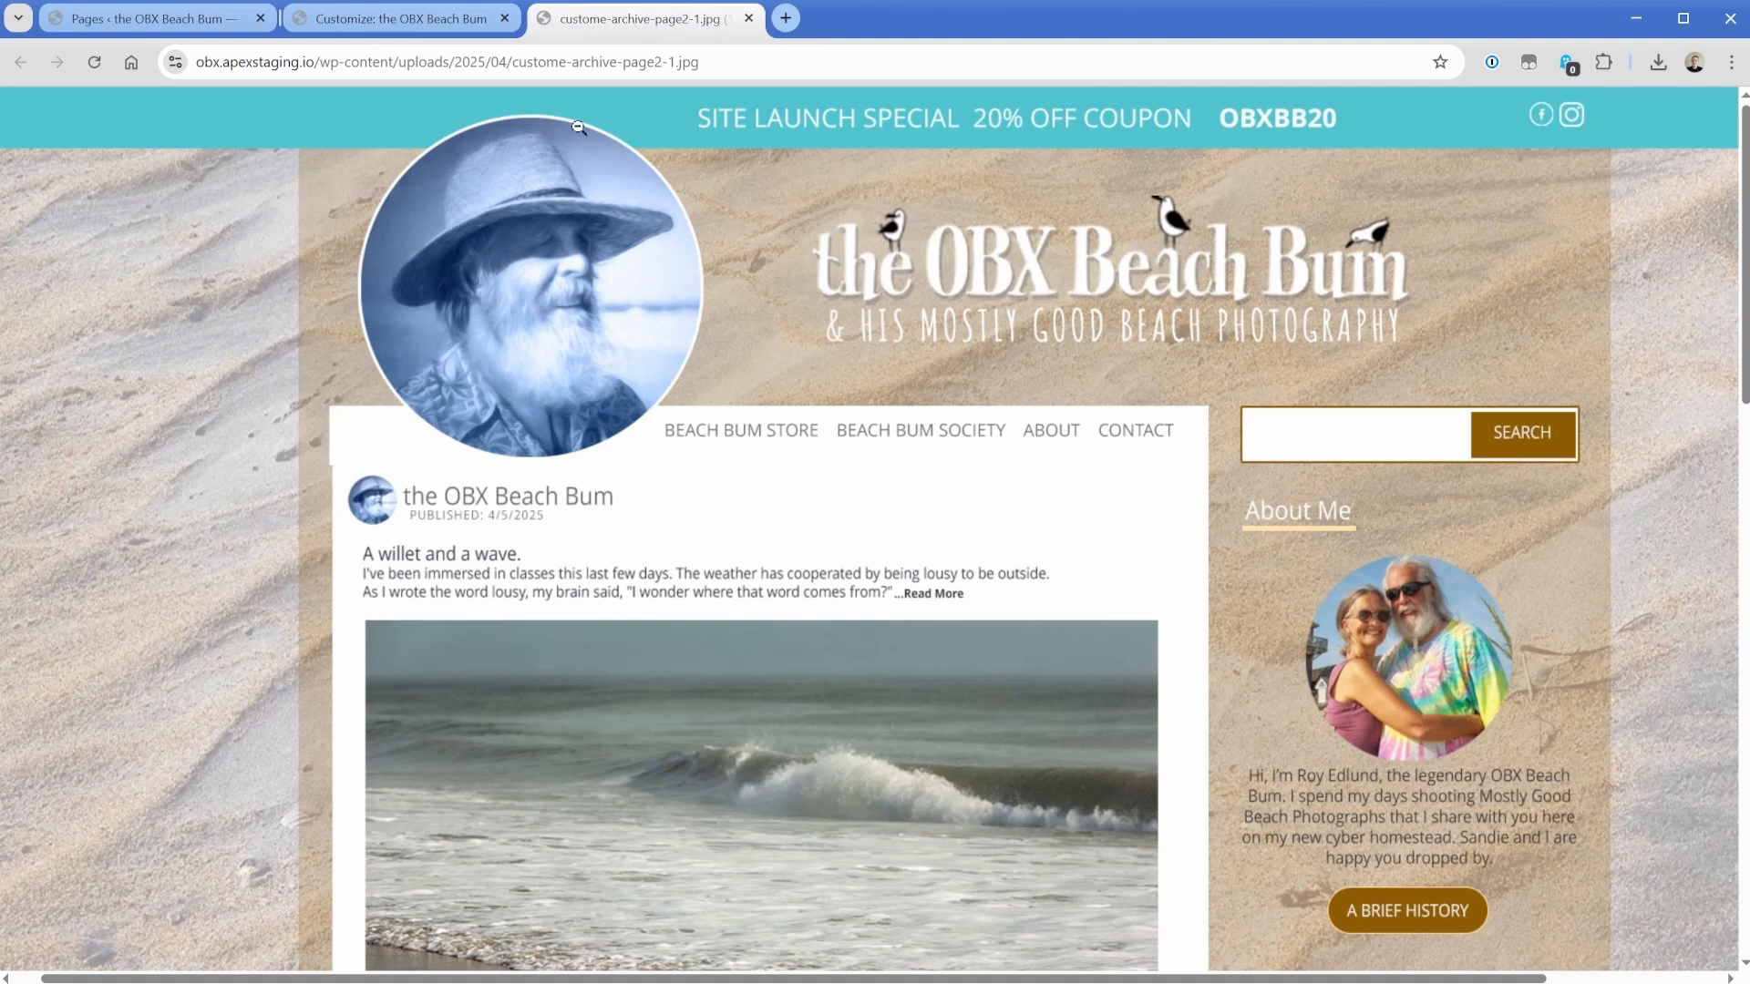
pyautogui.click(452, 22)
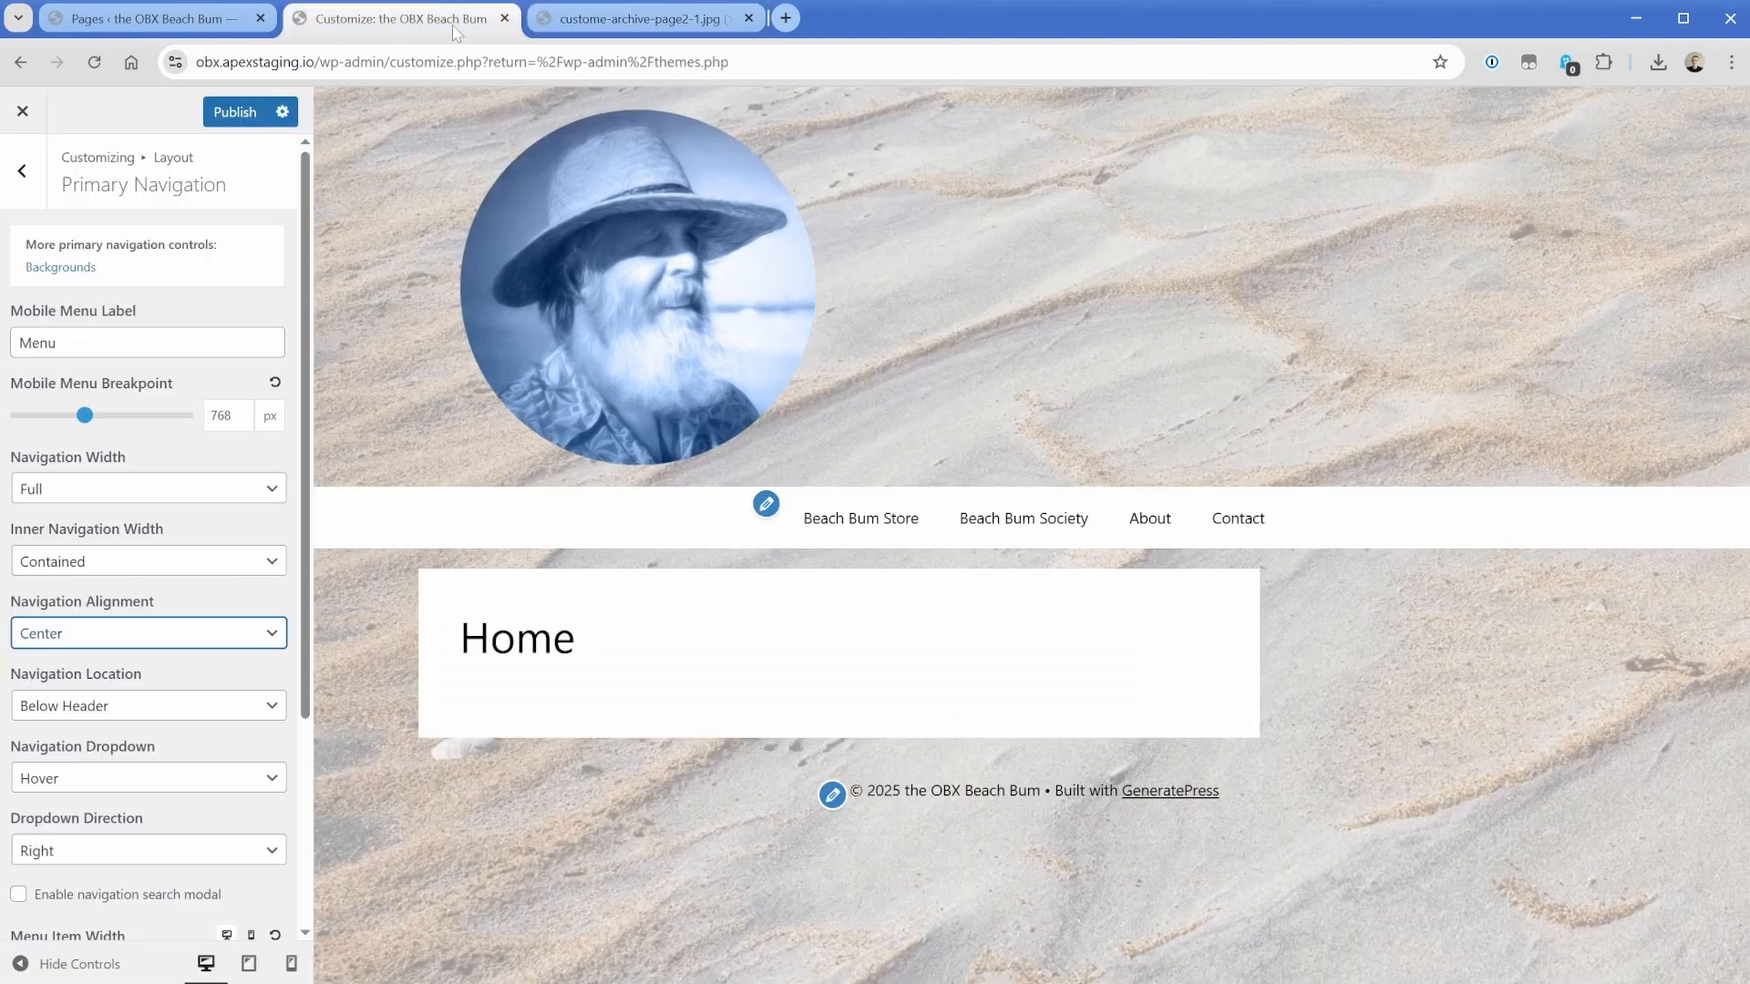
pyautogui.click(233, 113)
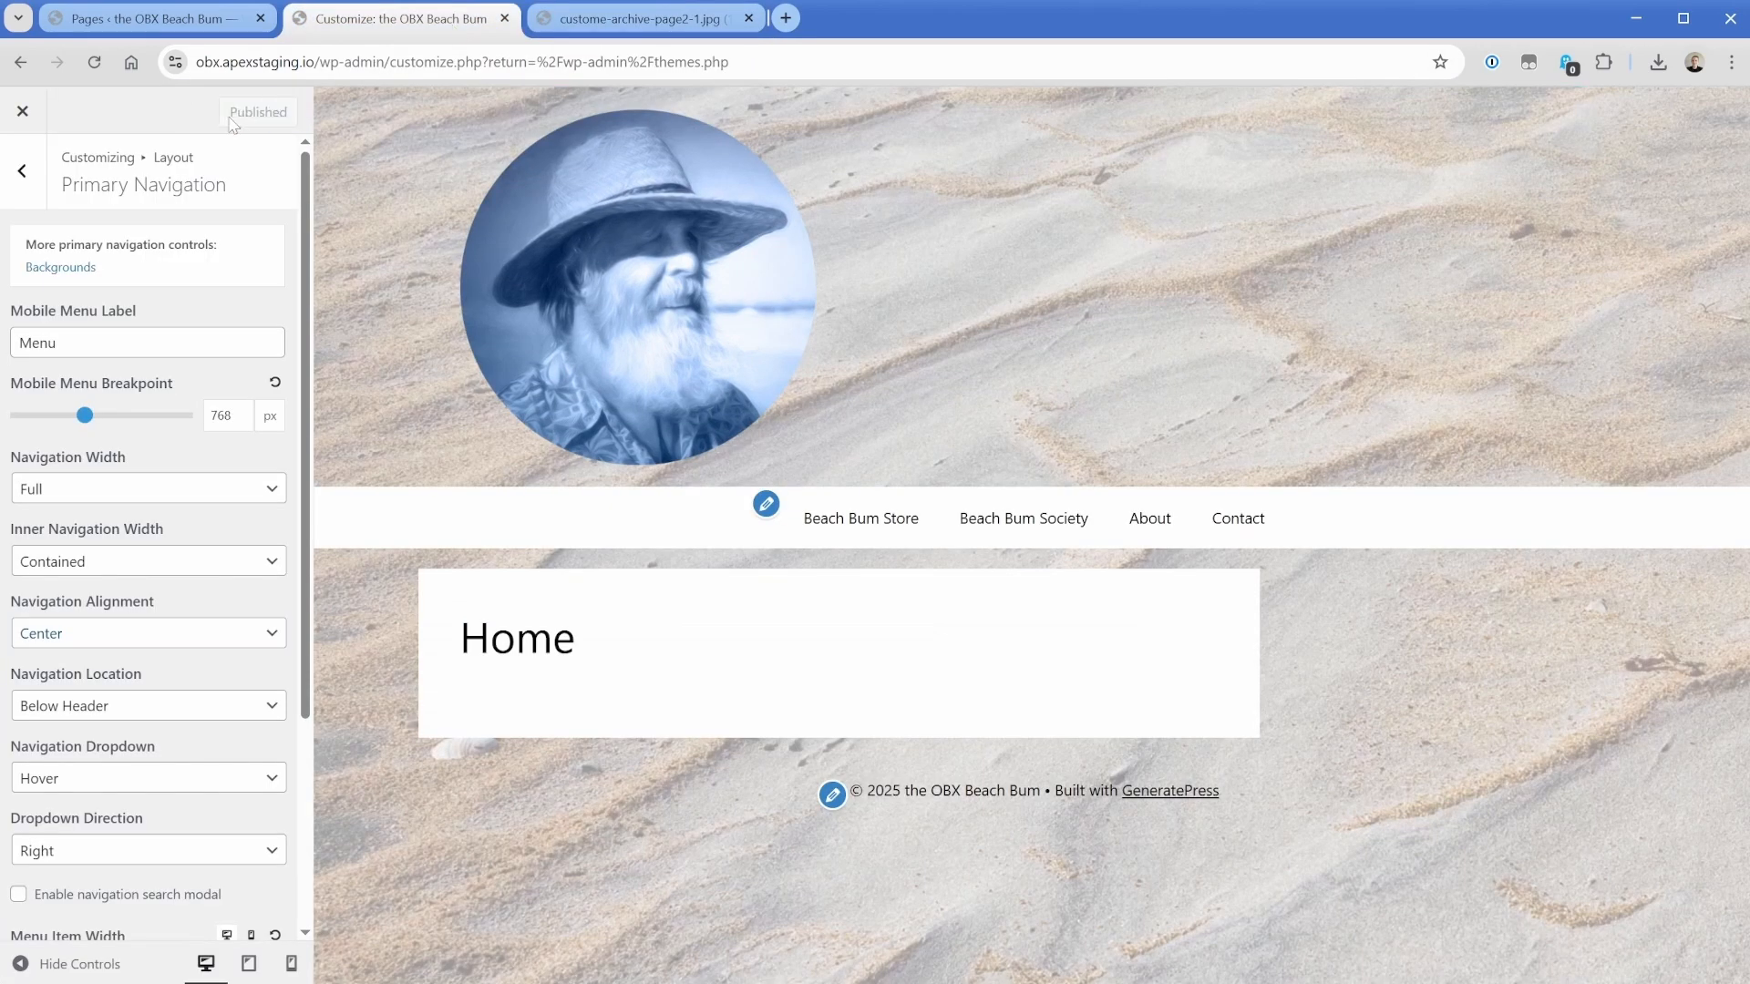
pyautogui.click(22, 112)
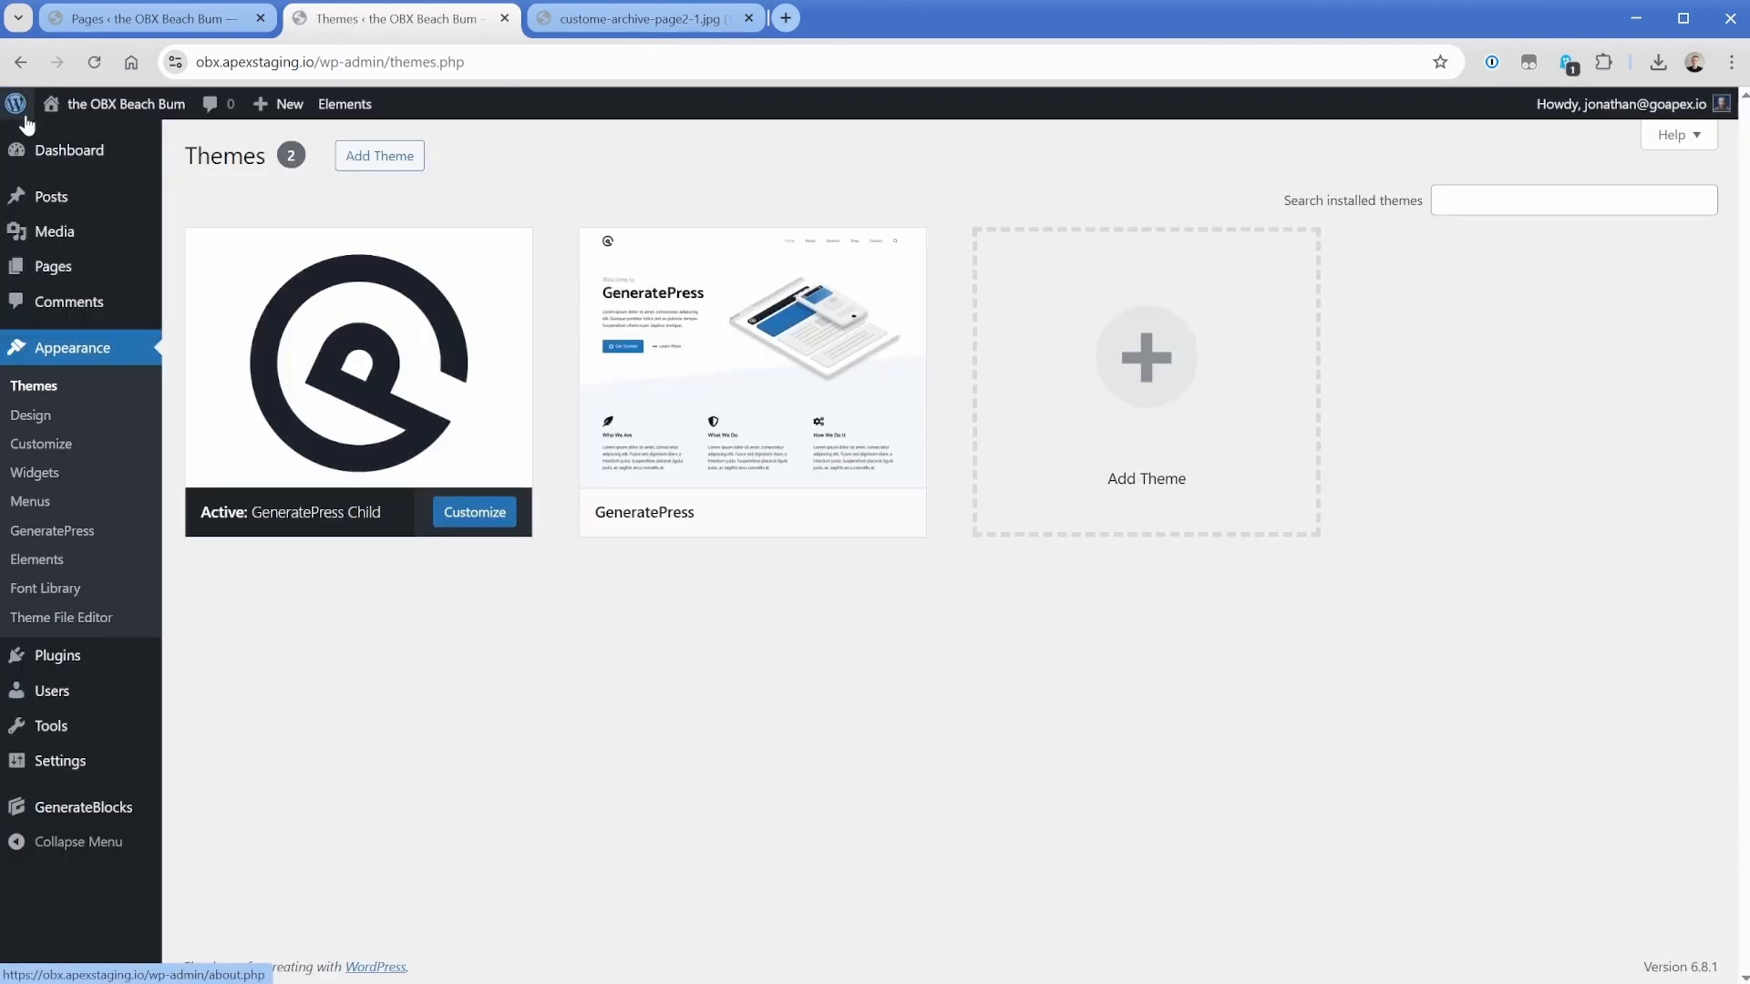
# Create a new GeneratePress element of type Block, title it Top Bar and start its first empty block.
pyautogui.click(50, 563)
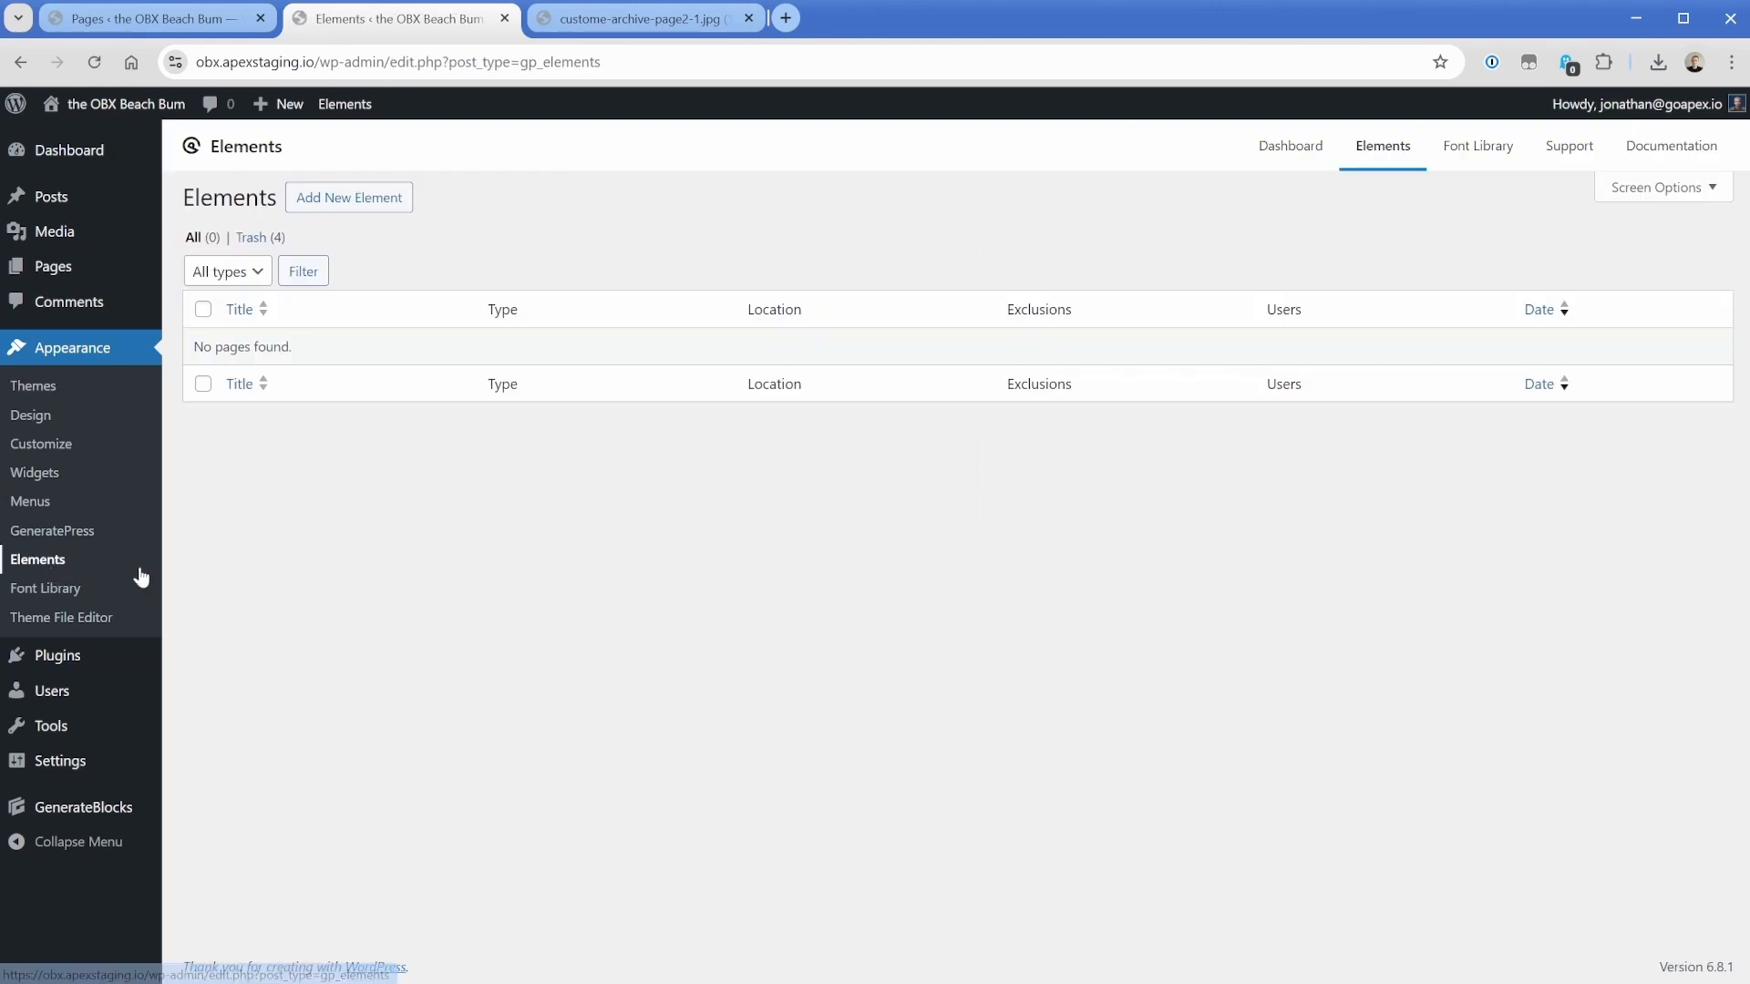
pyautogui.click(359, 199)
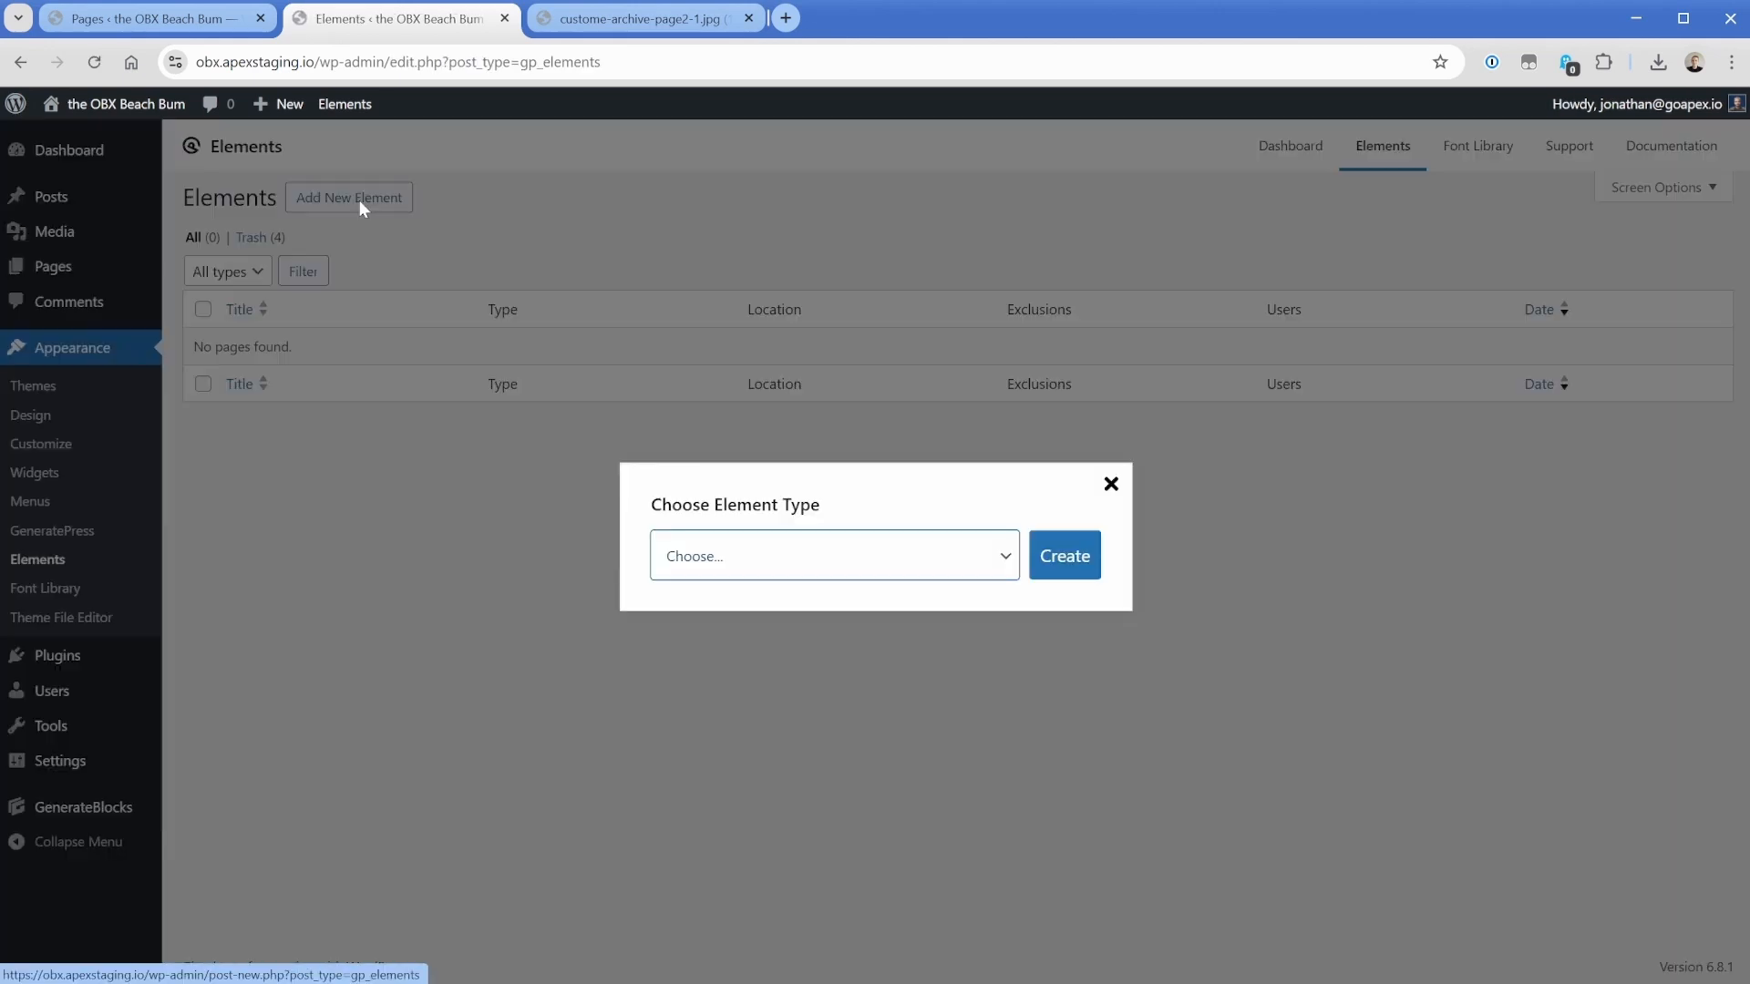
pyautogui.click(777, 558)
pyautogui.click(776, 612)
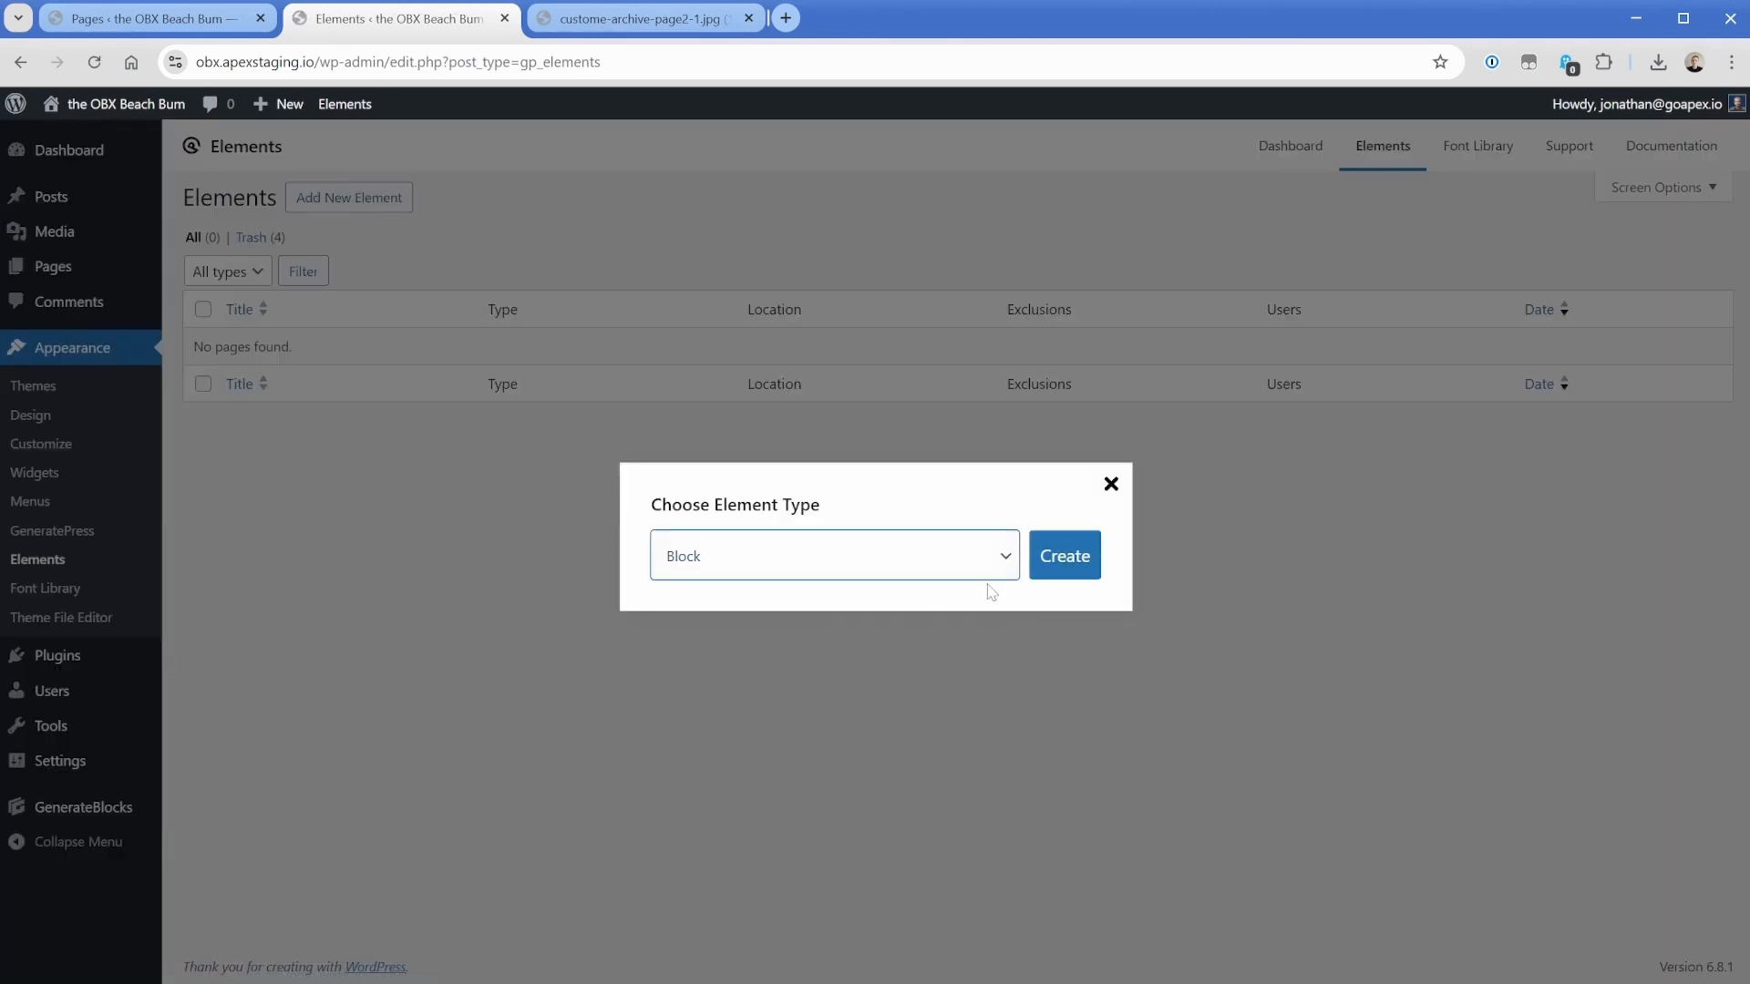
pyautogui.click(1048, 558)
pyautogui.write('Top Bar')
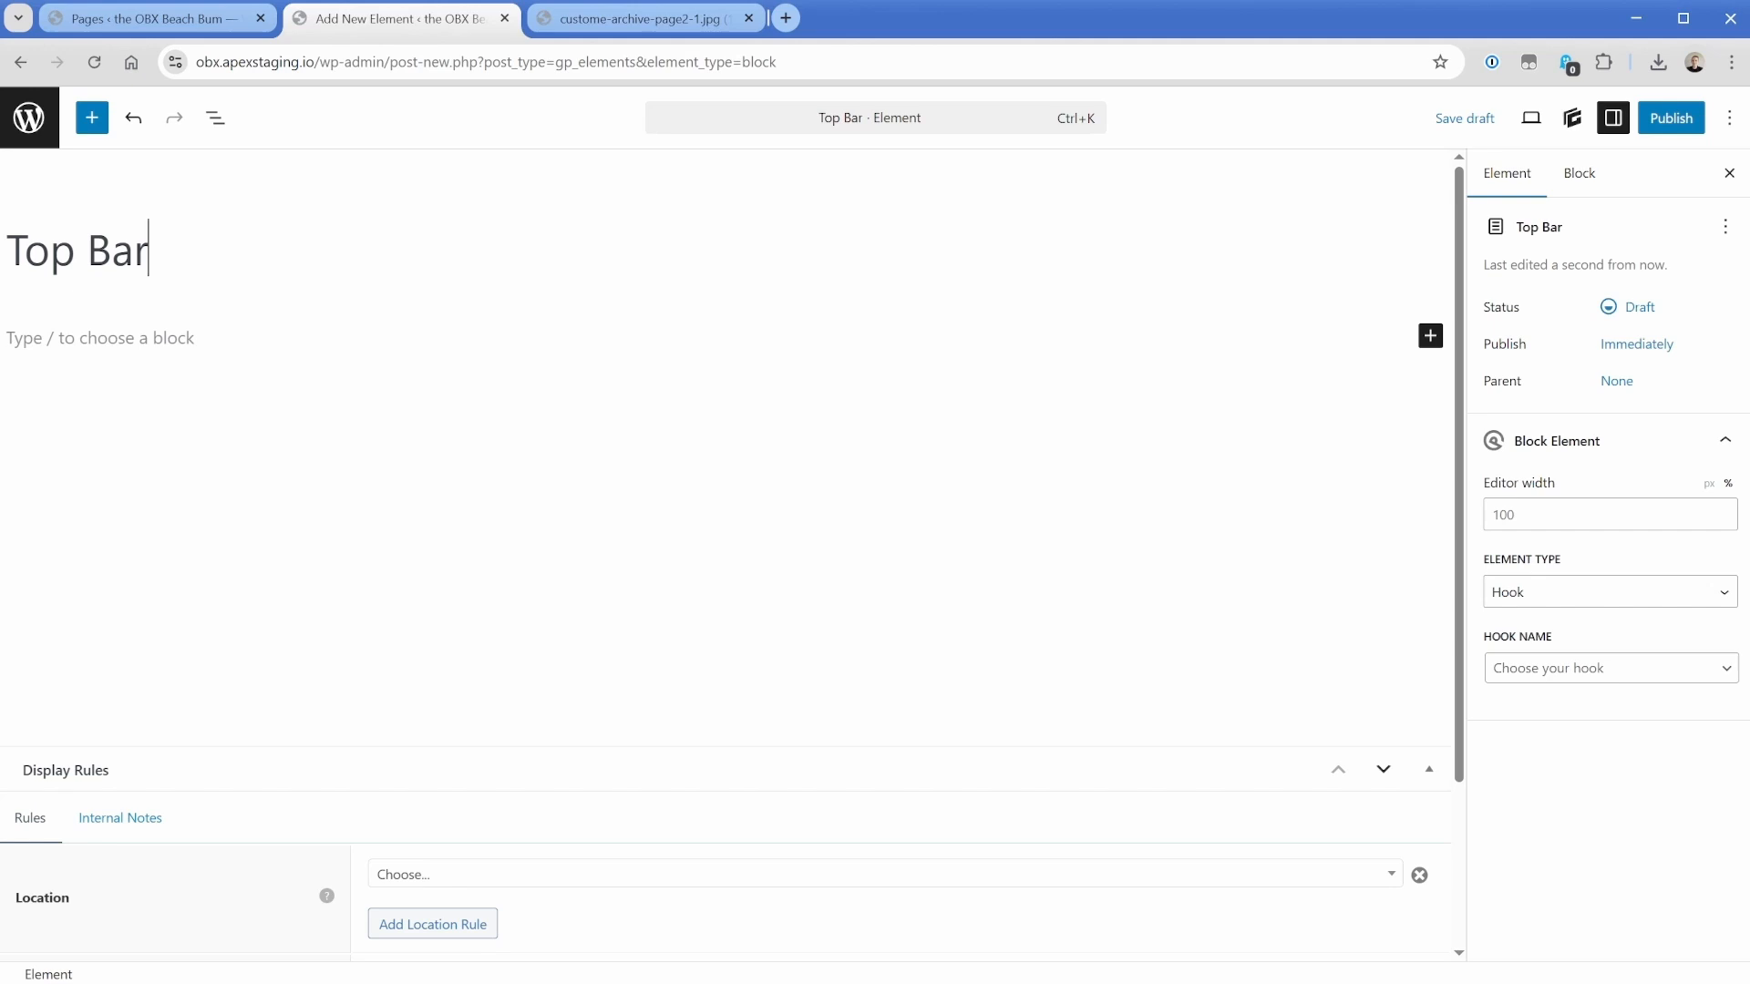
pyautogui.click(234, 340)
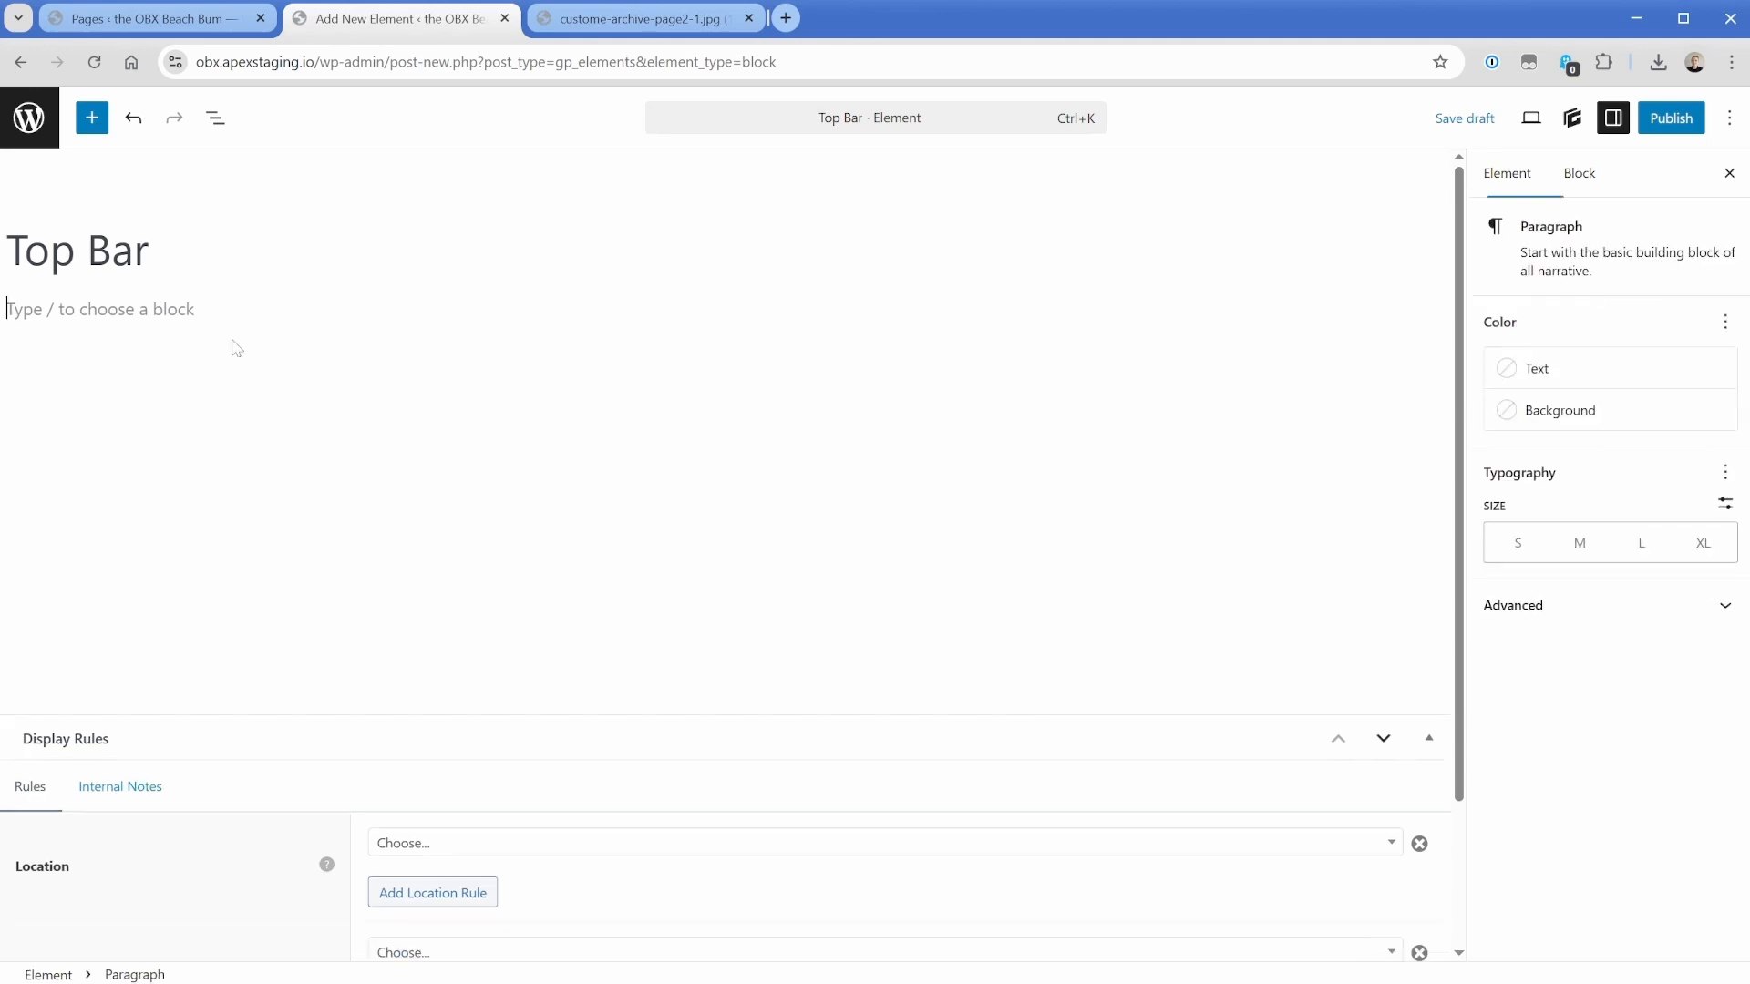
# Insert a Container block in the Top Bar element and nest a second Container inside it.
pyautogui.write('/cont')
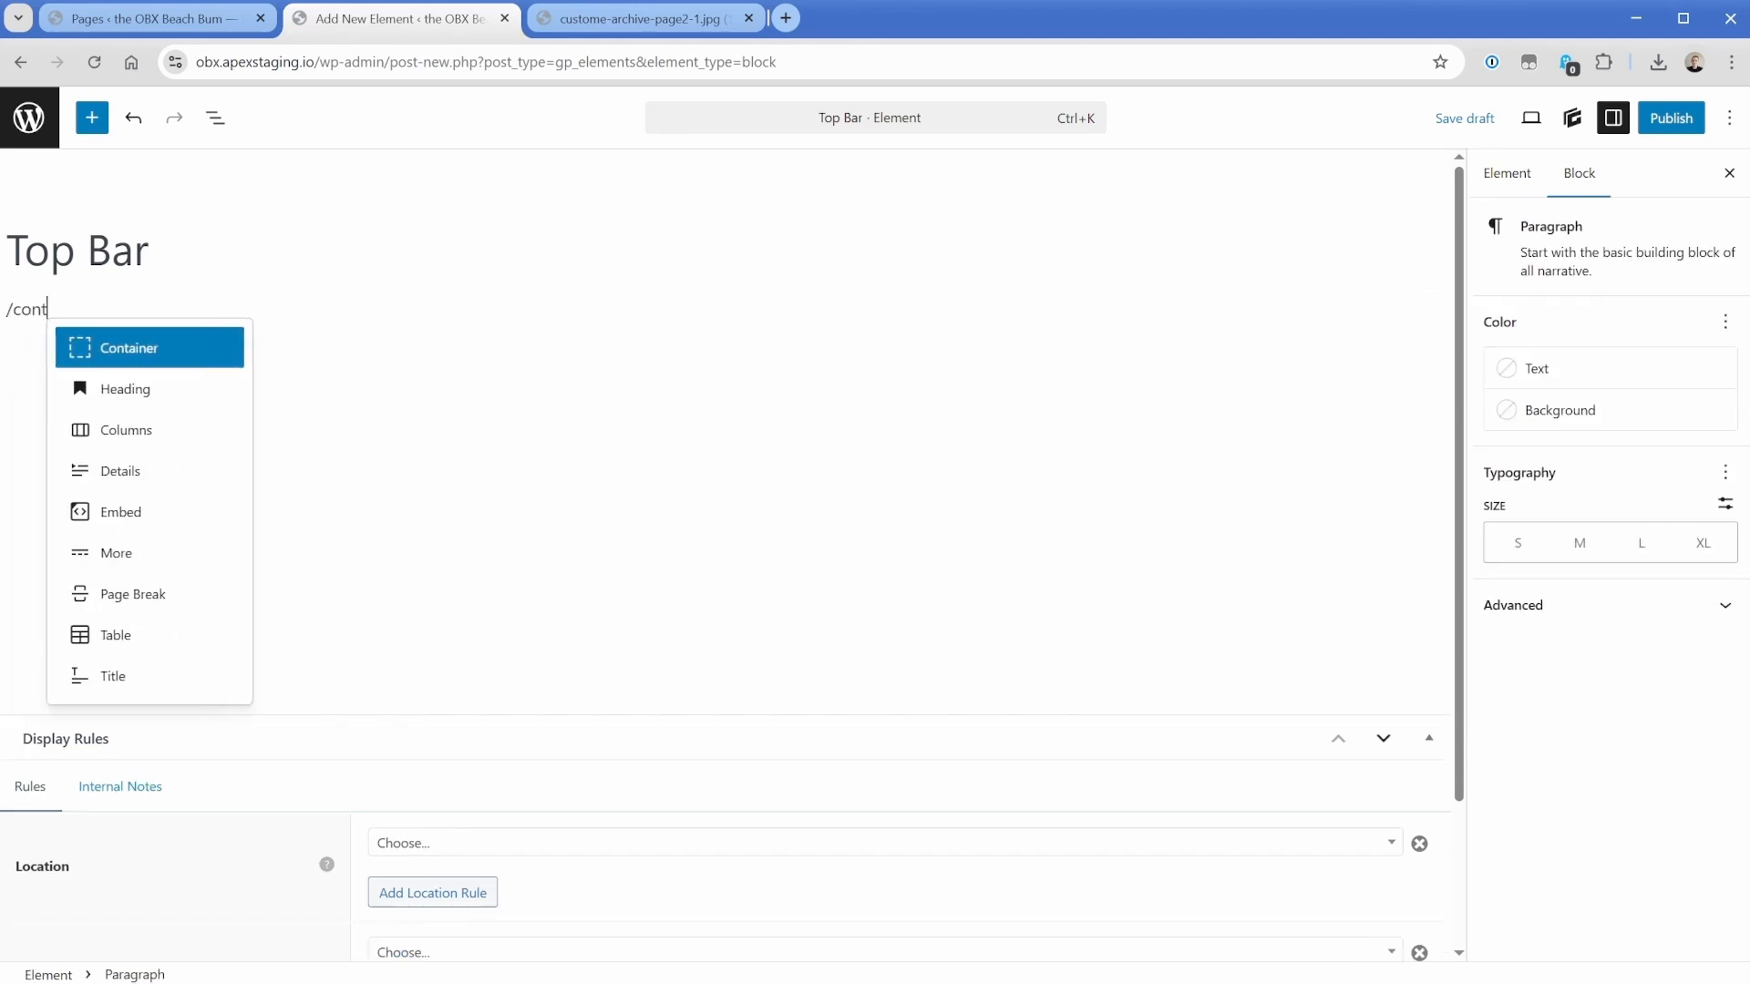
pyautogui.press('Return')
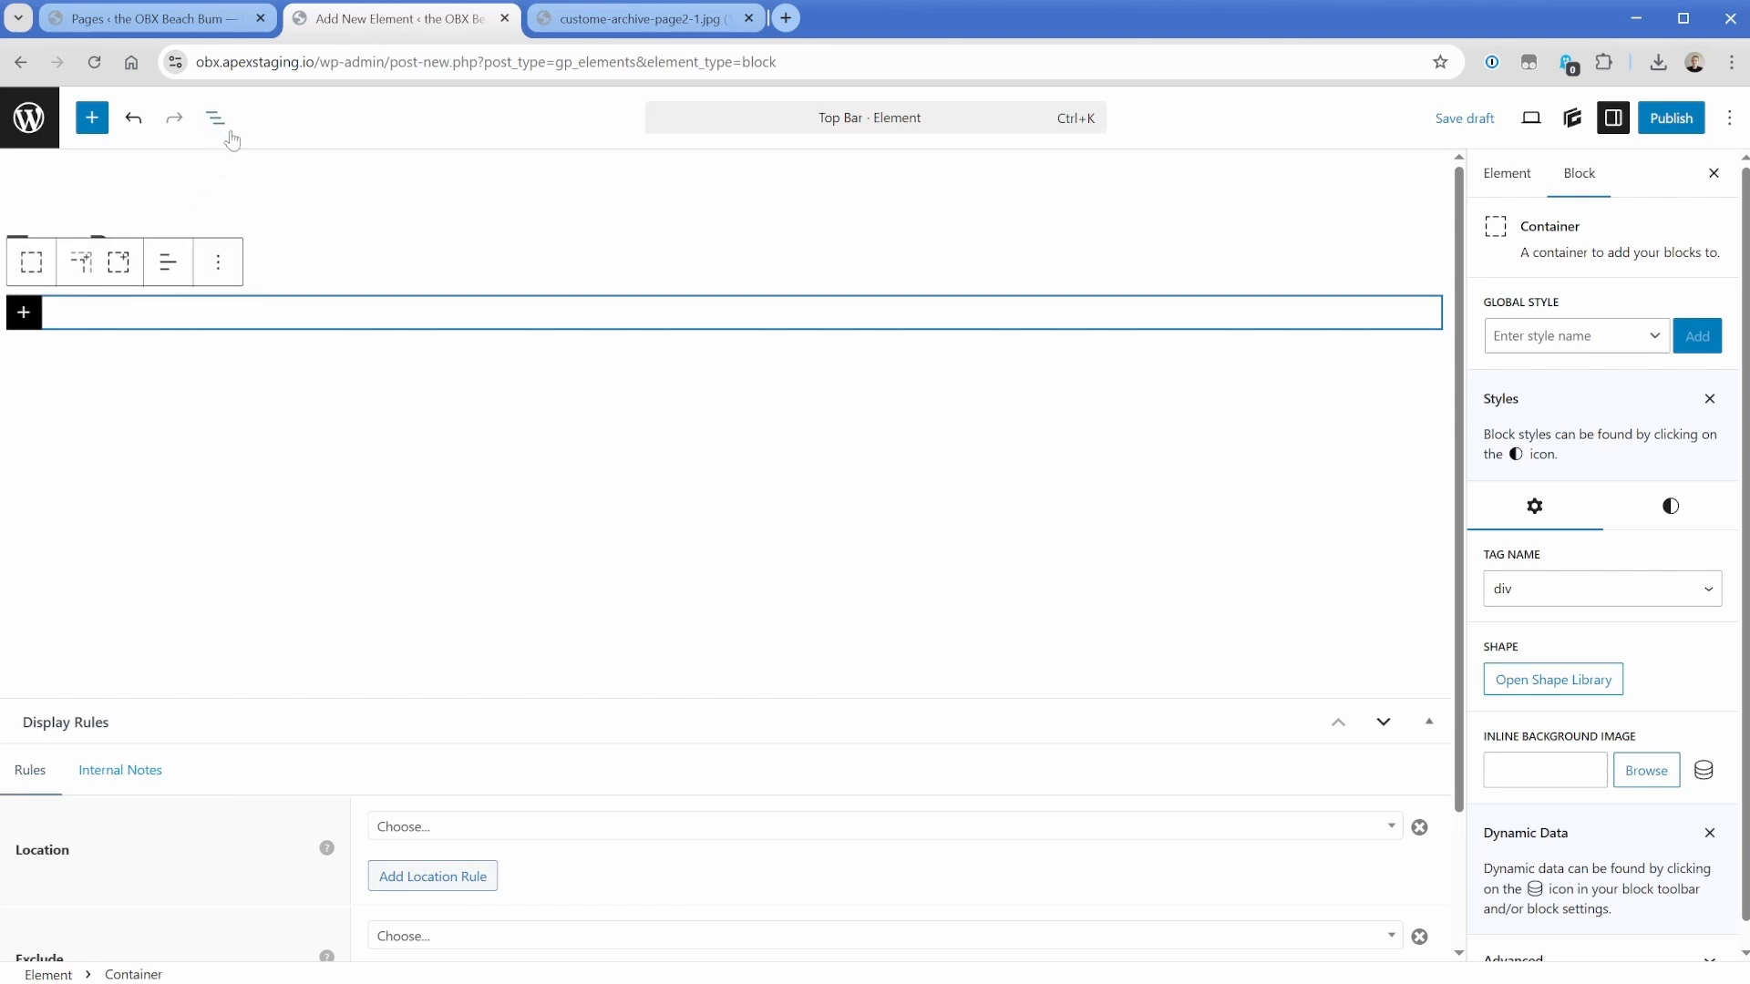
pyautogui.click(216, 120)
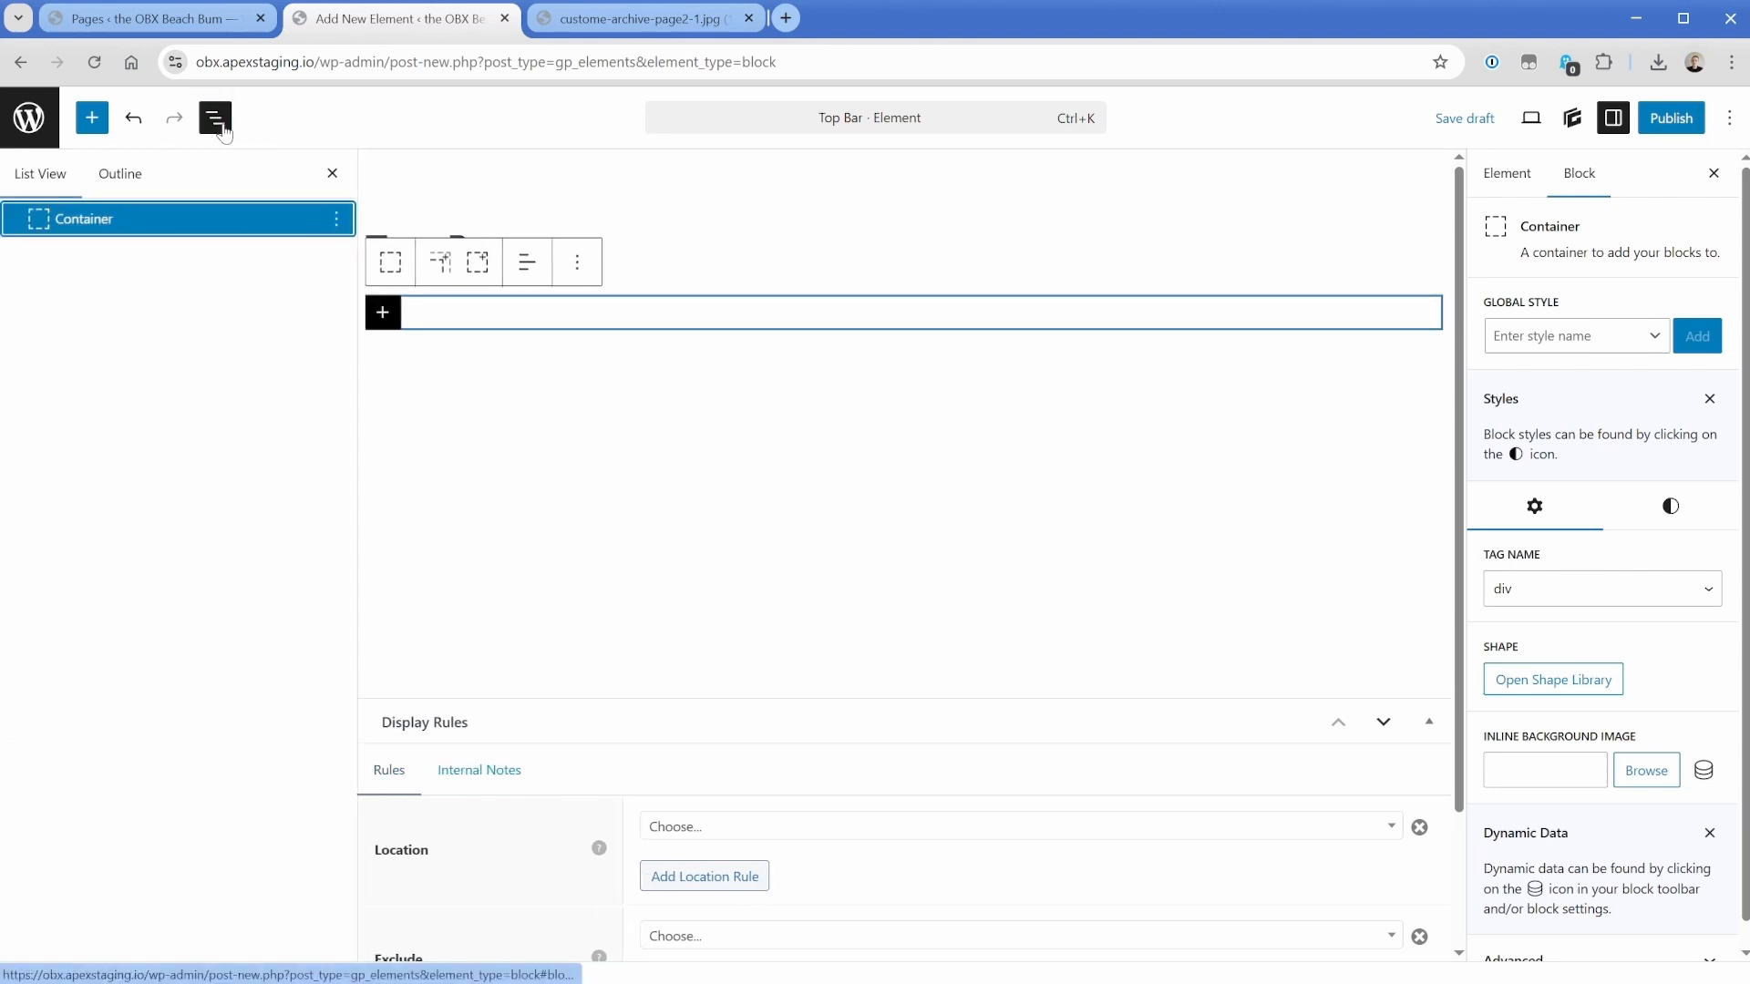
pyautogui.click(383, 313)
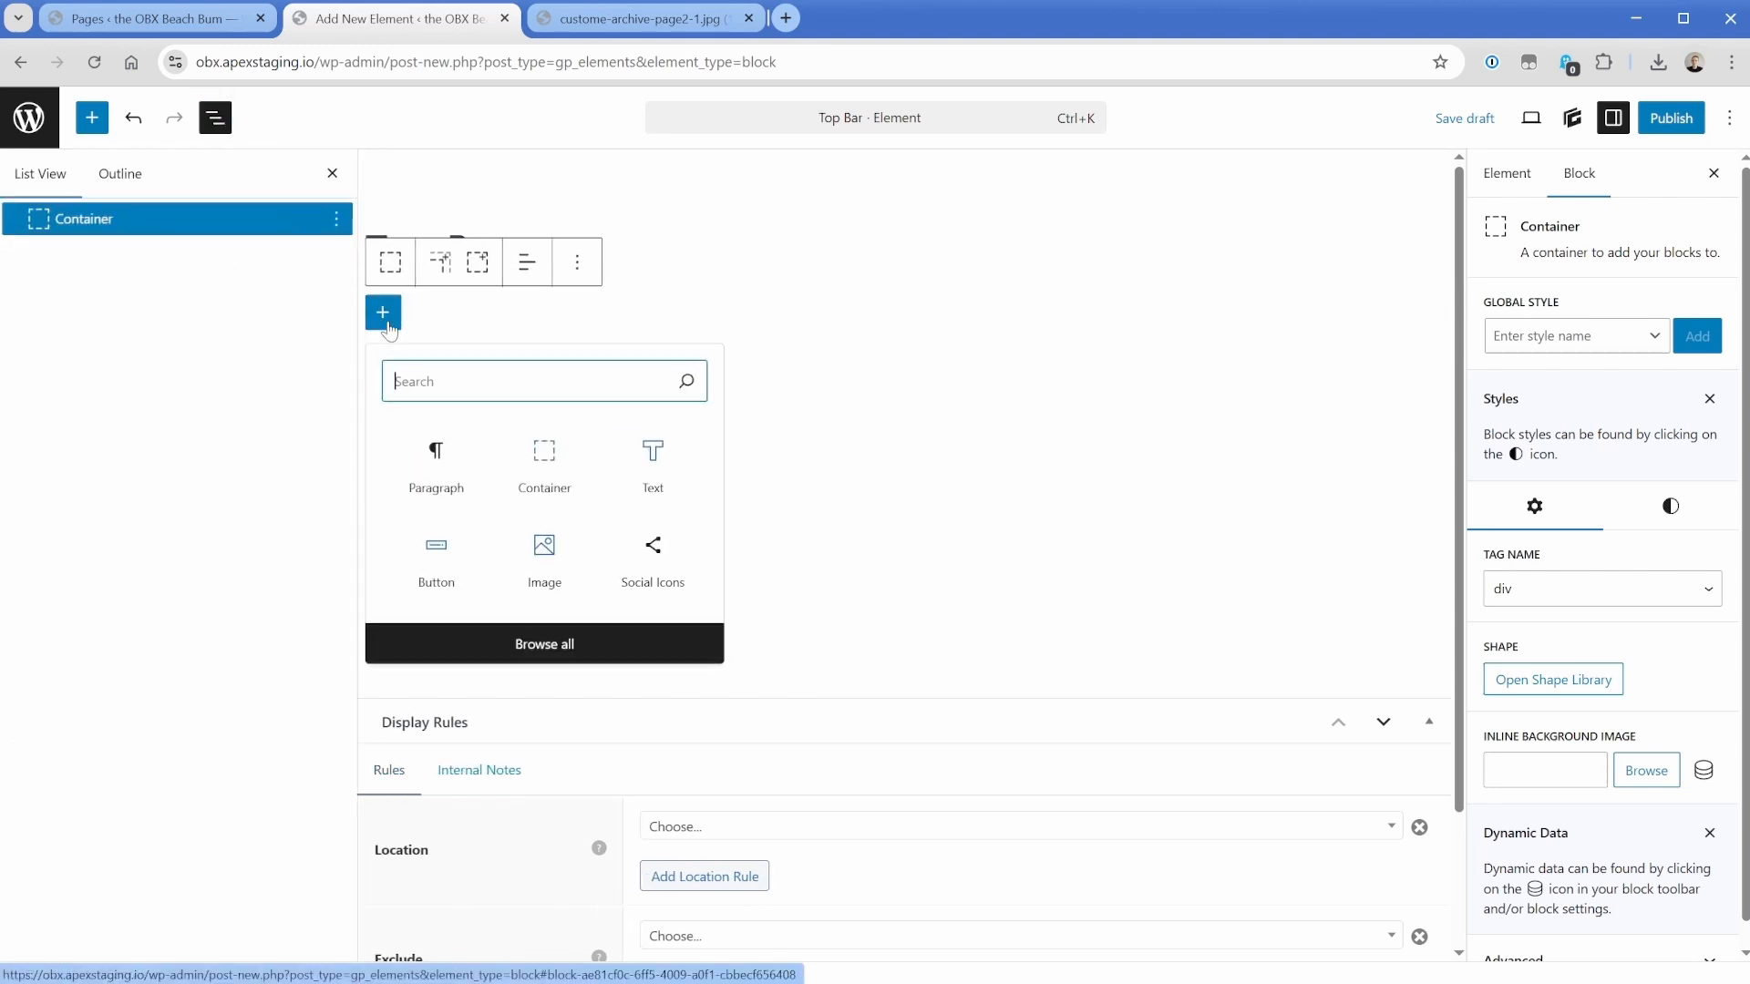
pyautogui.click(544, 449)
# Apply the .contained and .pad-1 global styles to the inner container, reviewing the sizing and spacing settings of .contained.
pyautogui.click(1533, 337)
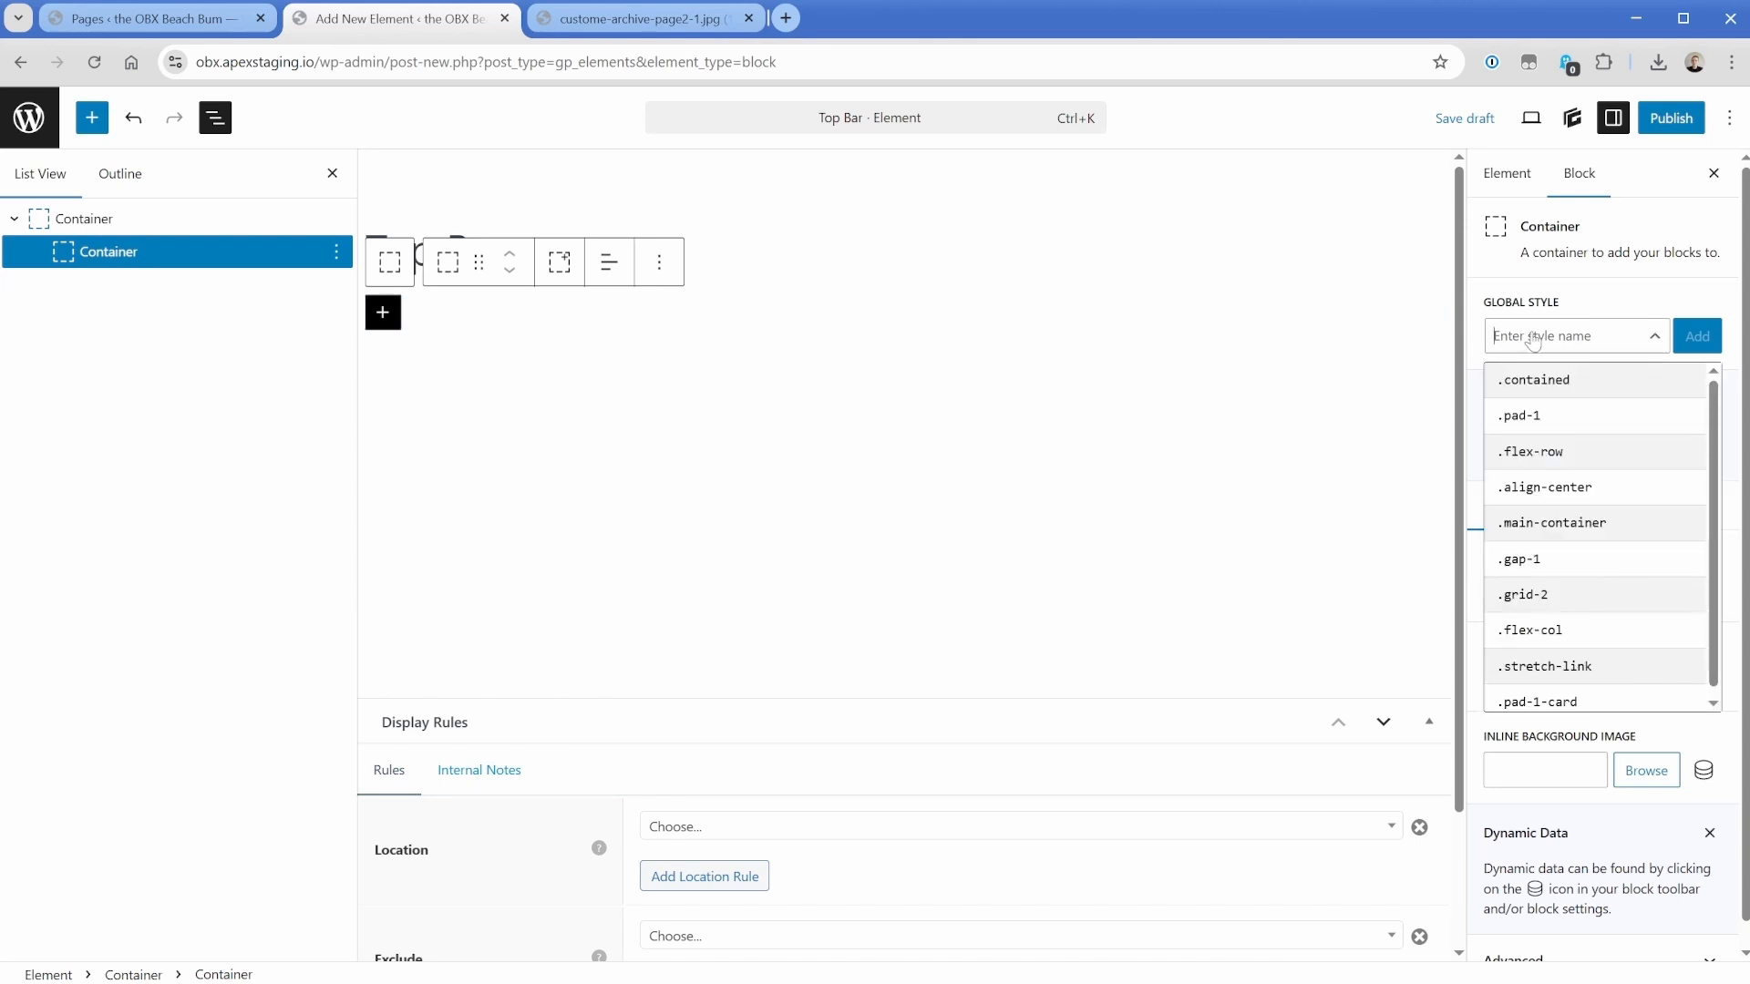
pyautogui.click(1542, 392)
pyautogui.click(1528, 316)
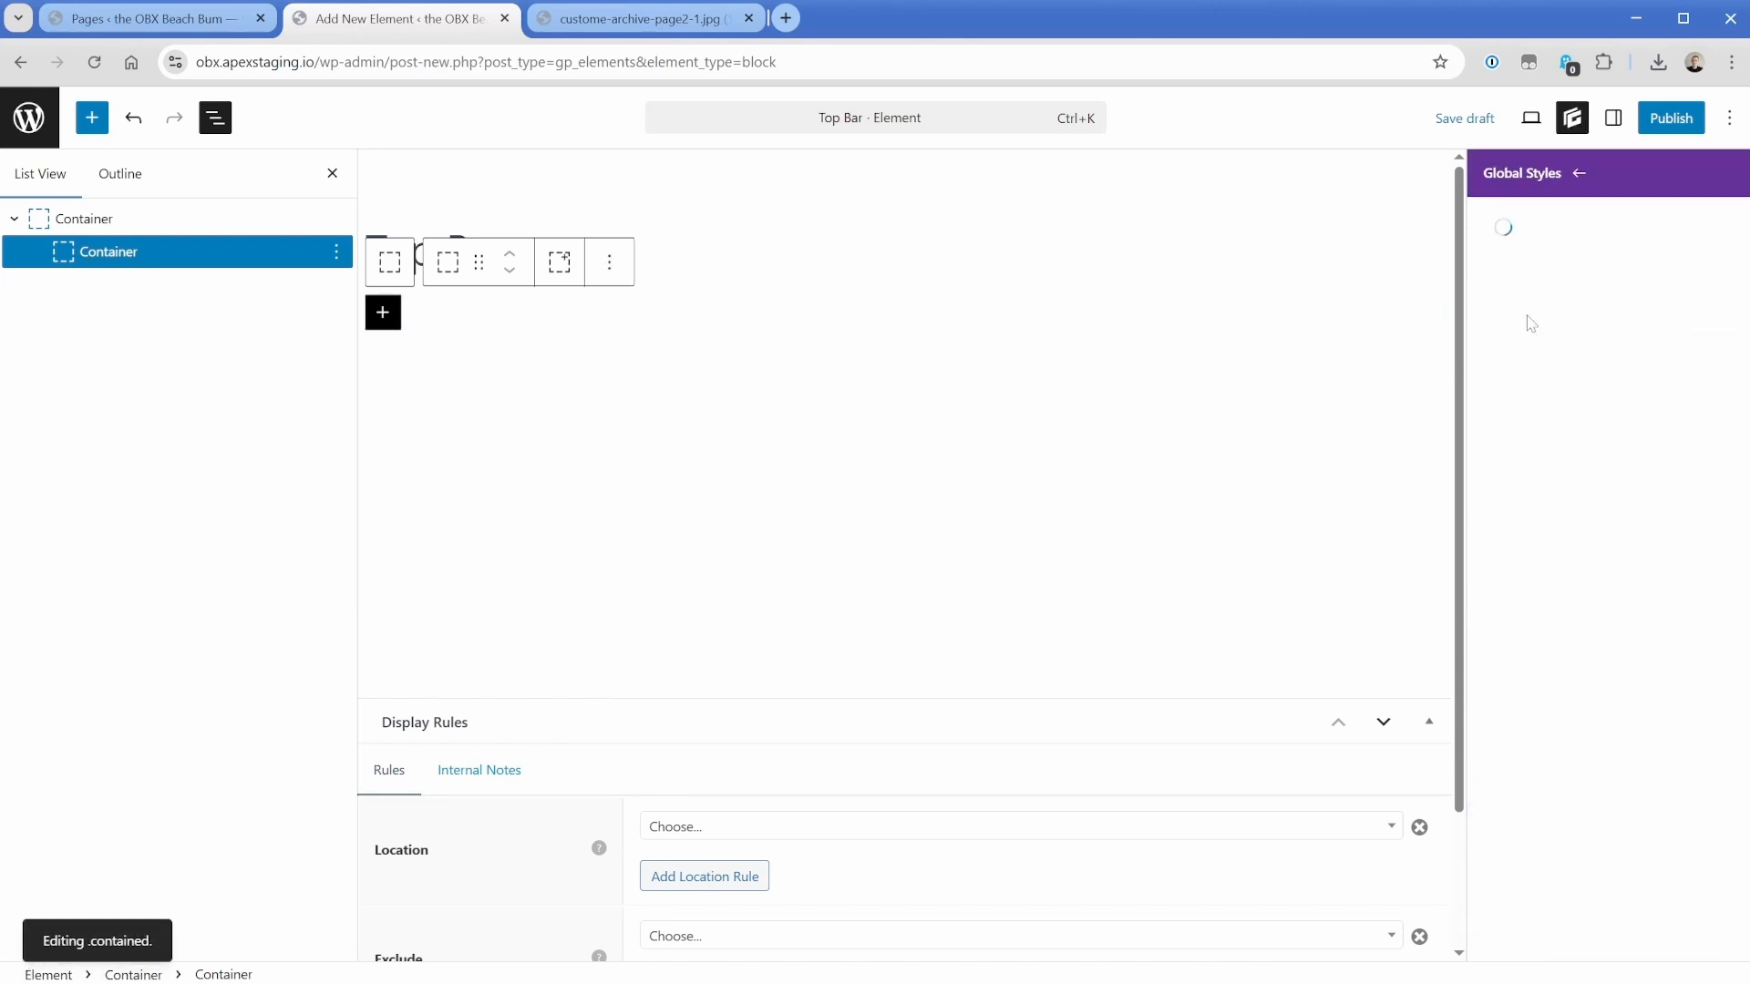
pyautogui.click(1557, 447)
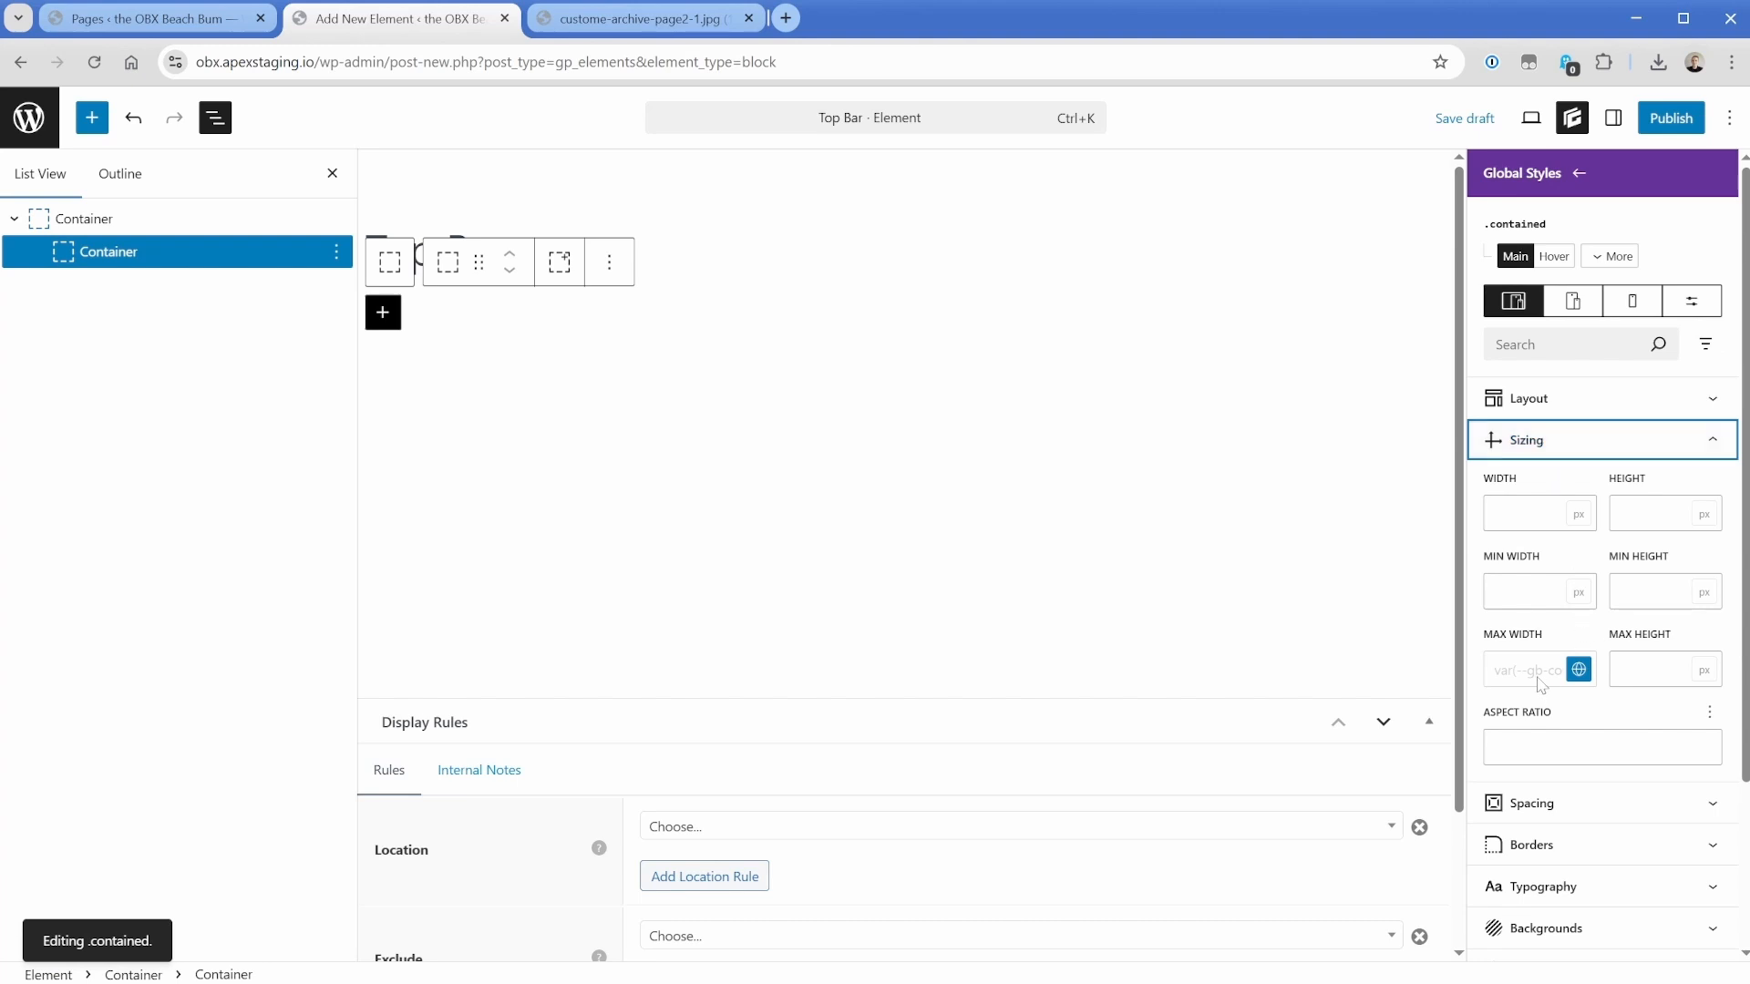
pyautogui.scroll(-1, 1540, 674)
pyautogui.click(1534, 597)
pyautogui.scroll(-3, 1535, 592)
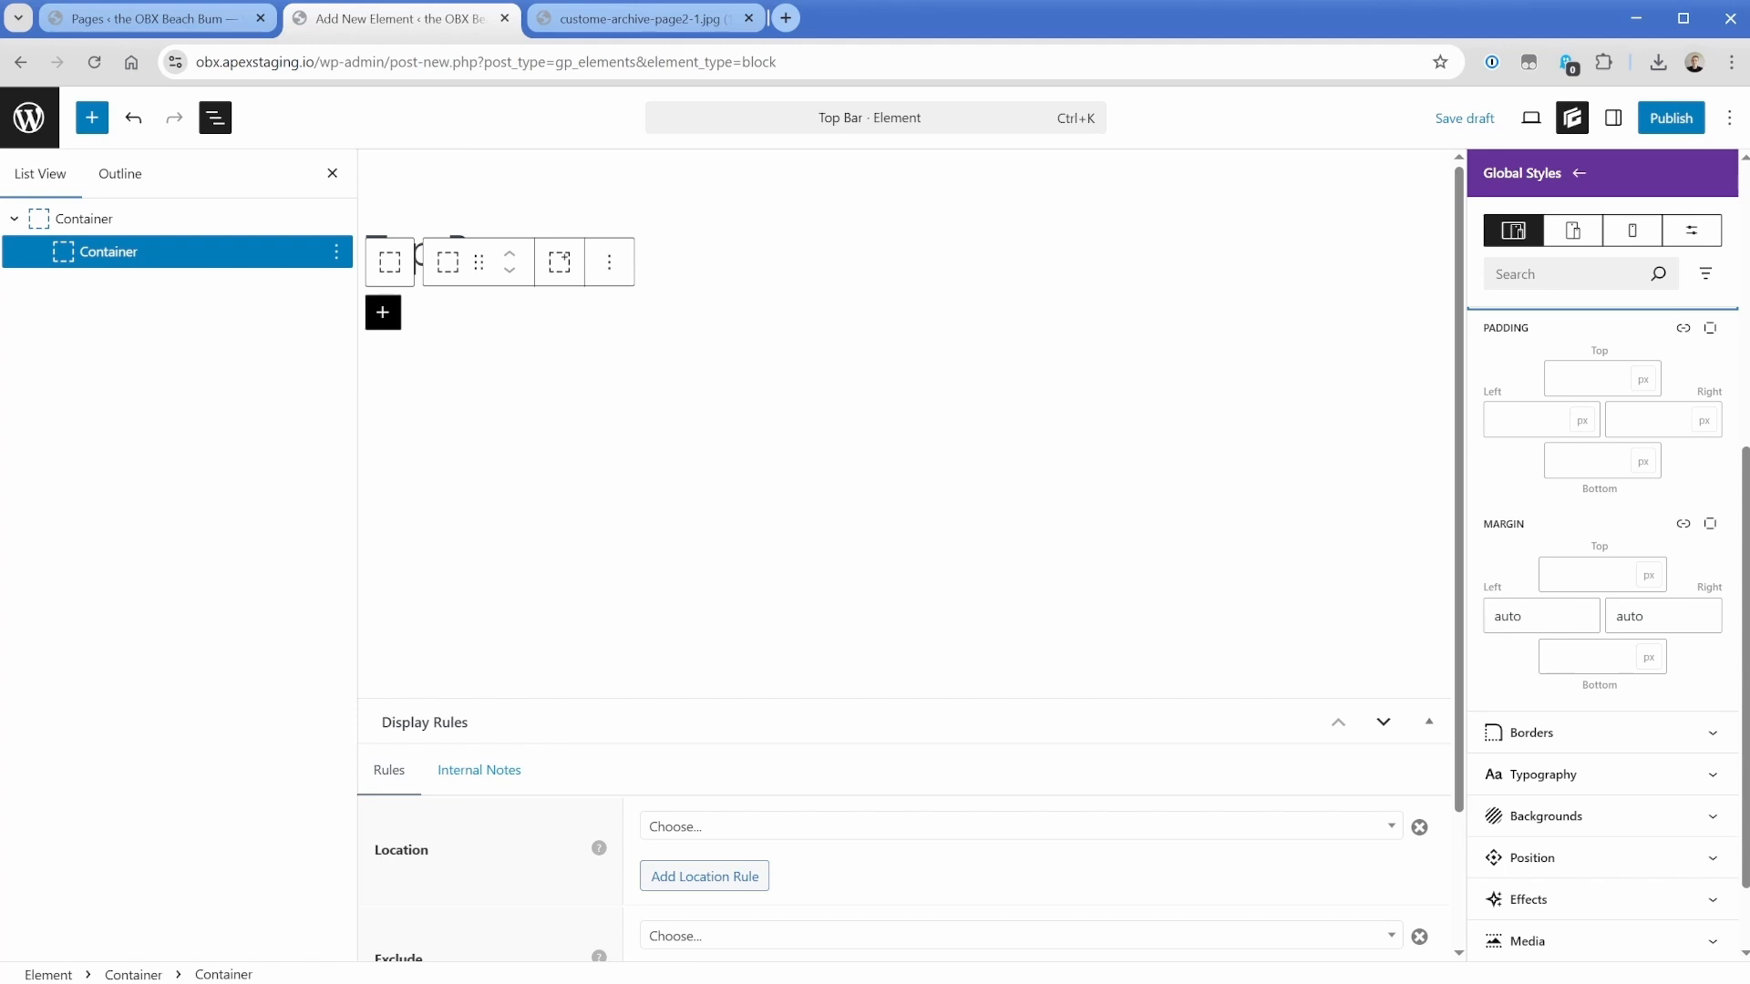
pyautogui.scroll(5, 1604, 365)
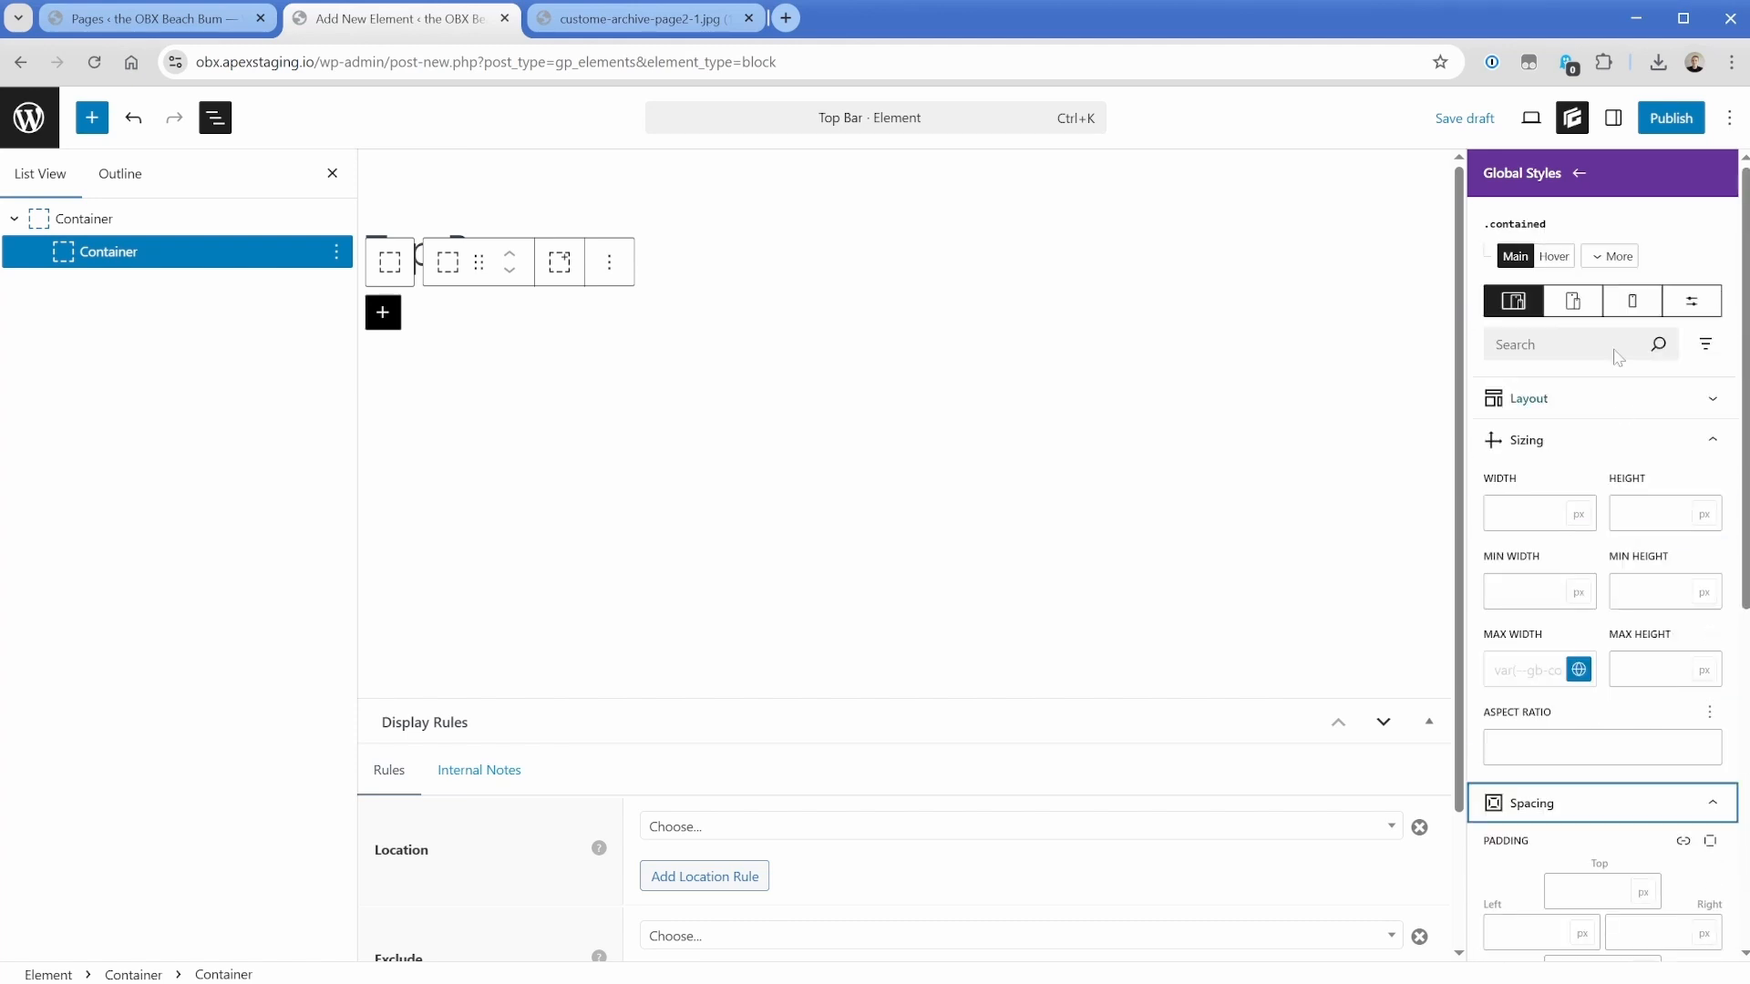
pyautogui.click(1580, 173)
pyautogui.click(1578, 398)
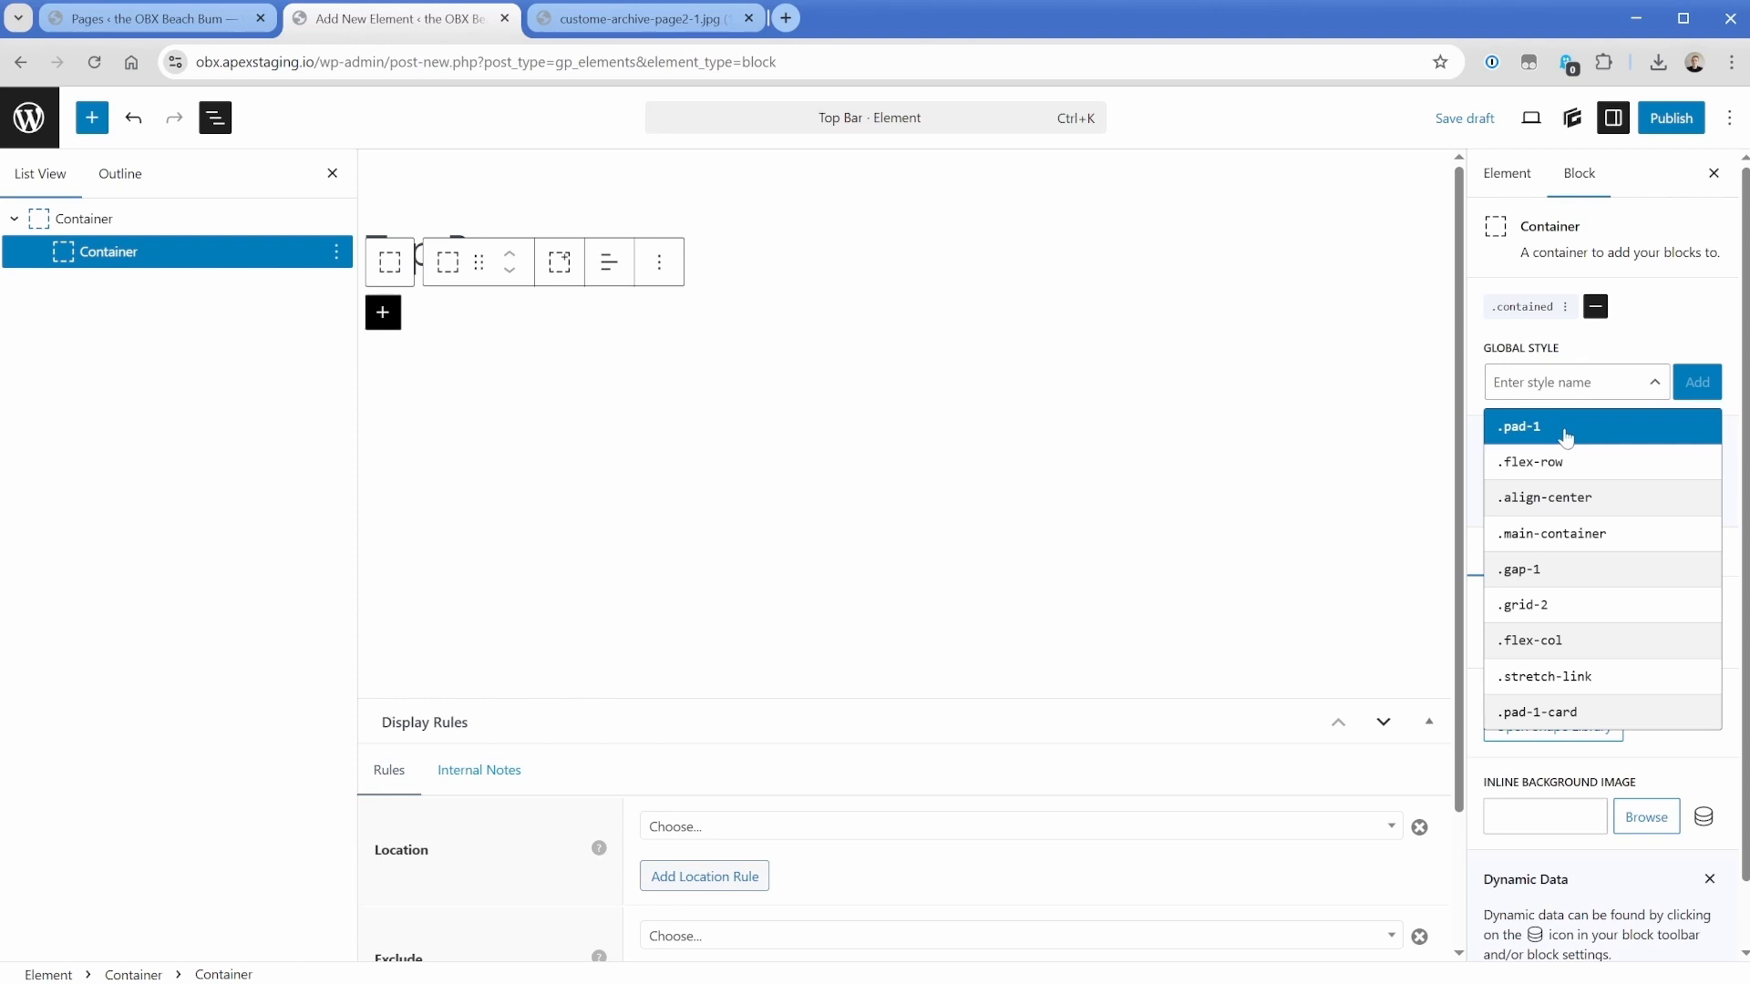
pyautogui.click(1568, 437)
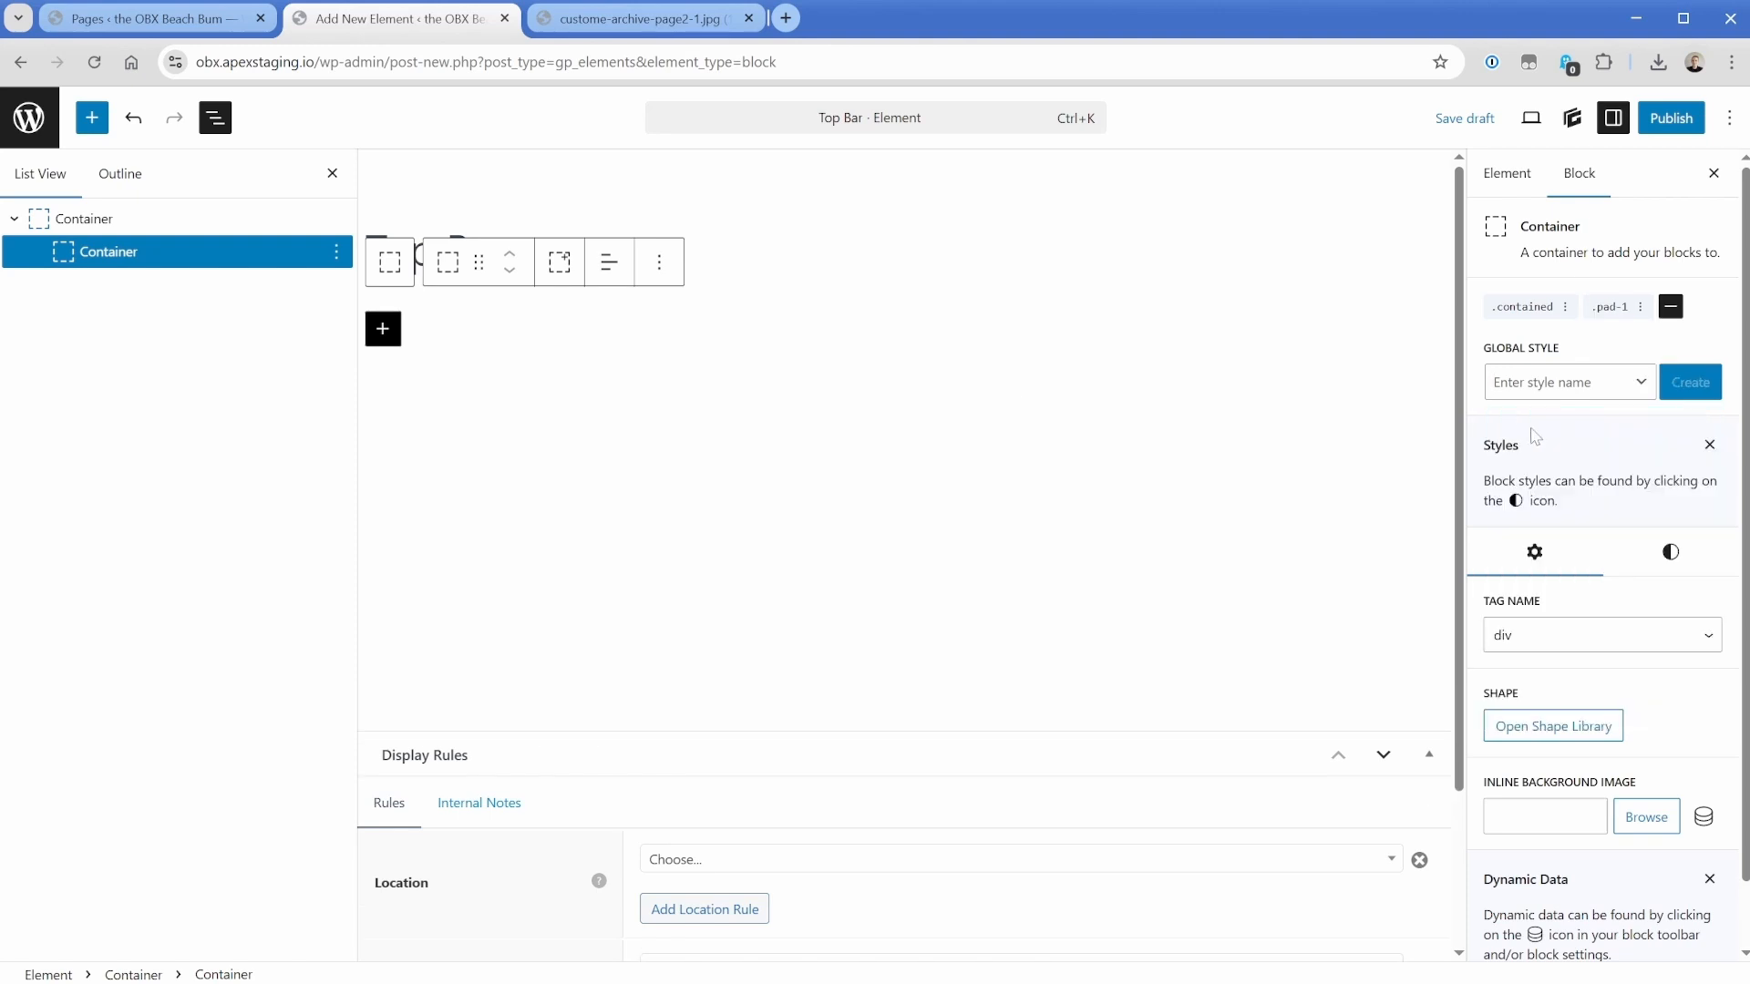
# Set the outer container's background color to the turquoise palette color var(--secondary-1).
pyautogui.click(170, 219)
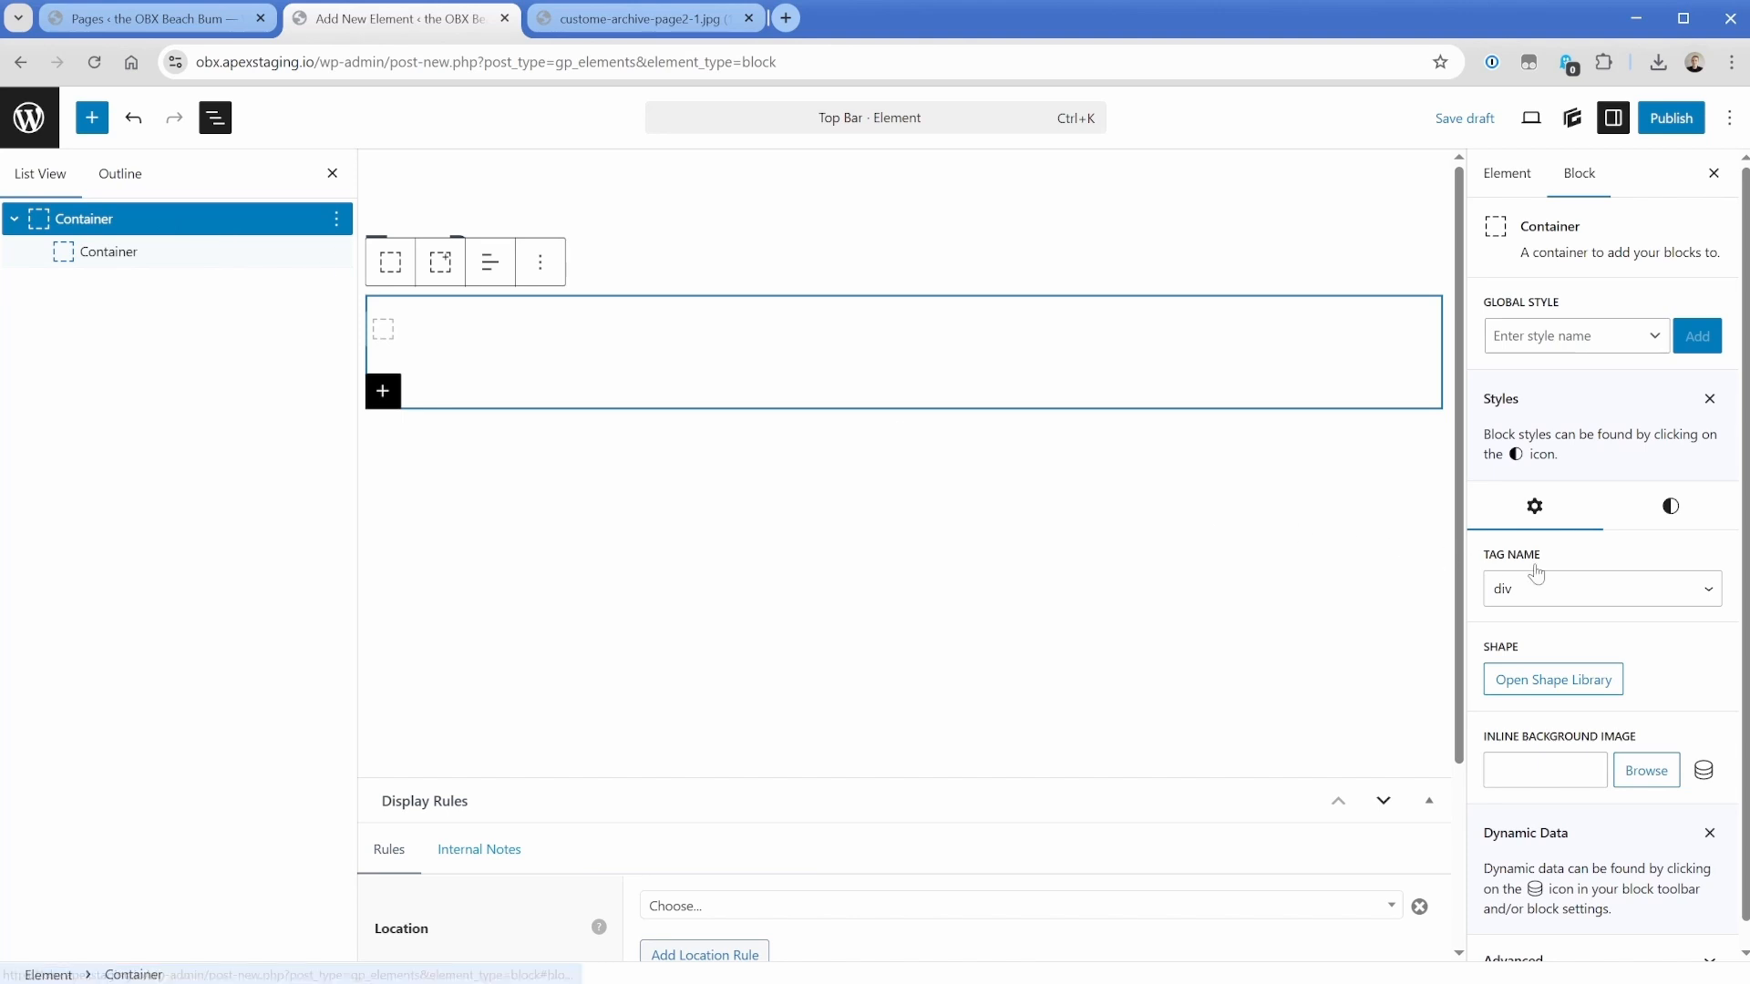
pyautogui.click(1671, 508)
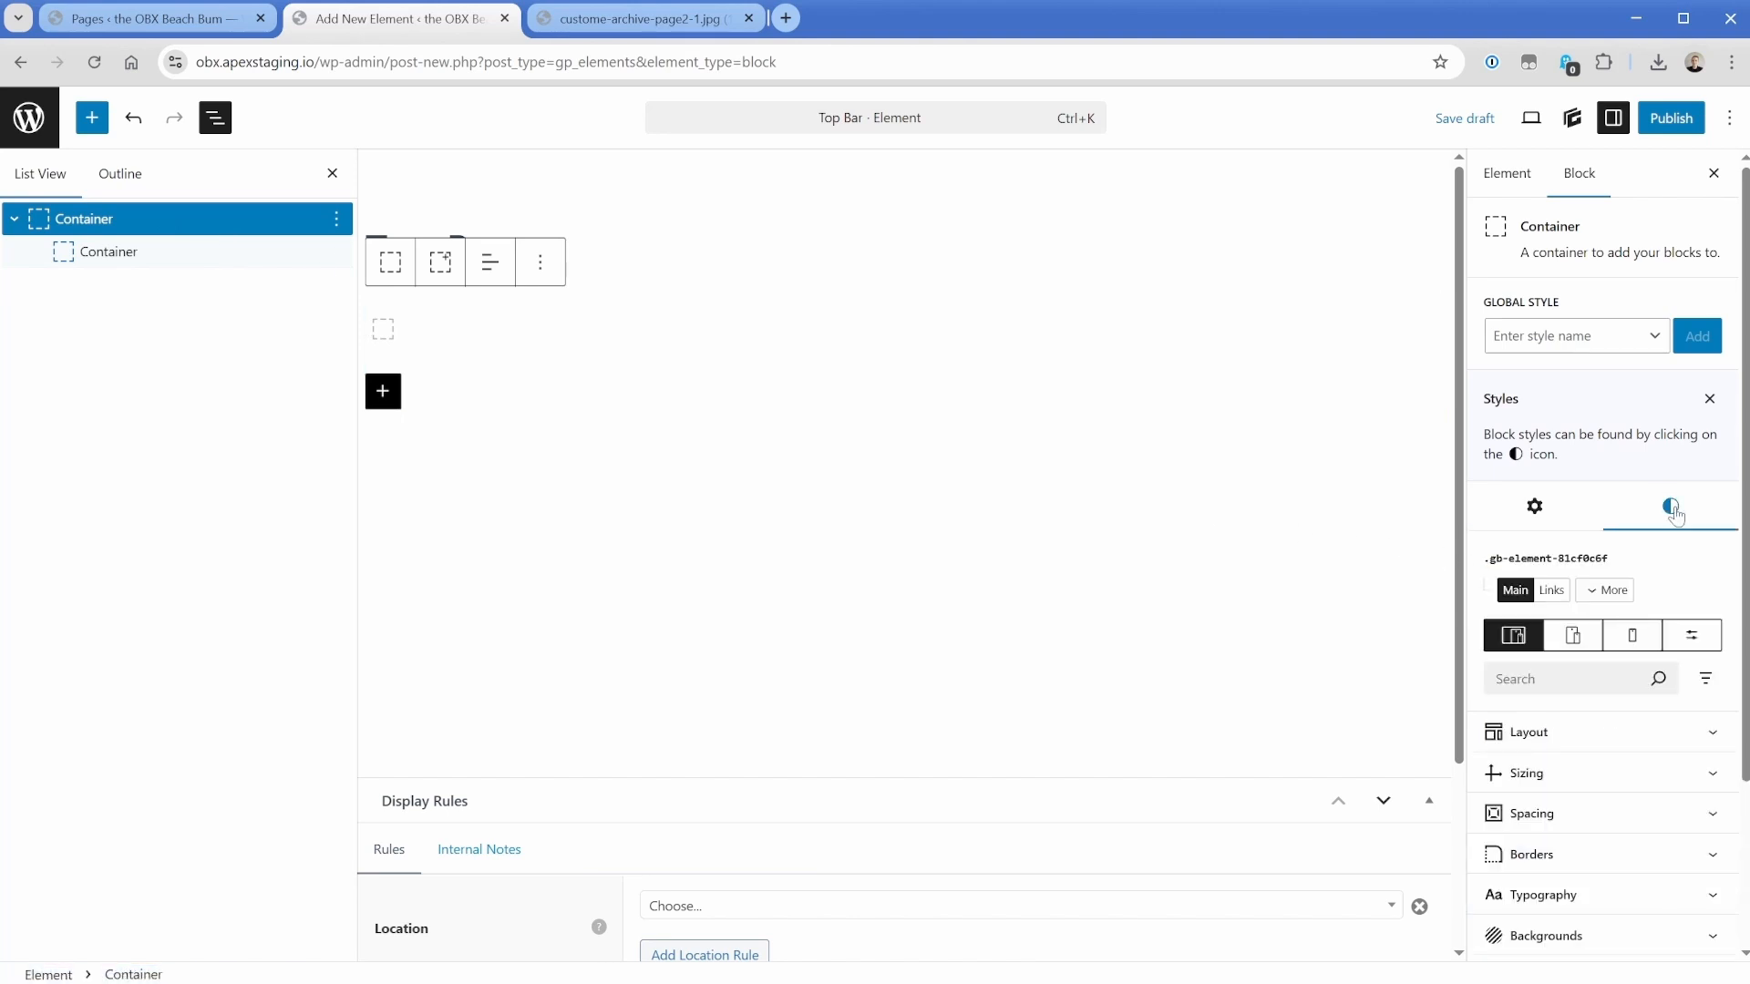
pyautogui.scroll(-2, 1669, 529)
pyautogui.click(1568, 722)
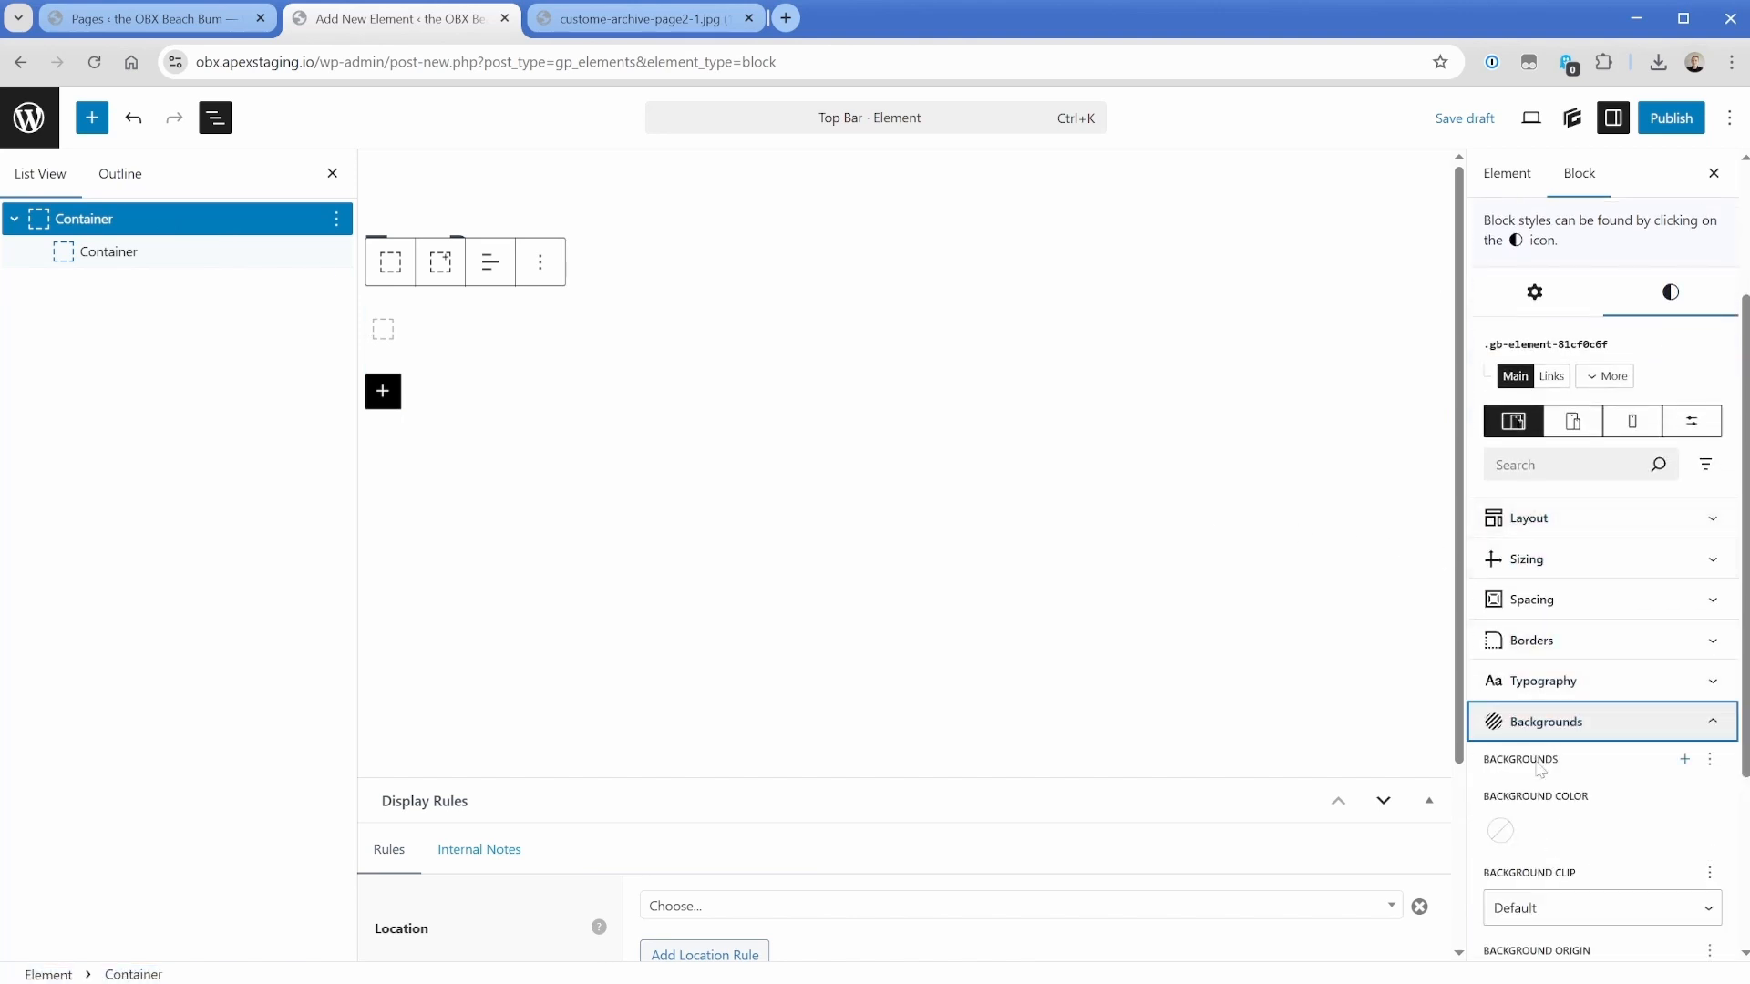
pyautogui.click(1500, 831)
pyautogui.click(1672, 774)
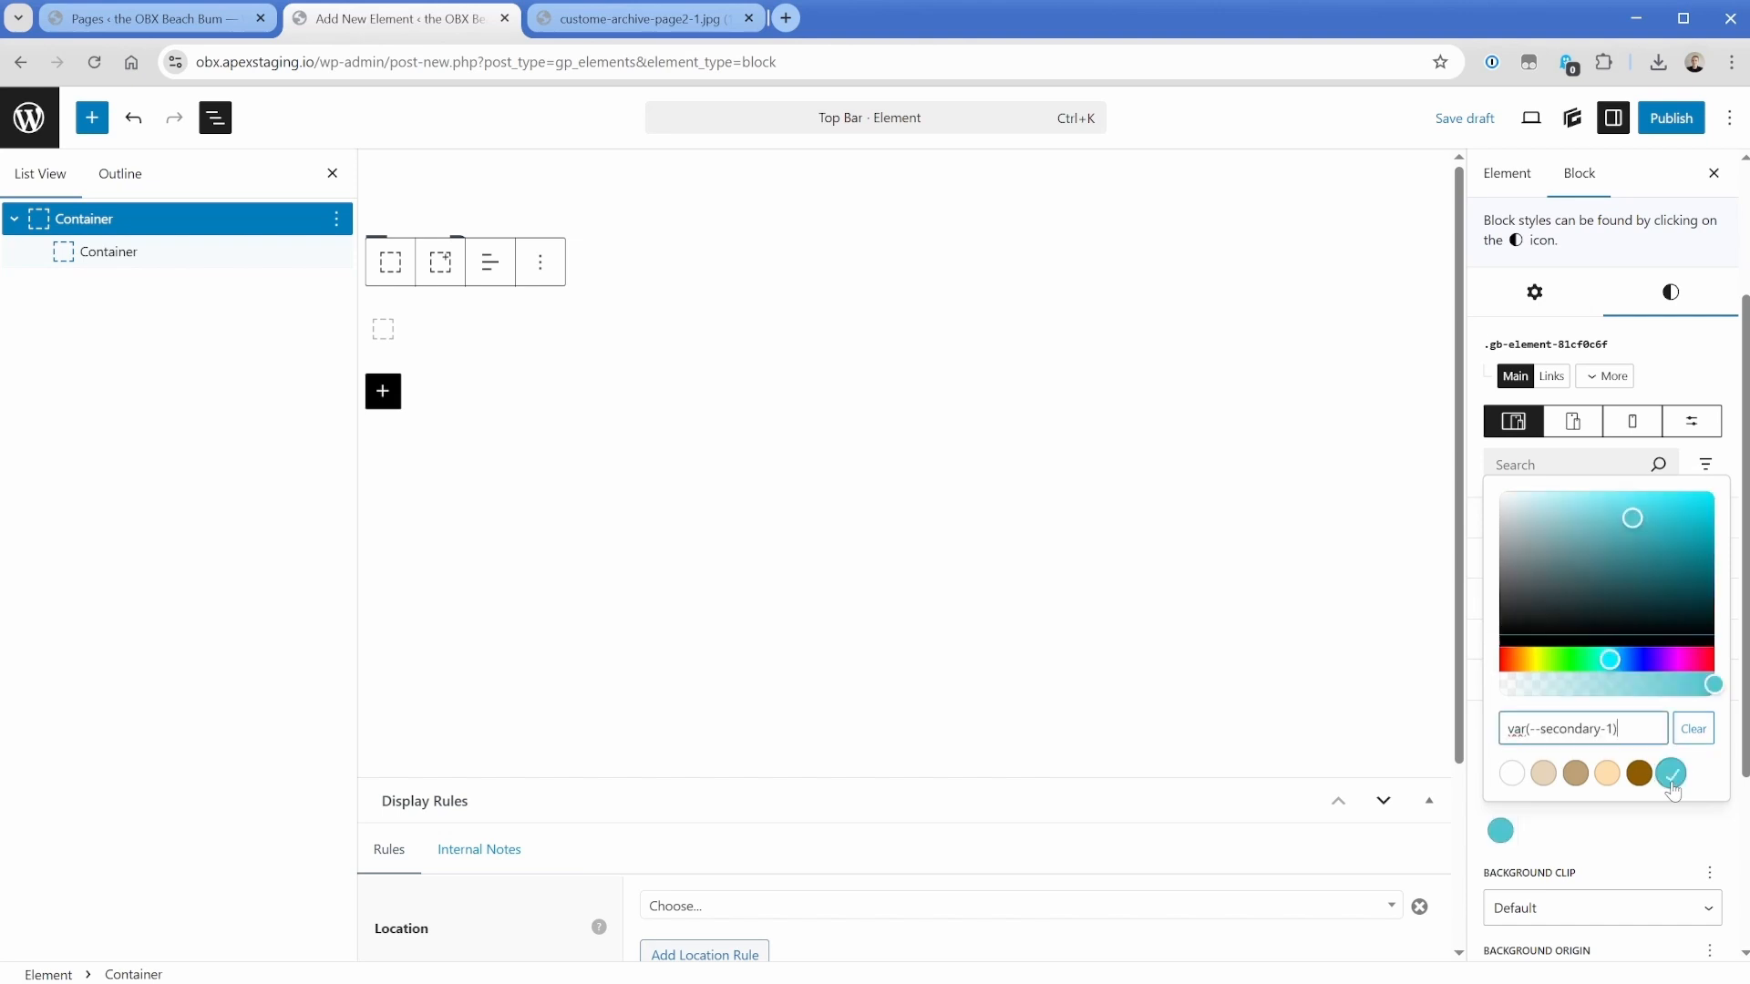
pyautogui.click(1654, 834)
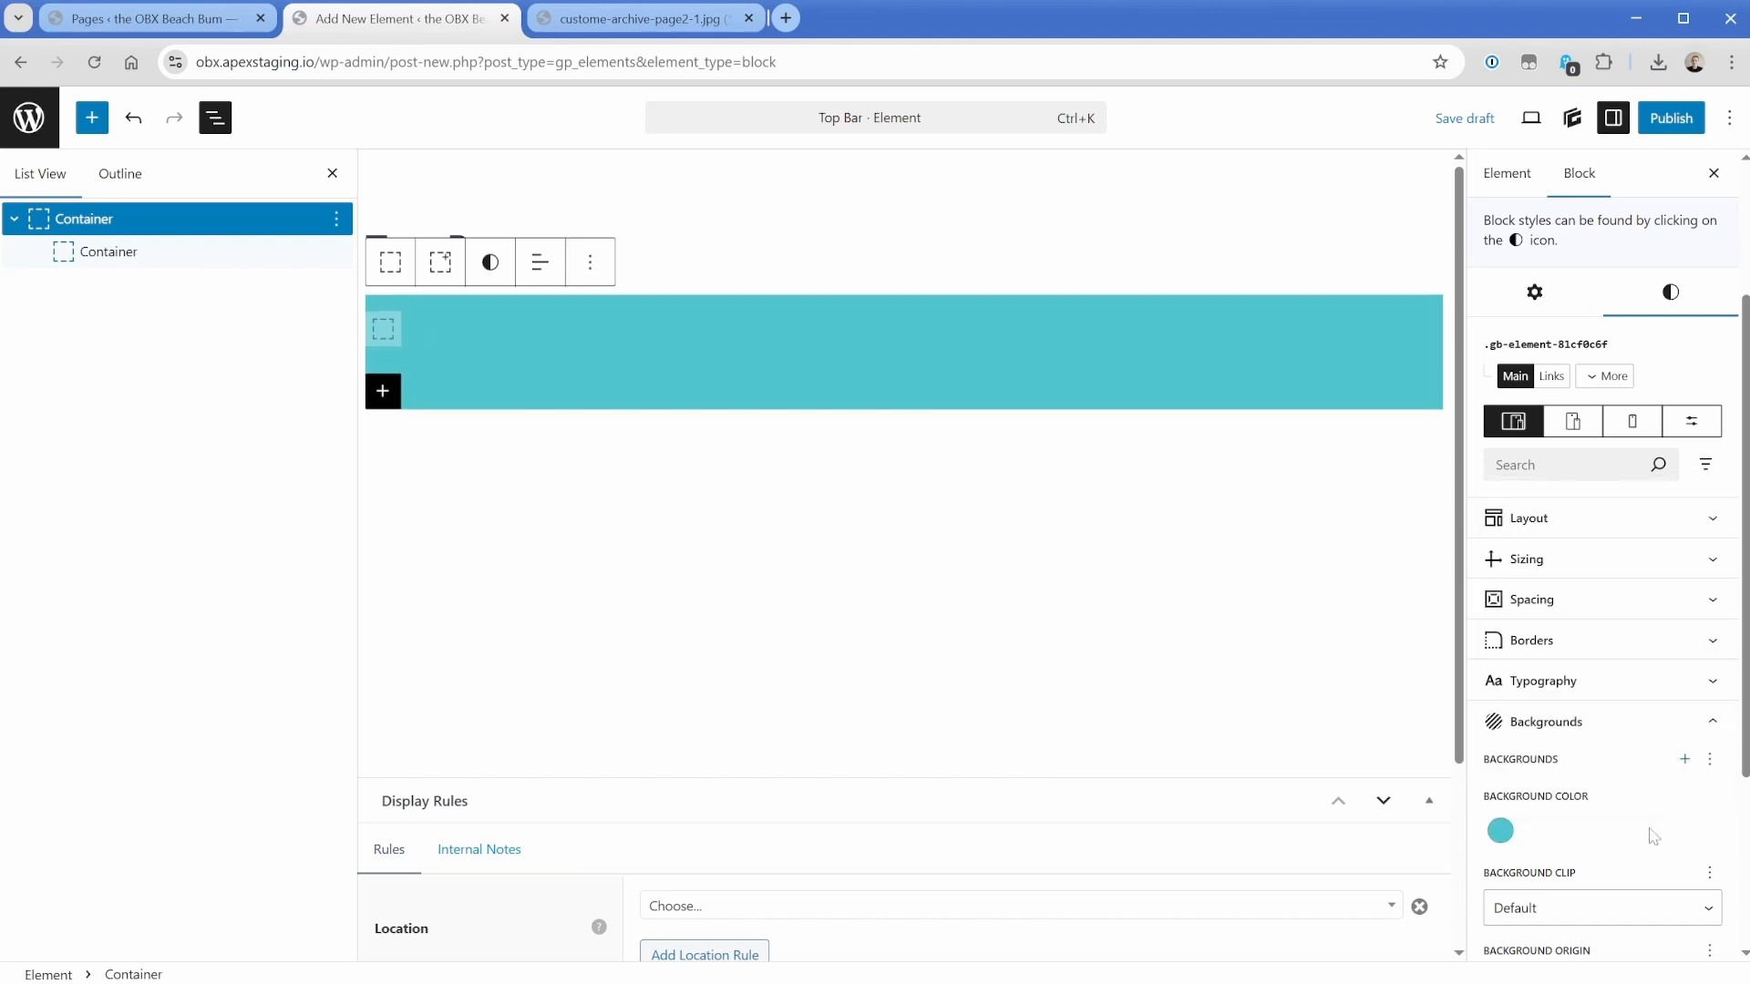
# Set the outer container's typography text color to white, var(--base-3).
pyautogui.click(1559, 685)
pyautogui.click(1500, 753)
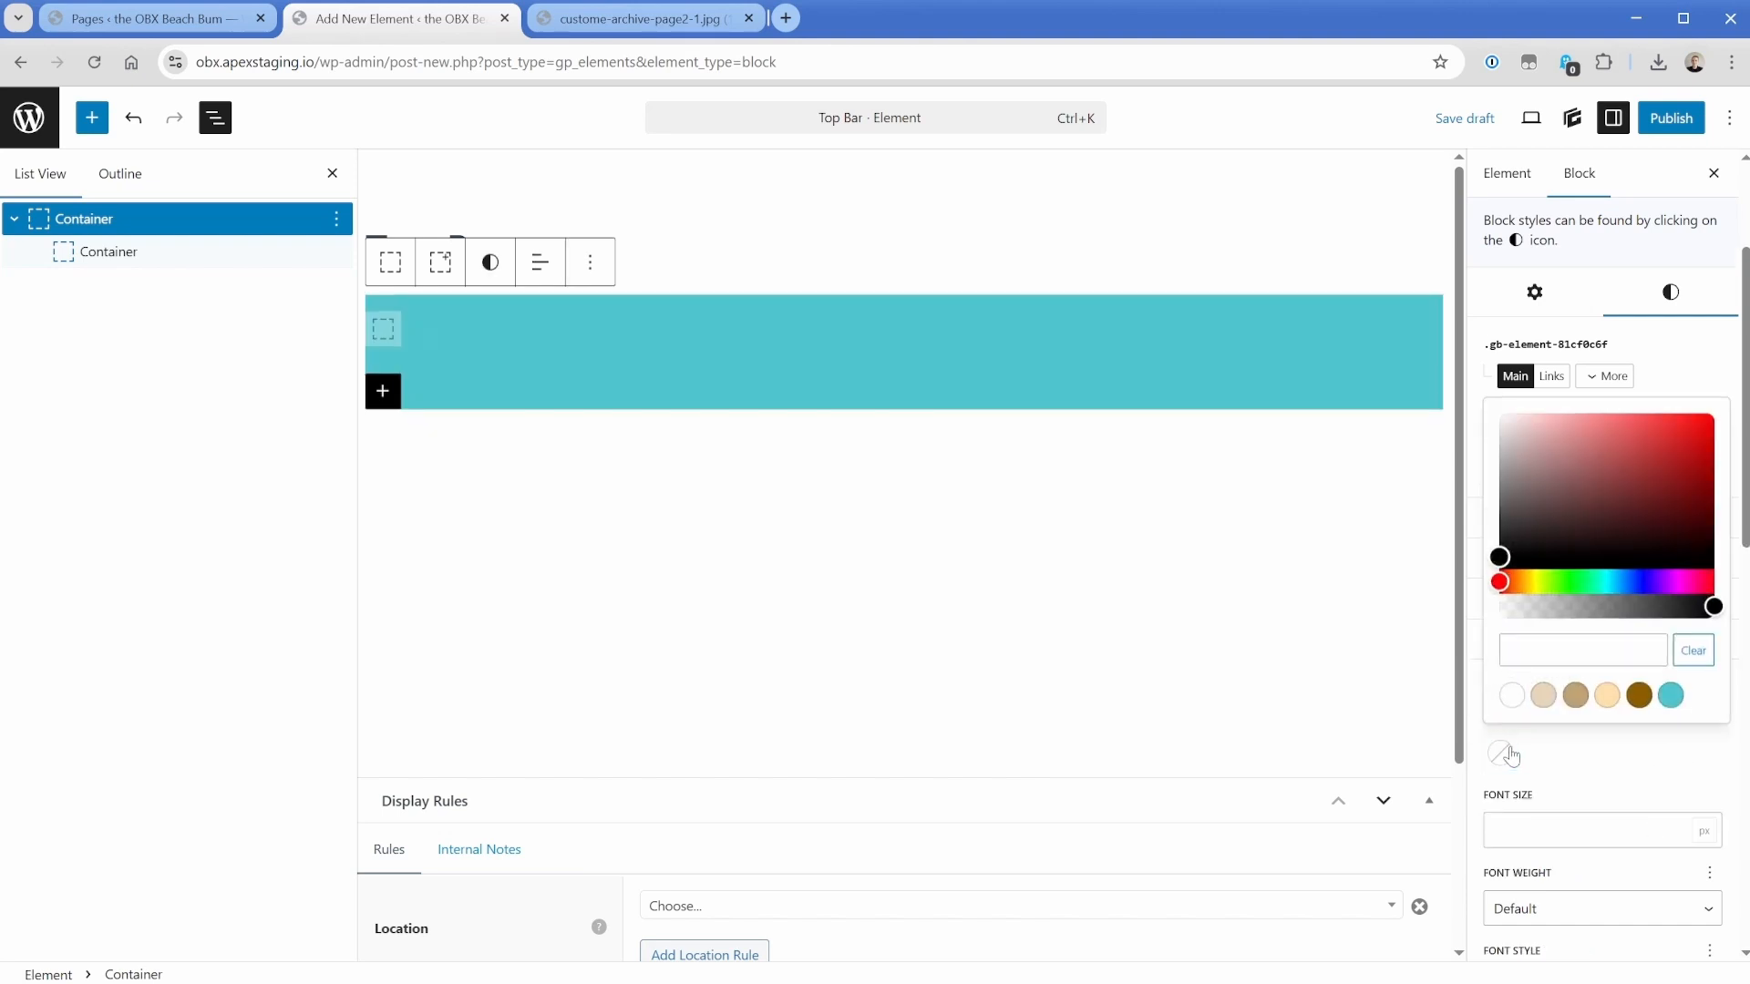
pyautogui.click(1513, 697)
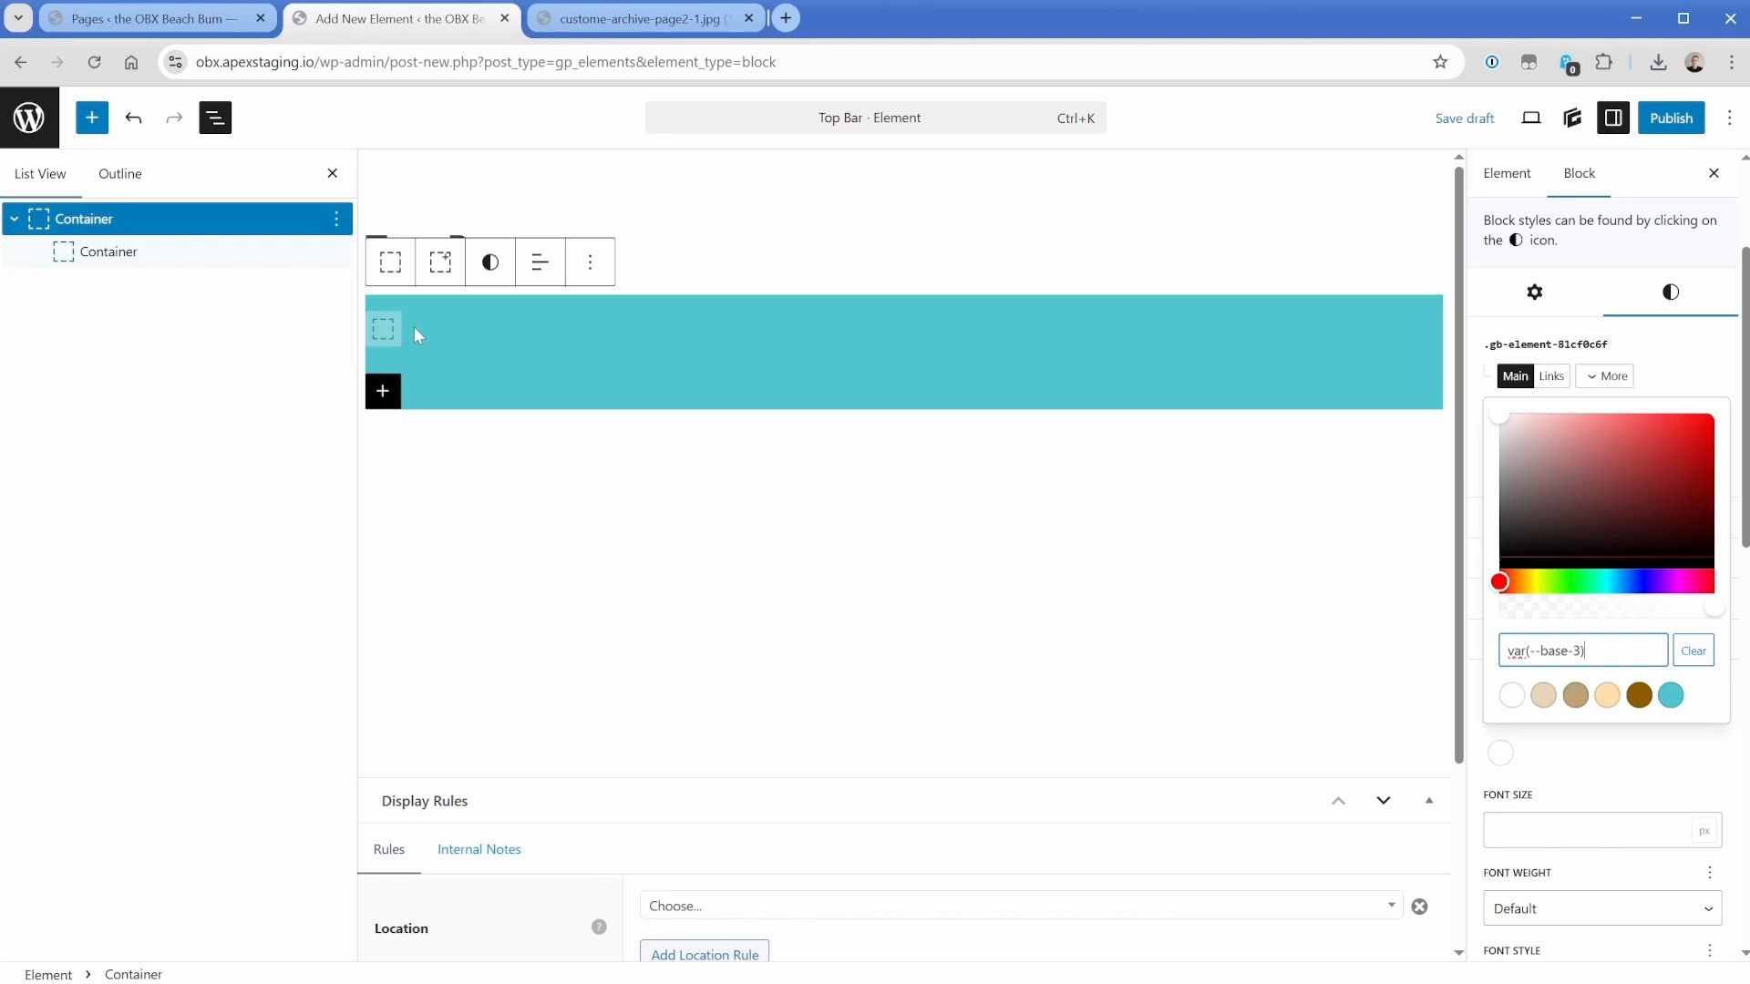
# Add the mockup's promo text "Site Launch Special | 20% Off Coupon | OBXBB20" to the inner container, with OBXBB20 in bold.
pyautogui.click(383, 329)
pyautogui.click(383, 328)
pyautogui.click(650, 470)
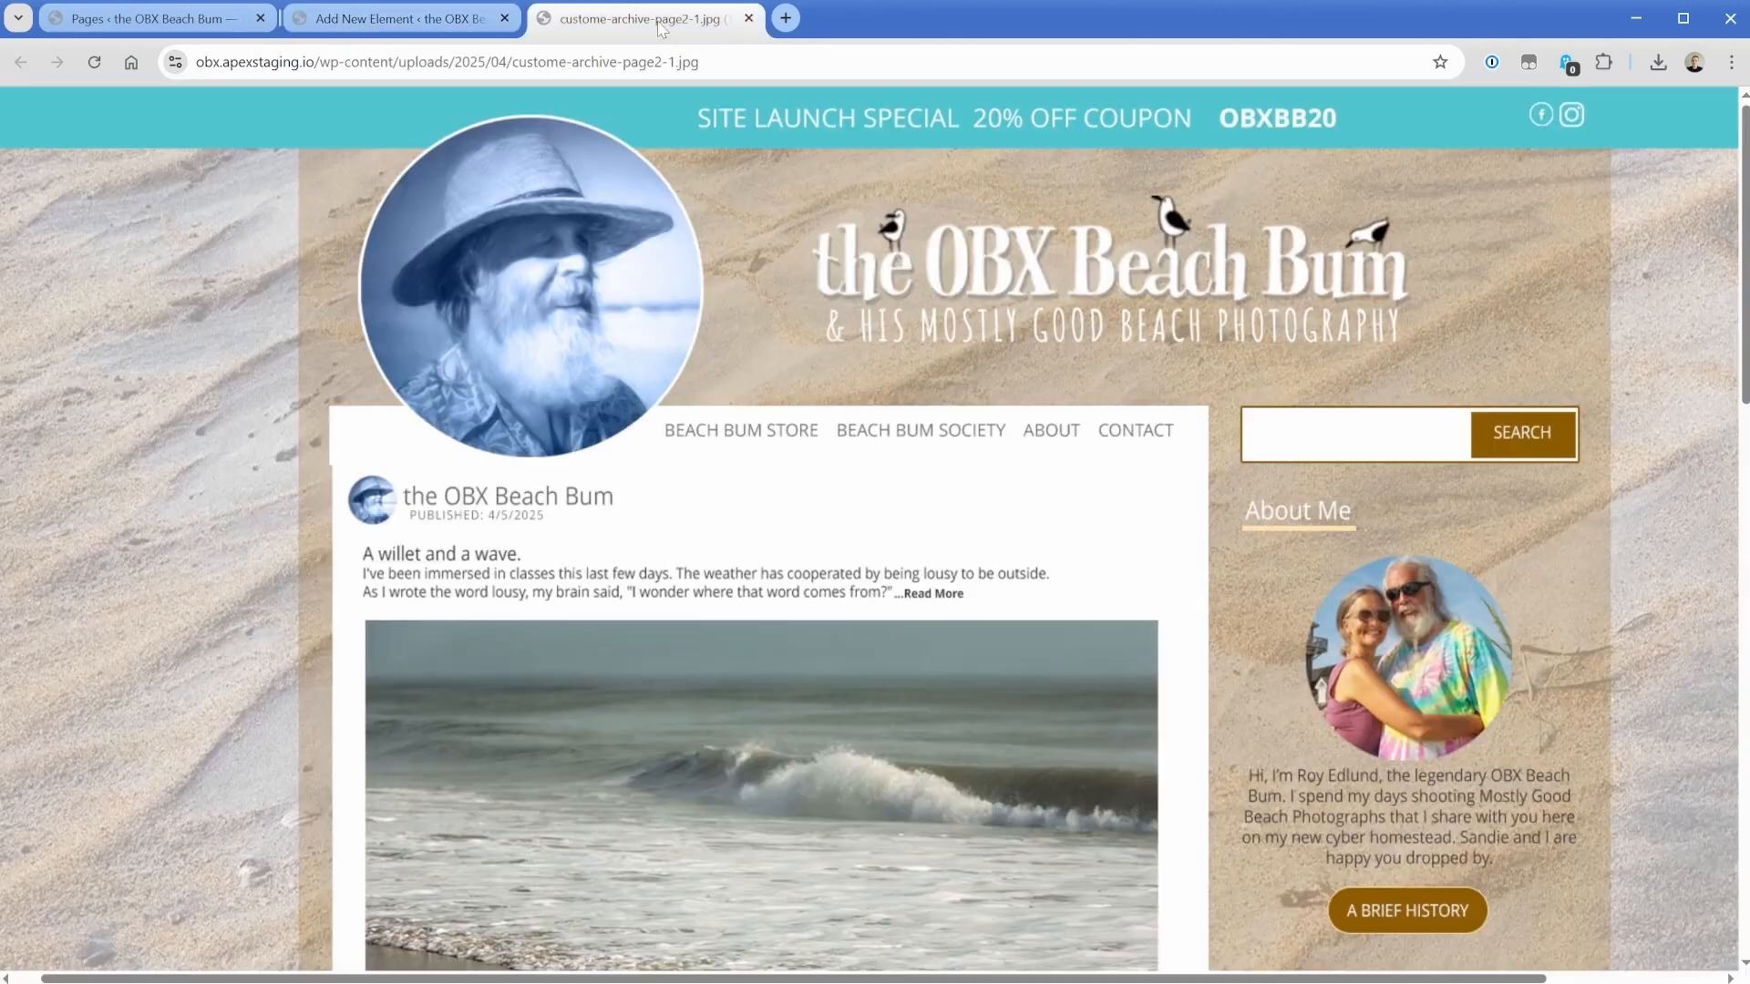
pyautogui.click(661, 20)
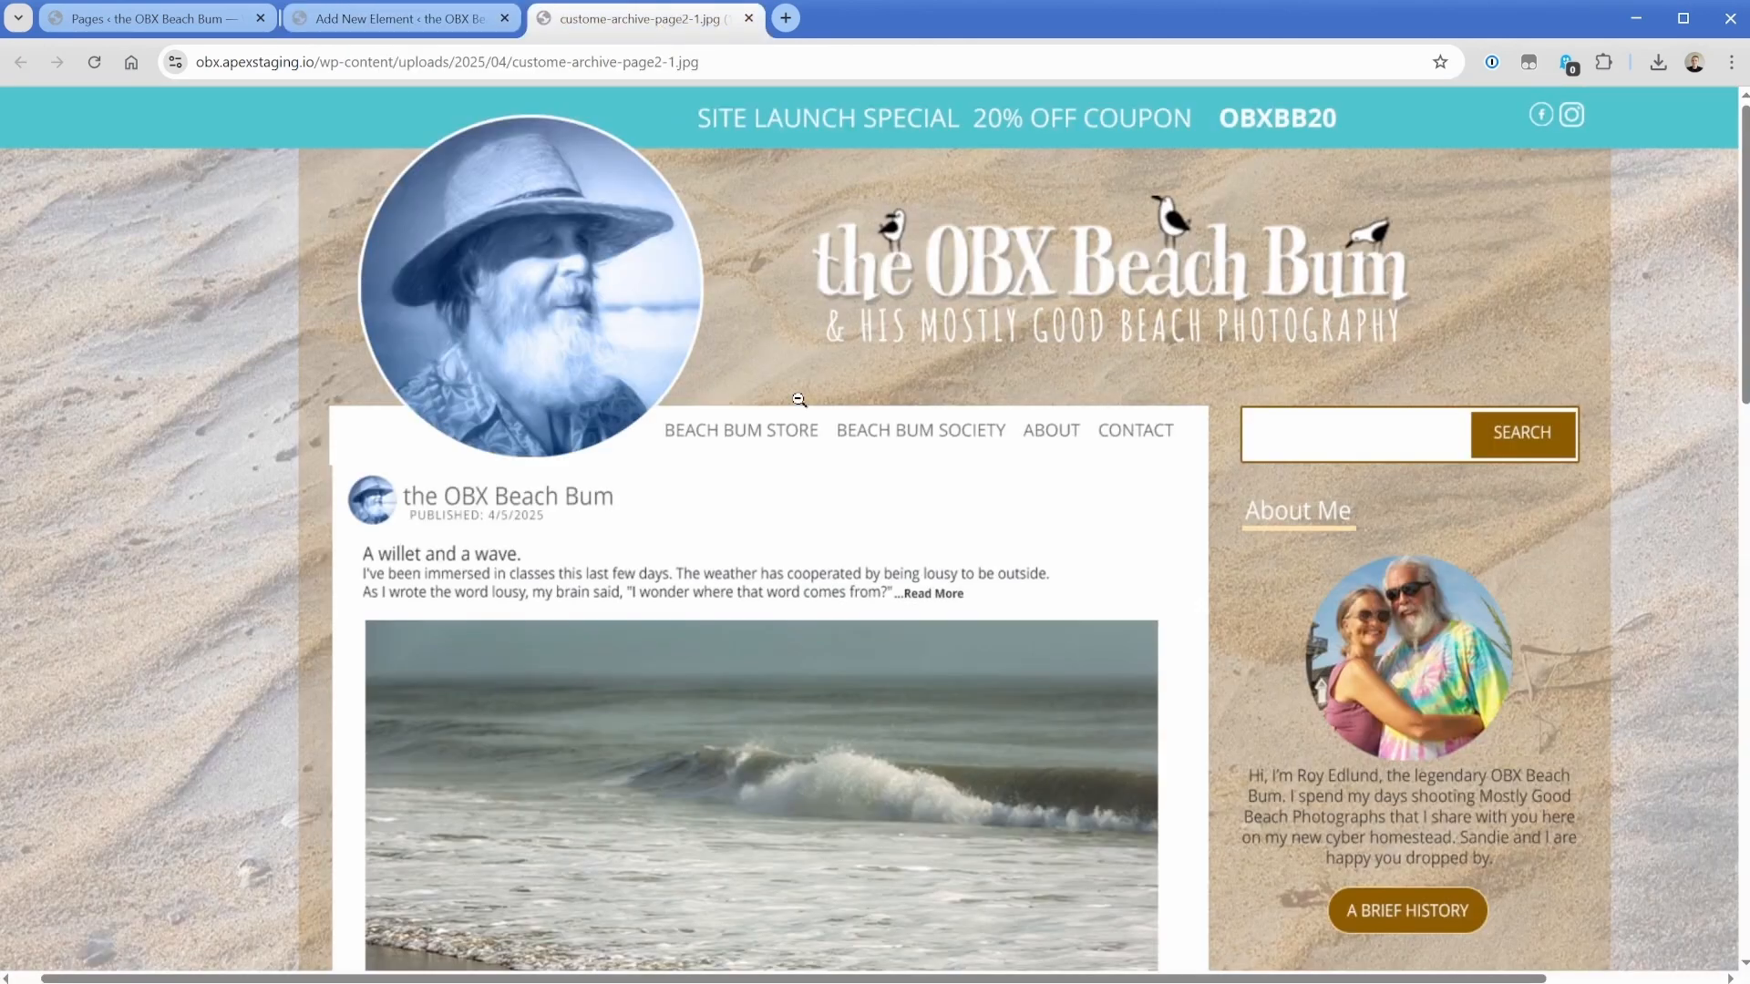
pyautogui.click(460, 19)
pyautogui.write('Site Launch Special | 20% Off Coupon | OBXBB20')
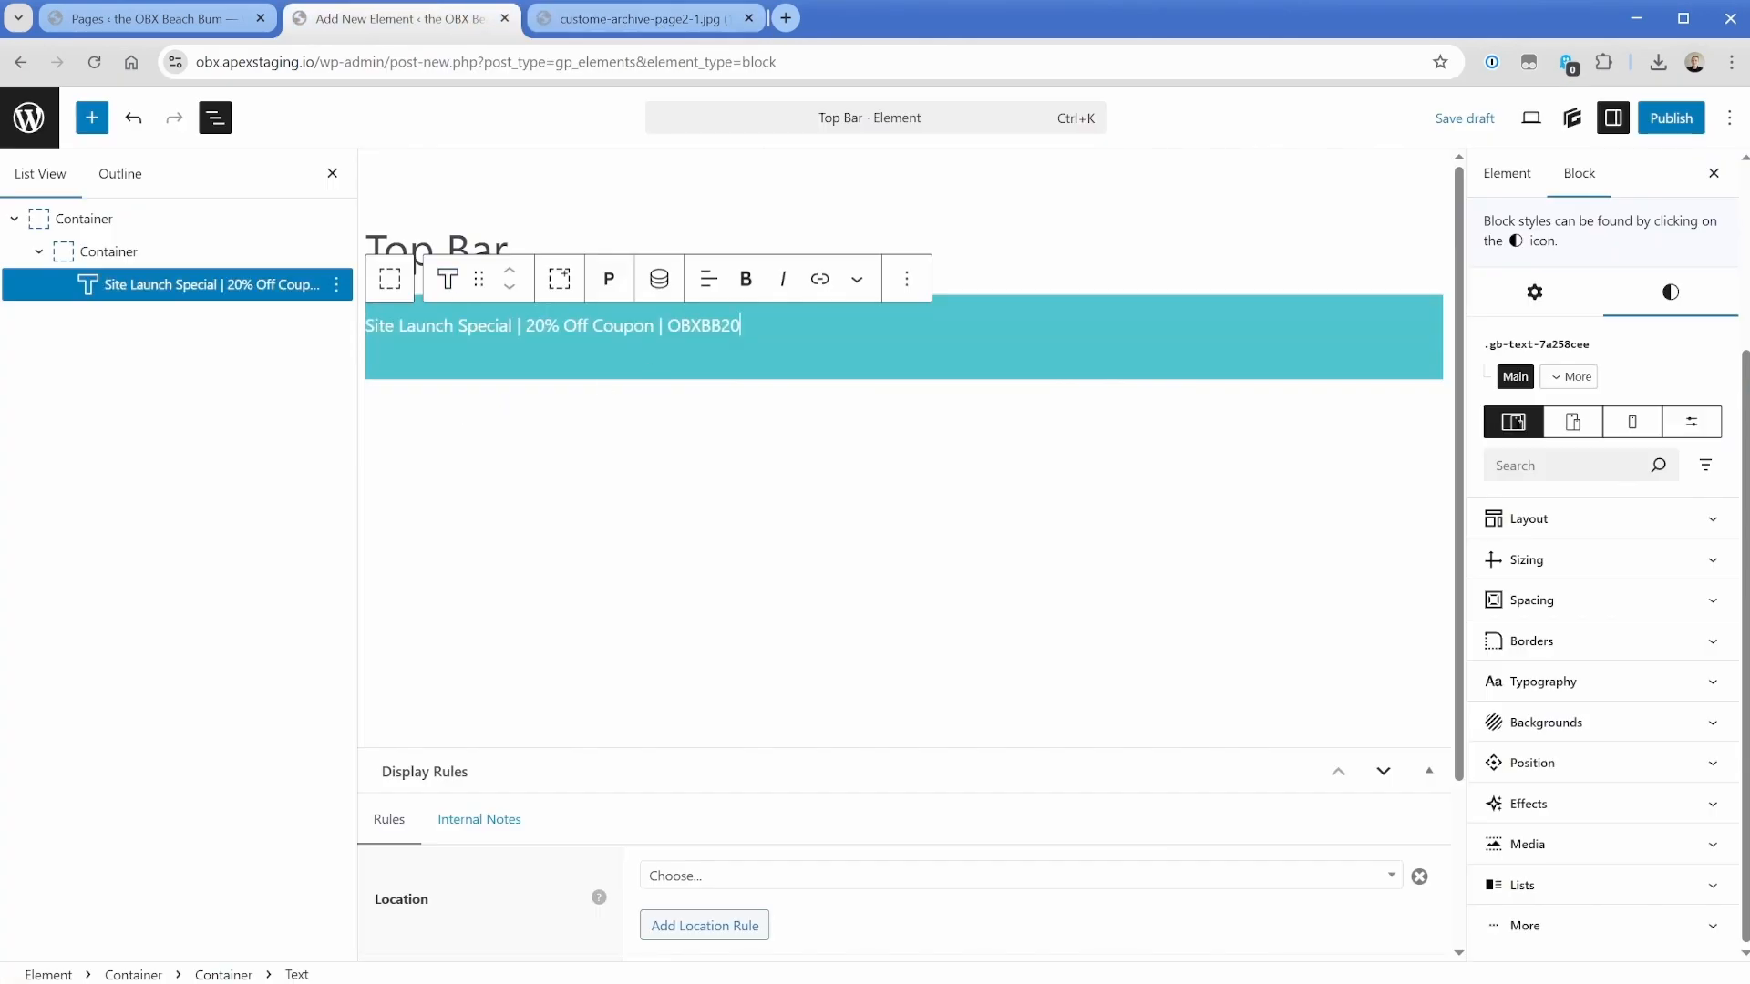
pyautogui.moveTo(668, 326); pyautogui.dragTo(742, 326)
pyautogui.hotkey('ctrl', 'b')
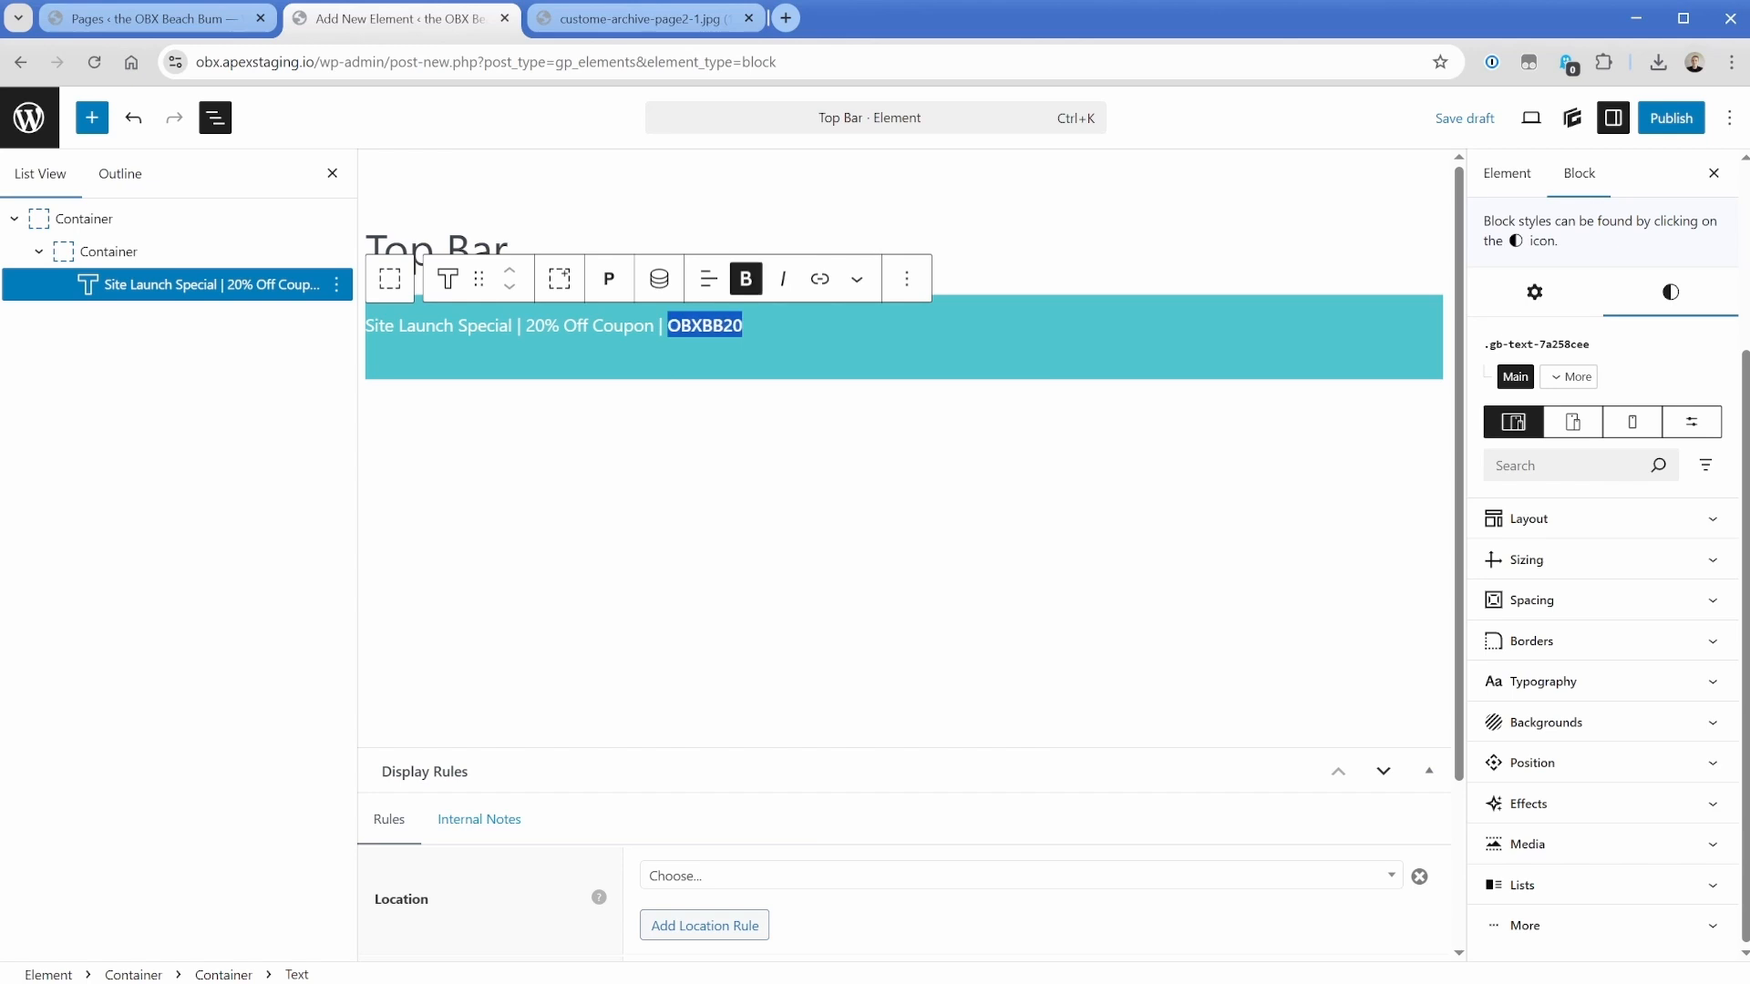
# Wrap the promo text in its own container and add a Social Icons block after that container.
pyautogui.click(561, 278)
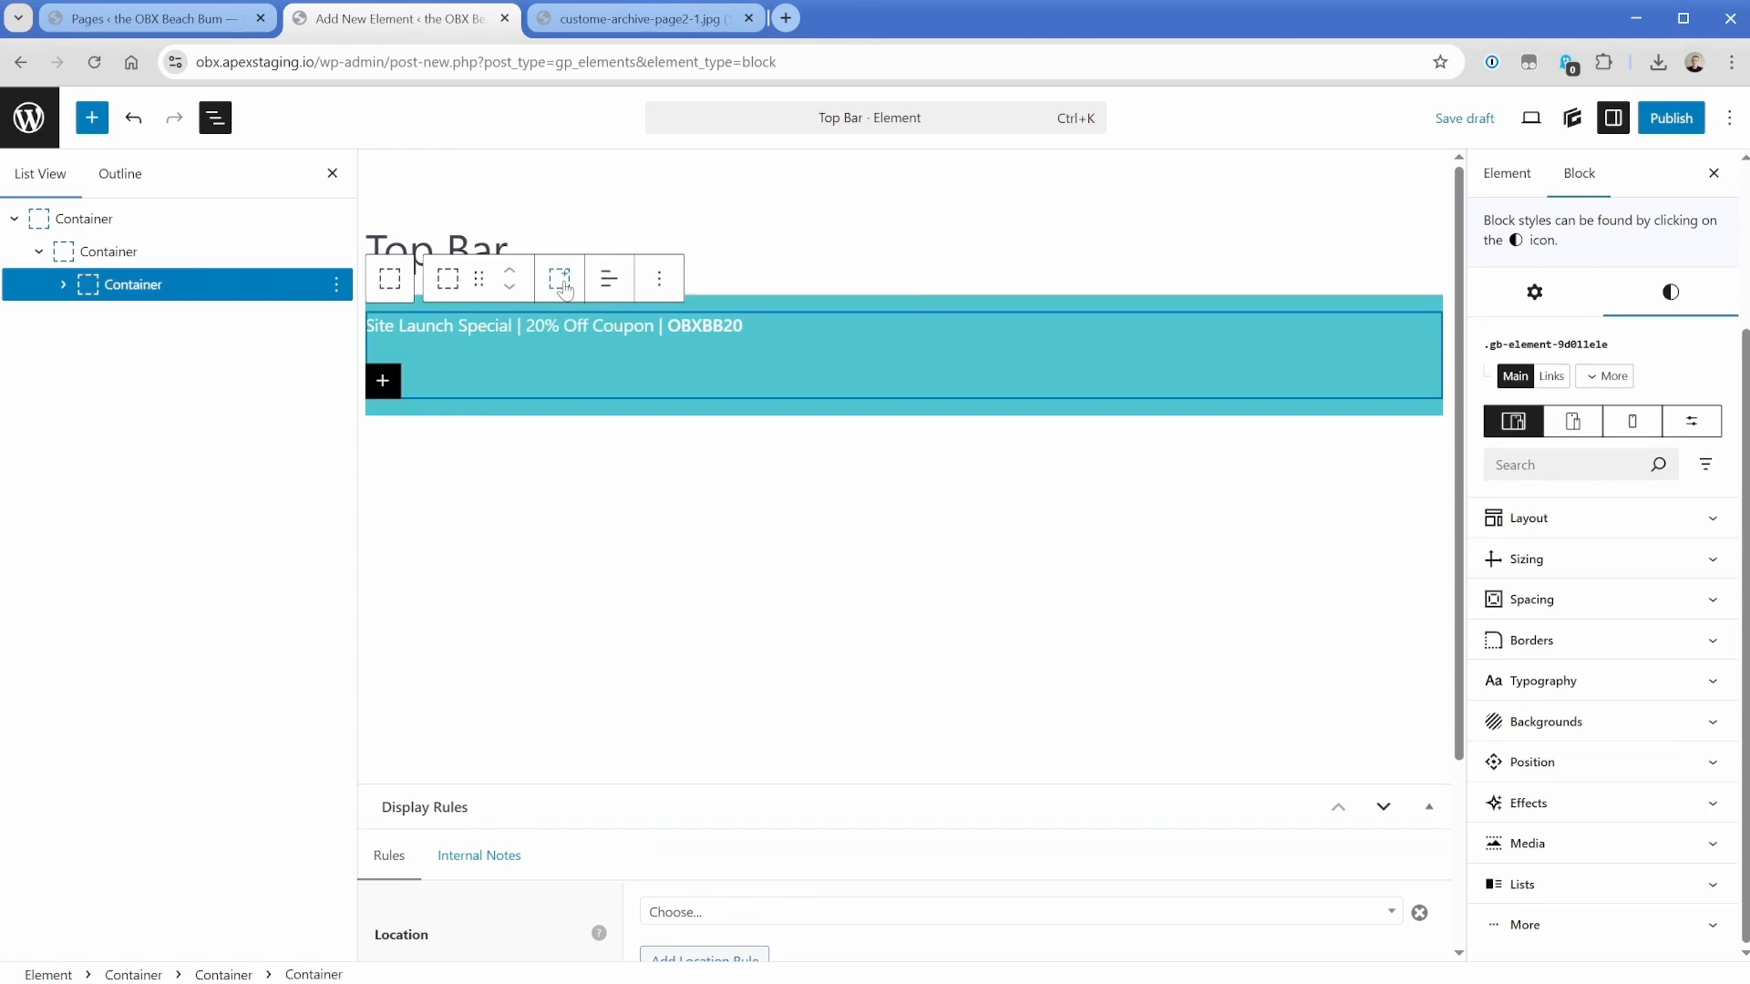
pyautogui.click(337, 284)
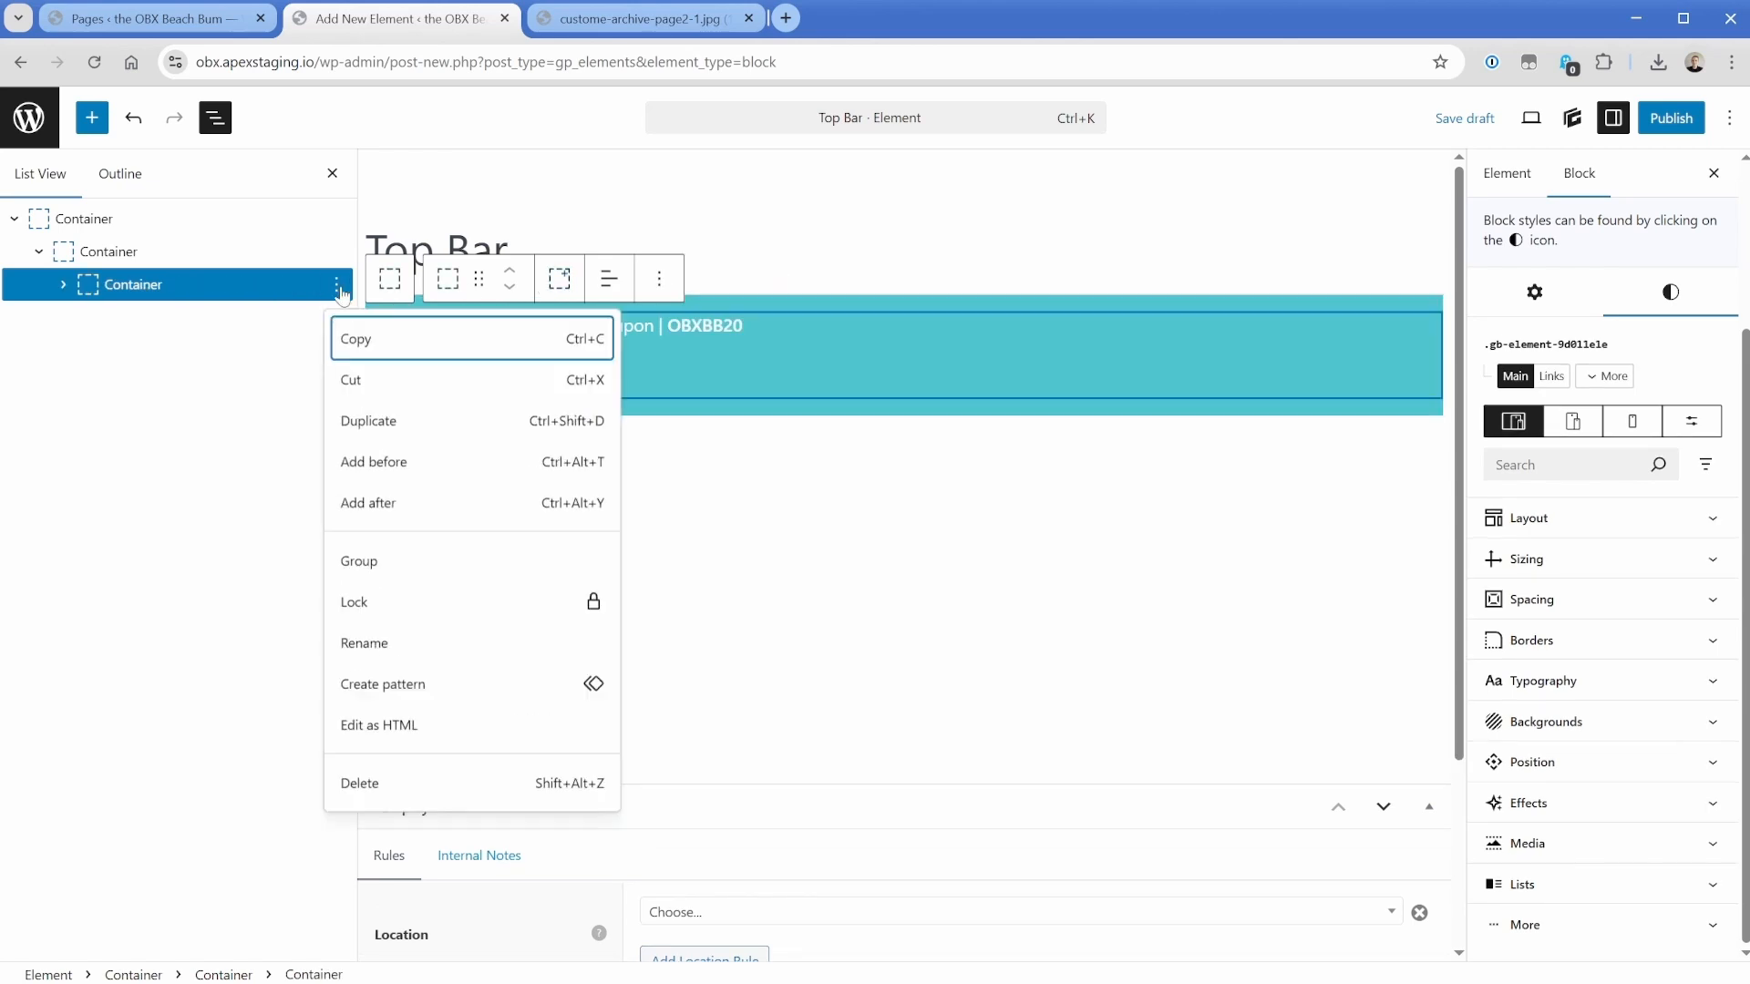
pyautogui.click(398, 516)
pyautogui.write('/soci')
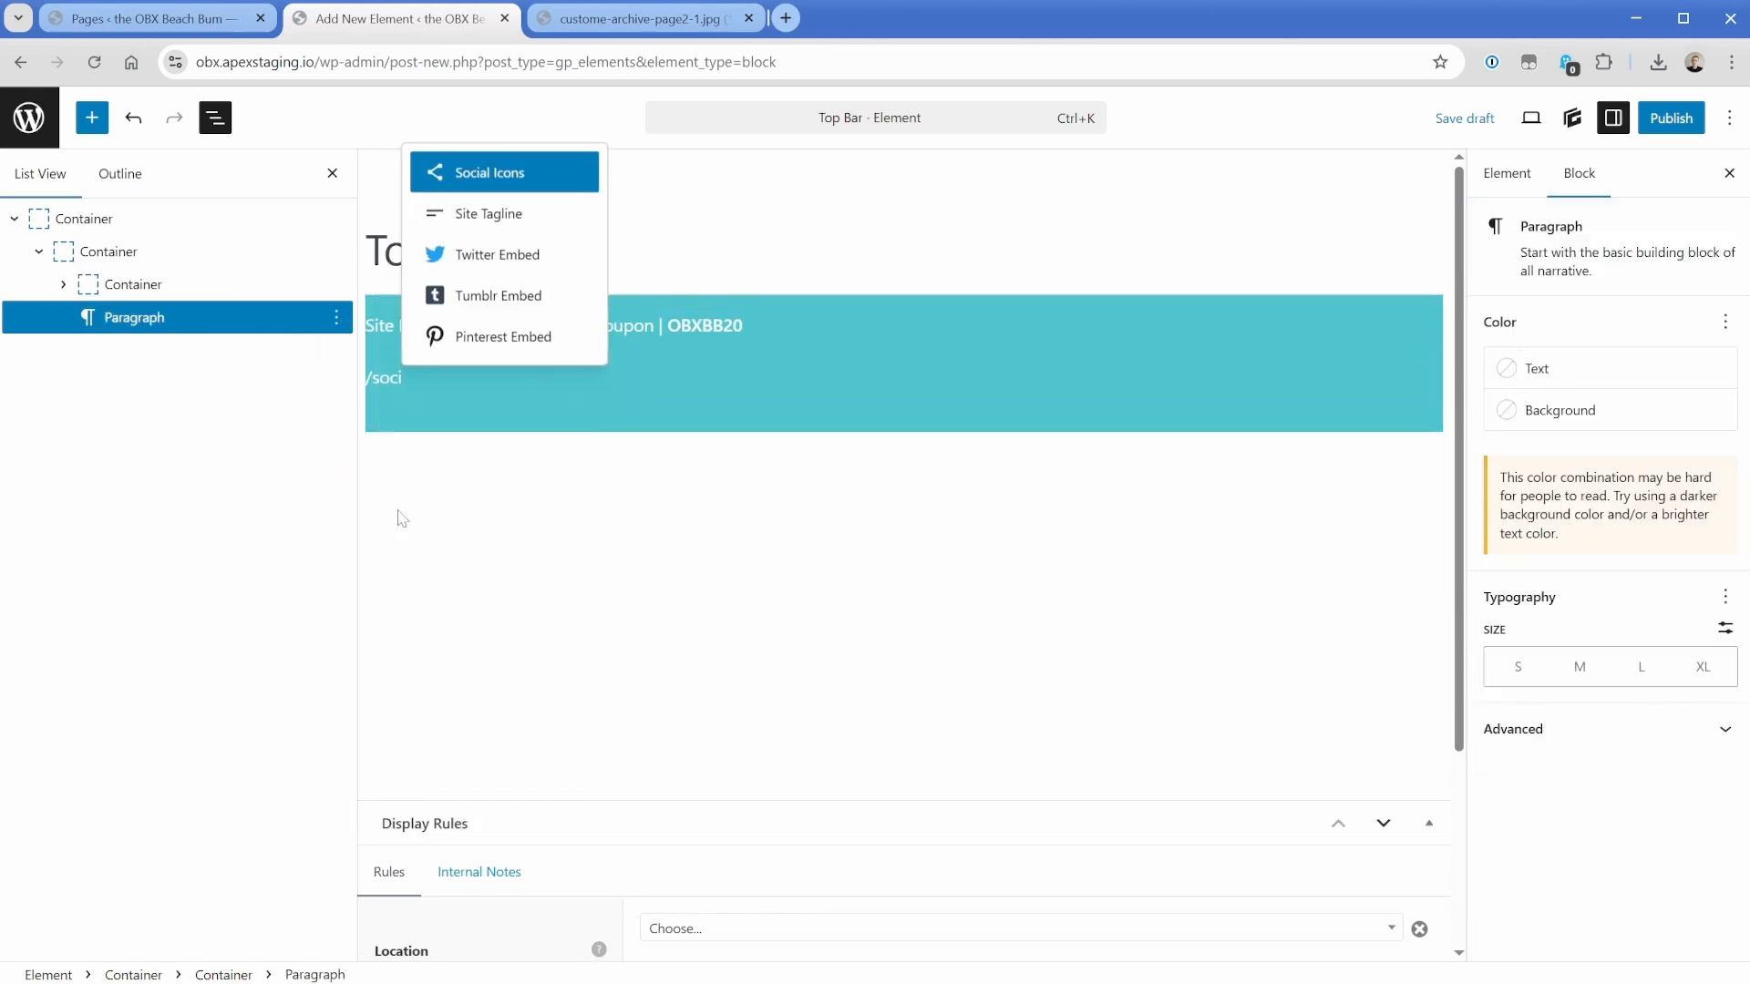
pyautogui.click(497, 185)
# Add two Amazon icons, a WordPress icon and a Bandcamp icon to the Social Icons block.
pyautogui.click(396, 388)
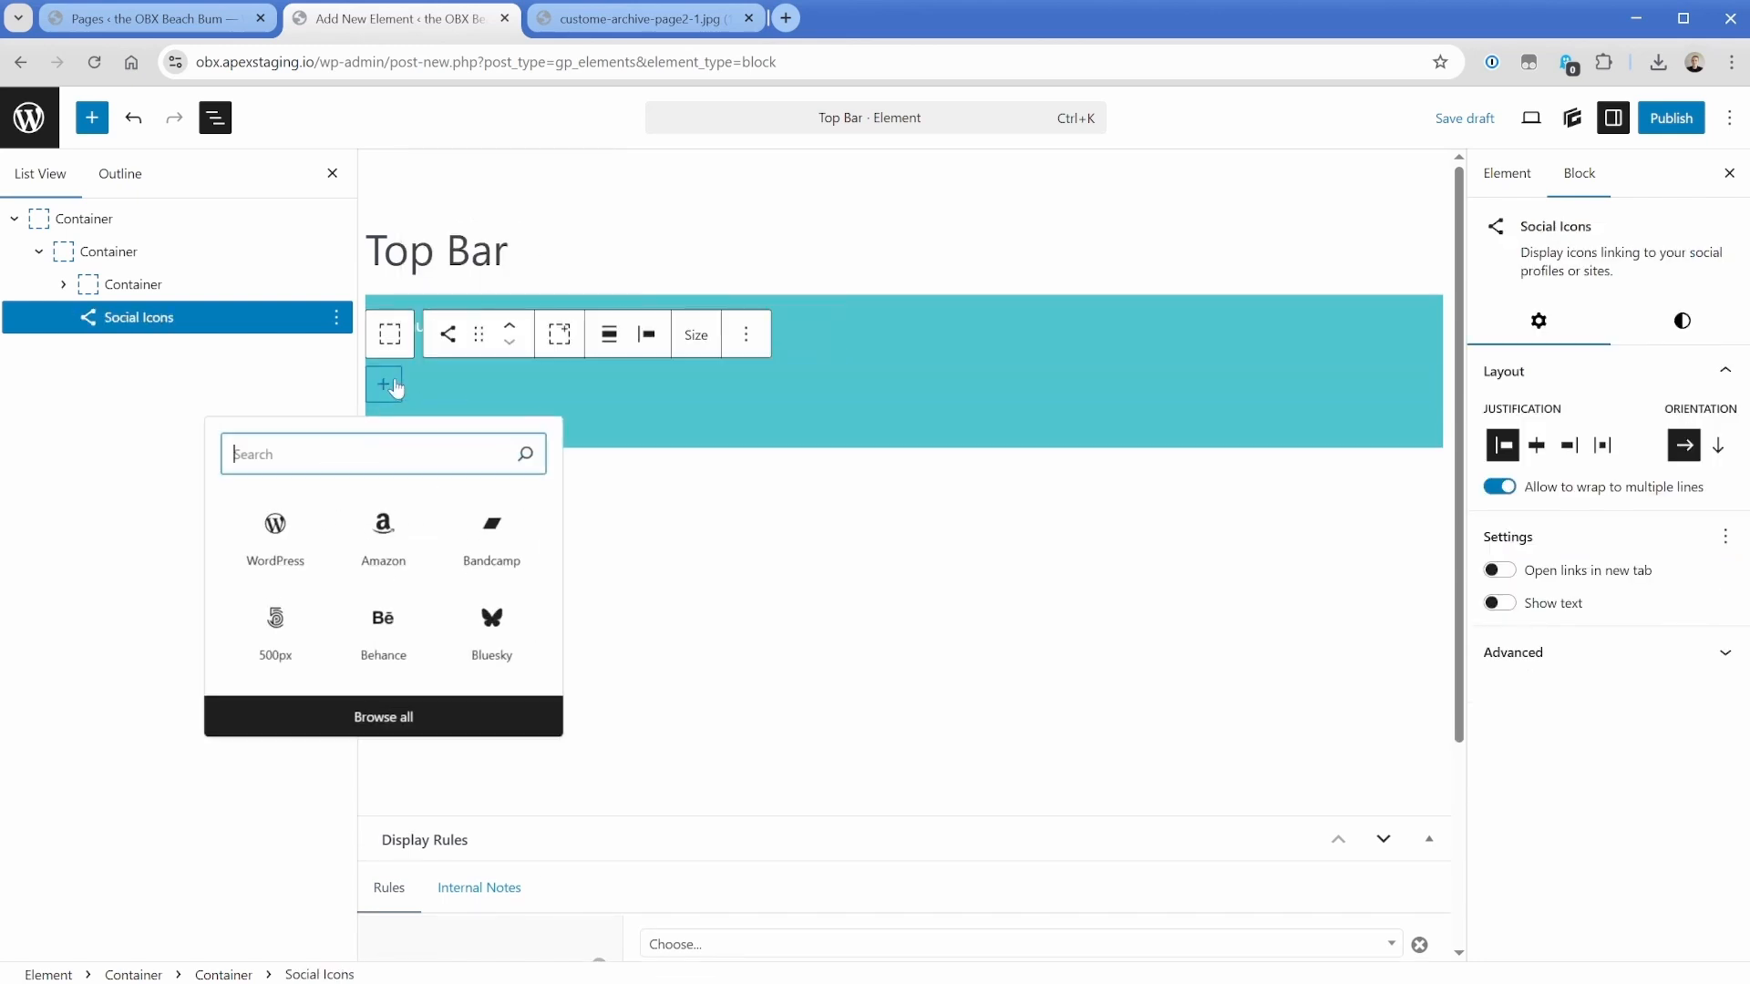
pyautogui.click(388, 541)
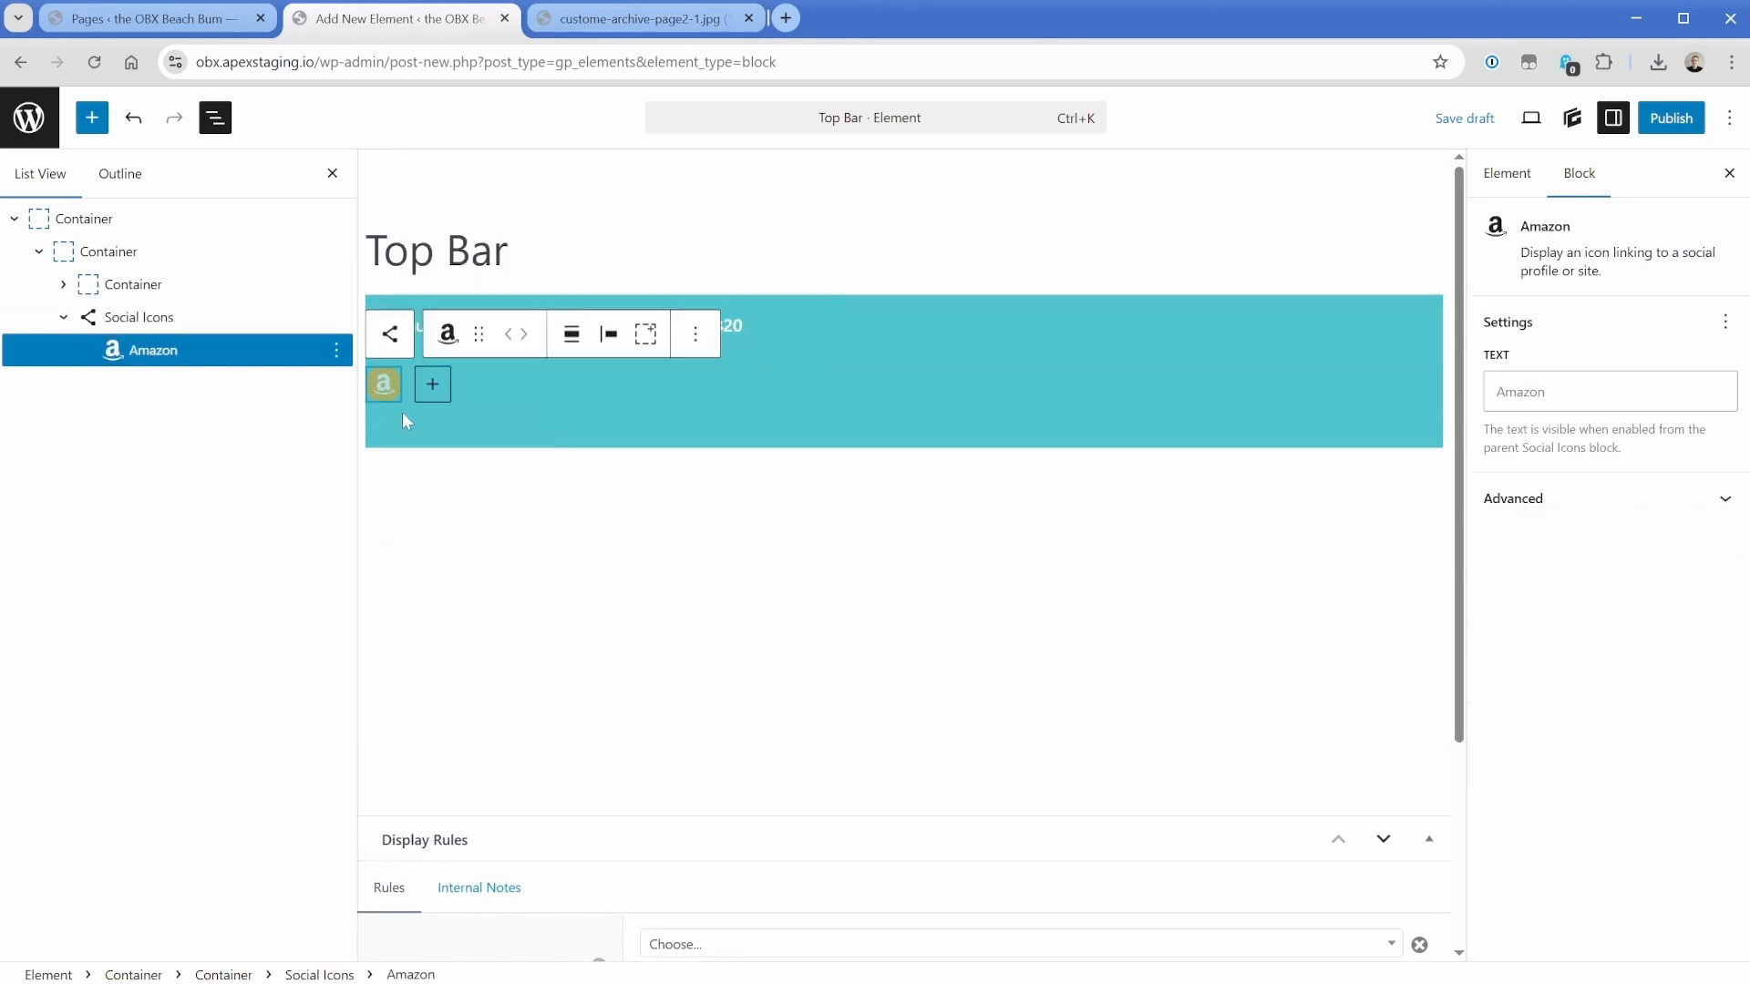
pyautogui.click(430, 384)
pyautogui.click(293, 529)
pyautogui.click(480, 385)
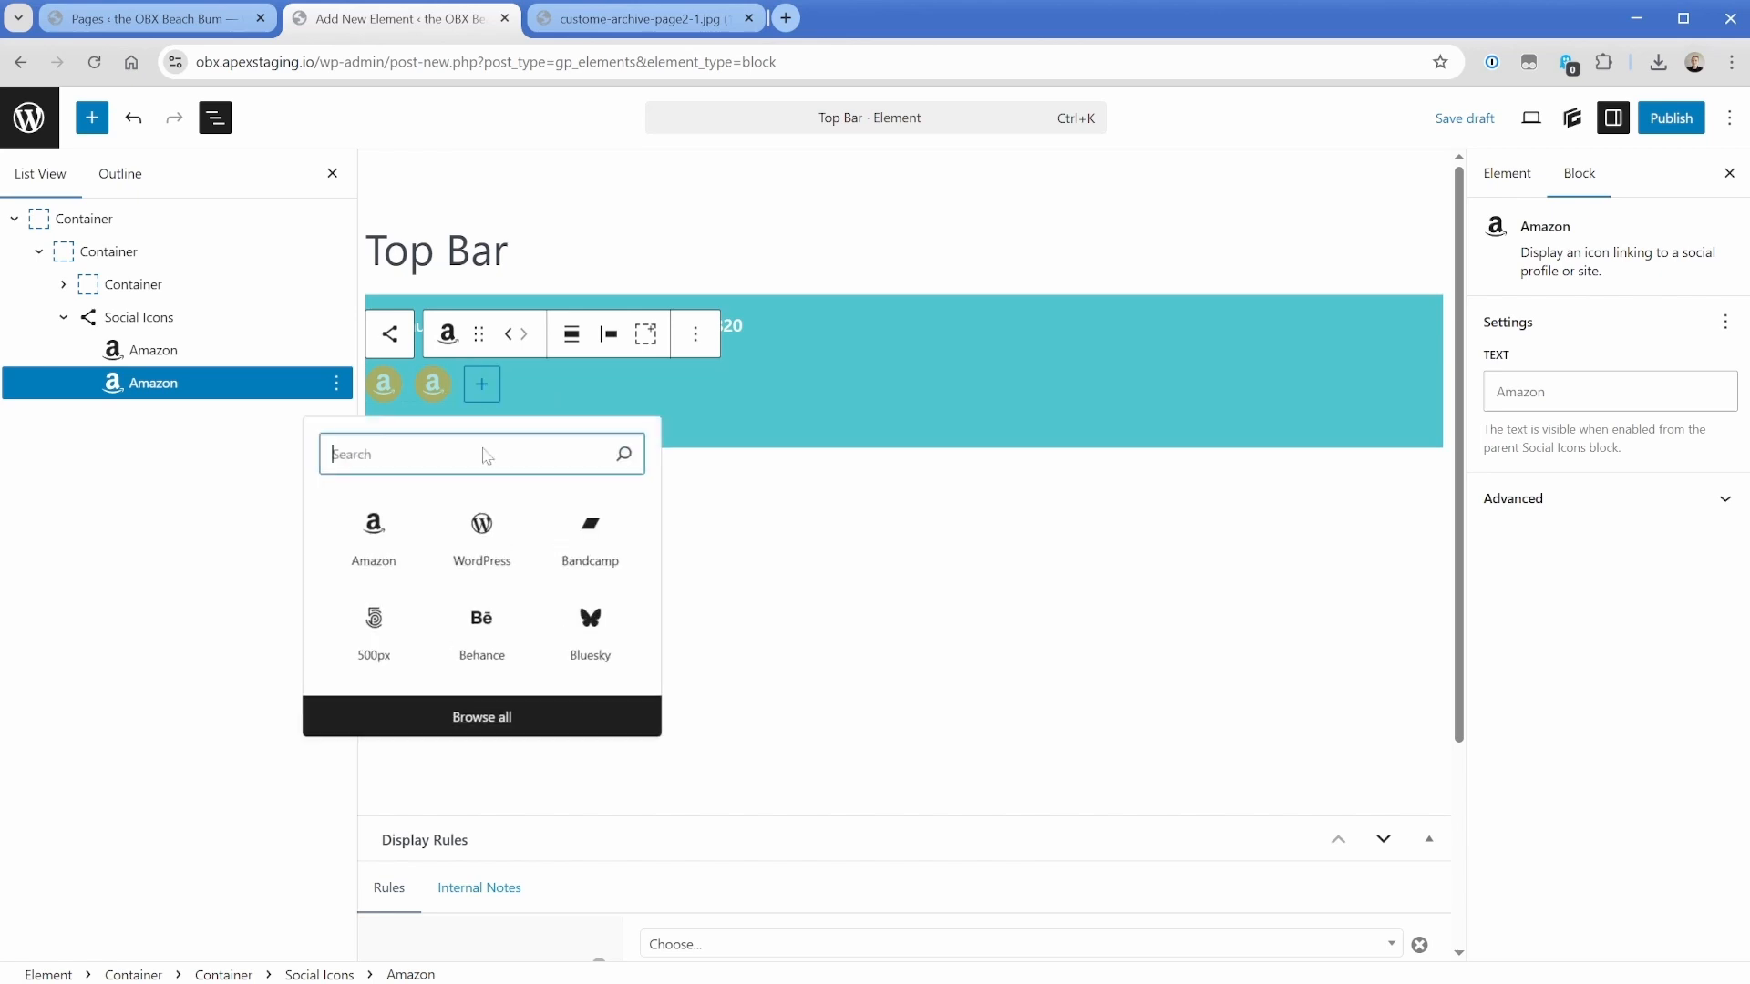
pyautogui.click(483, 527)
pyautogui.click(531, 384)
pyautogui.click(625, 538)
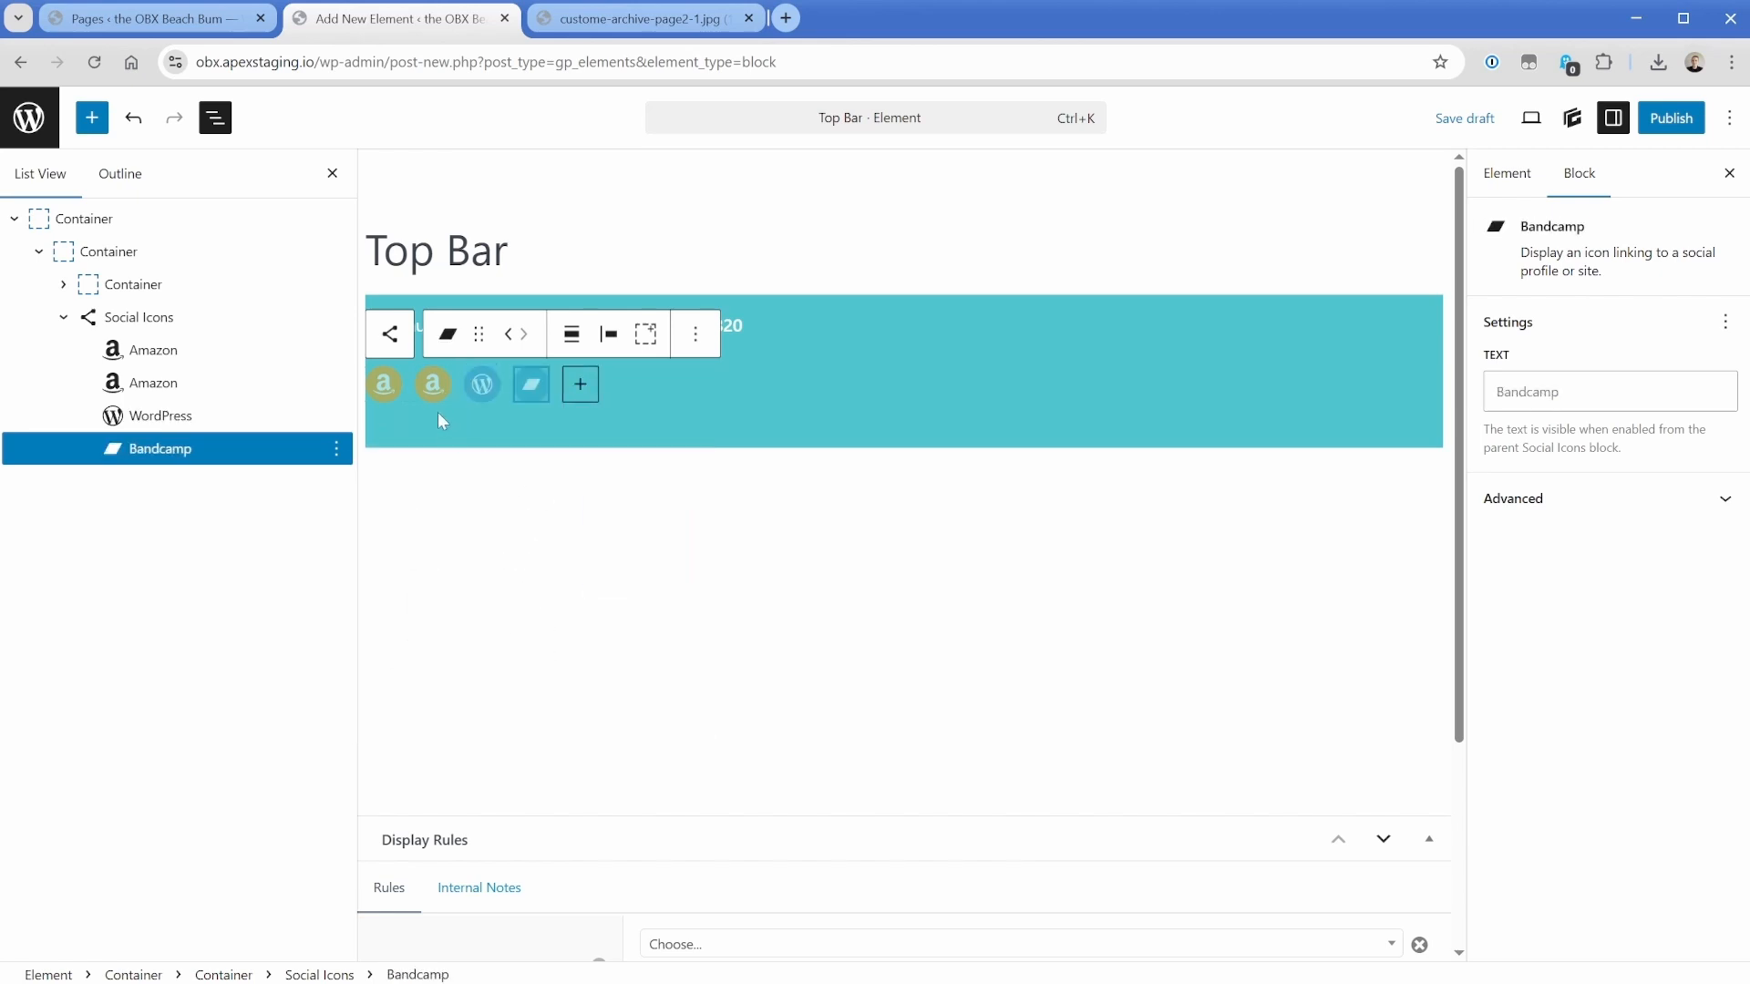
# Delete the second Amazon icon from the Social Icons block.
pyautogui.click(228, 383)
pyautogui.click(337, 383)
pyautogui.click(379, 679)
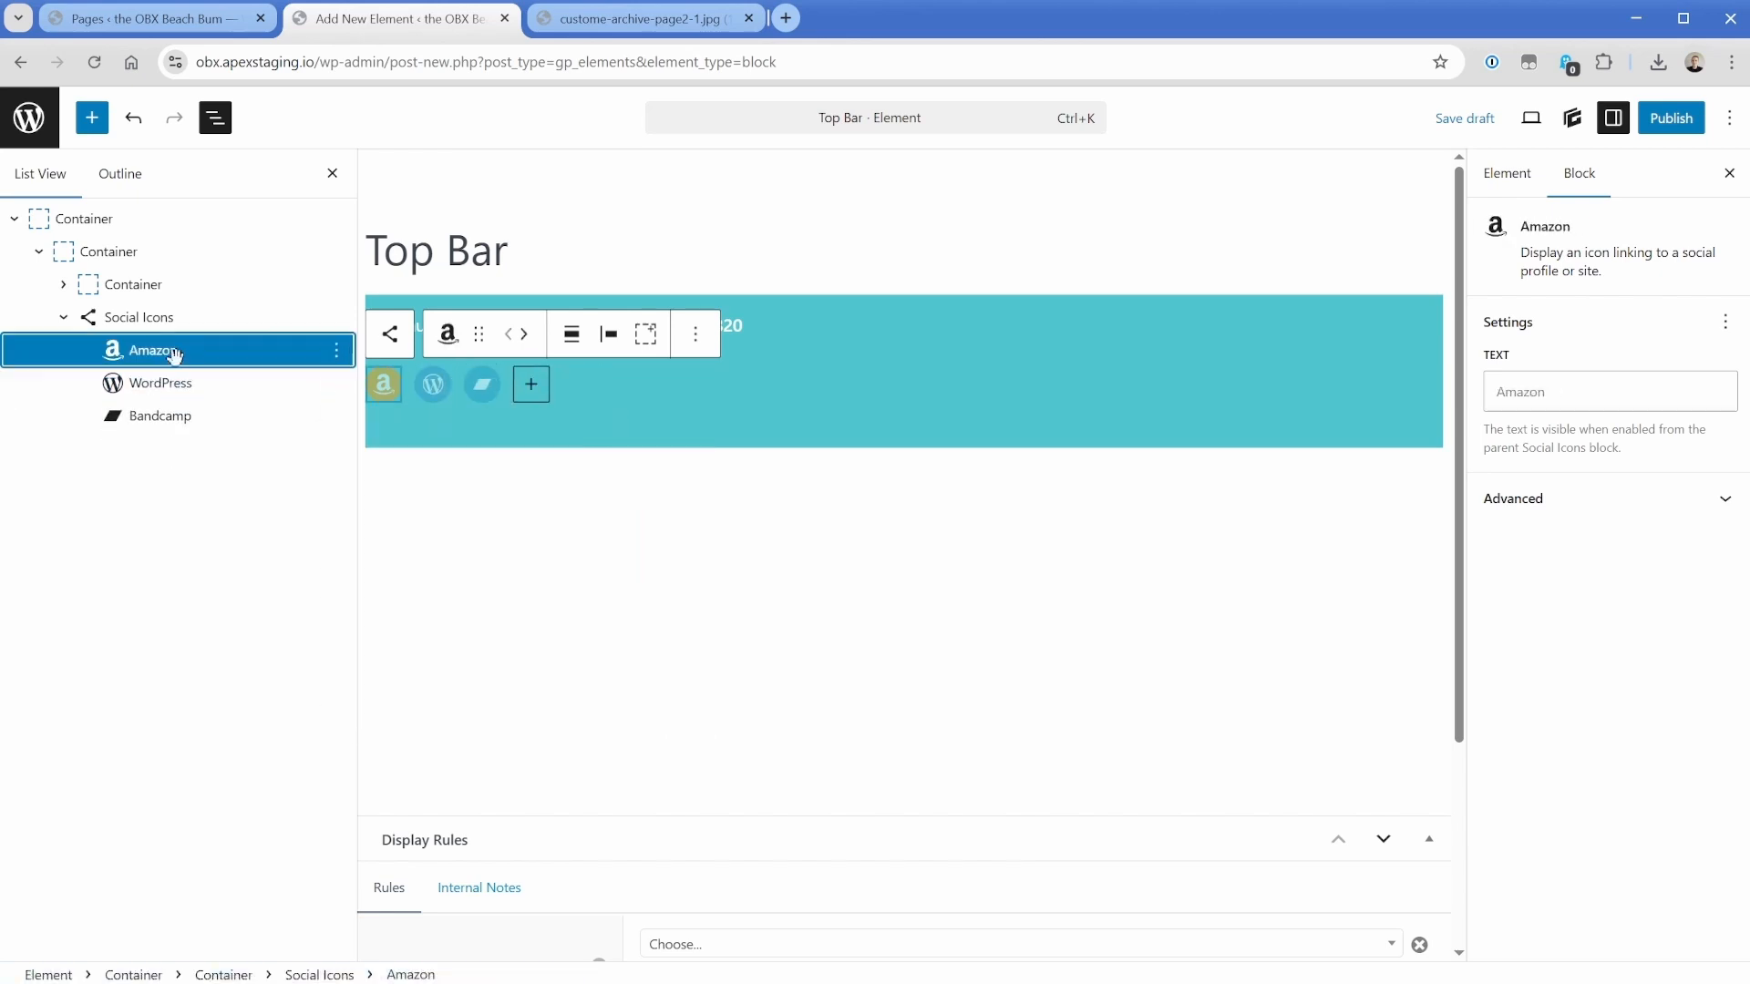
pyautogui.click(223, 317)
pyautogui.click(214, 351)
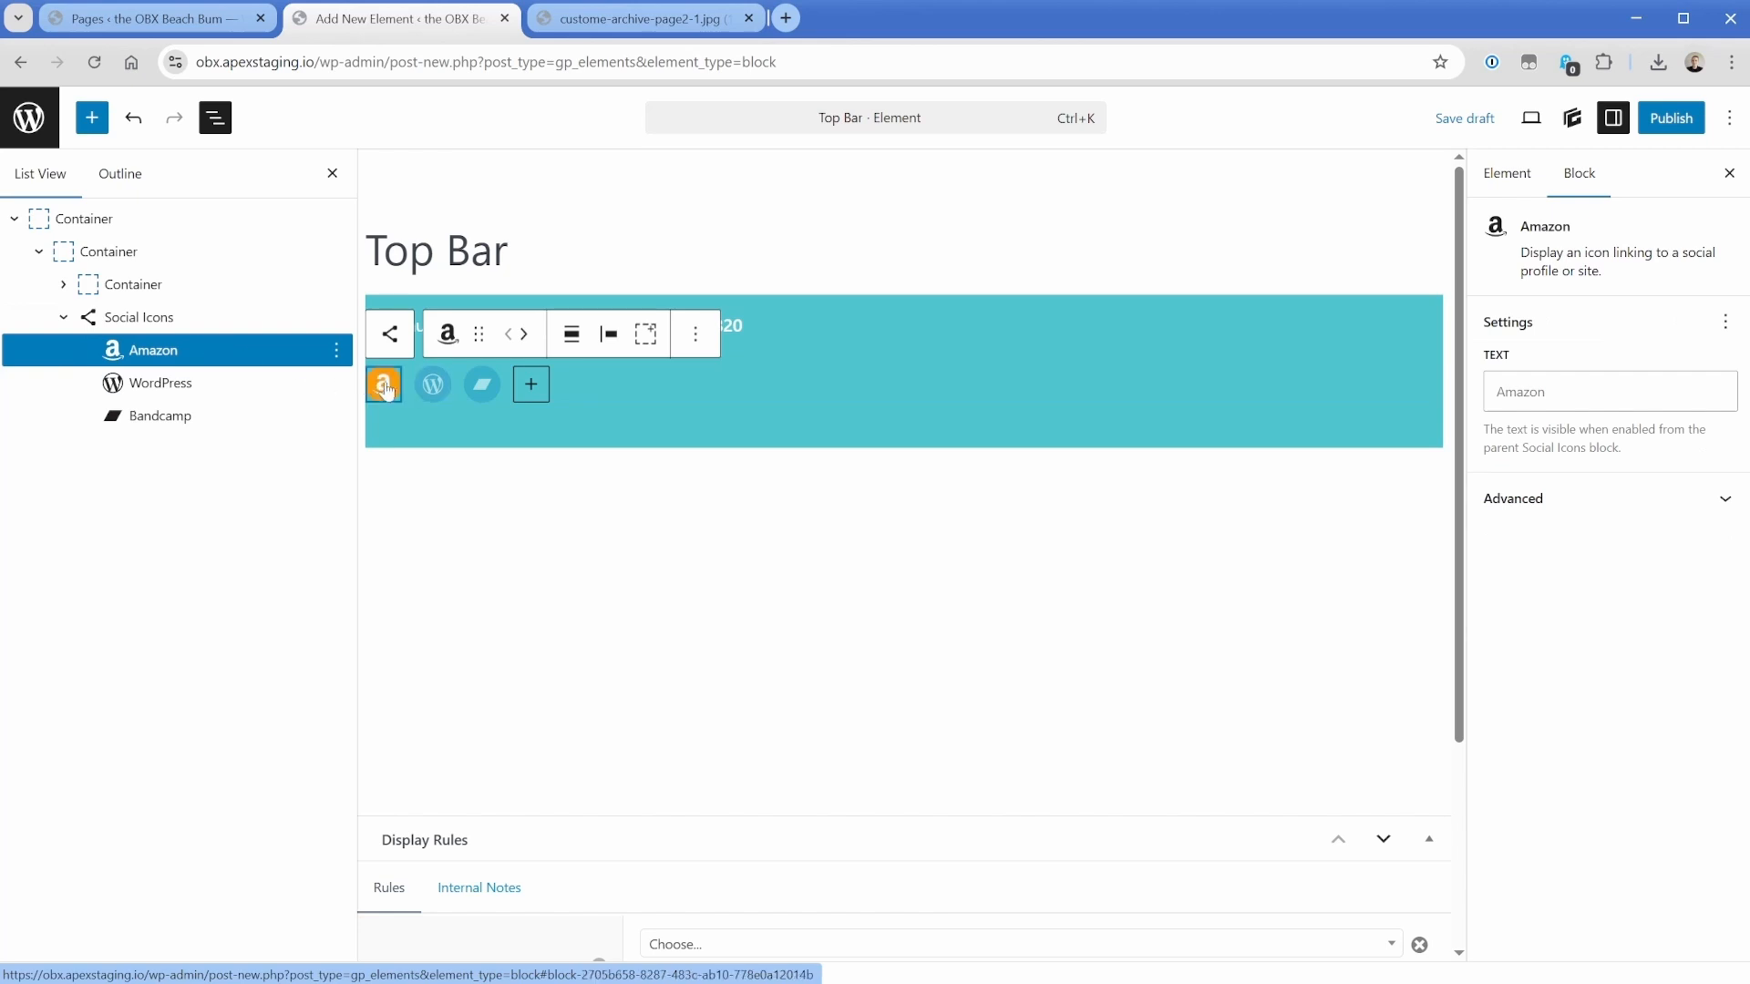
pyautogui.click(384, 385)
pyautogui.write('https://google.com')
pyautogui.press('Return')
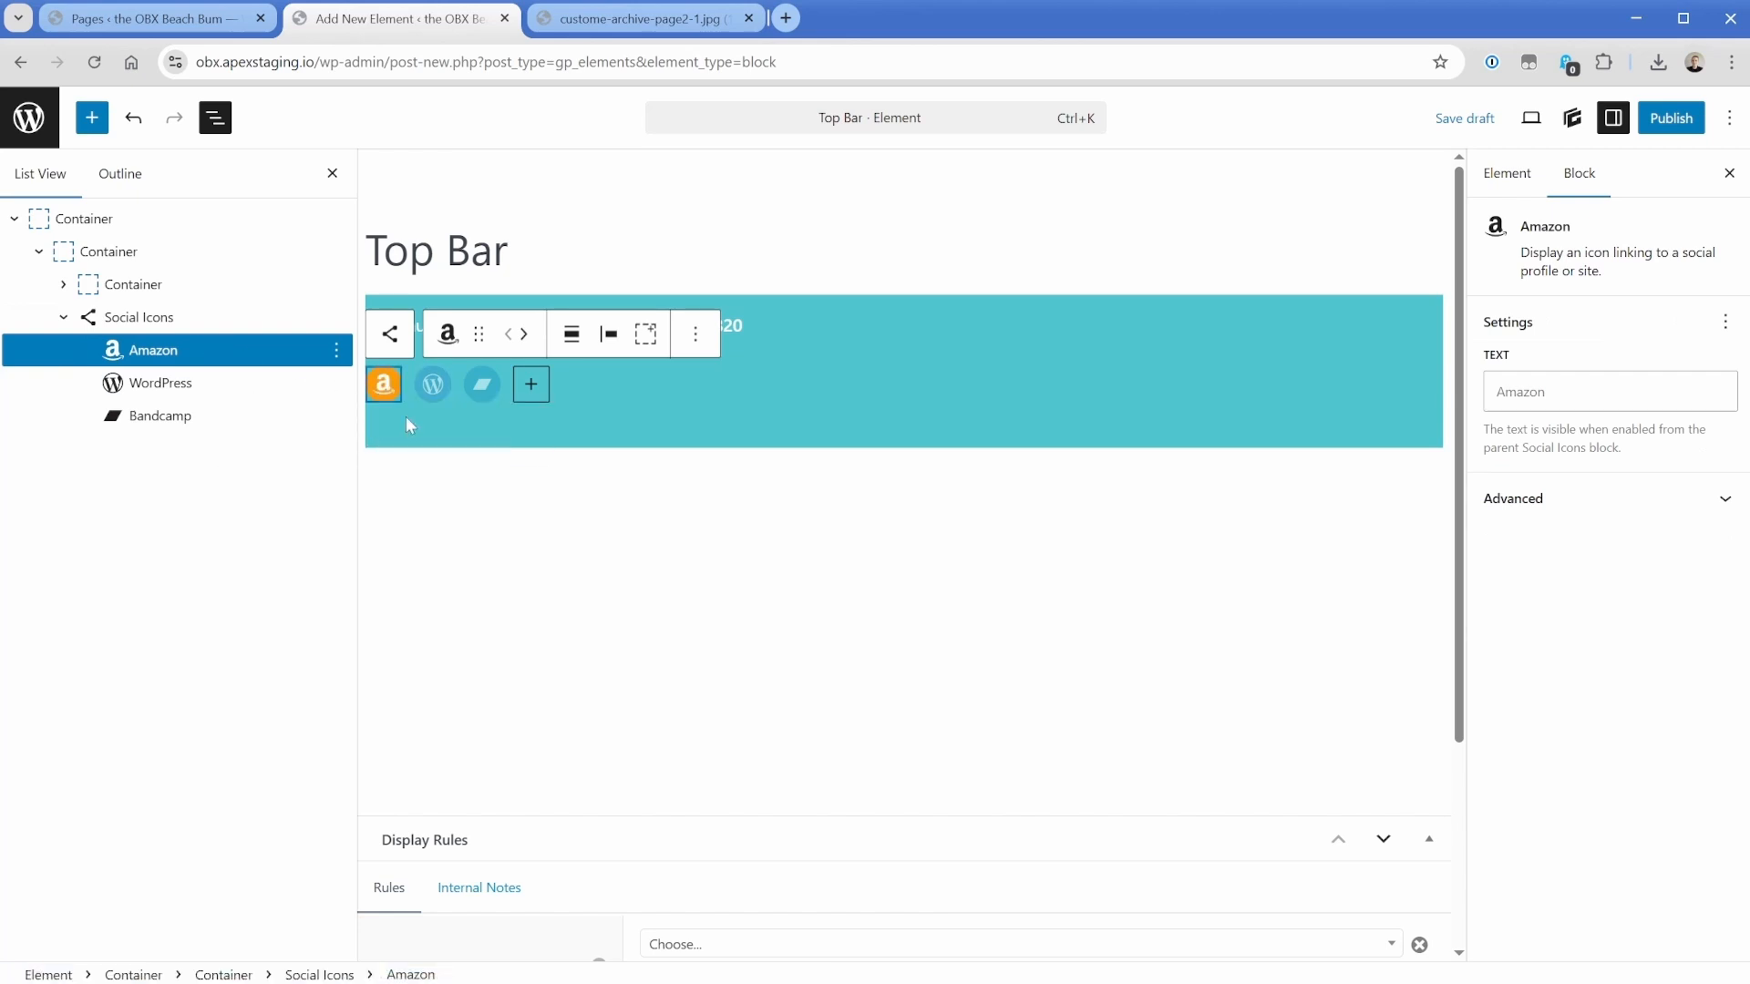
pyautogui.click(433, 383)
pyautogui.write('https://google.com')
pyautogui.press('Return')
pyautogui.click(483, 384)
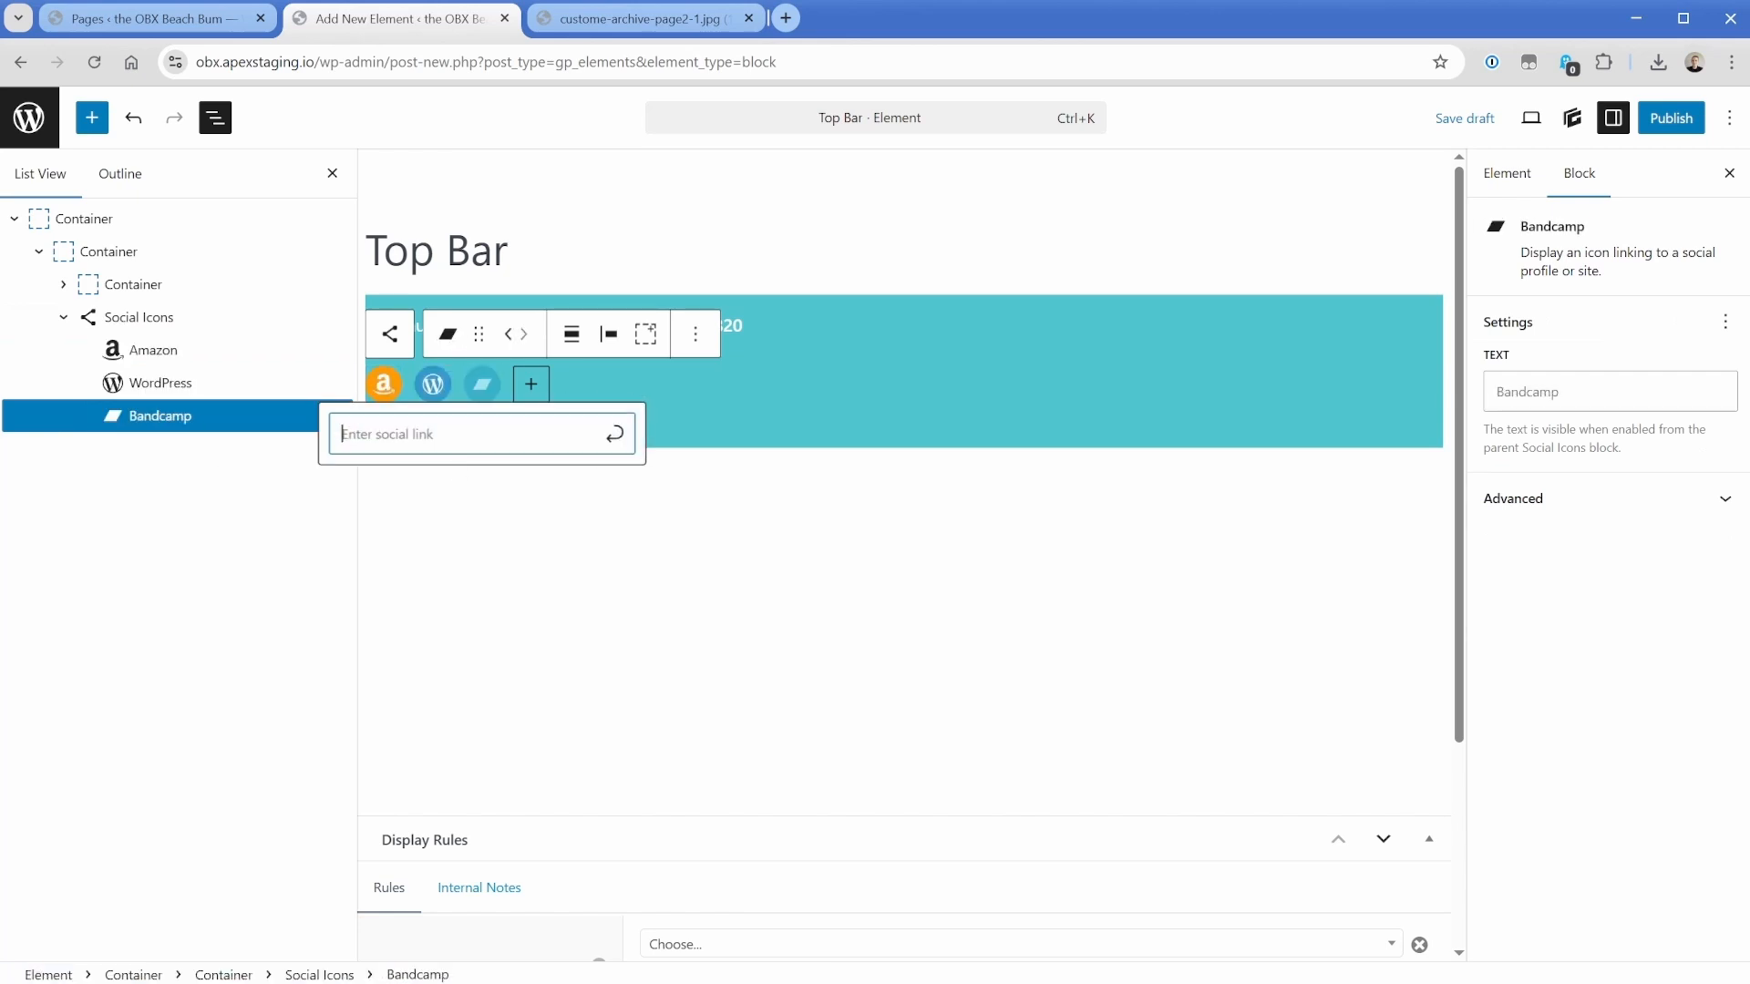
pyautogui.write('https://google.com')
pyautogui.press('Return')
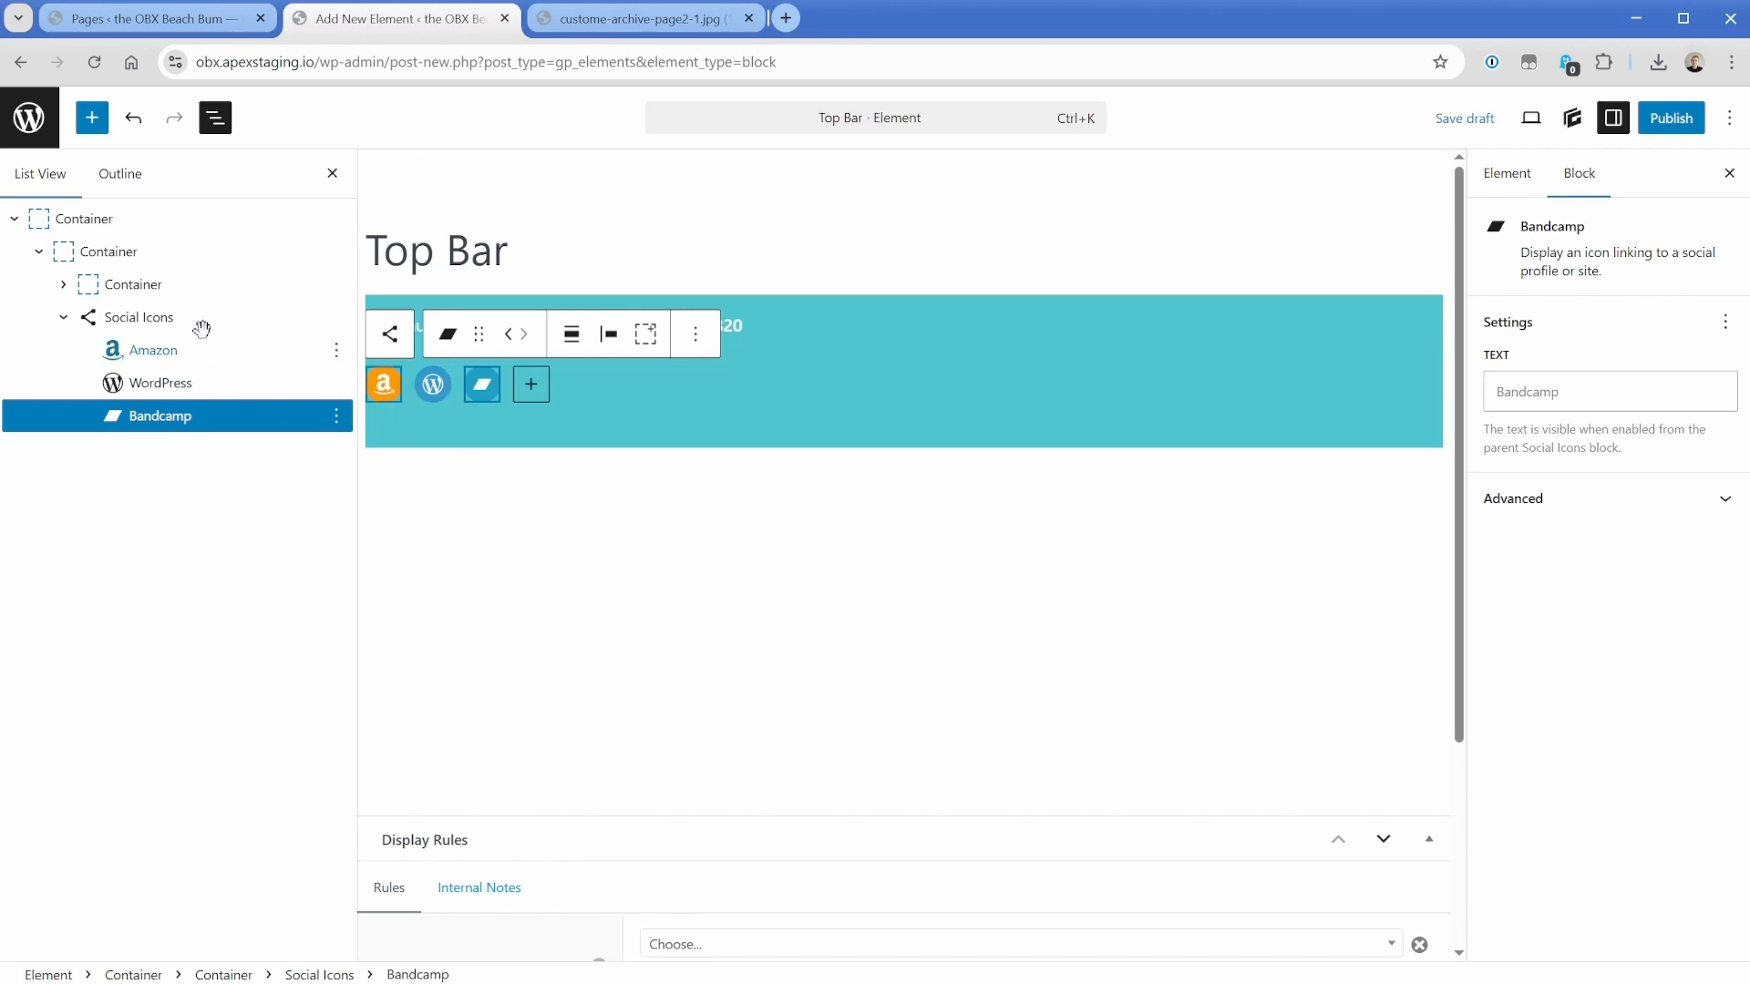
pyautogui.click(191, 321)
pyautogui.click(64, 318)
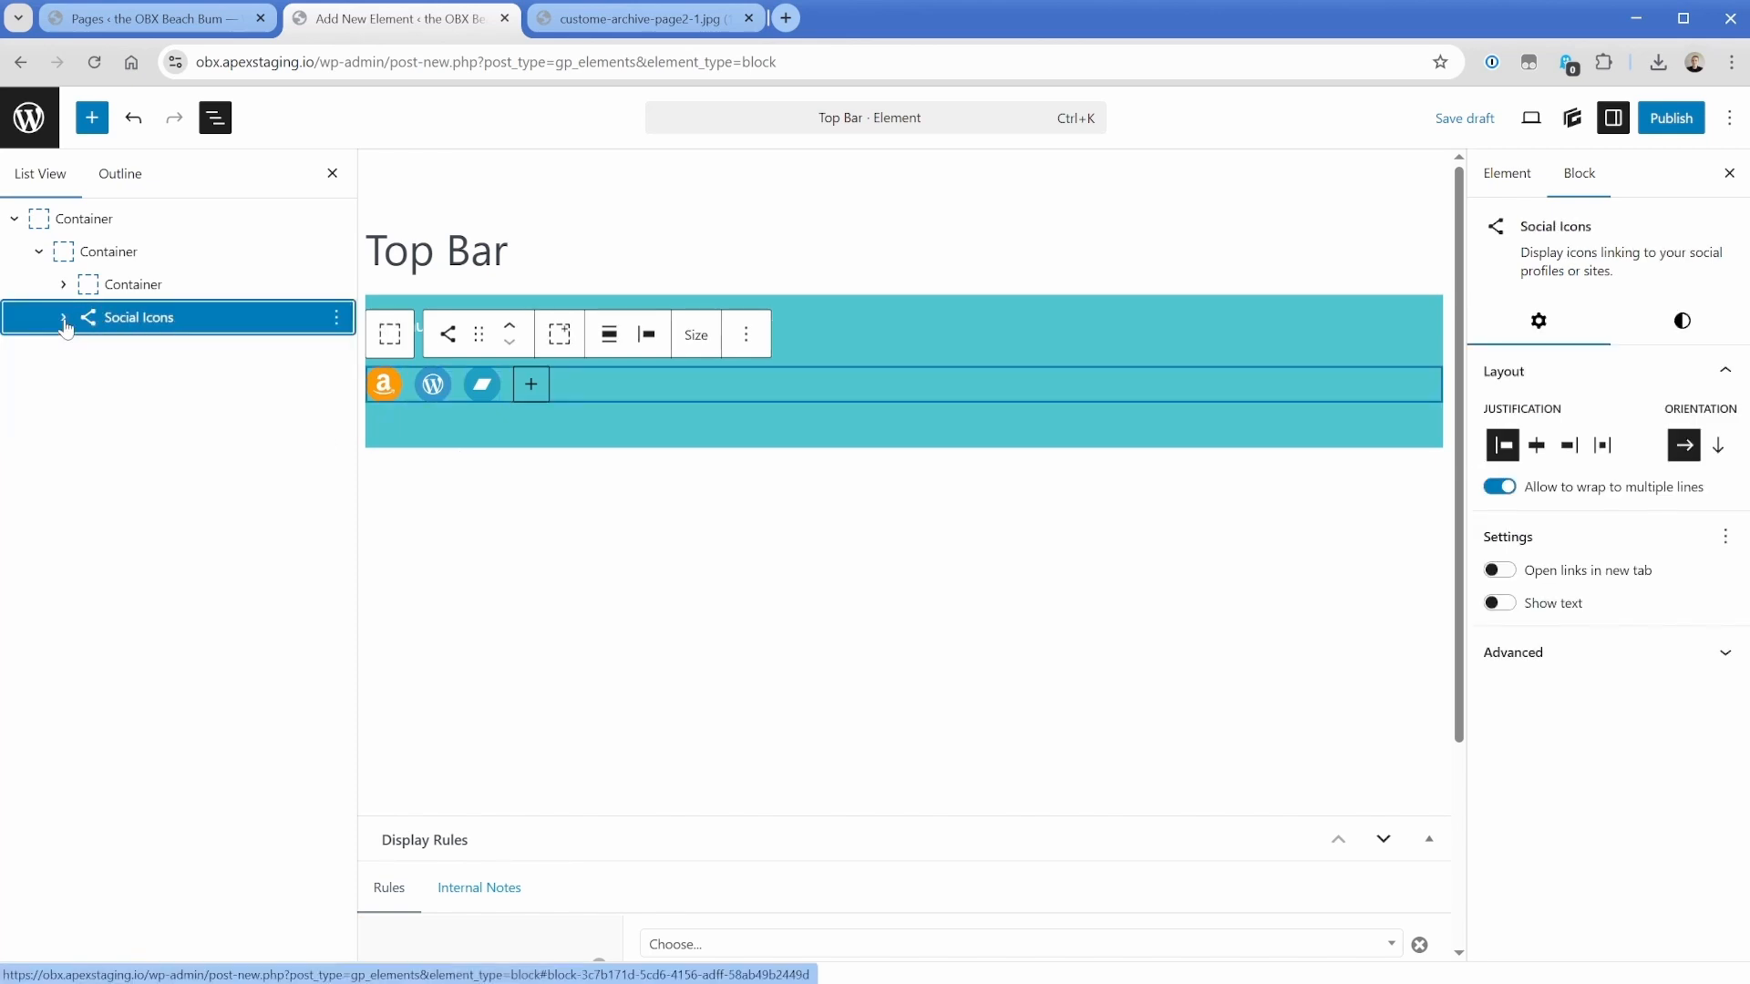
# Add the flex-row and align-center global styles to the container holding the promo text and social icons.
pyautogui.click(116, 252)
pyautogui.click(1543, 383)
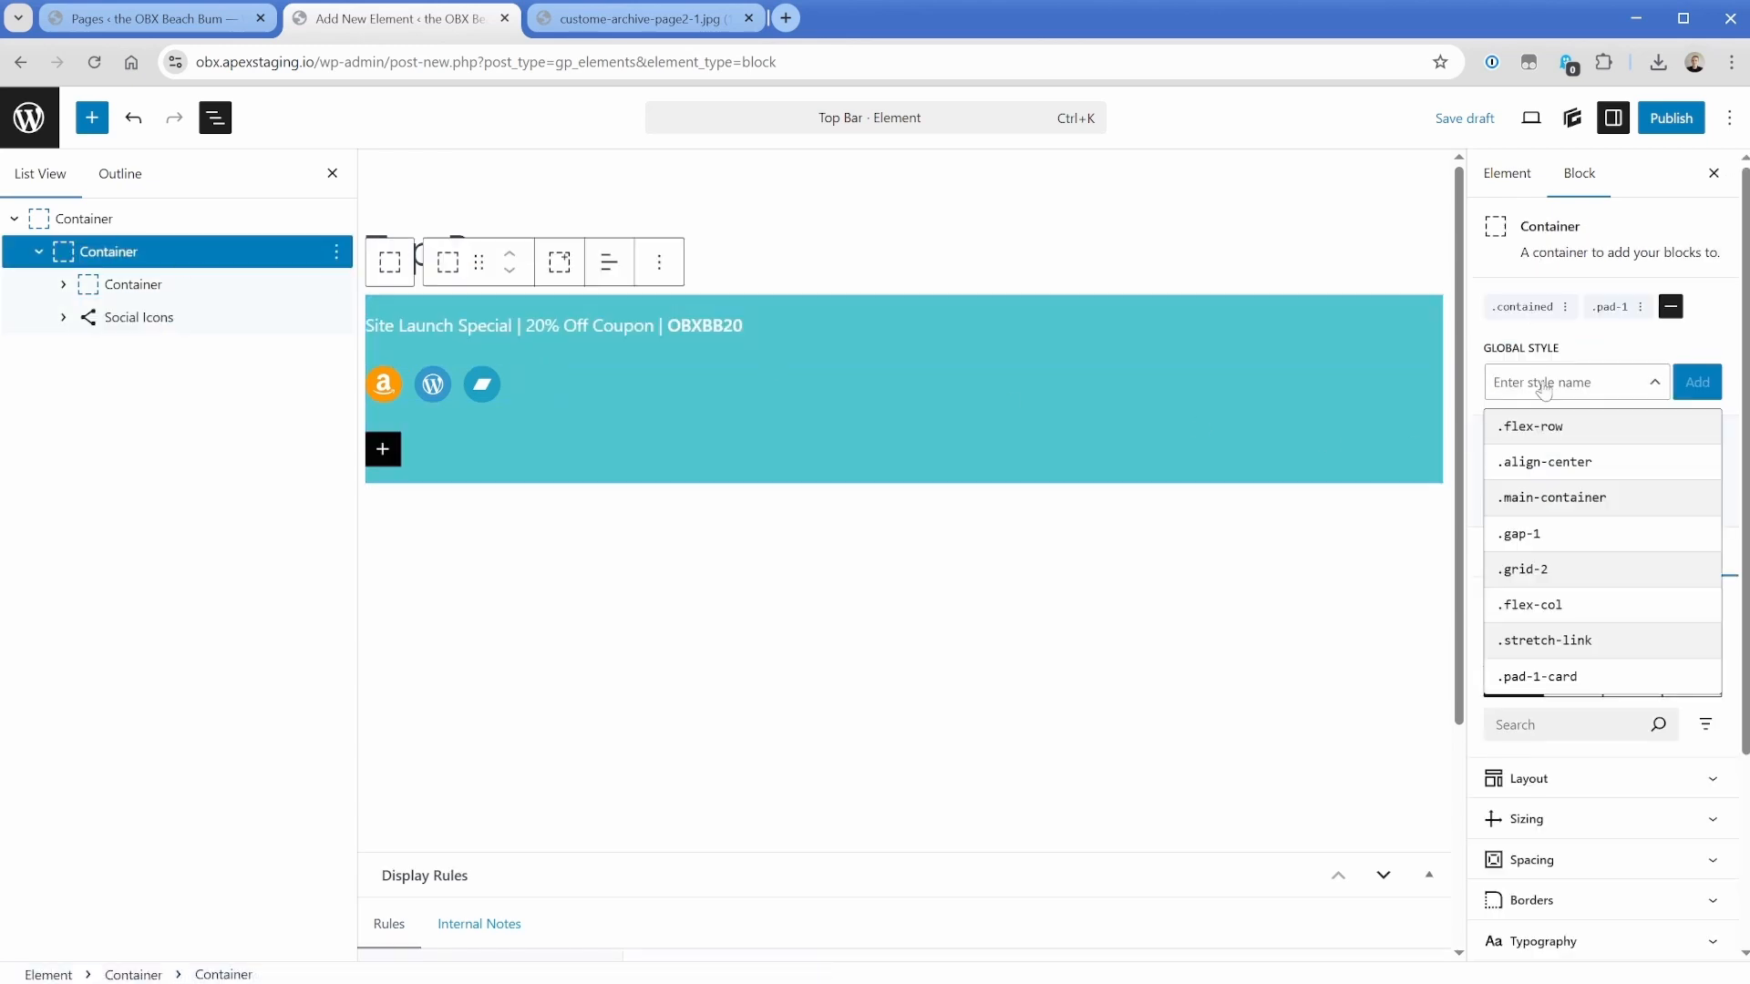
pyautogui.write('flex-r')
pyautogui.click(1554, 426)
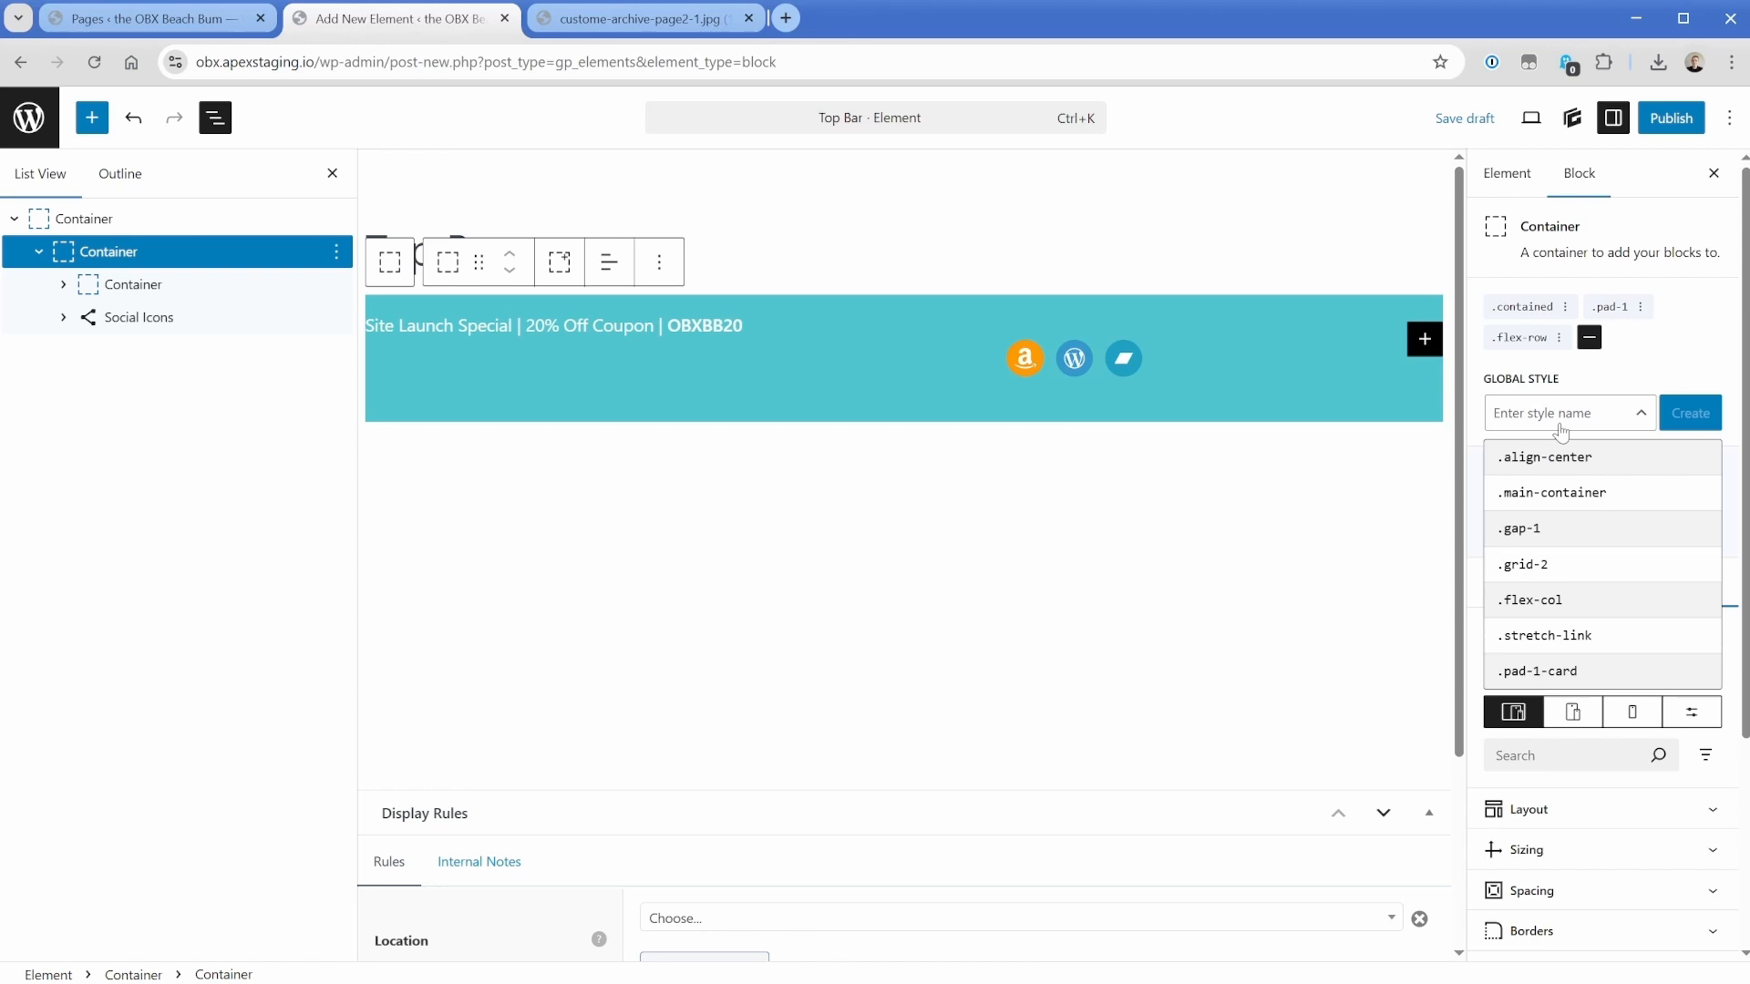
pyautogui.click(1579, 467)
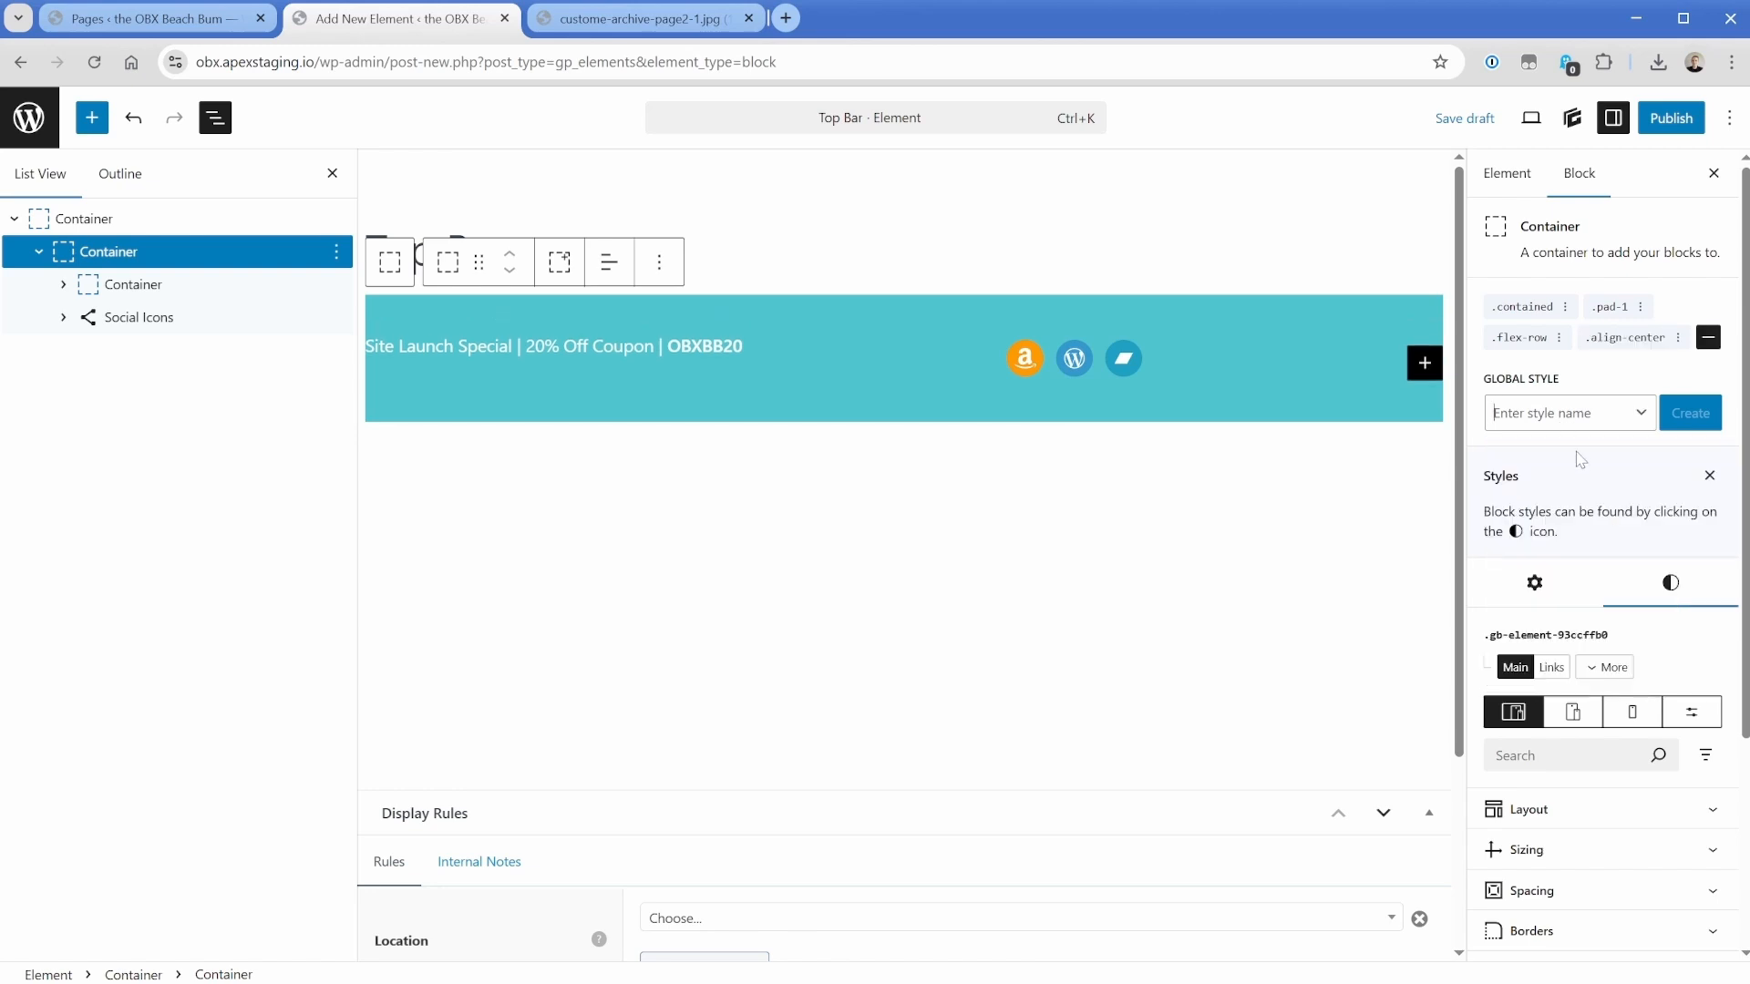
# Set the width of the container around the promo text to 80%.
pyautogui.click(169, 284)
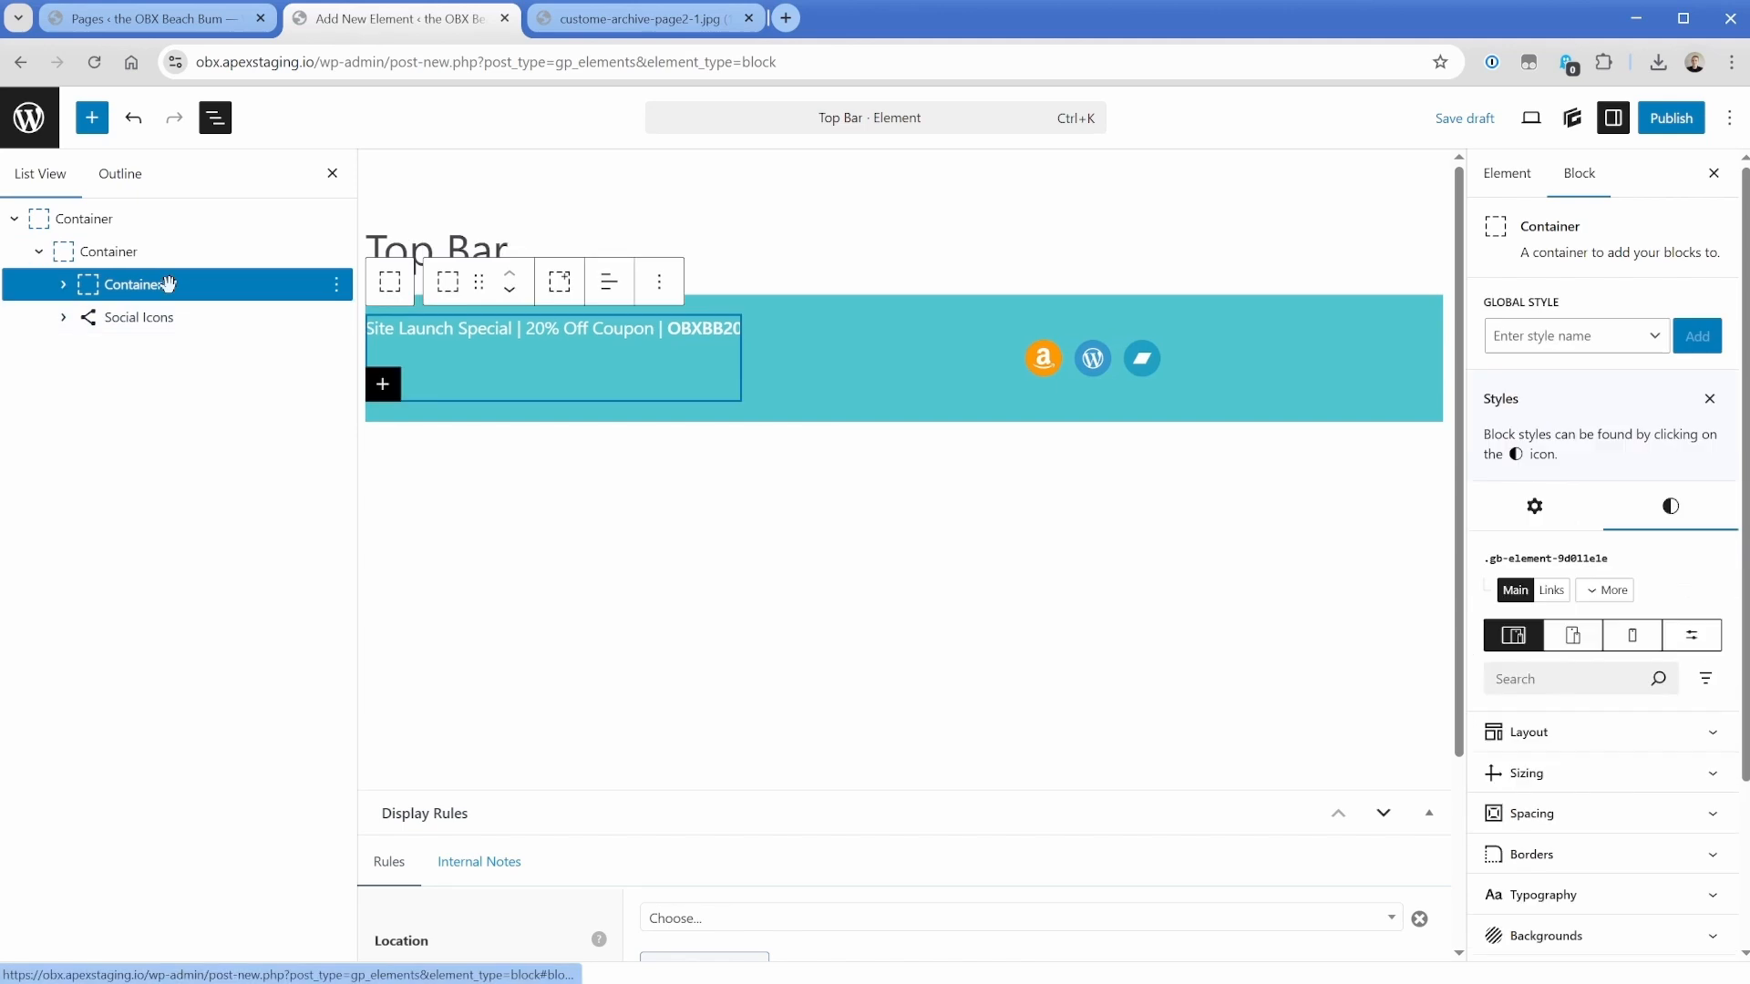
pyautogui.click(1565, 786)
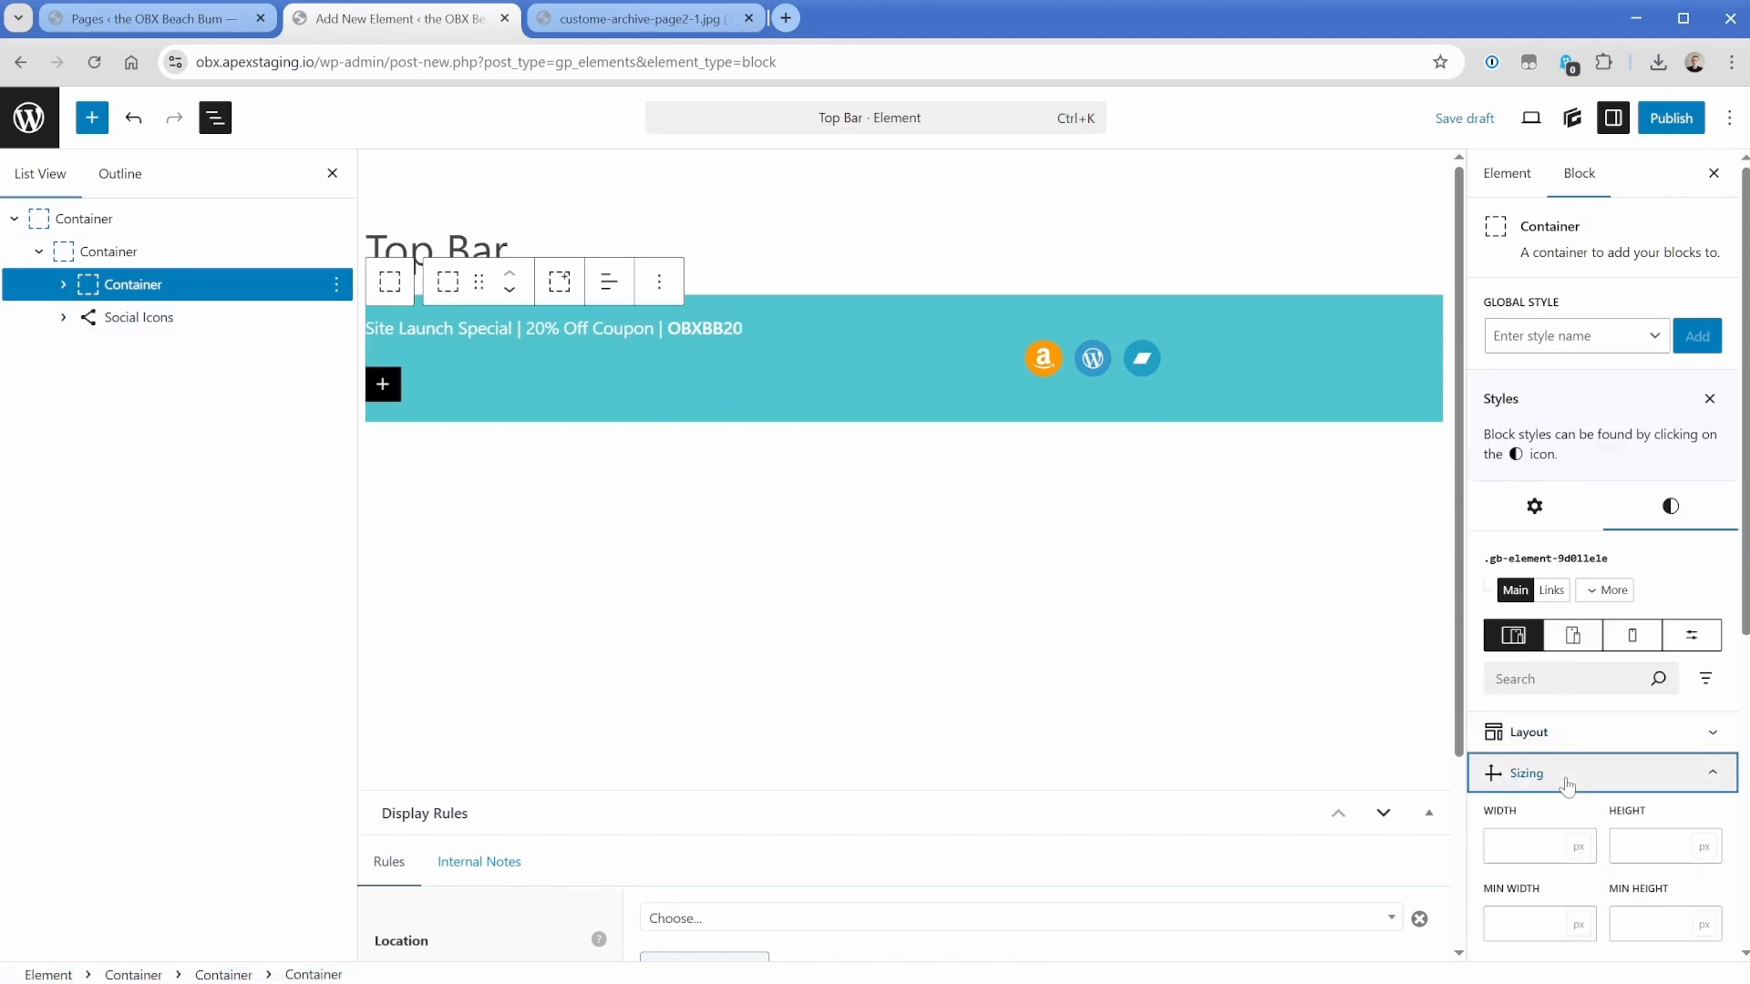
pyautogui.scroll(-2, 1565, 784)
pyautogui.click(1496, 641)
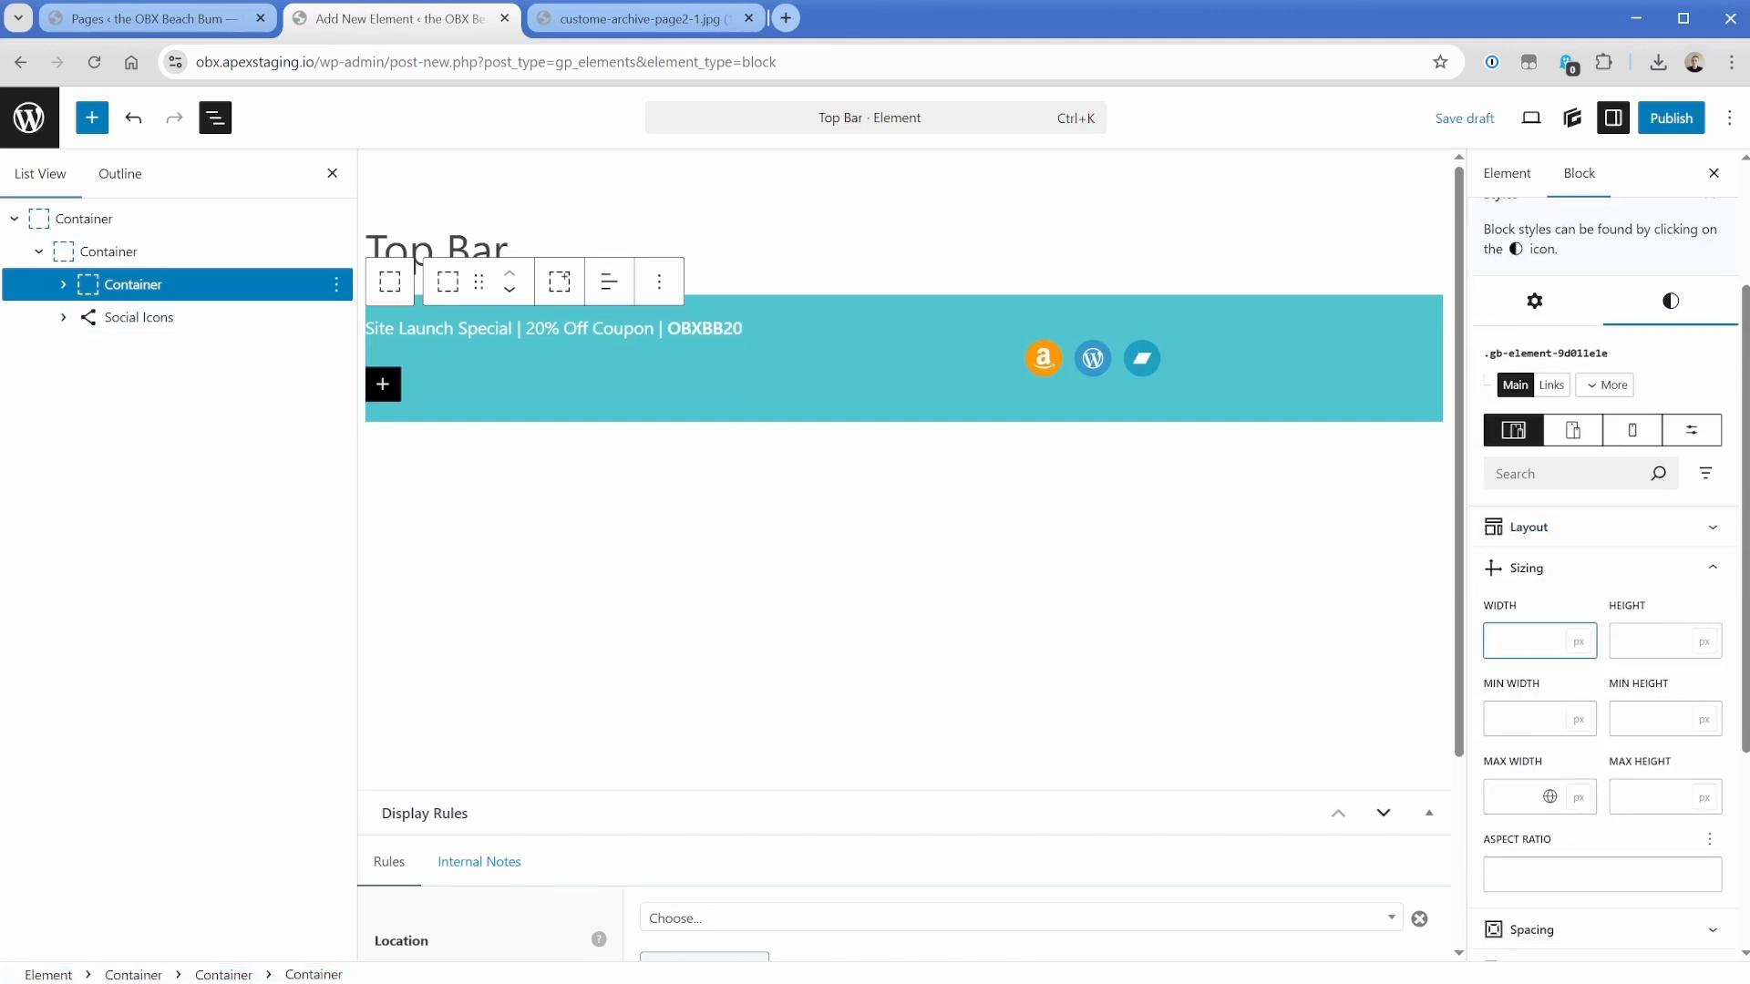
pyautogui.write('90%')
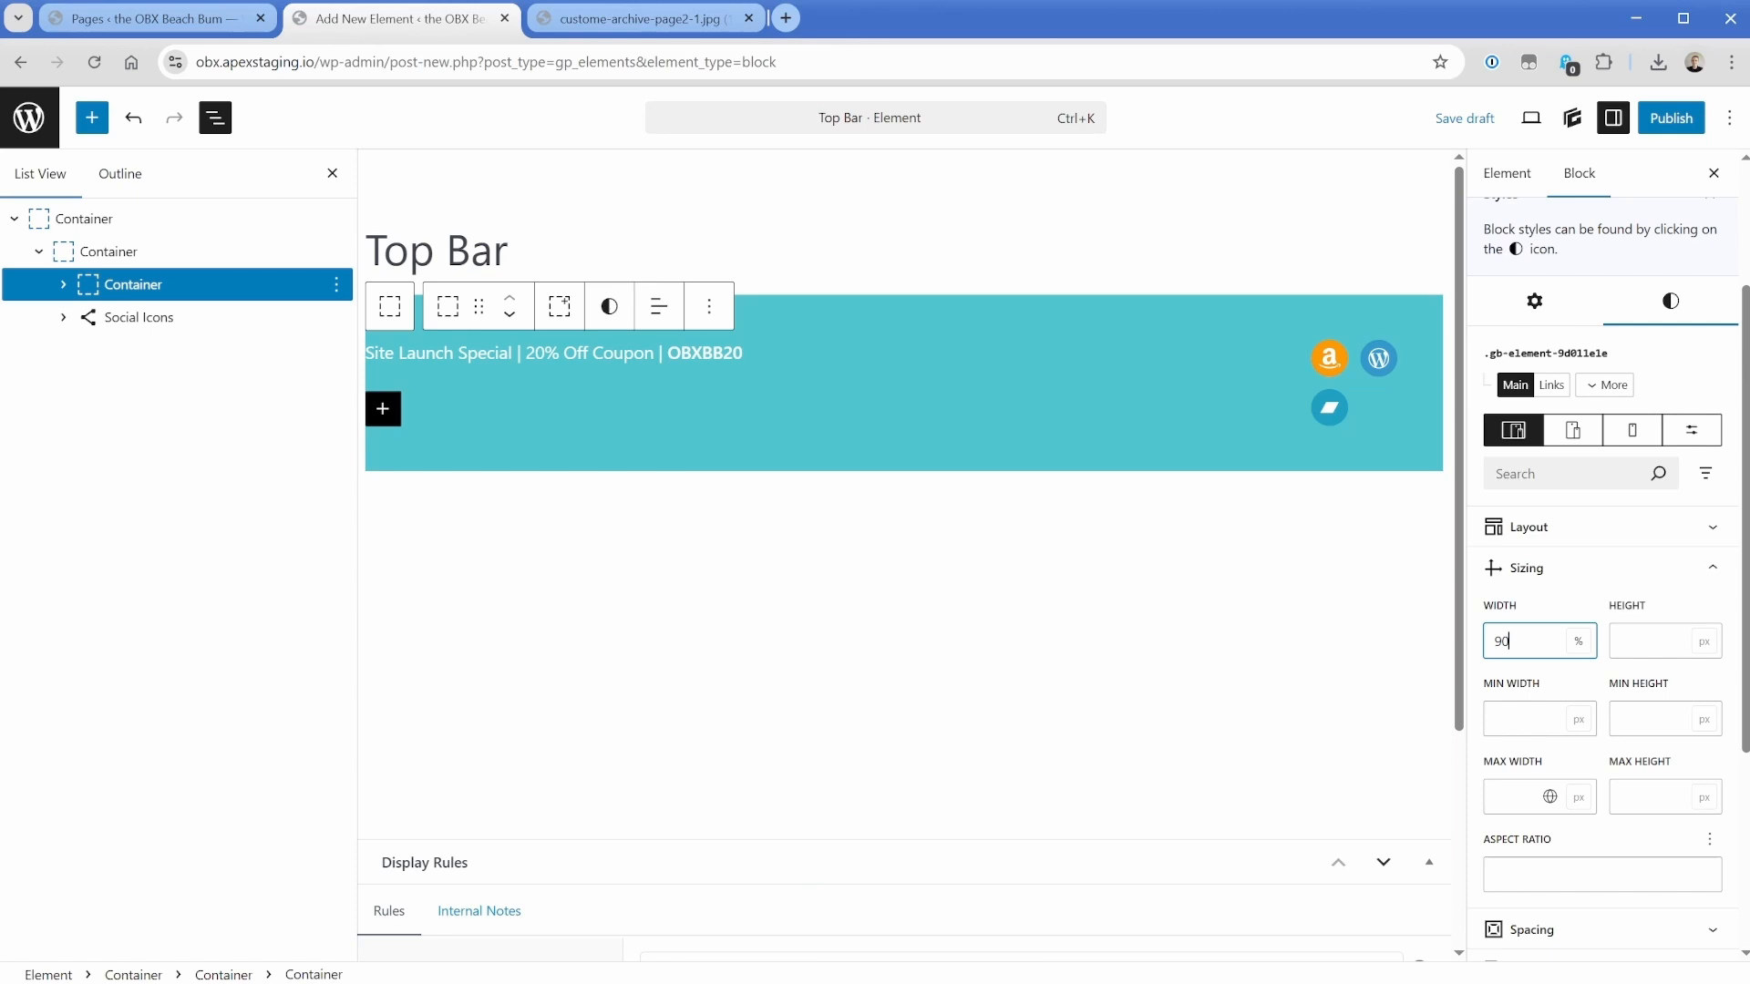
pyautogui.hotkey('ctrl', 'a')
pyautogui.write('80')
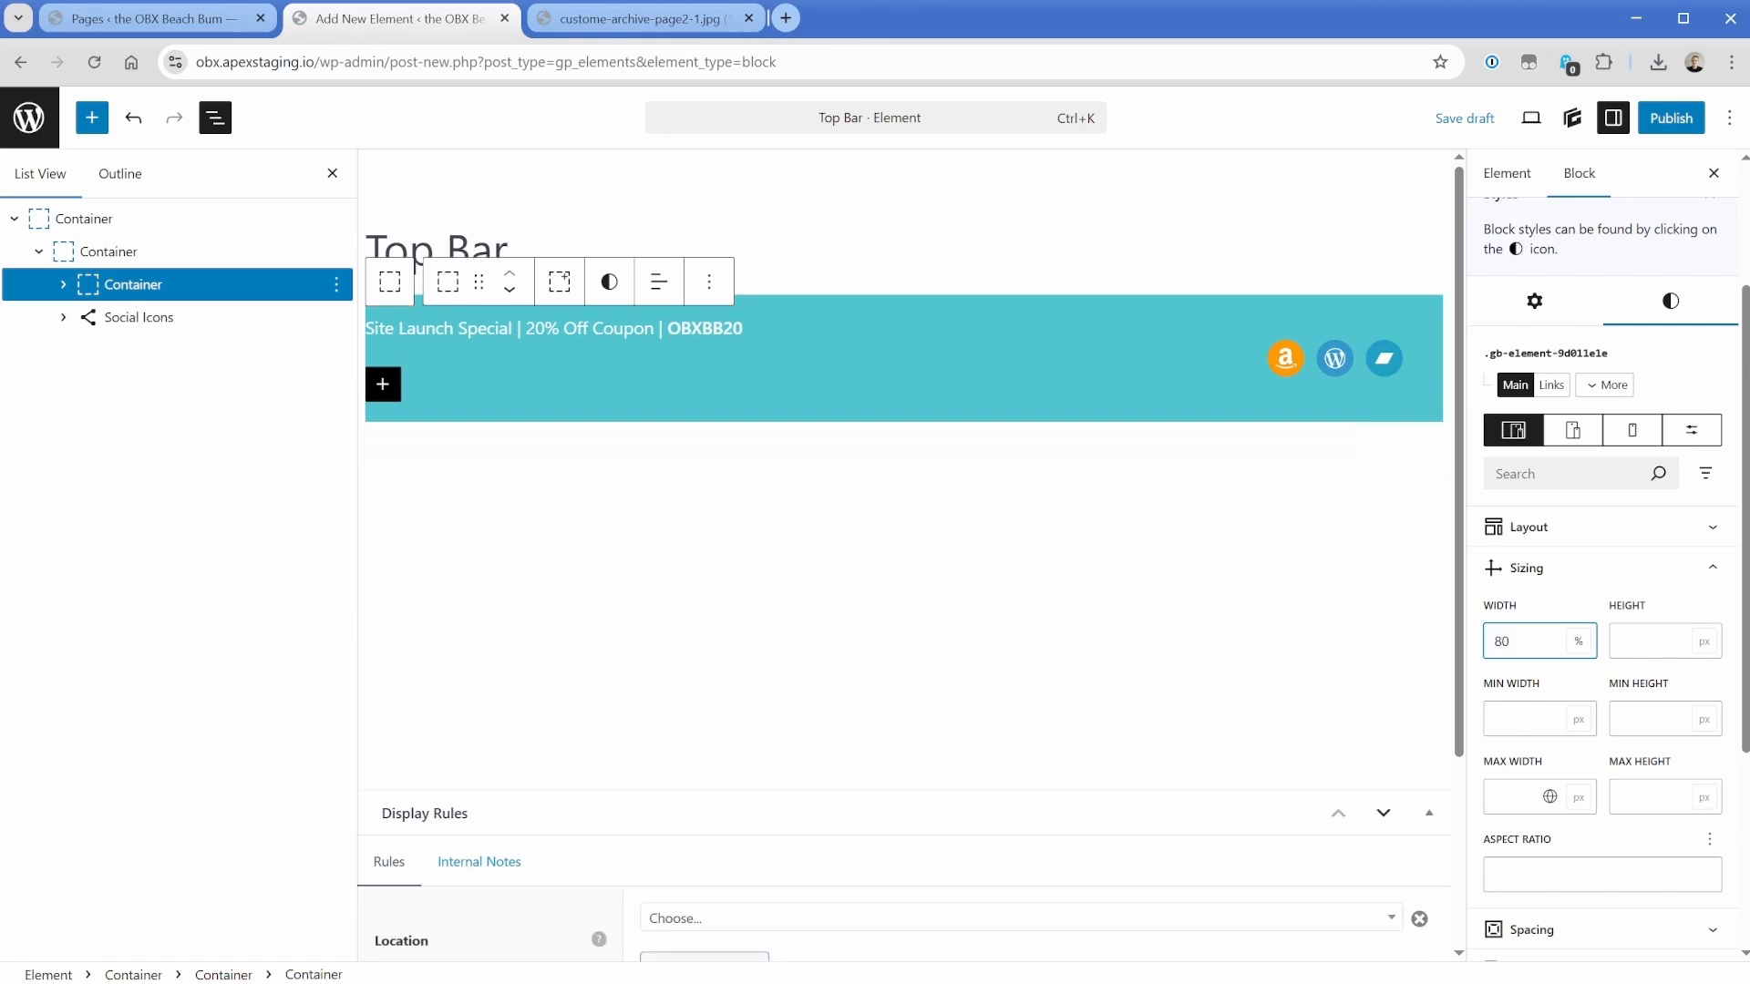
# Align the promo text in the Top Bar to the right.
pyautogui.click(587, 330)
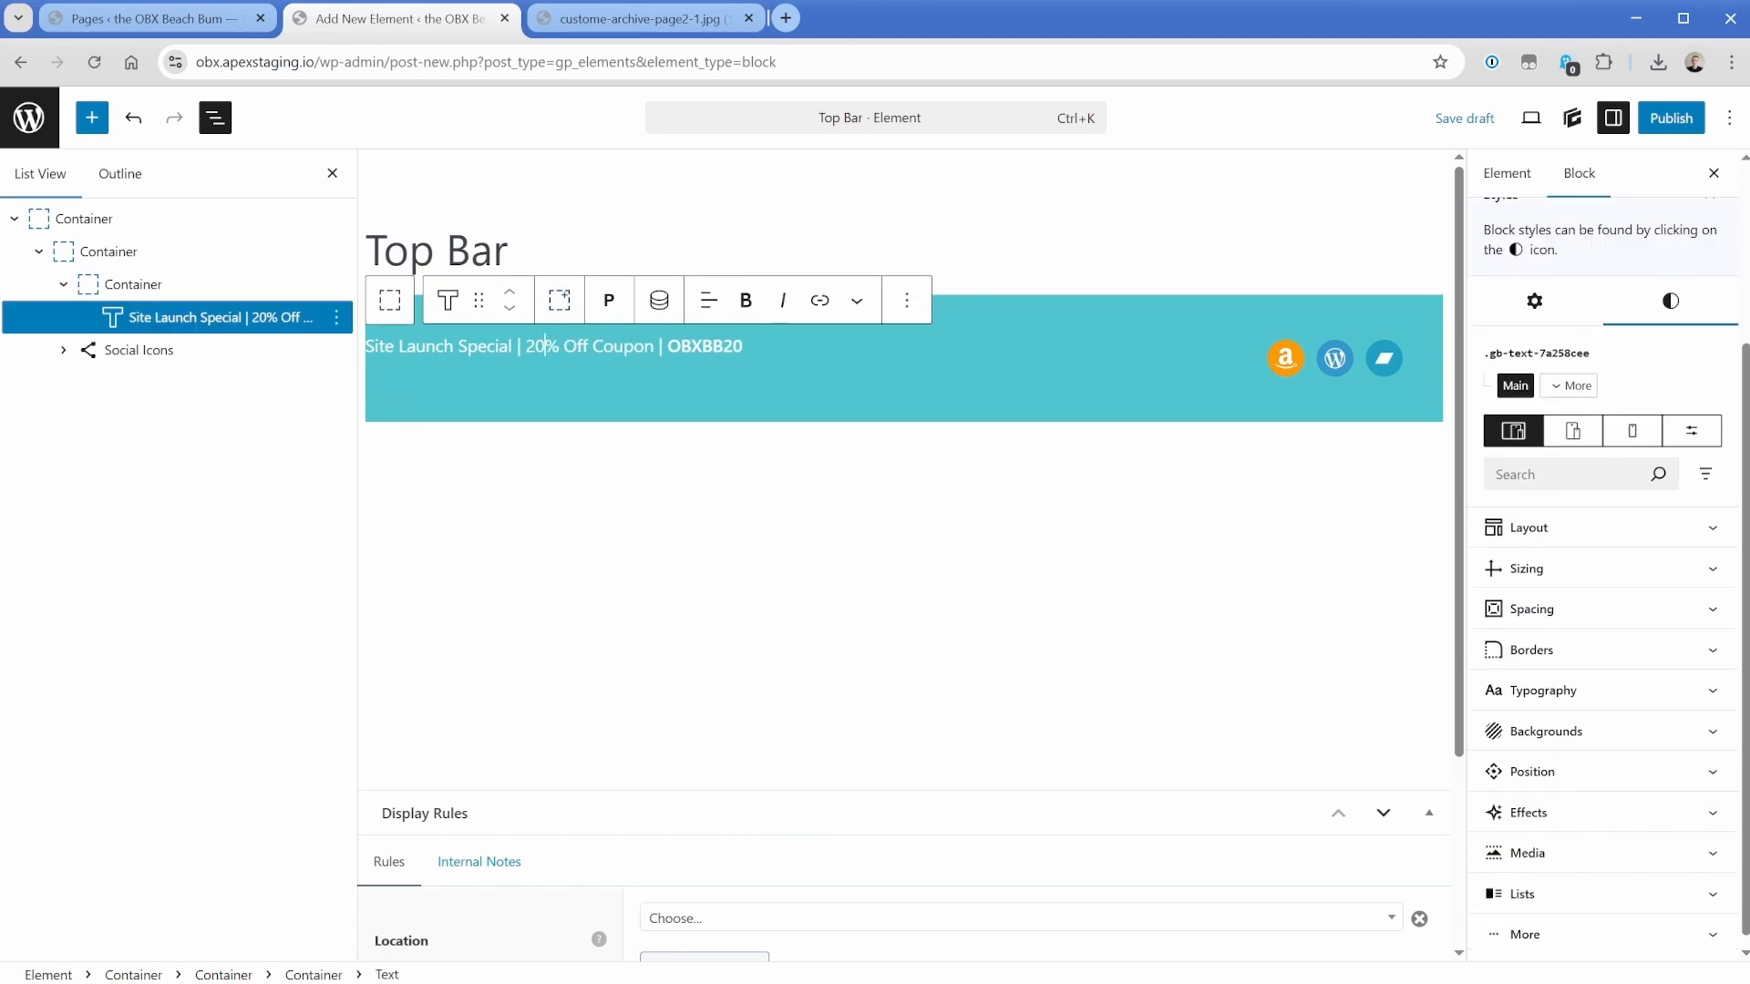
pyautogui.hotkey('ctrl', 'a')
pyautogui.click(708, 300)
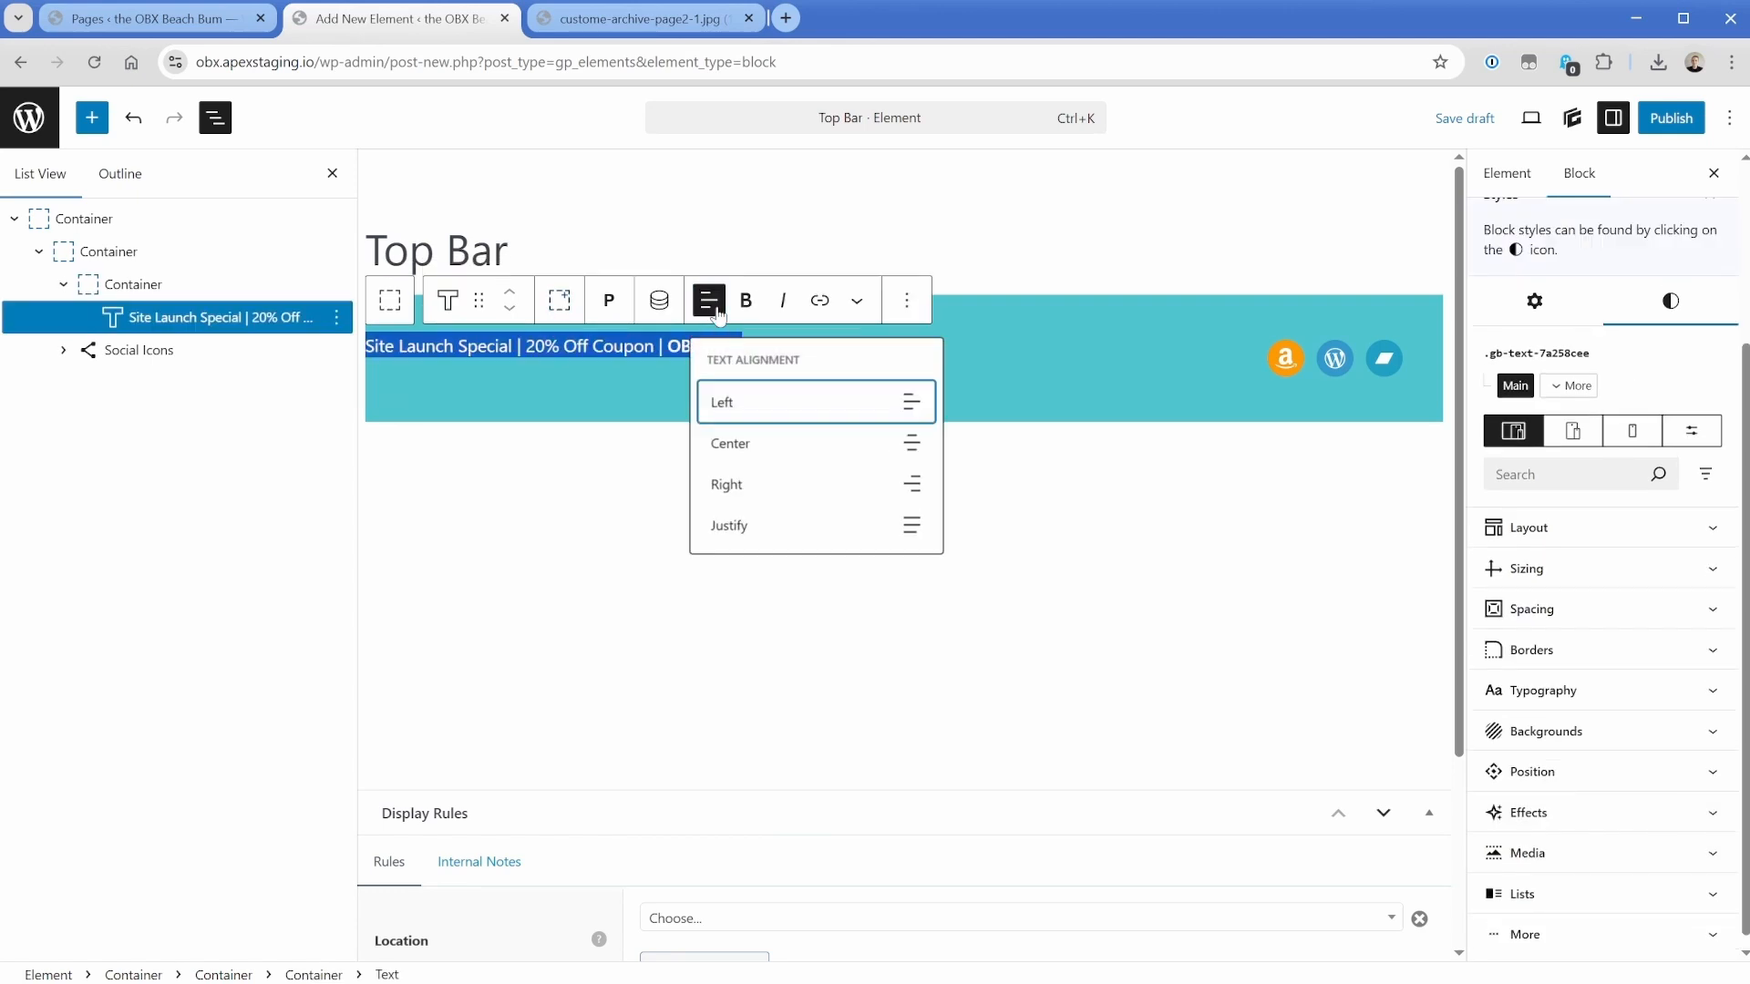
pyautogui.click(758, 488)
pyautogui.click(1089, 346)
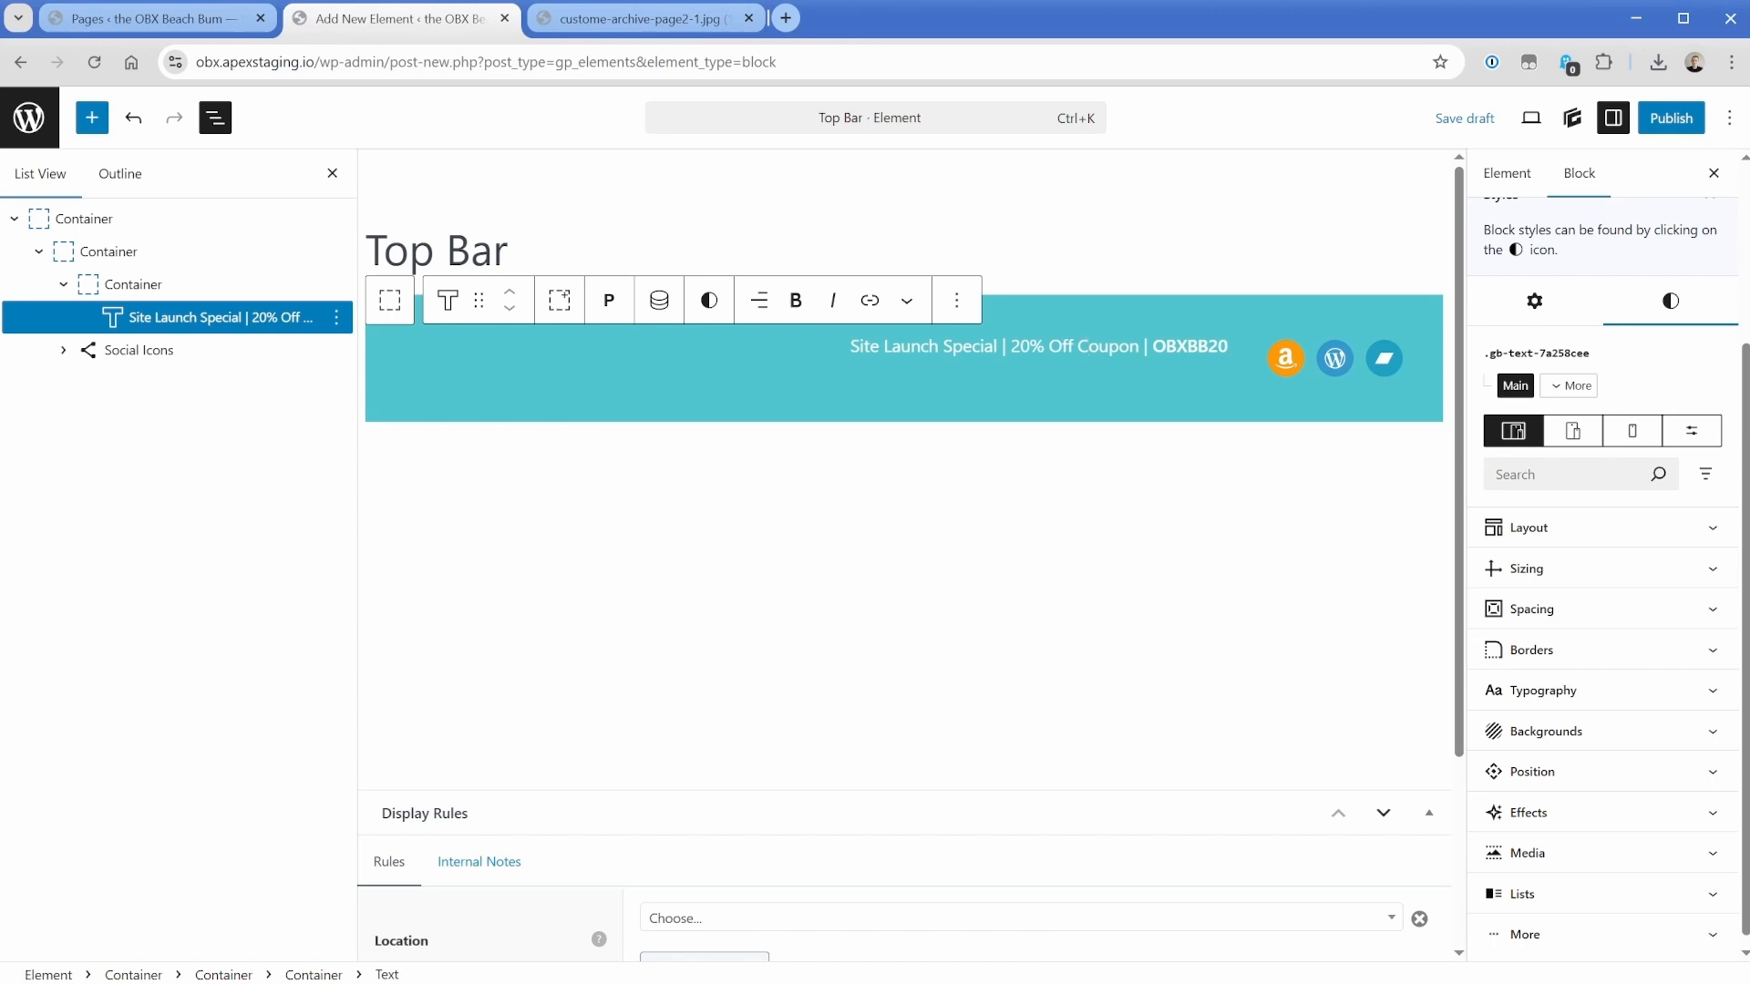
# Set the promo text block's bottom margin to 0 px.
pyautogui.click(1531, 608)
pyautogui.scroll(-1, 1601, 729)
pyautogui.click(1591, 771)
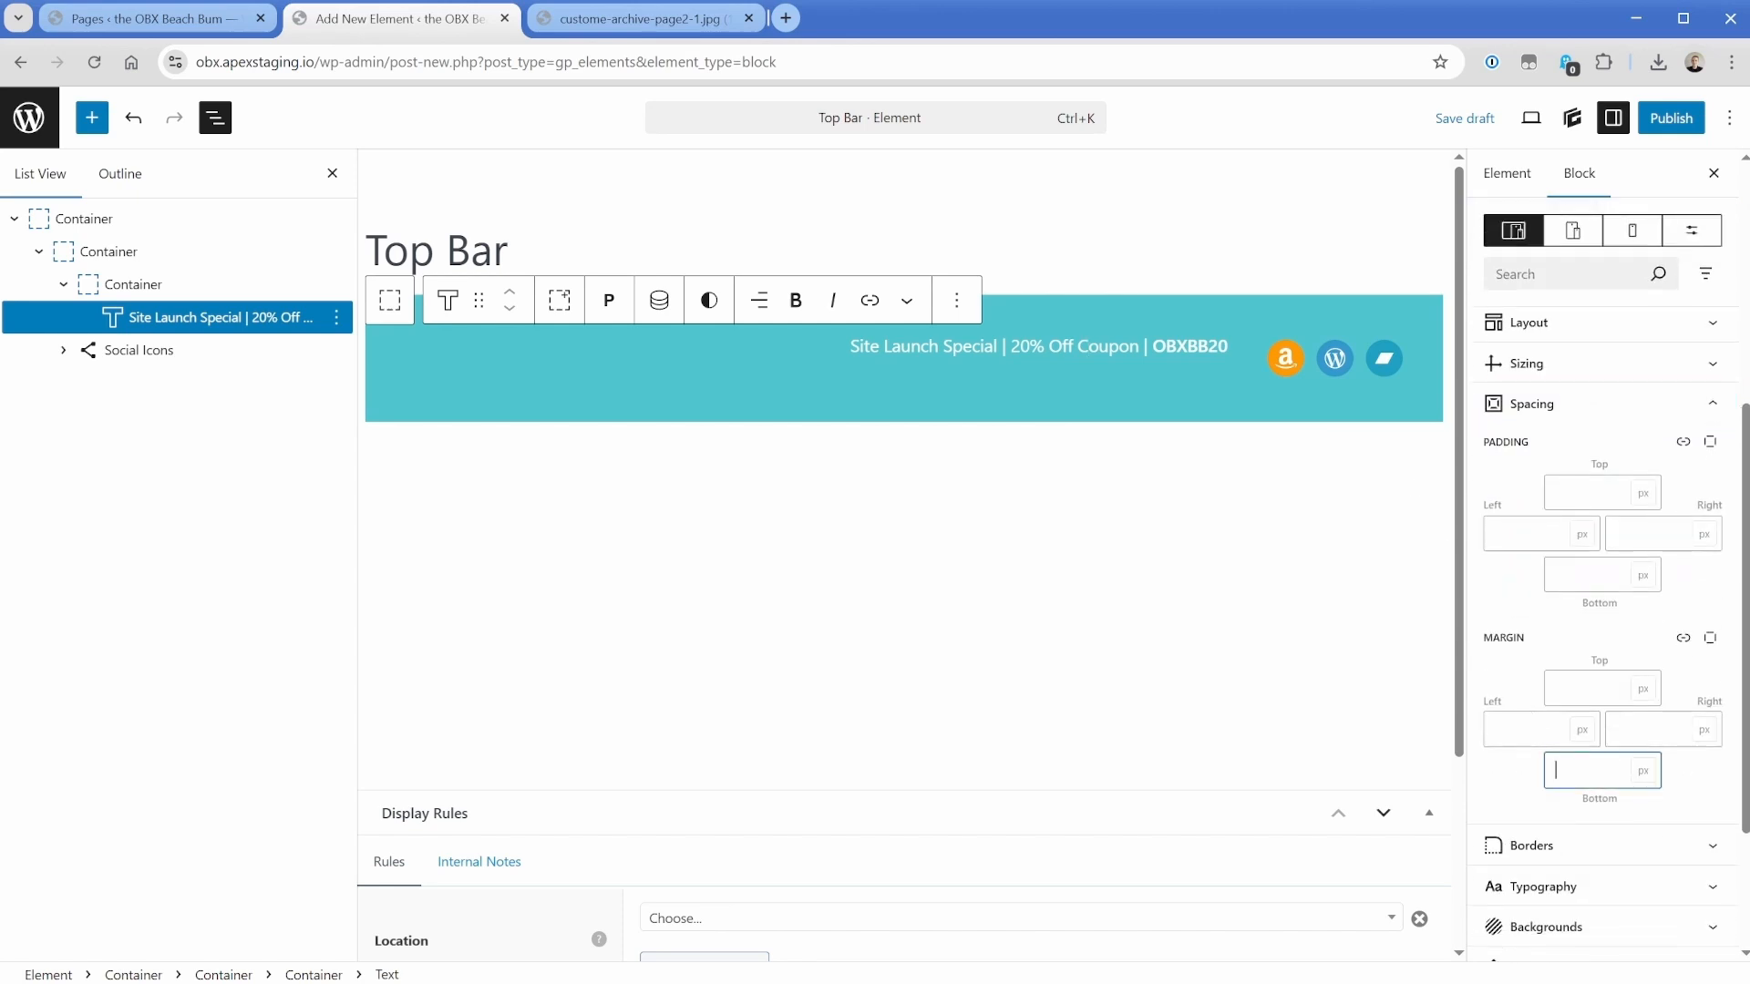
pyautogui.write('0')
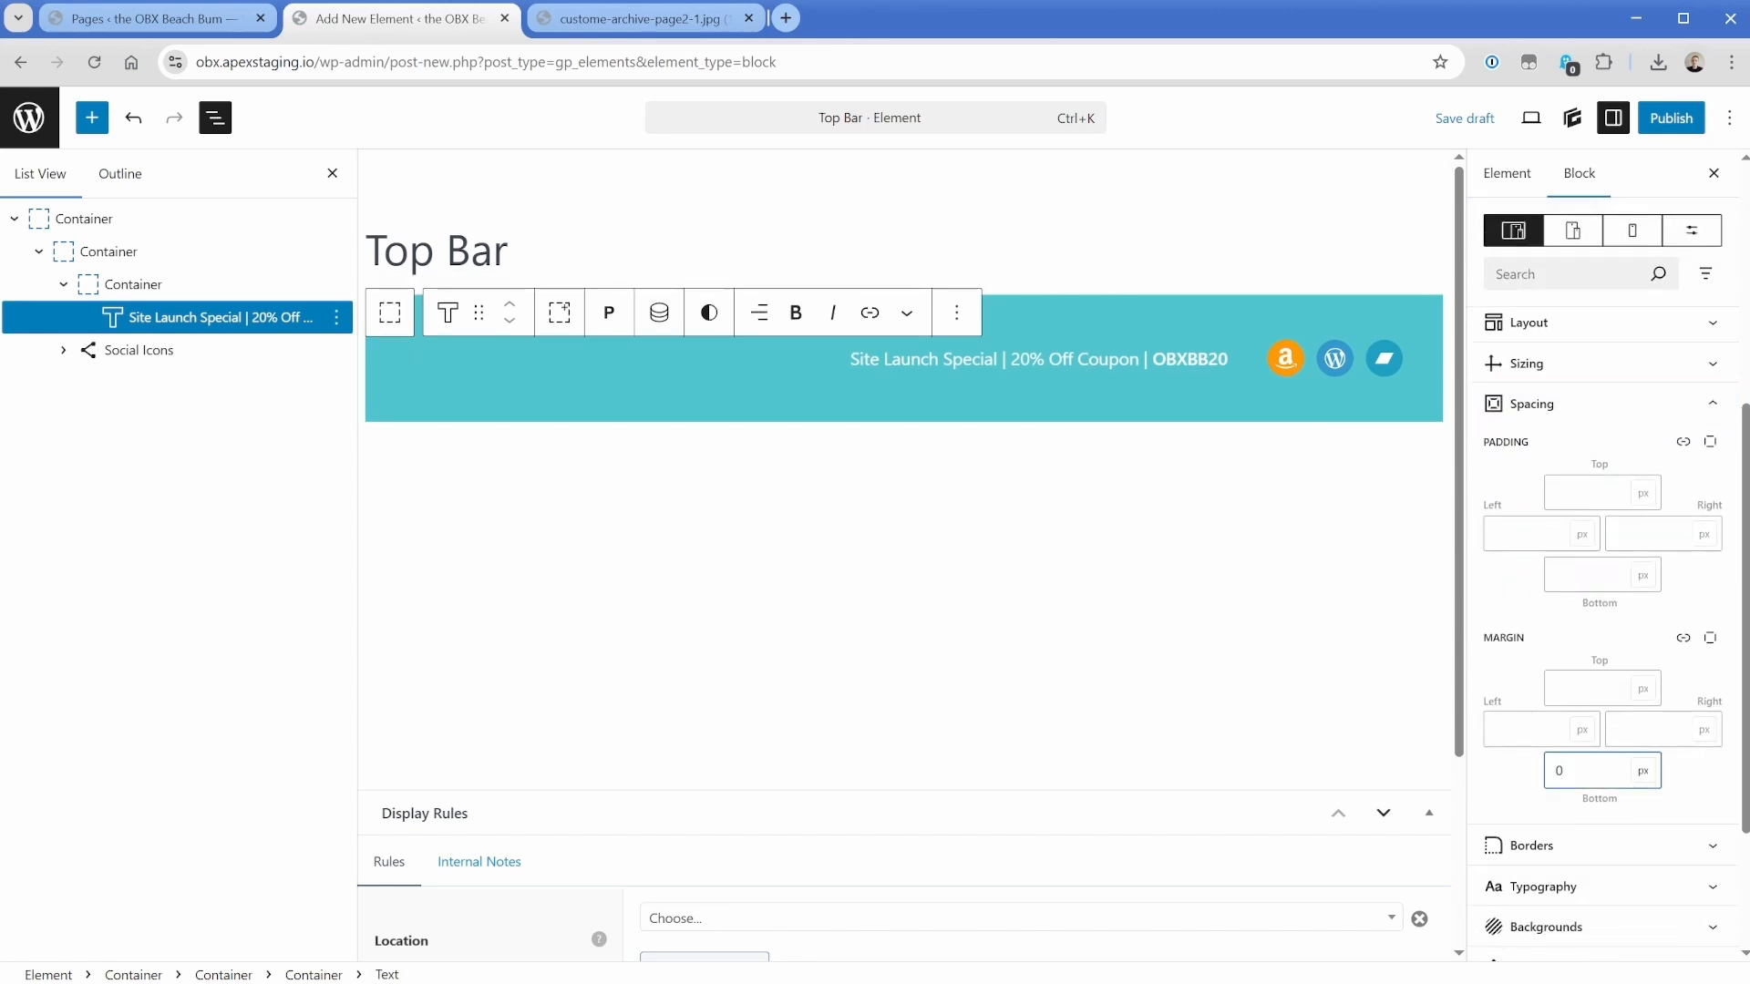
pyautogui.click(1526, 776)
pyautogui.click(135, 282)
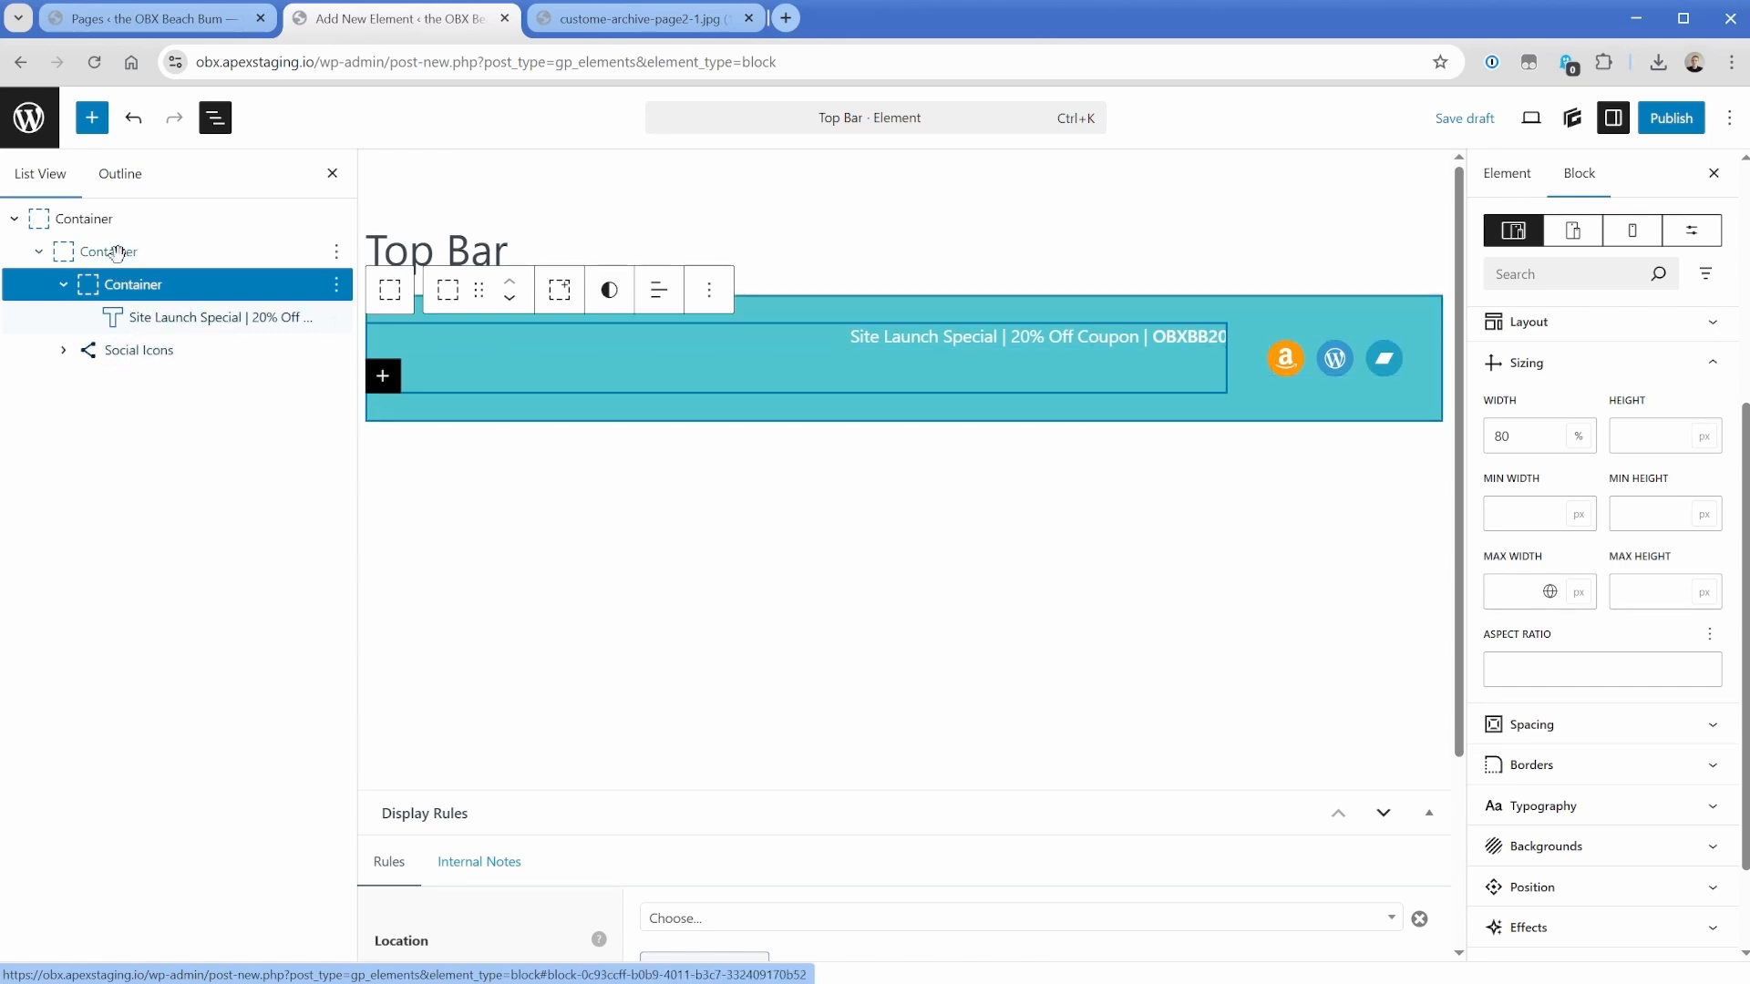
pyautogui.click(183, 317)
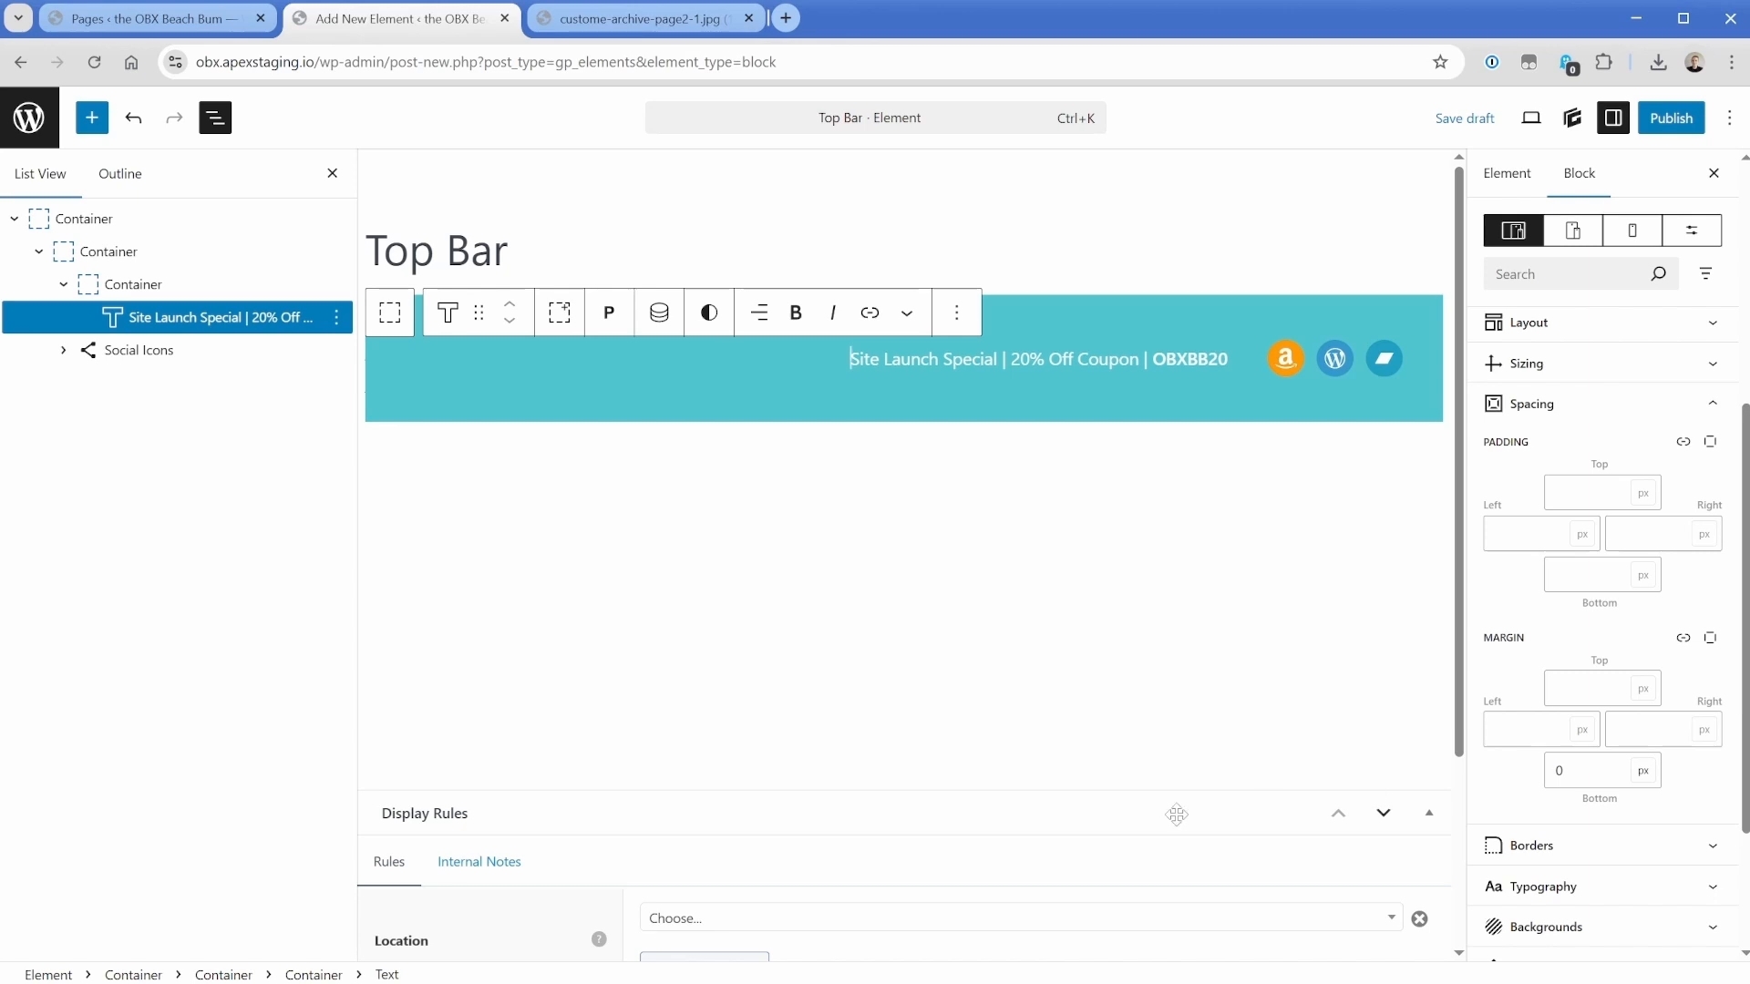
# Set the Top Bar element's display location to Entire Site.
pyautogui.scroll(-3, 922, 846)
pyautogui.click(843, 673)
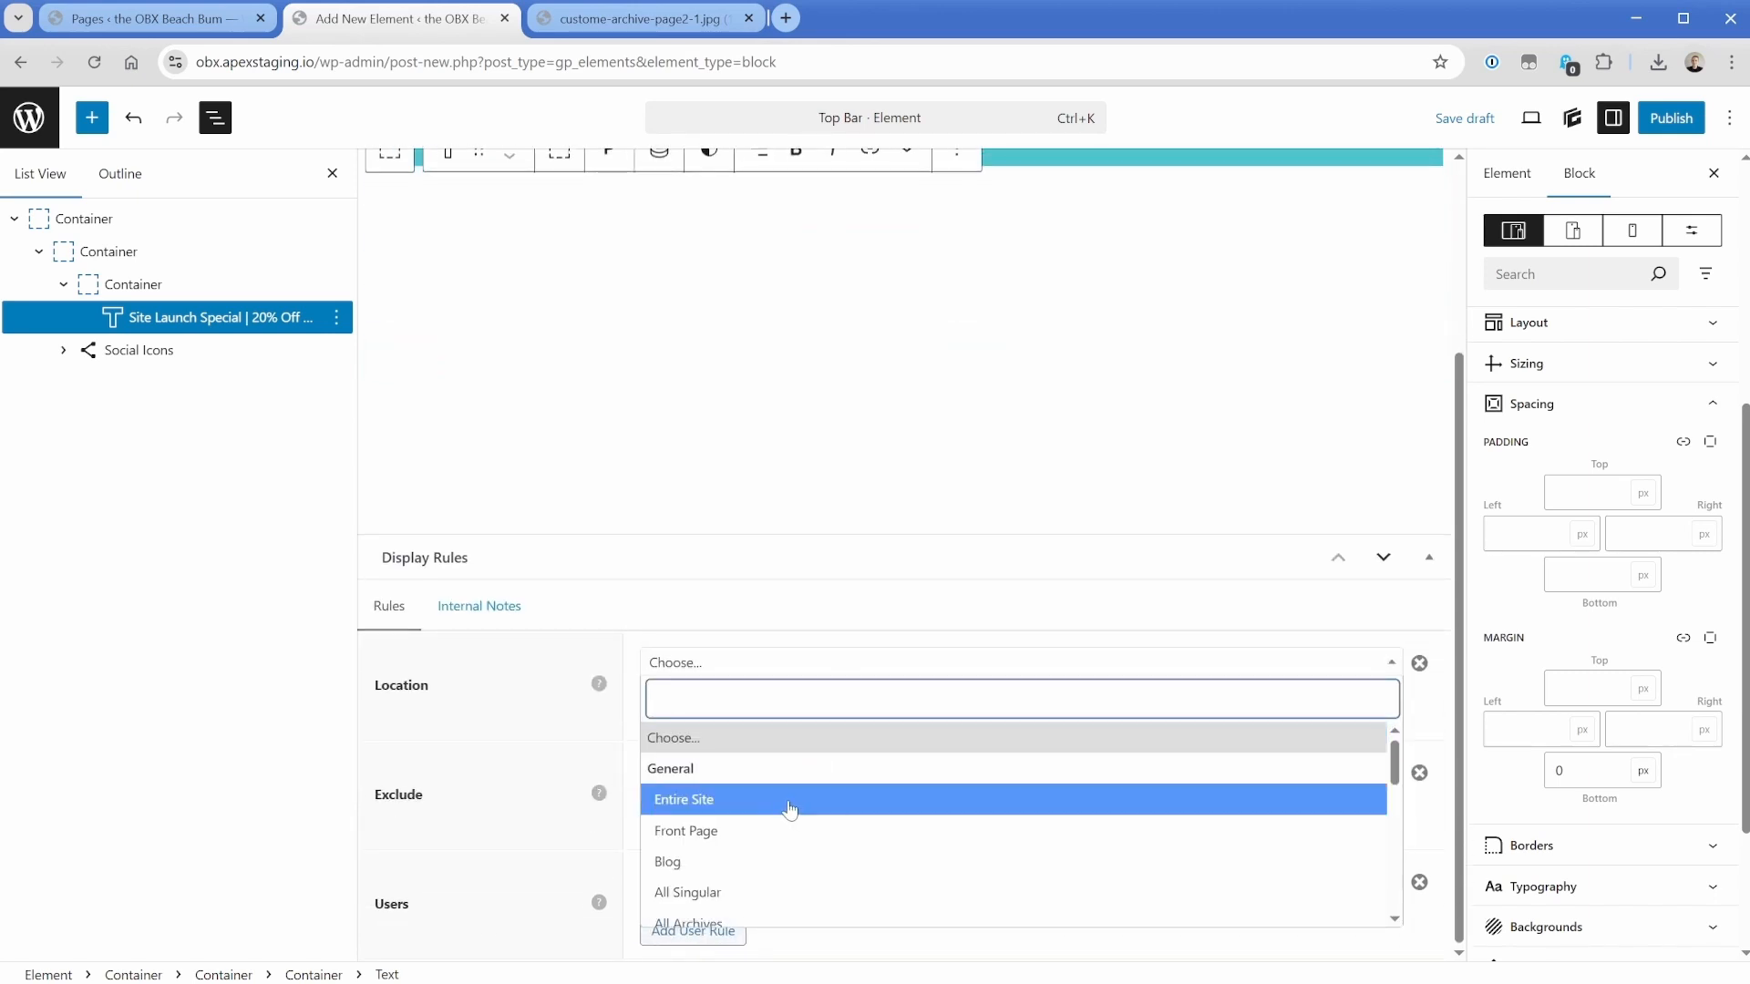
pyautogui.click(789, 810)
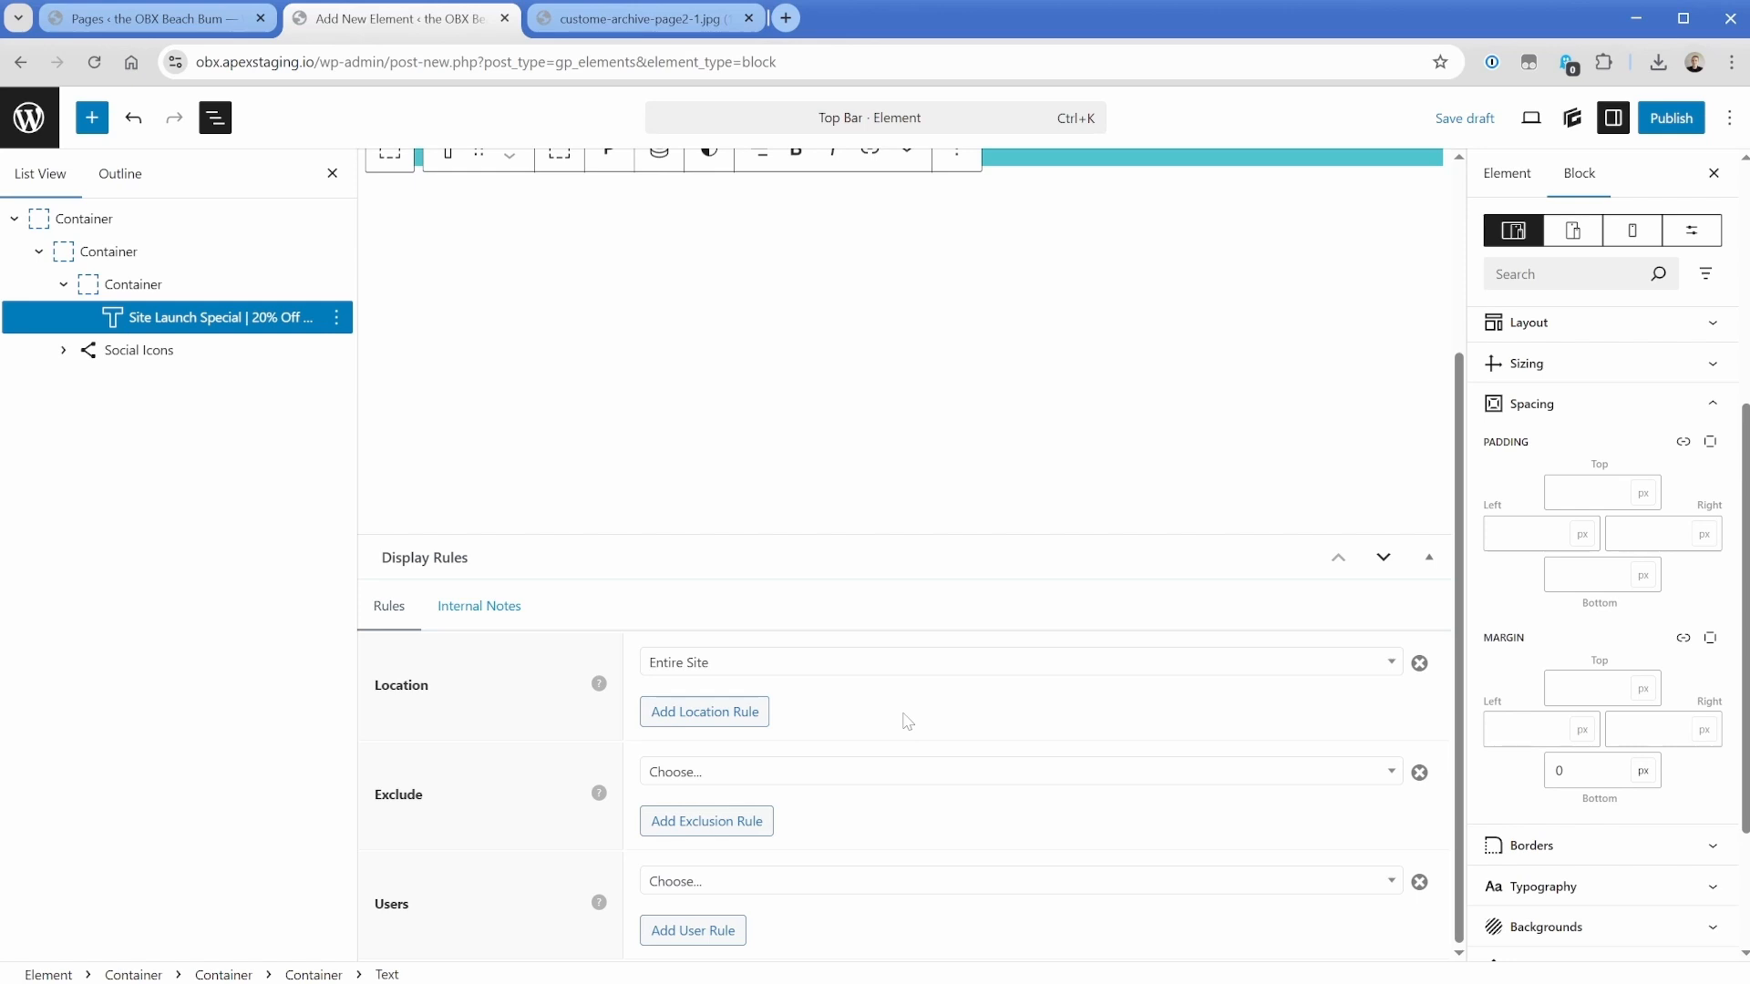
# Hook the Top Bar element to before_header and publish it.
pyautogui.click(1504, 178)
pyautogui.click(1564, 691)
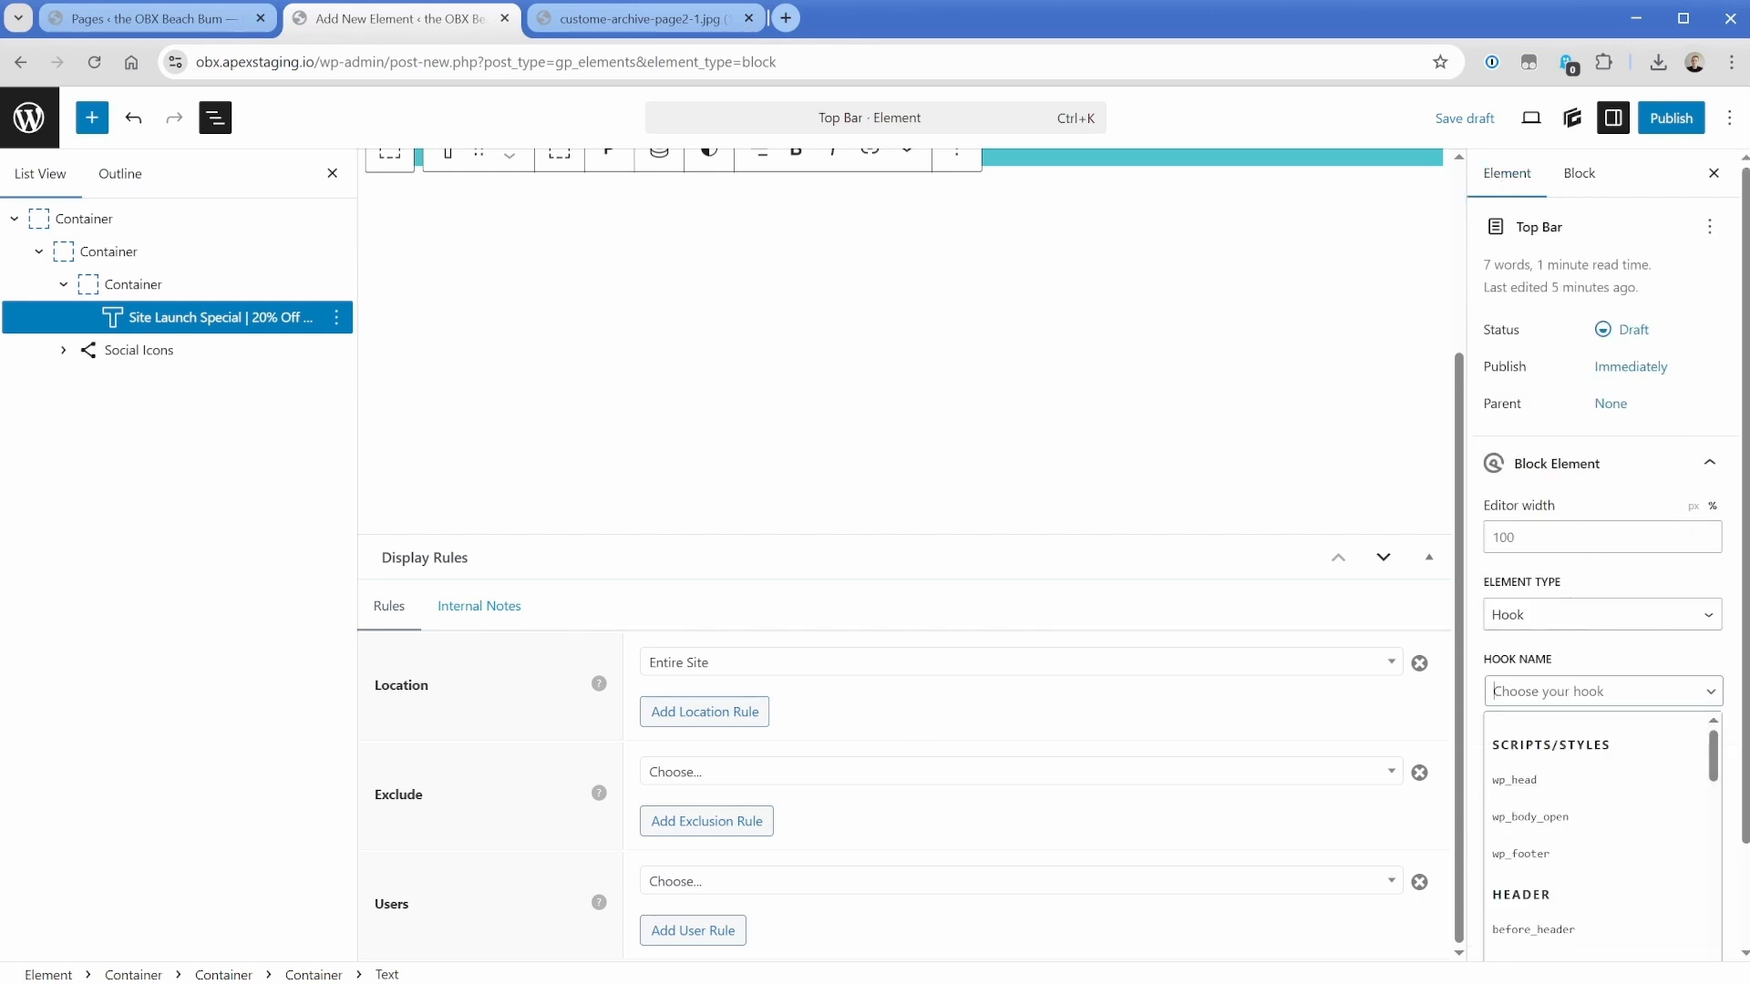
pyautogui.write('before_h')
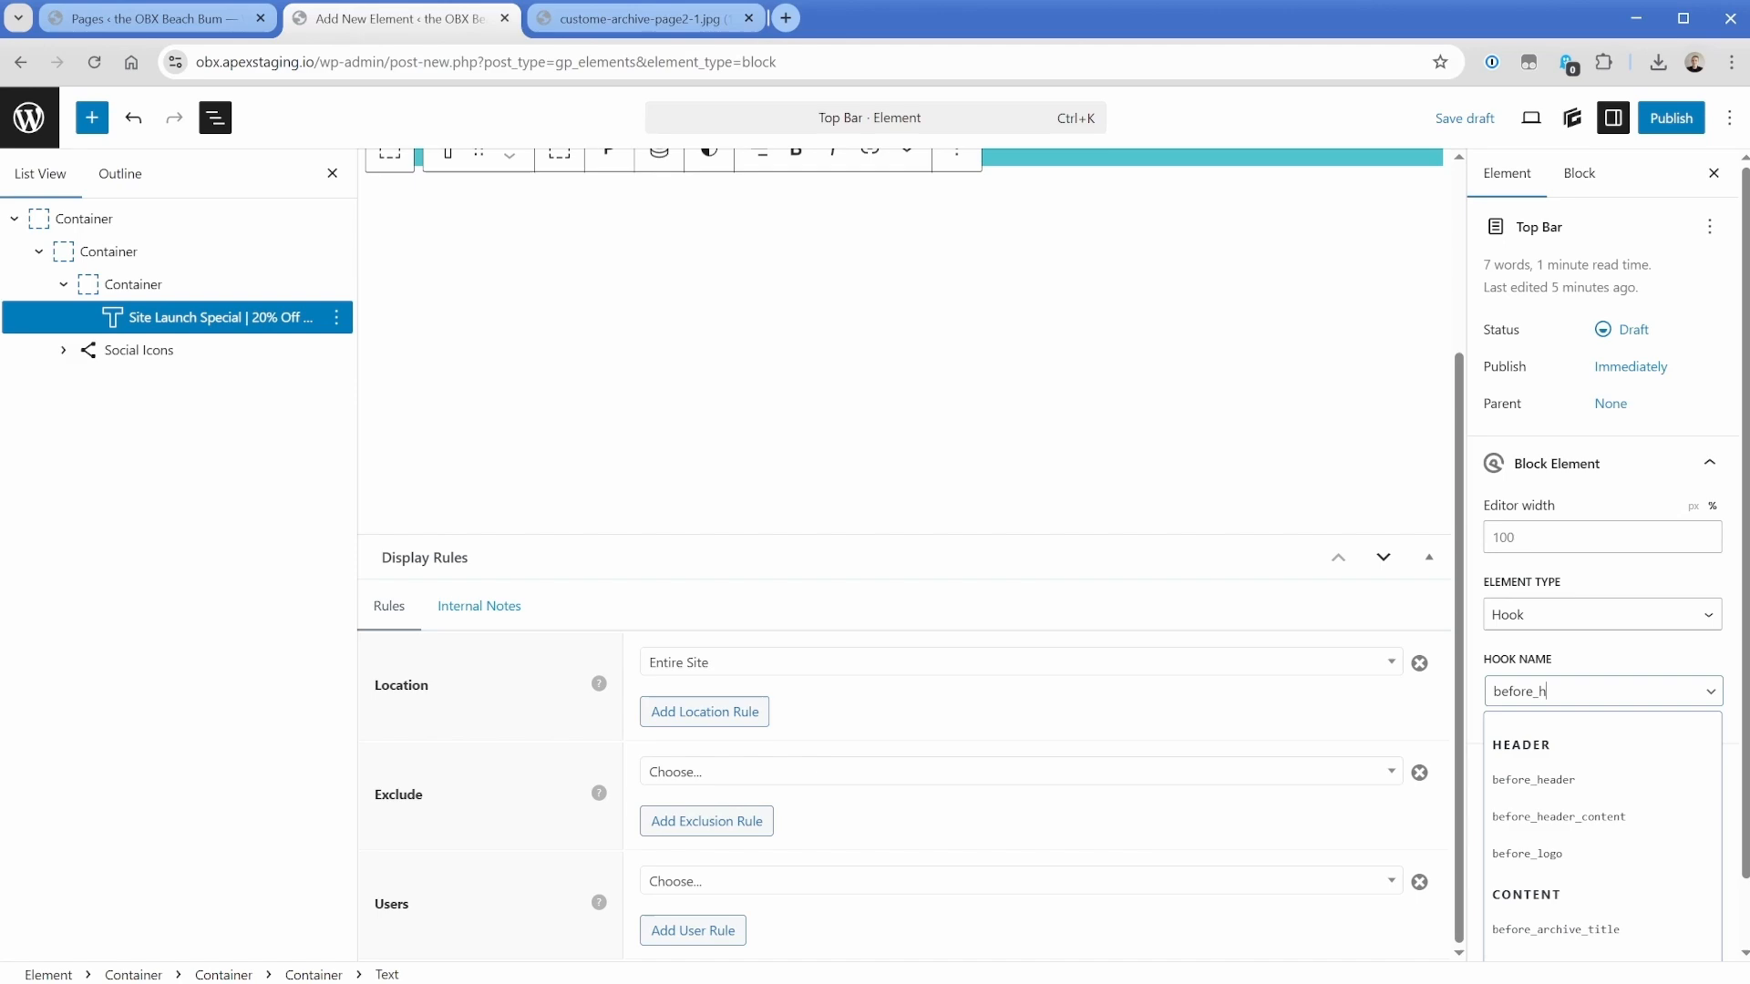
pyautogui.click(1559, 780)
pyautogui.click(1664, 123)
pyautogui.click(1657, 128)
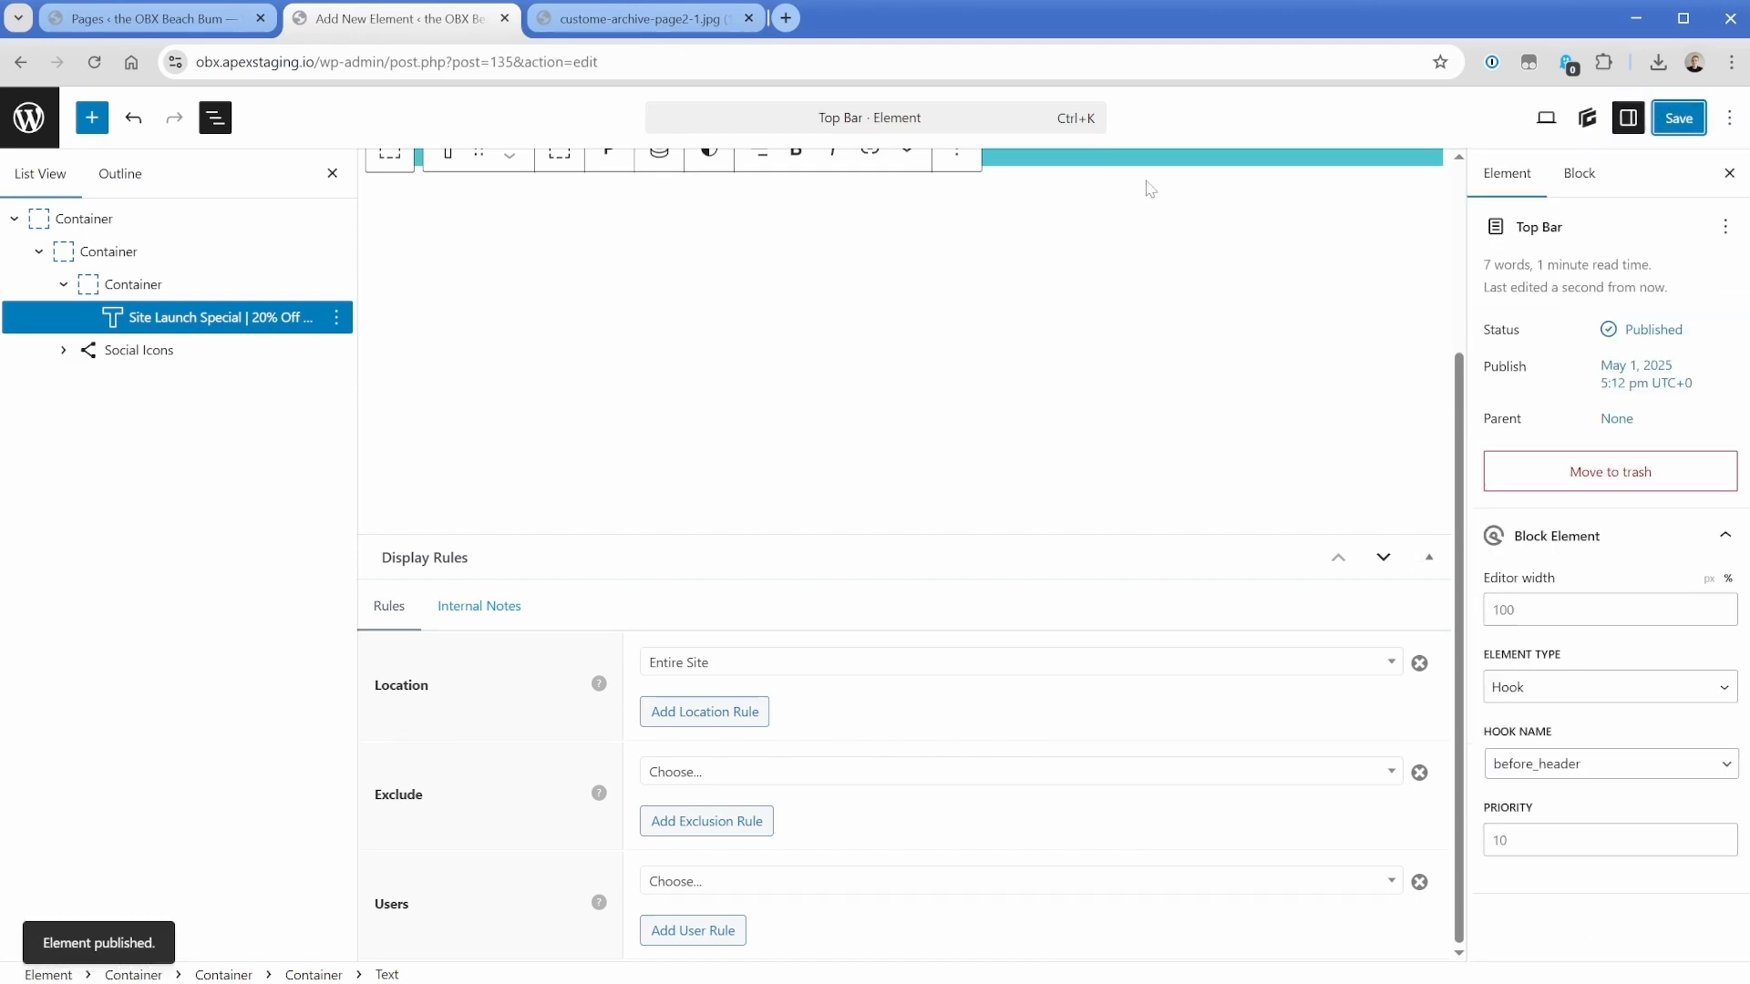
# Open the live OBX Beach Bum site in a new browser tab from the Pages screen to check the top bar.
pyautogui.click(119, 26)
pyautogui.middleClick(108, 103)
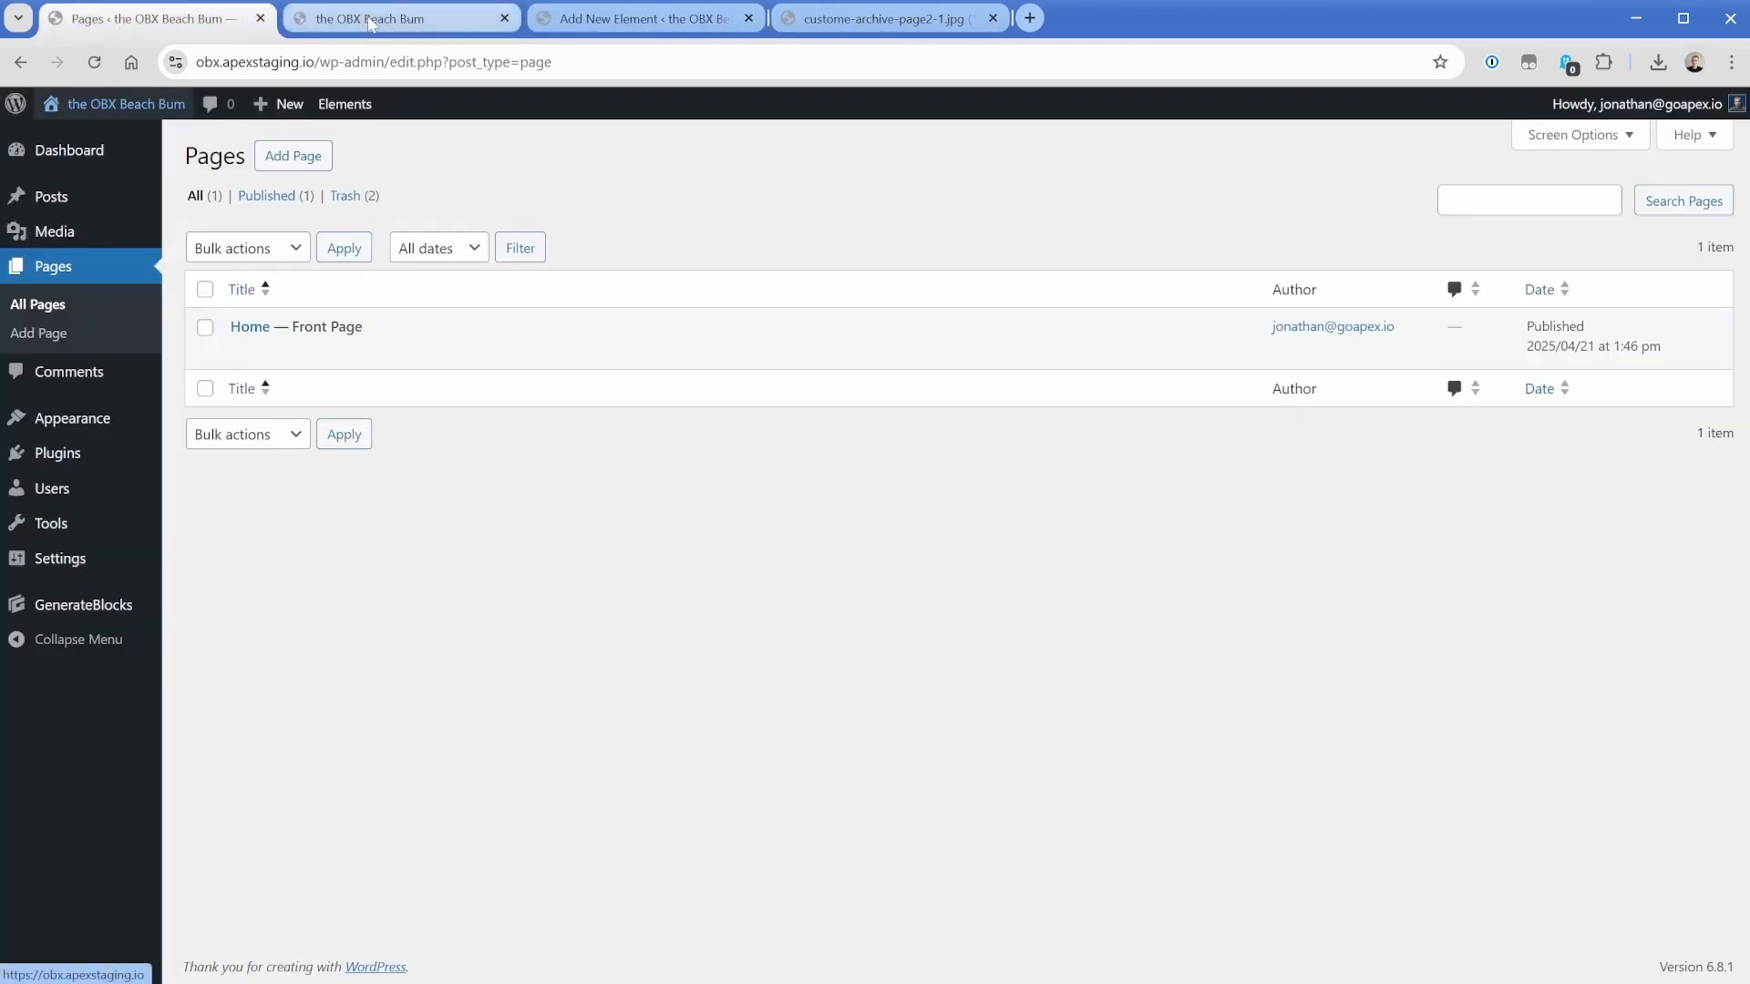
pyautogui.click(368, 16)
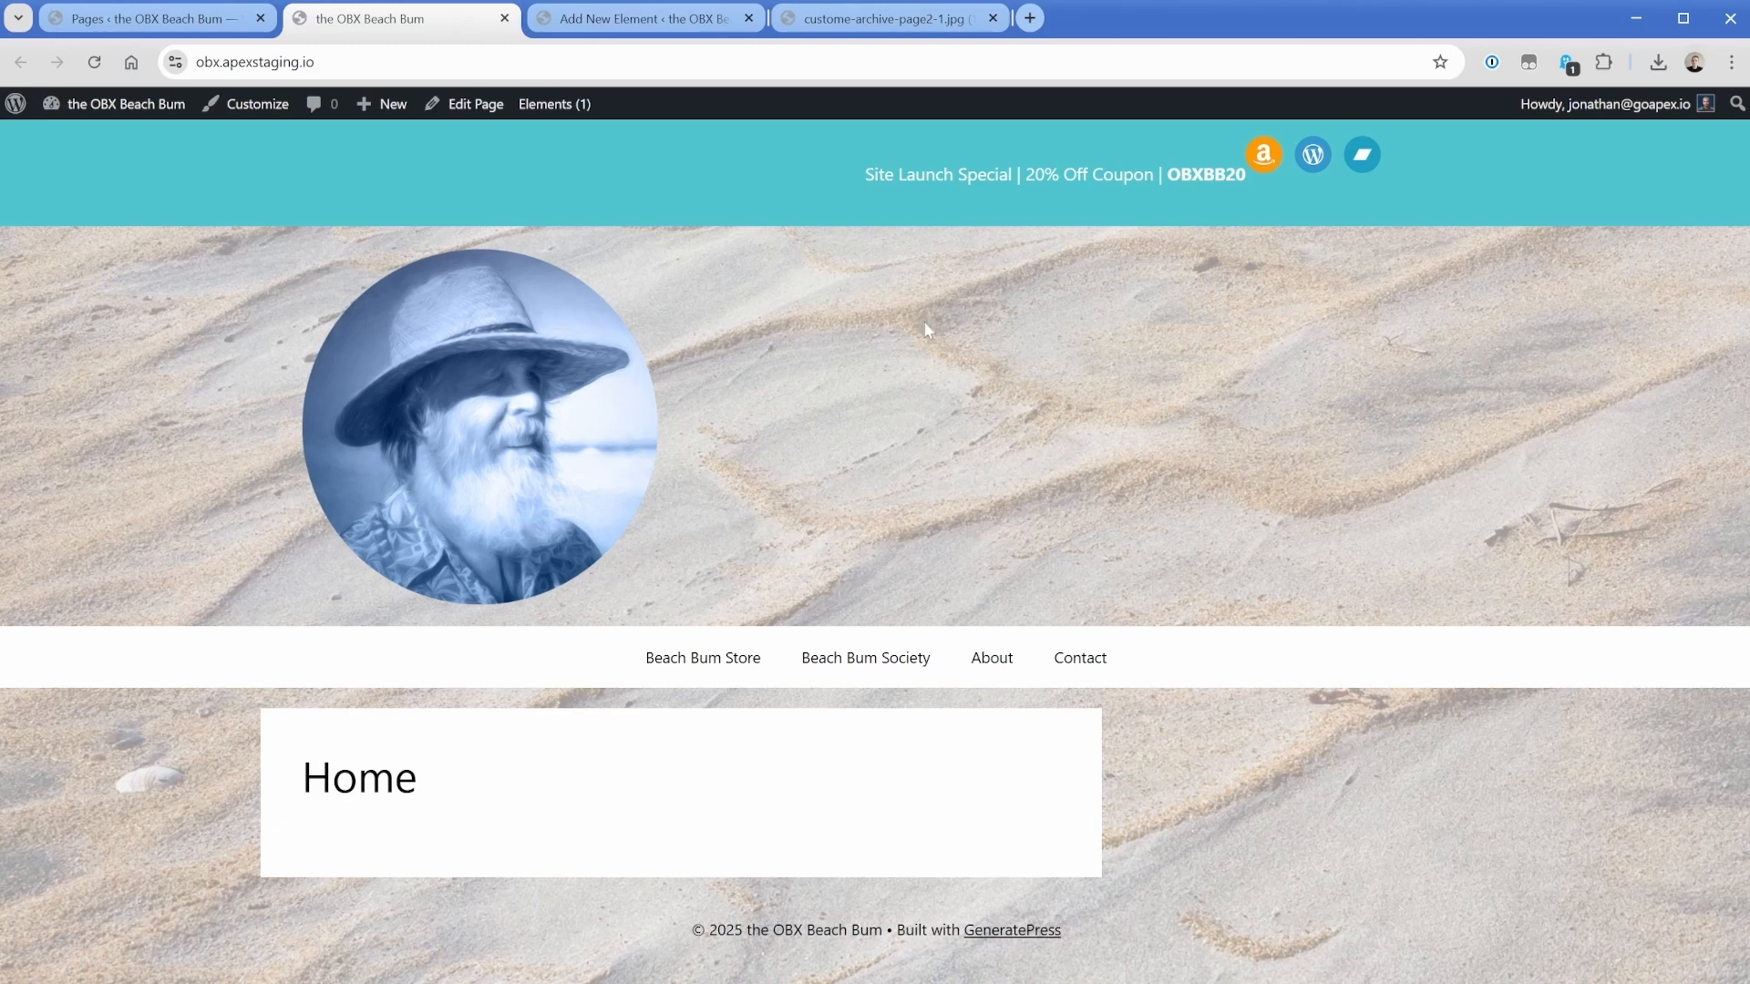
# Inspect the social icons list in the developer tools and toggle its ul margin rule off and back on.
pyautogui.rightClick(1287, 168)
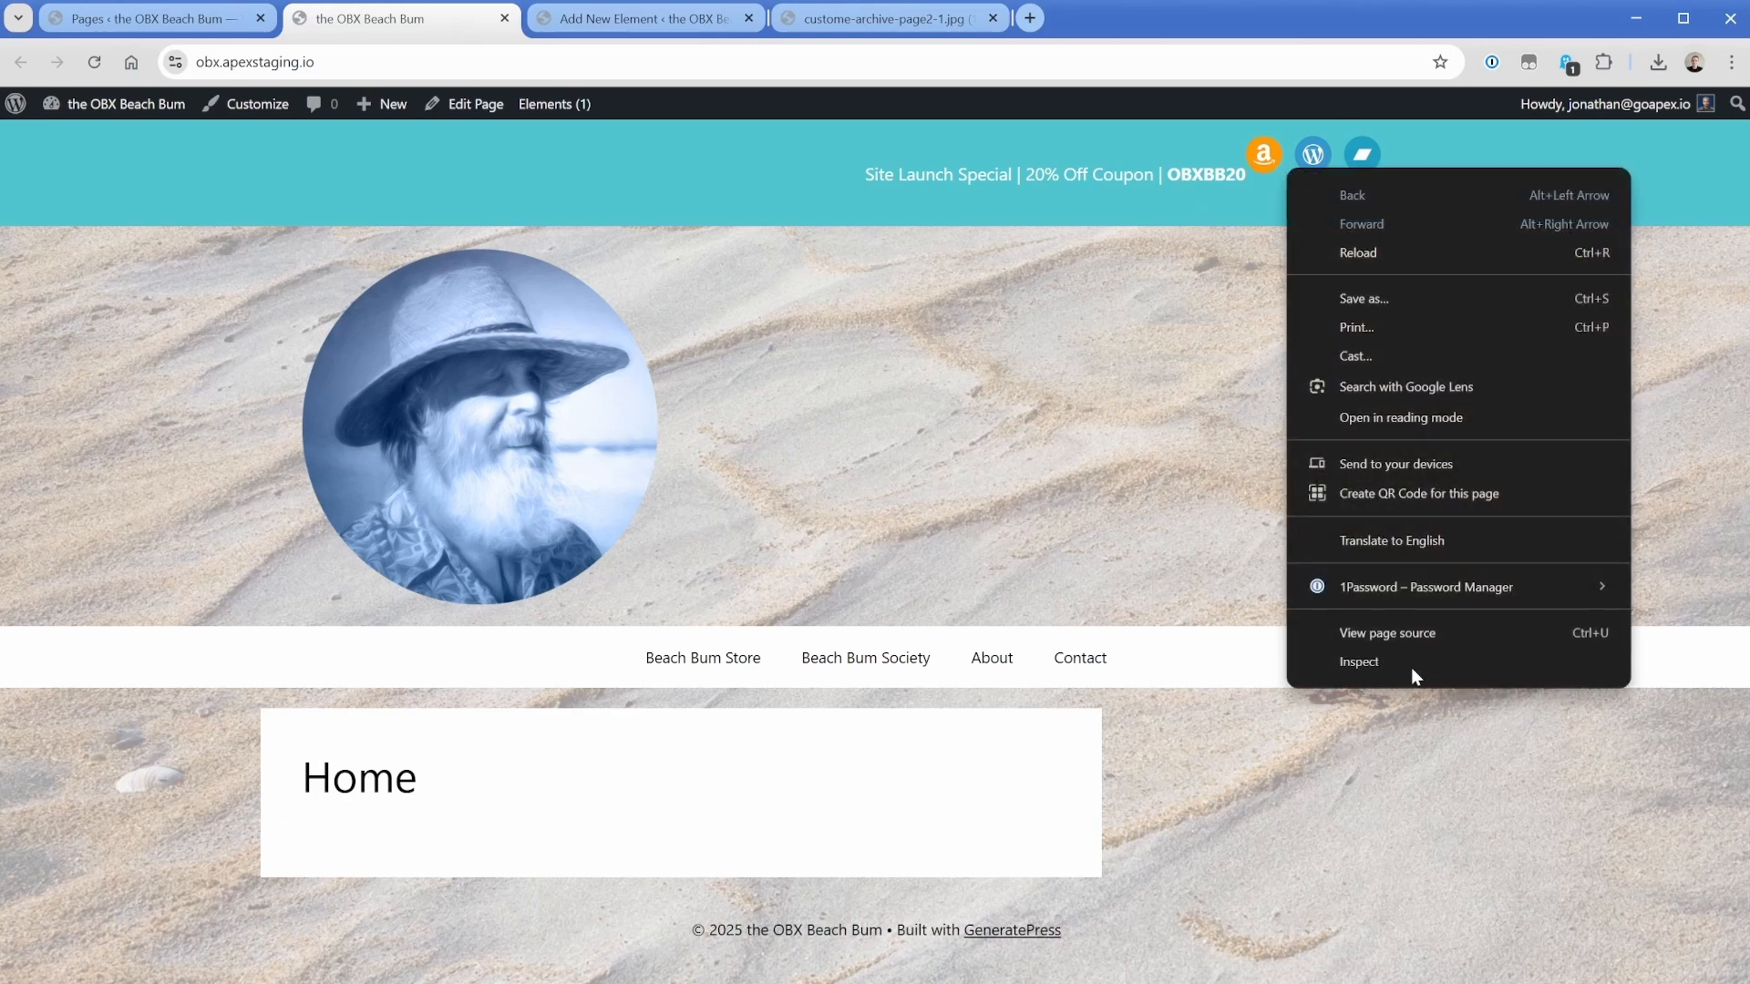
pyautogui.click(1411, 664)
pyautogui.moveTo(1226, 843)
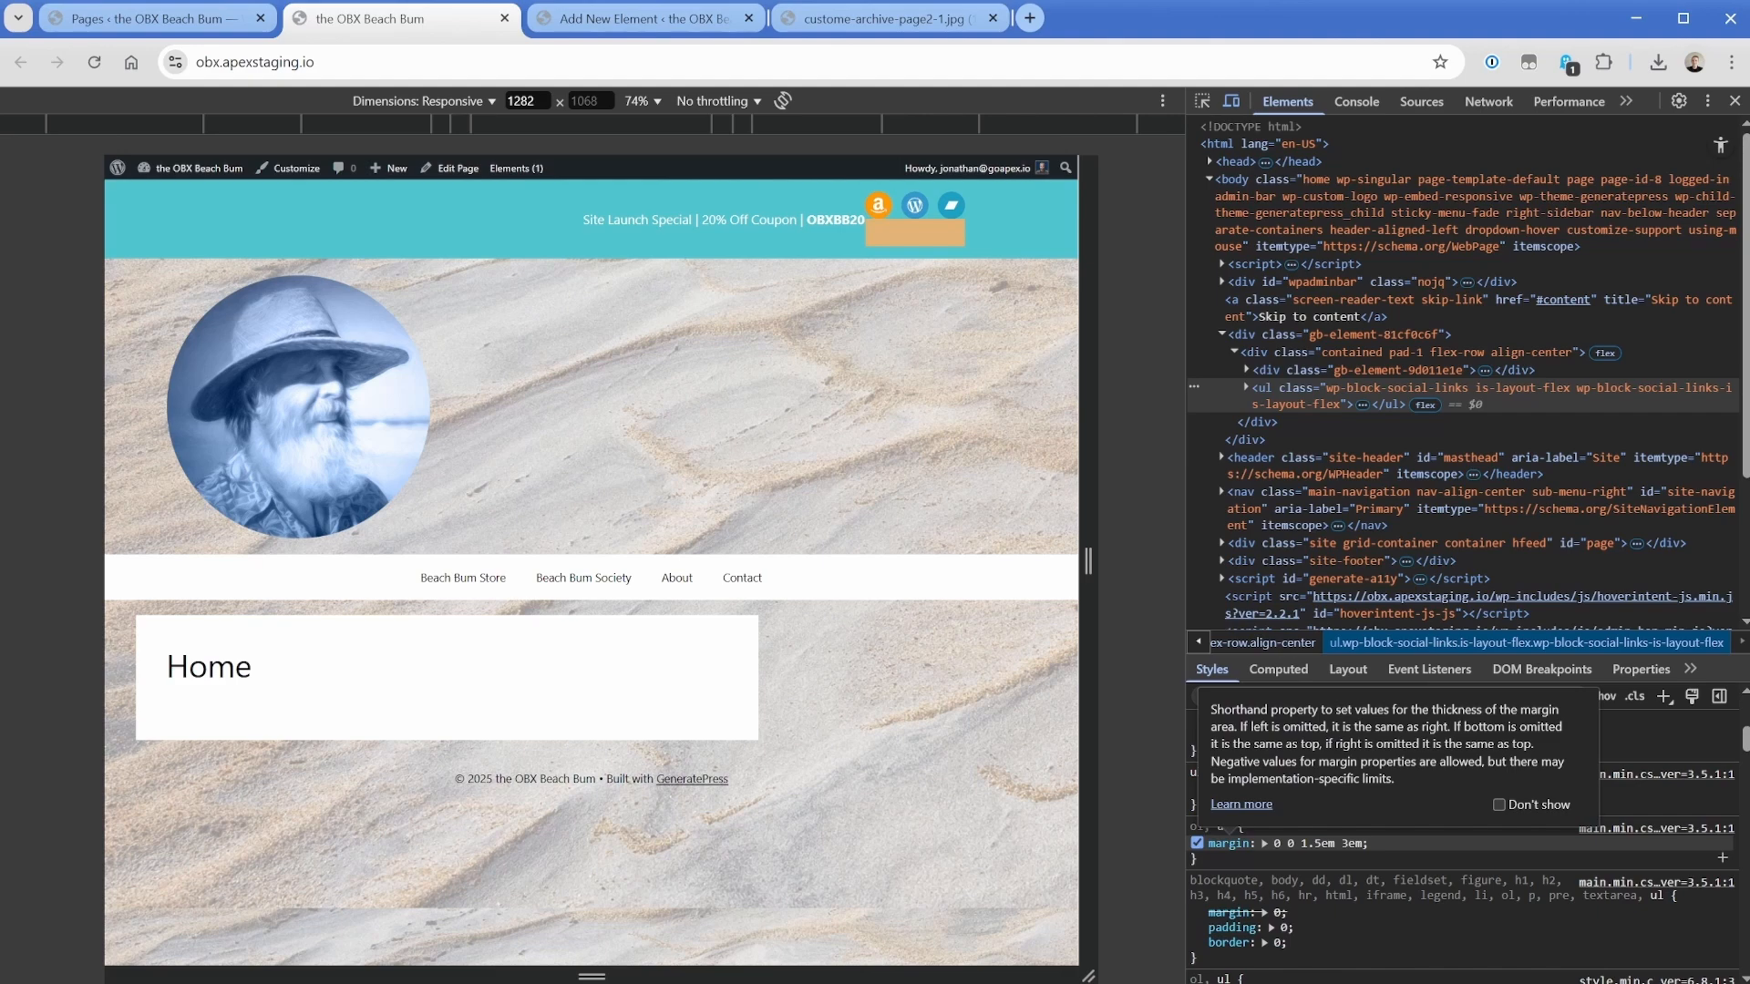
pyautogui.click(1264, 844)
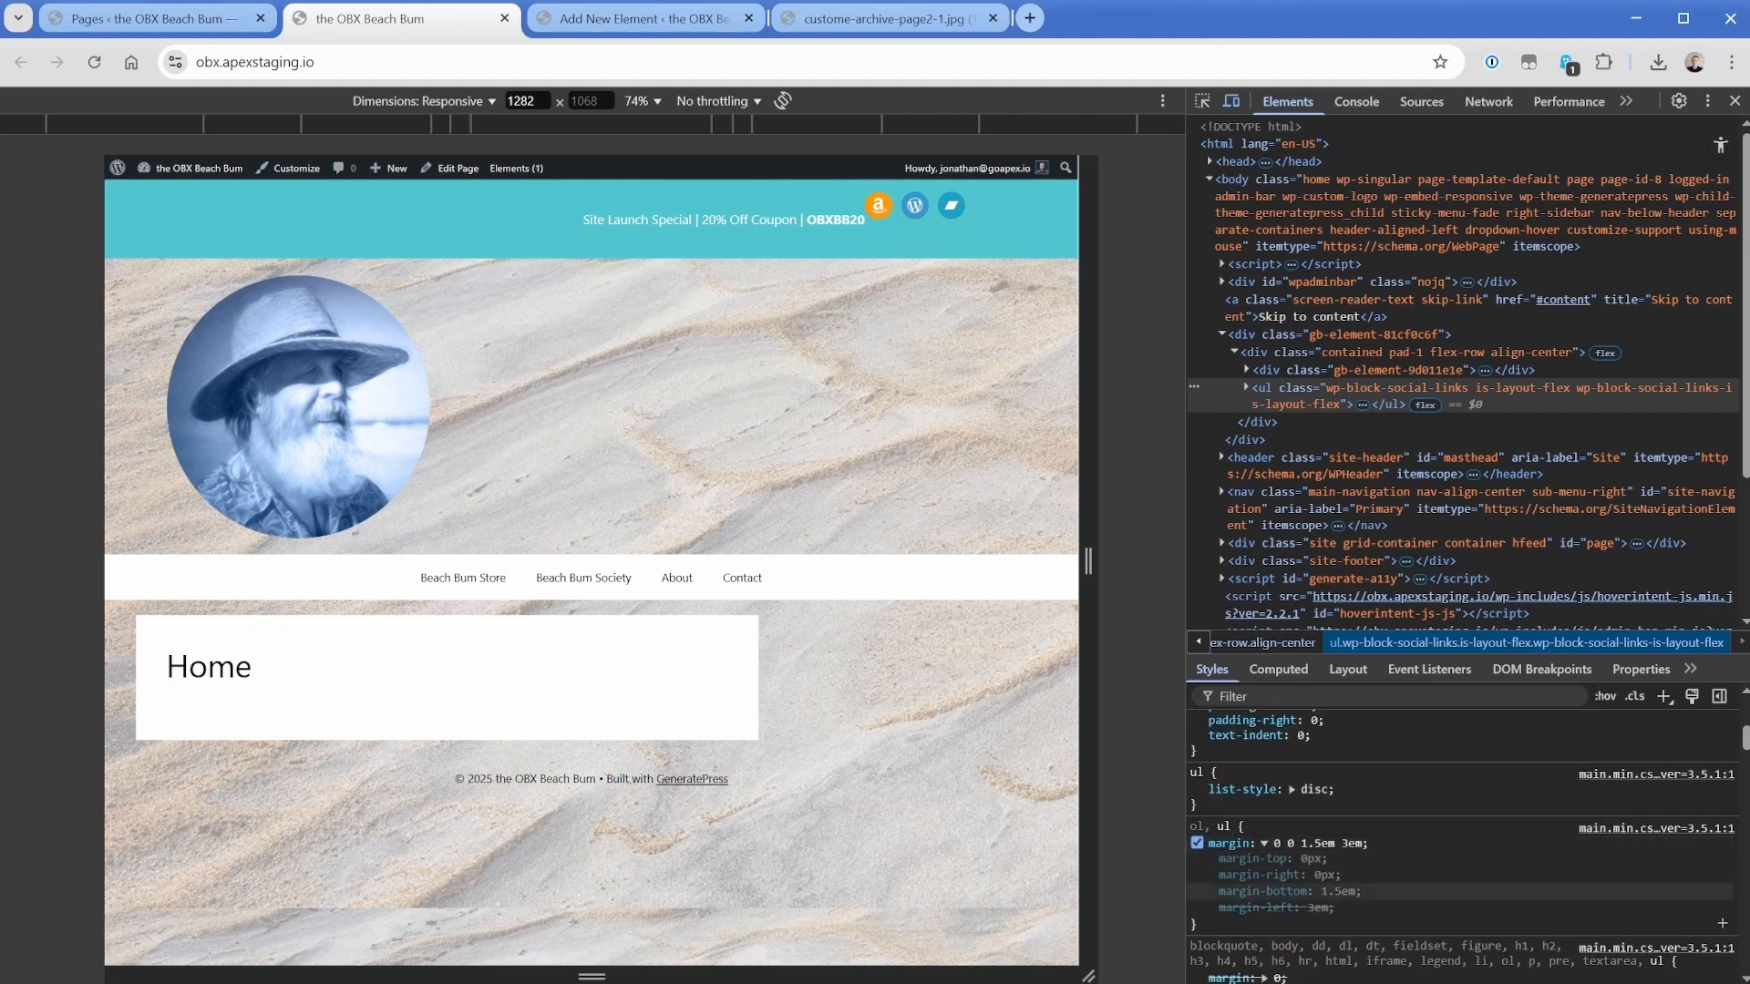
pyautogui.moveTo(1226, 843)
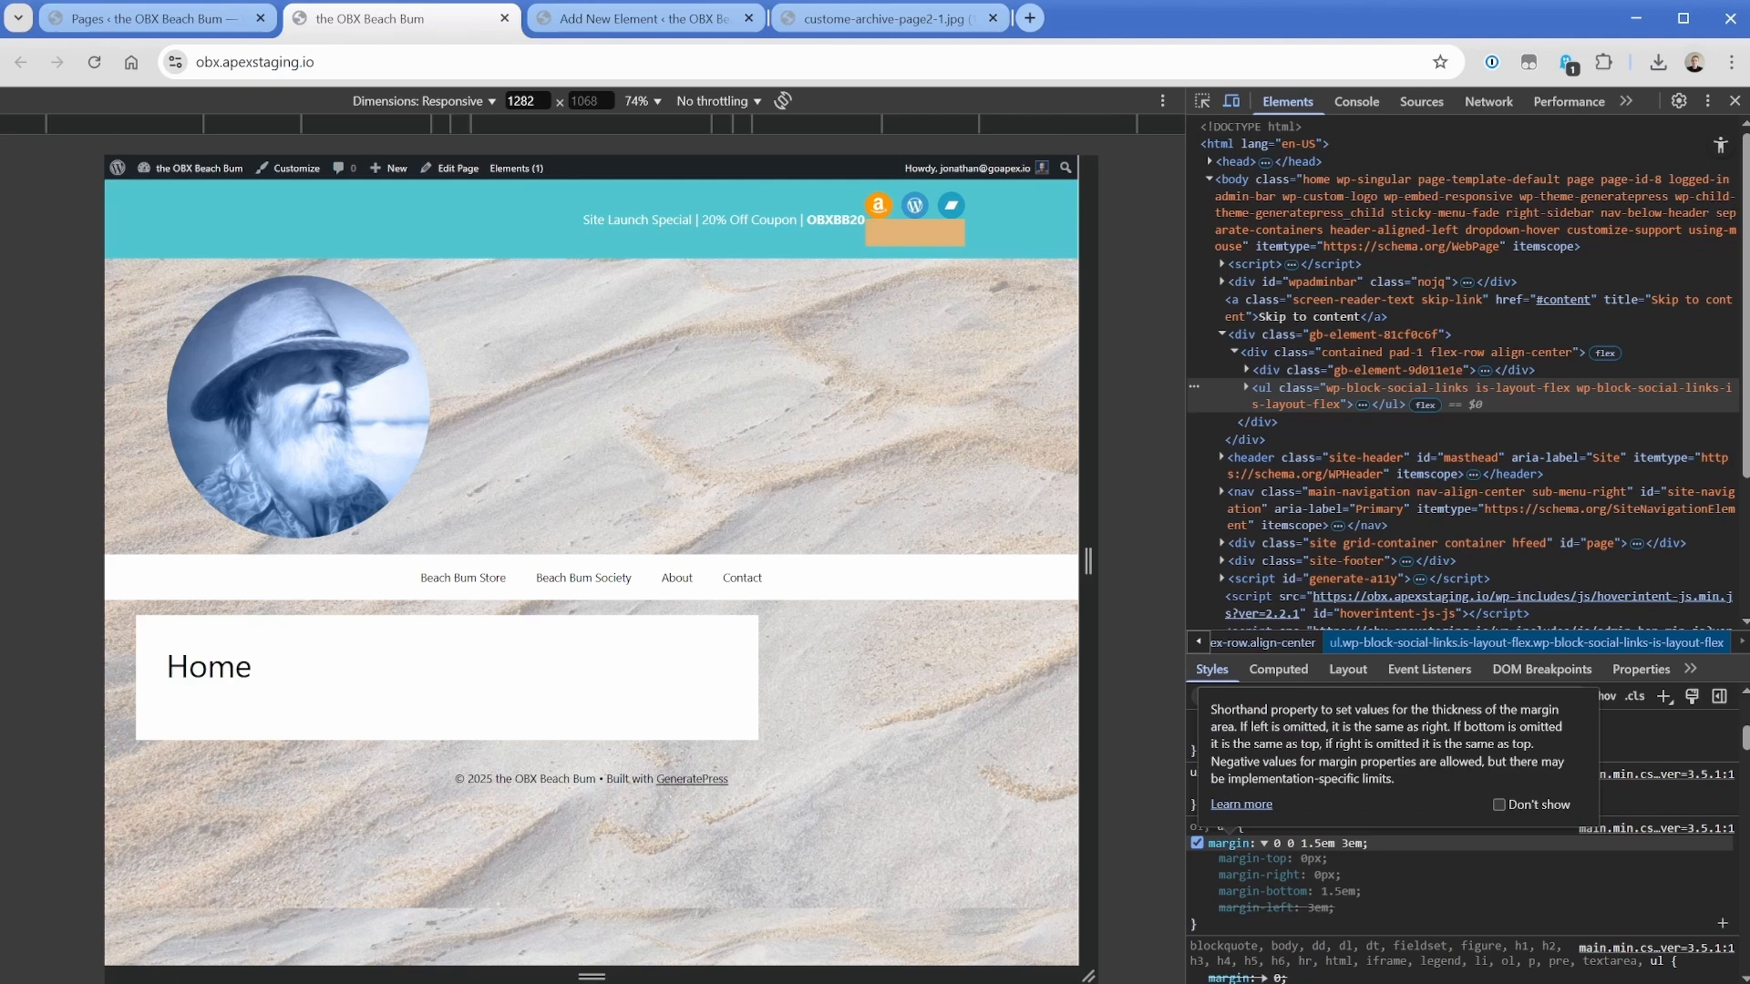
pyautogui.click(1197, 844)
pyautogui.click(1198, 844)
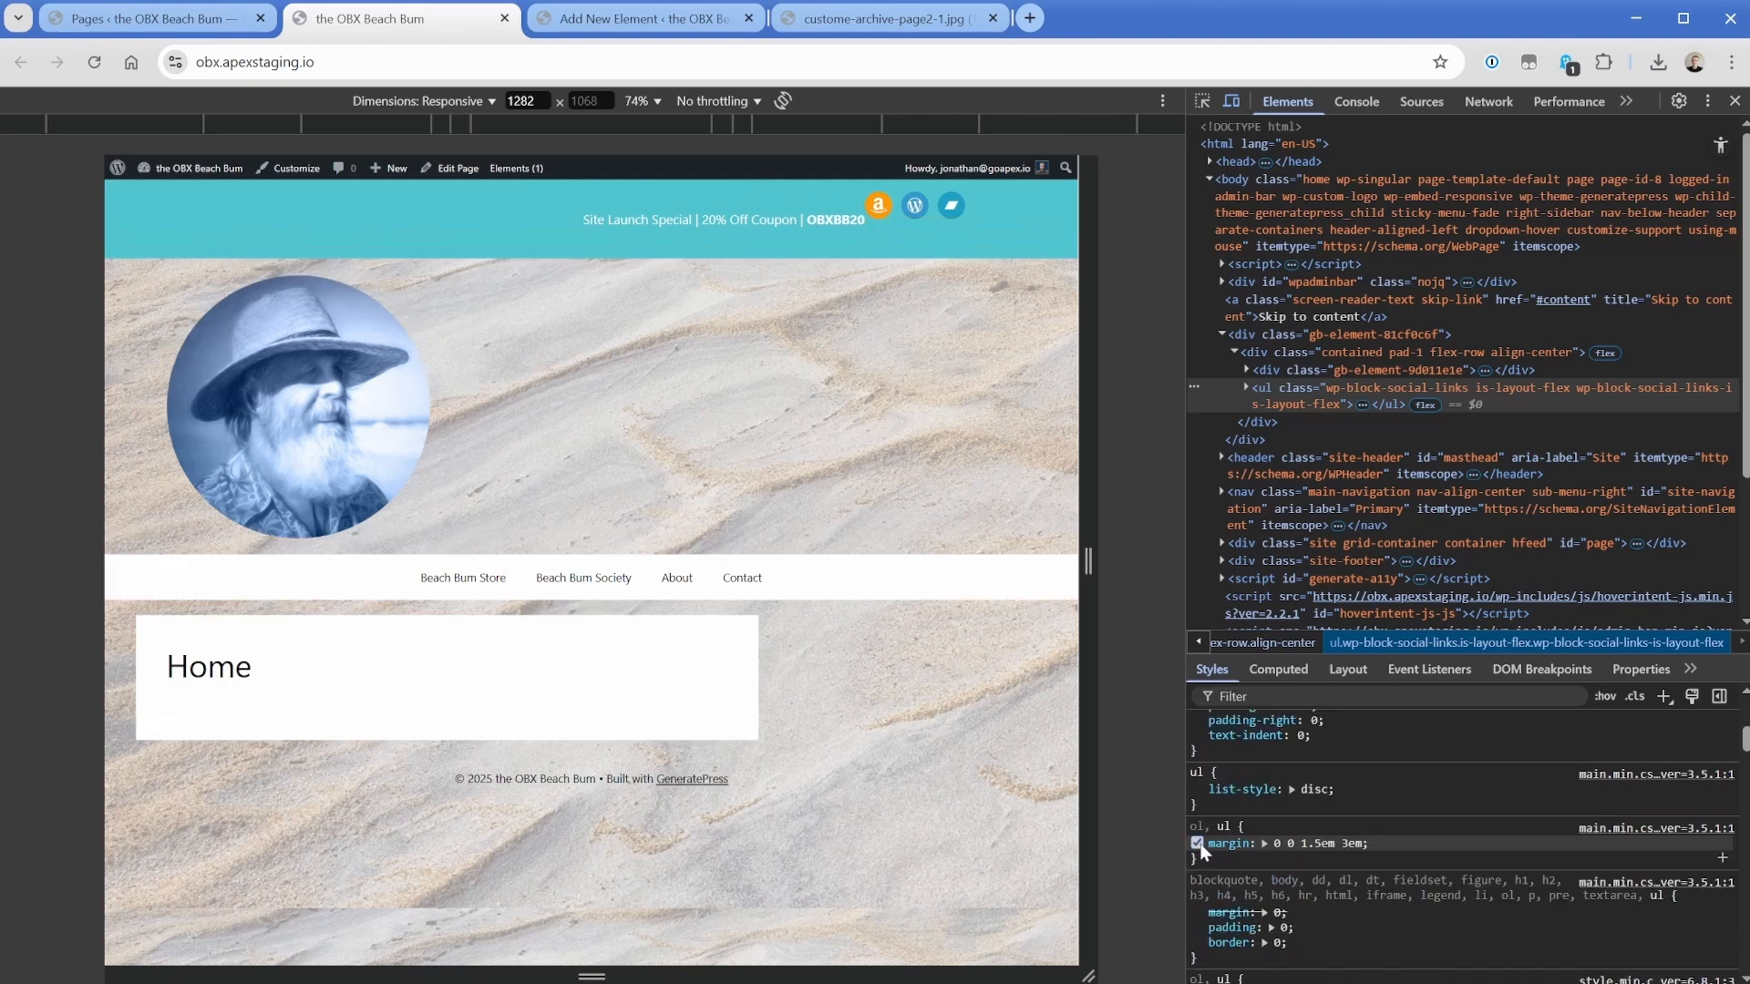
# Add the rule ul {margin-bottom: unset;} to the Customizer's Additional CSS and publish it.
pyautogui.click(219, 18)
pyautogui.moveTo(64, 429)
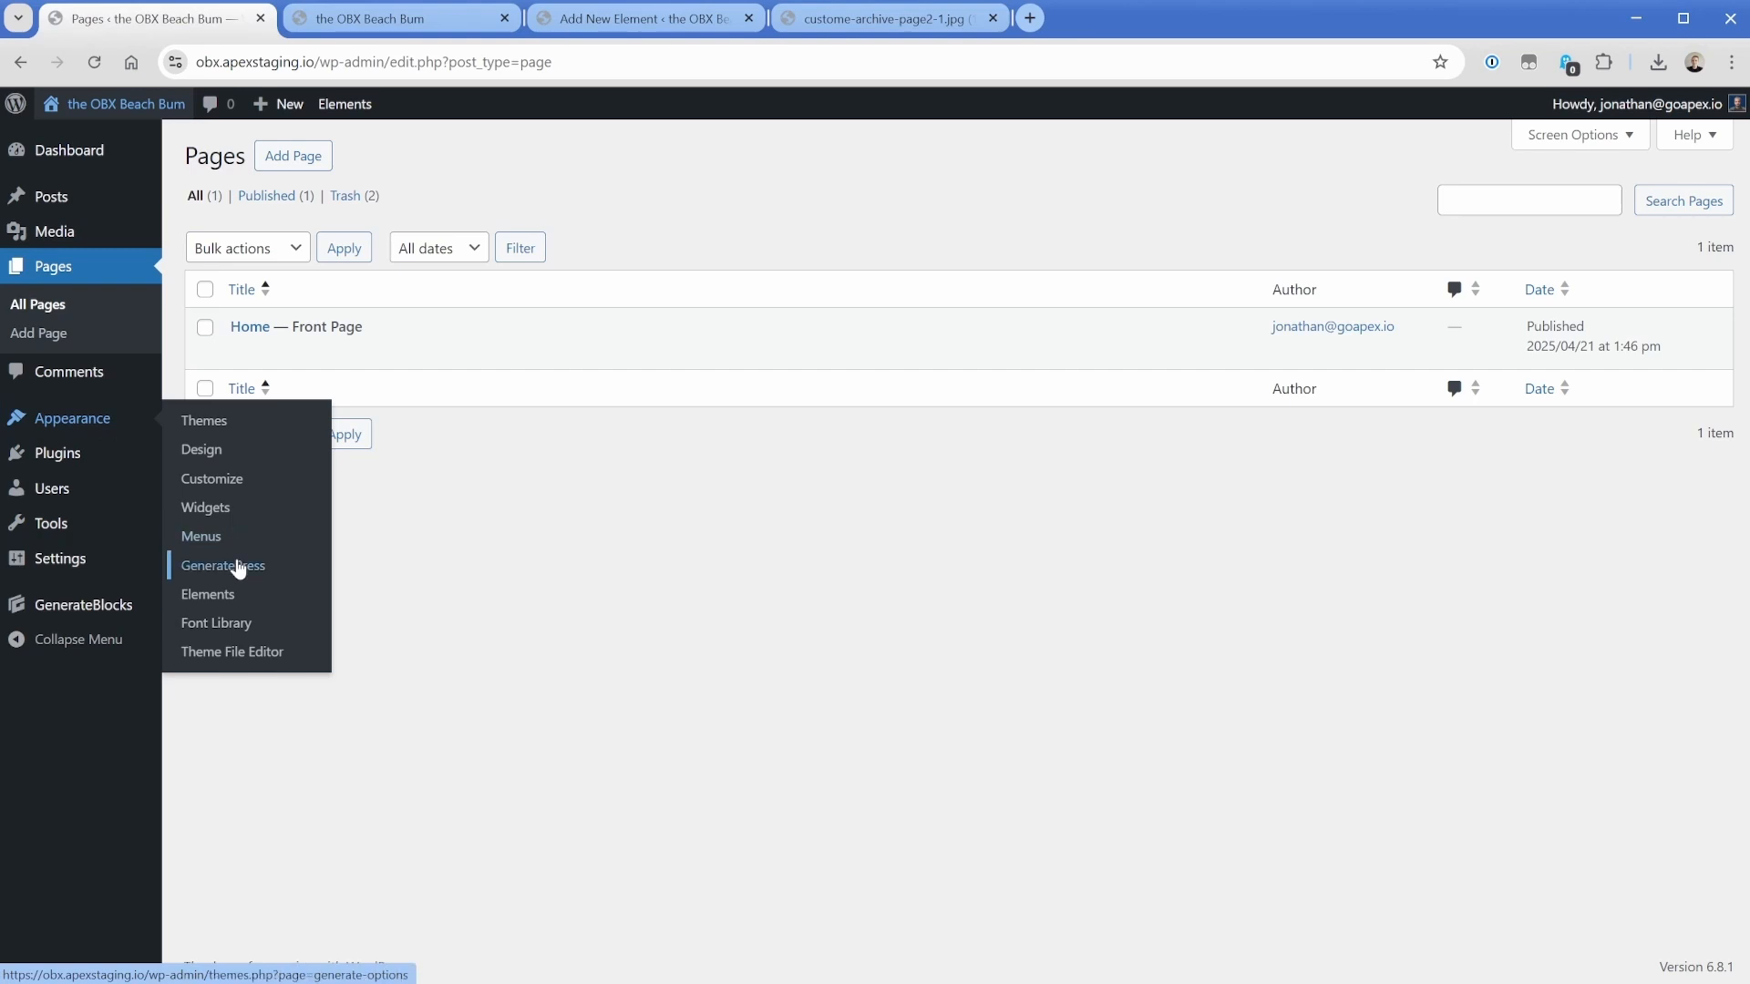
pyautogui.click(234, 485)
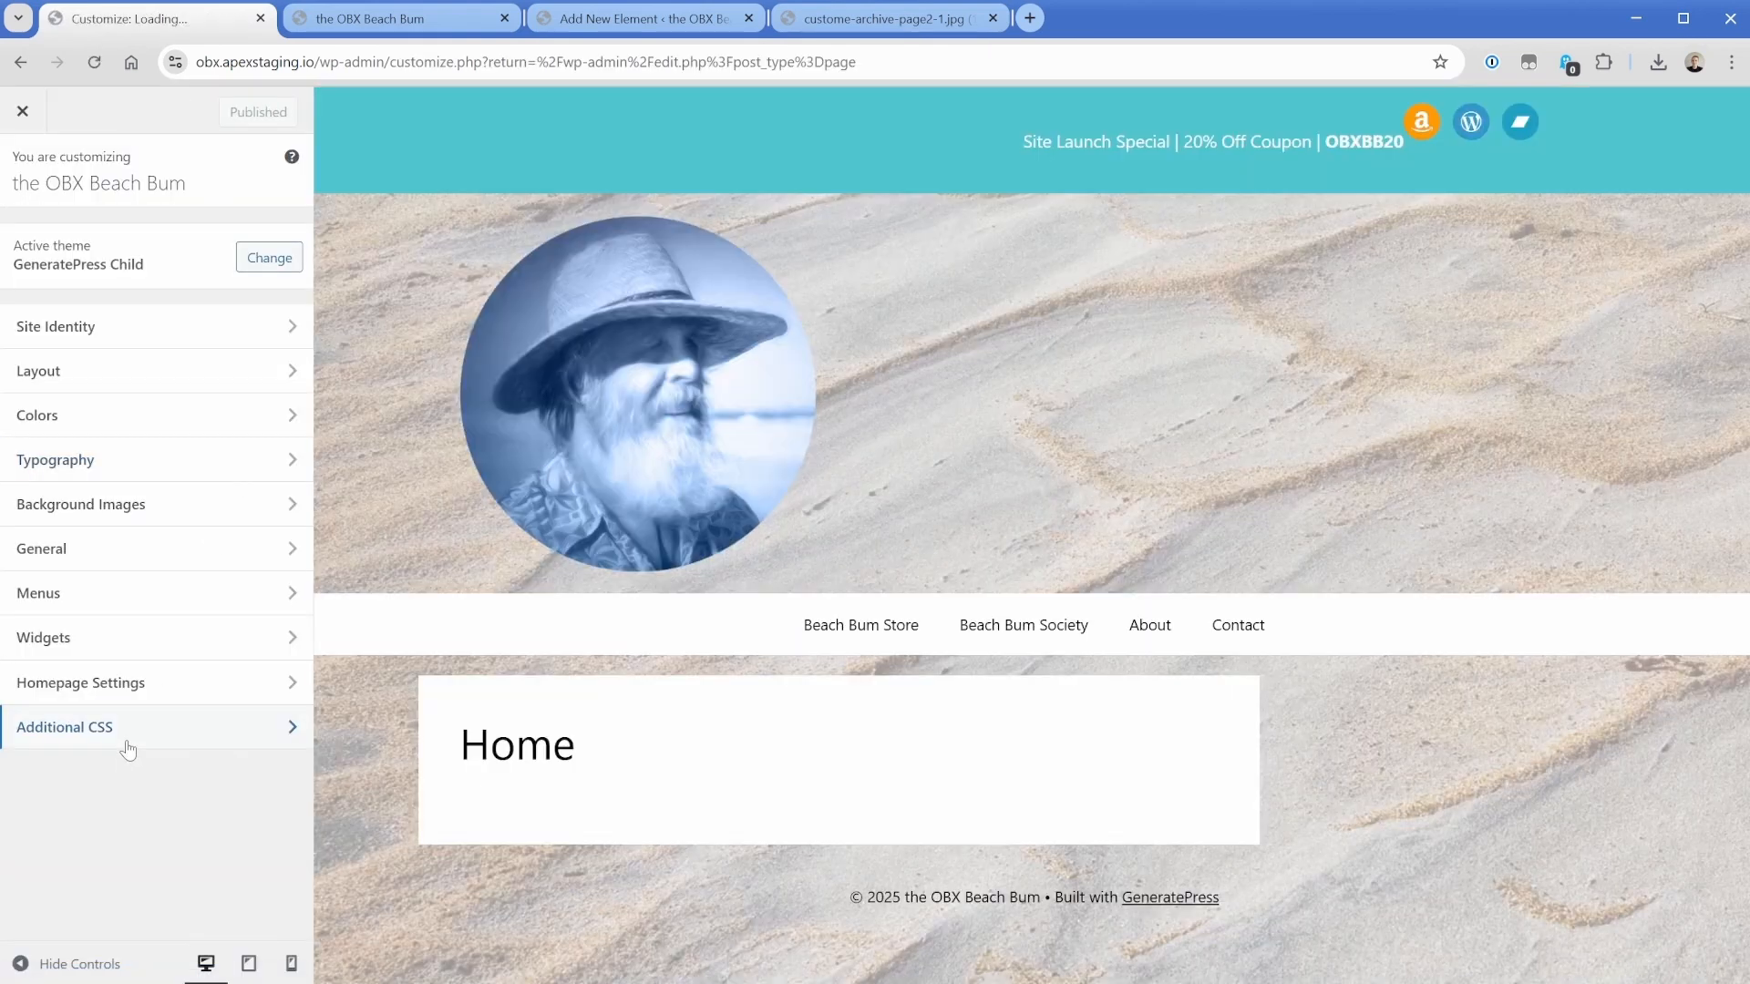
pyautogui.click(129, 727)
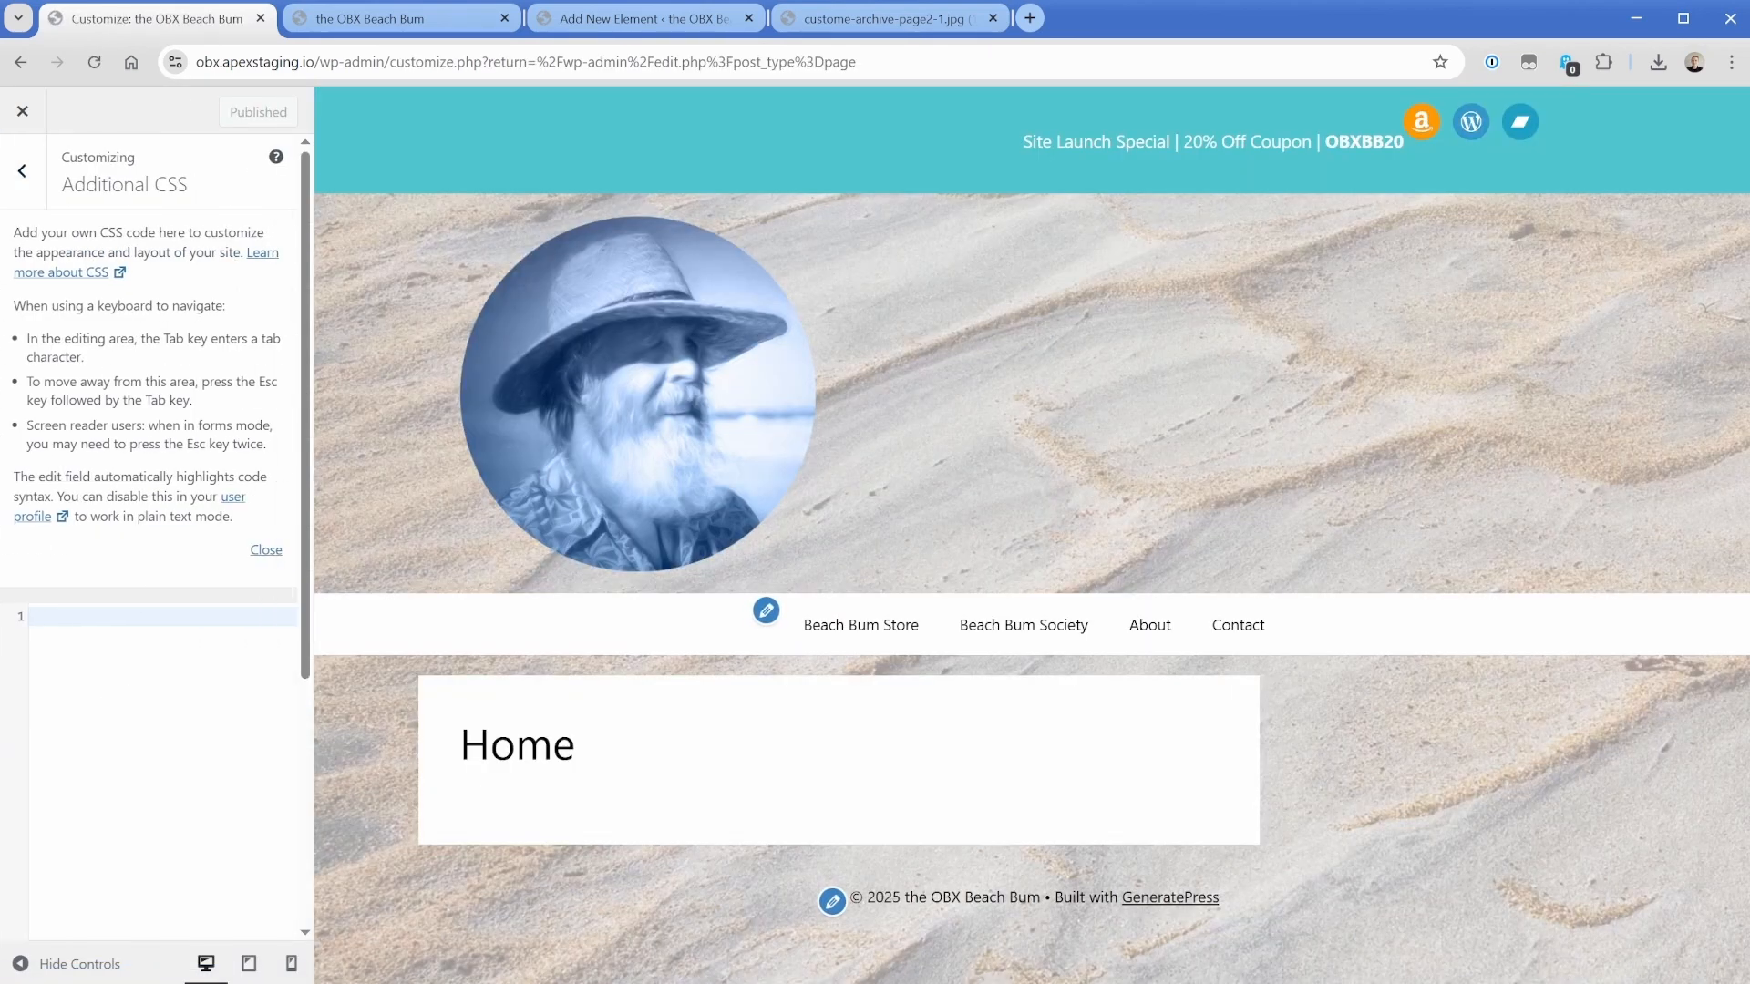
pyautogui.write('ul {margin-botto')
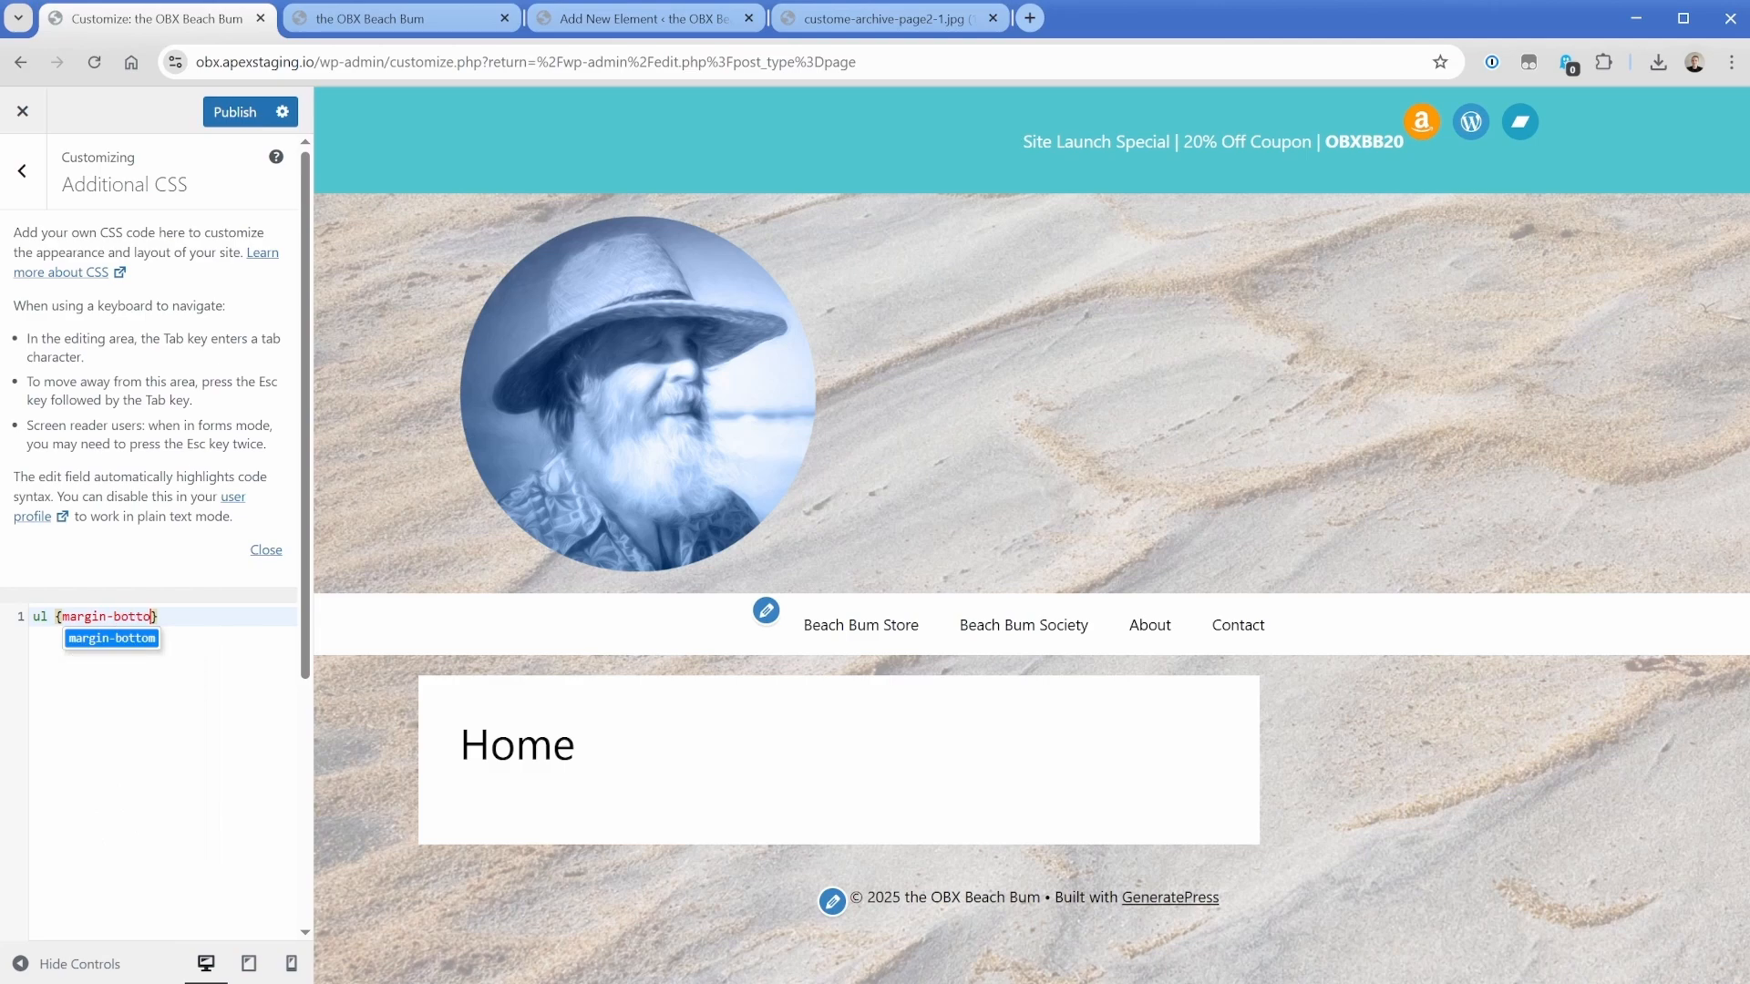
pyautogui.write('m: unset;')
pyautogui.press('Escape')
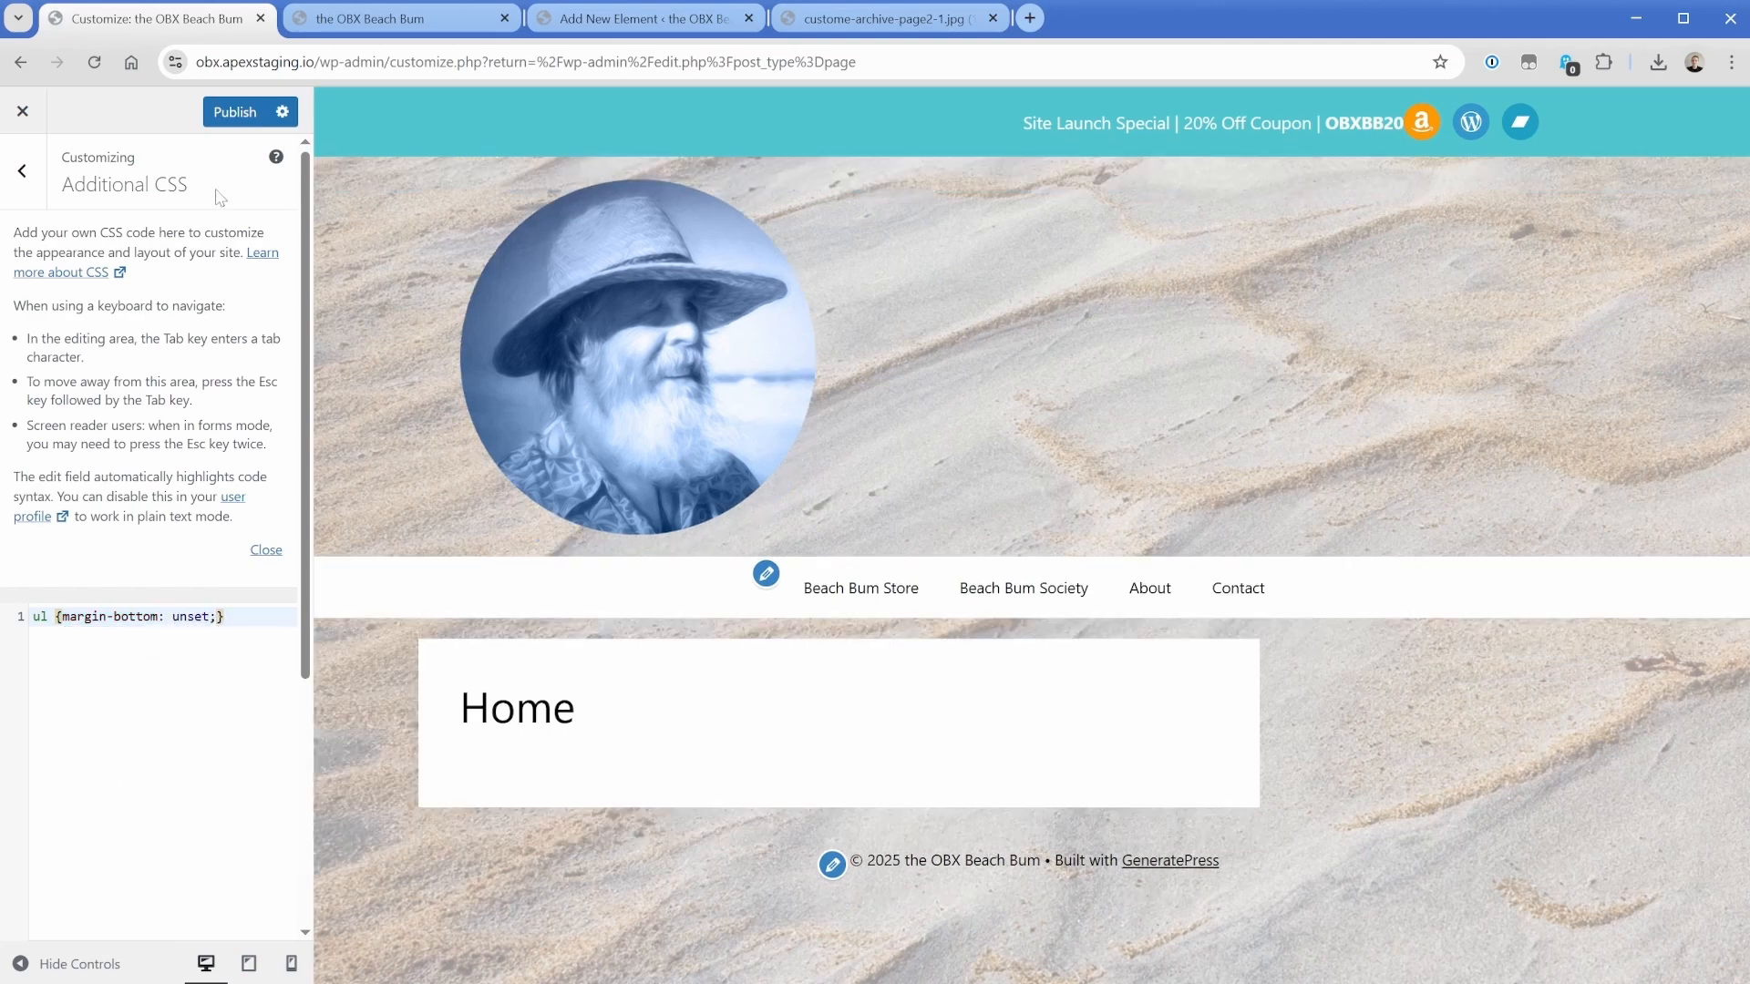
pyautogui.click(224, 118)
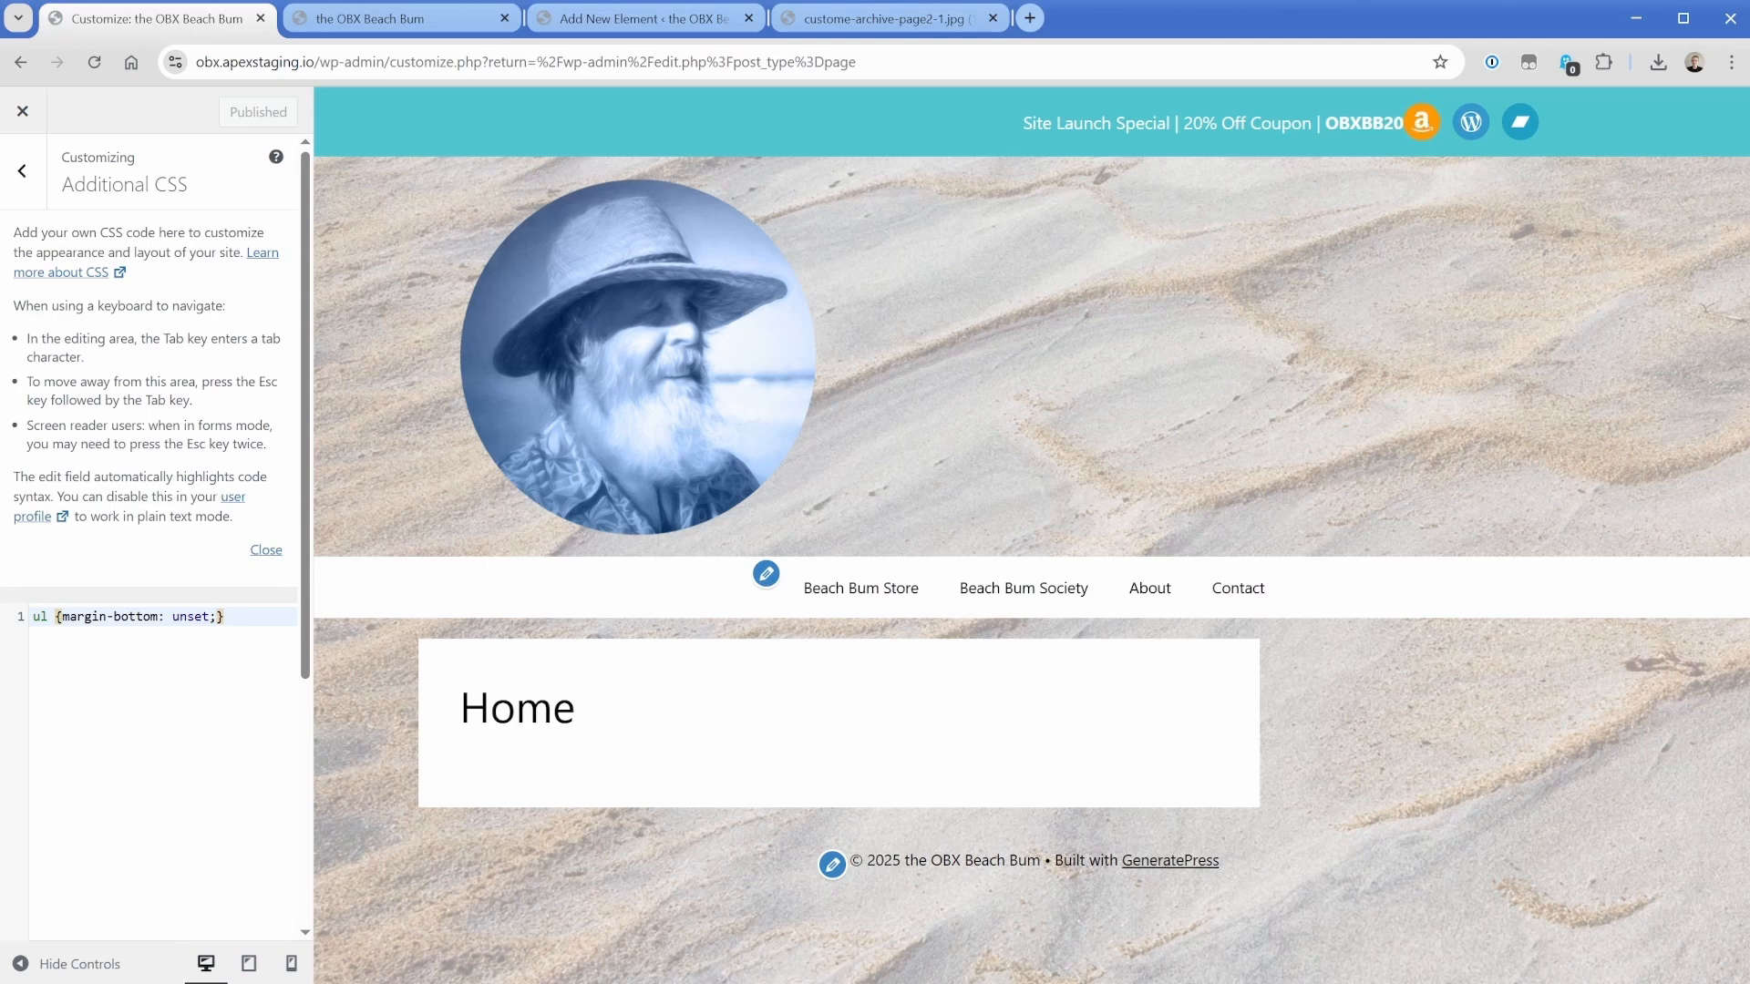
# Add the gap-1 global style to the Top Bar element's inner container and save the element.
pyautogui.click(631, 17)
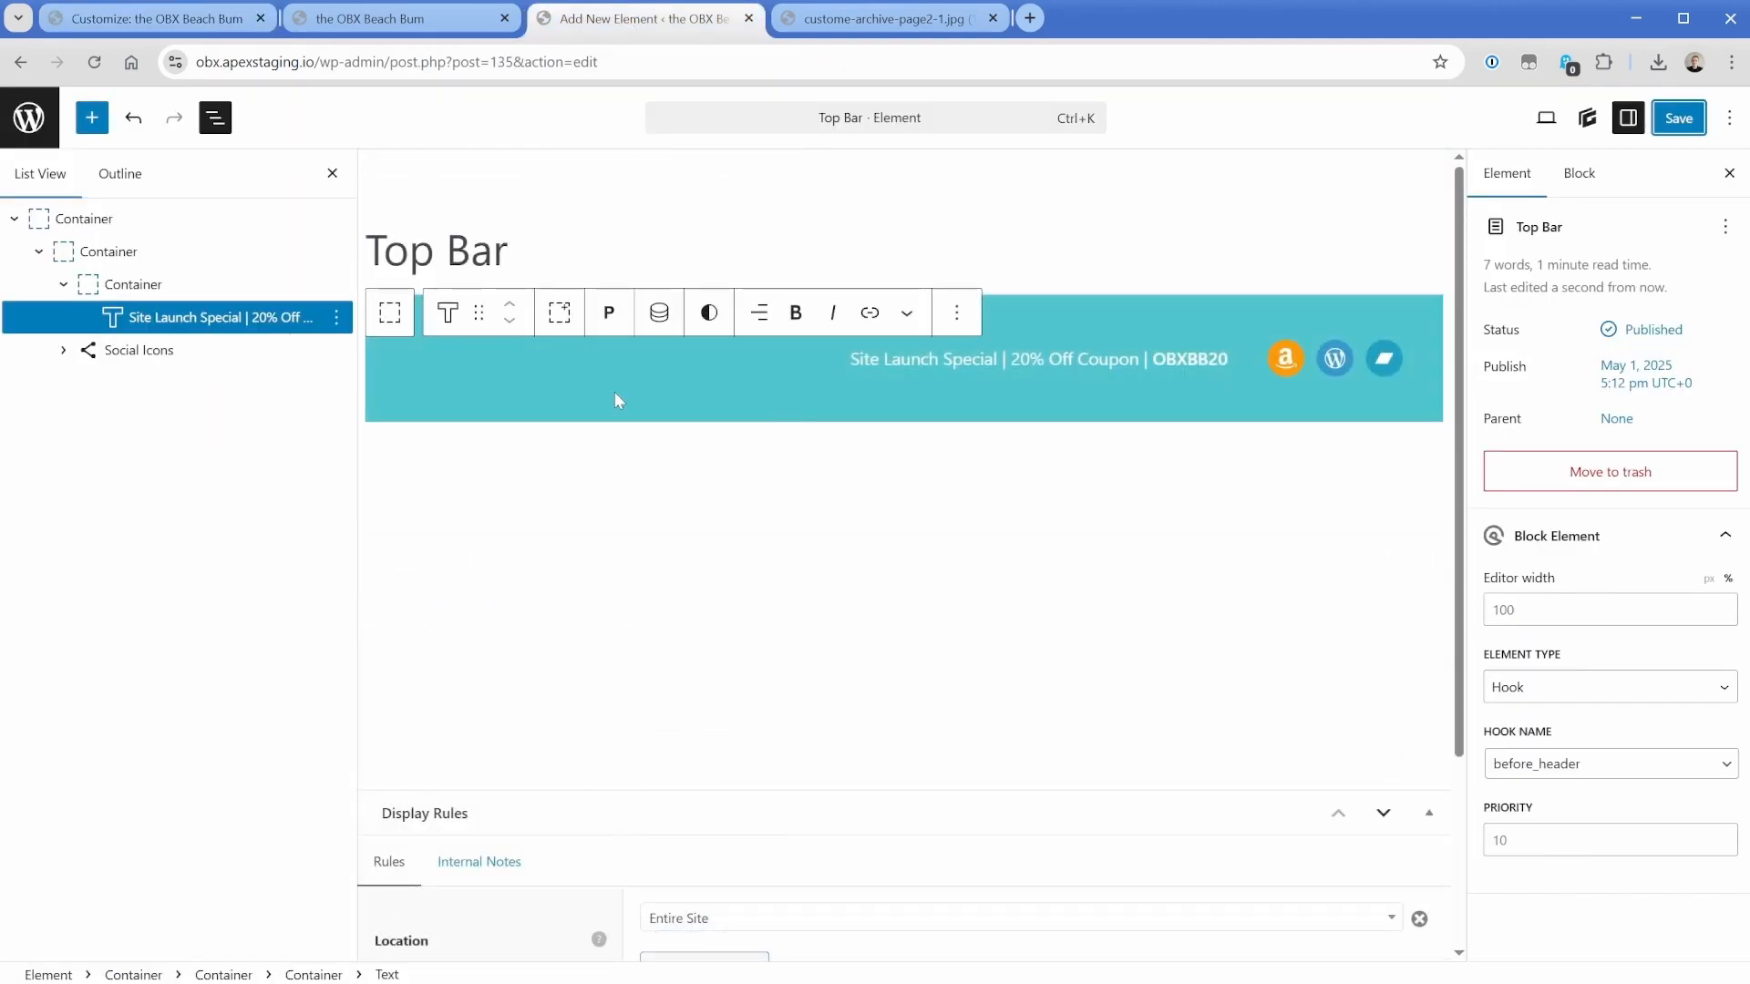
pyautogui.click(63, 284)
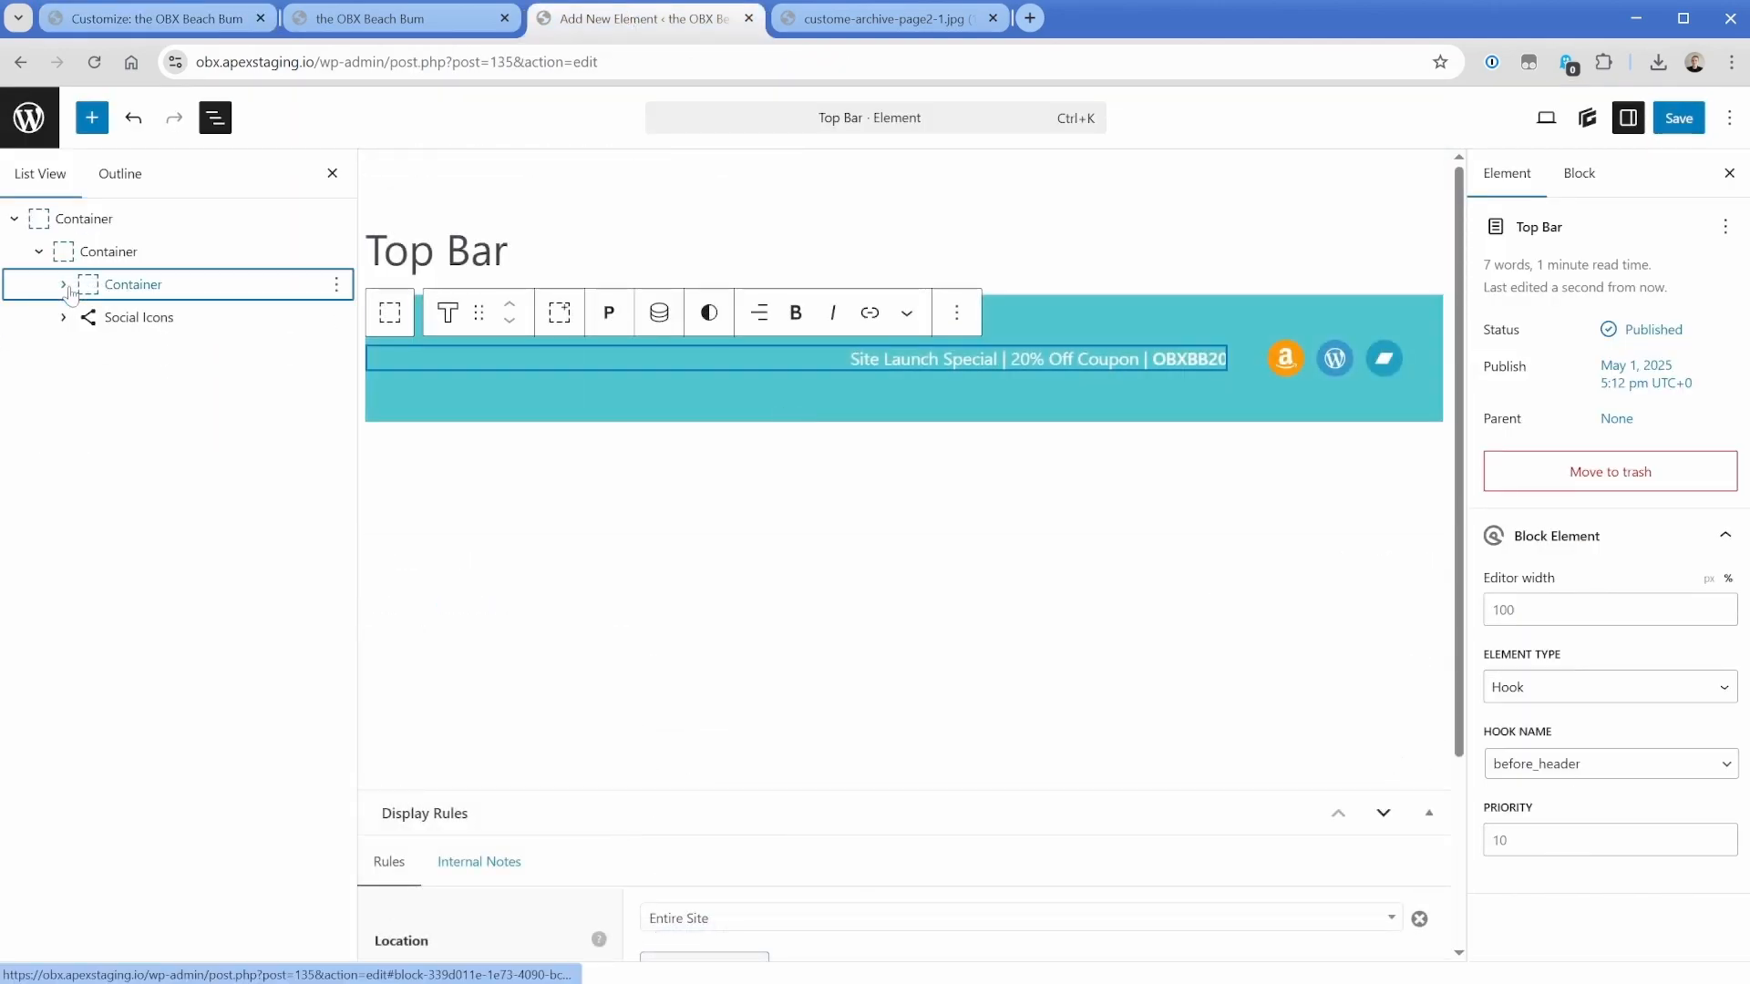
pyautogui.click(119, 251)
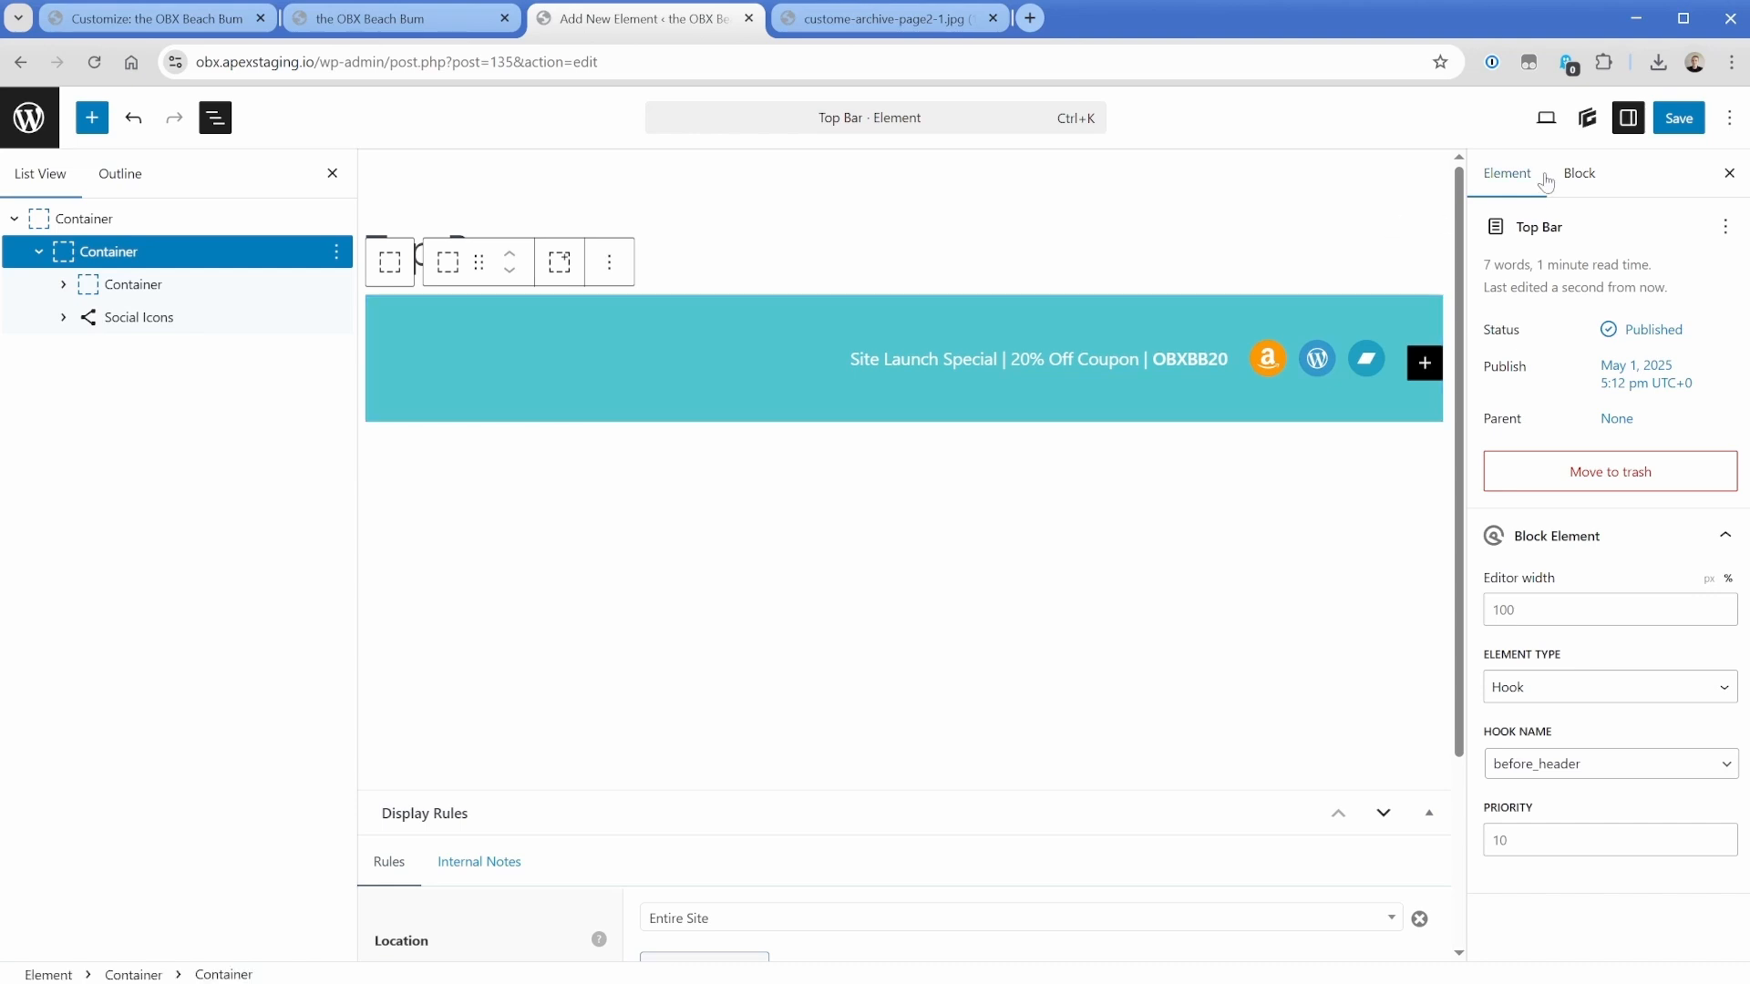
pyautogui.click(1578, 175)
pyautogui.click(1545, 416)
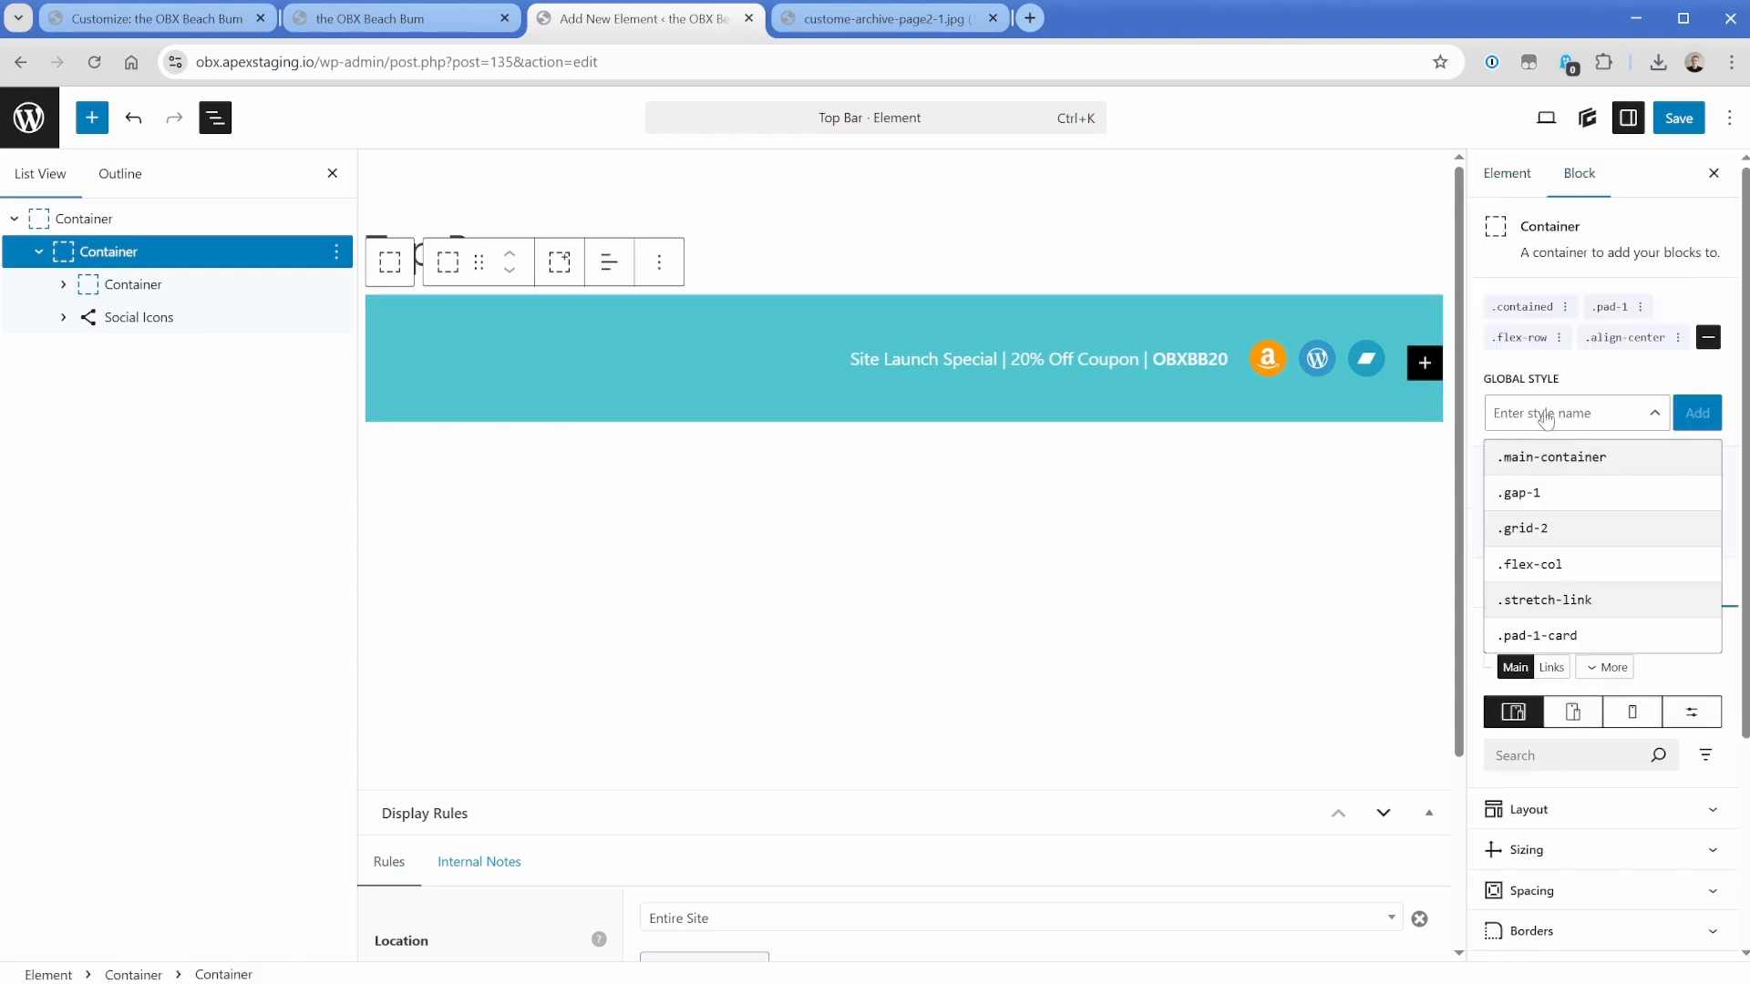
pyautogui.write('gap')
pyautogui.click(1547, 458)
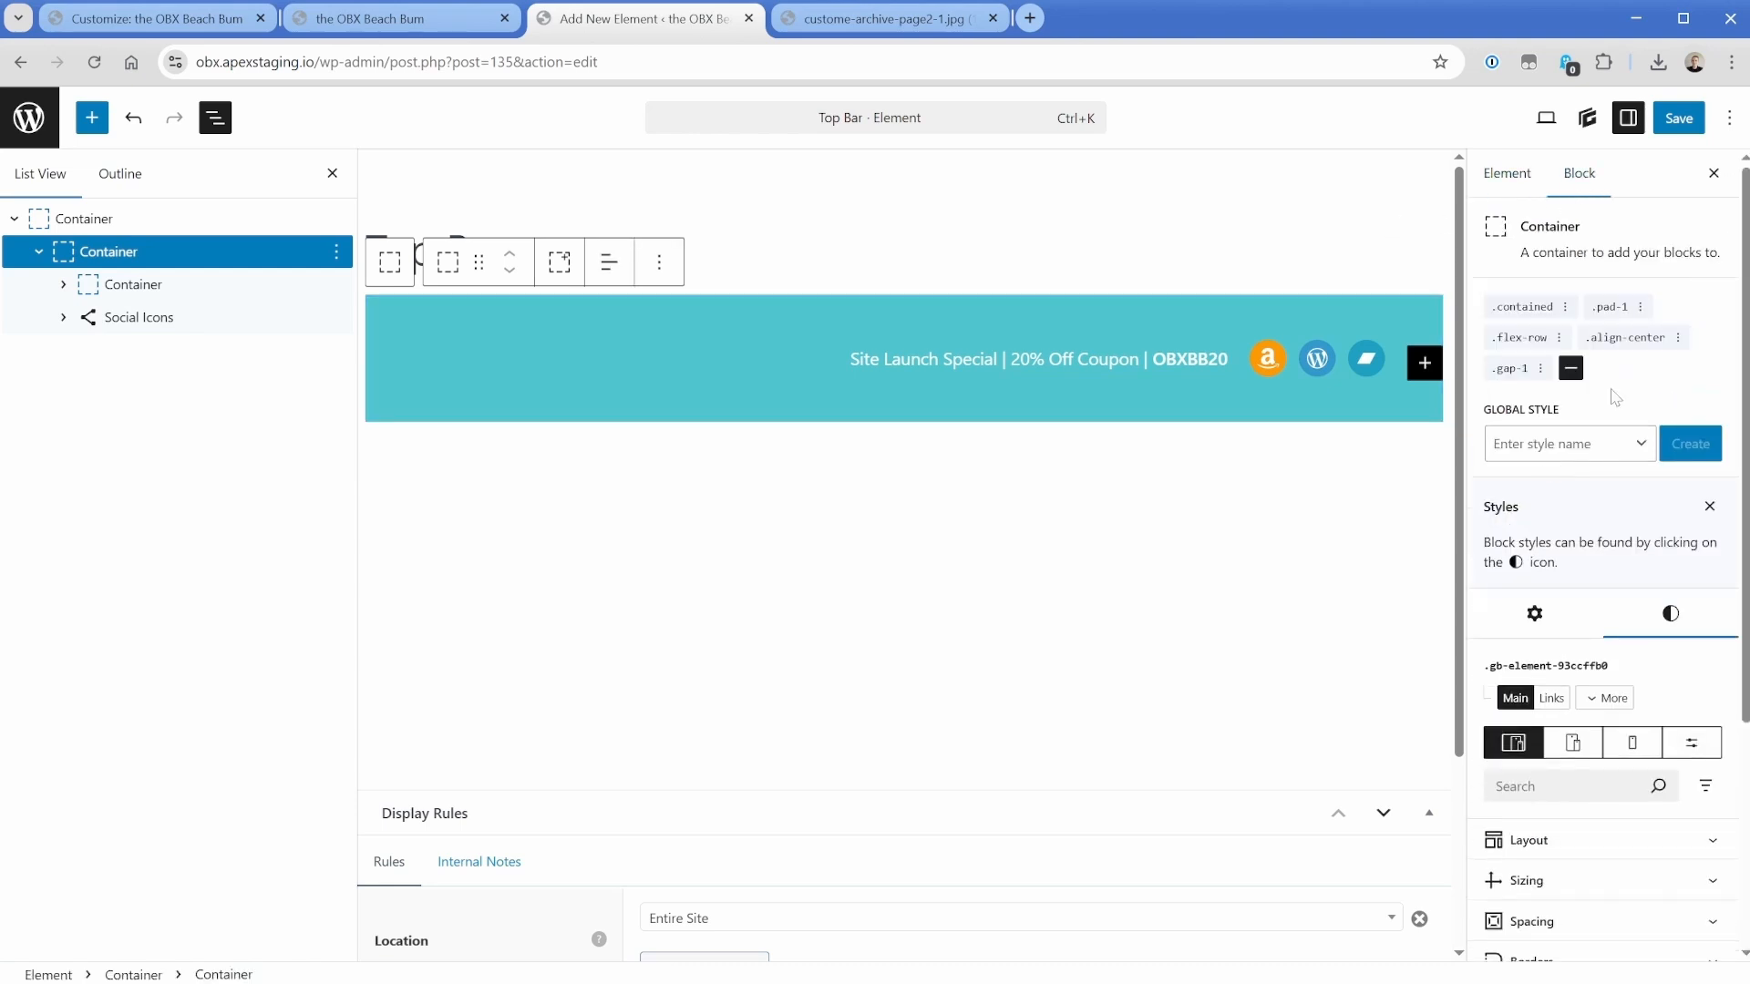
pyautogui.click(1679, 118)
# Check the top bar on the live site without the developer tools and compare it with the mockup image.
pyautogui.click(415, 20)
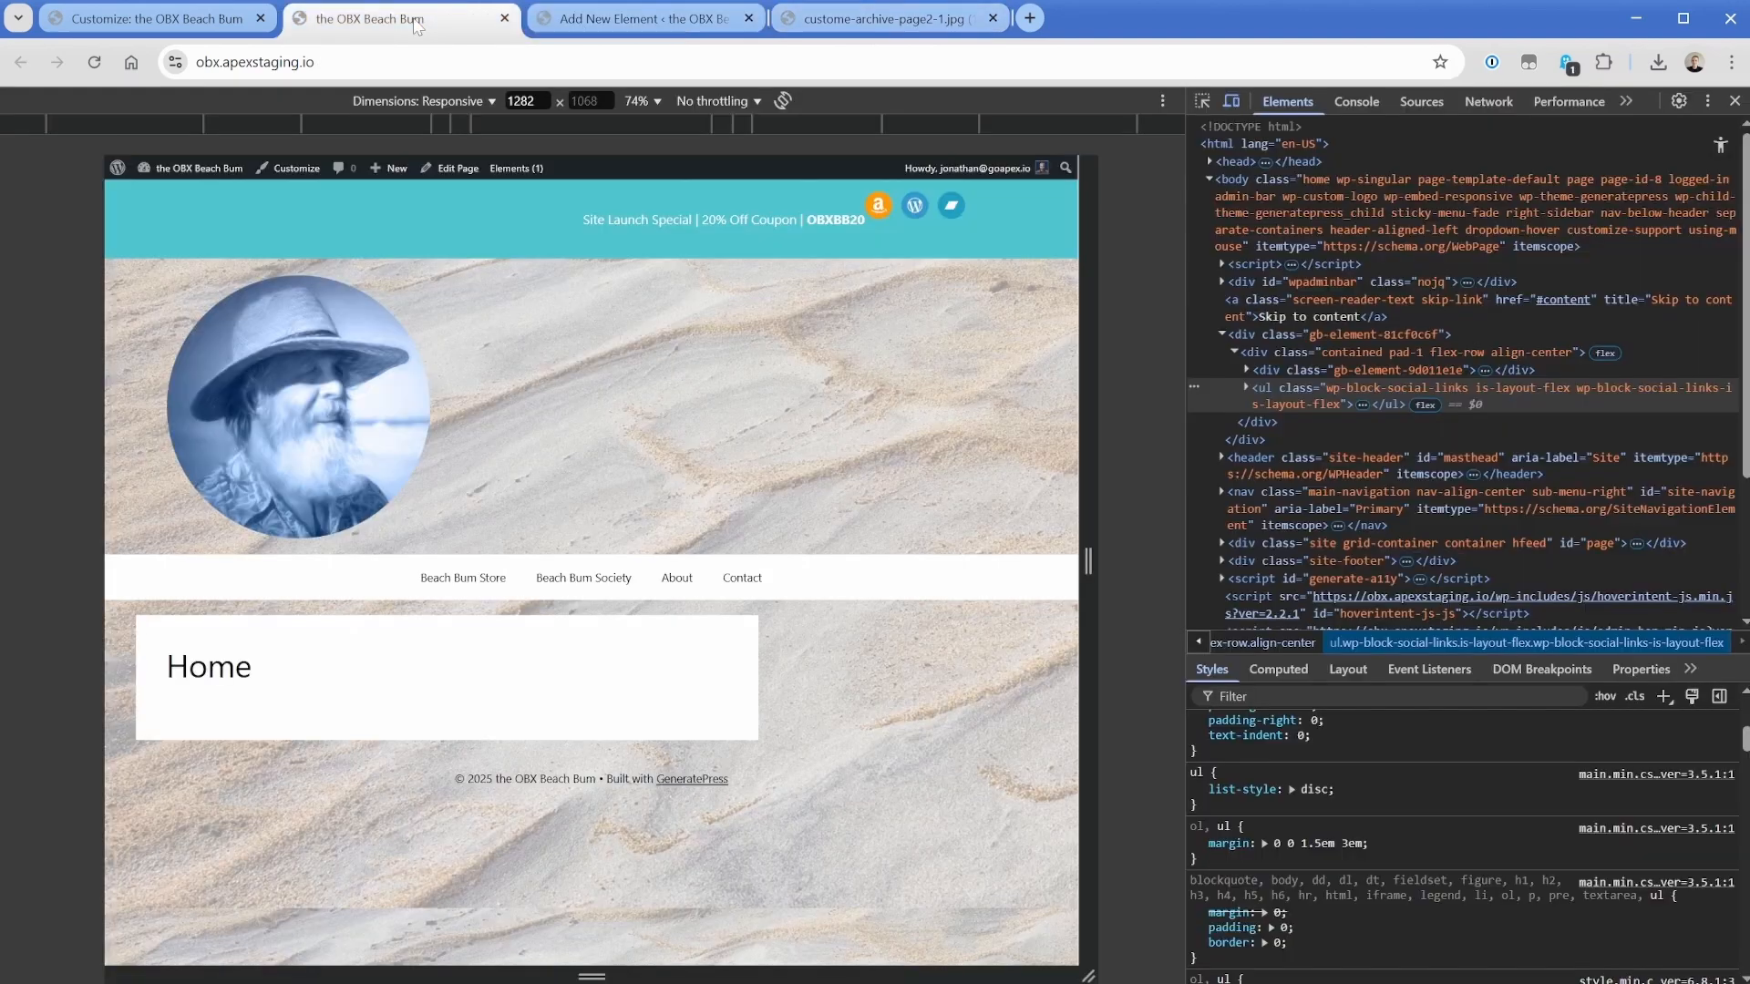
pyautogui.press('F12')
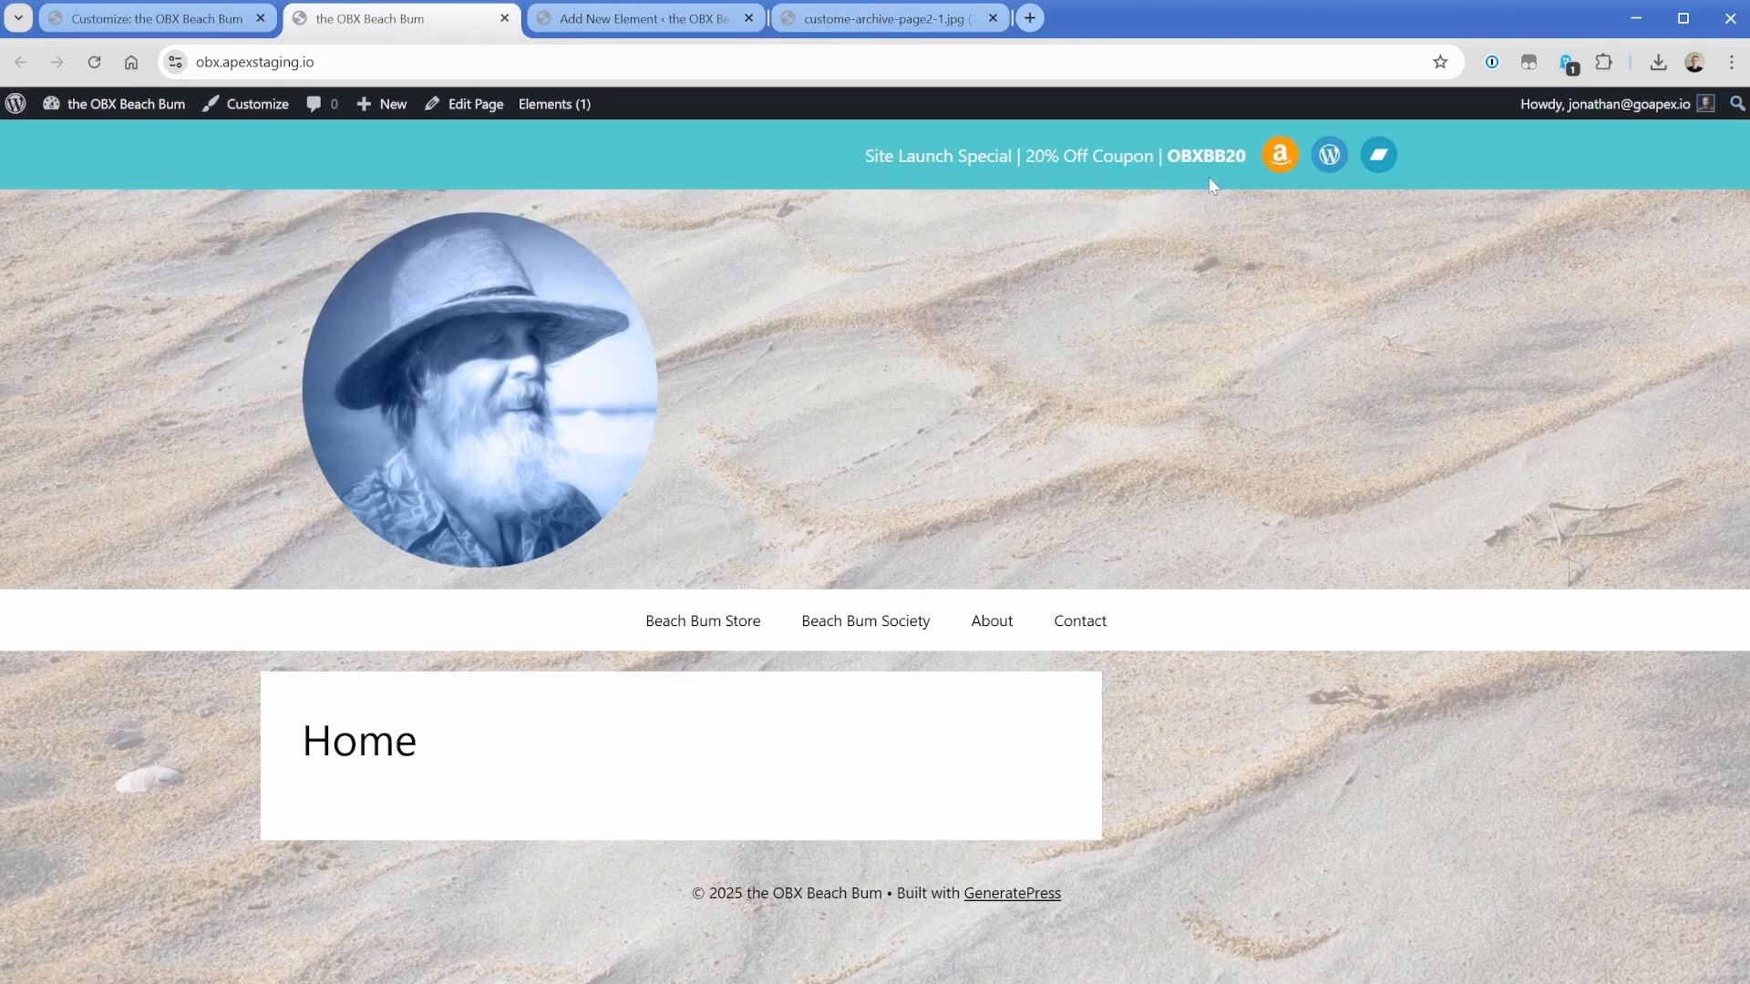
pyautogui.click(857, 28)
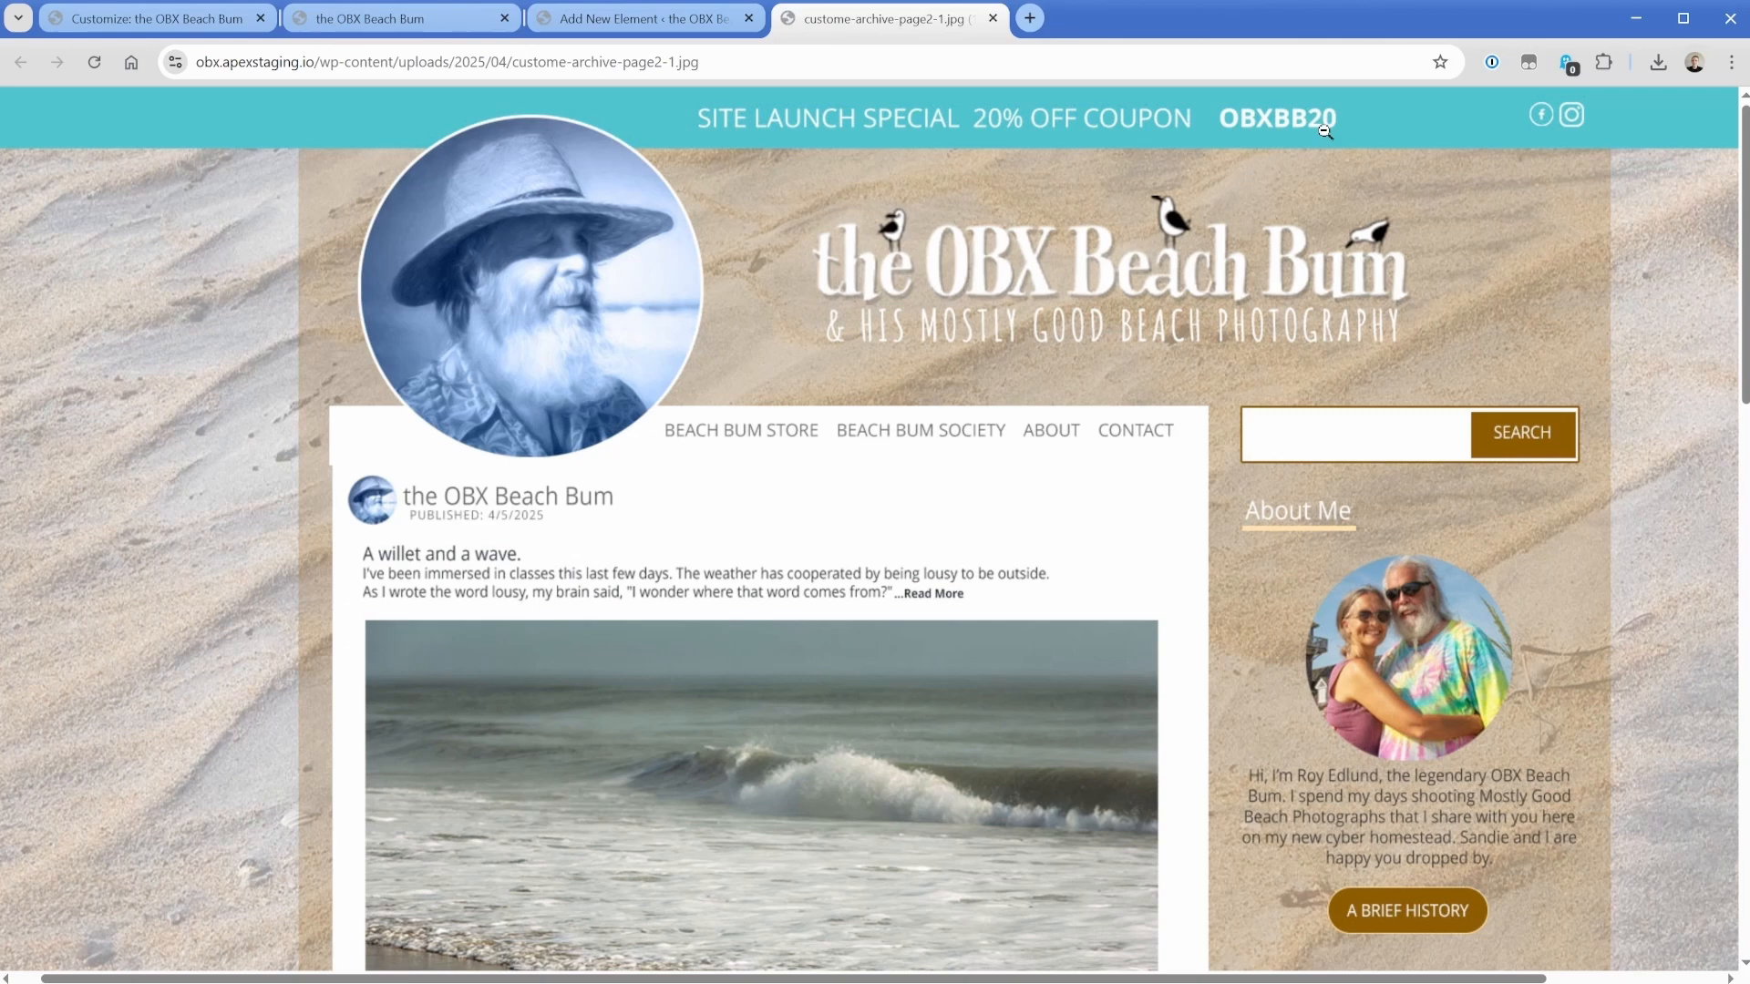
# Return to the Elements list and create a new element of type Block.
pyautogui.click(593, 18)
pyautogui.click(21, 123)
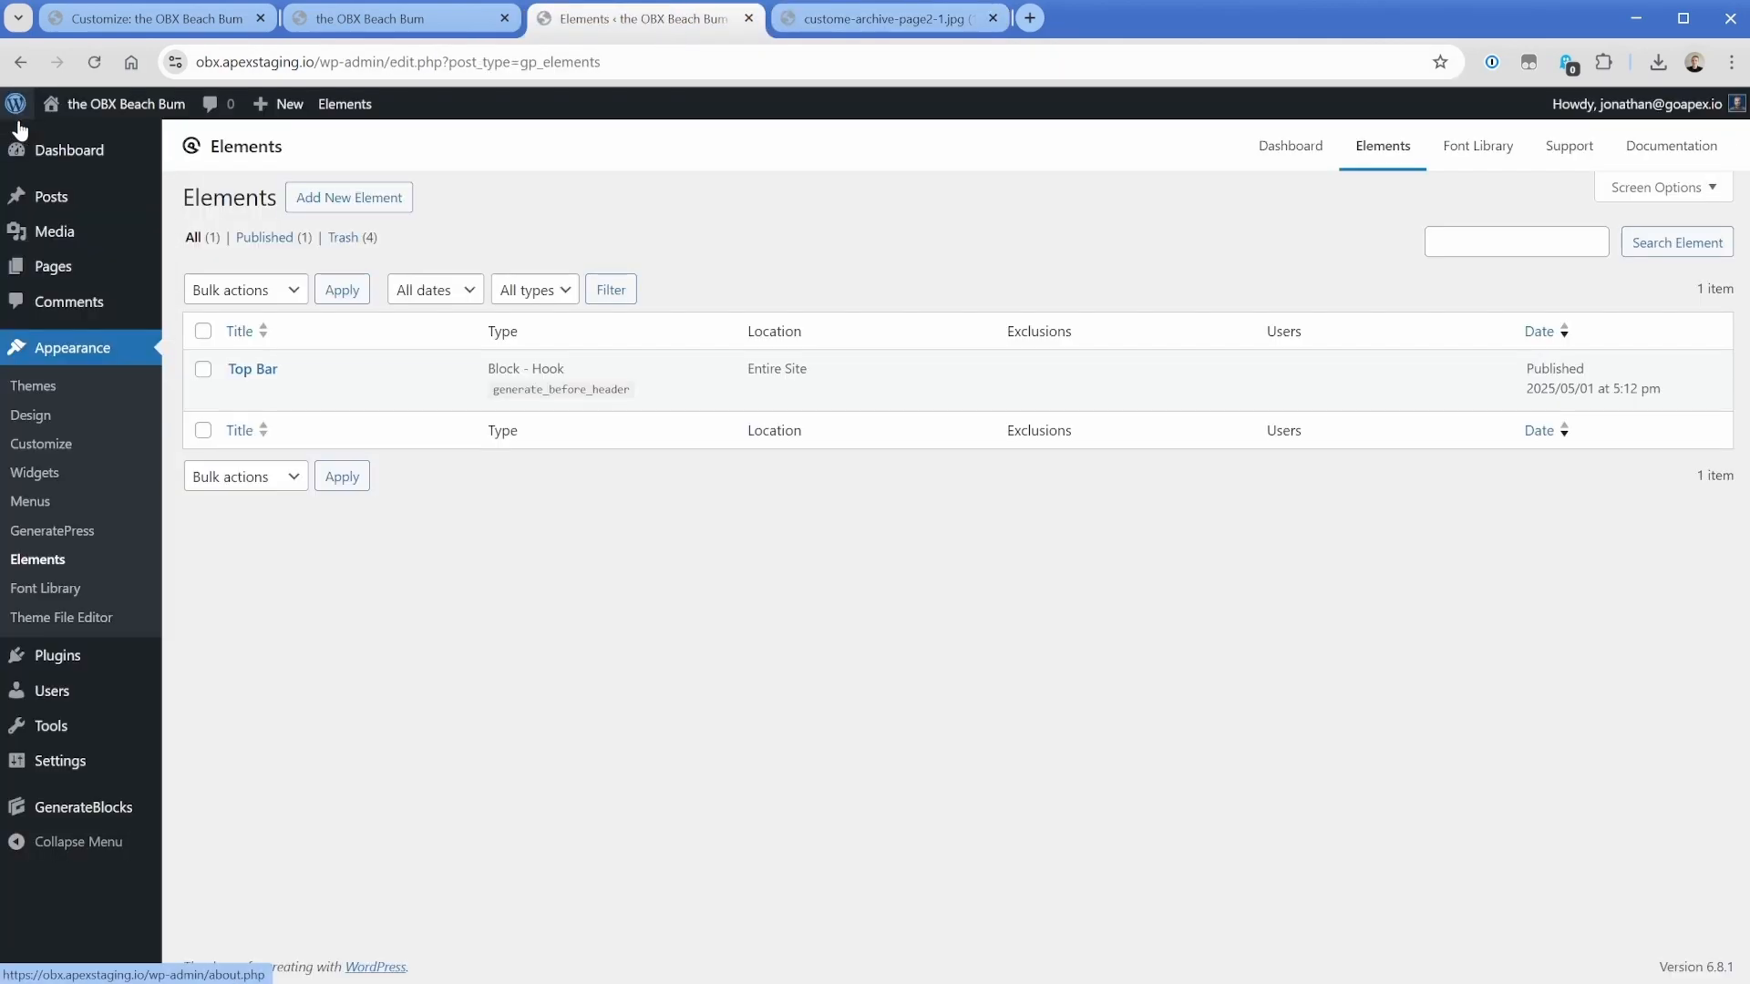
pyautogui.click(361, 205)
pyautogui.click(741, 561)
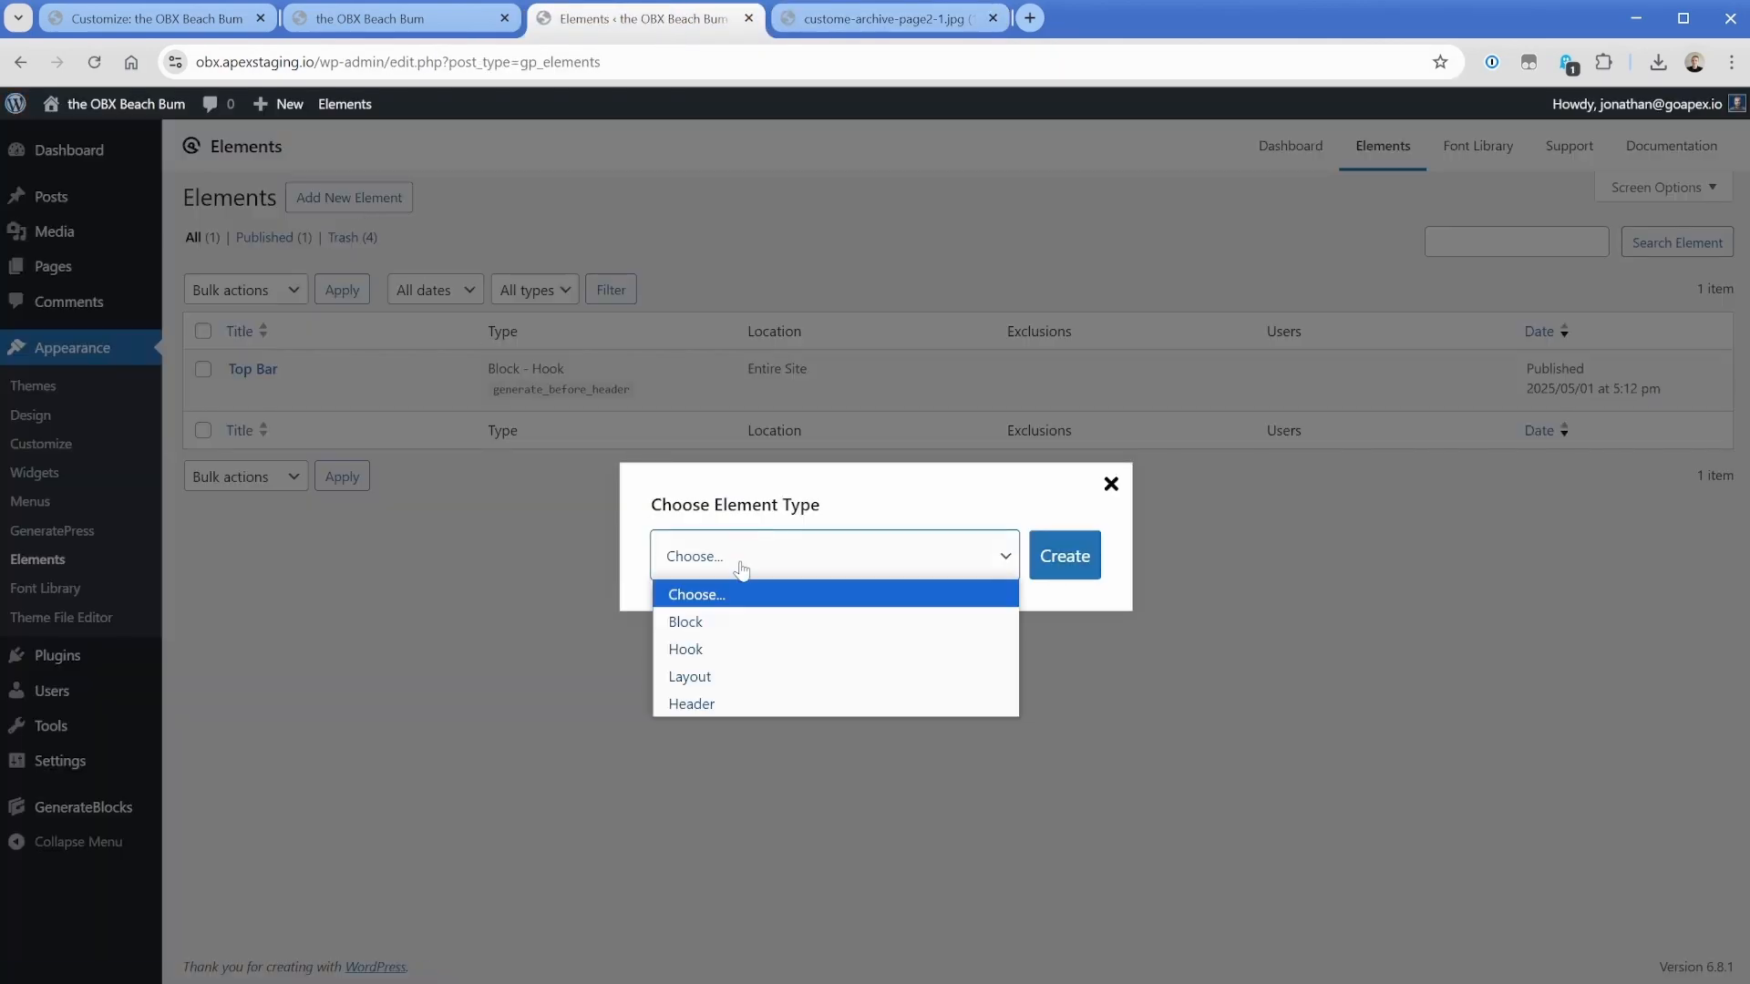
pyautogui.click(739, 627)
pyautogui.click(1066, 561)
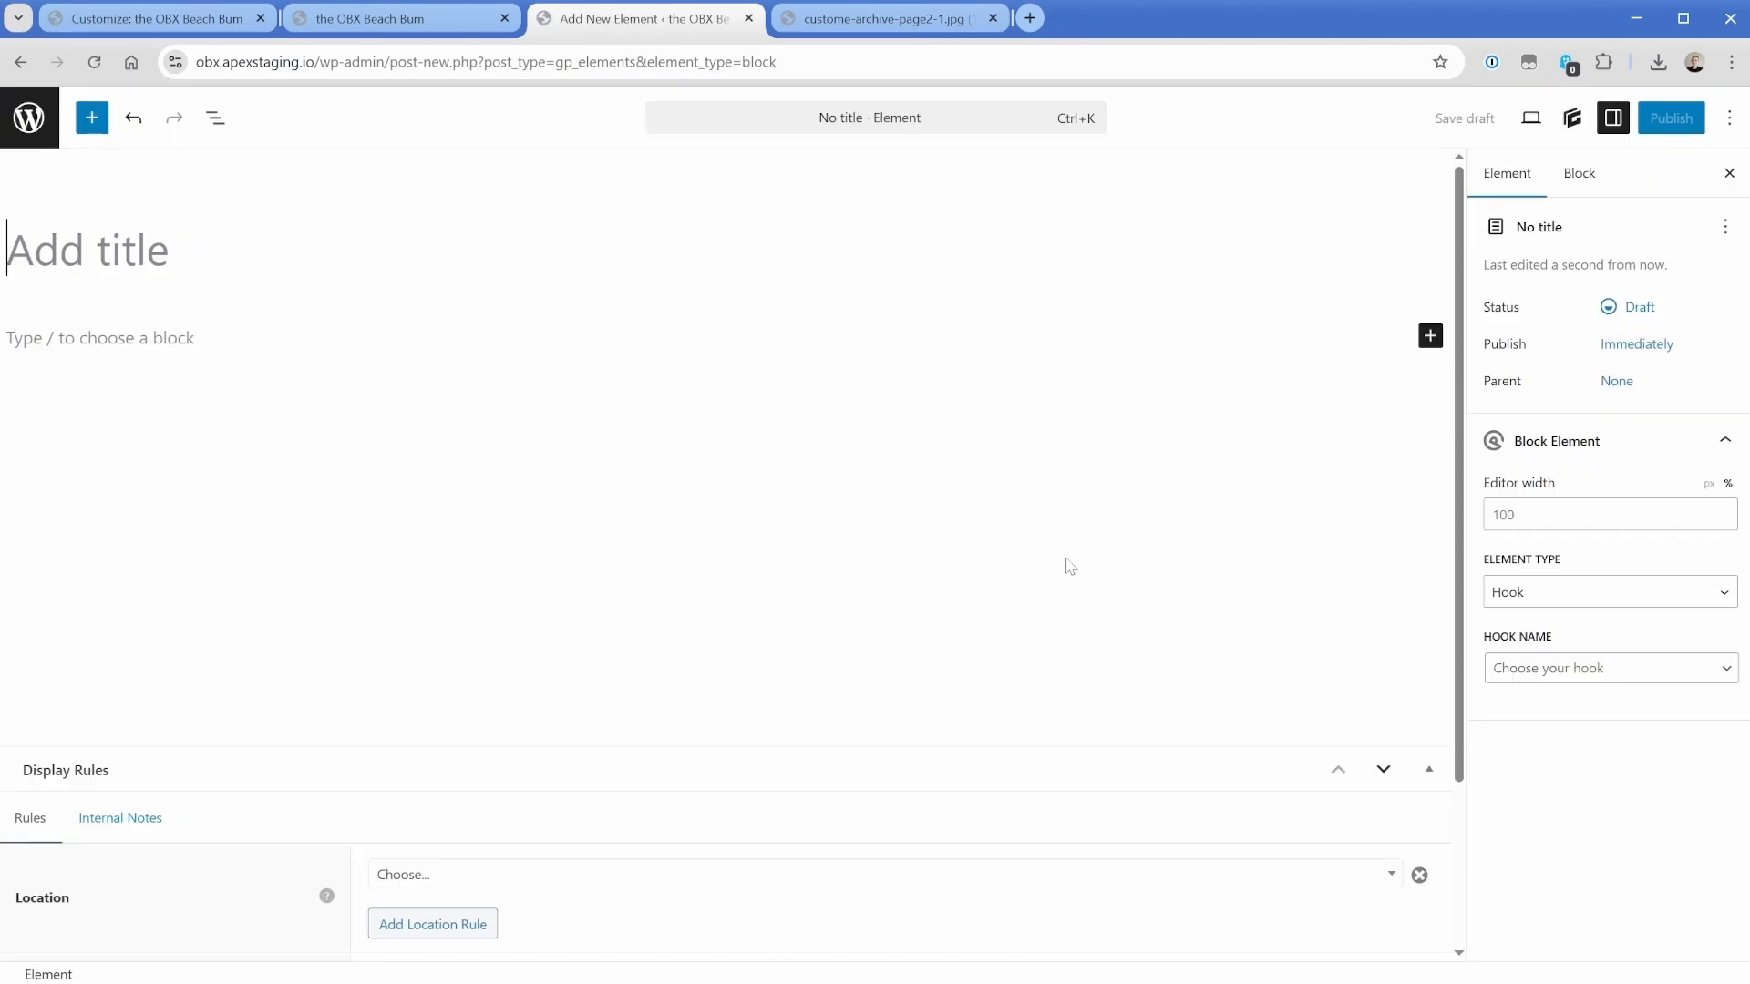
# Consult the mockup's header, then title the new element "Hook - After Main Logo".
pyautogui.click(870, 18)
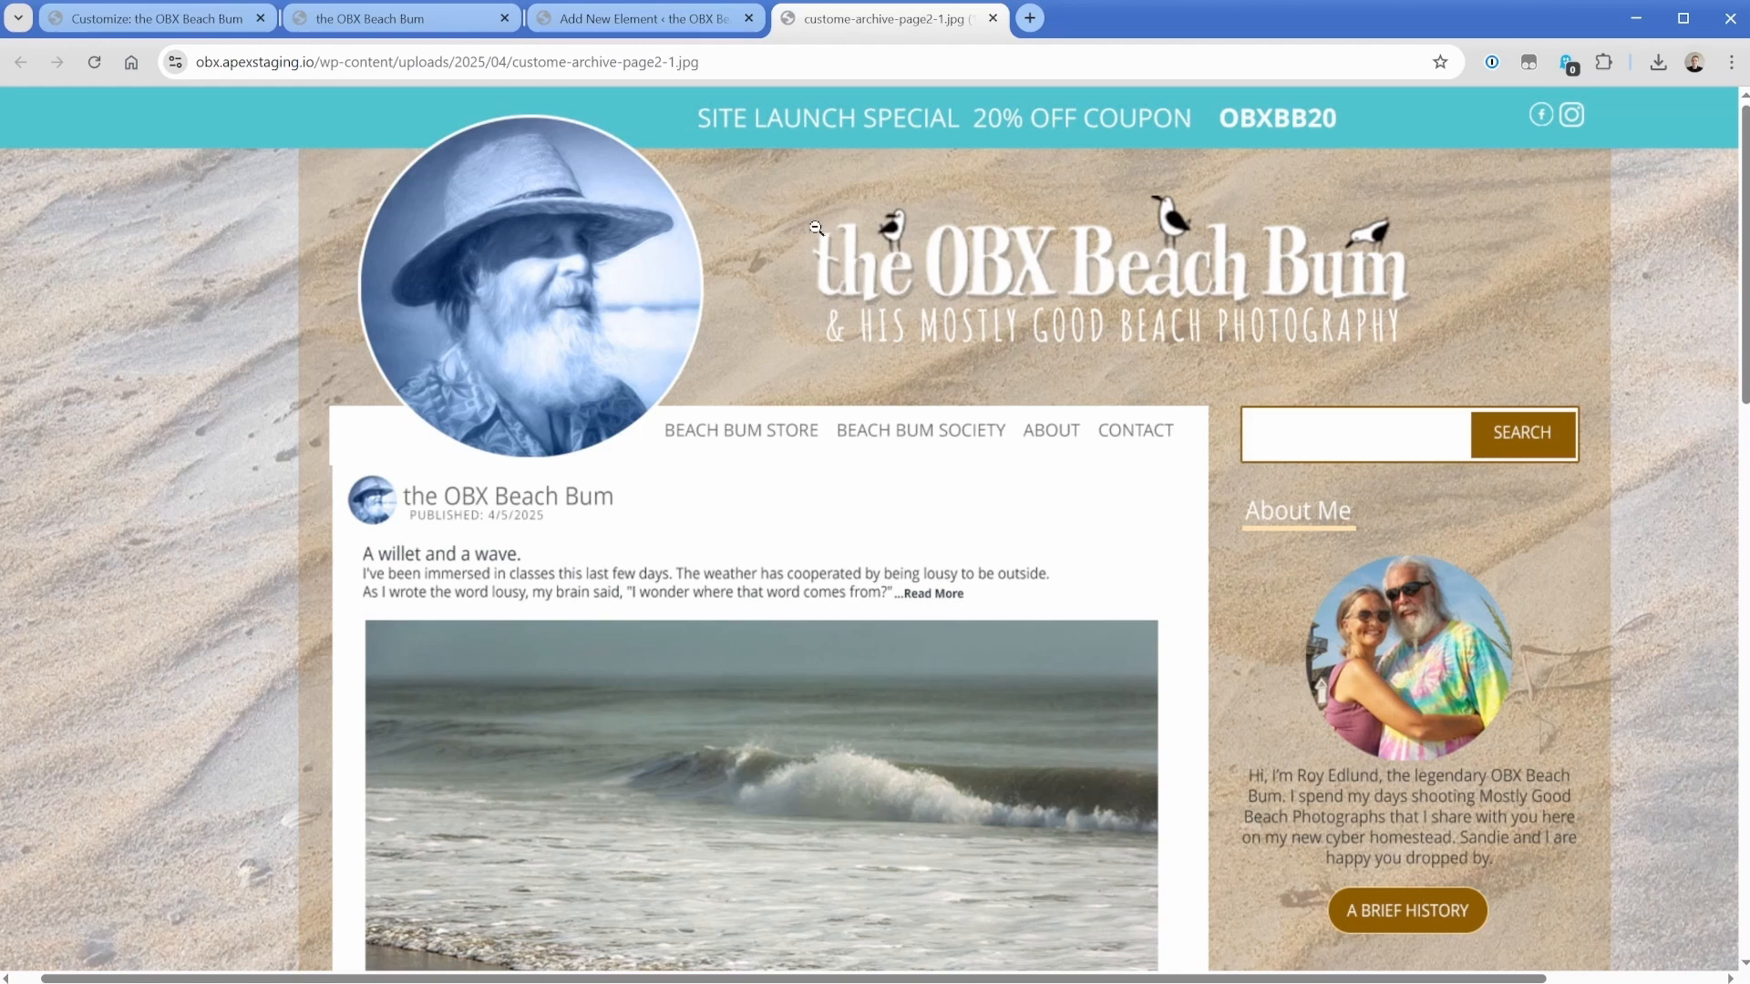
pyautogui.click(638, 18)
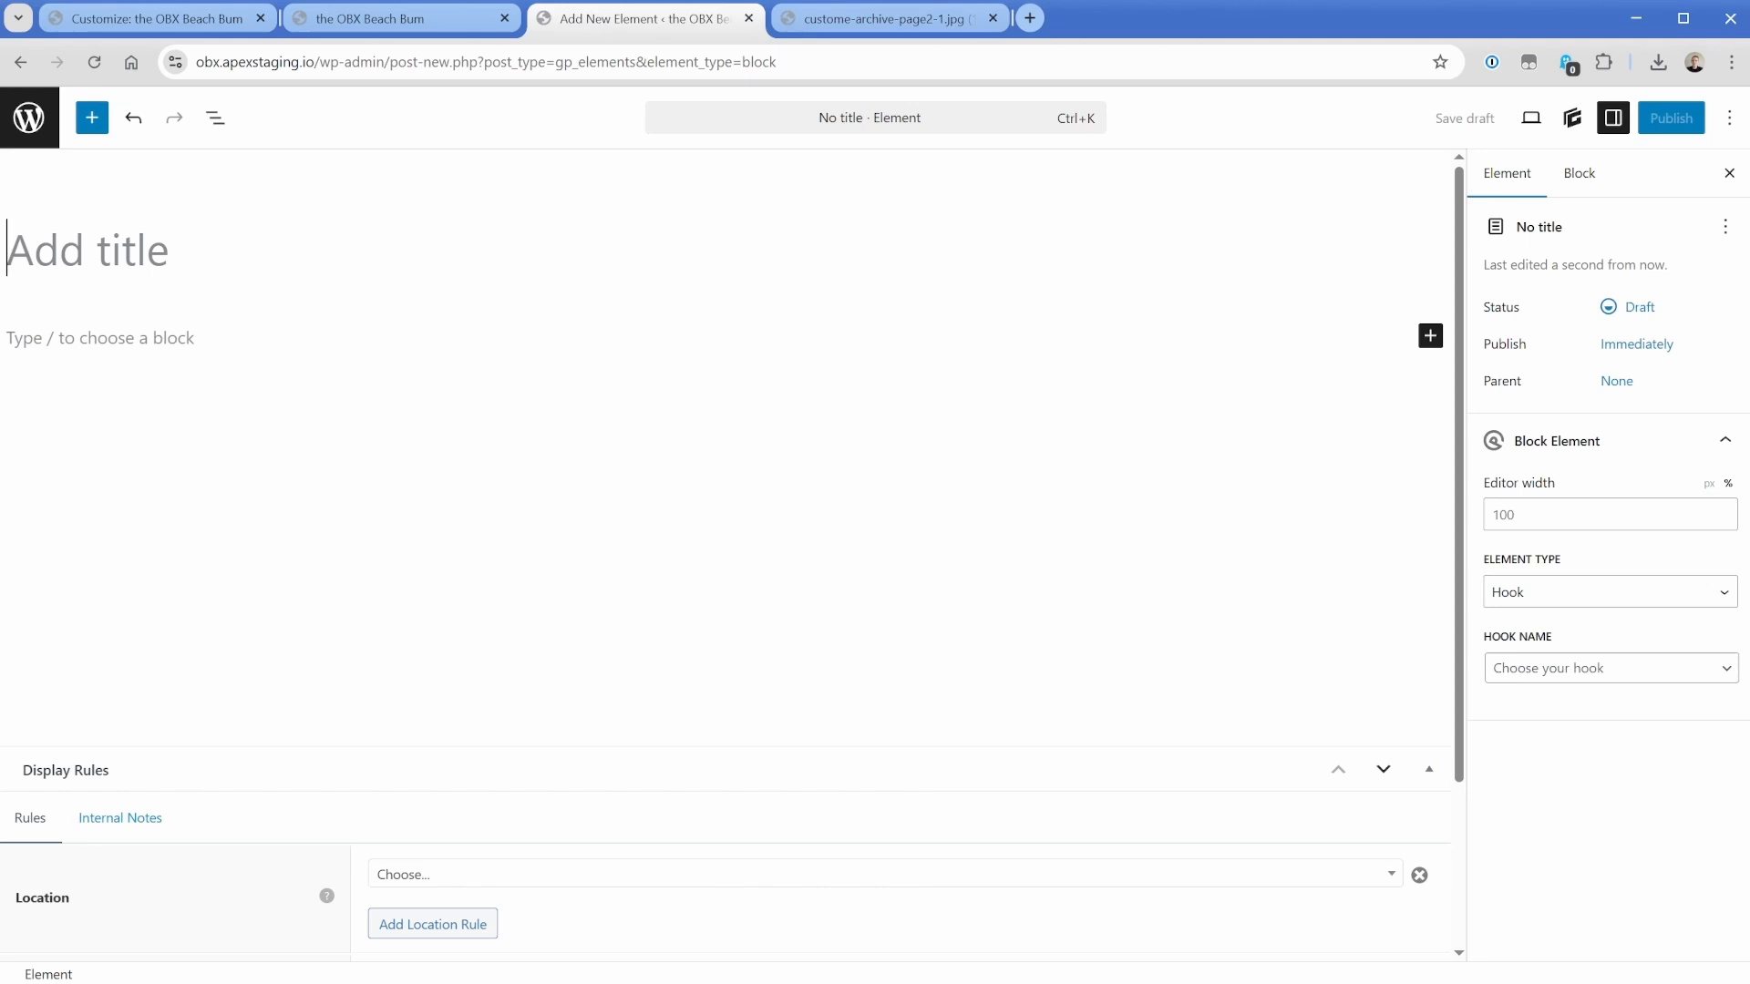
pyautogui.write('Hook - AFter')
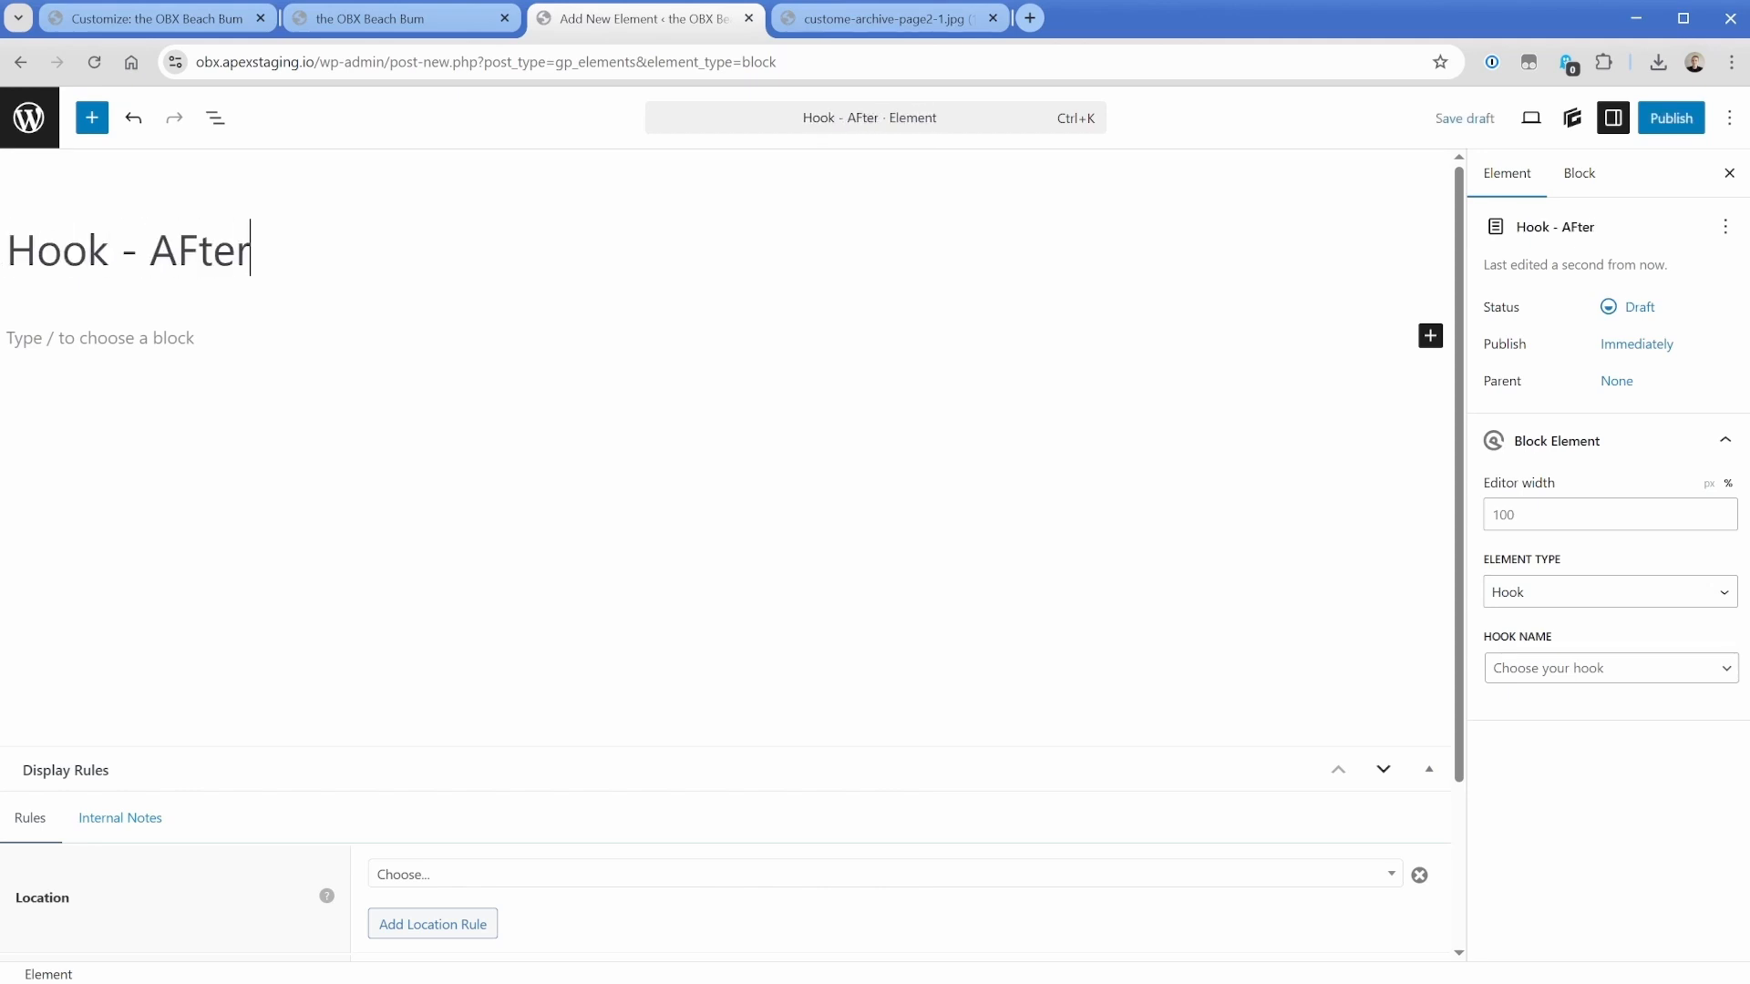
pyautogui.press('BackSpace')
pyautogui.press('BackSpace')
pyautogui.press('BackSpace')
pyautogui.press('BackSpace')
pyautogui.write('fter Main Logo')
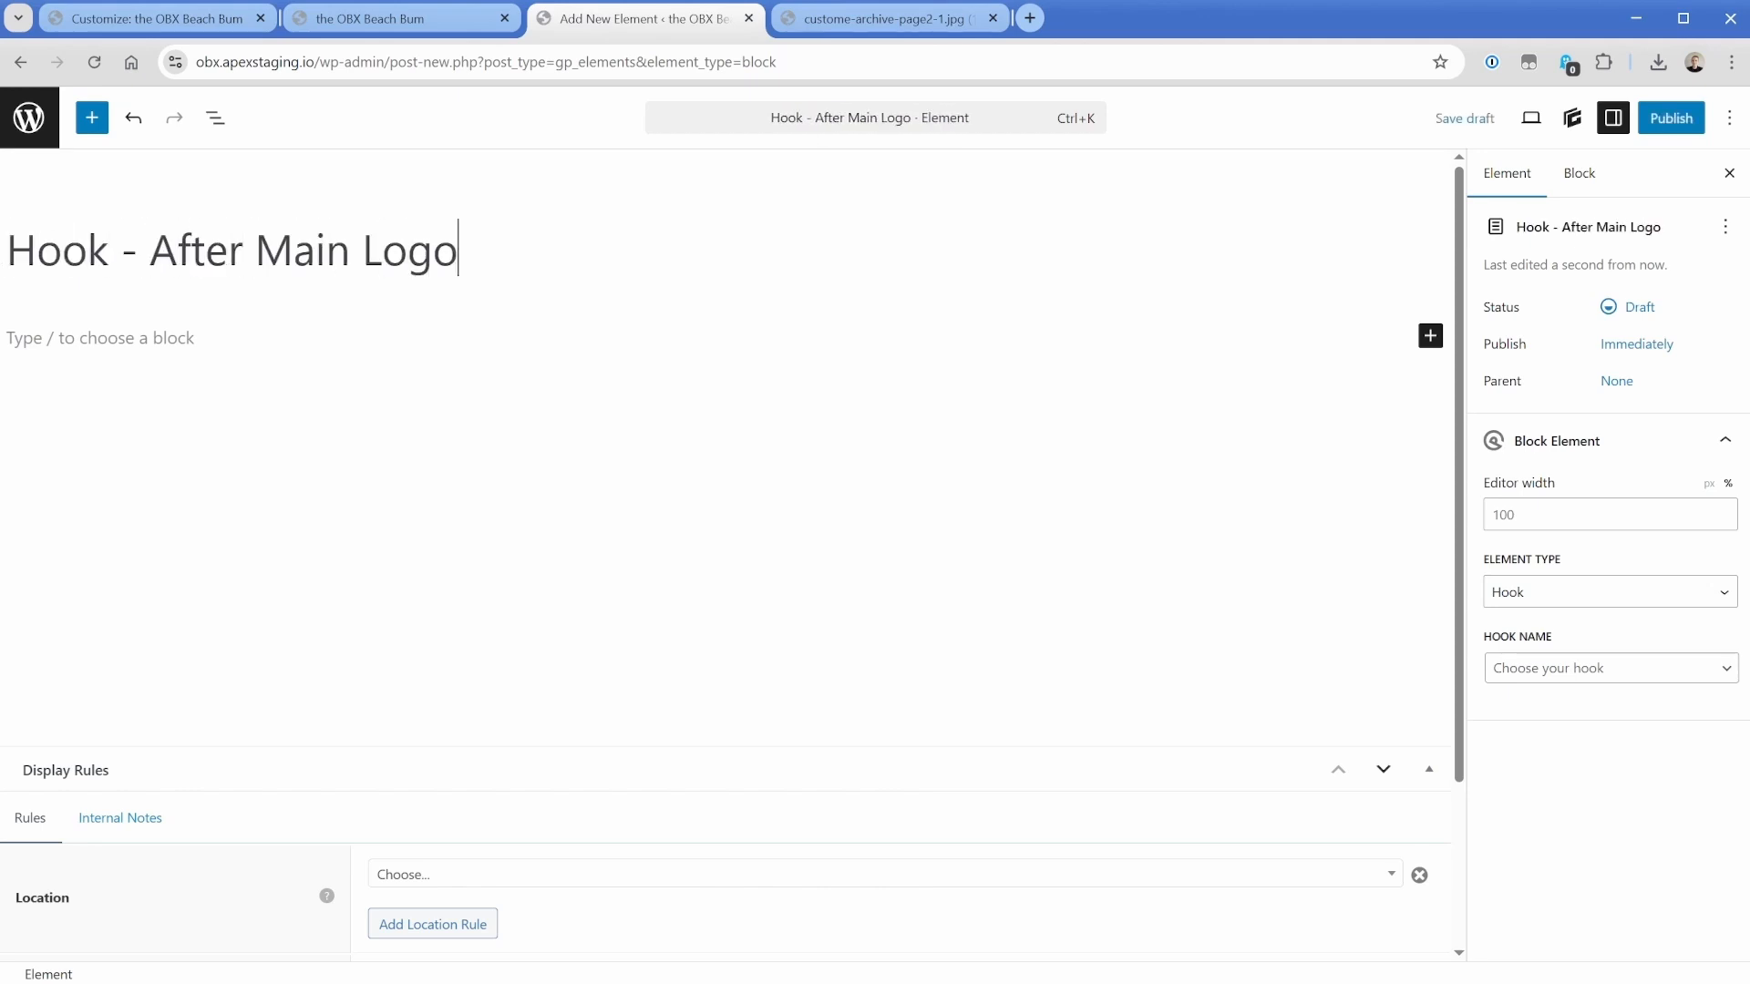
# Insert a Container block and place the OBX Beach Bum lettering image from the media library inside it.
pyautogui.press('Return')
pyautogui.write('/cont')
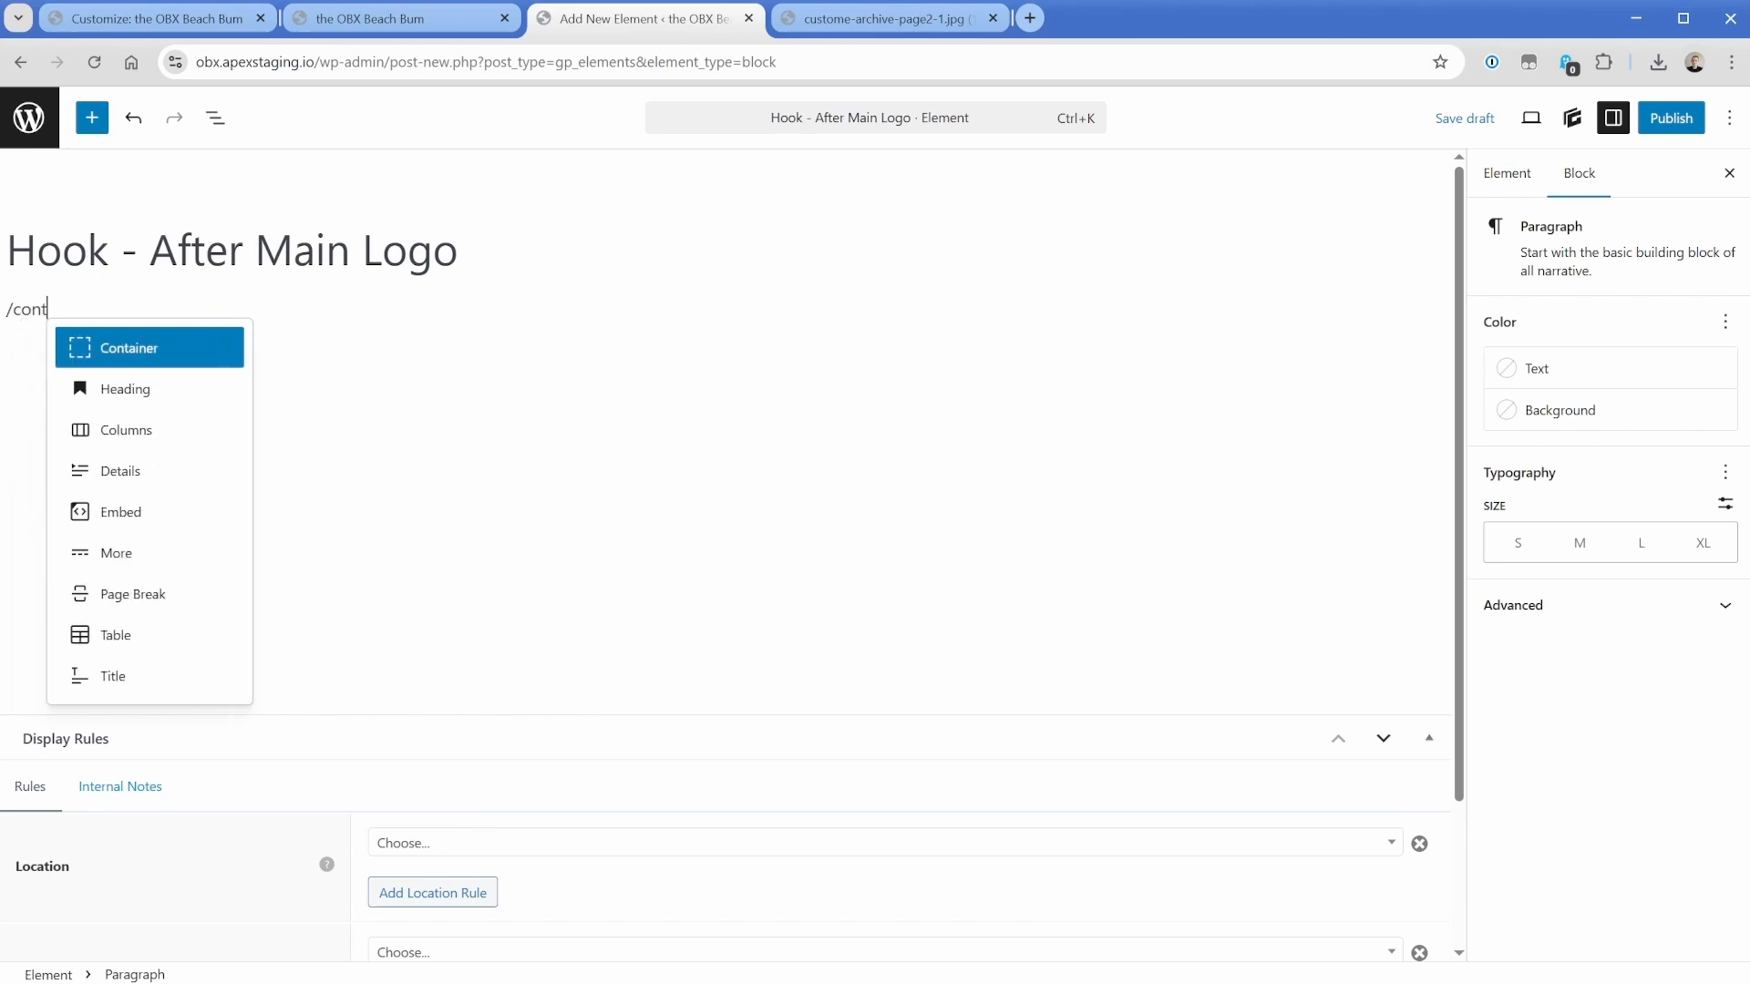
pyautogui.press('Return')
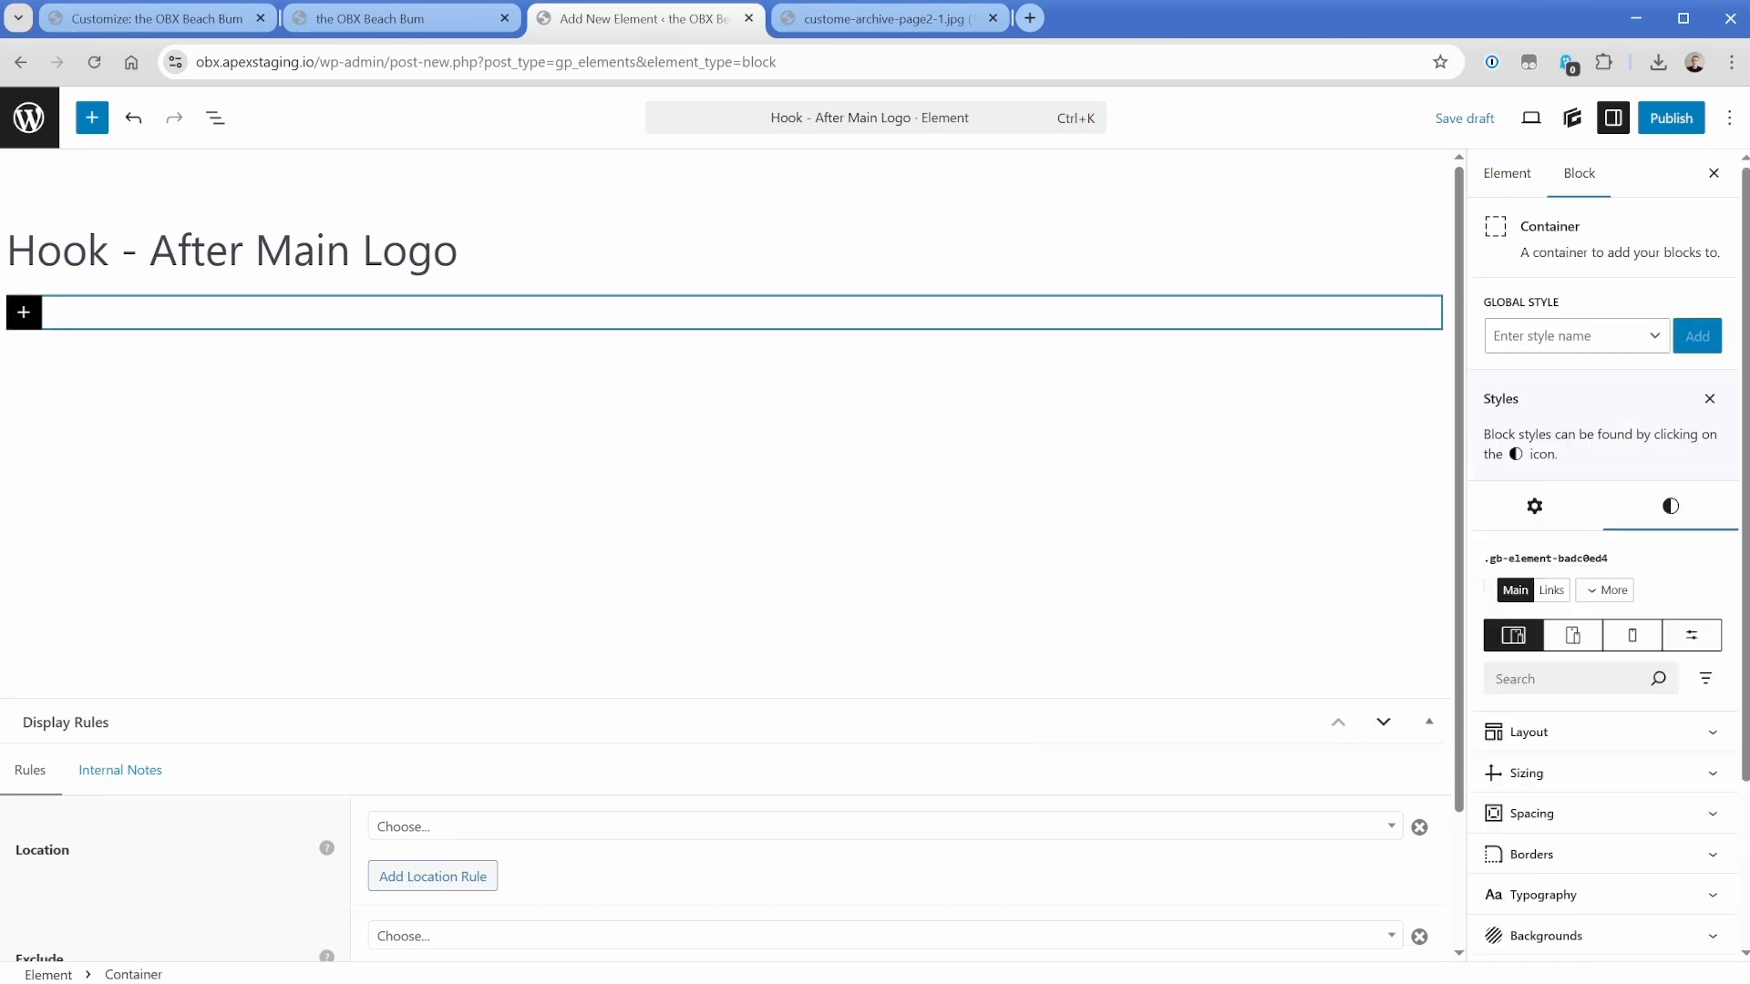
pyautogui.click(24, 312)
pyautogui.write('im')
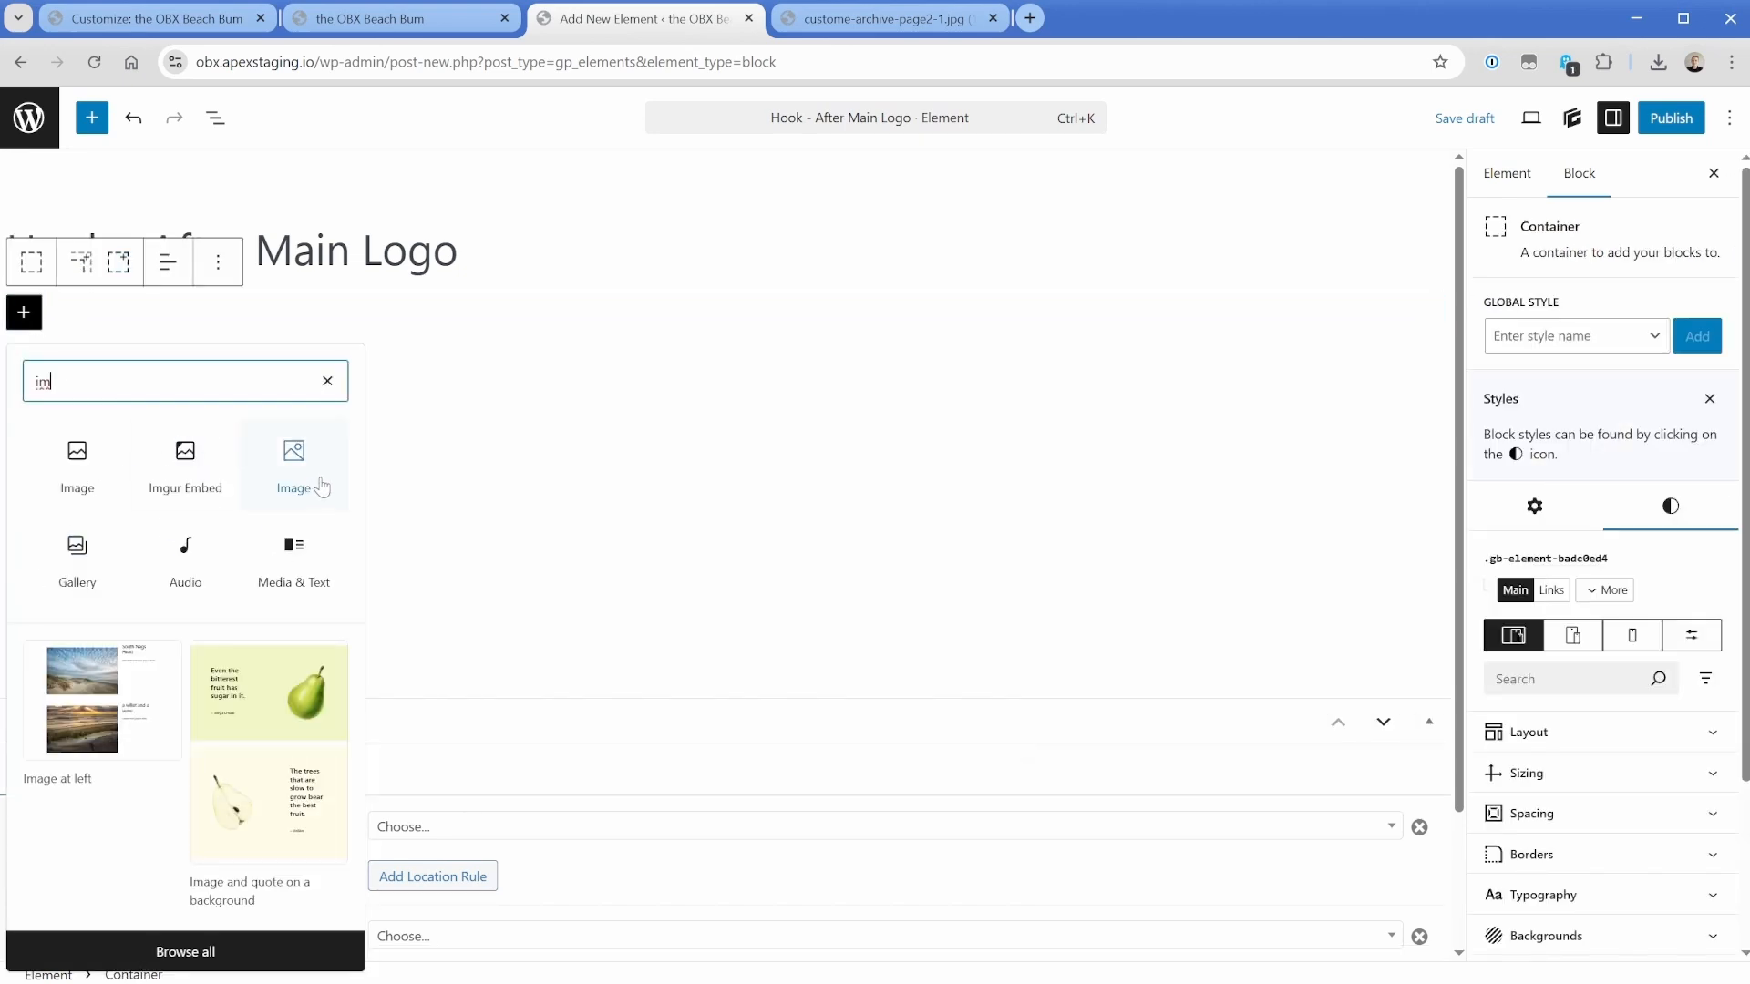
pyautogui.click(311, 485)
pyautogui.click(185, 429)
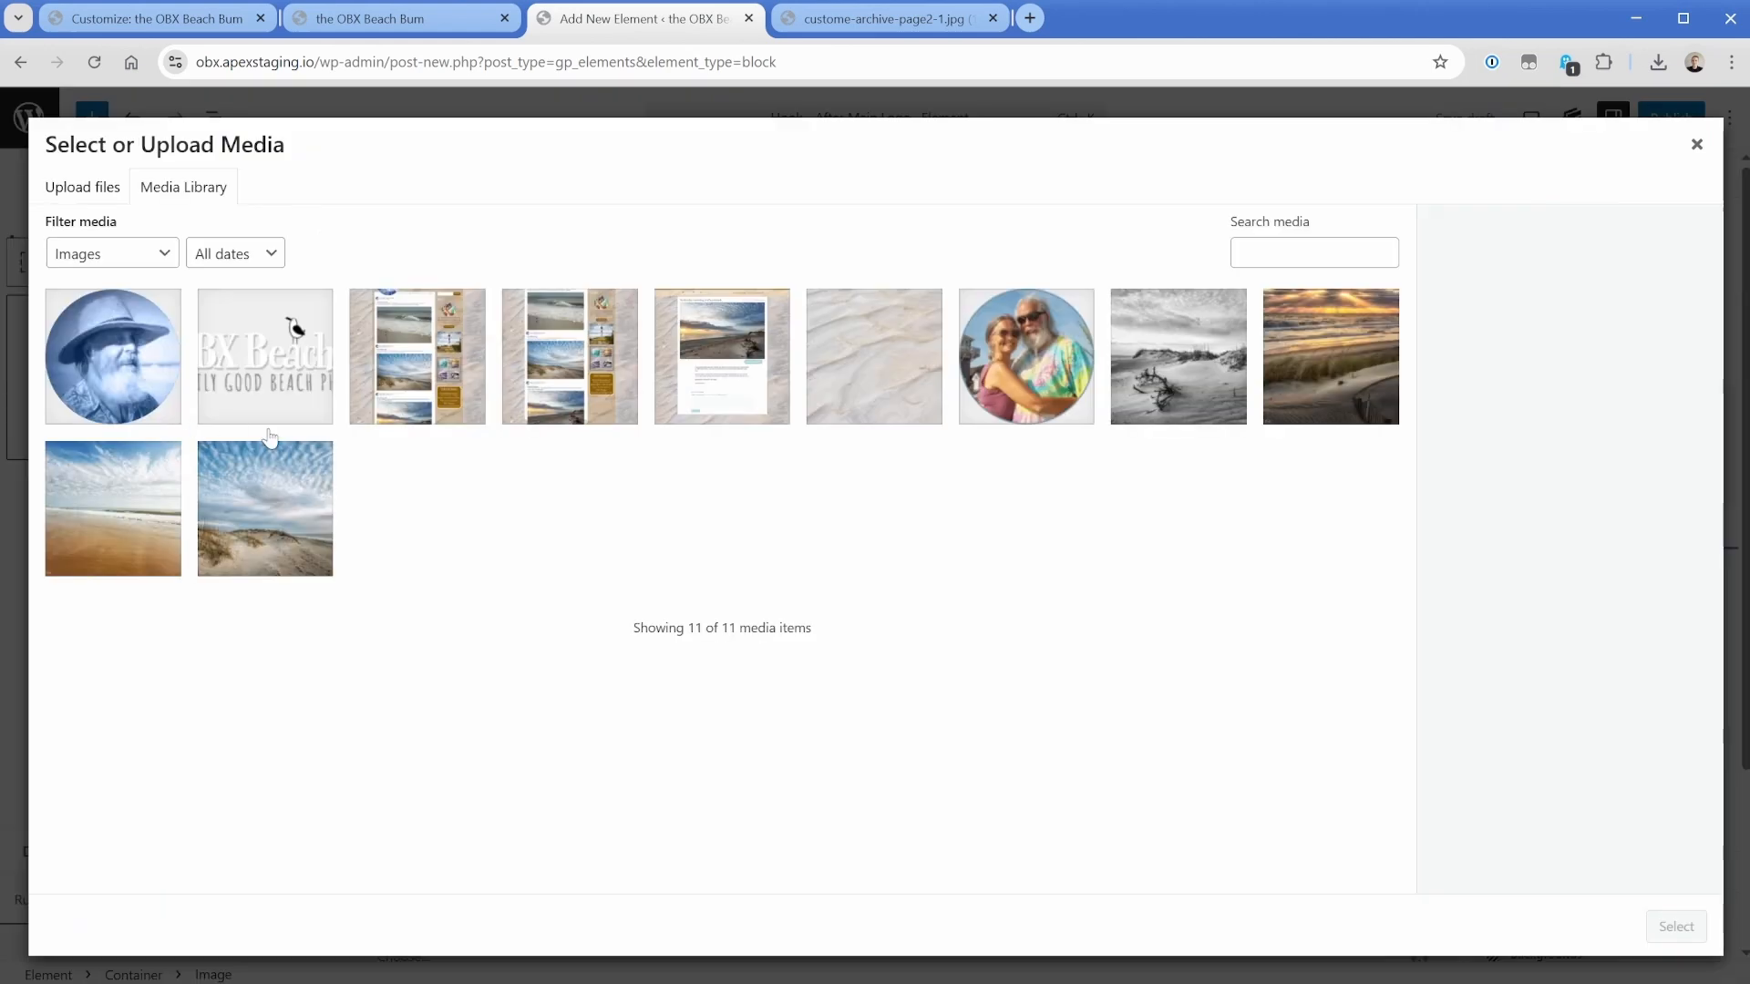
pyautogui.click(290, 373)
pyautogui.click(1675, 927)
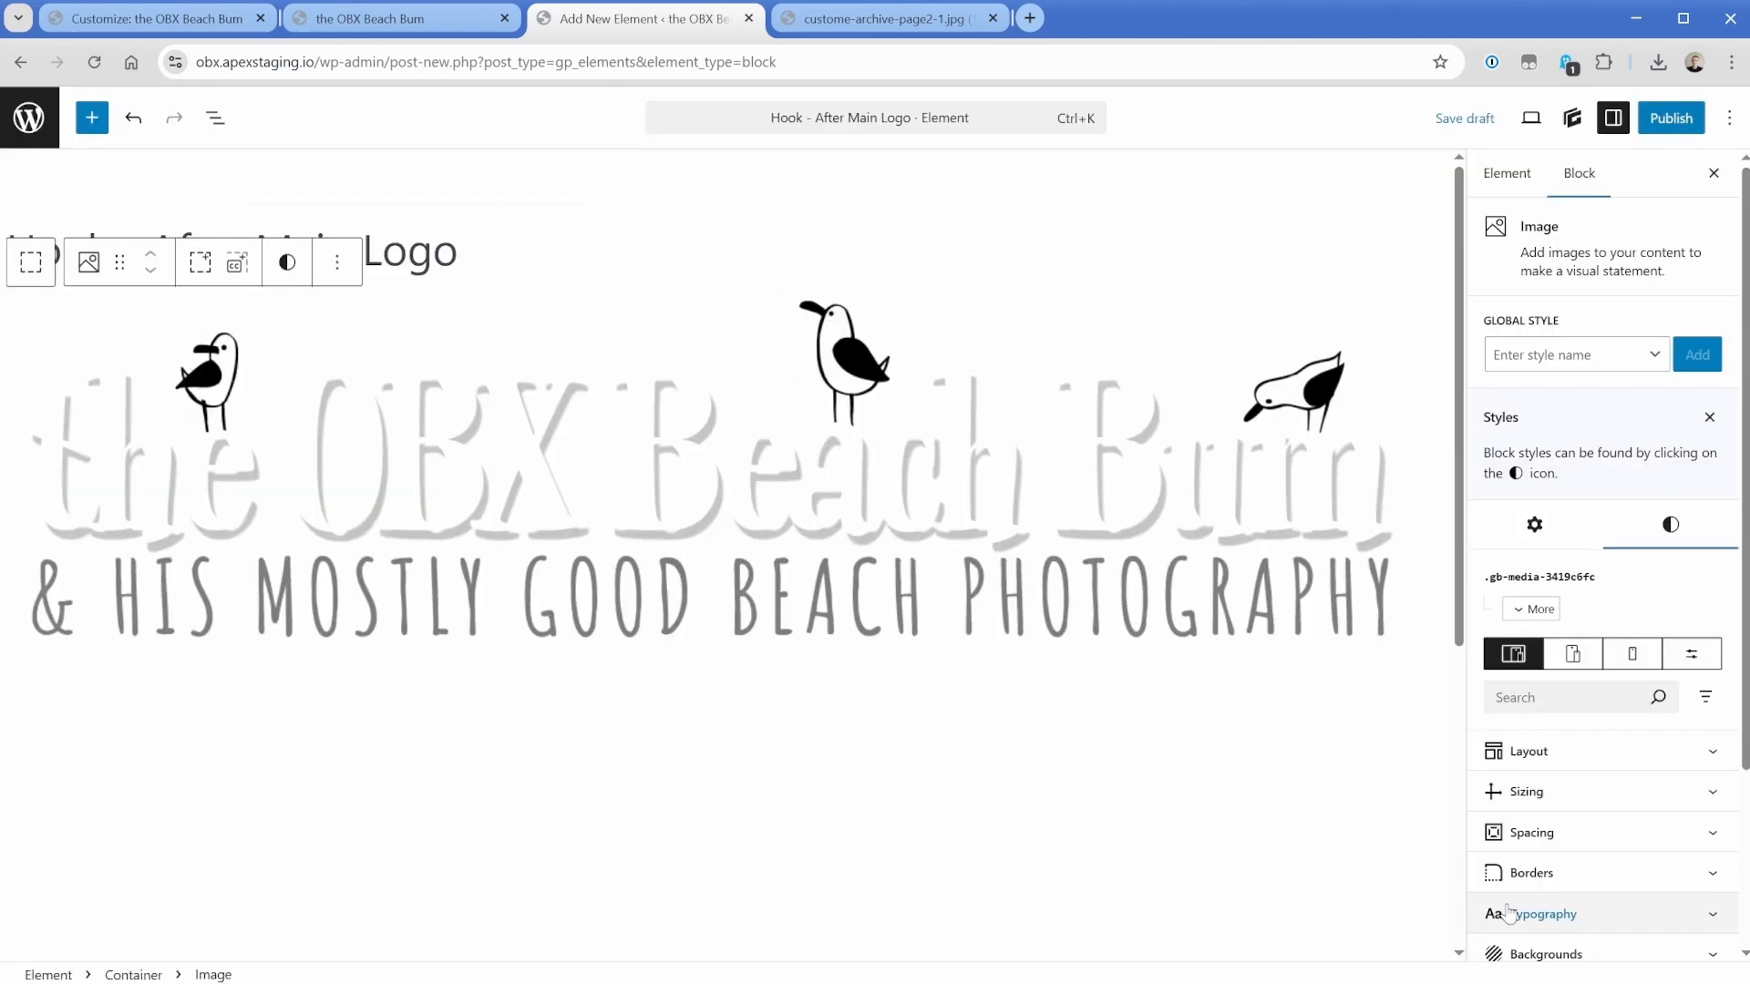
# Set the max width of the container around the lettering image to 600 px.
pyautogui.click(216, 117)
pyautogui.click(132, 220)
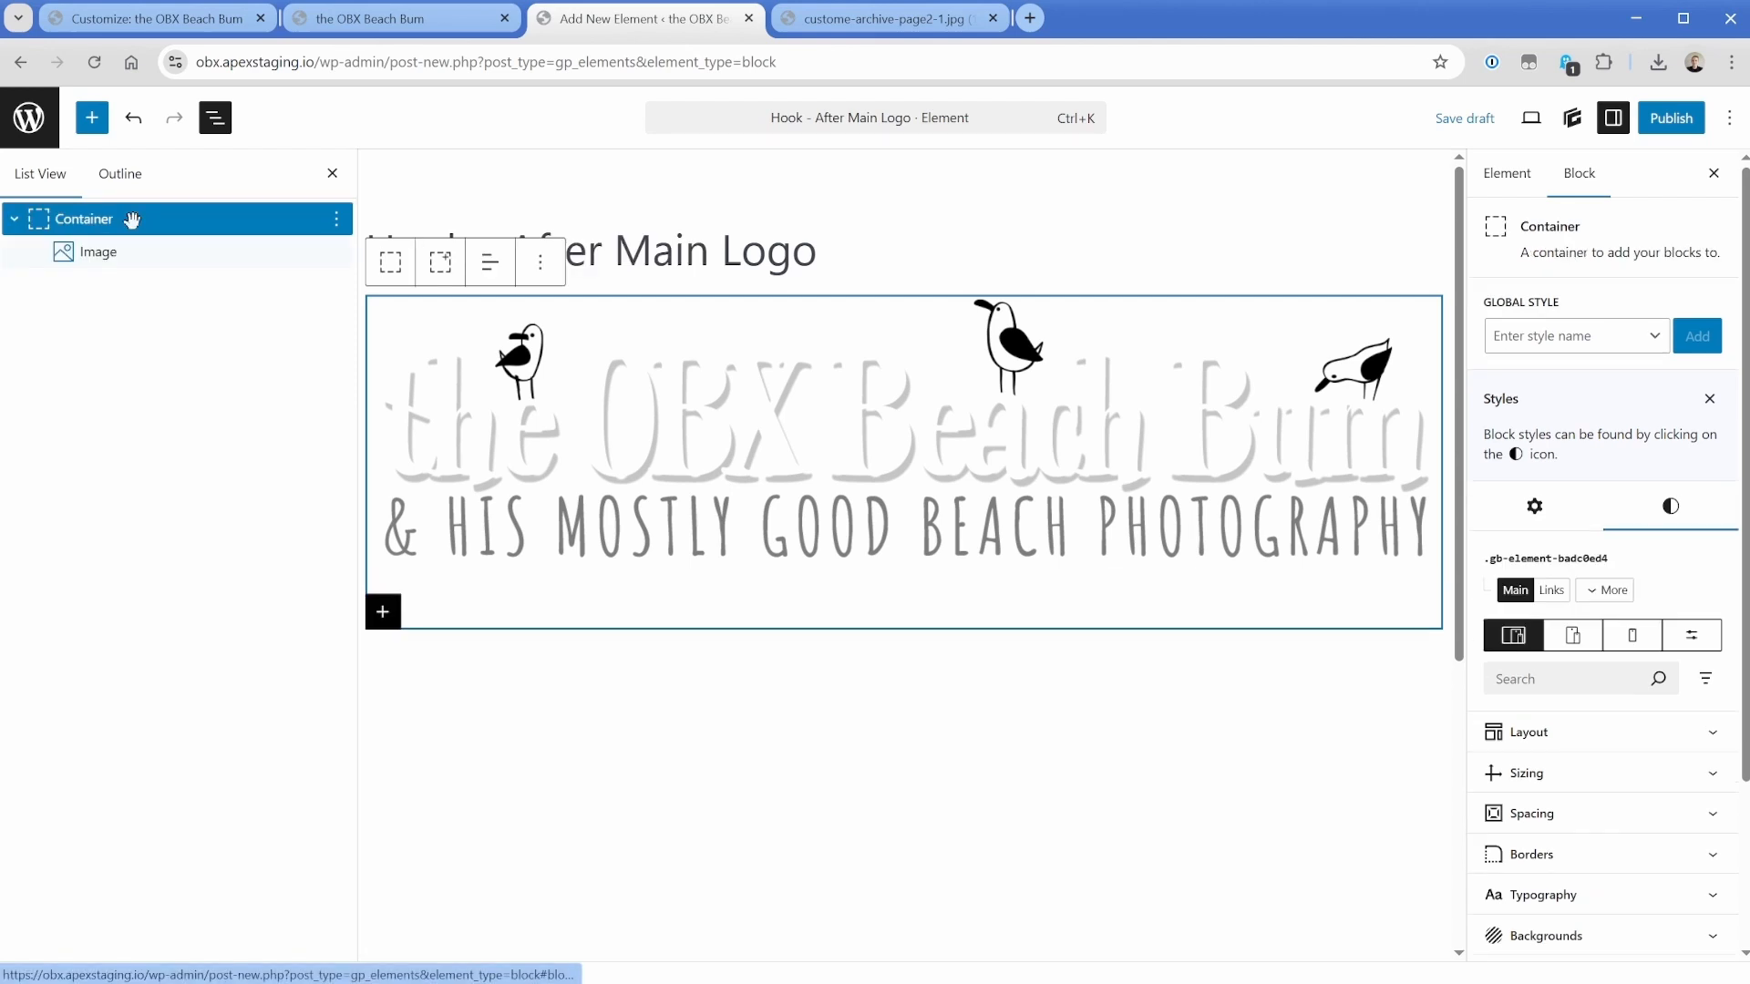
pyautogui.click(1571, 775)
pyautogui.scroll(-3, 1550, 730)
pyautogui.click(1518, 695)
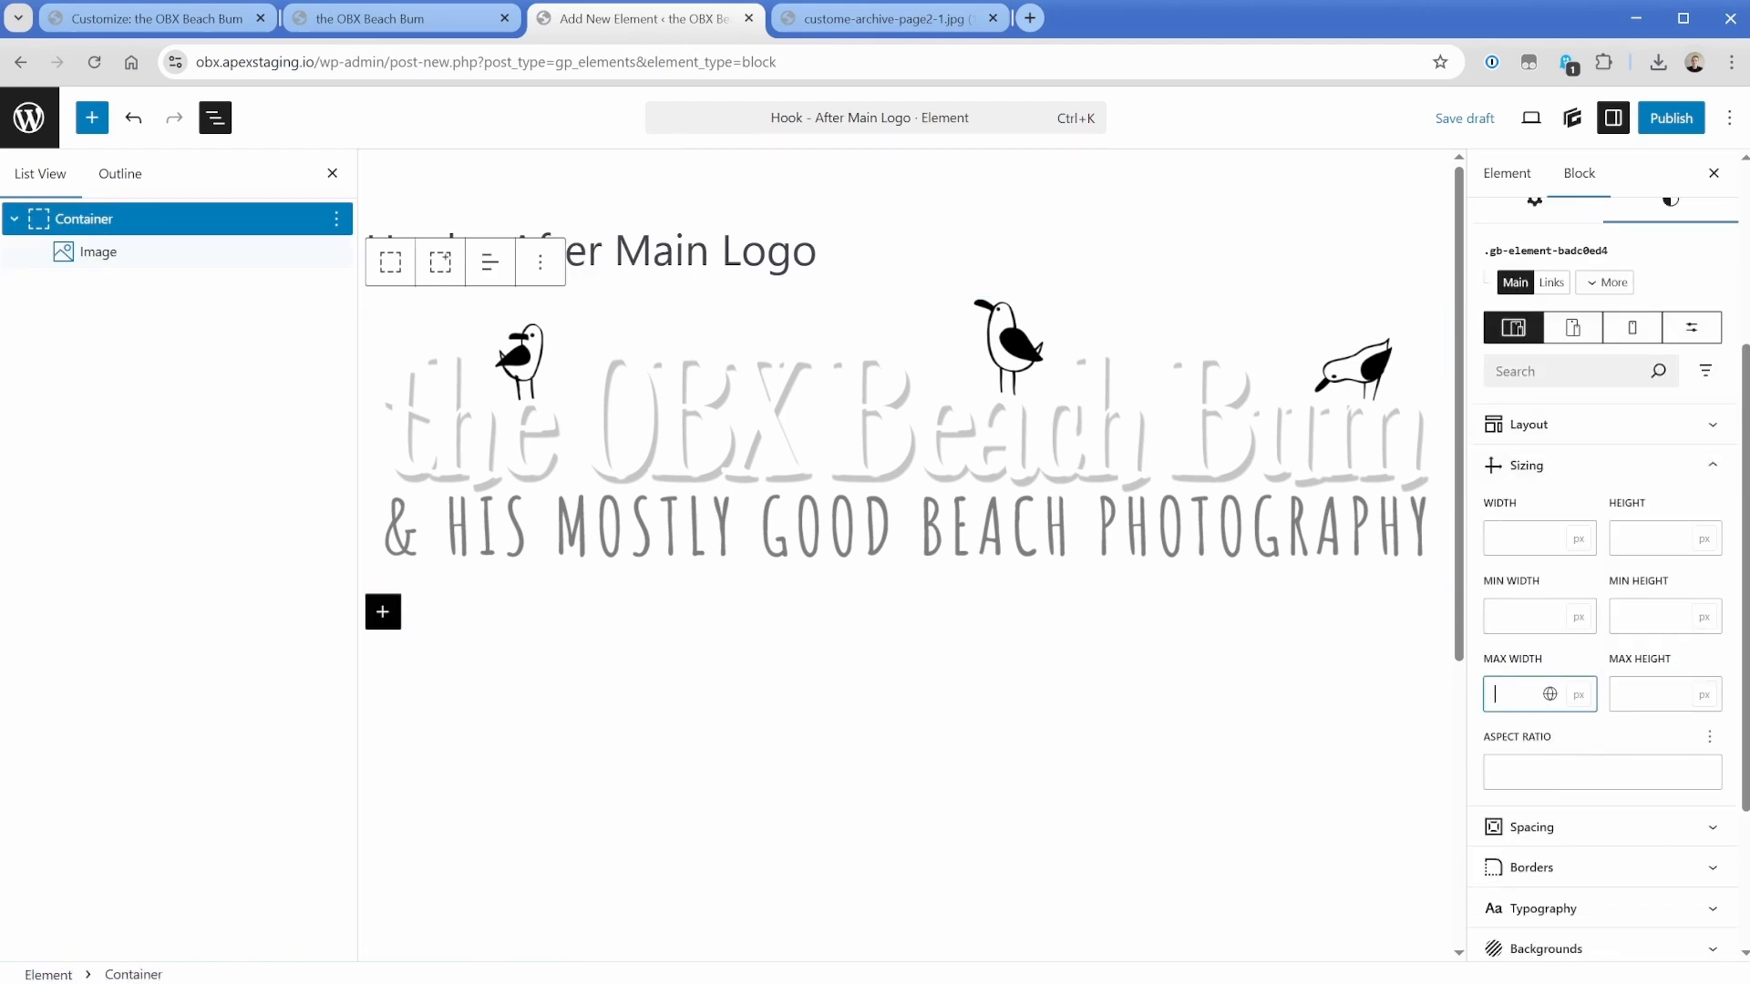
pyautogui.write('600')
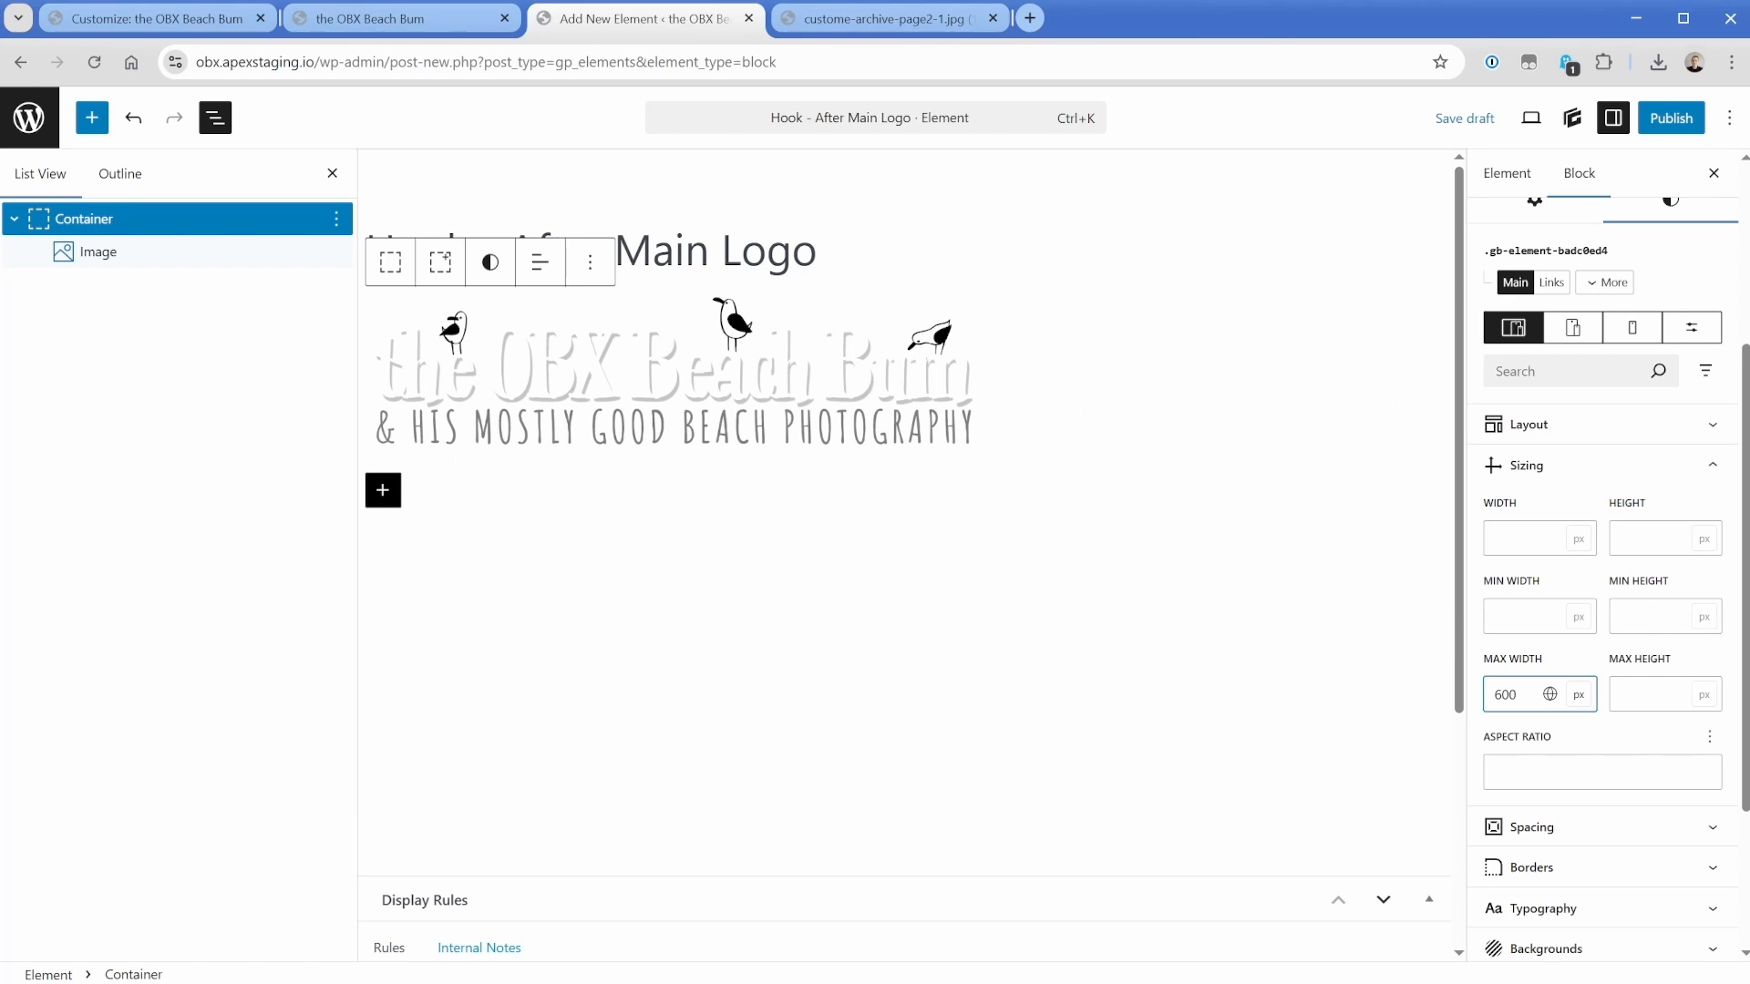
# Centre the container by setting its left and right margins to auto.
pyautogui.click(1550, 828)
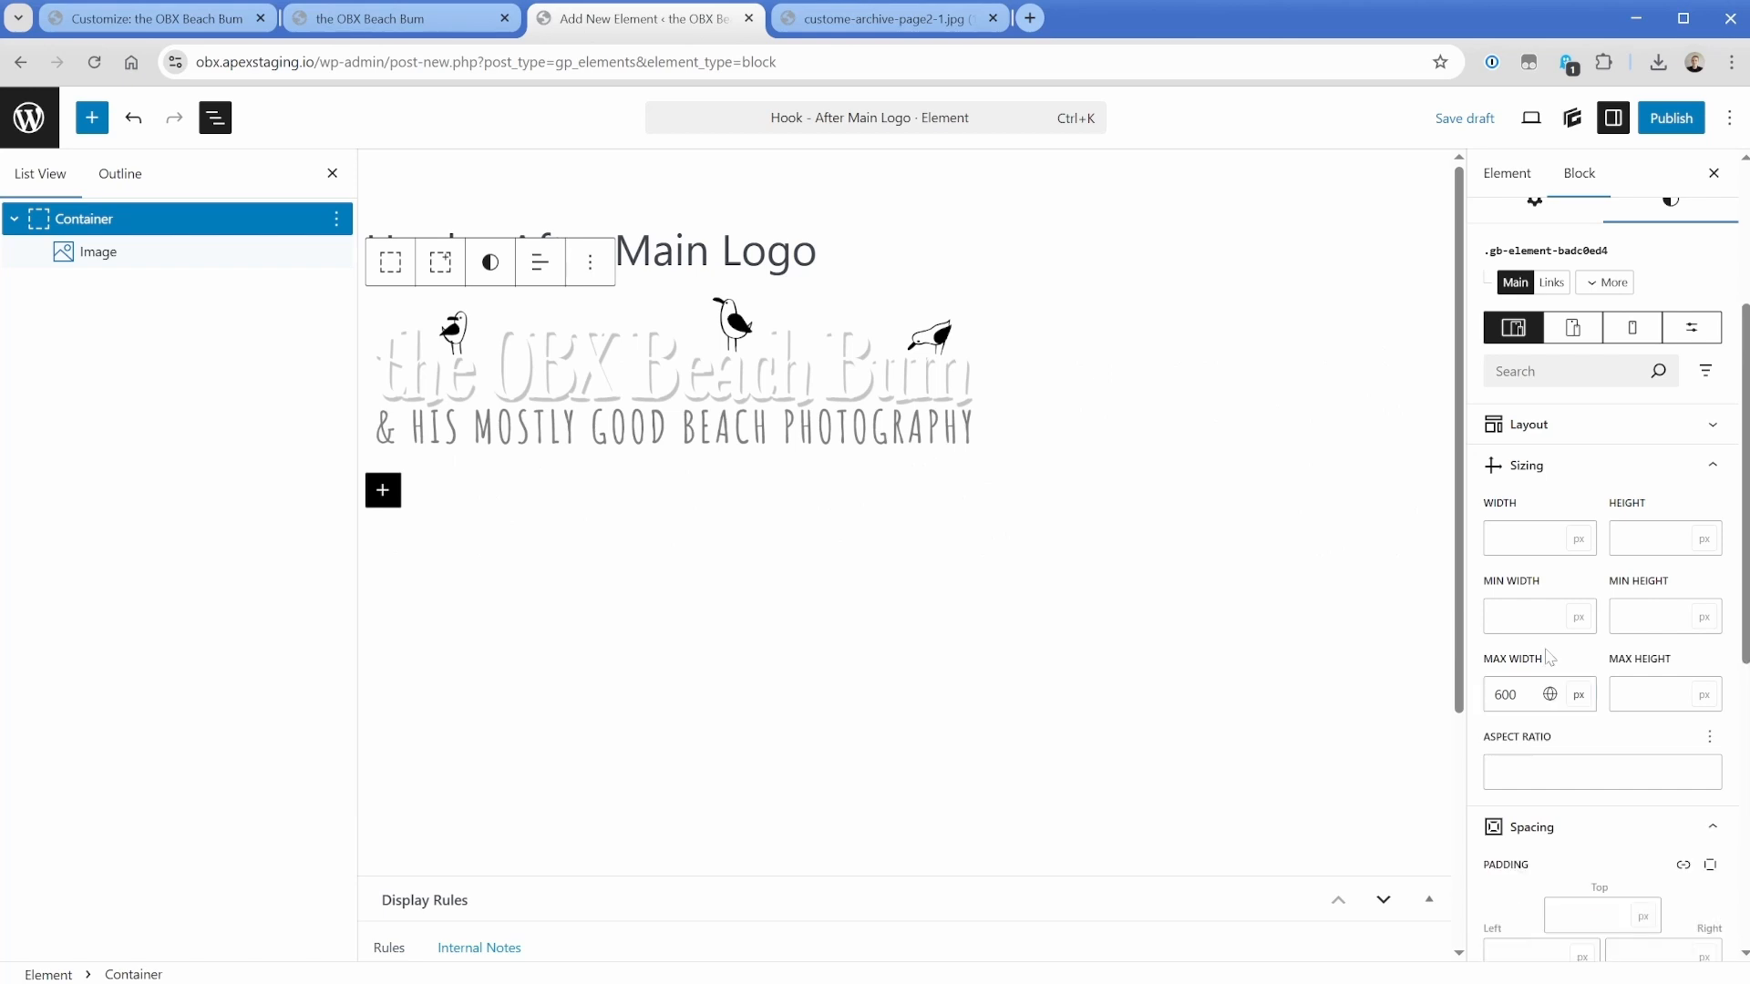
pyautogui.scroll(-5, 1549, 658)
pyautogui.click(1539, 640)
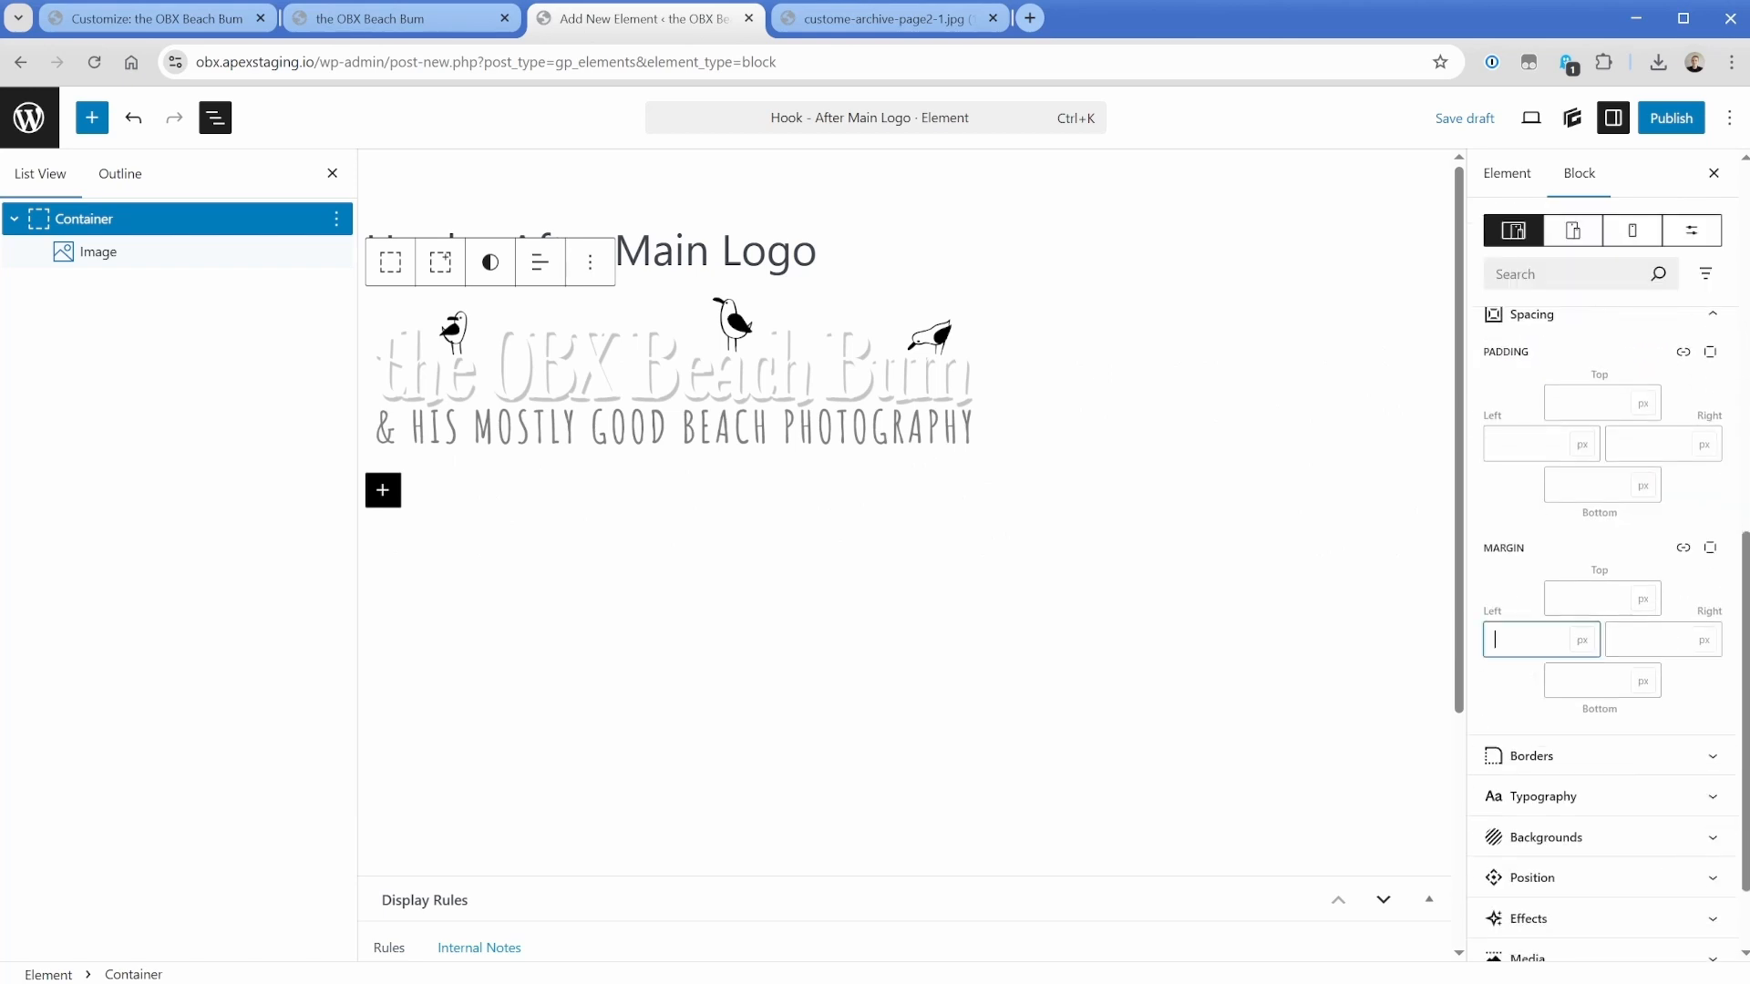
pyautogui.write('auto')
pyautogui.press('Tab')
pyautogui.write('auto')
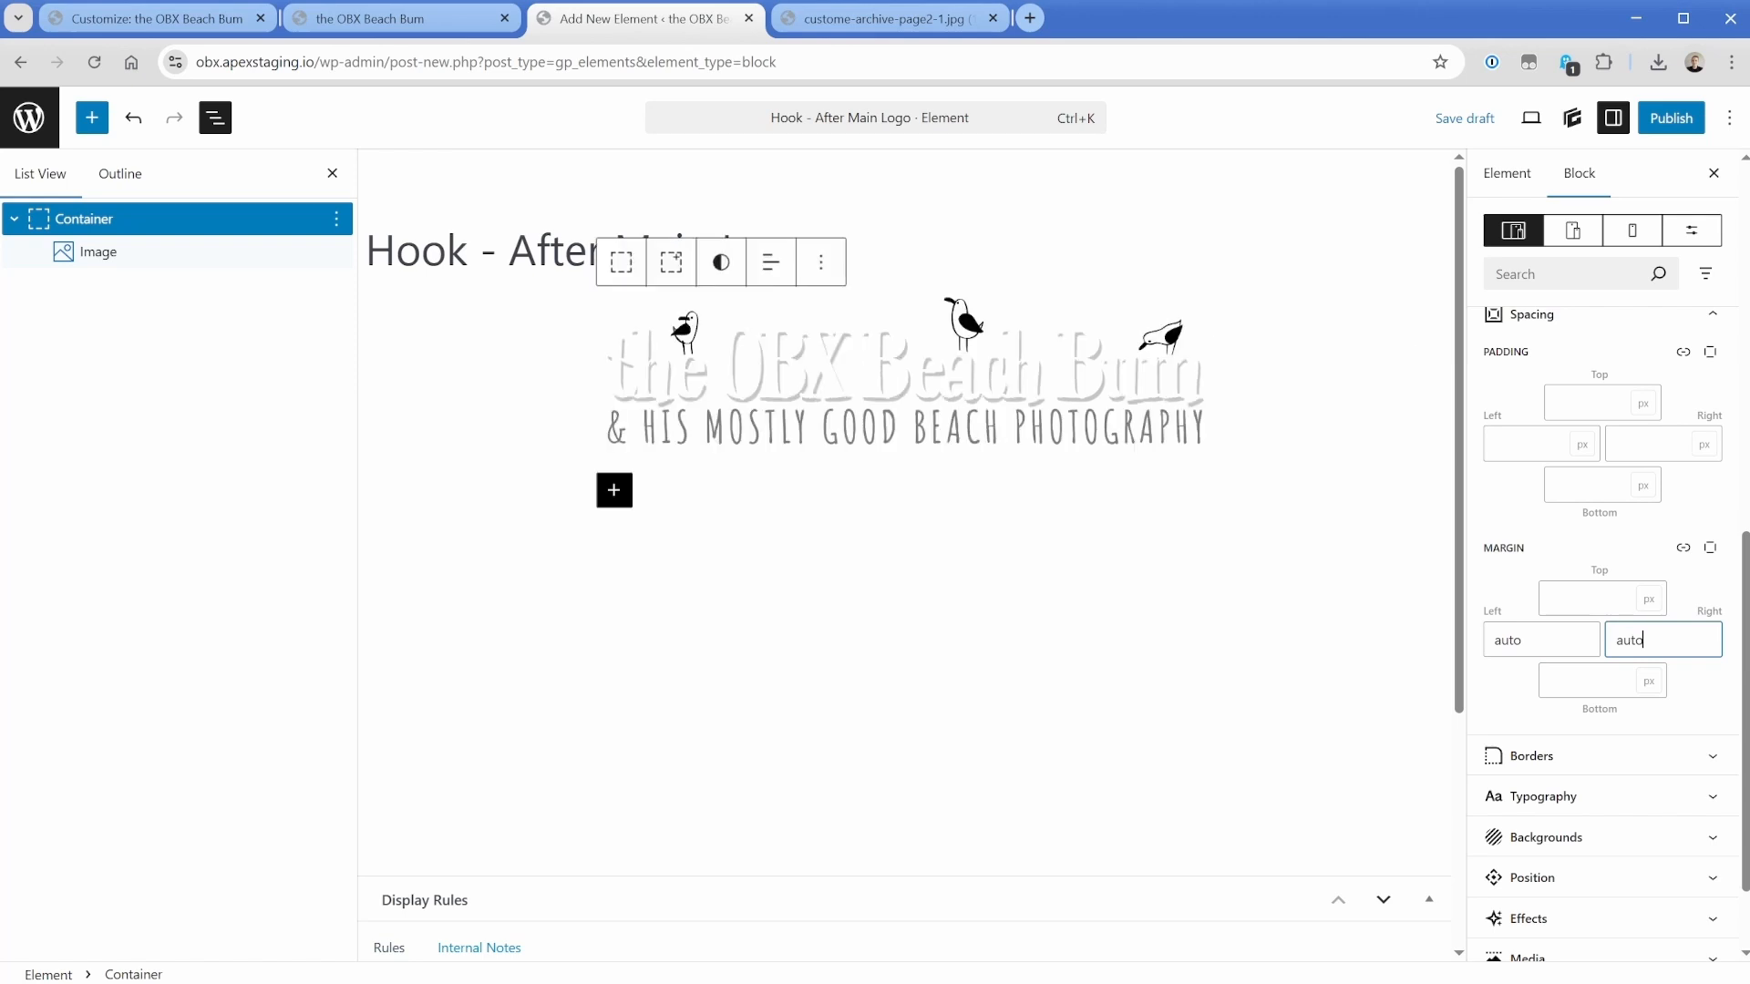
# Set the element's display location to Entire Site and its hook name to after_logo.
pyautogui.scroll(-3, 738, 841)
pyautogui.click(754, 698)
pyautogui.click(768, 832)
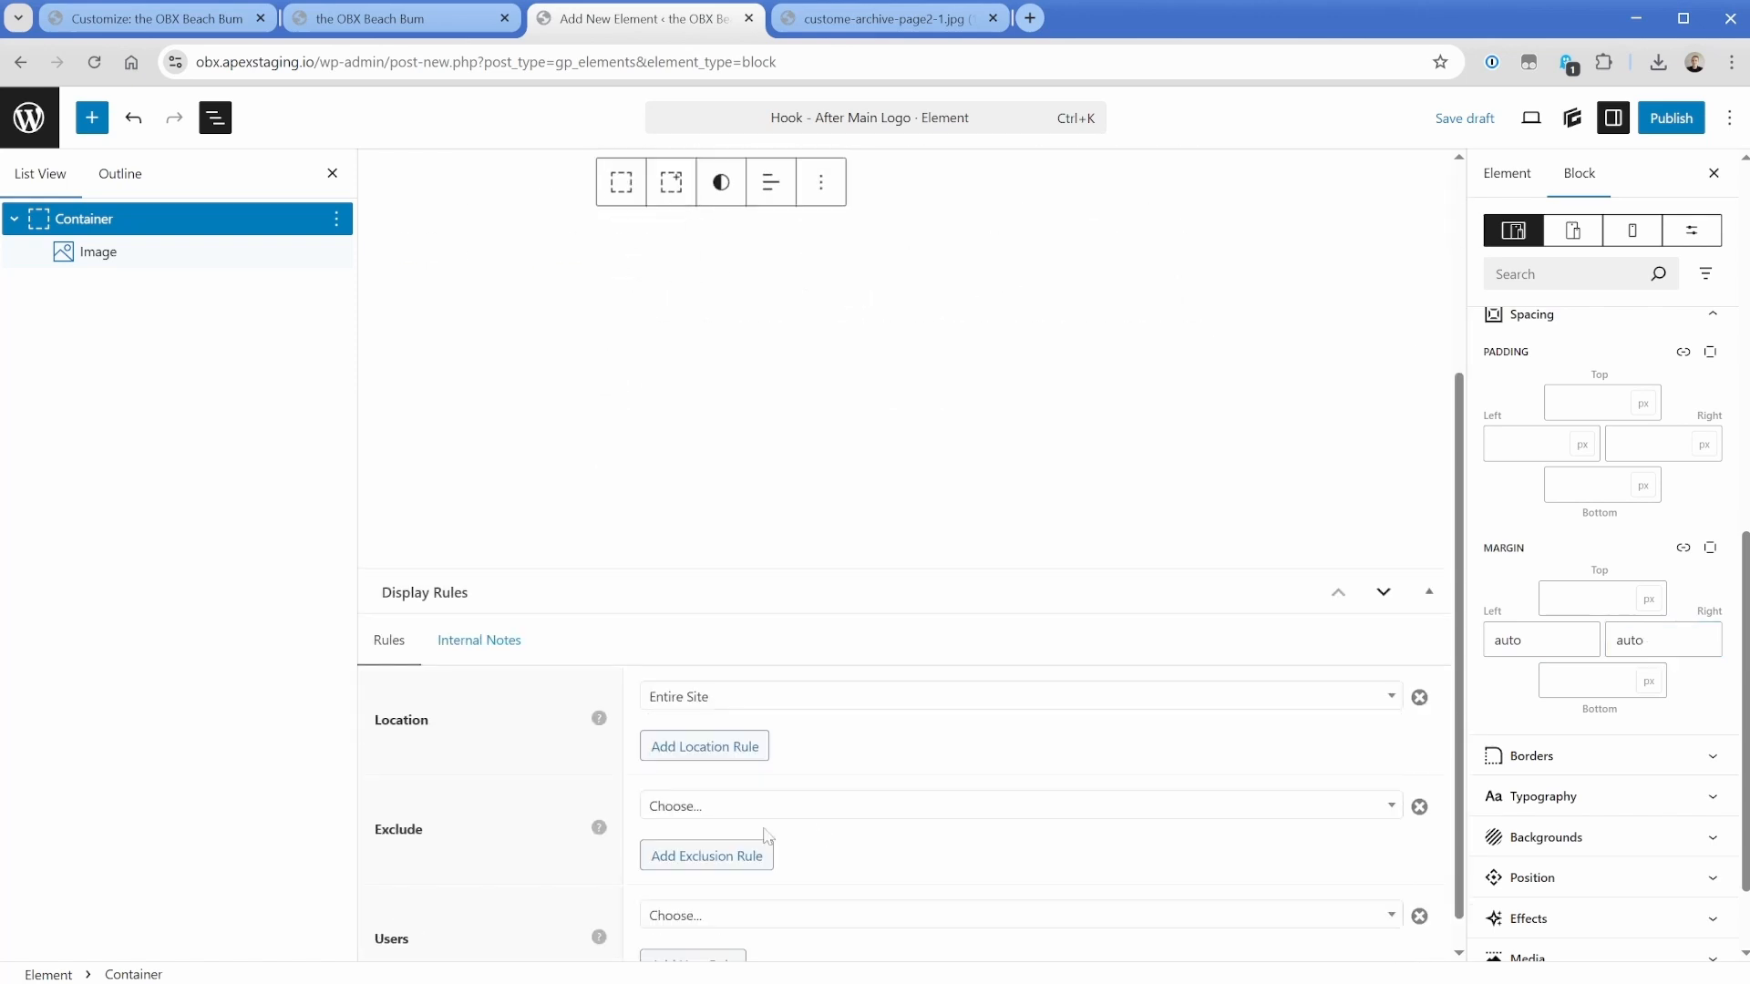
pyautogui.click(1509, 178)
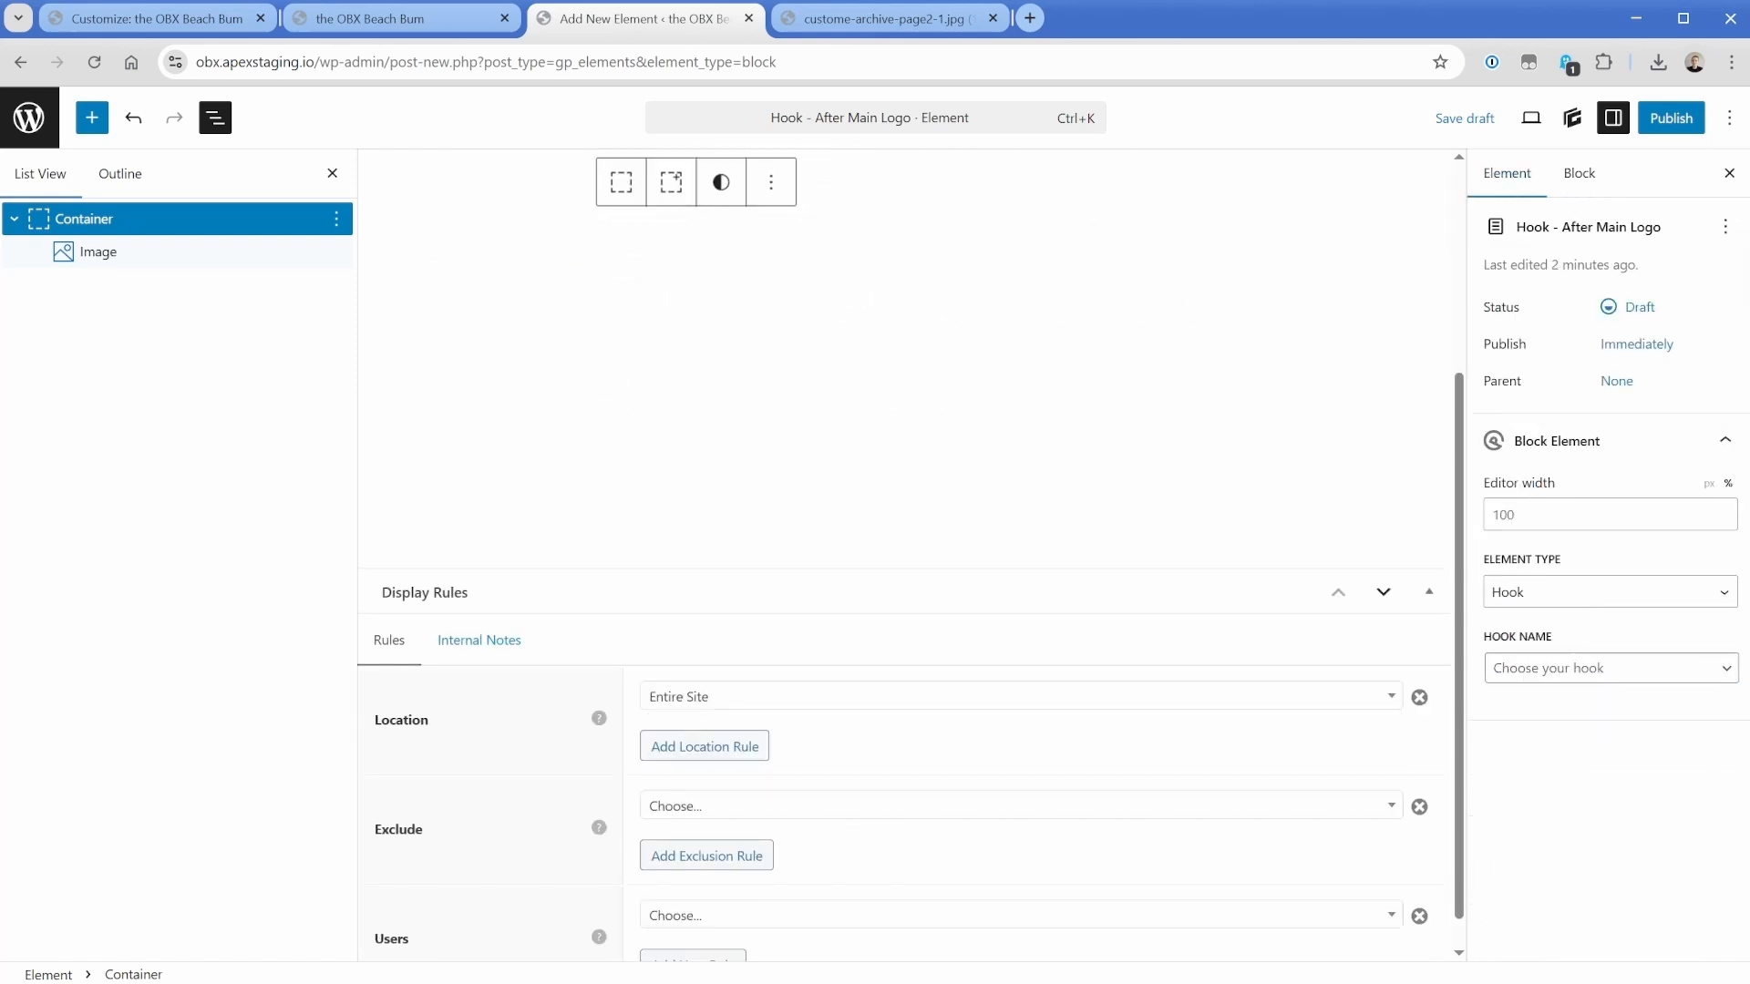
pyautogui.click(1568, 668)
pyautogui.write('after_logo')
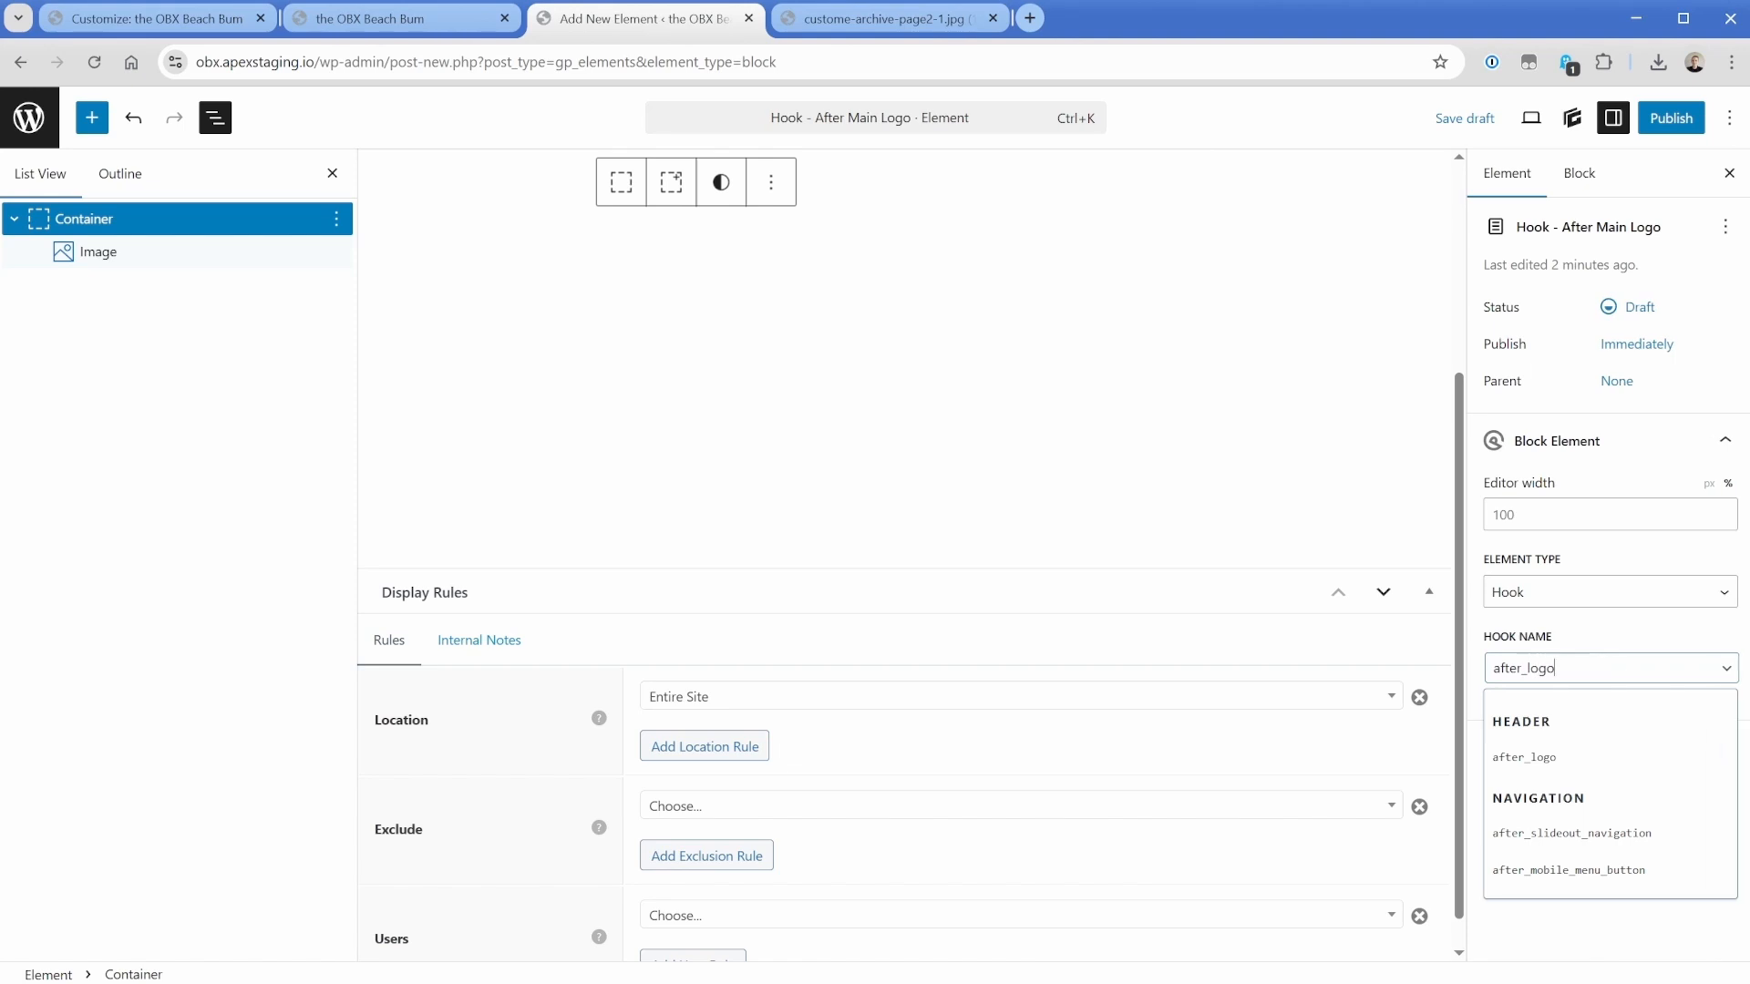
pyautogui.click(1573, 757)
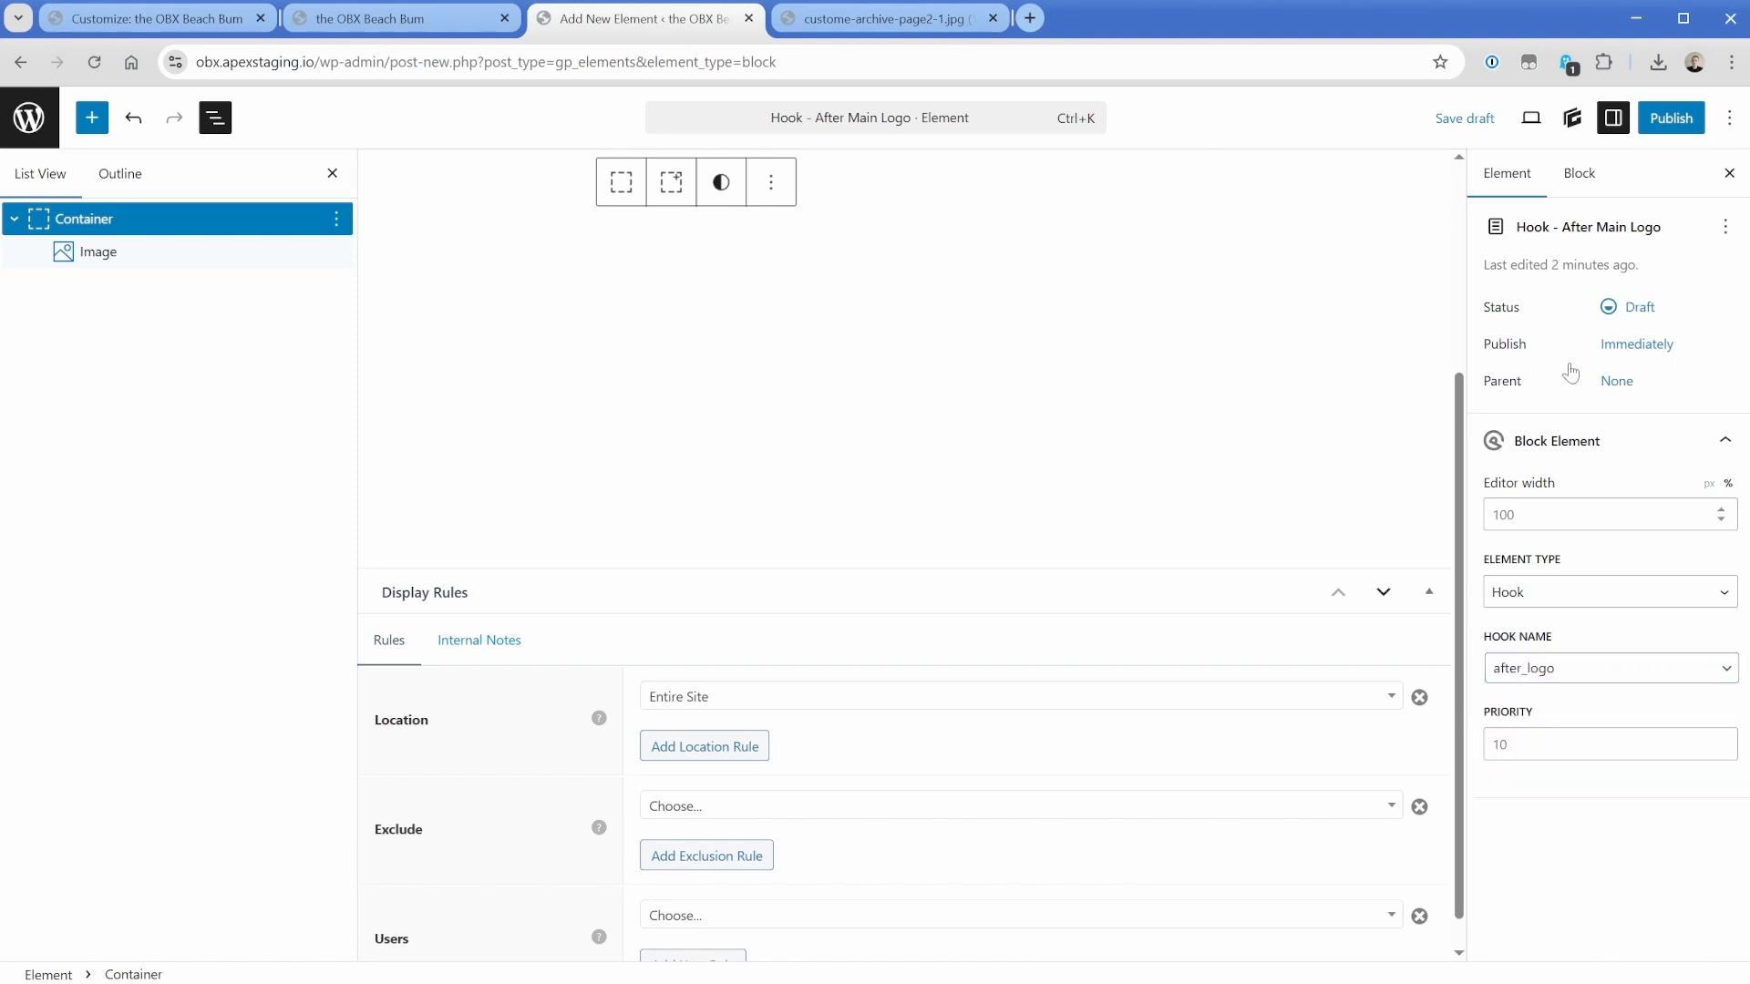
# Publish the Hook - After Main Logo element and view the header on the live site.
pyautogui.click(1671, 118)
pyautogui.click(1687, 117)
pyautogui.click(405, 19)
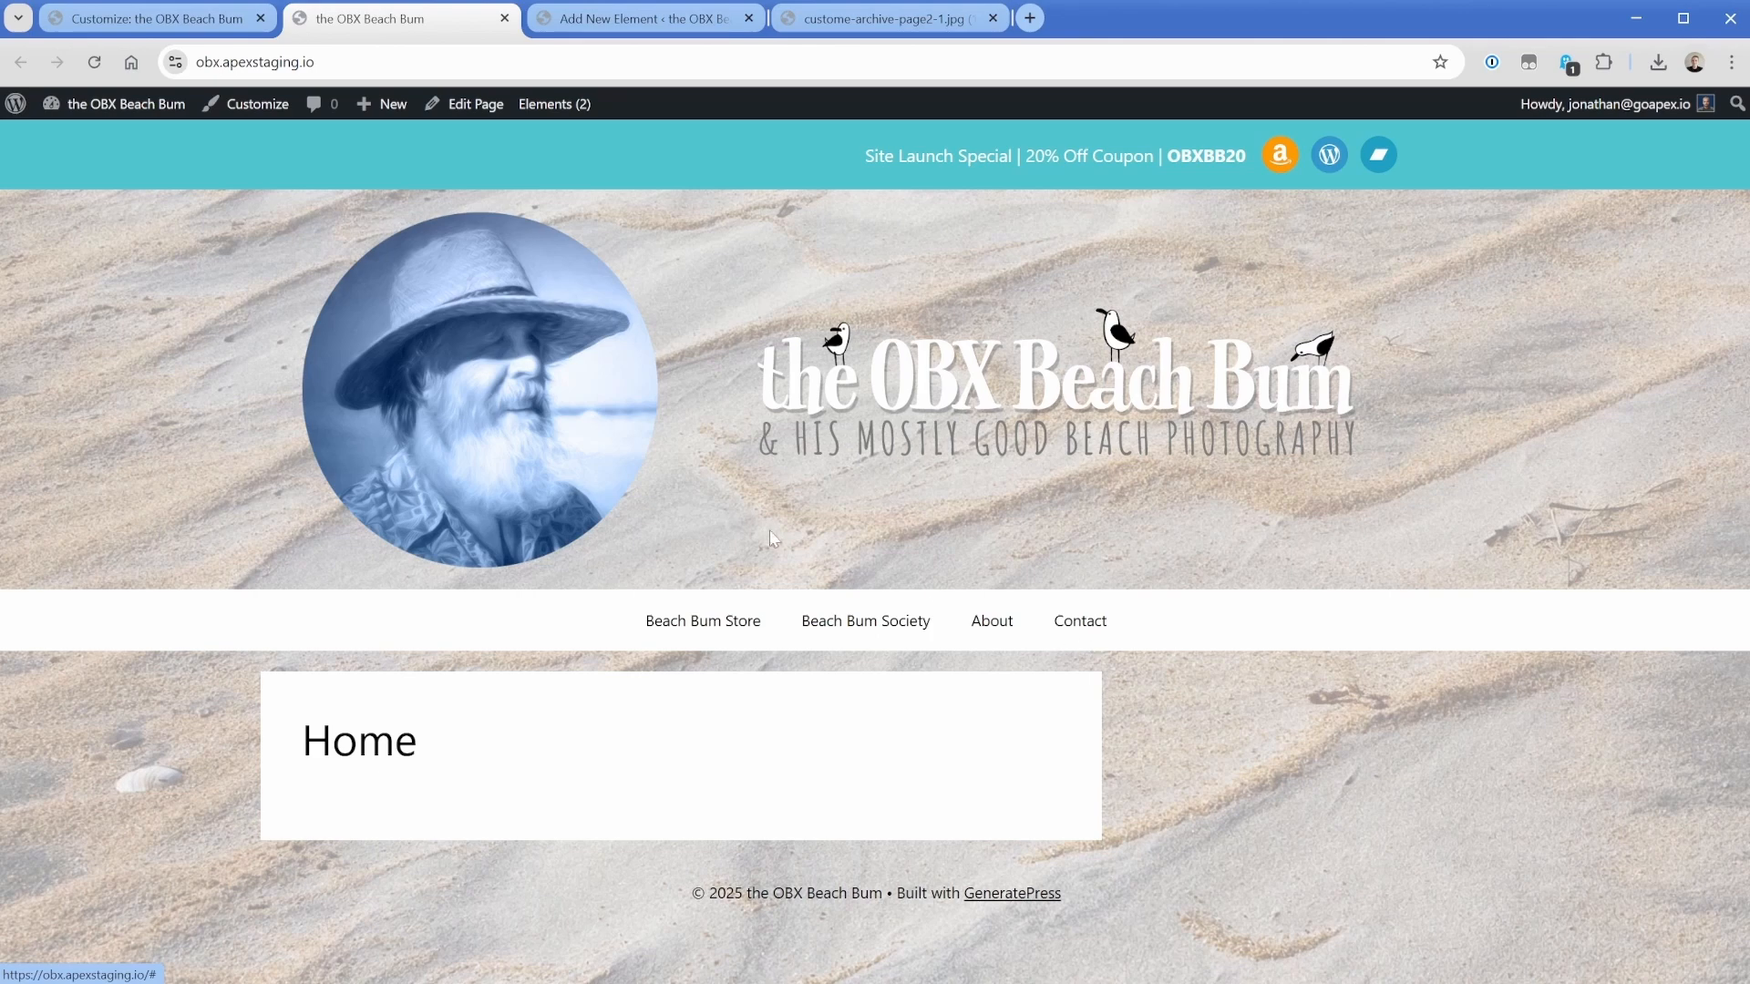
# Add a .site-logo rule with margin-top: -3rem to the site's Additional CSS in the Customizer.
pyautogui.click(155, 19)
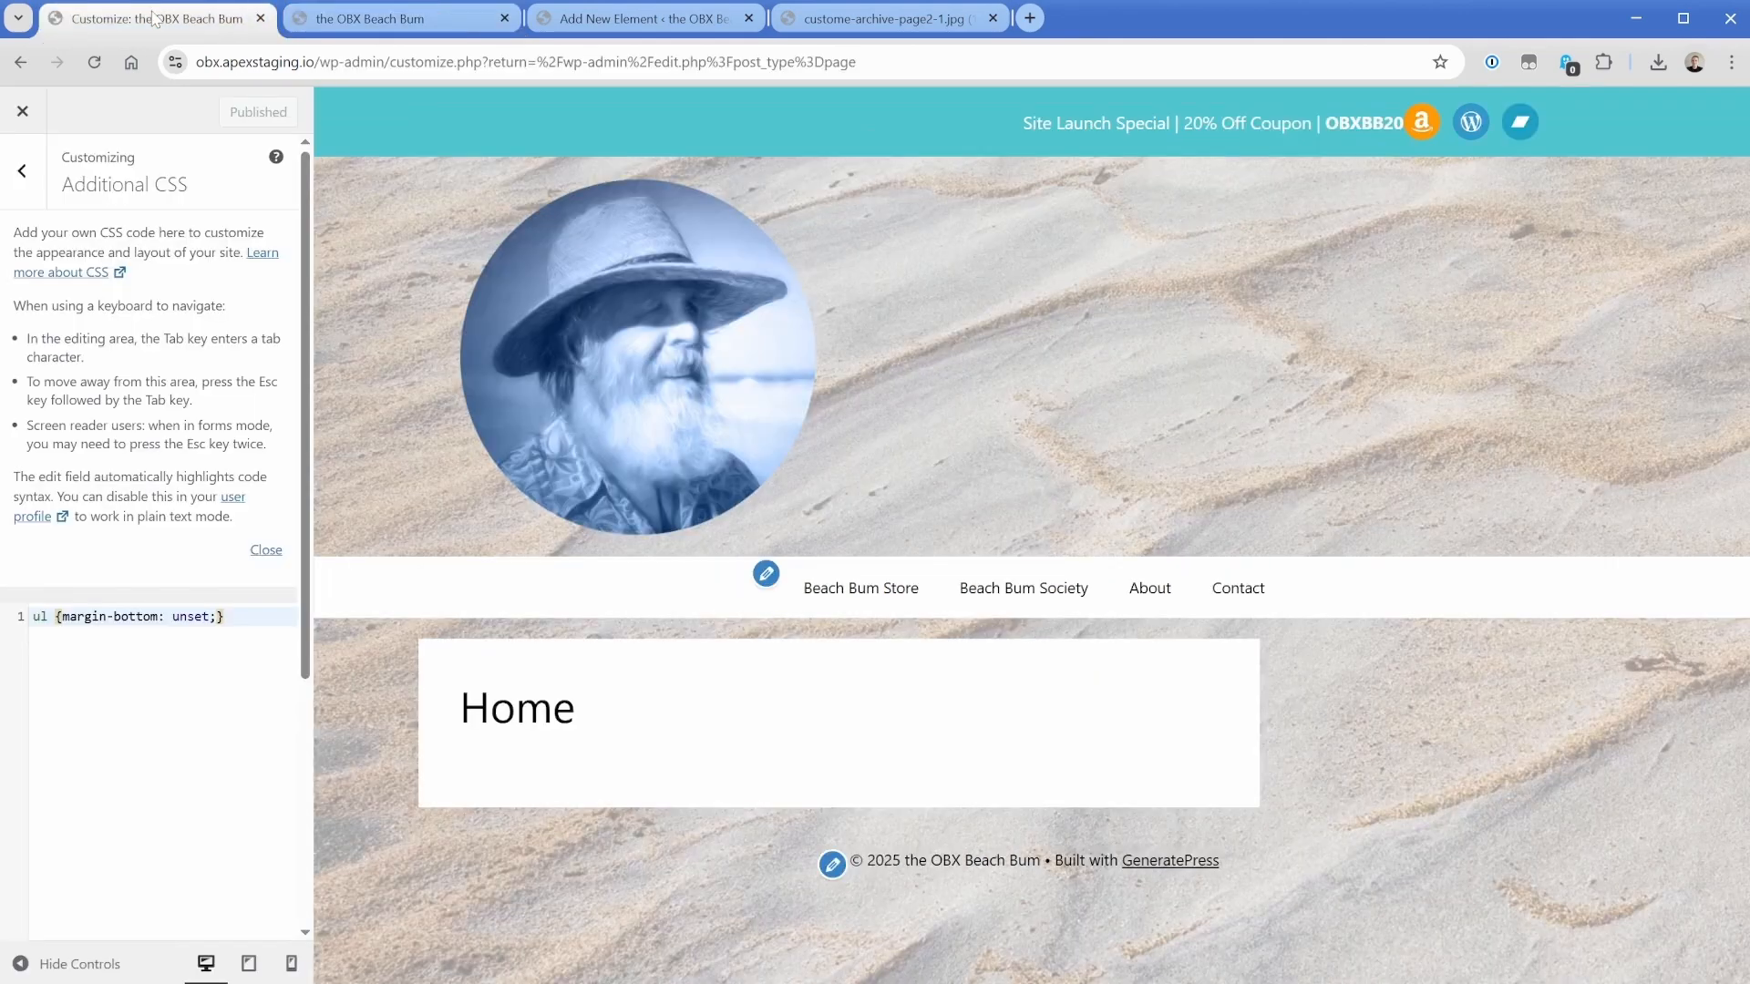
pyautogui.press('Return')
pyautogui.press('Return')
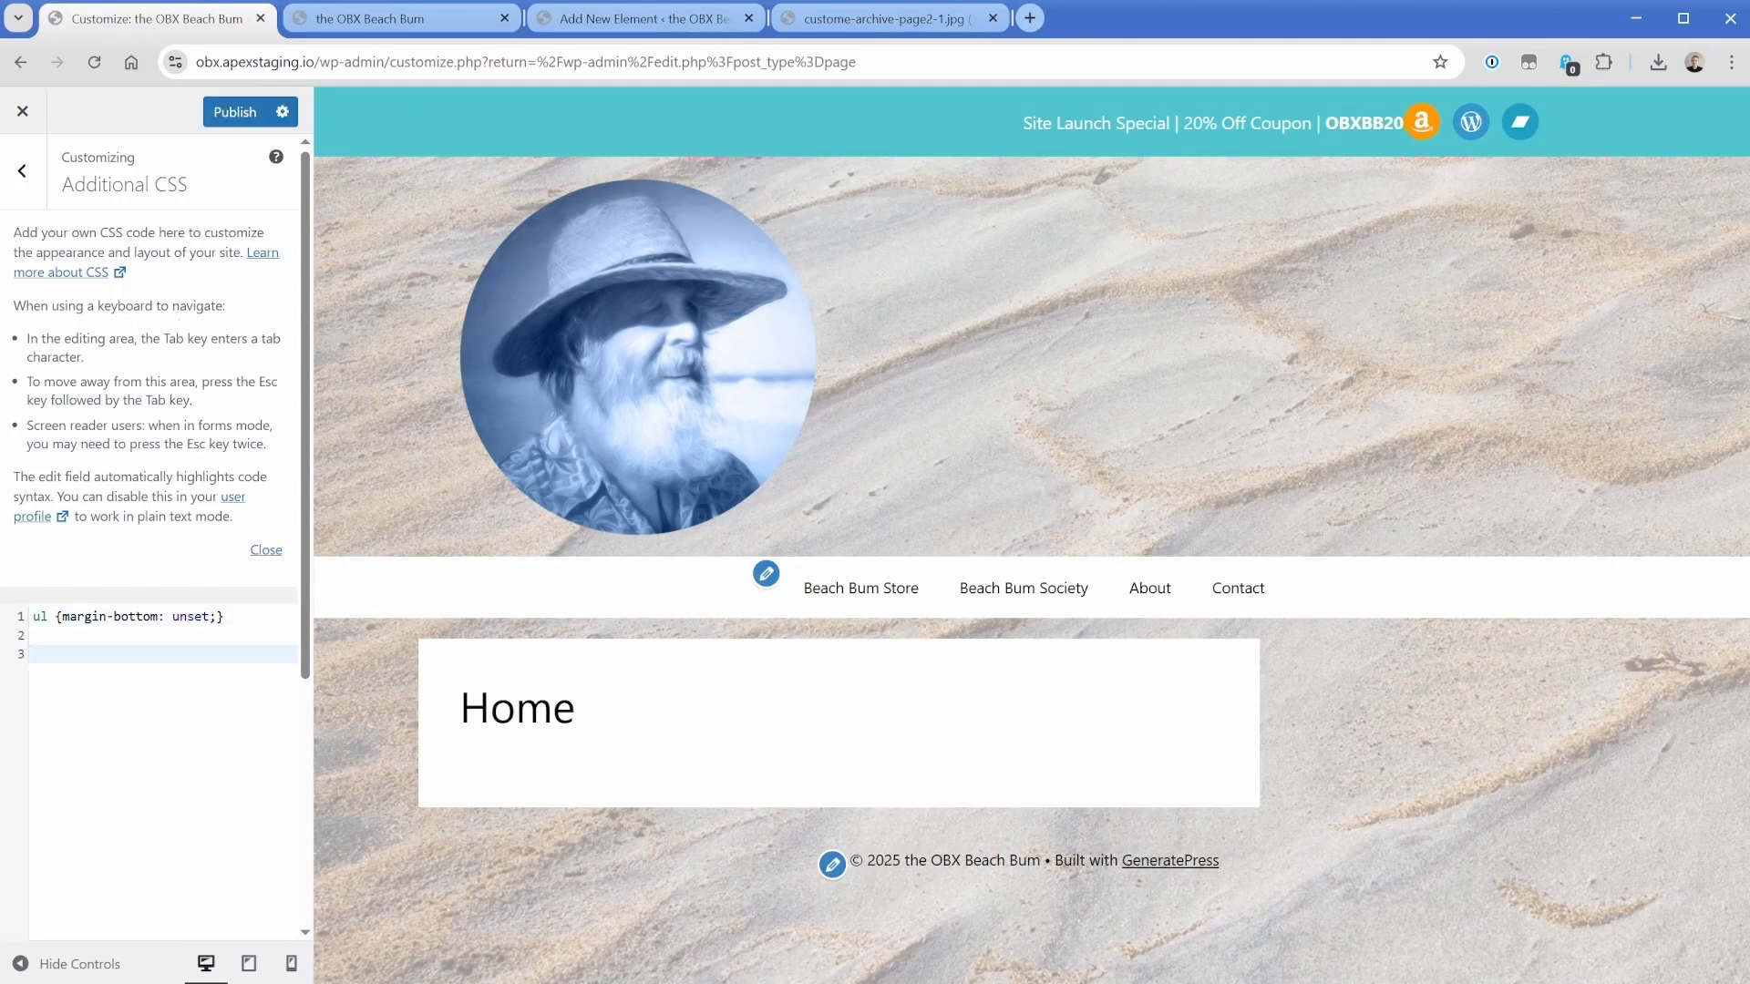
pyautogui.write('.site-logo {')
pyautogui.press('Return')
pyautogui.write('mar')
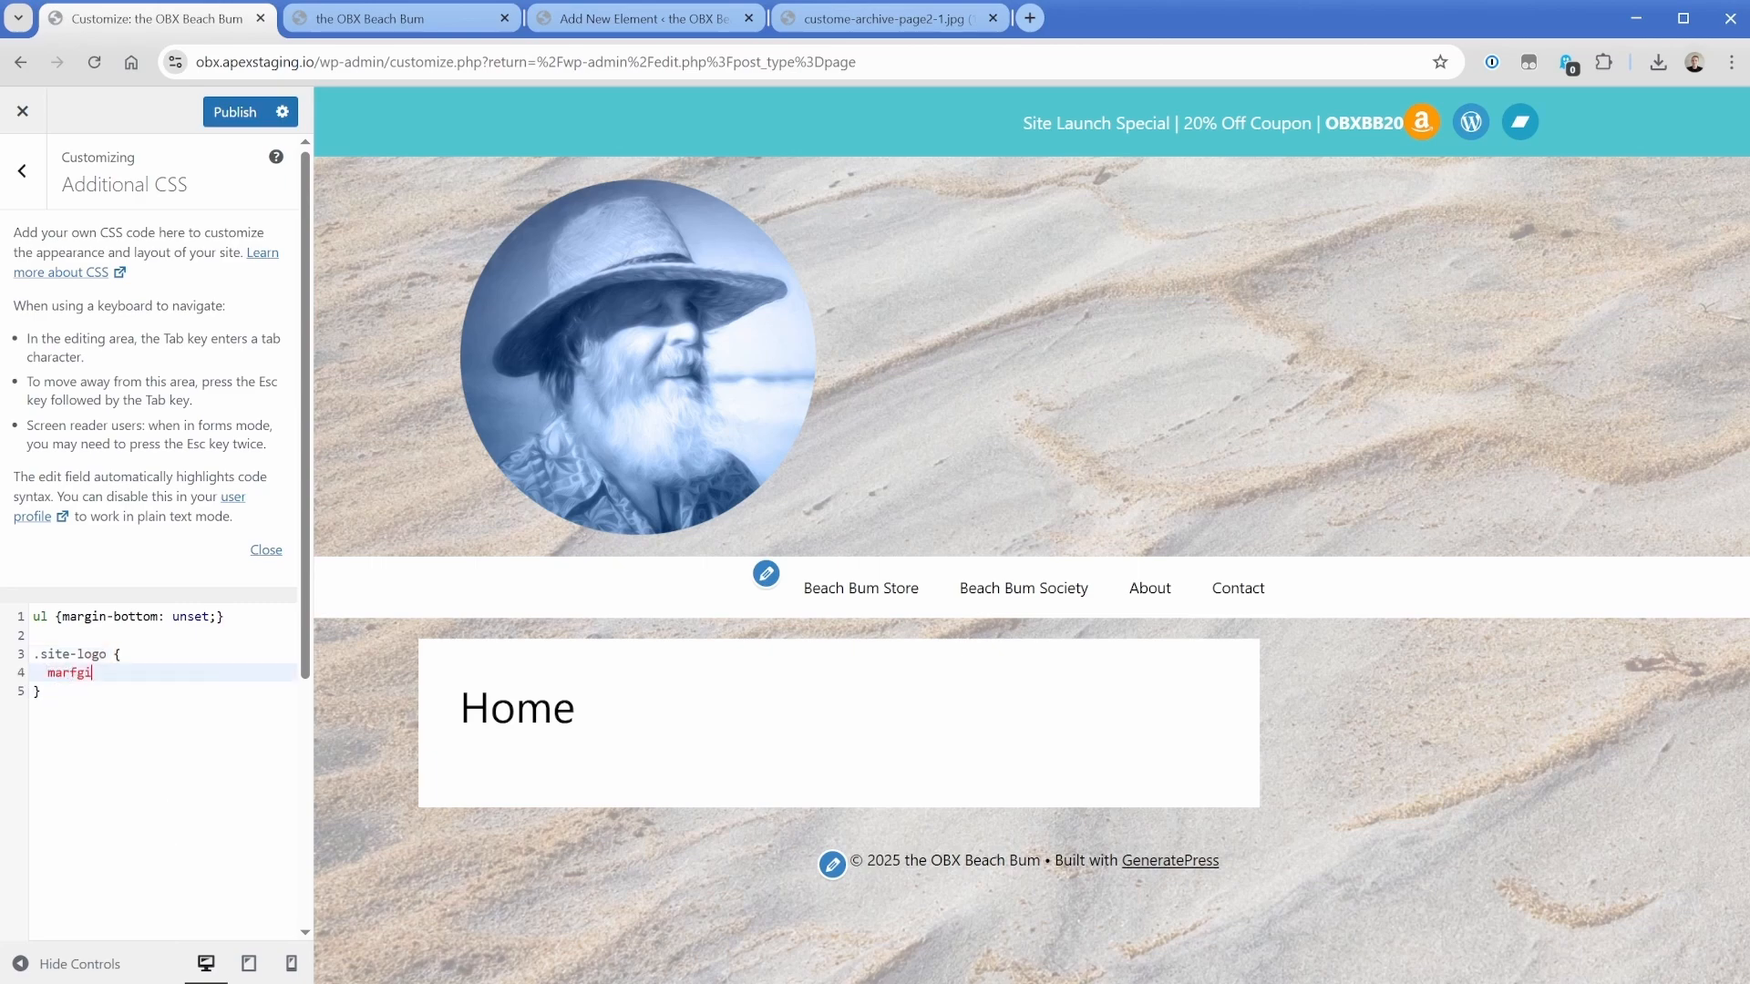
pyautogui.write('gin-top: ')
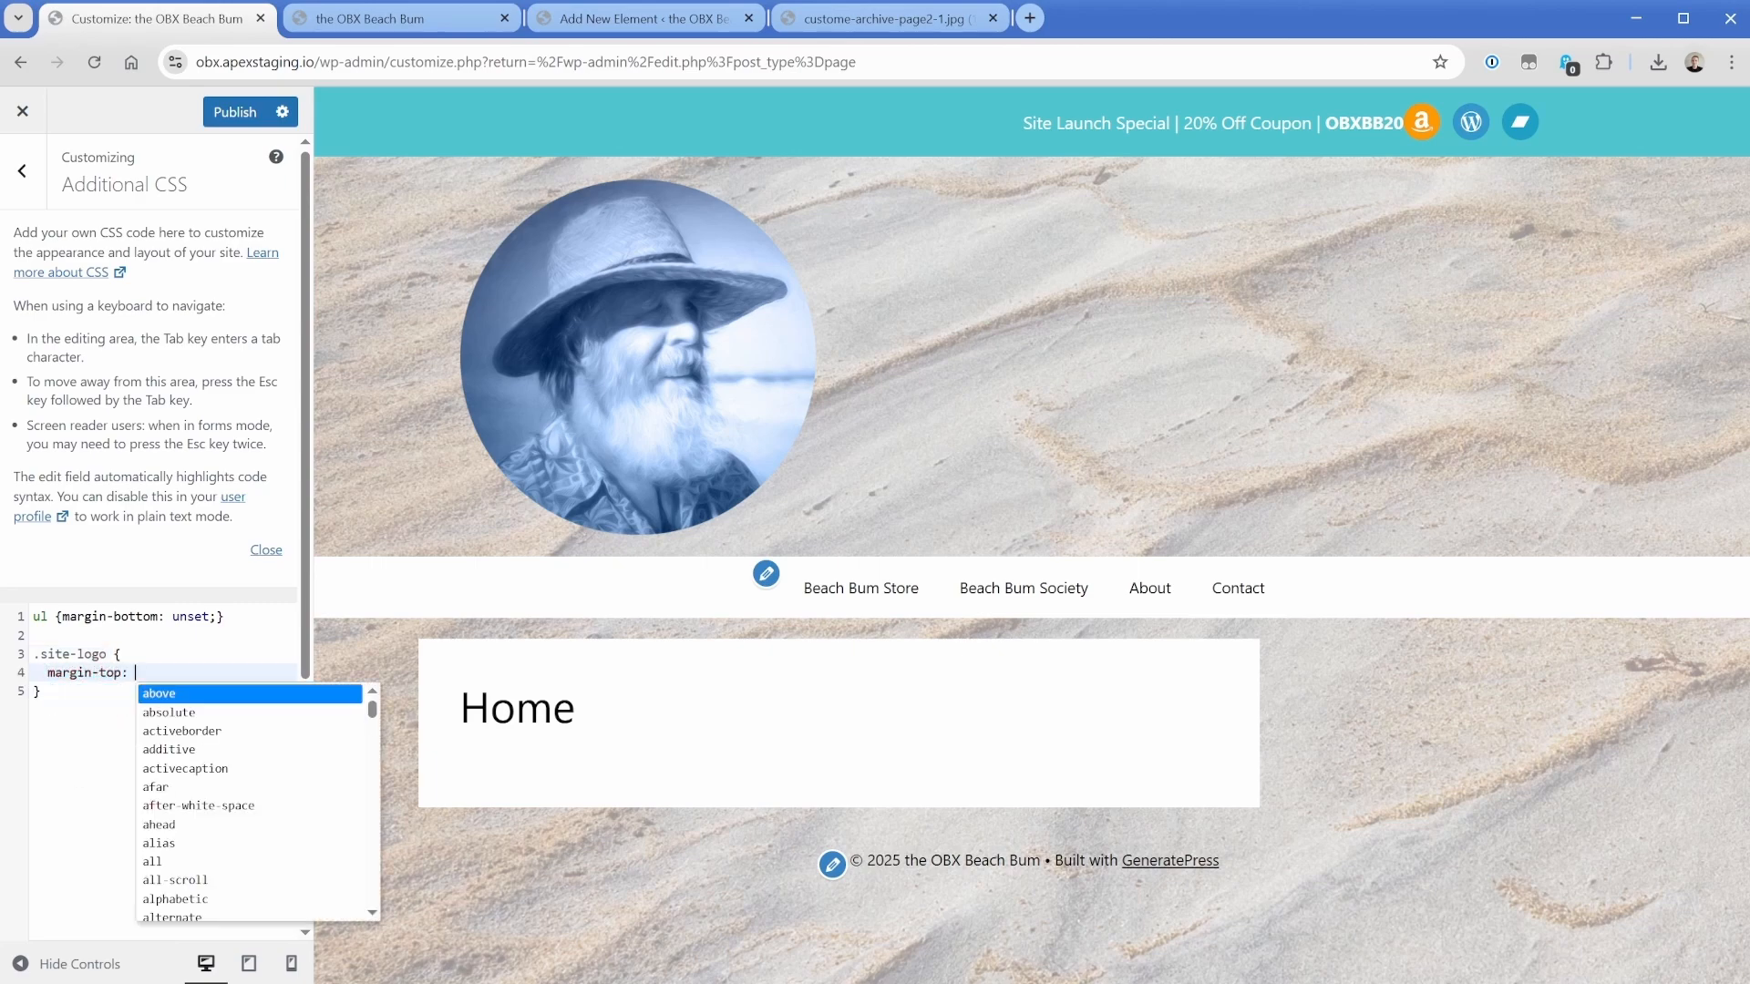
pyautogui.write('-3rem')
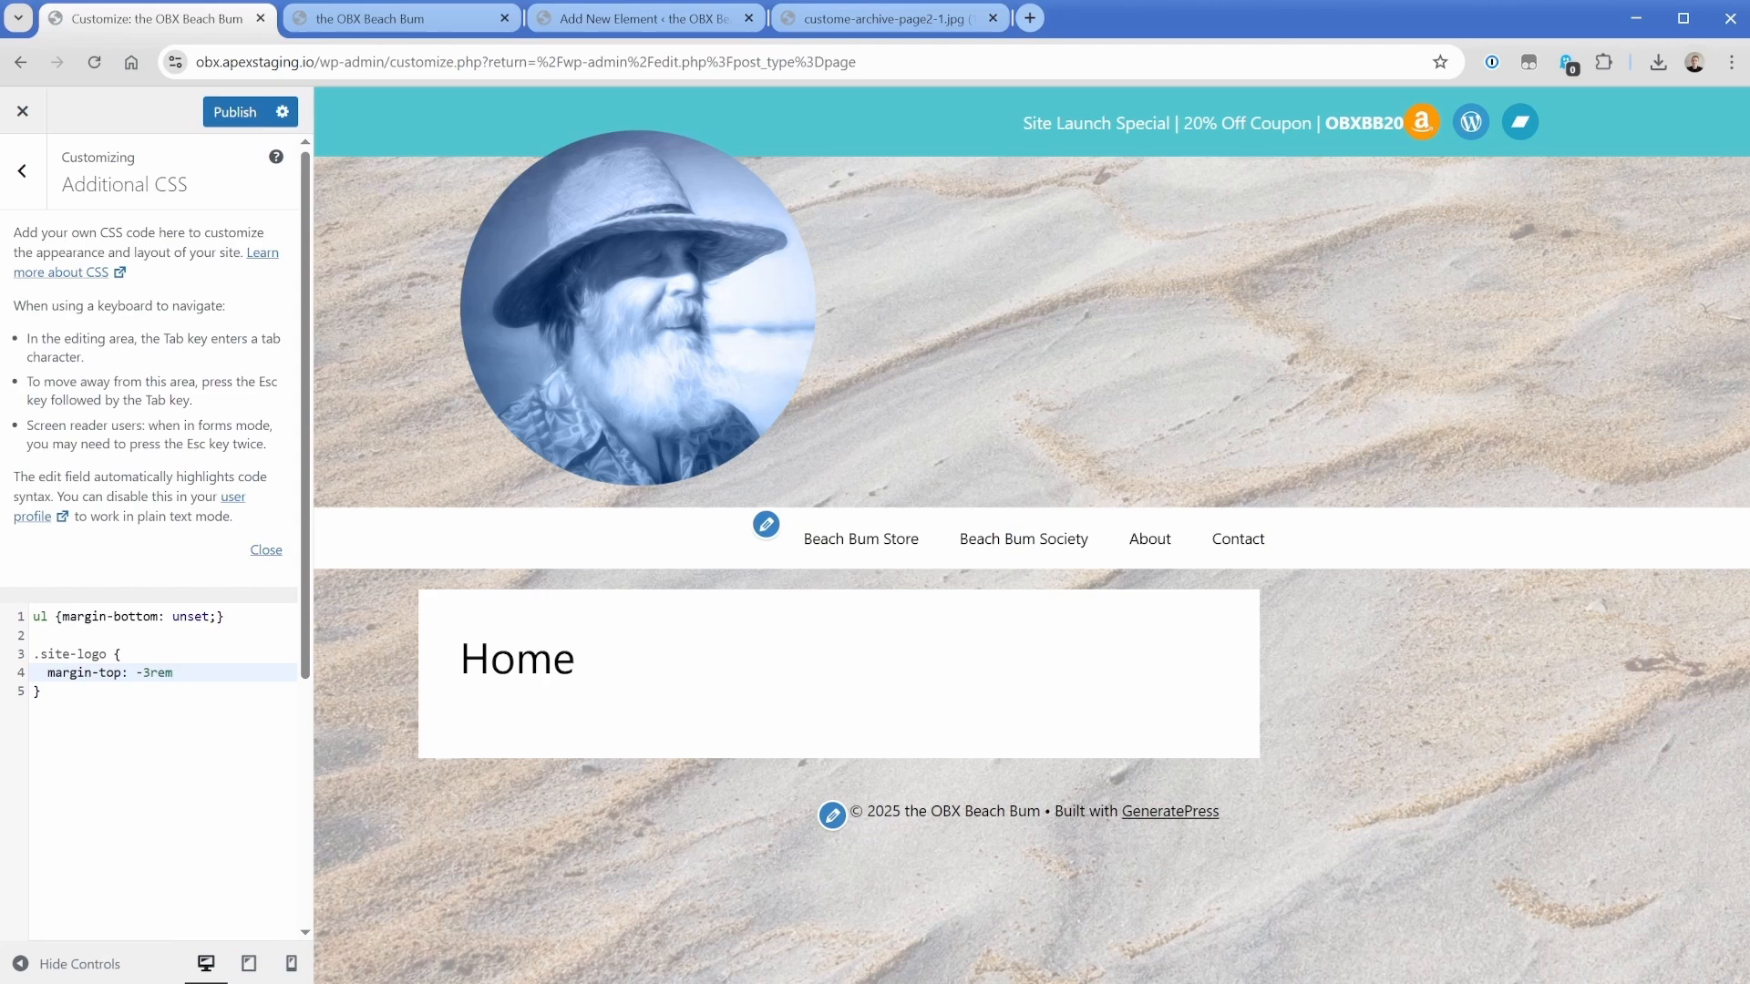
# Add margin-bottom: -3rem to the .site-logo rule, then publish the CSS and view the live site.
pyautogui.write(';')
pyautogui.press('Return')
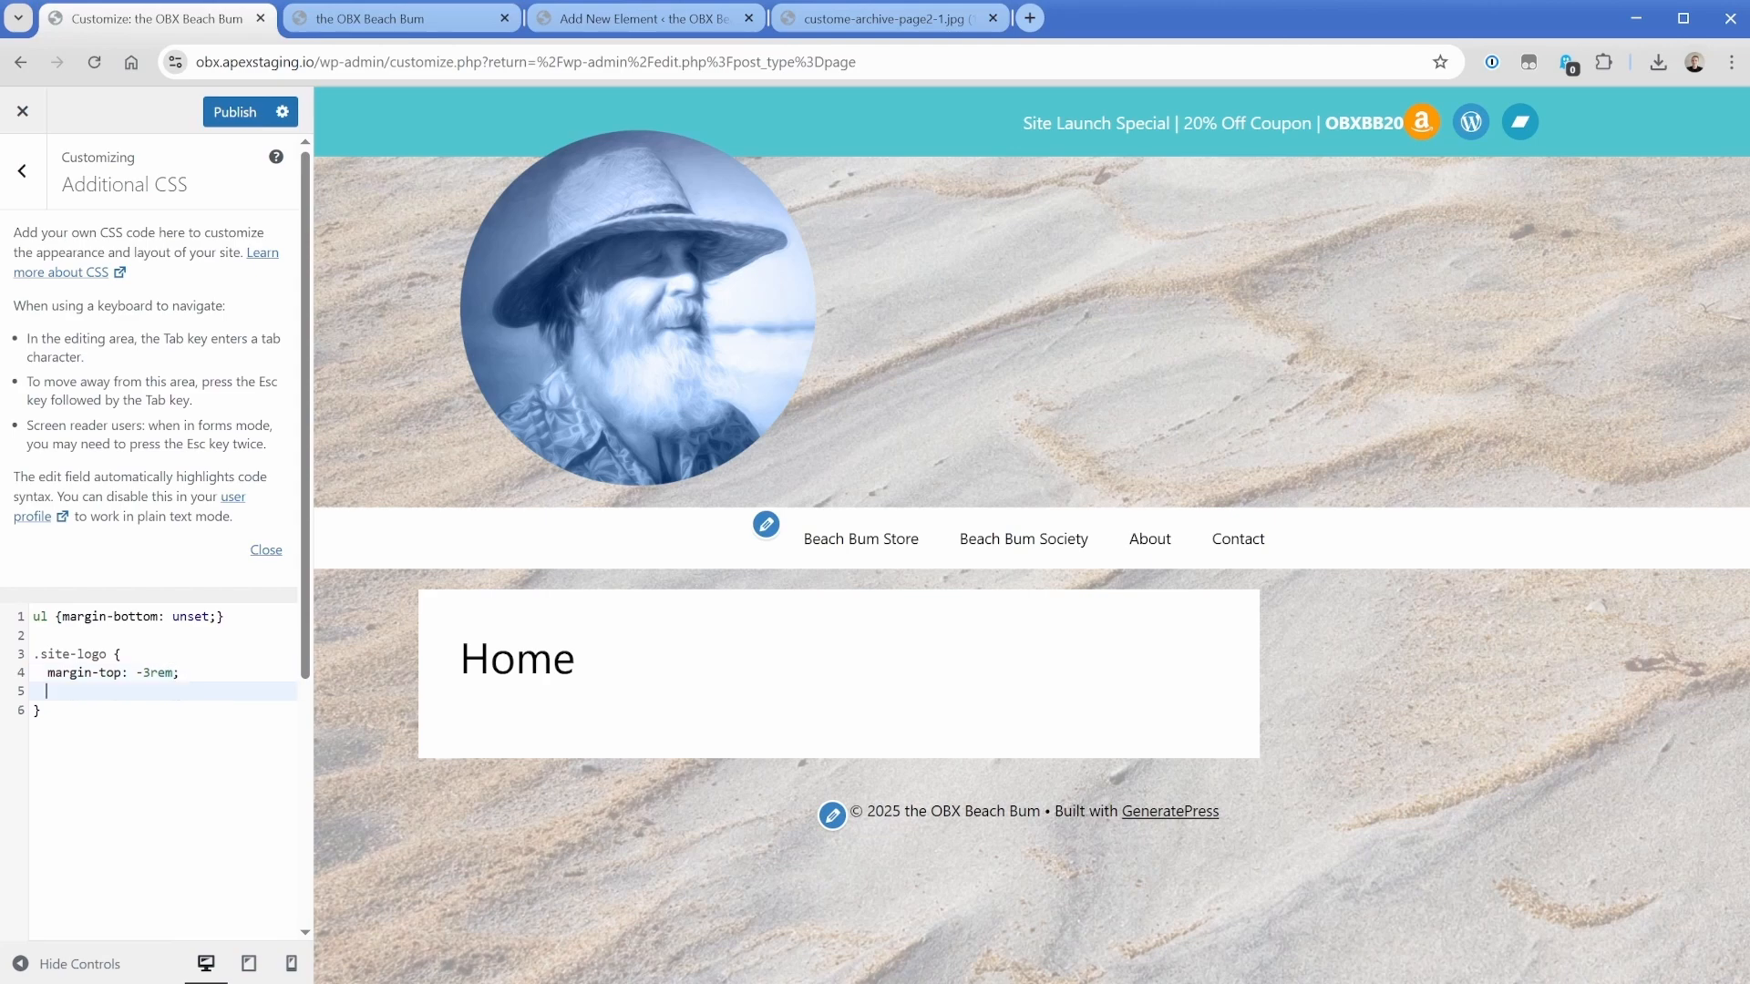
pyautogui.write('margin-bottom: -3rem')
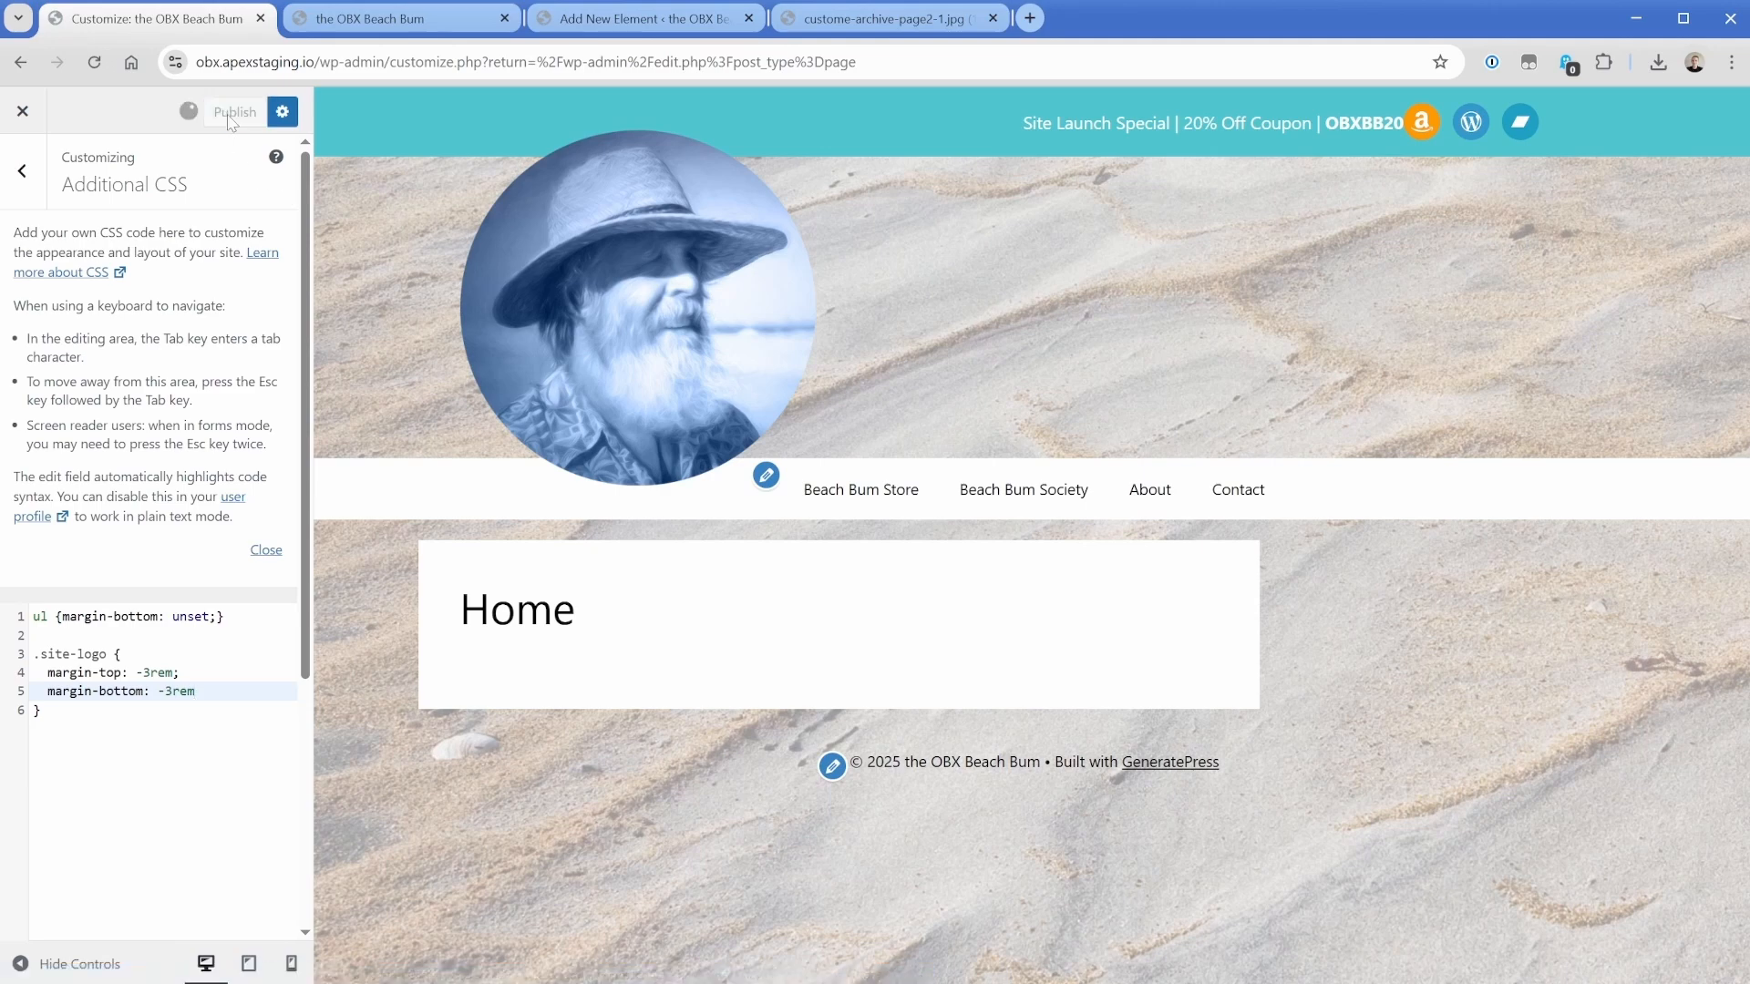
pyautogui.click(379, 20)
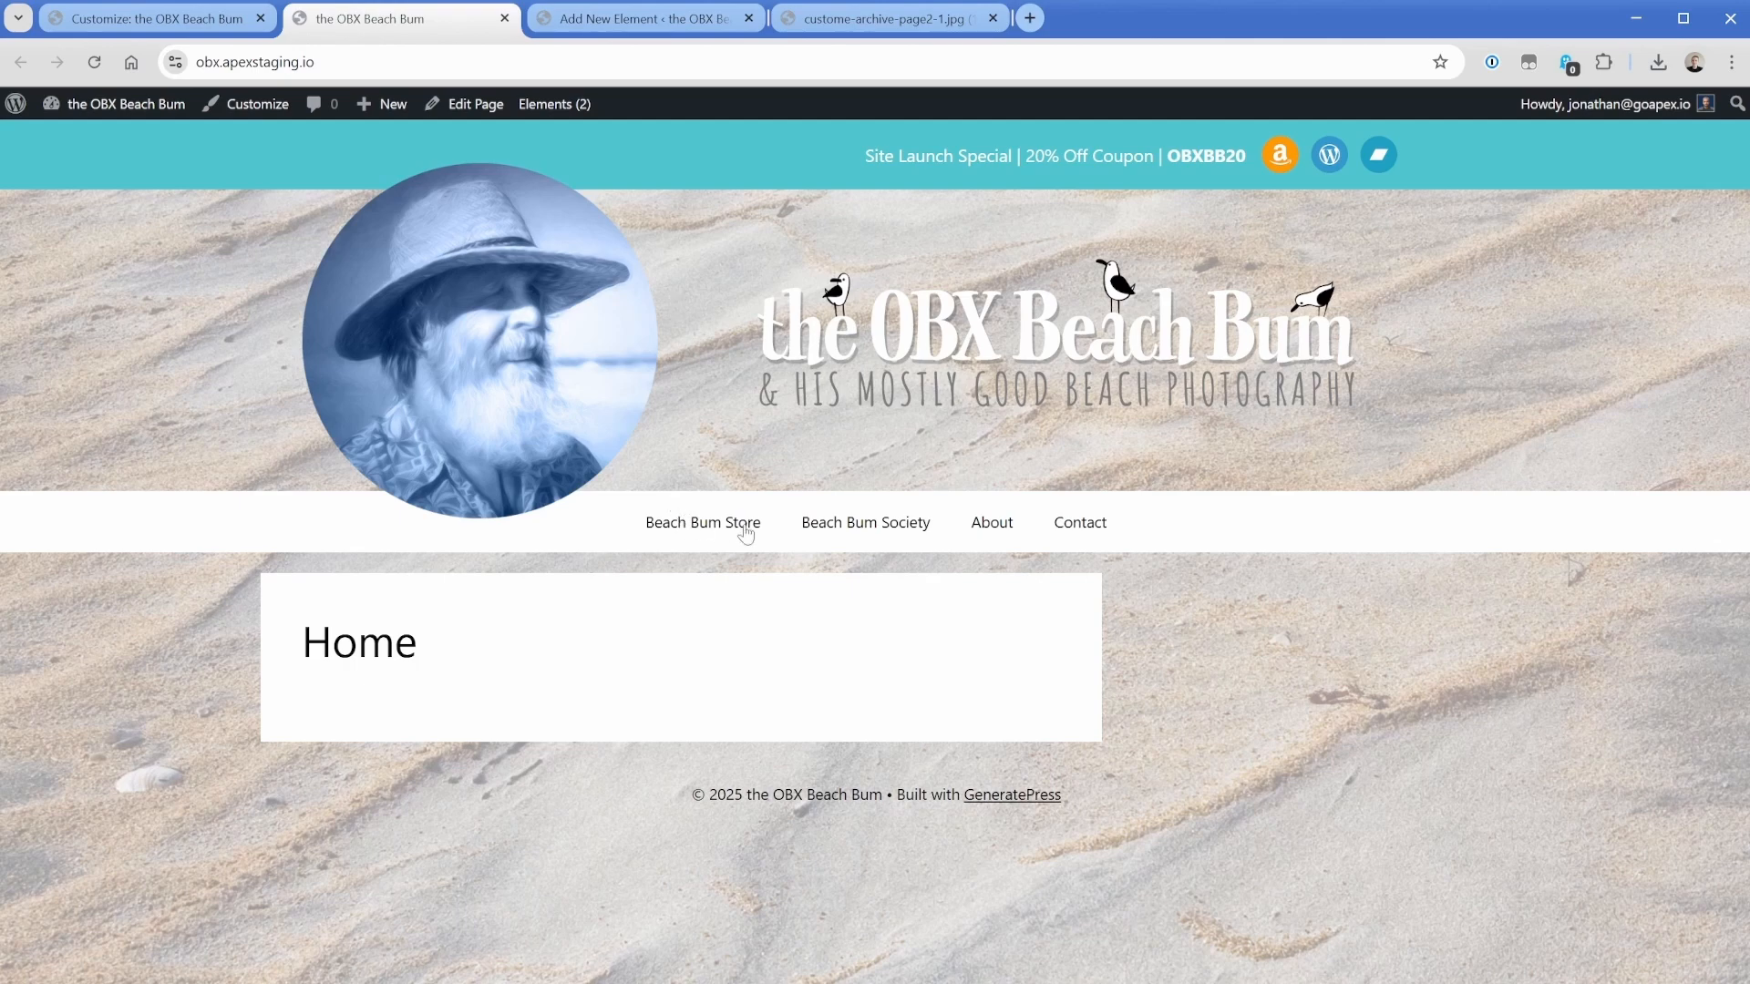
# Review the Main Menu structure and its Beach Bum Store item on the Menus admin page.
pyautogui.moveTo(109, 108)
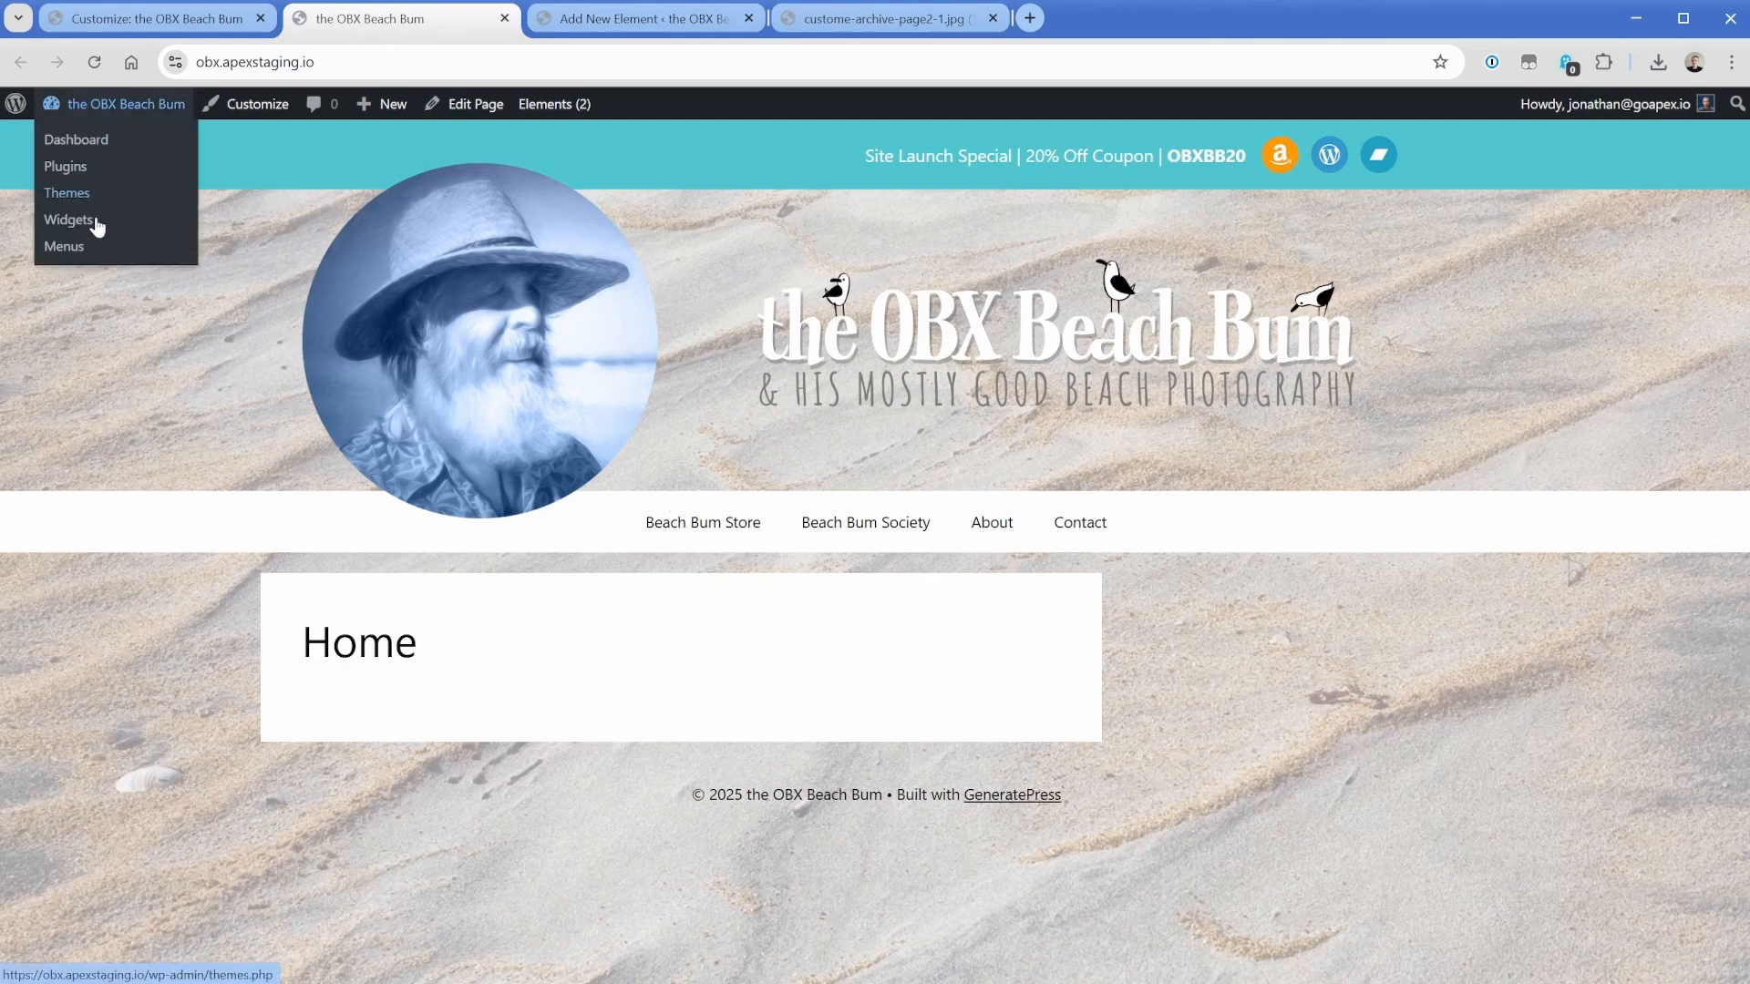
pyautogui.middleClick(57, 252)
pyautogui.click(588, 26)
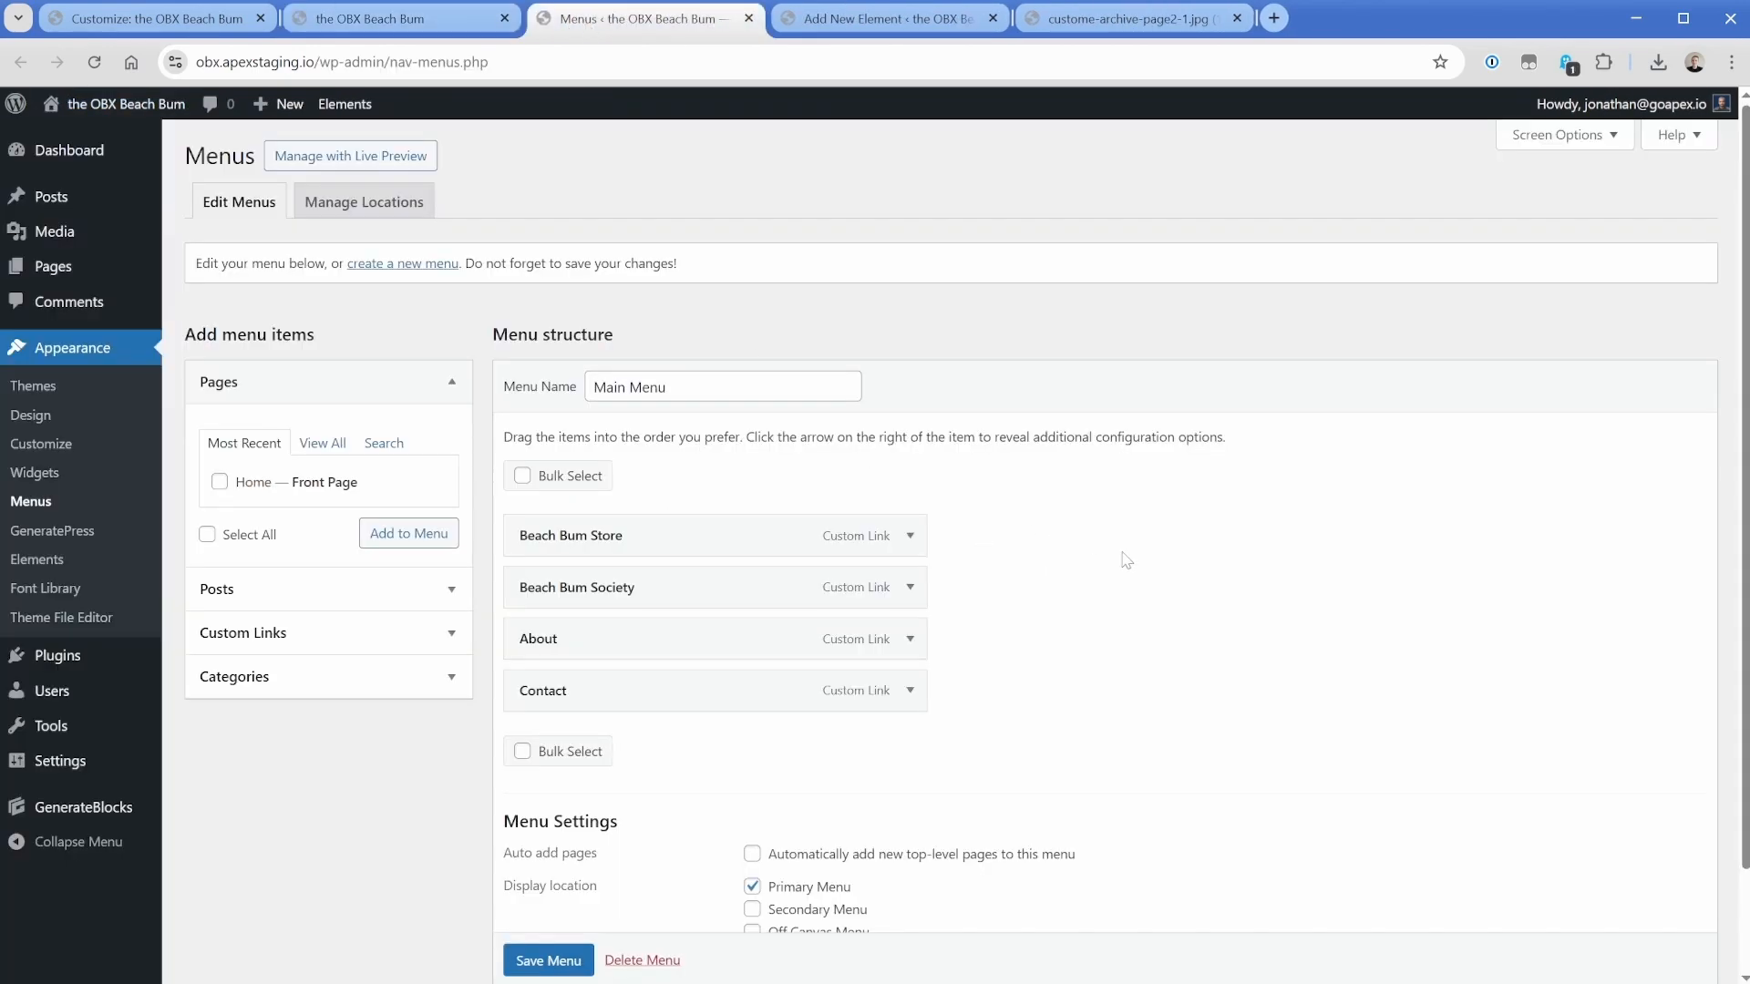
pyautogui.scroll(-1, 1127, 560)
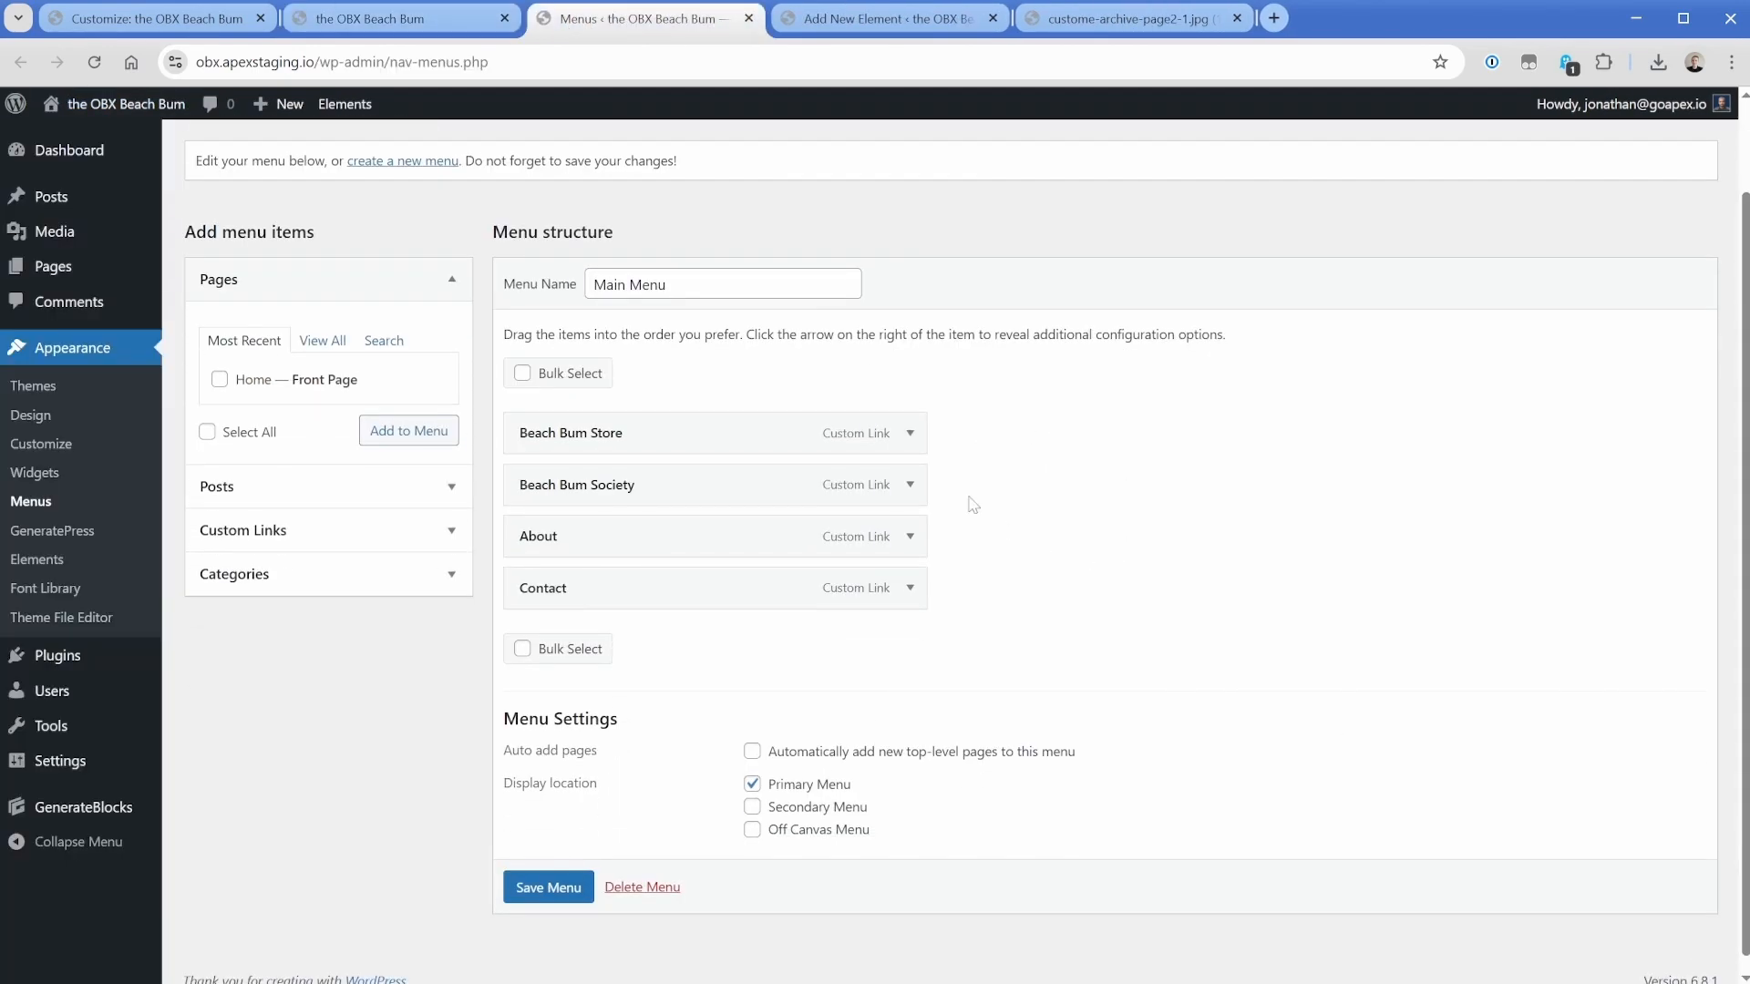
pyautogui.click(910, 434)
pyautogui.click(909, 434)
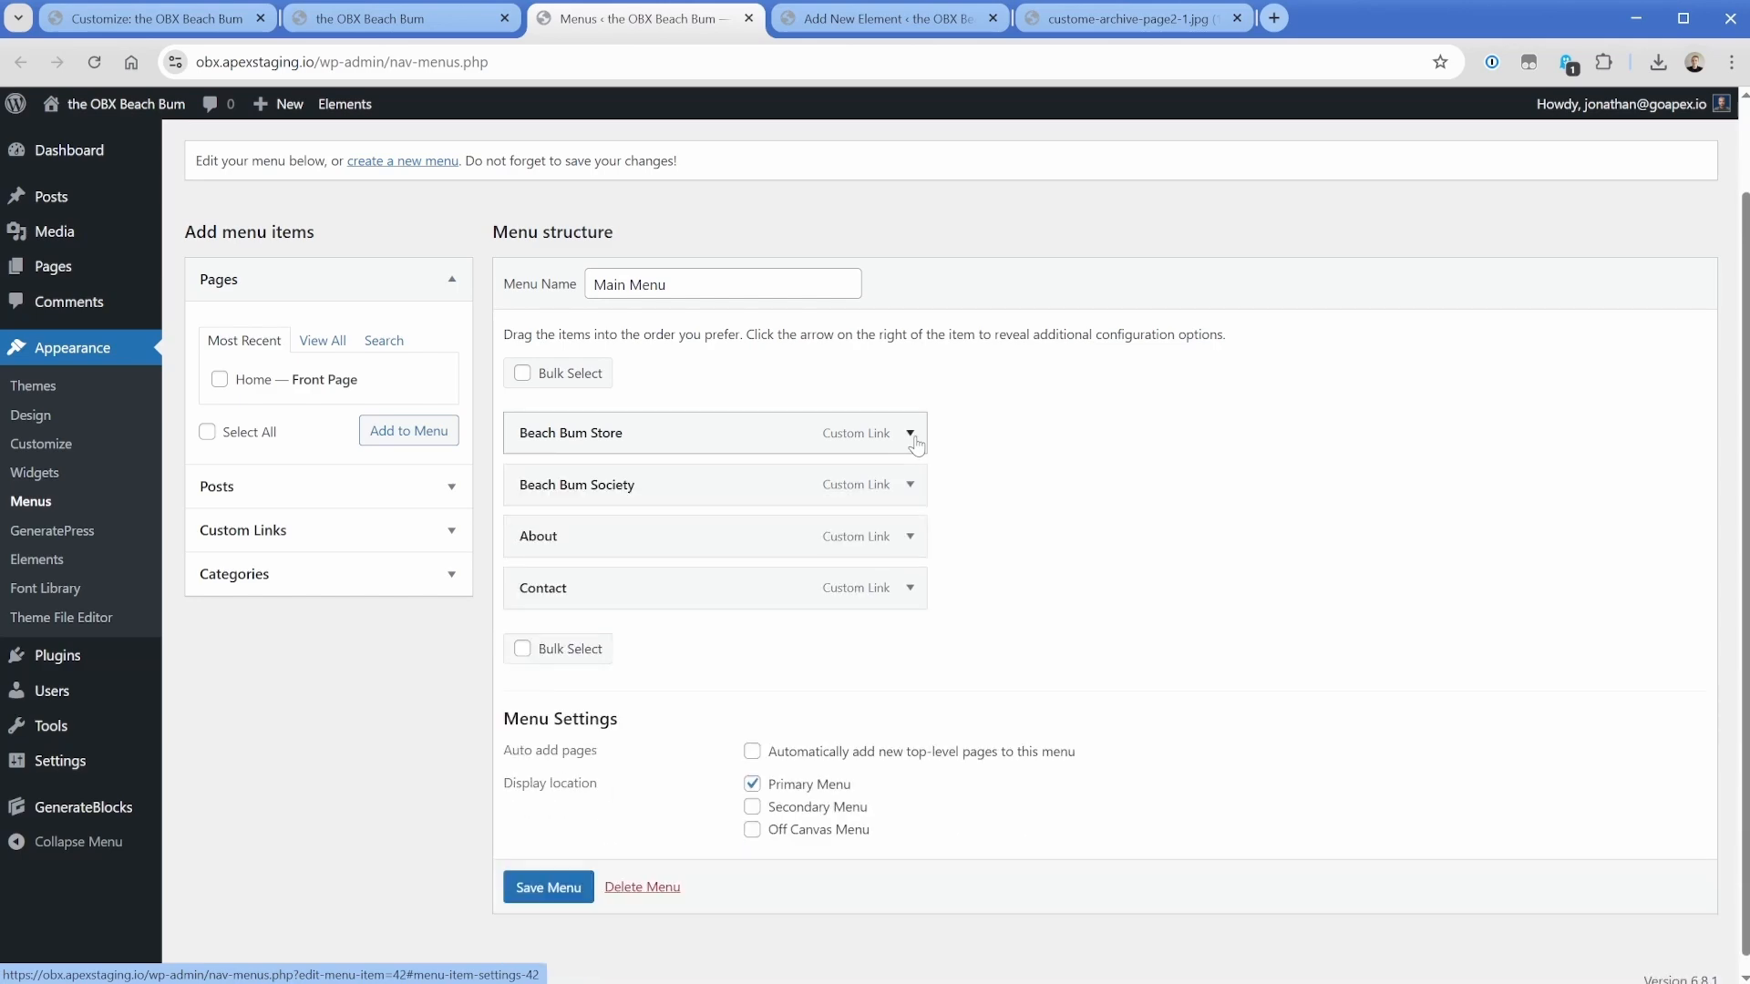
pyautogui.click(748, 18)
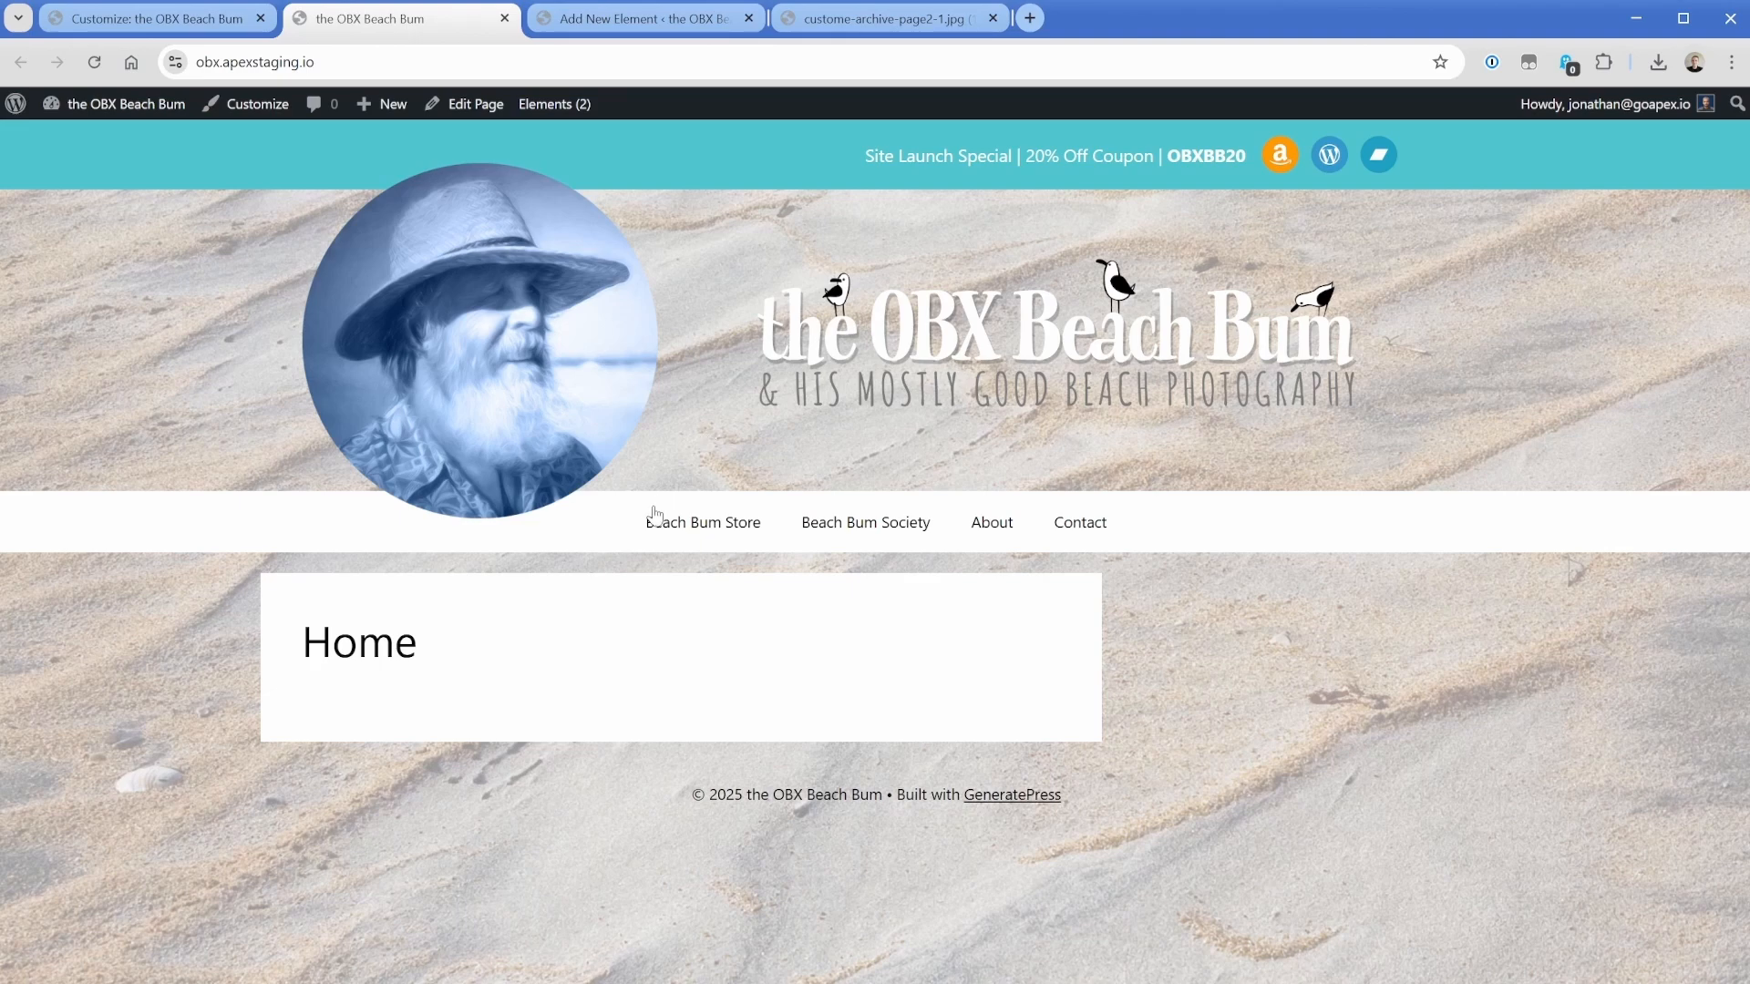
# Consult the archive page mockup and create a new GeneratePress element of type Layout.
pyautogui.click(851, 20)
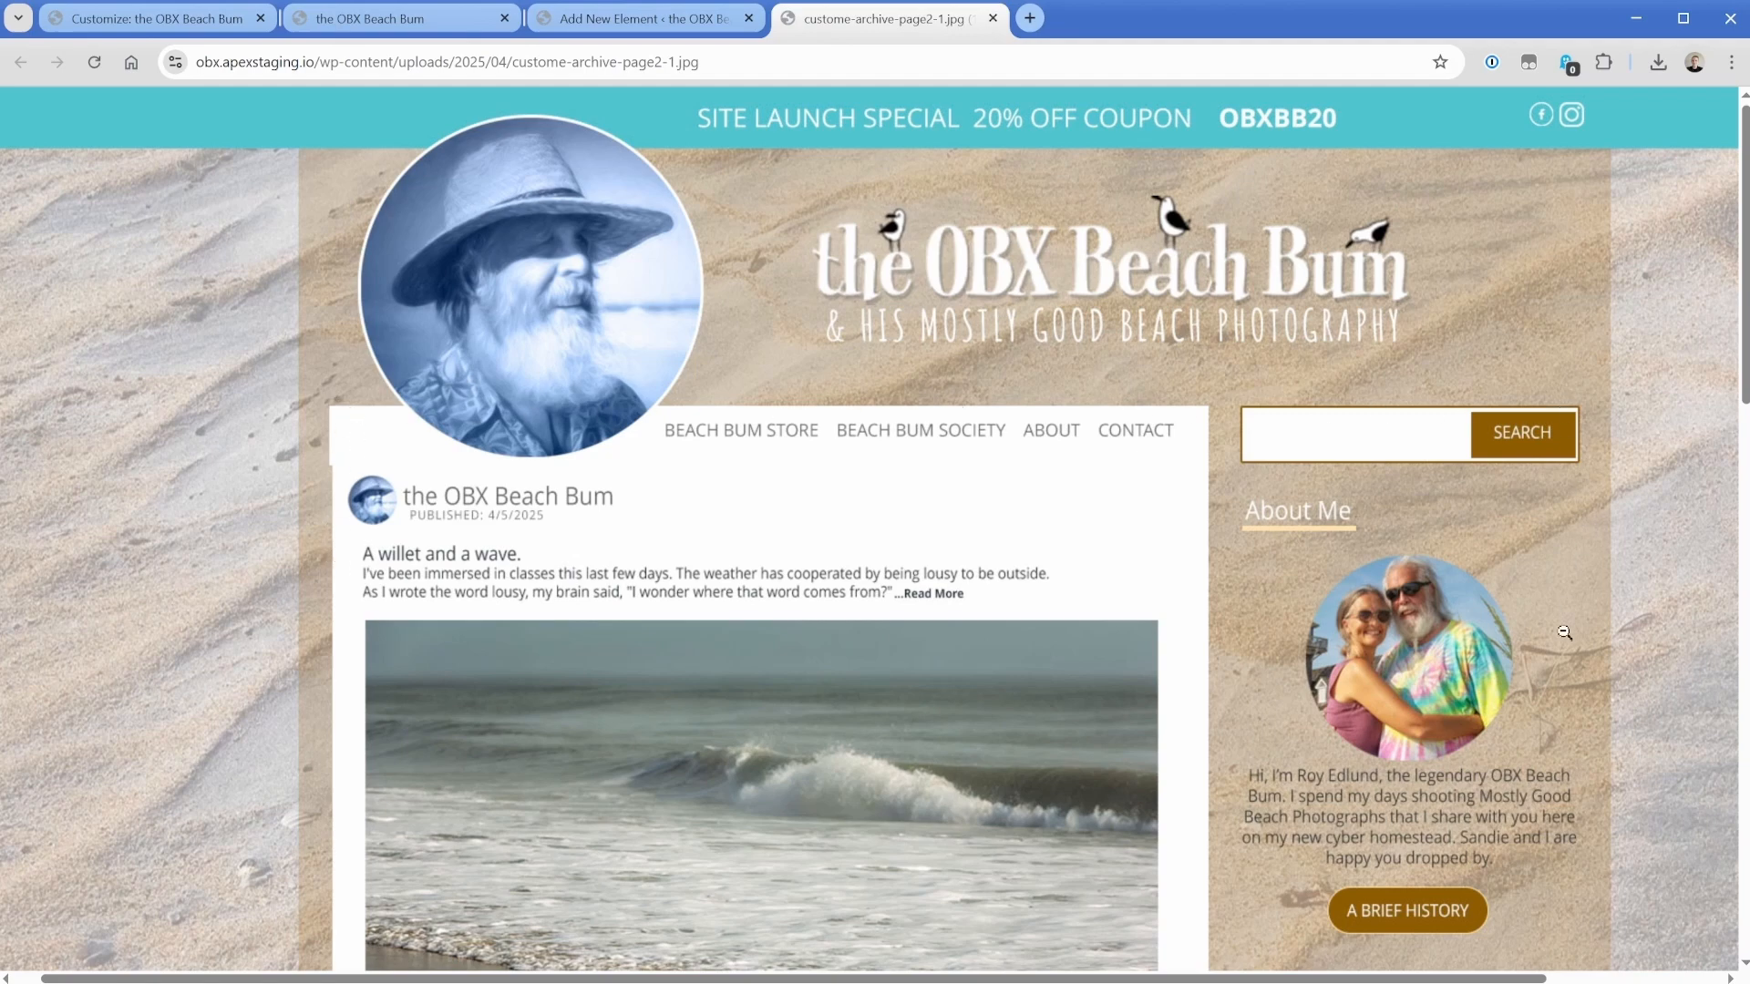
pyautogui.click(620, 25)
pyautogui.click(37, 120)
pyautogui.click(349, 198)
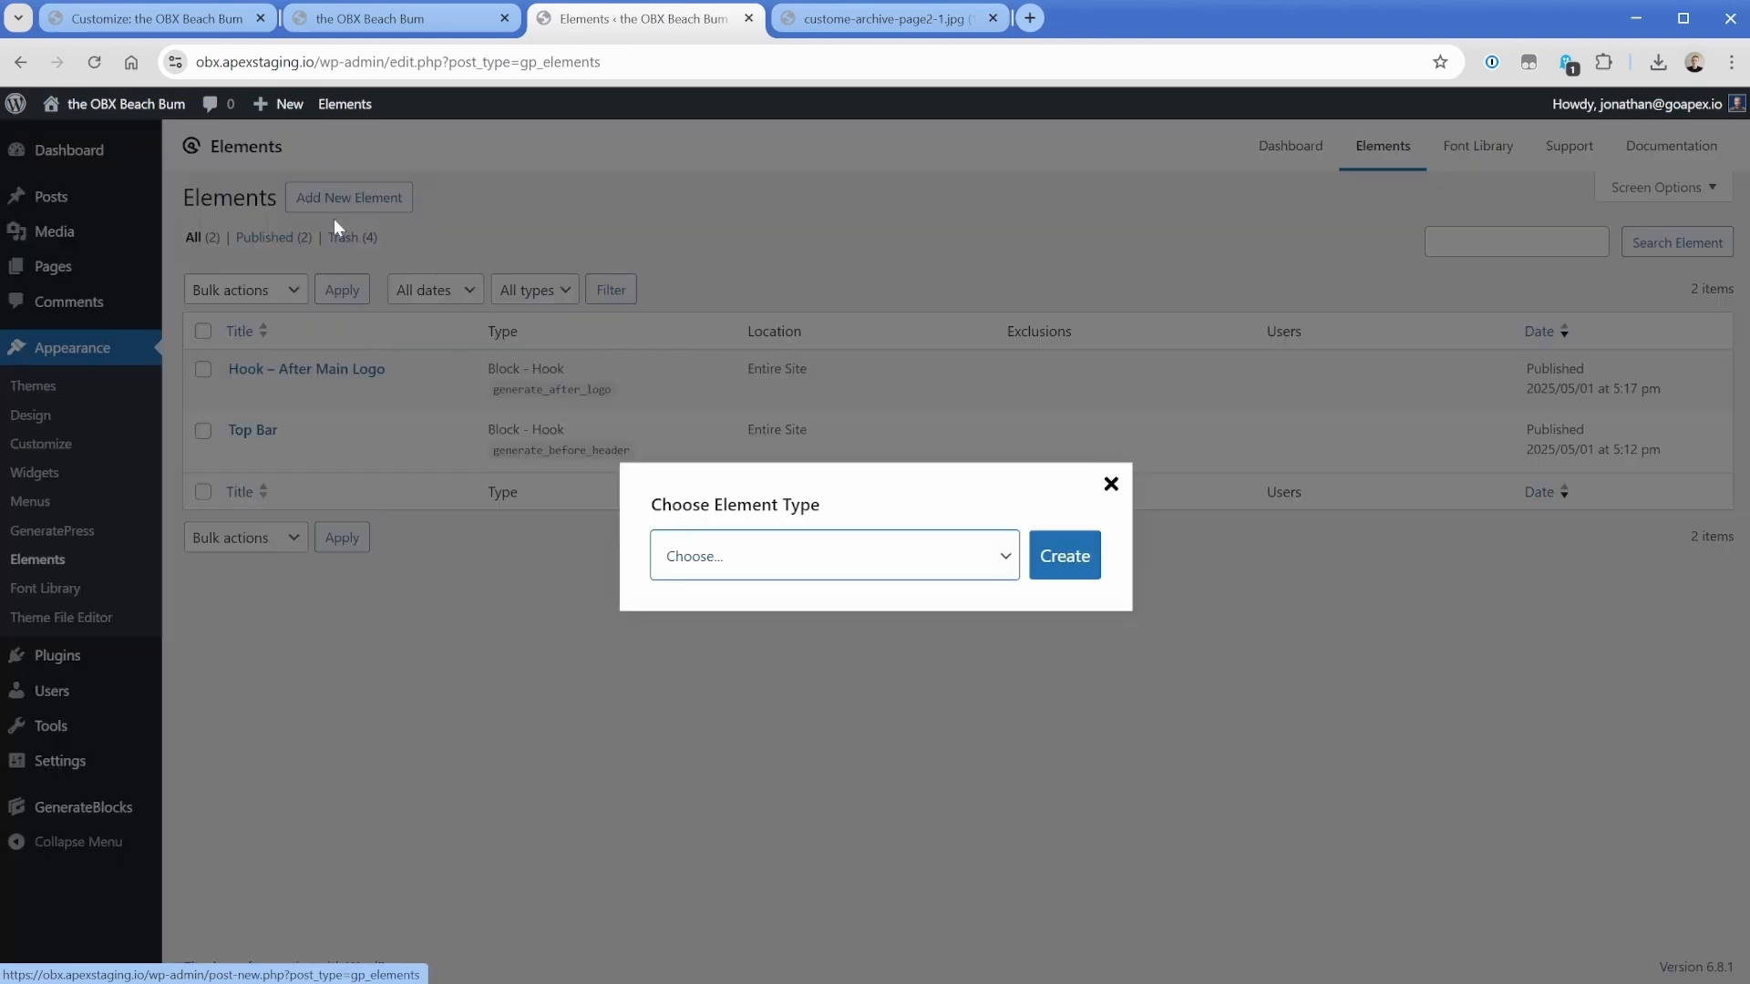
pyautogui.click(734, 555)
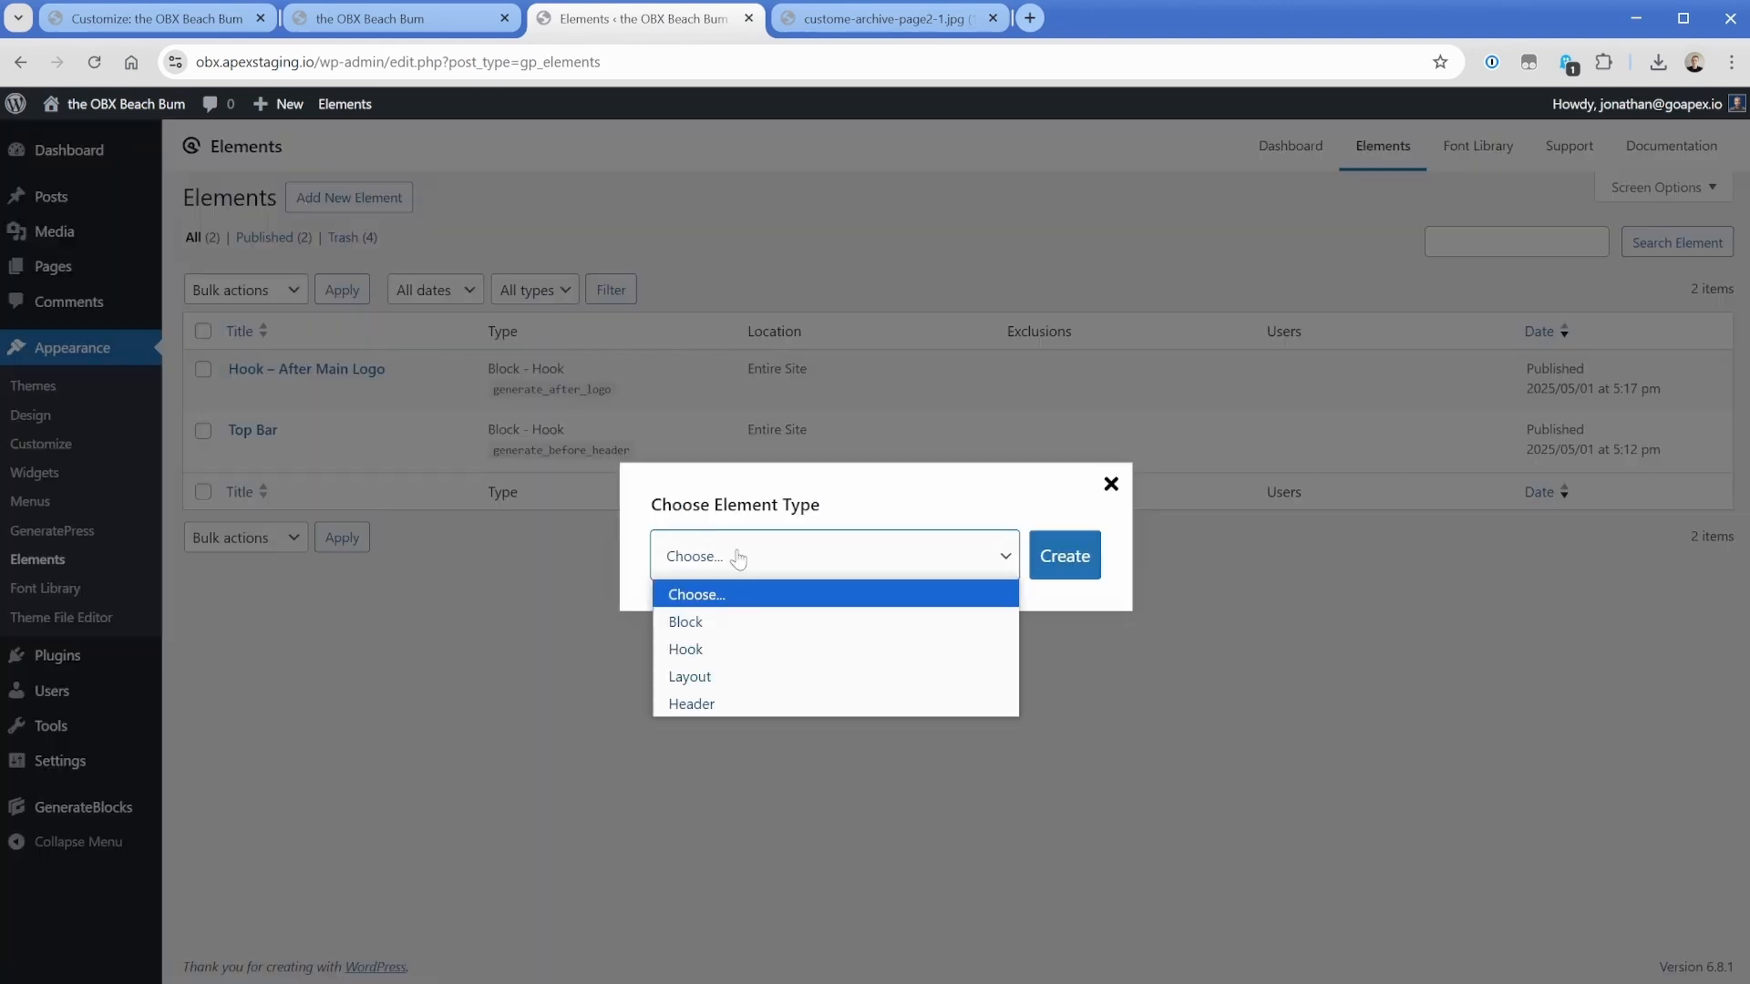
pyautogui.click(736, 676)
pyautogui.click(1063, 557)
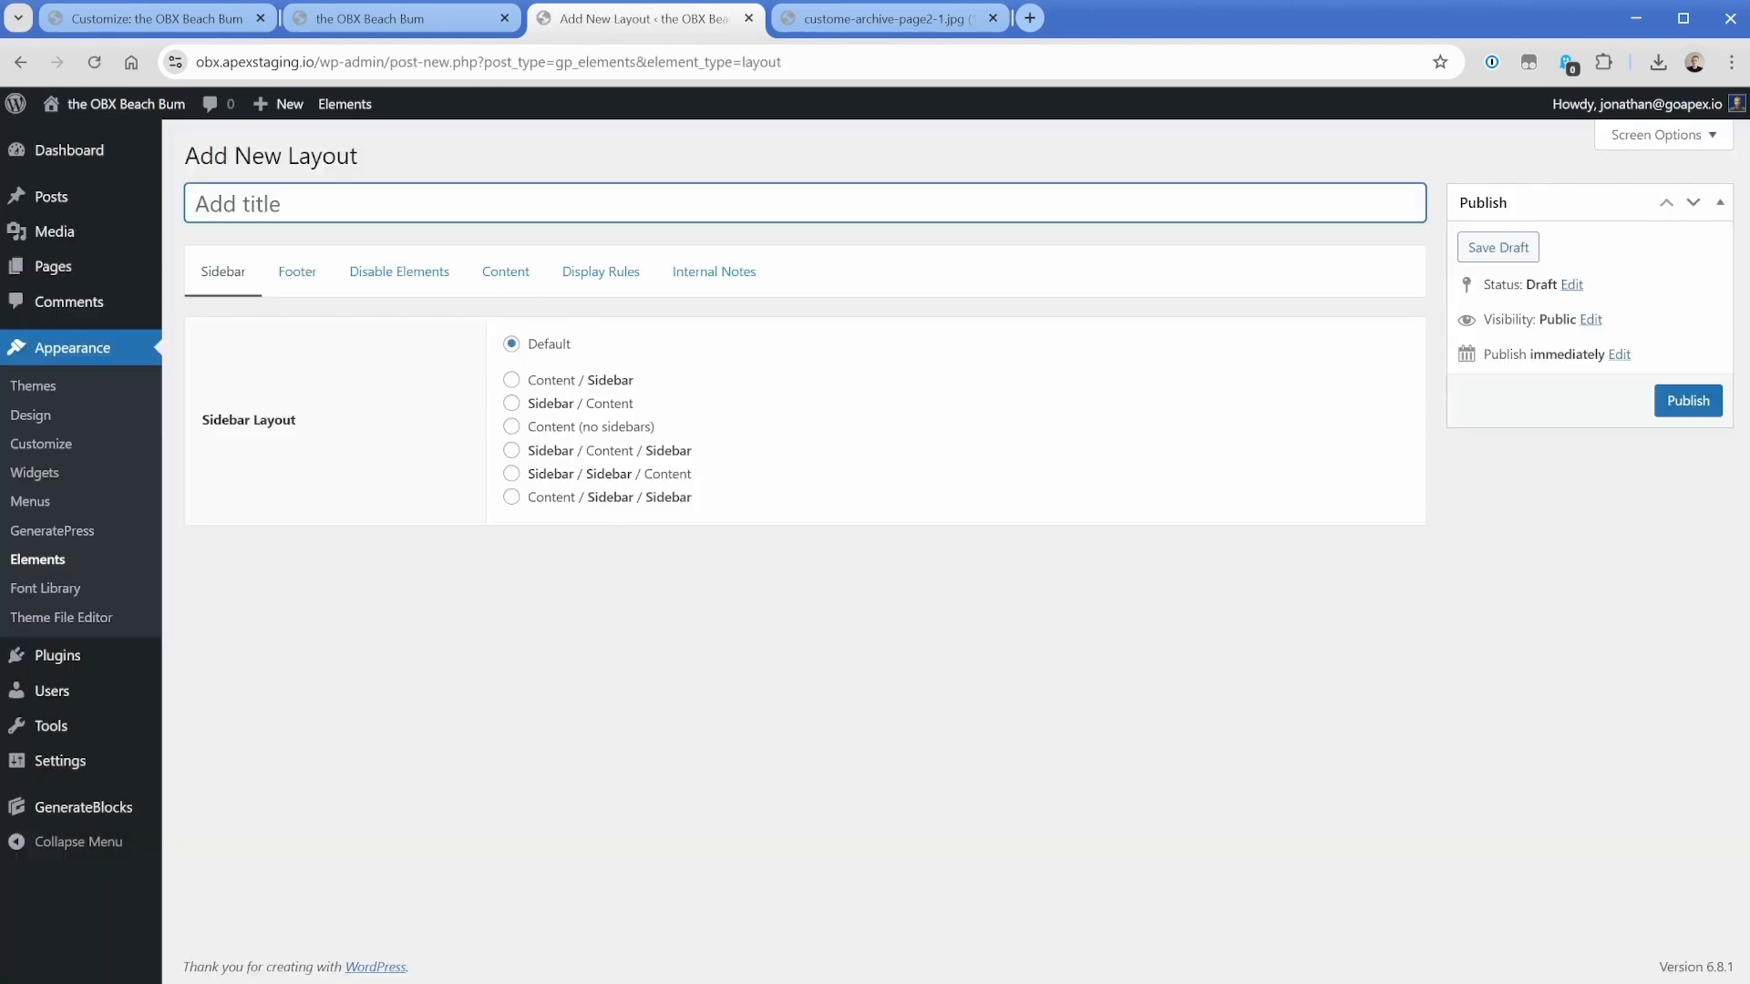
# Title the new layout element "Layout".
pyautogui.write('Full Width Layout')
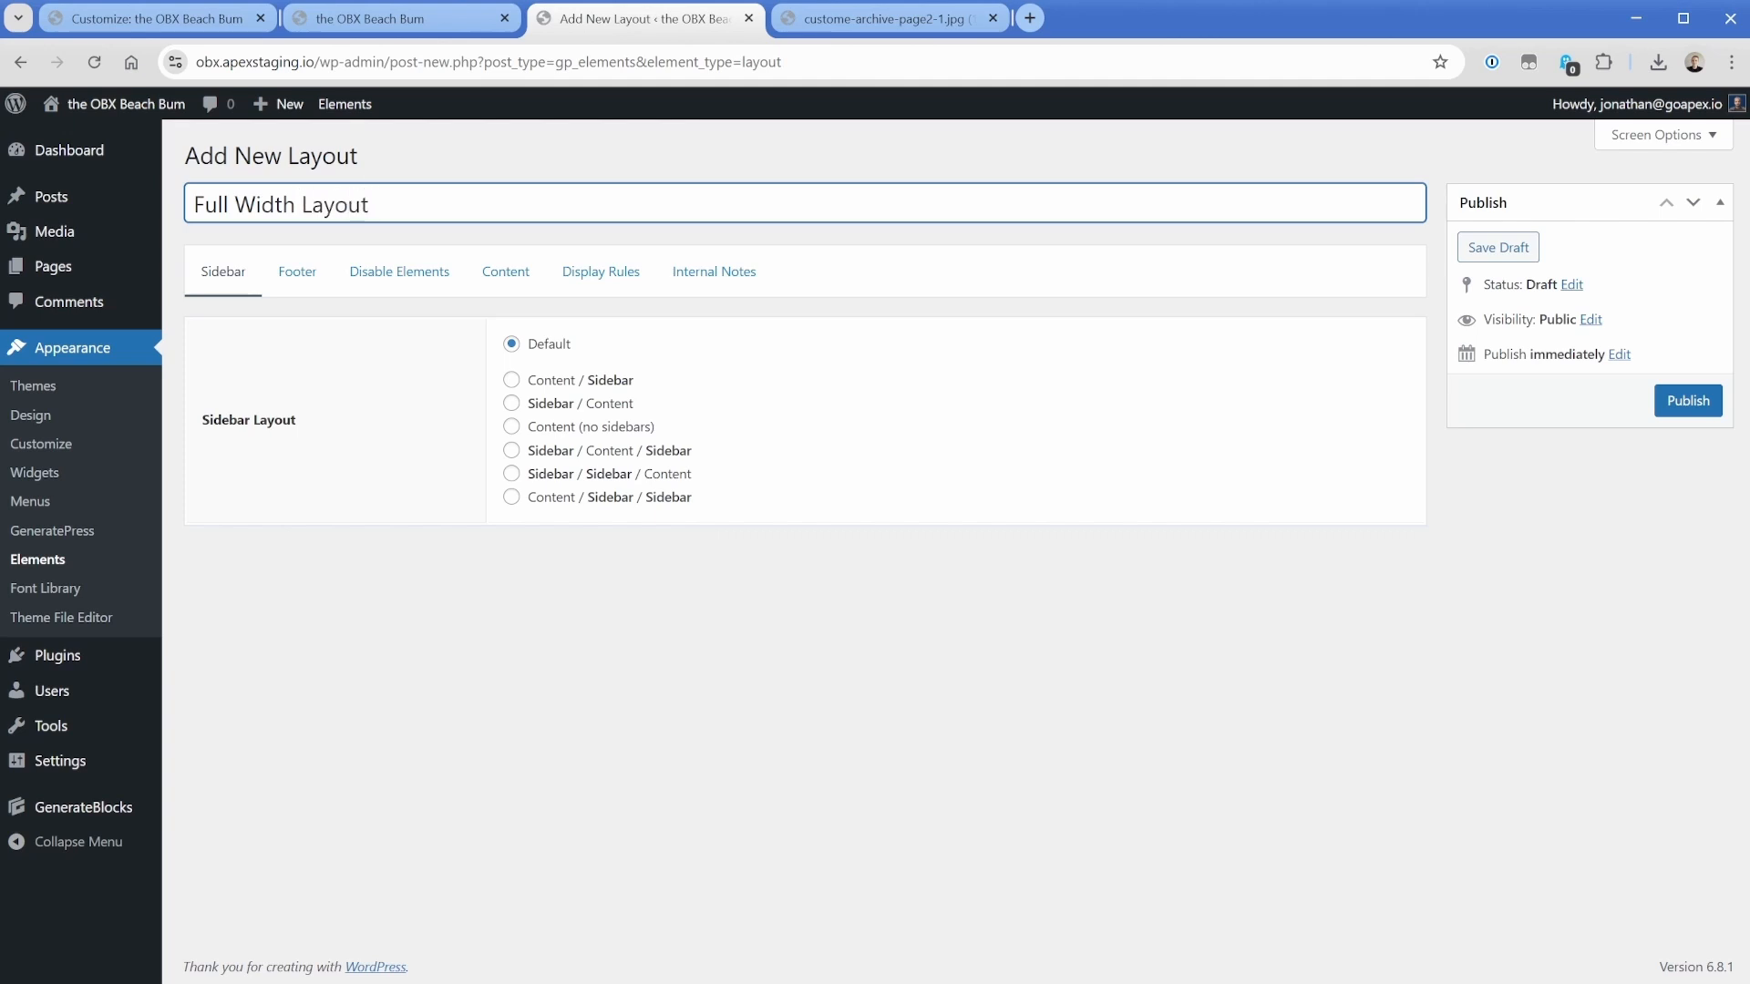
pyautogui.tripleClick(256, 204)
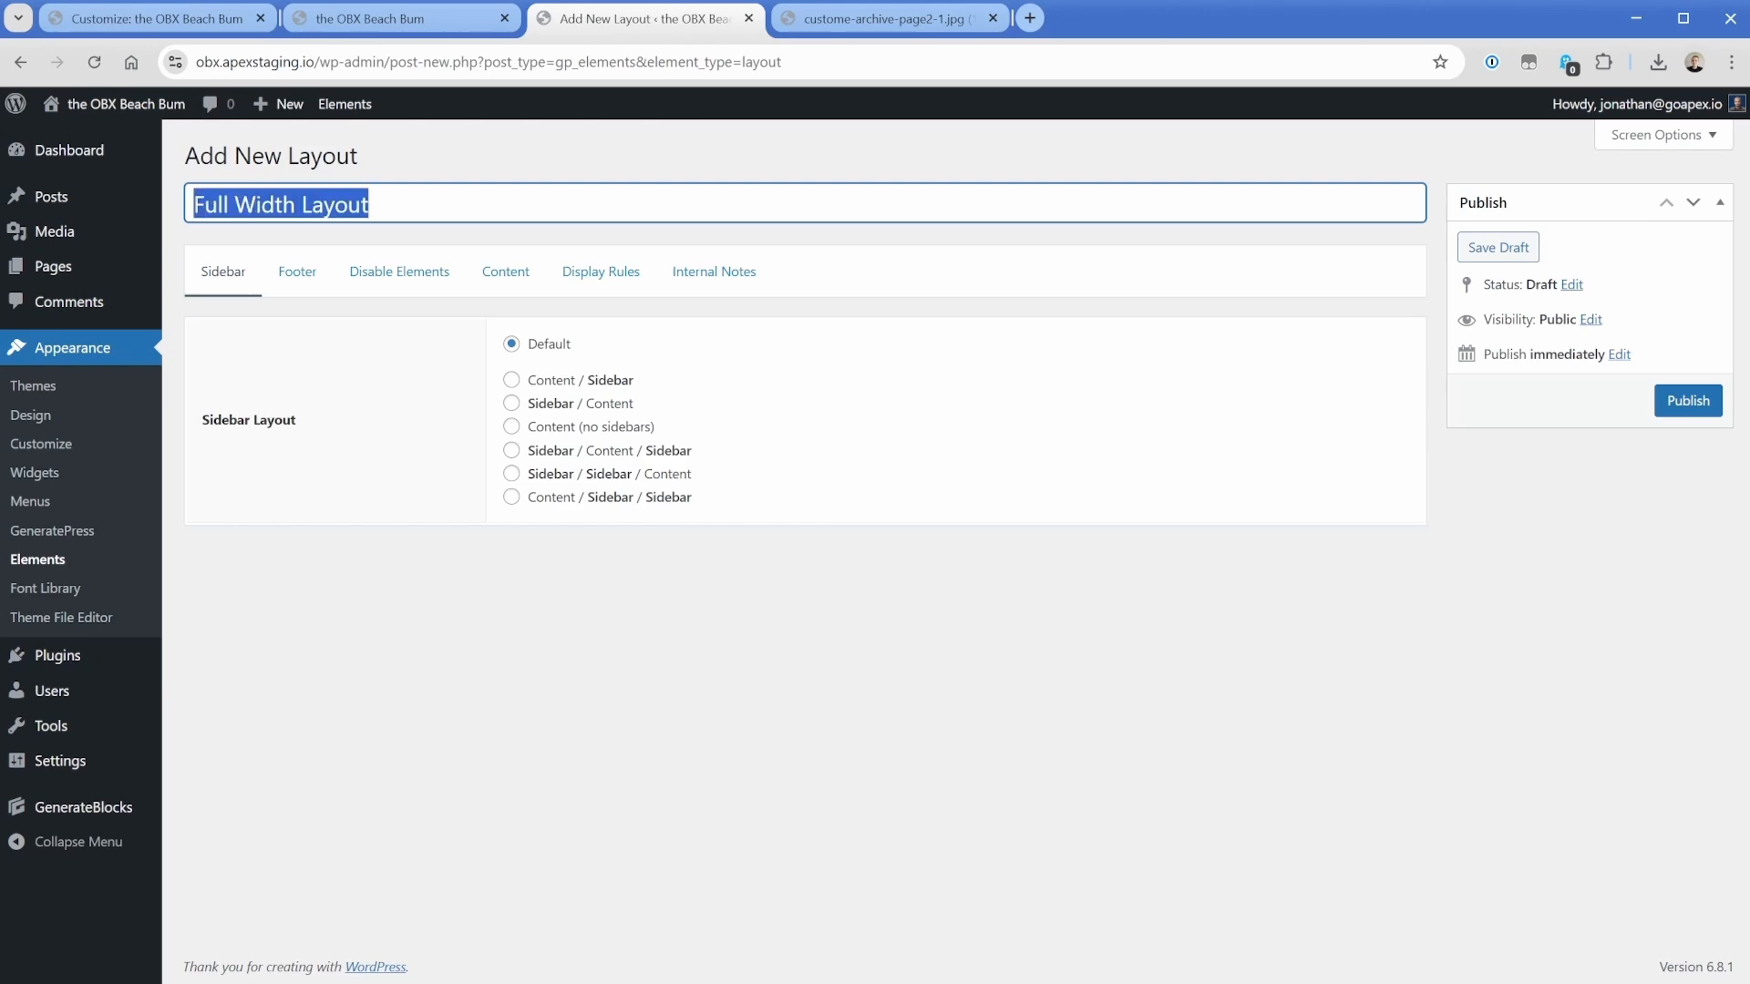
pyautogui.write('Layout')
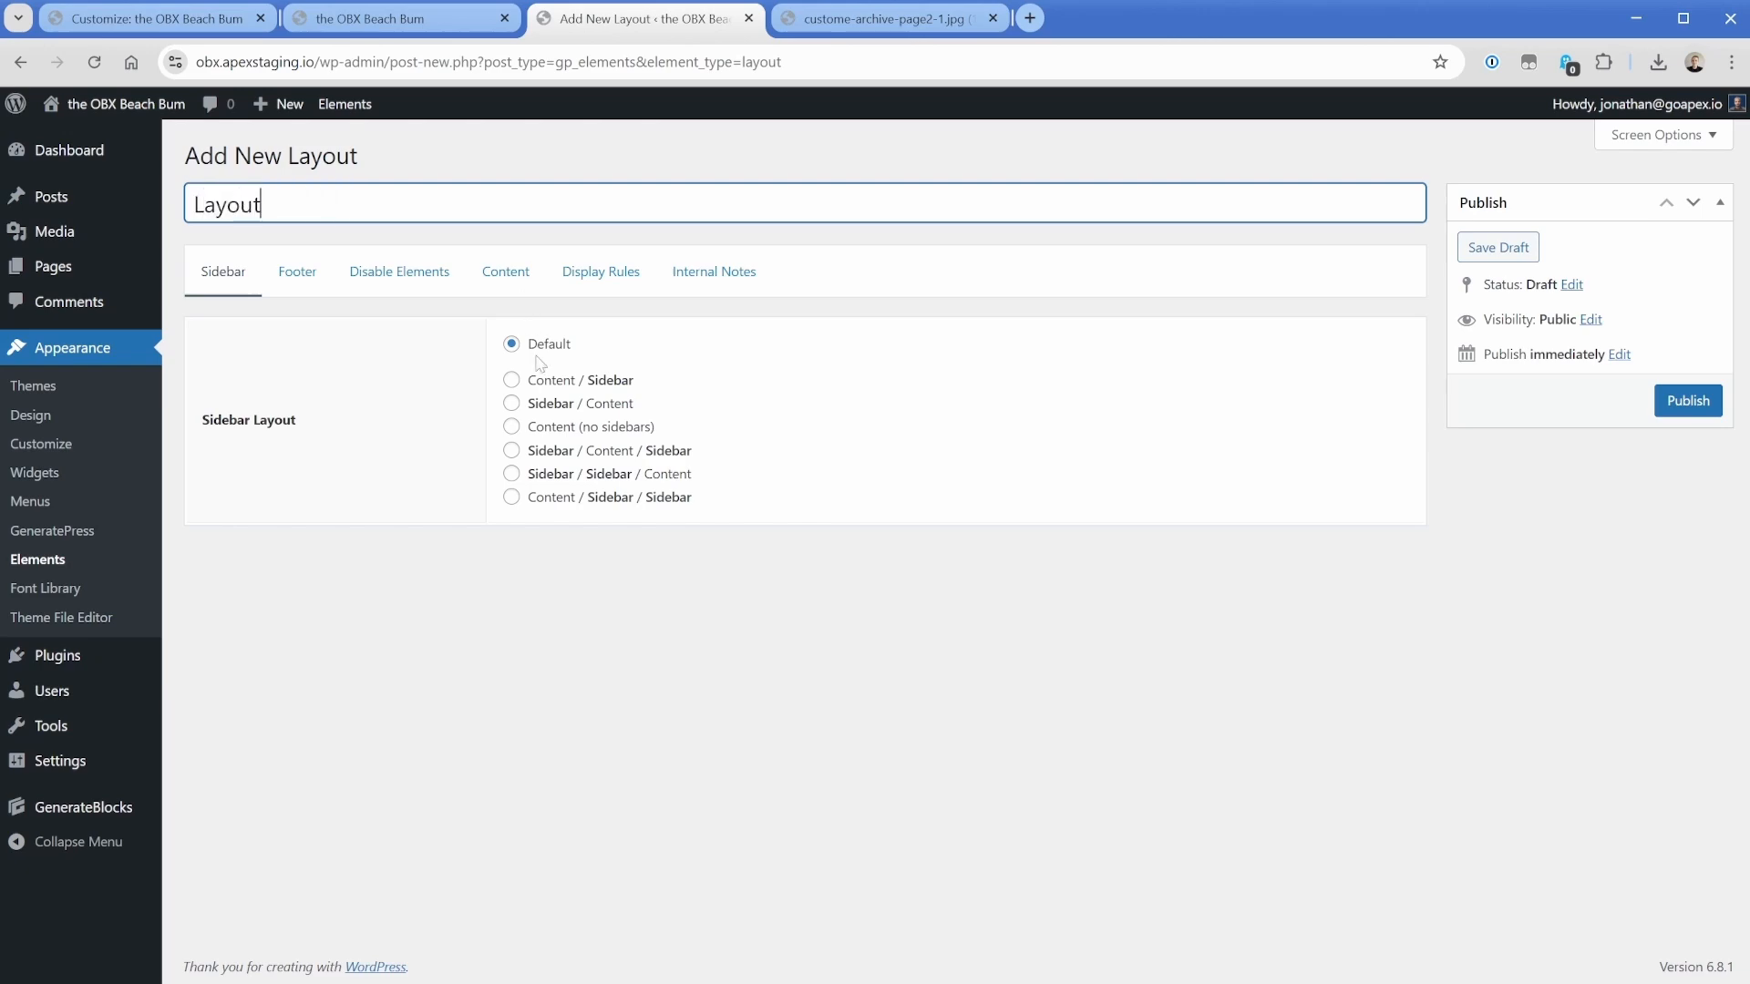
# Set the element's sidebar layout to Content (no sidebars), comparing it with the mockup.
pyautogui.click(556, 434)
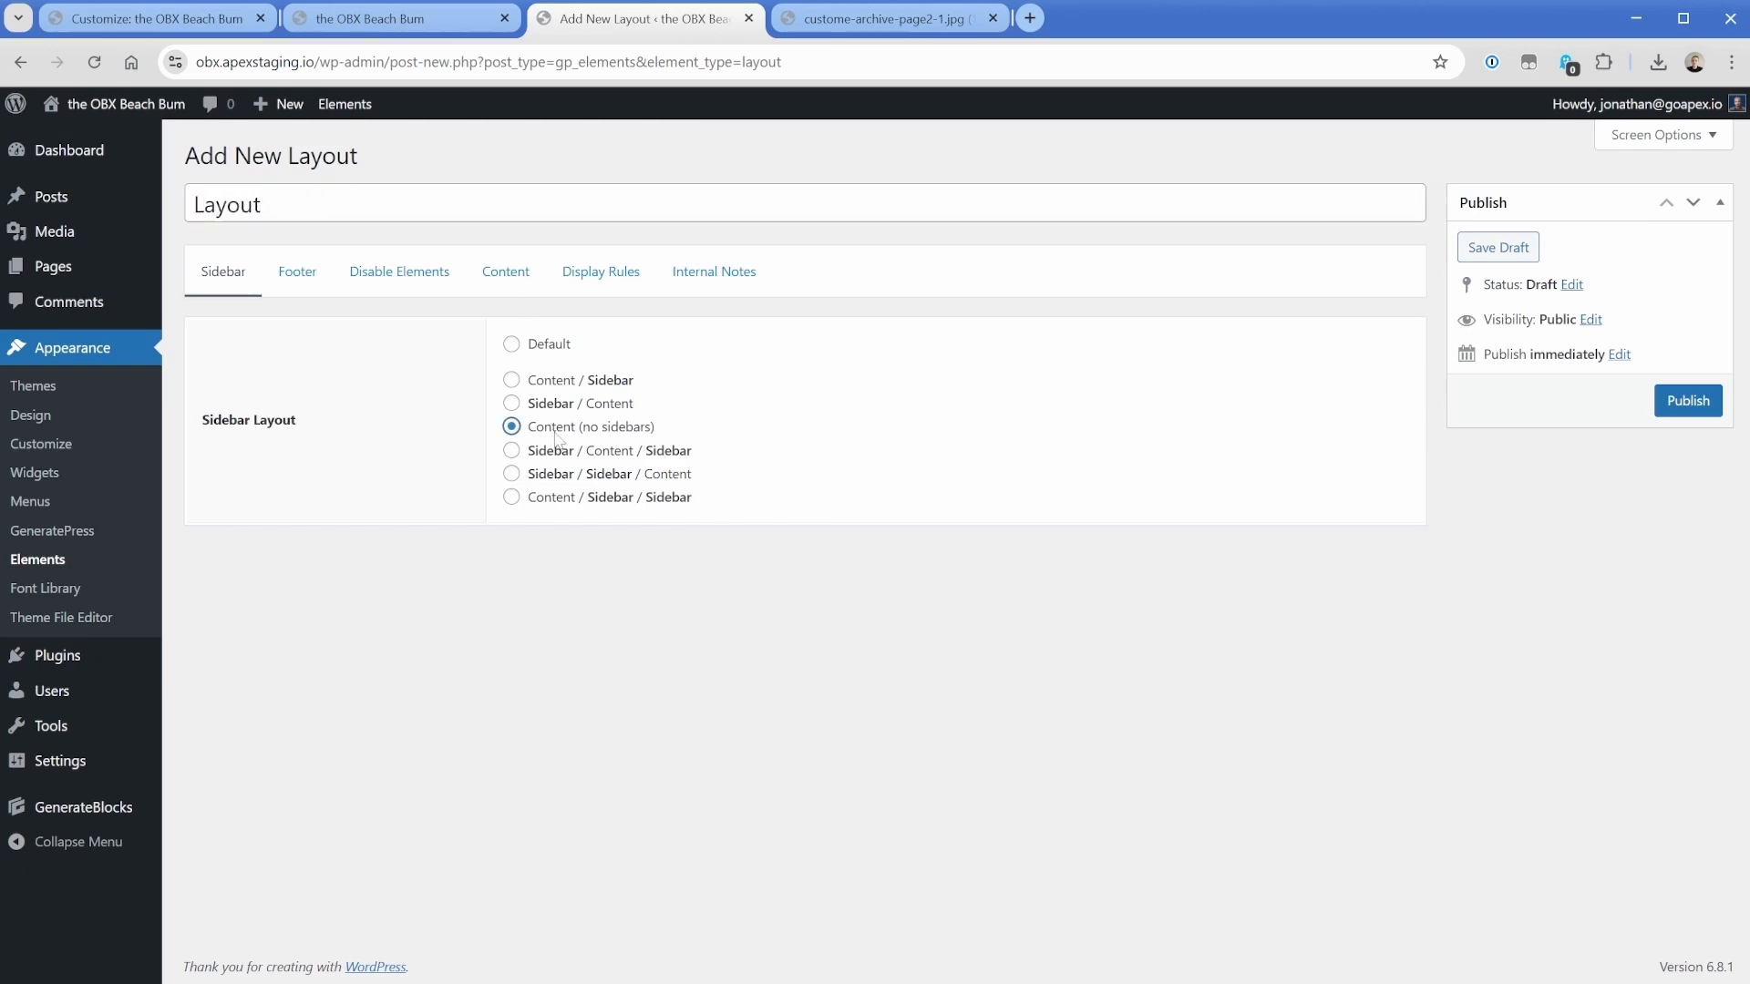
pyautogui.click(847, 21)
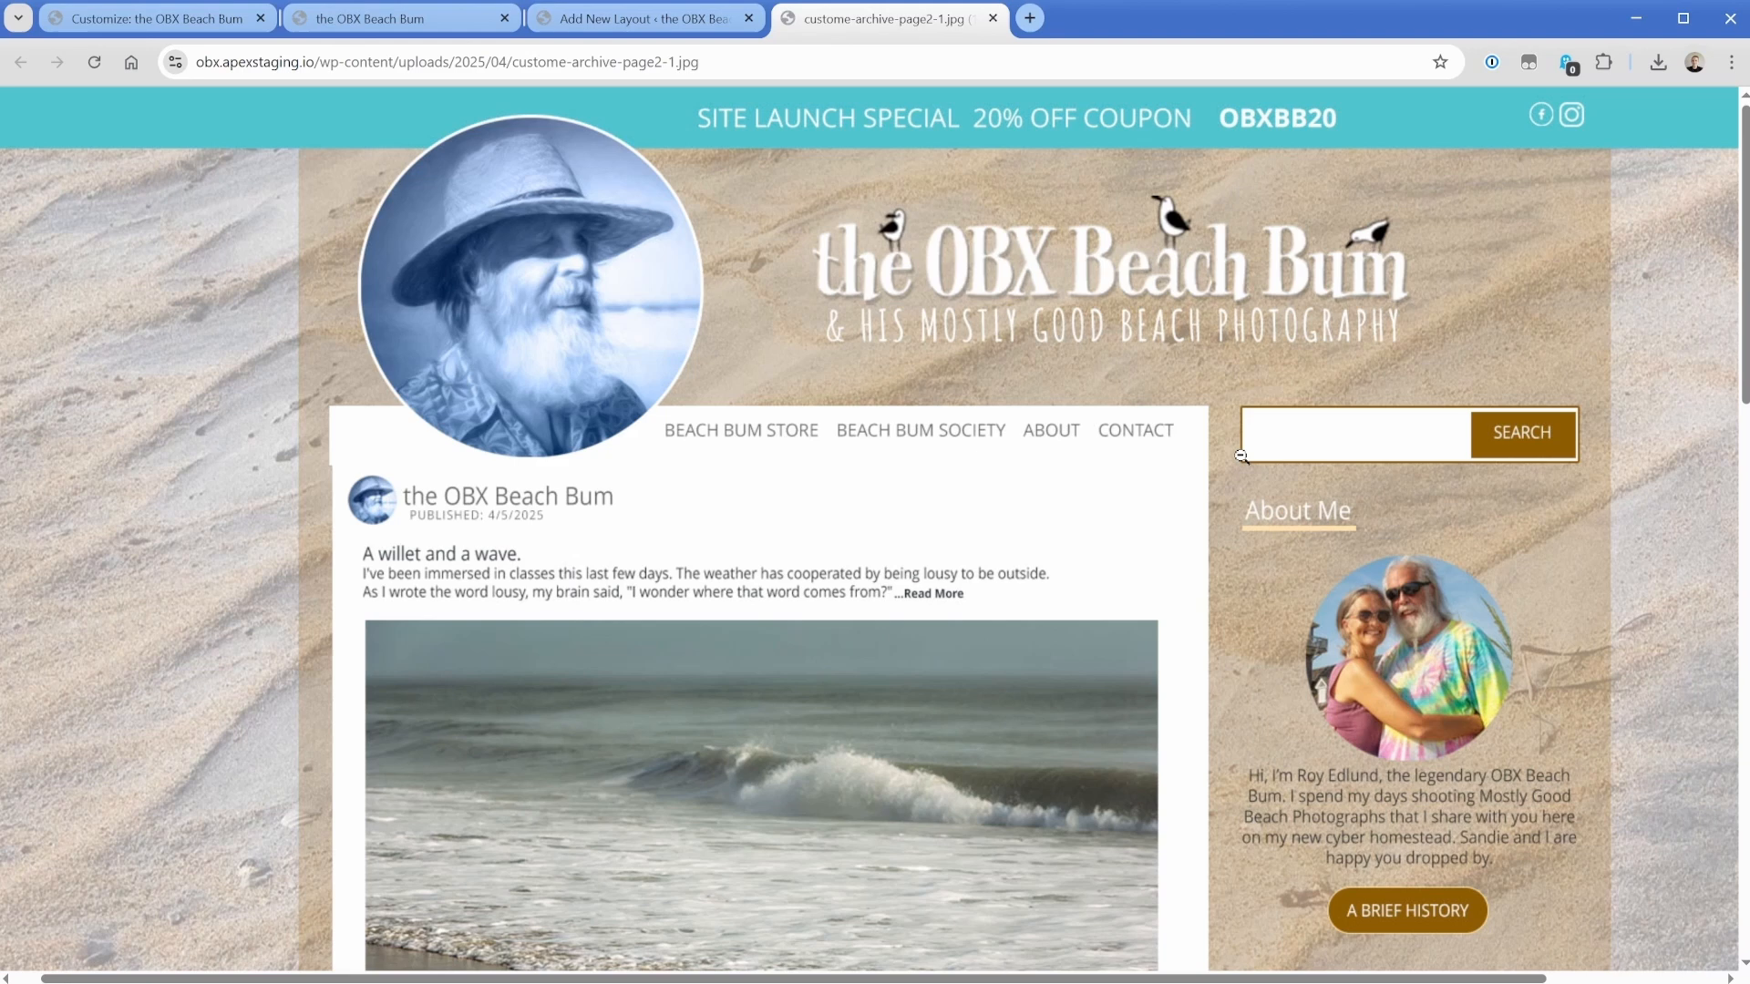
pyautogui.click(641, 20)
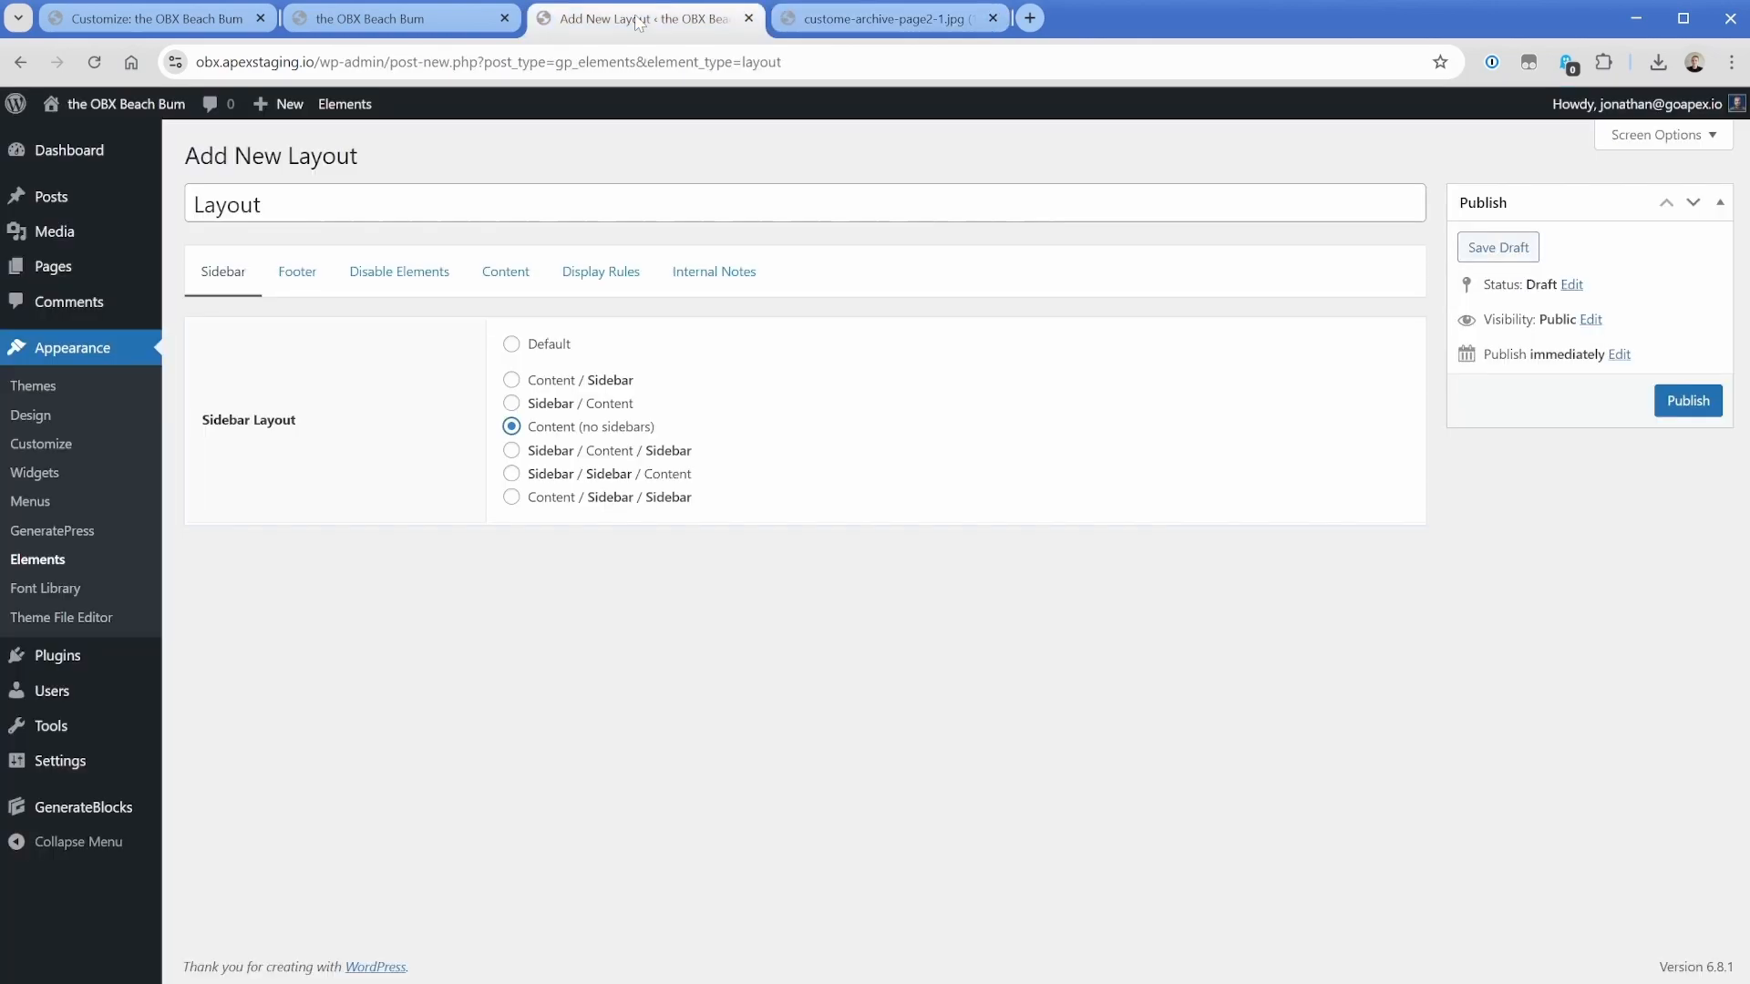
pyautogui.click(545, 350)
pyautogui.click(550, 436)
# Disable the featured image and the content title in the layout element.
pyautogui.click(298, 273)
pyautogui.click(372, 280)
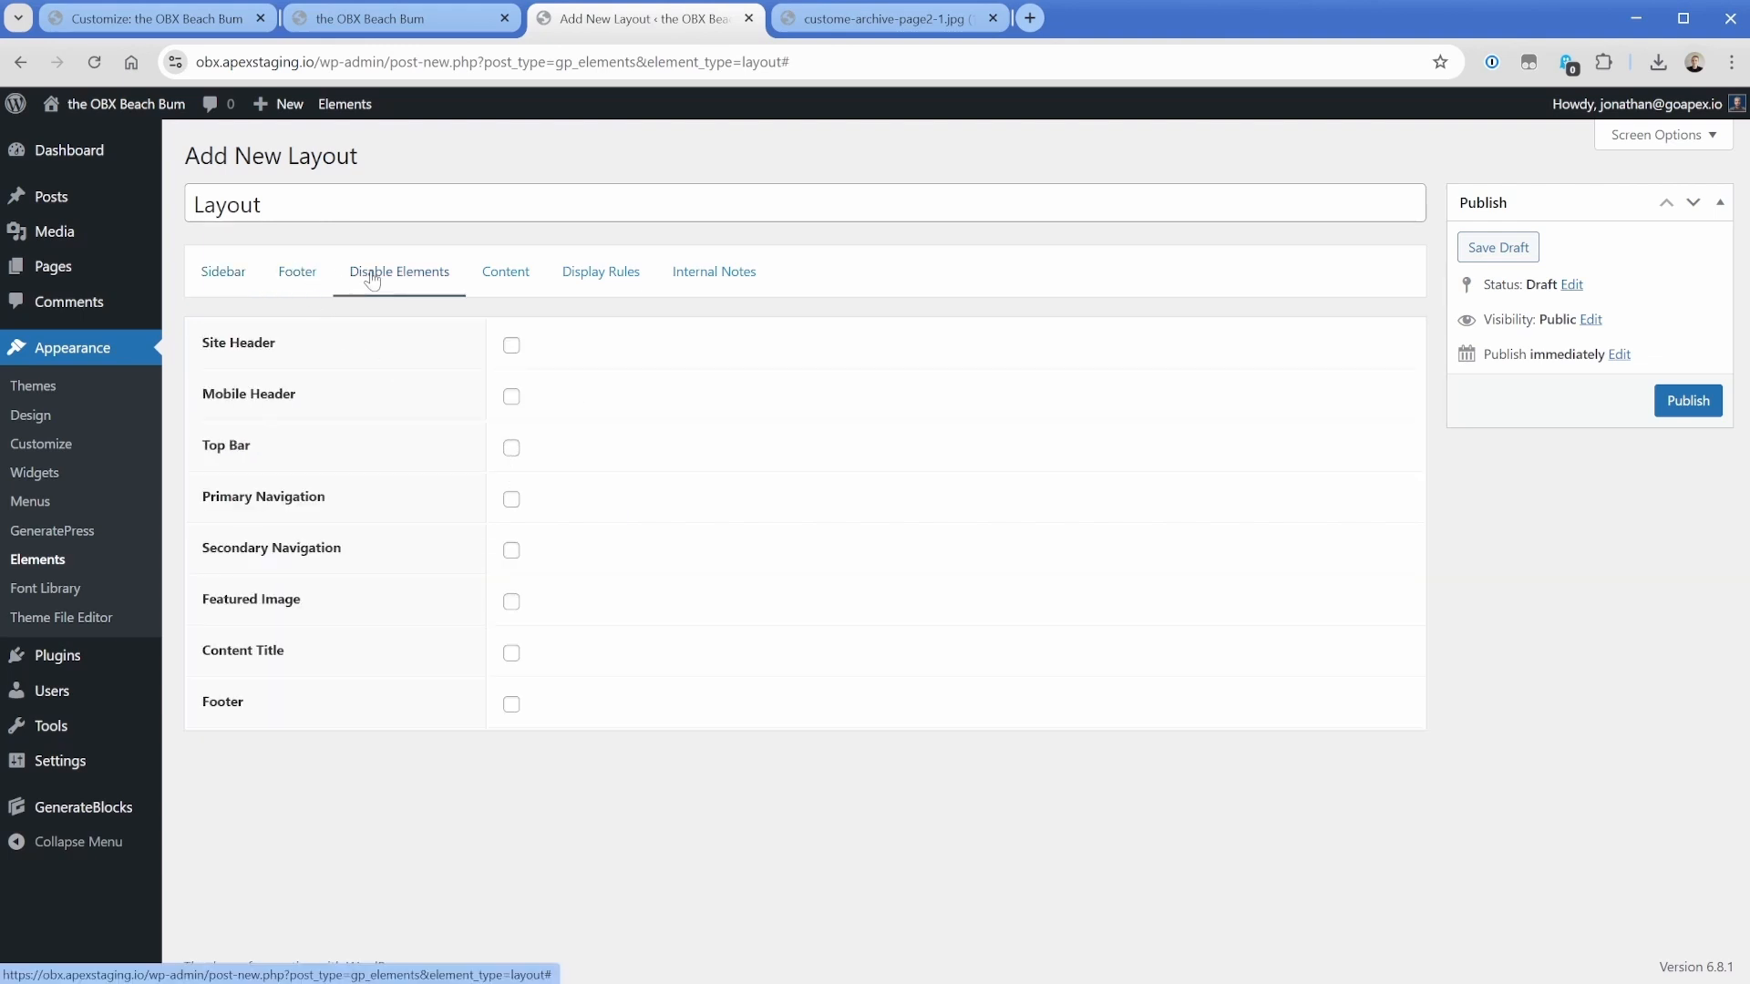
pyautogui.click(511, 603)
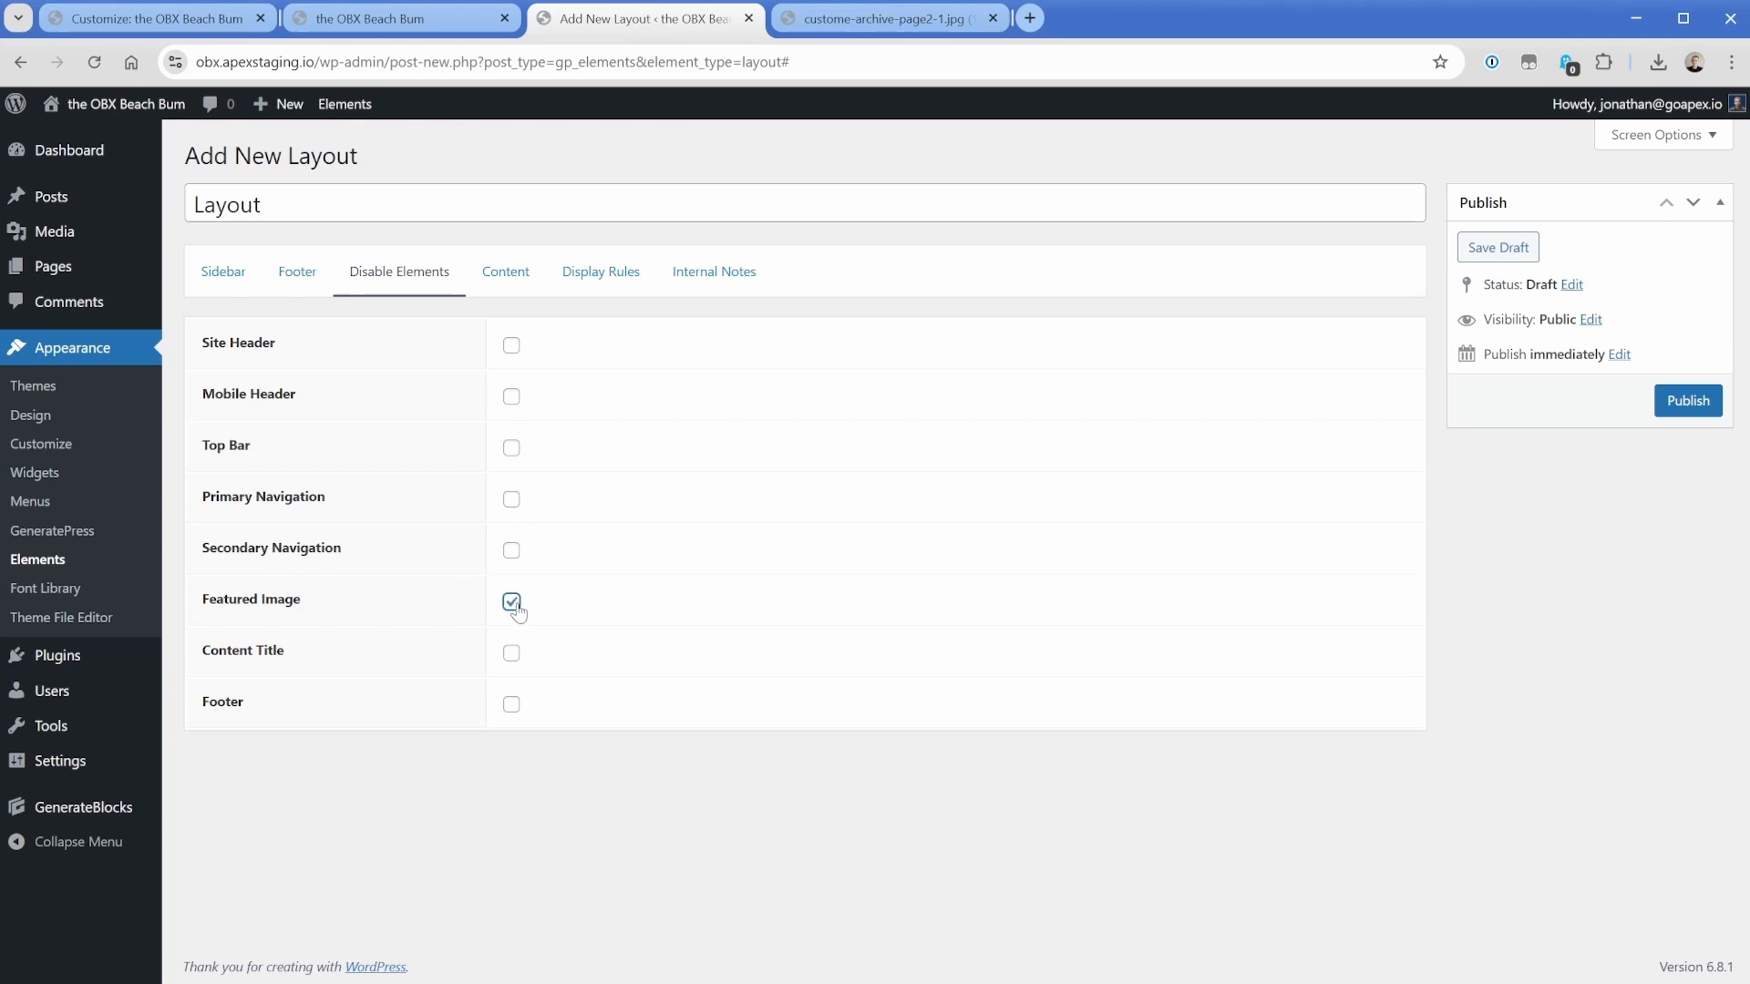
pyautogui.click(512, 653)
pyautogui.click(501, 279)
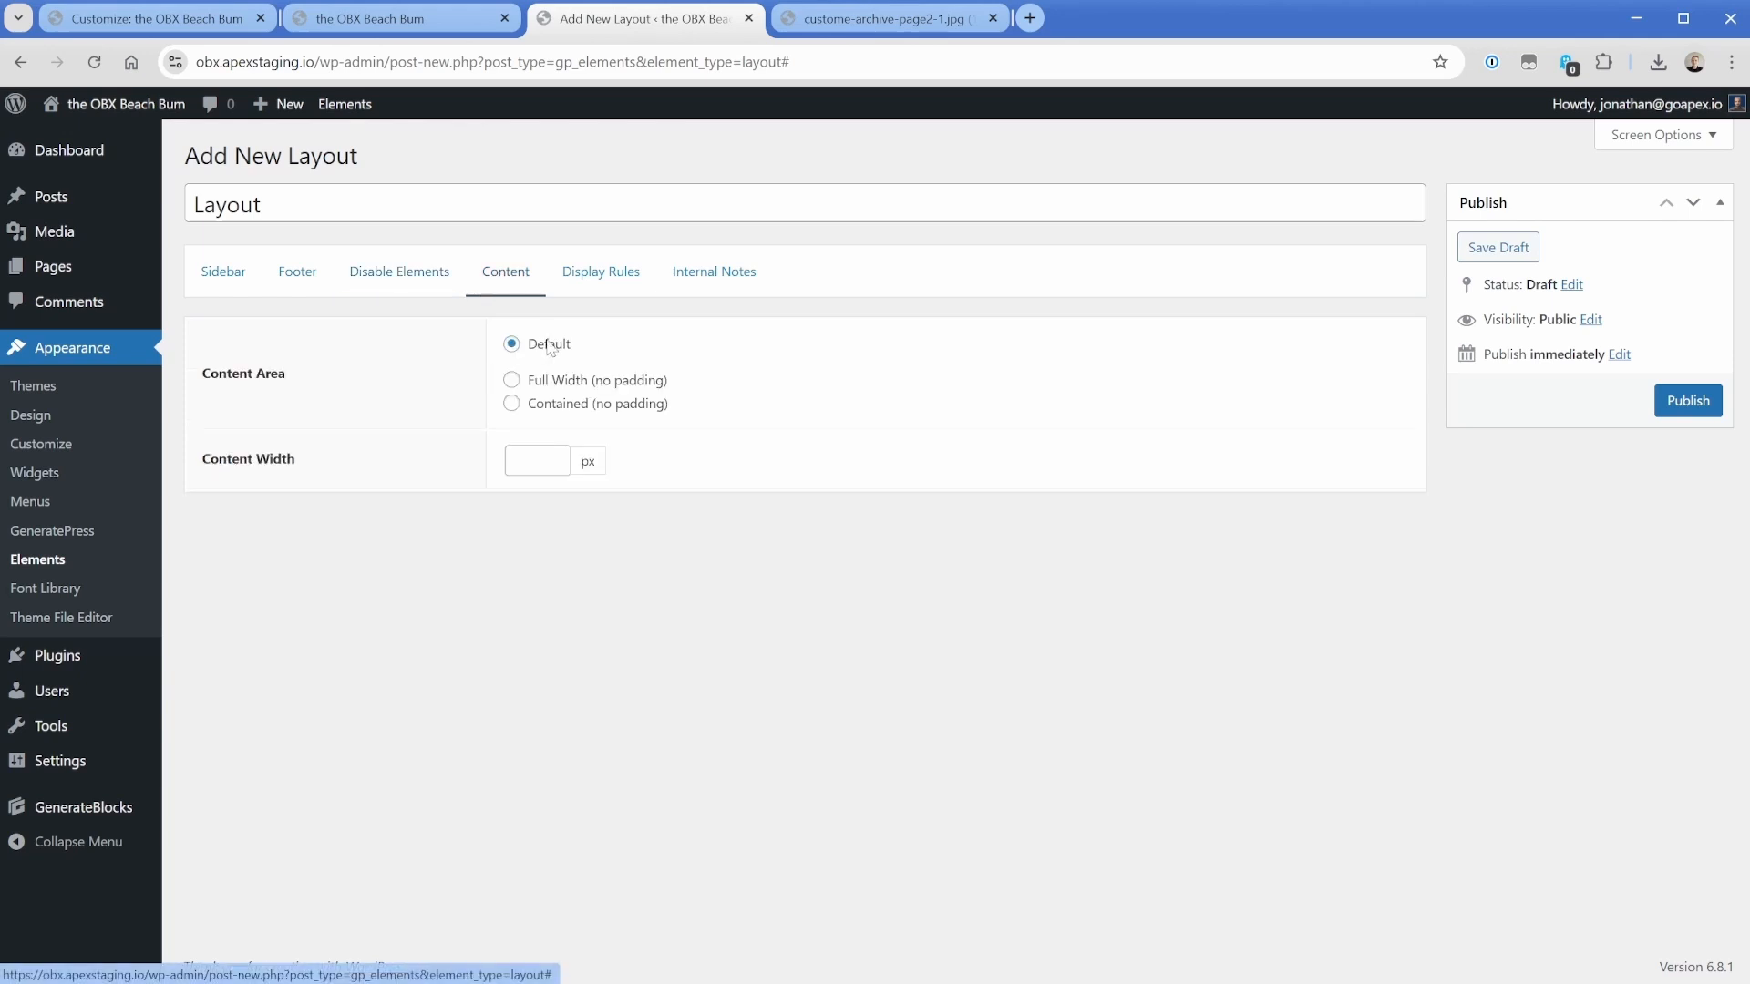
pyautogui.click(557, 382)
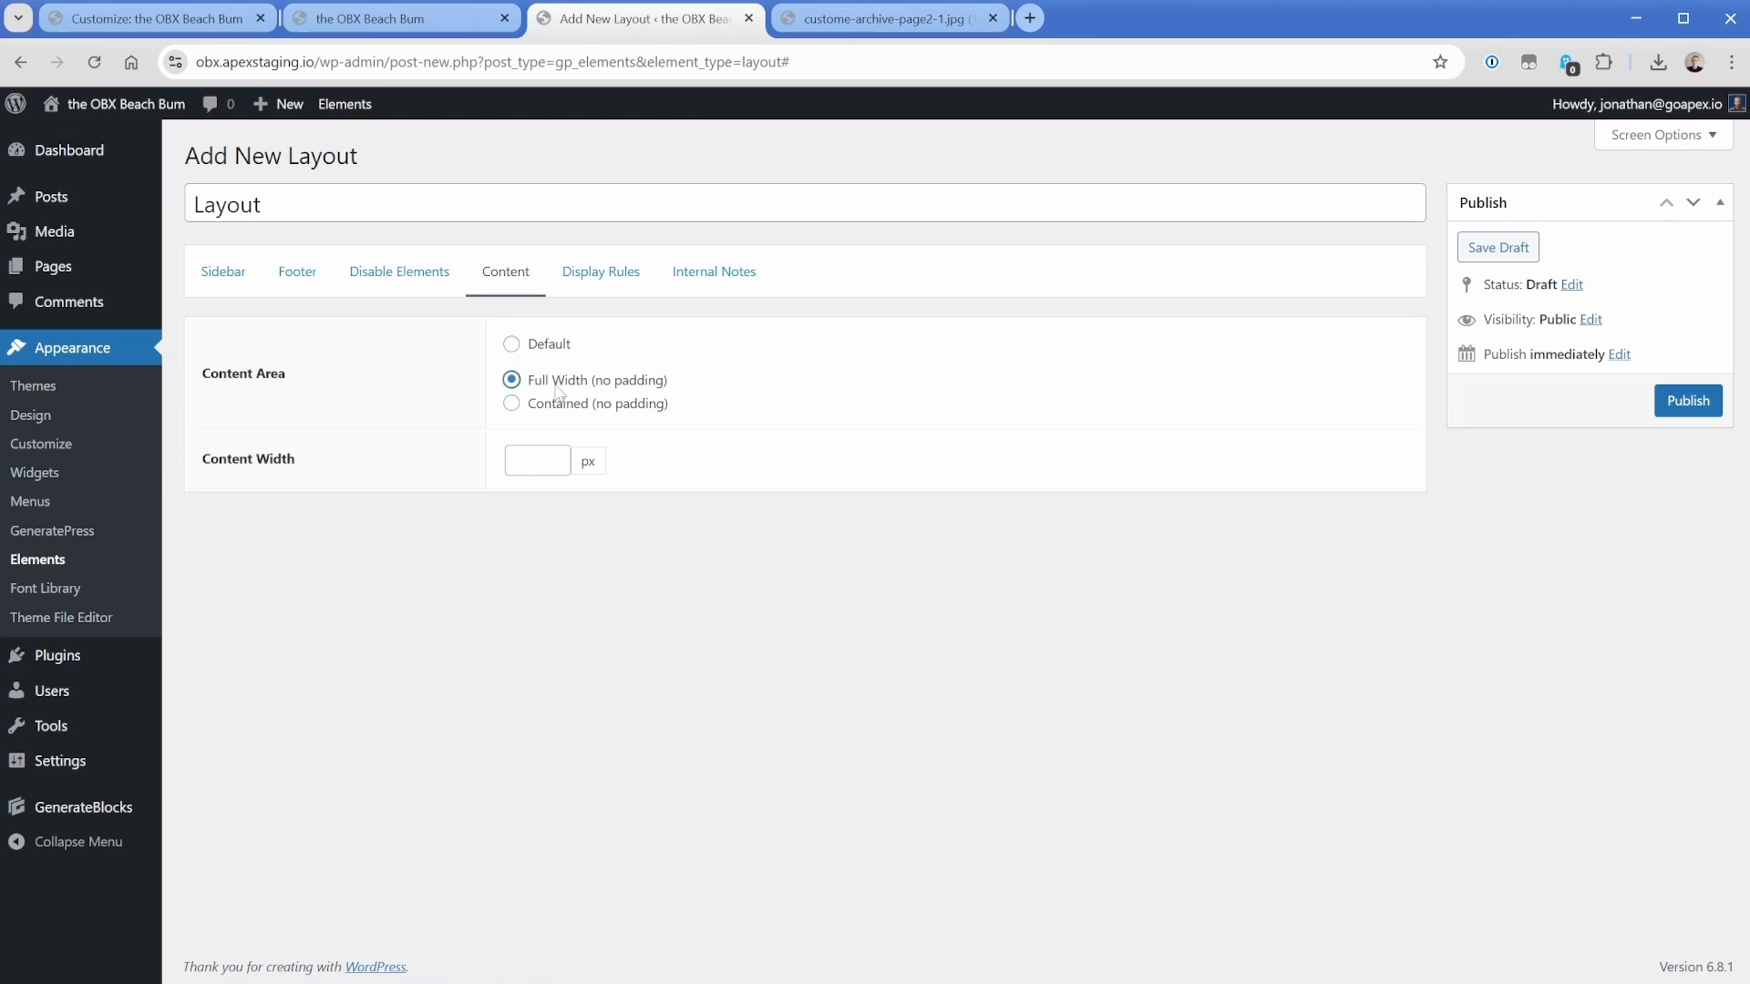
pyautogui.click(550, 344)
# Choose a display location for the layout element in its display rules.
pyautogui.click(600, 272)
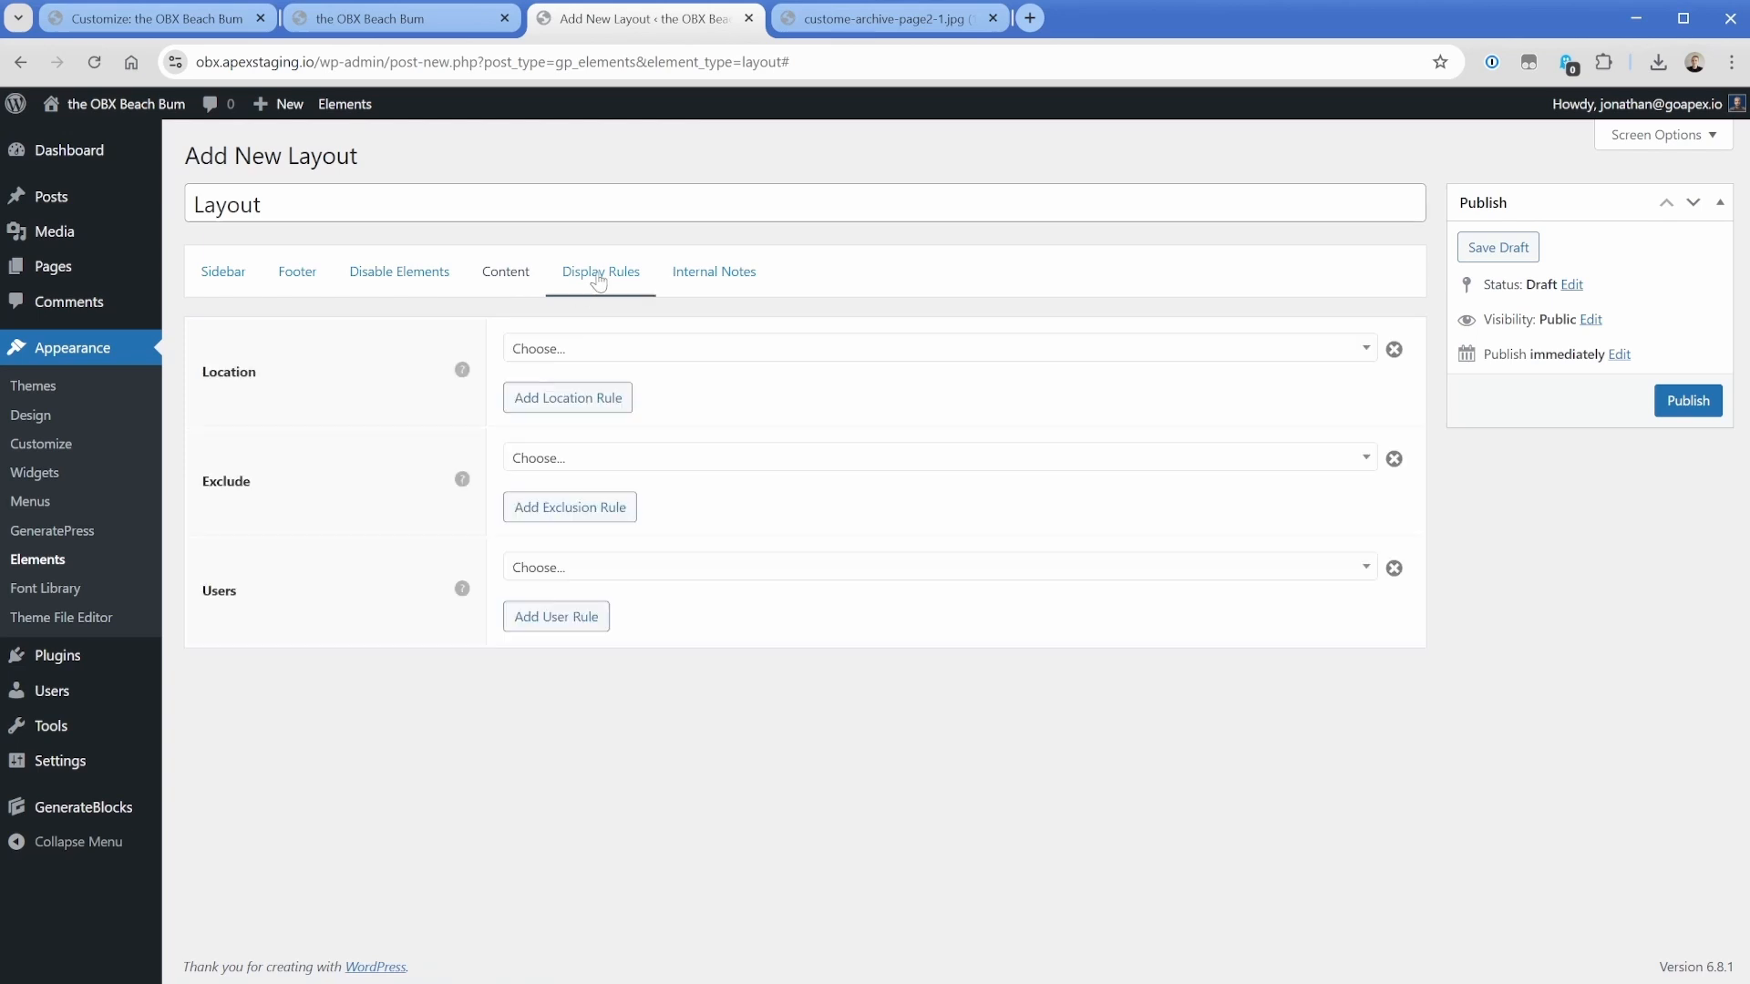
pyautogui.click(605, 350)
pyautogui.click(638, 485)
# Publish the layout element and reload the live home page to check it.
pyautogui.click(1688, 400)
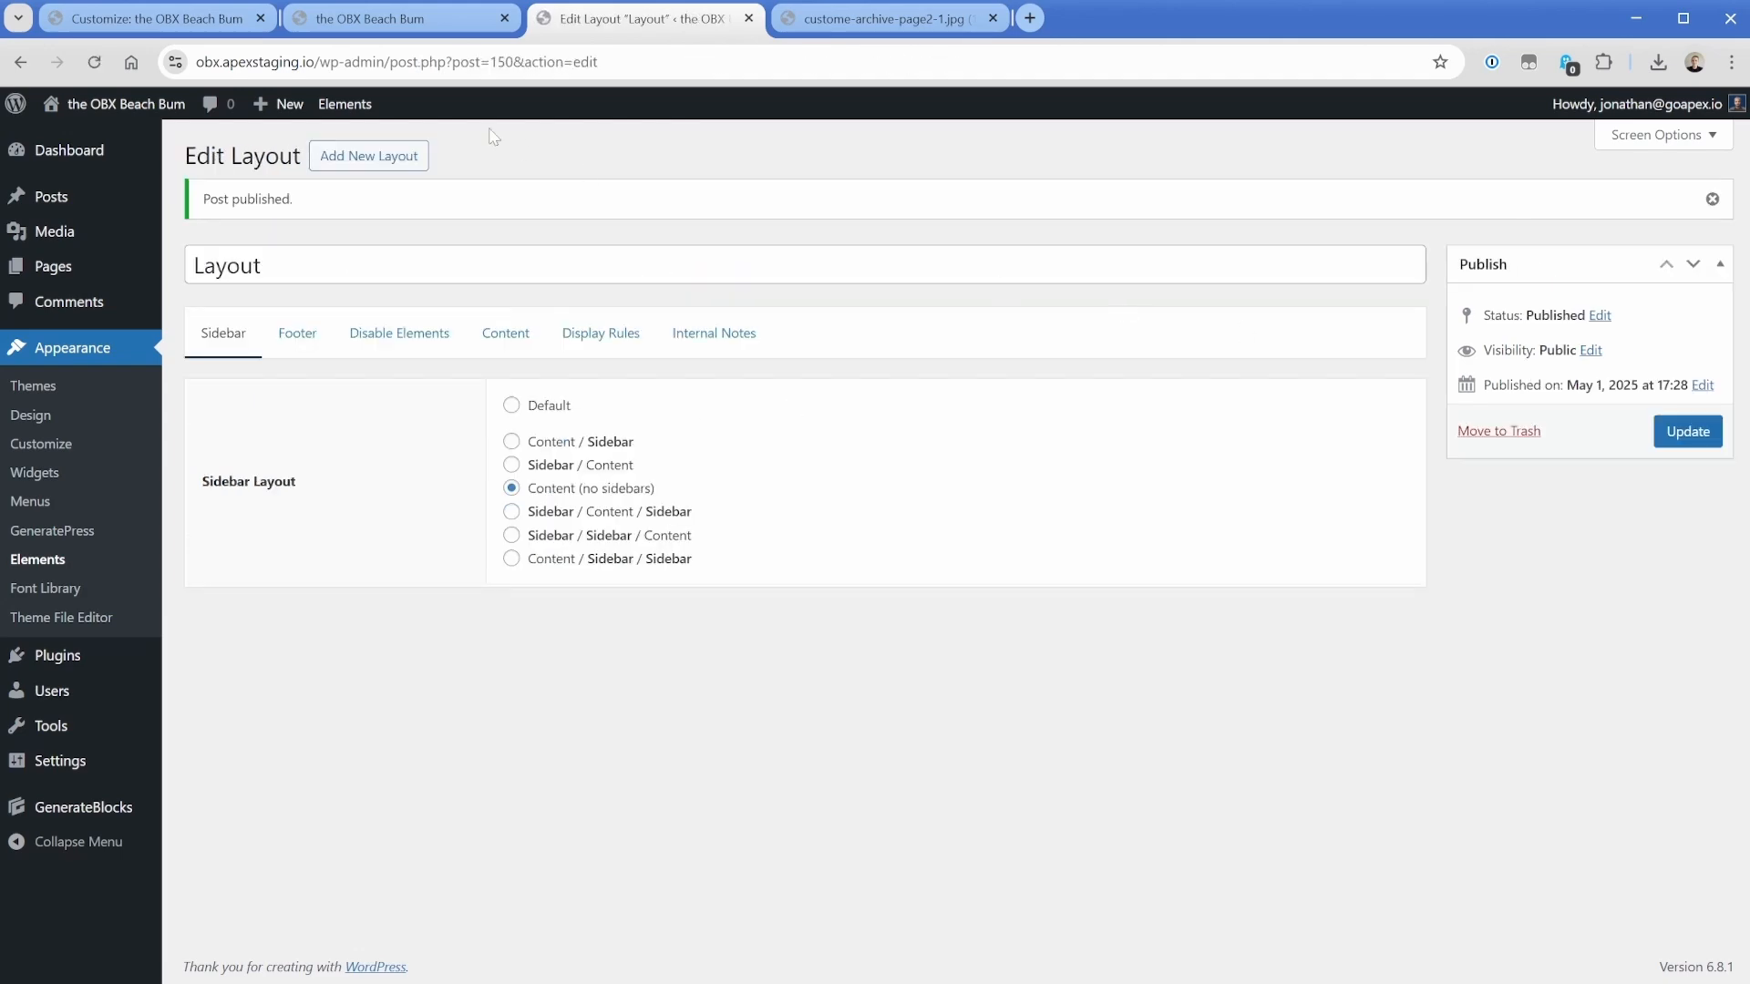
pyautogui.click(441, 25)
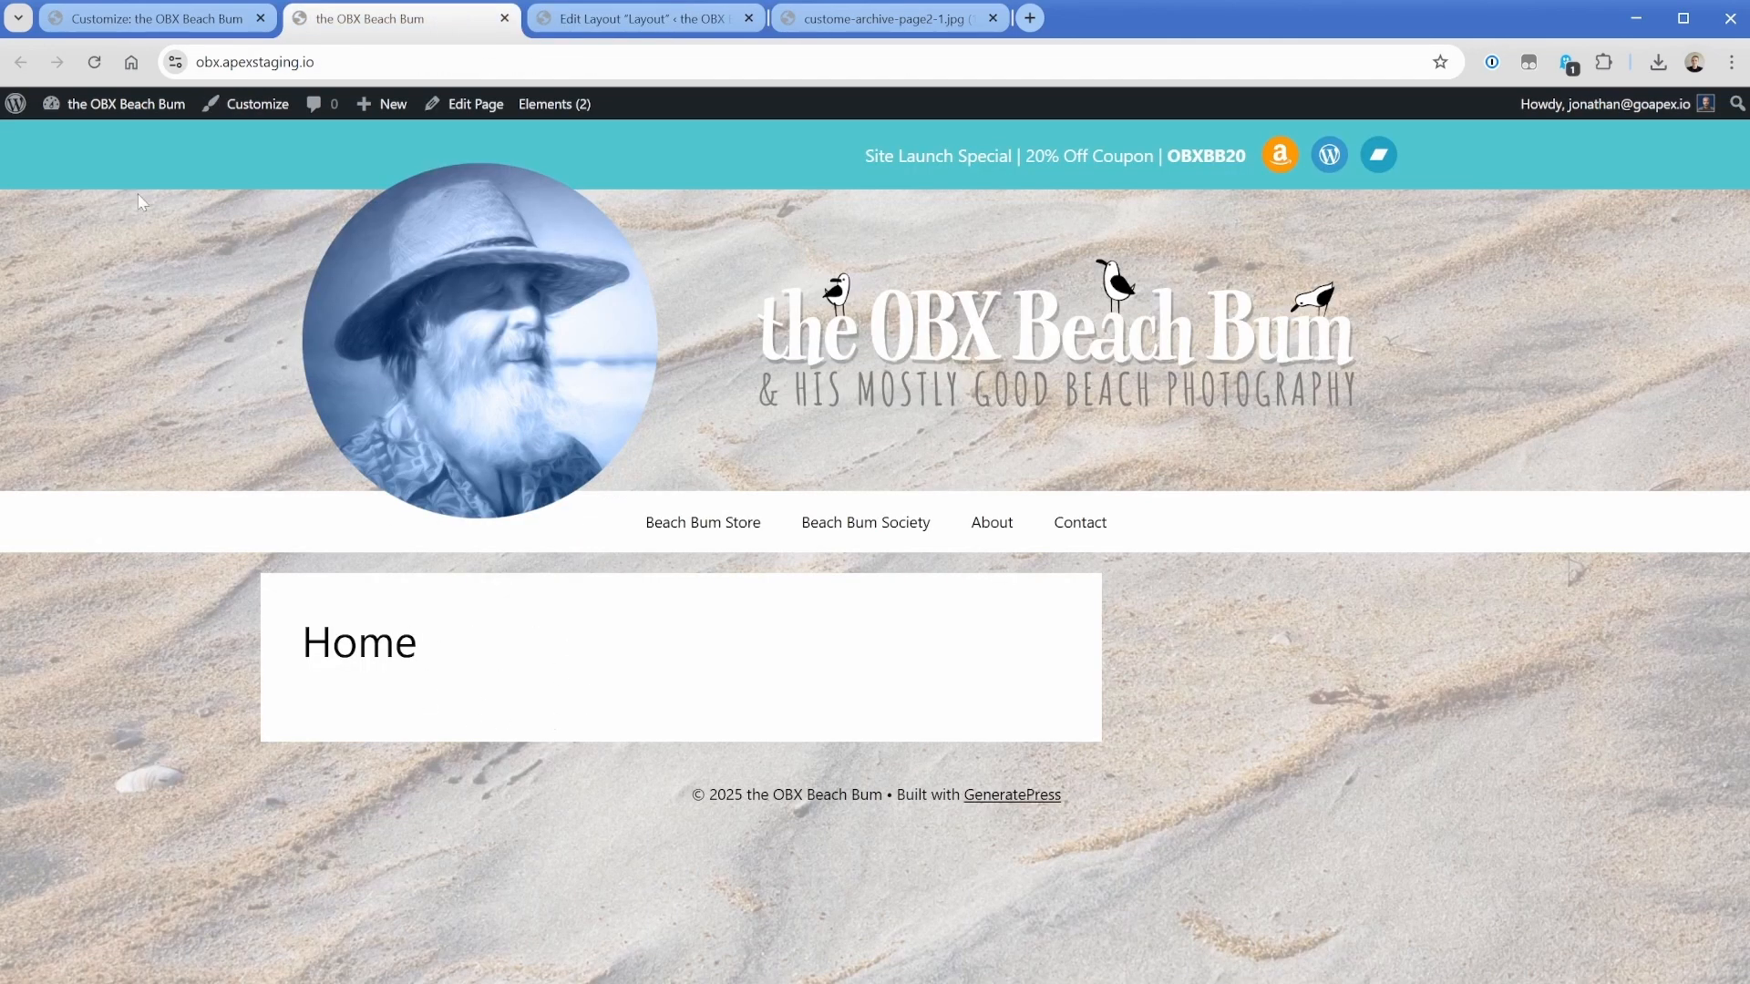
pyautogui.click(95, 62)
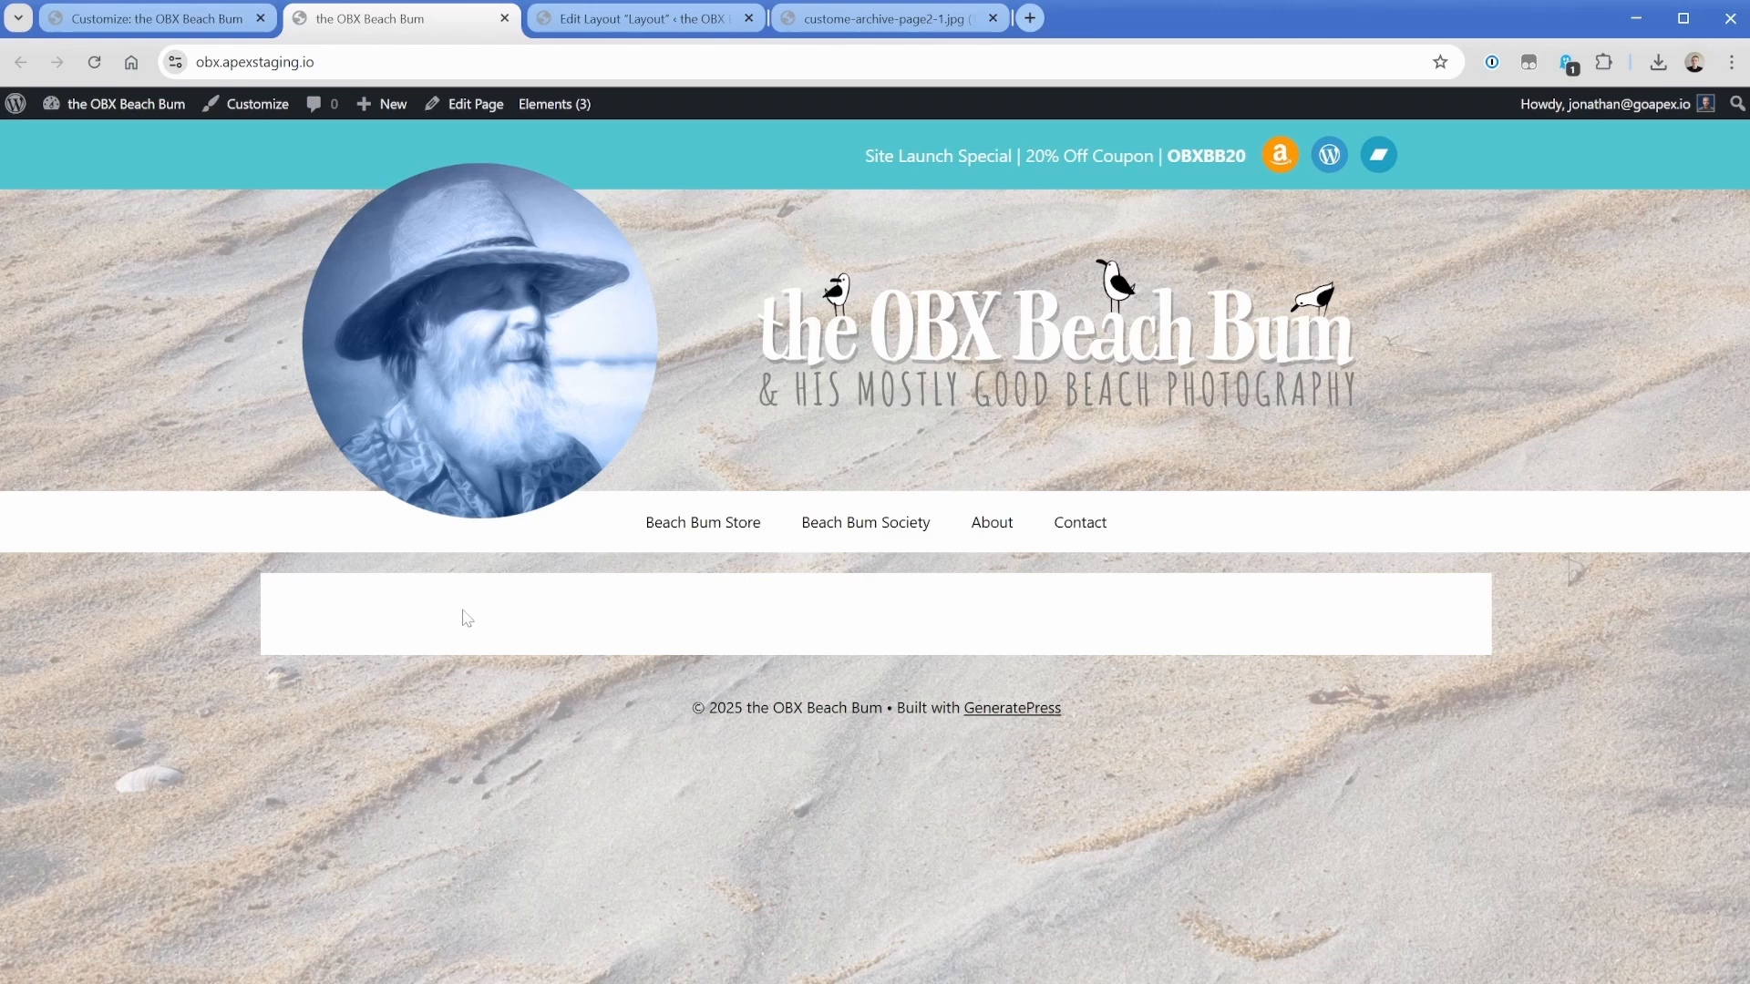
# Reload the Customizer and set the content background color to the tan primary-2 at 65% opacity, rgba(189, 162, 119, 0.65).
pyautogui.click(134, 20)
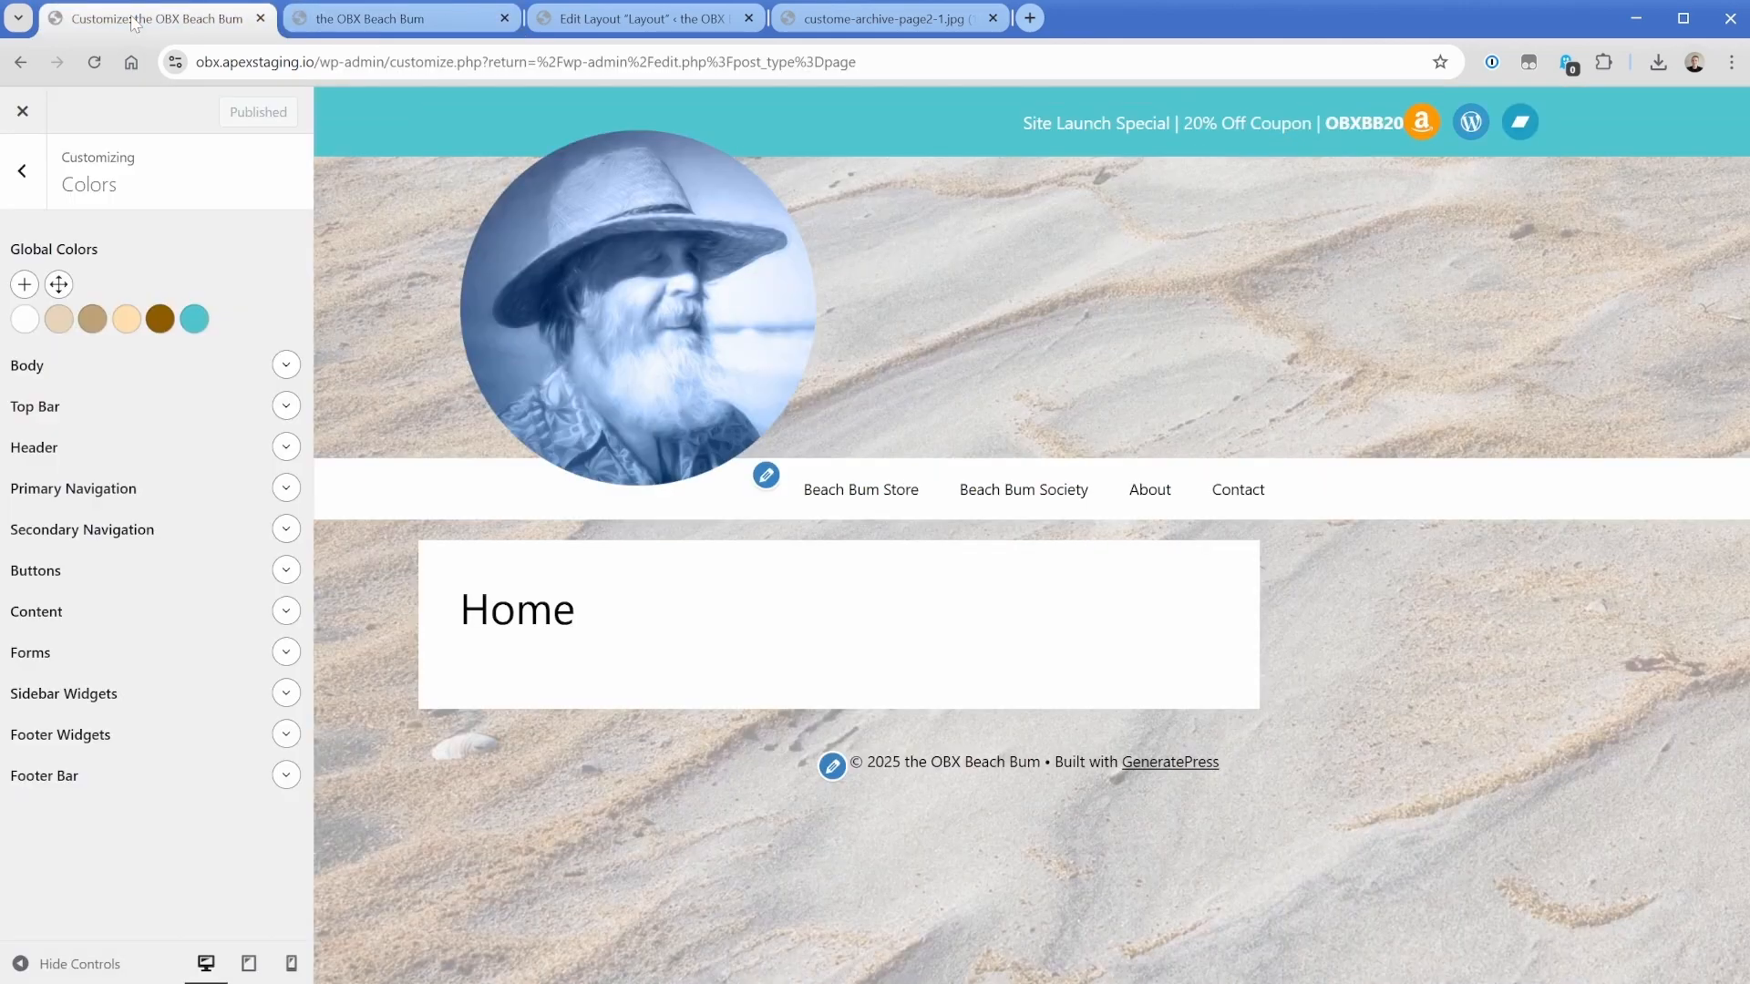
pyautogui.click(94, 62)
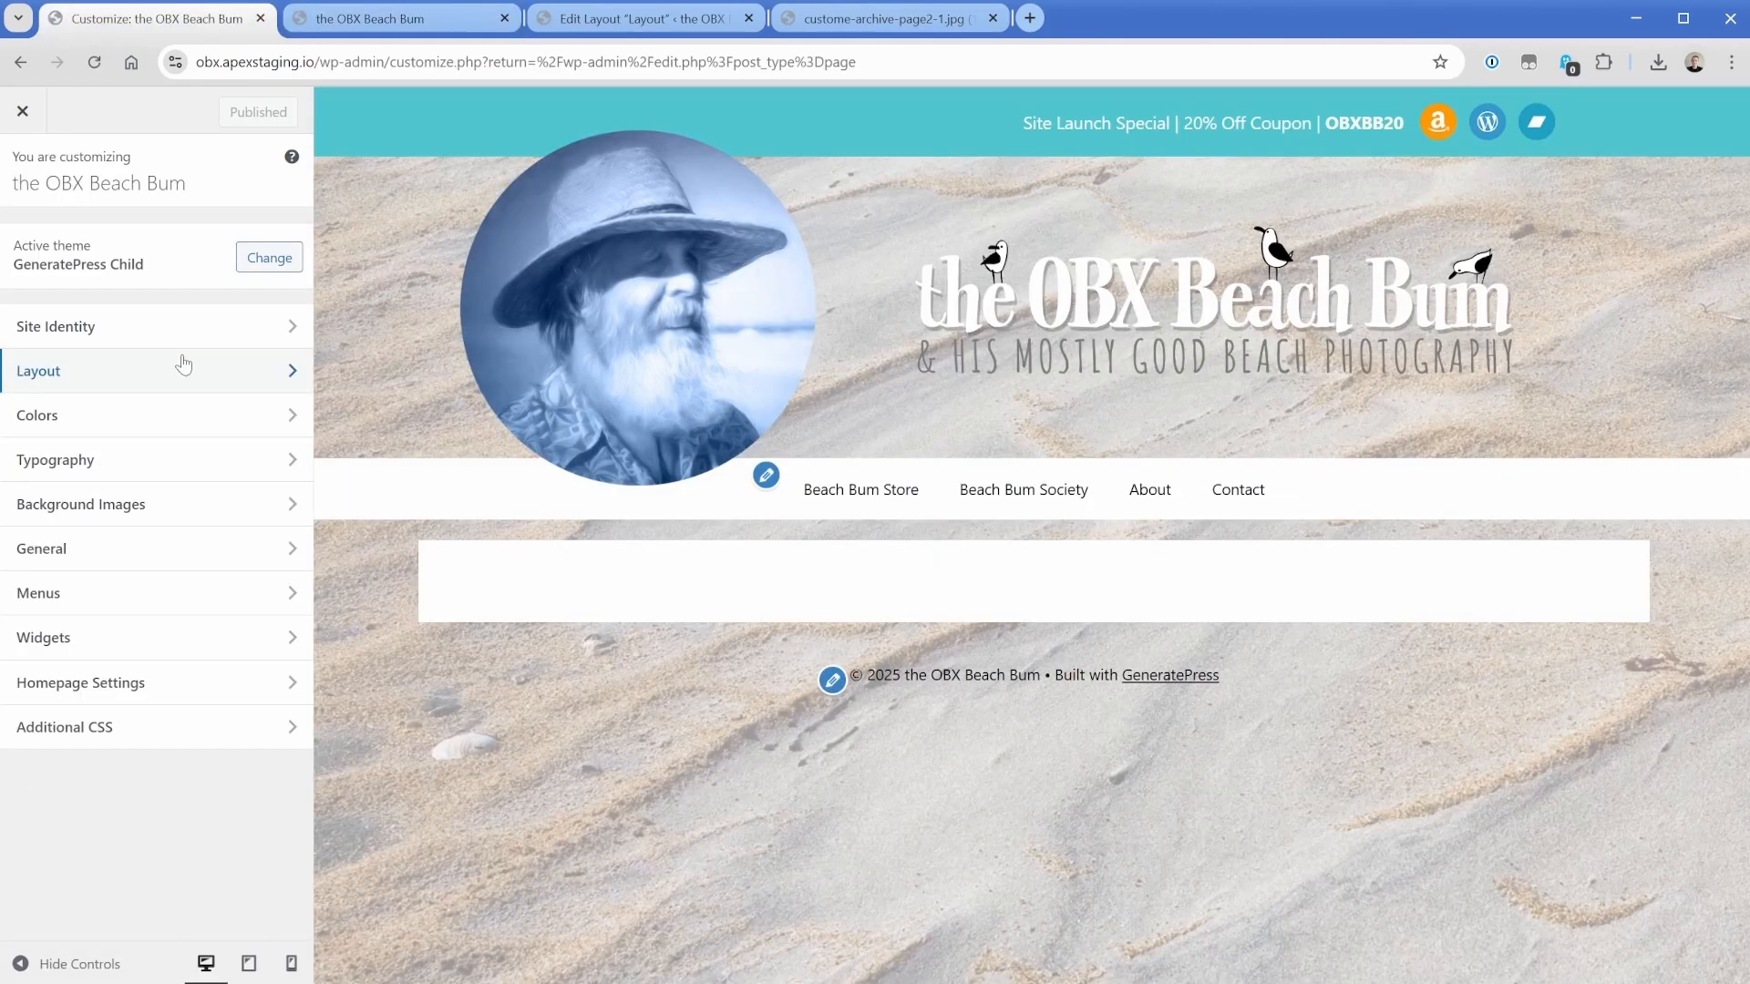
pyautogui.click(112, 419)
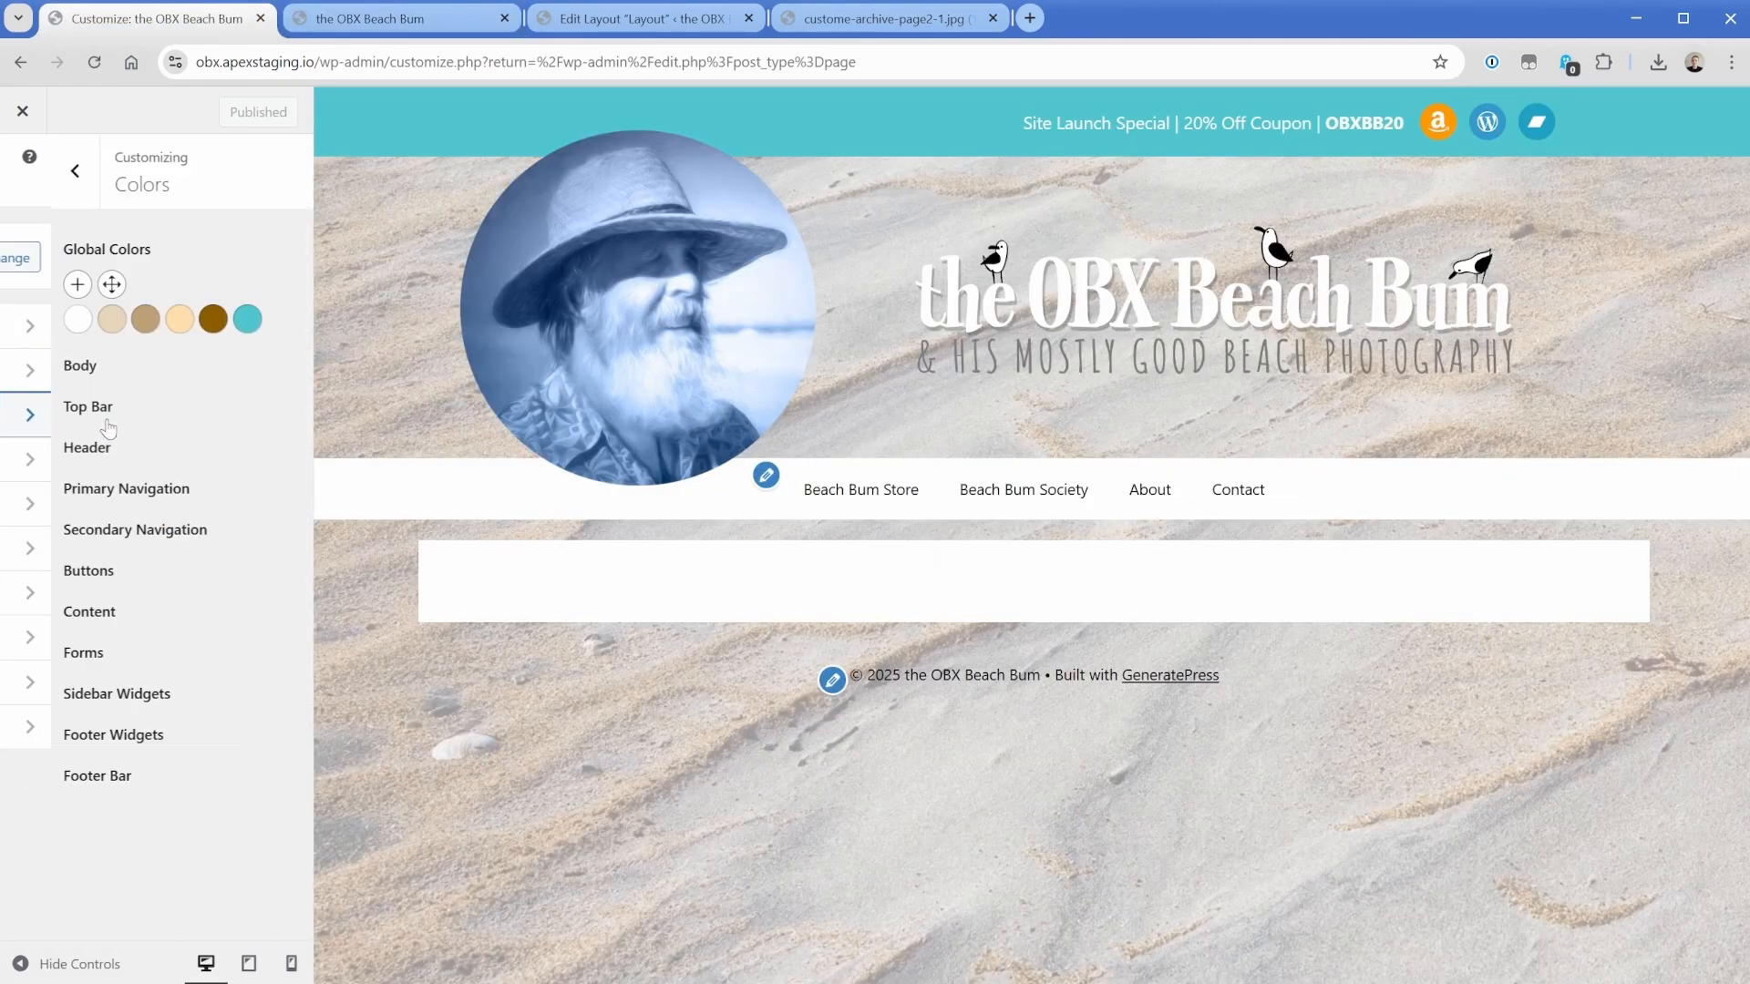
pyautogui.click(285, 610)
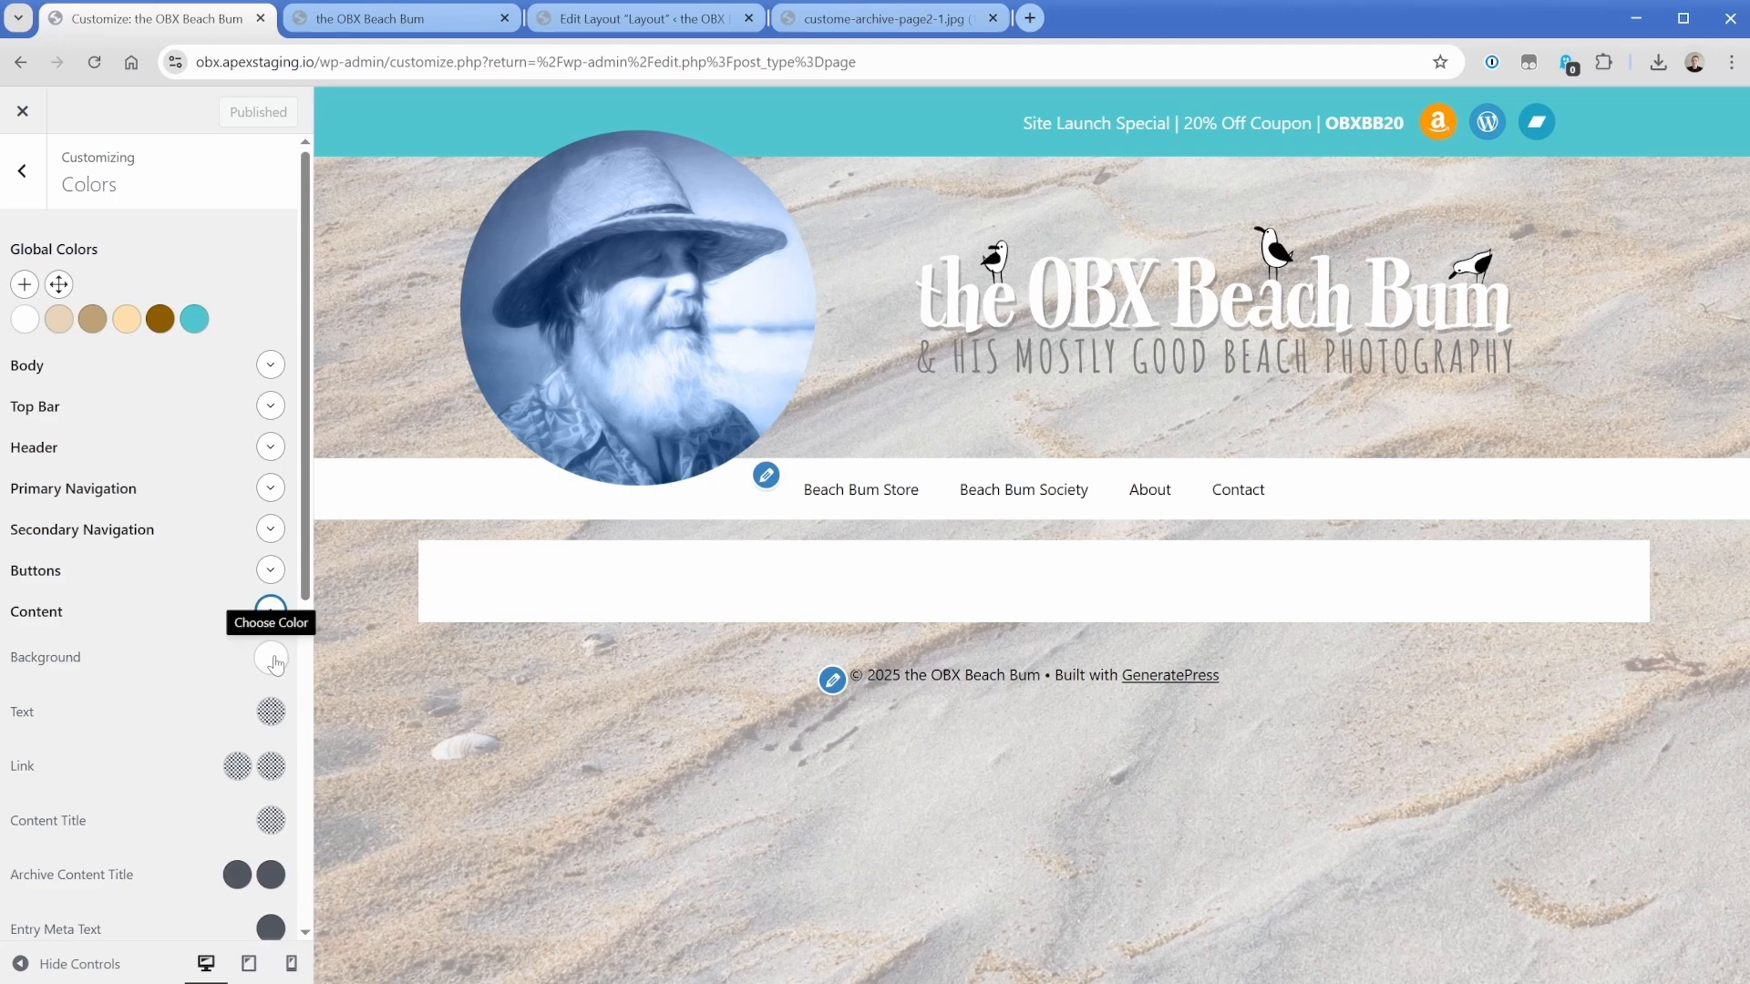
pyautogui.click(273, 658)
pyautogui.click(99, 605)
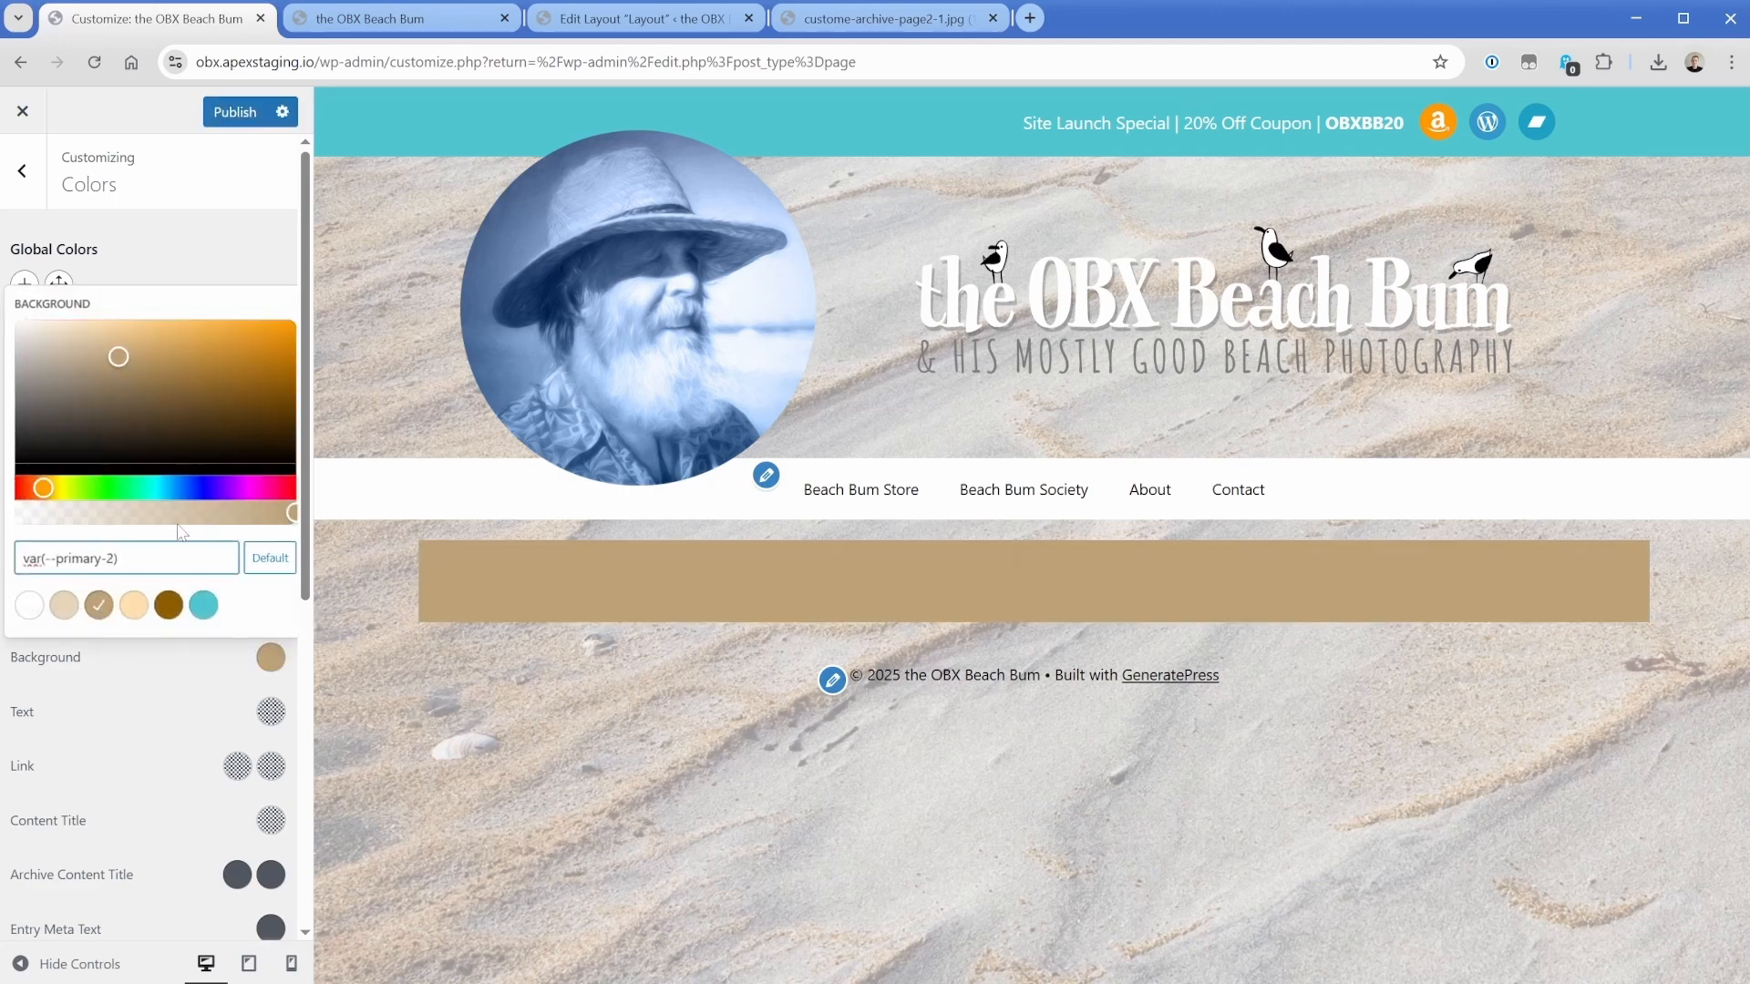
pyautogui.moveTo(229, 517)
pyautogui.mouseDown()
pyautogui.moveTo(186, 521)
pyautogui.moveTo(200, 518)
pyautogui.mouseUp()
pyautogui.click(201, 557)
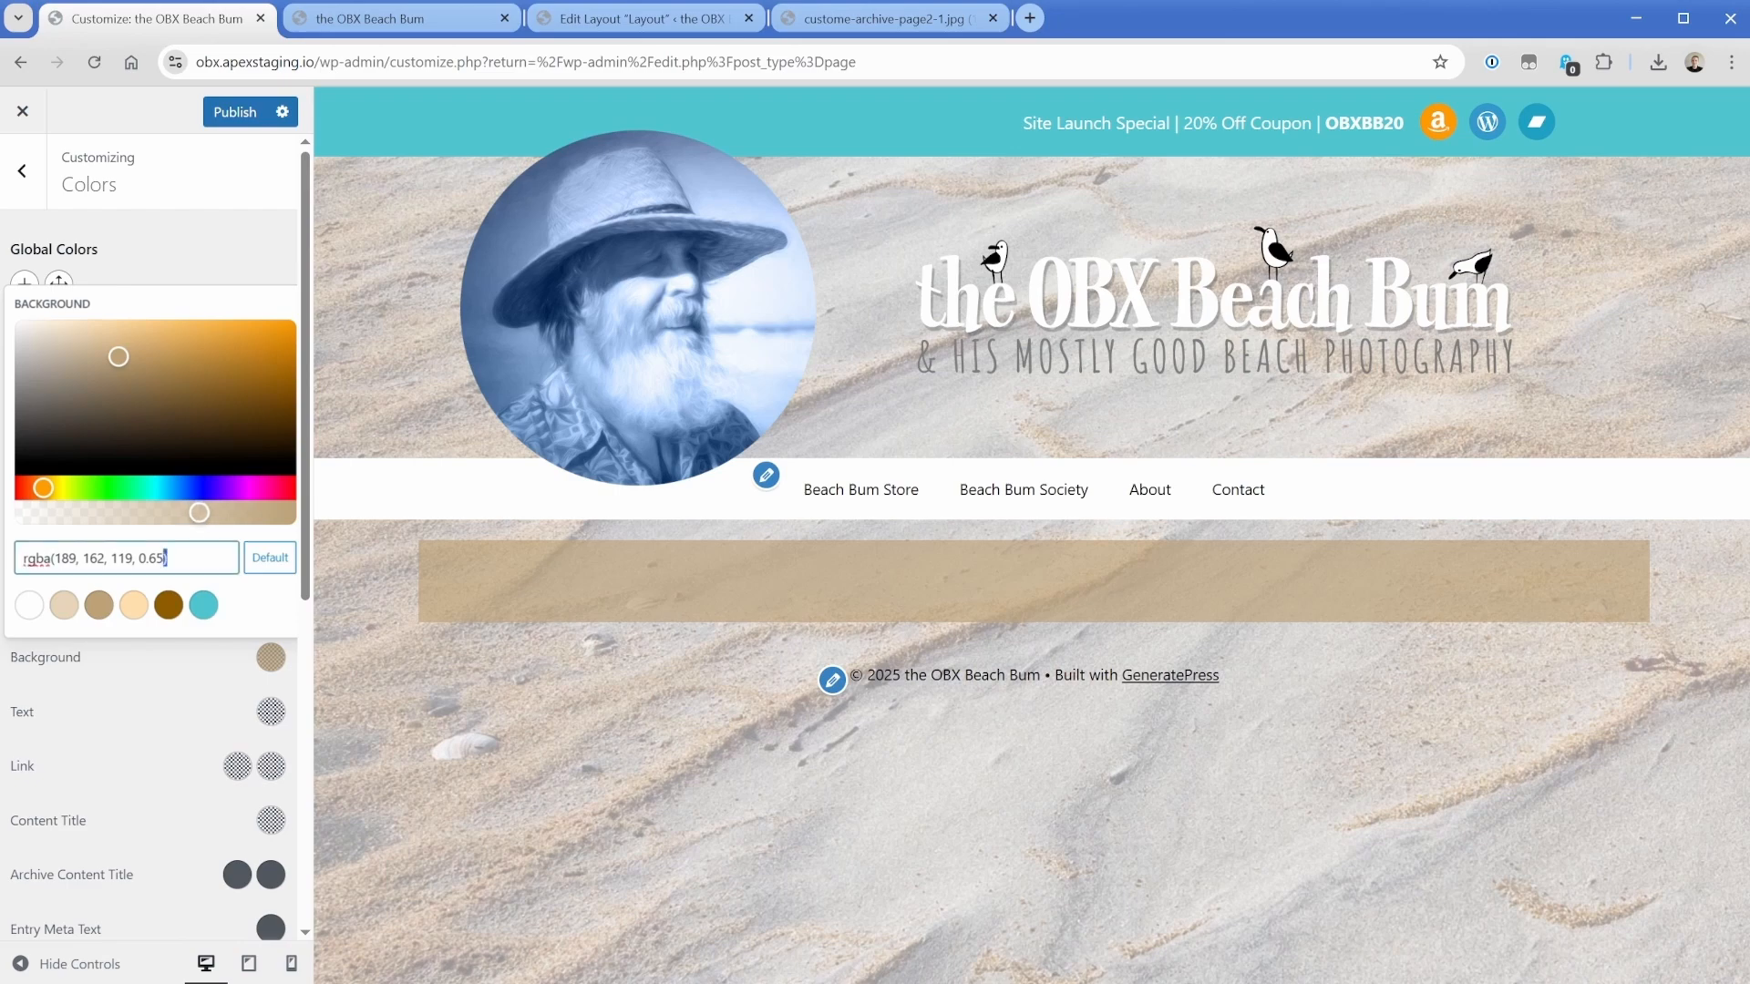
pyautogui.hotkey('ctrl', 'a')
pyautogui.click(203, 545)
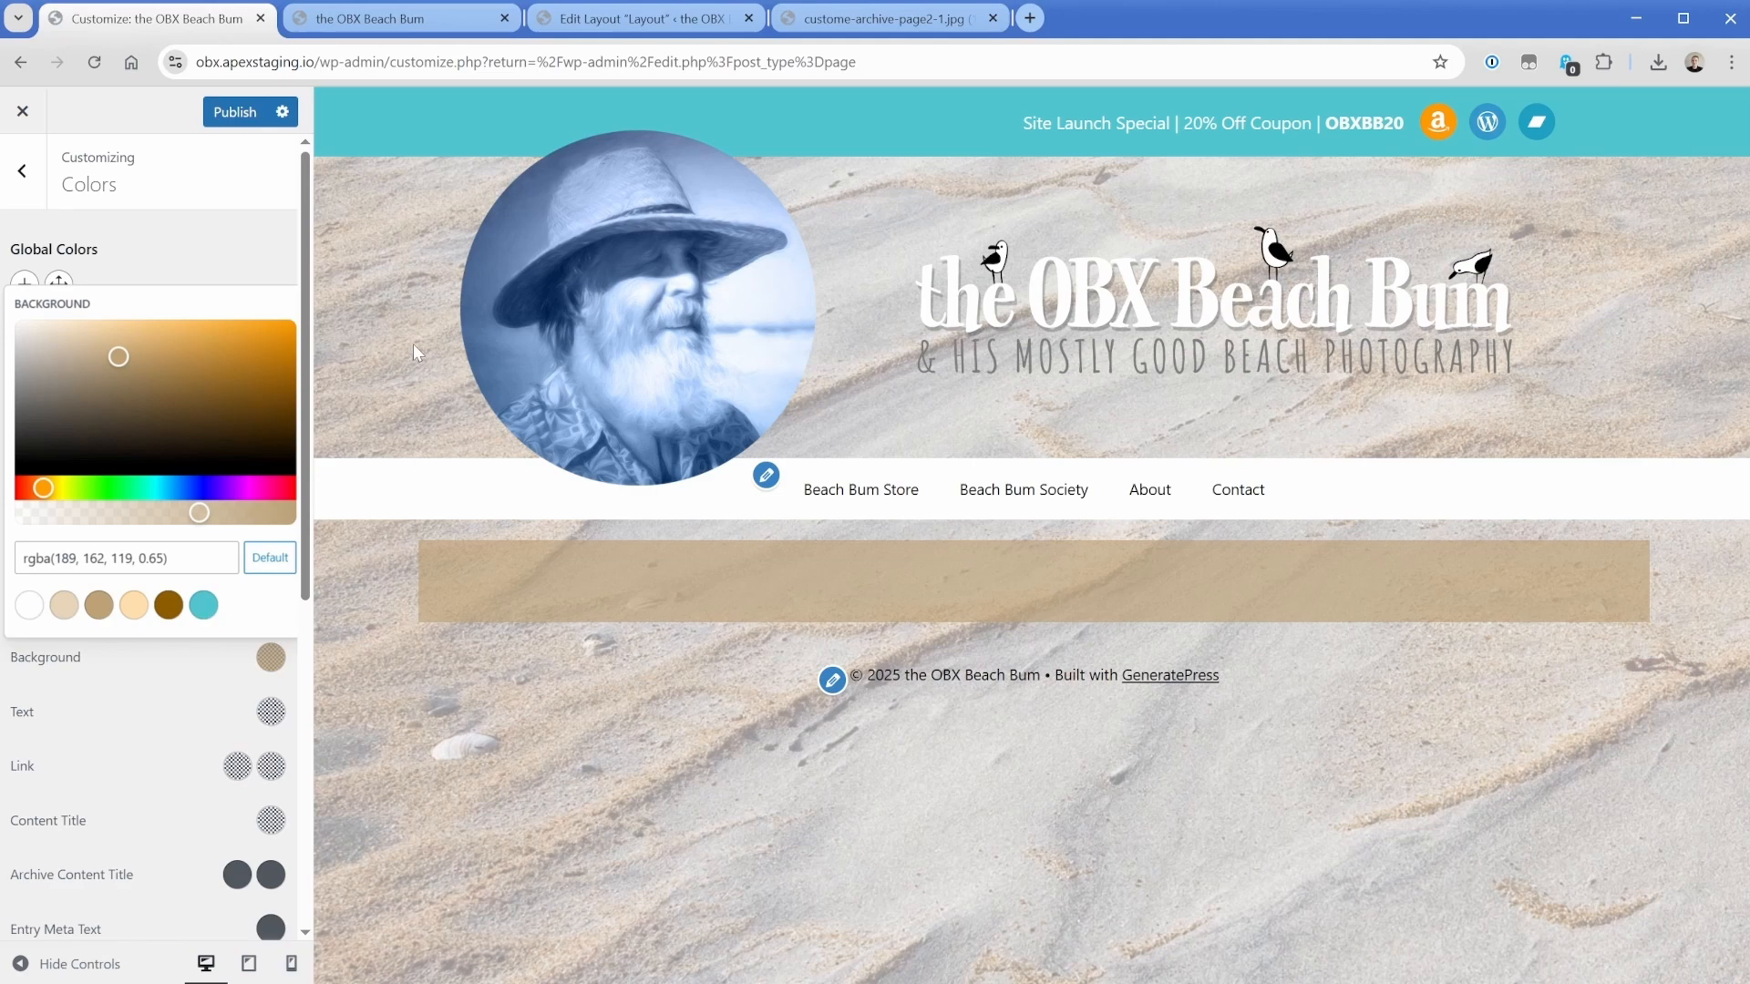
# Compare the semi-transparent content background with the mockup image and close the color picker.
pyautogui.click(839, 13)
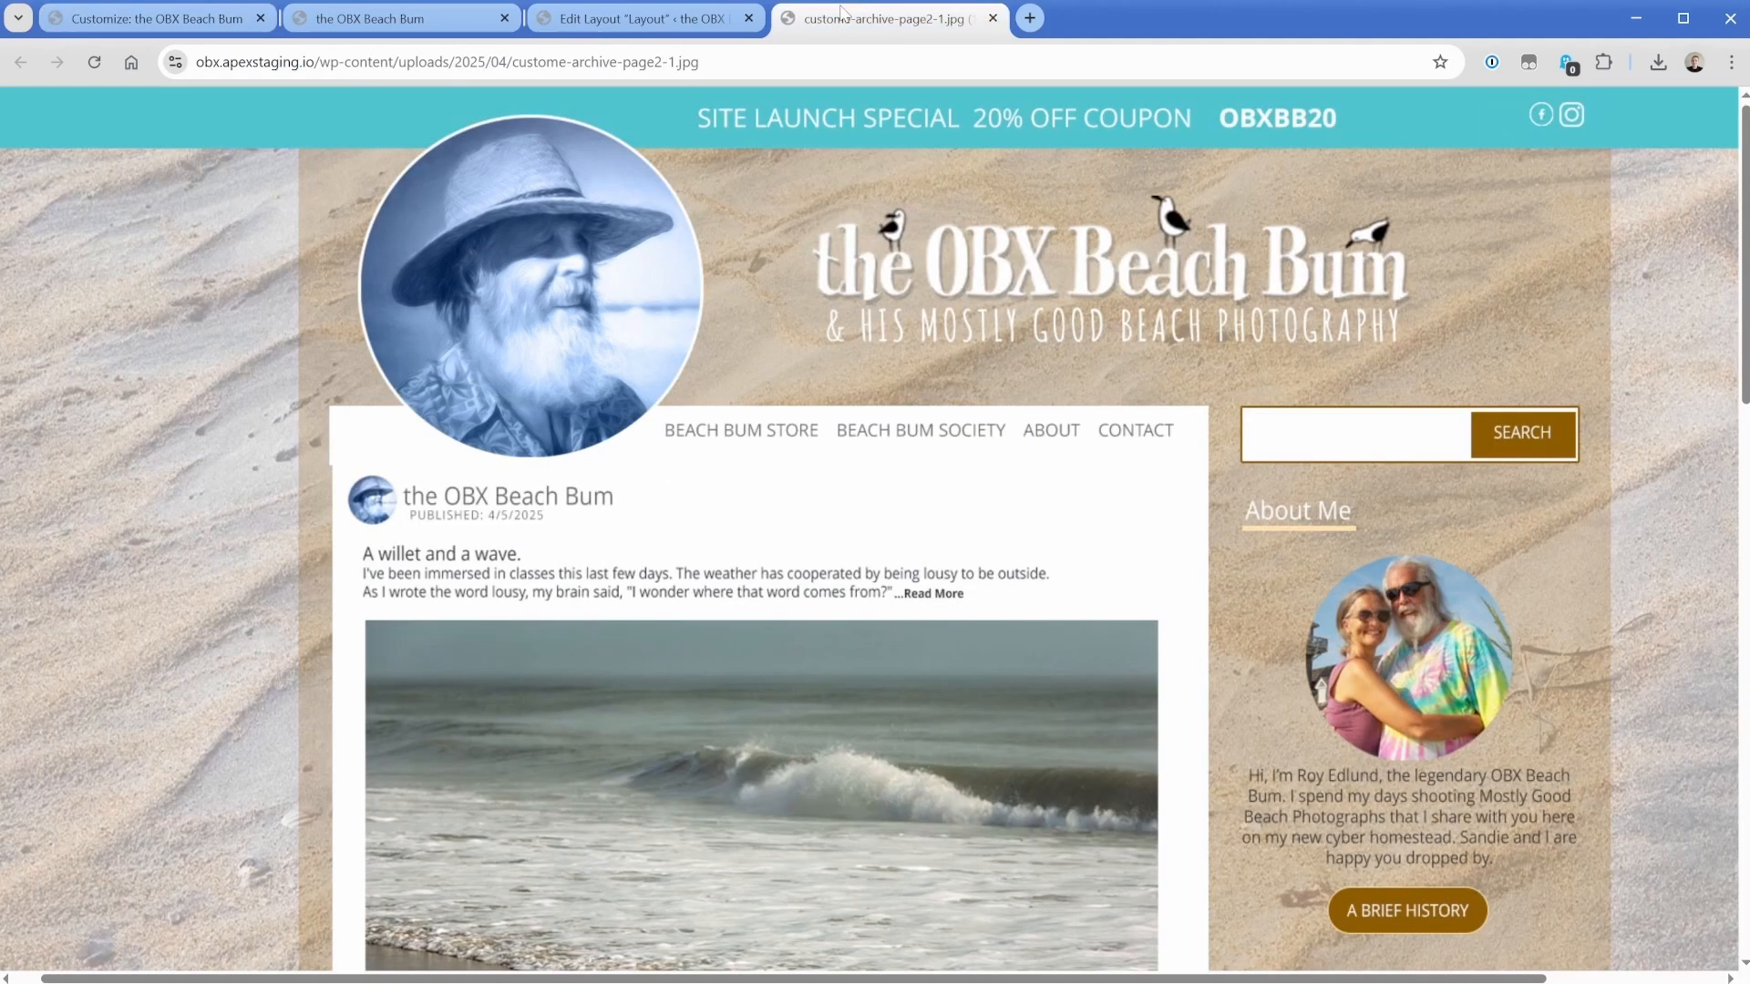
pyautogui.click(182, 24)
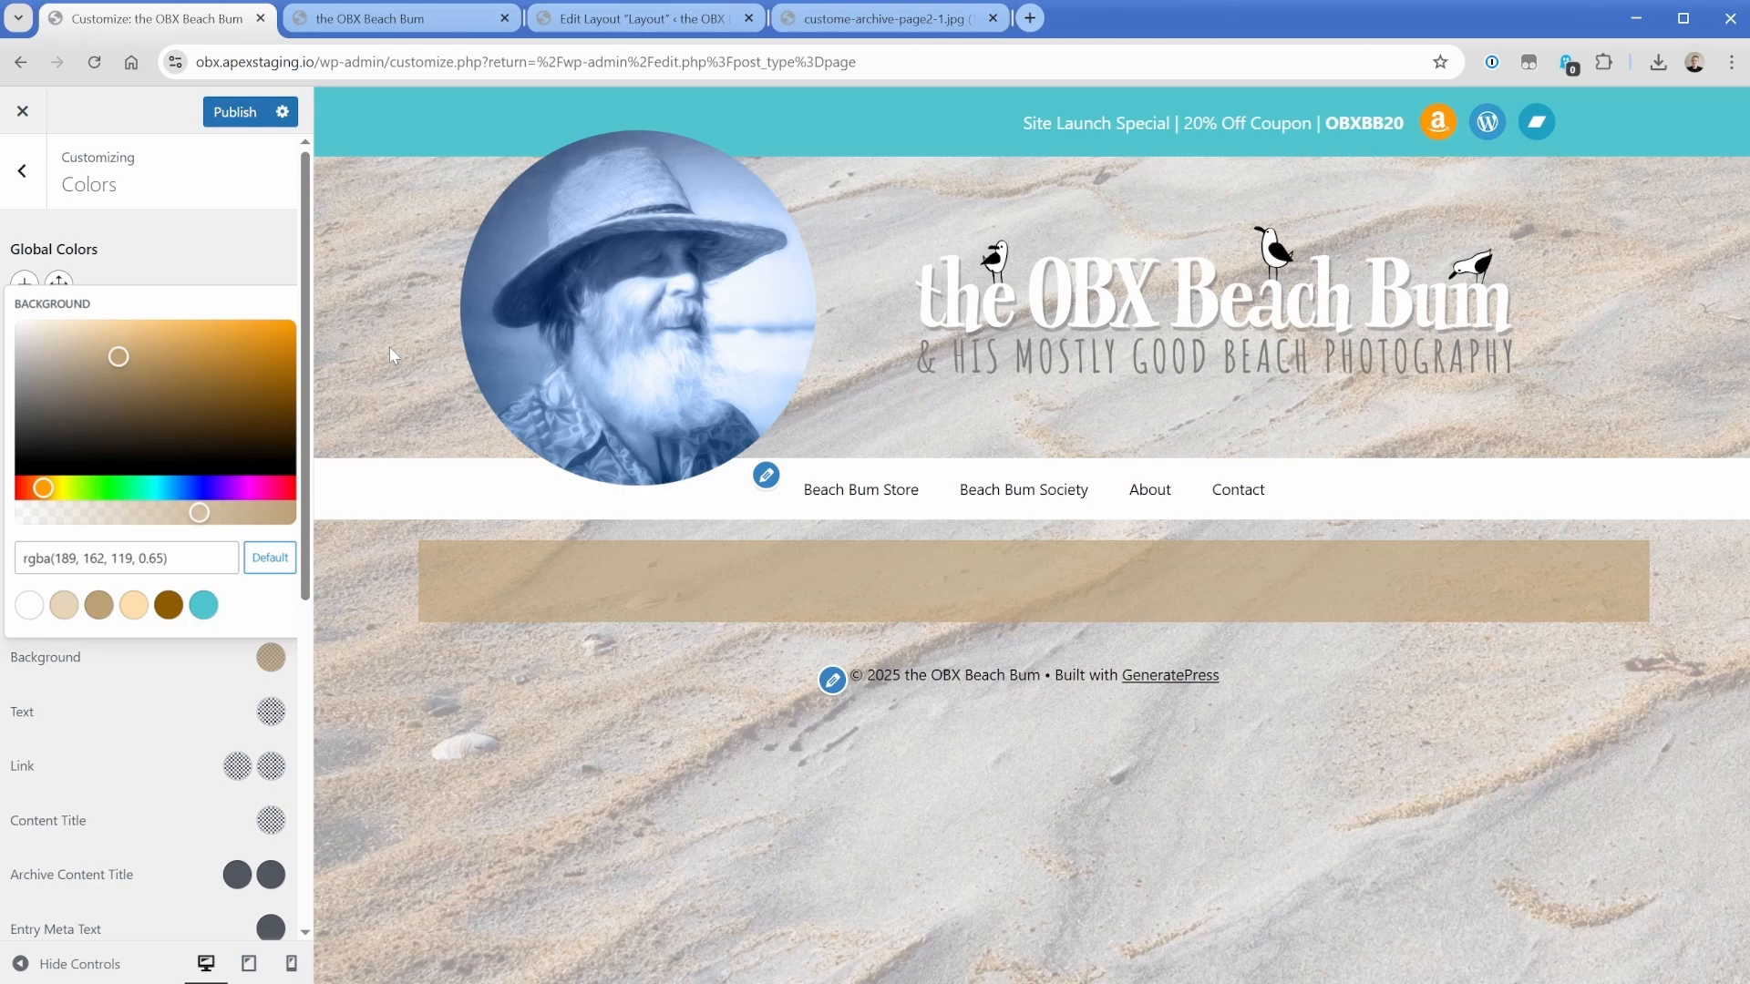
pyautogui.click(237, 278)
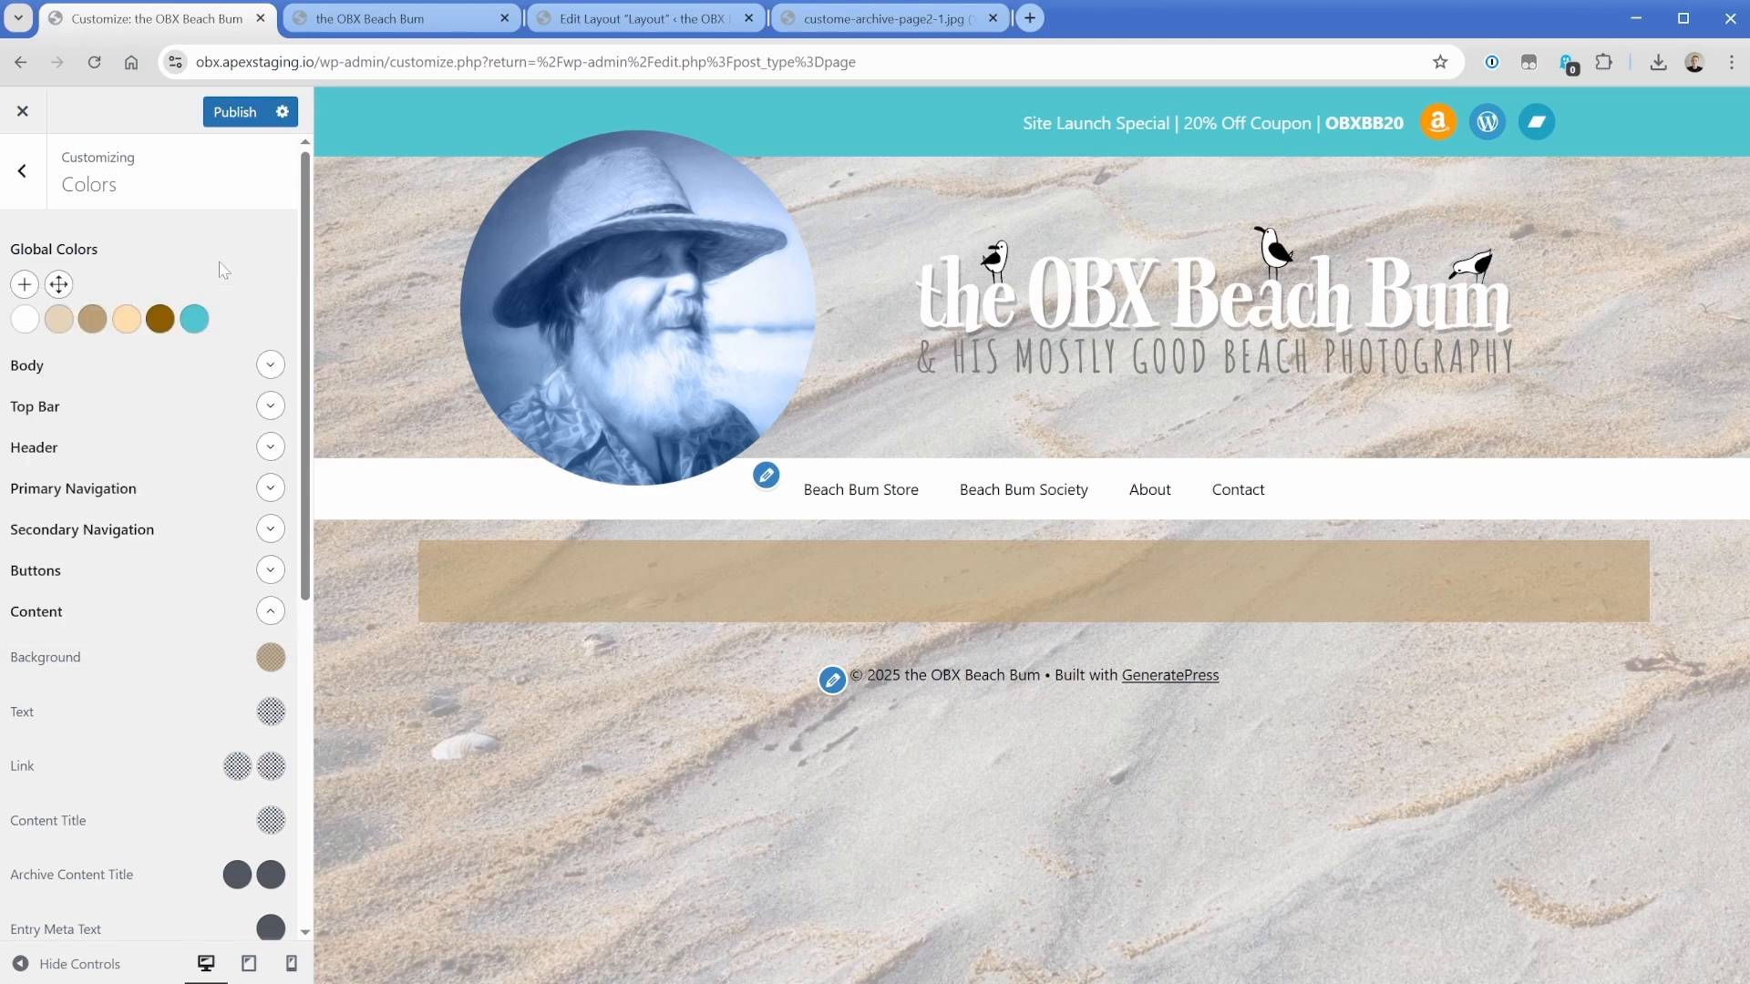
# Try semi-transparent tan and orange-brown shades as the body background, and reset it to the default.
pyautogui.click(268, 366)
pyautogui.click(270, 411)
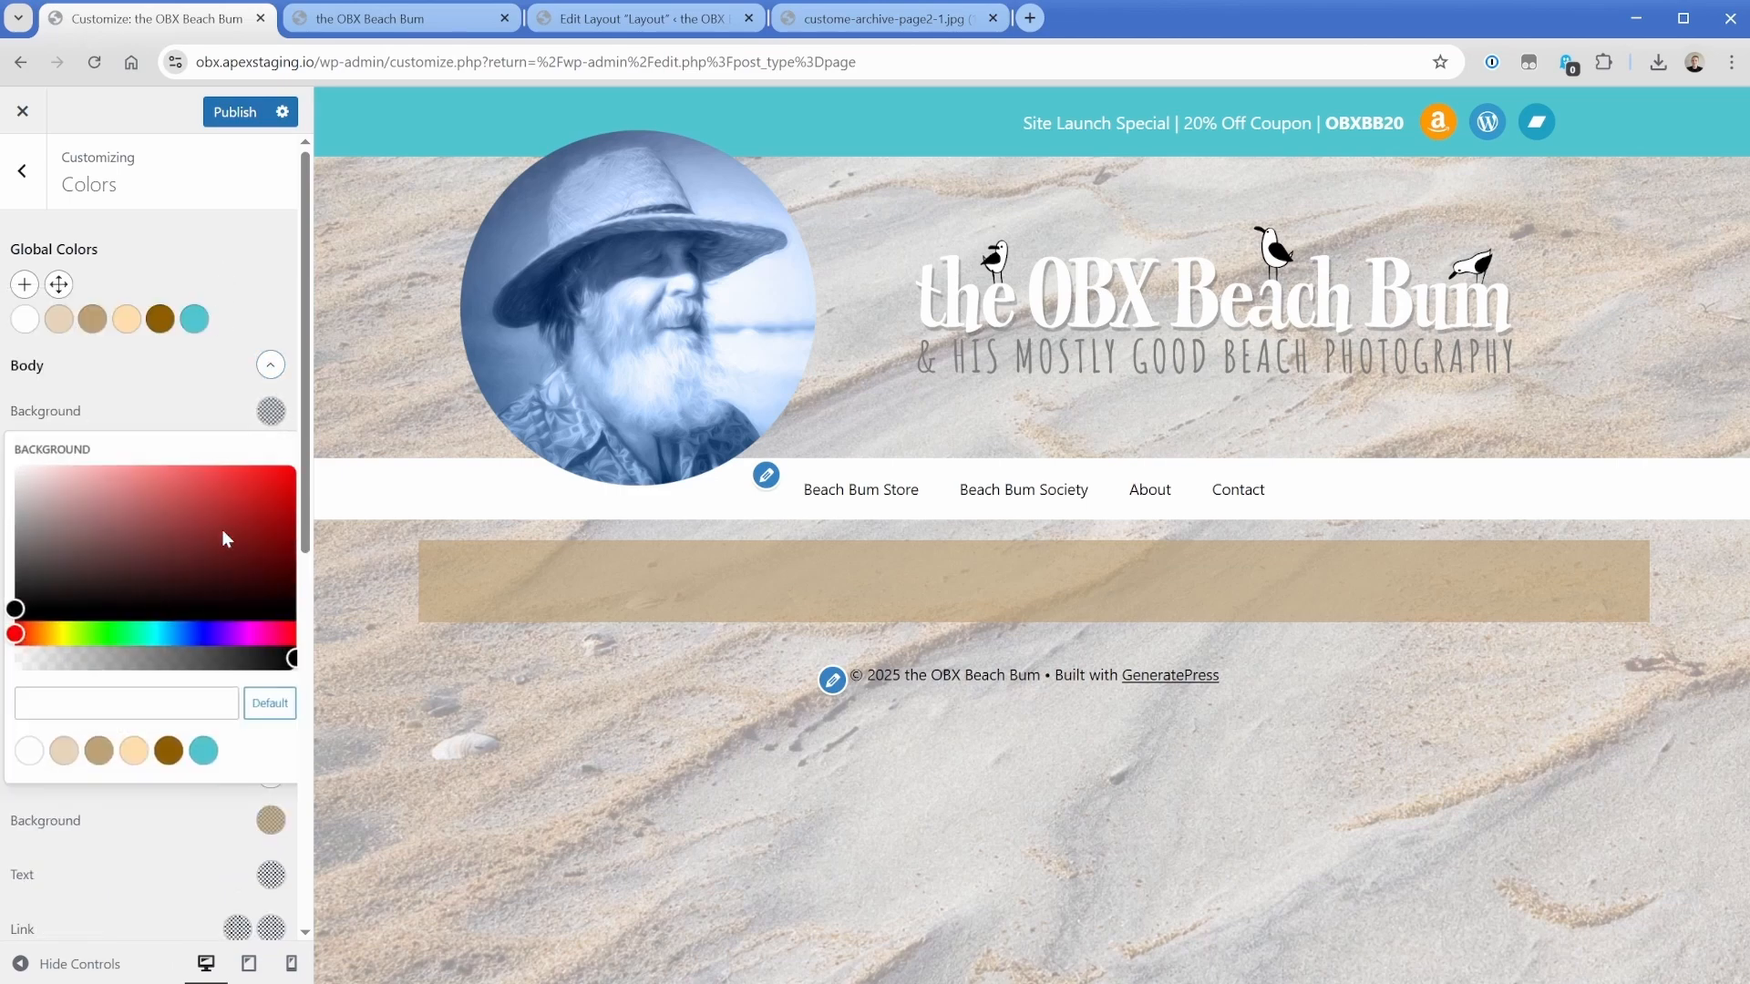
pyautogui.click(99, 750)
pyautogui.click(198, 660)
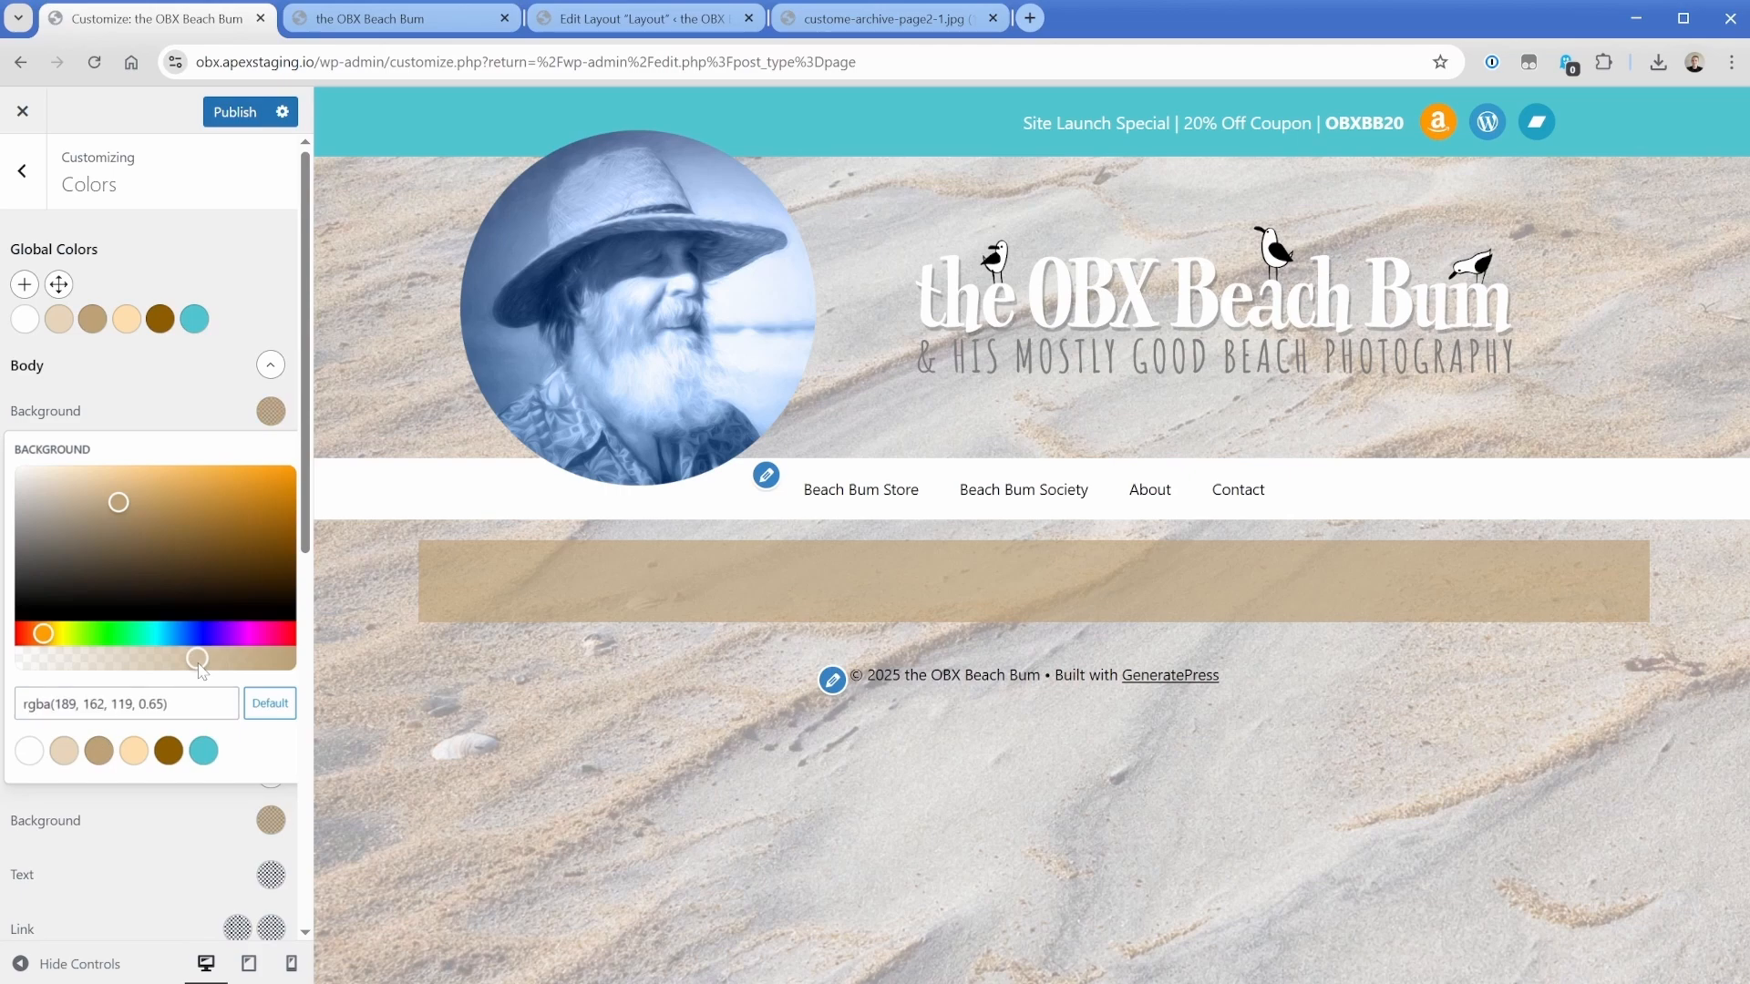
pyautogui.moveTo(199, 660); pyautogui.dragTo(221, 660)
pyautogui.moveTo(218, 544); pyautogui.dragTo(269, 499)
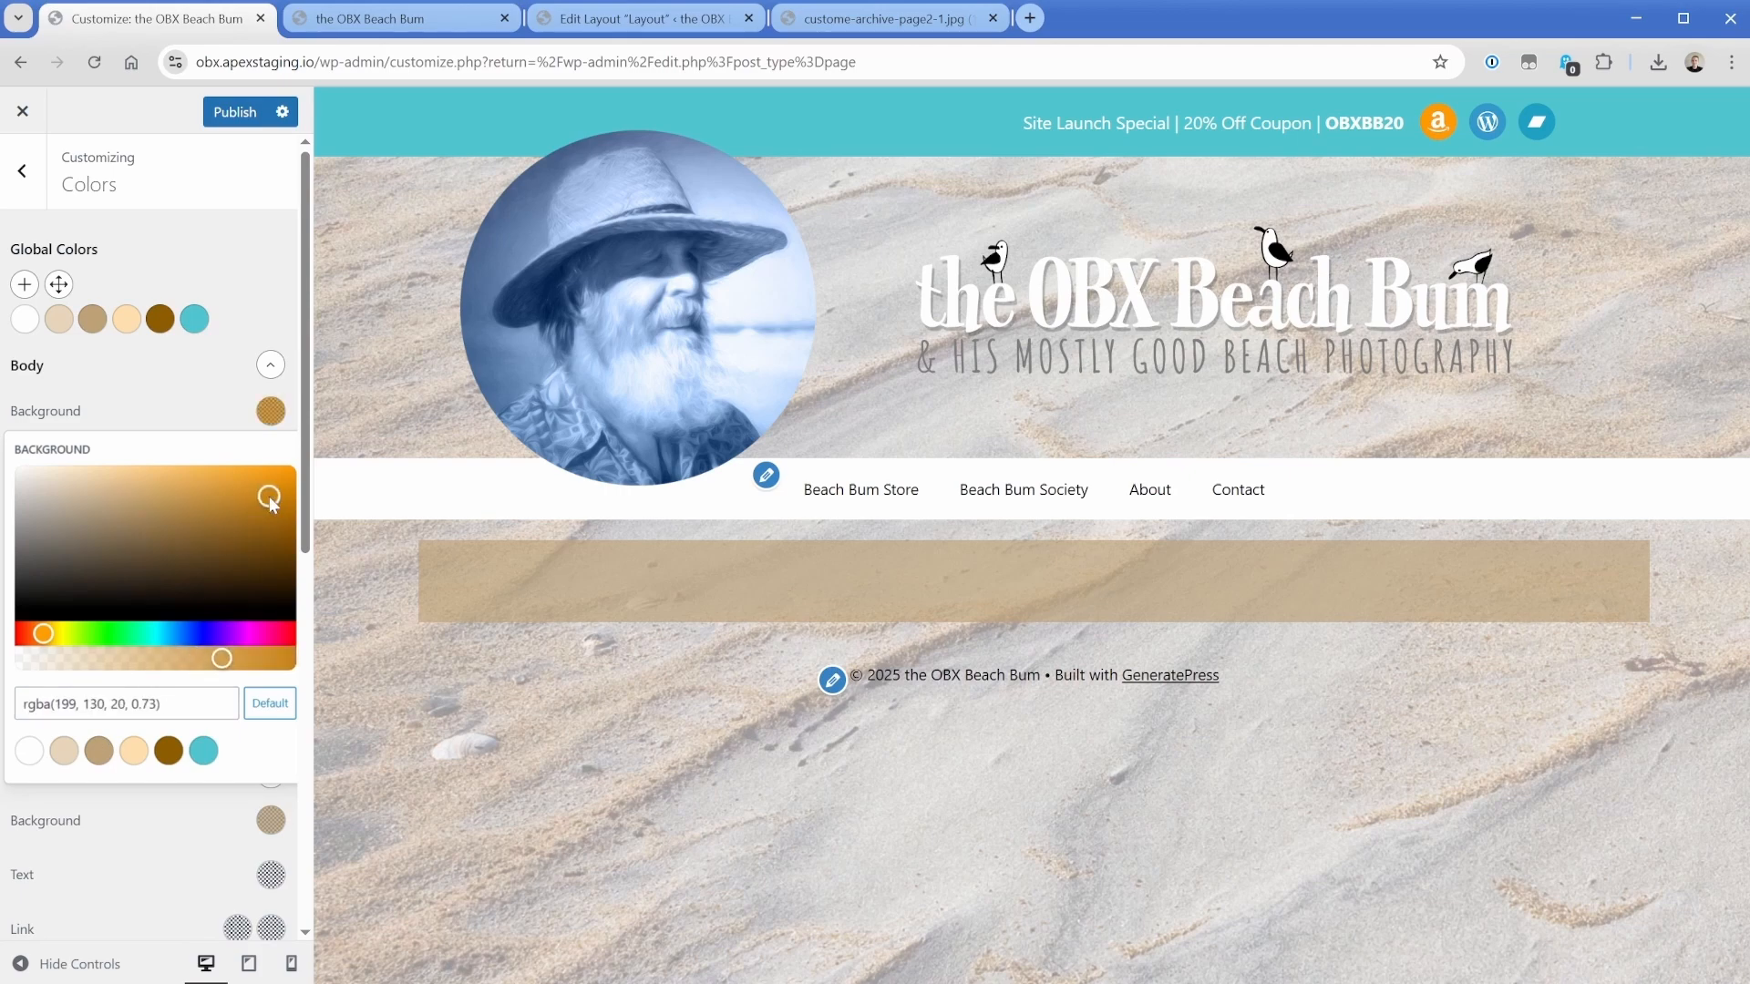
pyautogui.click(267, 717)
pyautogui.click(198, 411)
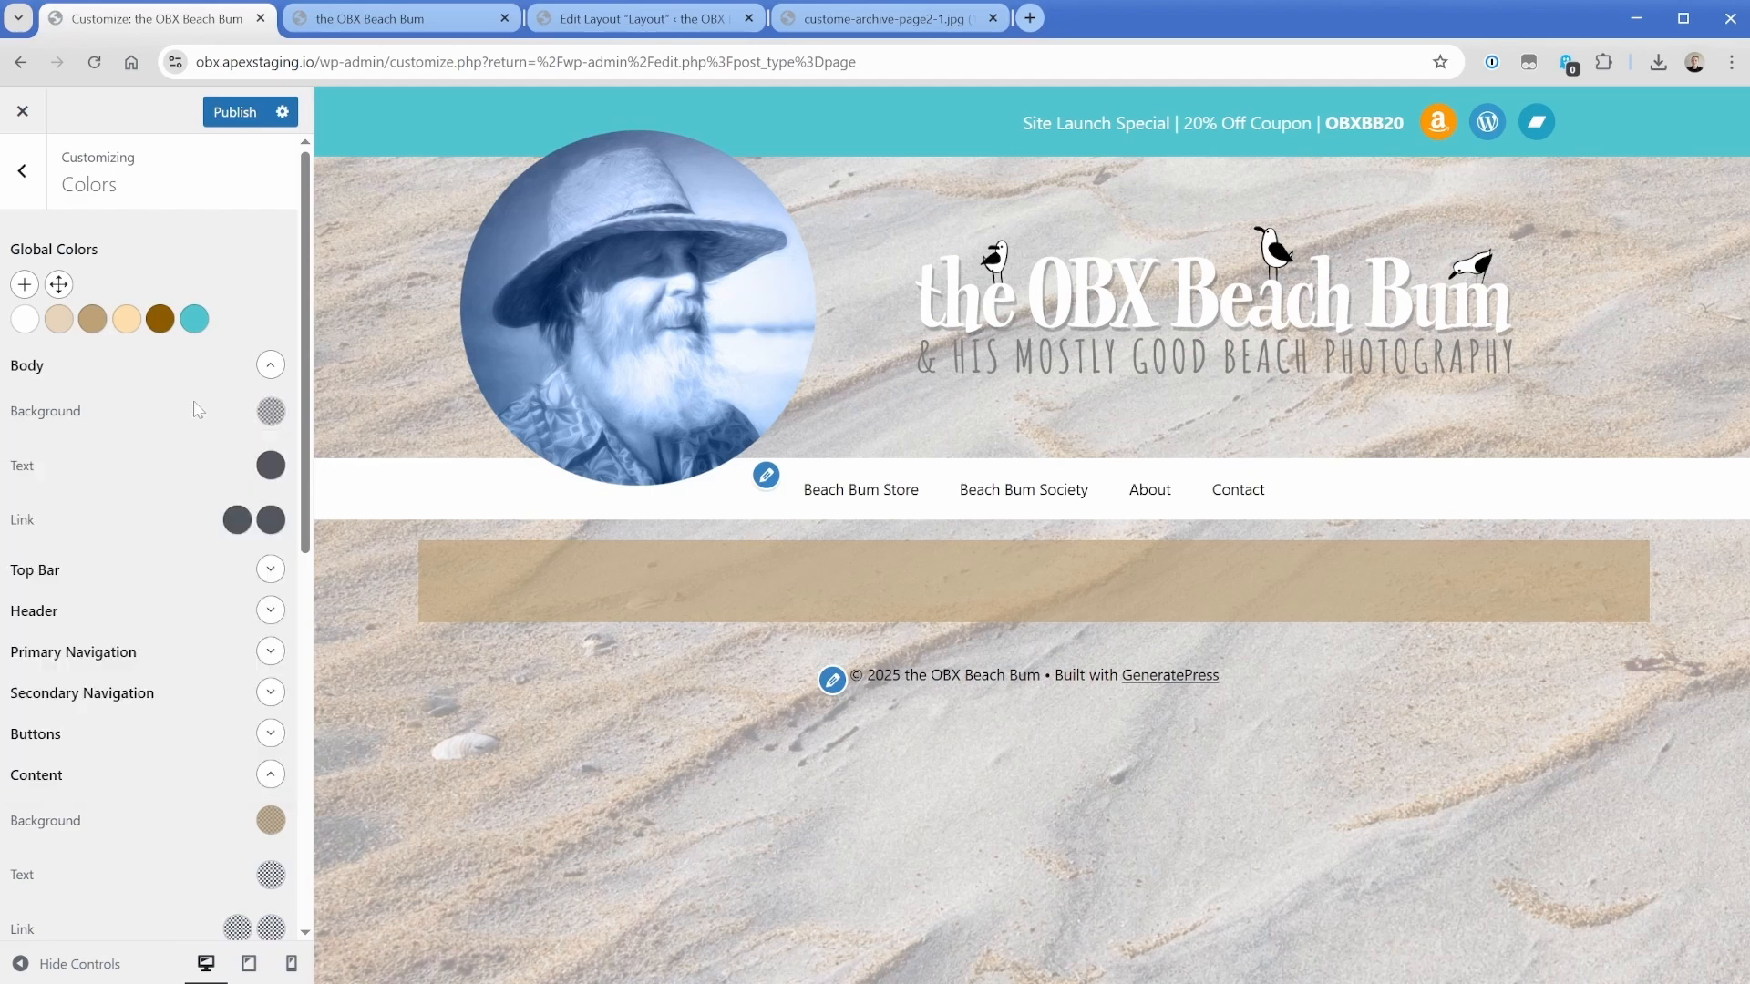
pyautogui.click(270, 365)
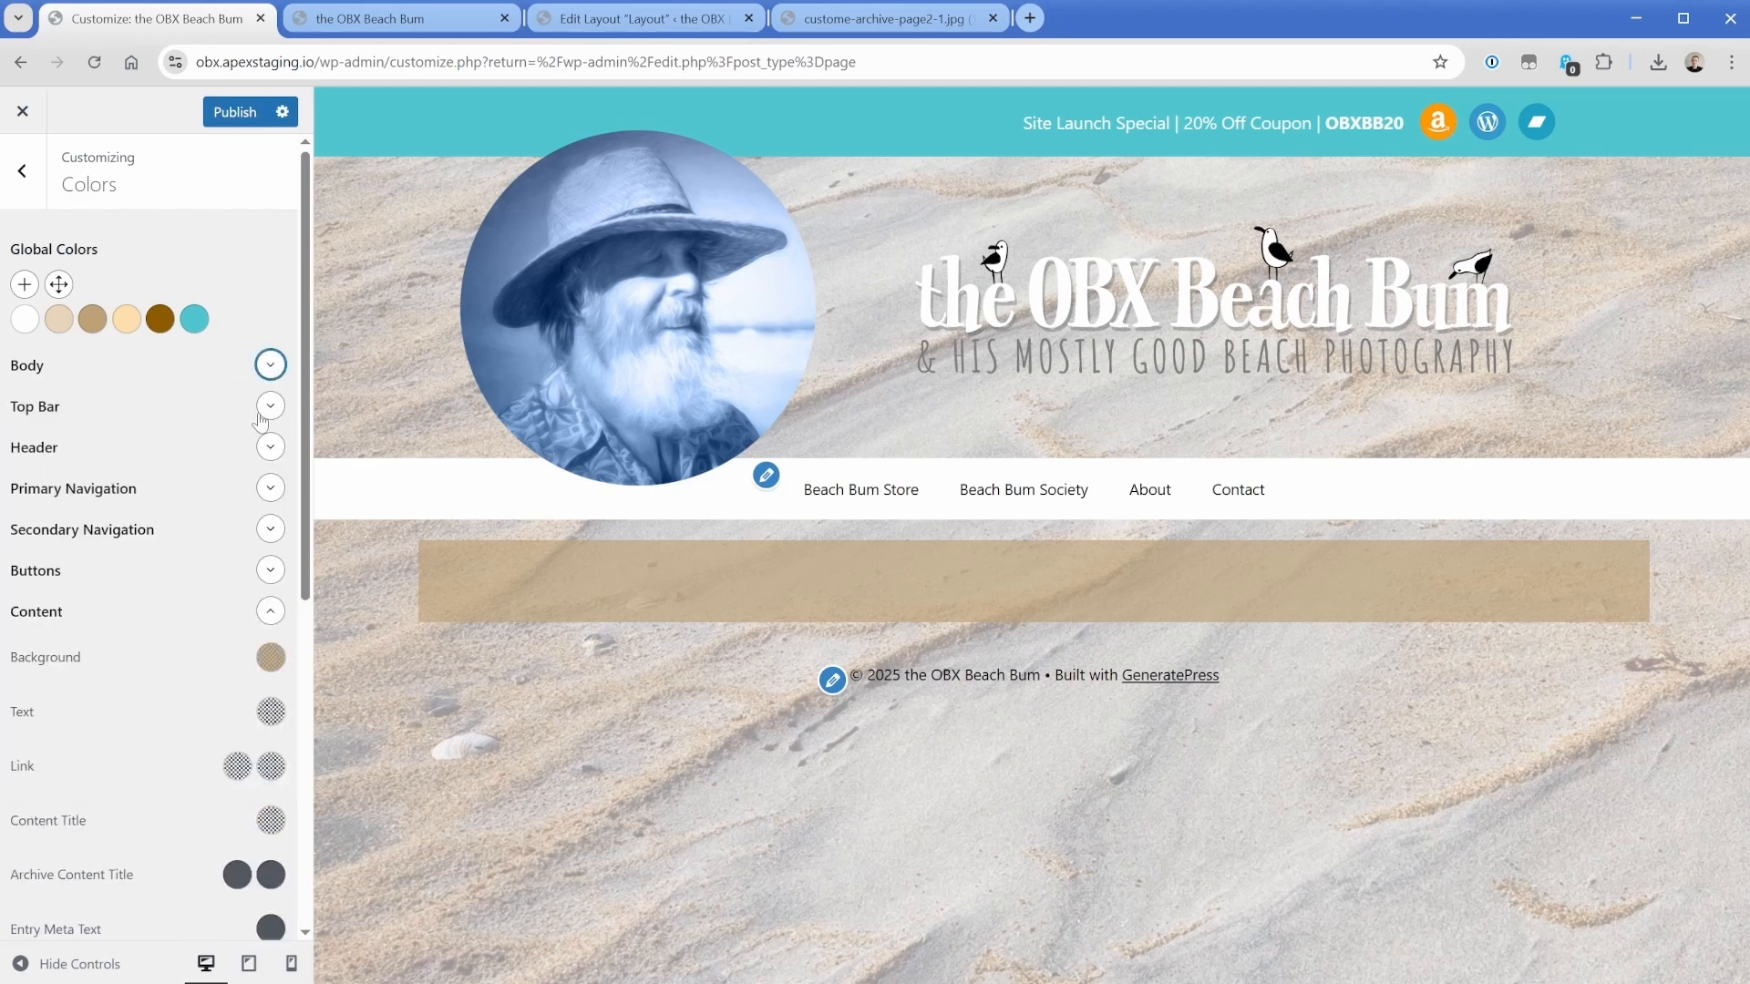
# Copy the content background color rgba(189, 162, 119, 0.65) and apply it as the header background.
pyautogui.click(271, 654)
pyautogui.click(165, 558)
pyautogui.hotkey('ctrl', 'a')
pyautogui.hotkey('ctrl', 'c')
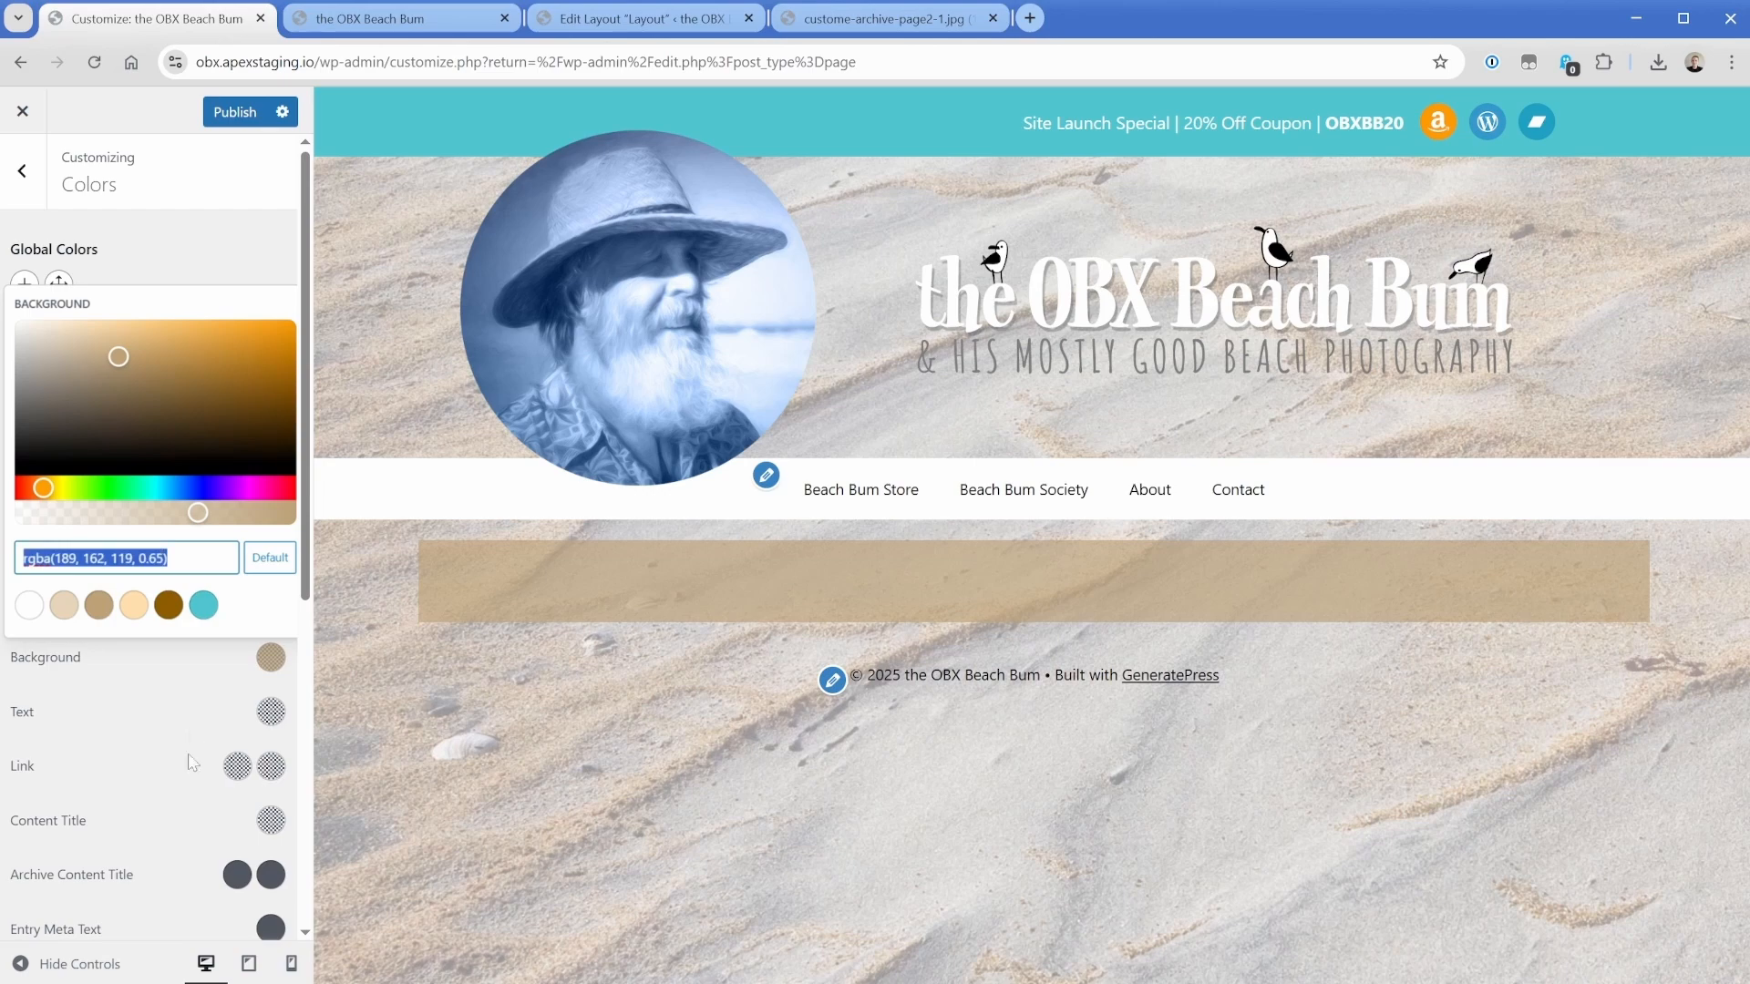
pyautogui.click(192, 761)
pyautogui.click(270, 446)
pyautogui.click(271, 493)
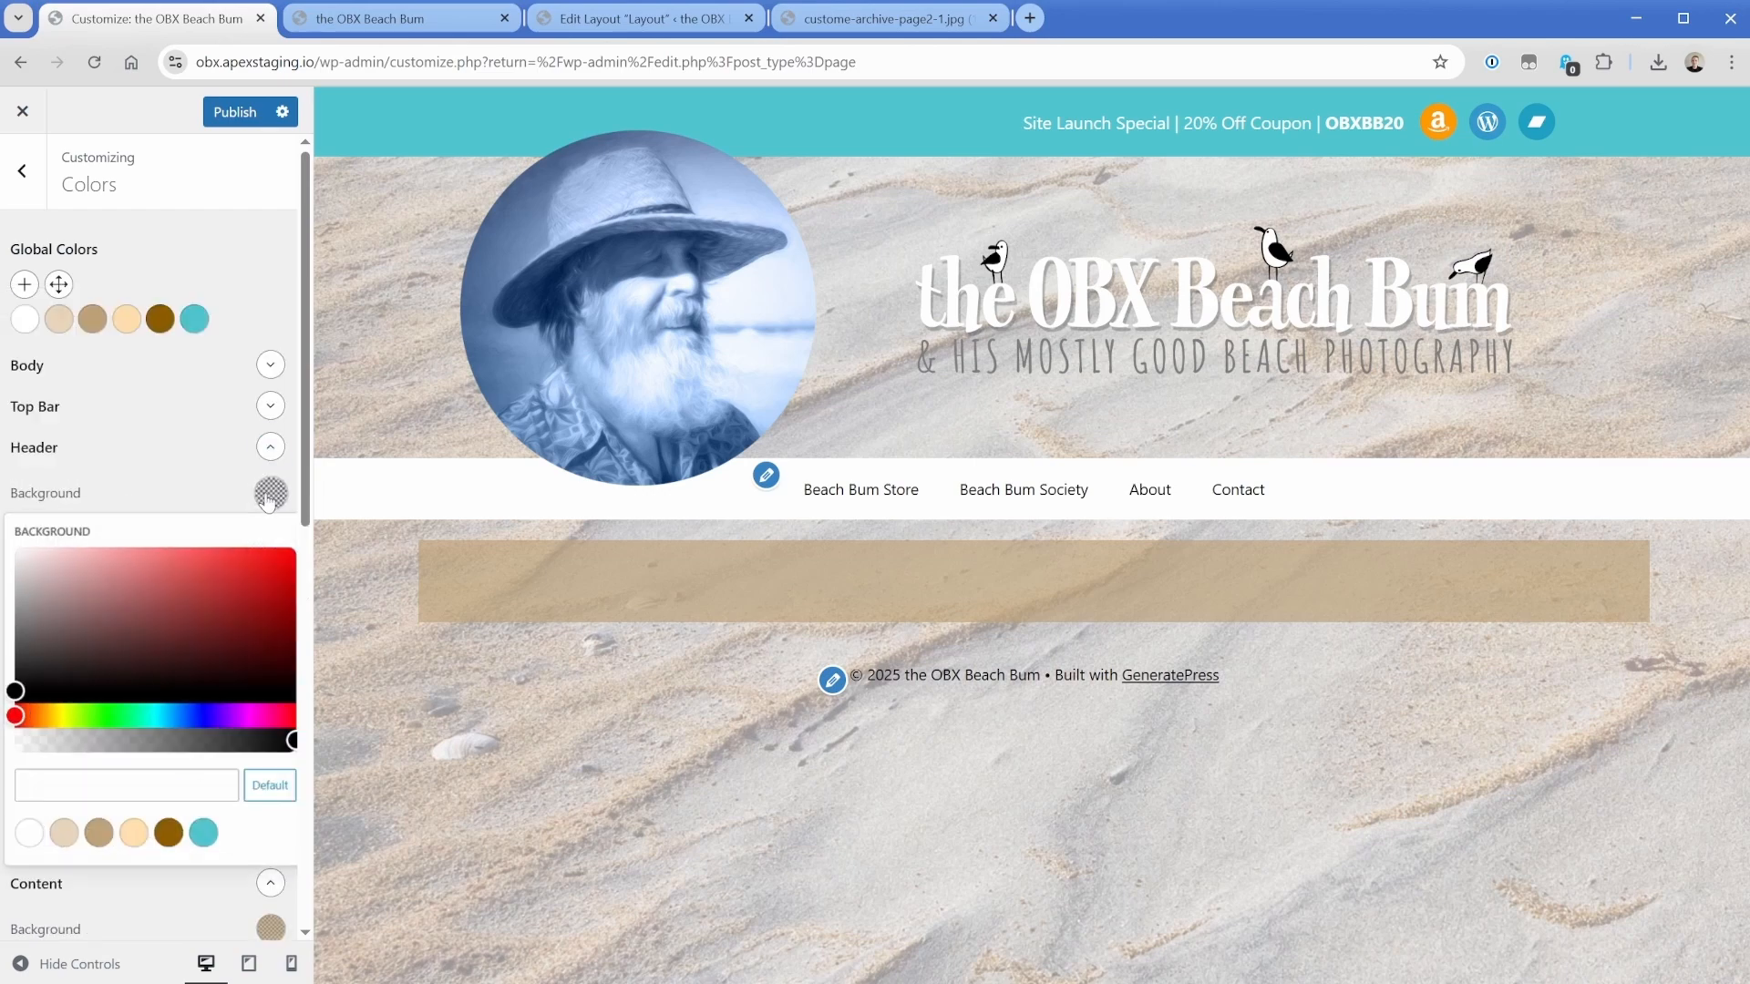
pyautogui.click(165, 782)
pyautogui.hotkey('ctrl', 'v')
pyautogui.click(170, 461)
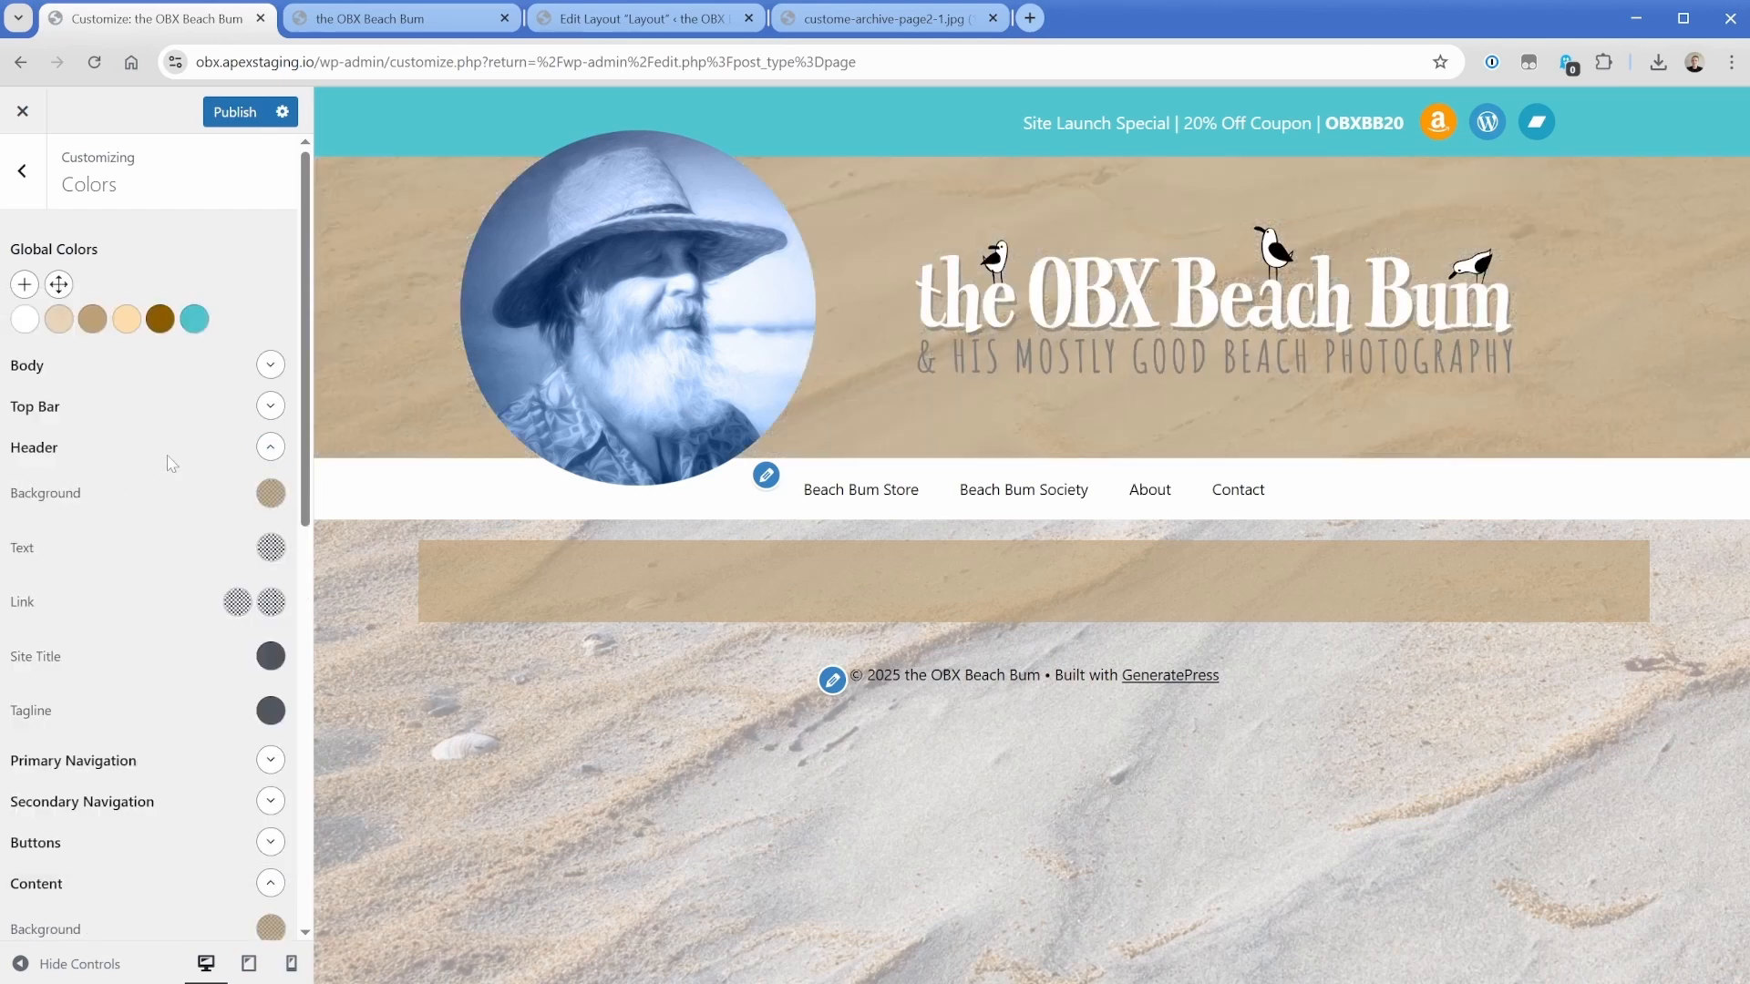
# Publish the color changes, reload the live home page, and compare it with the mockup image.
pyautogui.click(219, 114)
pyautogui.click(365, 18)
pyautogui.press('F5')
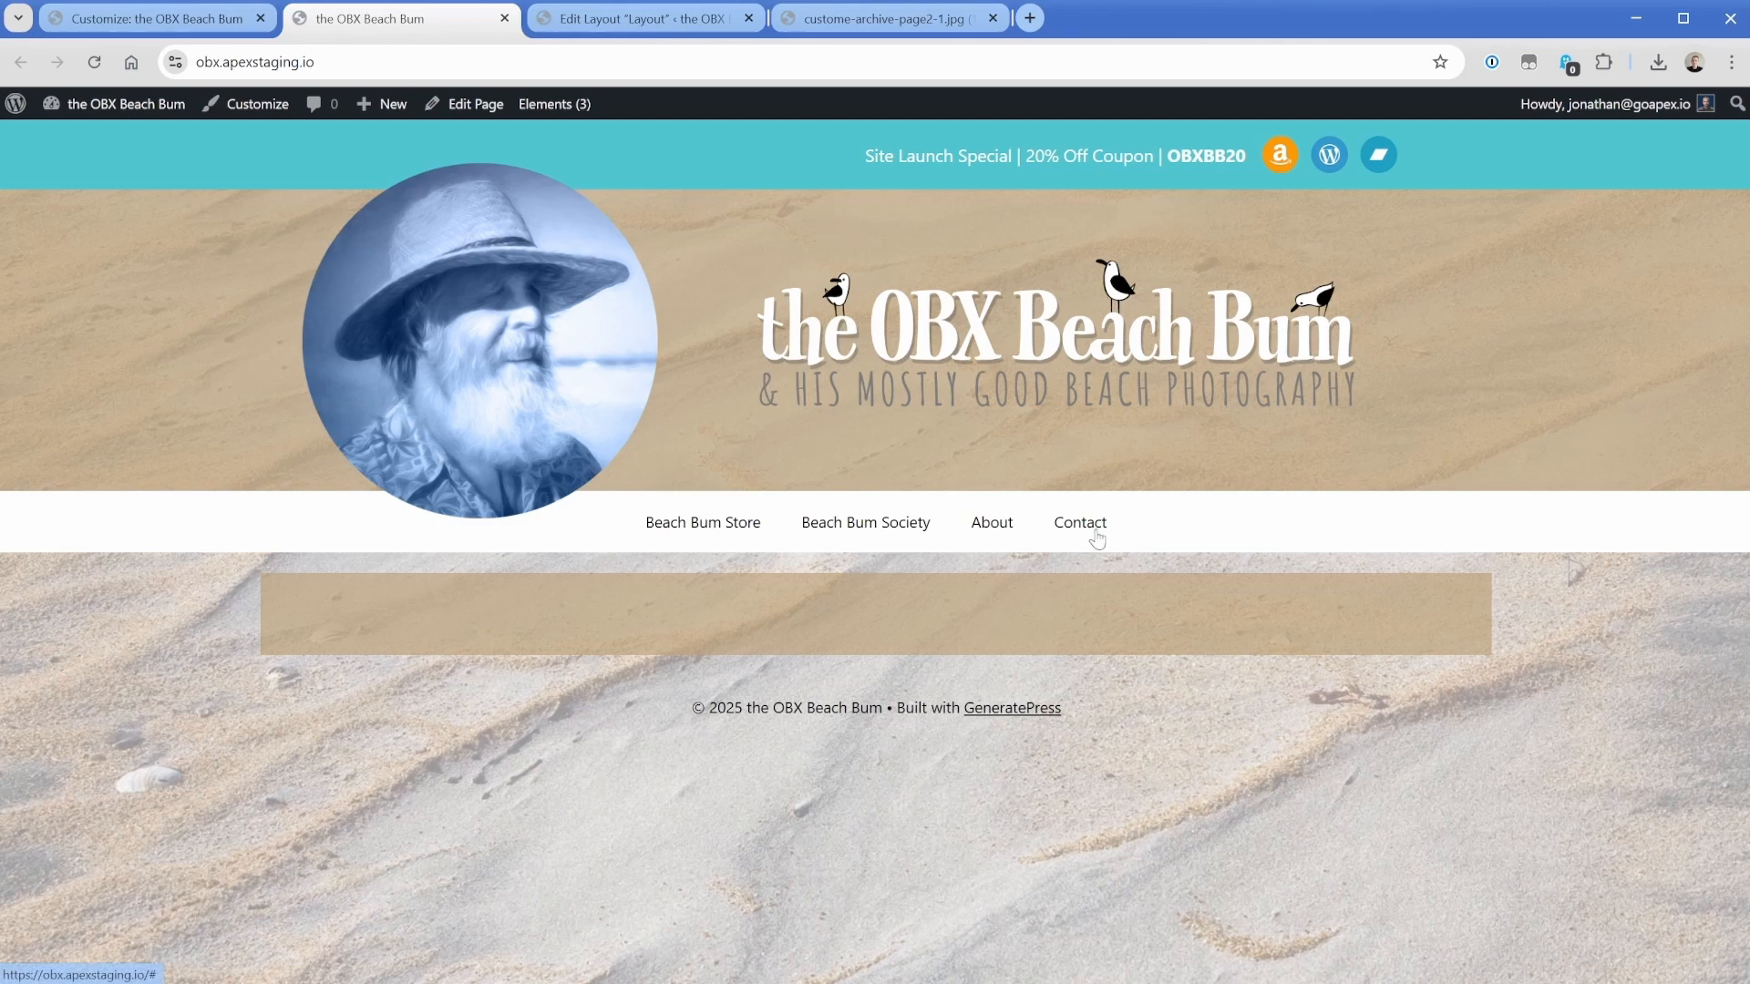
pyautogui.click(875, 18)
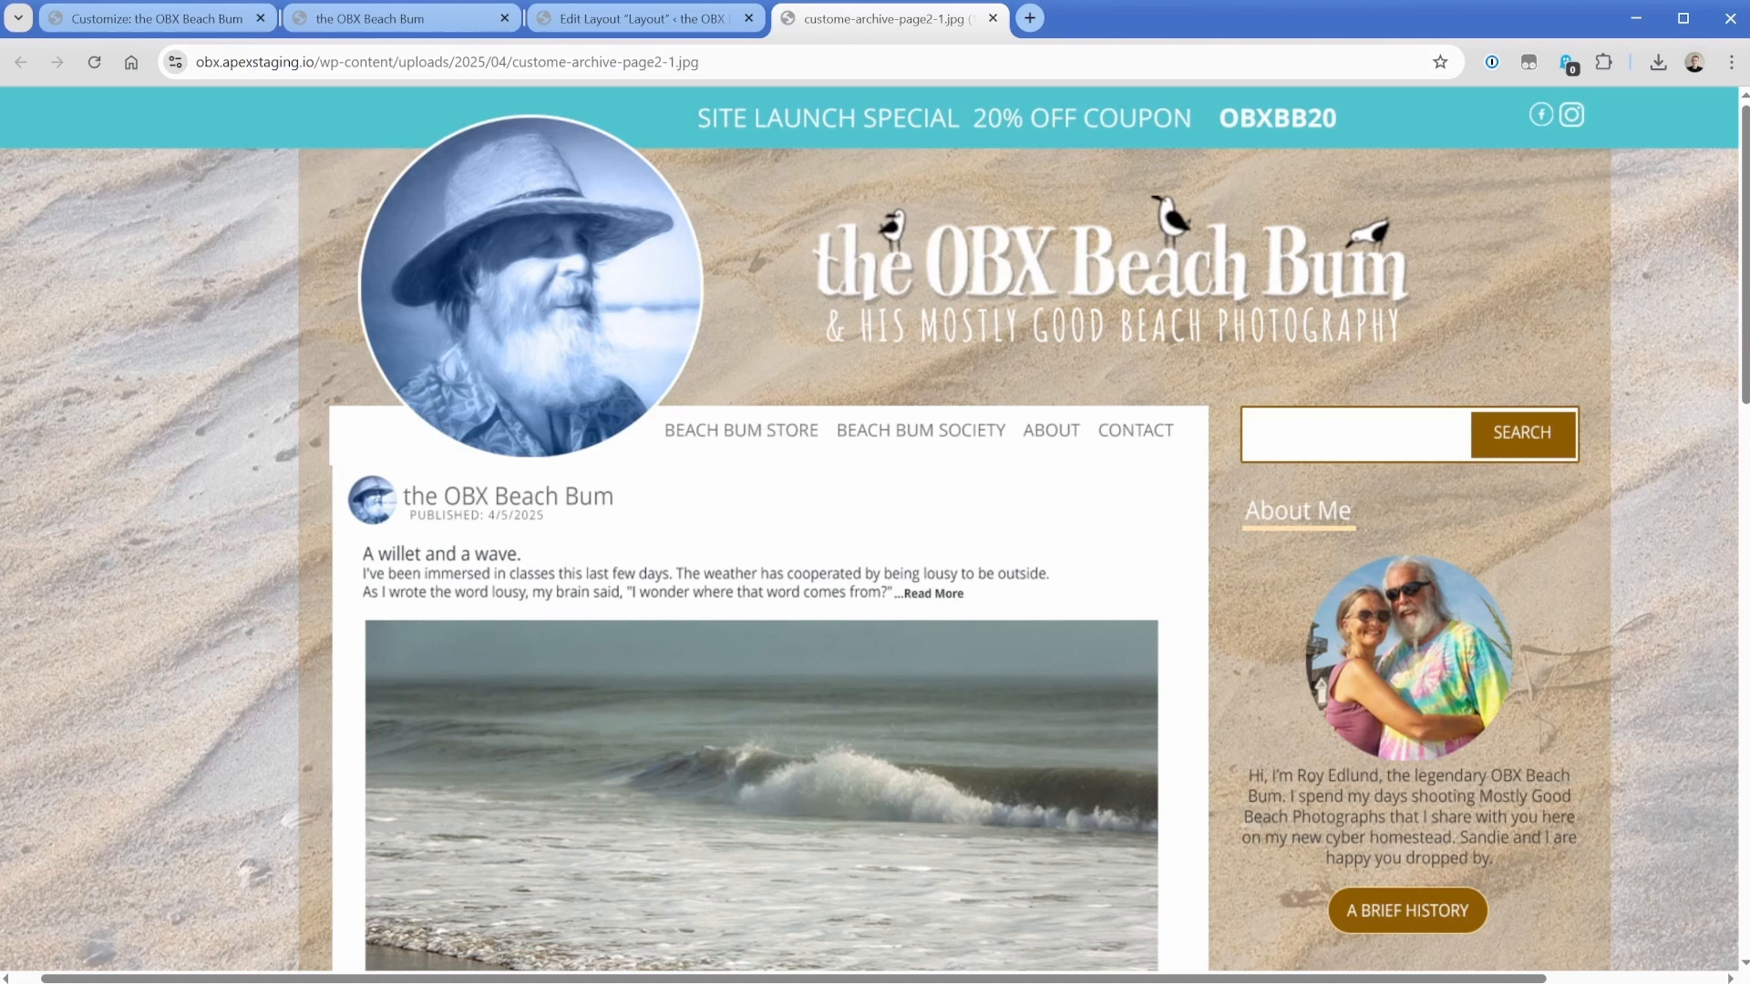
pyautogui.click(343, 25)
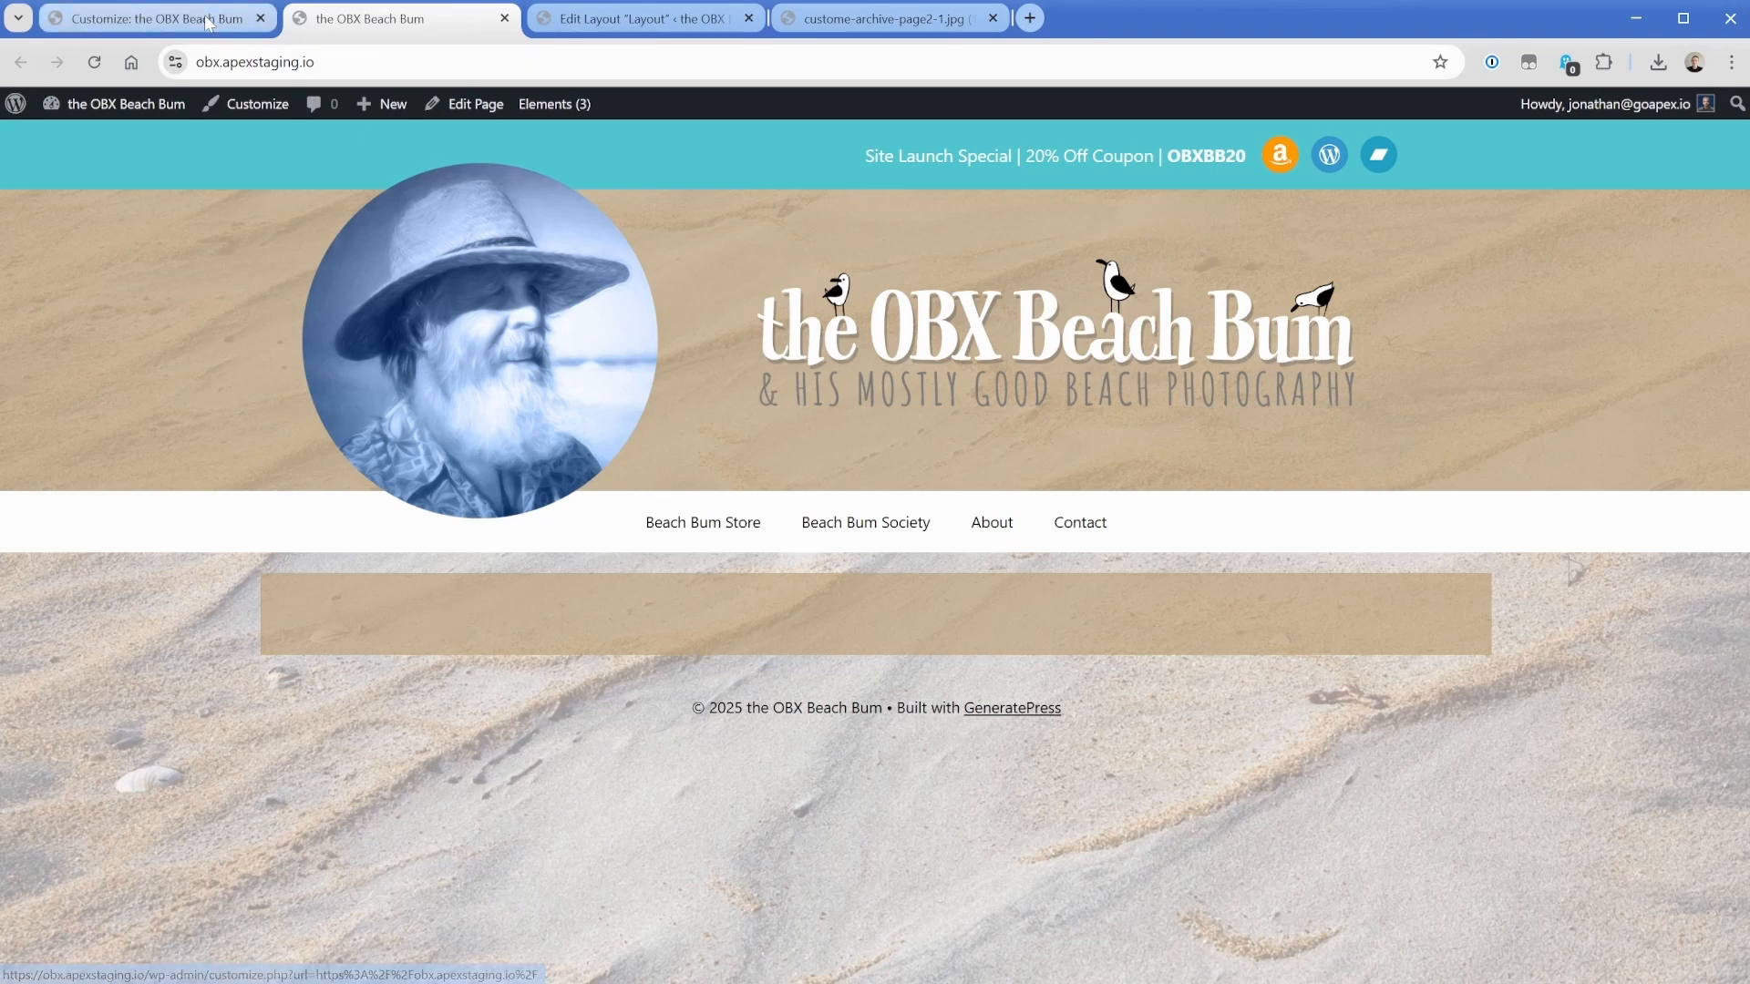
# Set the primary navigation background in the Customizer to rgba(189, 162, 119, 0.65).
pyautogui.click(155, 18)
pyautogui.click(270, 447)
pyautogui.click(270, 488)
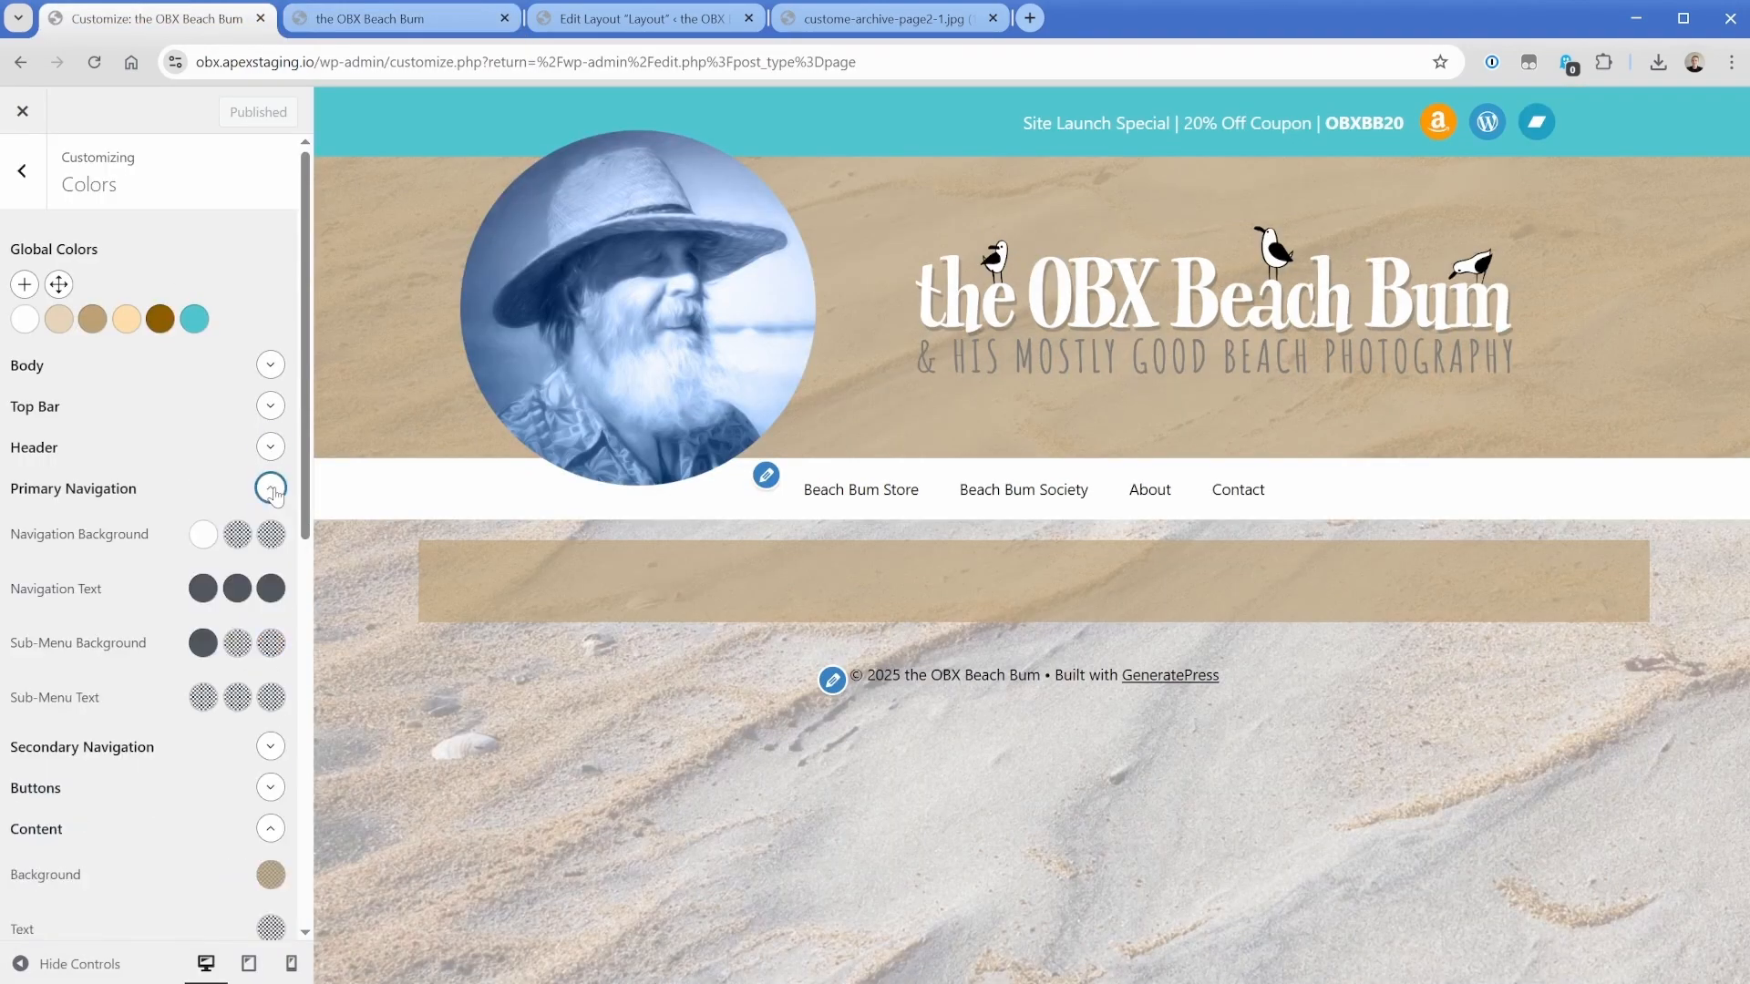
pyautogui.click(202, 534)
pyautogui.tripleClick(96, 827)
pyautogui.write('rgba(186, 162, 118, 0.65)')
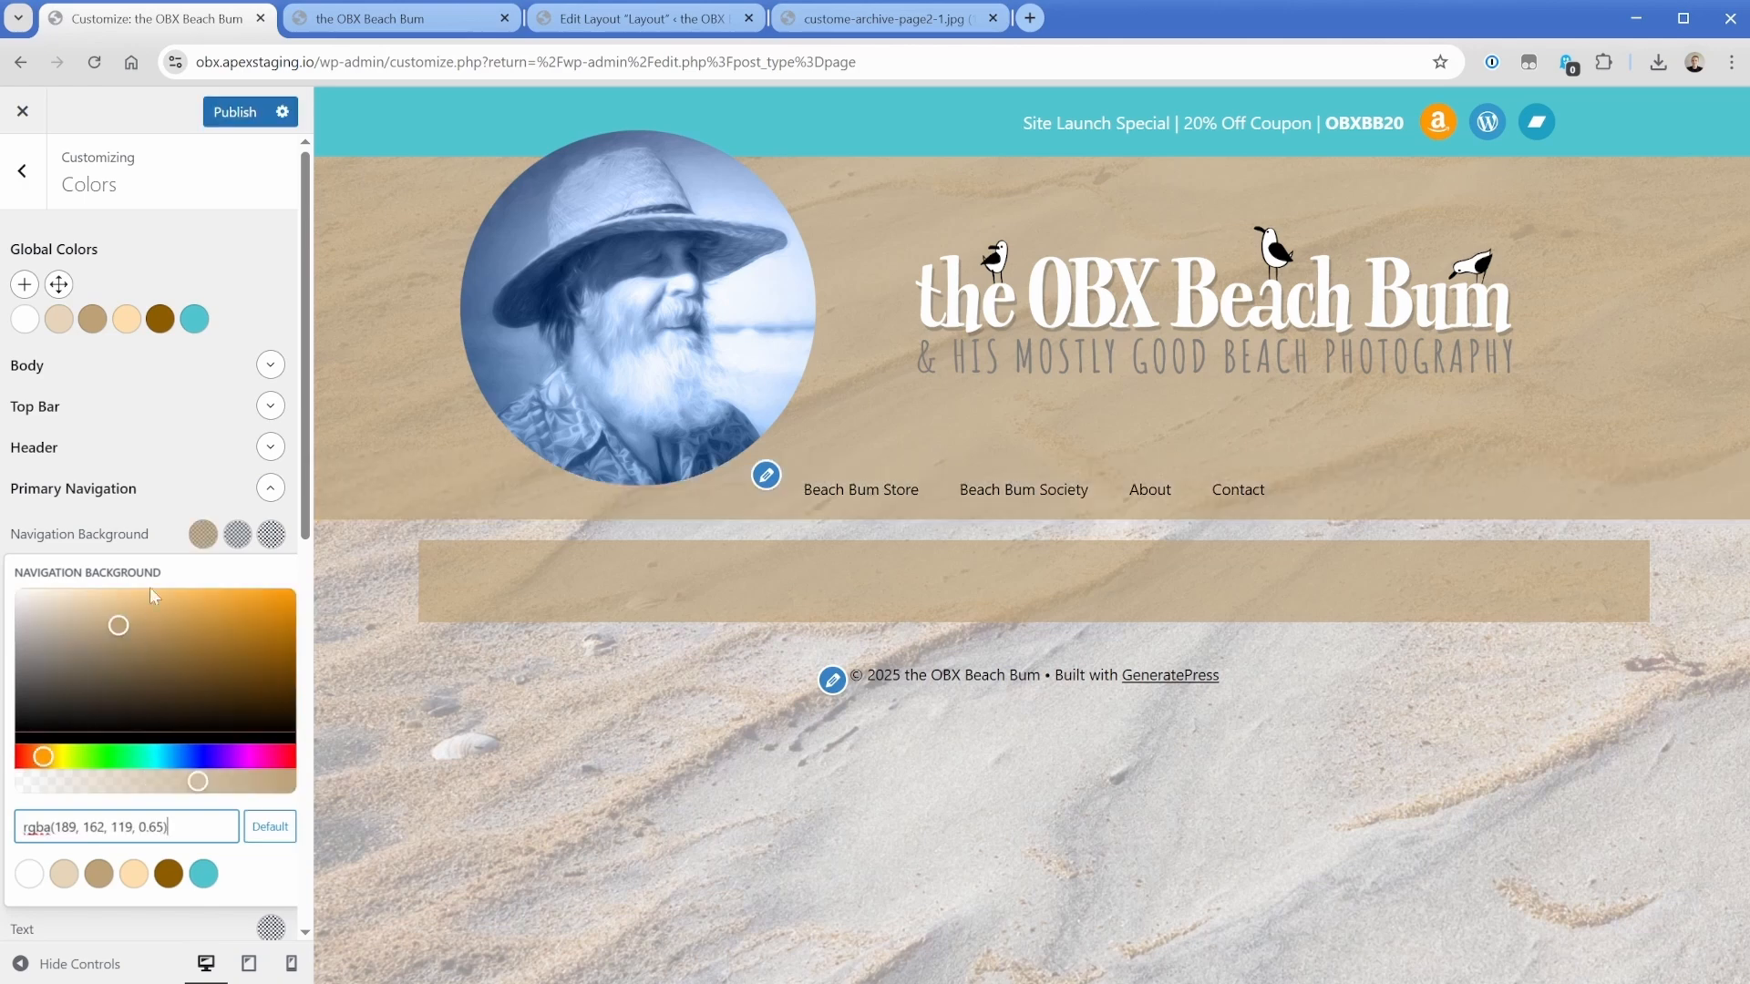
pyautogui.click(154, 518)
# Set the primary navigation text color to the white global color.
pyautogui.scroll(-1, 152, 556)
pyautogui.click(202, 486)
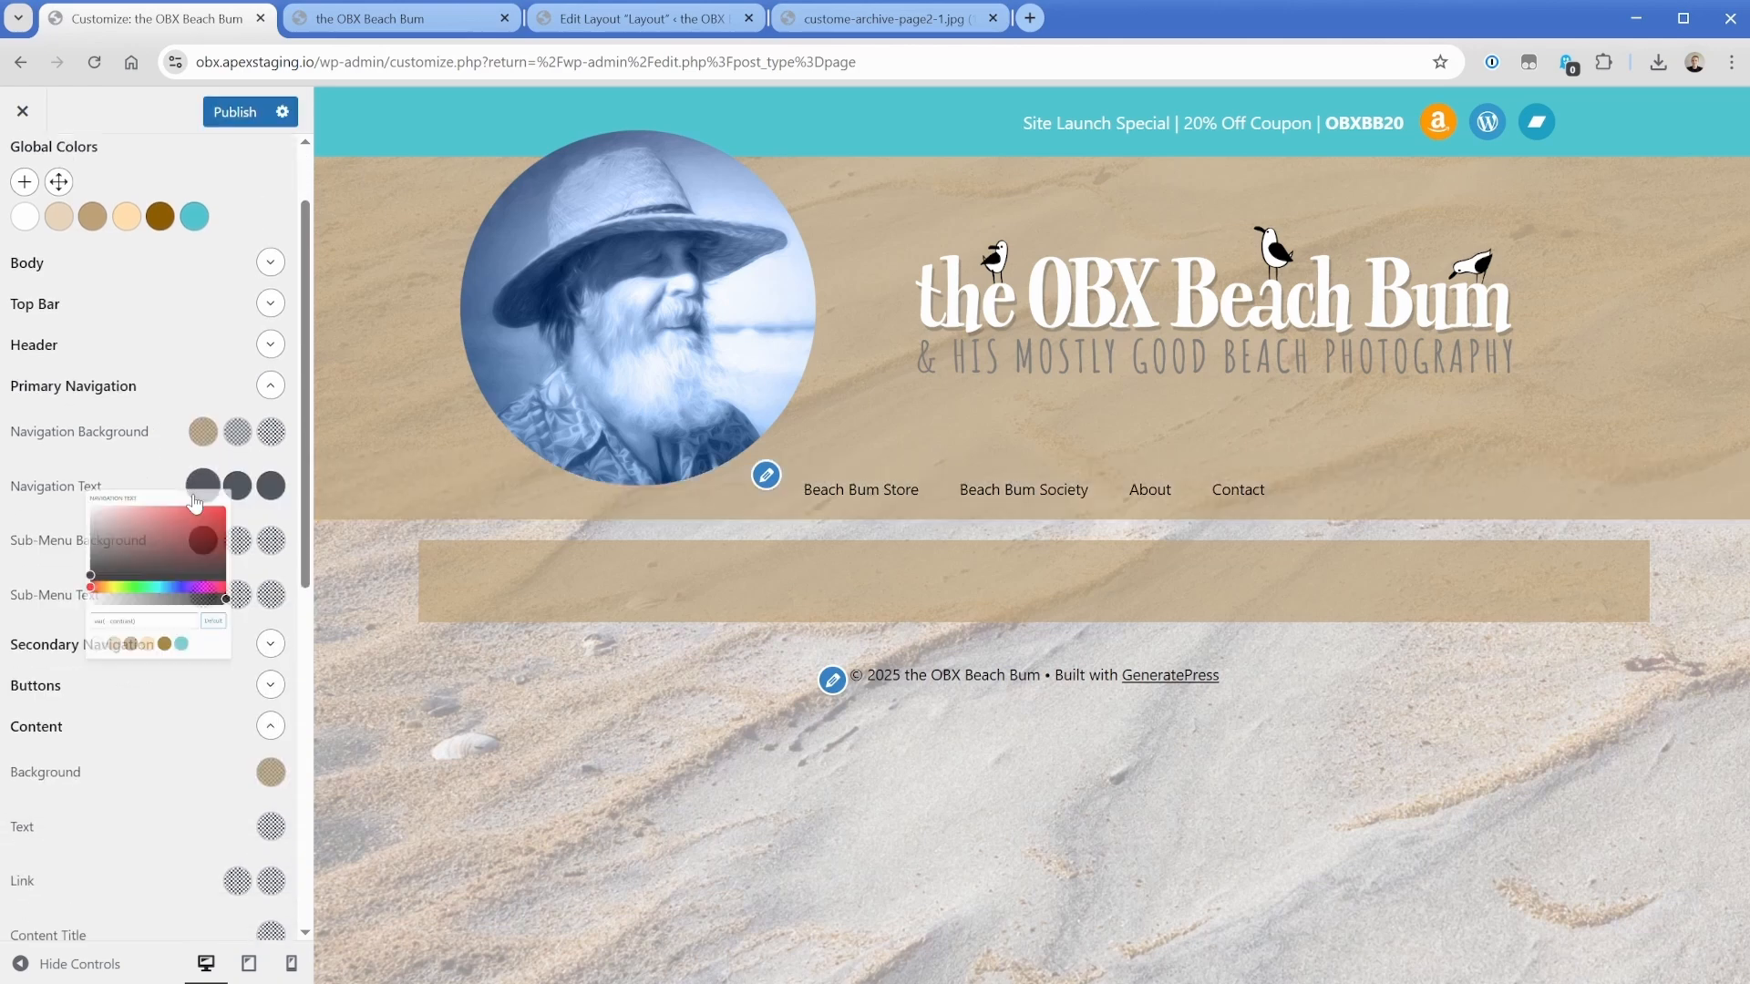
pyautogui.click(29, 834)
pyautogui.click(132, 489)
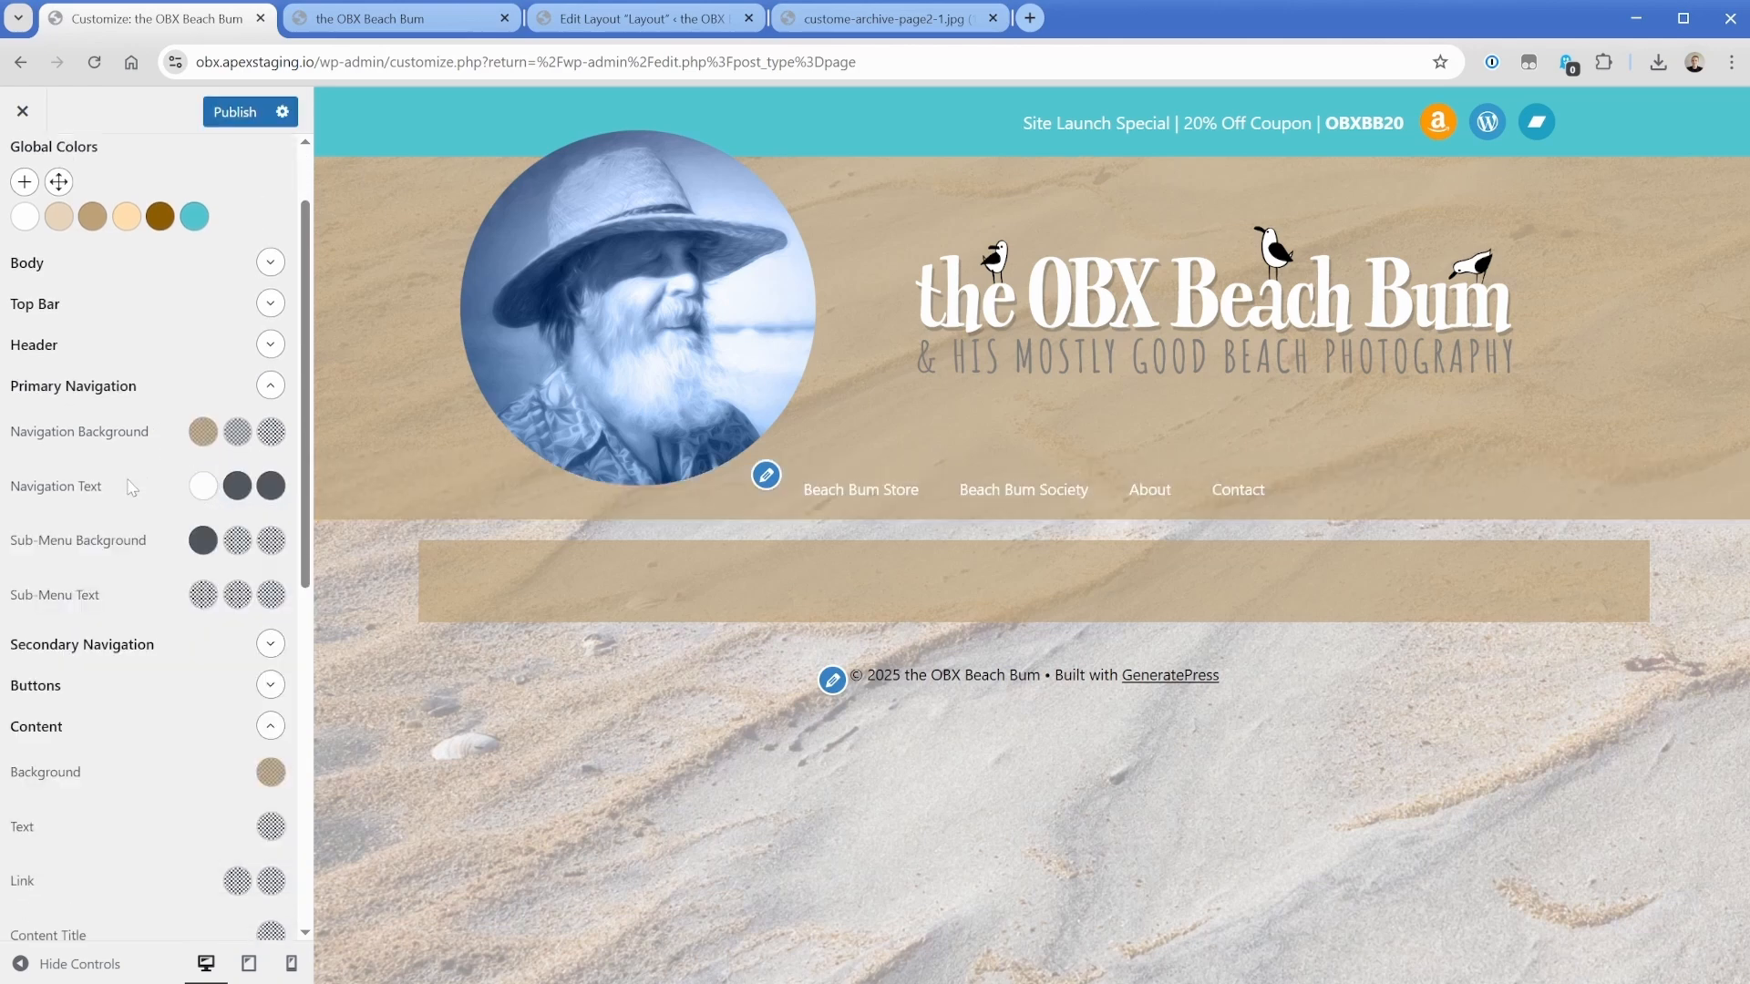
# Try secondary-1 and primary-3 for the navigation text hover color, and set it to the tan primary-2.
pyautogui.click(237, 485)
pyautogui.click(203, 825)
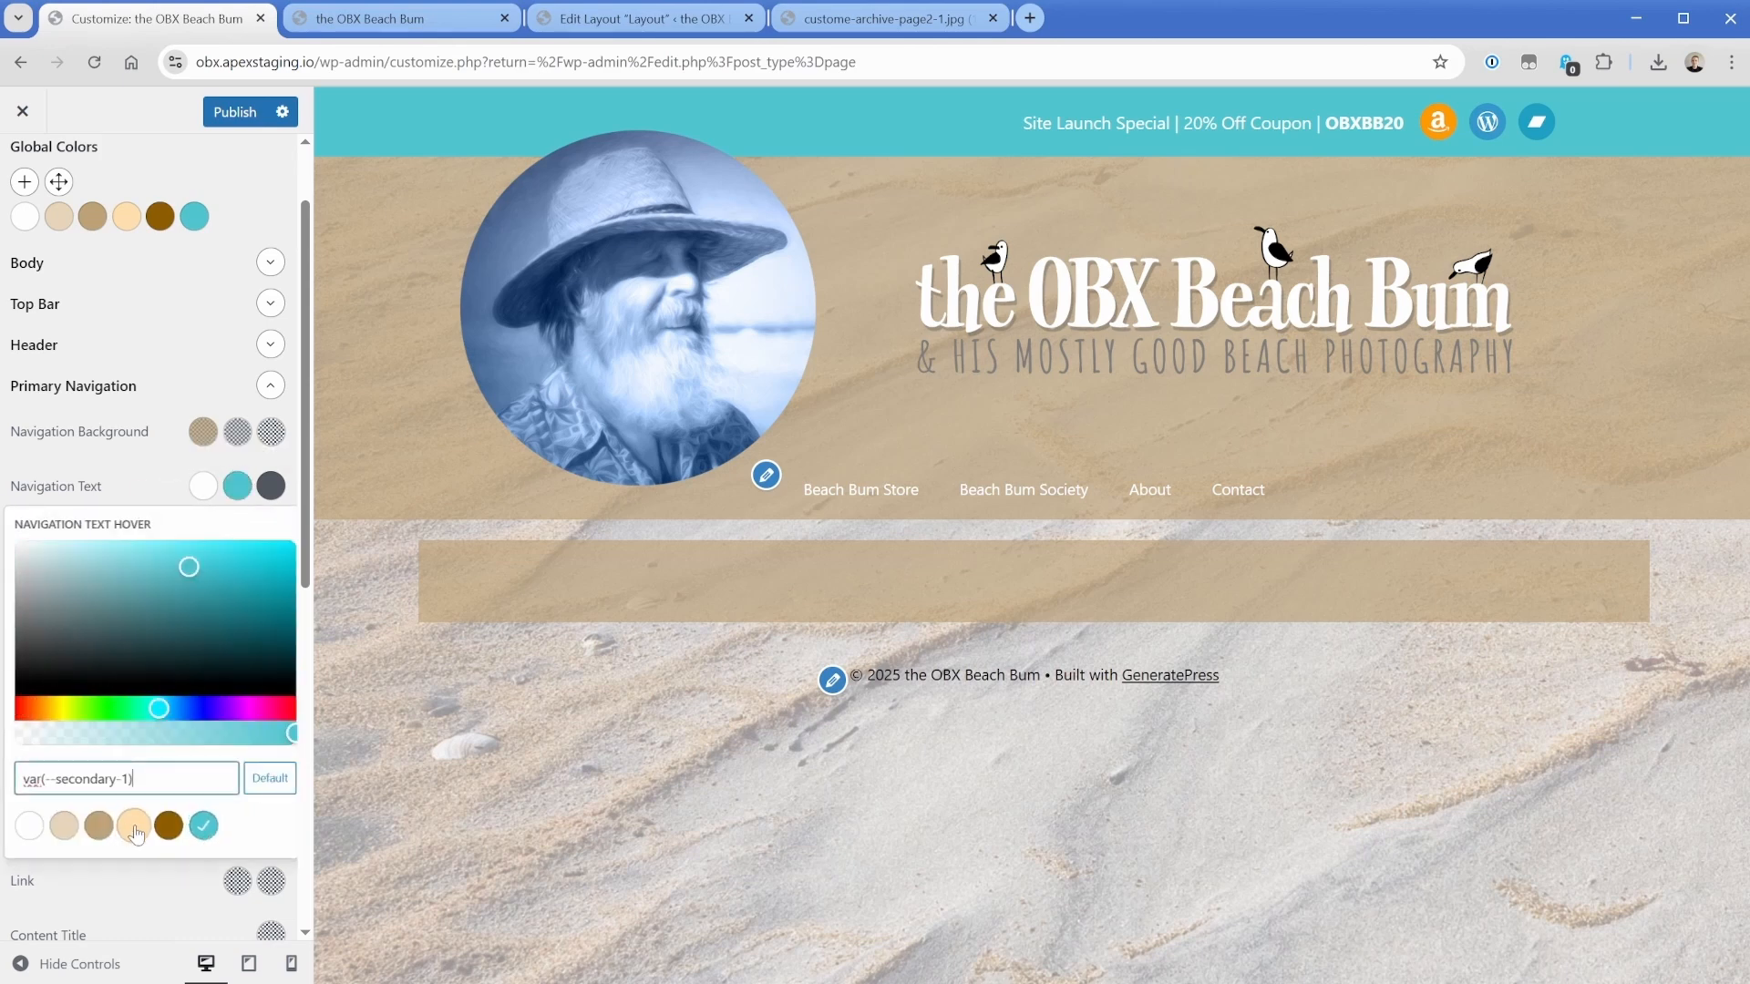
pyautogui.click(133, 826)
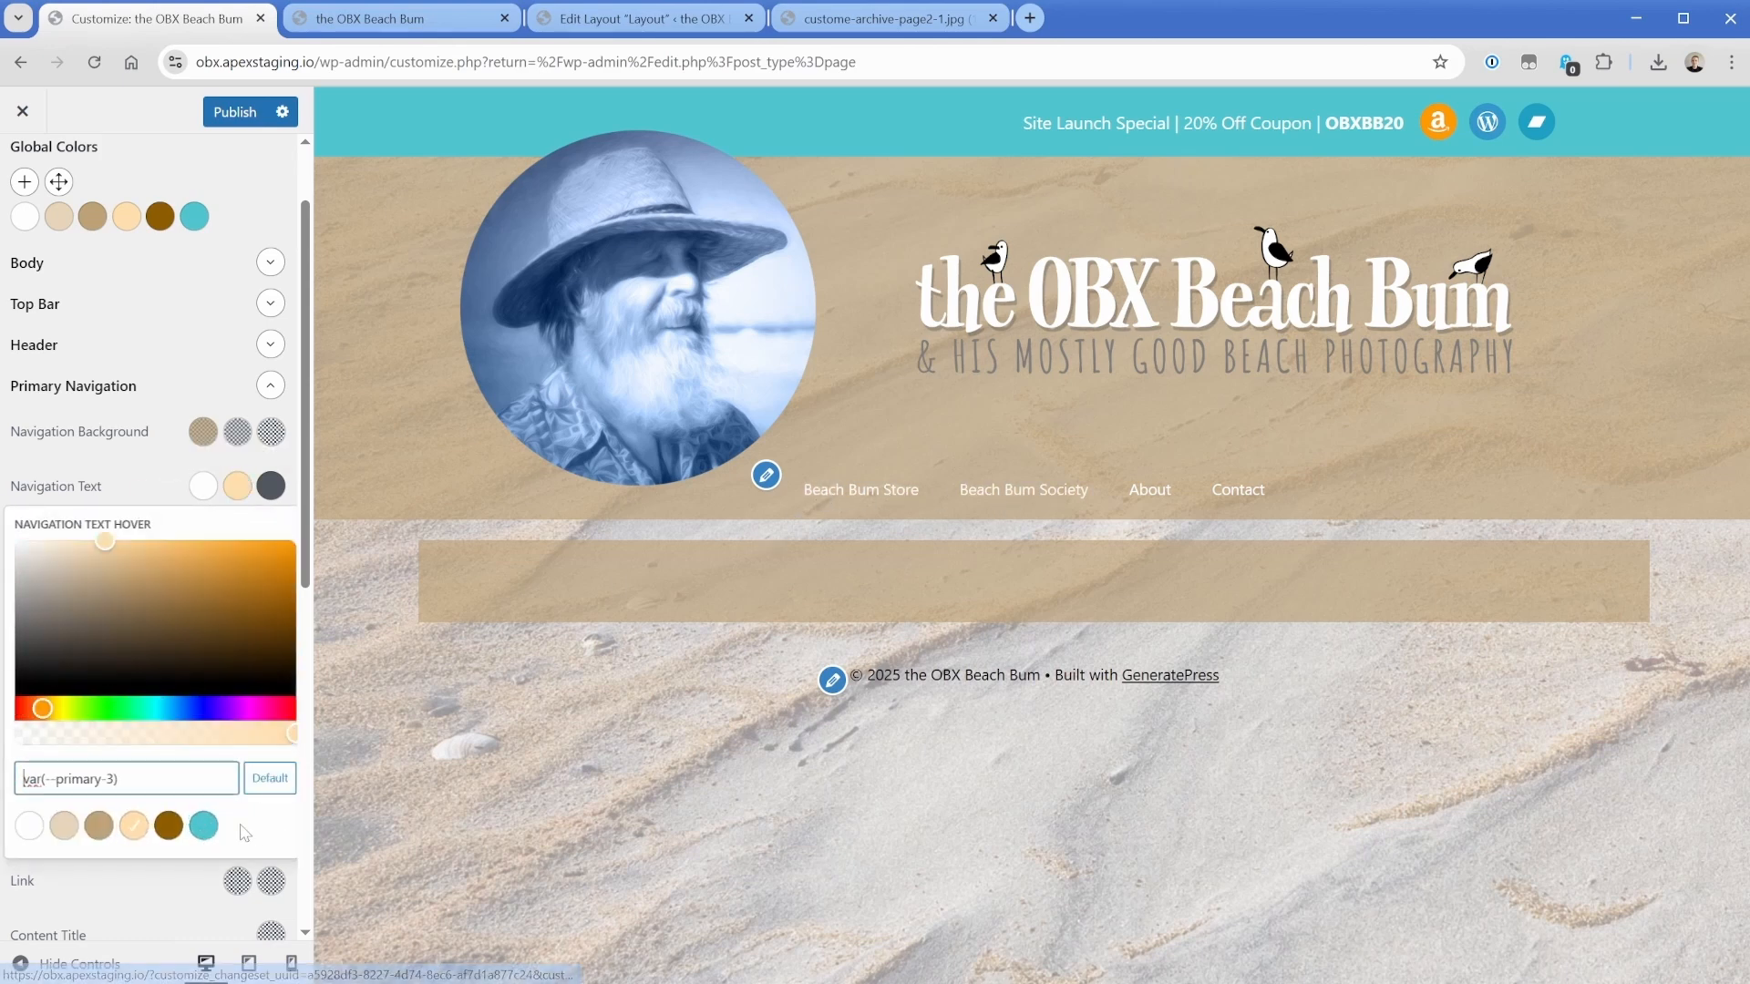
pyautogui.click(203, 825)
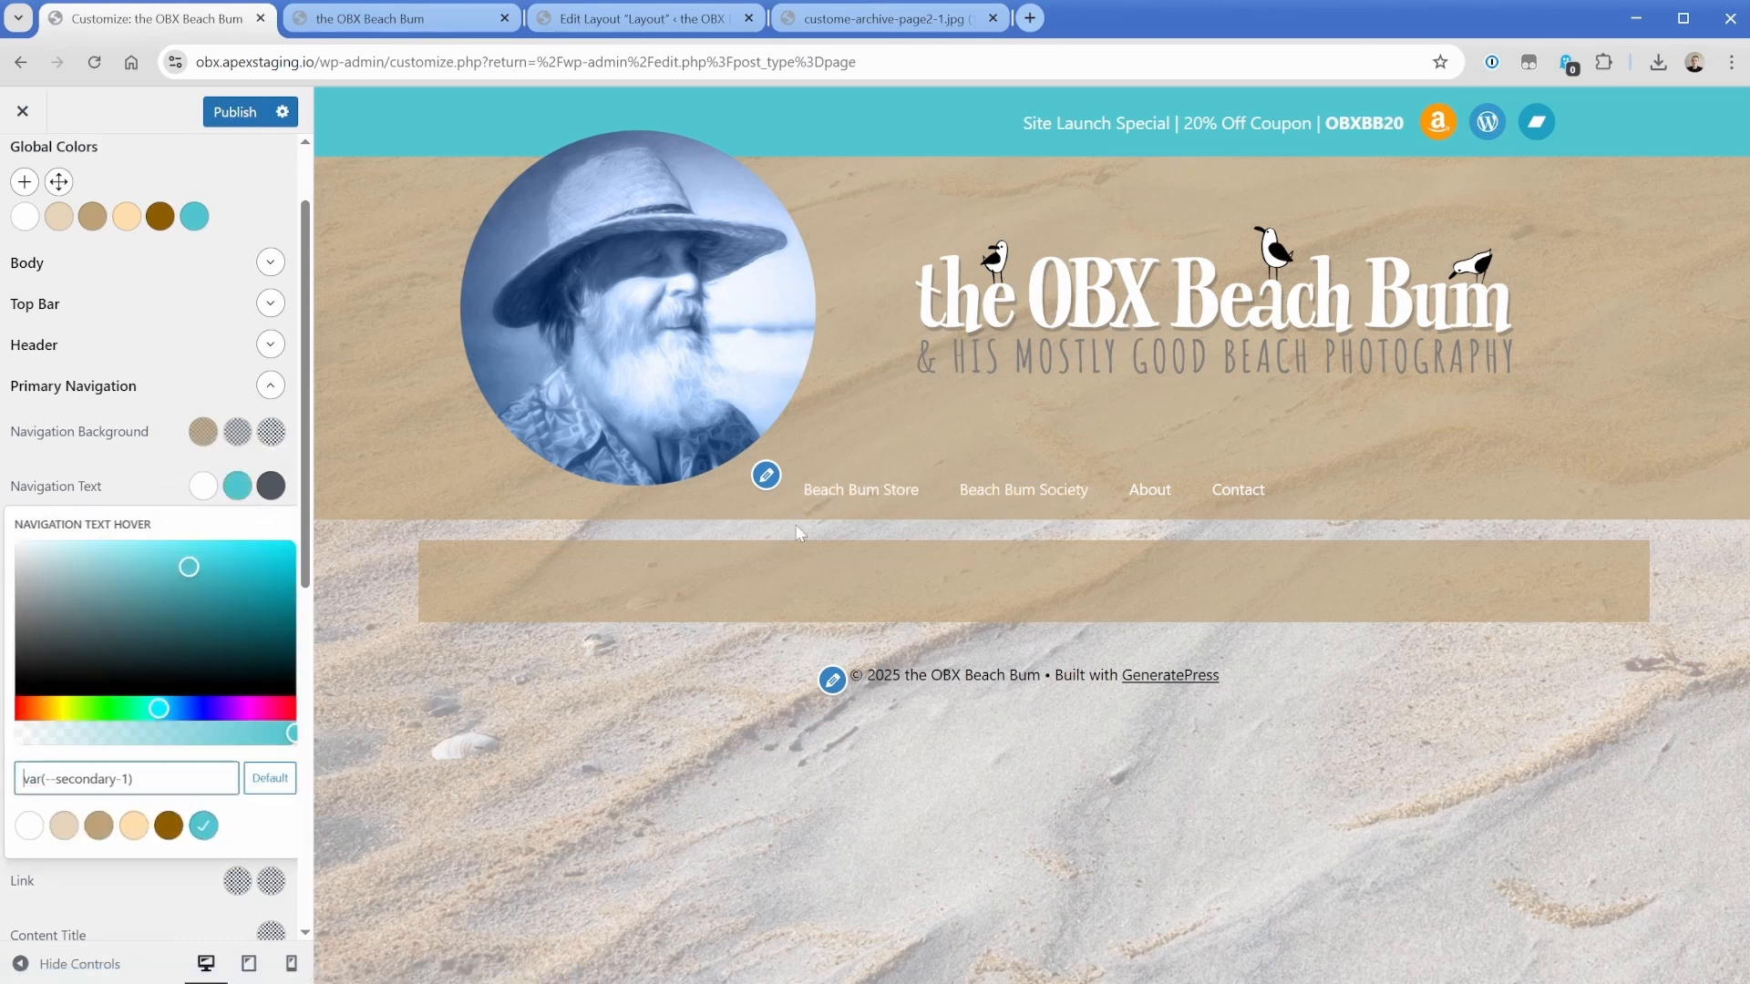
pyautogui.click(98, 826)
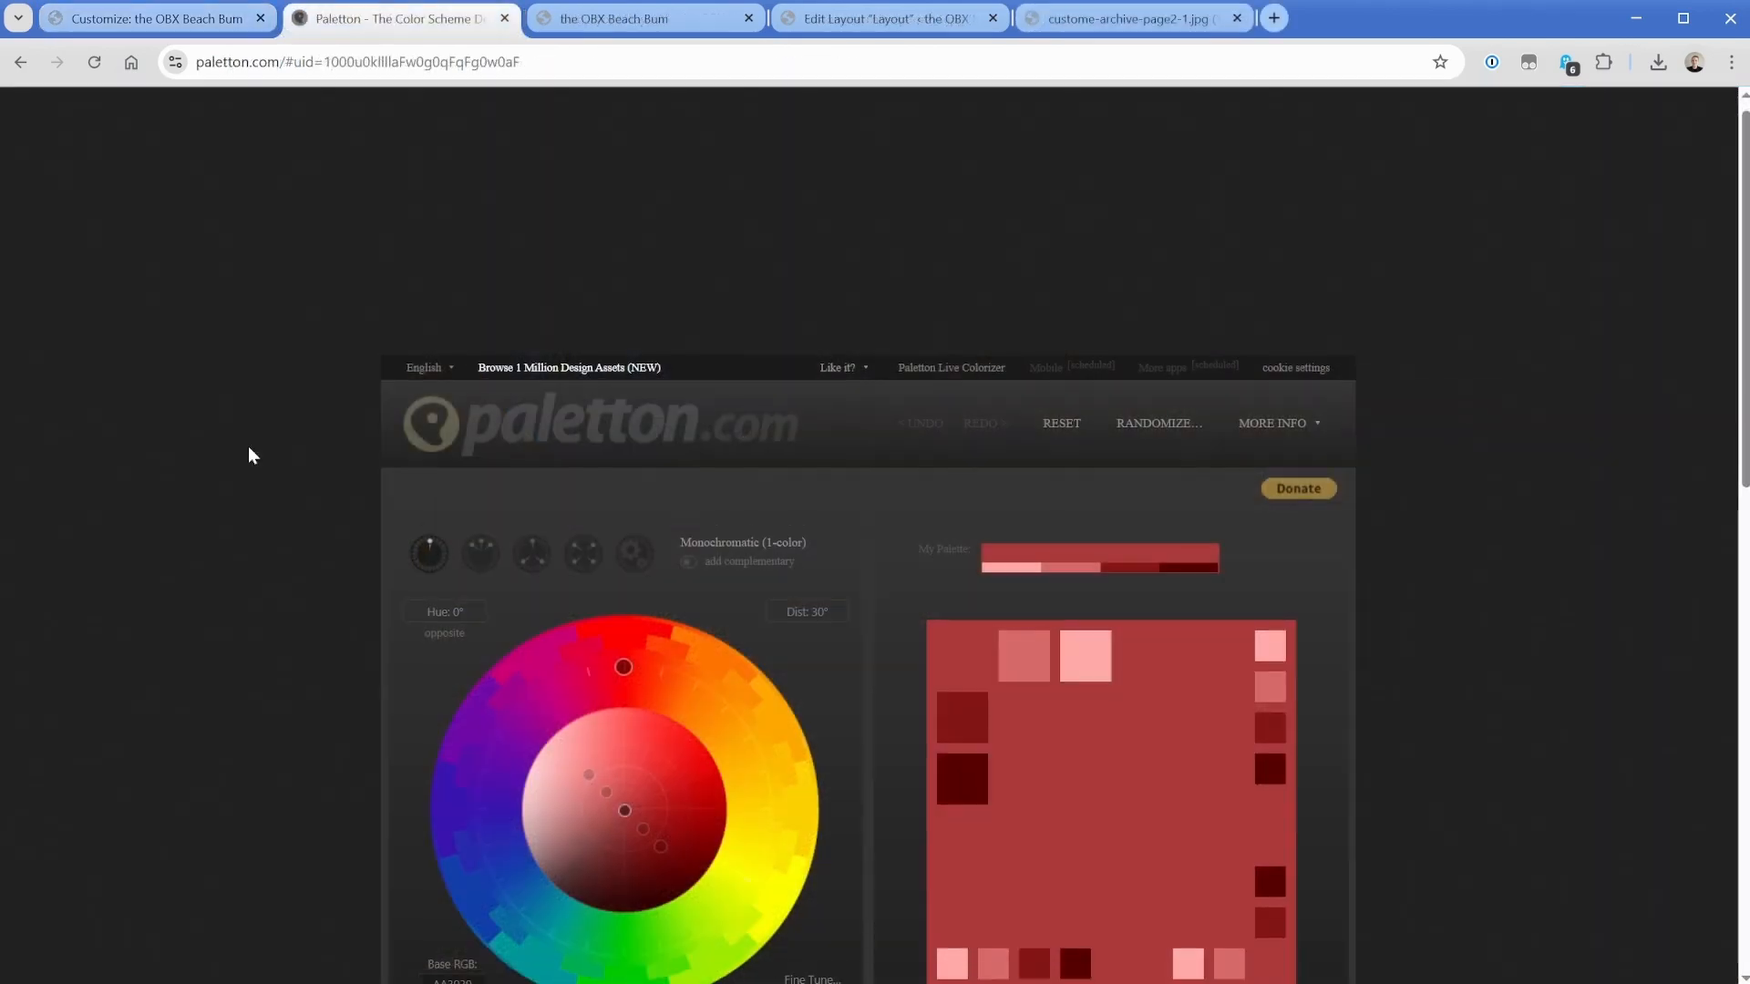
# Copy the primary-2 hex code from the global colors and set it as Paletton's base color, BDA277.
pyautogui.scroll(-2, 248, 446)
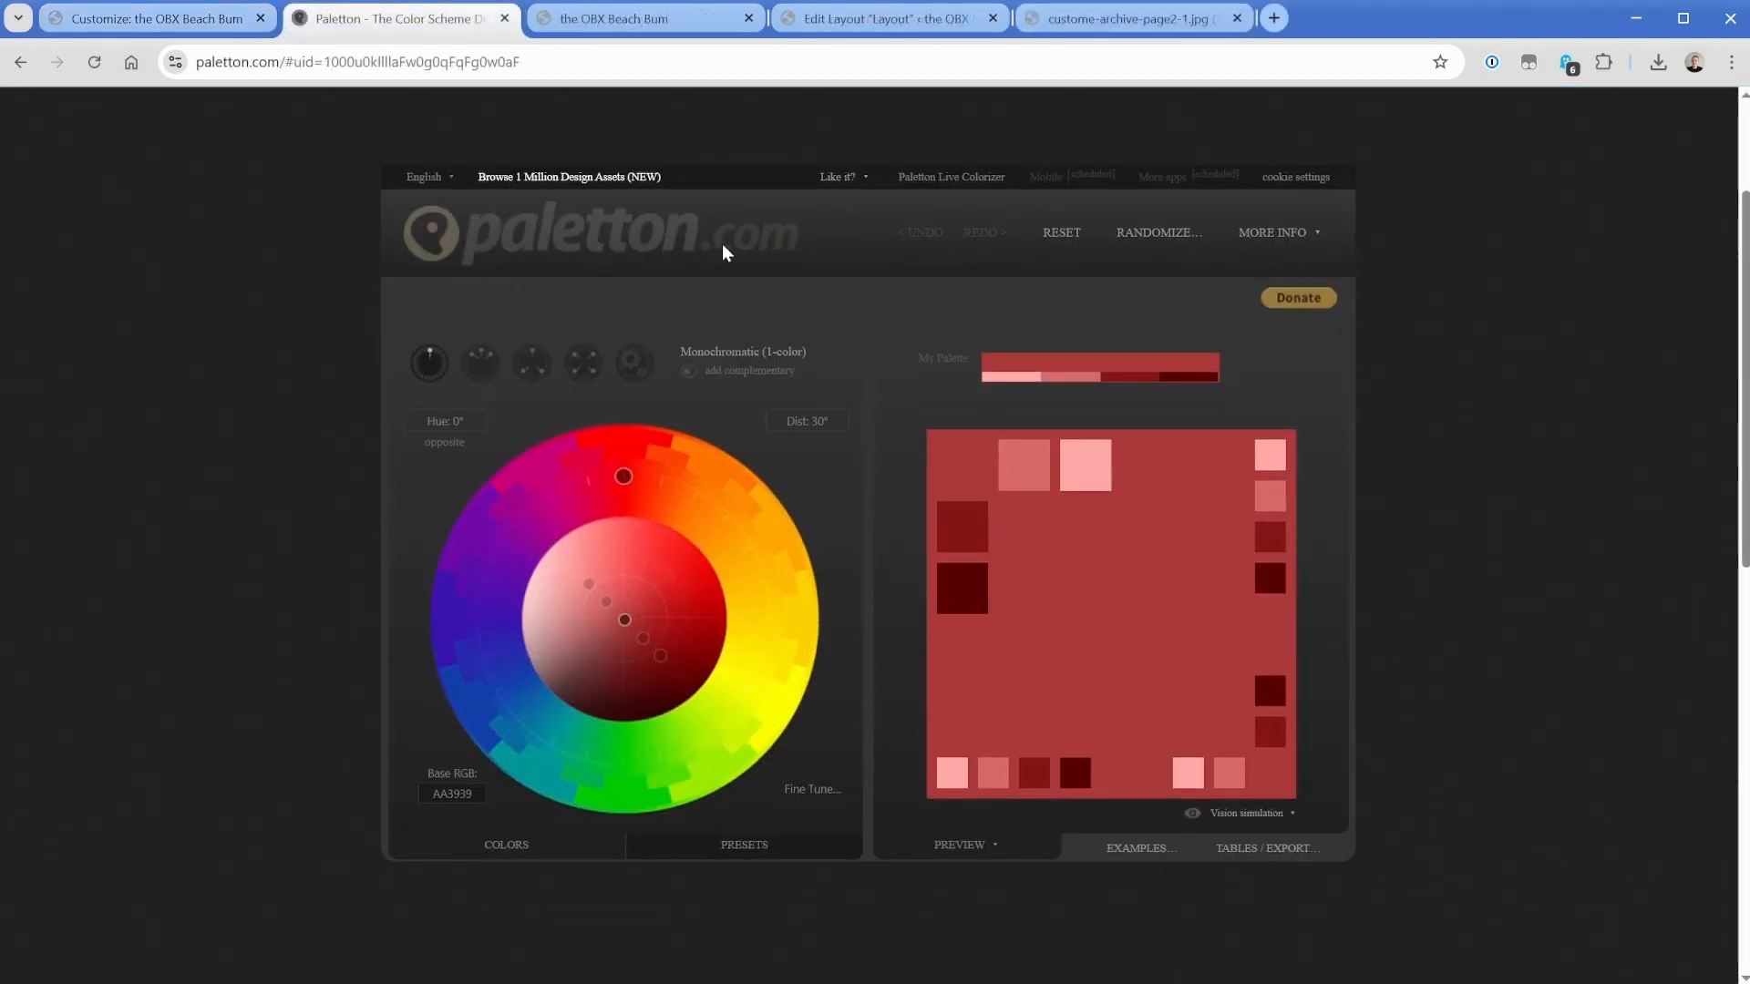
pyautogui.click(454, 793)
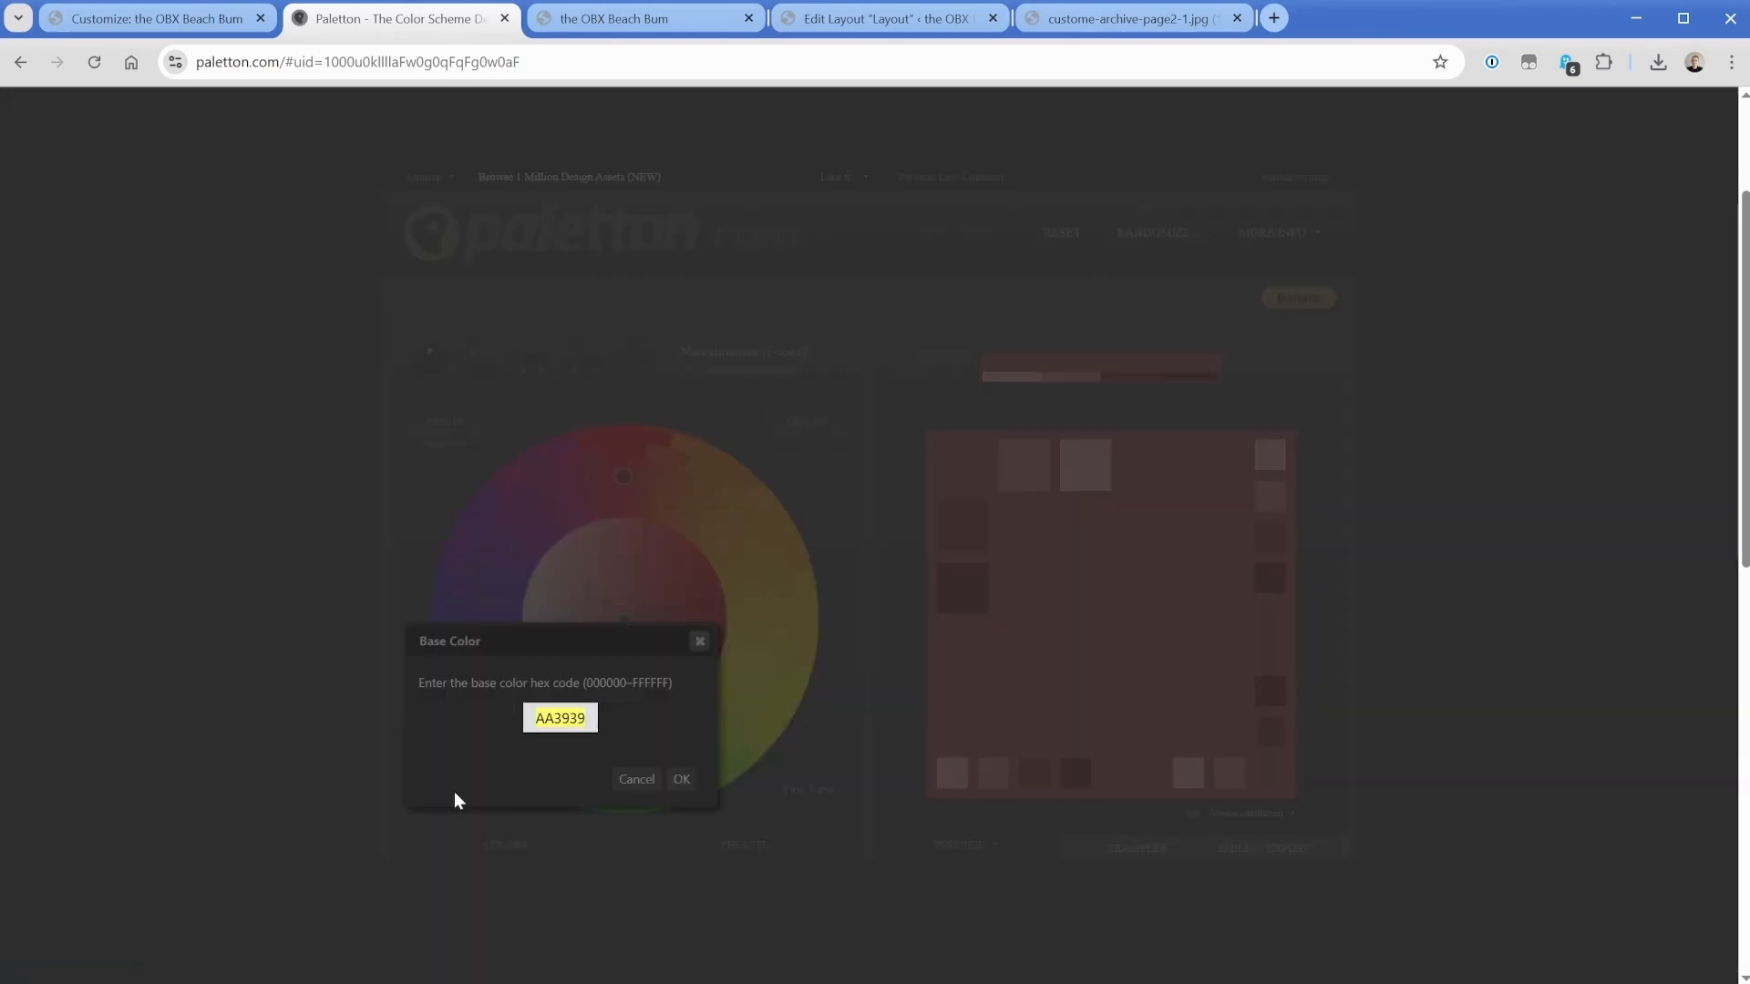
pyautogui.click(208, 26)
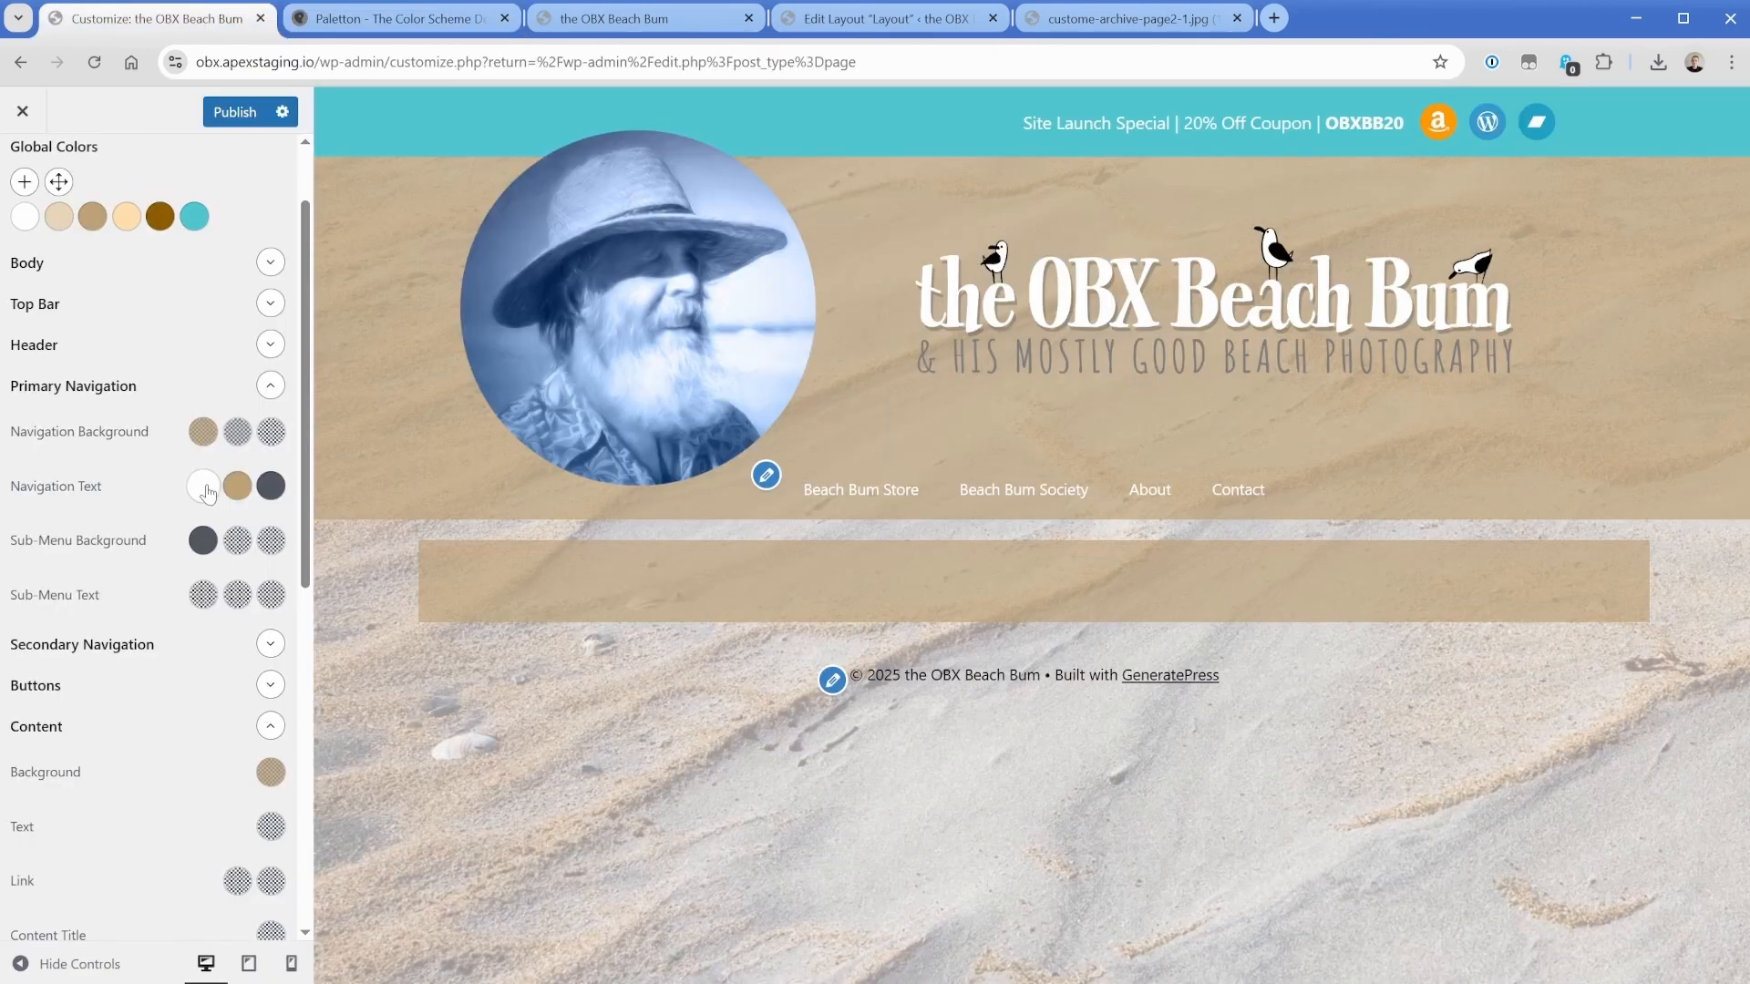
pyautogui.click(92, 216)
pyautogui.tripleClick(55, 549)
pyautogui.hotkey('ctrl', 'c')
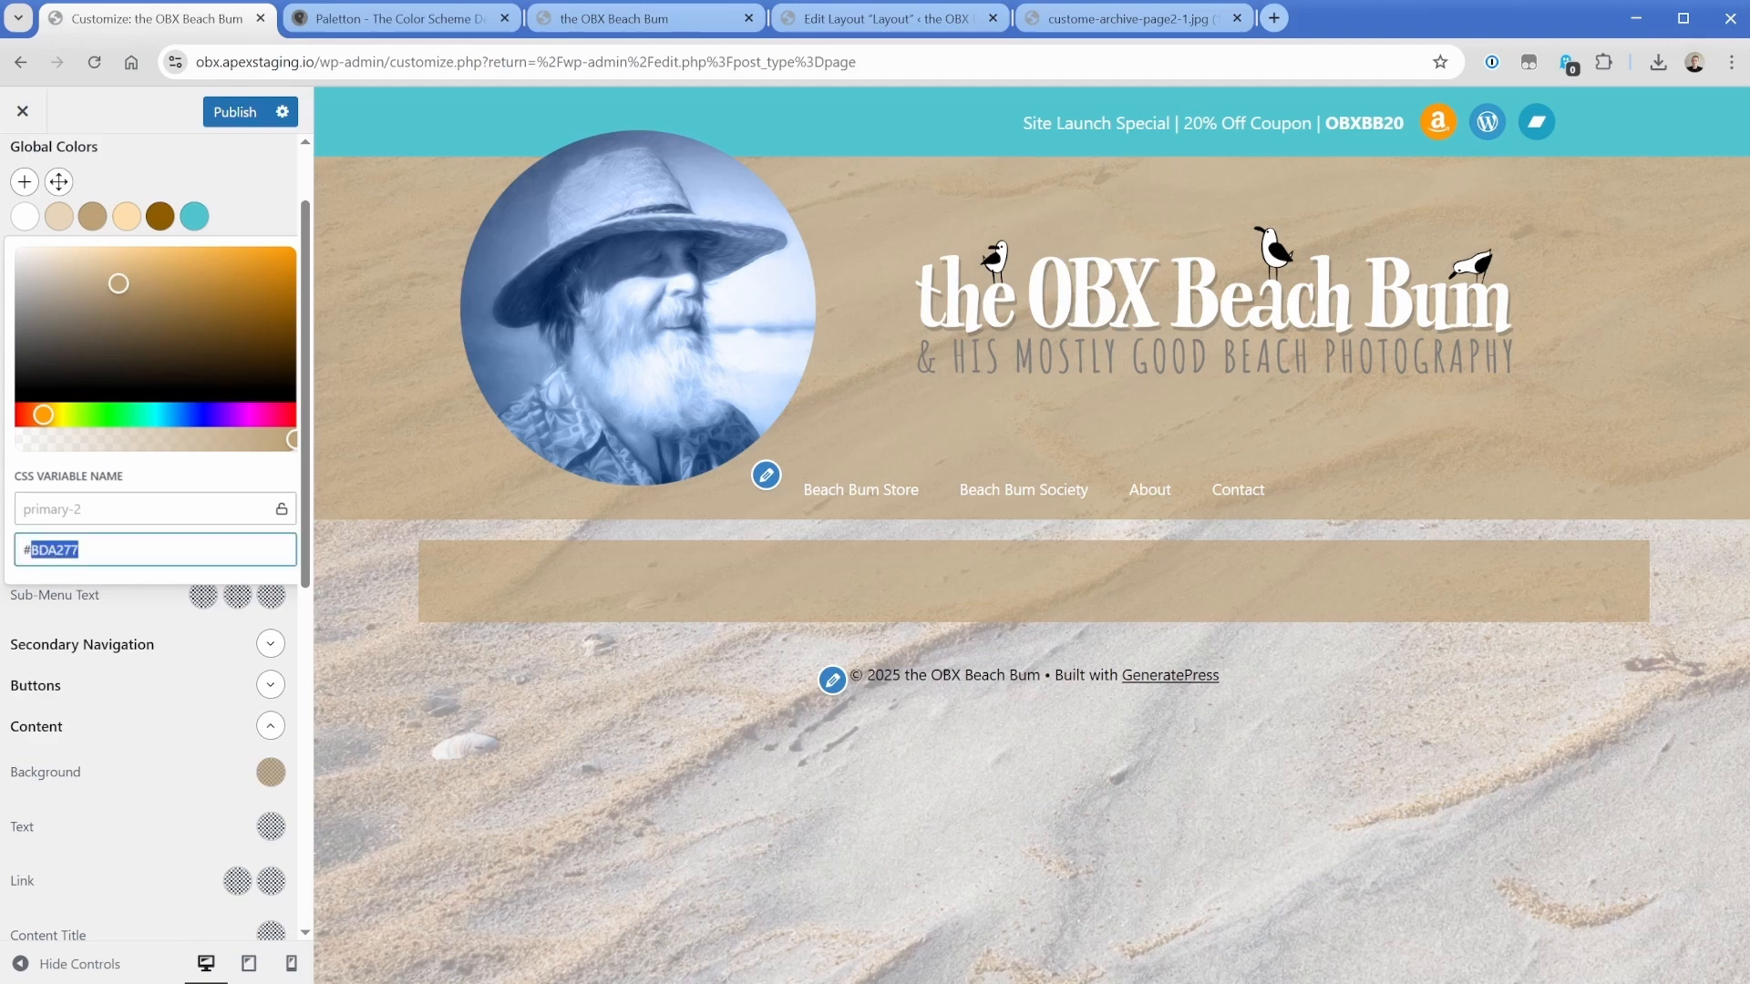
pyautogui.click(332, 25)
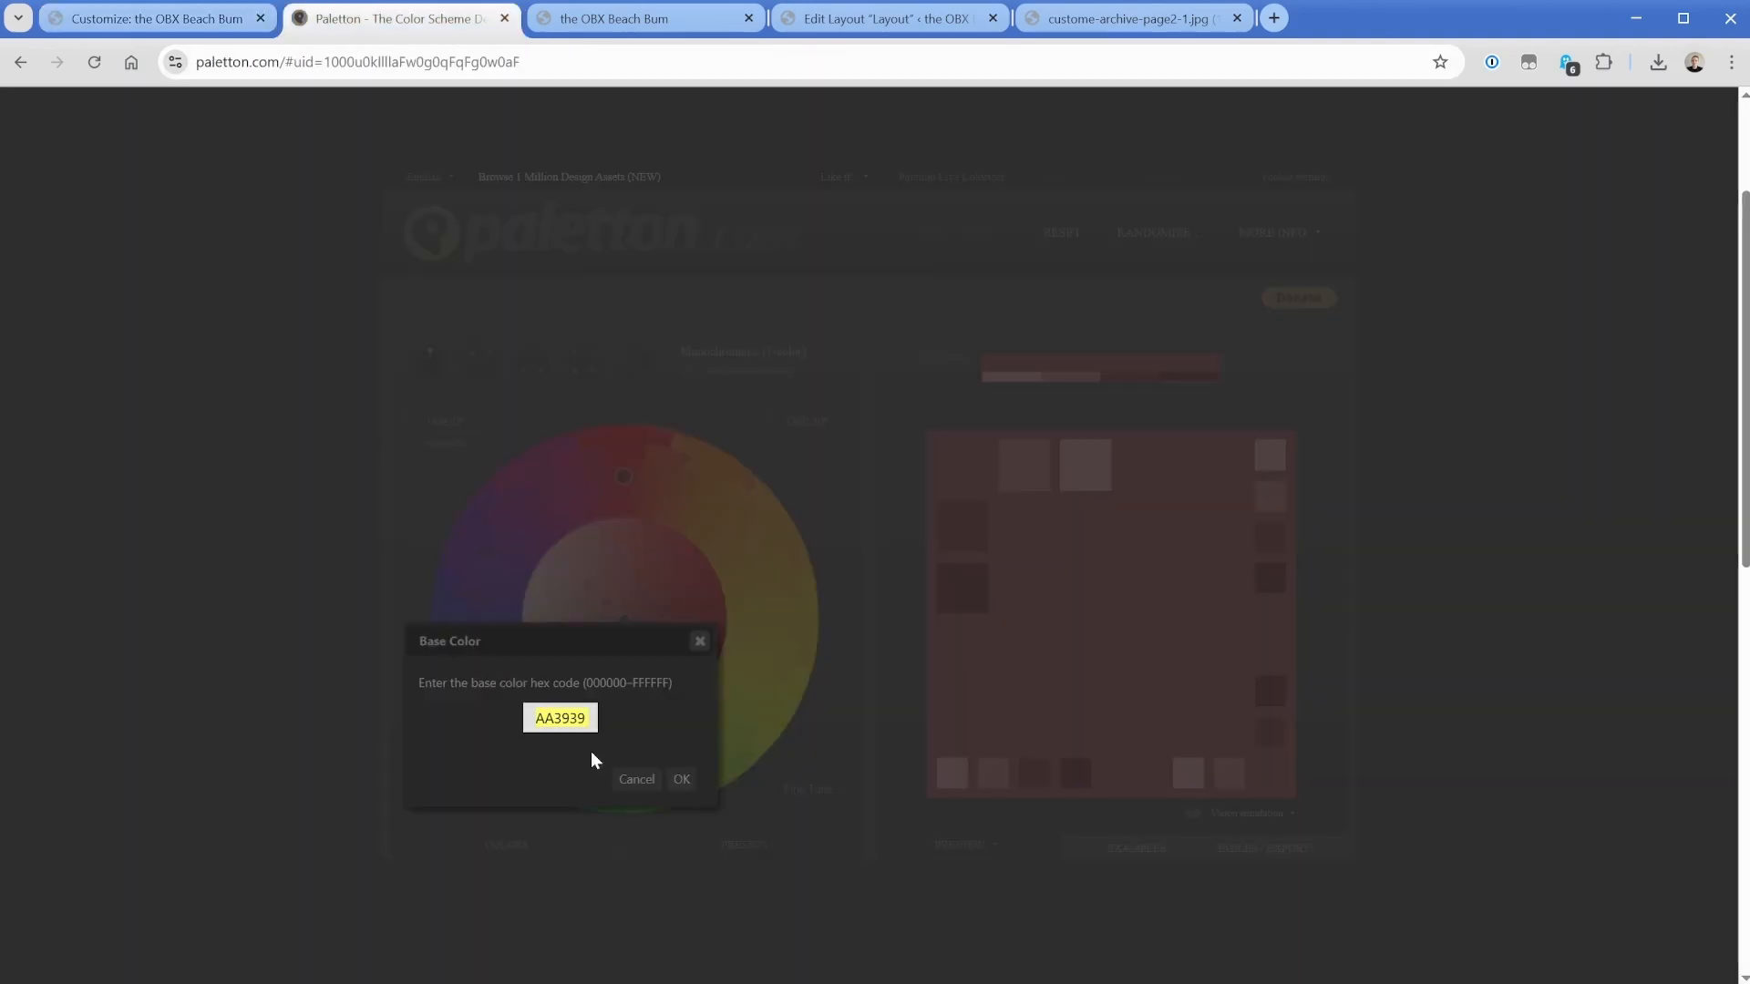
pyautogui.hotkey('ctrl', 'v')
pyautogui.click(681, 780)
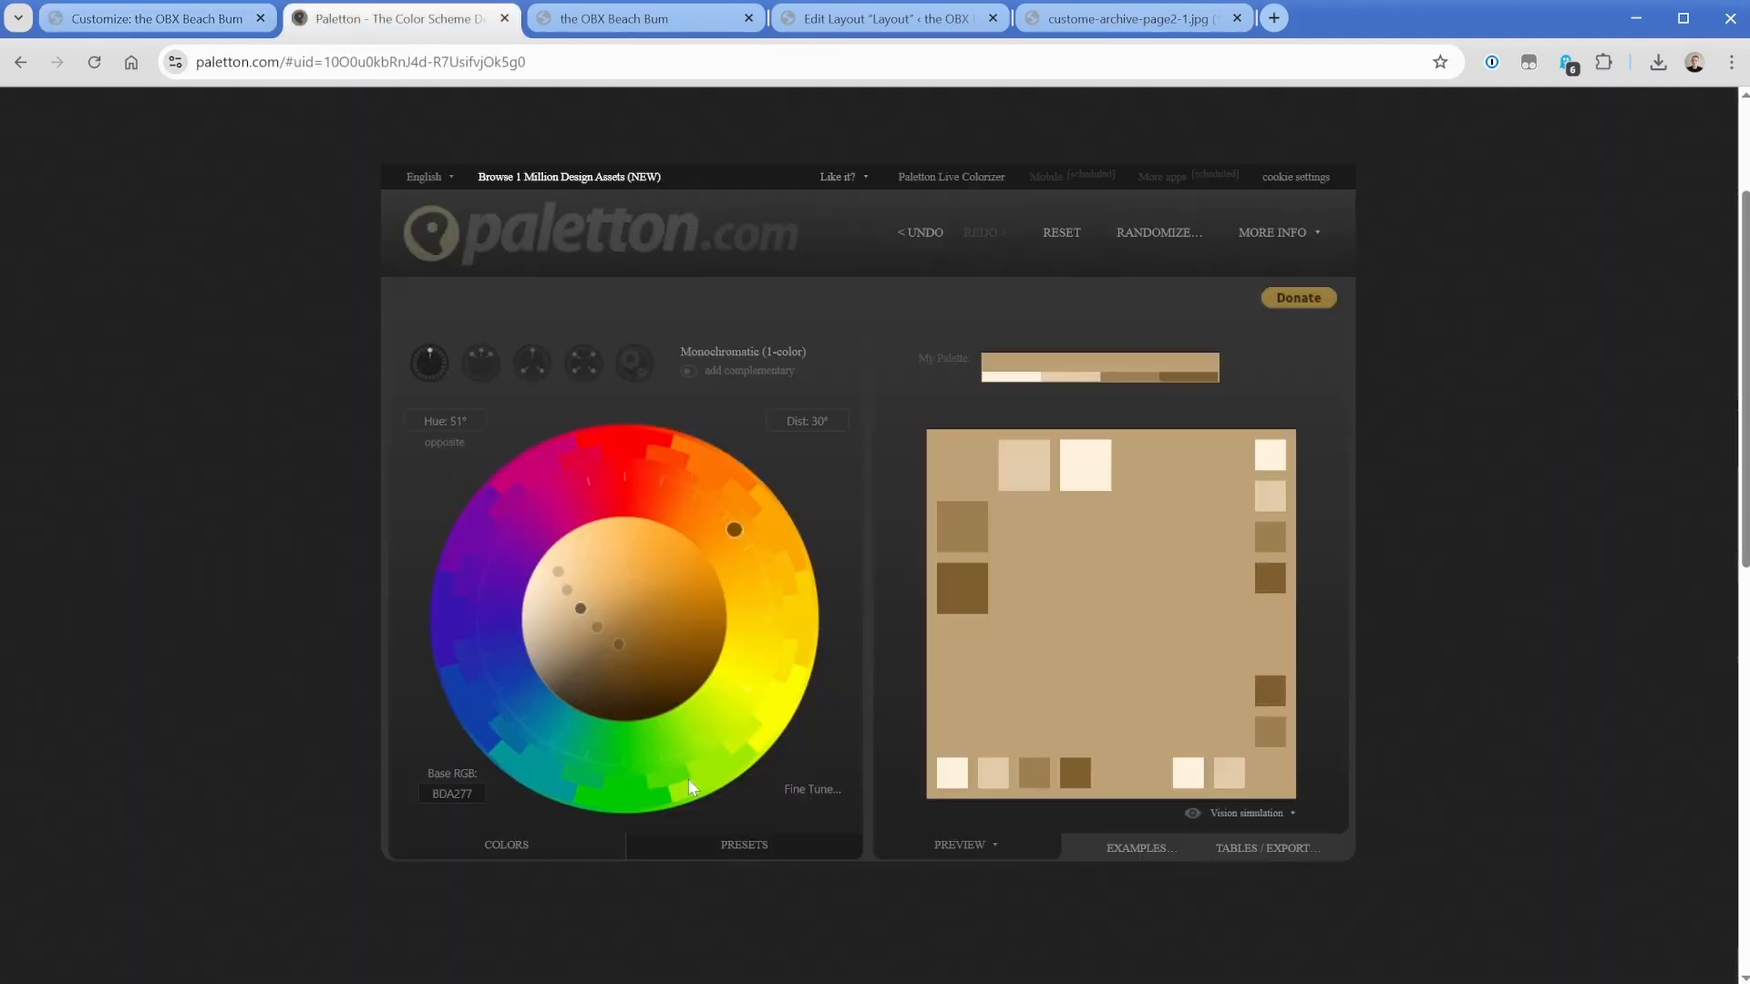
# Compare Paletton's adjacent, triad and tetrad schemes, choose Triad (3-colors), and get the color info of its main green, 4E7C6F.
pyautogui.click(486, 375)
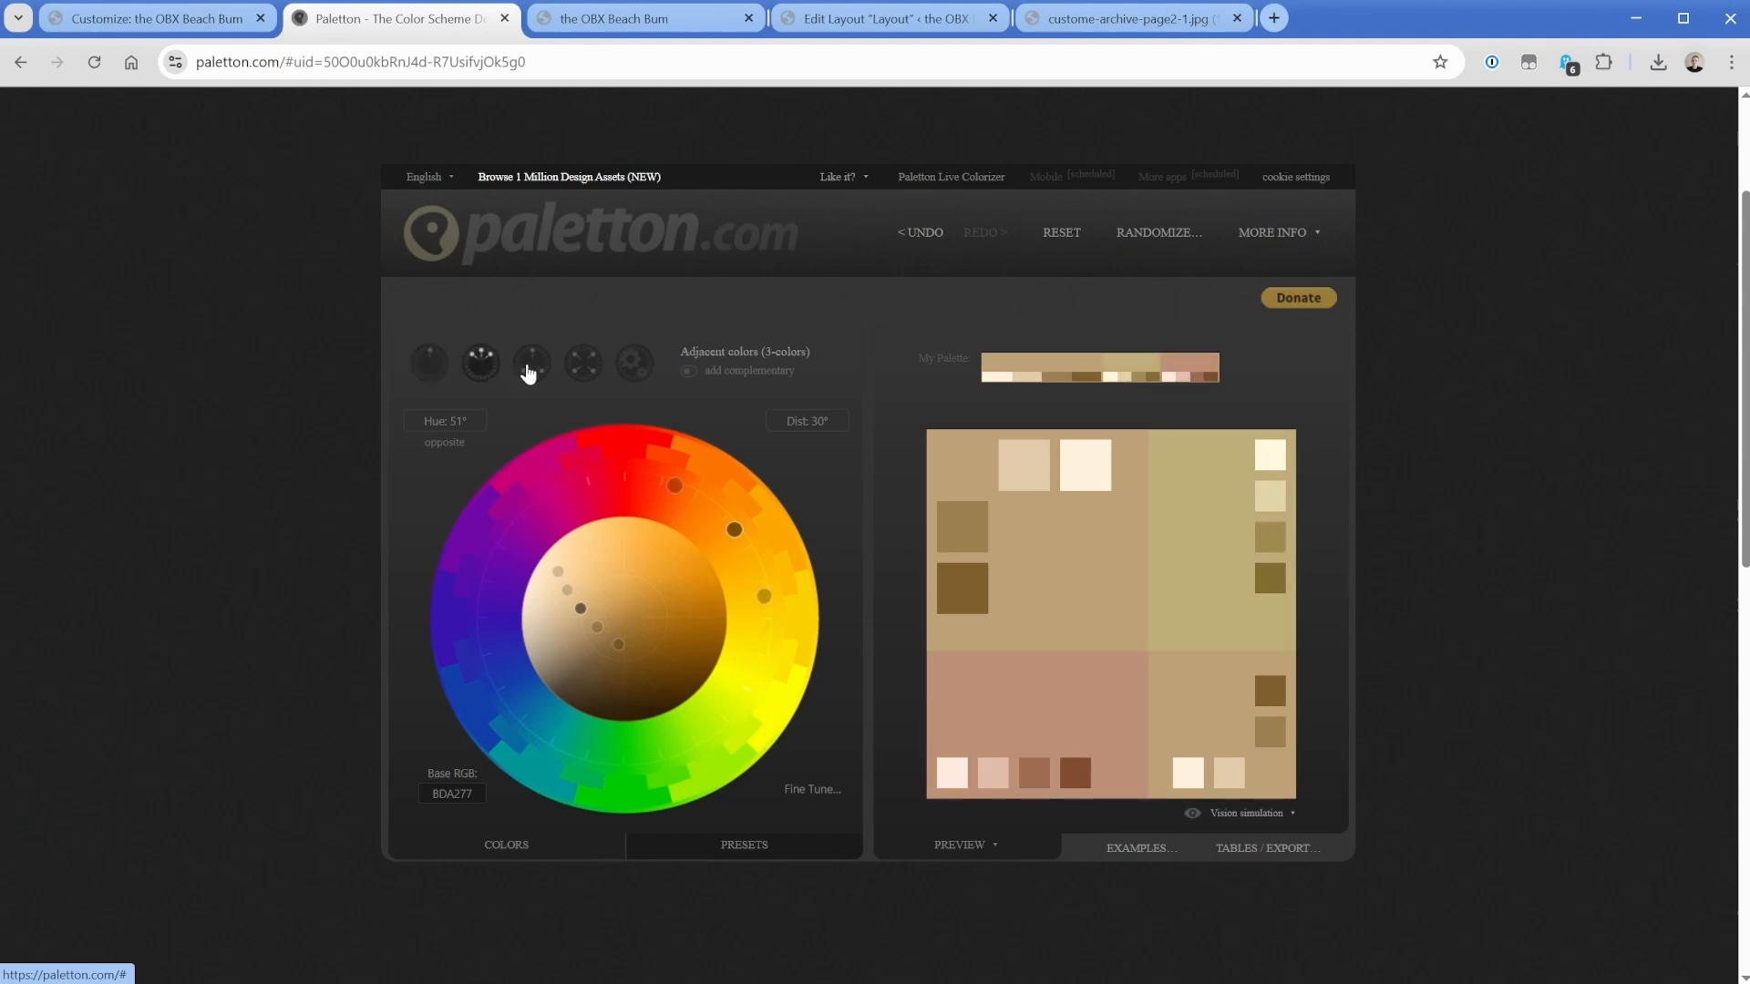
pyautogui.click(528, 372)
pyautogui.click(584, 365)
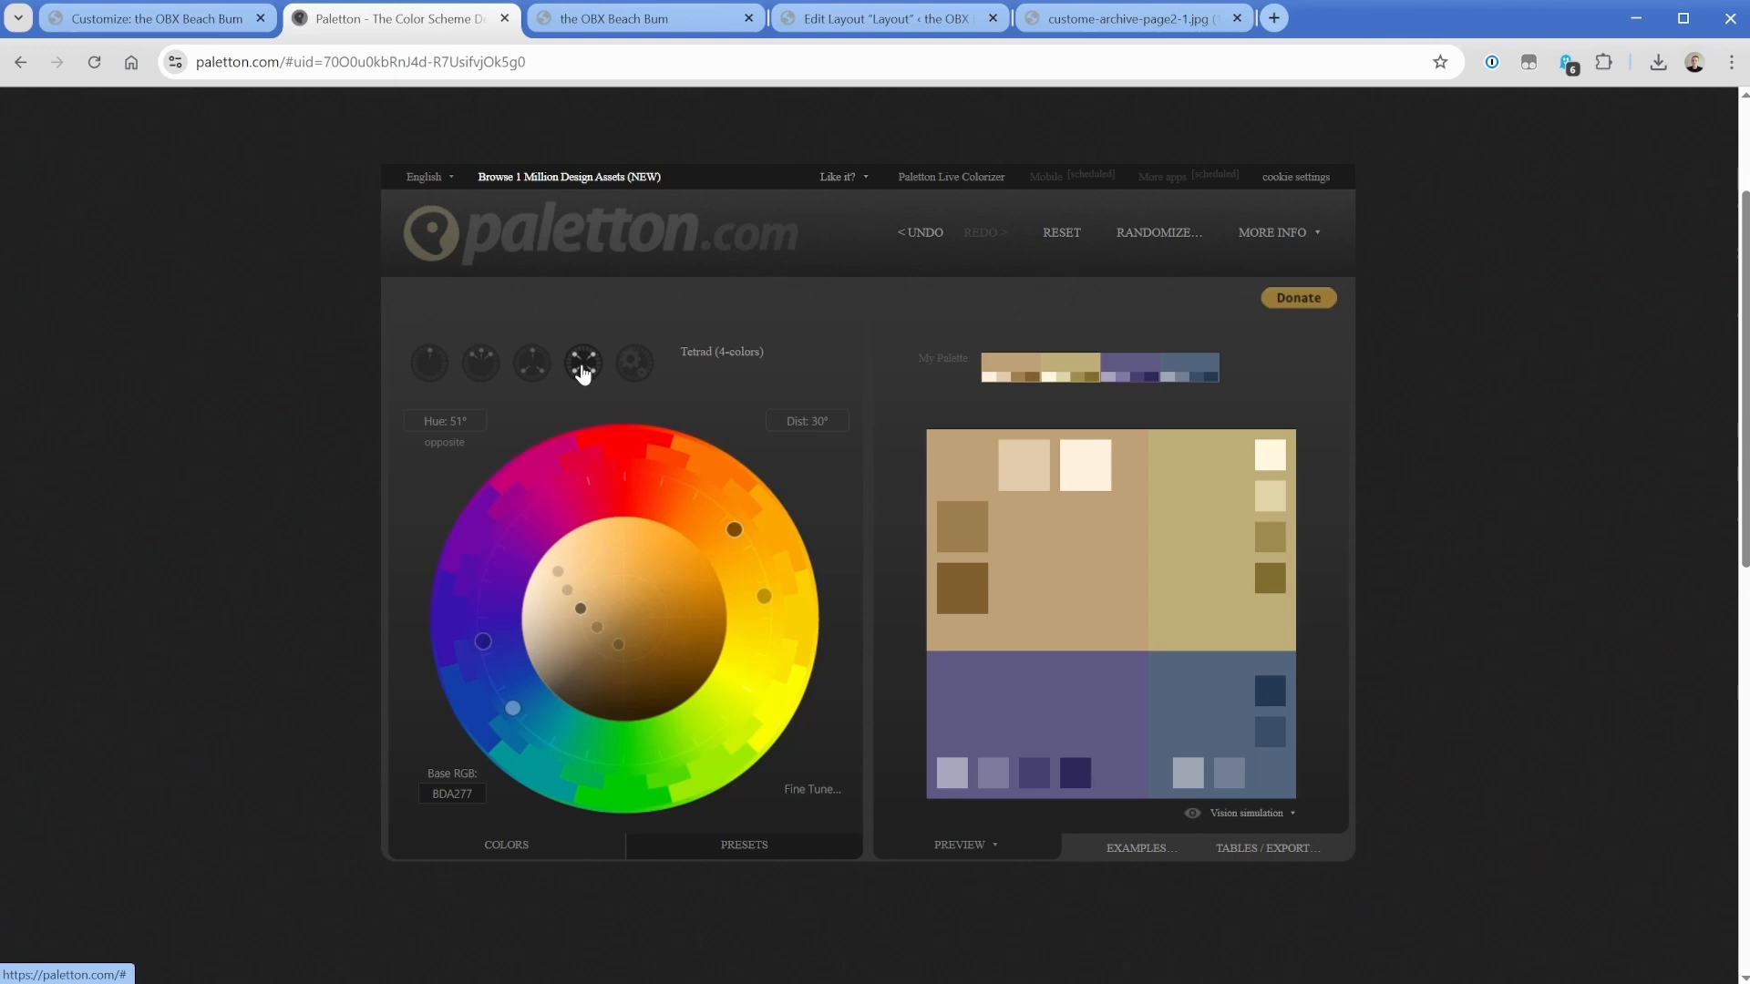
pyautogui.click(534, 369)
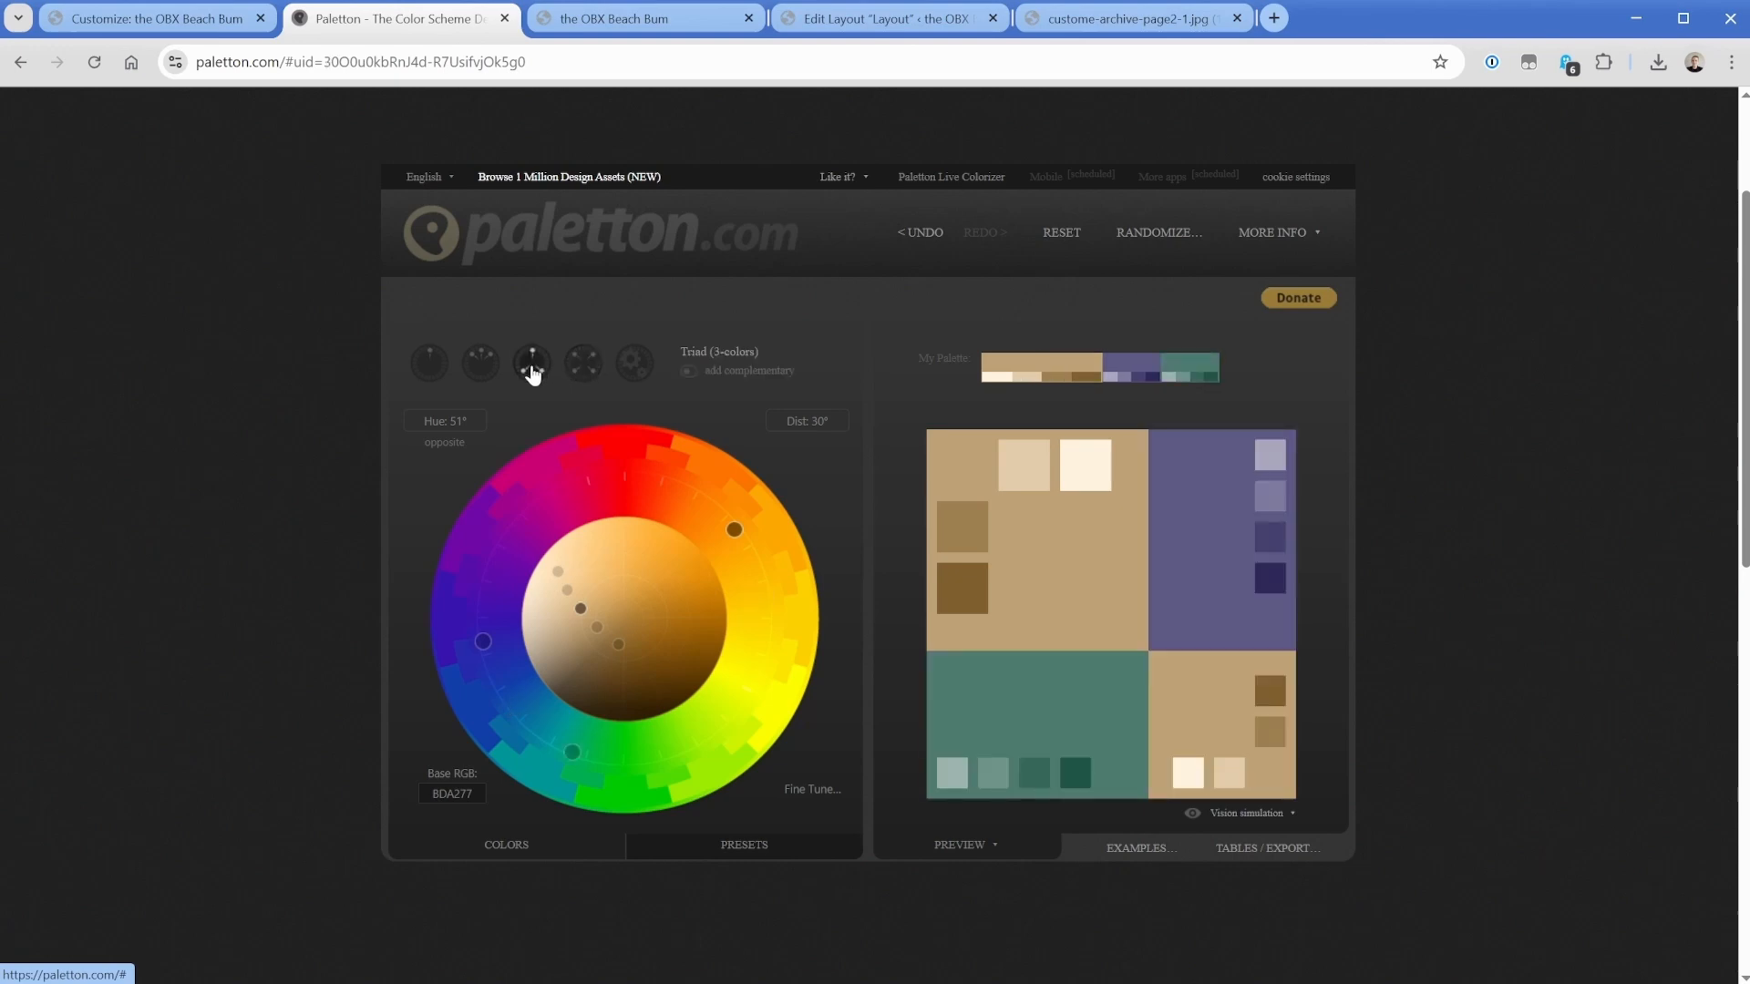
pyautogui.click(1050, 733)
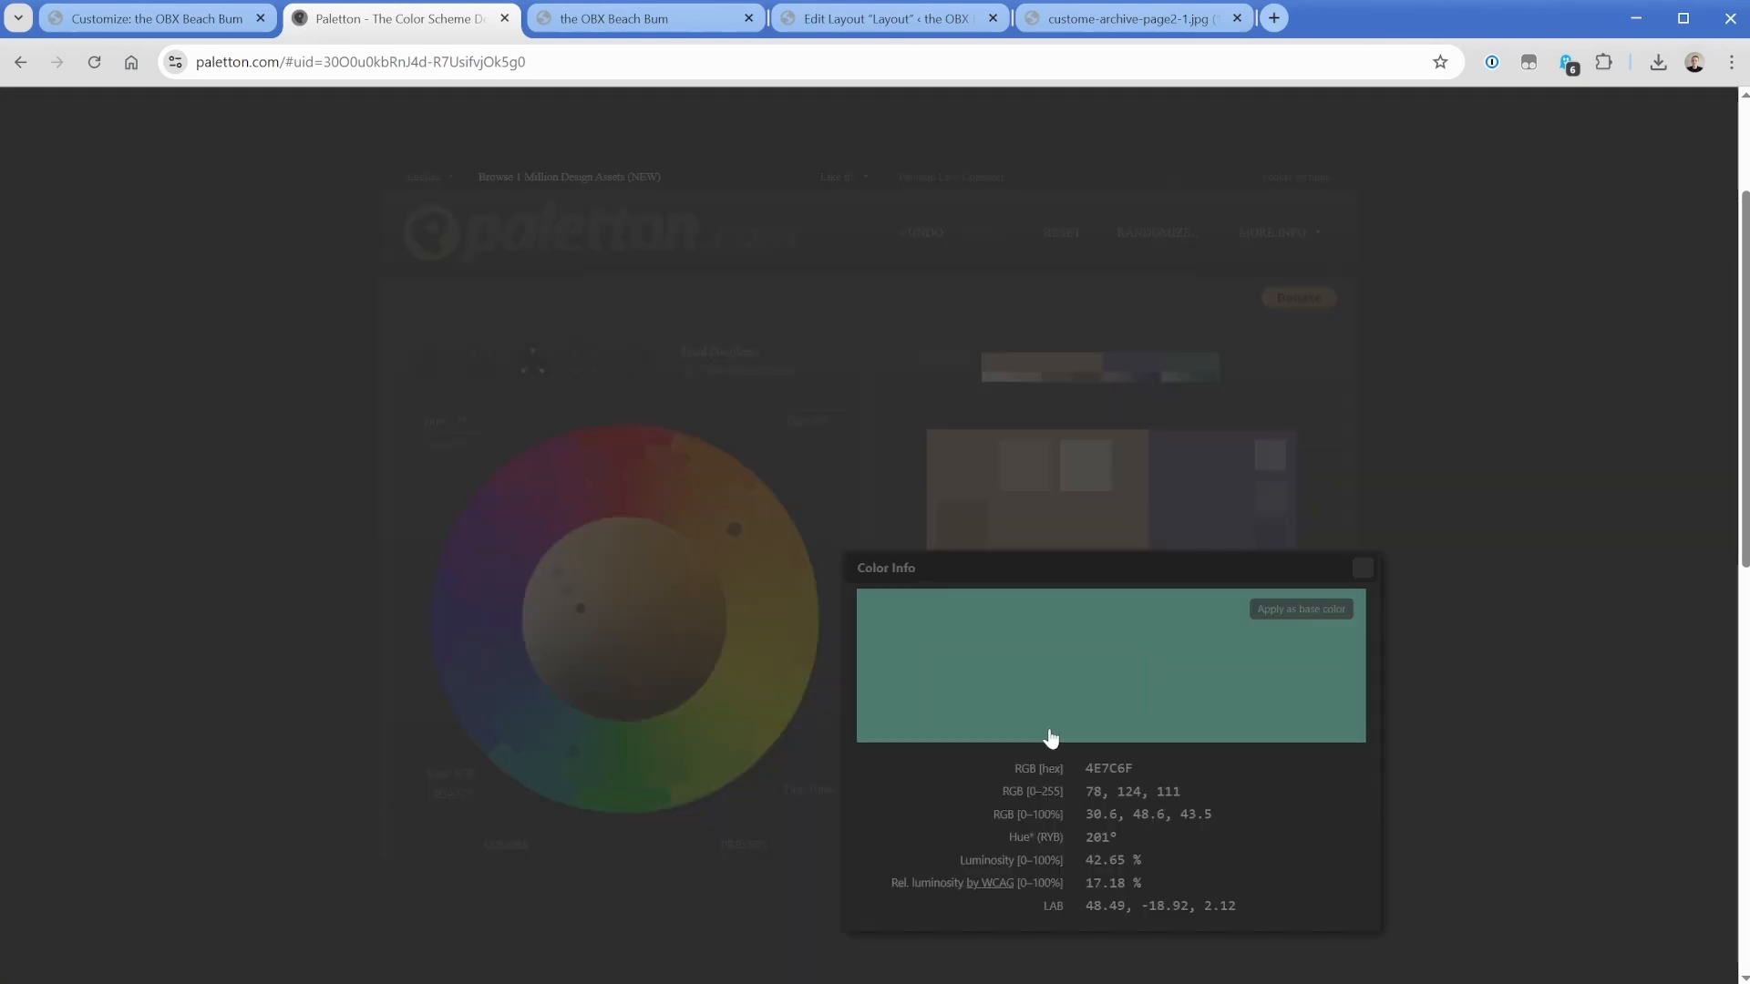
# Switch to the Customizer and set the primary navigation text hover color to #4E7C6F.
pyautogui.click(218, 20)
pyautogui.click(228, 206)
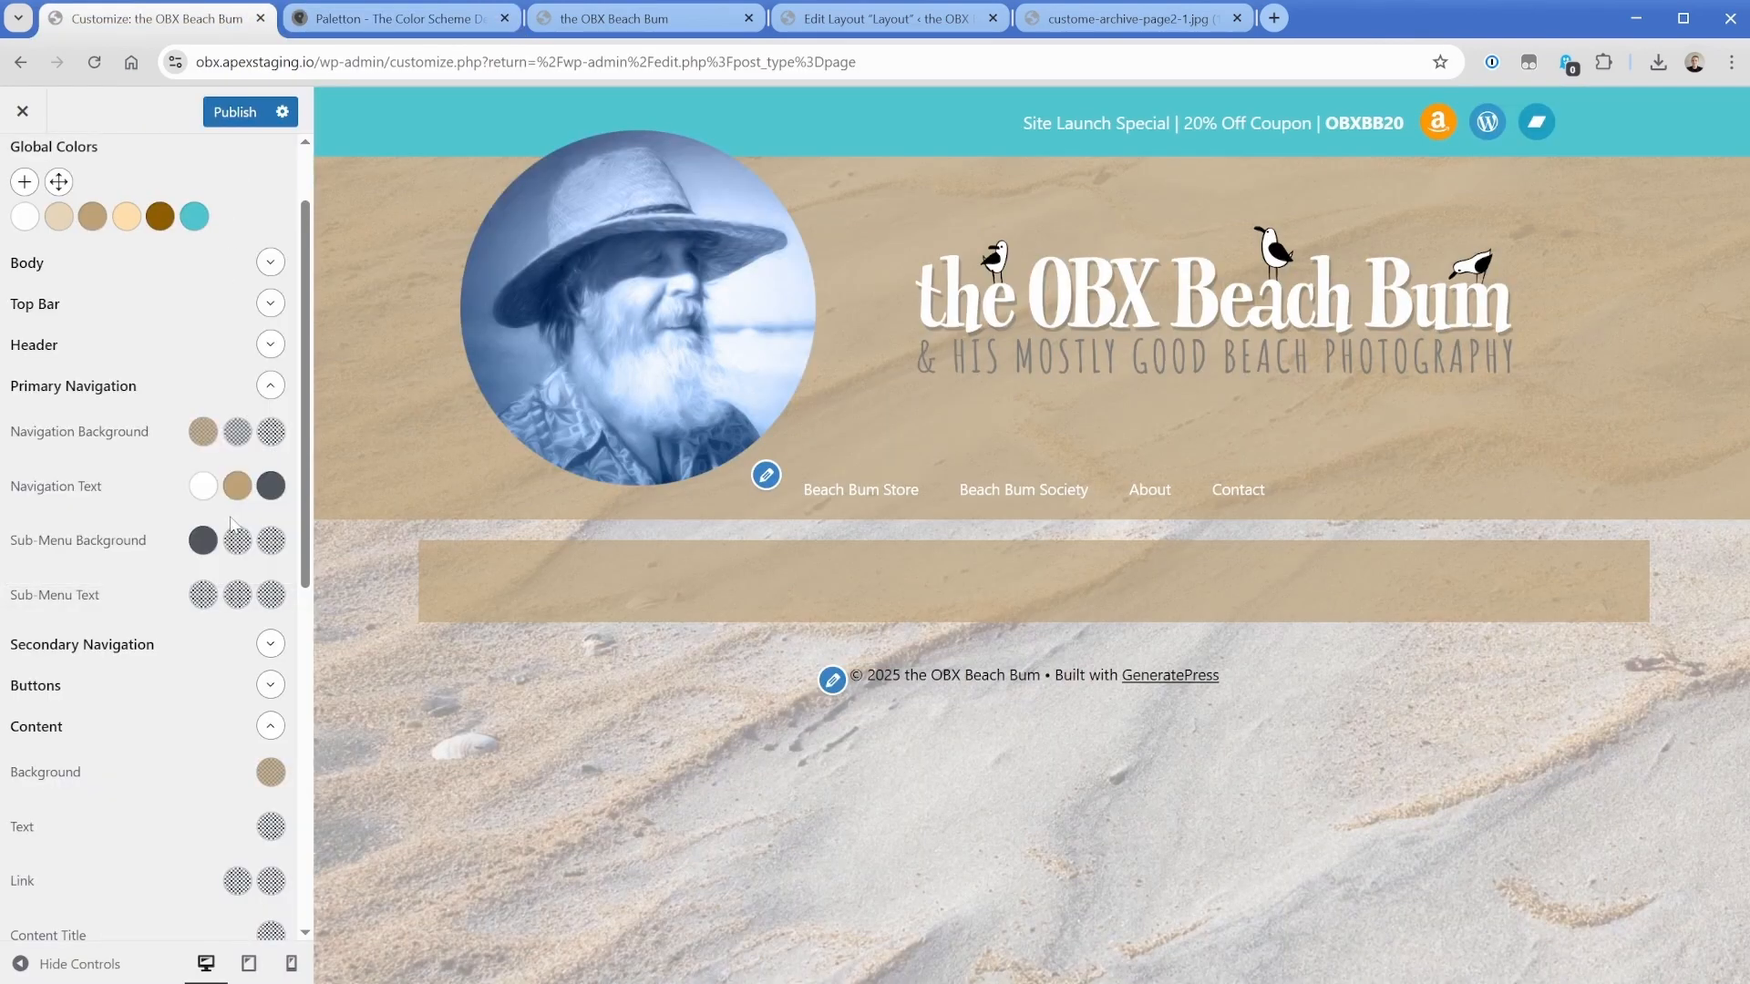
pyautogui.click(237, 486)
pyautogui.click(82, 778)
pyautogui.write('#4E7C6F')
pyautogui.click(135, 465)
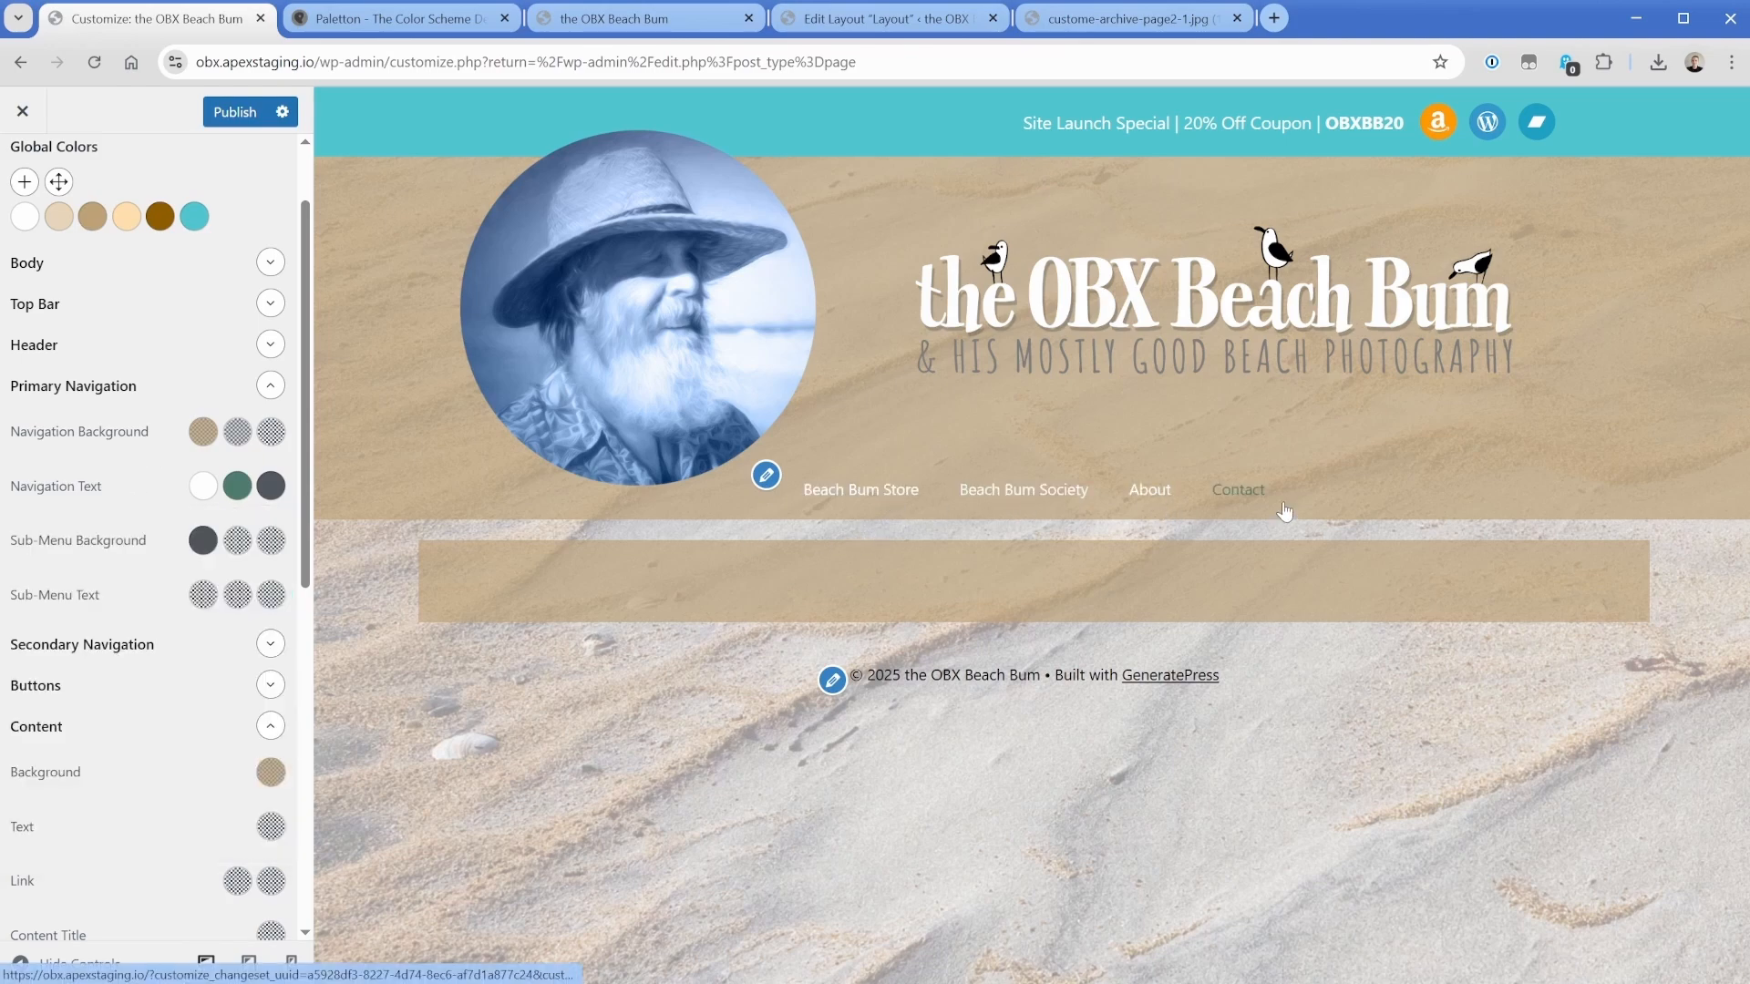
# Return to Paletton, inspect the triad's purple, and select the hex code of the lighter green, 6F948A.
pyautogui.click(458, 23)
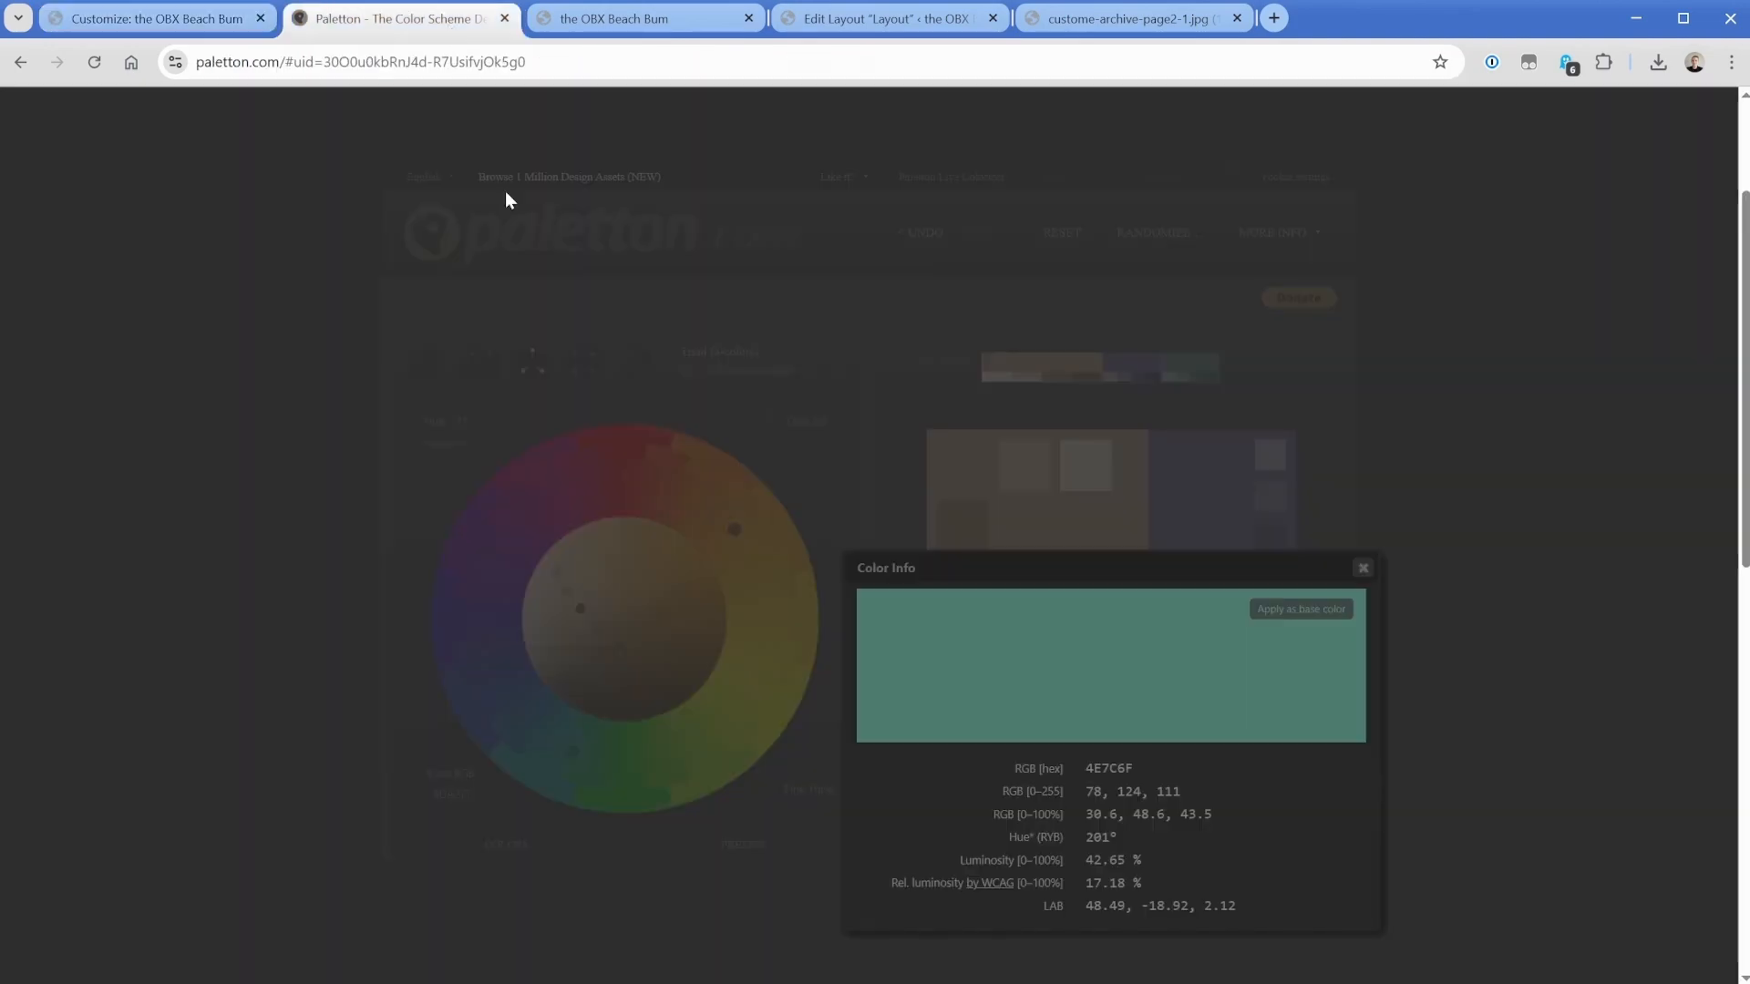
pyautogui.click(1362, 568)
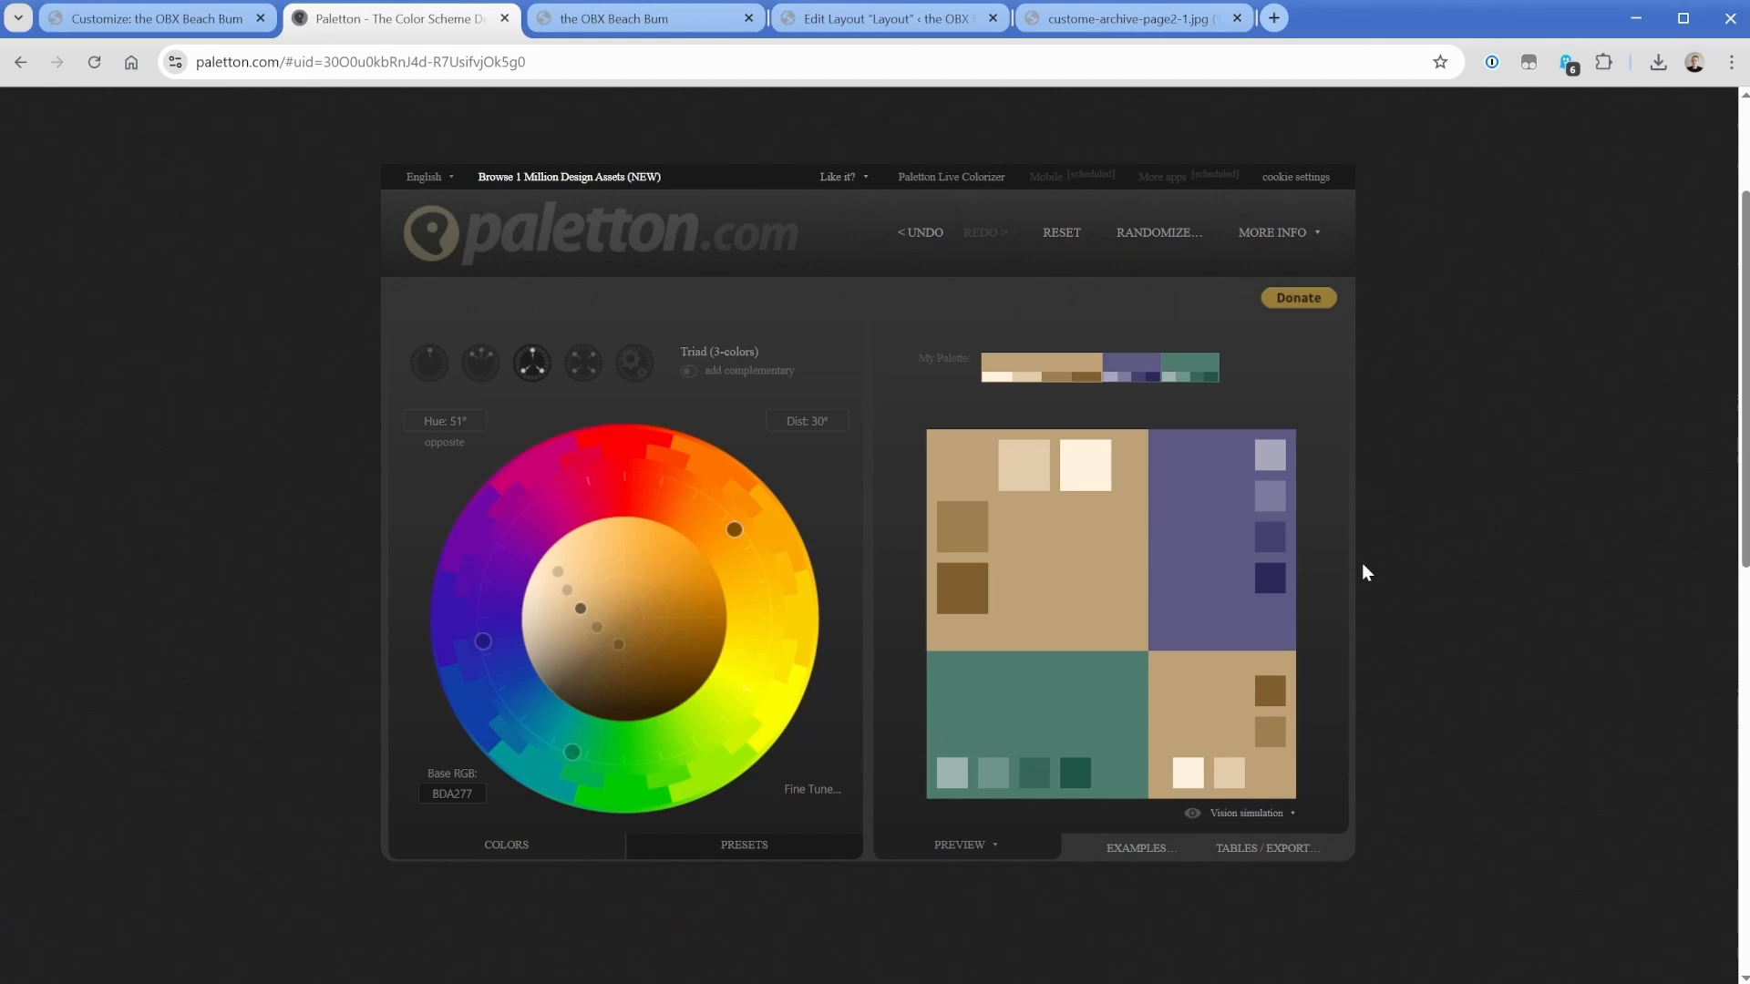
pyautogui.click(1247, 589)
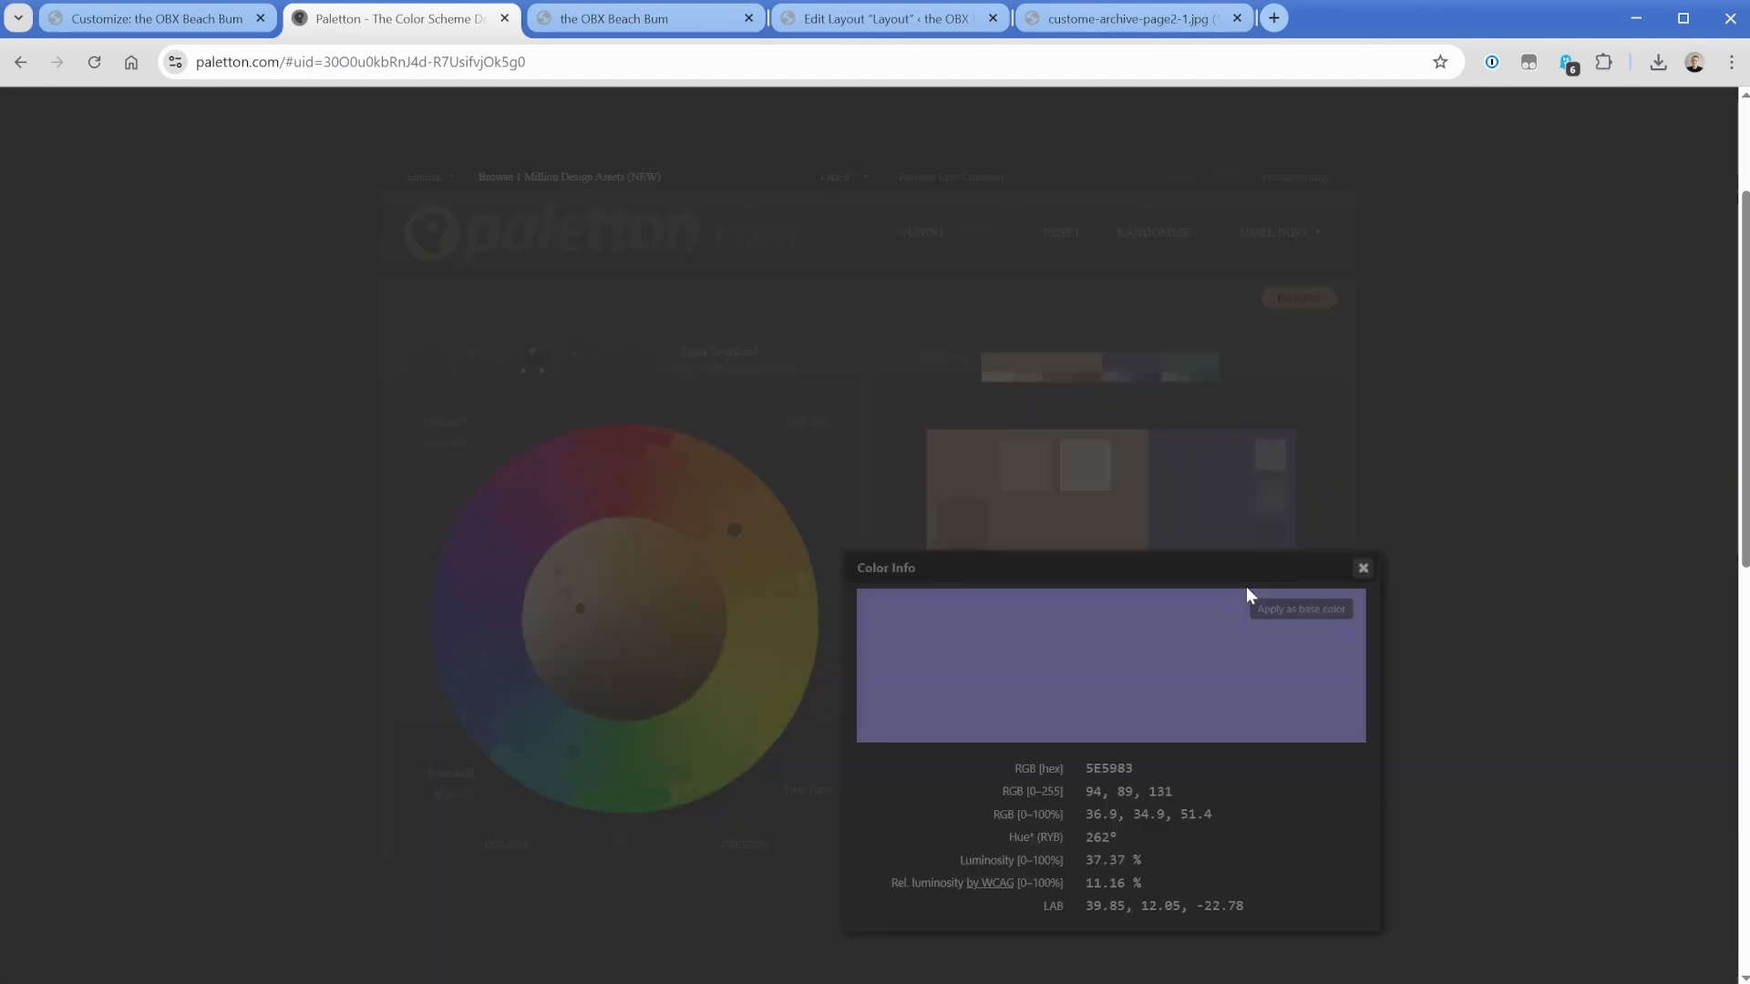
pyautogui.click(1362, 569)
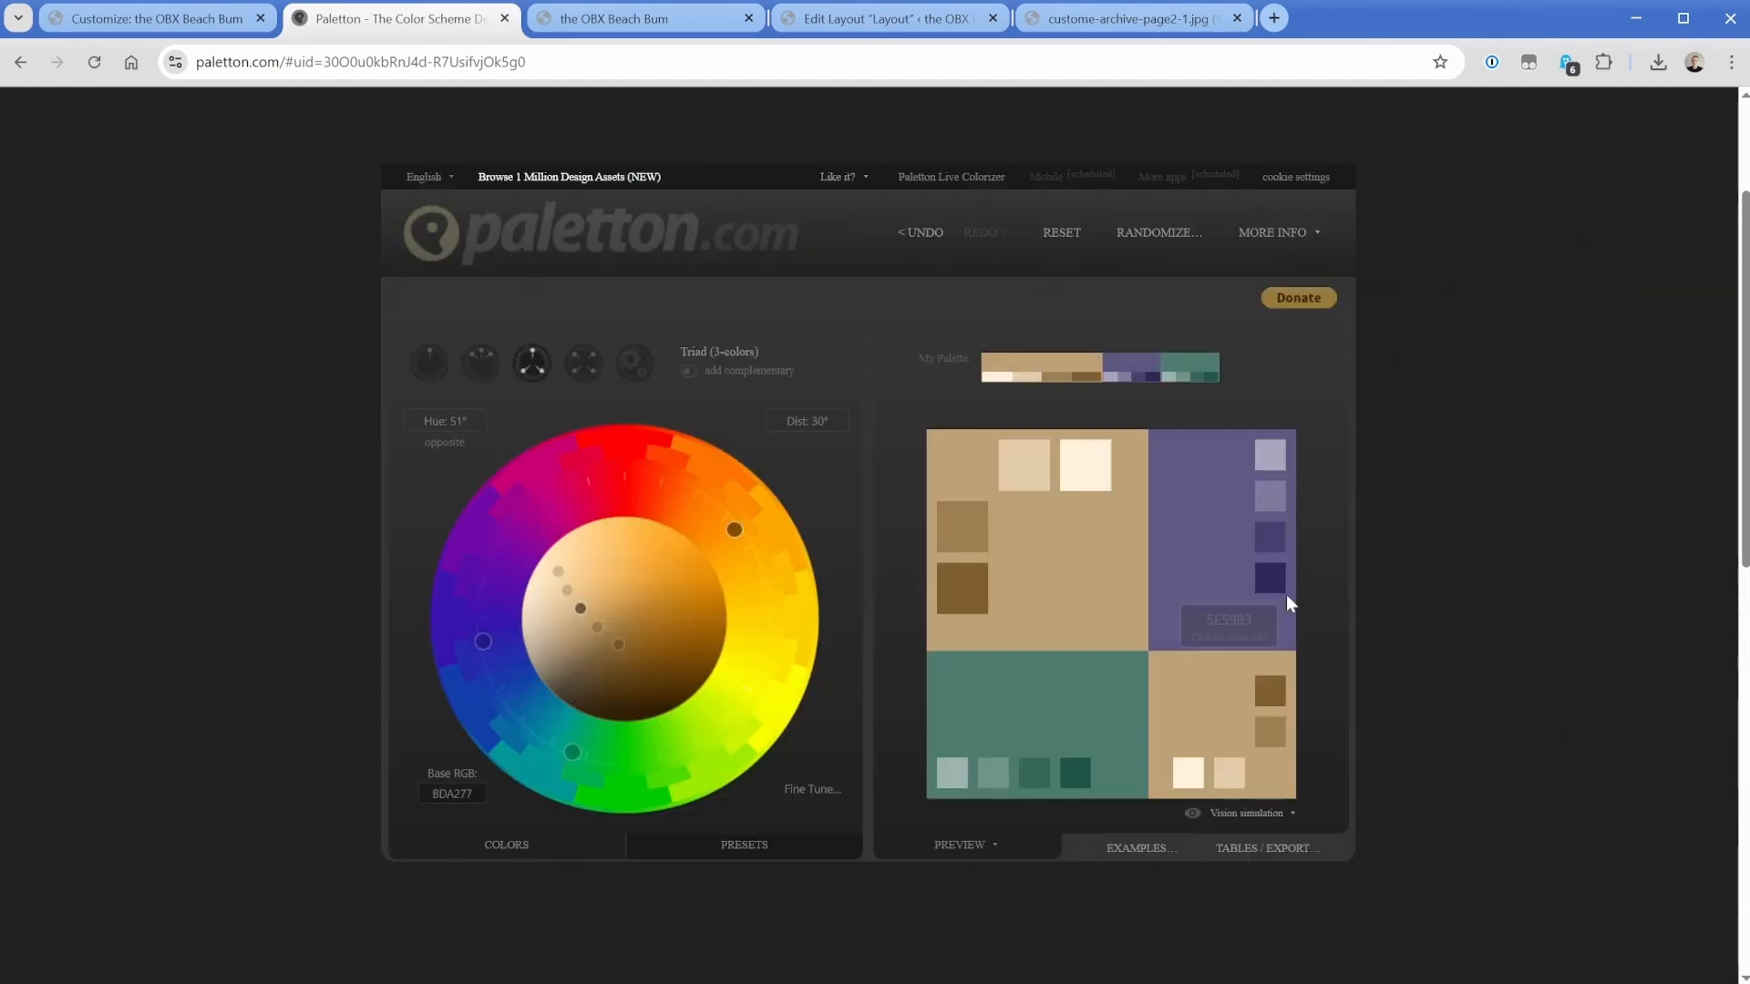
pyautogui.click(984, 774)
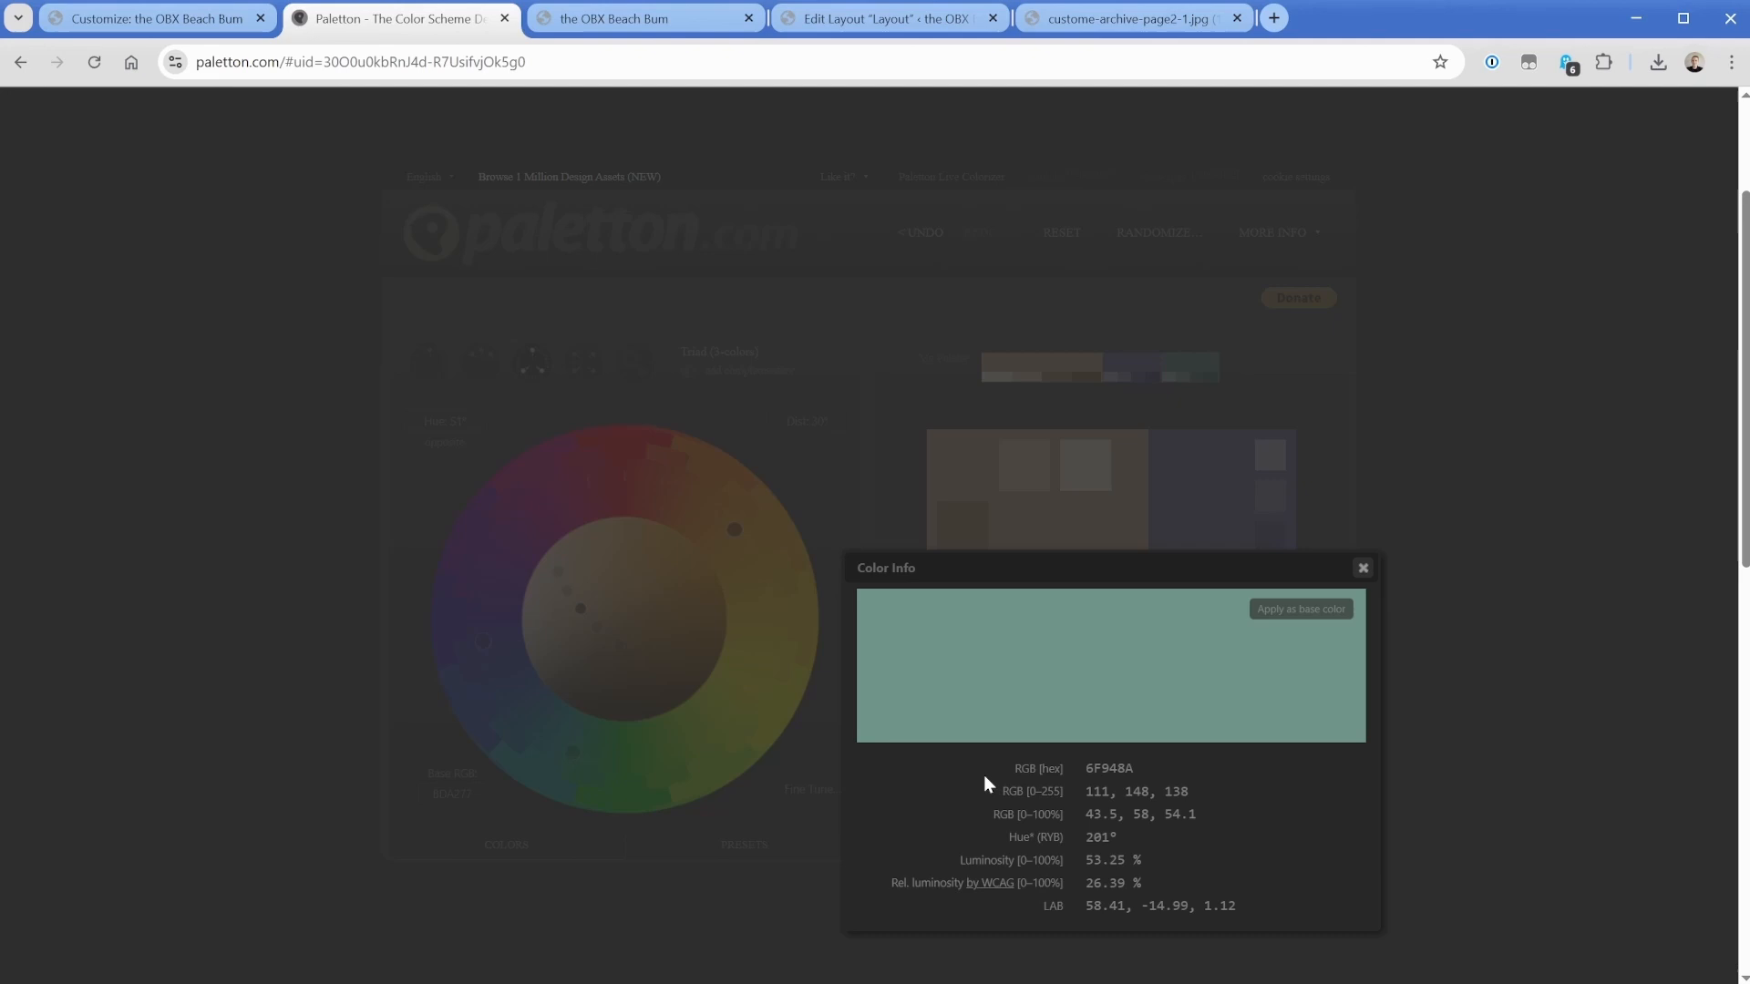
pyautogui.doubleClick(1108, 769)
# Change the navigation text hover color in the Customizer to #6F948A.
pyautogui.click(150, 19)
pyautogui.click(237, 486)
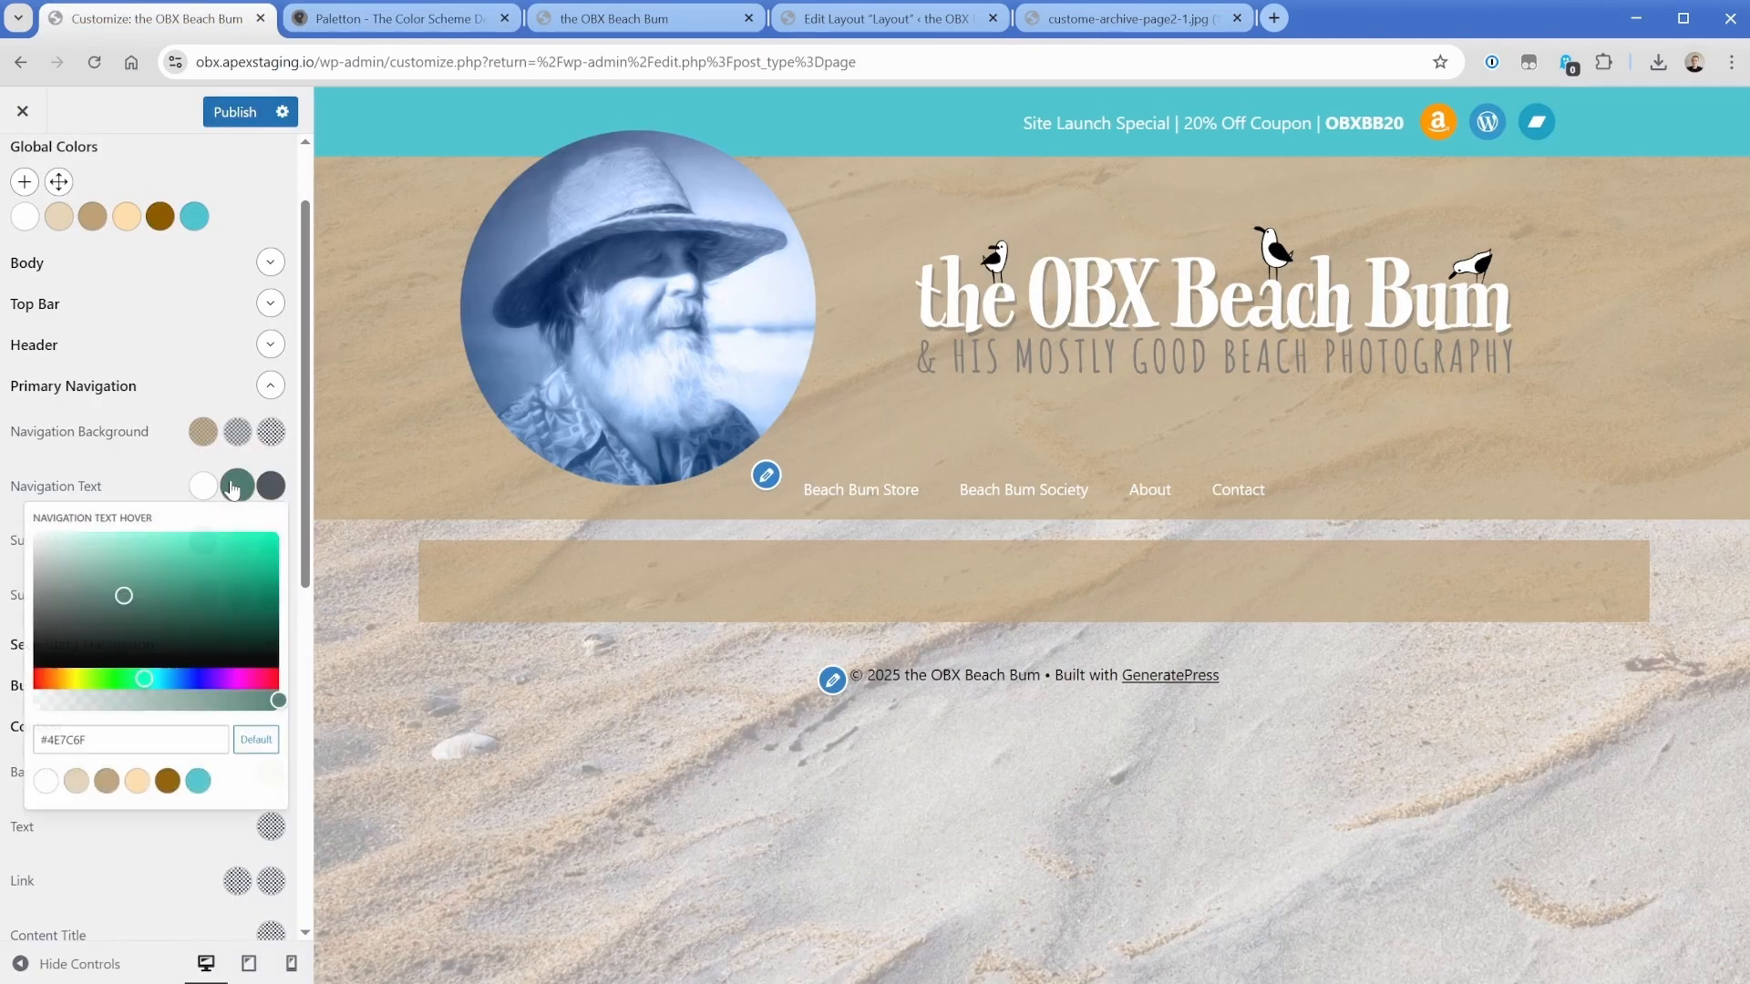
pyautogui.click(144, 780)
pyautogui.hotkey('ctrl', 'a')
pyautogui.write('#6F948A')
pyautogui.click(123, 460)
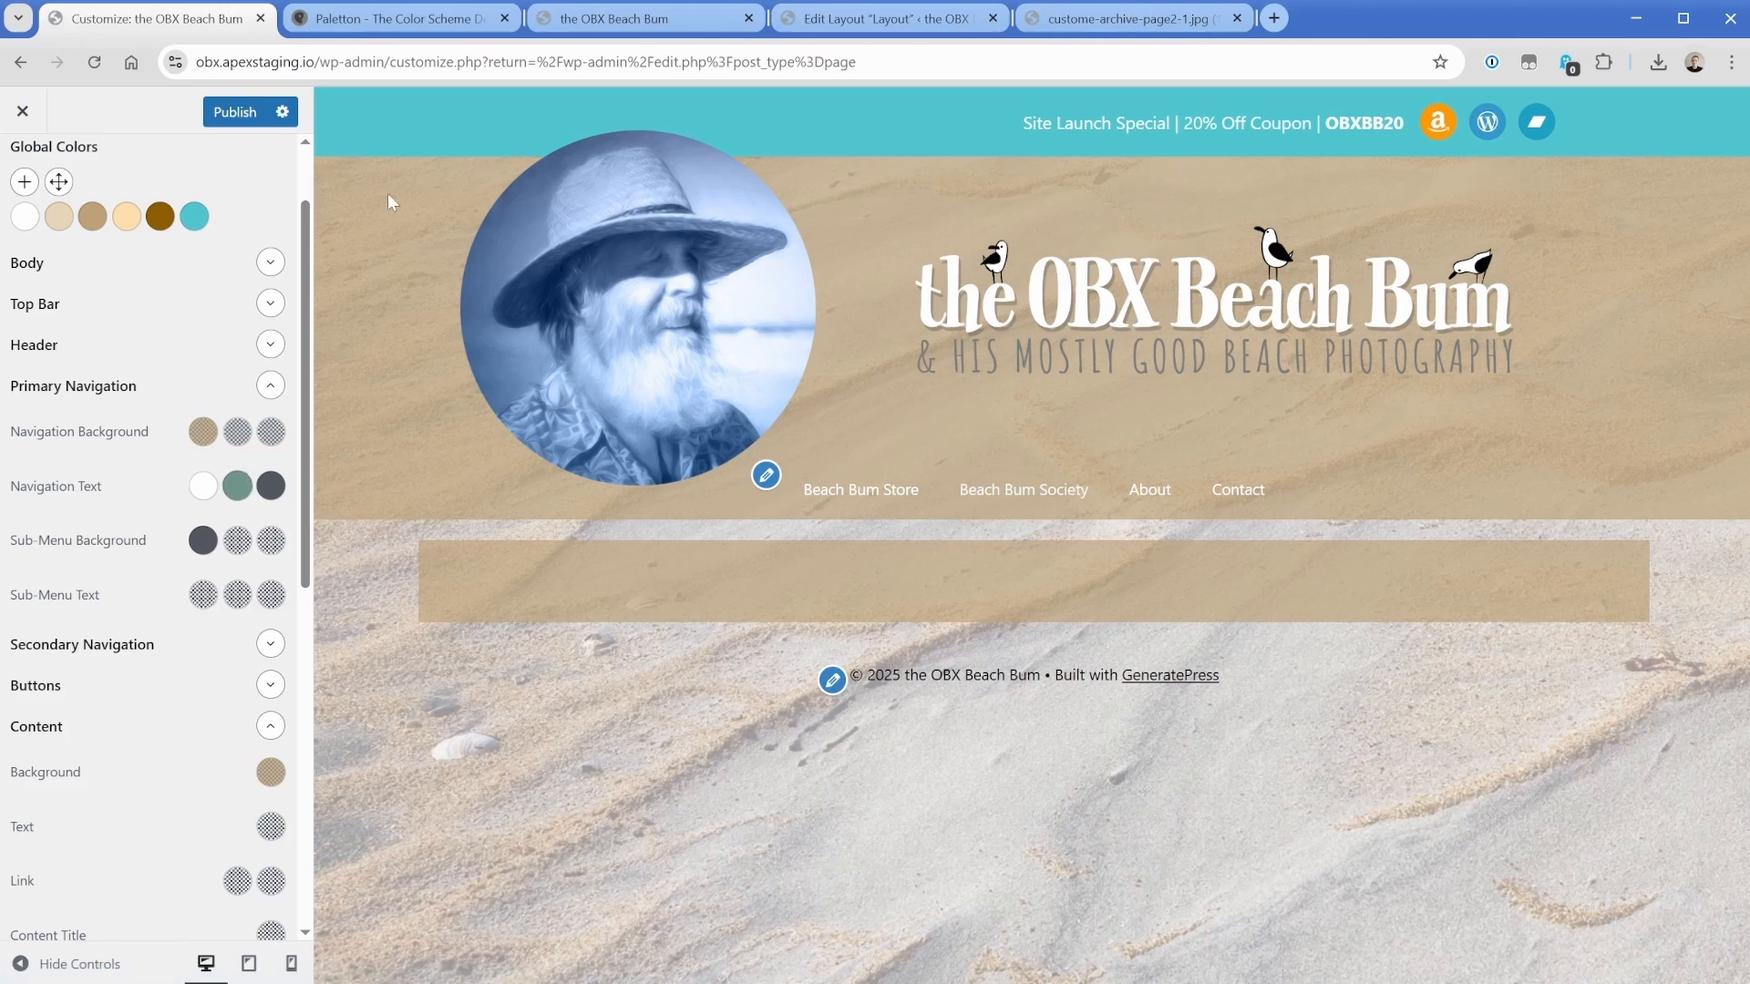
# Go back to Paletton and copy the hex code of the triad's darkest green, 1F5445.
pyautogui.click(426, 28)
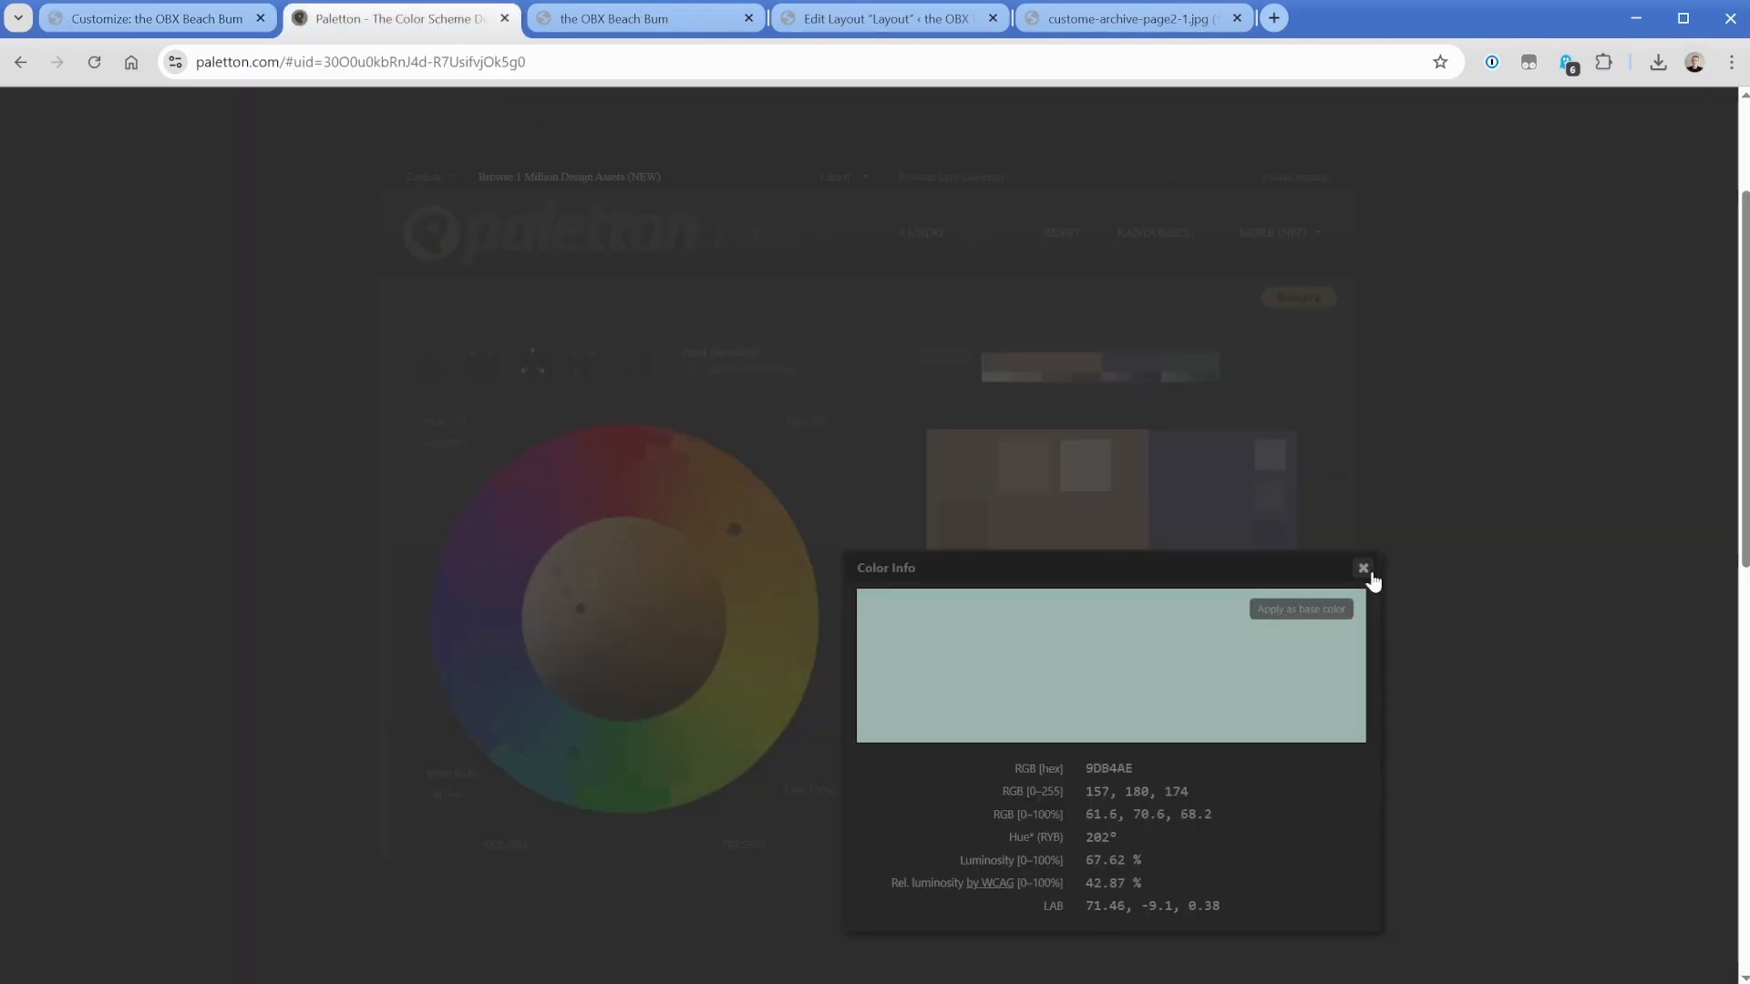
pyautogui.click(1364, 569)
pyautogui.click(1083, 784)
pyautogui.click(1087, 771)
pyautogui.hotkey('ctrl', 'c')
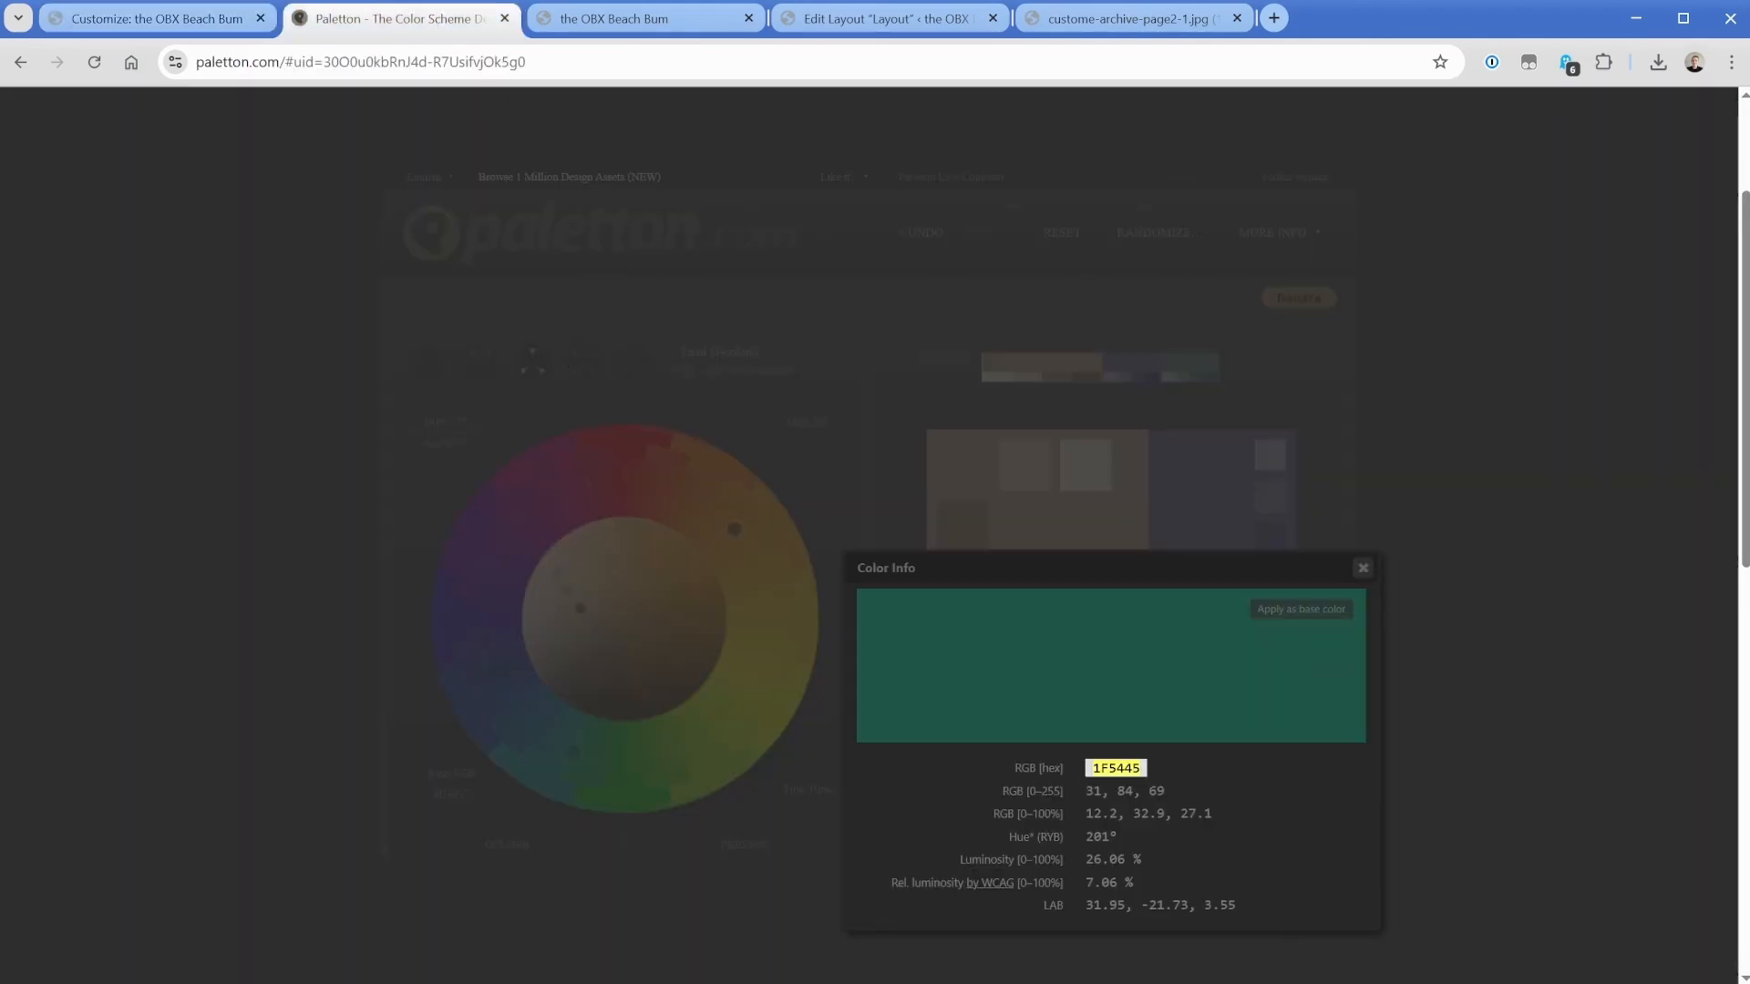
# Apply #1F5445 as the navigation text hover color in the Customizer.
pyautogui.click(217, 30)
pyautogui.click(237, 486)
pyautogui.hotkey('ctrl', 'v')
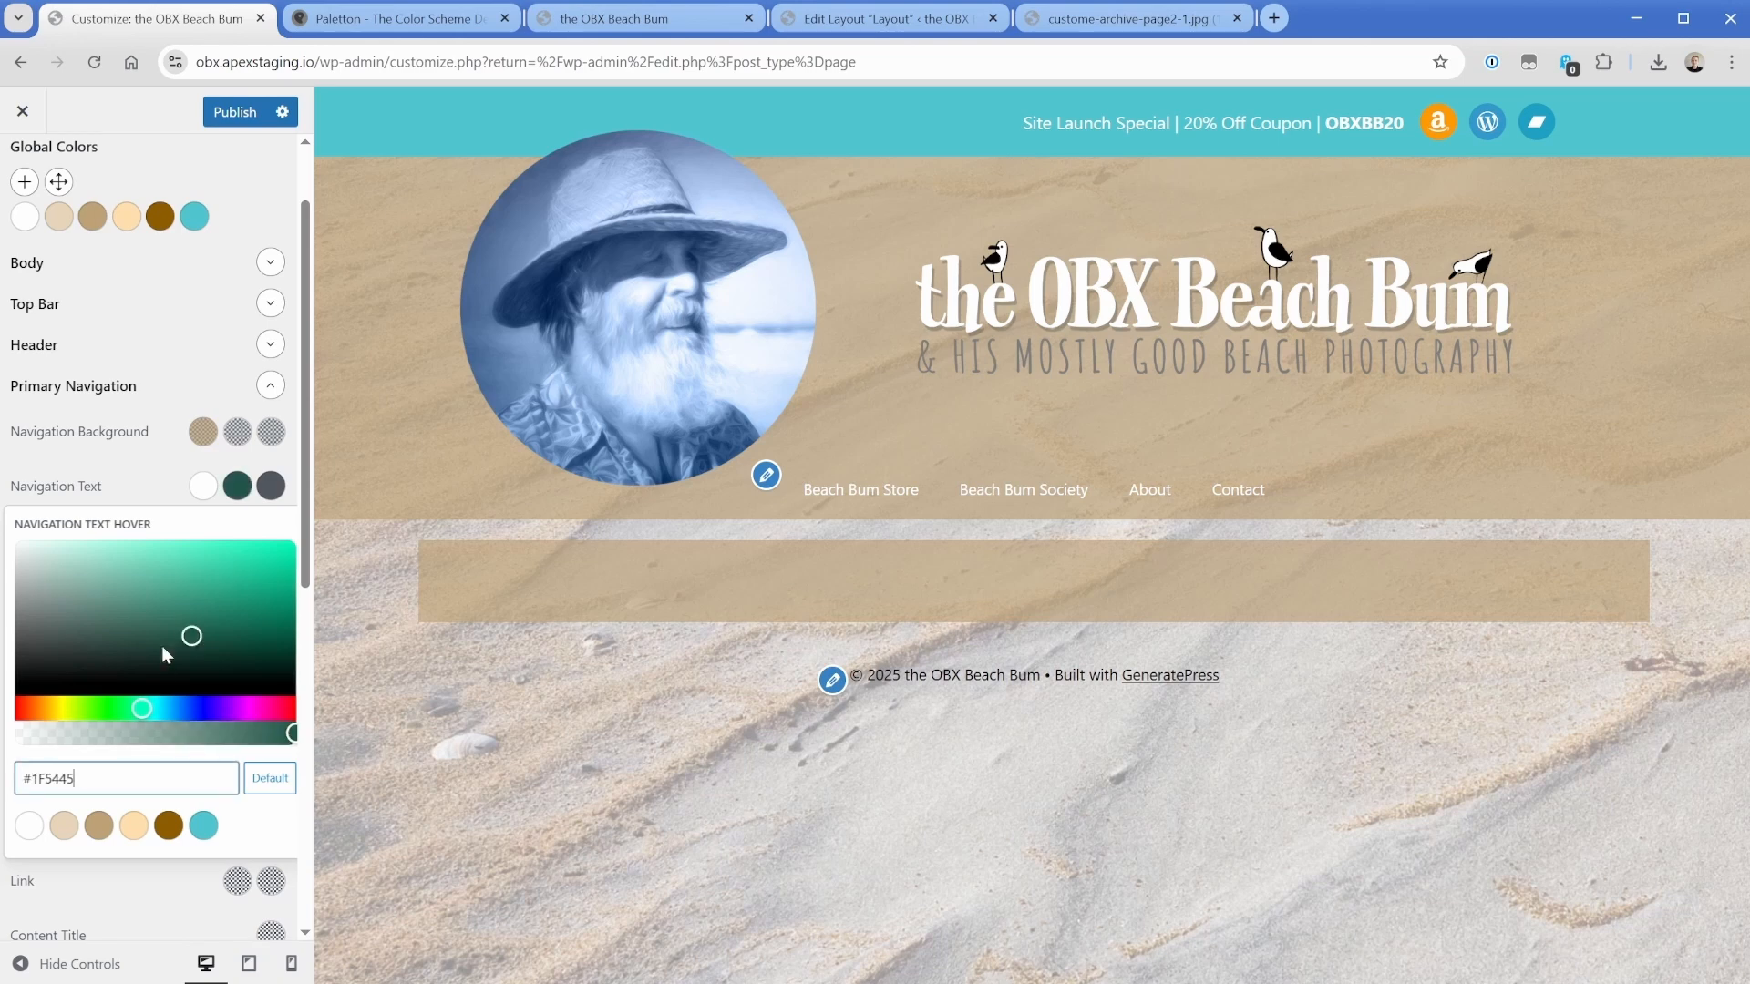
pyautogui.click(167, 483)
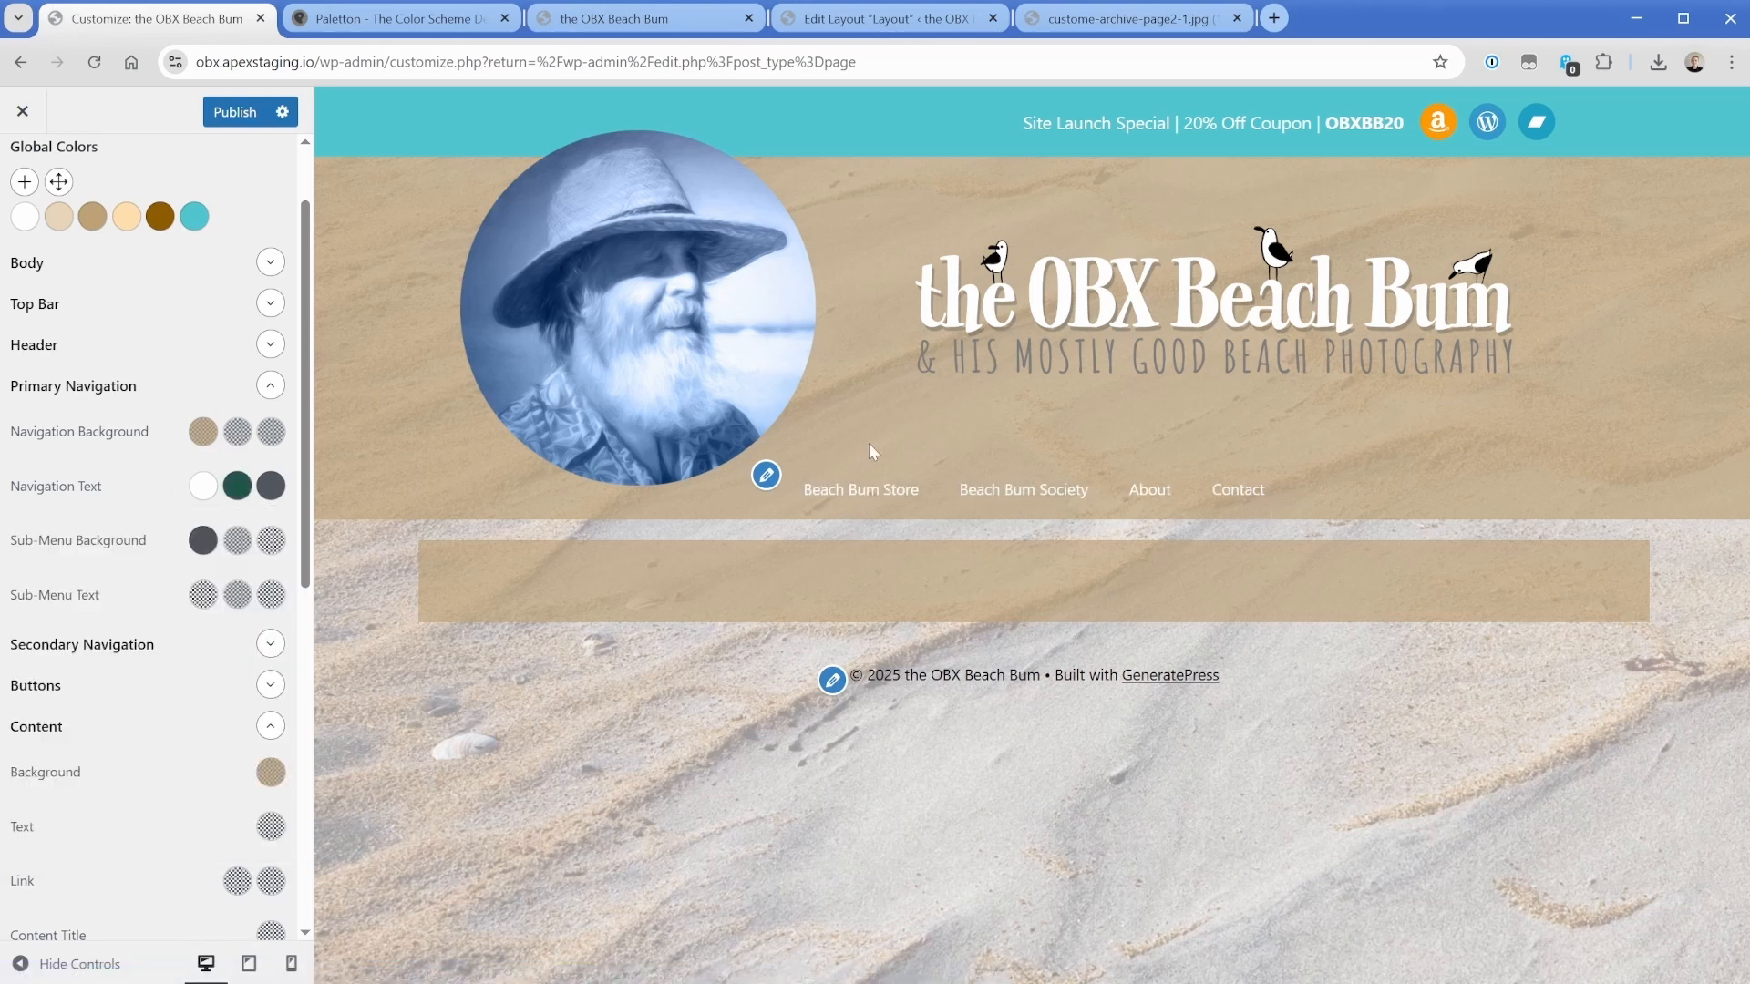
# Set the Header Width to Contained in the Customizer's header layout settings.
pyautogui.scroll(2, 28, 201)
pyautogui.click(28, 193)
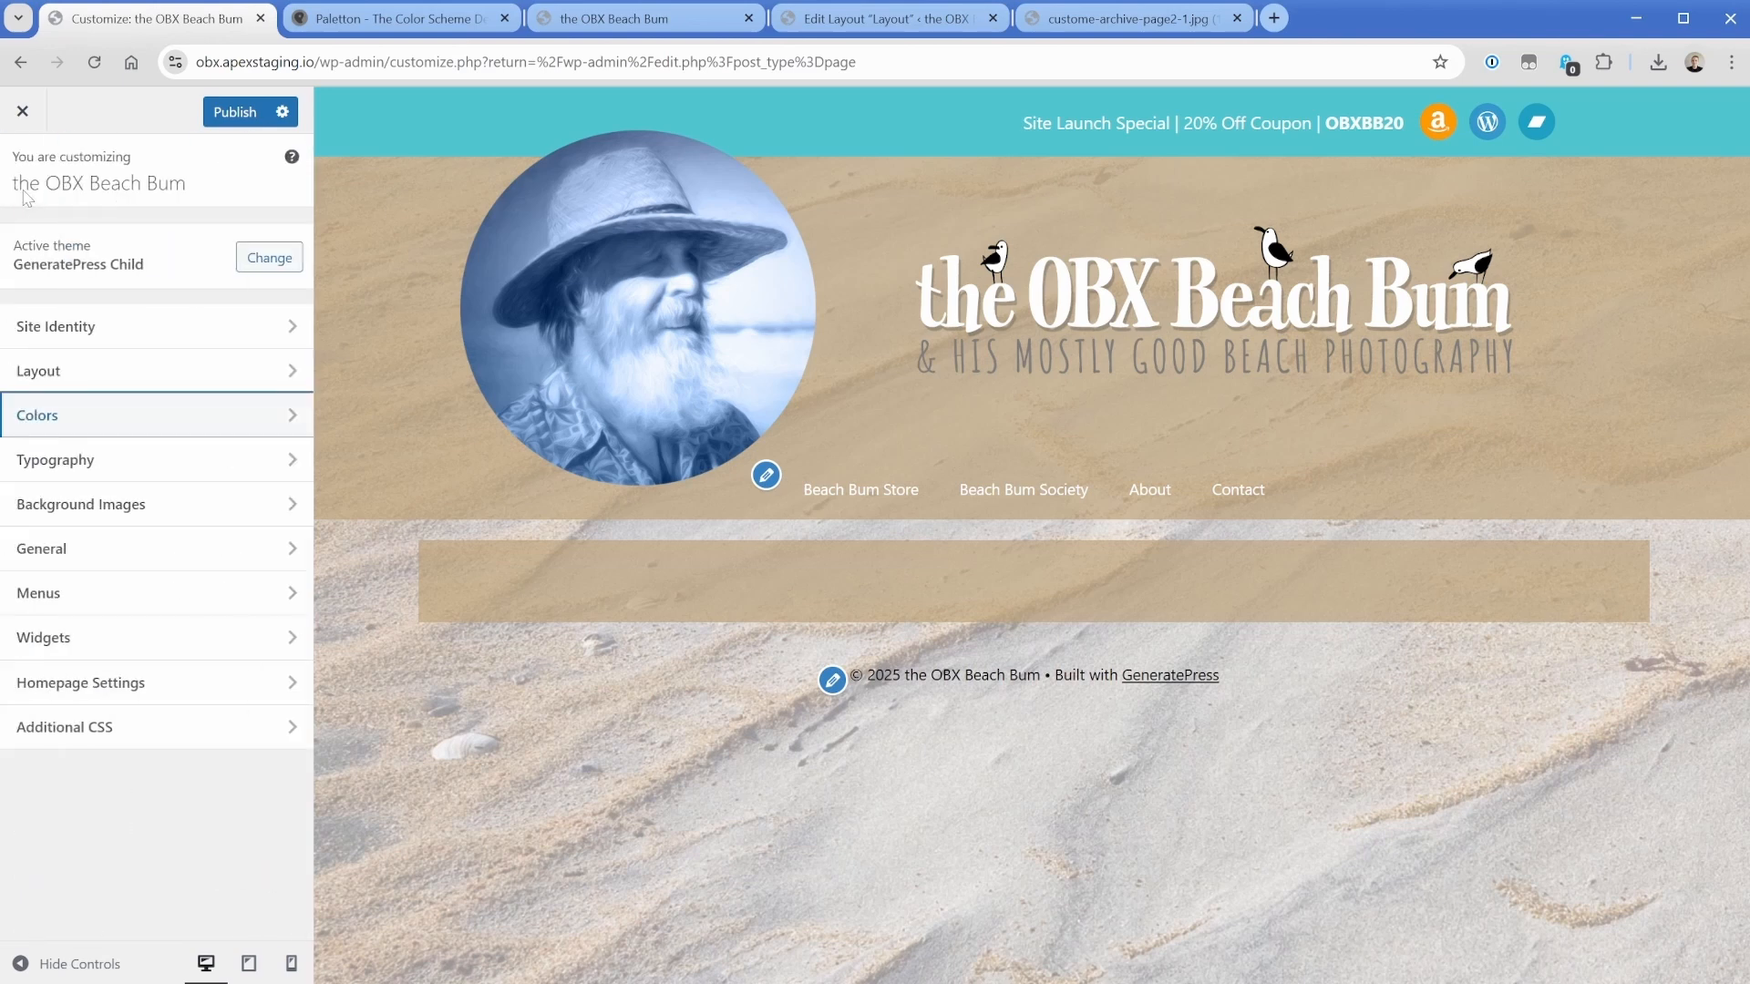
pyautogui.click(66, 367)
pyautogui.click(68, 305)
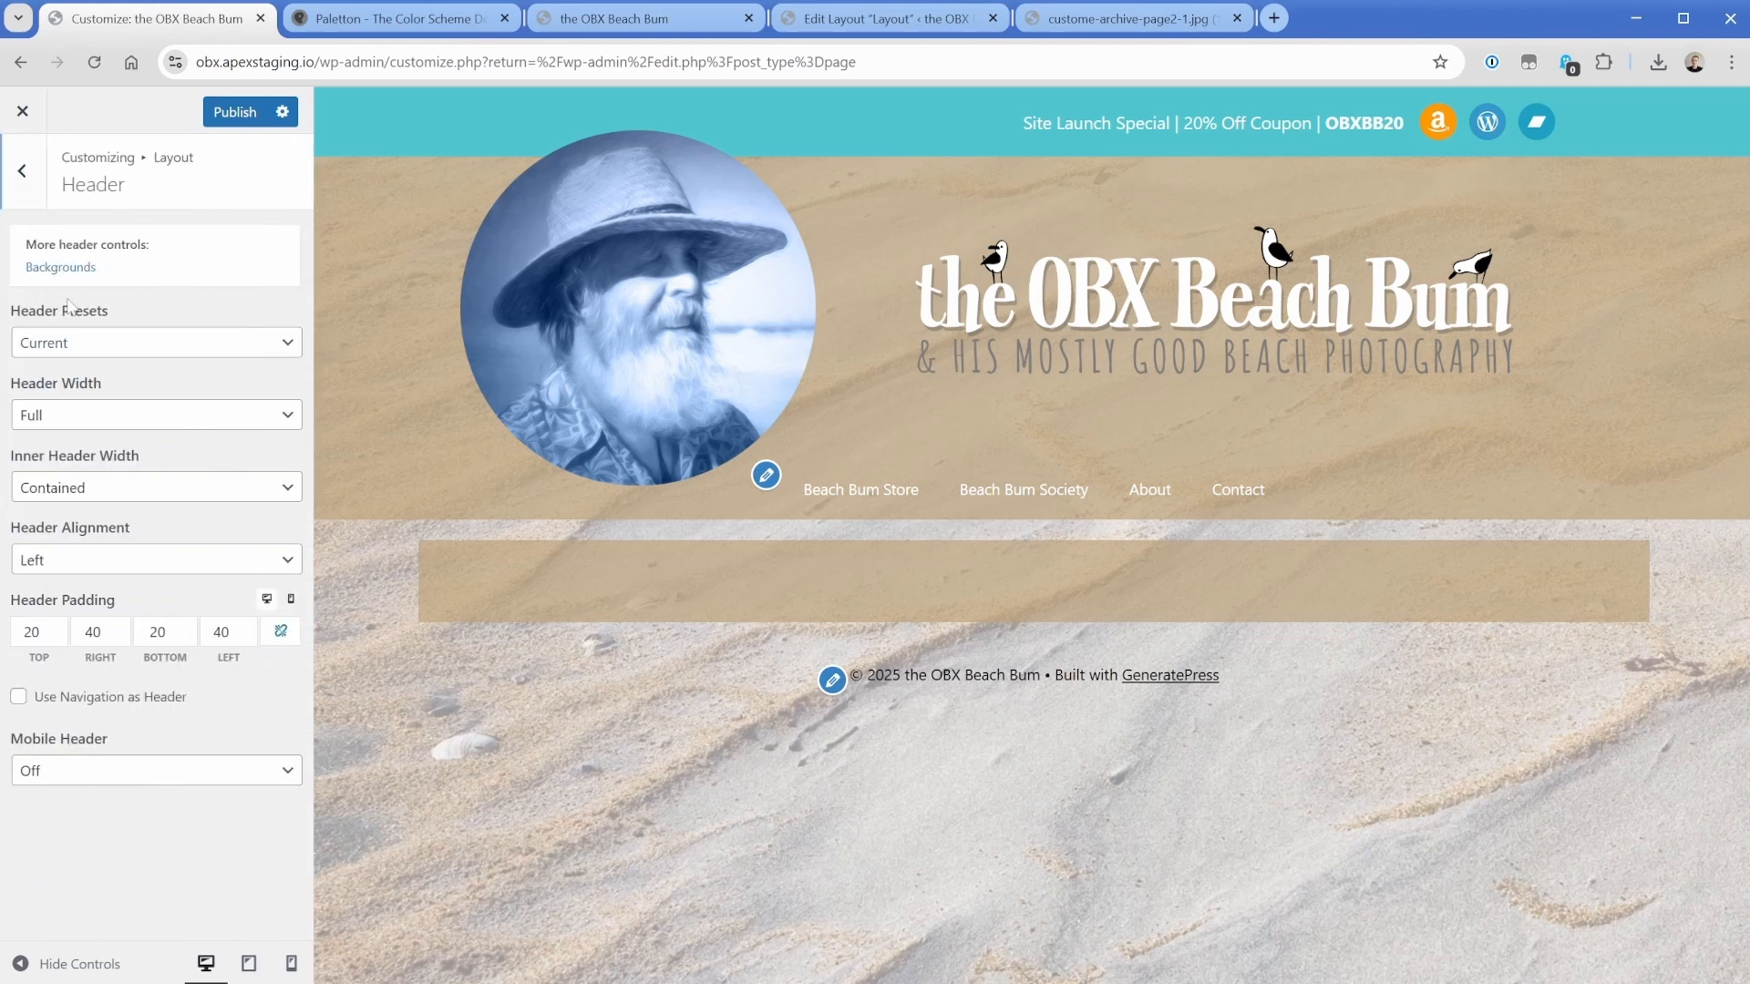
pyautogui.click(111, 432)
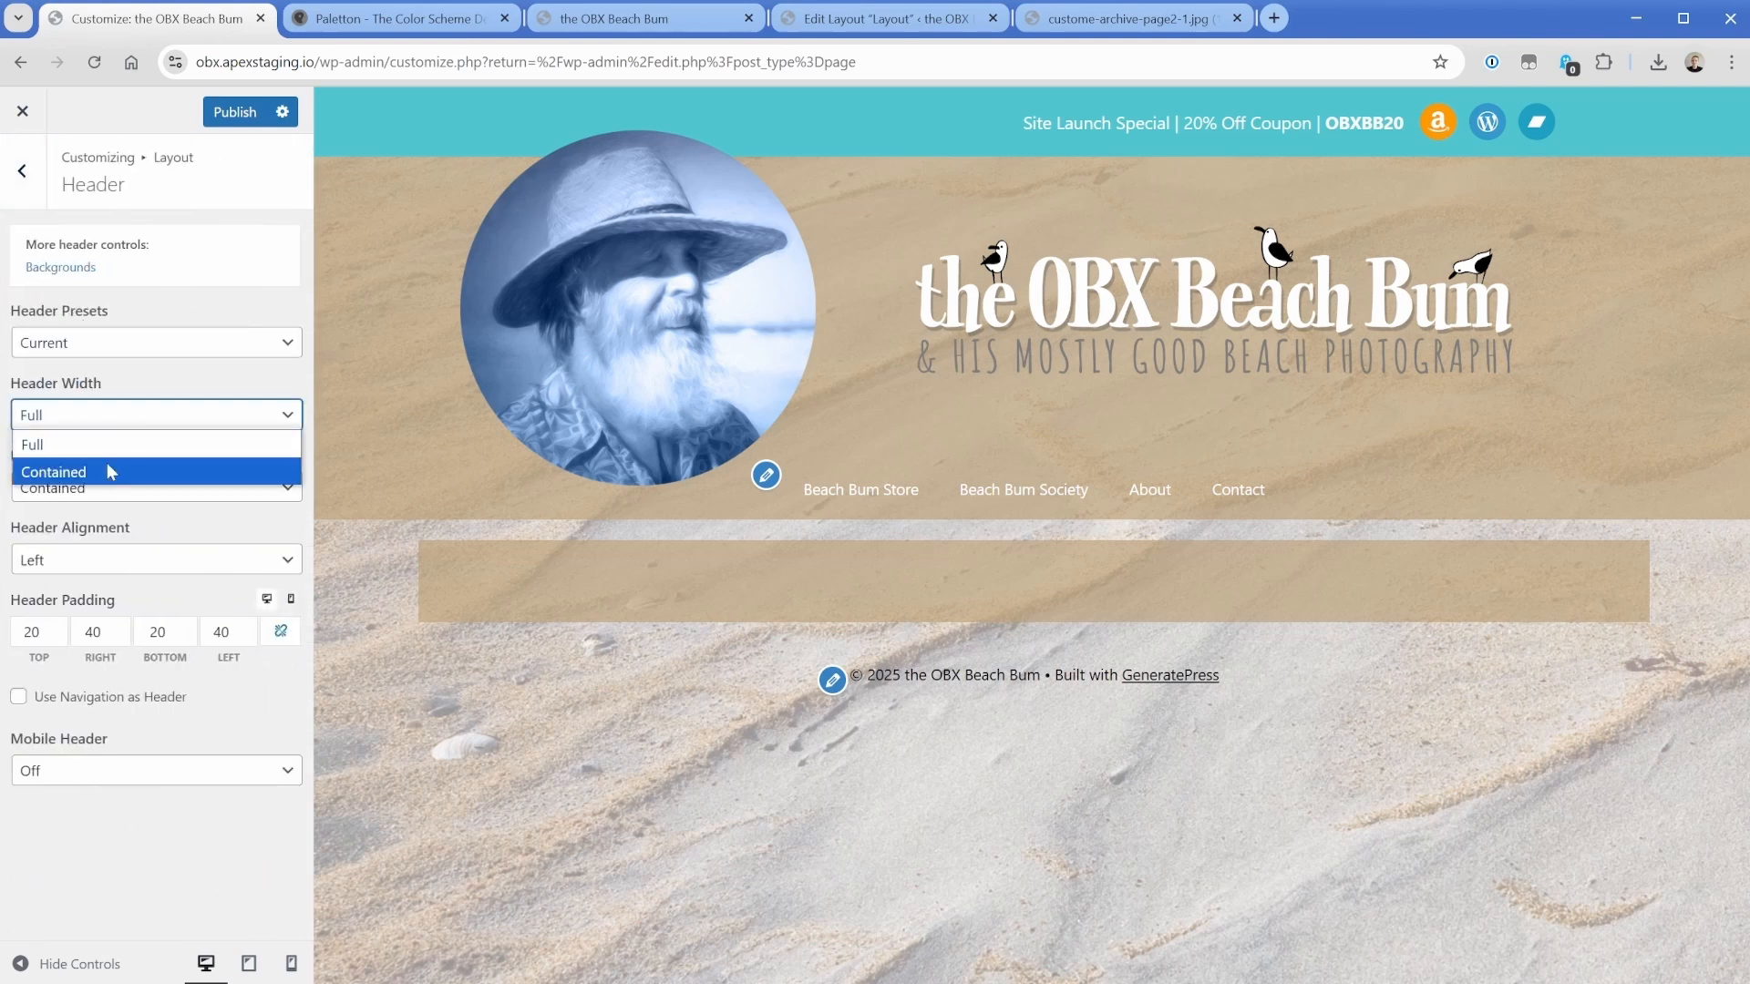
pyautogui.click(106, 465)
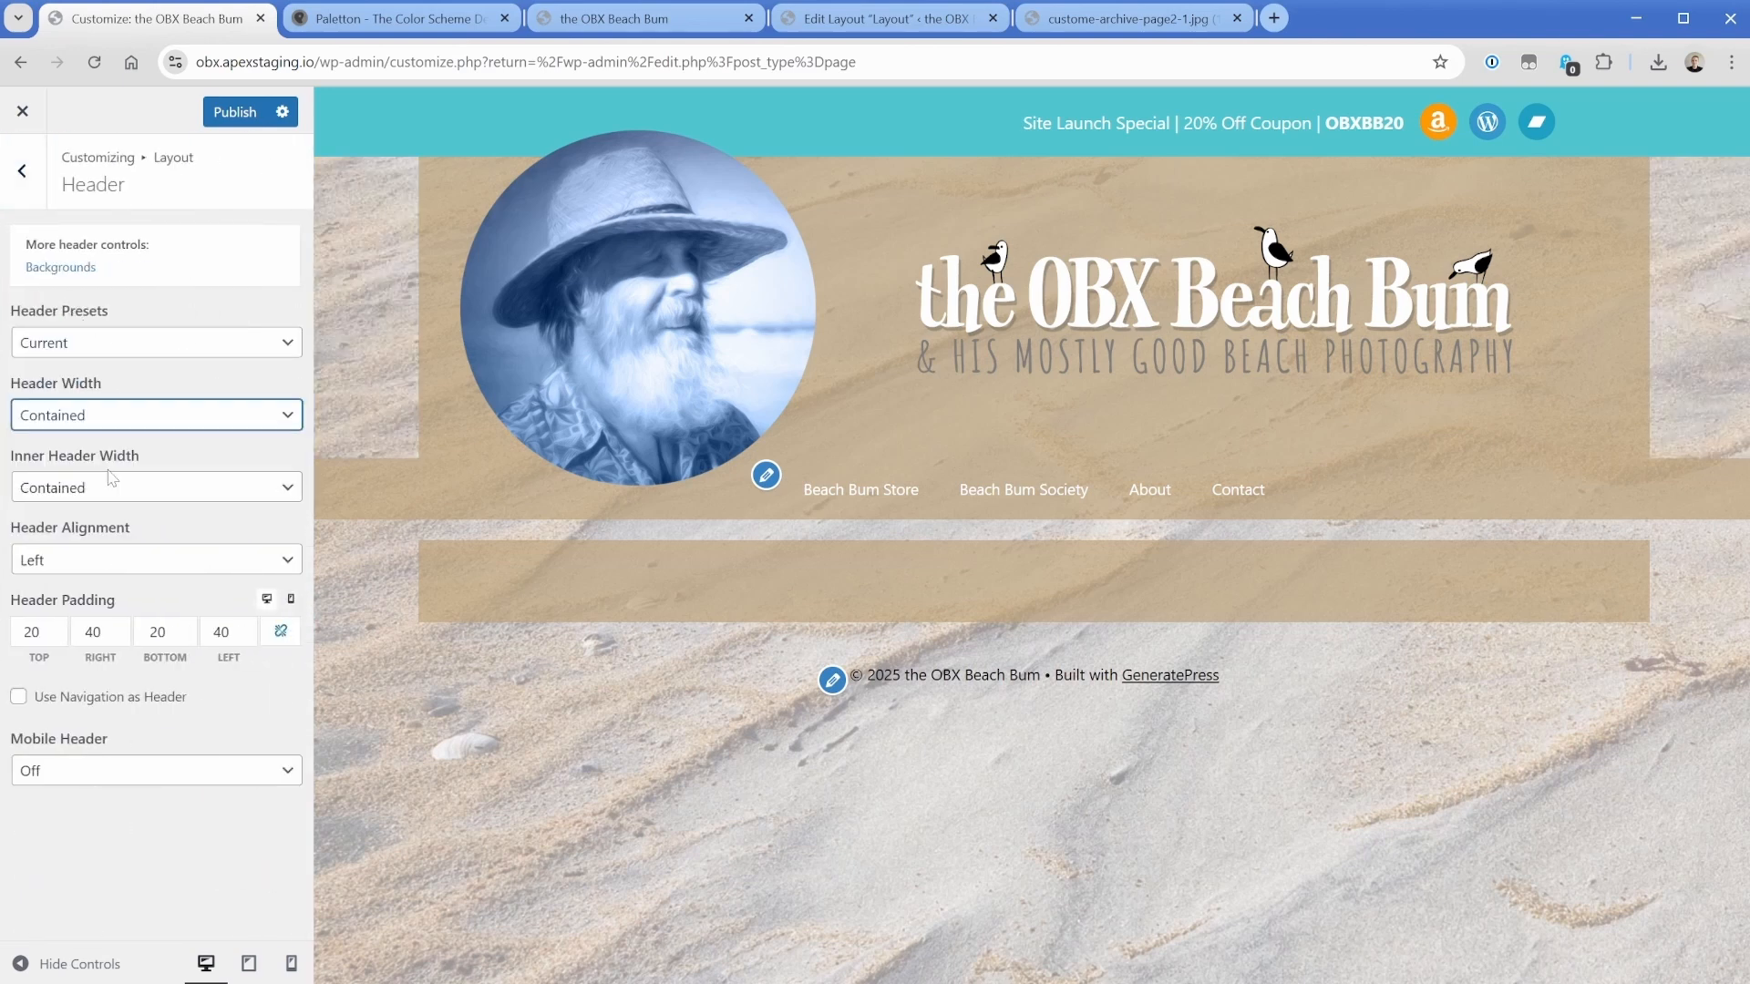
# Set the primary navigation's Navigation Width to Contained.
pyautogui.click(22, 171)
pyautogui.click(64, 337)
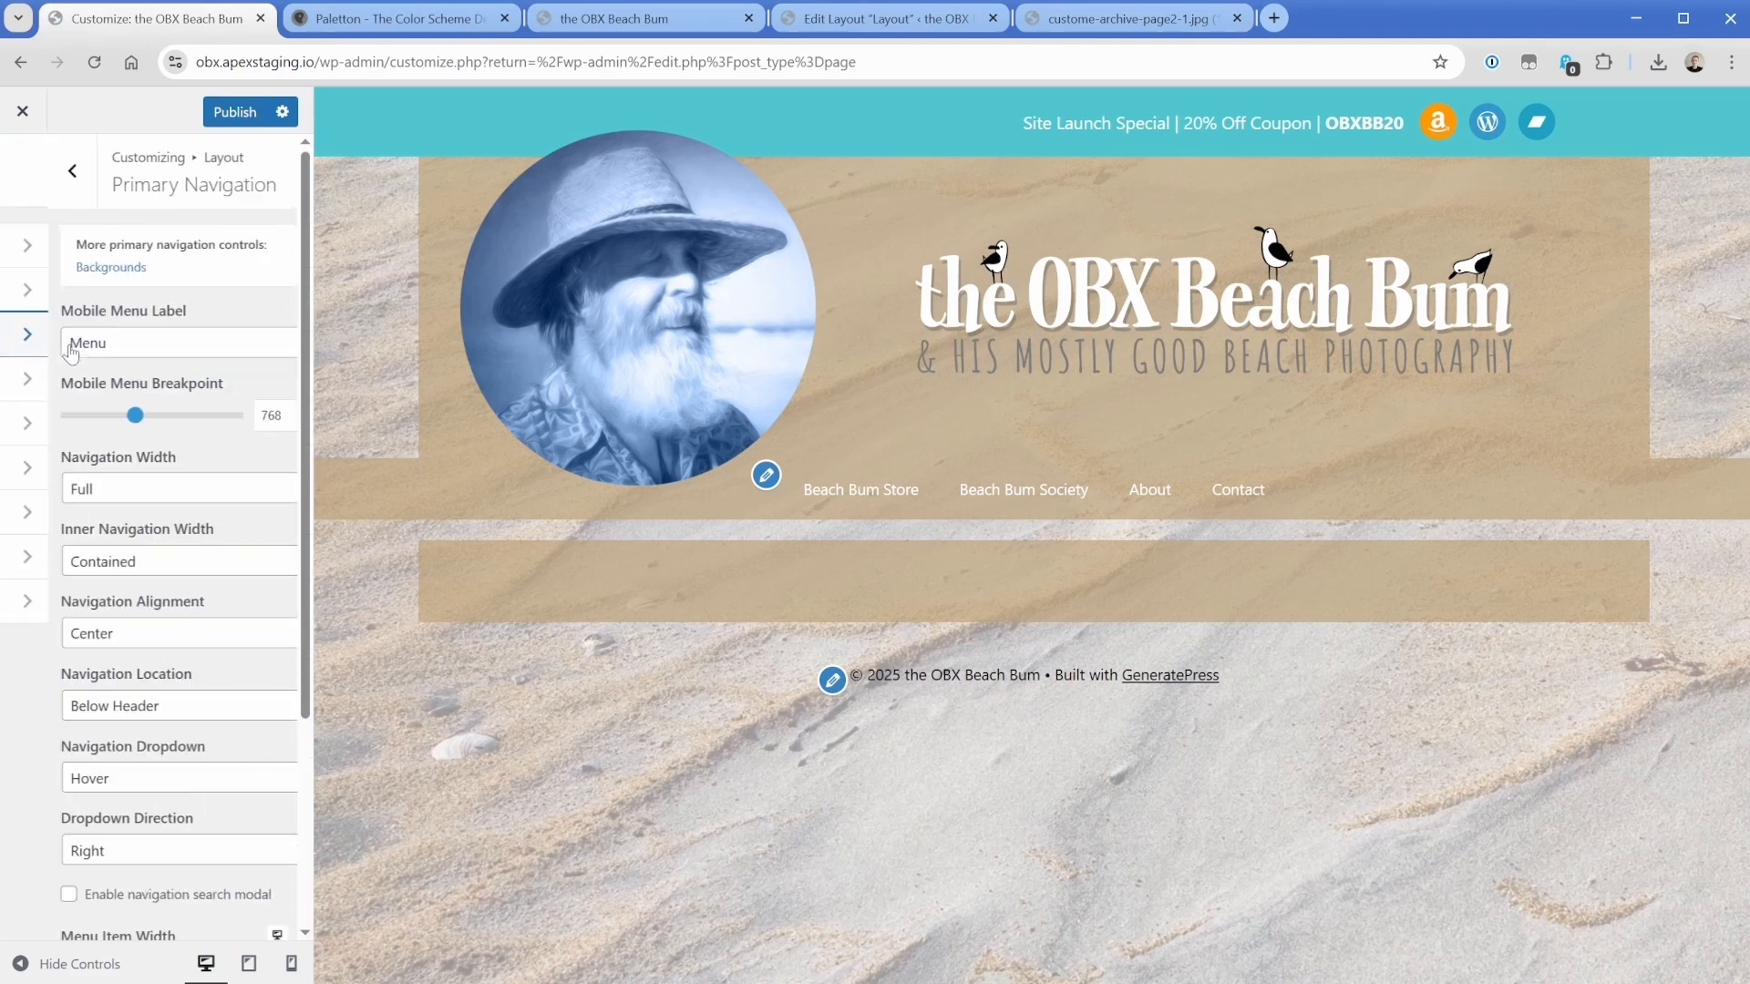
pyautogui.click(96, 489)
pyautogui.click(91, 536)
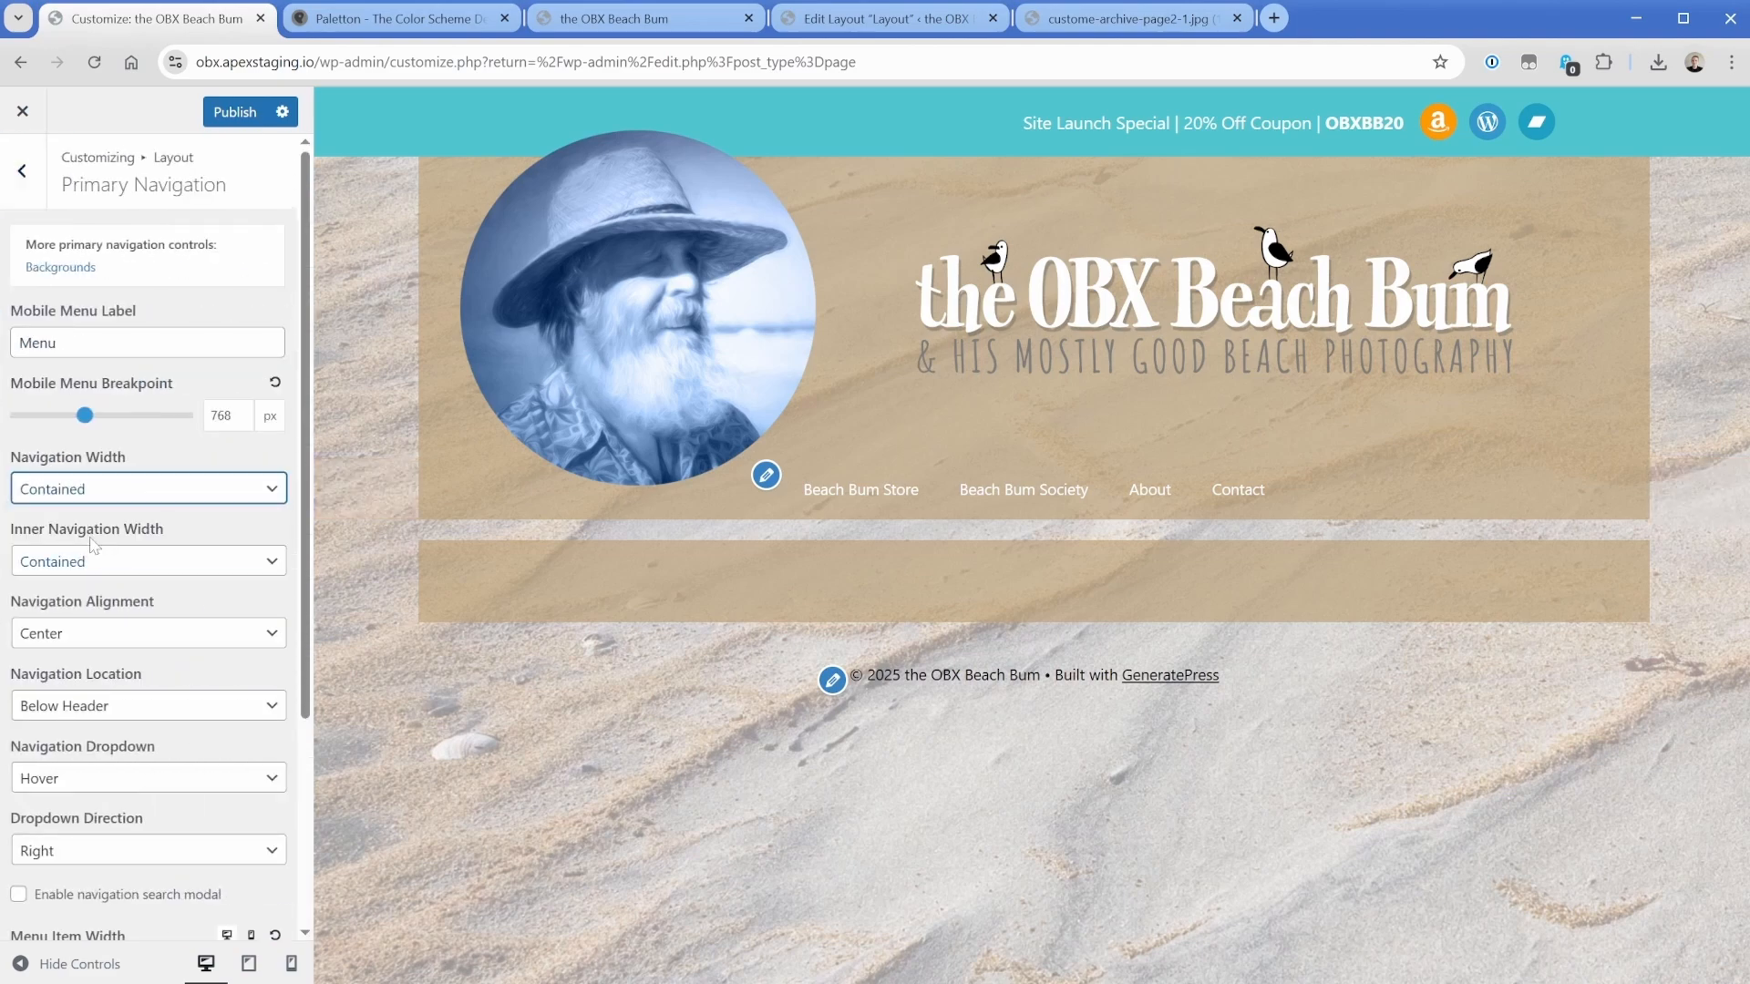
# Publish the Customizer changes and reload the live home page.
pyautogui.click(234, 111)
pyautogui.click(638, 18)
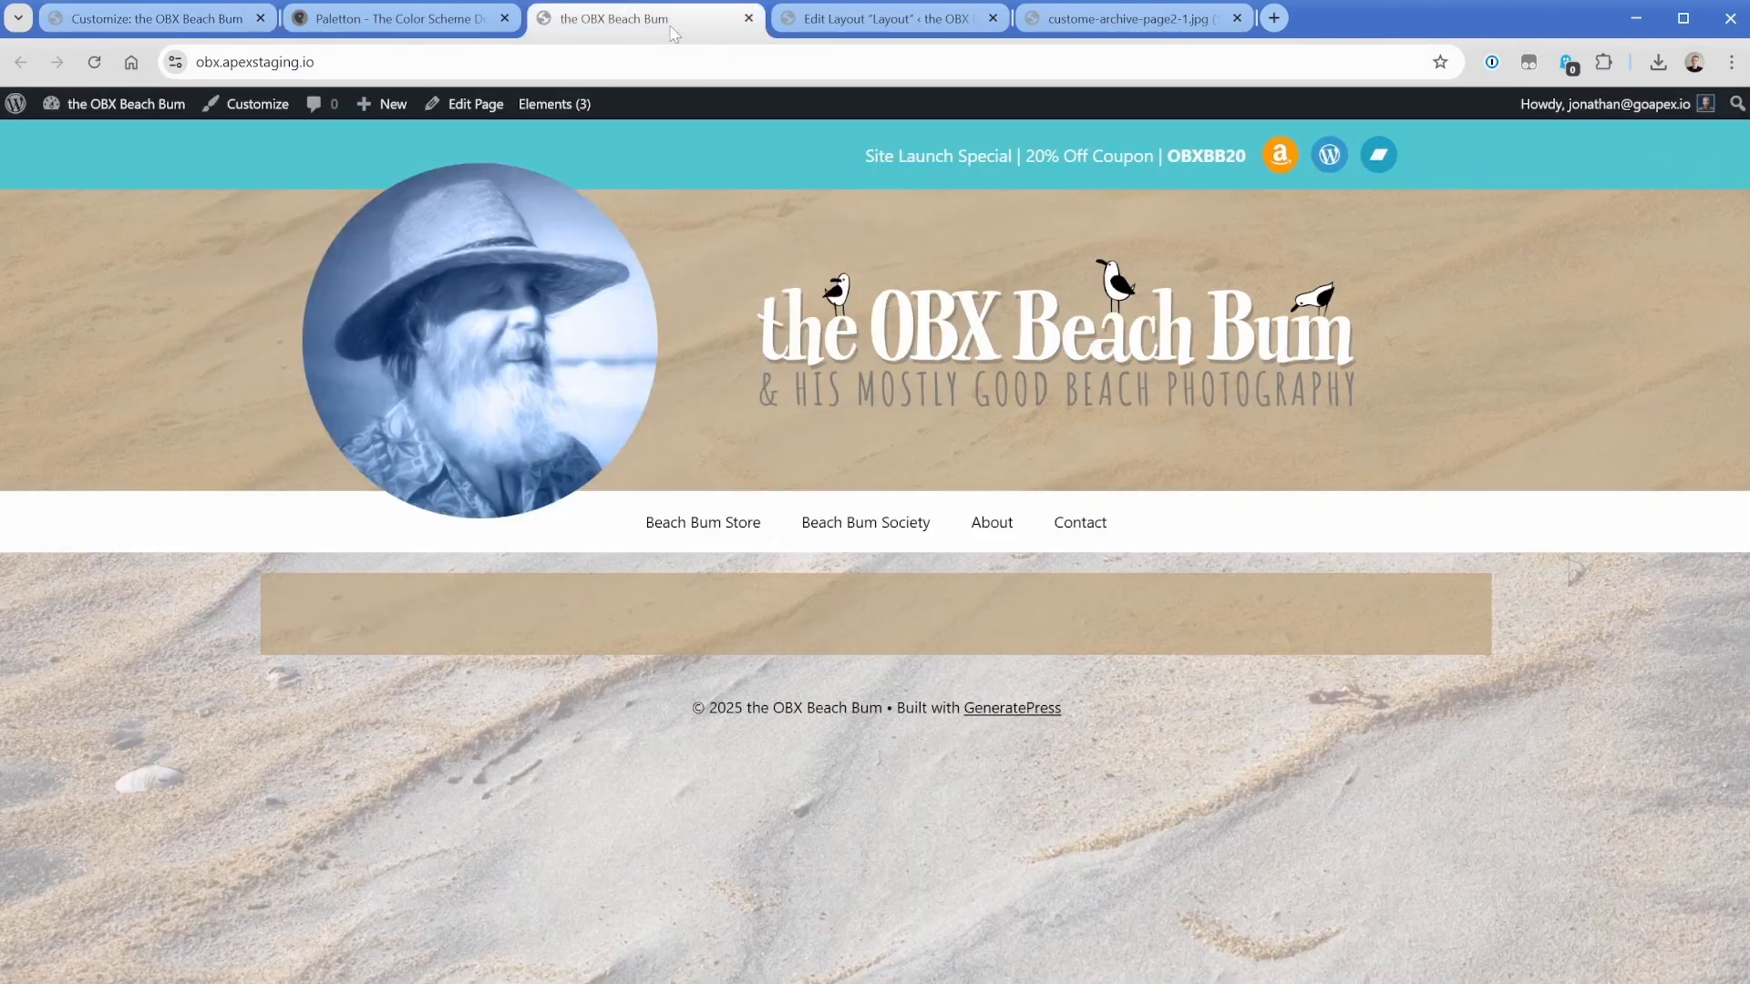
pyautogui.press('F5')
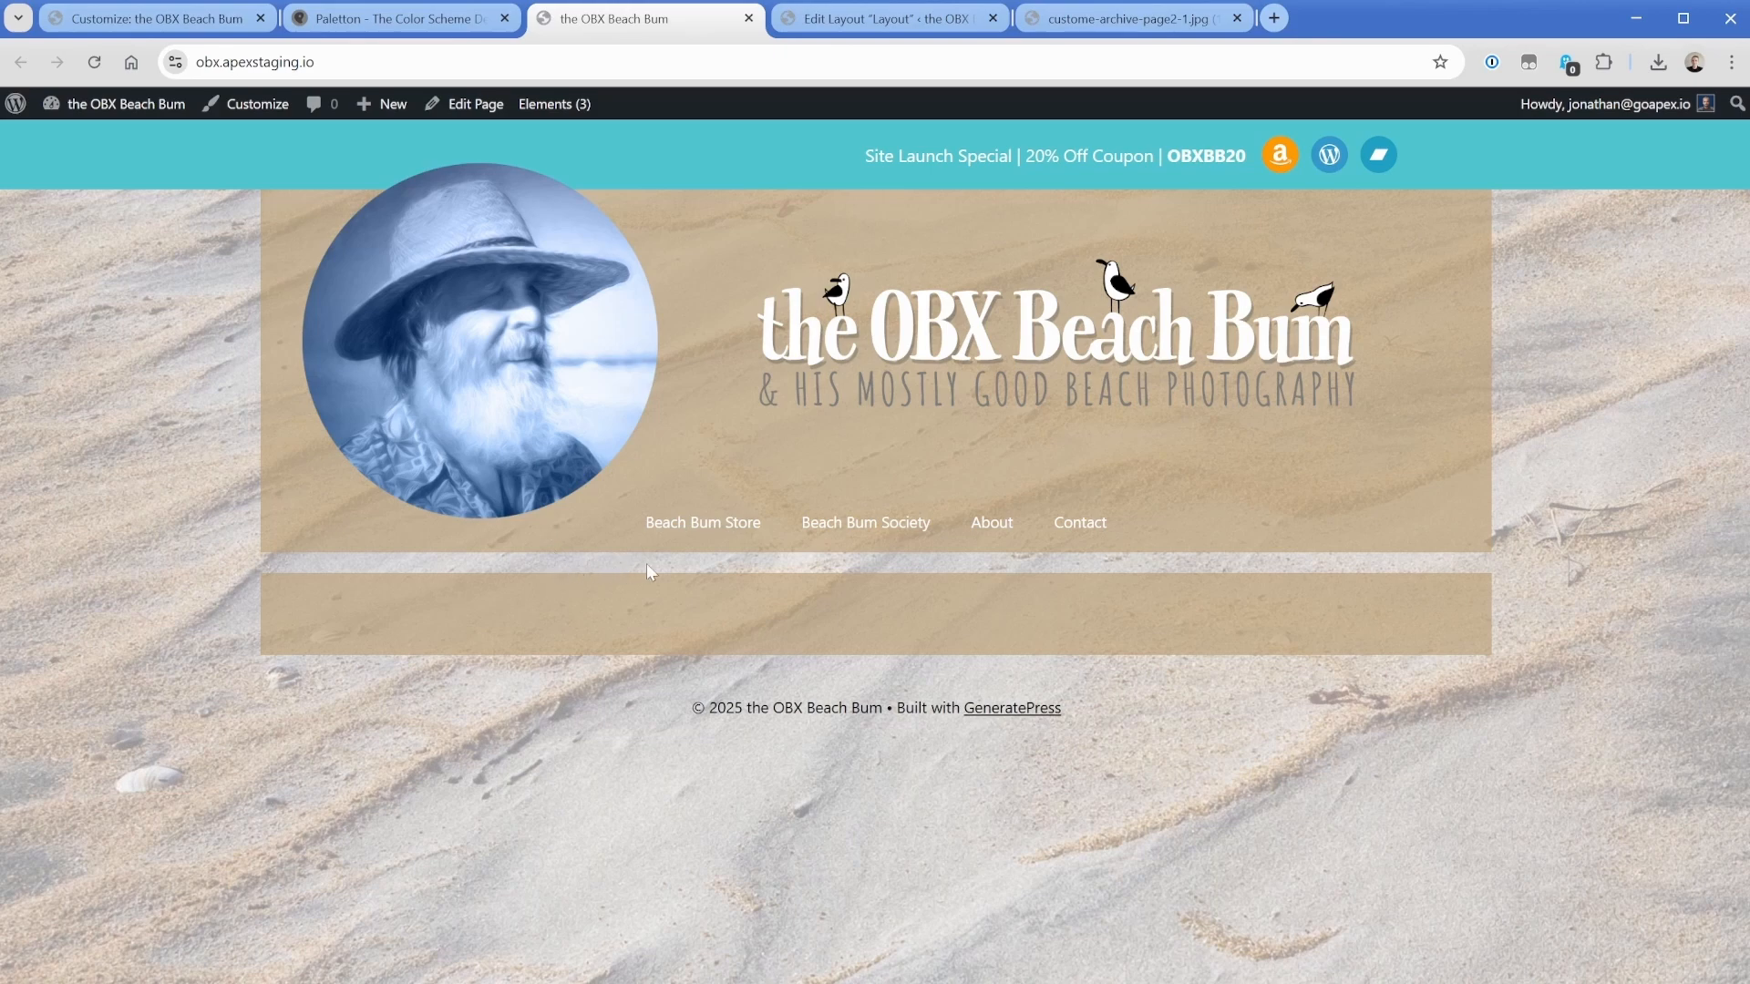
# Check the layout element's content area options, and open the Container layout settings in the Customizer.
pyautogui.click(880, 18)
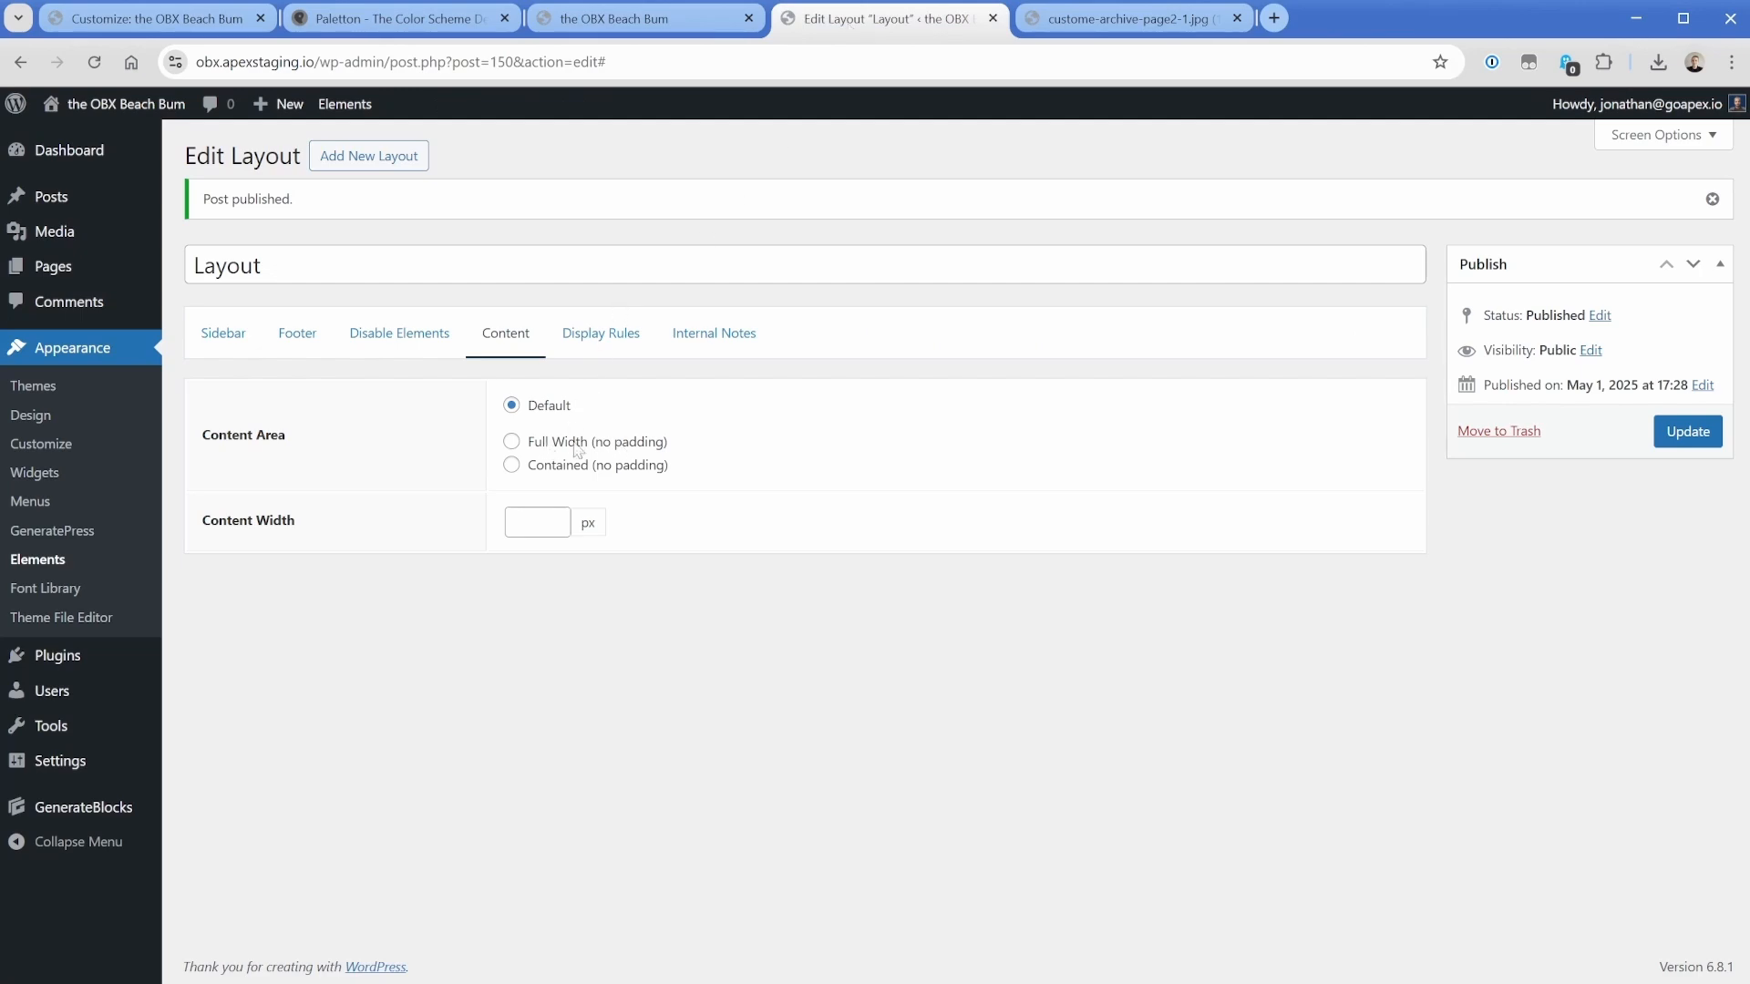
pyautogui.click(182, 18)
pyautogui.click(25, 172)
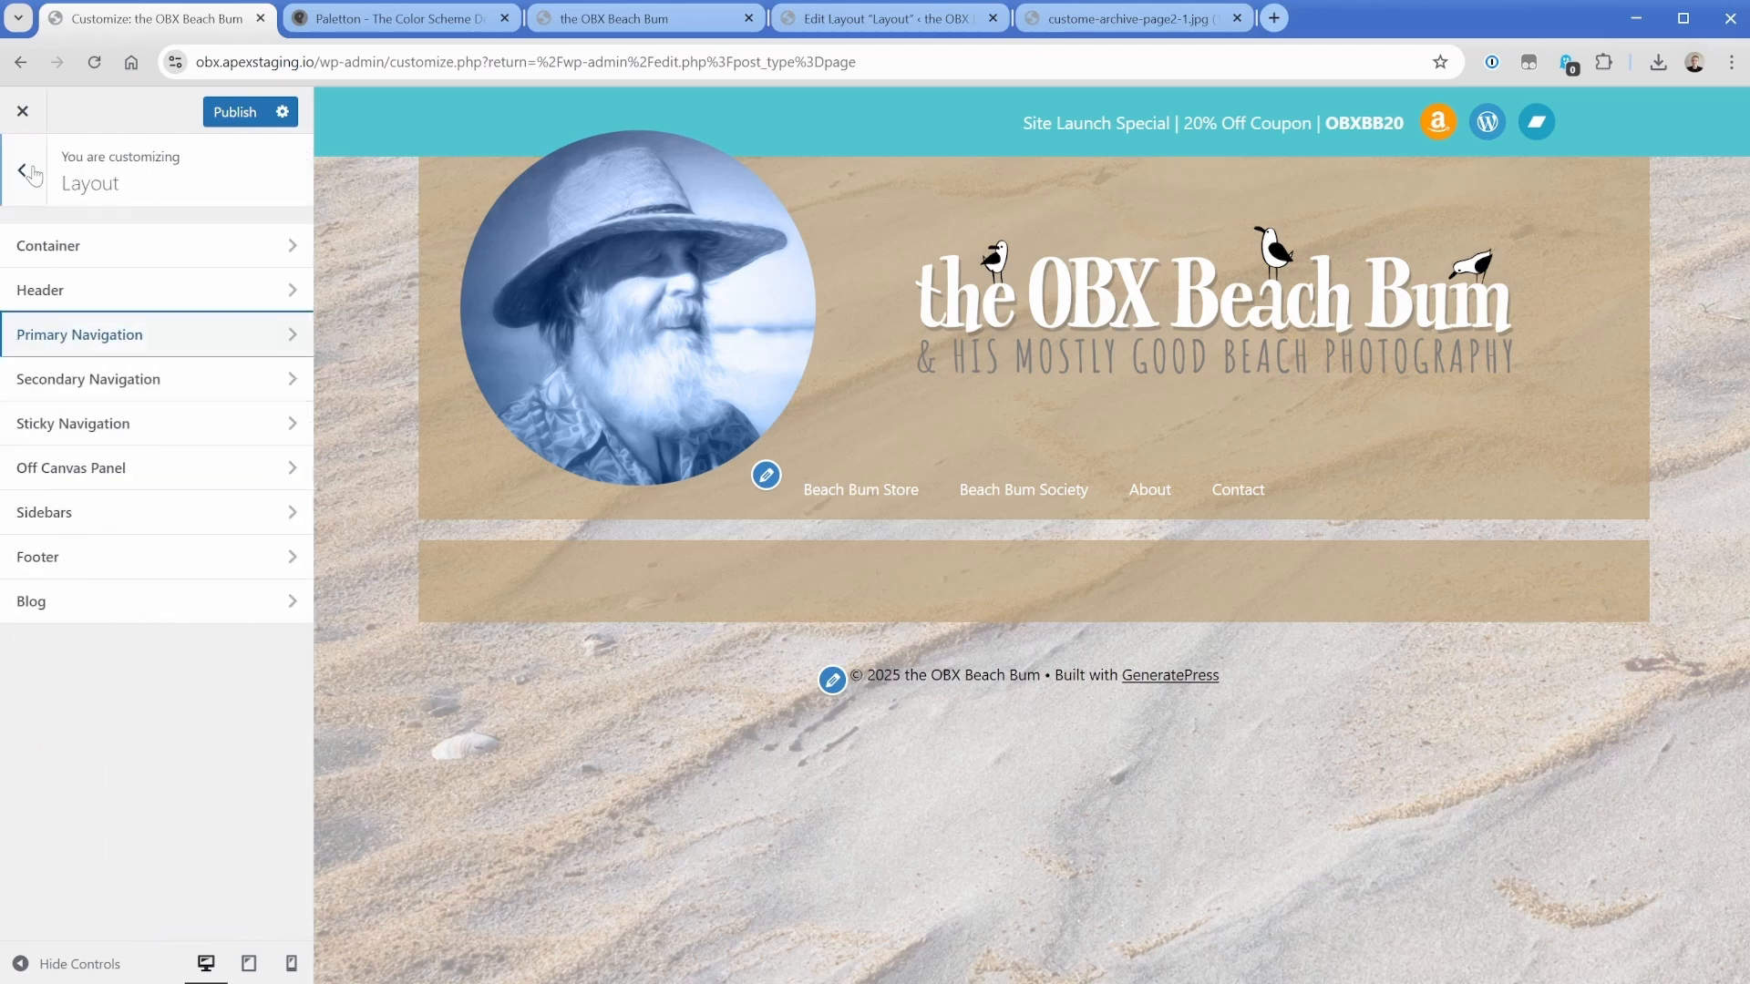
pyautogui.click(58, 255)
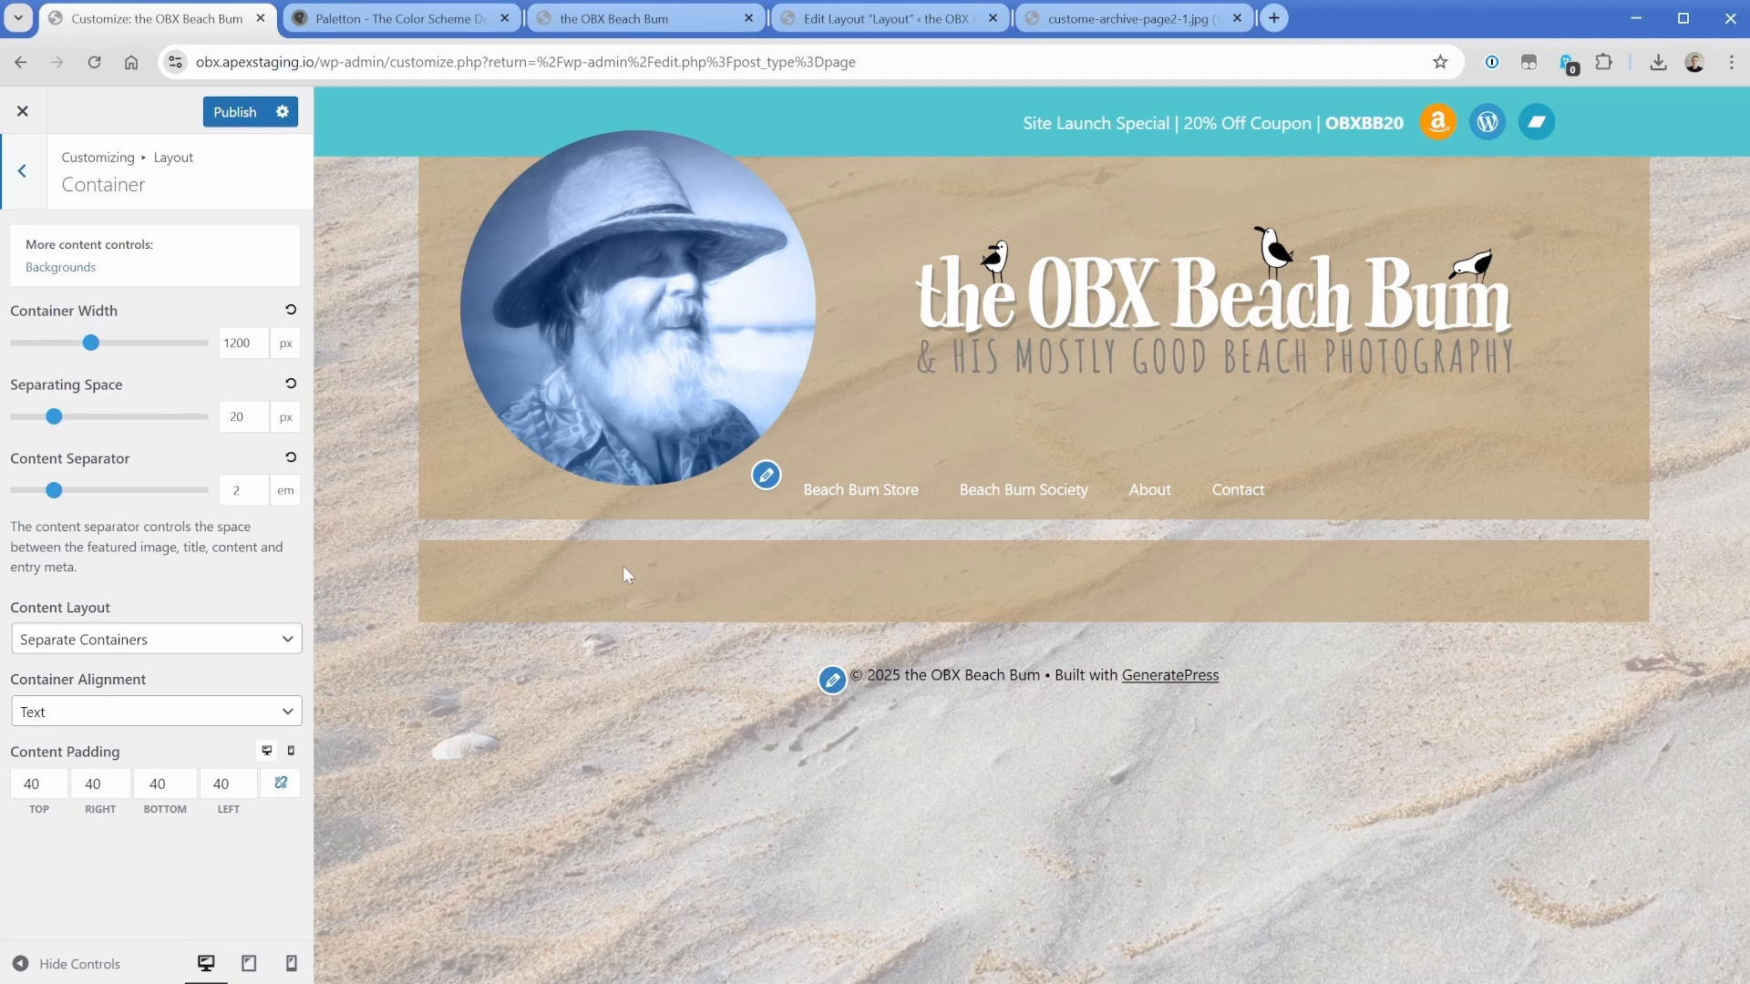
# Try a content padding of 0 at the top and bottom, and restore both to 40.
pyautogui.doubleClick(32, 784)
pyautogui.write('0')
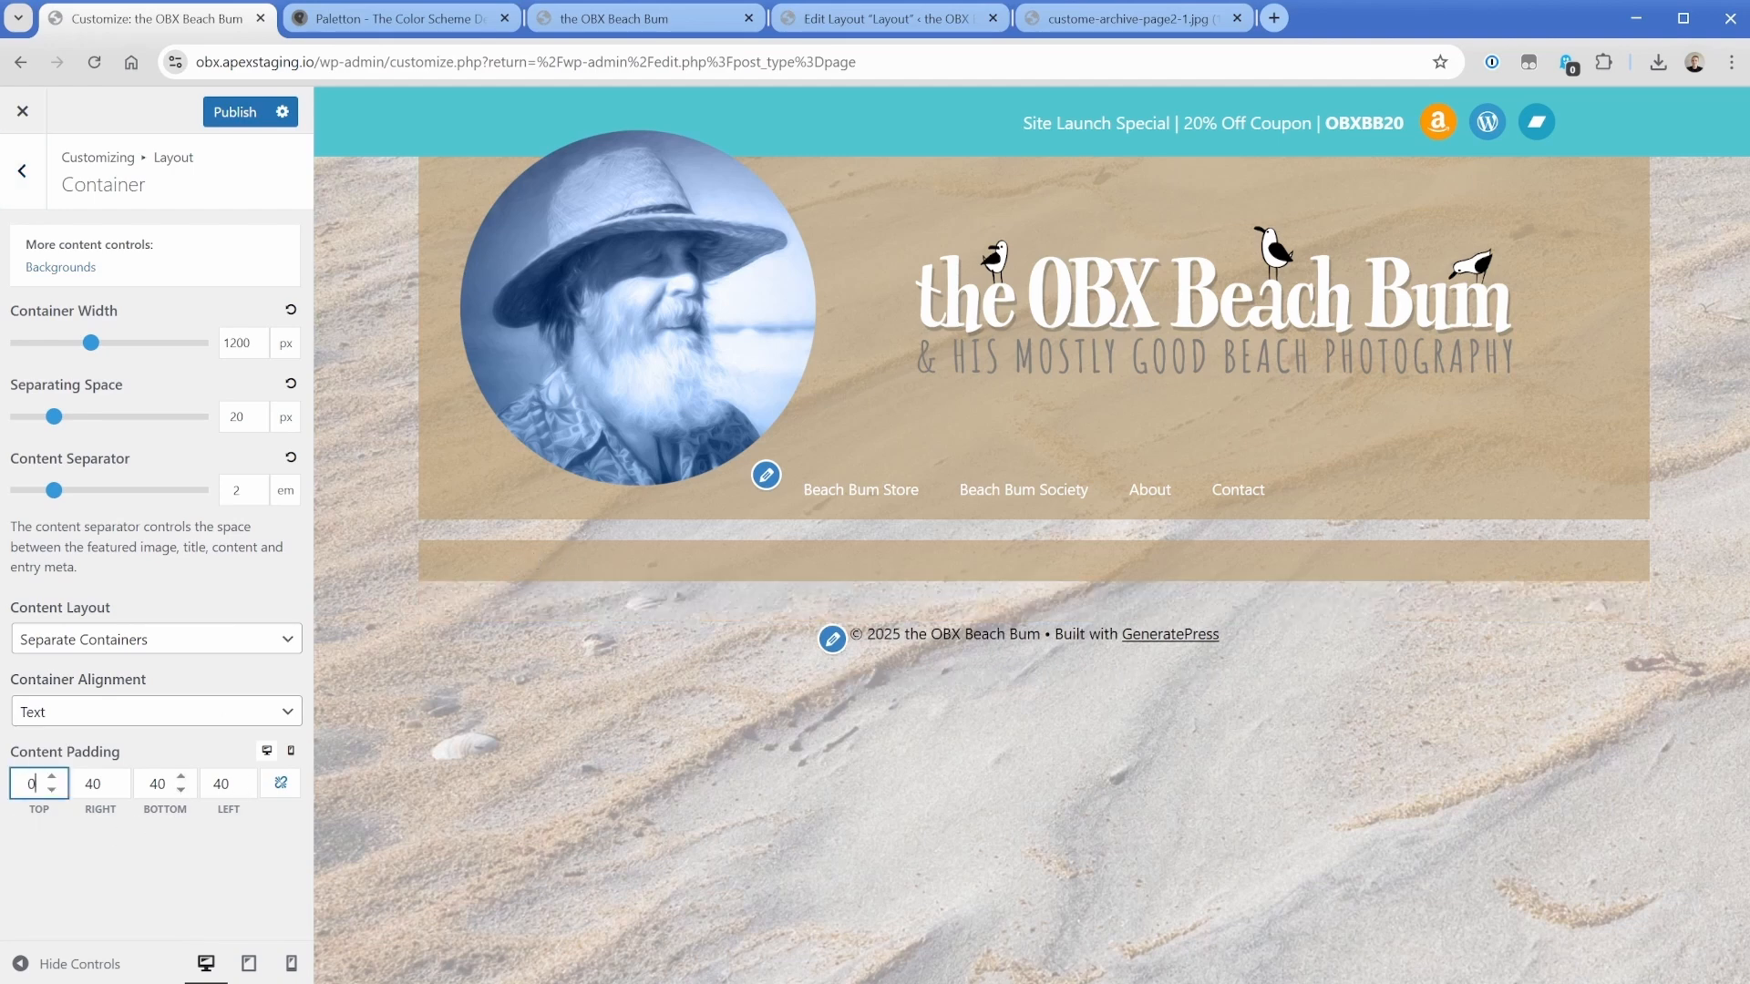
pyautogui.doubleClick(157, 784)
pyautogui.write('0')
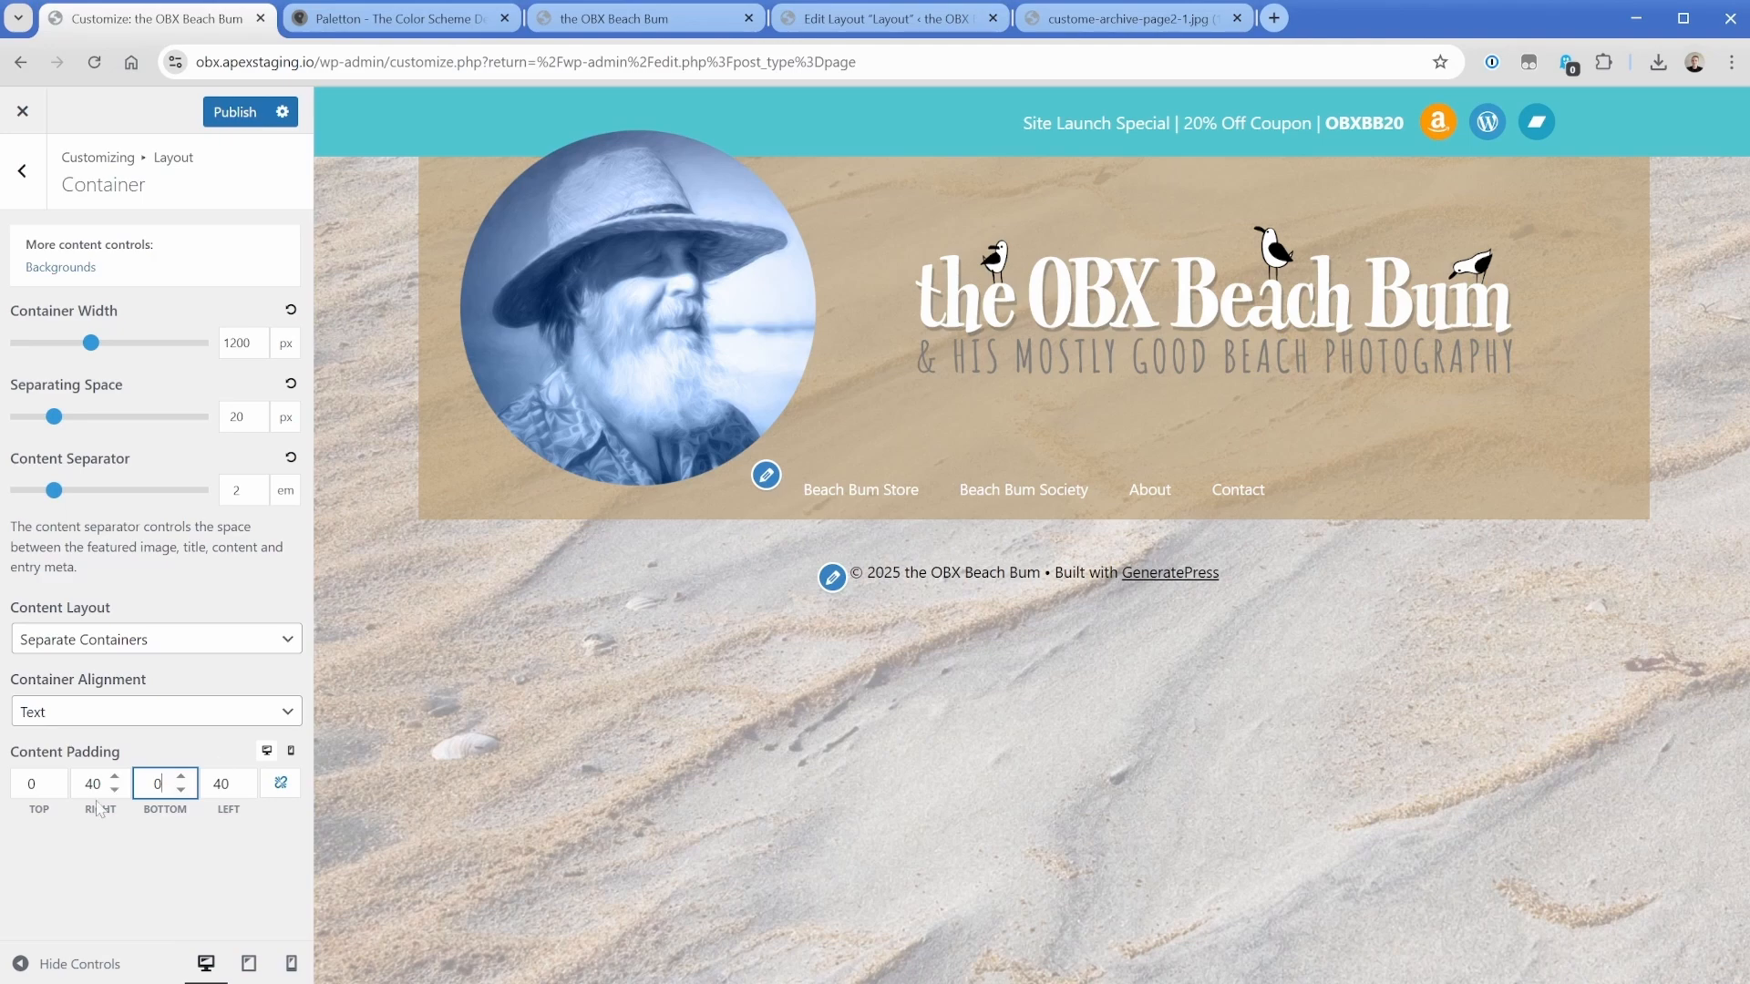
pyautogui.doubleClick(33, 784)
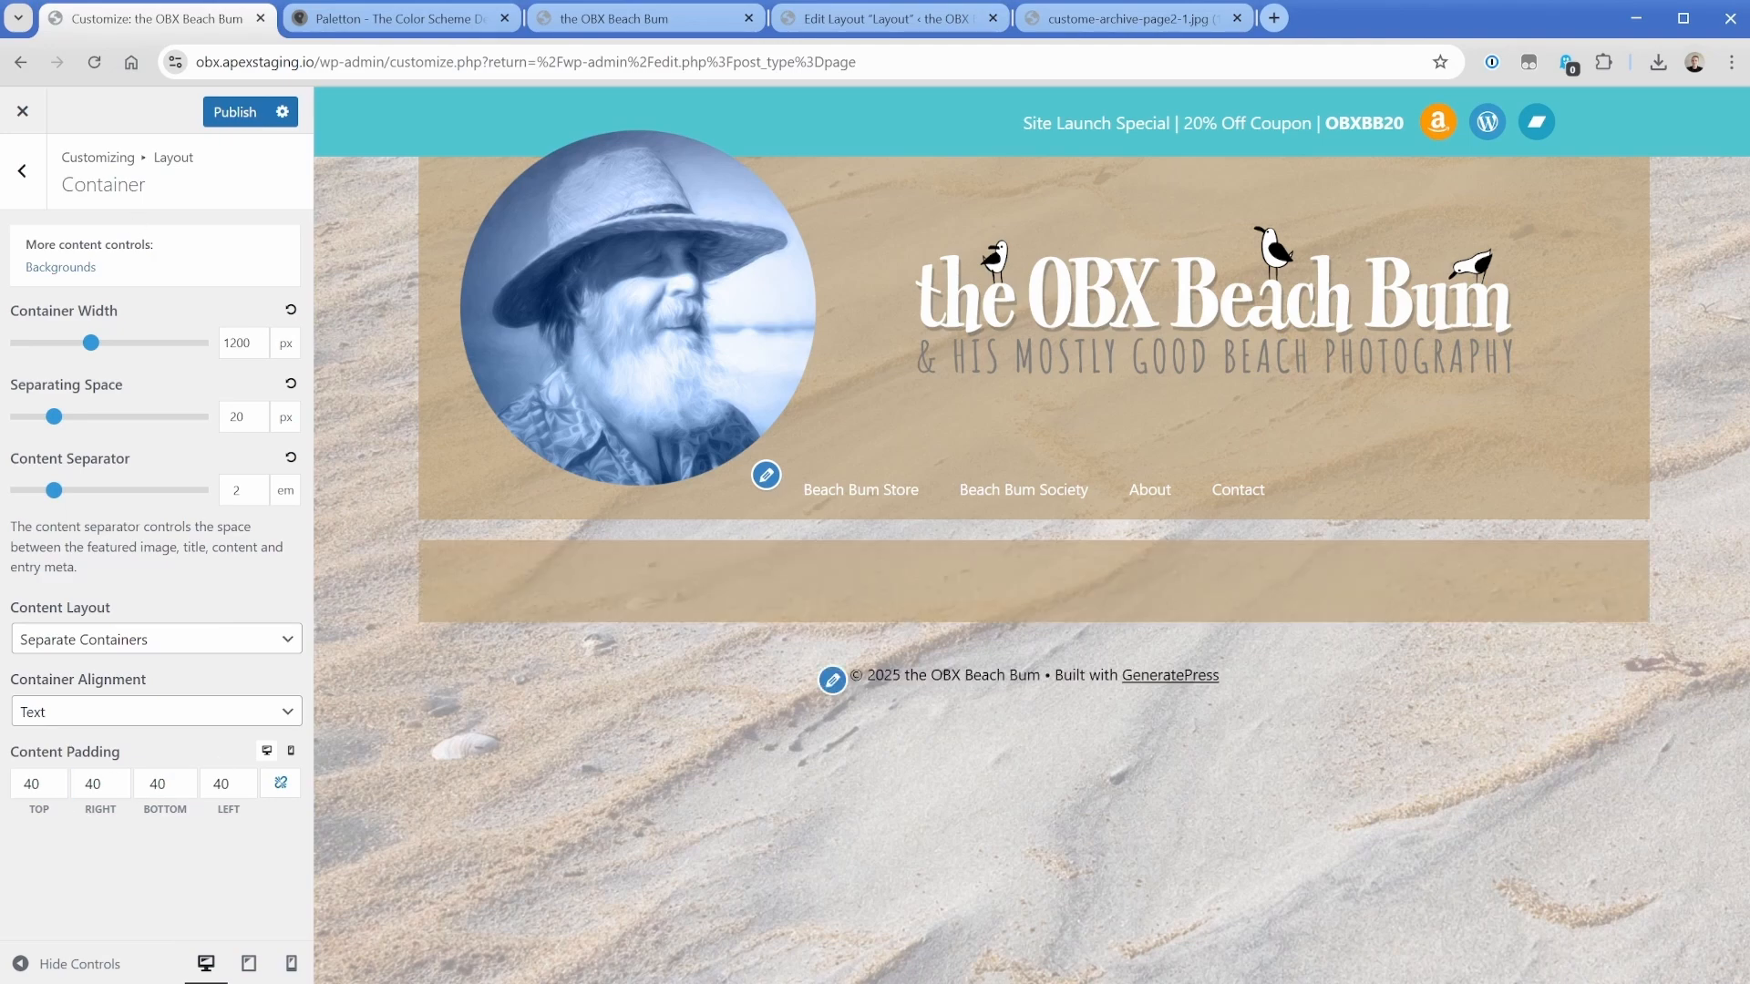
# Try a separating space of 0 px between the containers, and set it to 24 px.
pyautogui.moveTo(56, 426); pyautogui.dragTo(10, 425)
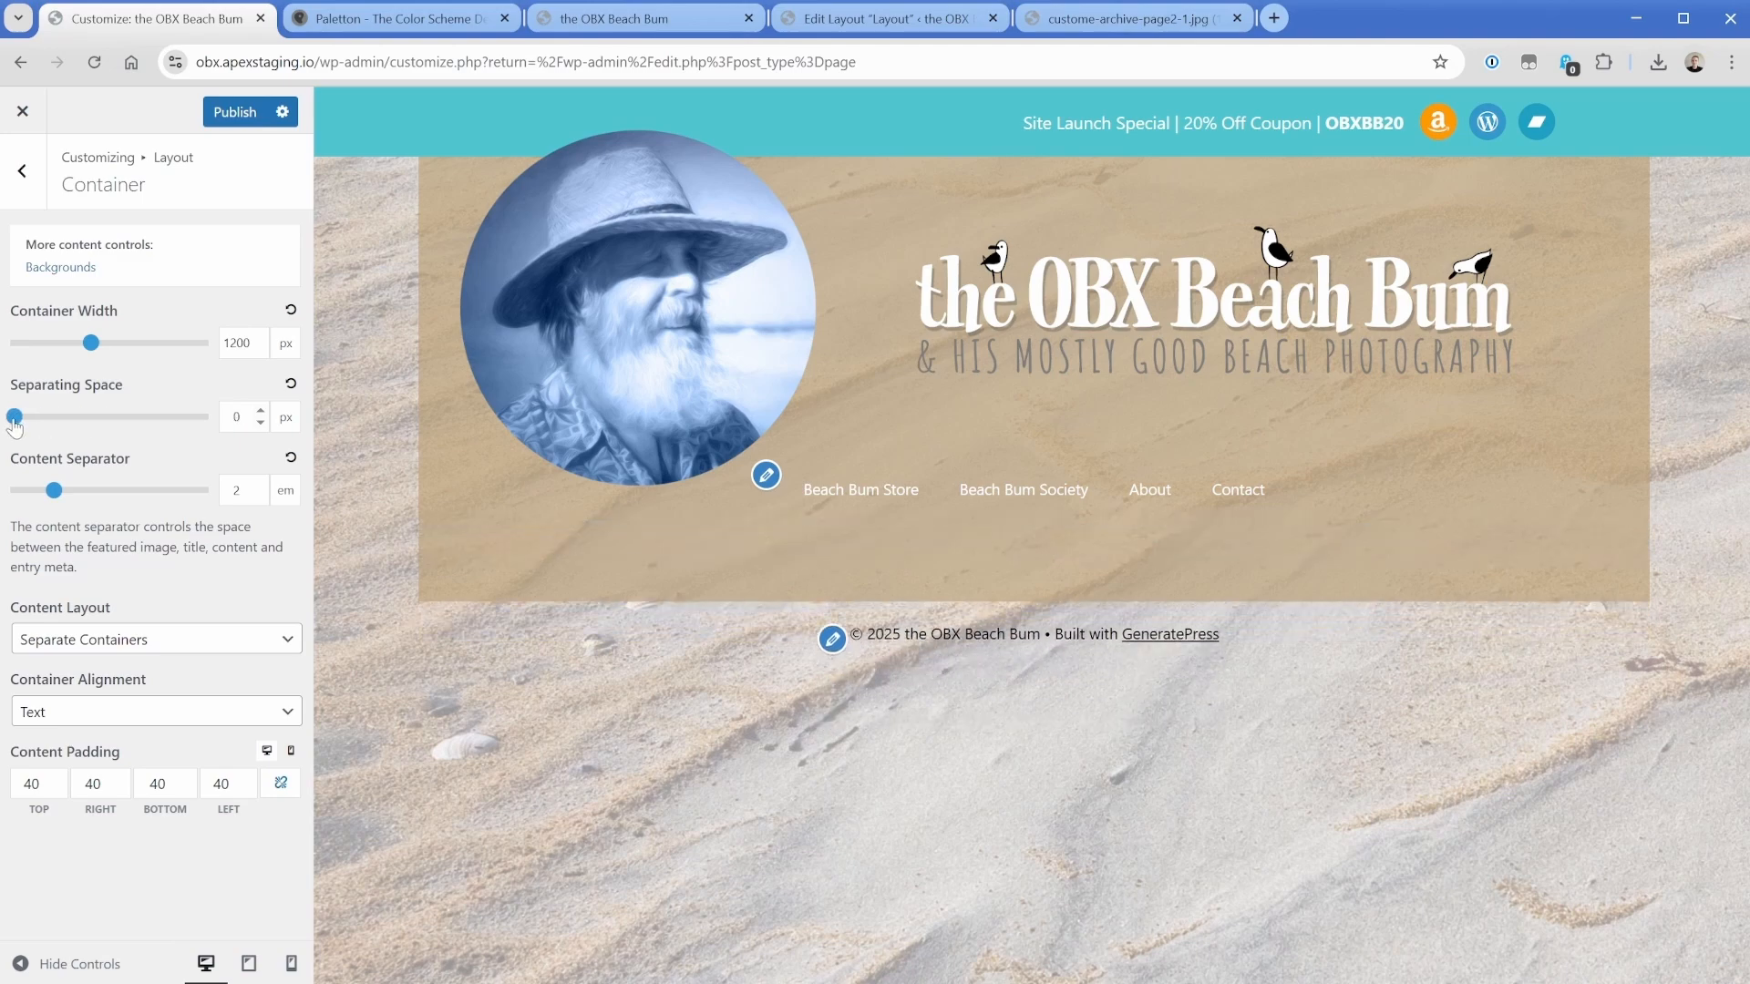
pyautogui.moveTo(15, 426); pyautogui.dragTo(62, 426)
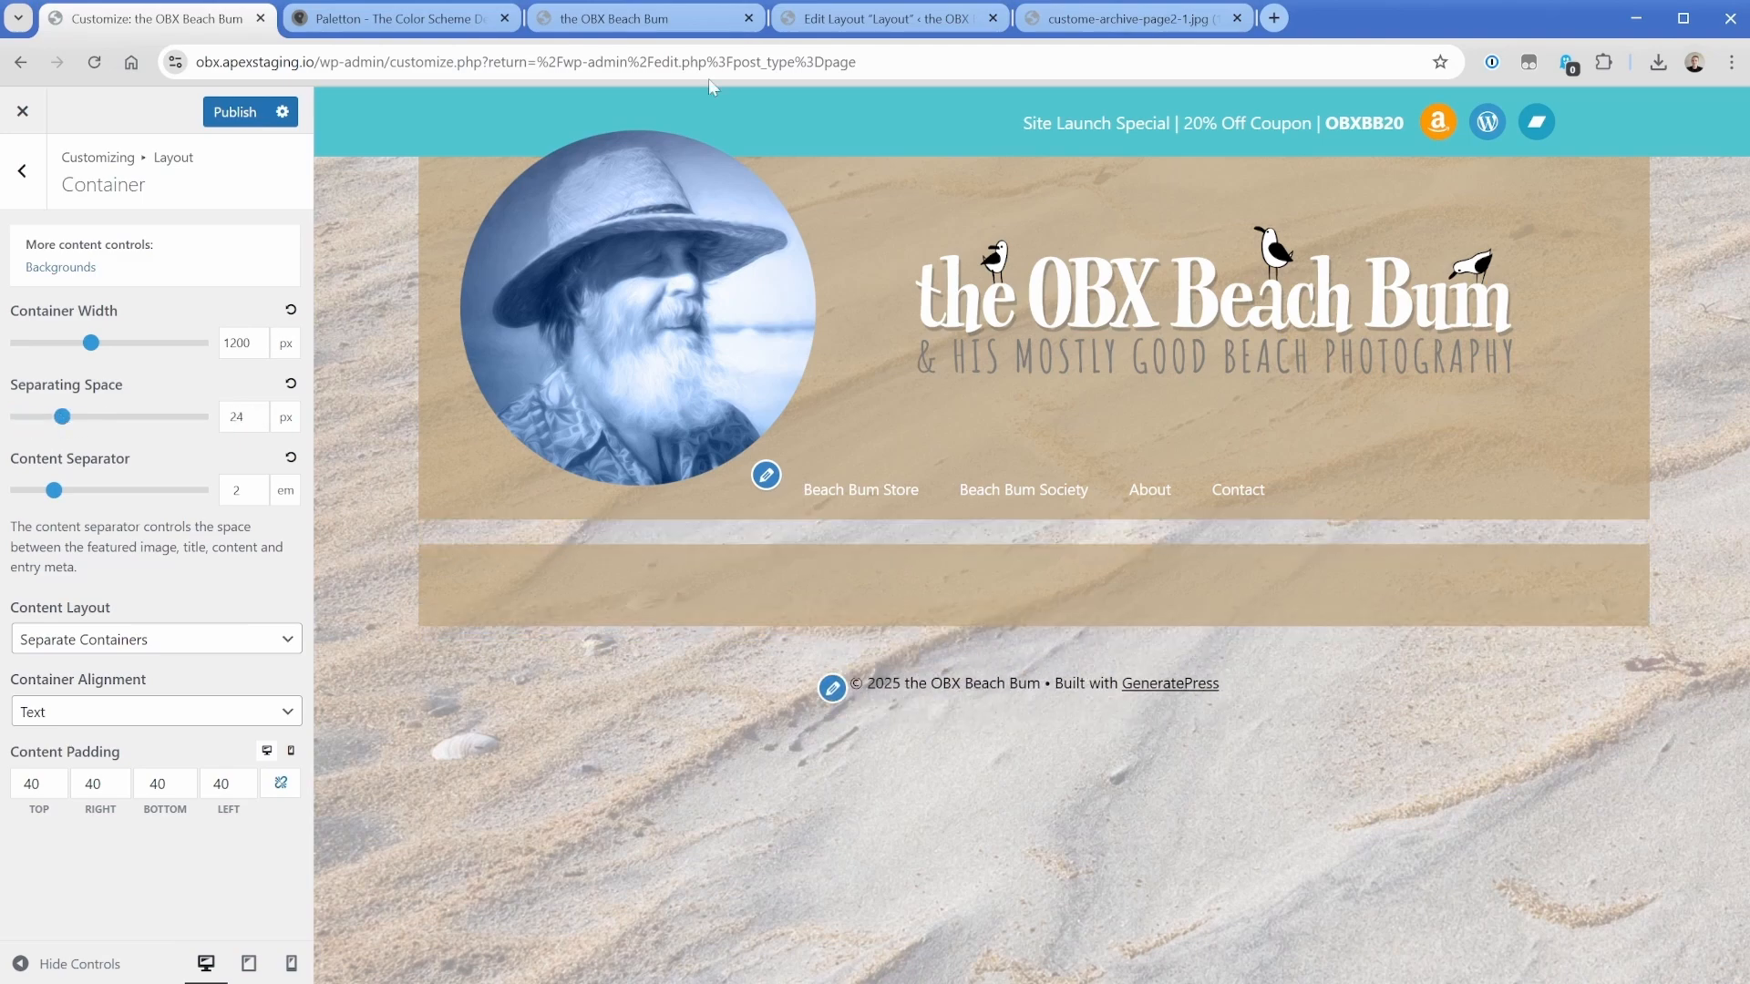
# Try the Full Width (no padding) content area on the layout element, put it back to Default, and return to the Customizer.
pyautogui.click(861, 19)
pyautogui.click(553, 445)
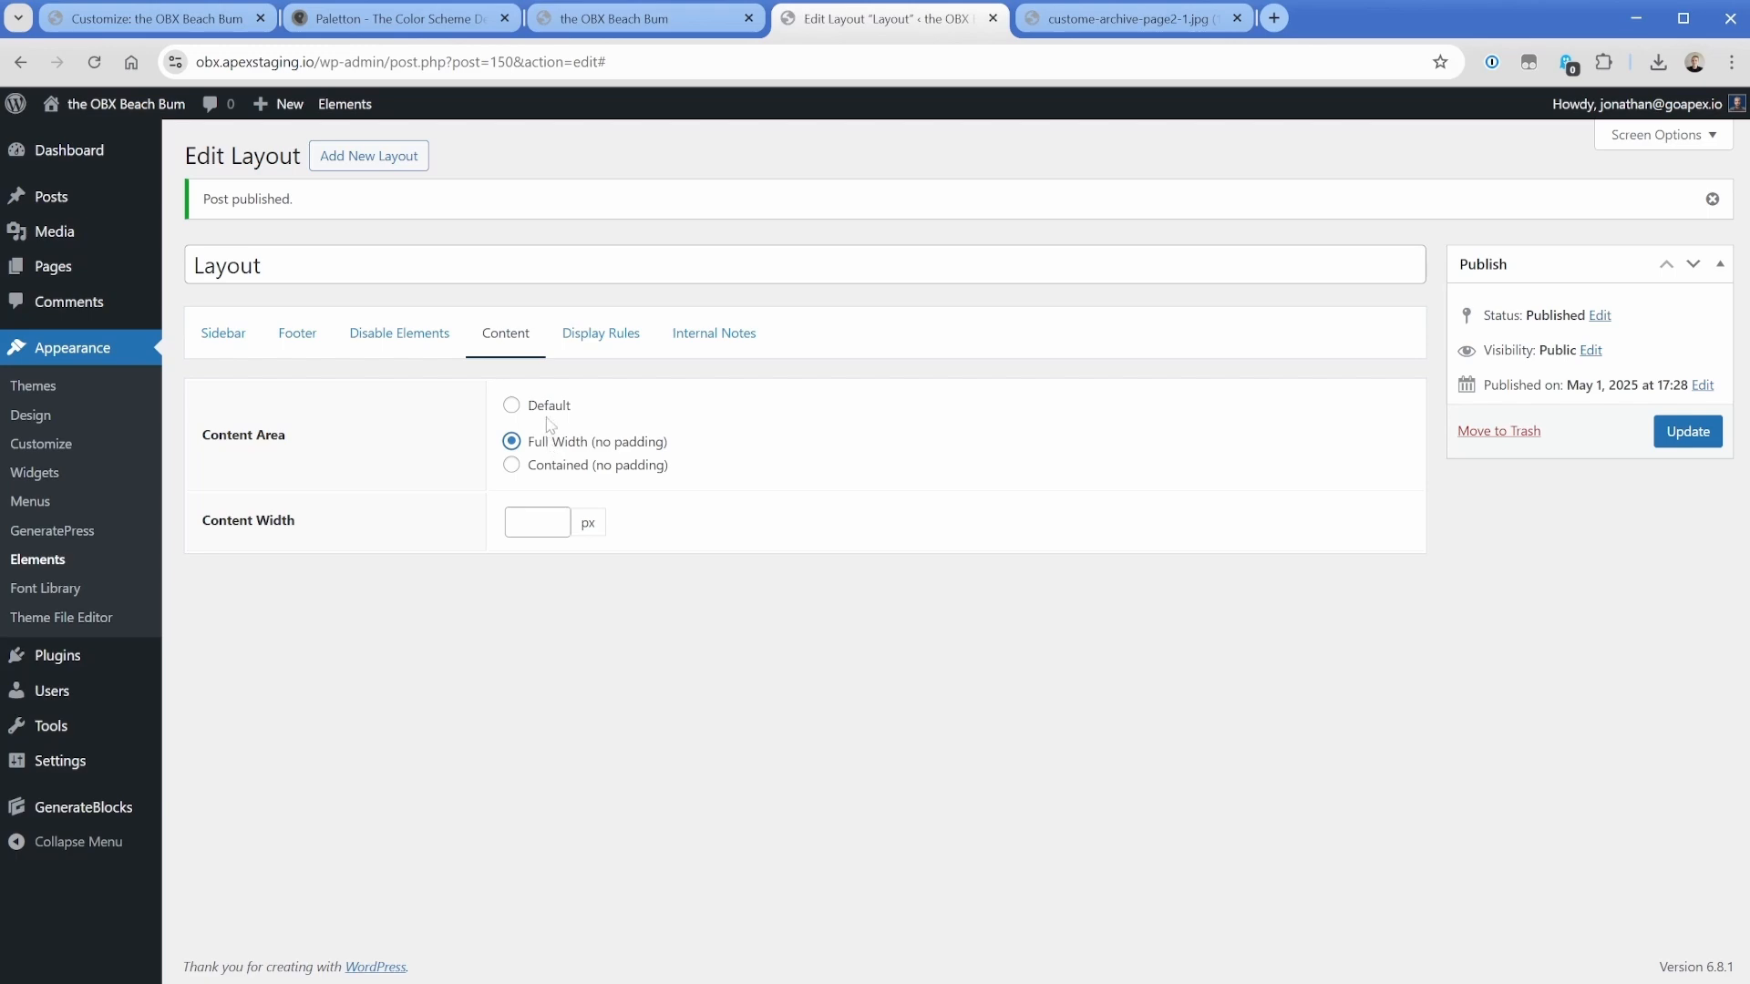
pyautogui.click(545, 406)
pyautogui.click(155, 20)
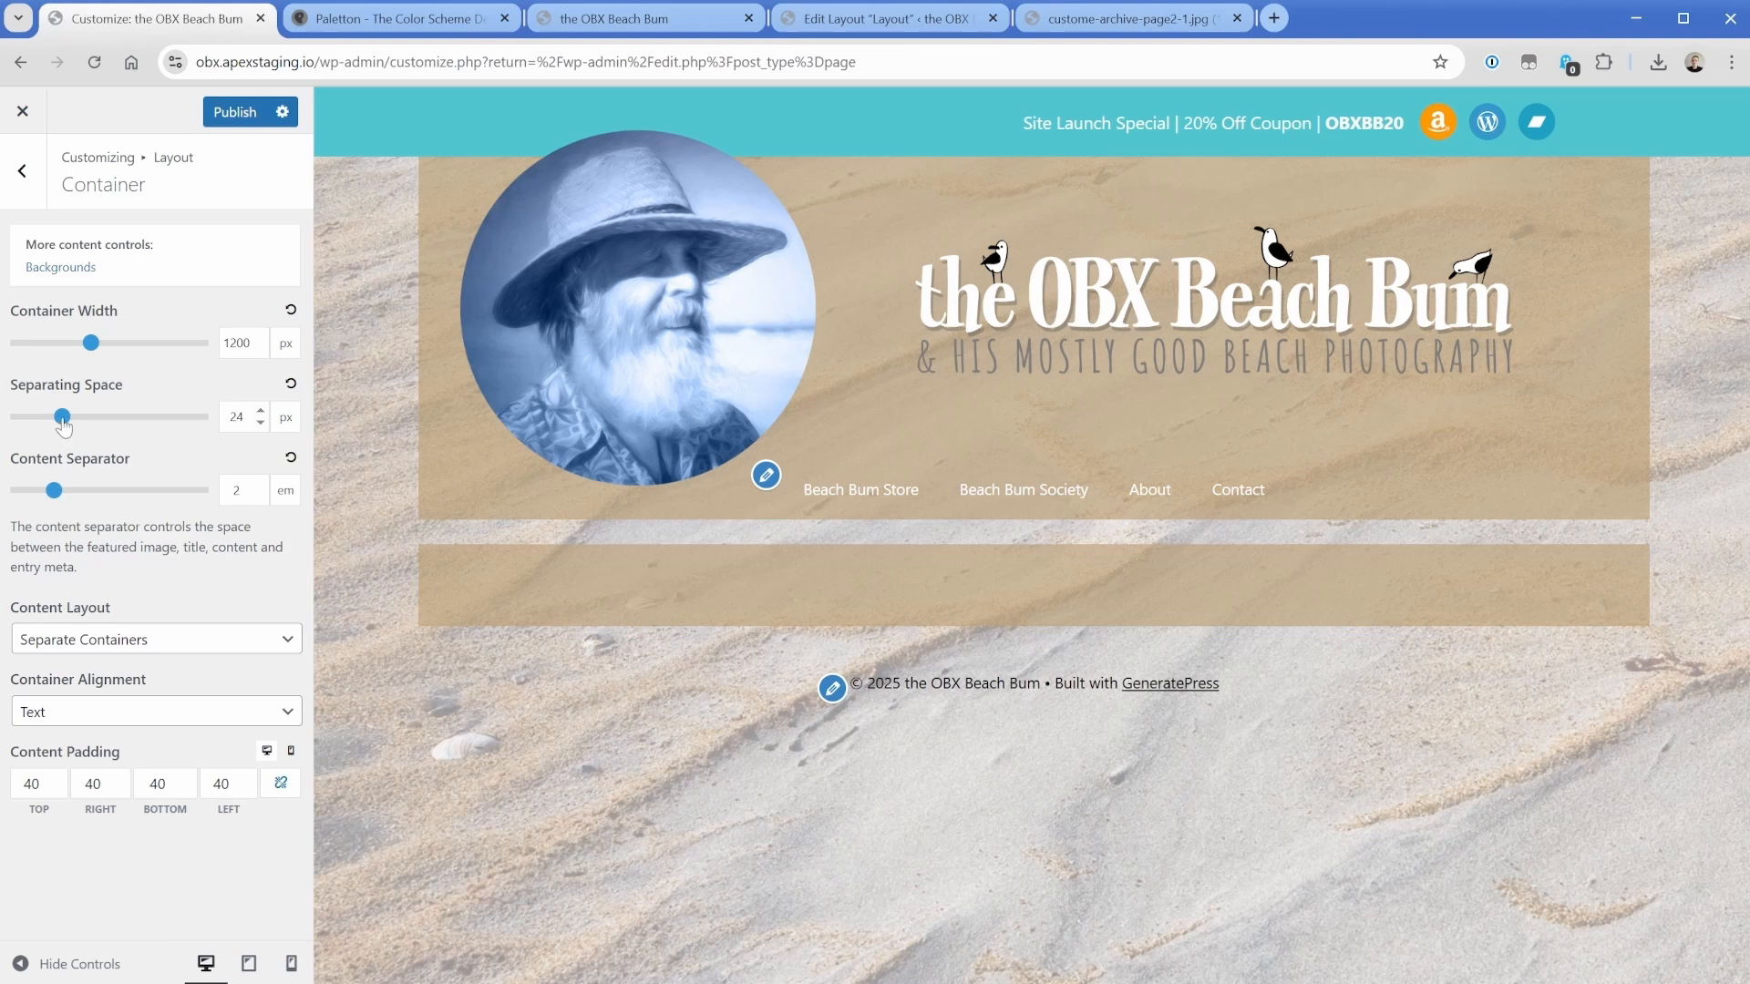
# Set the separating space between containers to 0 px, and compare the layout with the mockup image.
pyautogui.moveTo(60, 419); pyautogui.dragTo(4, 427)
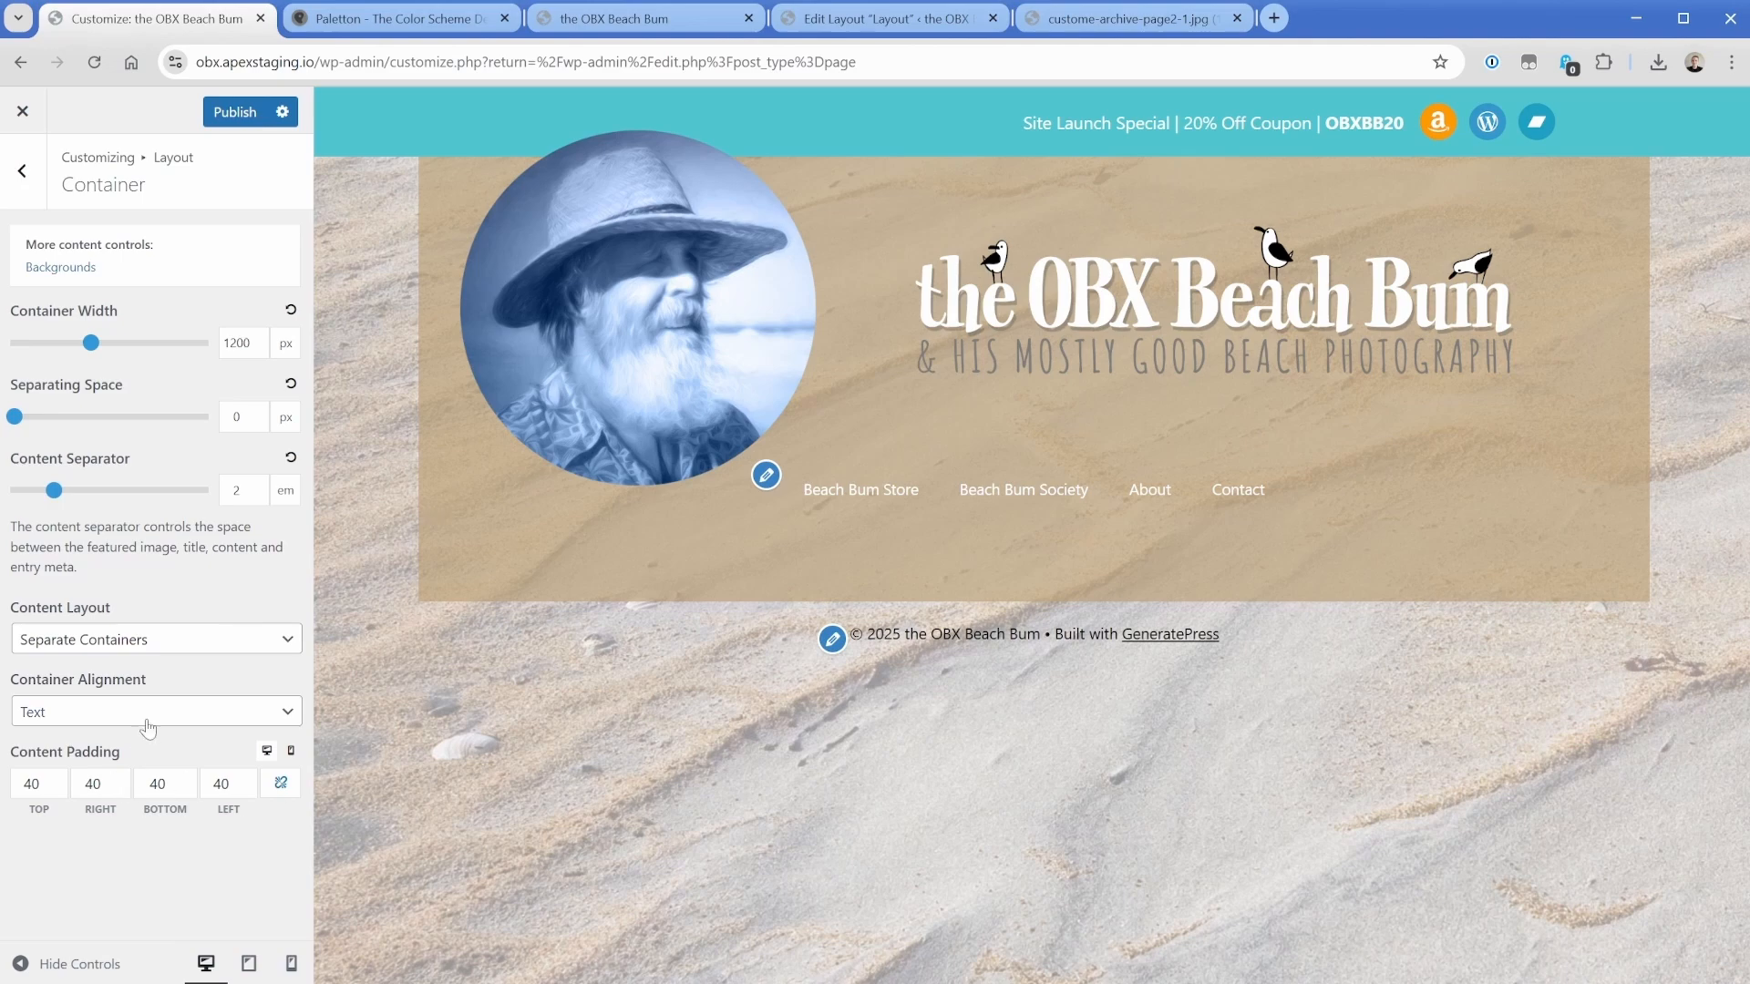
pyautogui.click(1069, 21)
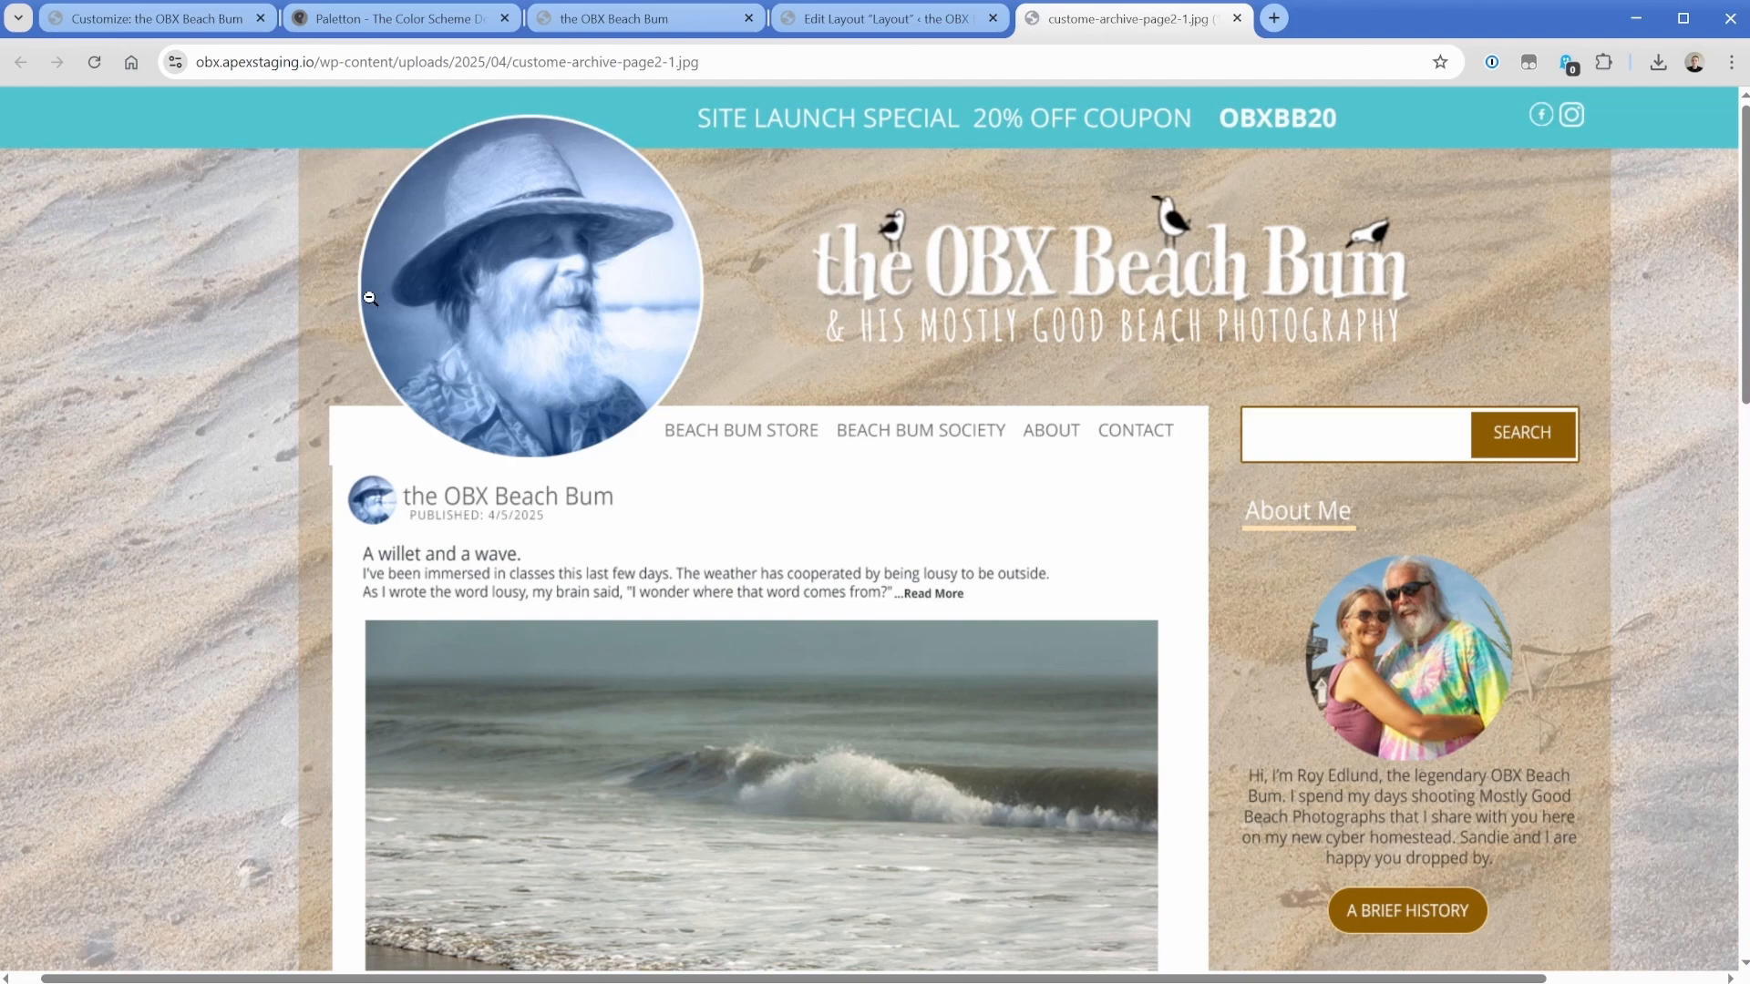
pyautogui.click(182, 26)
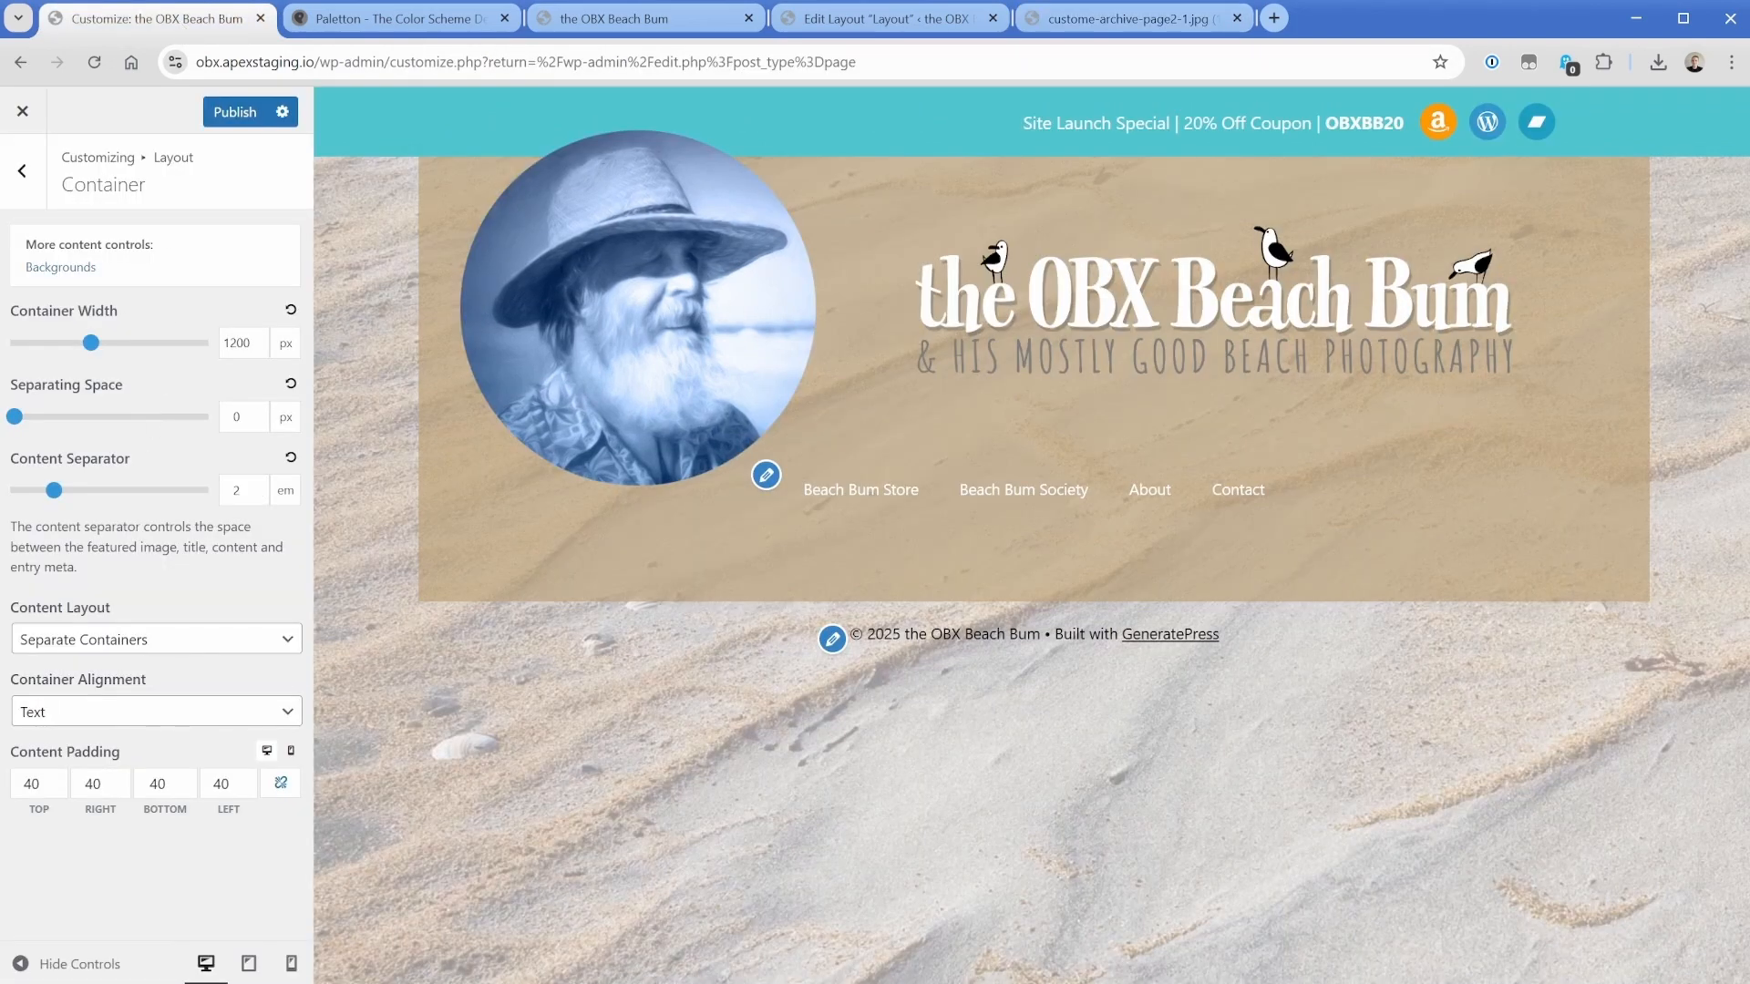
# Set the header's right and left padding to 24 in the Header layout settings.
pyautogui.click(22, 170)
pyautogui.click(68, 290)
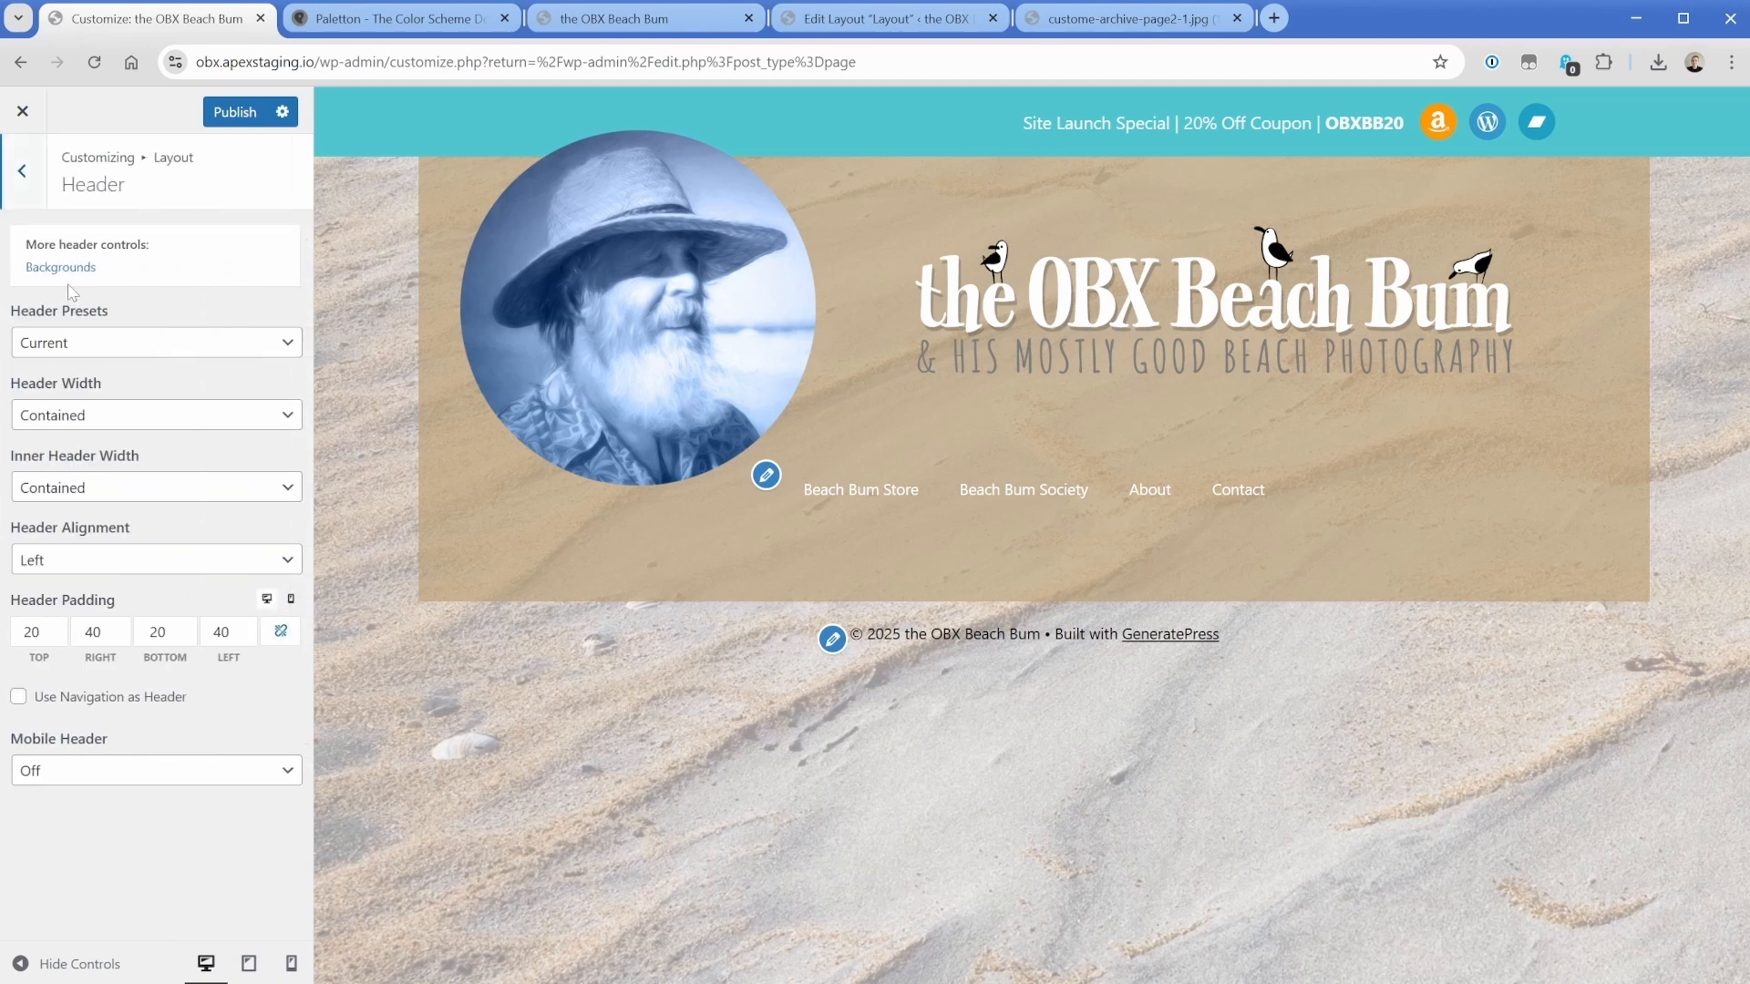
pyautogui.doubleClick(93, 631)
pyautogui.write('24')
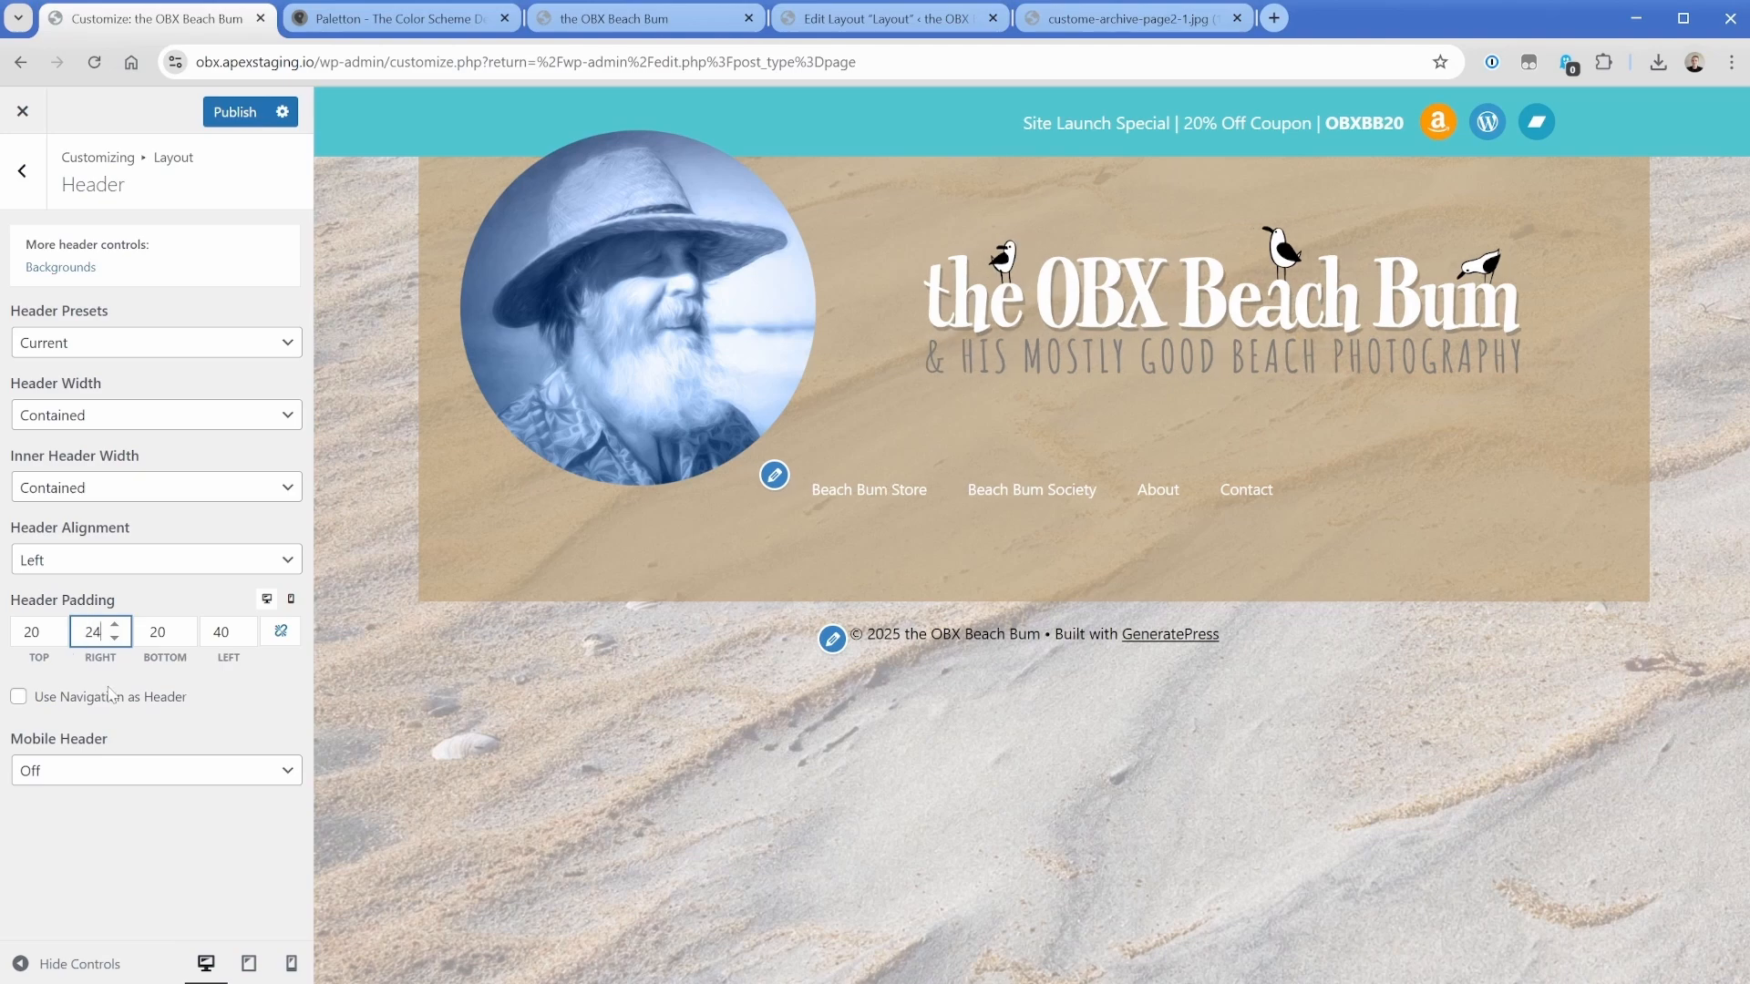
pyautogui.doubleClick(221, 631)
pyautogui.write('24')
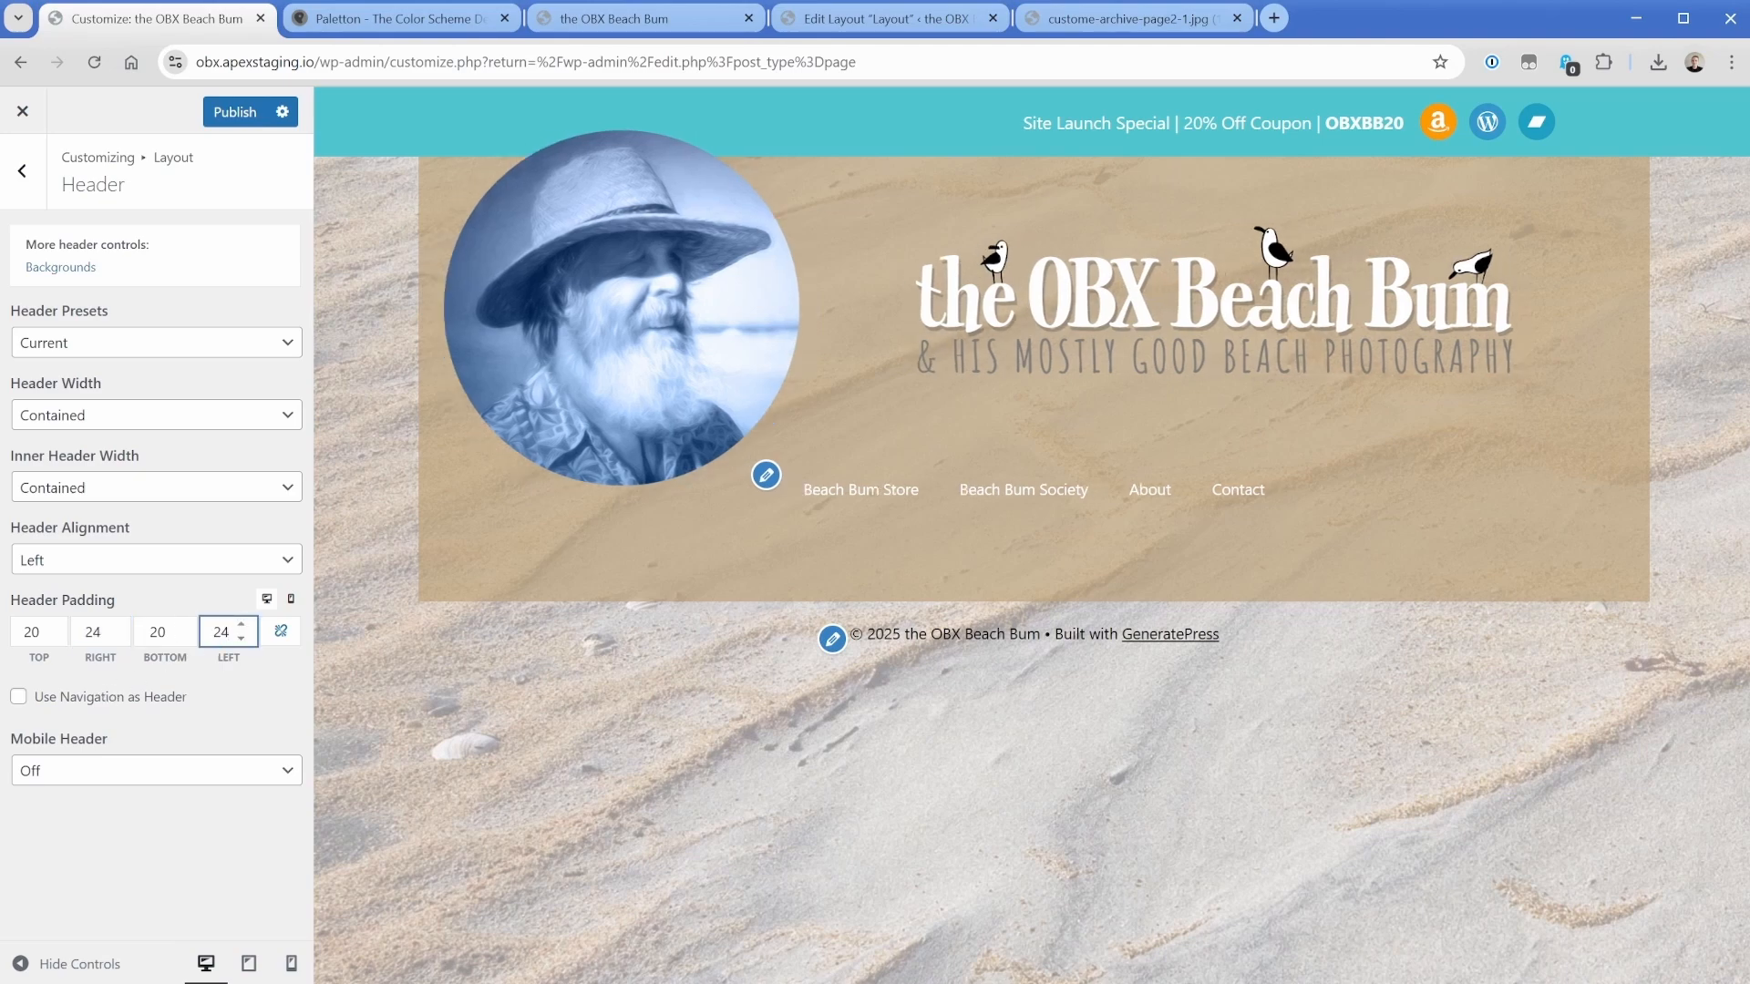
# Set the container's right and left content padding to 24, publish the changes, and check them on the live page.
pyautogui.click(23, 175)
pyautogui.click(55, 239)
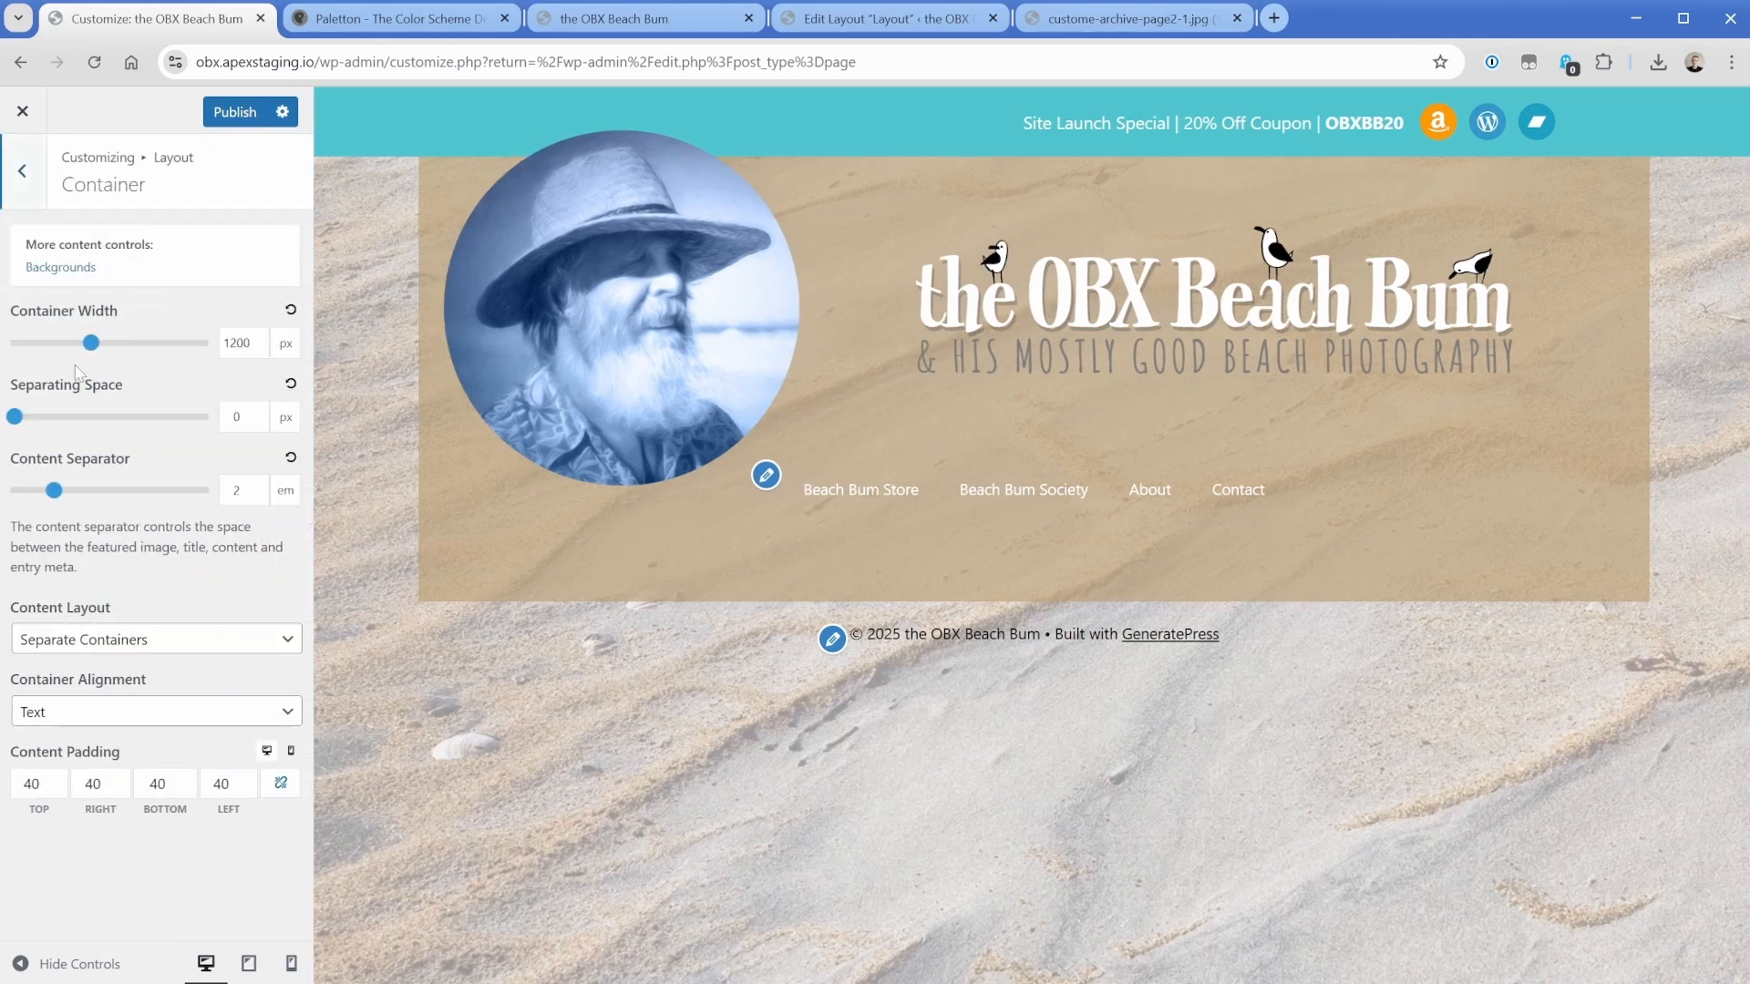
pyautogui.doubleClick(92, 784)
pyautogui.write('24')
pyautogui.doubleClick(222, 784)
pyautogui.write('24')
pyautogui.click(209, 752)
pyautogui.click(235, 112)
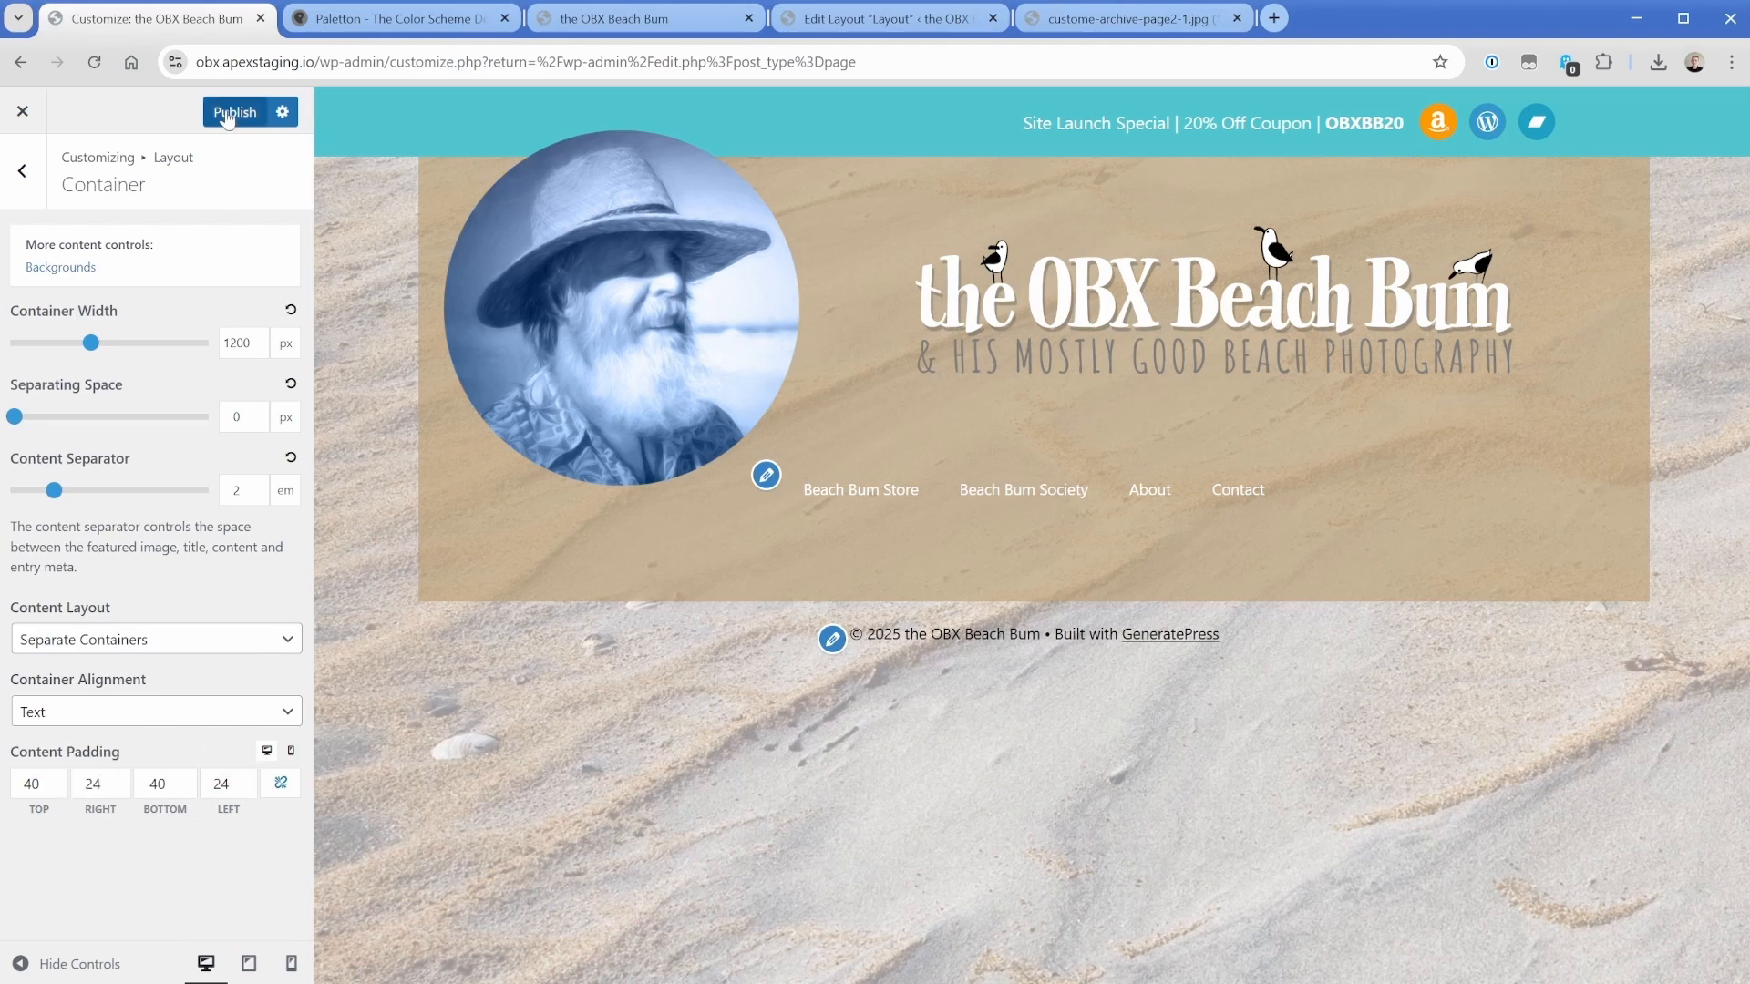
pyautogui.click(573, 28)
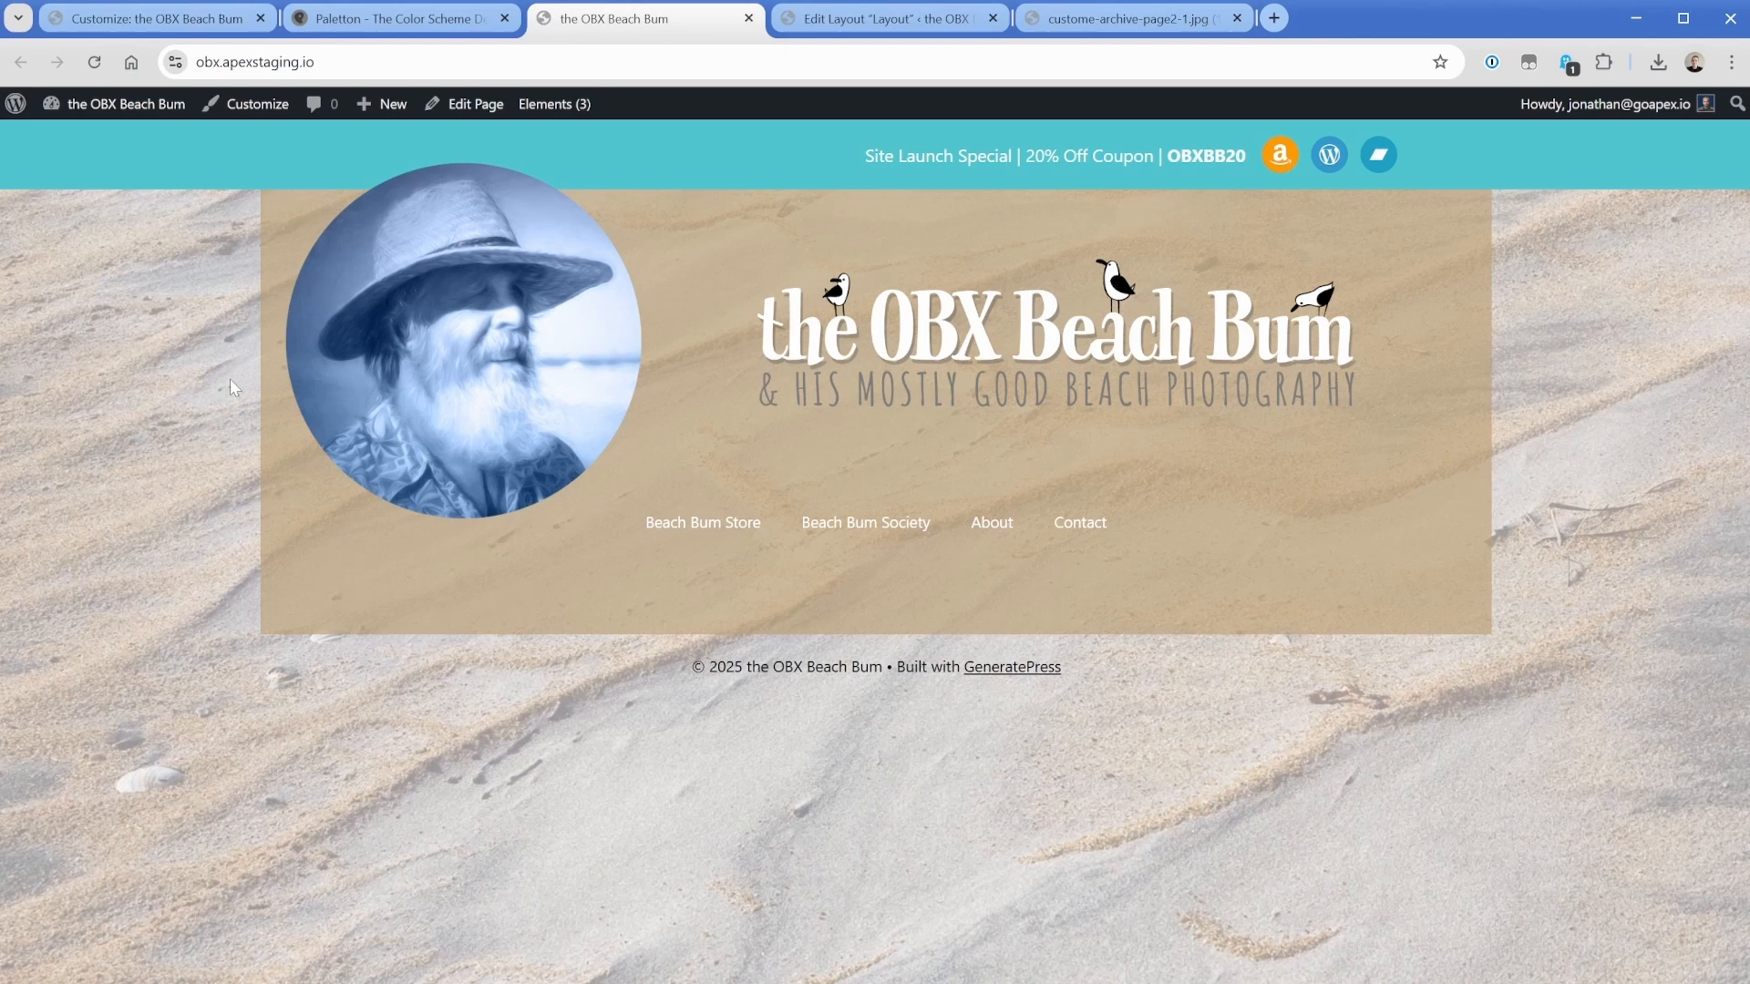
pyautogui.click(187, 20)
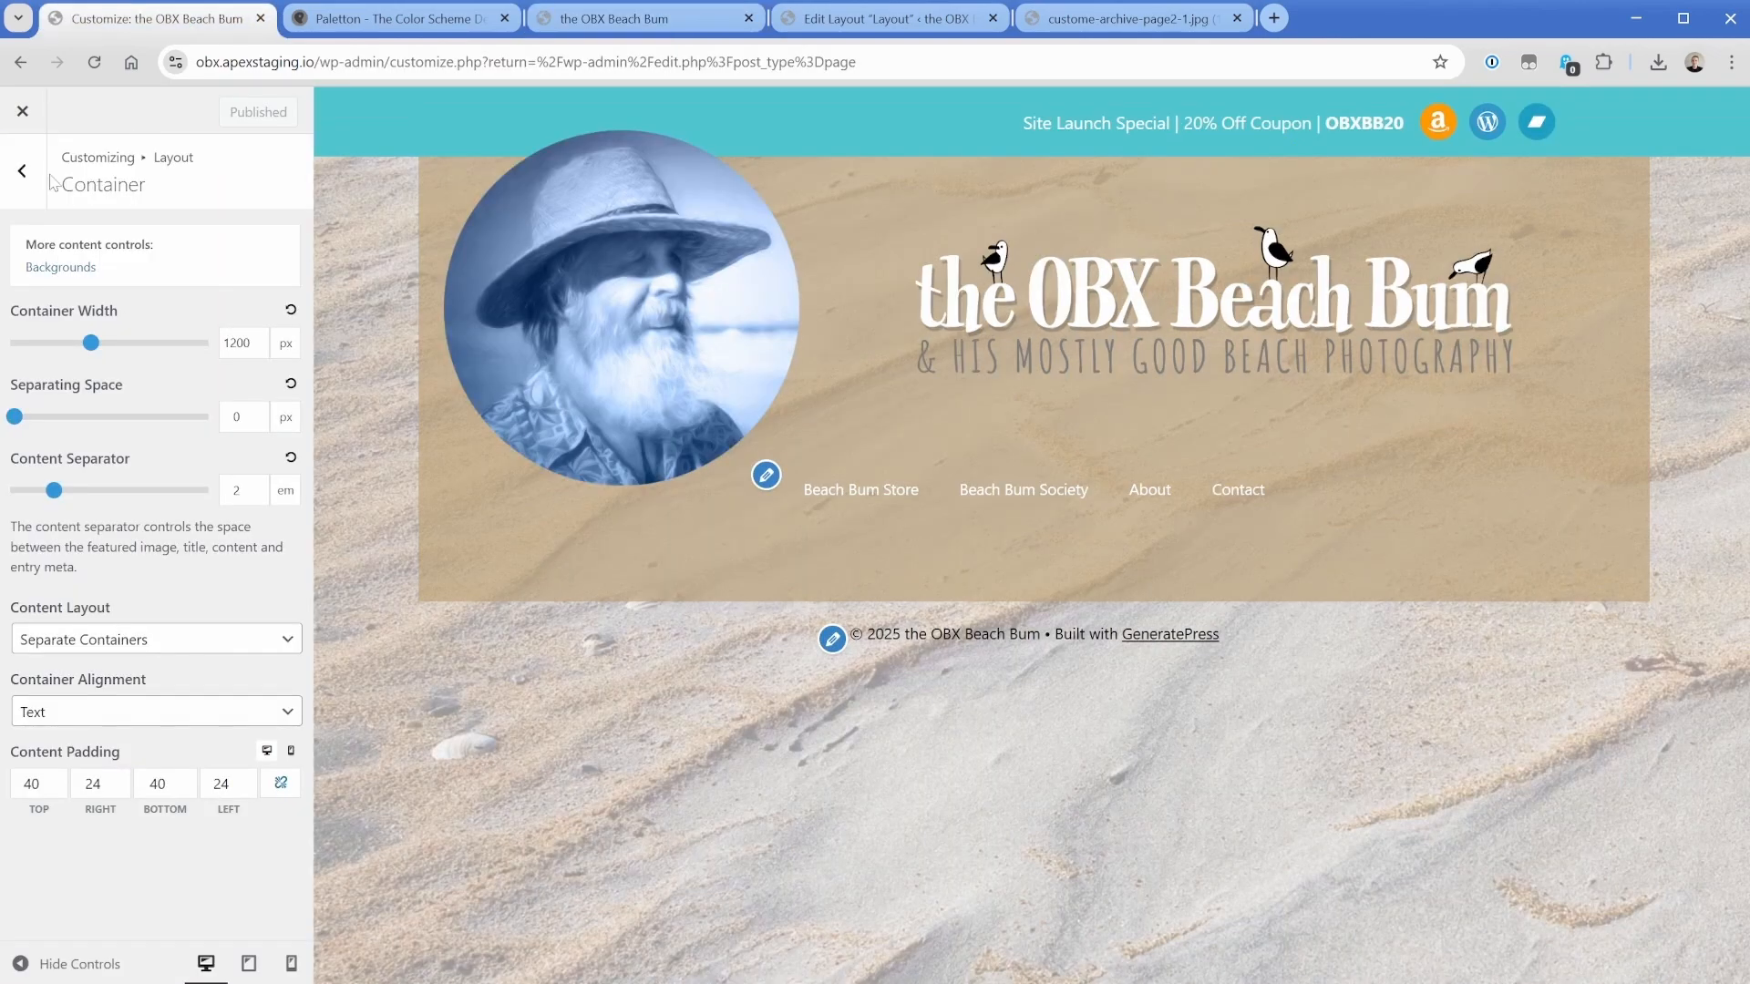
# Set the primary navigation background to the white global color.
pyautogui.click(27, 171)
pyautogui.click(27, 171)
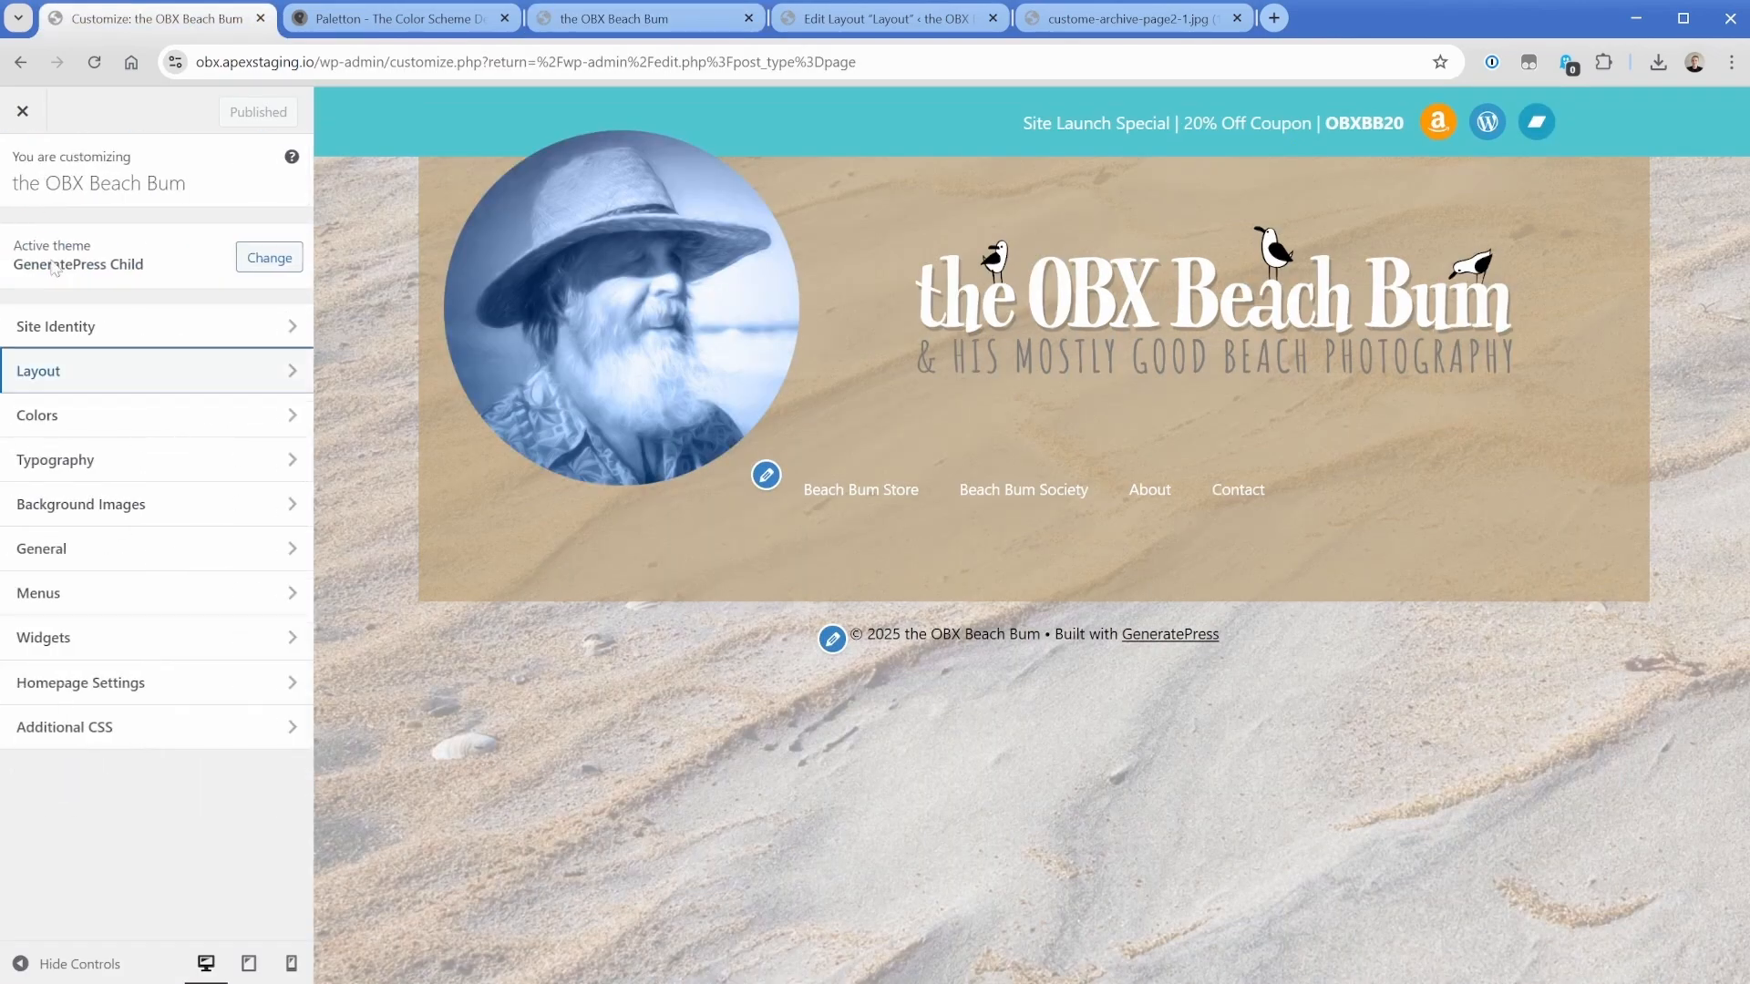
pyautogui.click(53, 419)
pyautogui.click(202, 535)
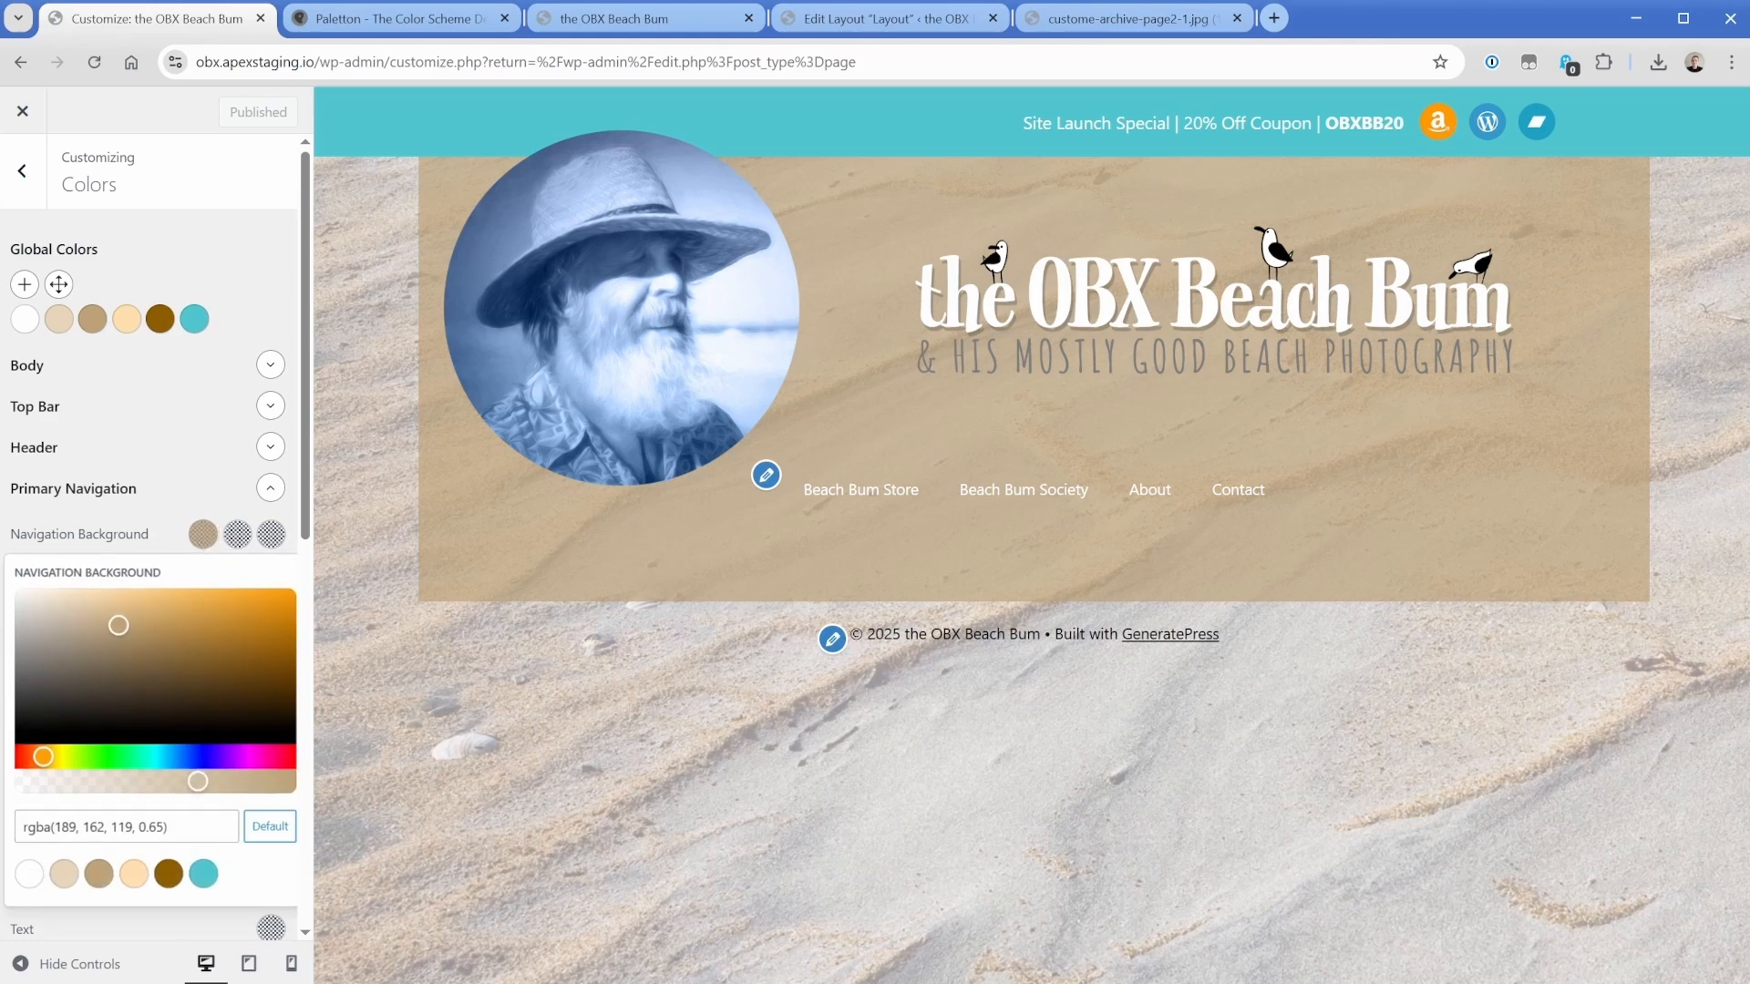
pyautogui.click(28, 874)
pyautogui.click(166, 460)
# Copy the navigation text hover color #1F5445 and apply it to the normal navigation text.
pyautogui.click(203, 589)
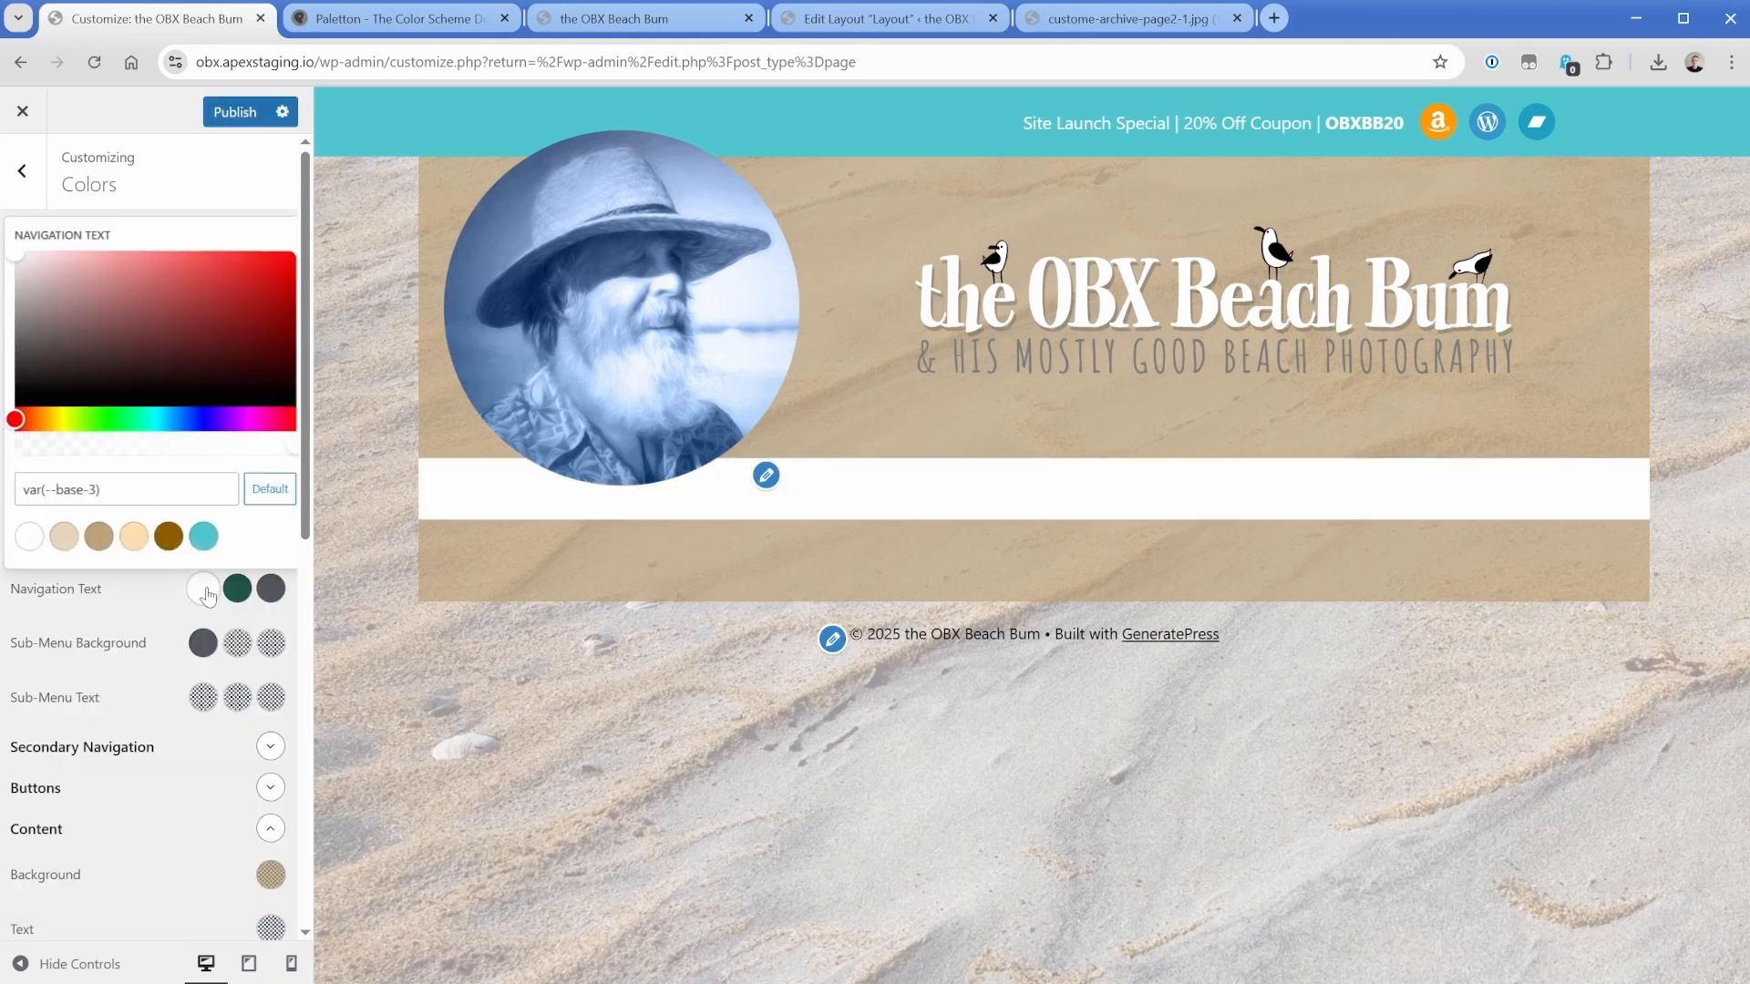
pyautogui.click(237, 591)
pyautogui.tripleClick(136, 491)
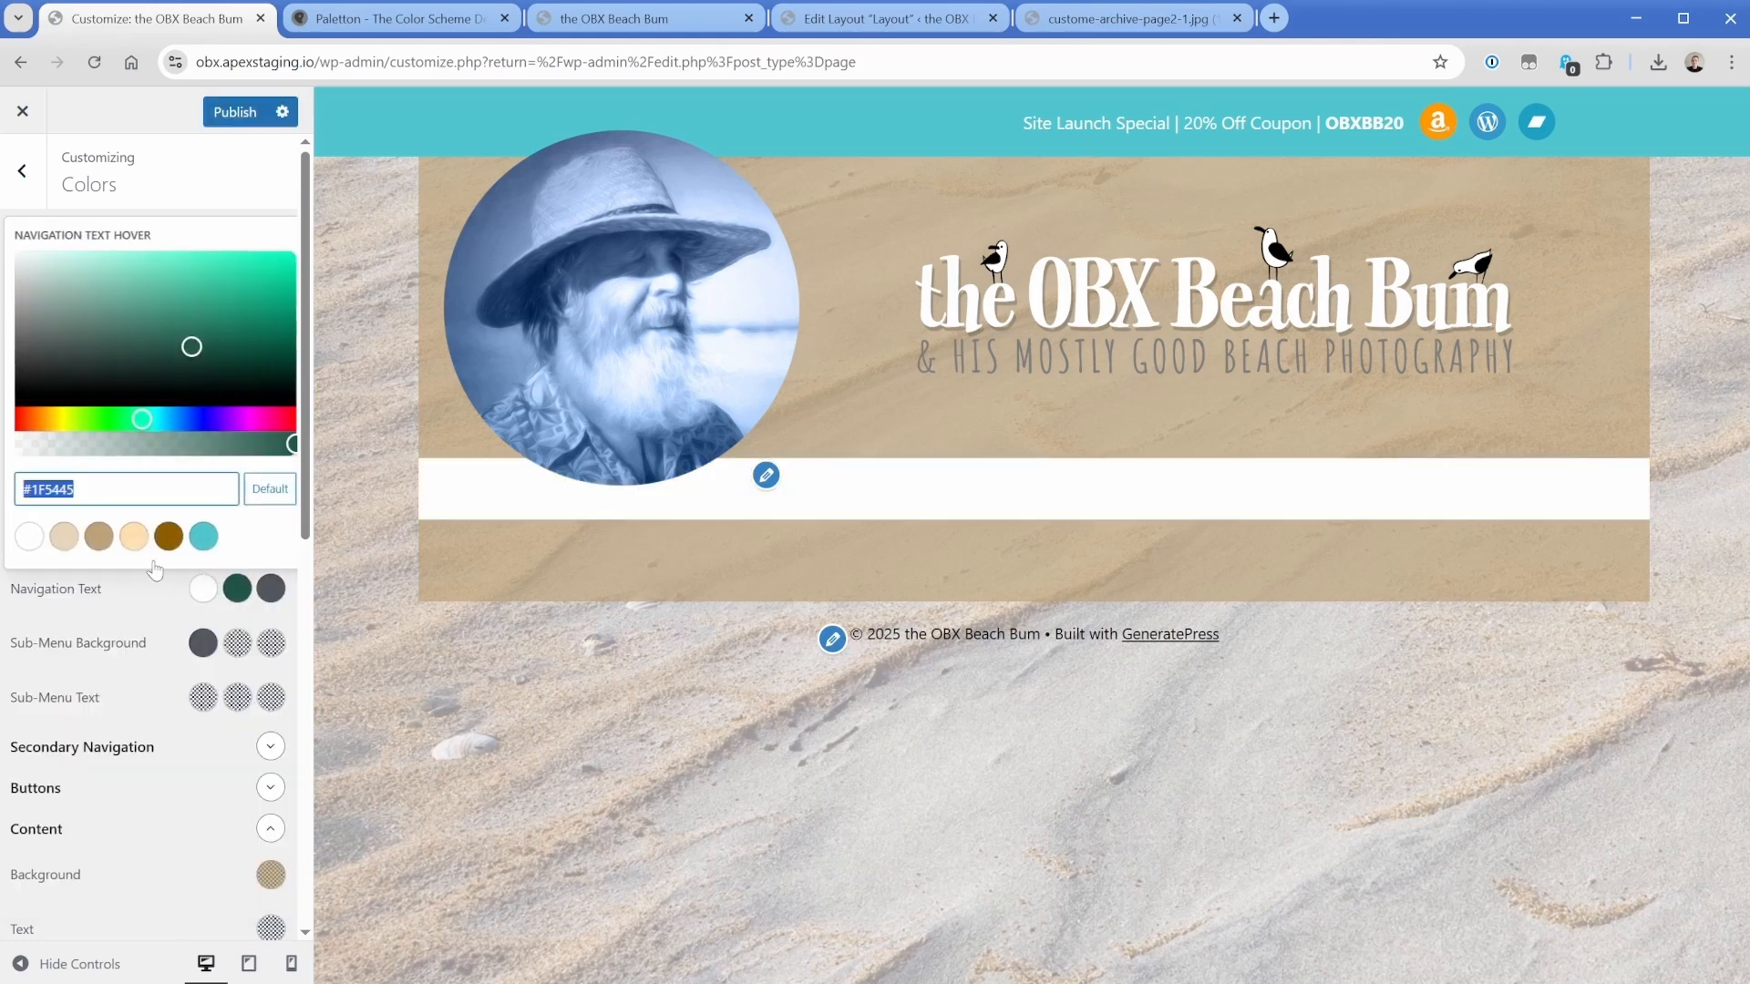
pyautogui.click(155, 600)
pyautogui.click(204, 597)
pyautogui.tripleClick(129, 490)
pyautogui.hotkey('ctrl', 'v')
pyautogui.click(149, 615)
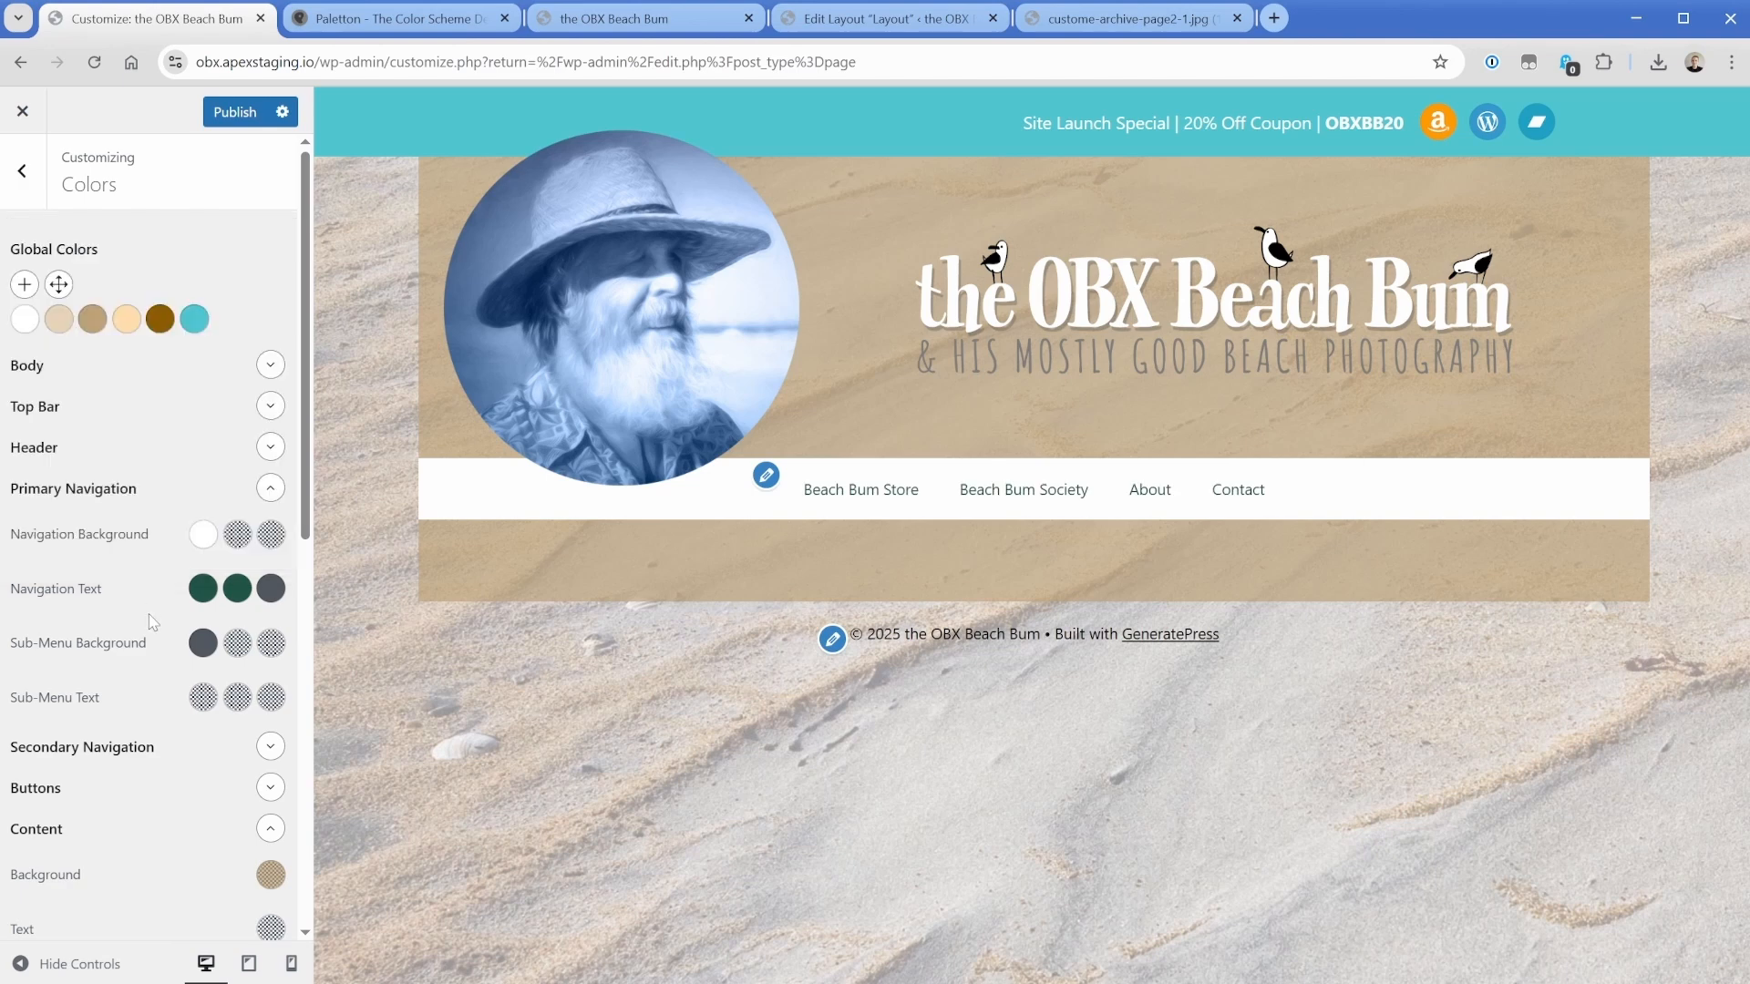
# Lower the white navigation background's opacity to 0.8, publish the change, and view it on the live page.
pyautogui.click(203, 534)
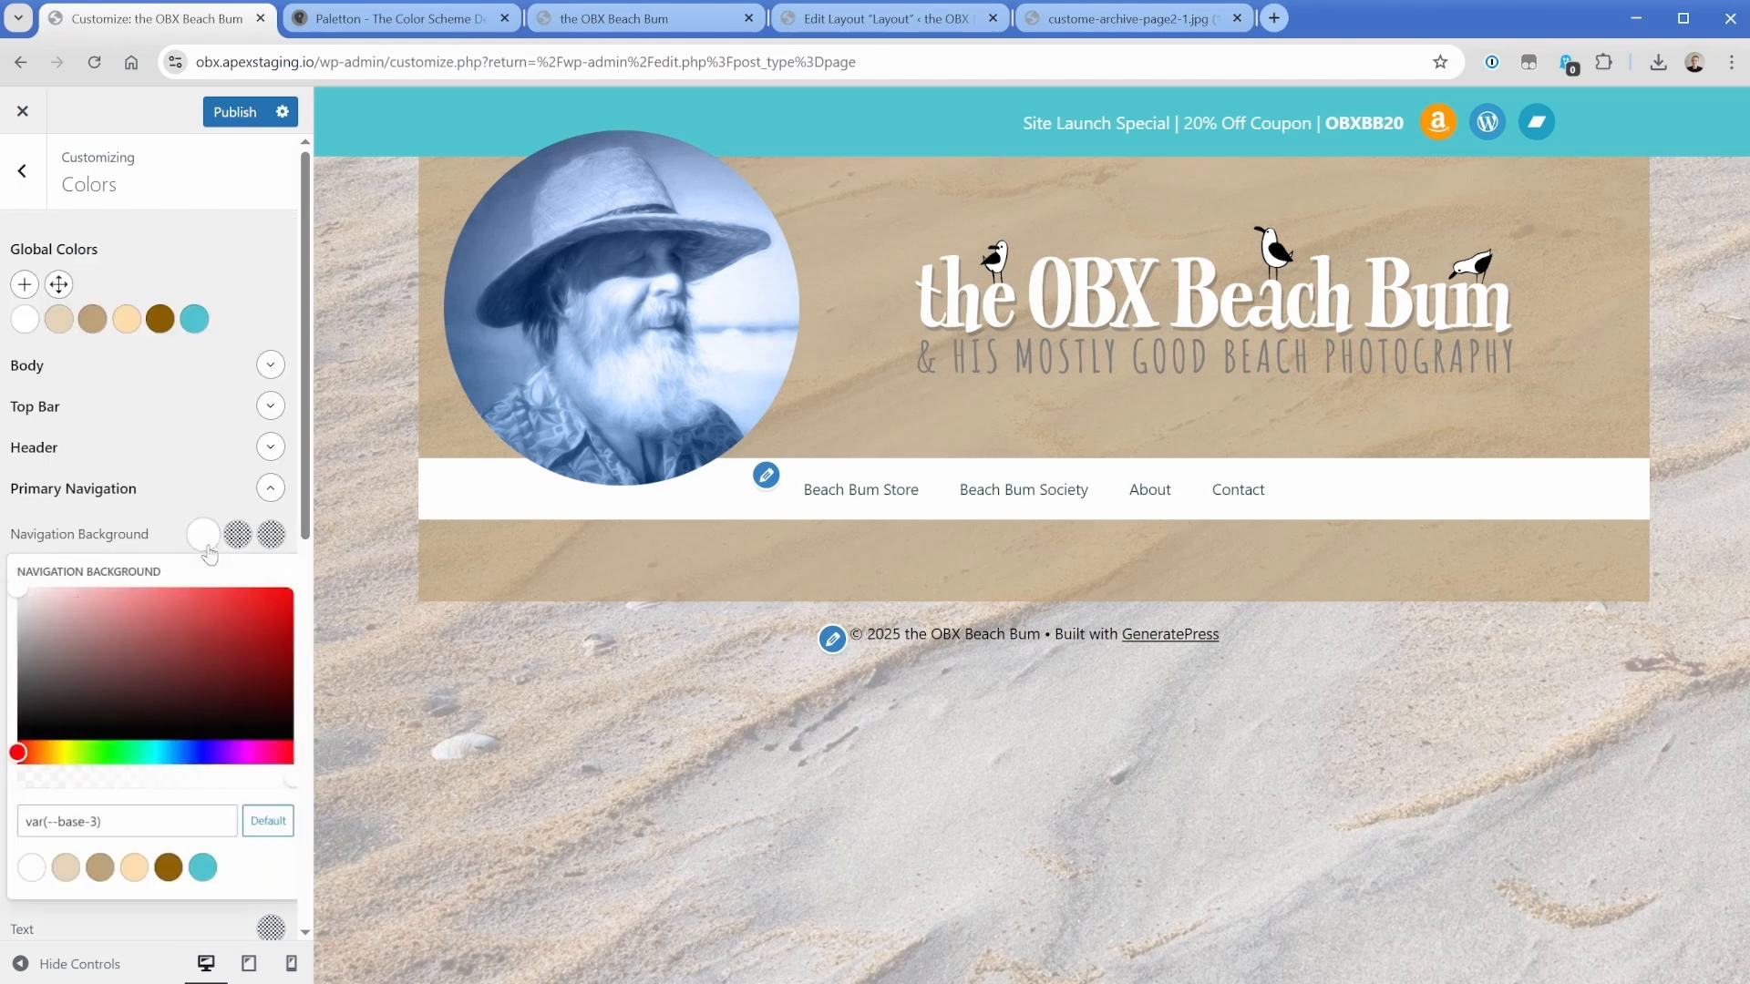
pyautogui.click(169, 786)
pyautogui.moveTo(230, 788); pyautogui.dragTo(270, 790)
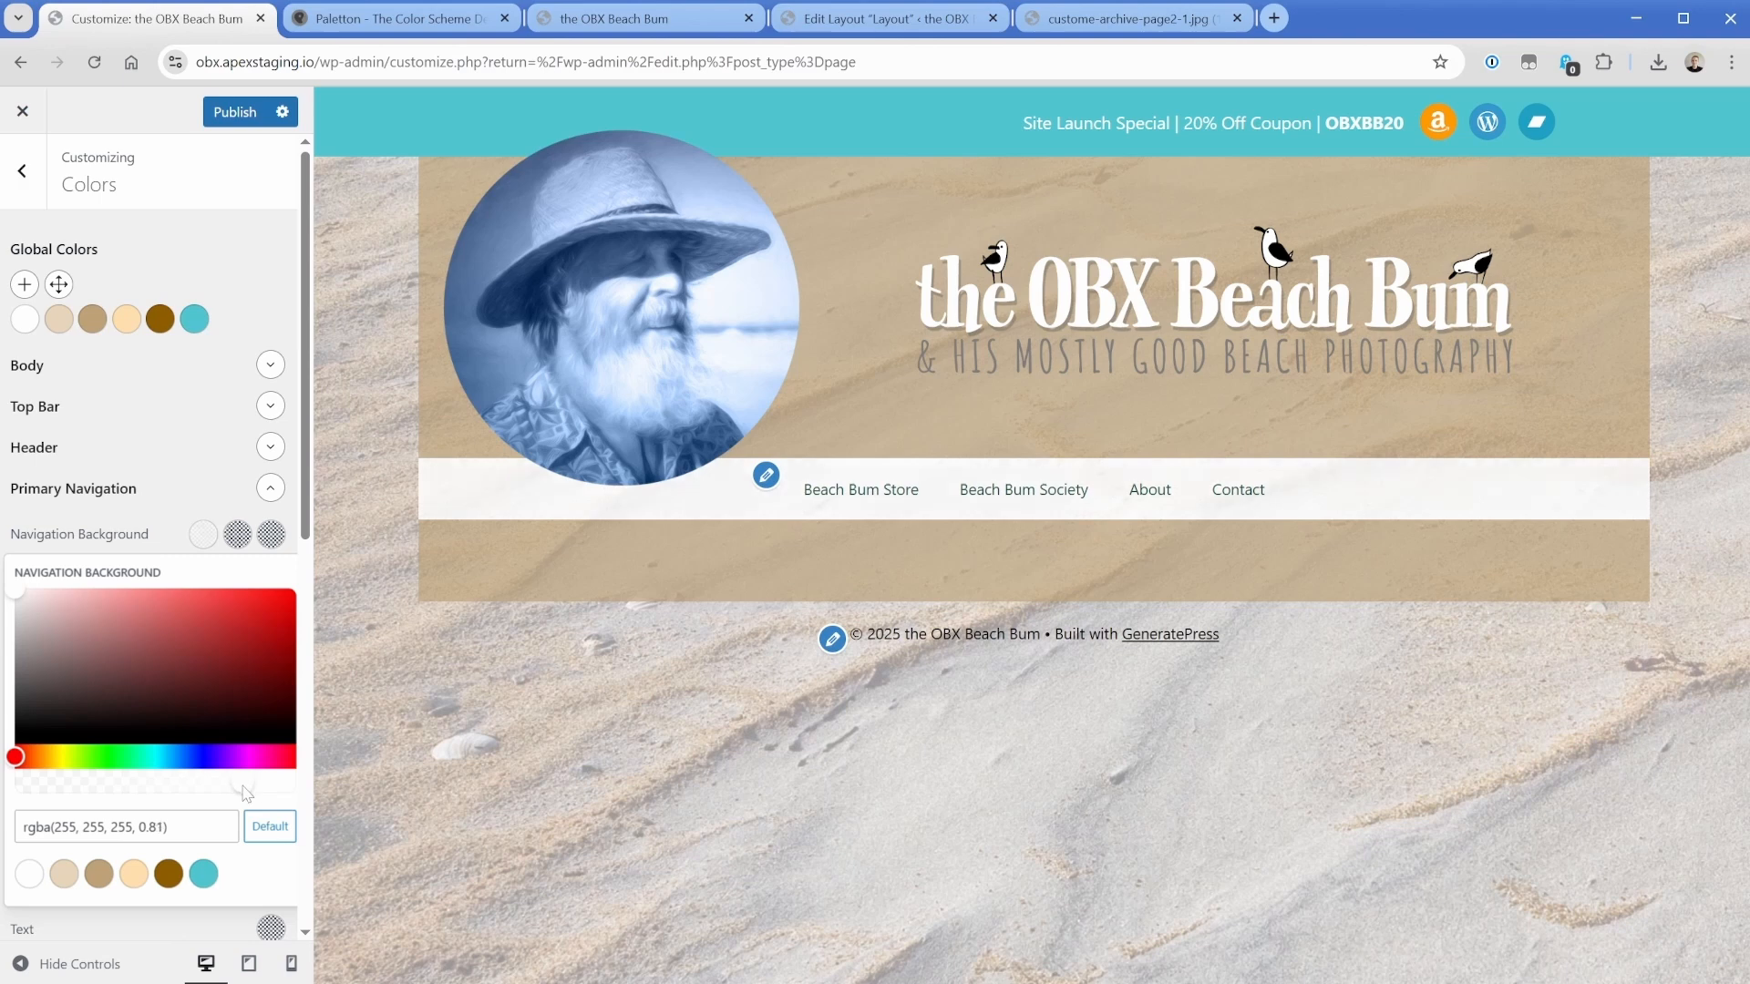
pyautogui.moveTo(242, 786); pyautogui.dragTo(245, 792)
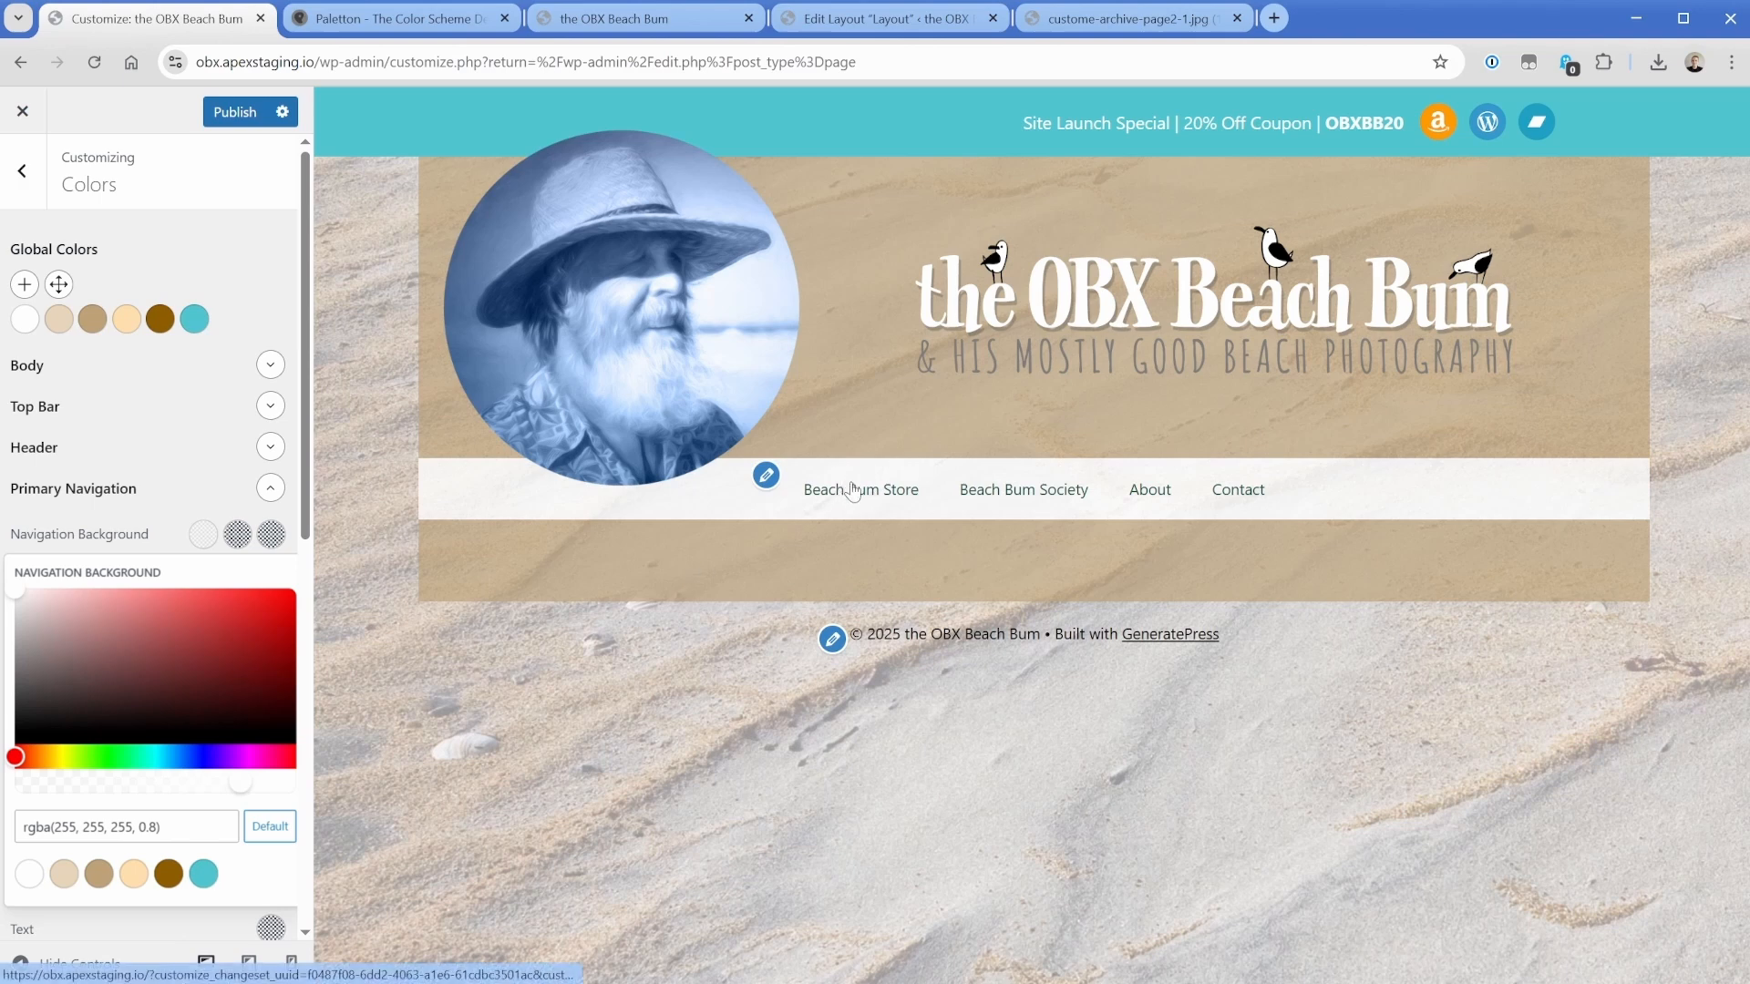
pyautogui.click(175, 547)
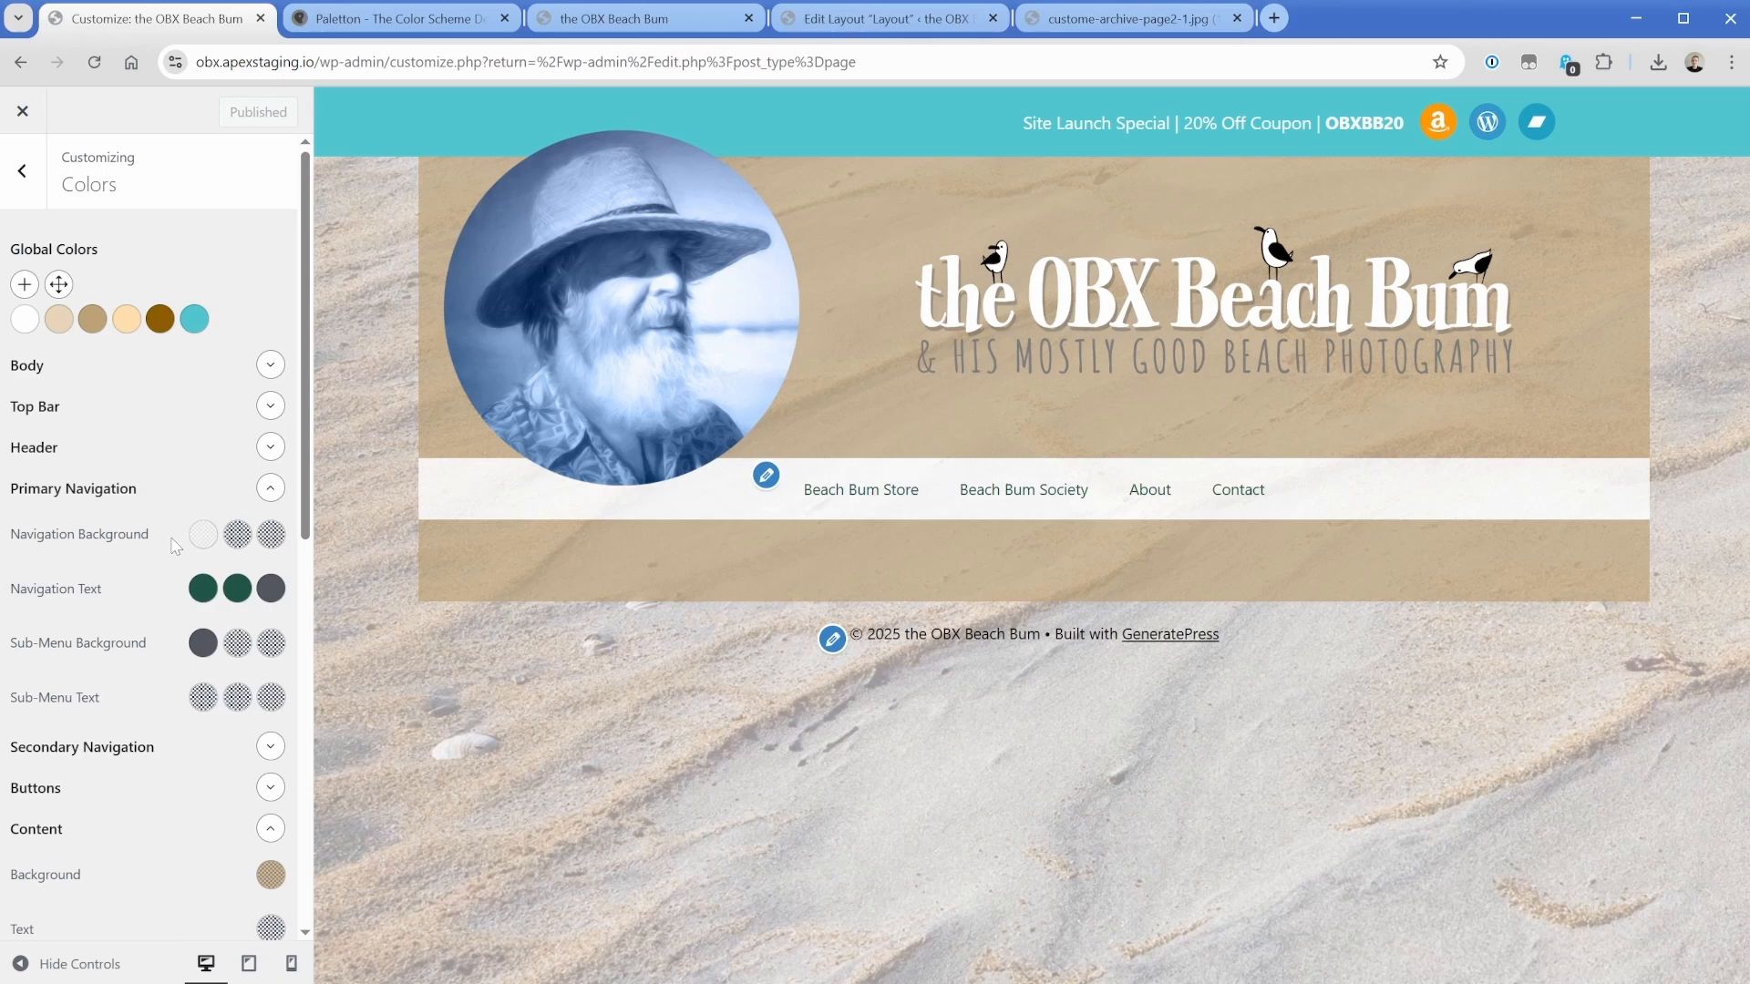
pyautogui.click(595, 19)
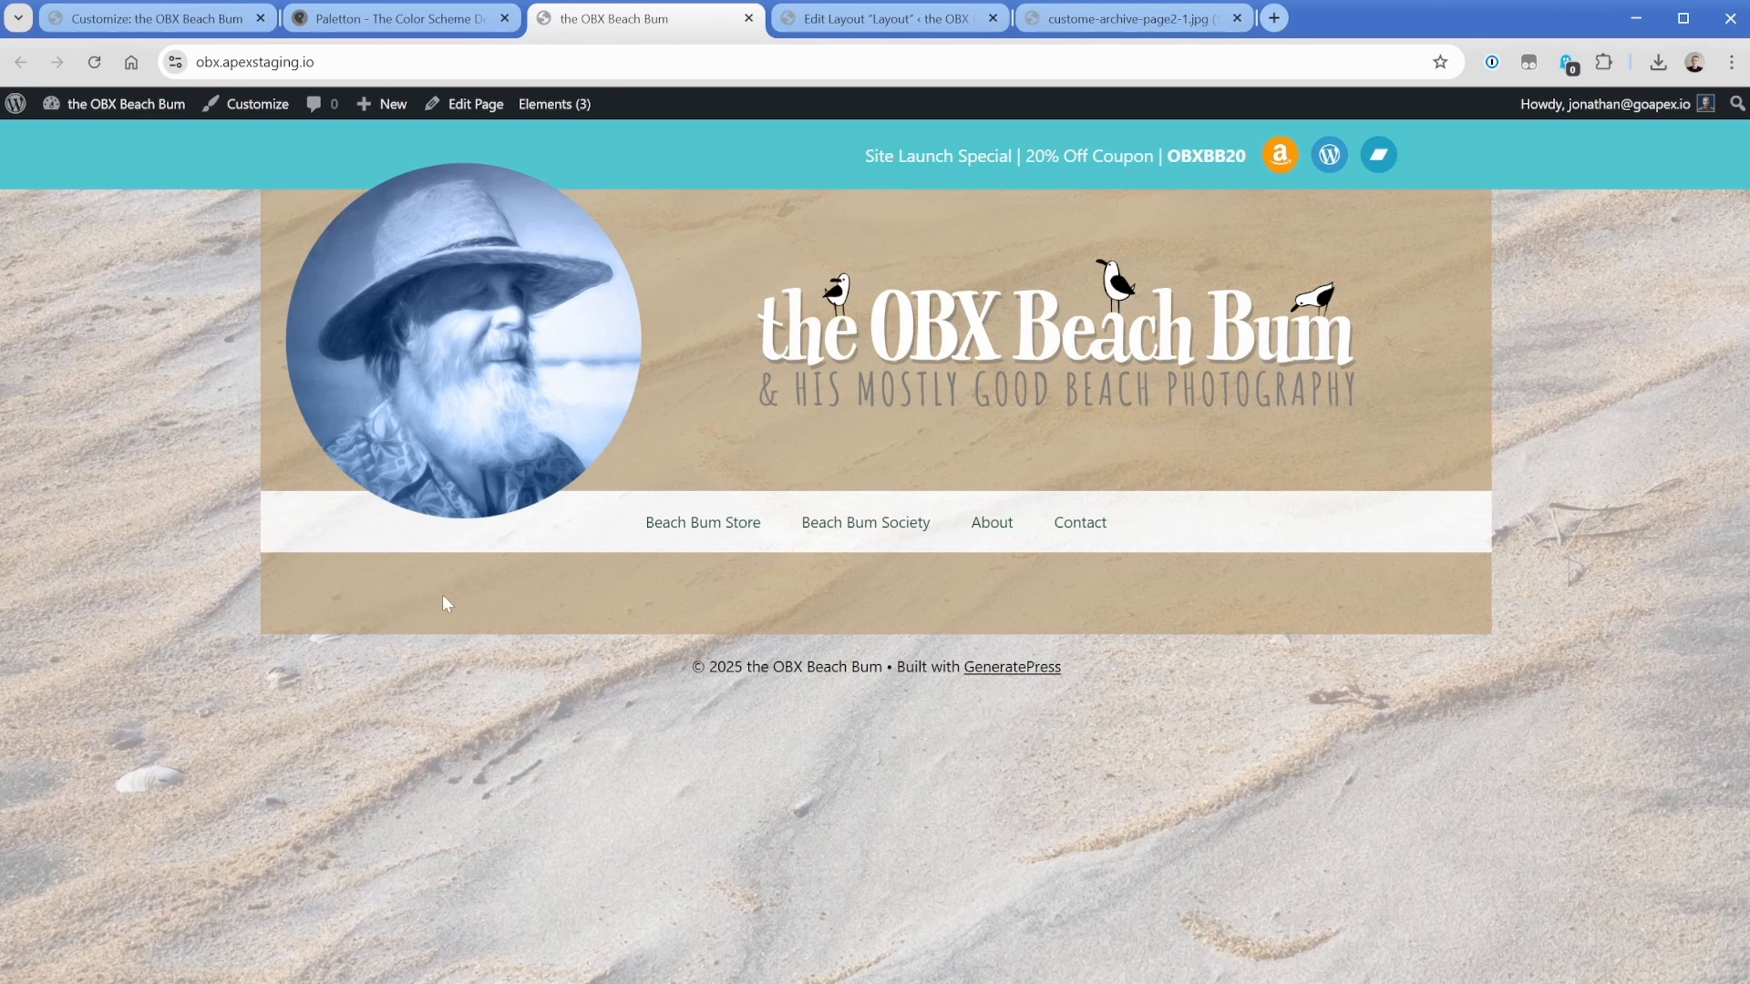
# Create a new Block element in GeneratePress Elements and title it Content Container.
pyautogui.hotkey('ctrl', 'Tab')
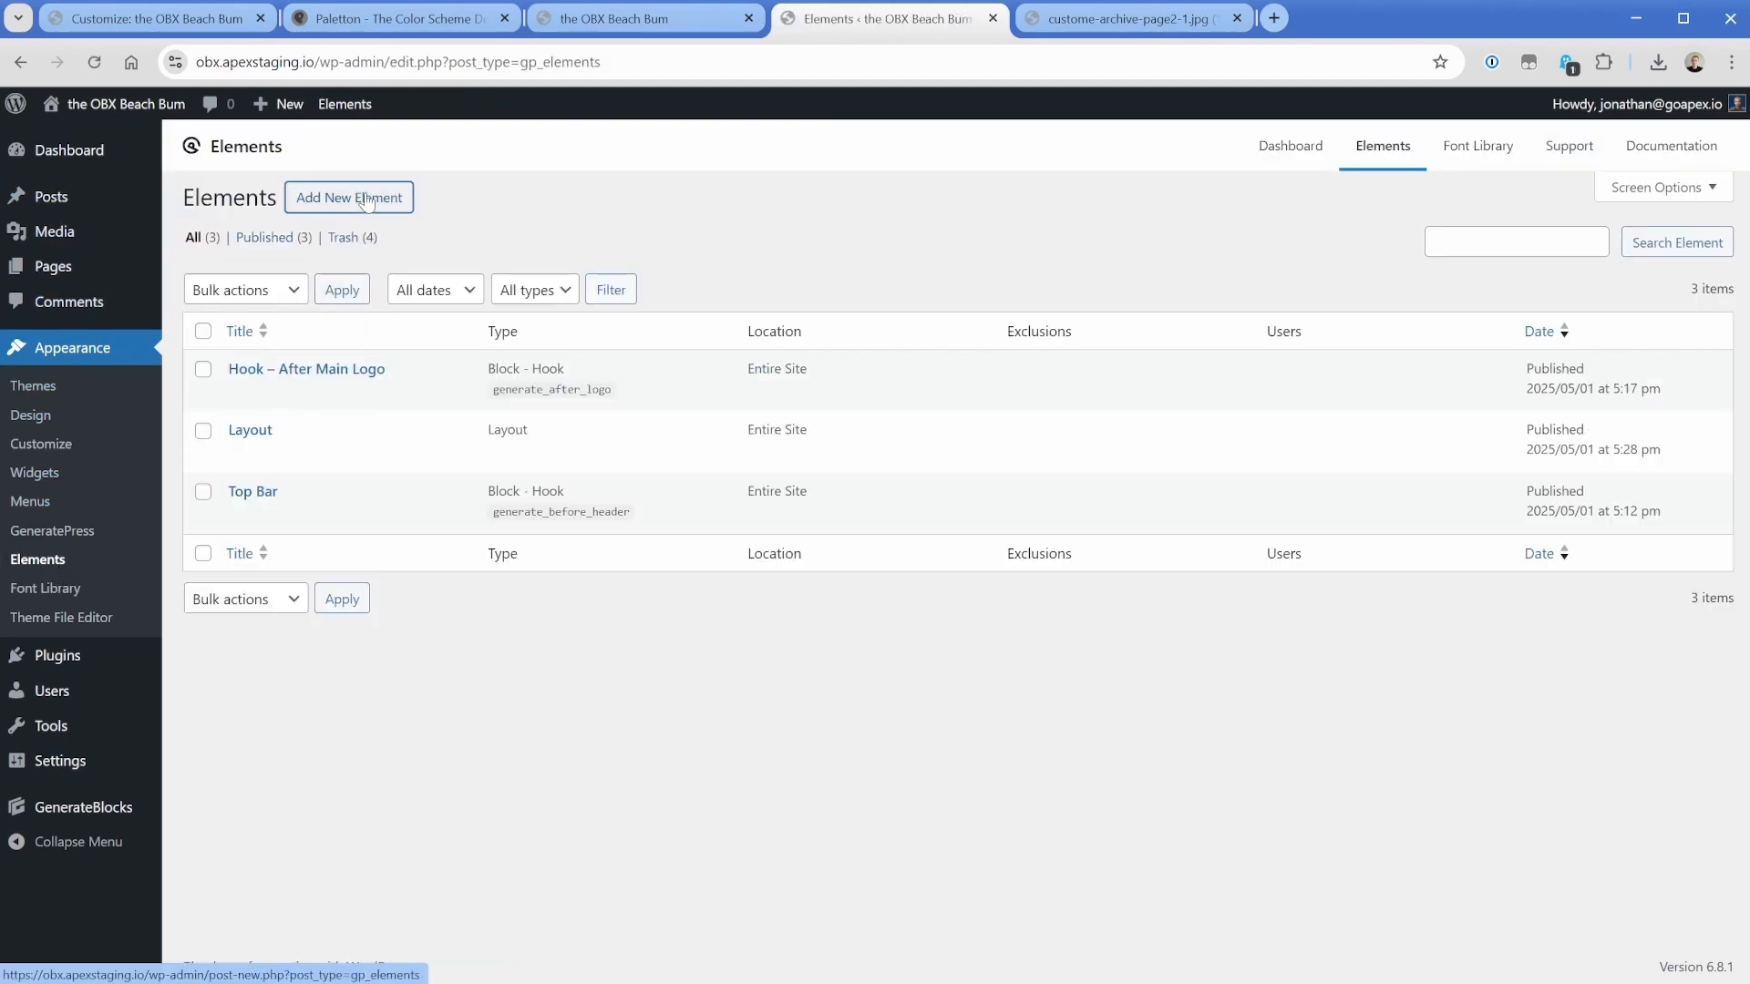
pyautogui.click(349, 197)
pyautogui.click(793, 558)
pyautogui.click(786, 622)
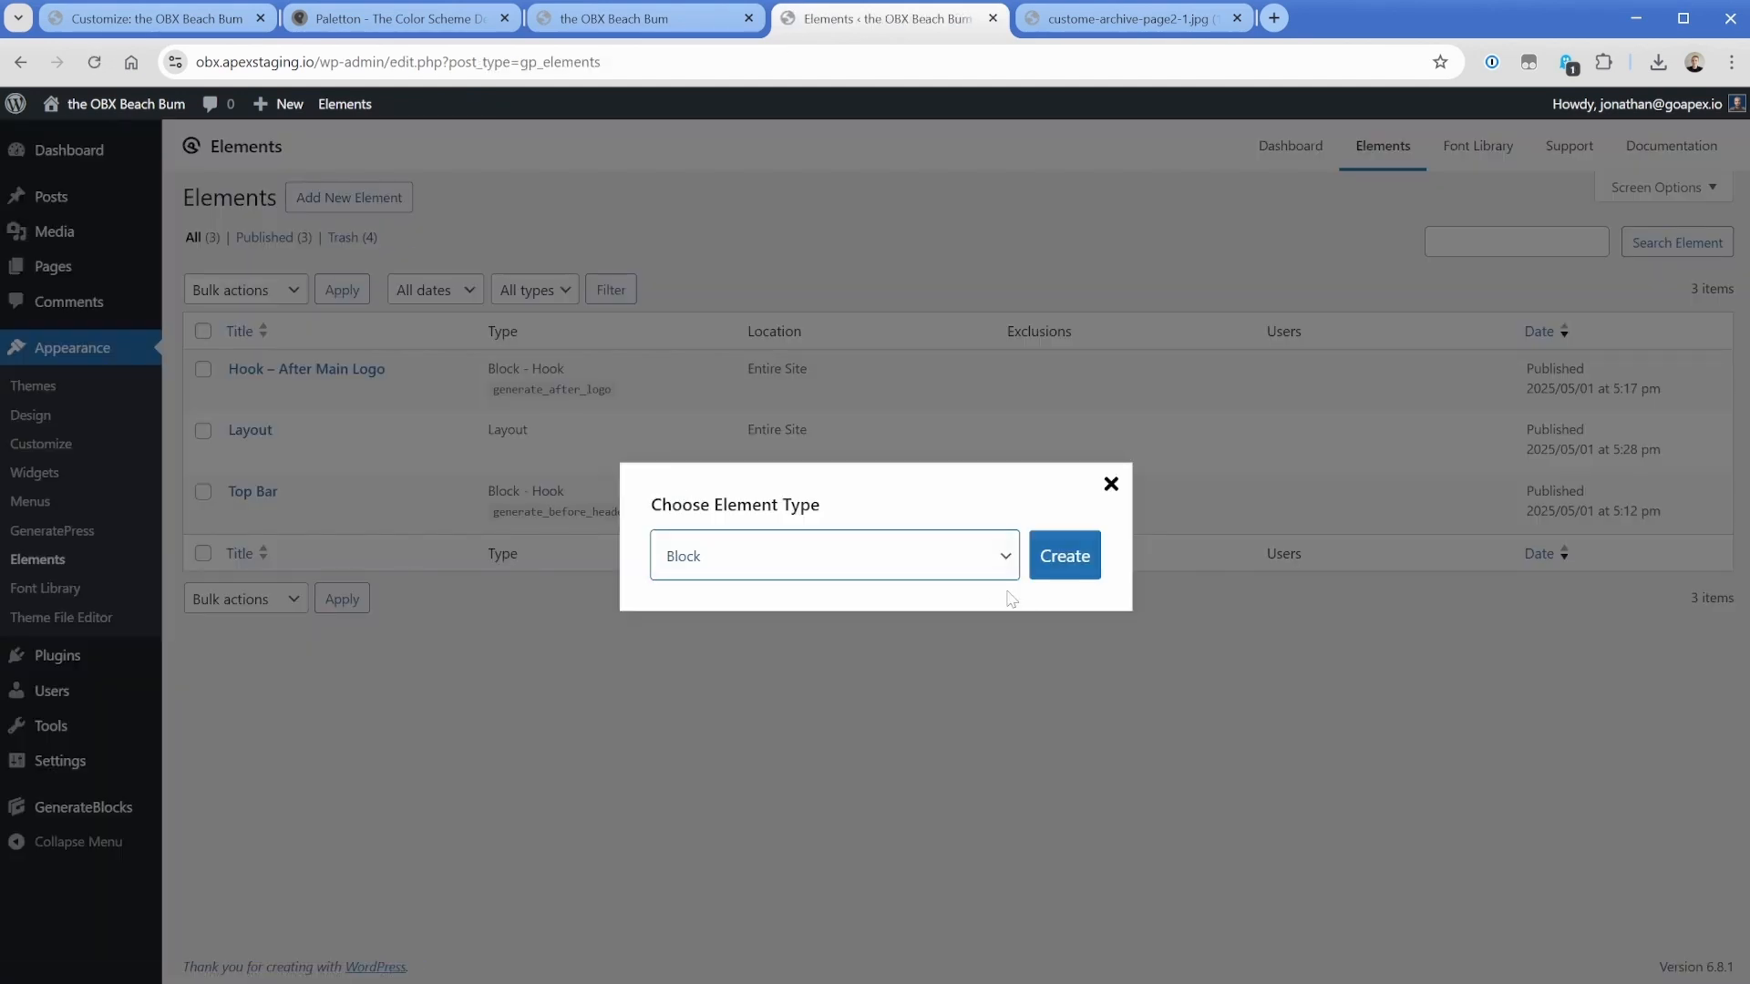
pyautogui.click(1060, 556)
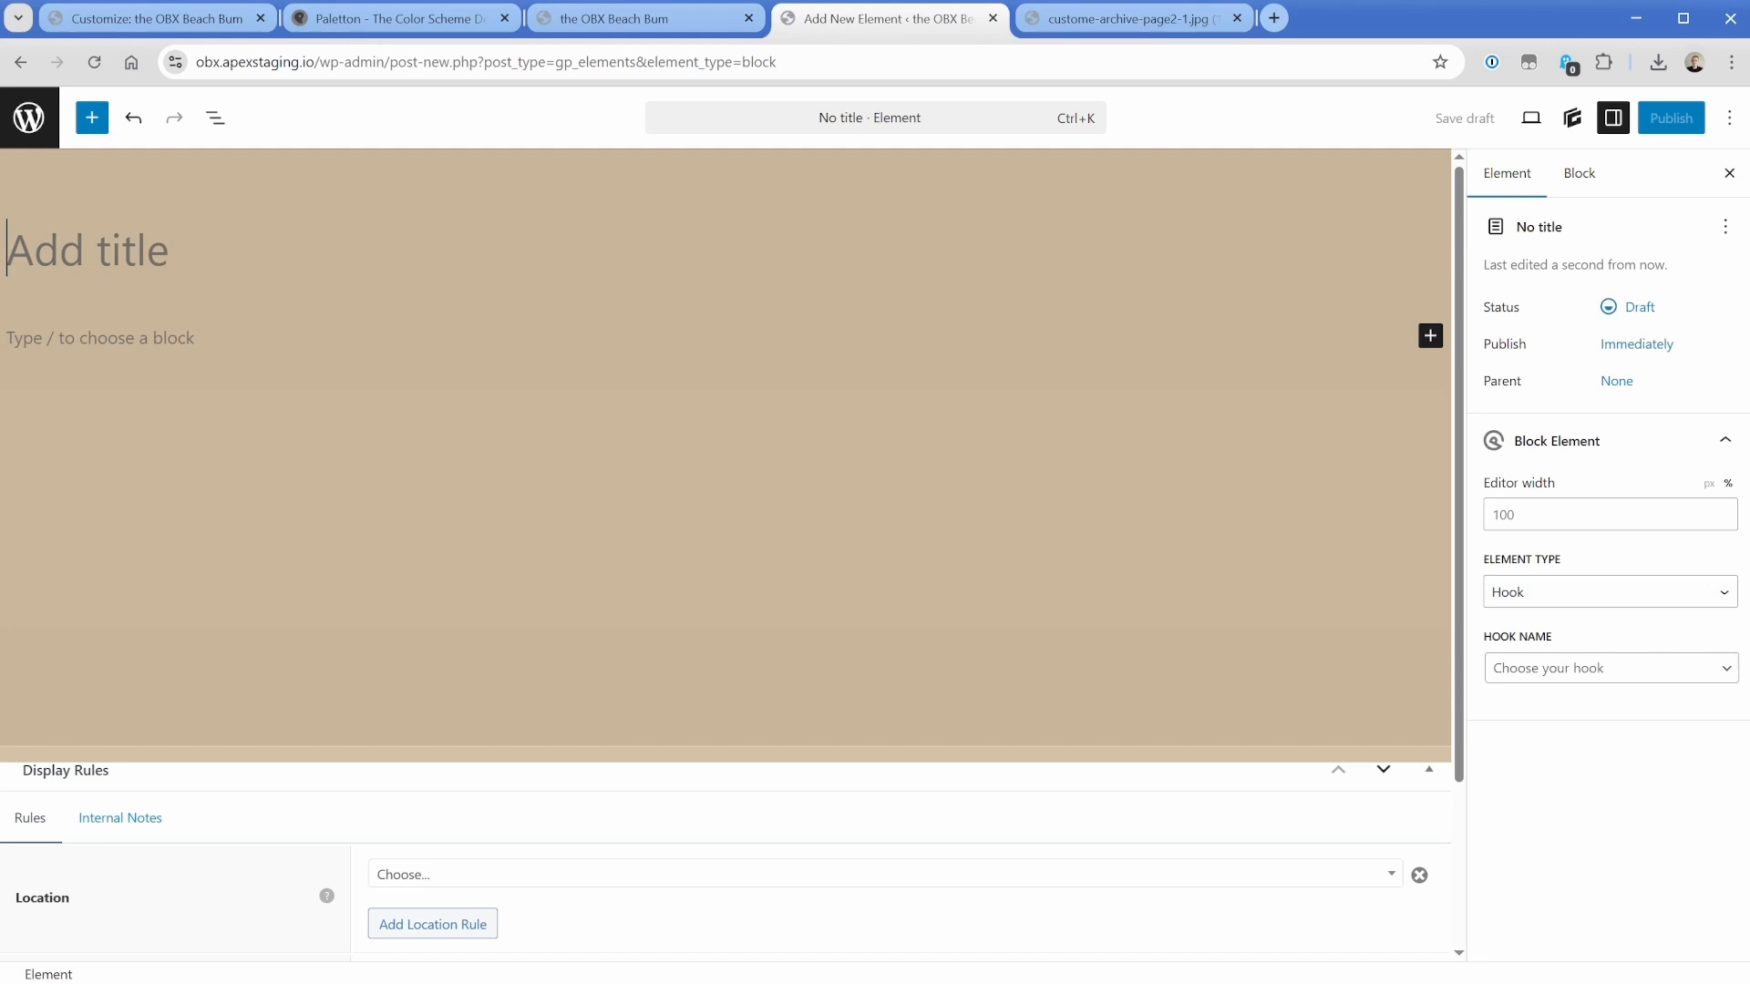
pyautogui.write('Content Container')
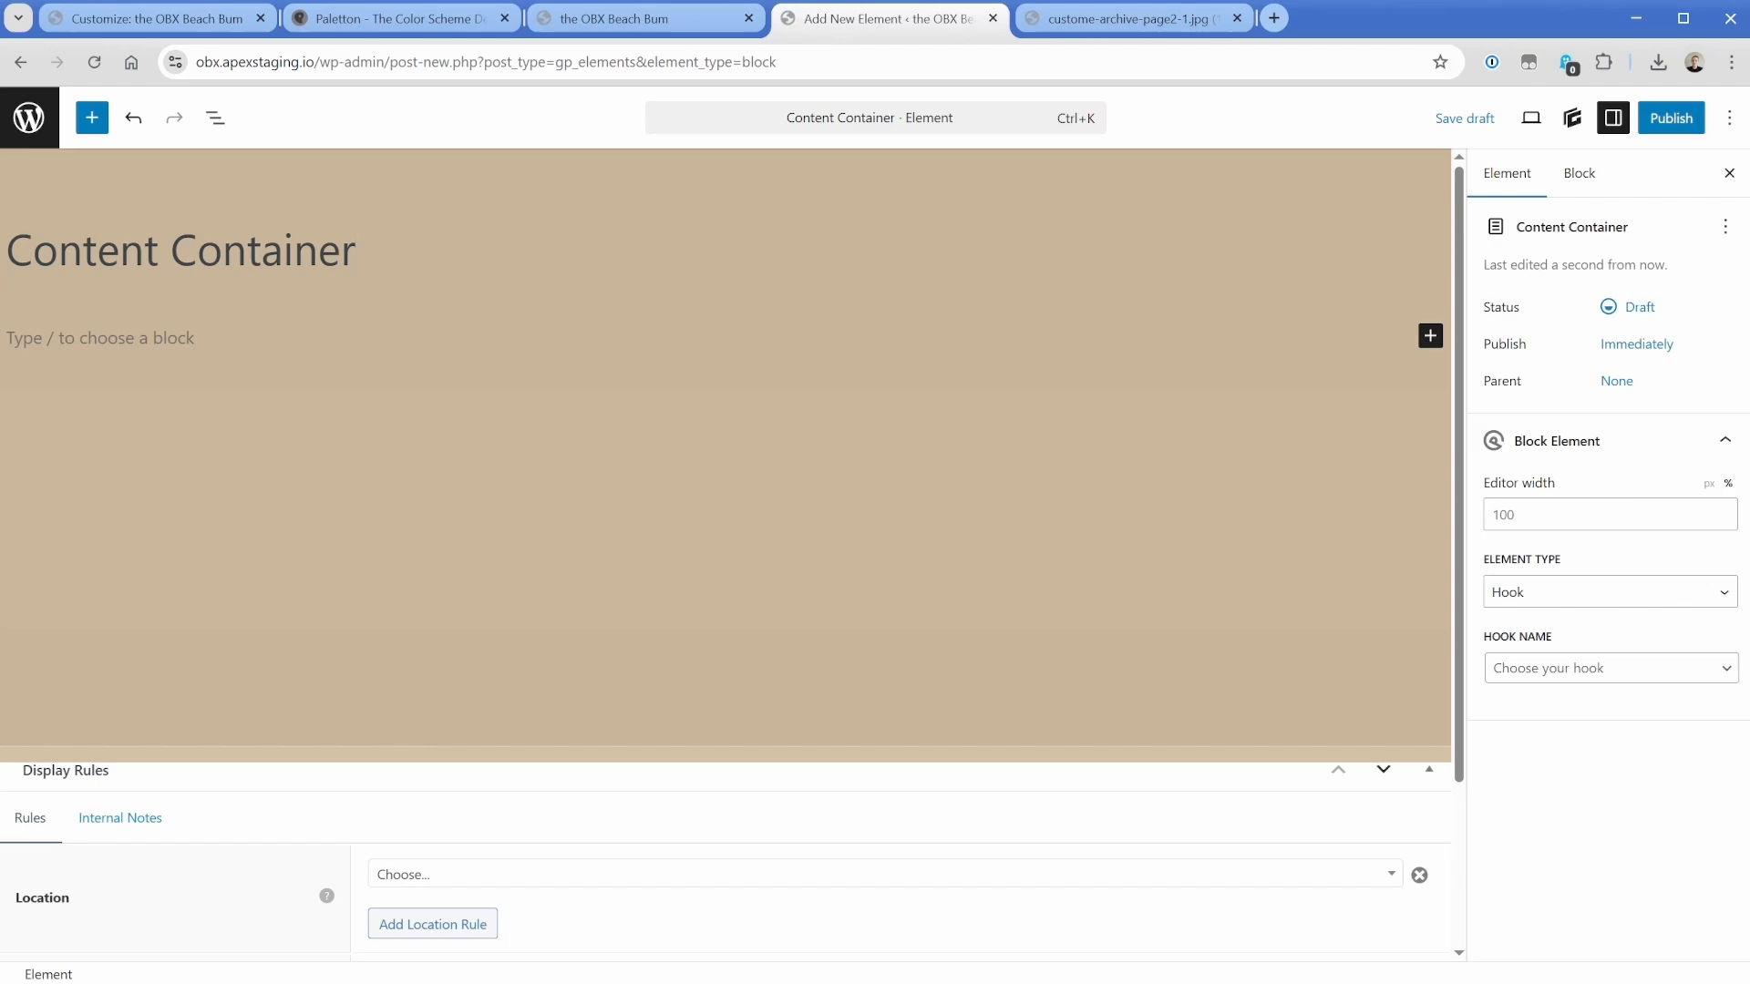
# Set the content background to the white global color in the Customizer and publish it.
pyautogui.click(130, 30)
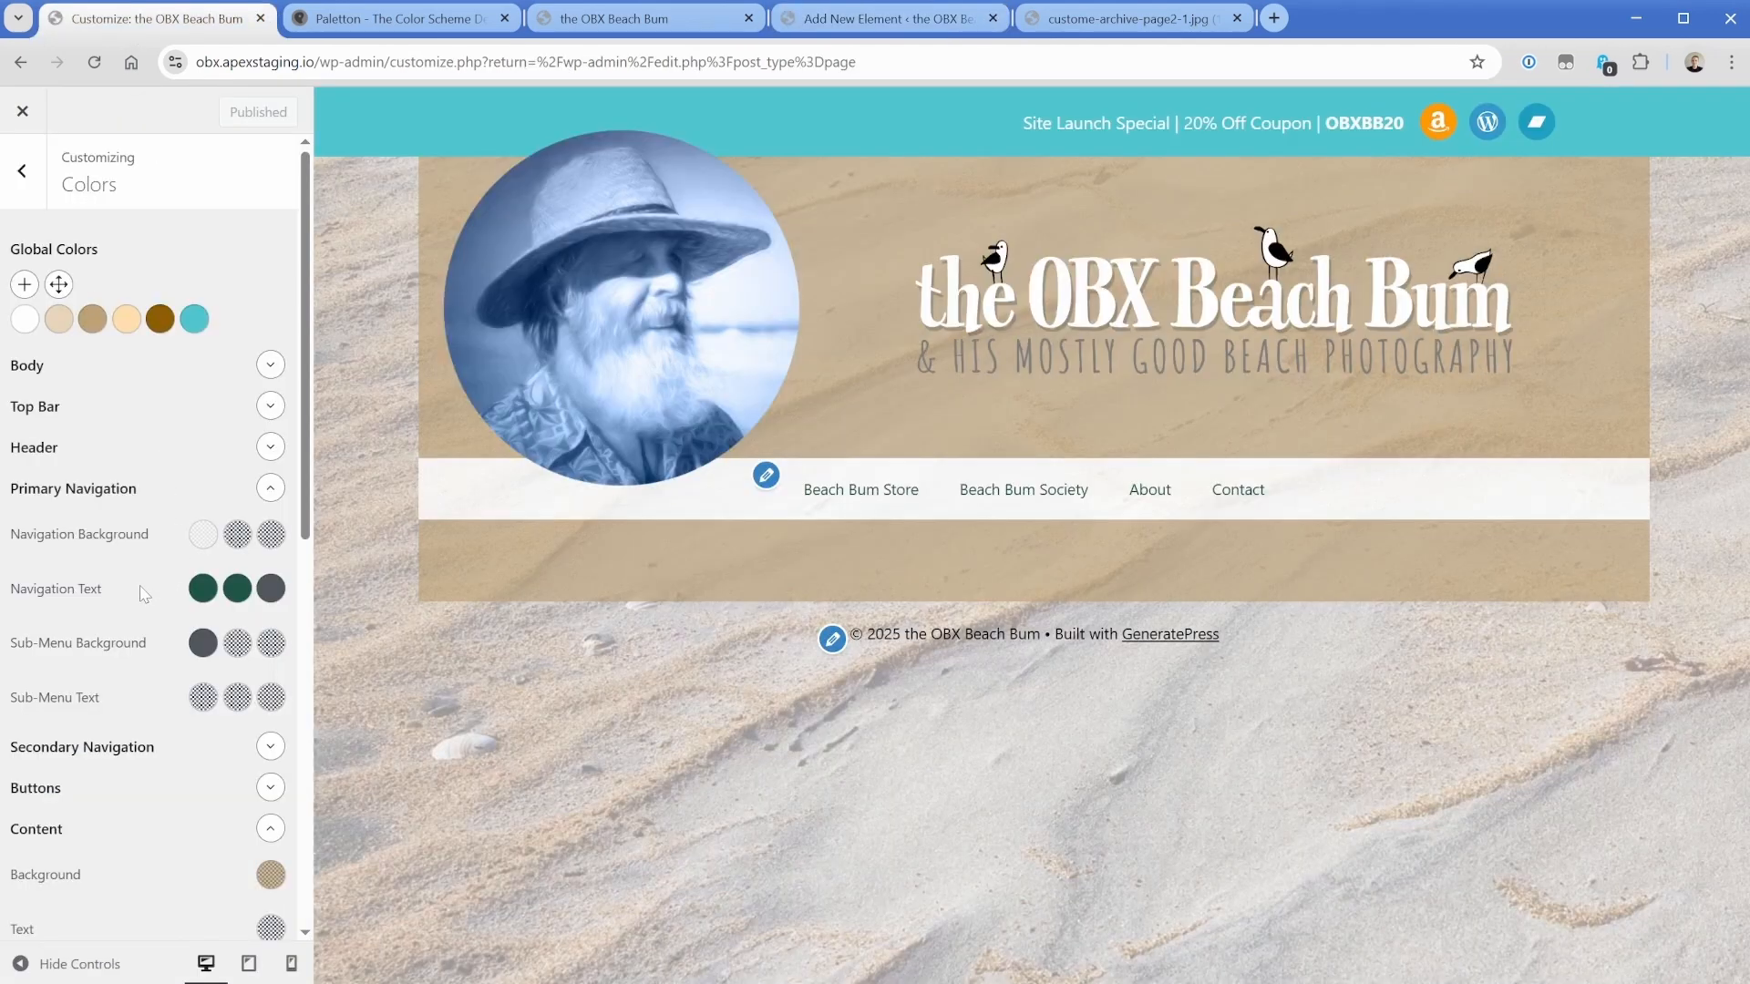
pyautogui.scroll(-2, 142, 611)
pyautogui.click(270, 672)
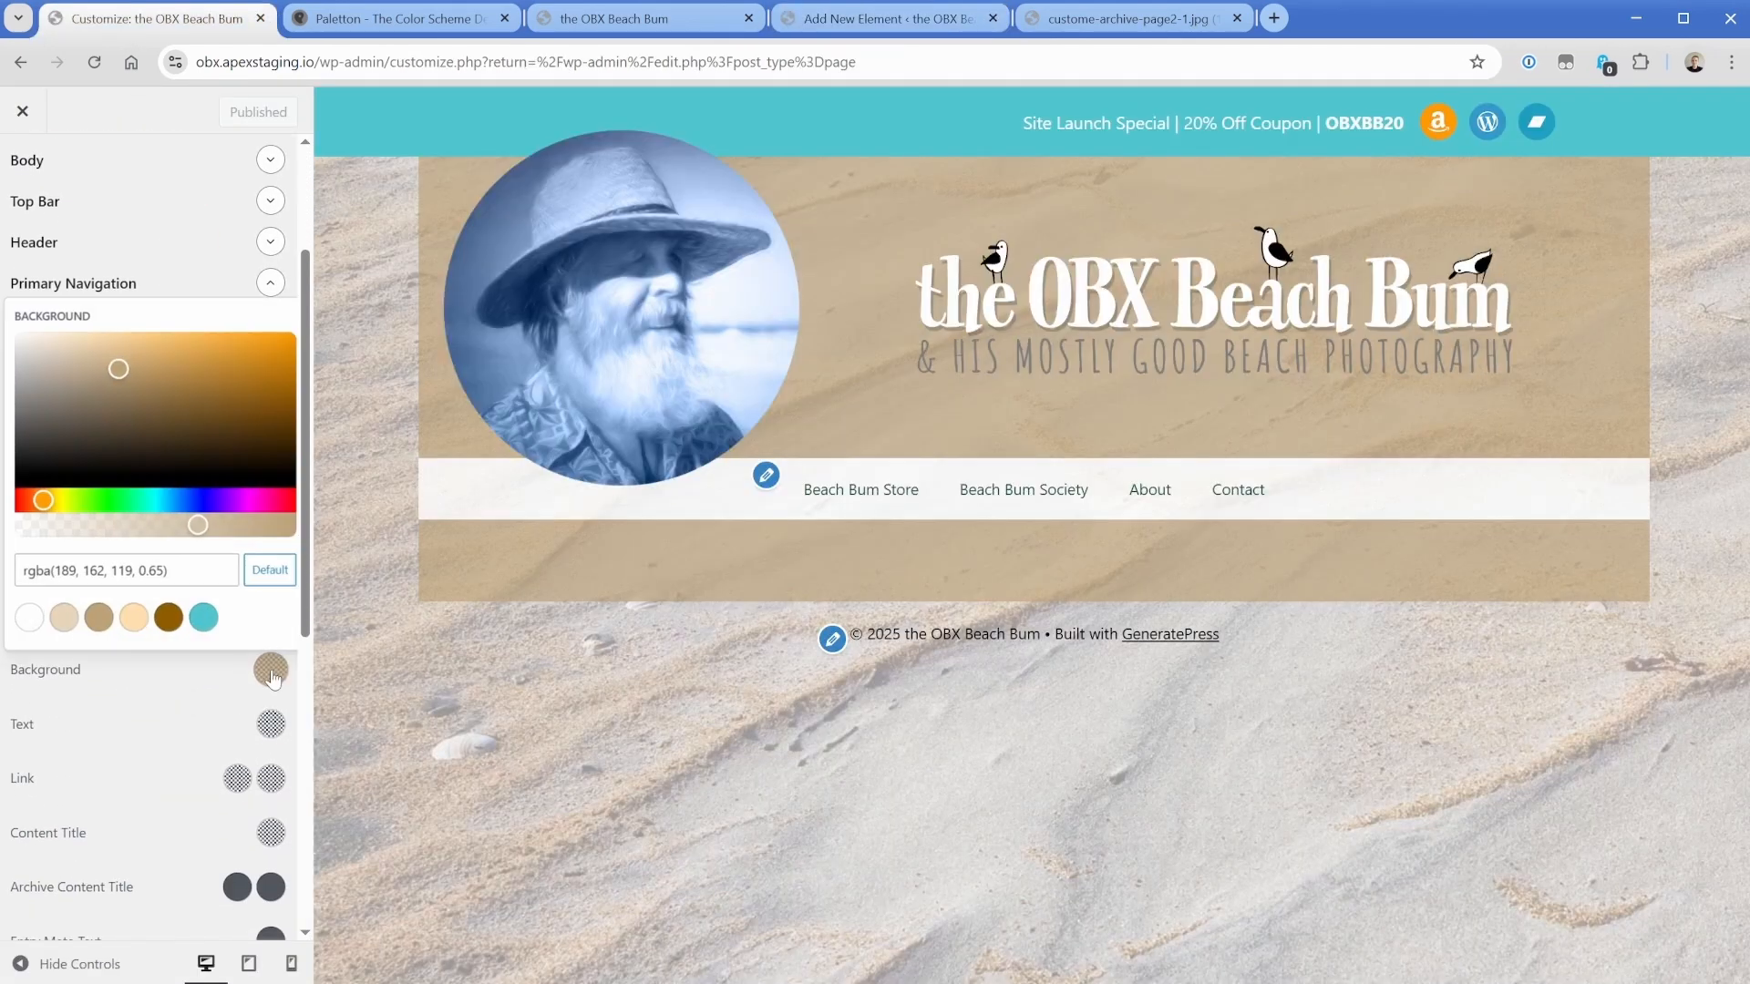
pyautogui.click(30, 619)
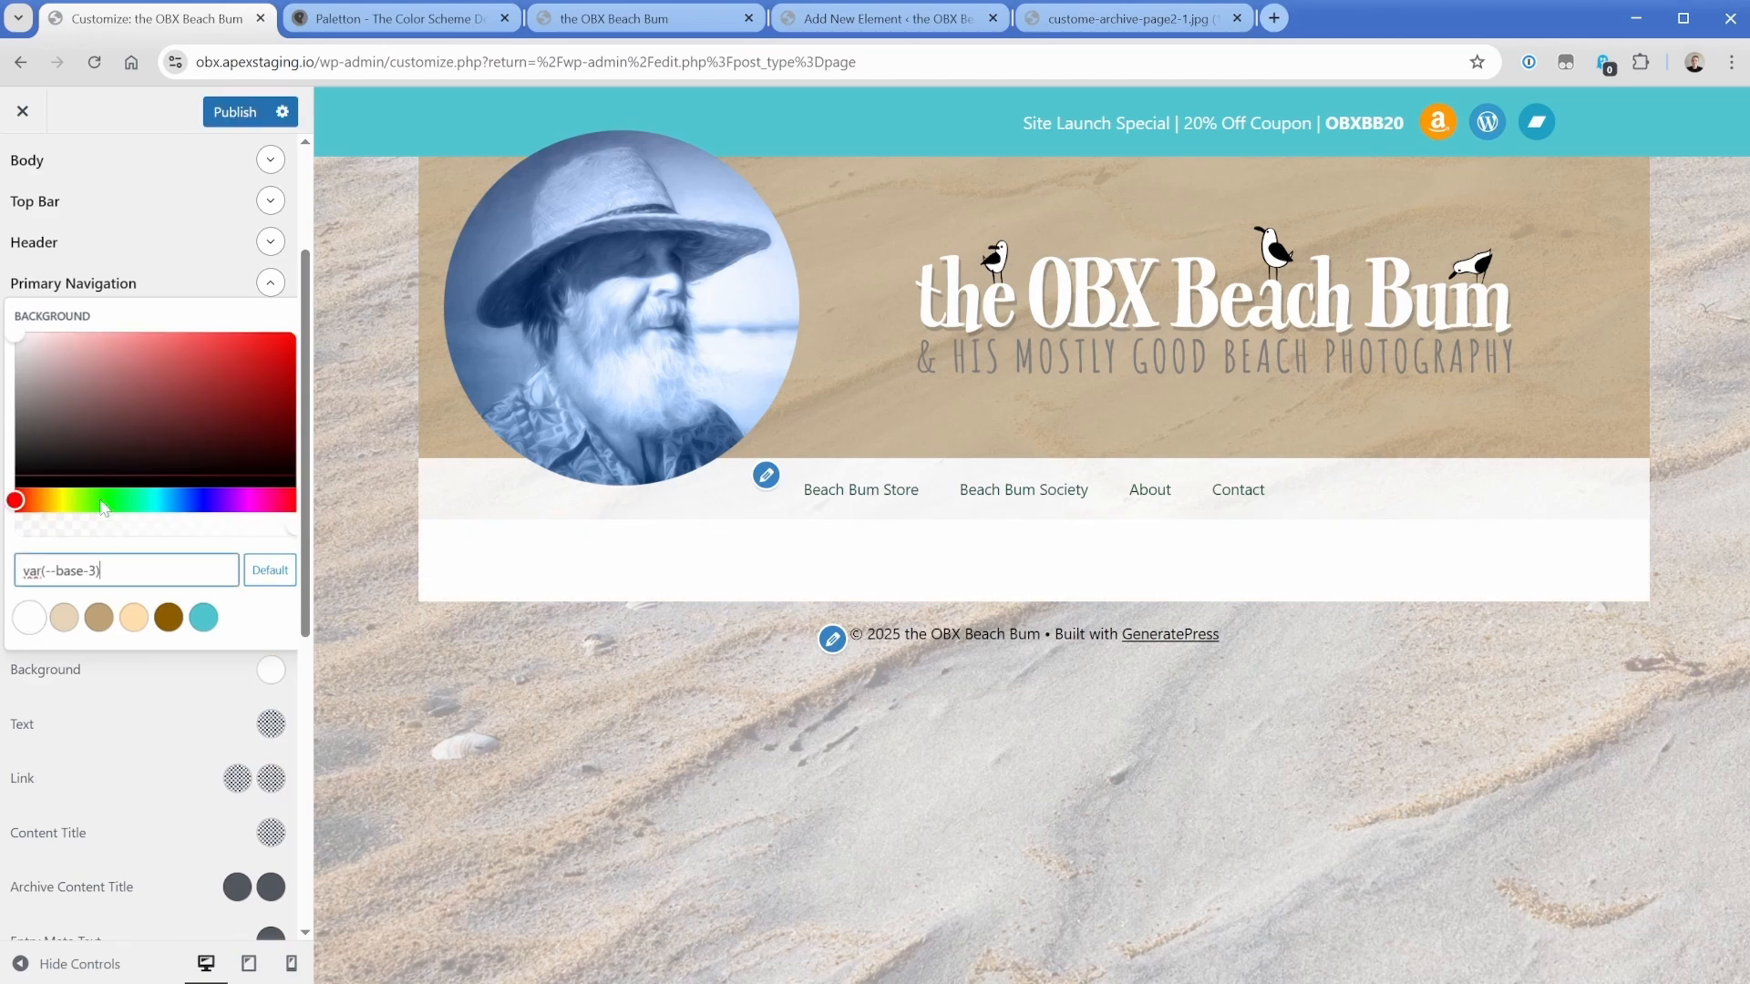
pyautogui.click(232, 114)
# Publish the Content Container element.
pyautogui.click(888, 19)
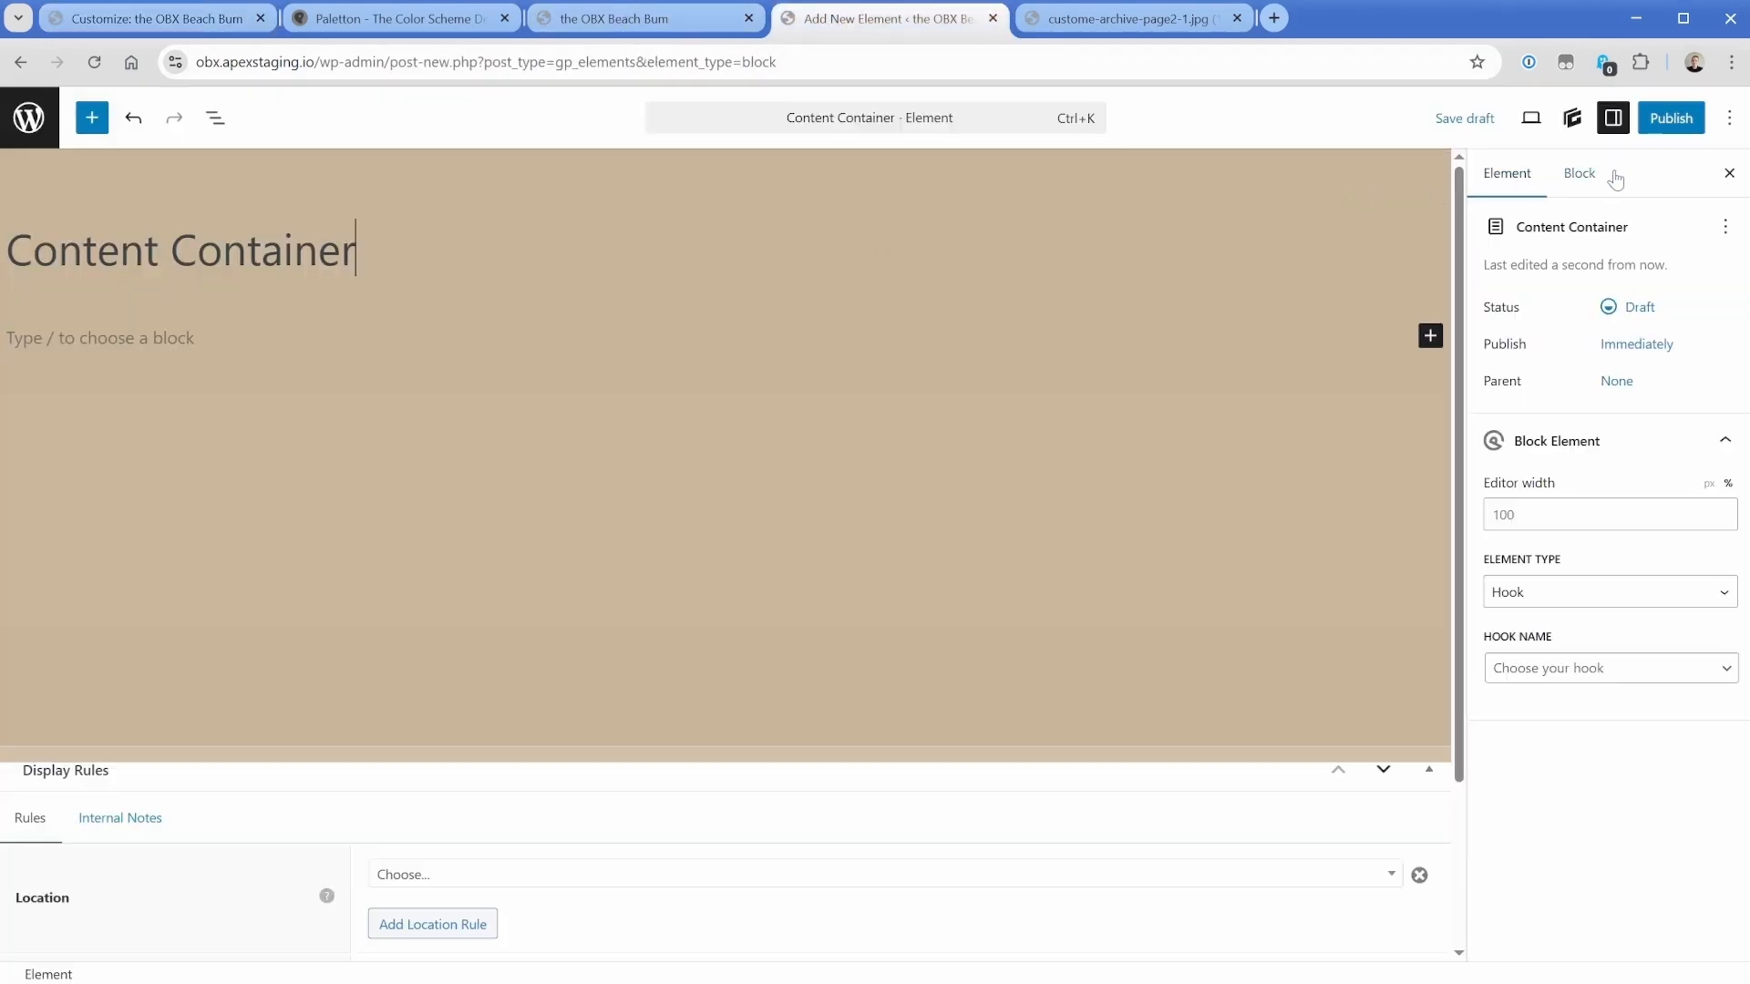
pyautogui.click(1671, 119)
pyautogui.click(1671, 120)
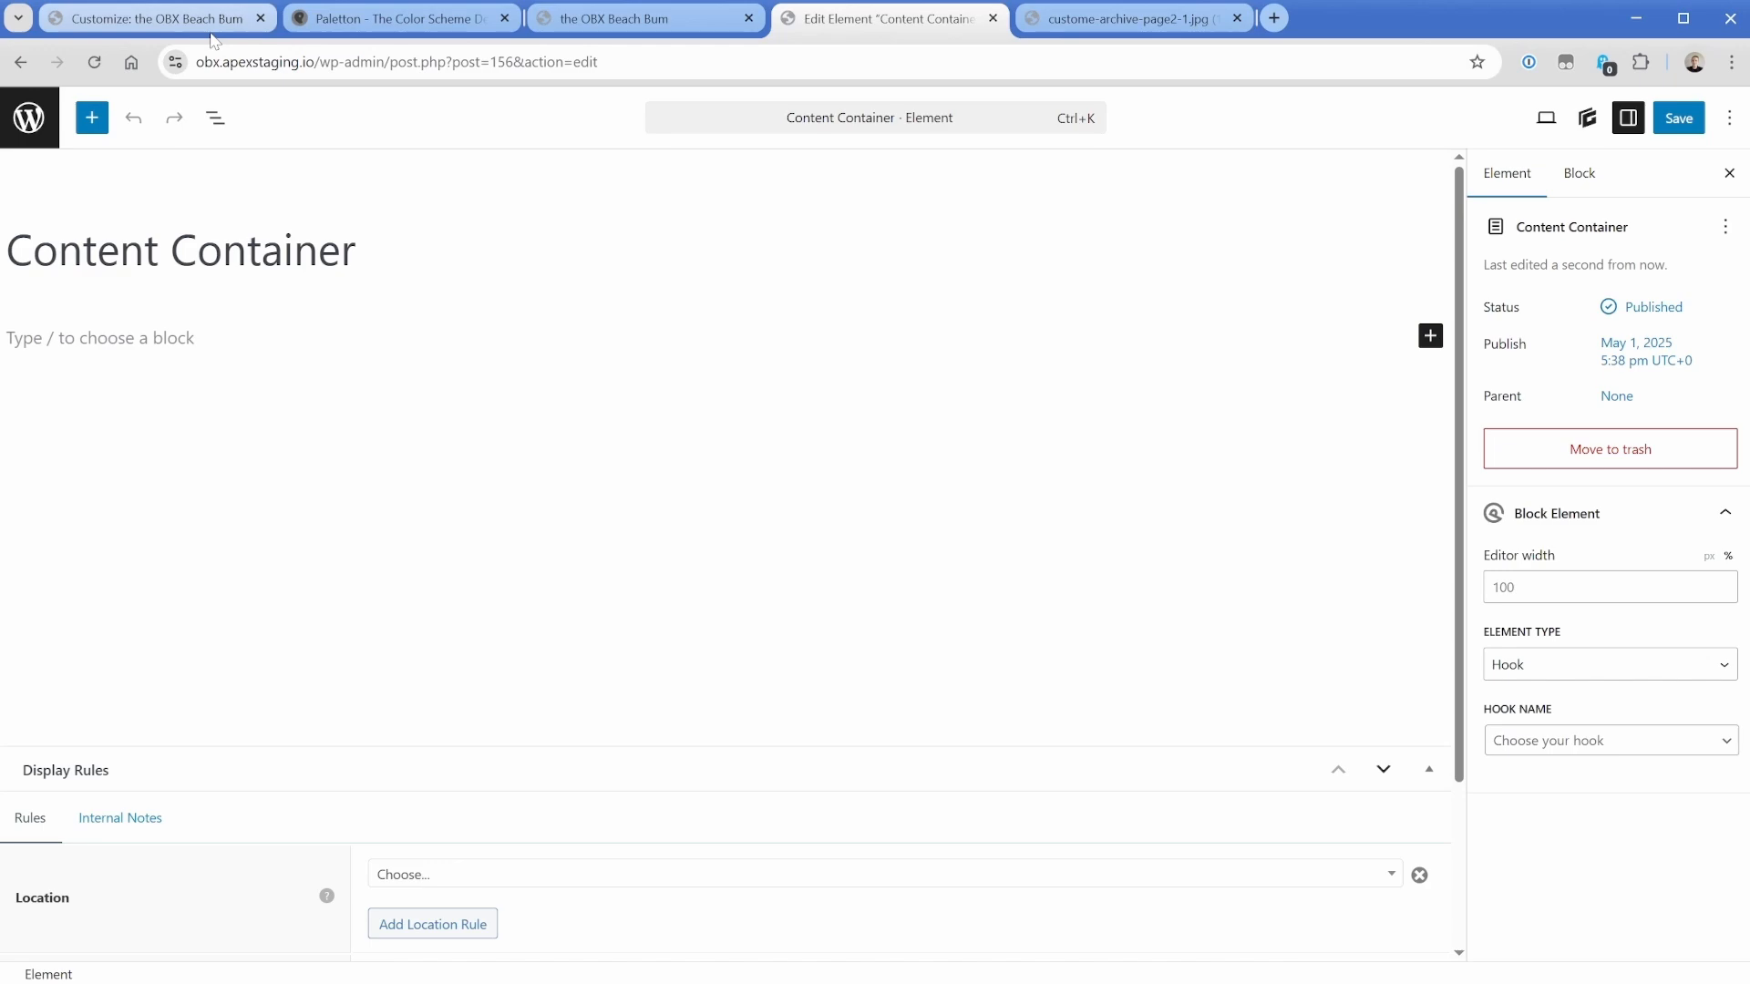
# Set the content background to the tan global color at 0.64 opacity, rgba(189, 162, 119, 0.64), and publish it.
pyautogui.click(157, 18)
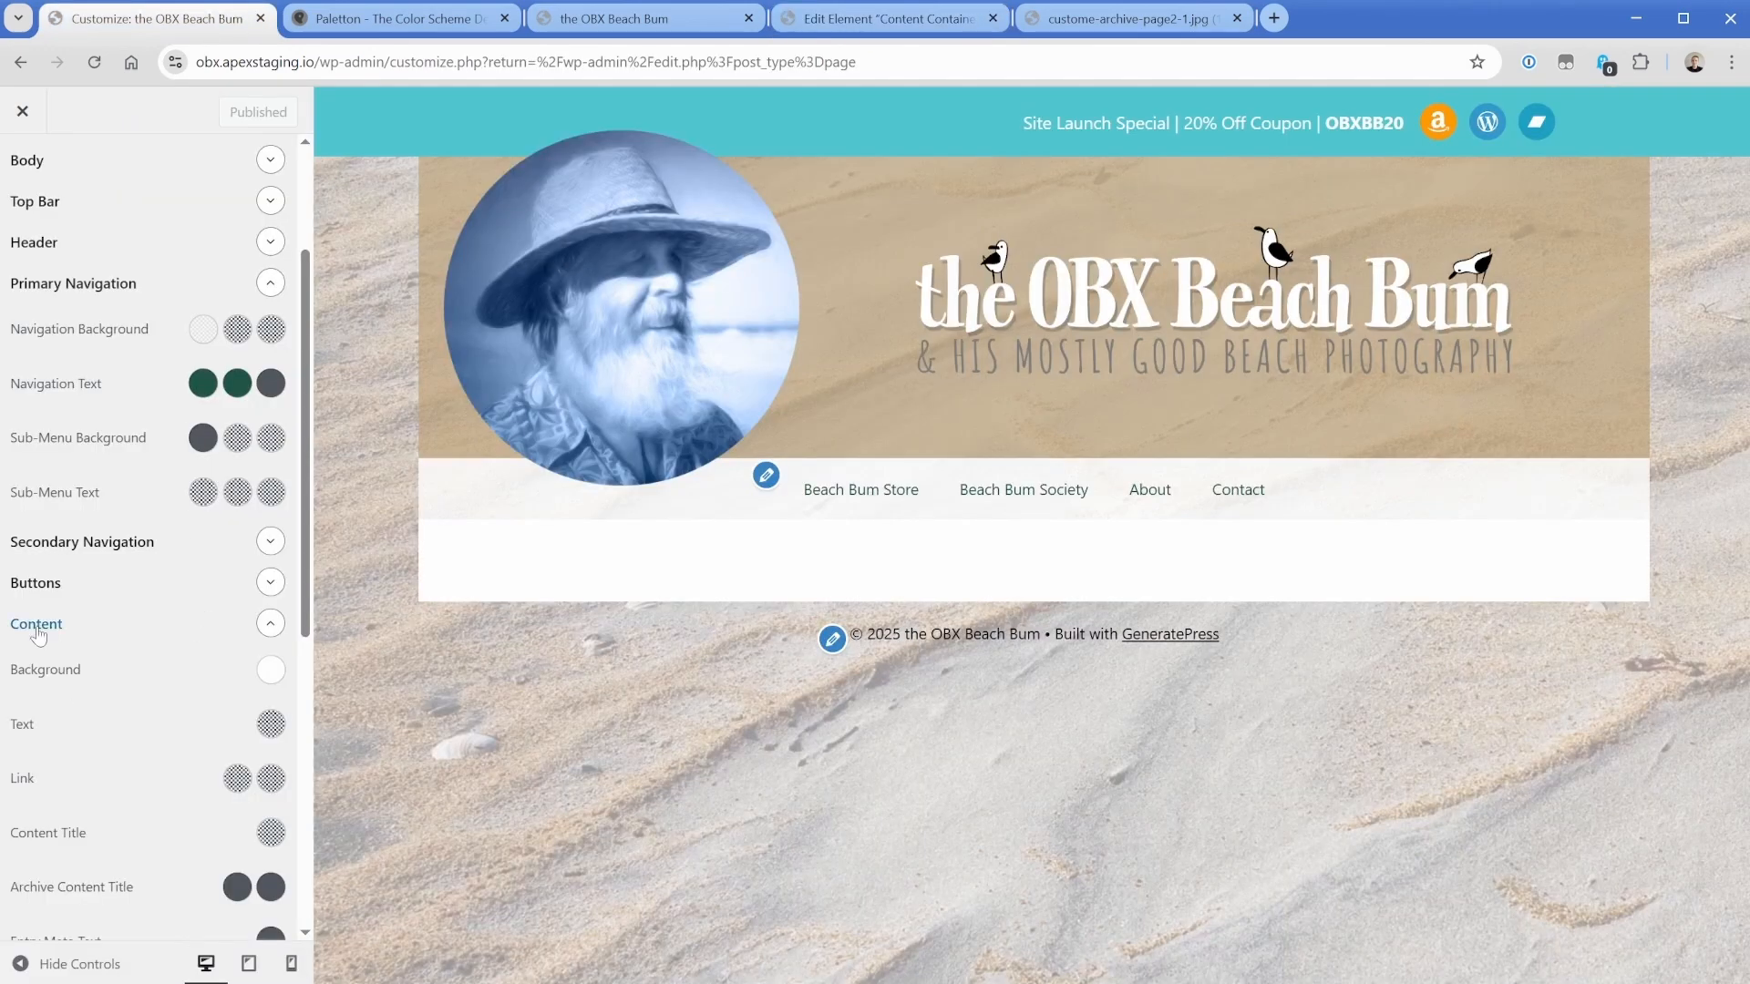
pyautogui.click(271, 671)
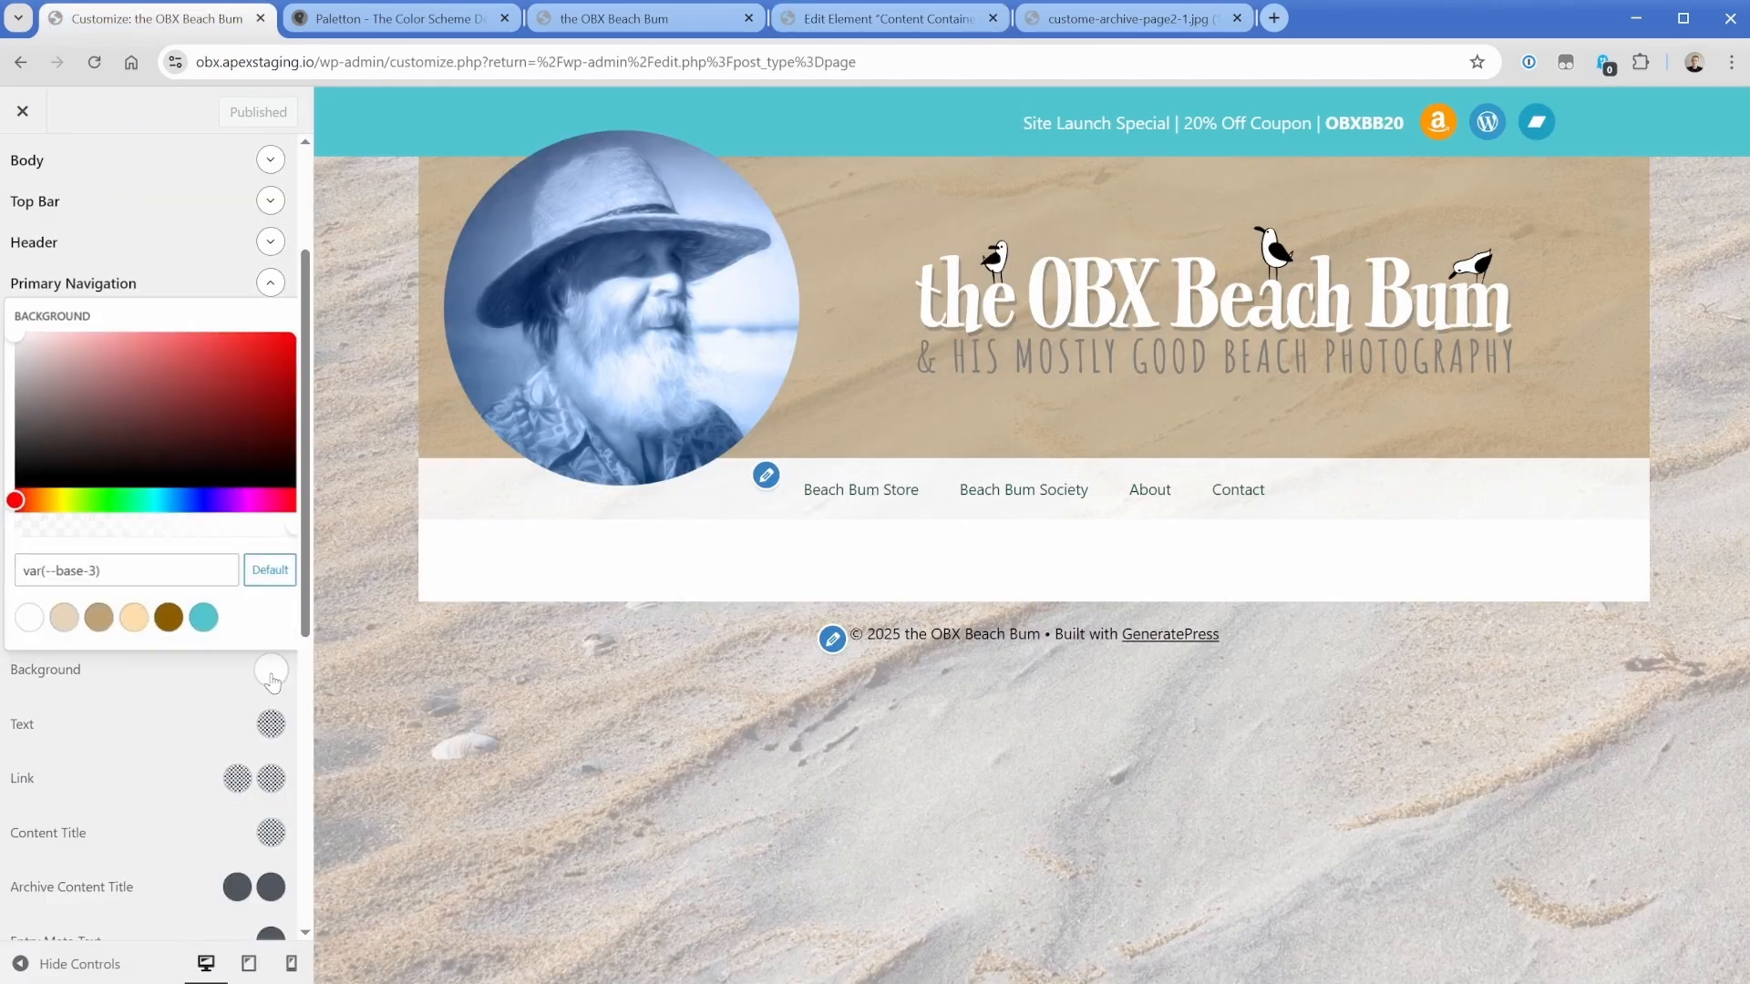
pyautogui.click(96, 629)
pyautogui.click(195, 526)
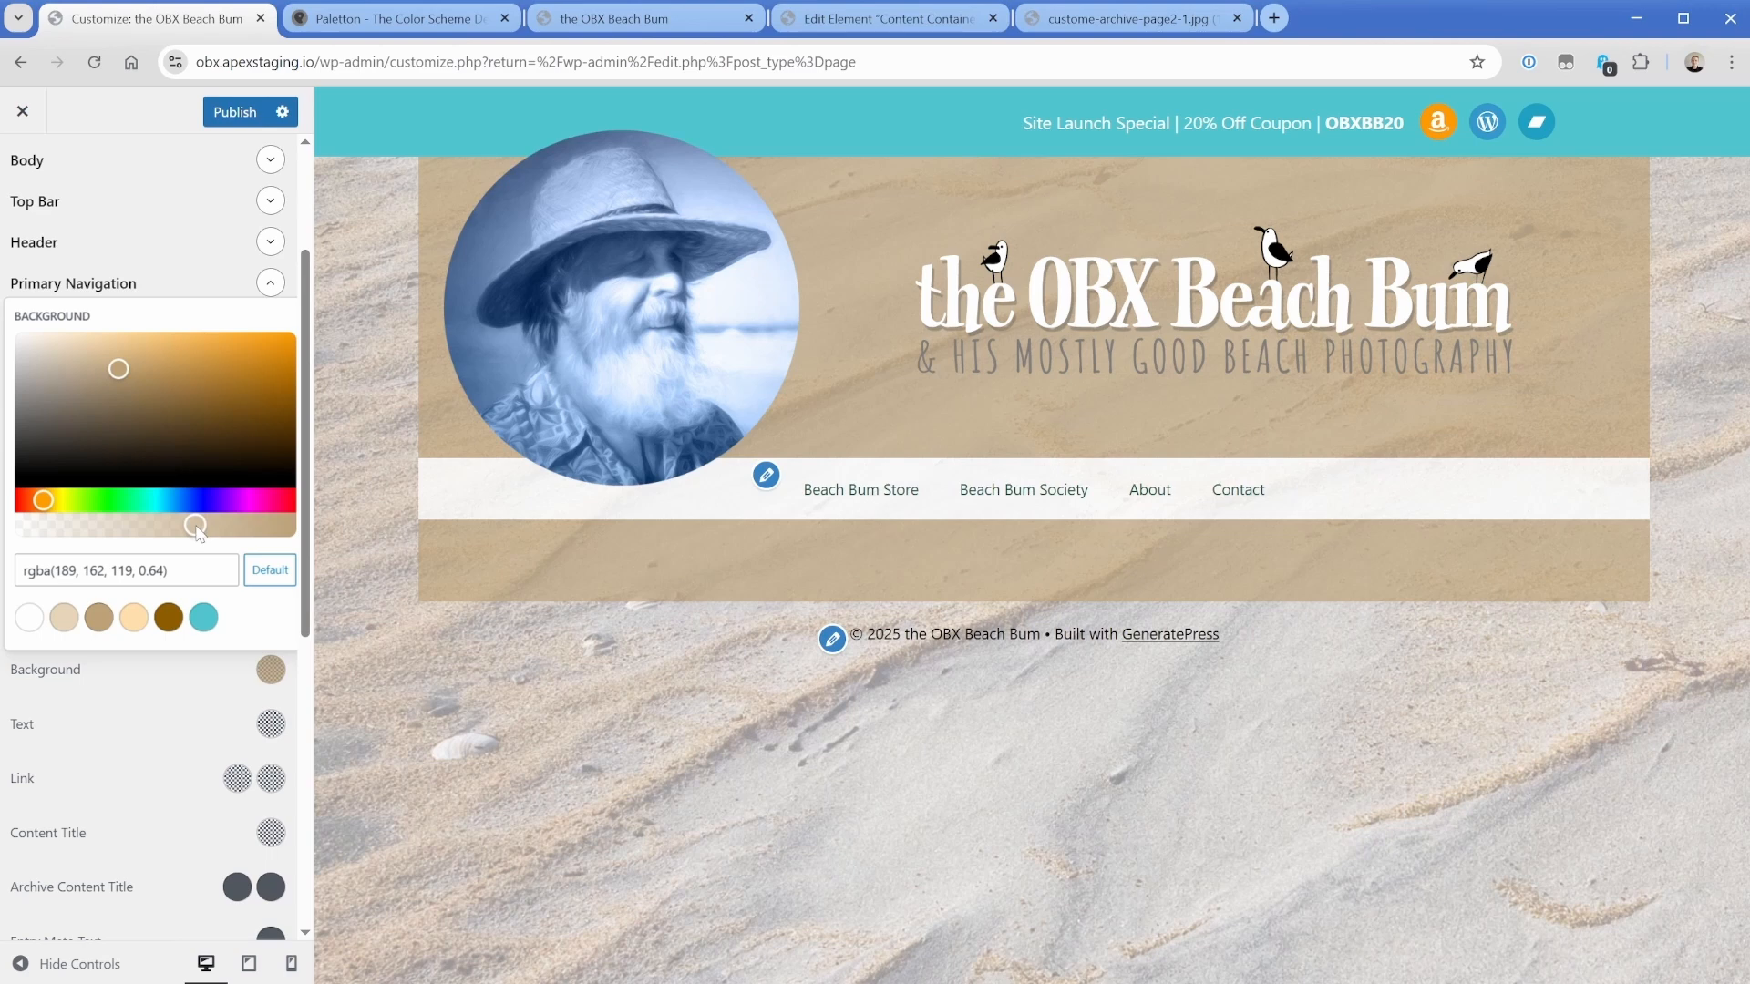
pyautogui.click(175, 751)
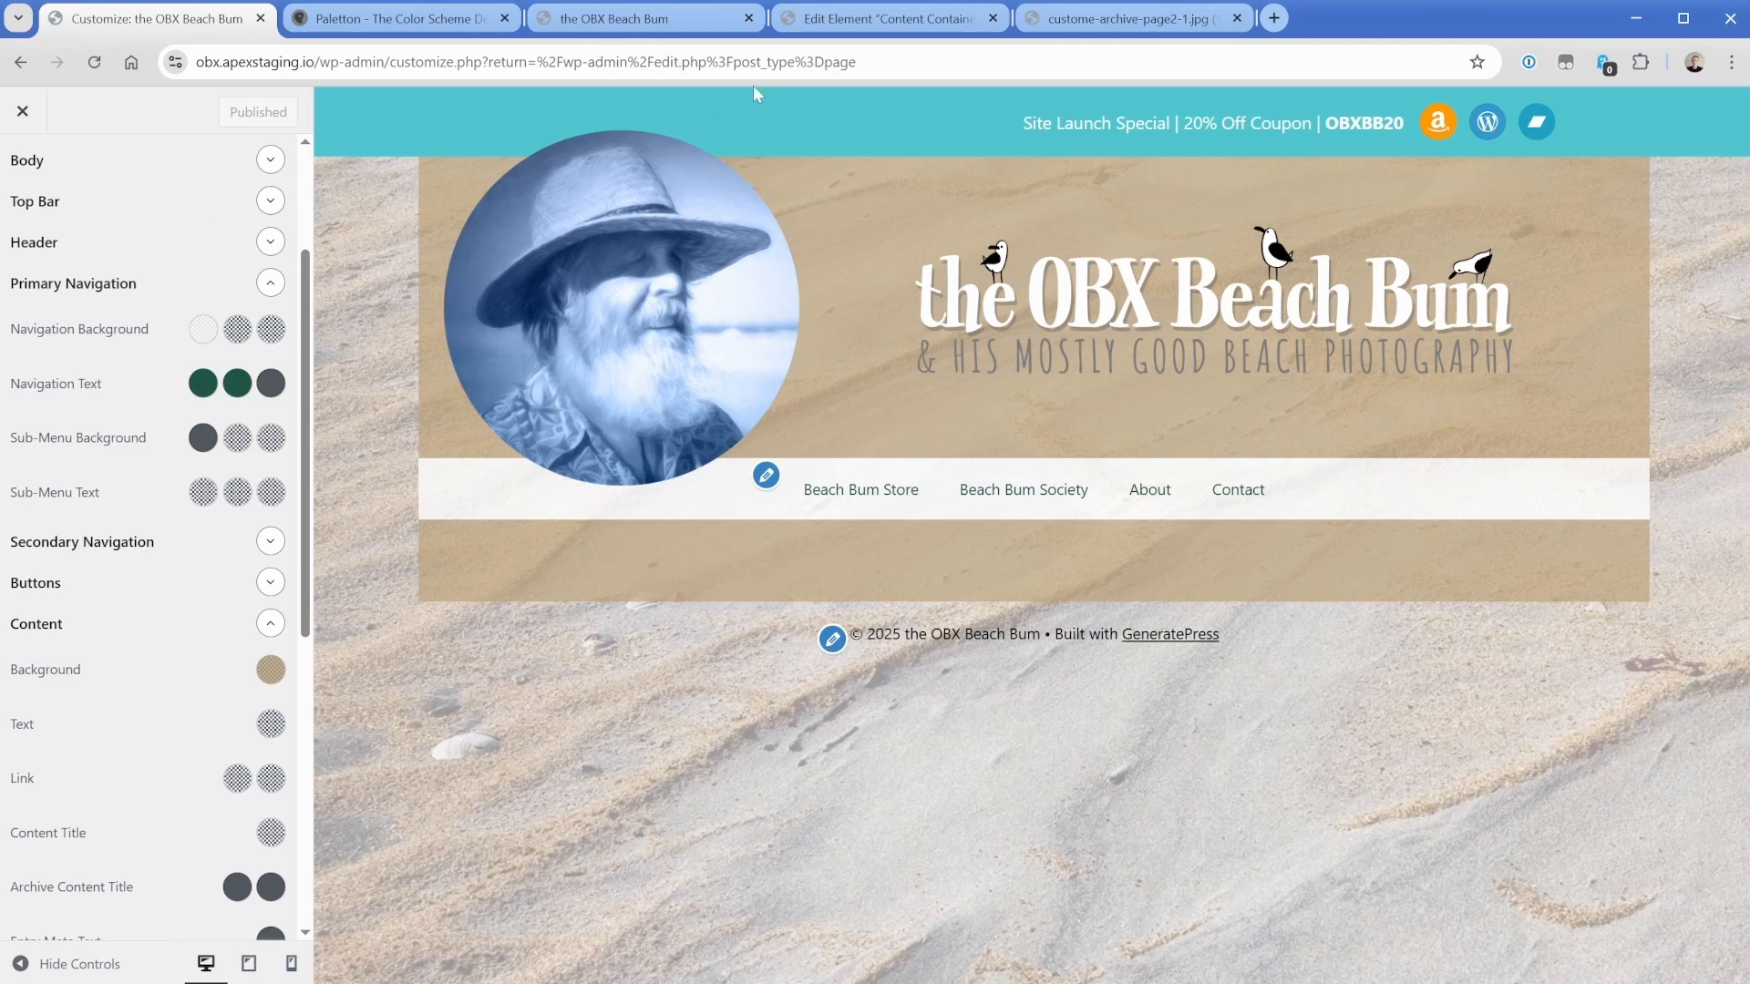
# Insert a Container block in the Content Container element and nest a second Container inside it.
pyautogui.click(893, 17)
pyautogui.click(188, 347)
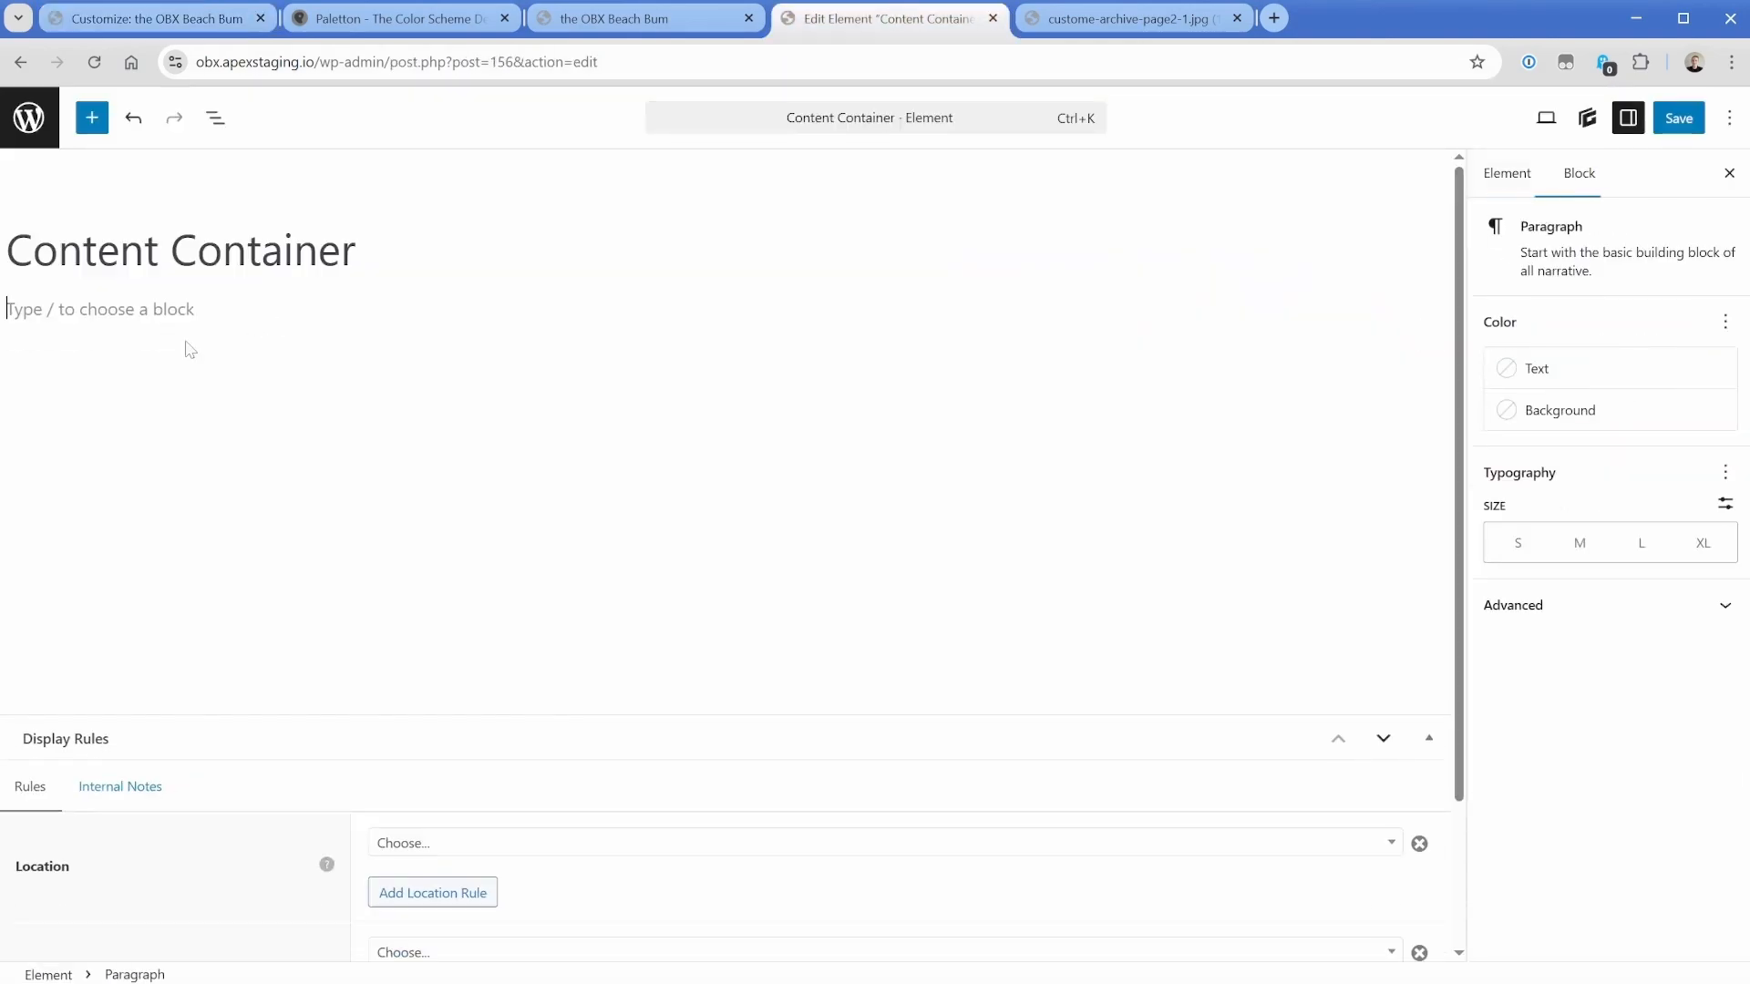
pyautogui.write('/cont')
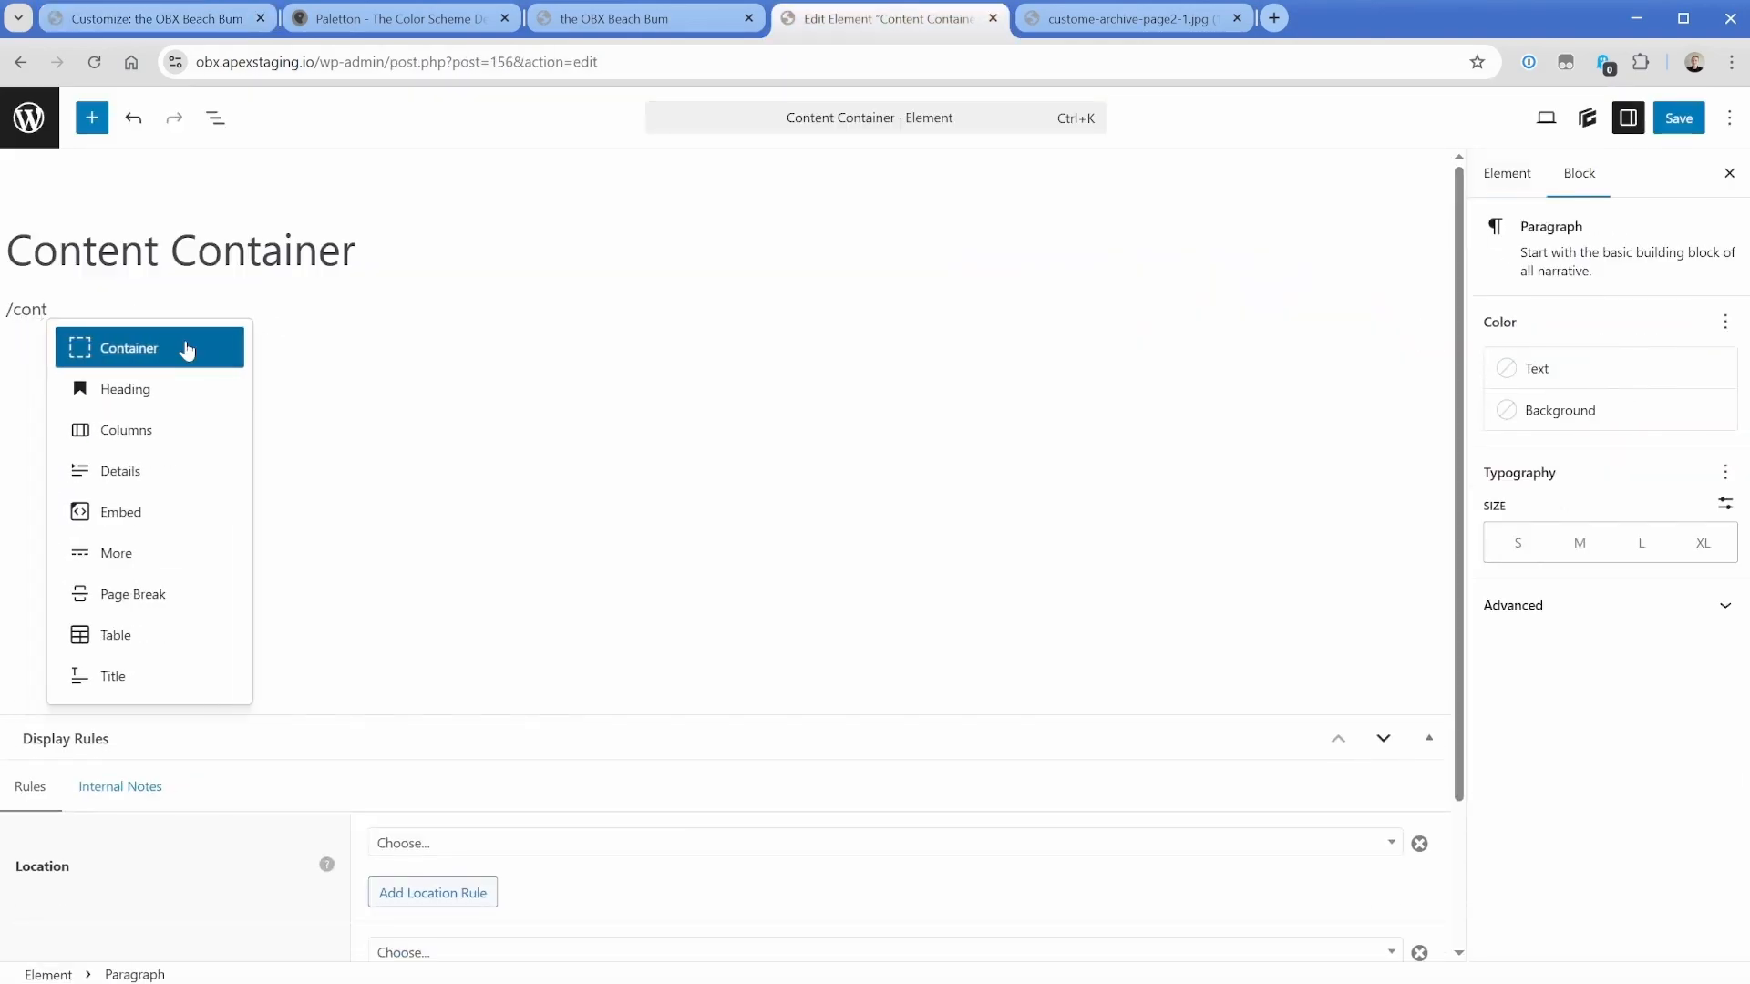
pyautogui.click(187, 350)
pyautogui.click(215, 118)
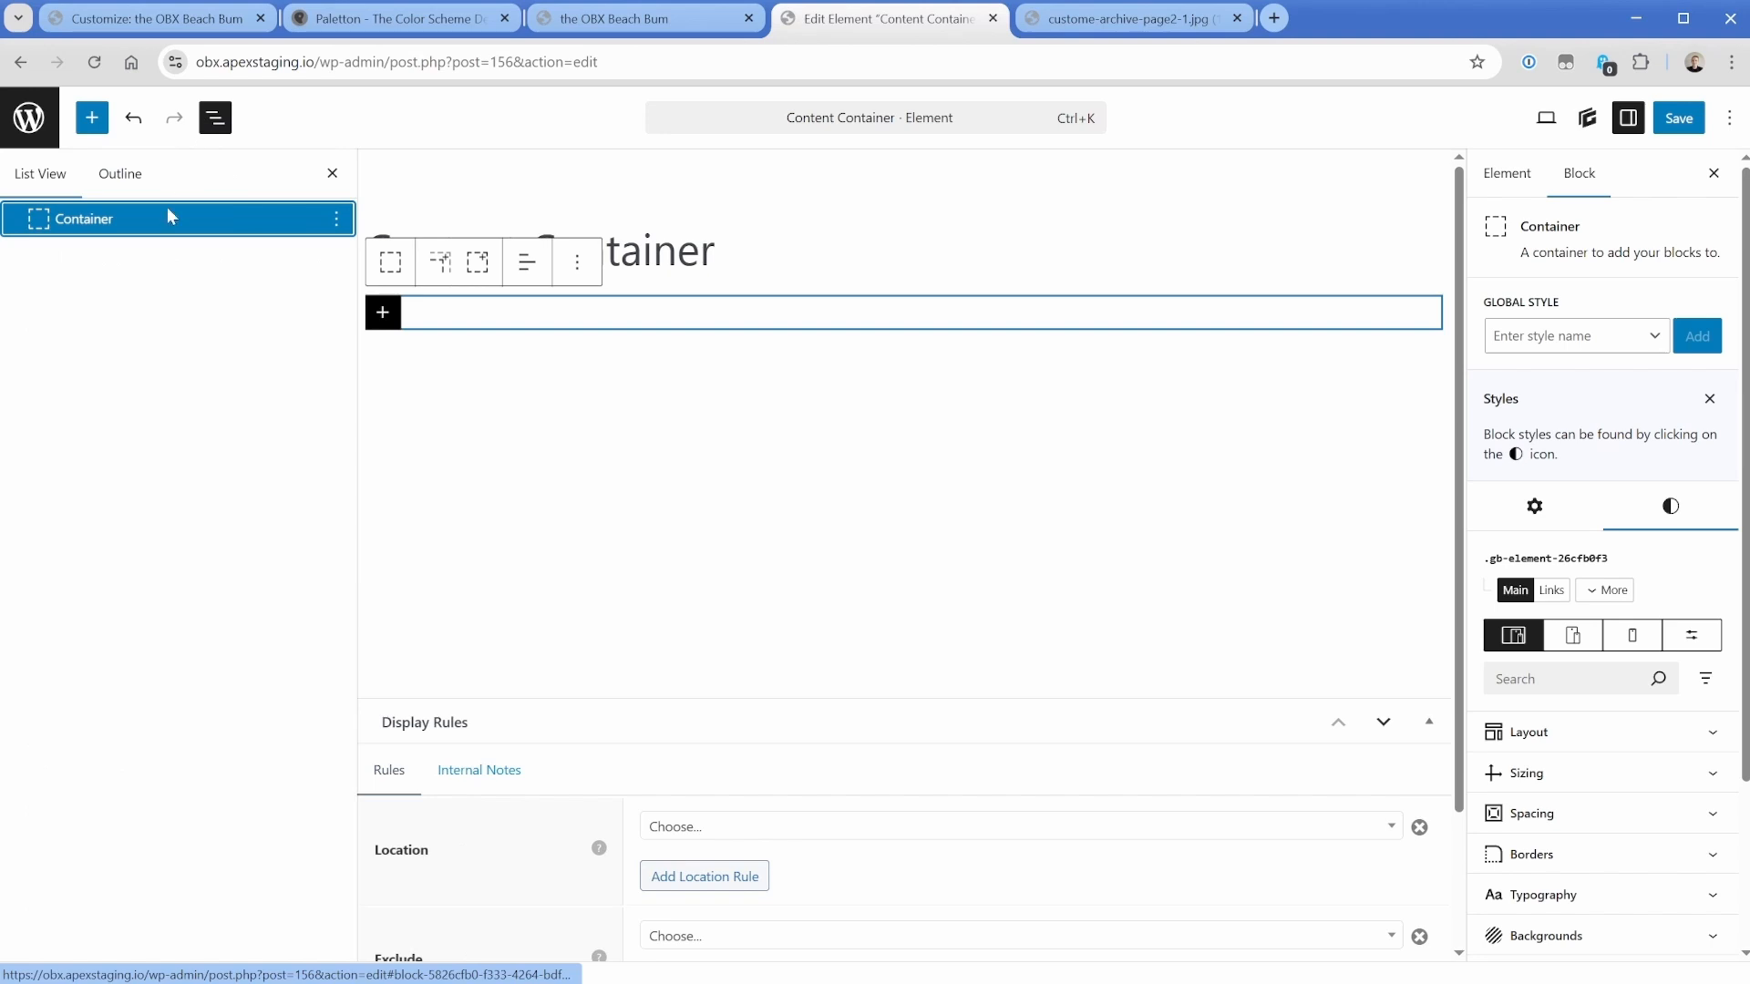
pyautogui.click(383, 311)
pyautogui.click(547, 436)
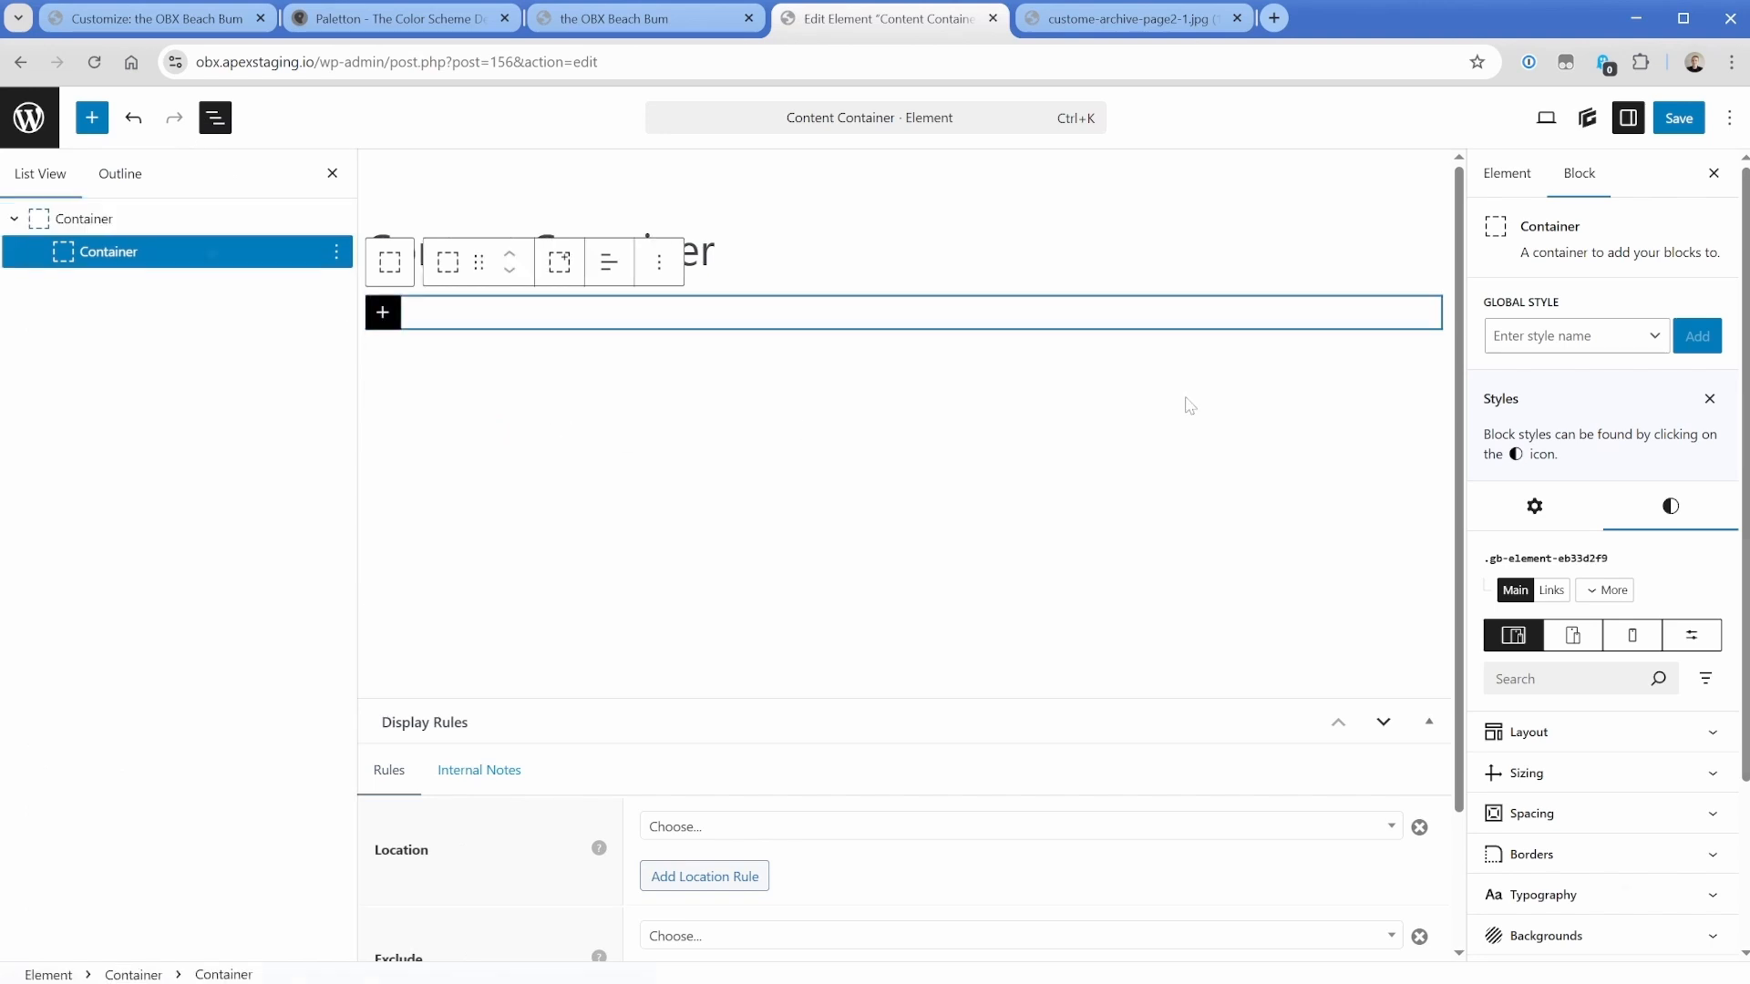
# Apply the .contained global style to the inner Container and open that style's settings.
pyautogui.click(1555, 339)
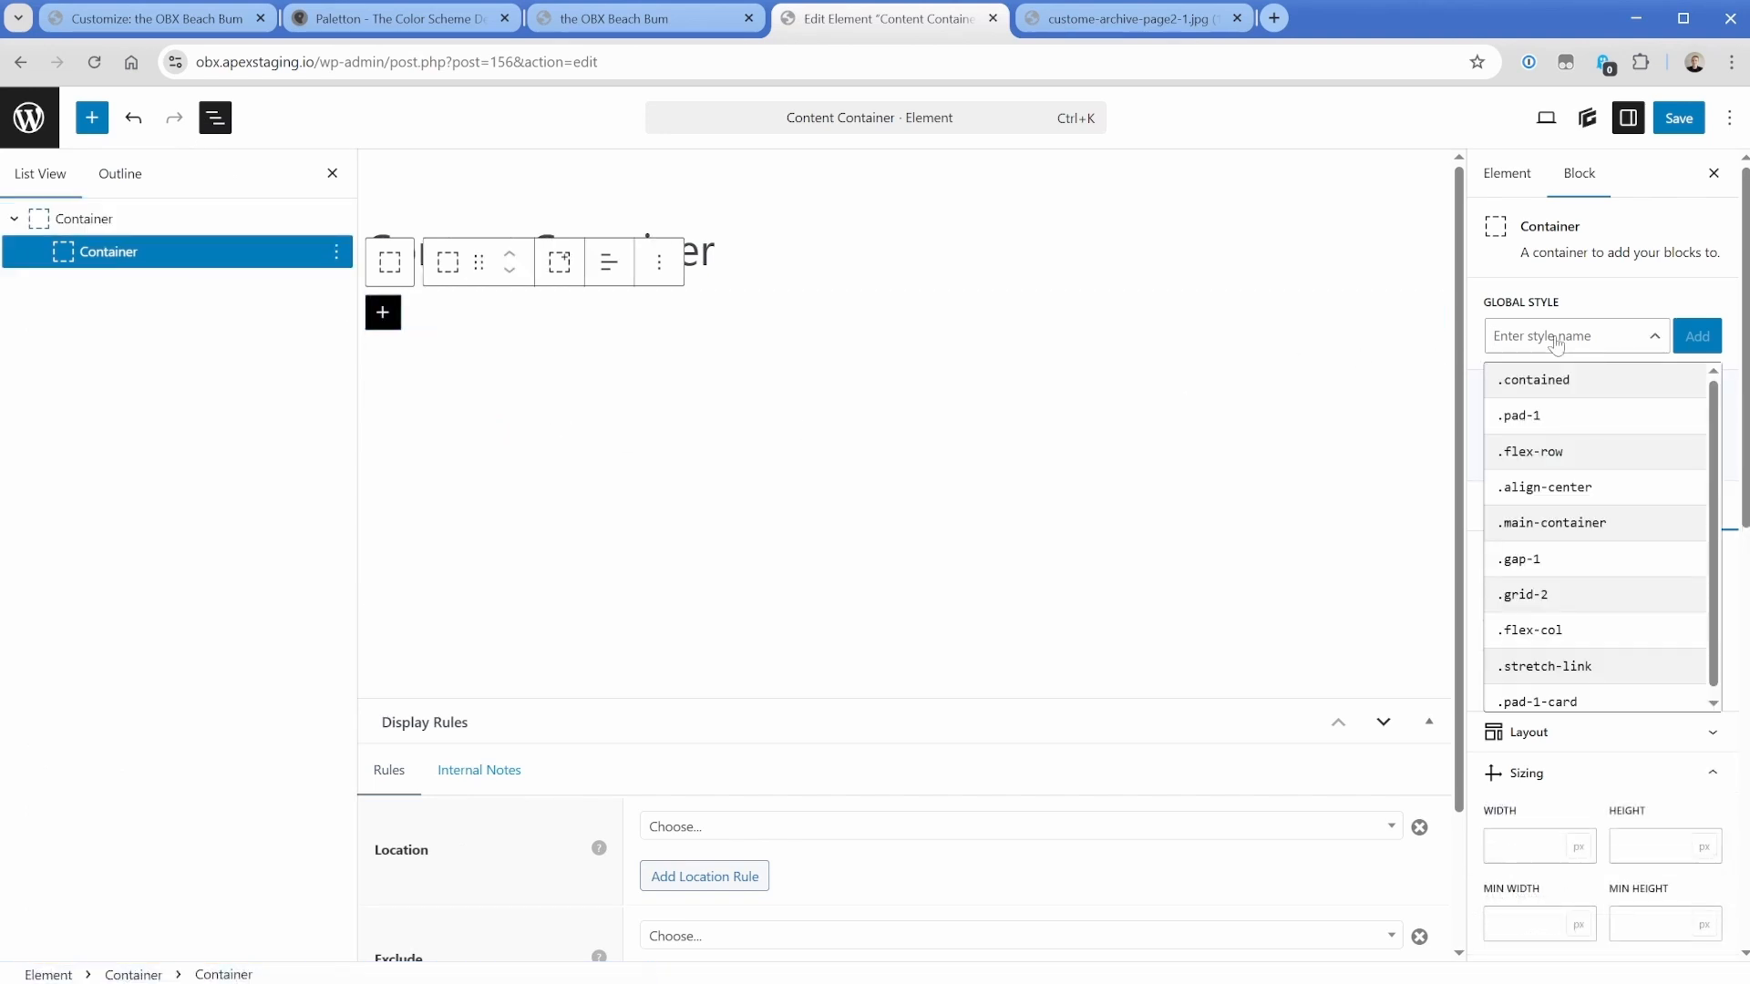
pyautogui.click(1581, 386)
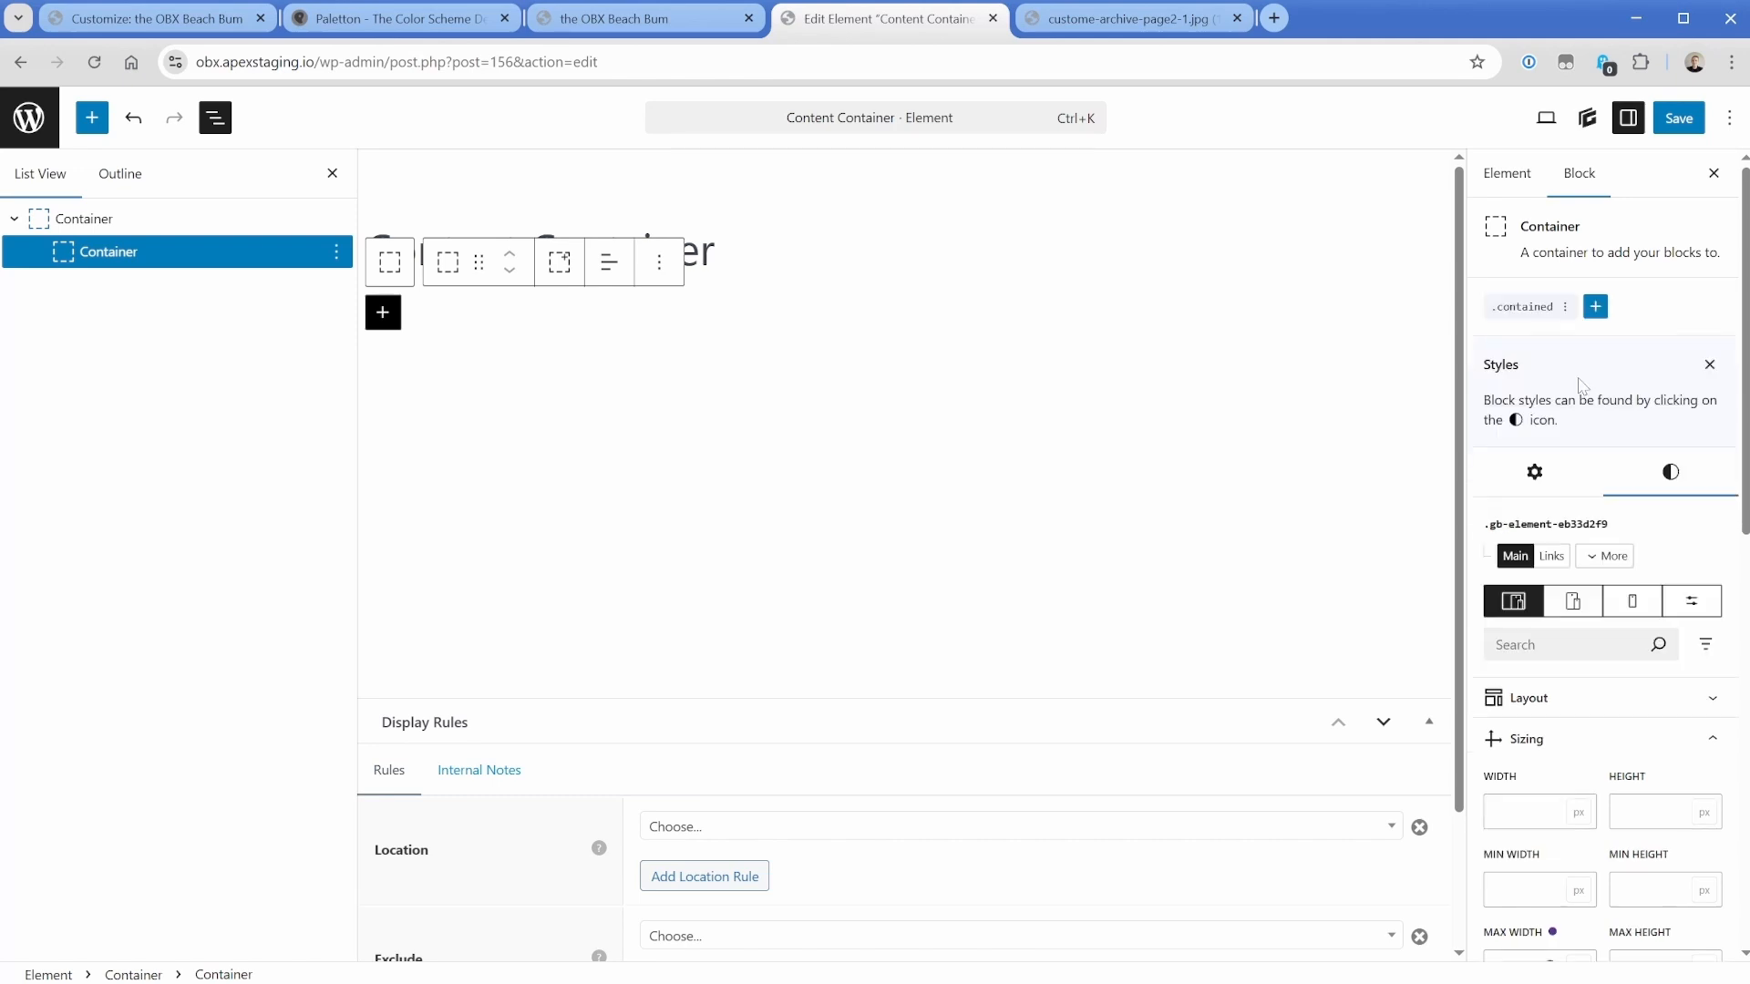
pyautogui.click(1531, 314)
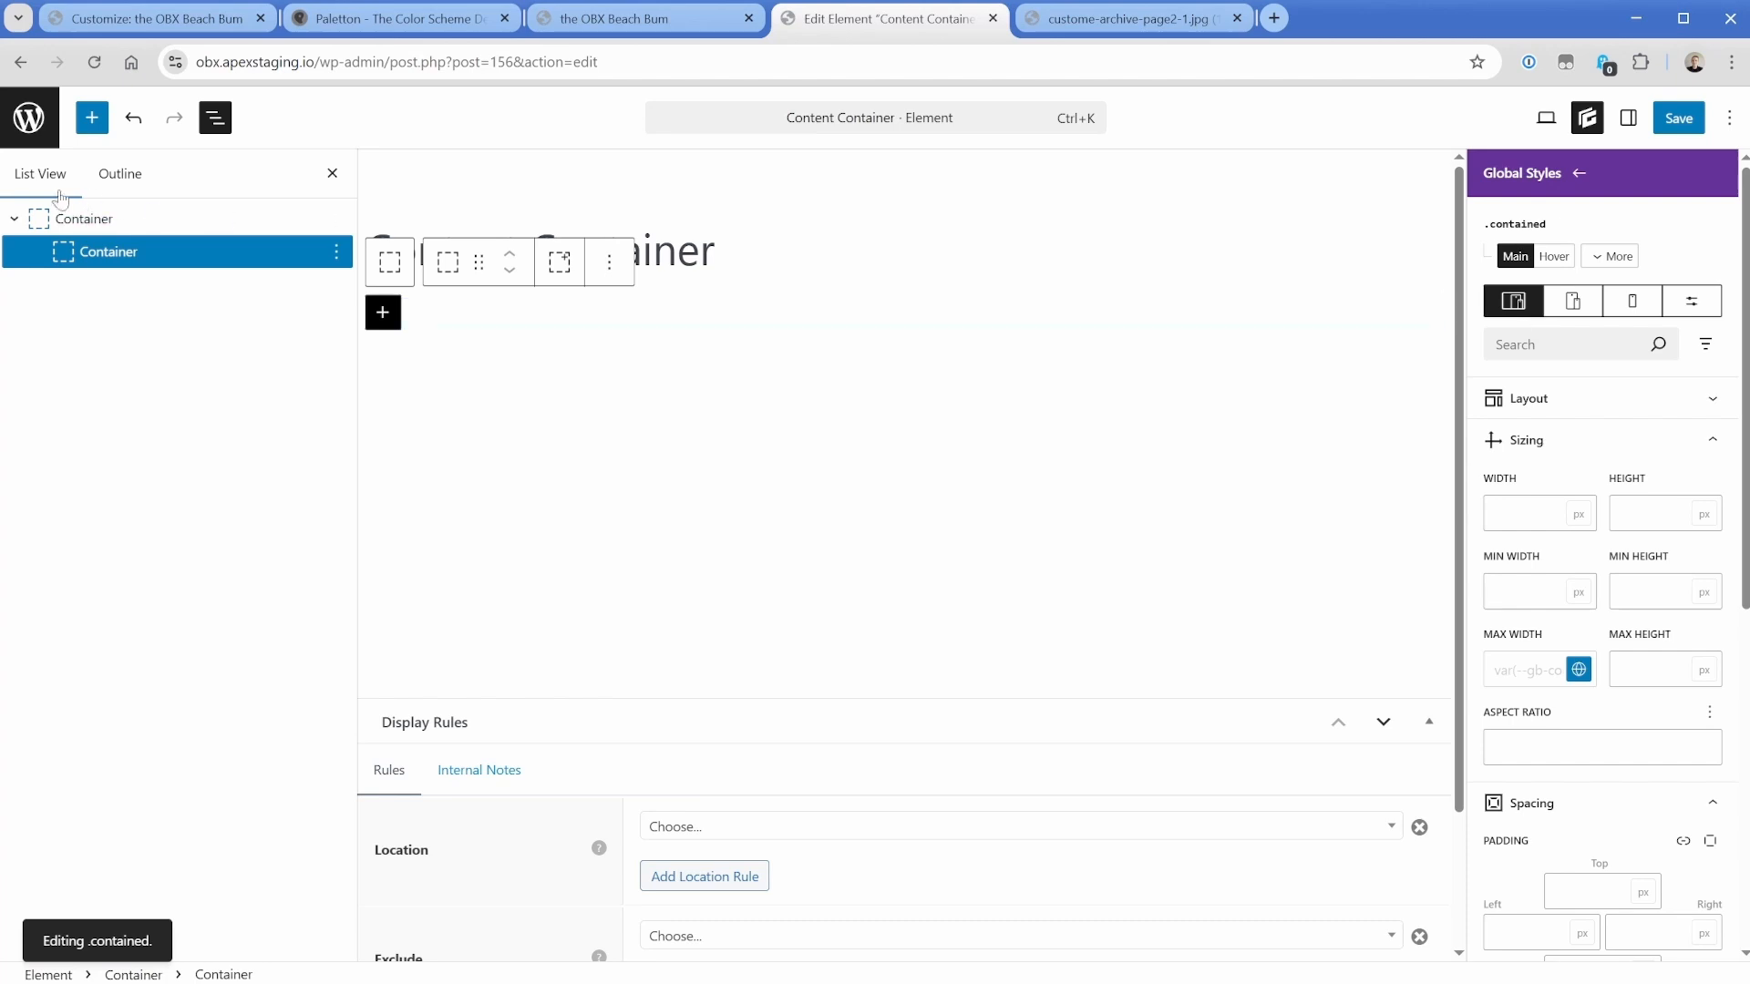
# Open the GenerateBlocks Global Styles list in a separate browser tab from the WordPress dashboard.
pyautogui.click(29, 117)
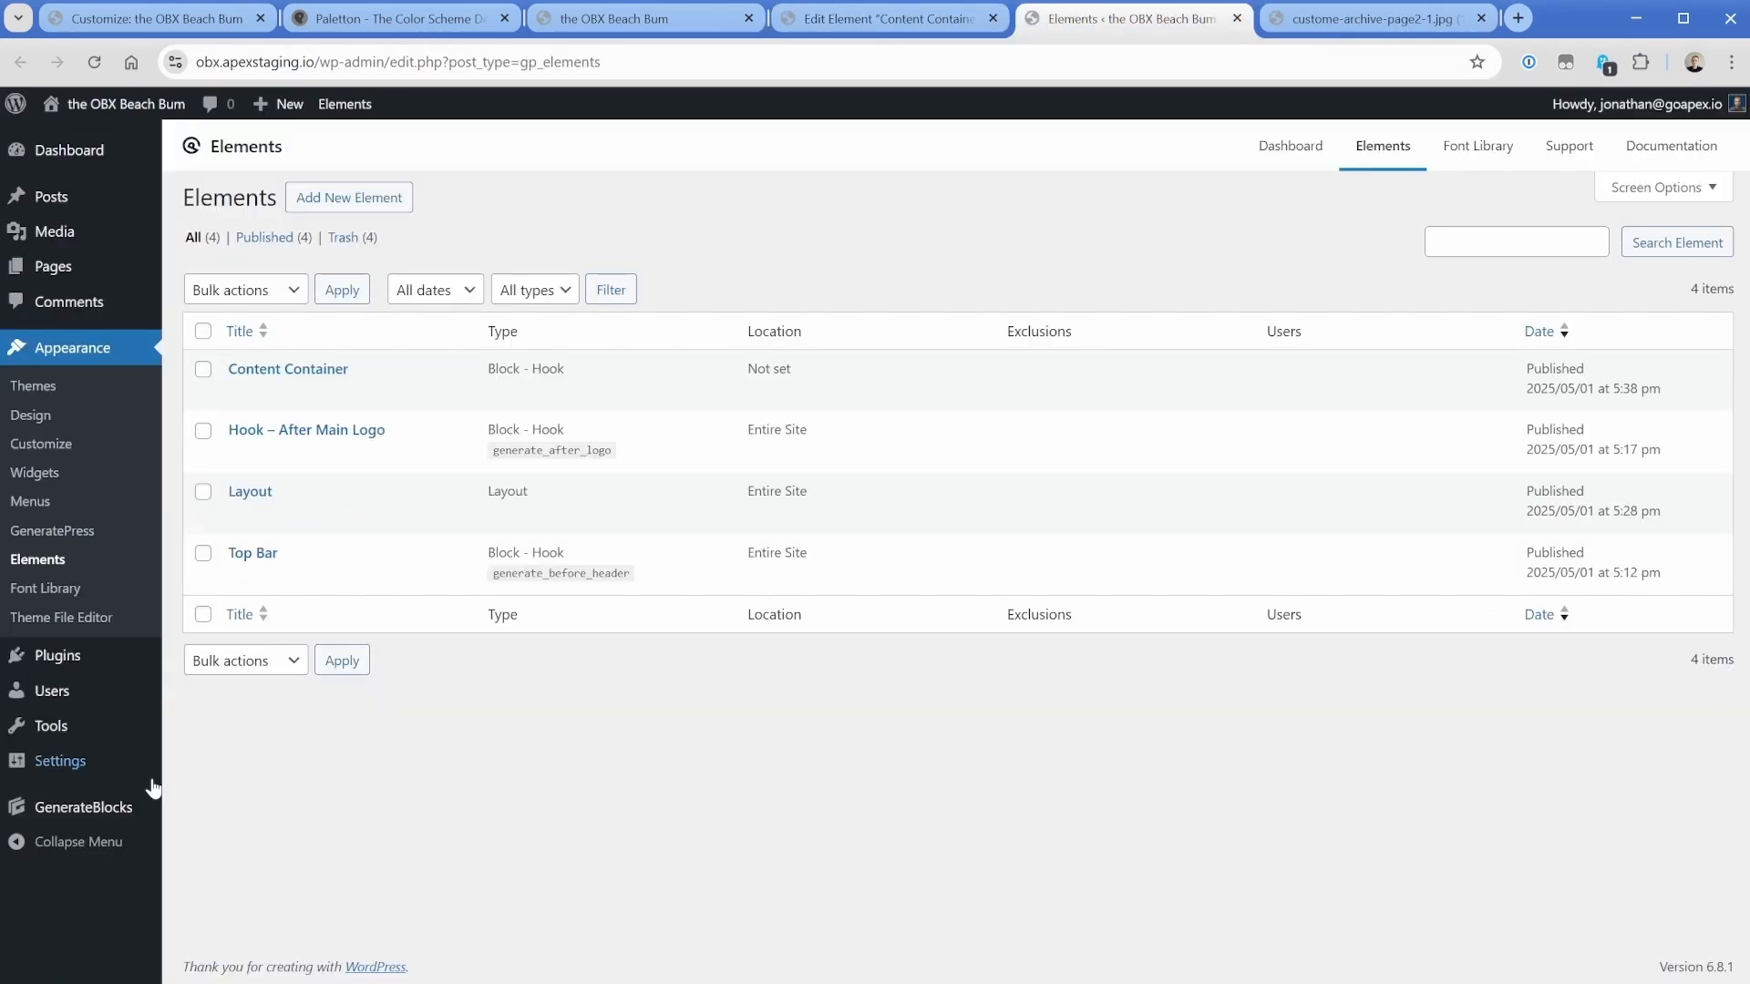
pyautogui.moveTo(151, 802)
pyautogui.click(204, 773)
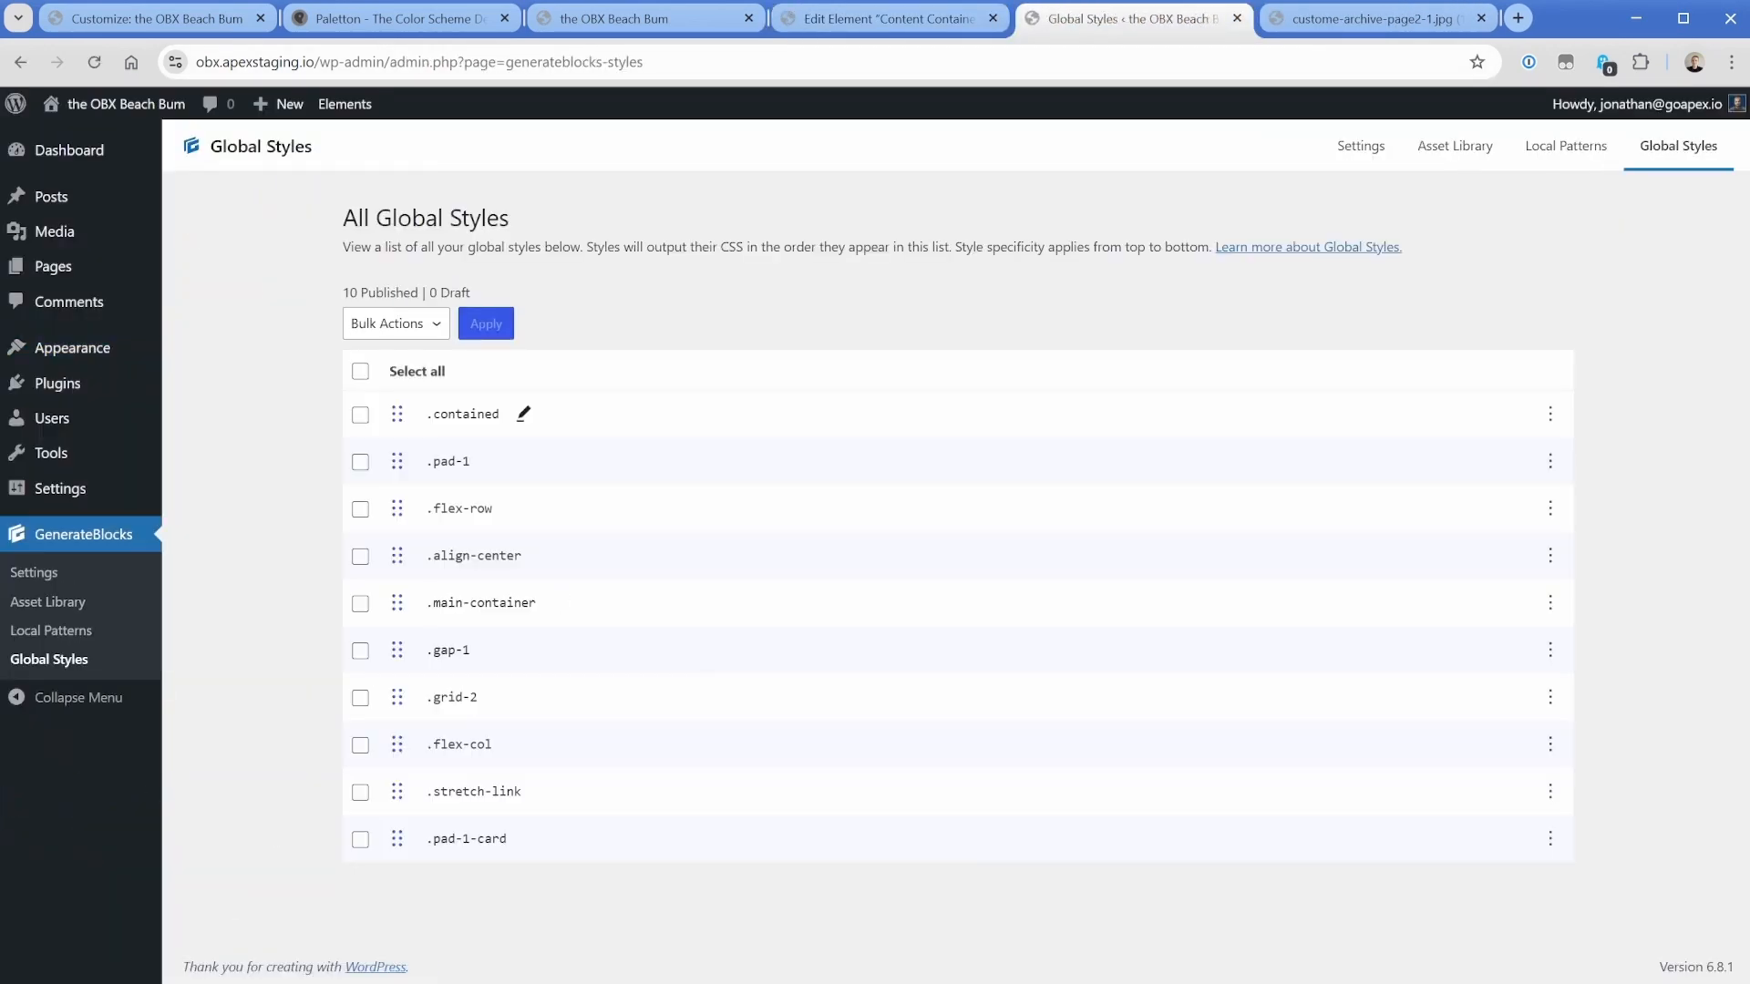
# View the generated CSS of the .contained global style, including its auto margins and max-width rule.
pyautogui.click(1550, 460)
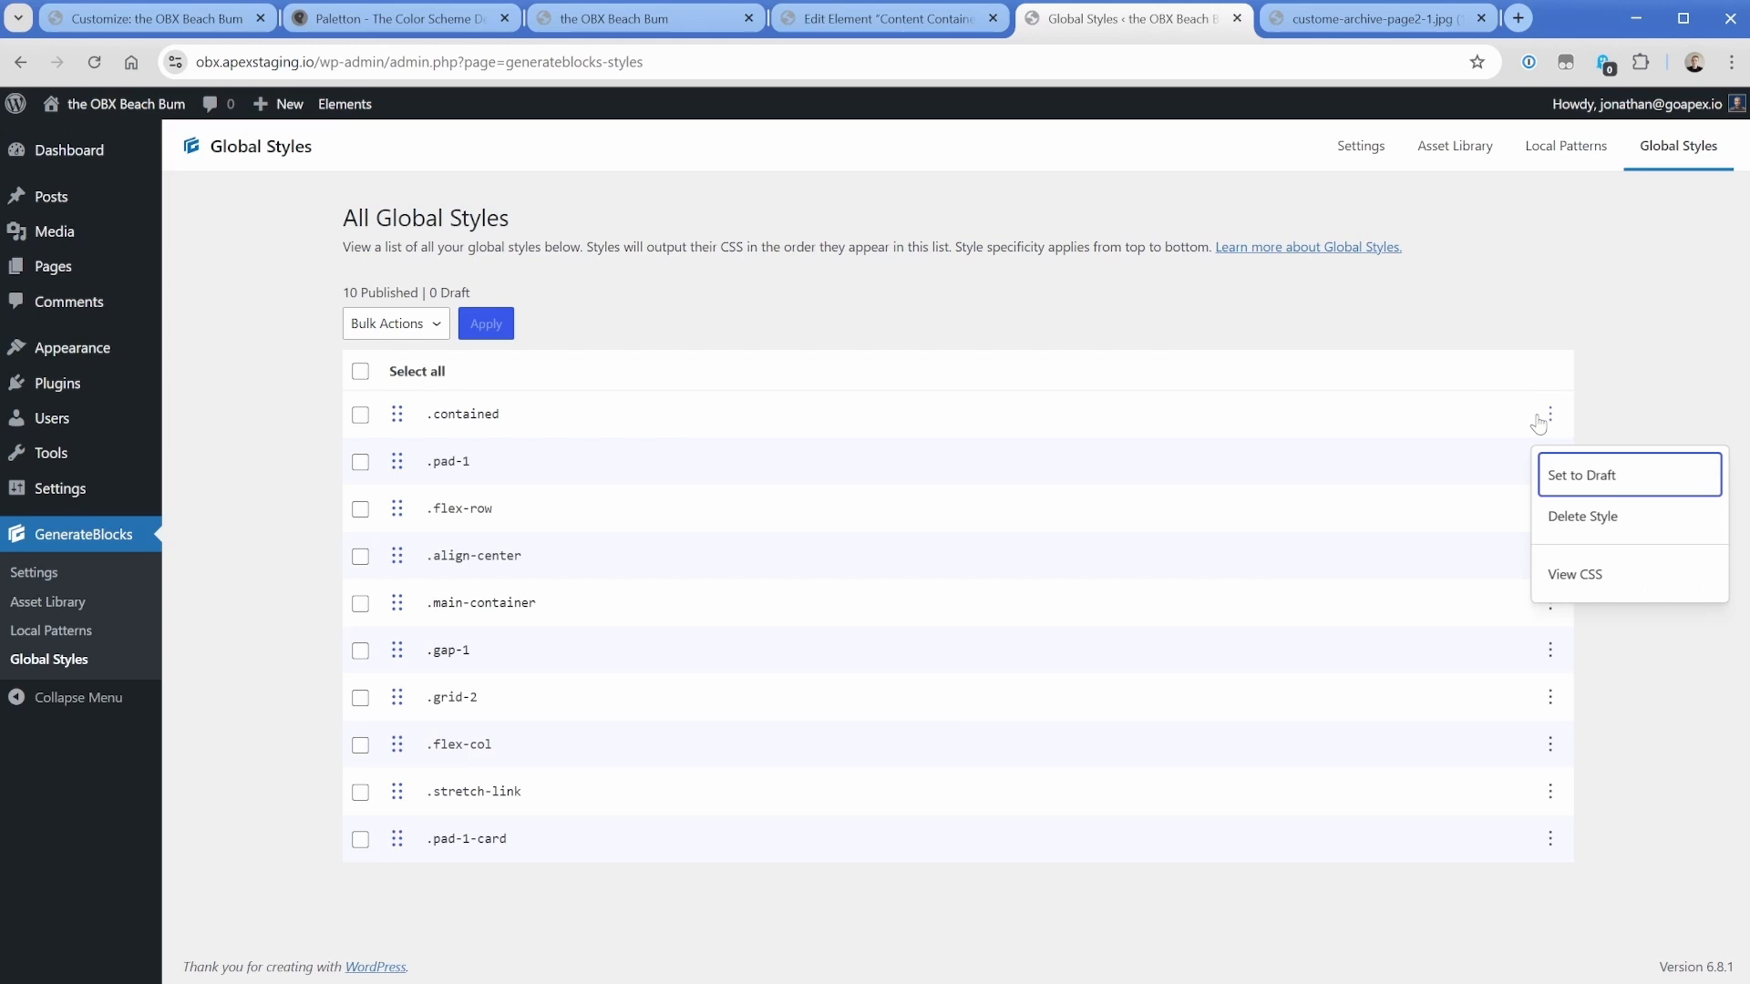
pyautogui.click(1577, 574)
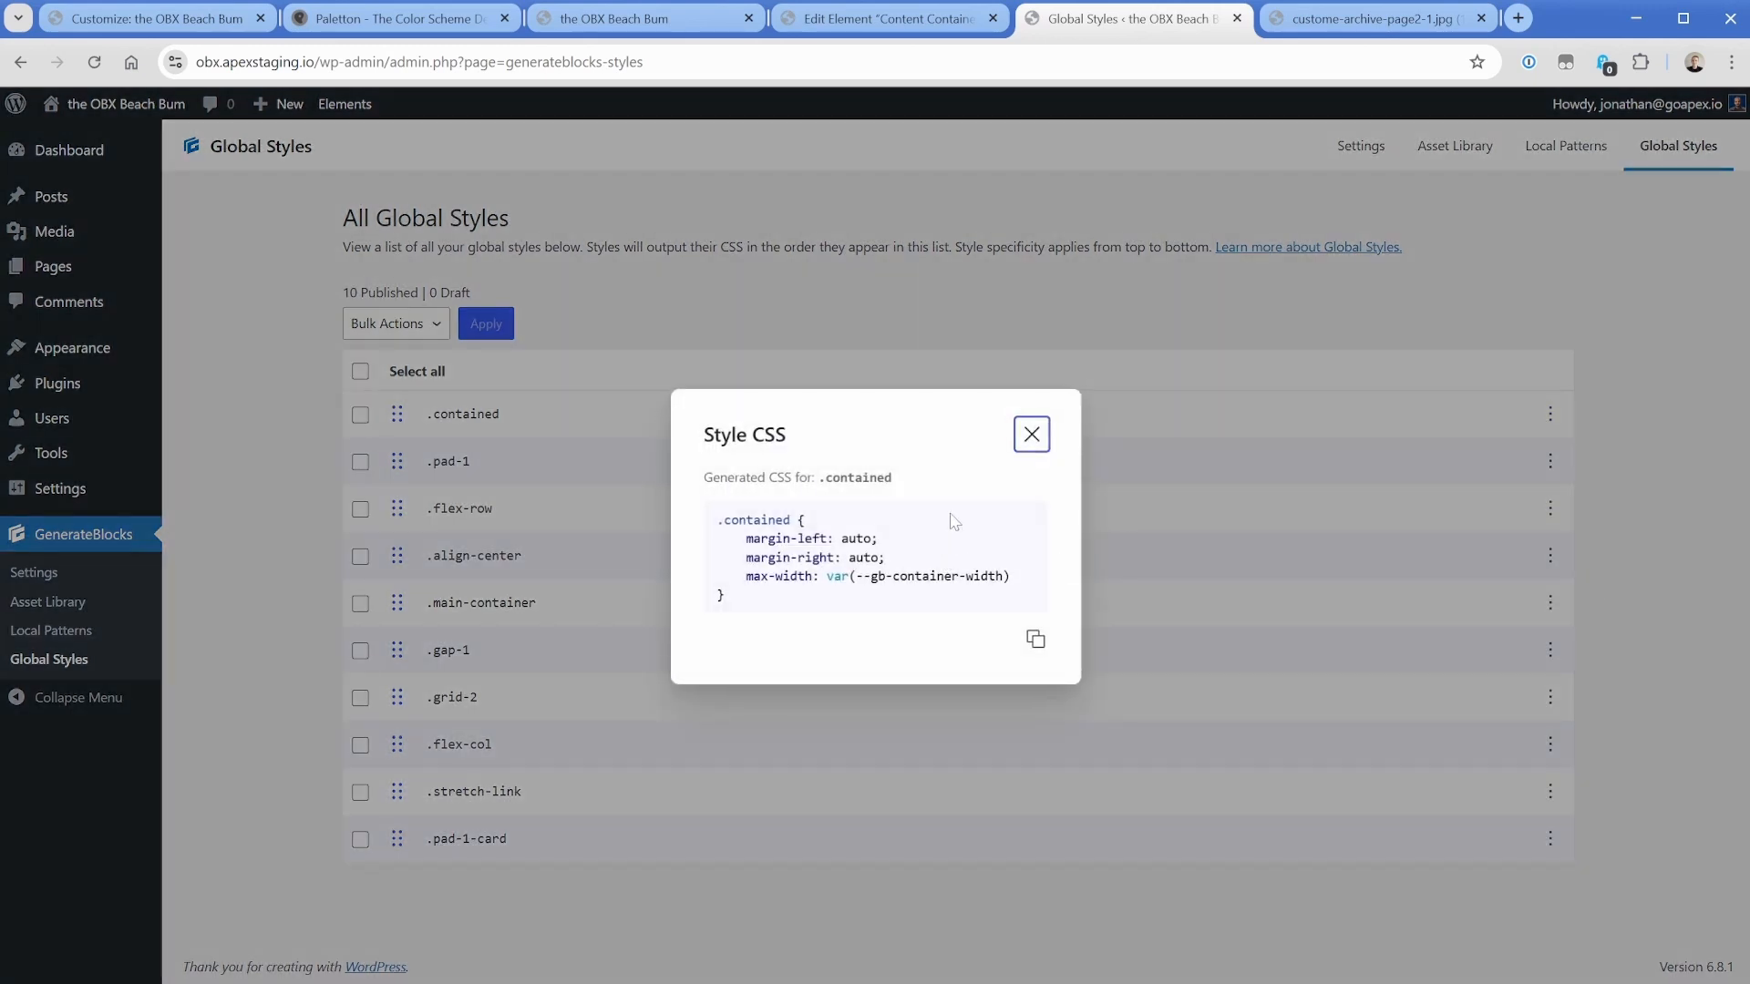
pyautogui.moveTo(748, 544); pyautogui.dragTo(907, 561)
pyautogui.moveTo(746, 577); pyautogui.dragTo(1023, 588)
pyautogui.click(1027, 575)
# Check the header and content area on the live homepage, and return to editing the Content Container element.
pyautogui.click(902, 22)
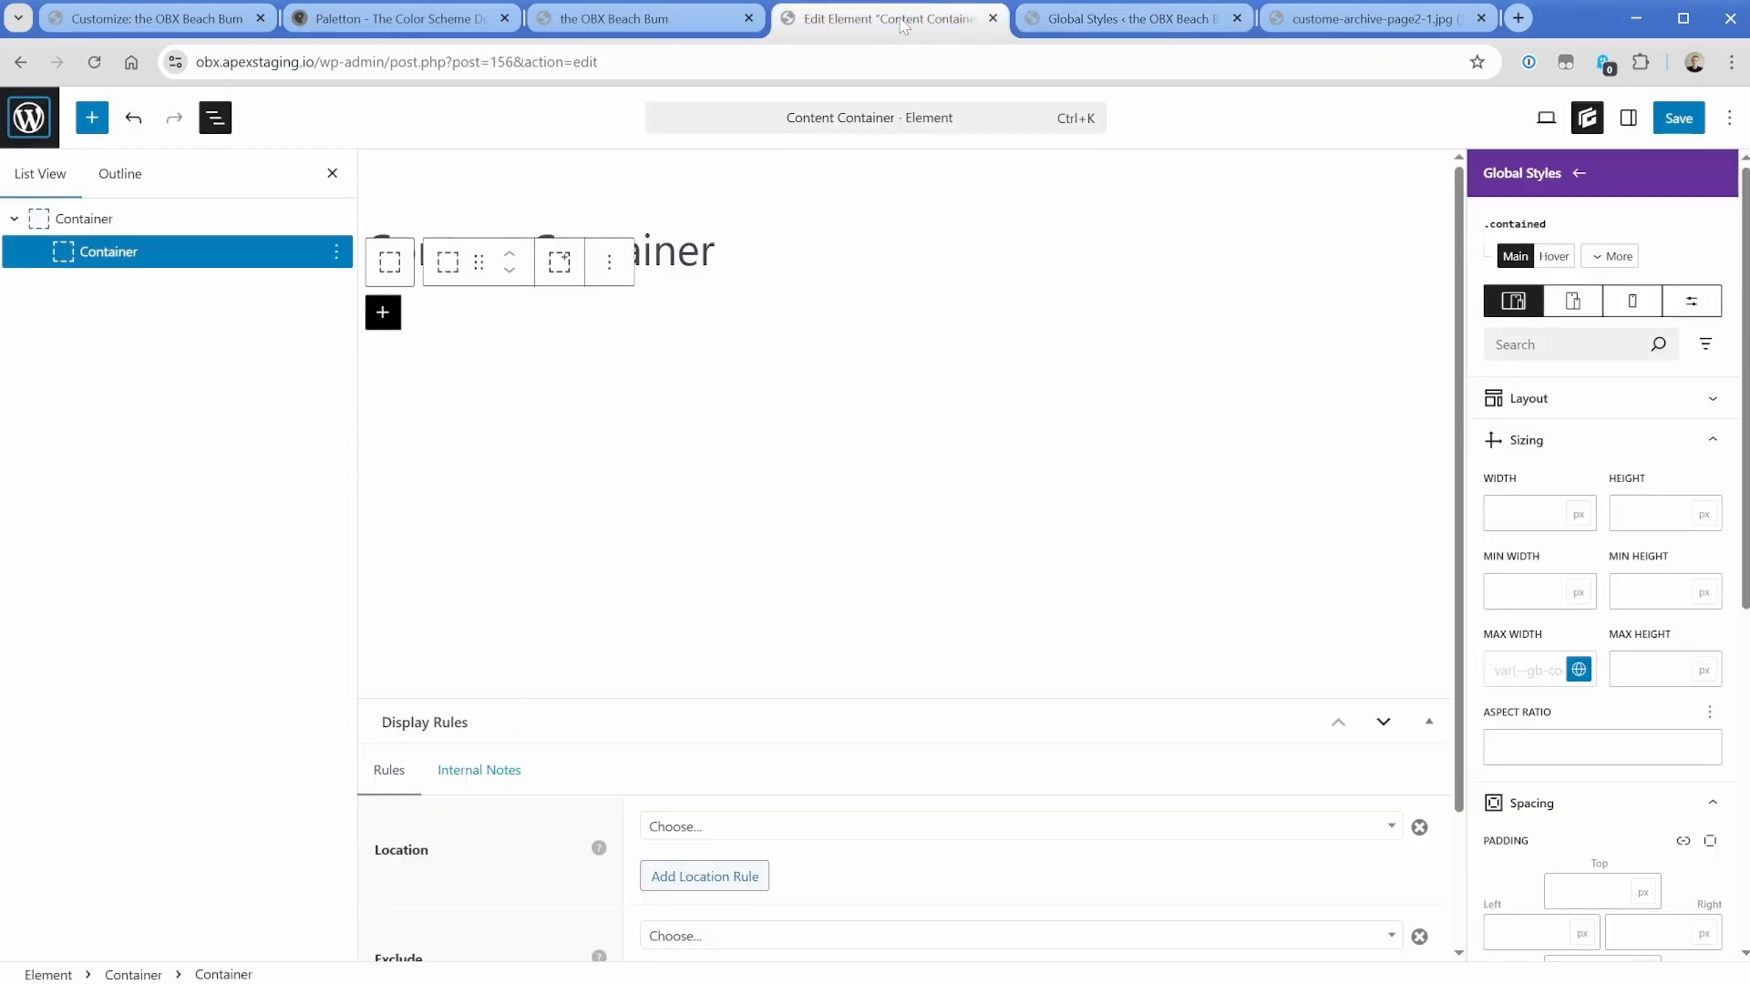
pyautogui.click(638, 19)
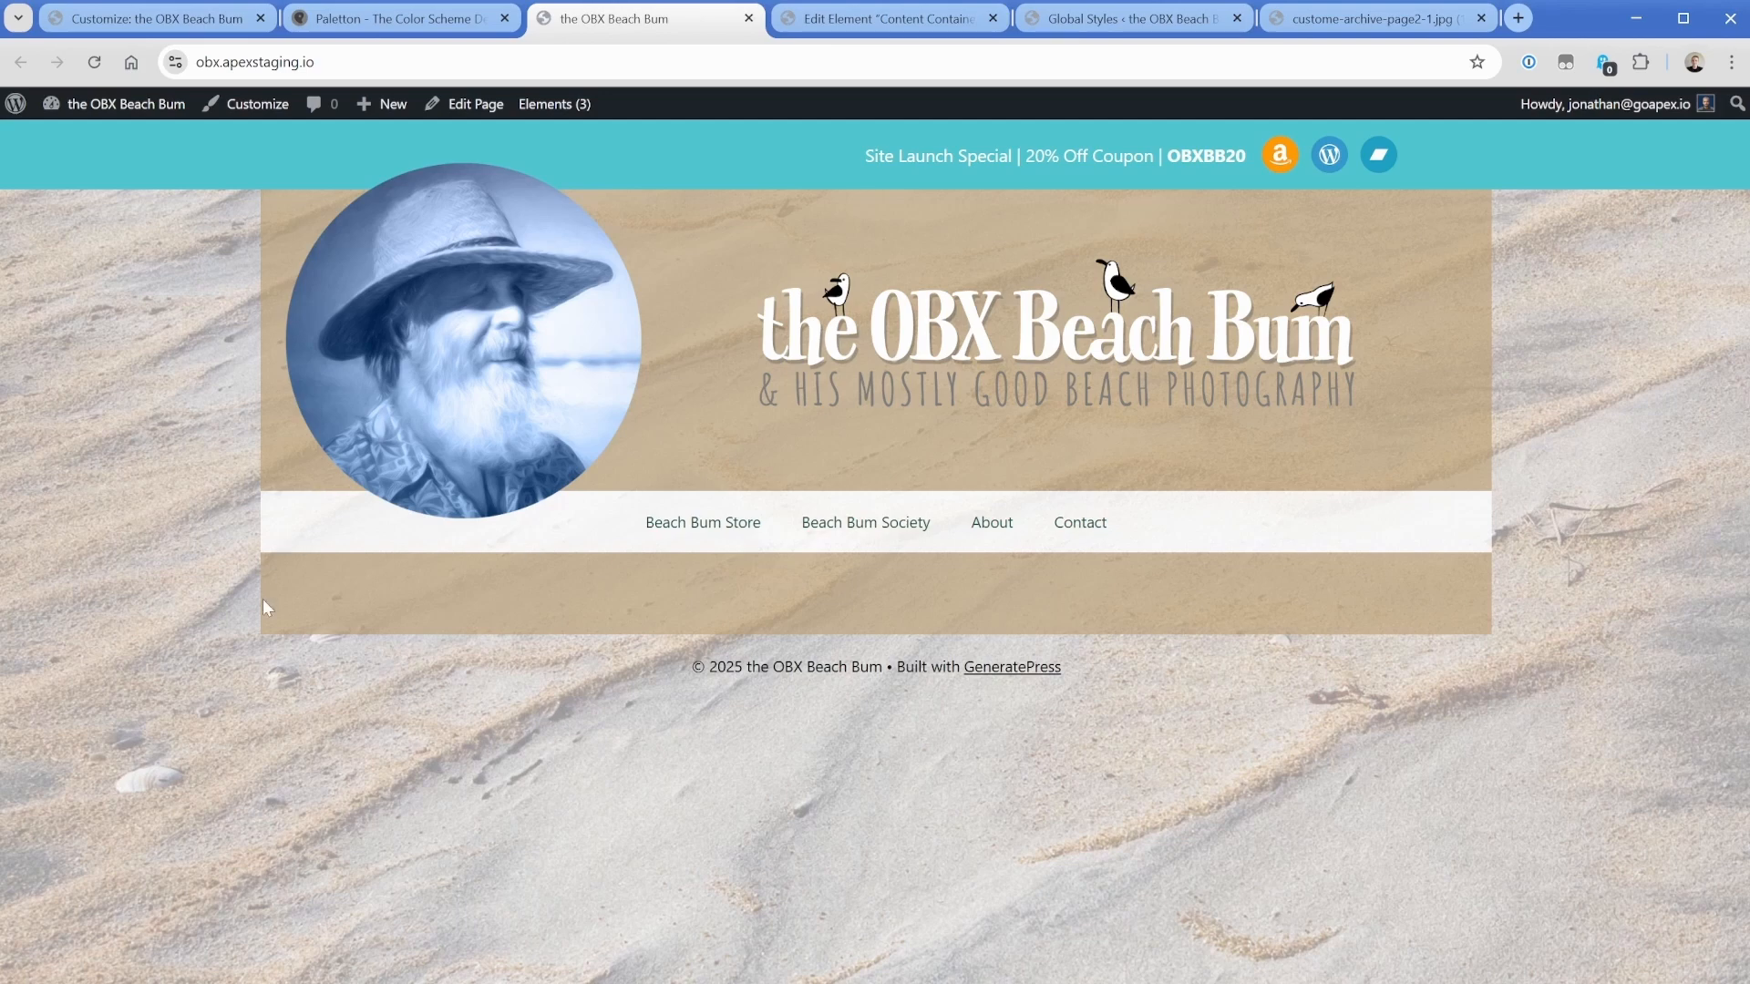
pyautogui.click(875, 20)
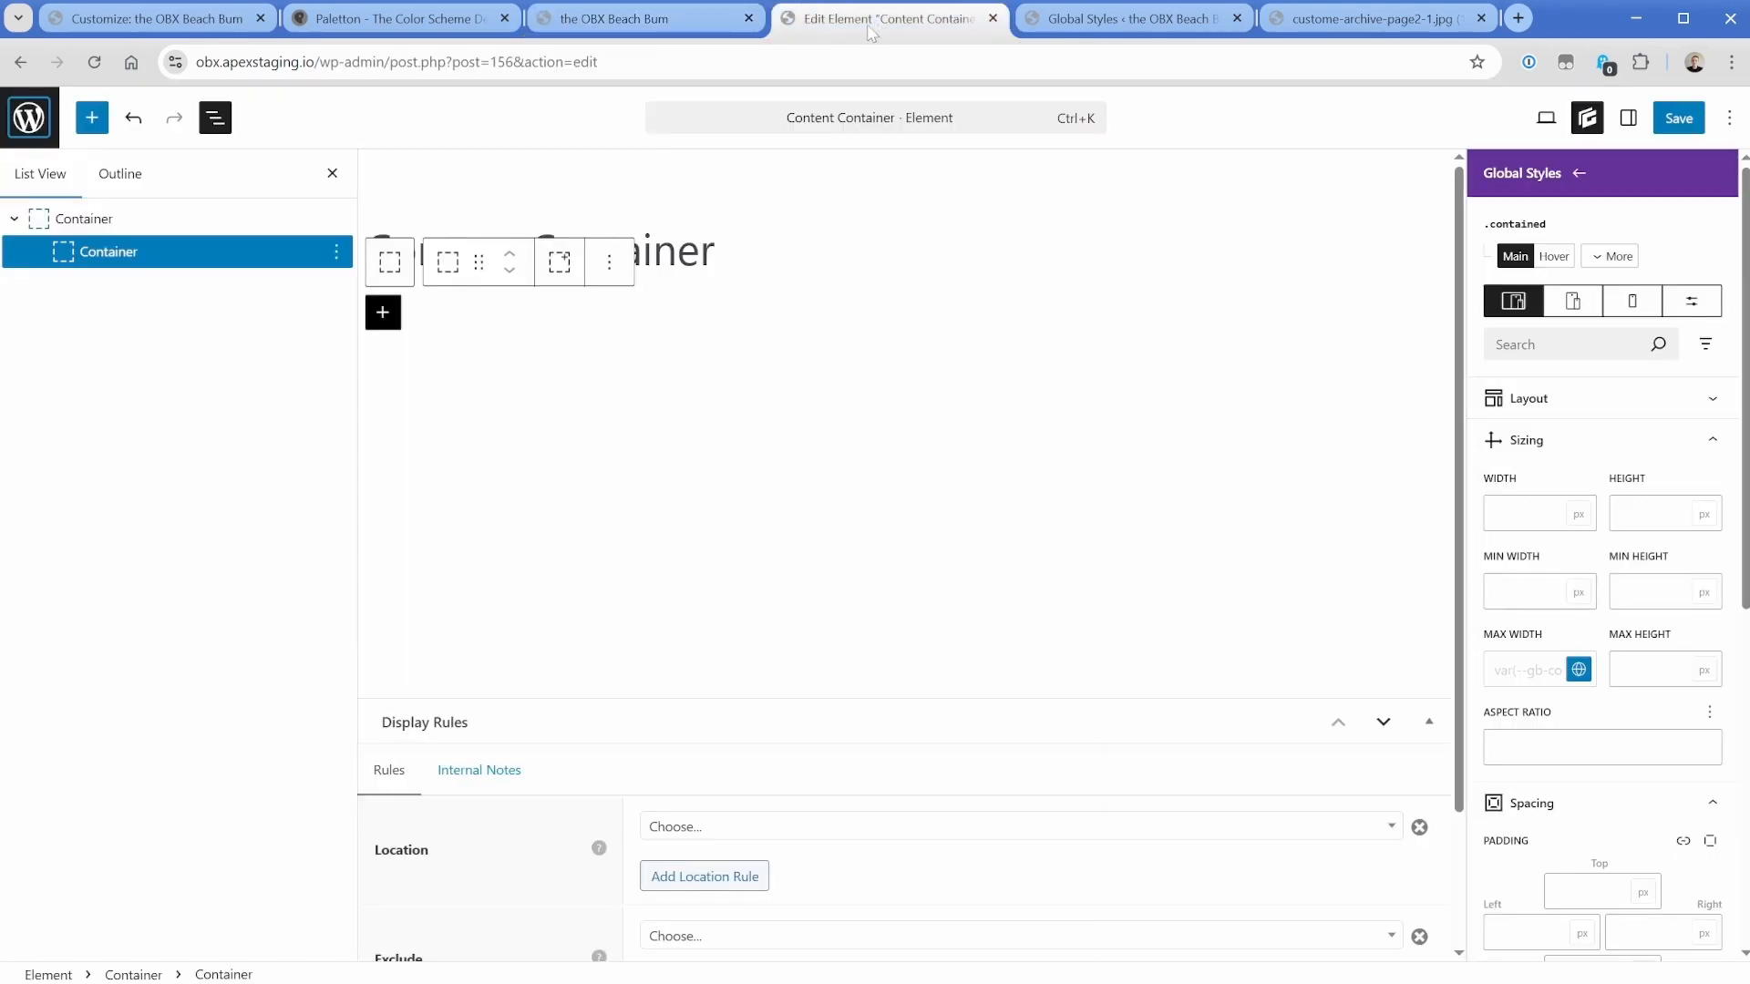
# Replace the inner container's .contained global style with .main-container.
pyautogui.click(1579, 174)
pyautogui.click(1565, 306)
pyautogui.click(1514, 404)
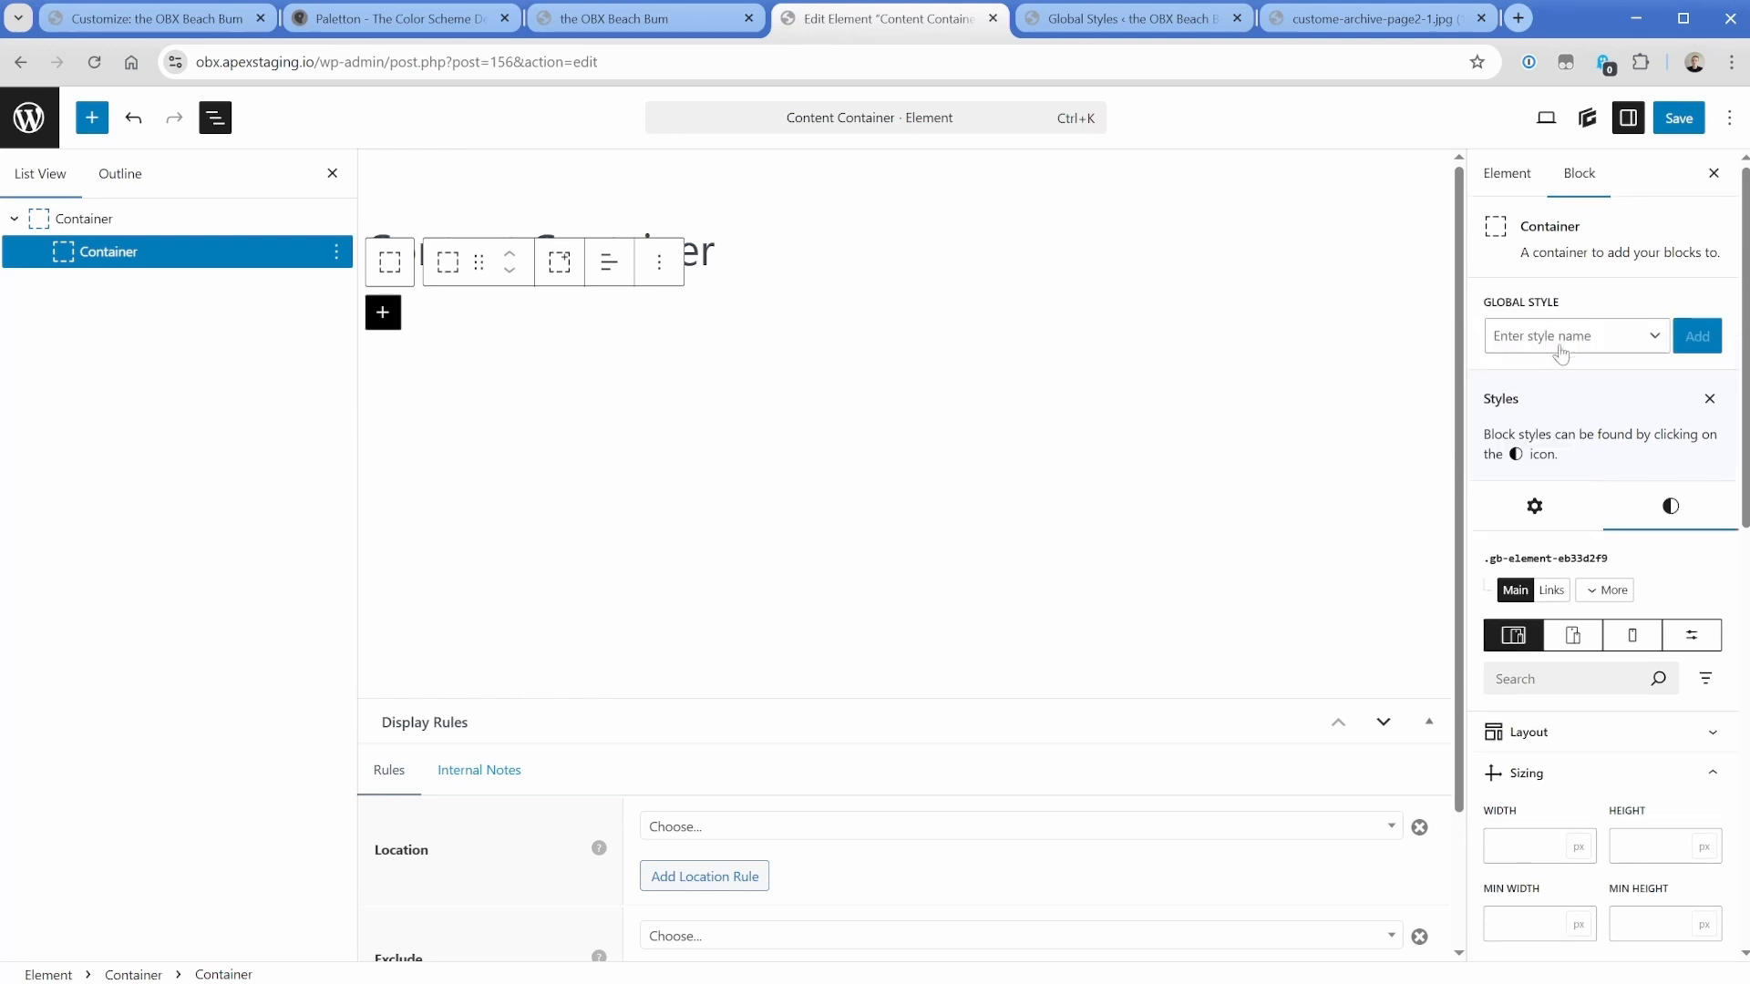
pyautogui.click(1564, 339)
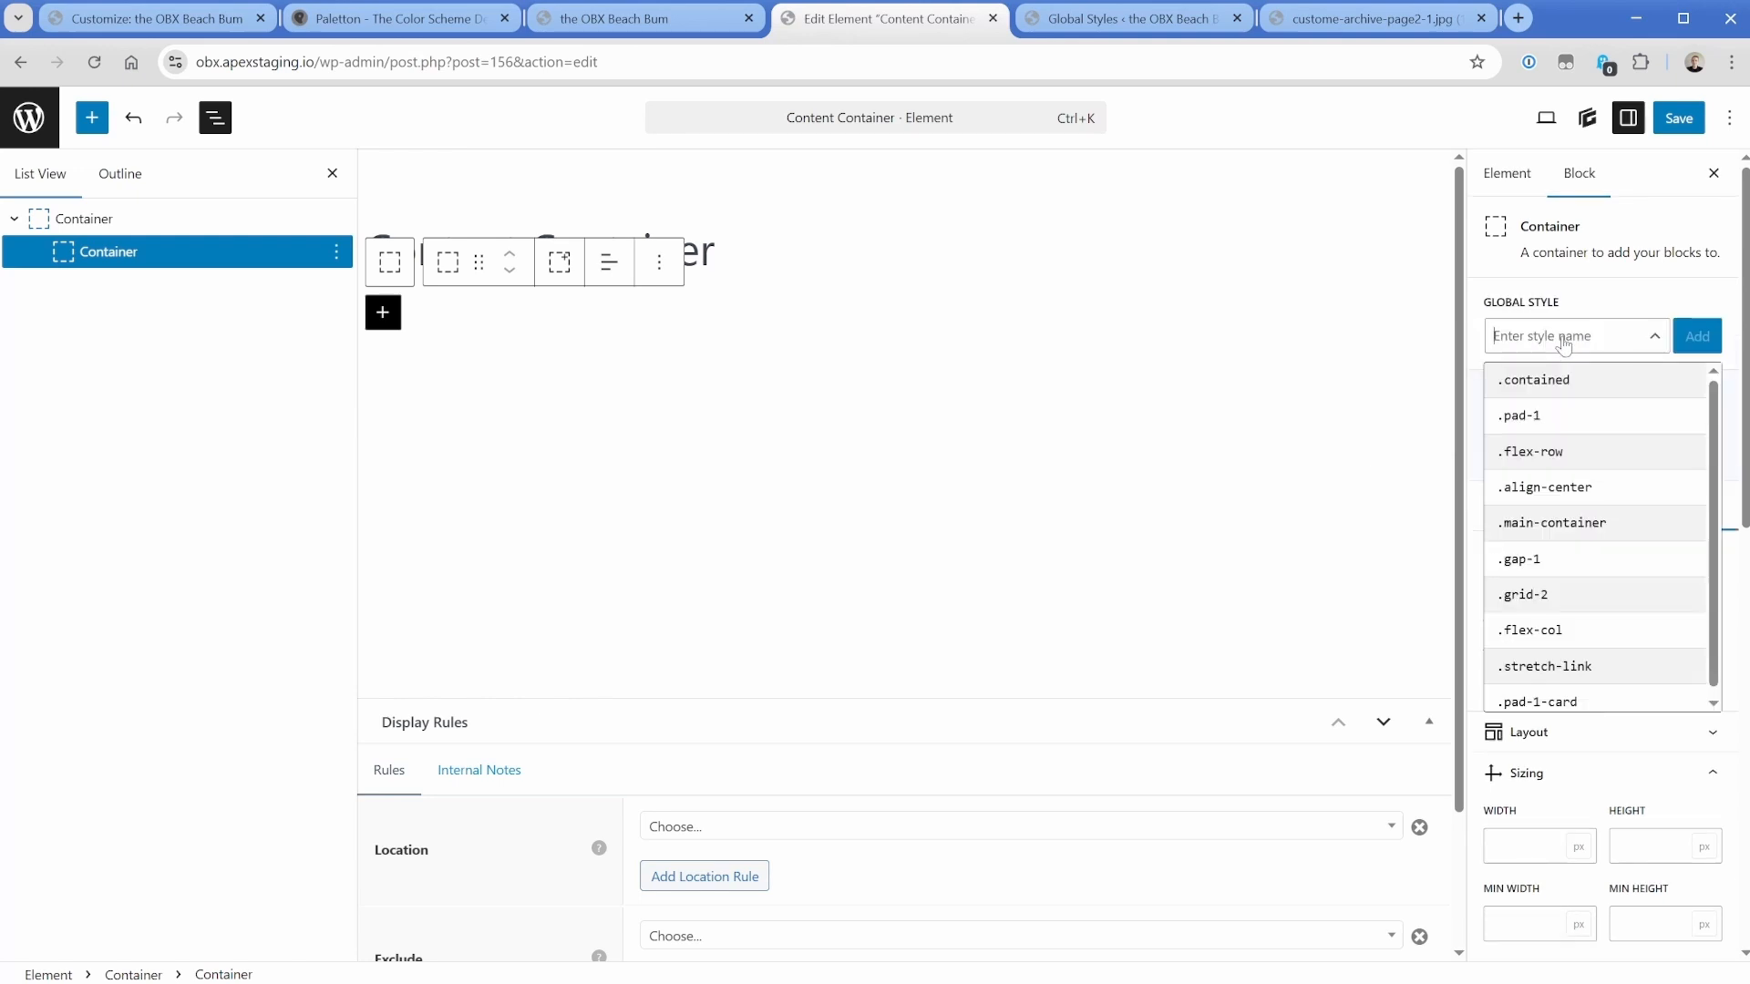
pyautogui.click(1574, 527)
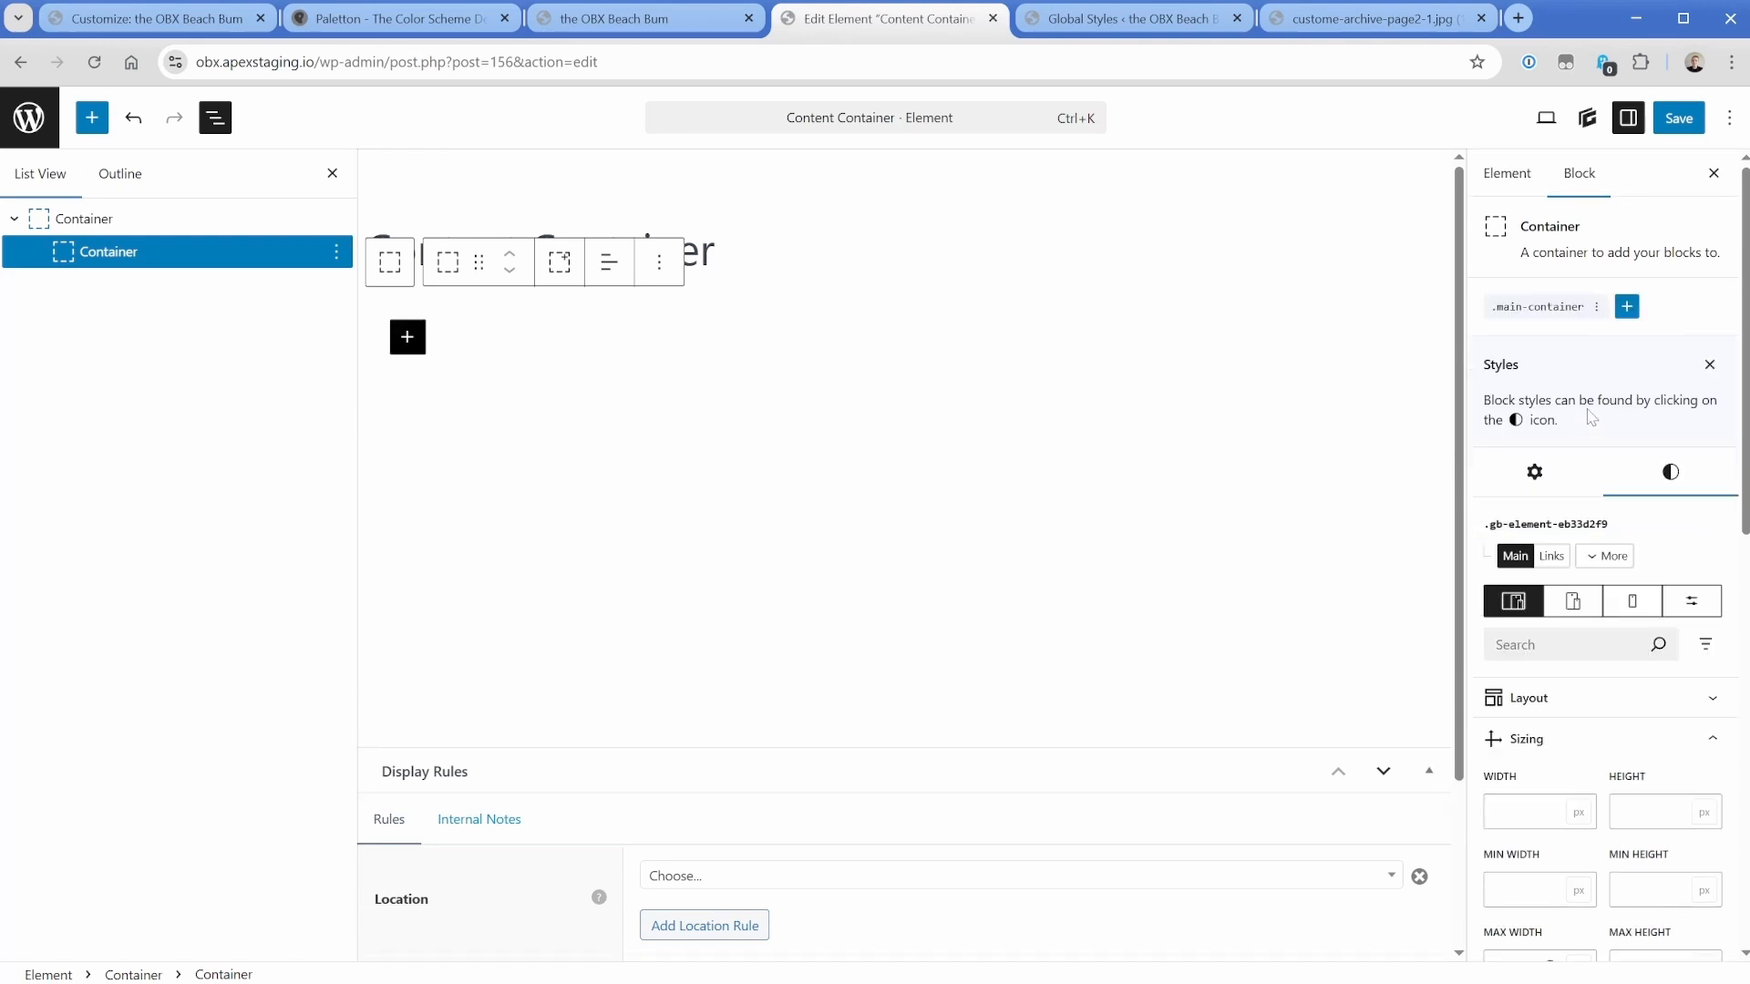
# Set the .main-container global style's mobile padding to 1 rem on all sides and return to the block settings.
pyautogui.click(1551, 310)
pyautogui.click(1550, 481)
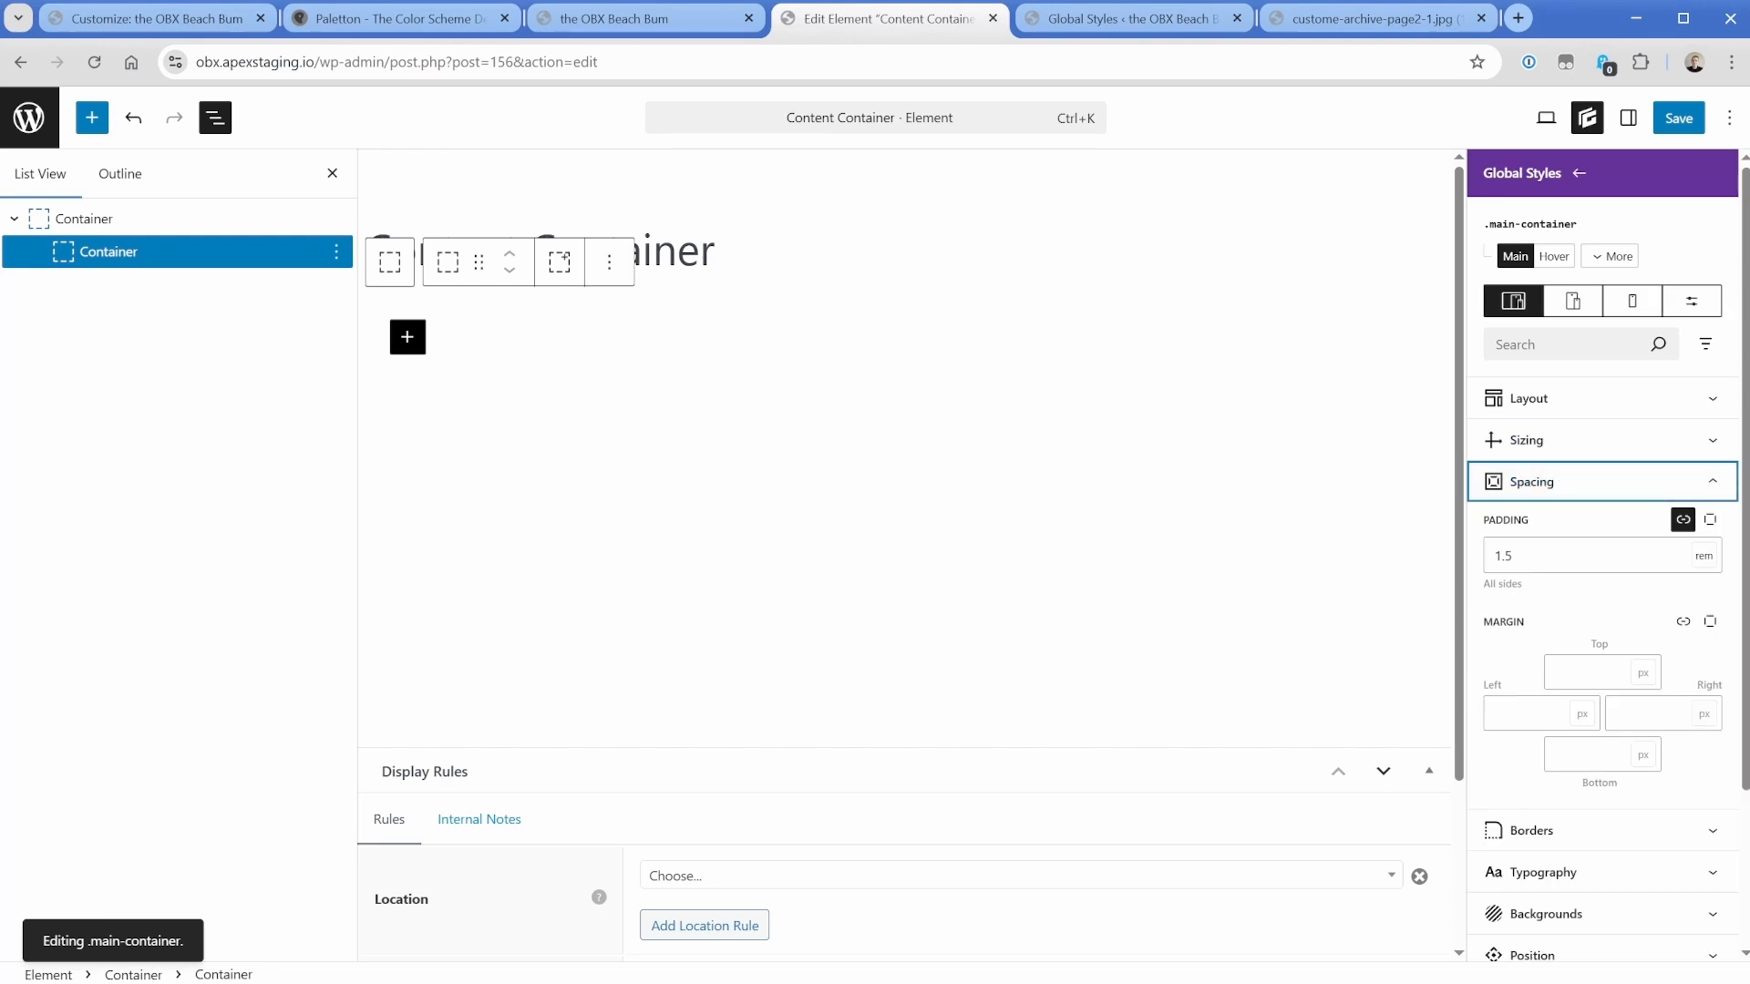
pyautogui.click(1573, 300)
pyautogui.click(1633, 301)
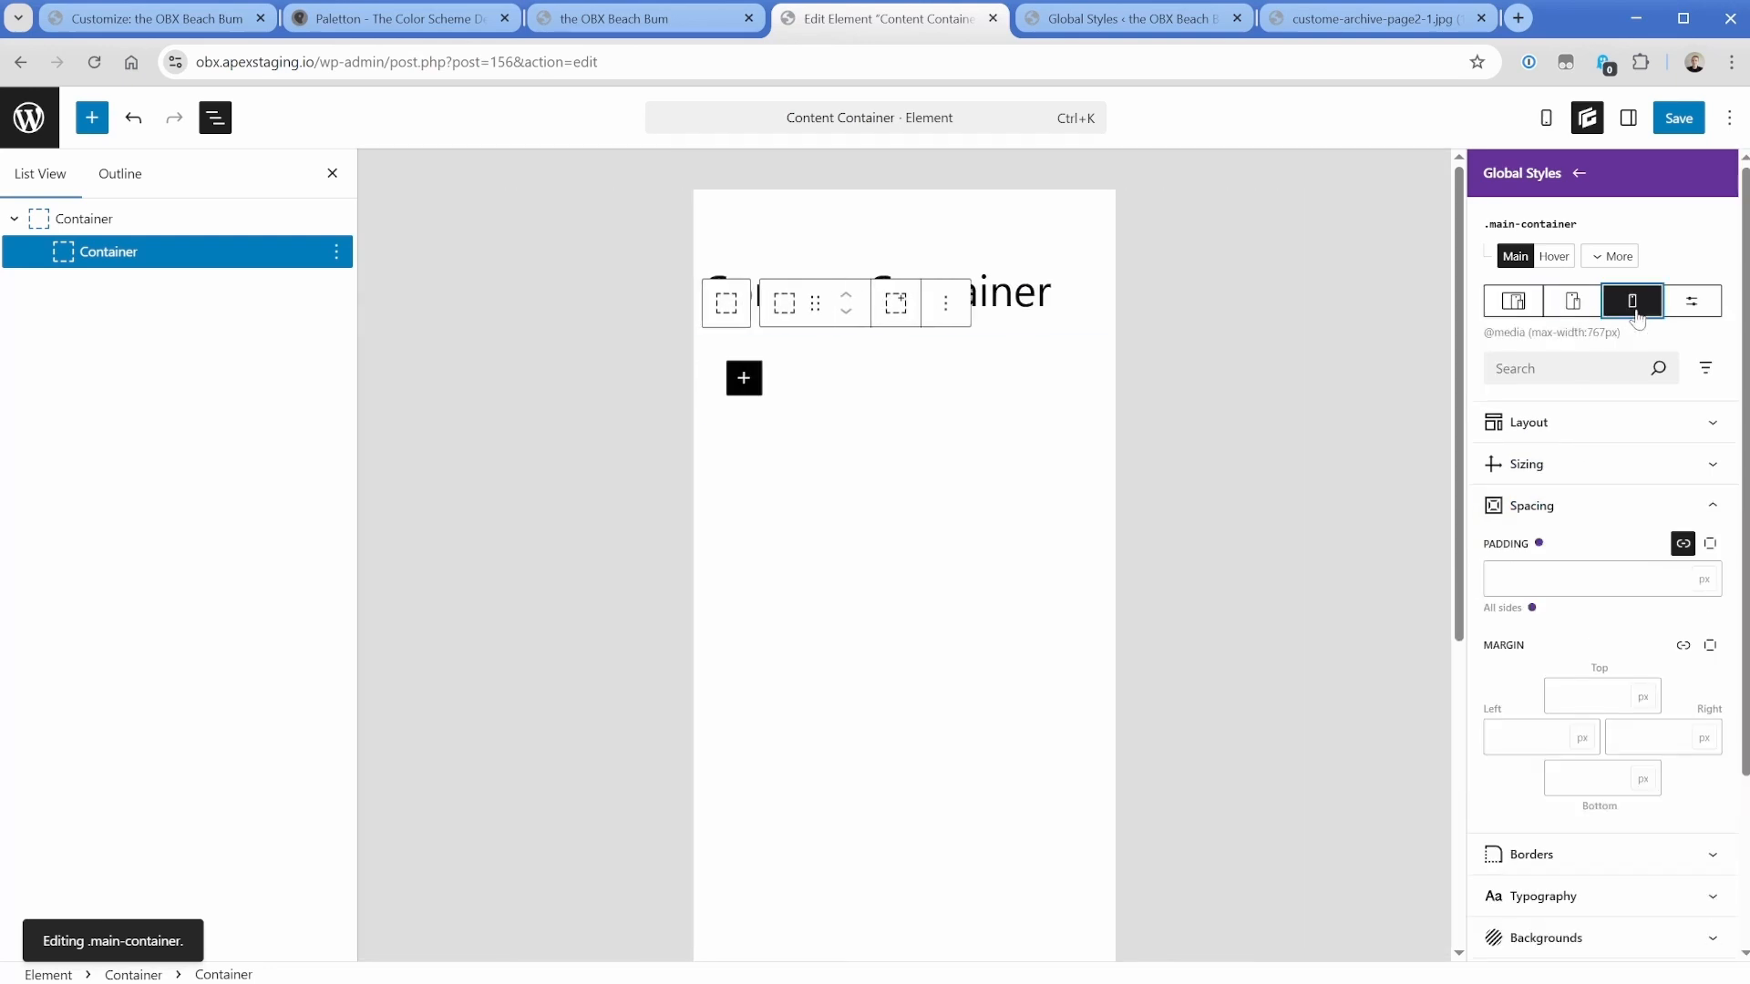
pyautogui.click(1568, 579)
pyautogui.write('1rem')
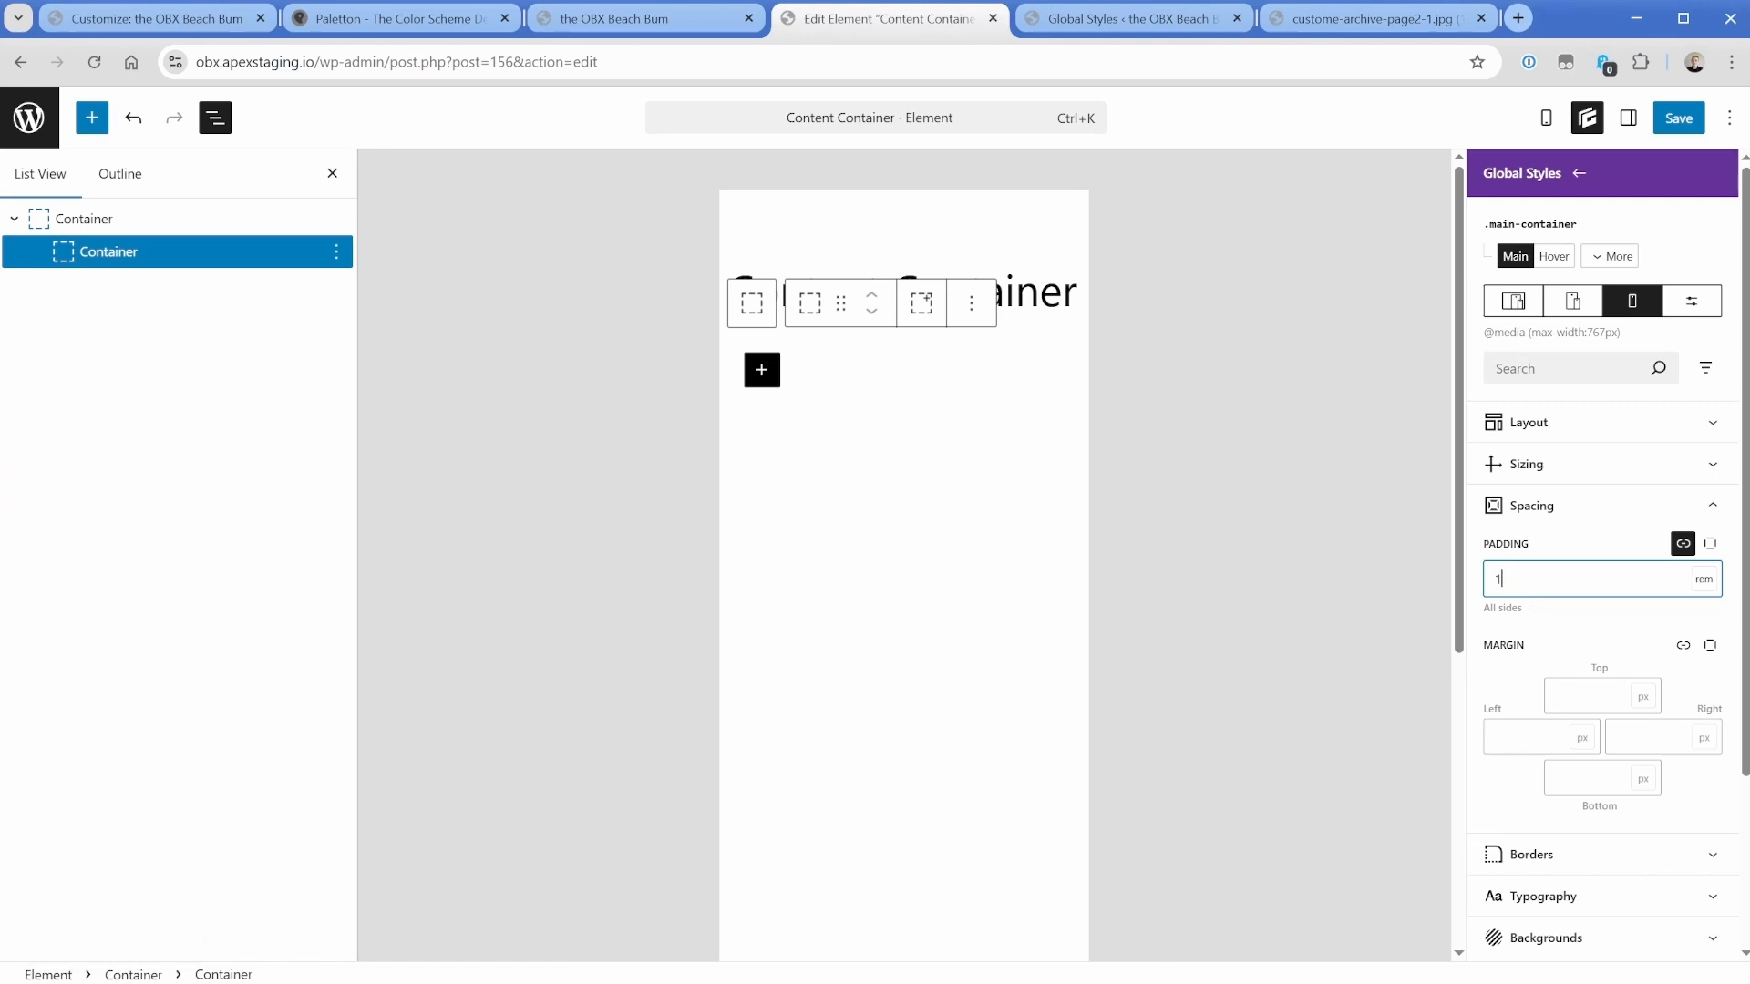
pyautogui.click(1513, 301)
pyautogui.click(1580, 174)
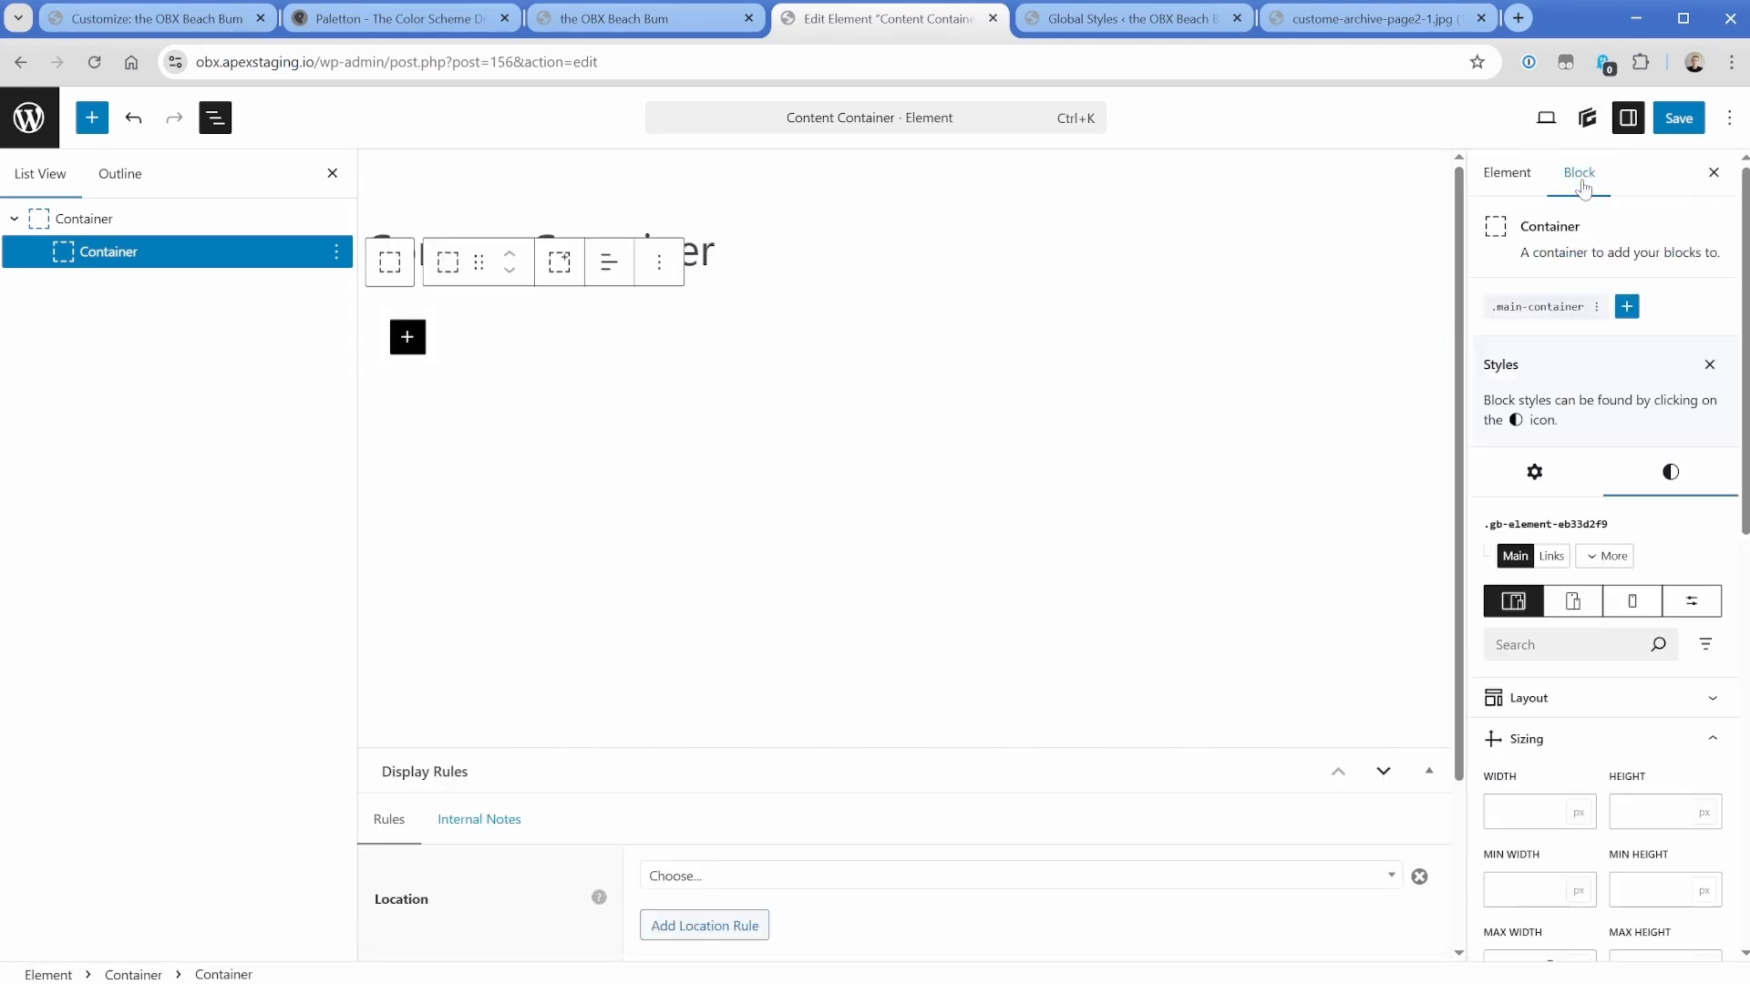
# Add a container block inside the .main-container block and duplicate it to make two nested containers.
pyautogui.click(415, 343)
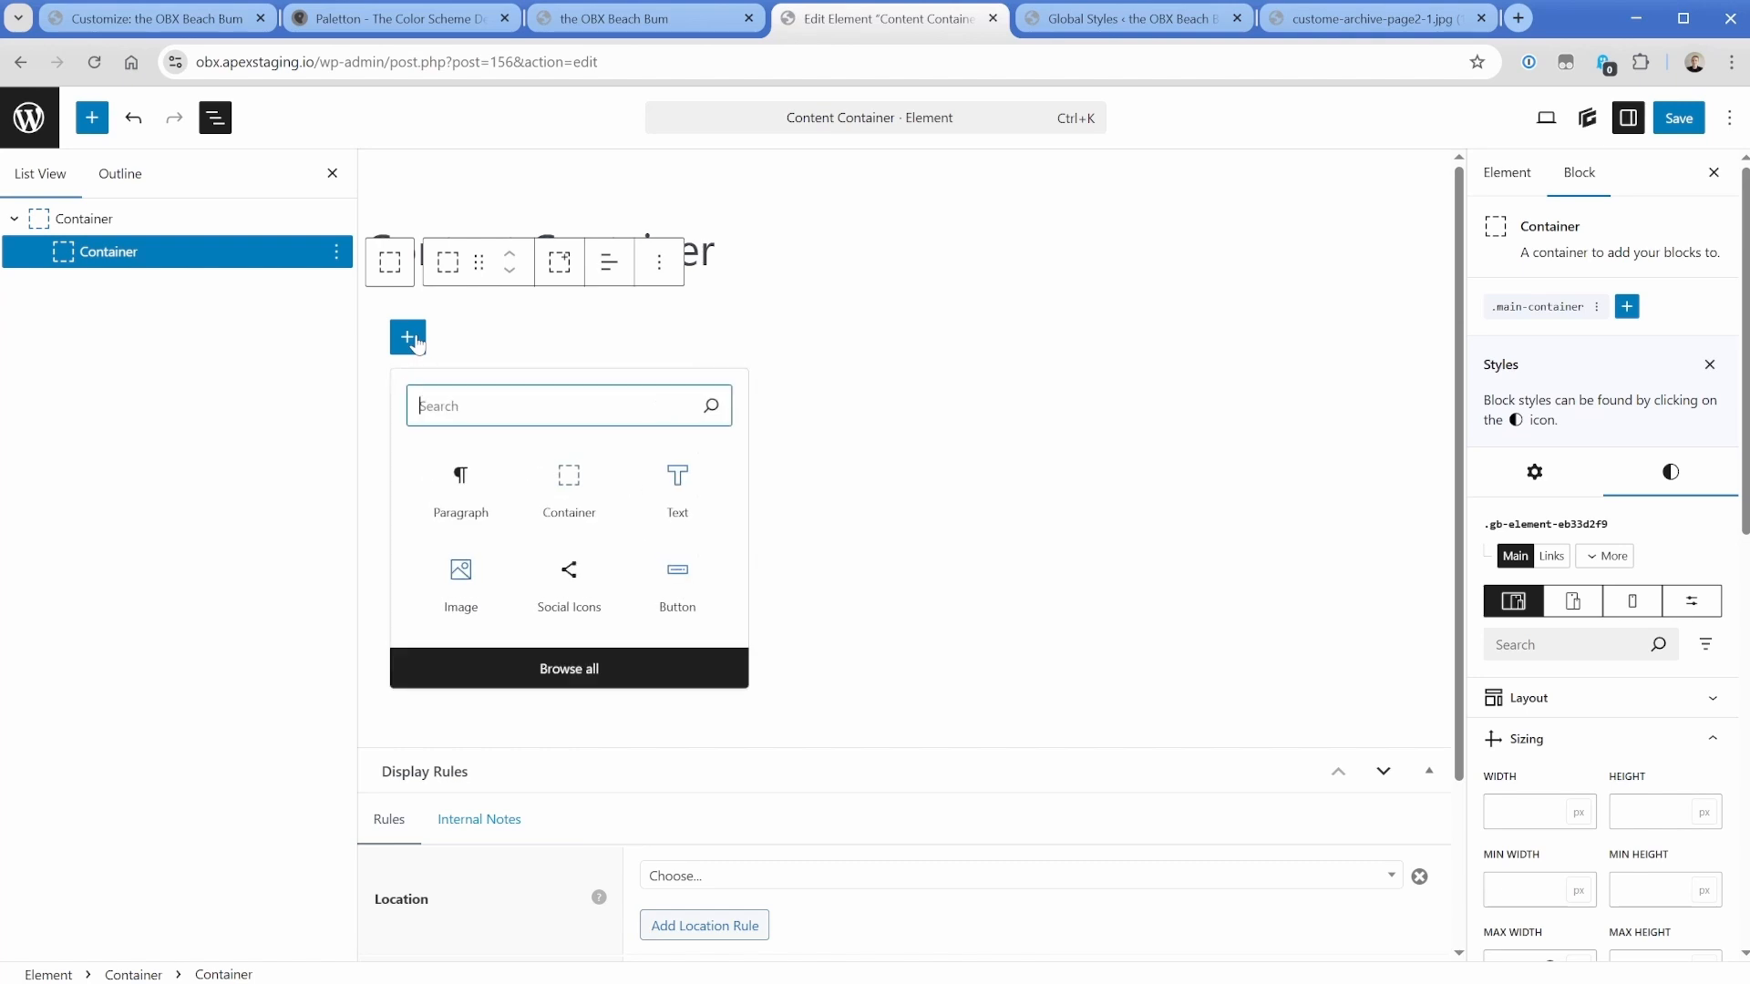
pyautogui.click(569, 487)
pyautogui.click(684, 287)
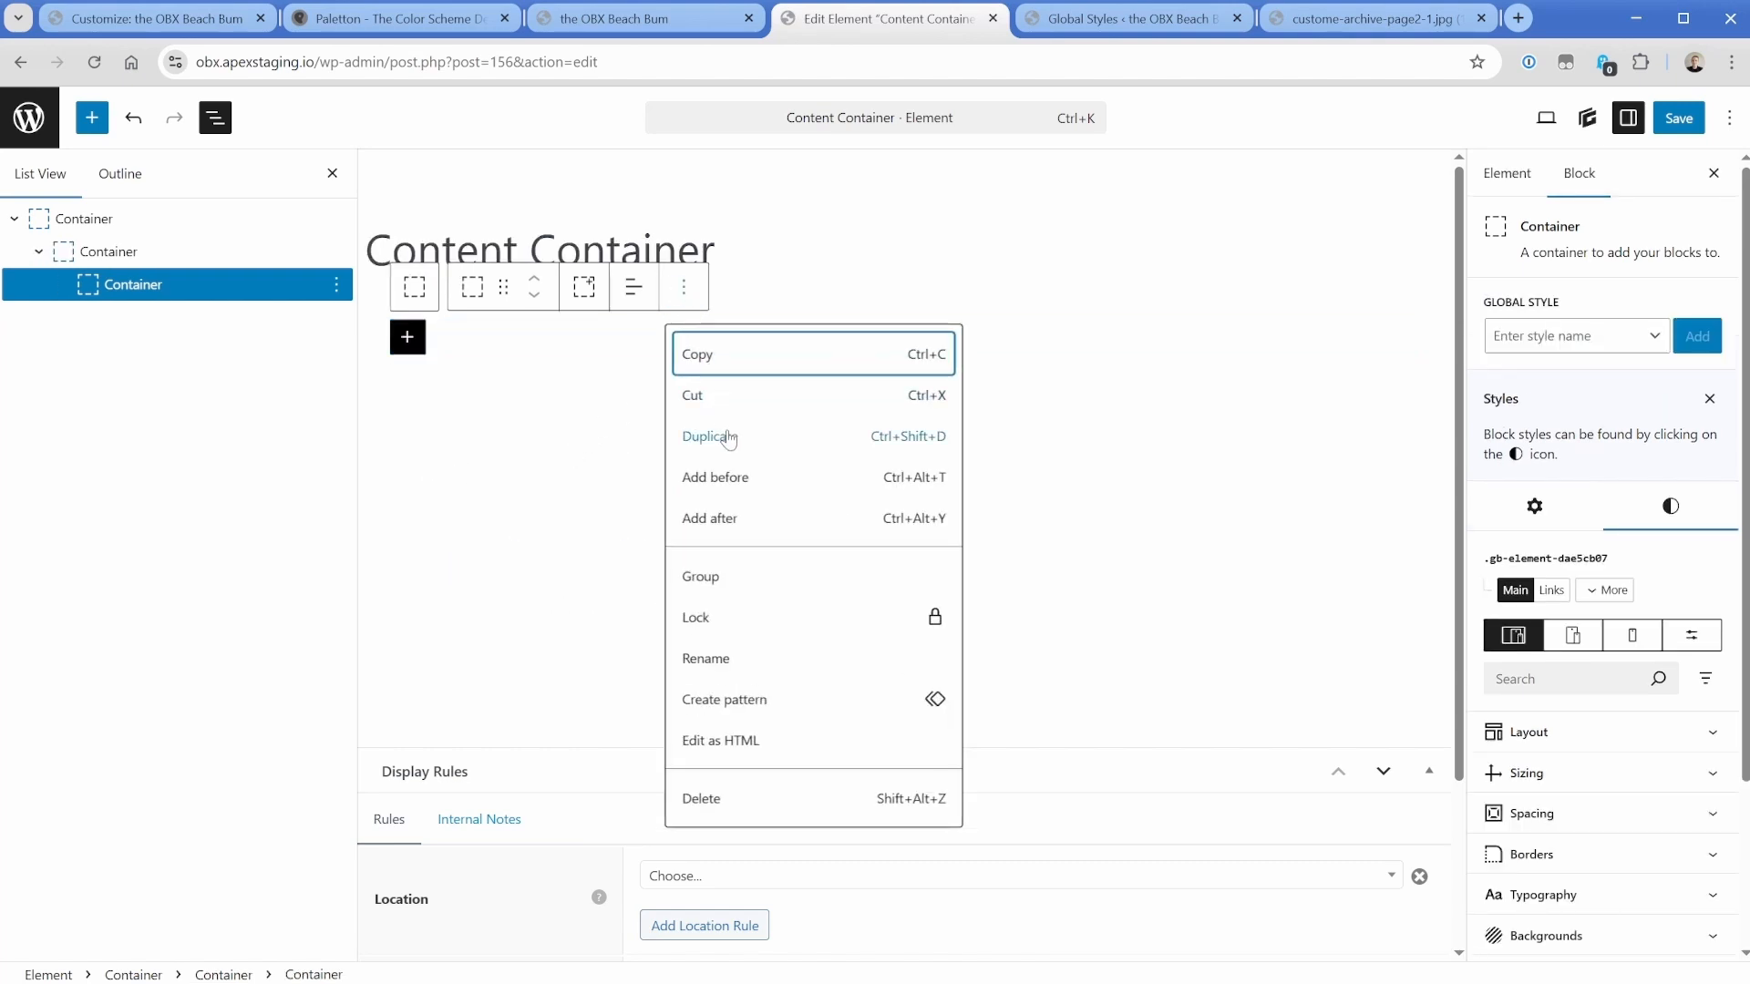
pyautogui.click(720, 436)
# Rename the parent container that holds the two nested containers to Grid.
pyautogui.click(123, 253)
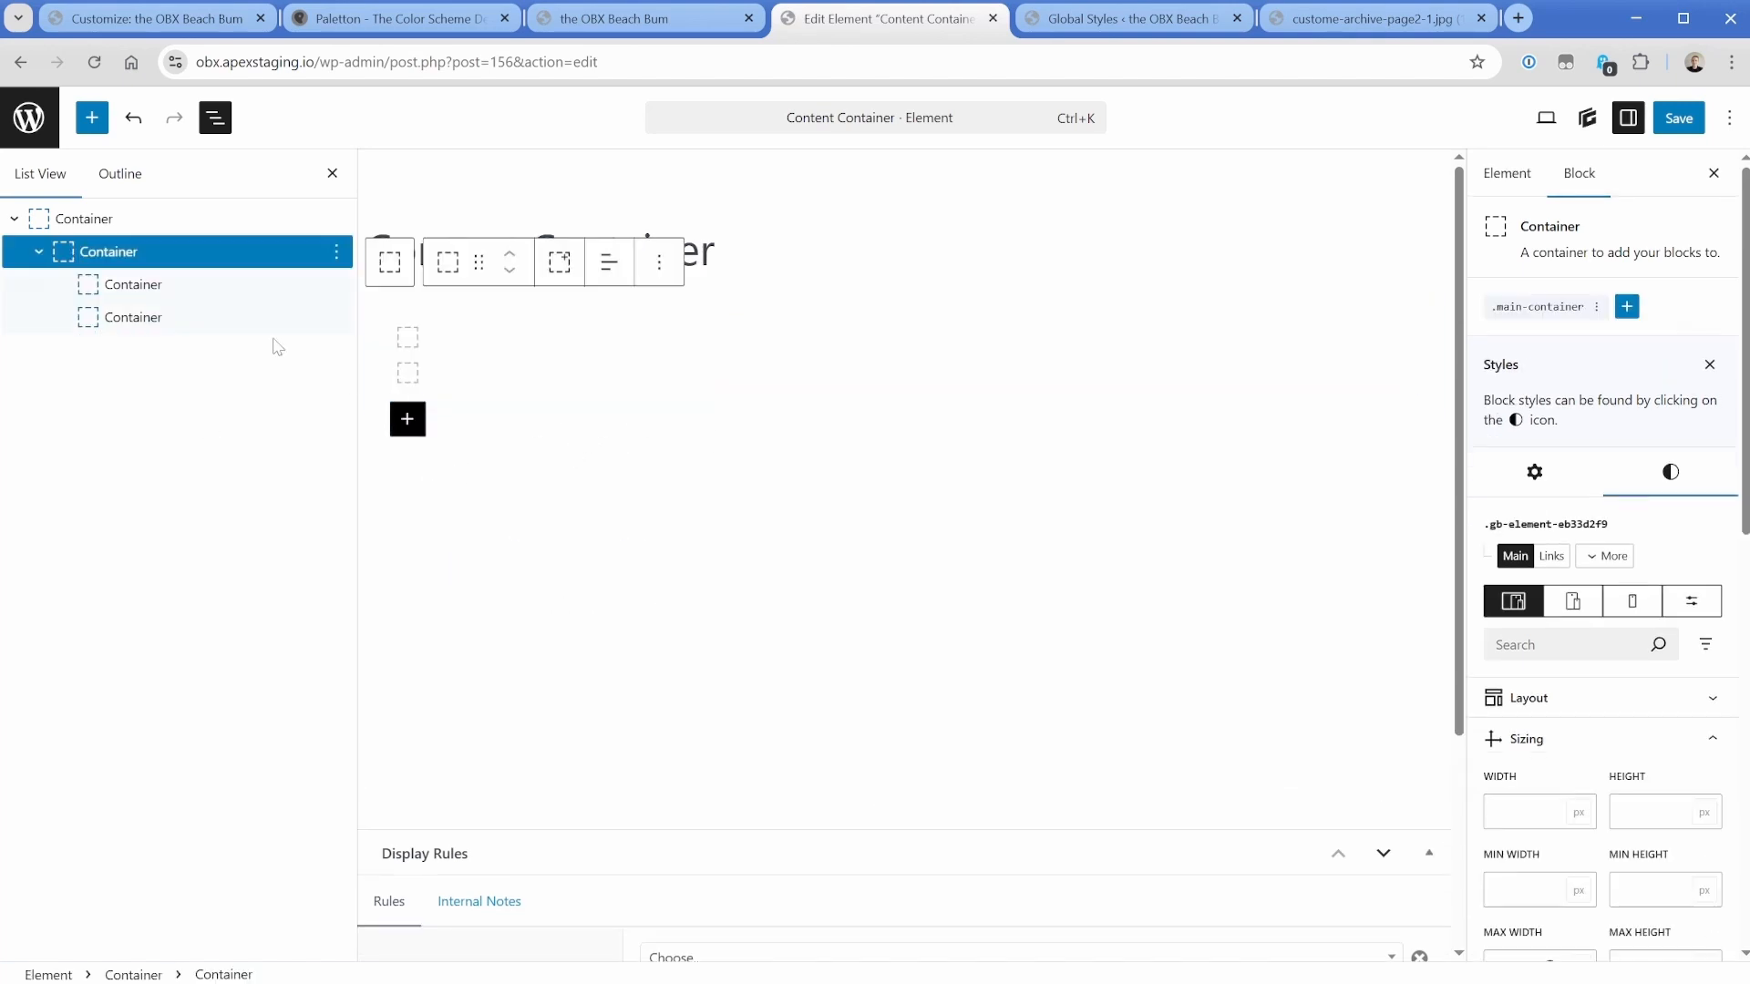
pyautogui.click(336, 251)
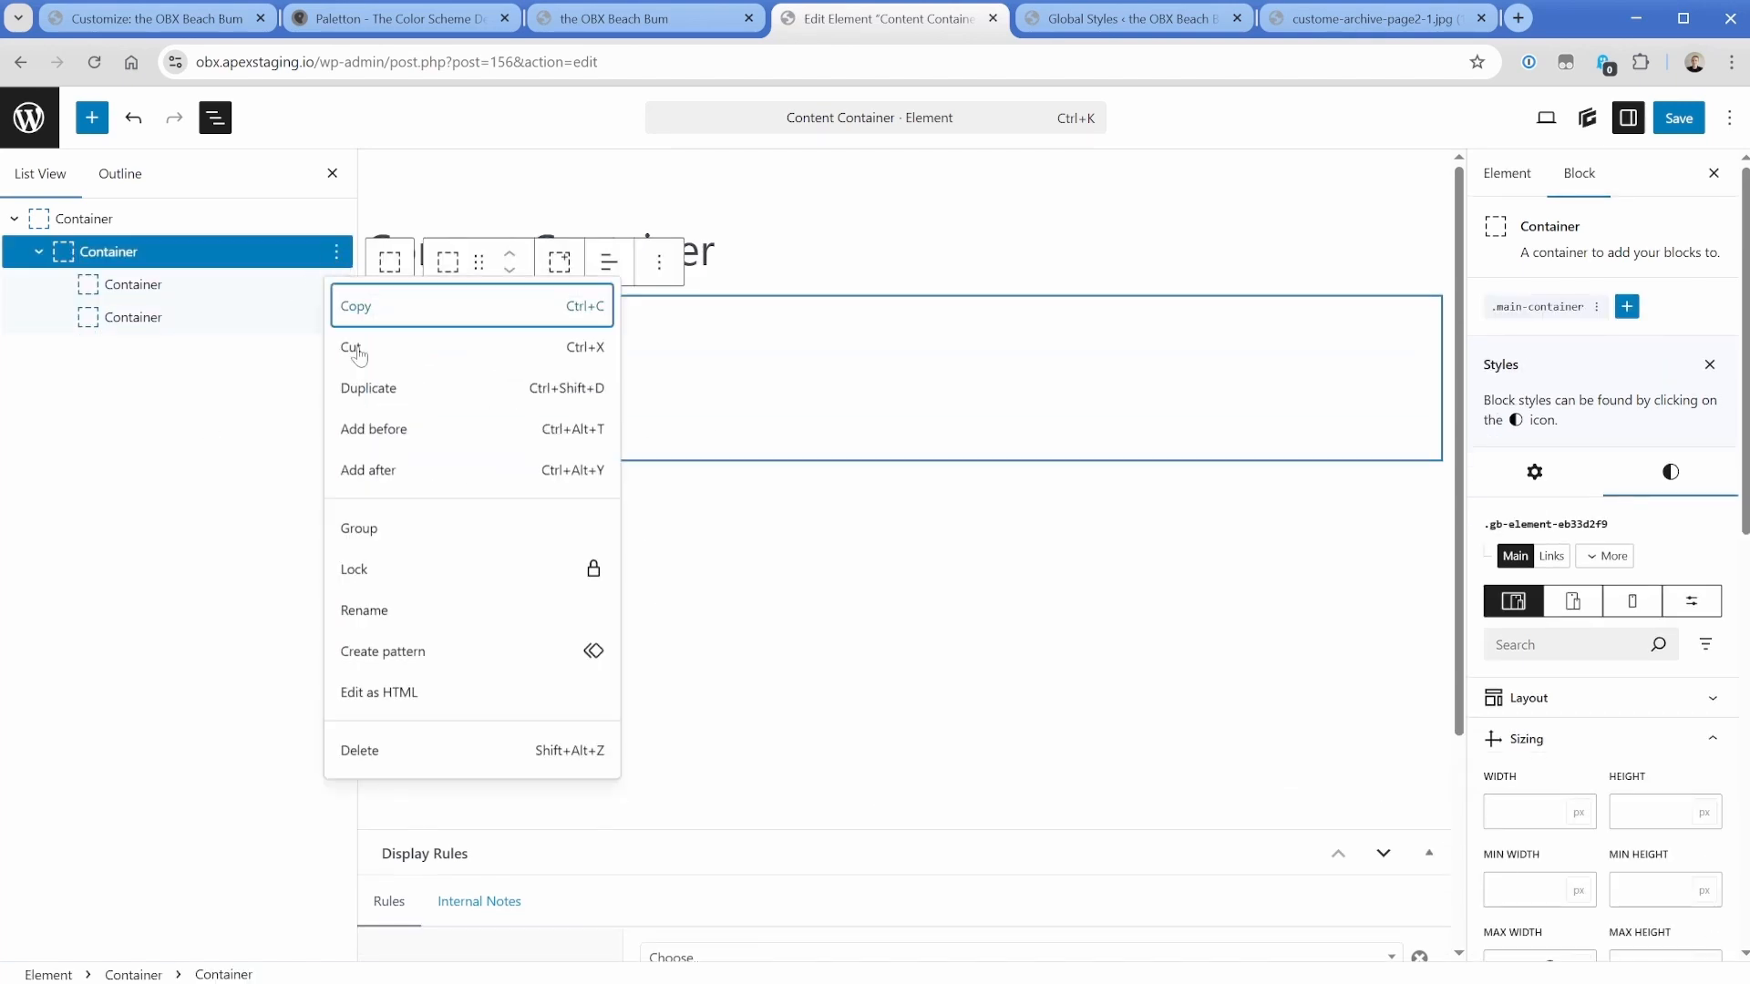
pyautogui.click(402, 611)
pyautogui.write('Grid')
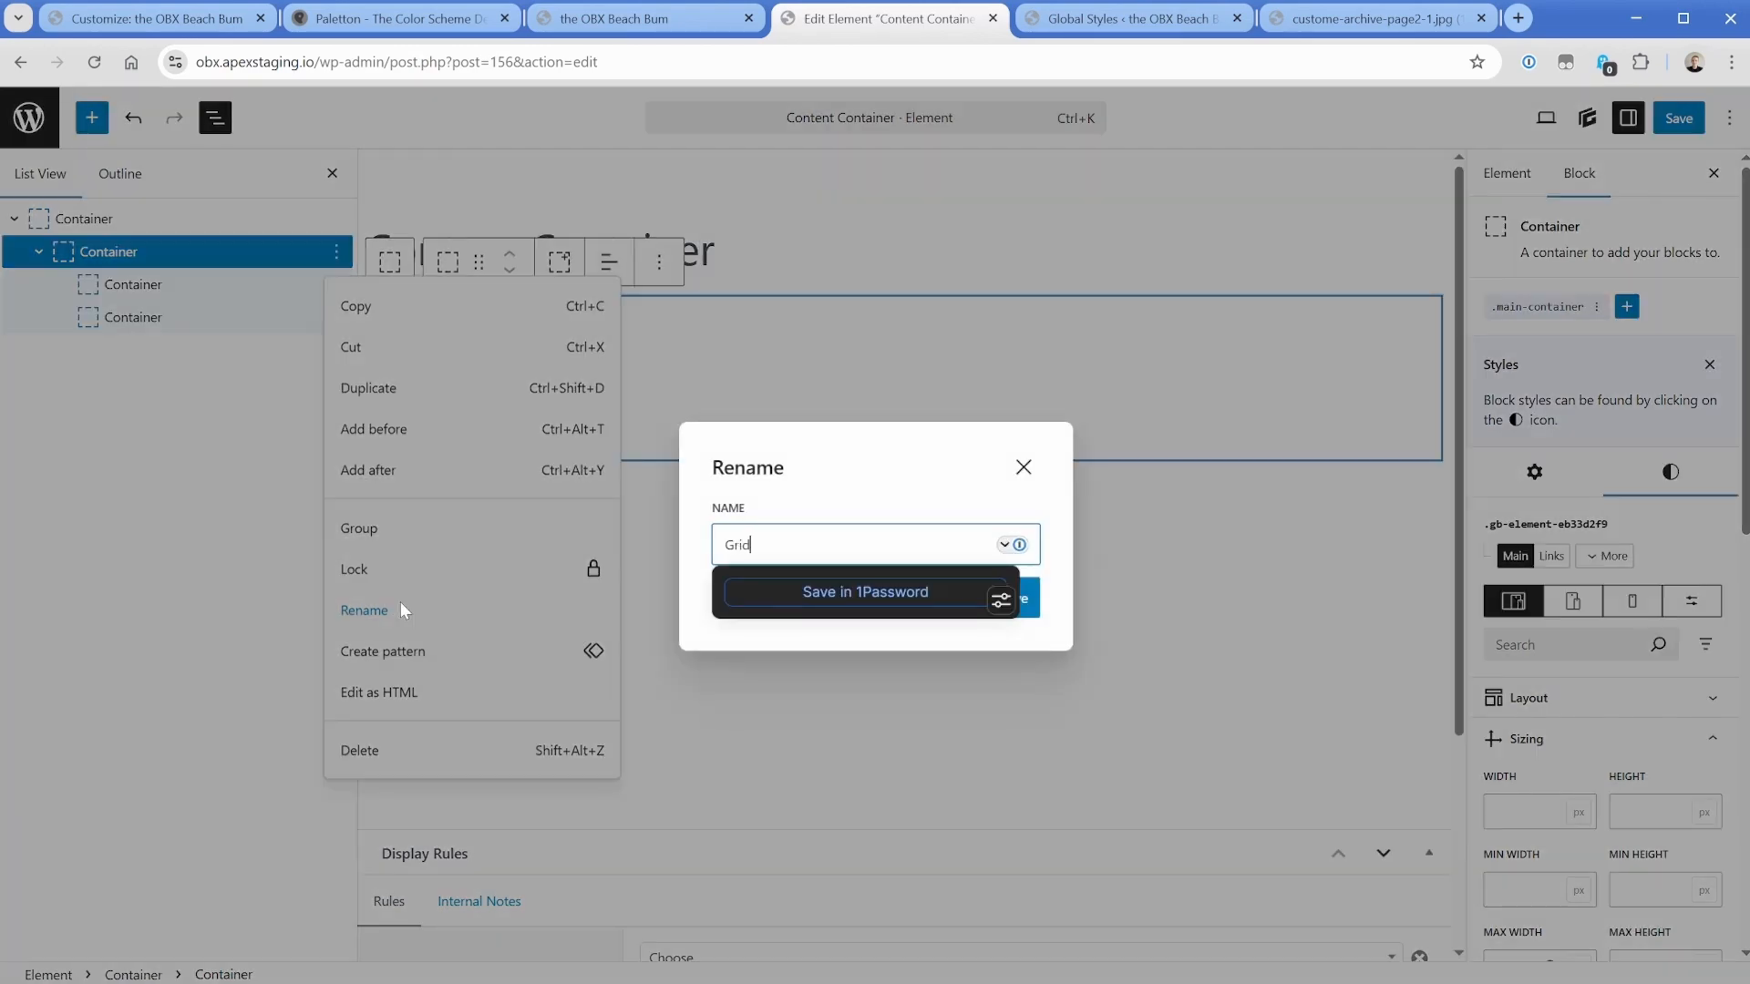
pyautogui.press('Return')
# Rename the first container inside Grid to Content Area.
pyautogui.rightClick(176, 286)
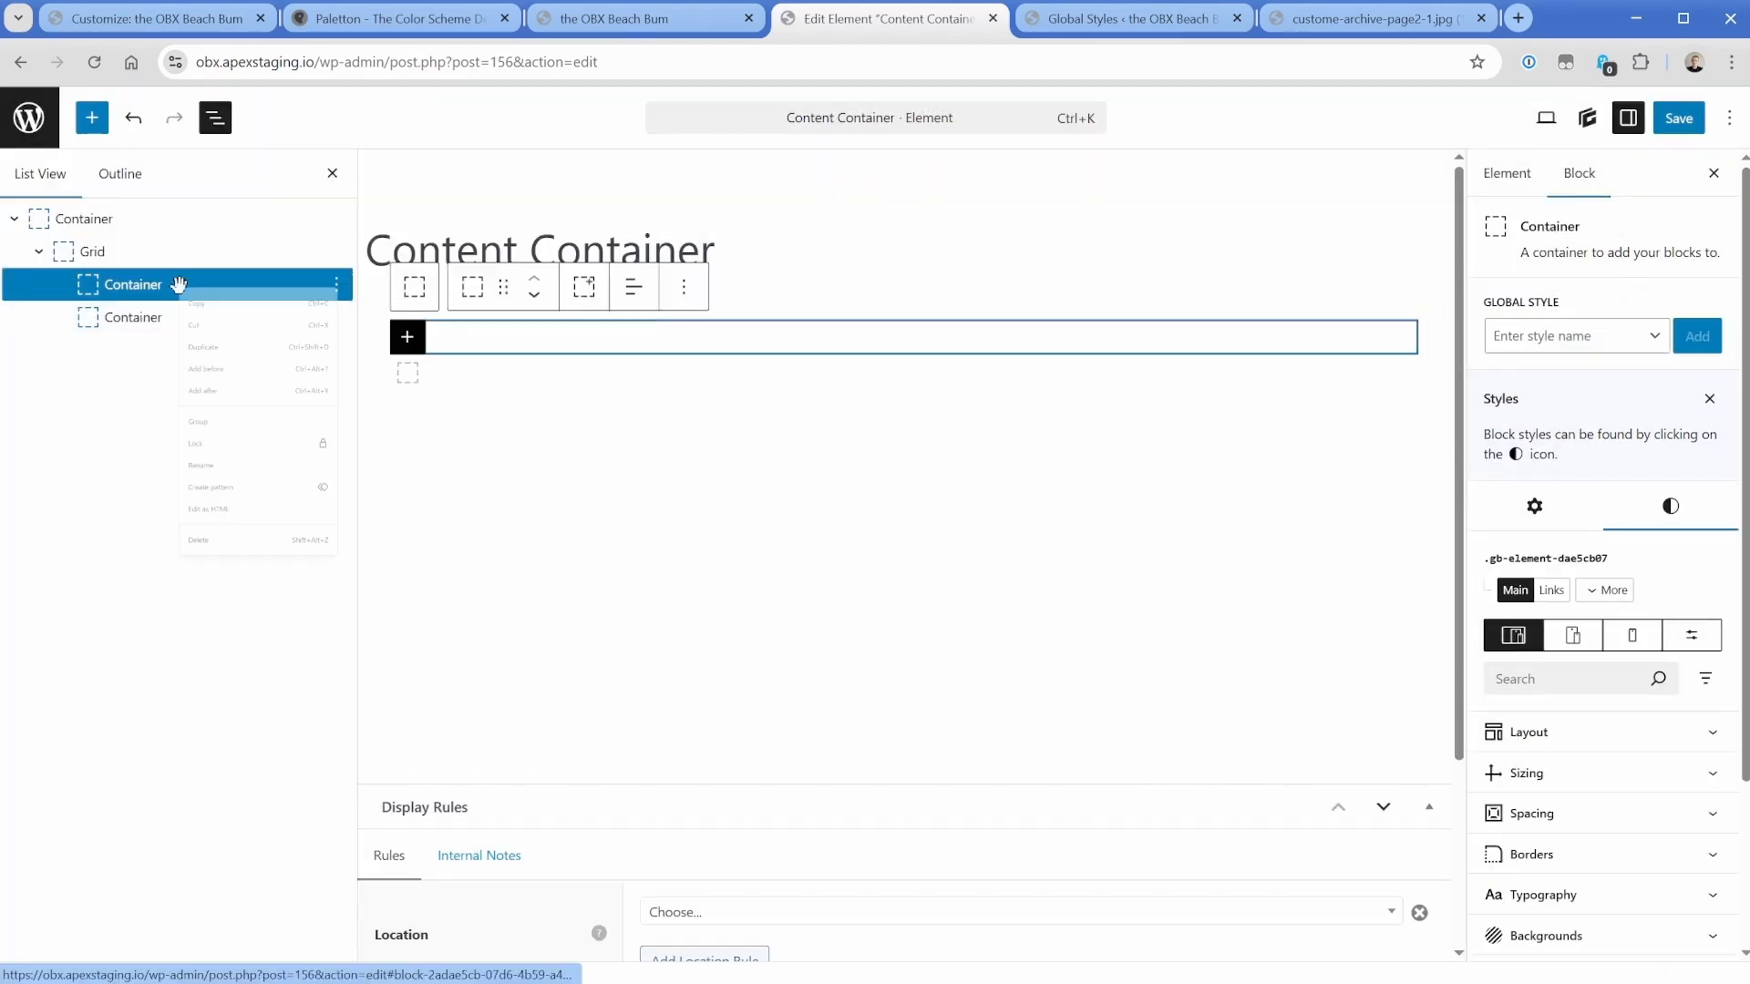
pyautogui.click(253, 638)
pyautogui.write('Content Area')
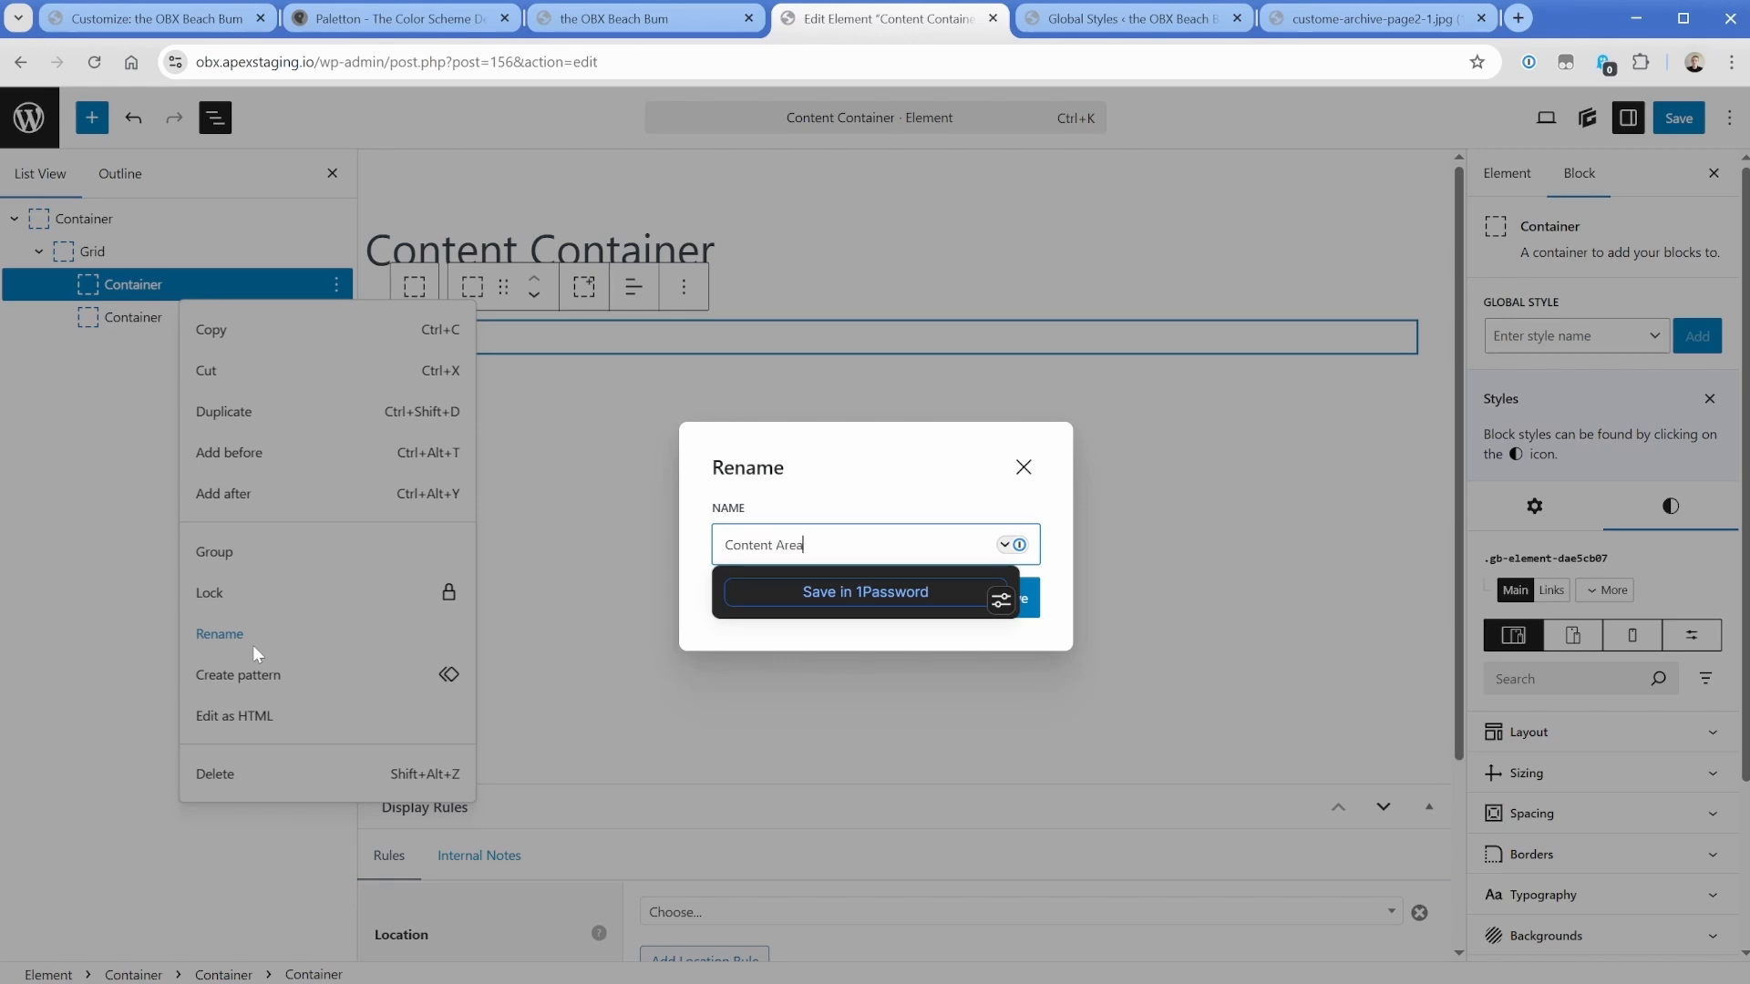
pyautogui.press('Return')
# Rename the second container inside Grid to Sidebar.
pyautogui.click(136, 318)
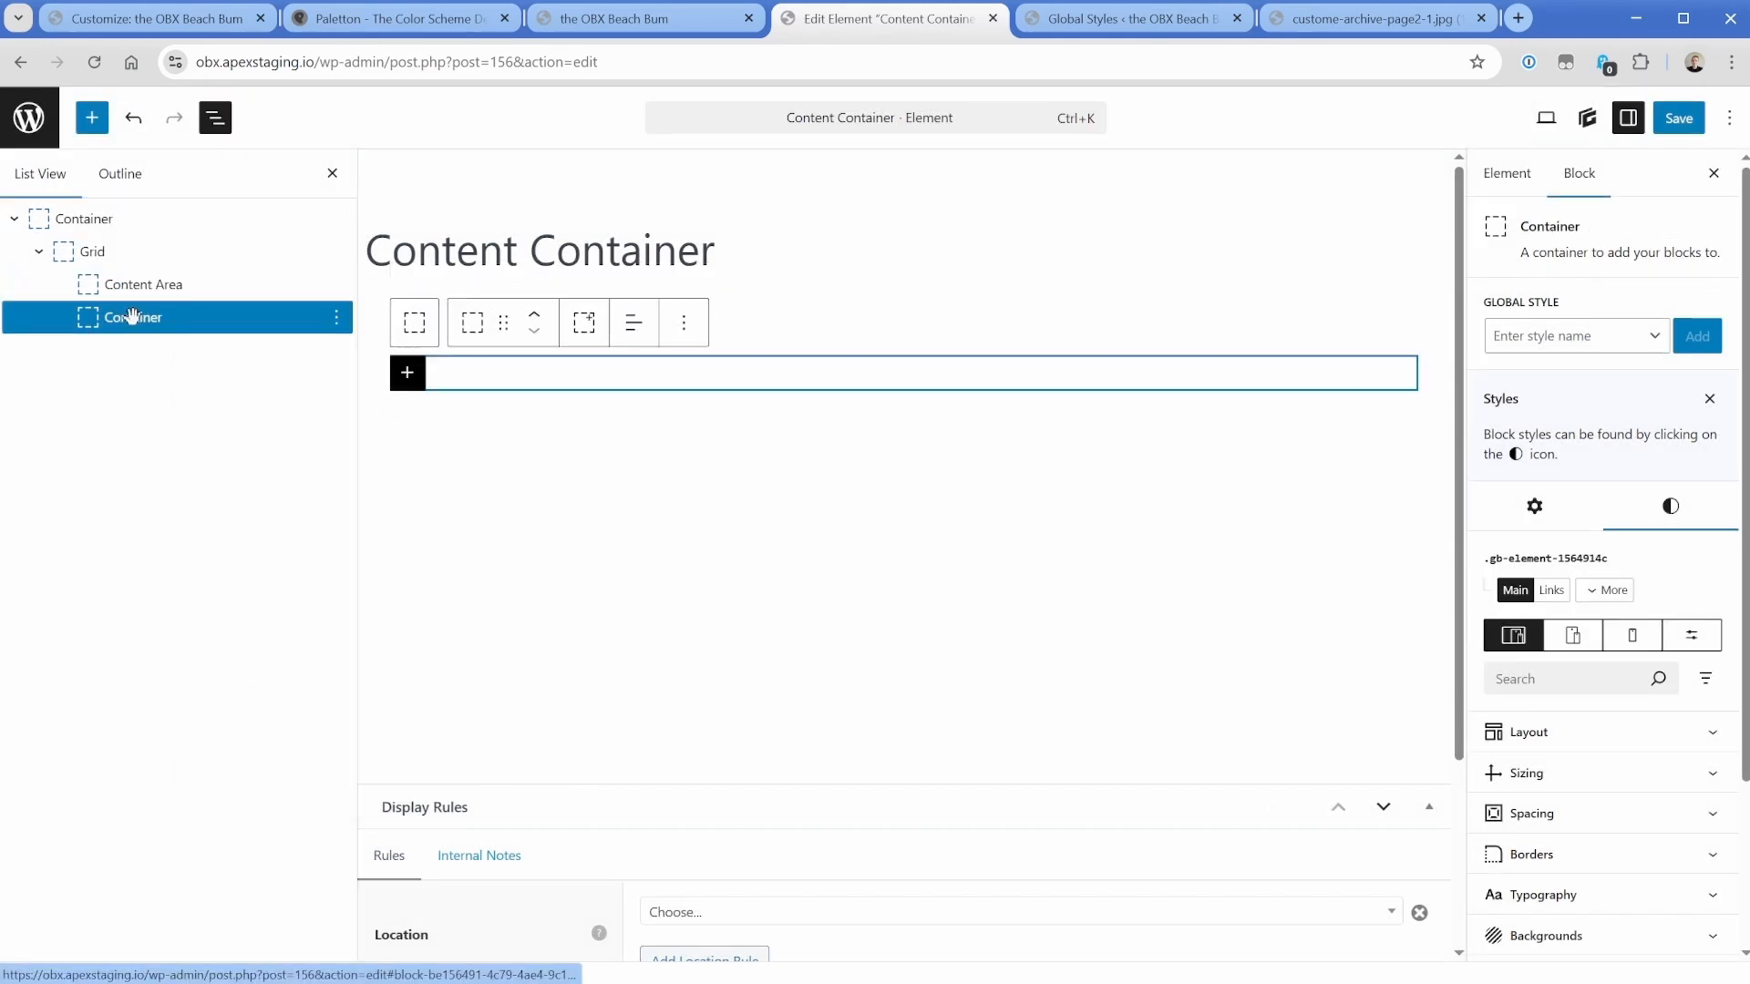
pyautogui.rightClick(135, 319)
pyautogui.click(216, 653)
pyautogui.write('Sidebar')
pyautogui.press('Return')
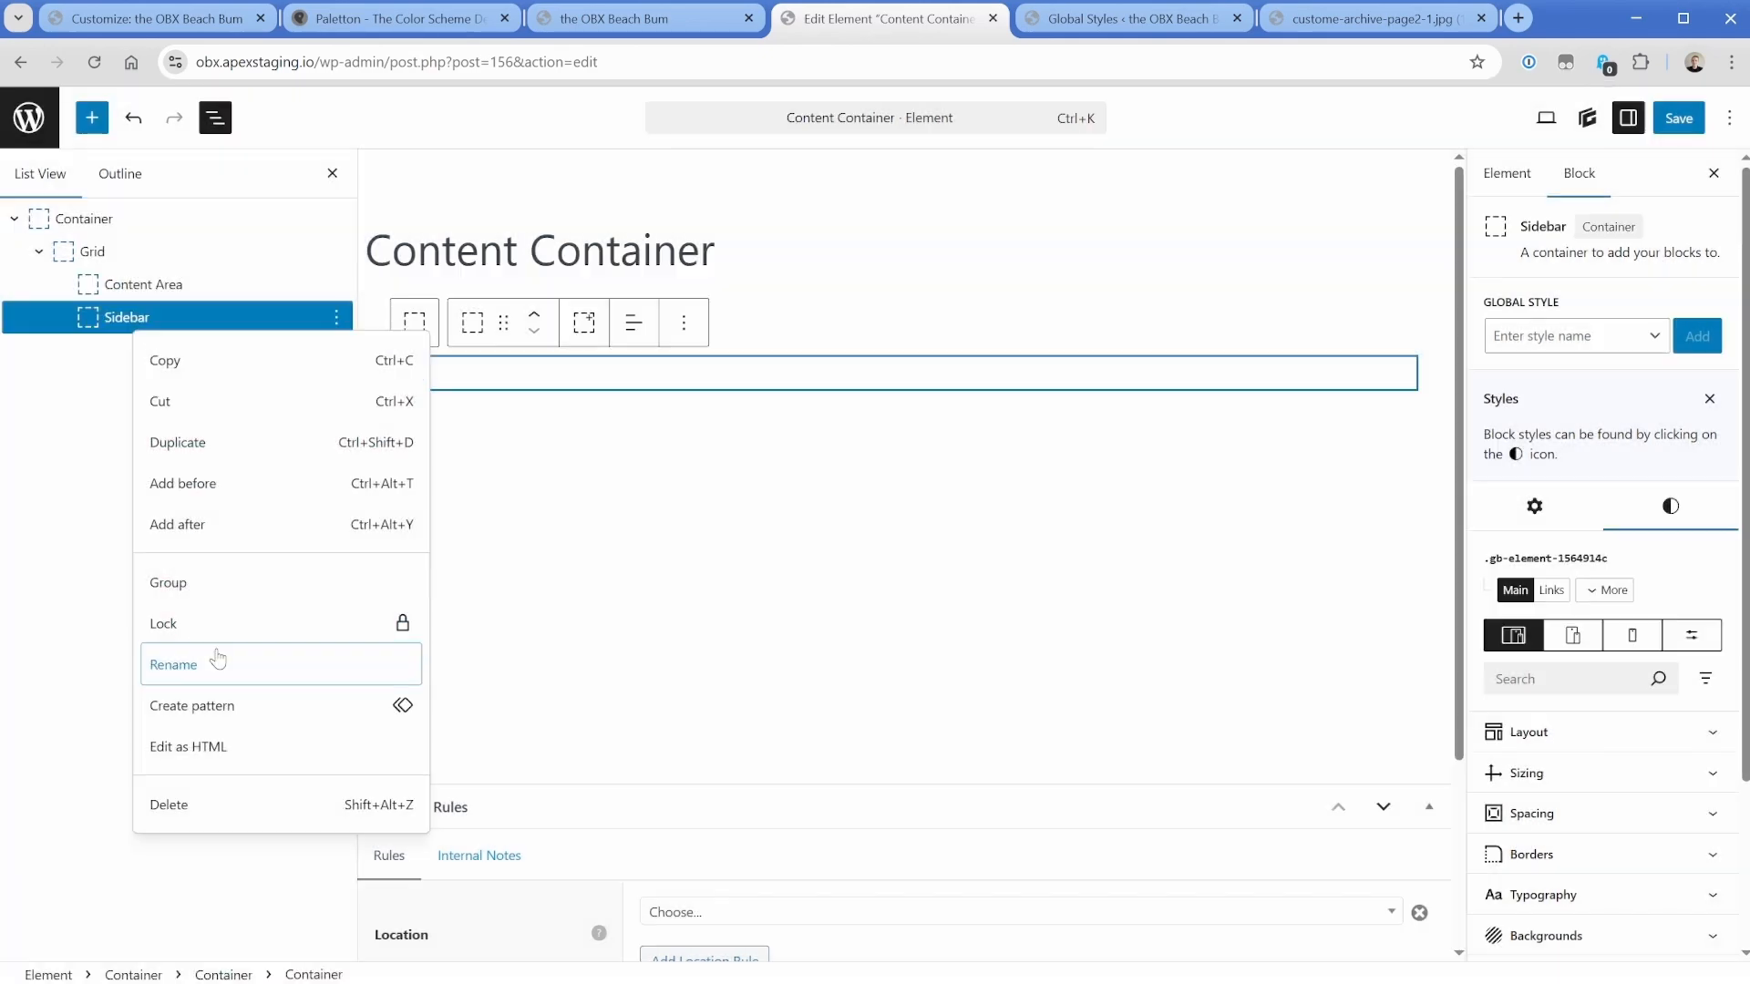
# Create a new global style named grid-3-1 on the Grid container.
pyautogui.click(133, 251)
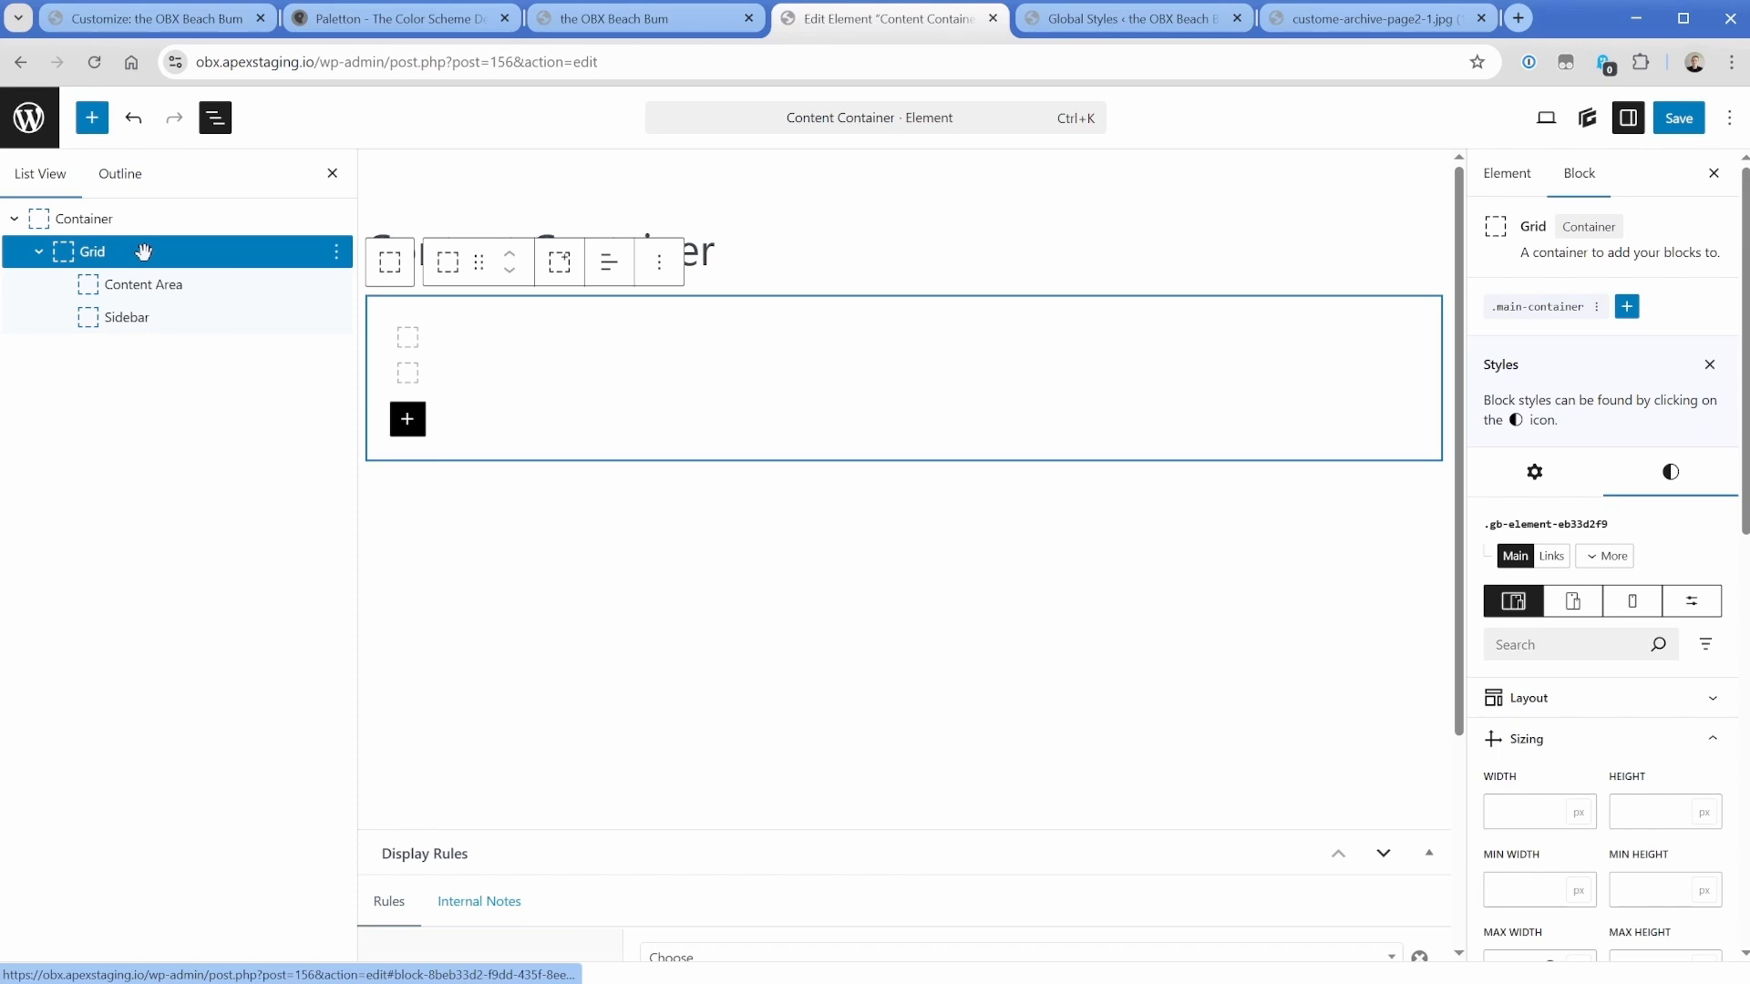
pyautogui.click(1627, 306)
pyautogui.click(1581, 384)
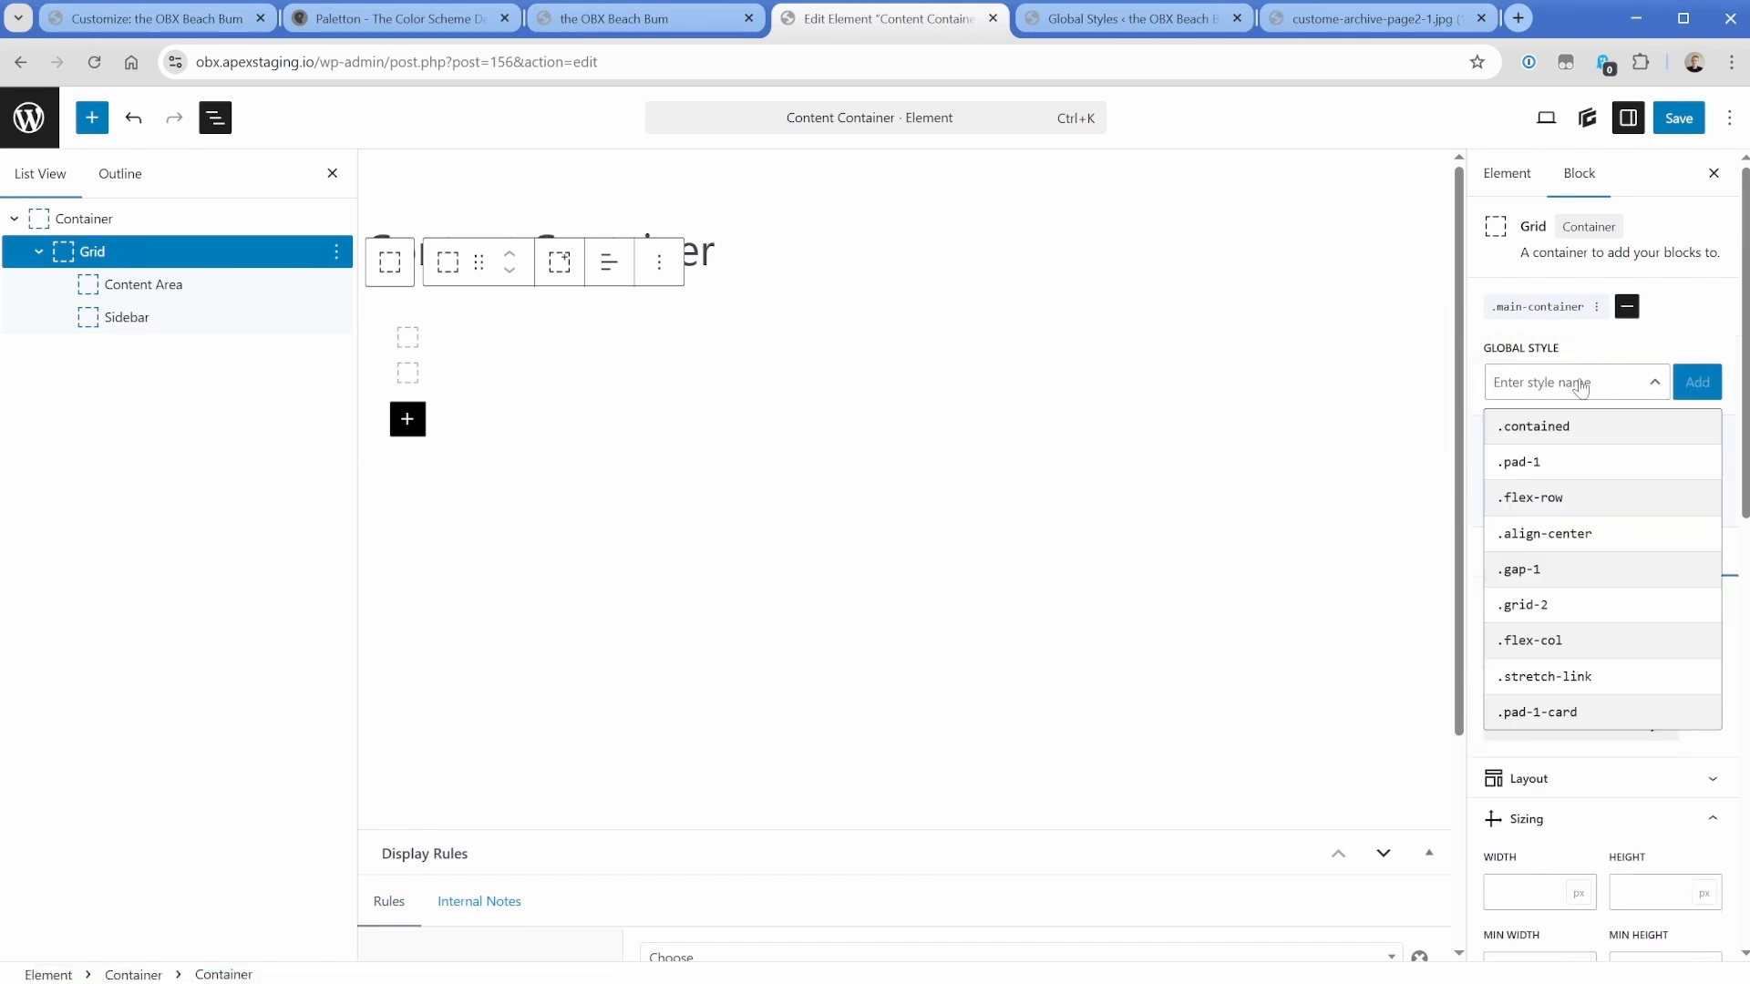
pyautogui.write('gr')
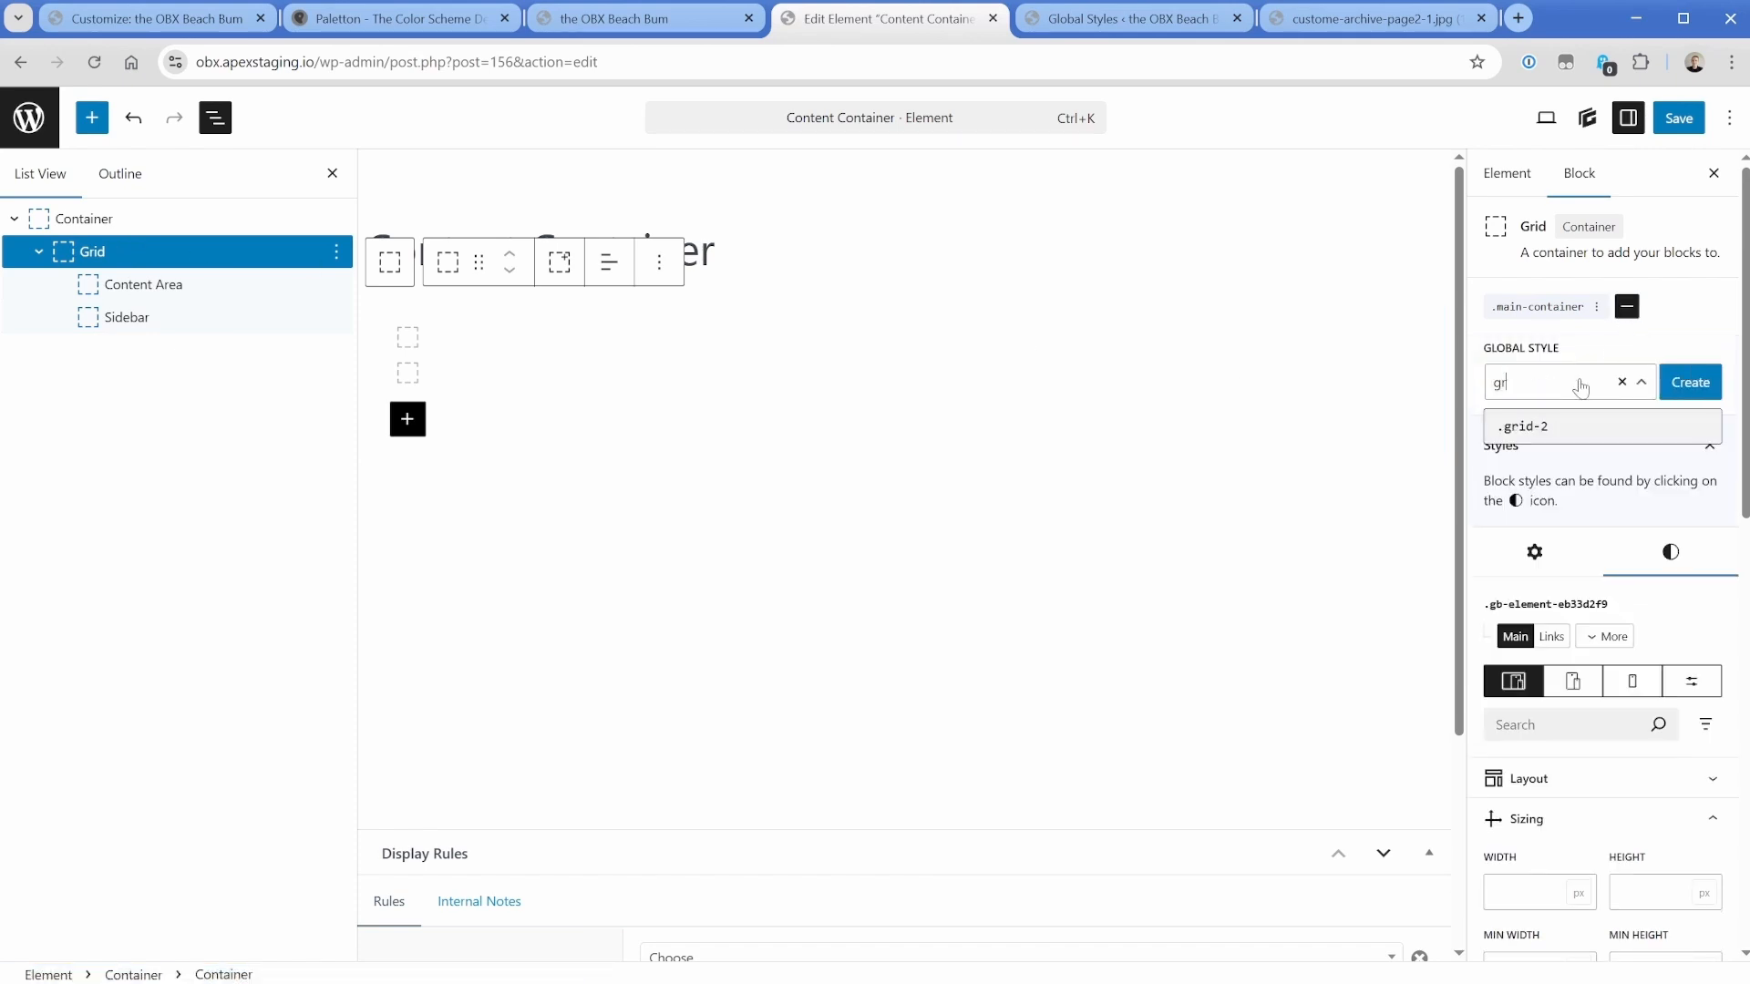
pyautogui.write('id-3-1')
pyautogui.doubleClick(1527, 387)
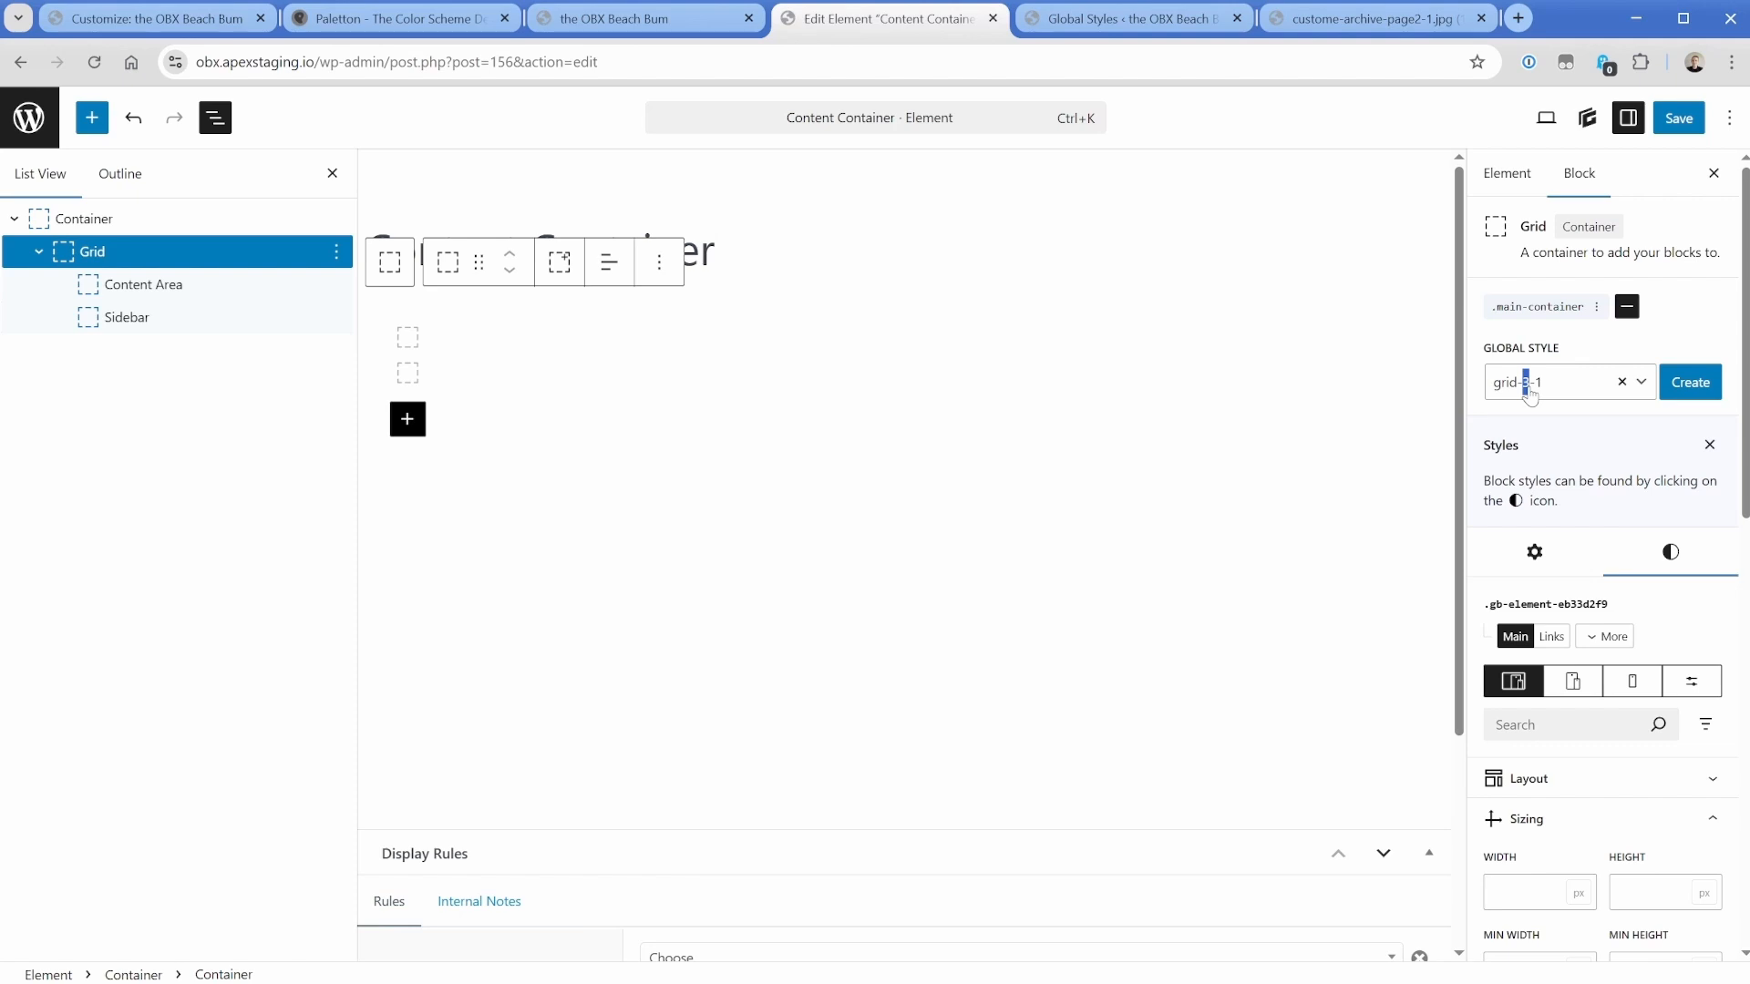
pyautogui.doubleClick(1555, 391)
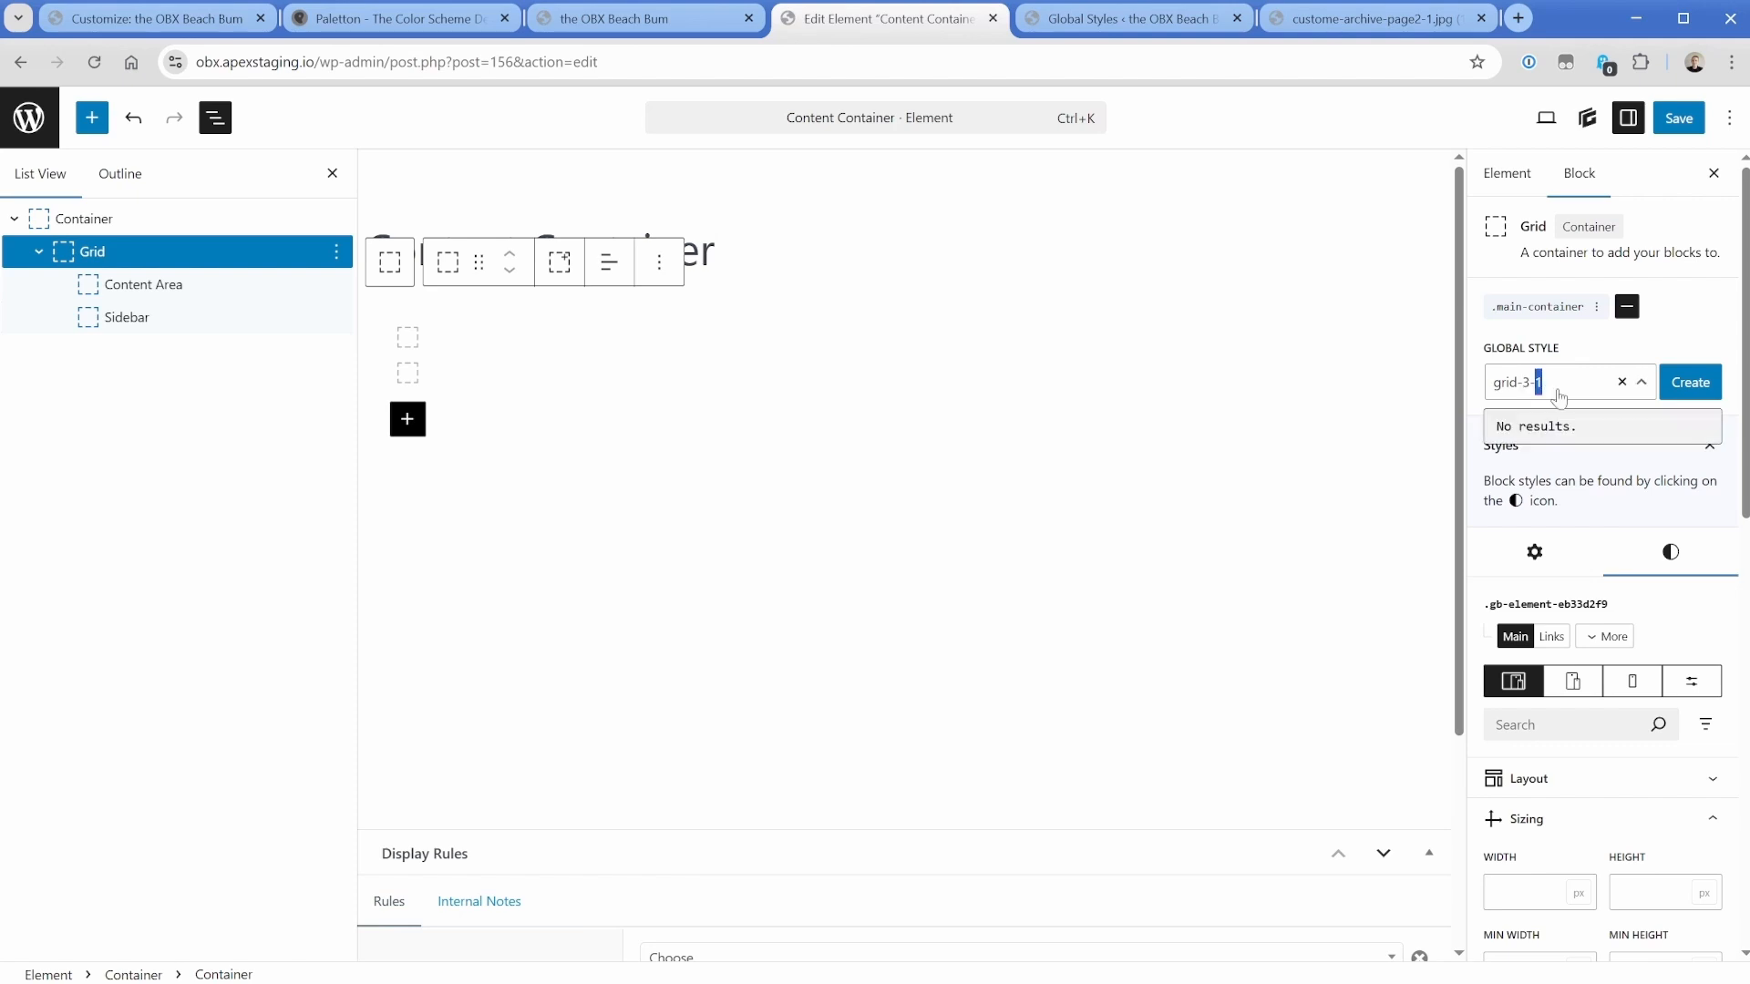
pyautogui.click(1691, 383)
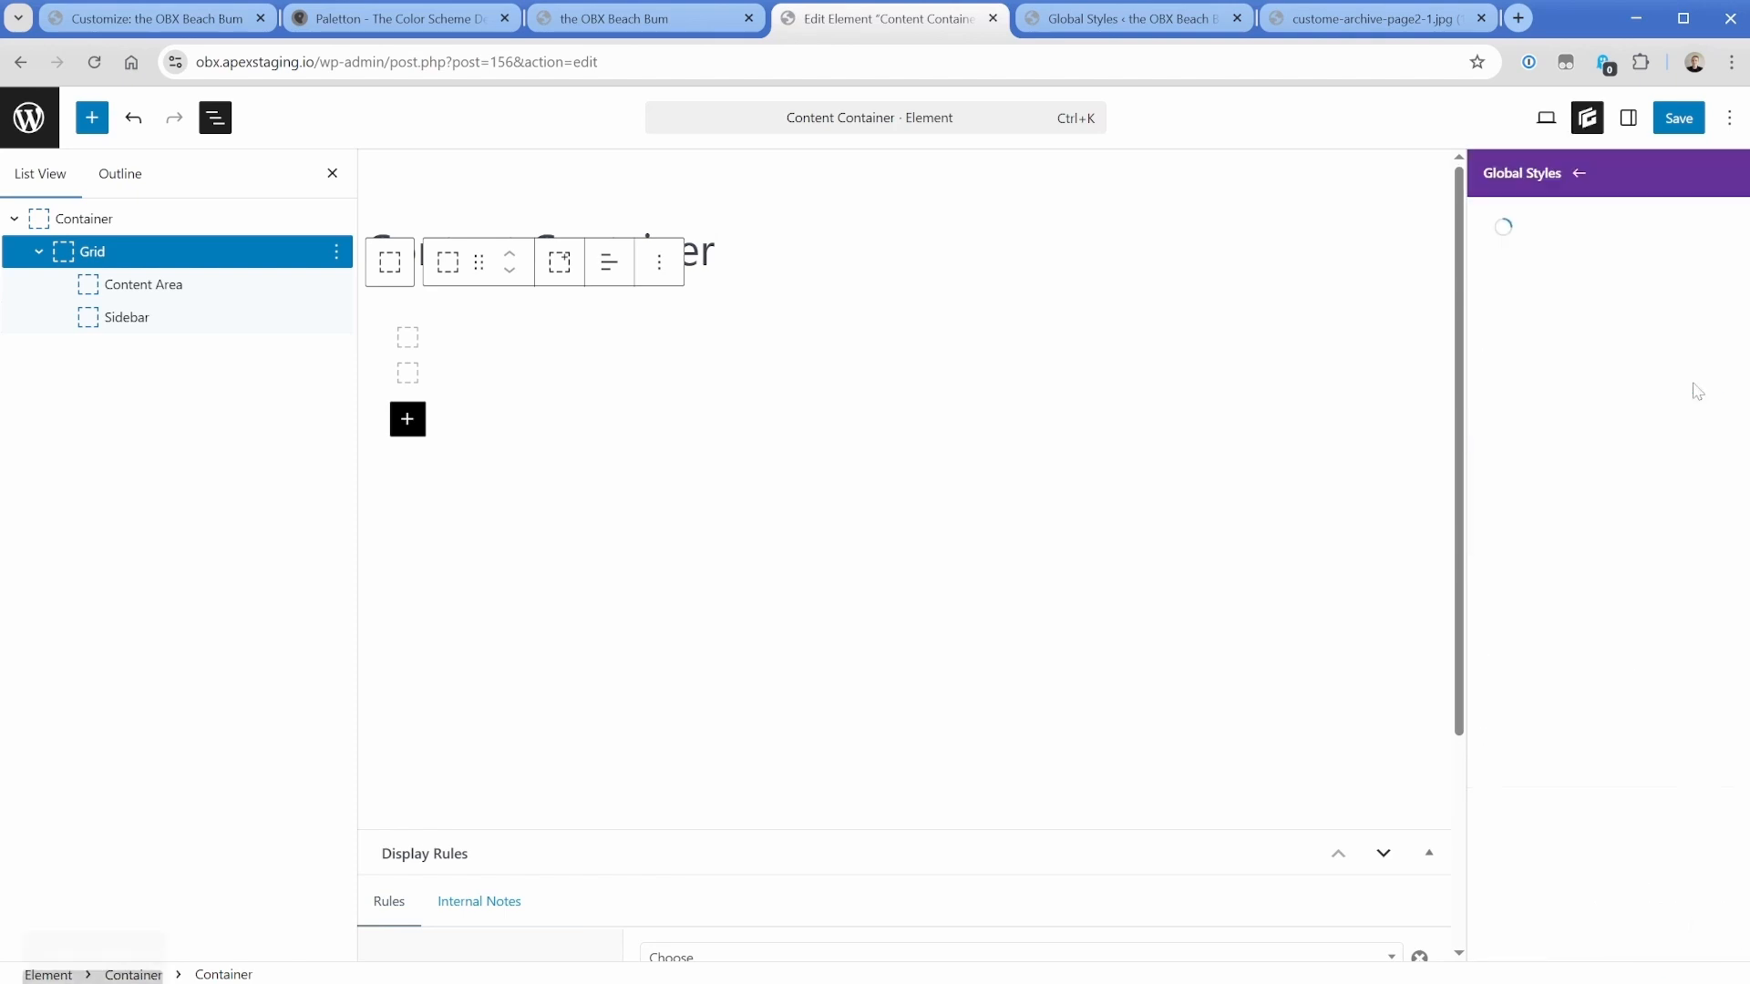
# Set the layout display of the .grid-3-1 global style to Grid.
pyautogui.click(1546, 478)
pyautogui.click(1550, 398)
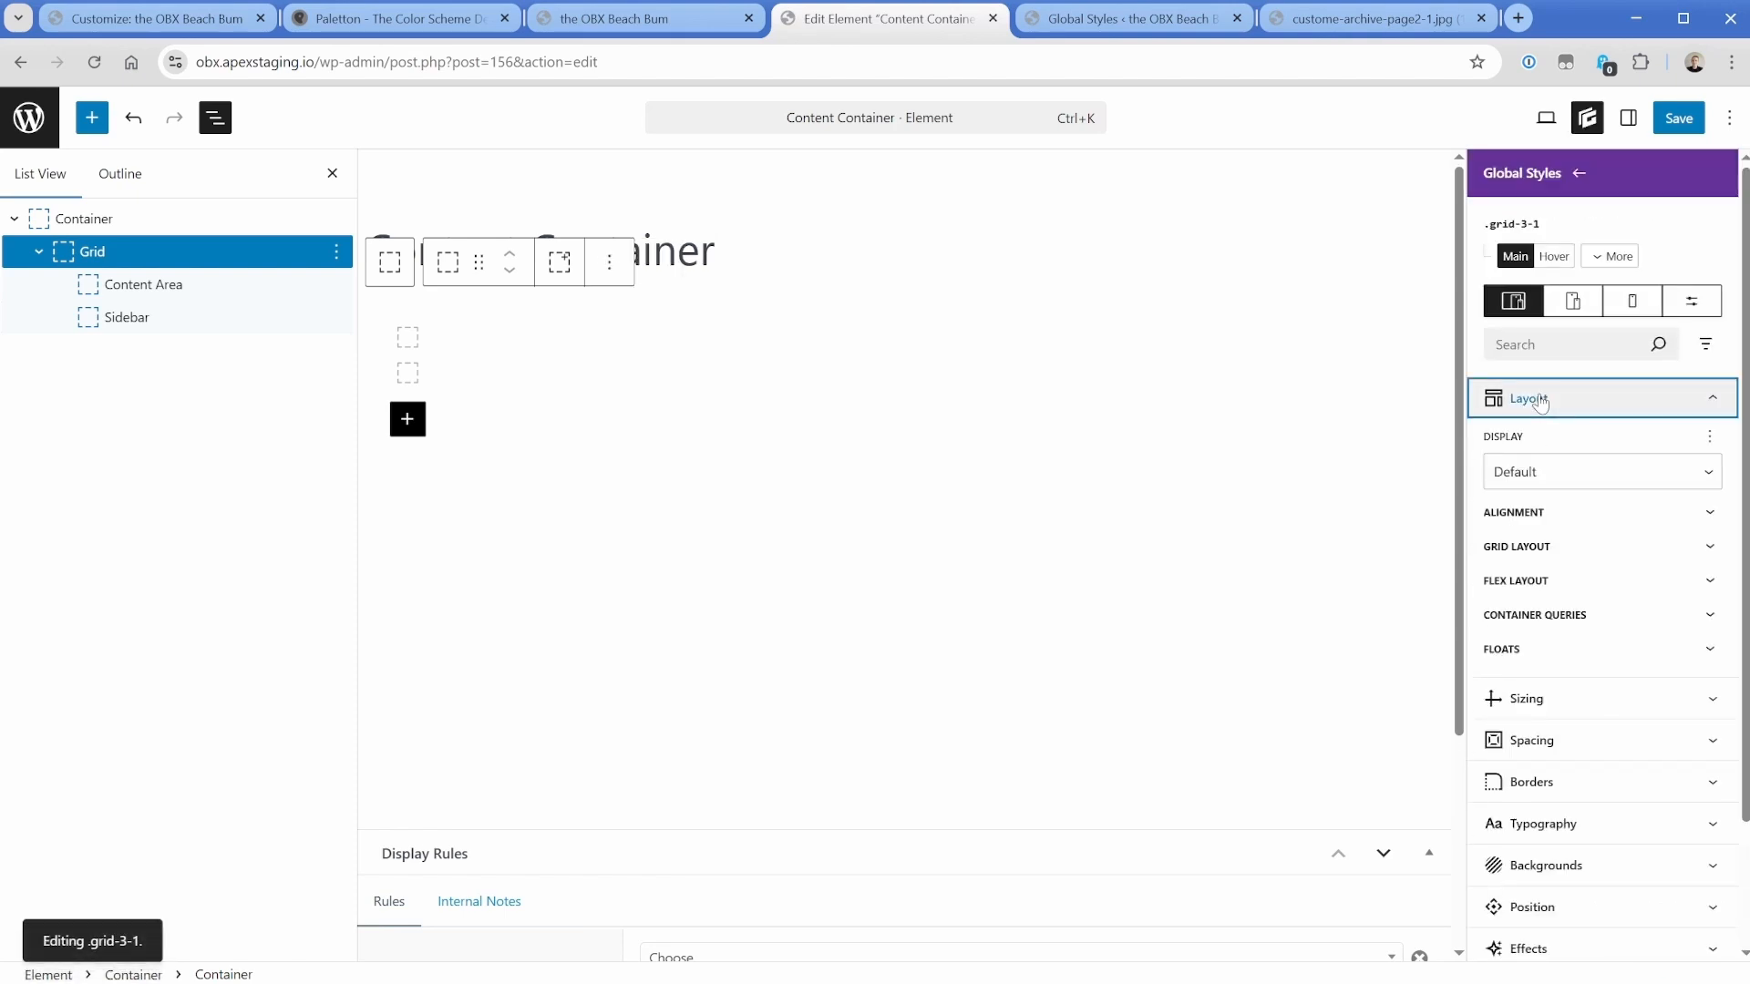
pyautogui.click(1550, 471)
pyautogui.click(1538, 641)
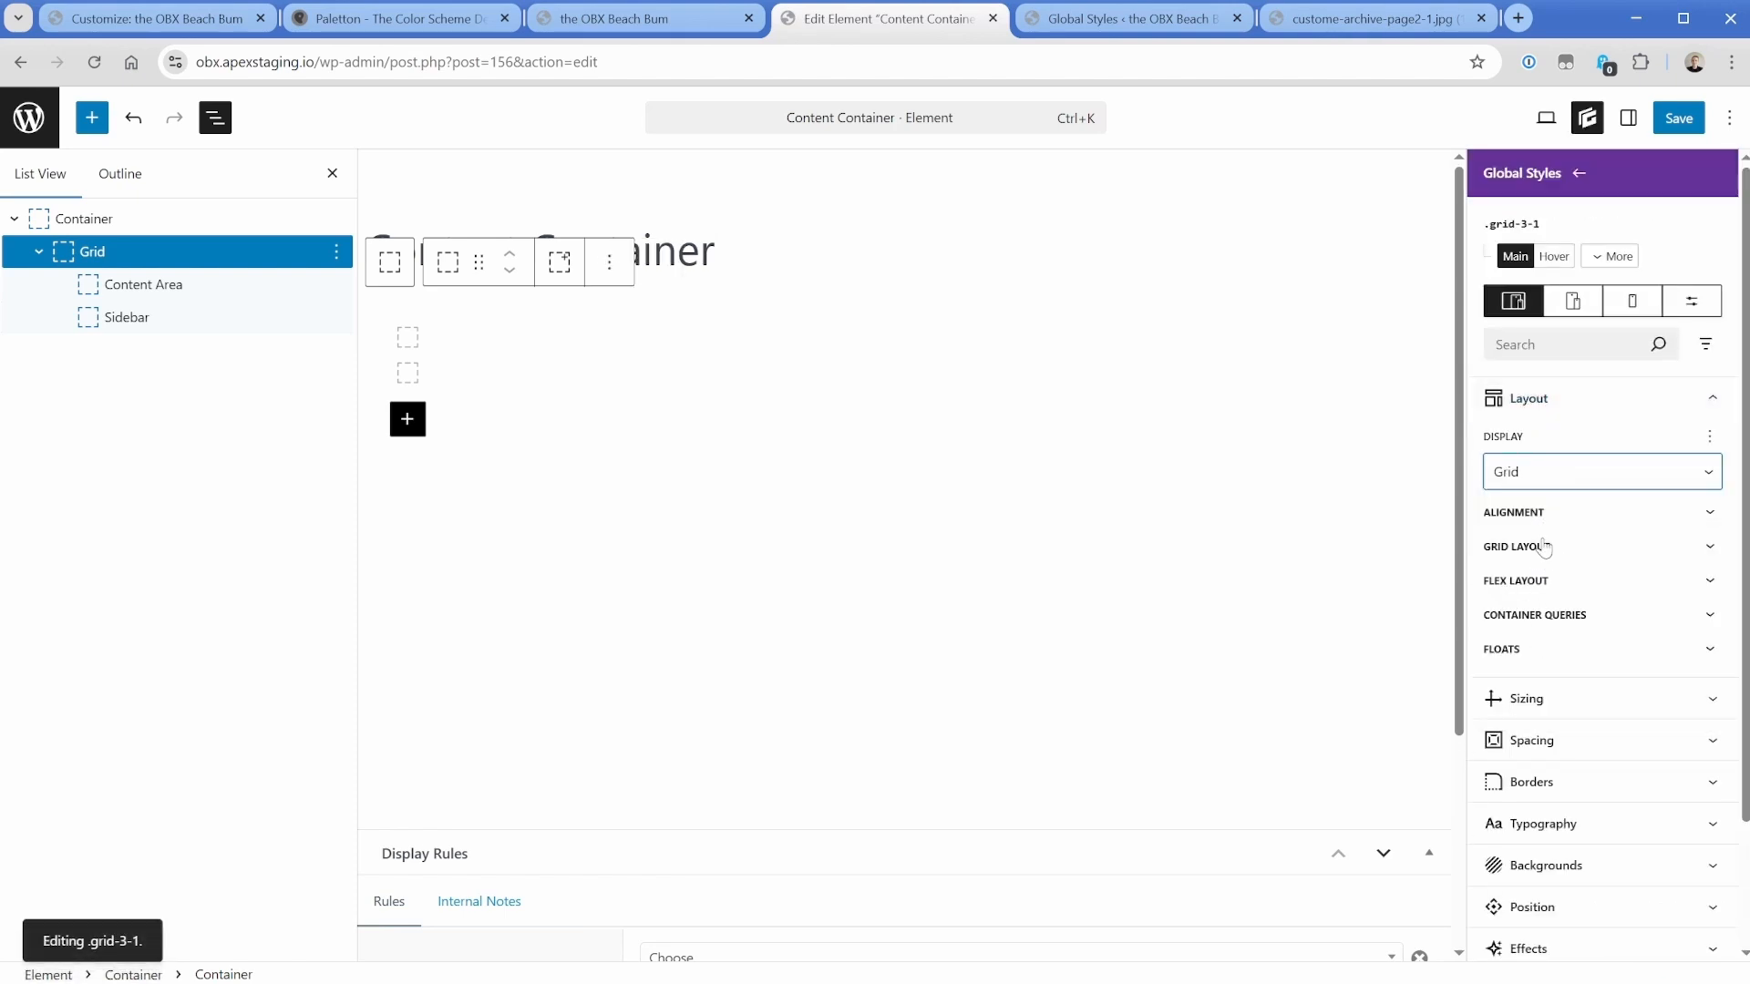
# Set the .grid-3-1 style's grid template columns to 3fr 1fr and check the Content Area and Sidebar widths.
pyautogui.click(1543, 546)
pyautogui.click(1704, 620)
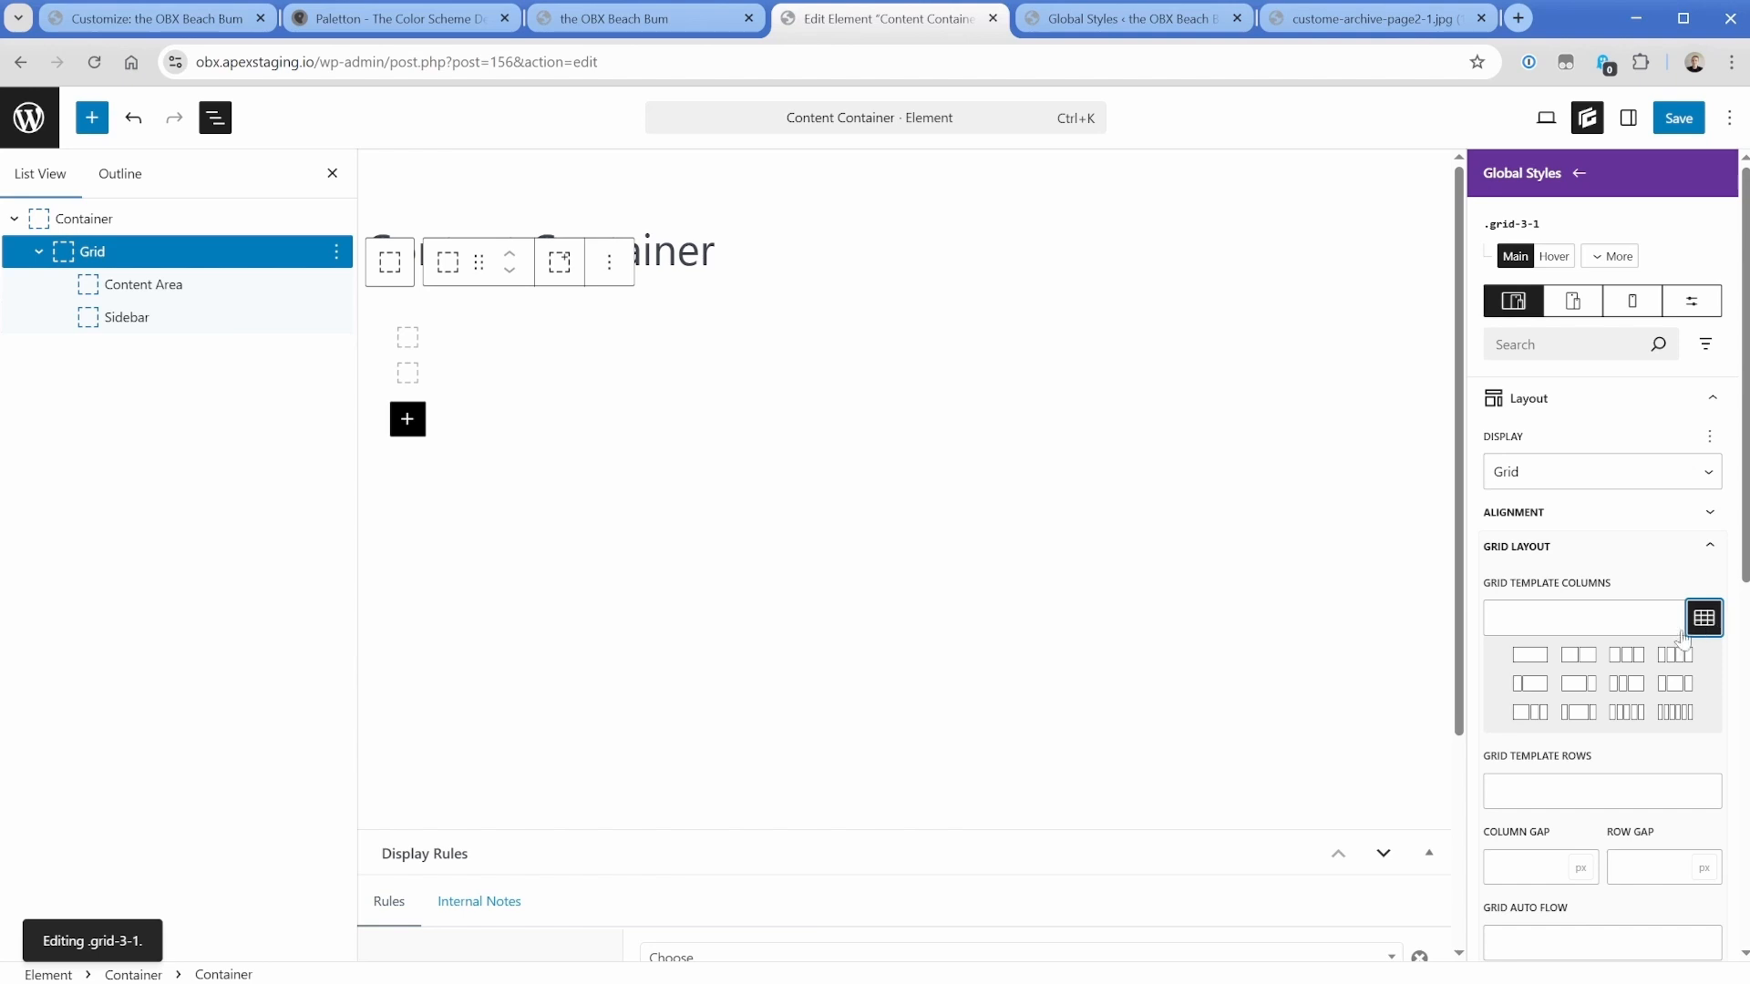
pyautogui.click(1530, 685)
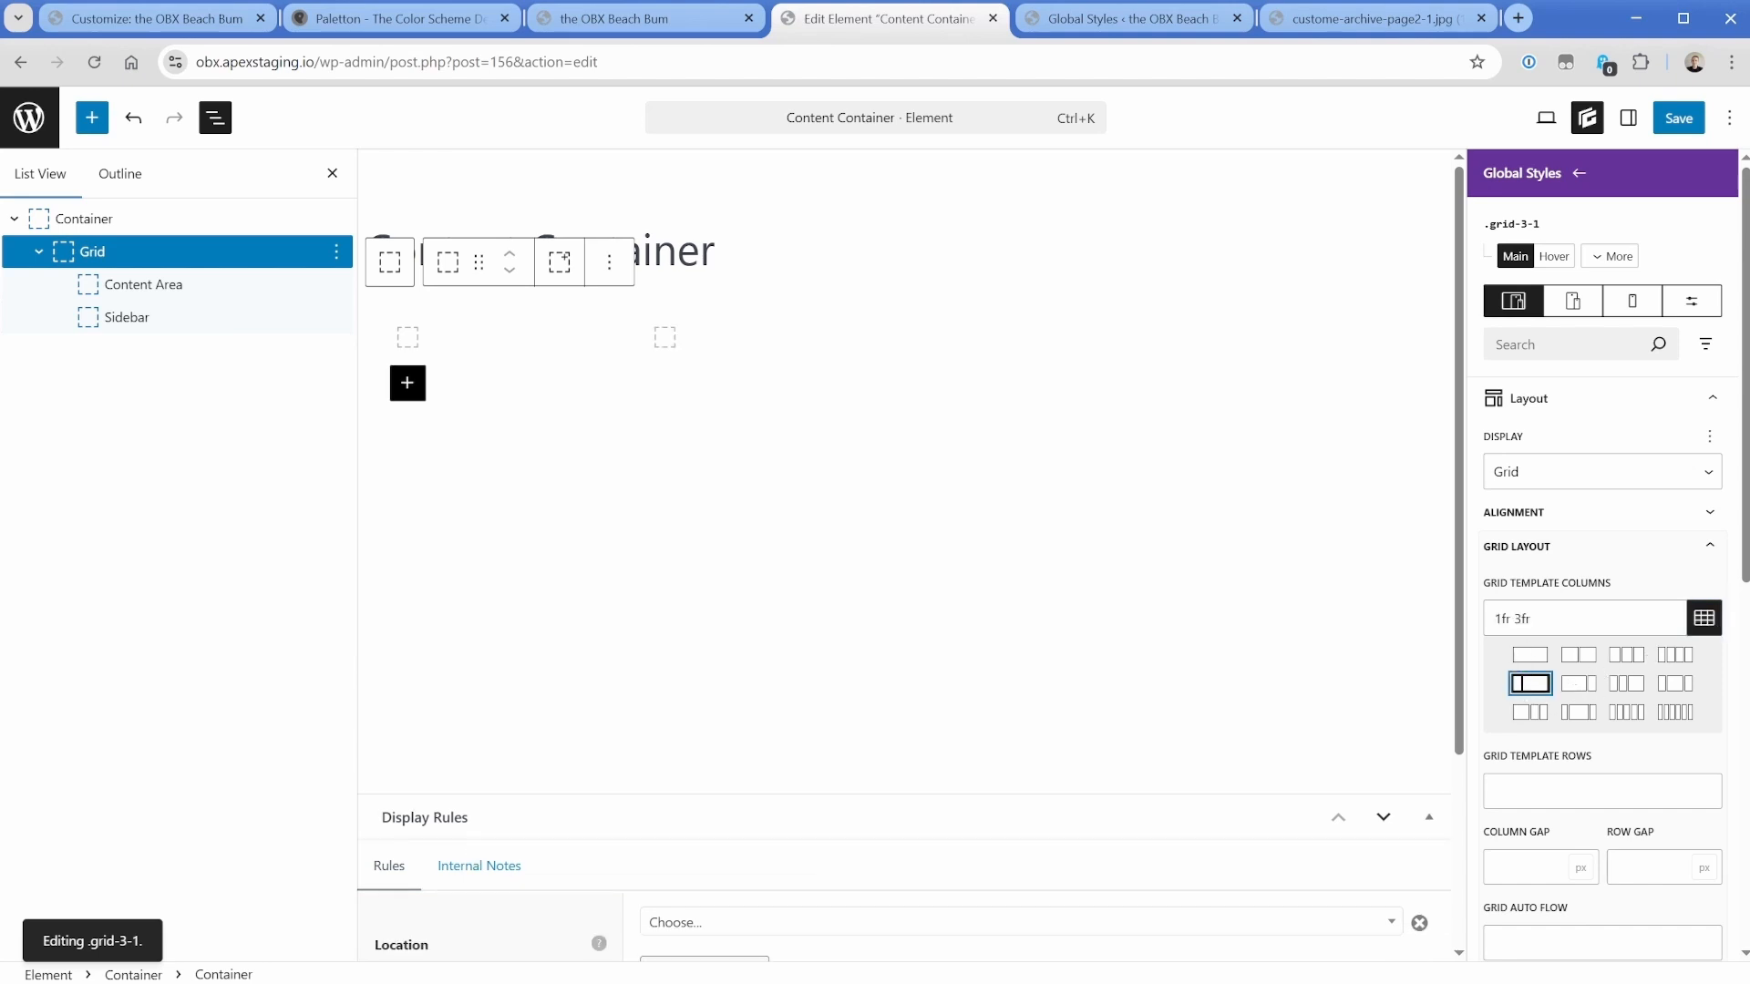
pyautogui.moveTo(1555, 620); pyautogui.dragTo(1441, 636)
pyautogui.write('3fr 1fr')
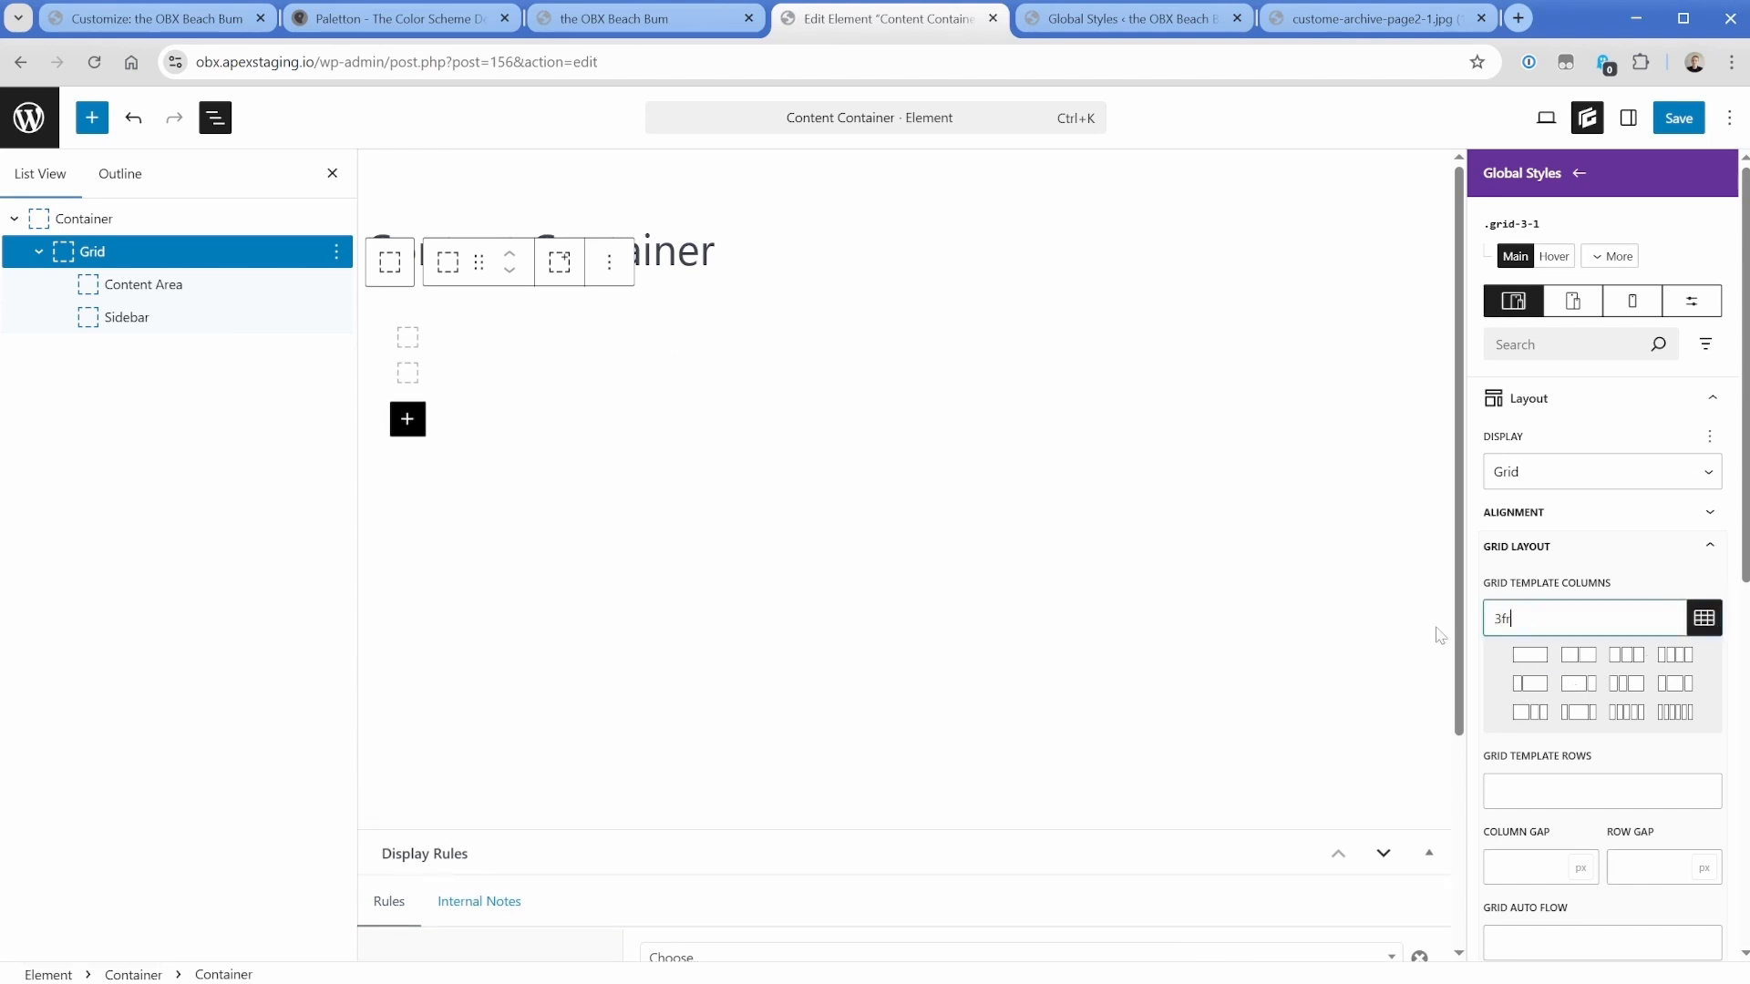
pyautogui.click(559, 341)
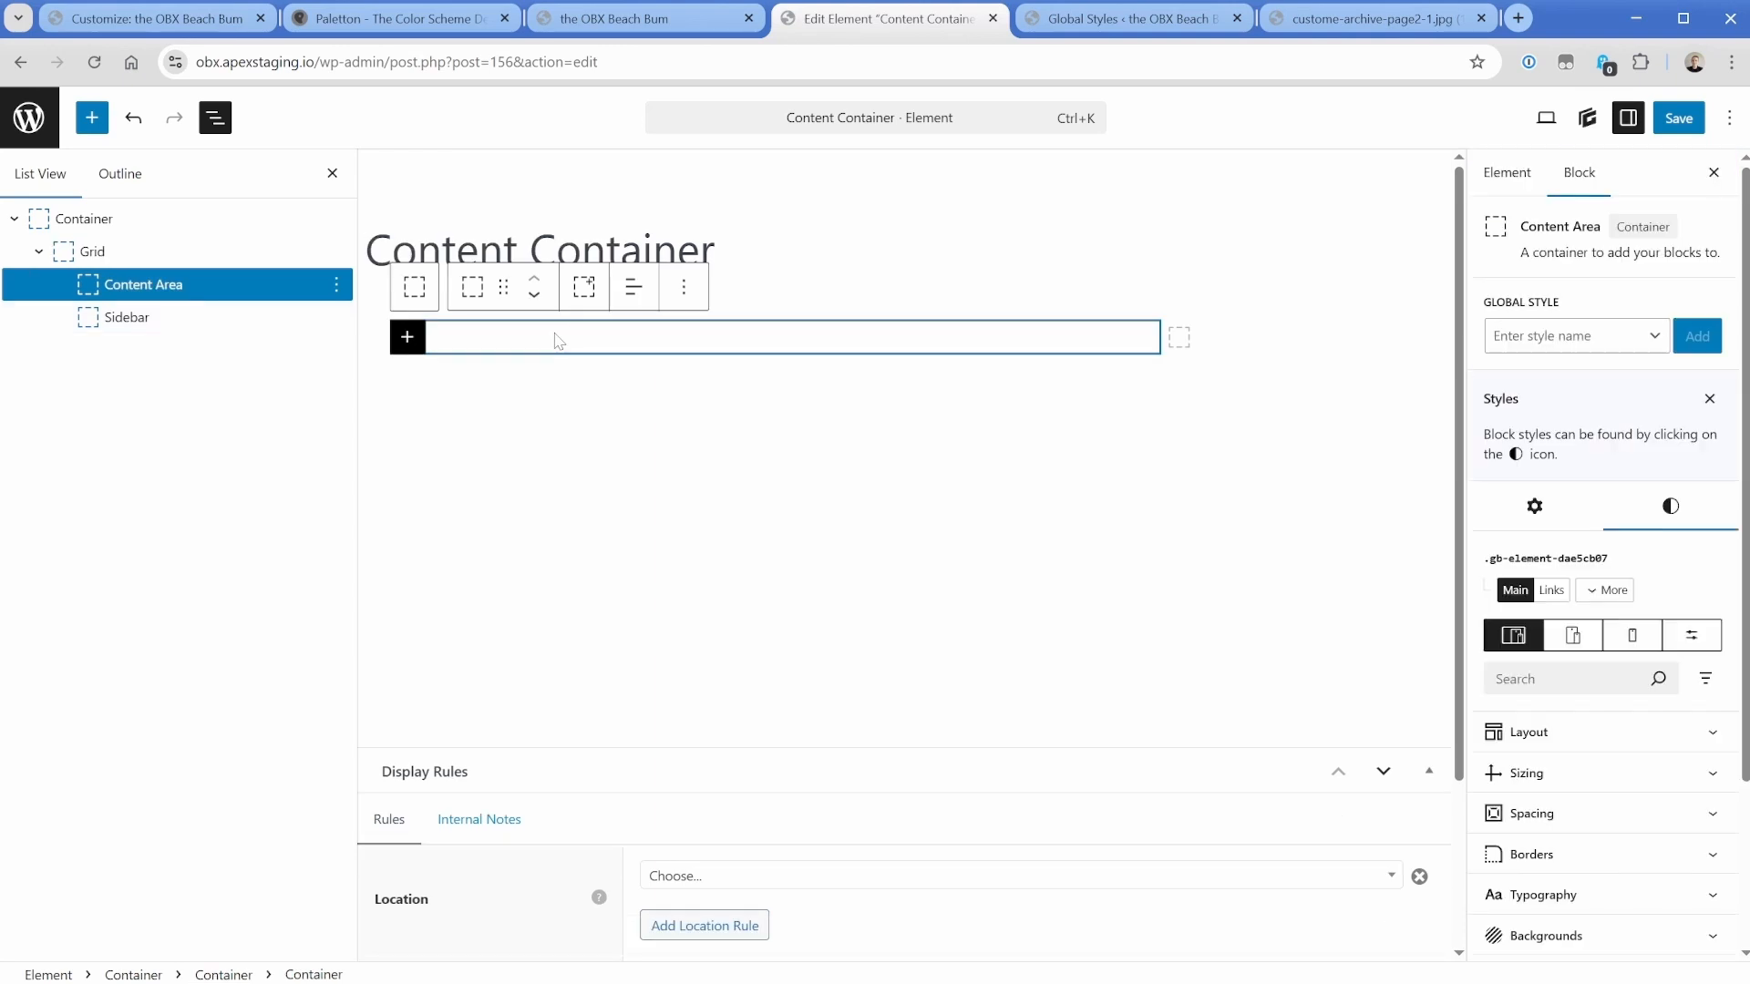
pyautogui.click(1288, 354)
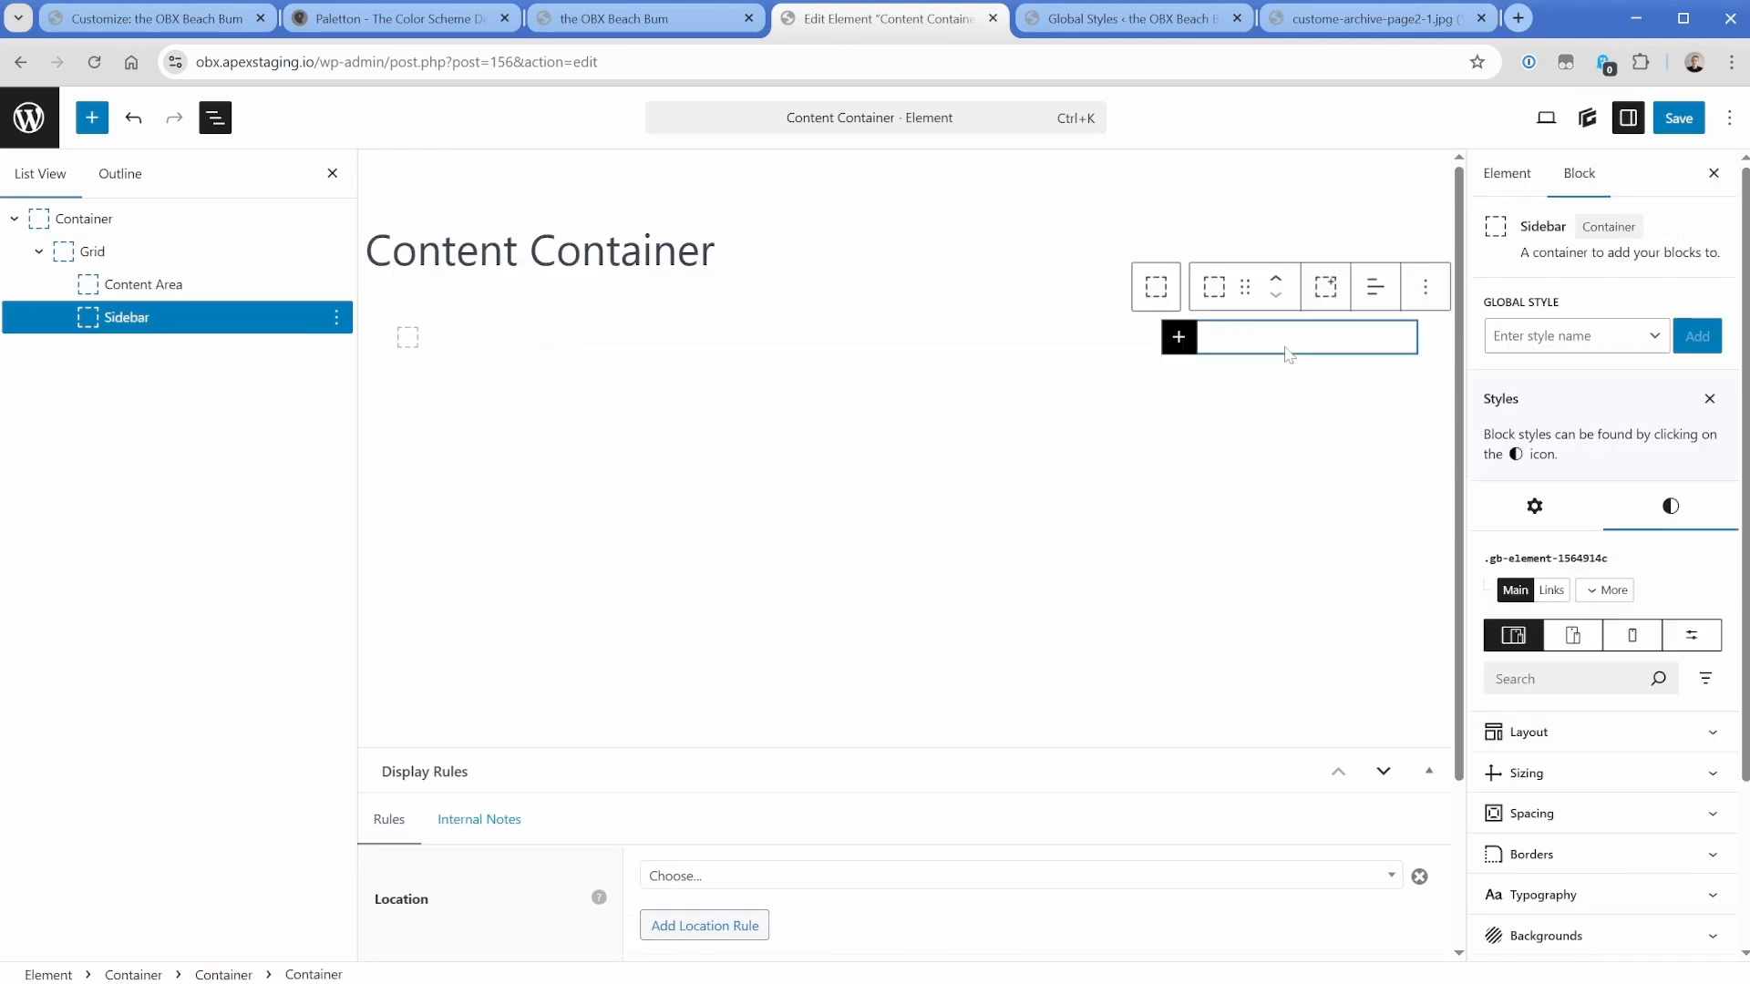
pyautogui.click(180, 248)
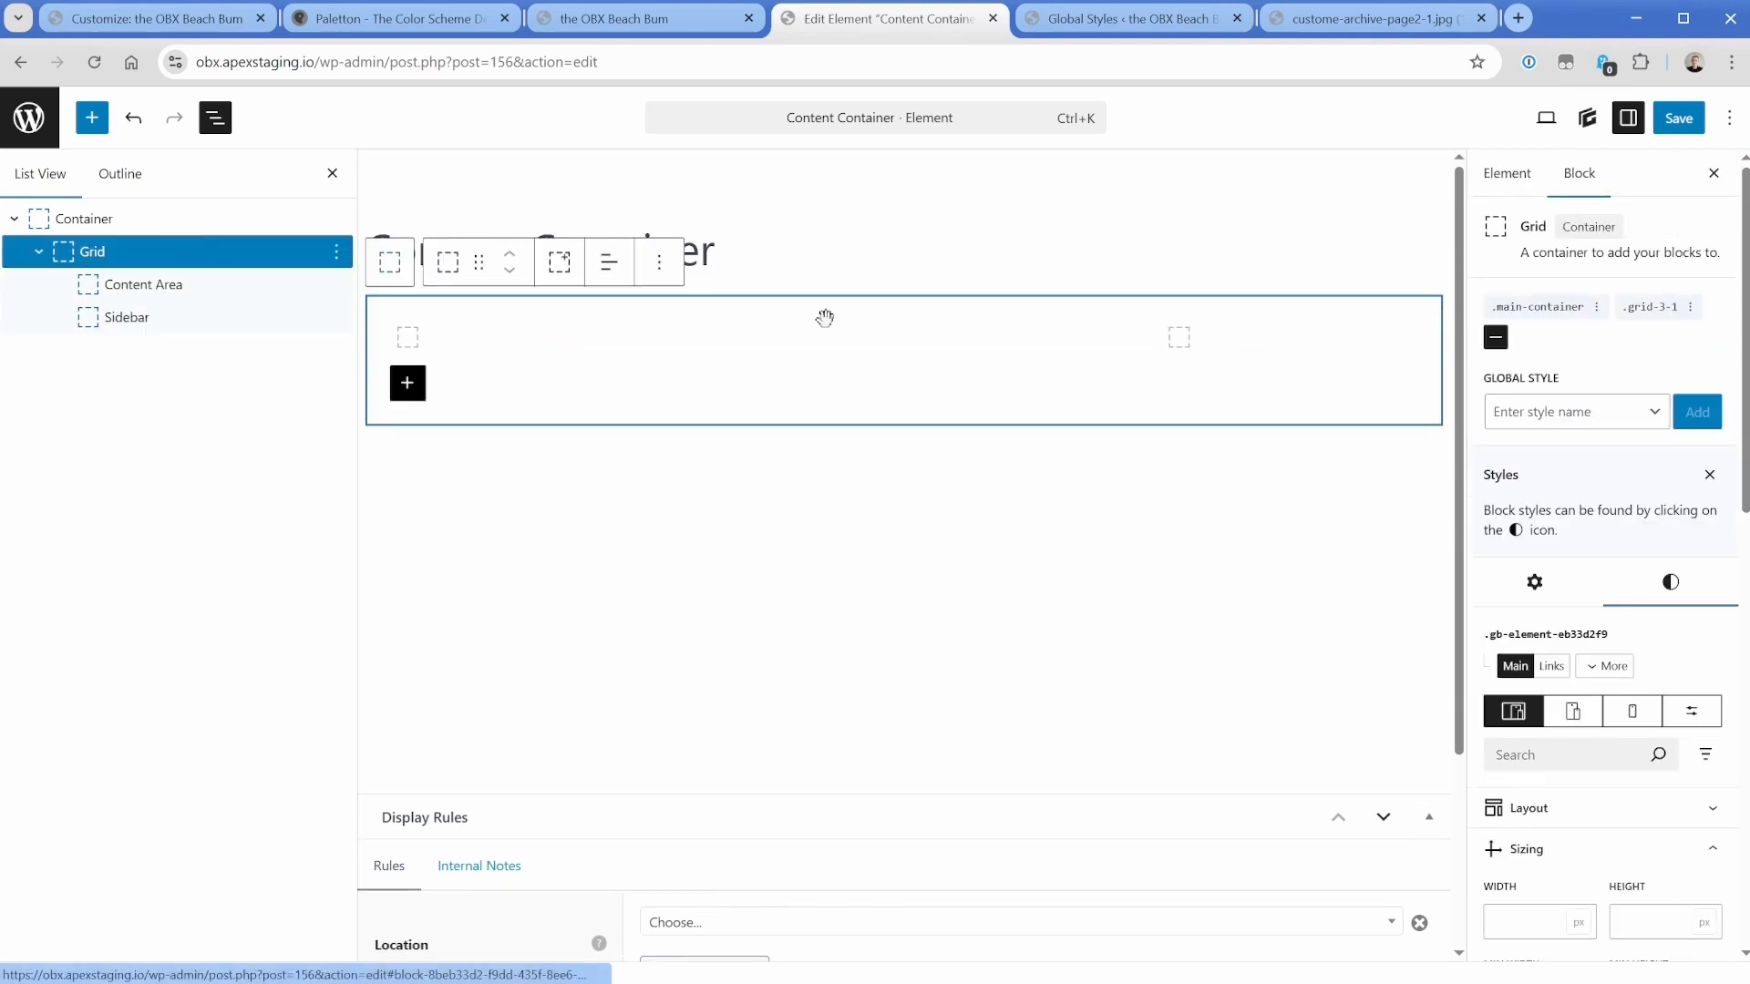
# Apply the existing .gap-1 global style to the Grid container and save the element with its global style changes.
pyautogui.click(1578, 419)
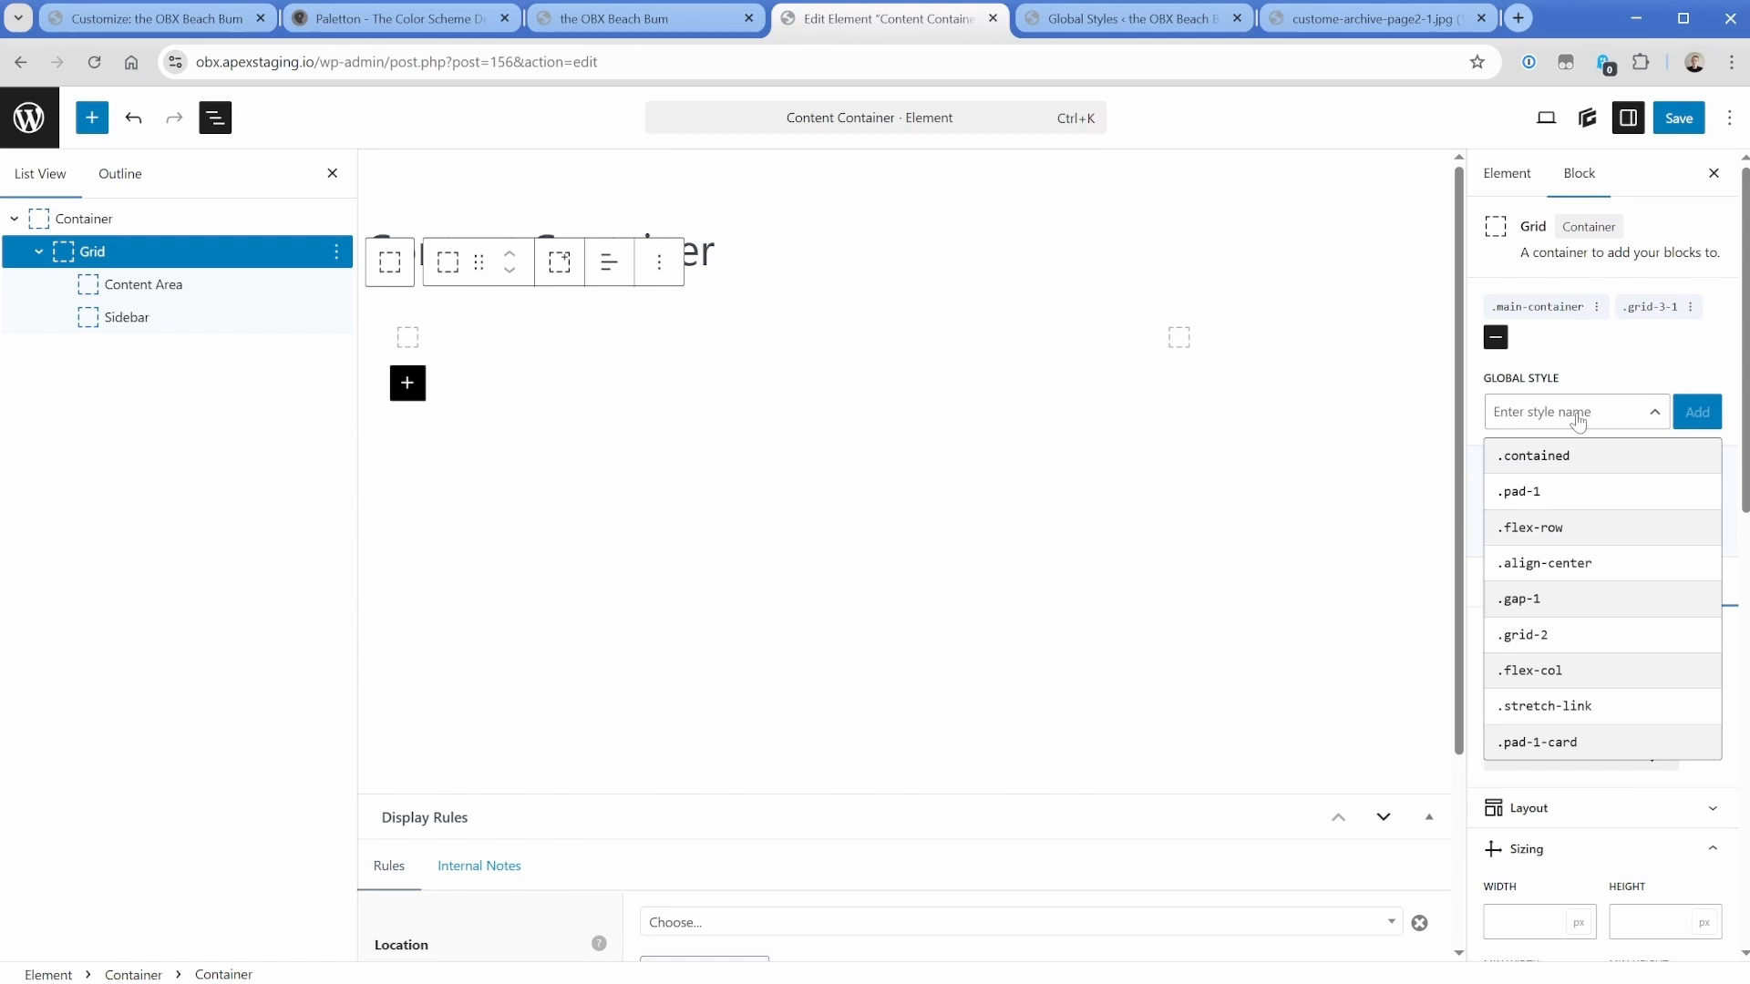
pyautogui.write('gap')
pyautogui.click(1564, 456)
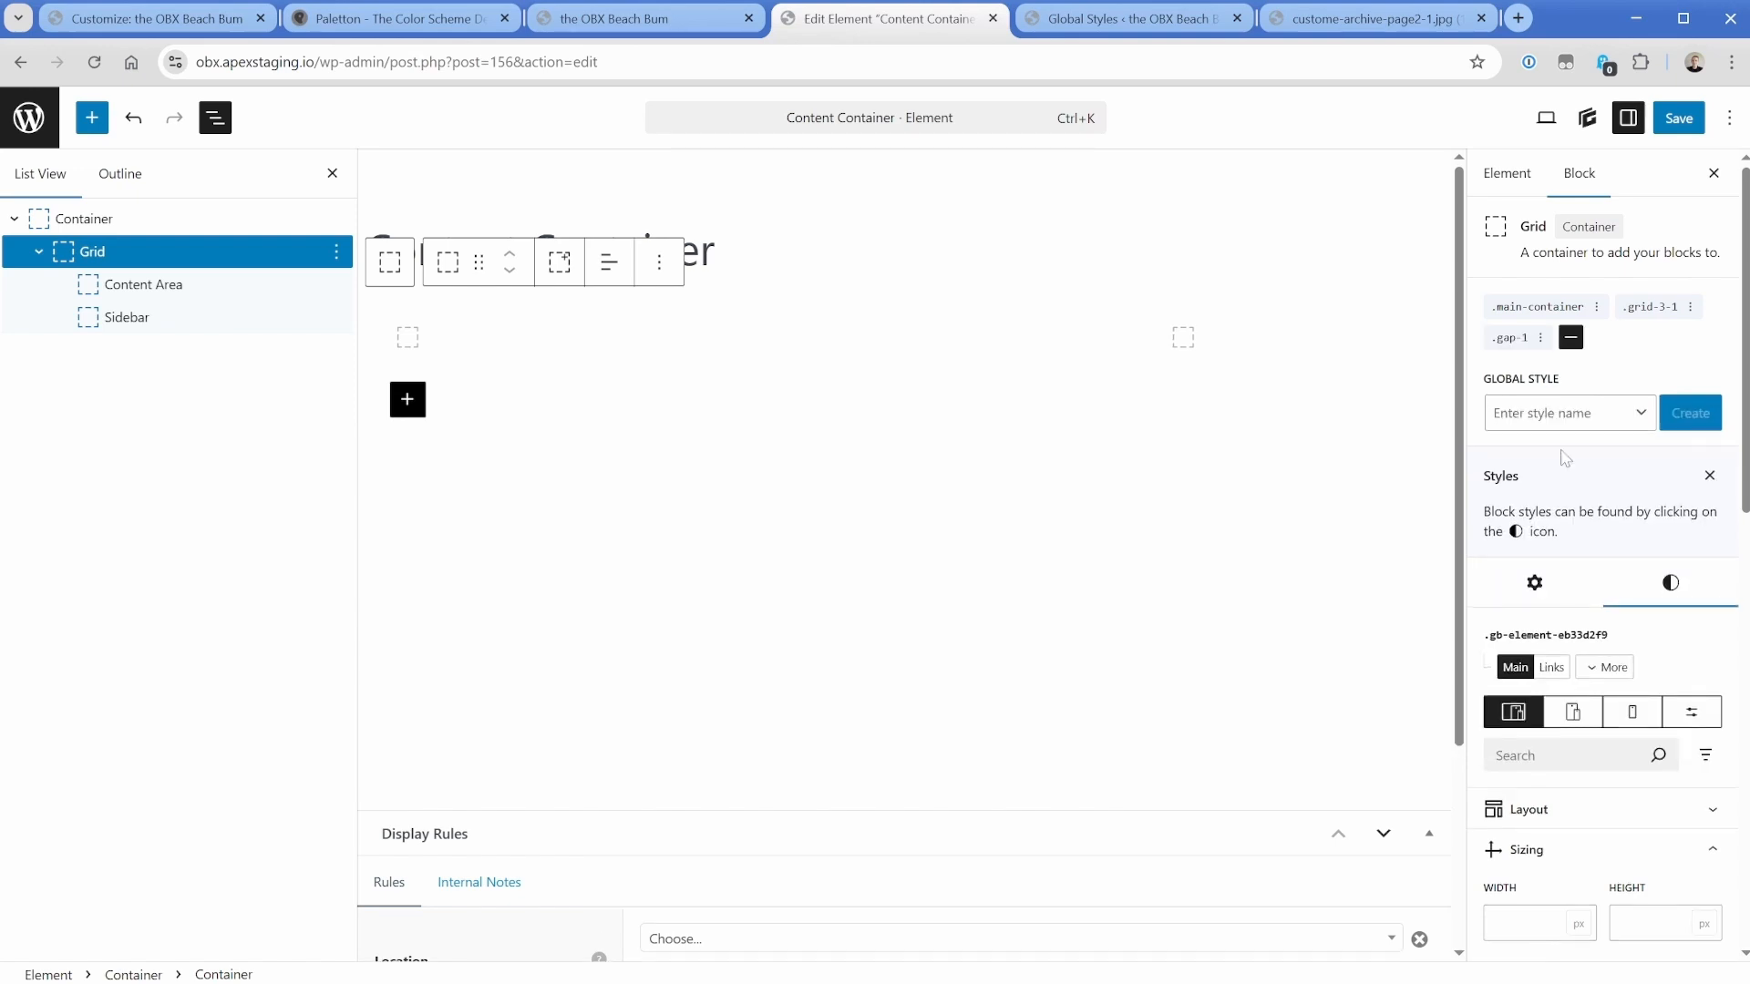
pyautogui.click(1679, 118)
pyautogui.click(1679, 118)
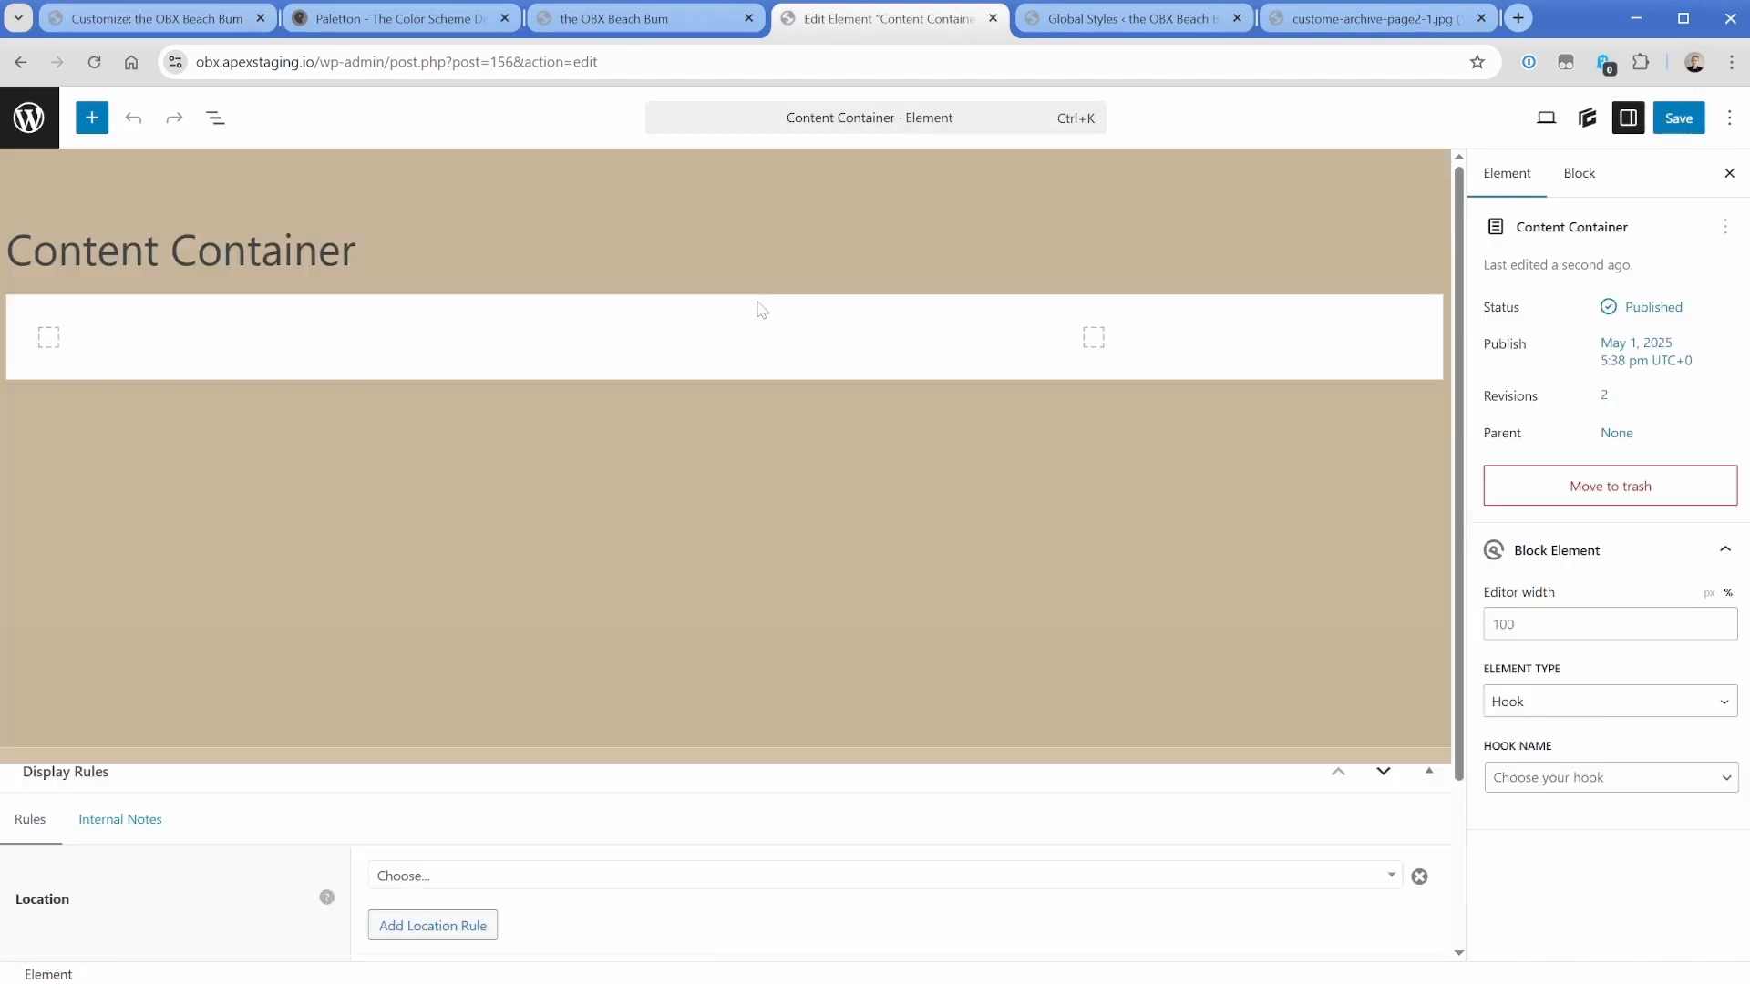
# Clear the background color from the .main-container global style applied to the Grid container.
pyautogui.click(216, 118)
pyautogui.click(213, 254)
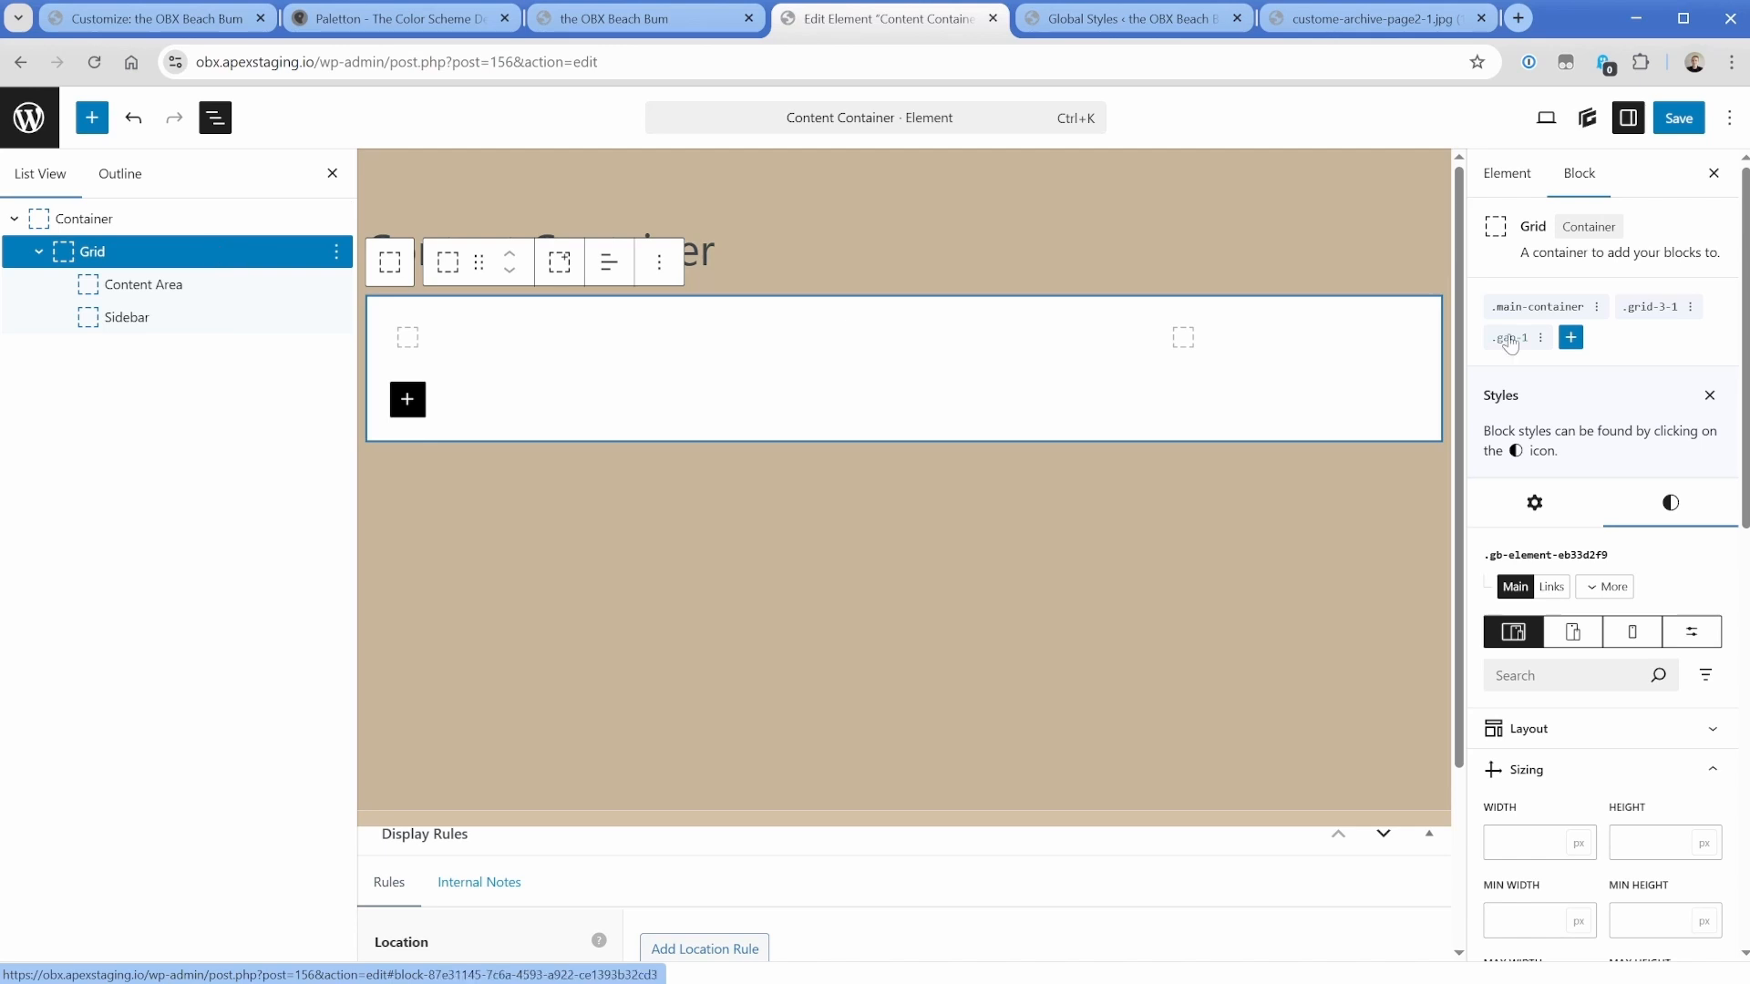
pyautogui.click(1545, 309)
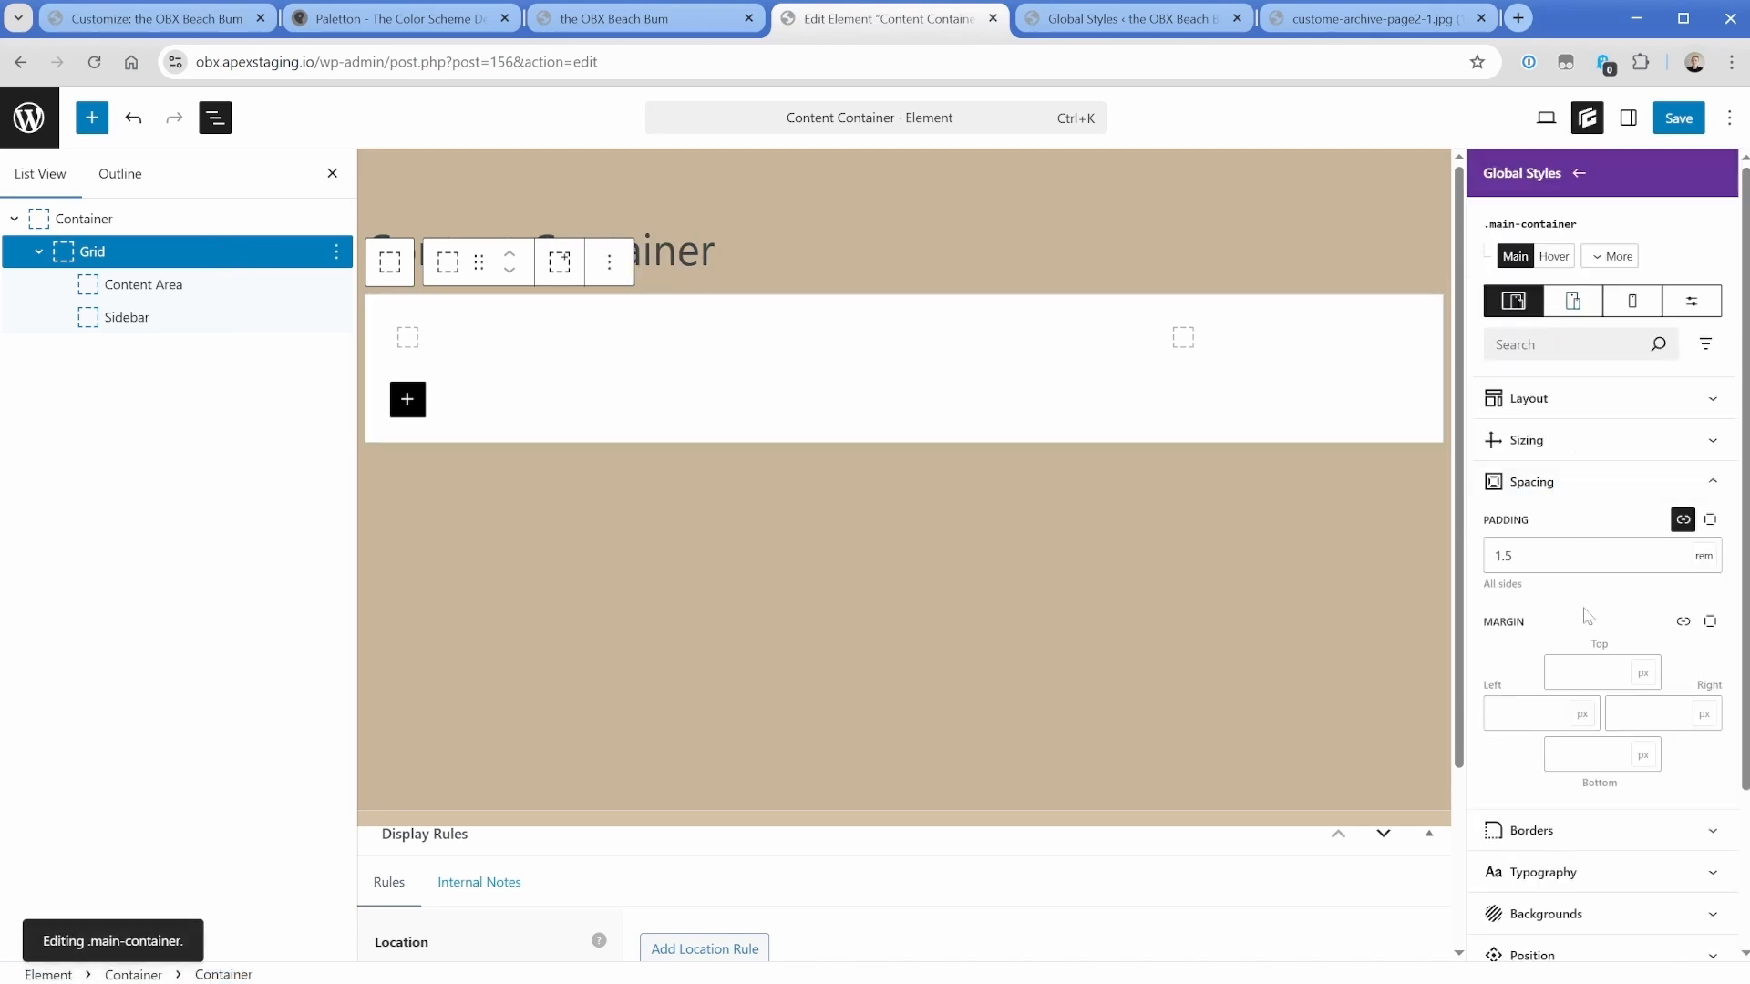
pyautogui.scroll(-3, 1586, 613)
pyautogui.click(1516, 715)
pyautogui.scroll(-3, 1518, 638)
pyautogui.click(1501, 547)
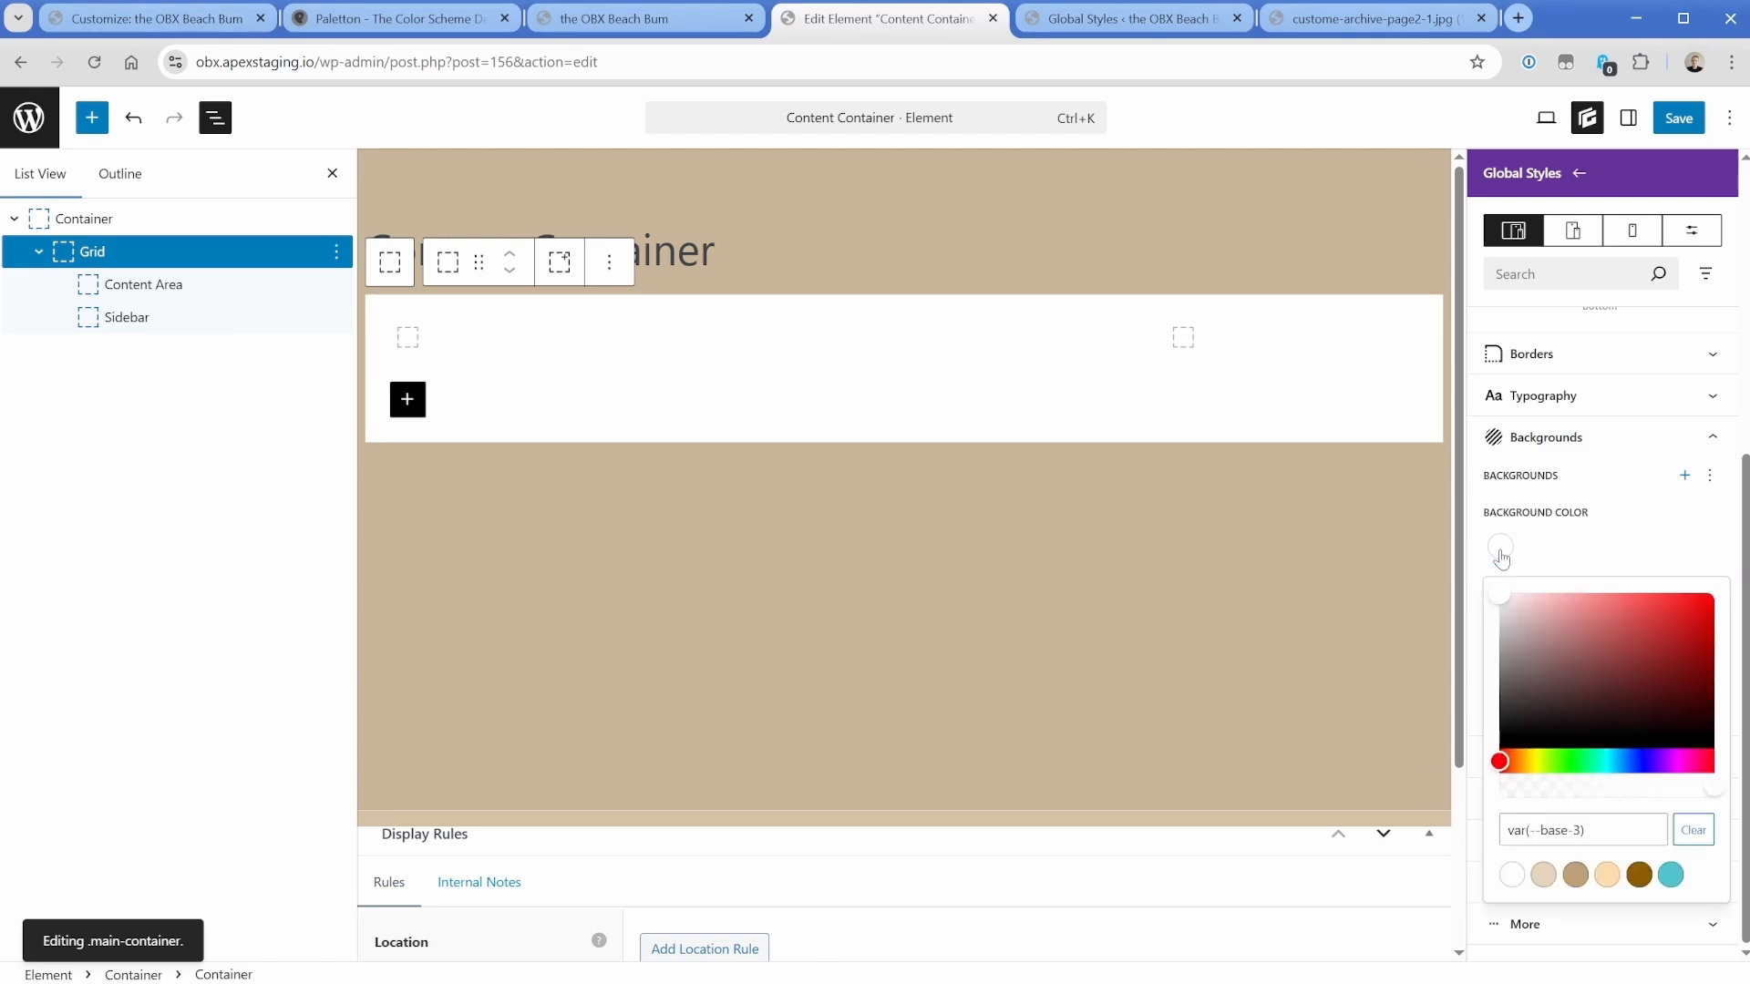
pyautogui.click(1609, 541)
# Check the content and sidebar backgrounds in the custom archive page mockup and give the Content Area container a white background.
pyautogui.click(1368, 26)
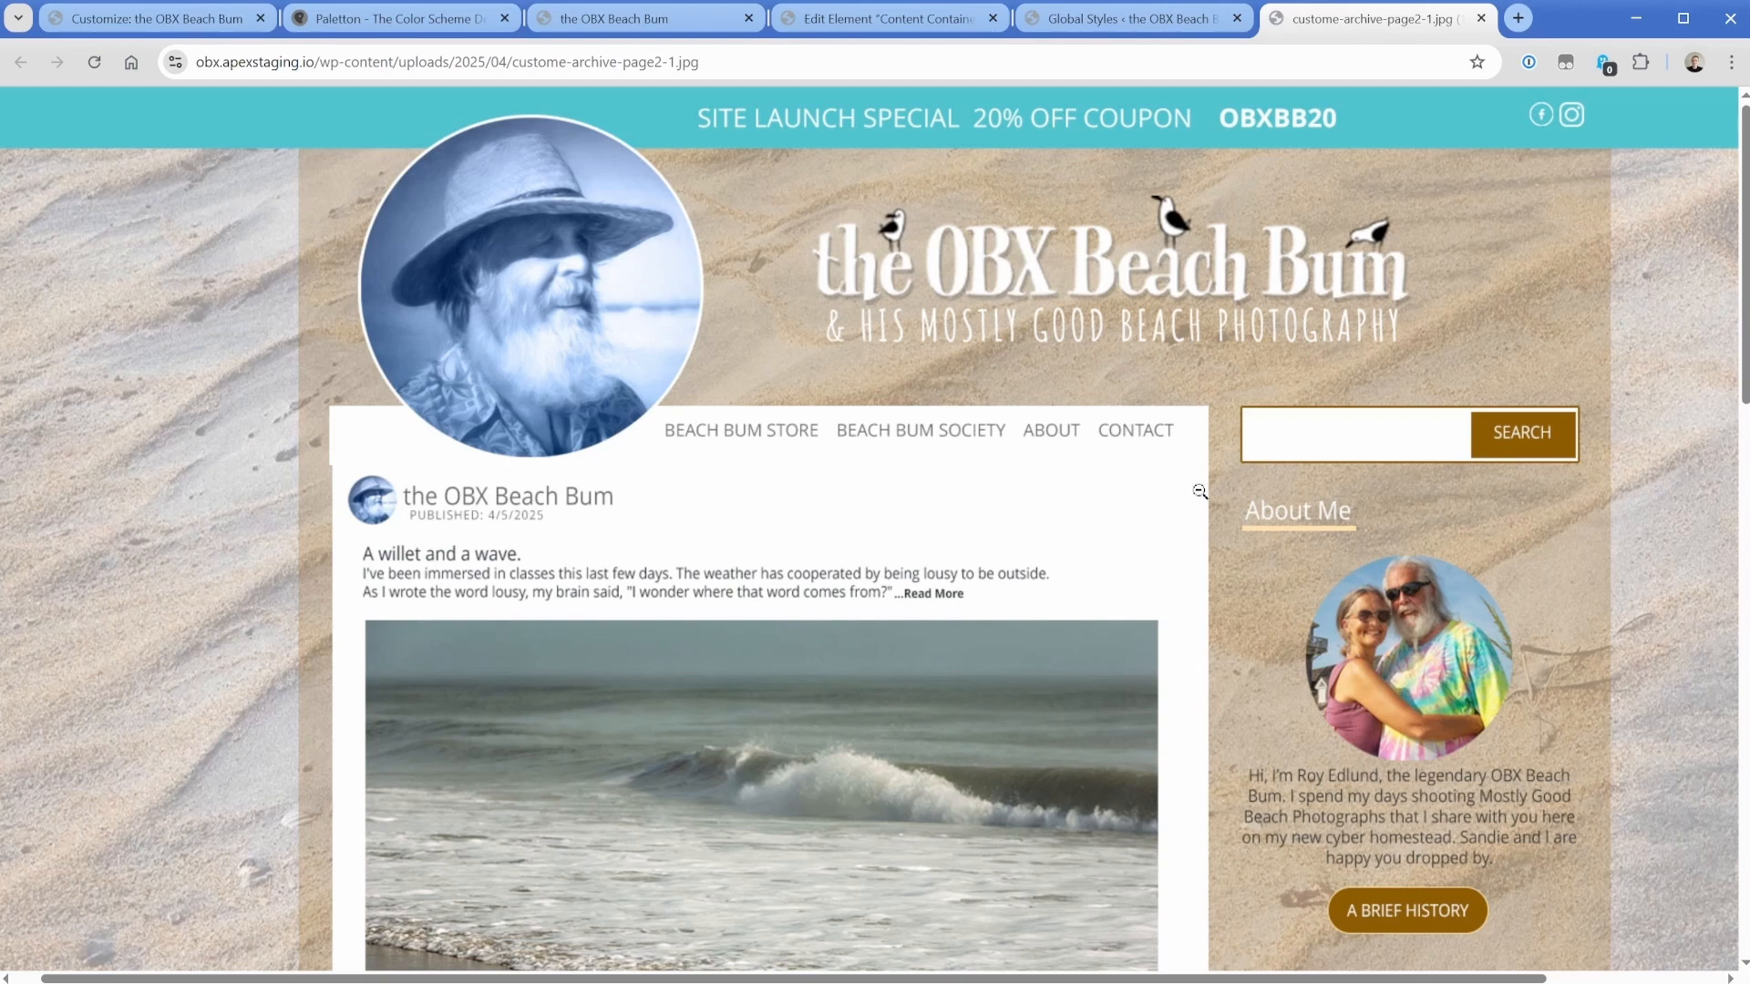
pyautogui.scroll(-2, 1002, 414)
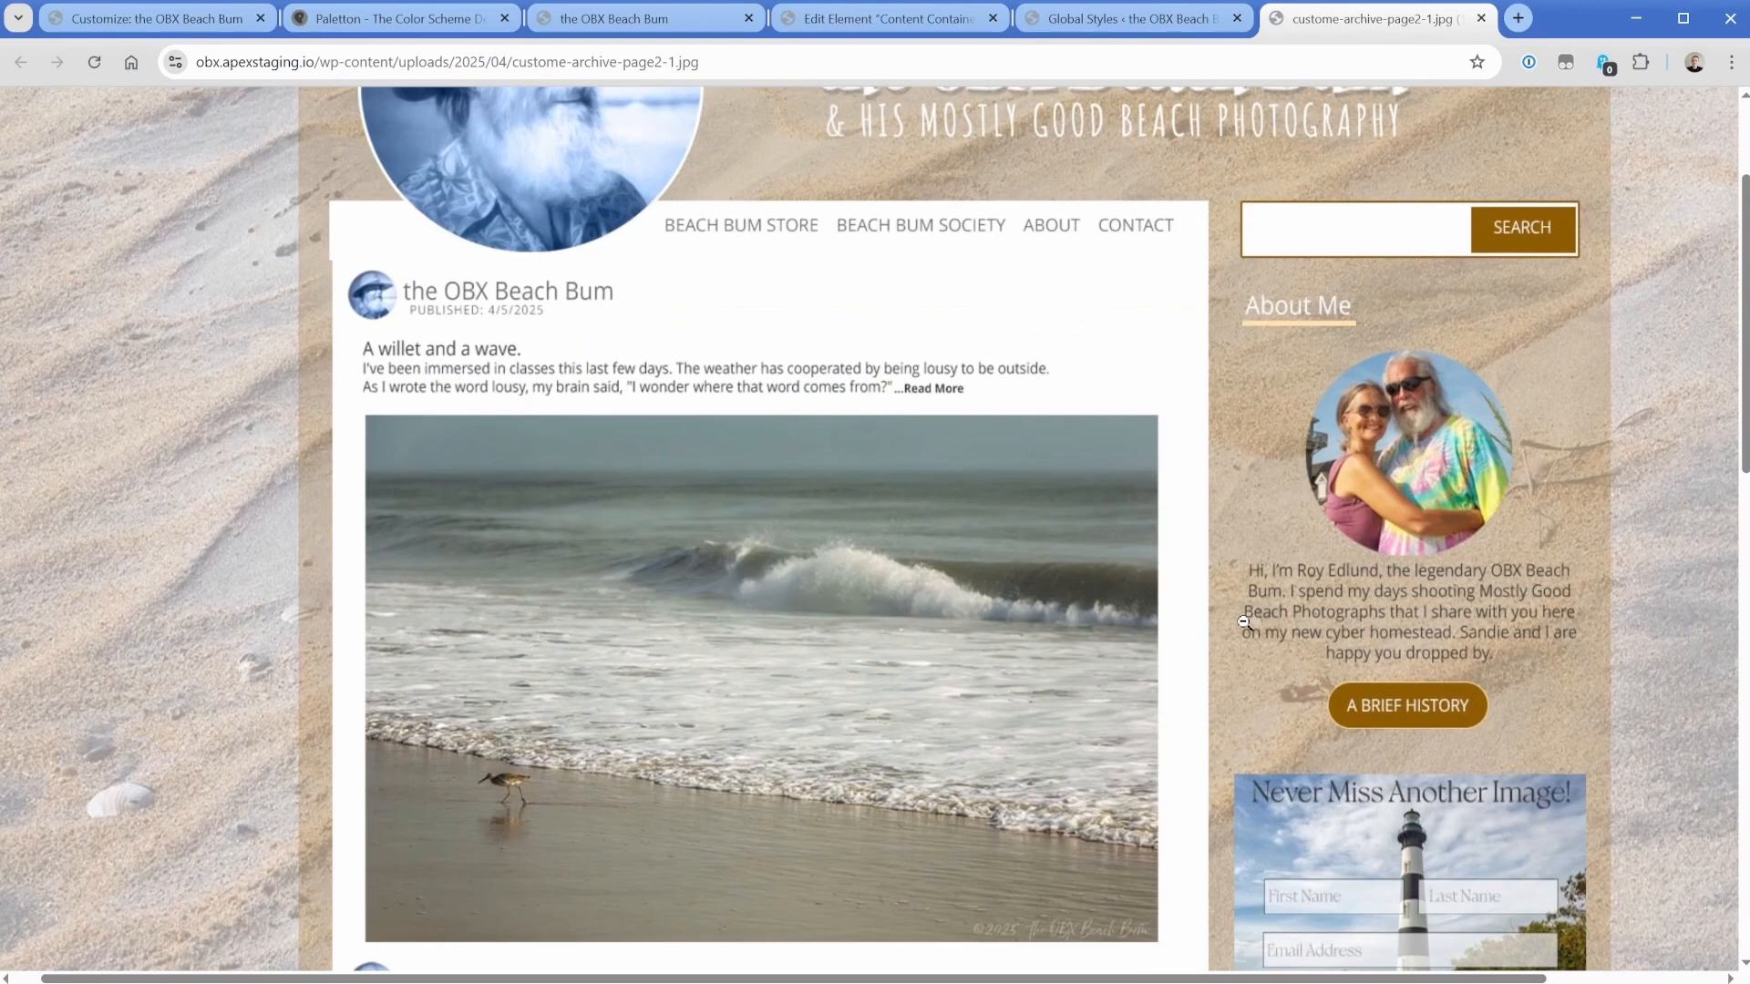
pyautogui.scroll(2, 821, 419)
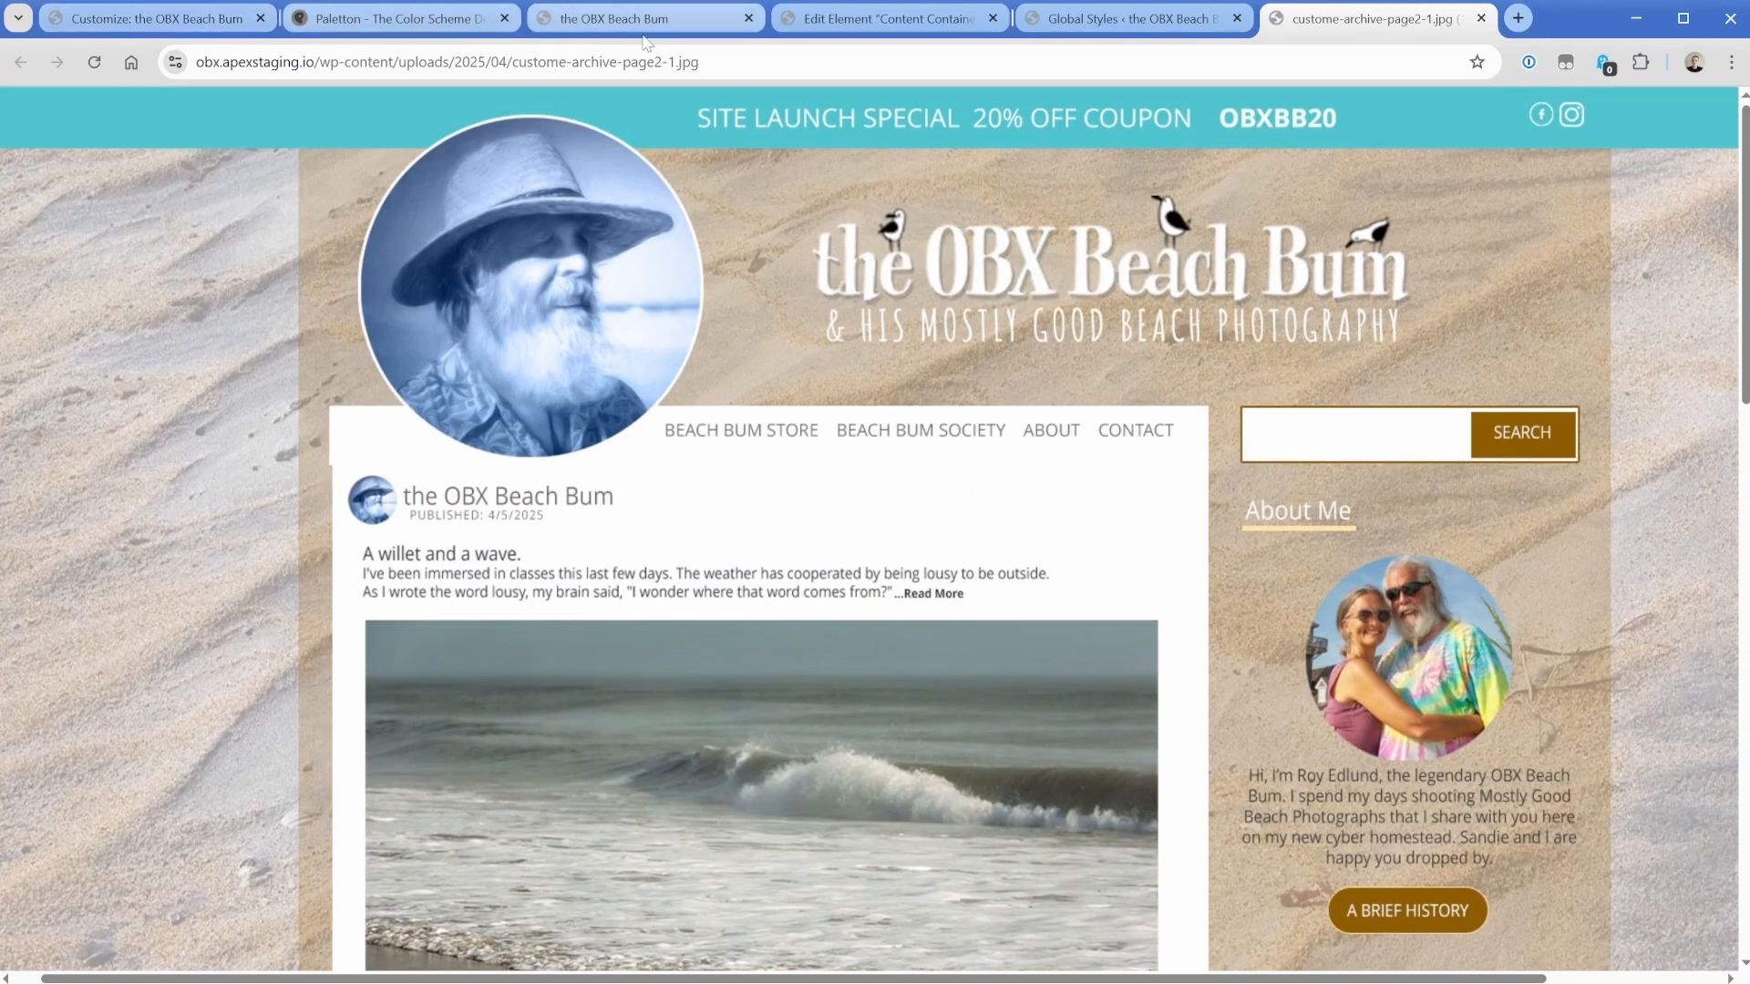
pyautogui.click(826, 20)
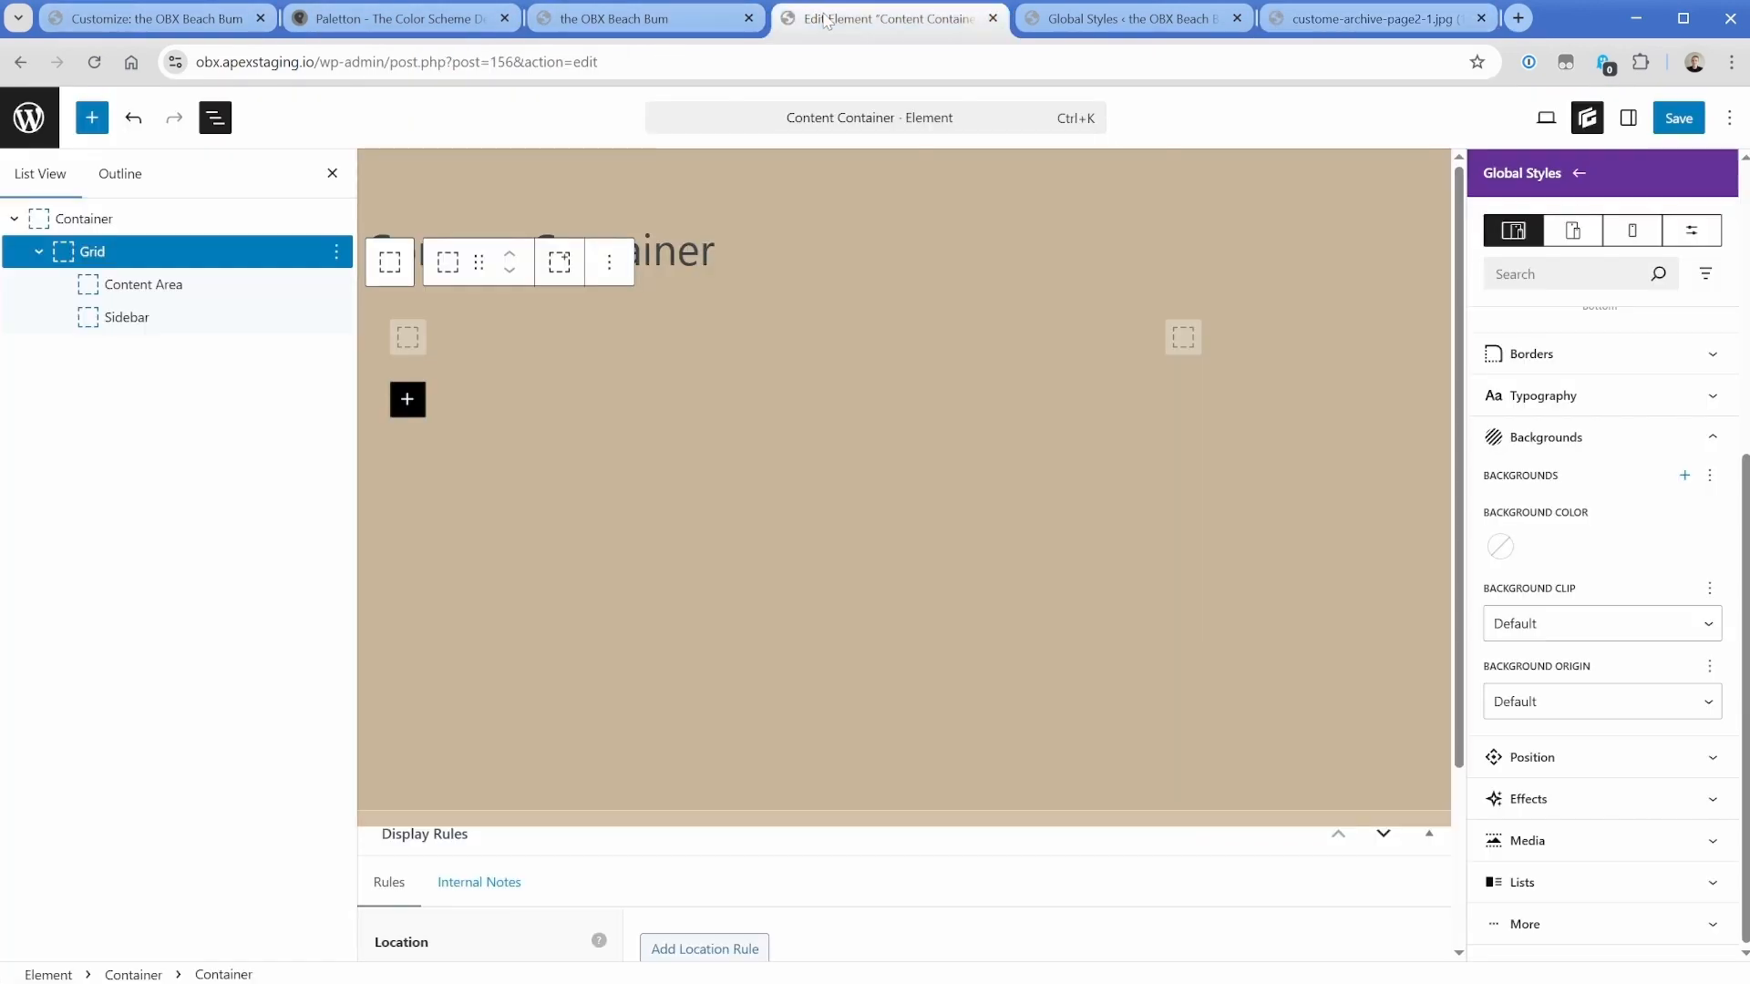
pyautogui.click(150, 284)
pyautogui.click(1531, 935)
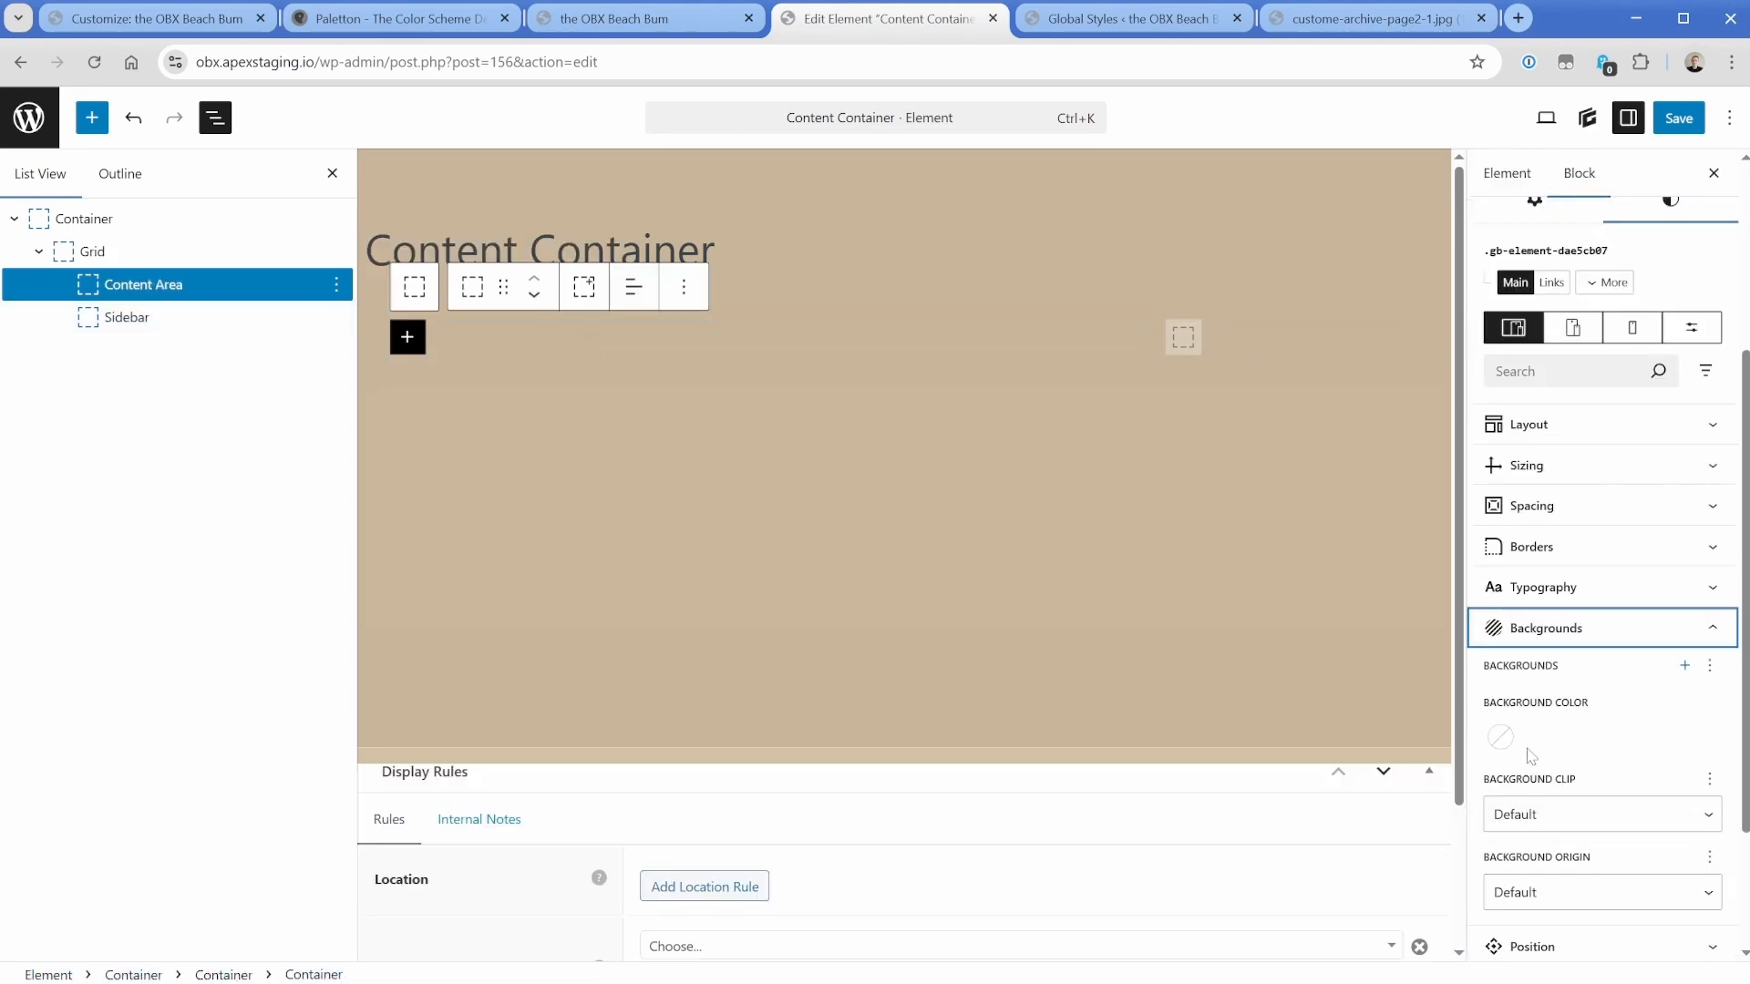
pyautogui.click(1500, 738)
pyautogui.click(1510, 681)
pyautogui.click(1580, 754)
# Apply the existing .pad-1-card global style to the Content Area container.
pyautogui.scroll(3, 1581, 755)
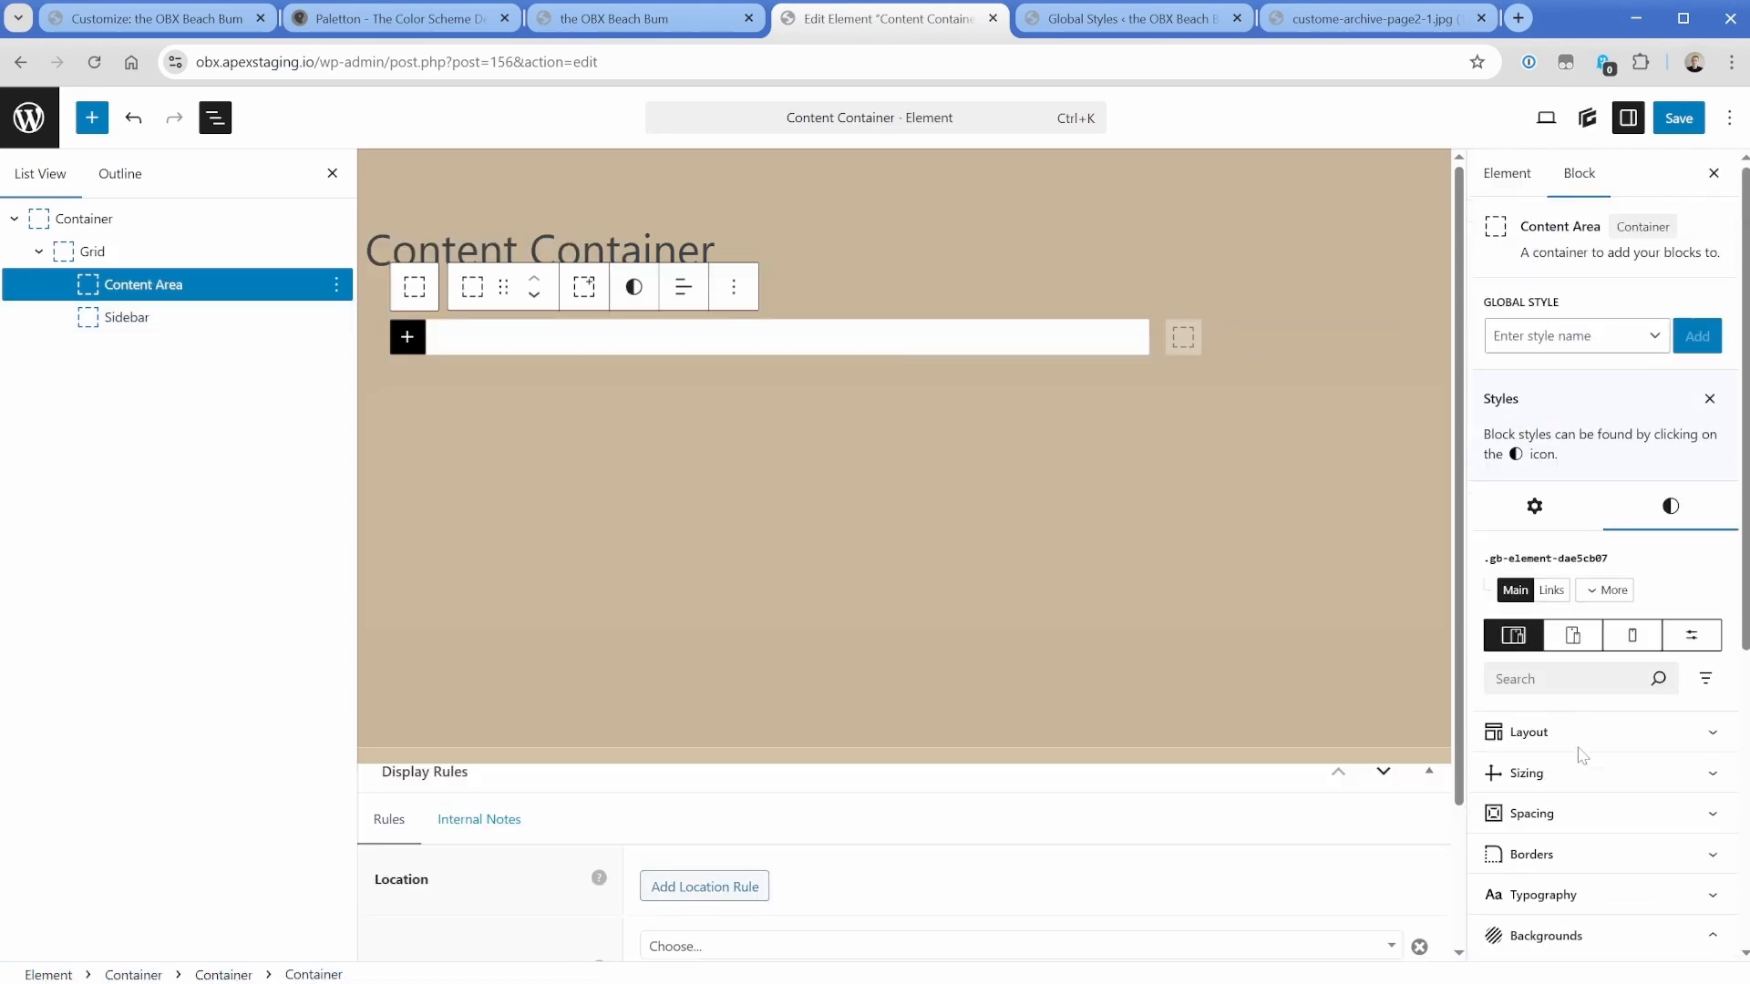
pyautogui.click(1550, 350)
pyautogui.write('pad-1')
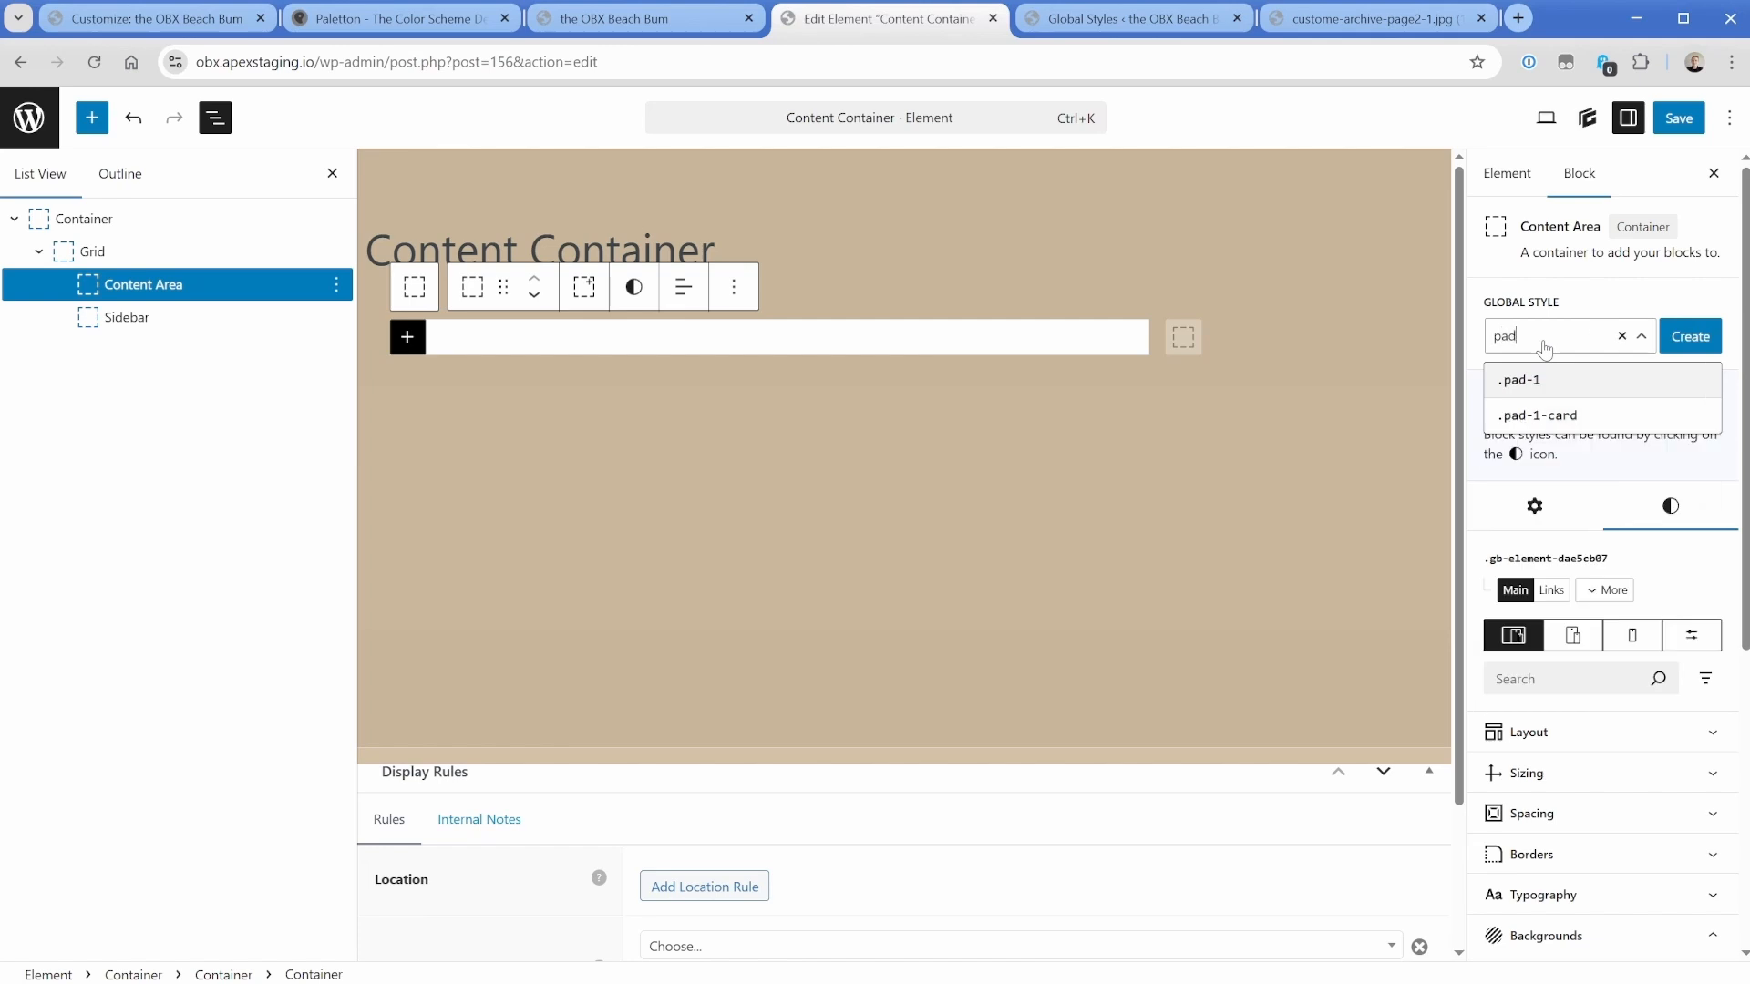
pyautogui.click(1524, 422)
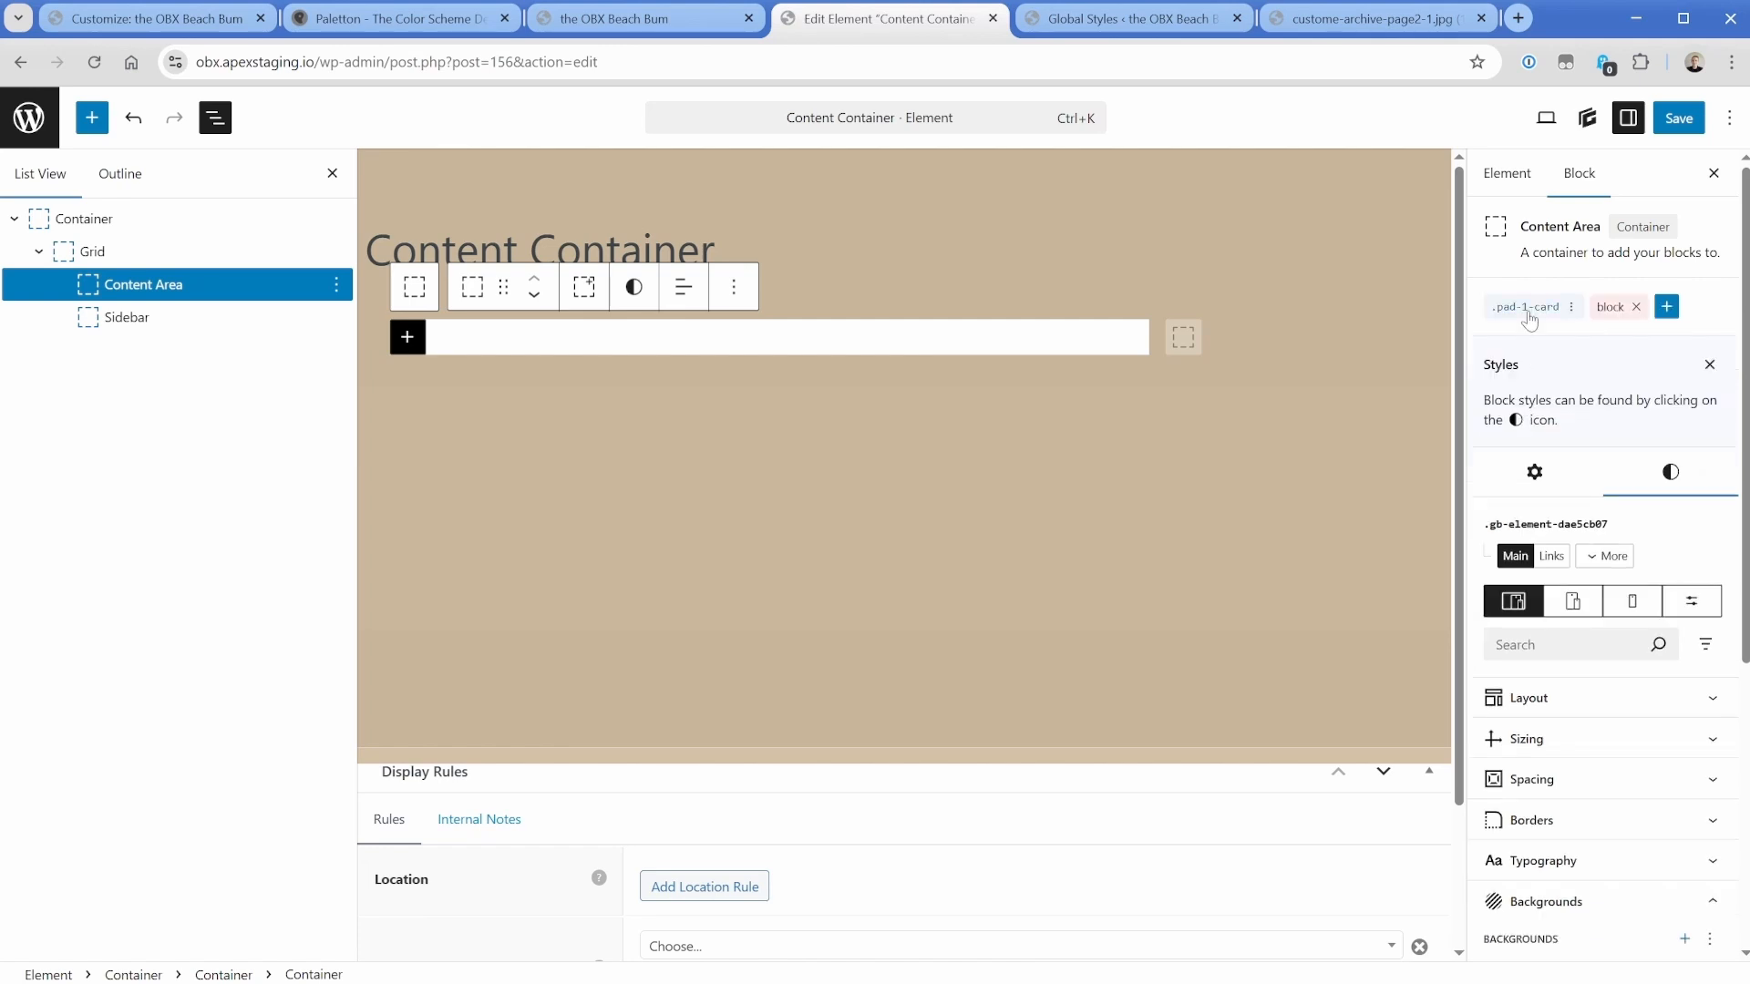
# Set the .pad-1-card global style's padding to 1rem on all sides.
pyautogui.click(1525, 306)
pyautogui.click(1554, 497)
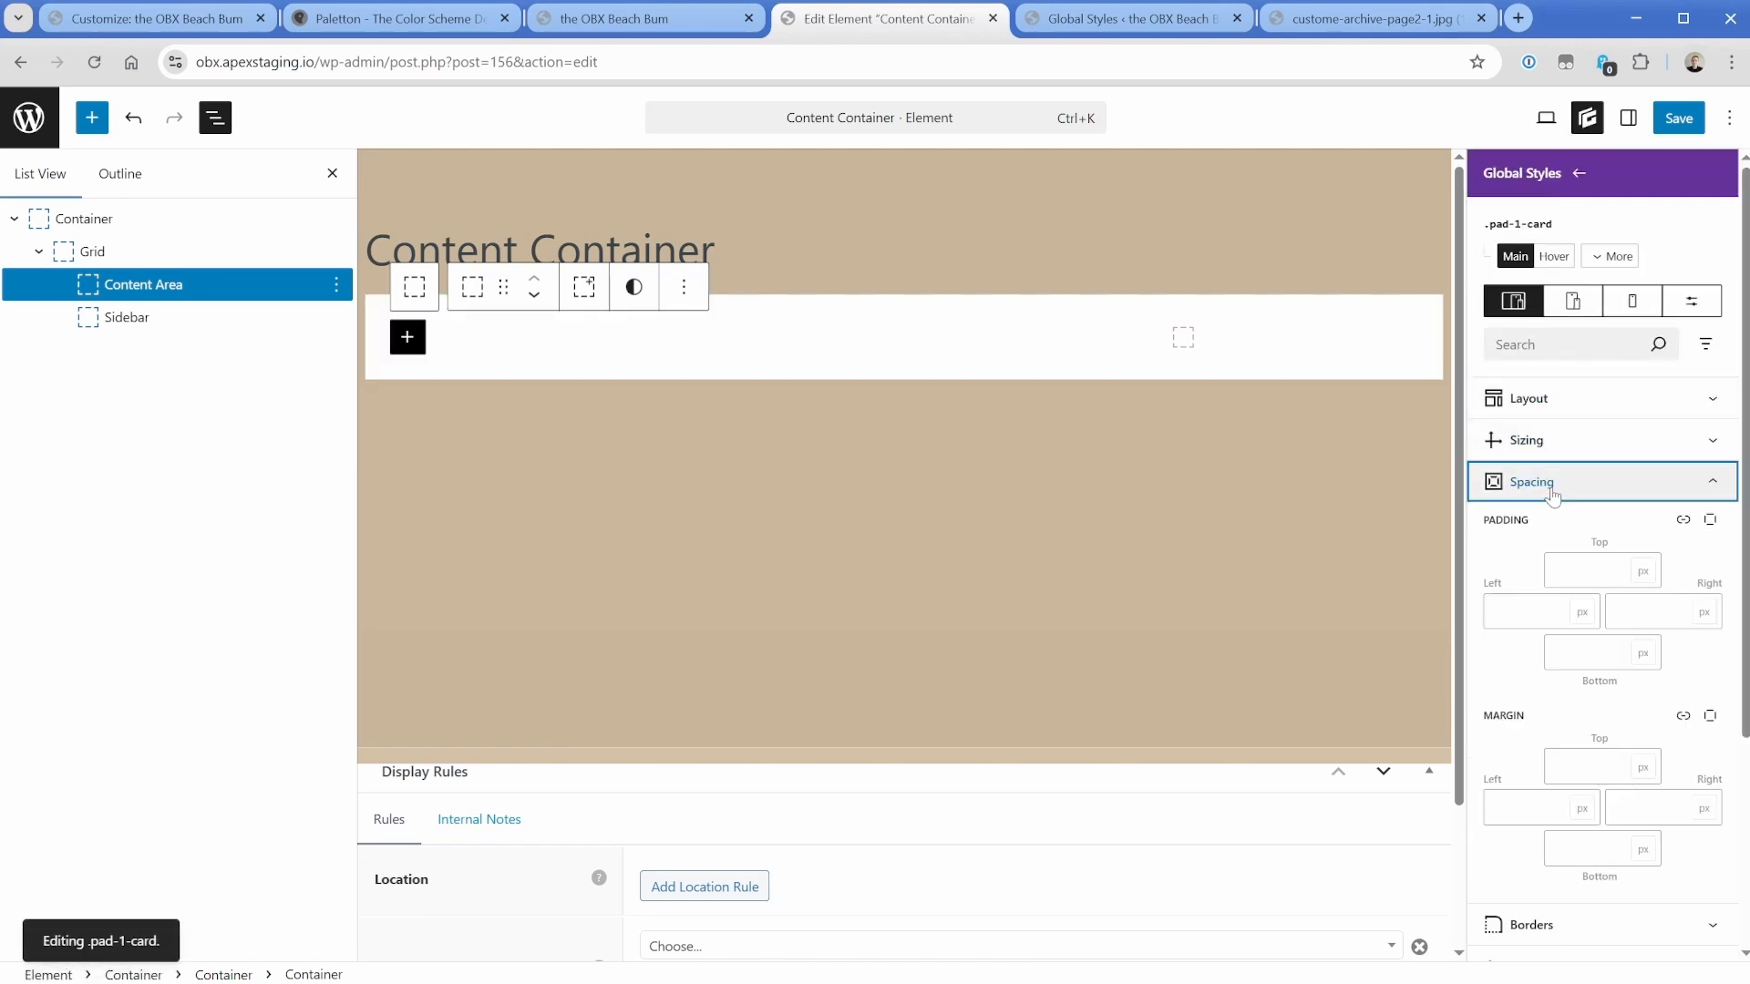
pyautogui.click(1568, 570)
pyautogui.write('1rem')
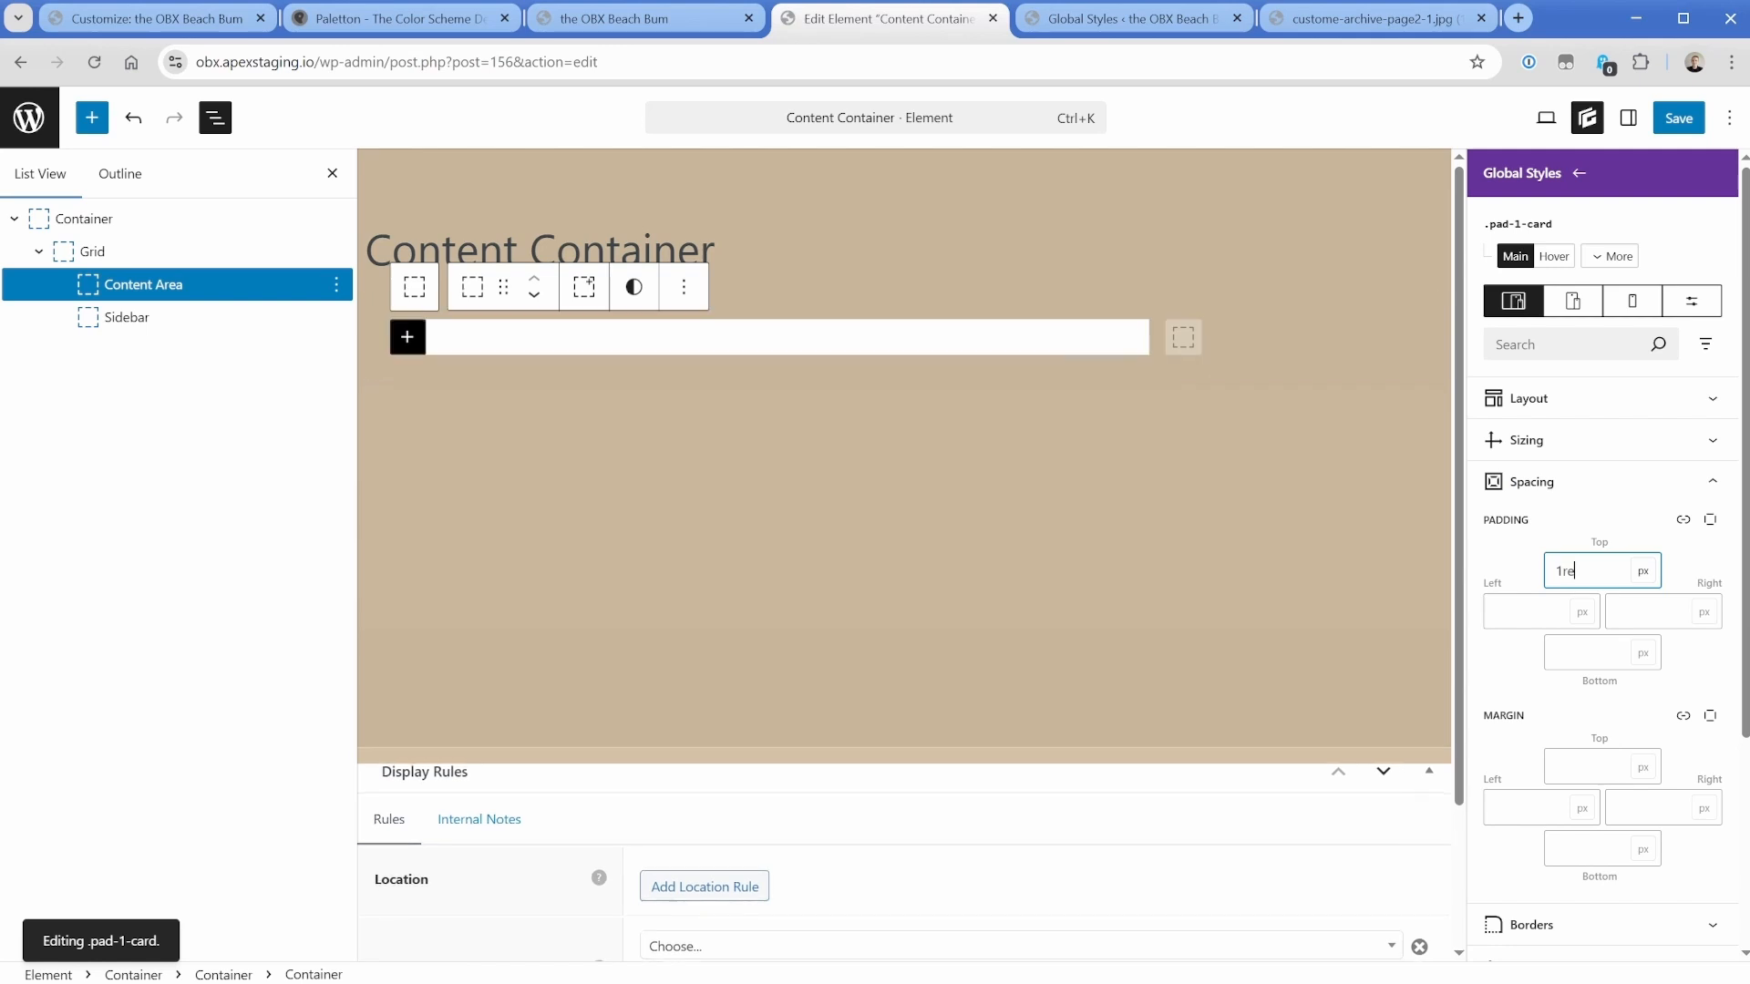
pyautogui.click(1684, 520)
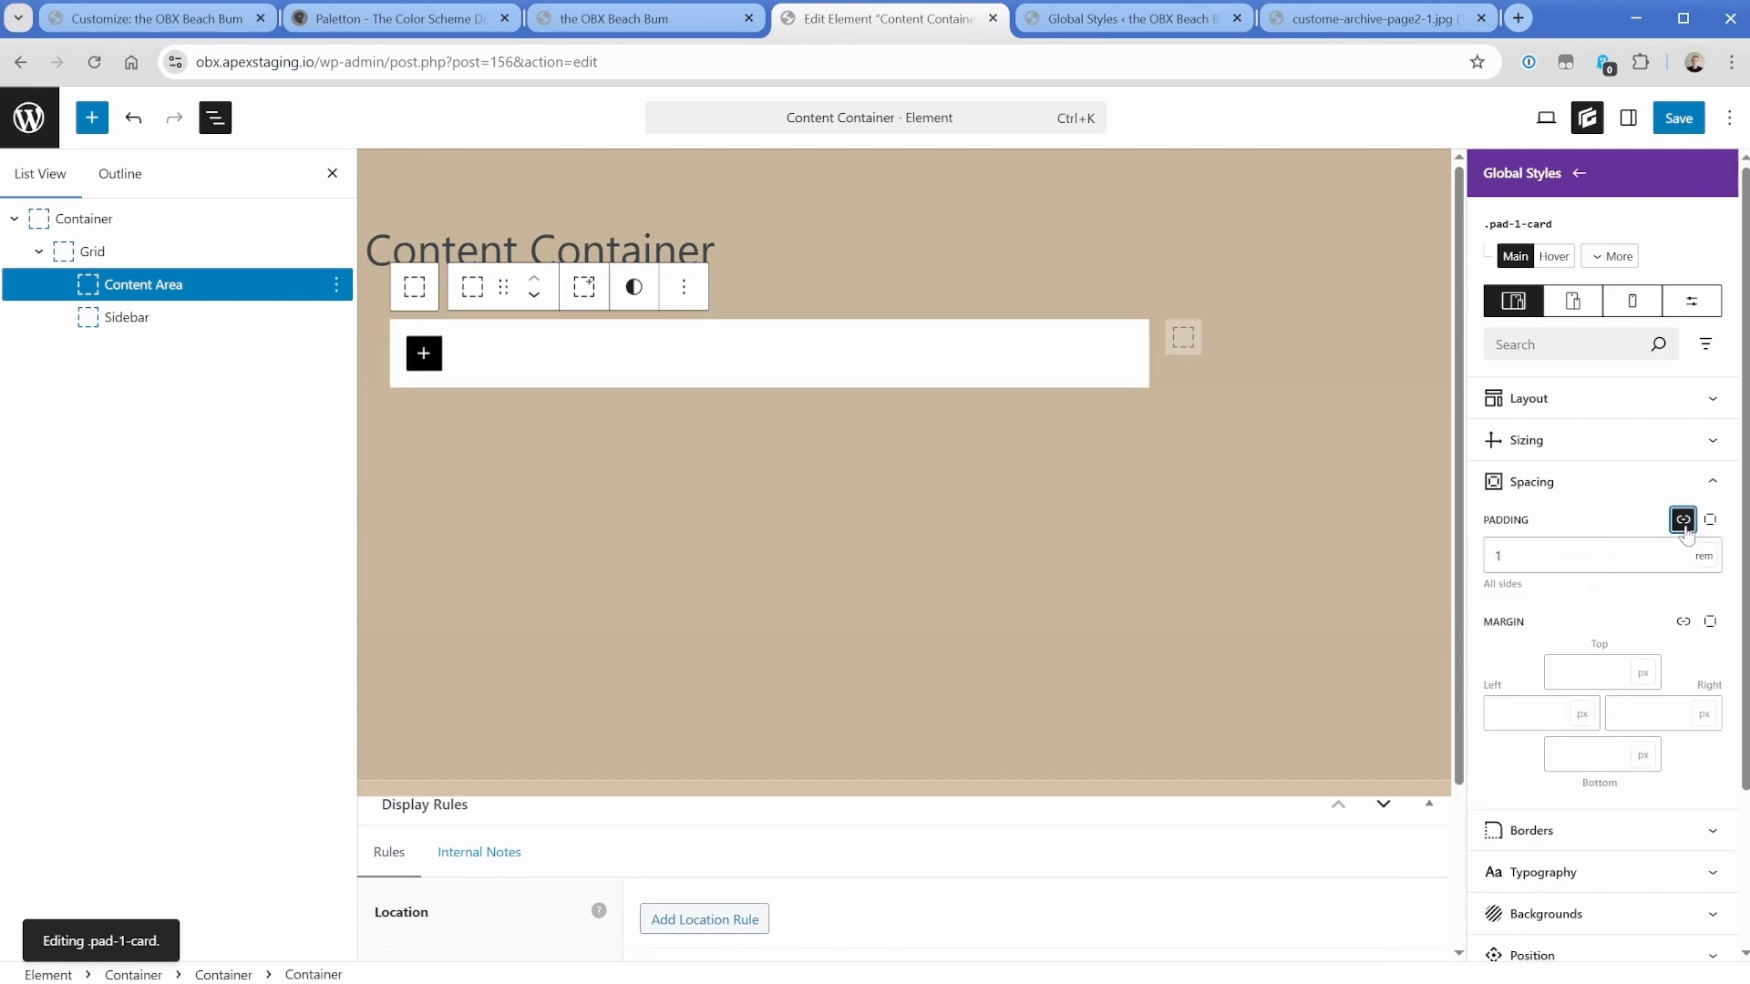
# Insert a Dynamic Content block in the Content Area container and set its type to Post content.
pyautogui.click(427, 356)
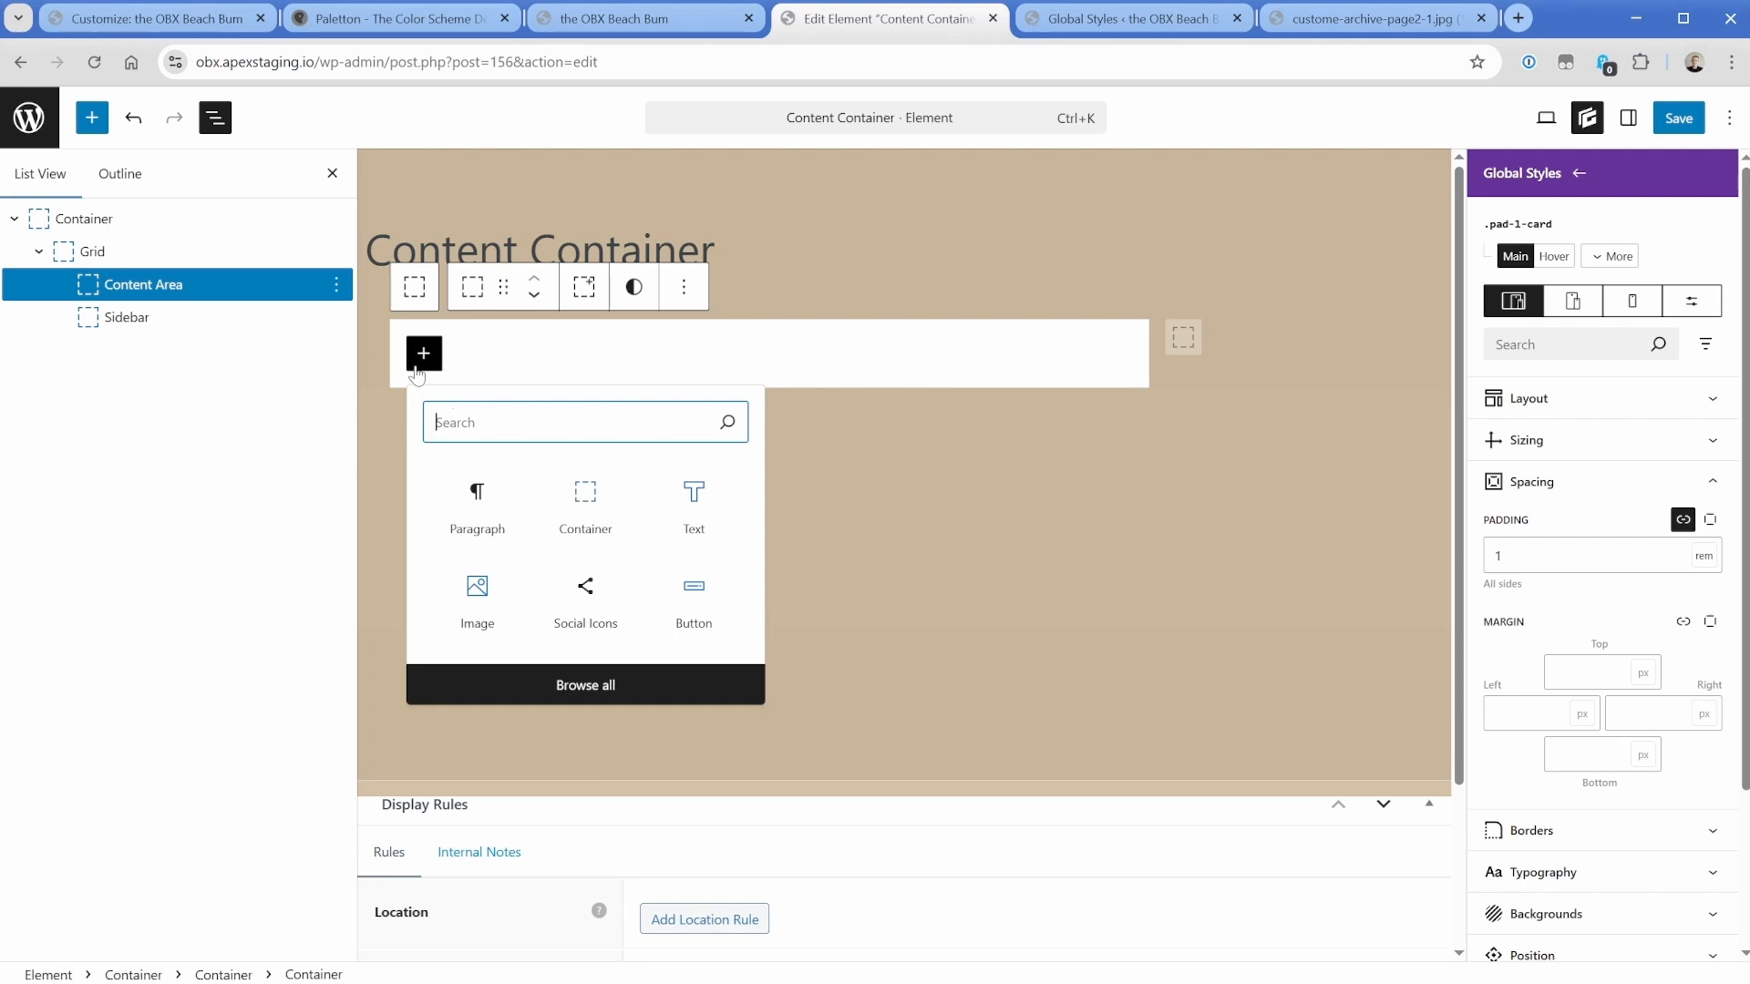
pyautogui.click(425, 355)
pyautogui.click(425, 356)
pyautogui.write('dyn')
pyautogui.click(478, 497)
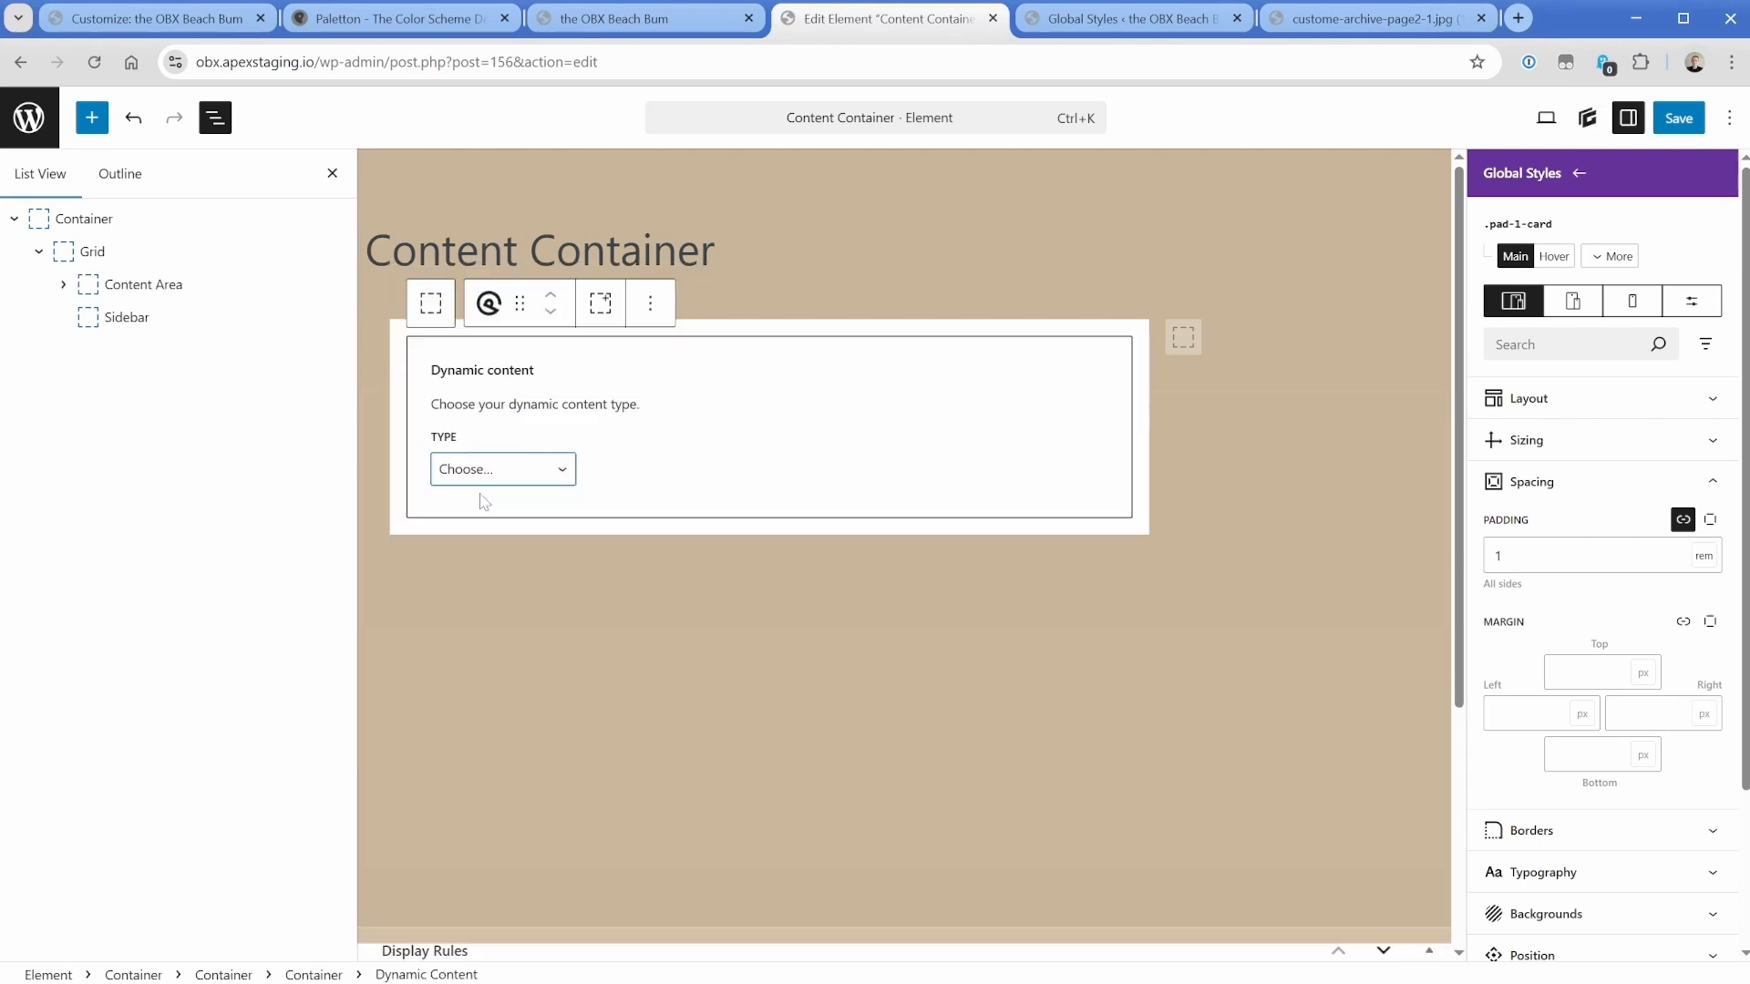
pyautogui.click(503, 469)
pyautogui.click(529, 526)
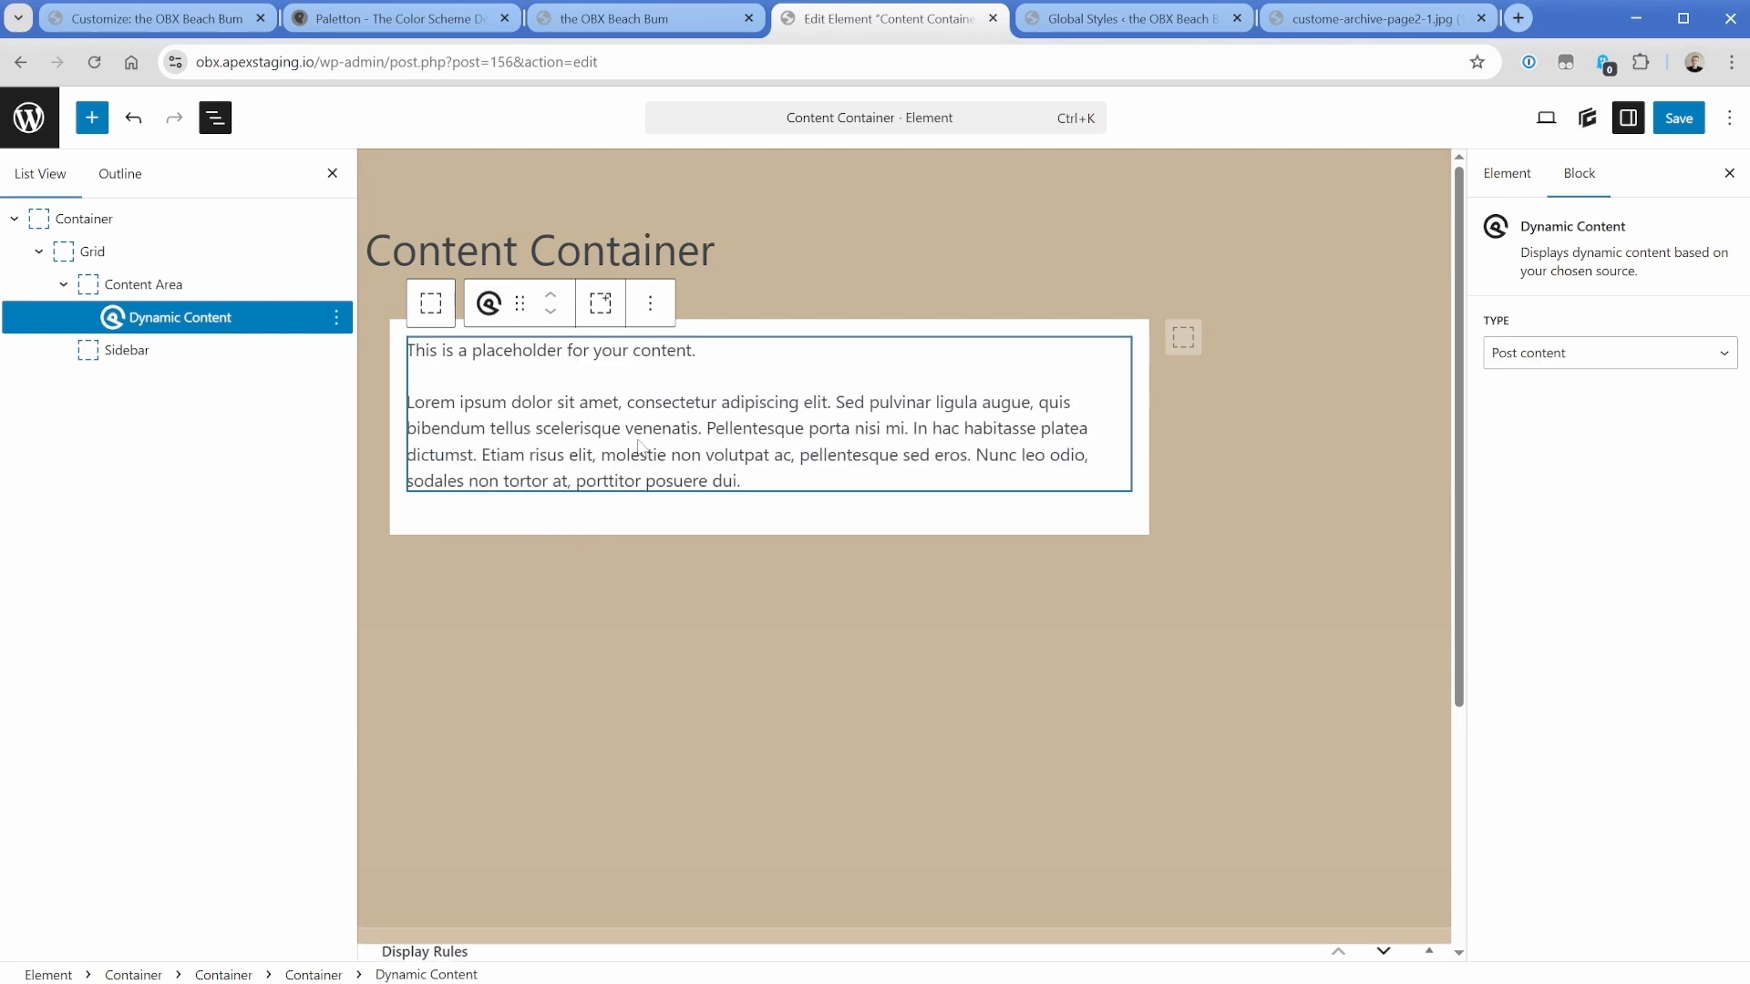
# Change the element type to Content Template and set its editor width to 100%.
pyautogui.click(1507, 174)
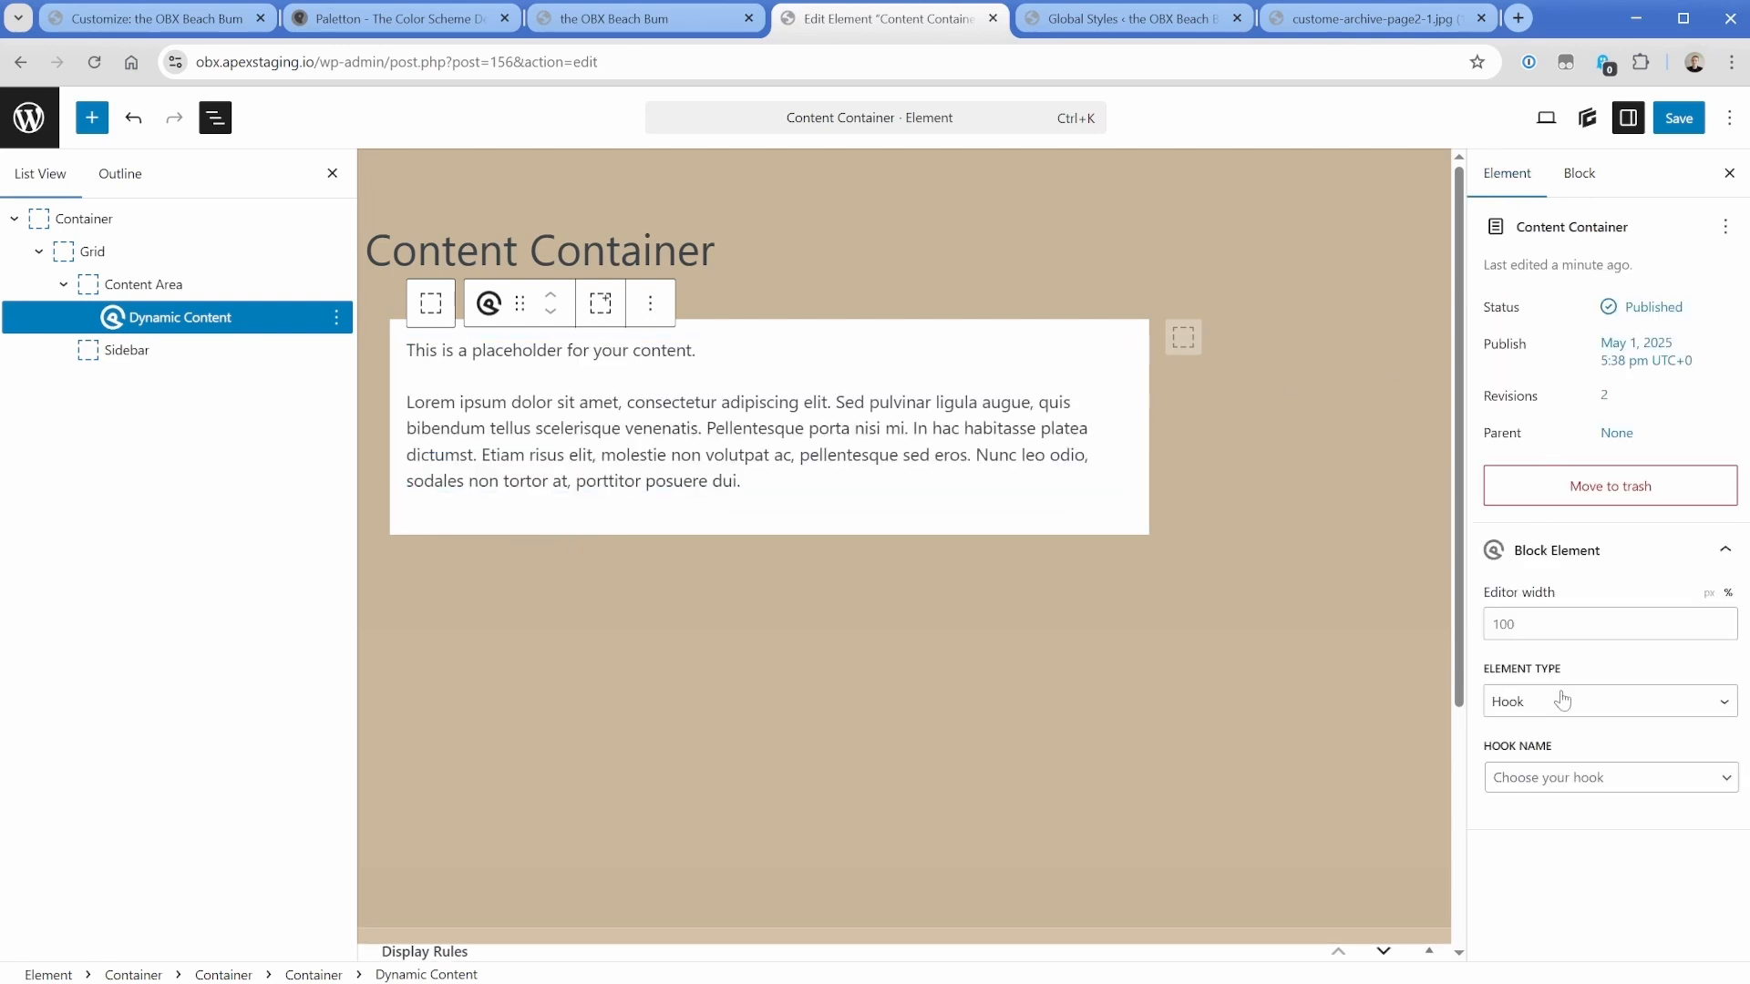
pyautogui.click(1569, 709)
pyautogui.click(1583, 812)
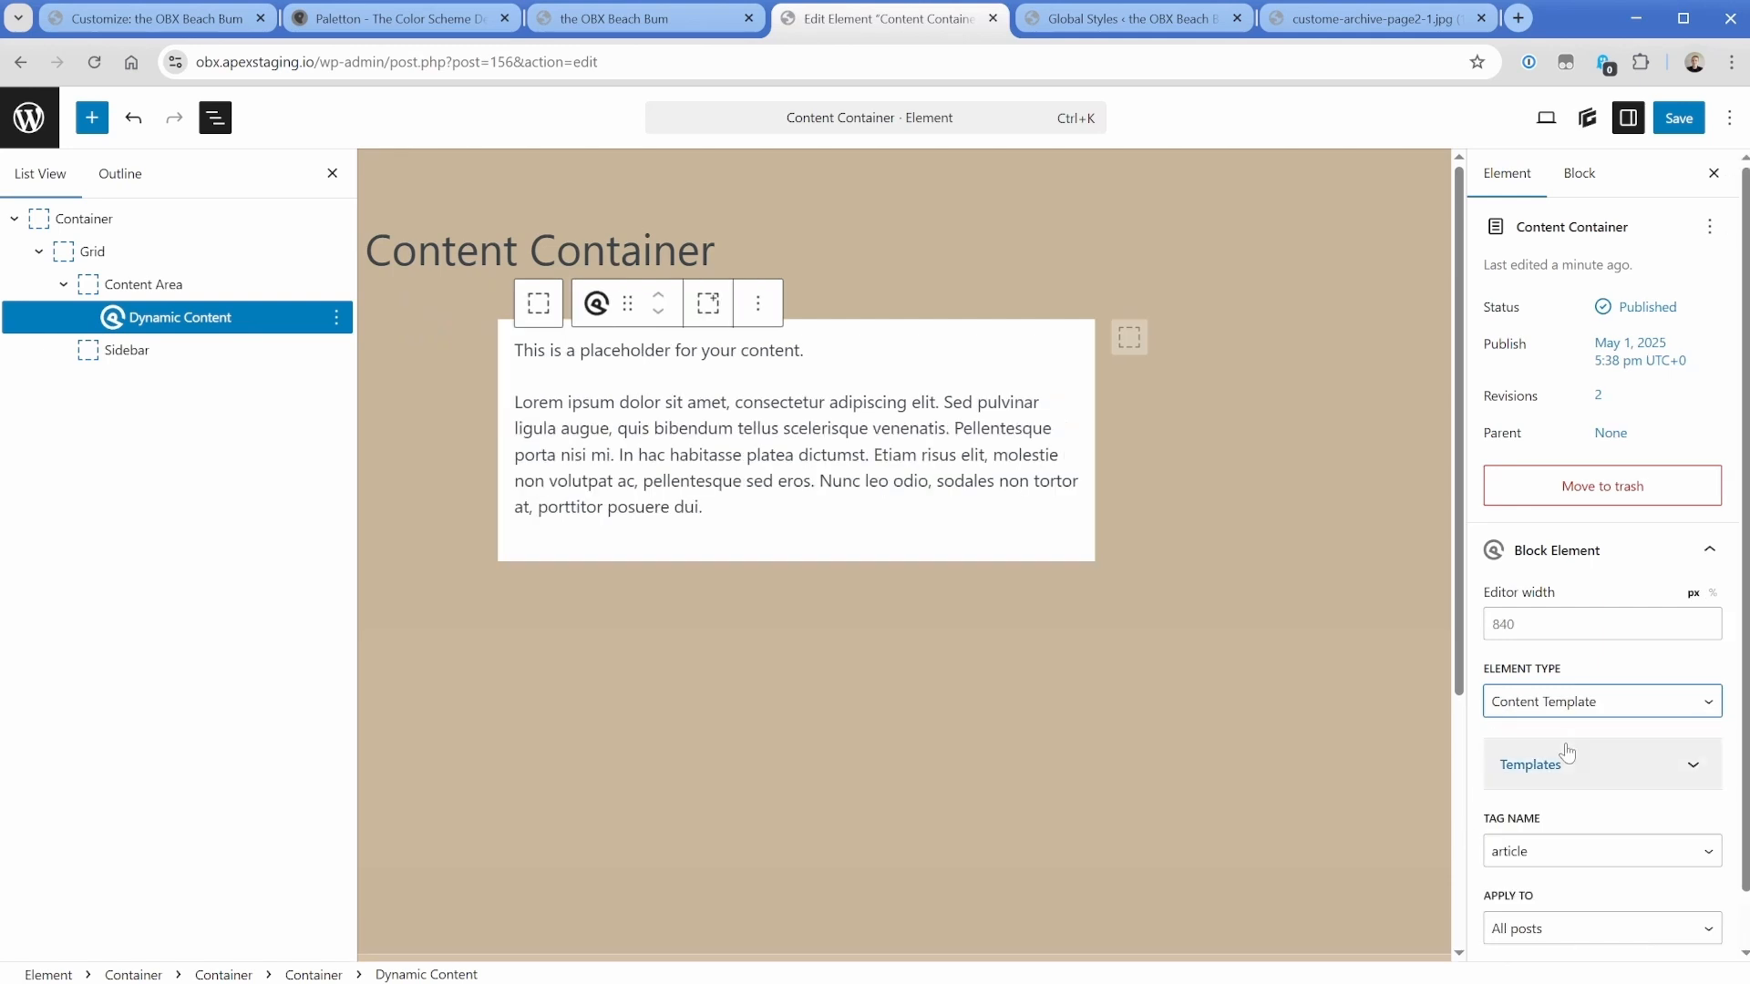
pyautogui.scroll(-4, 730, 751)
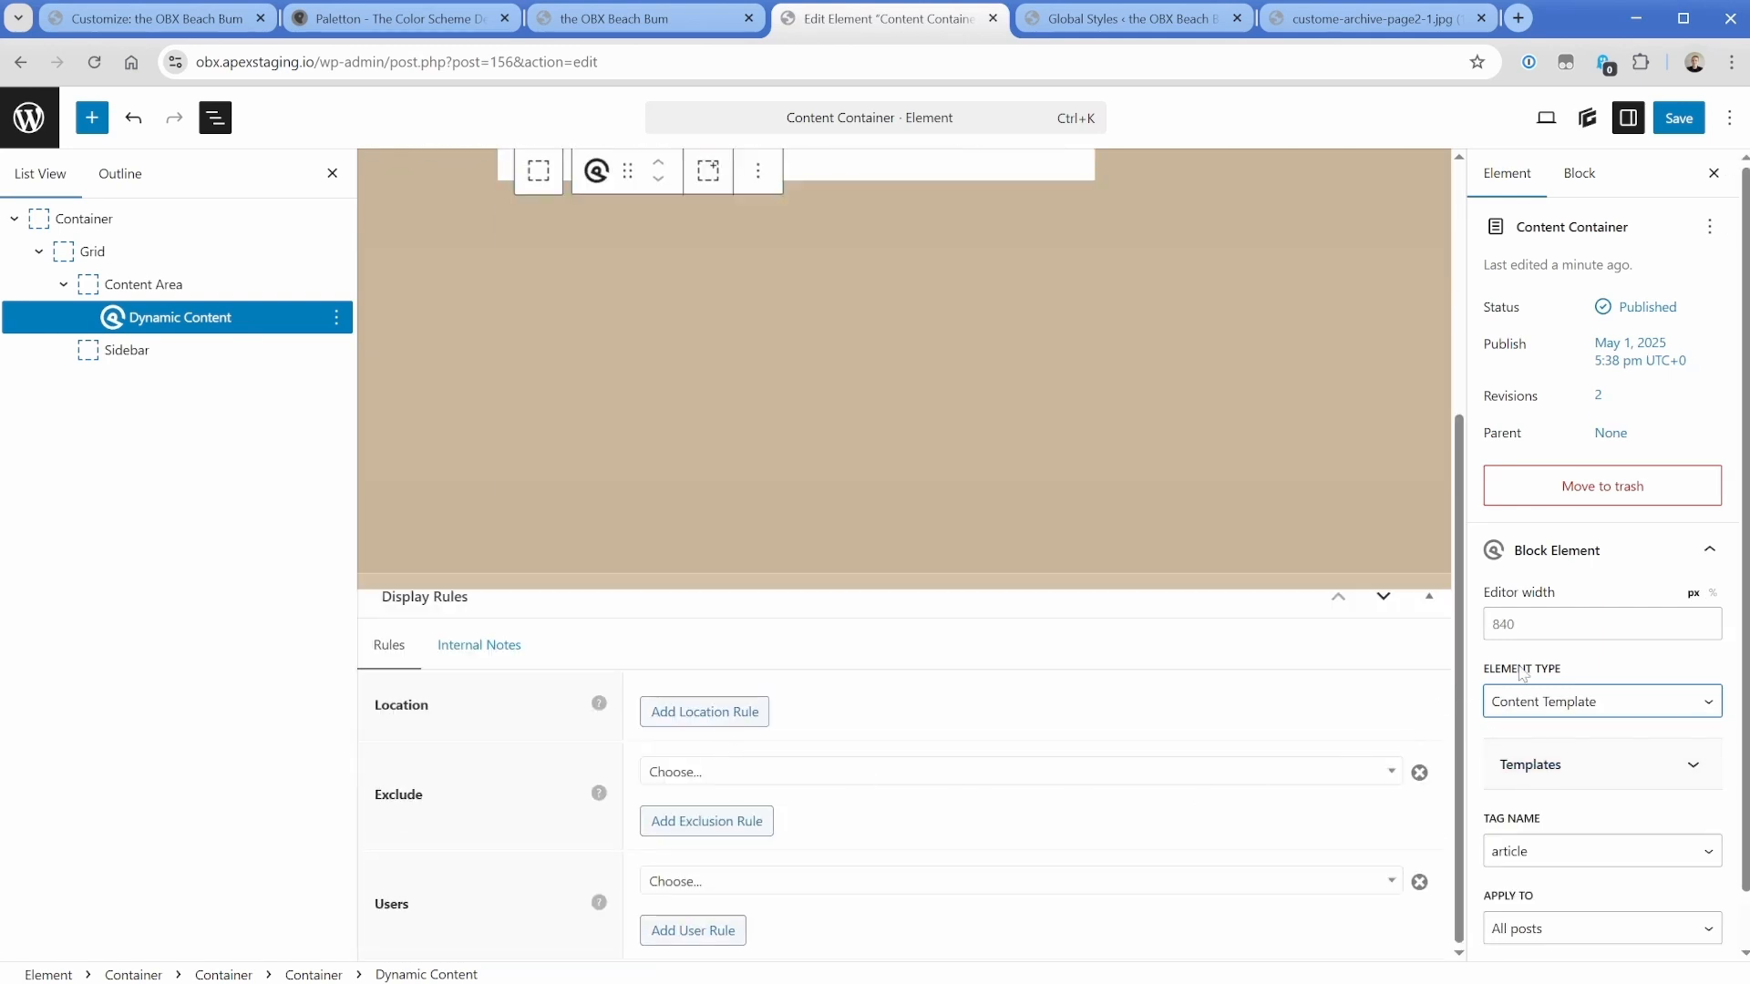
pyautogui.click(1492, 624)
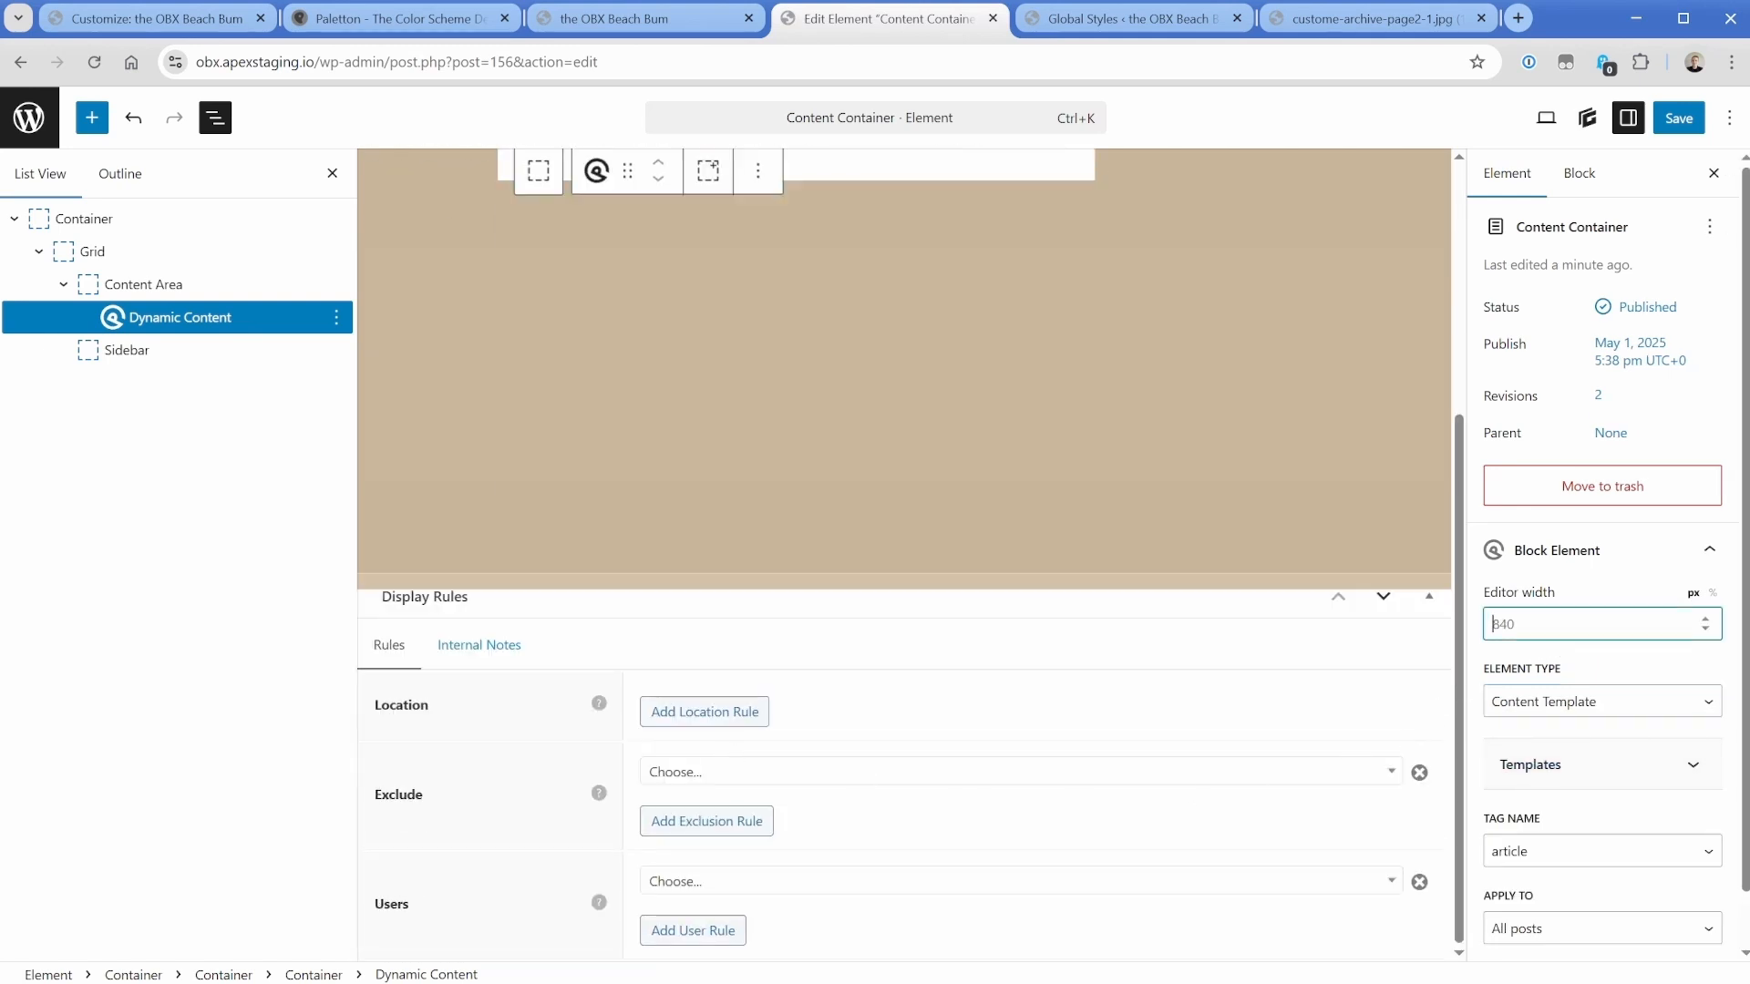
pyautogui.write('100')
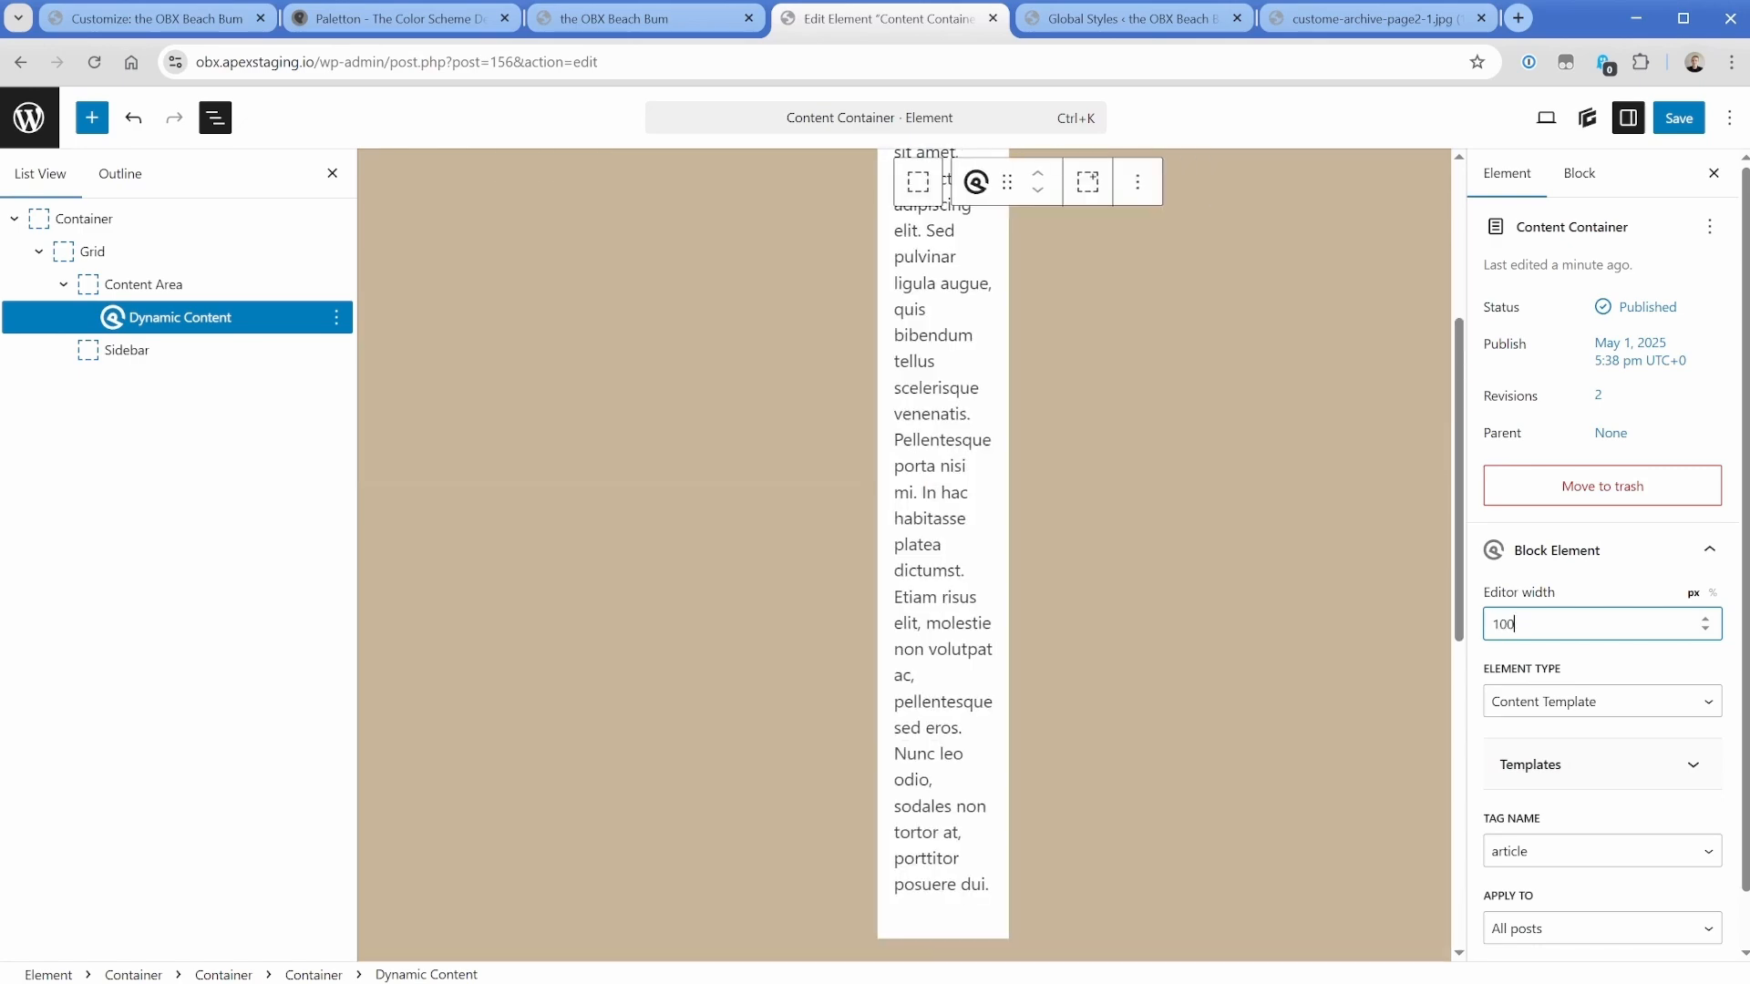
pyautogui.click(1713, 592)
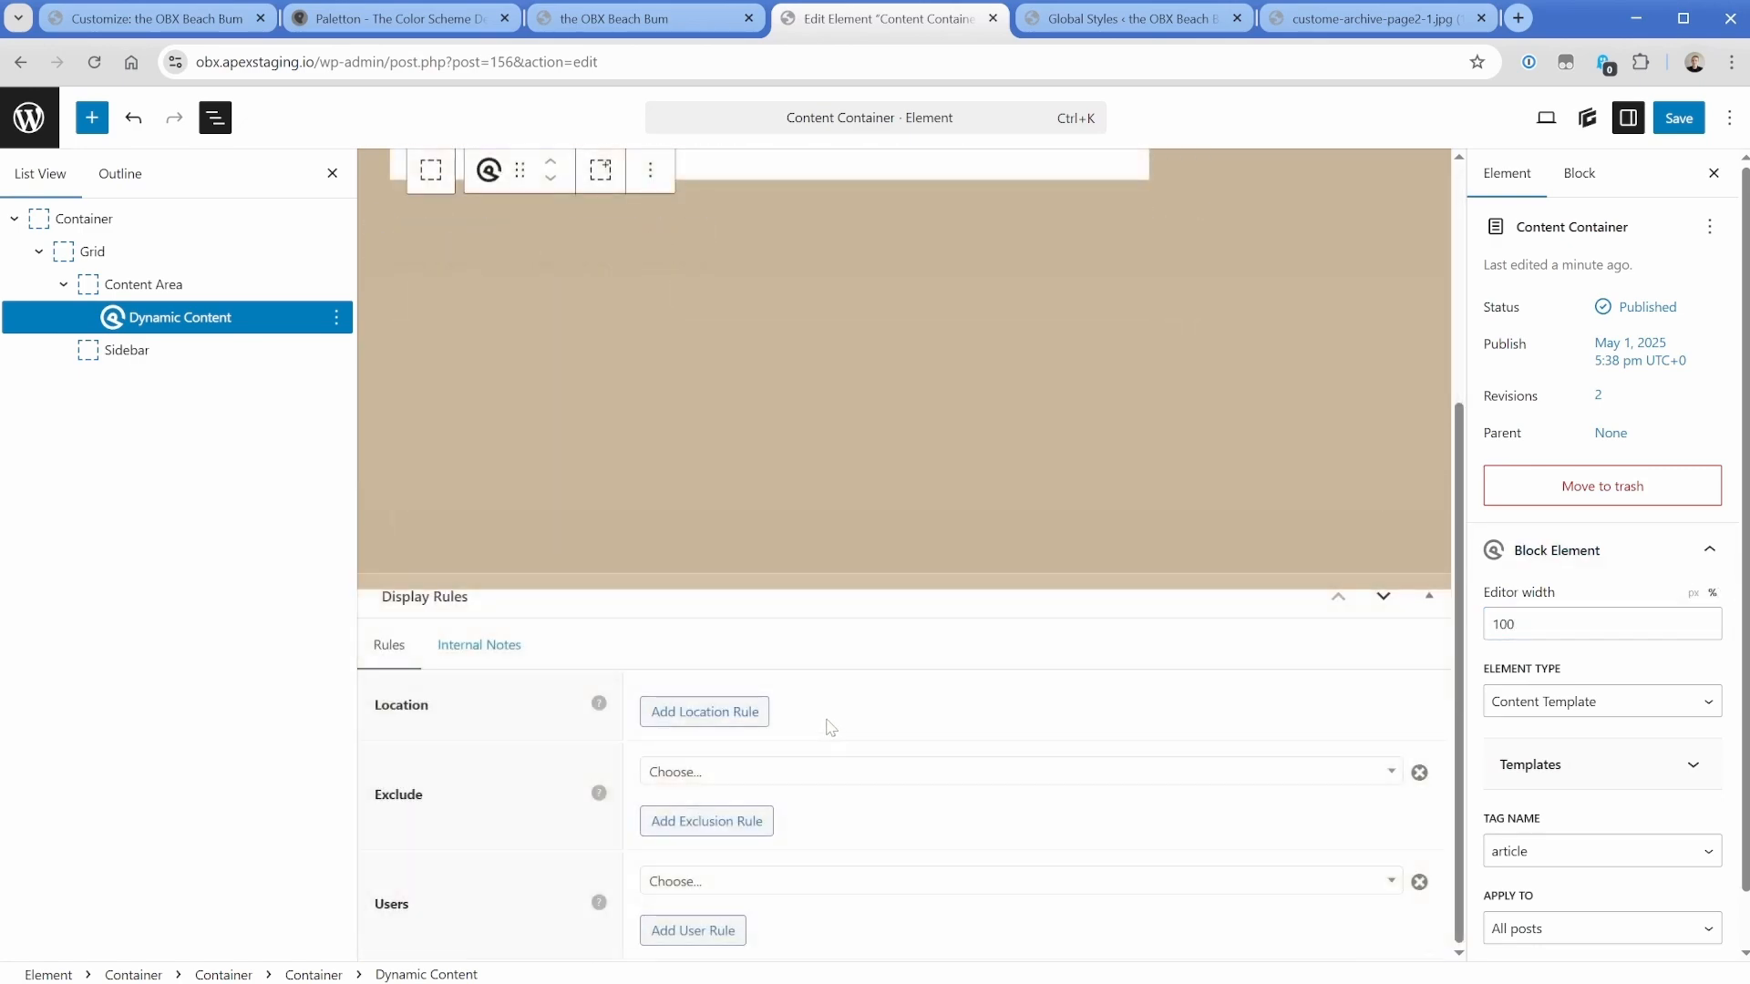
# Add a location display rule for Entire Site and save the element.
pyautogui.click(746, 716)
pyautogui.click(748, 706)
pyautogui.click(764, 834)
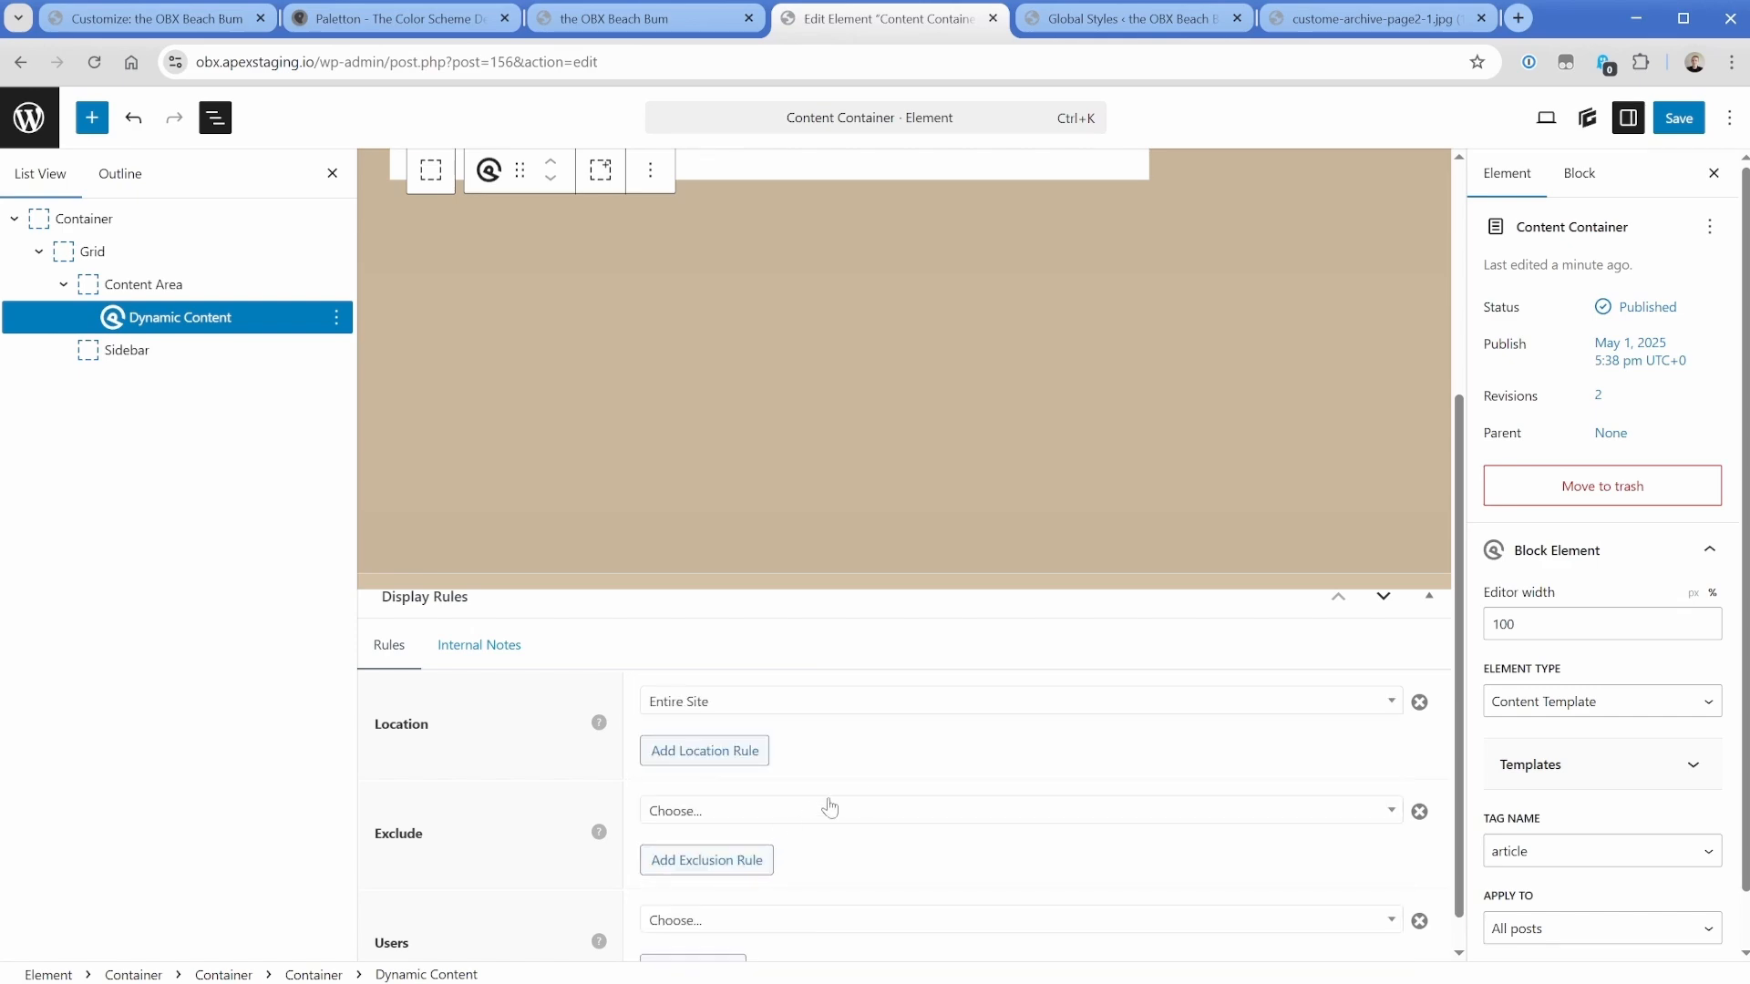
pyautogui.click(1673, 128)
pyautogui.click(1670, 130)
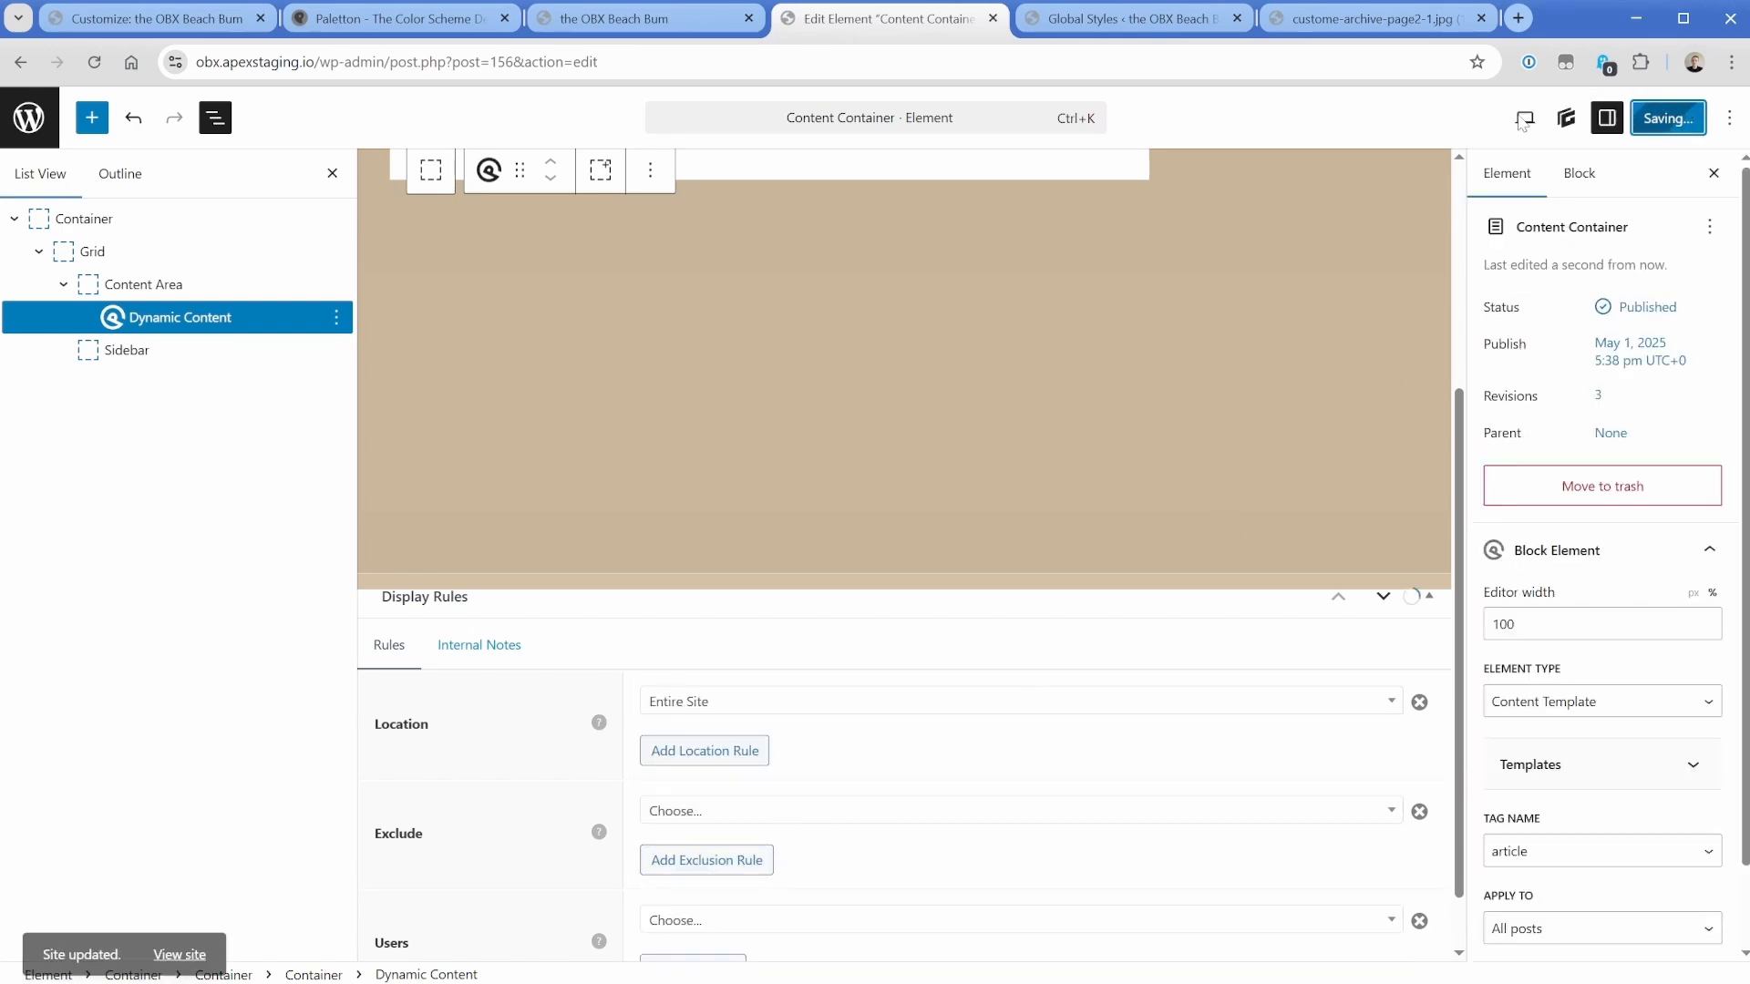
# Inspect the main and article wrappers around the grid on the live home page and set the content template's tag name to div.
pyautogui.click(629, 18)
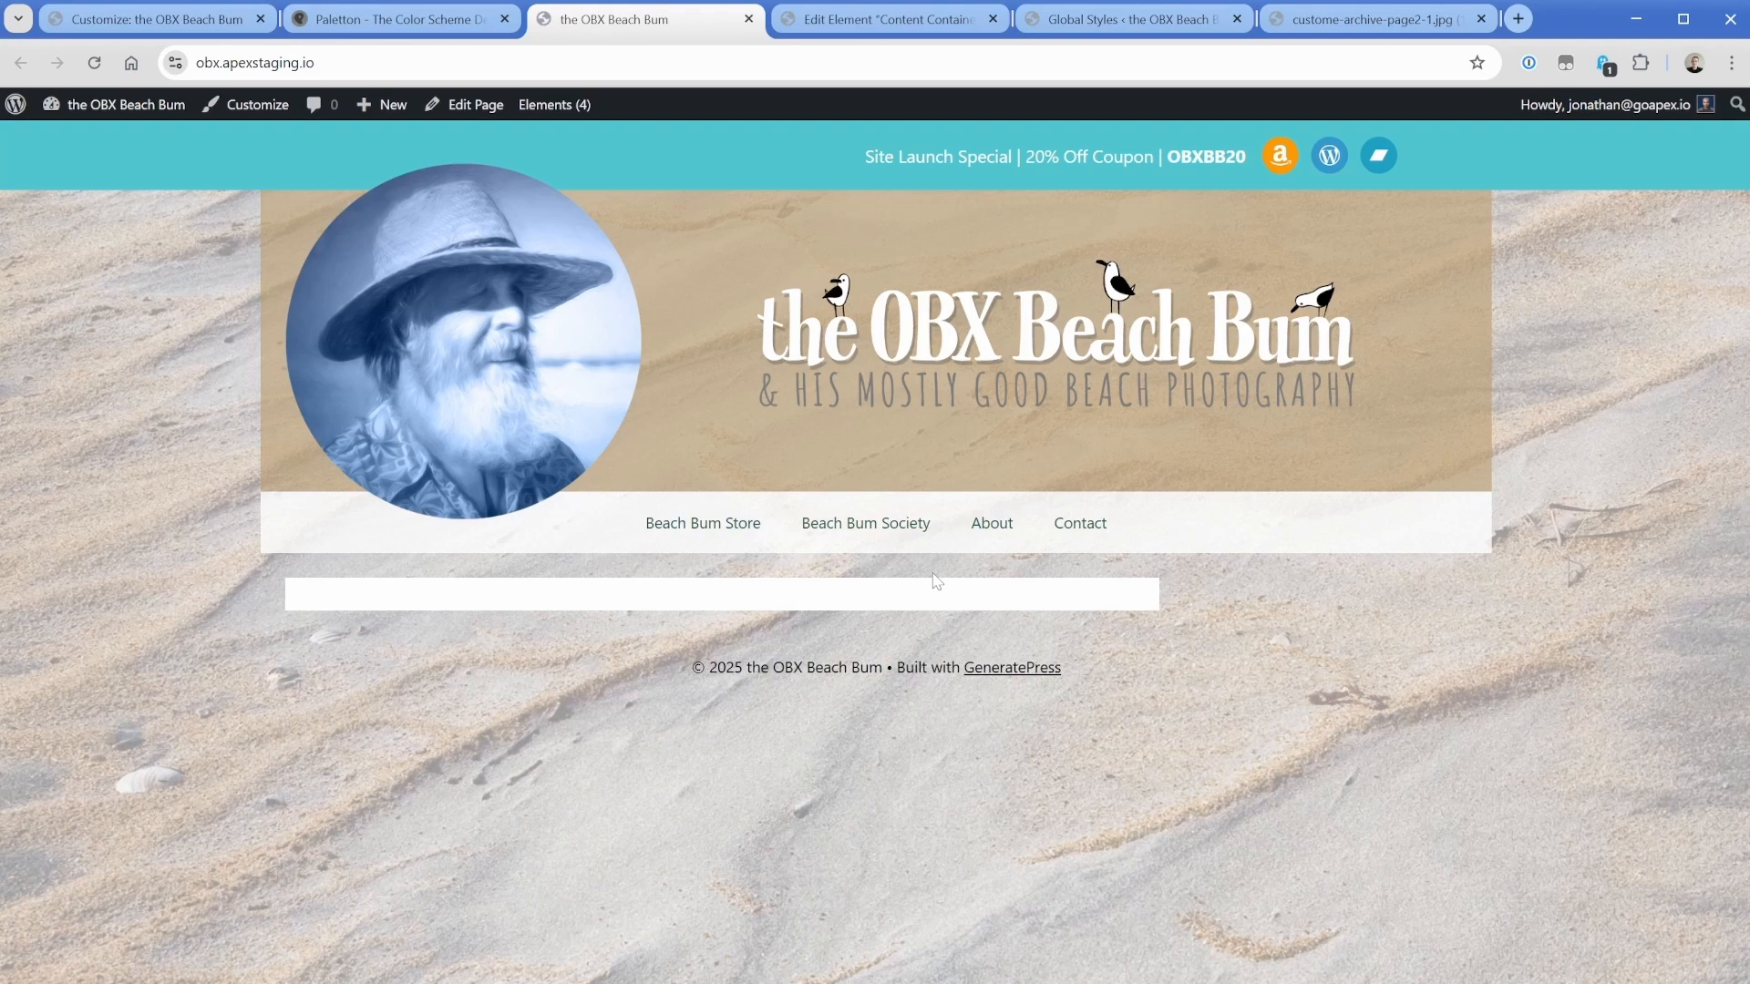
pyautogui.rightClick(937, 581)
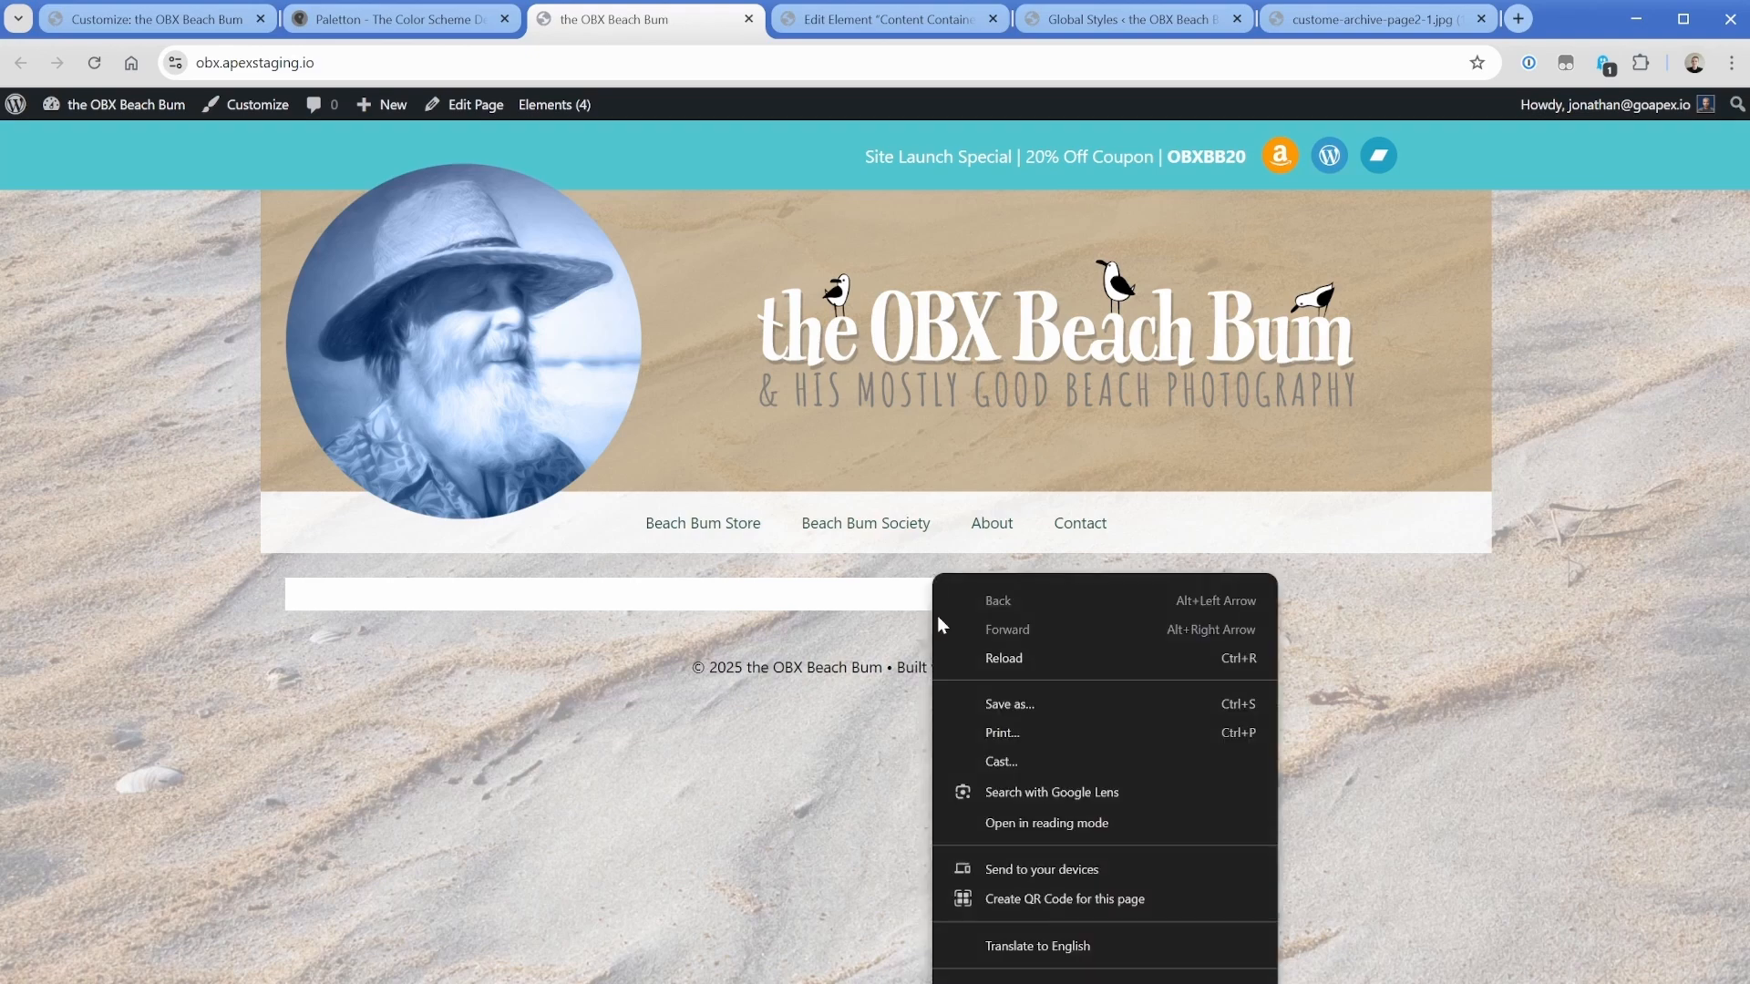
pyautogui.click(1004, 981)
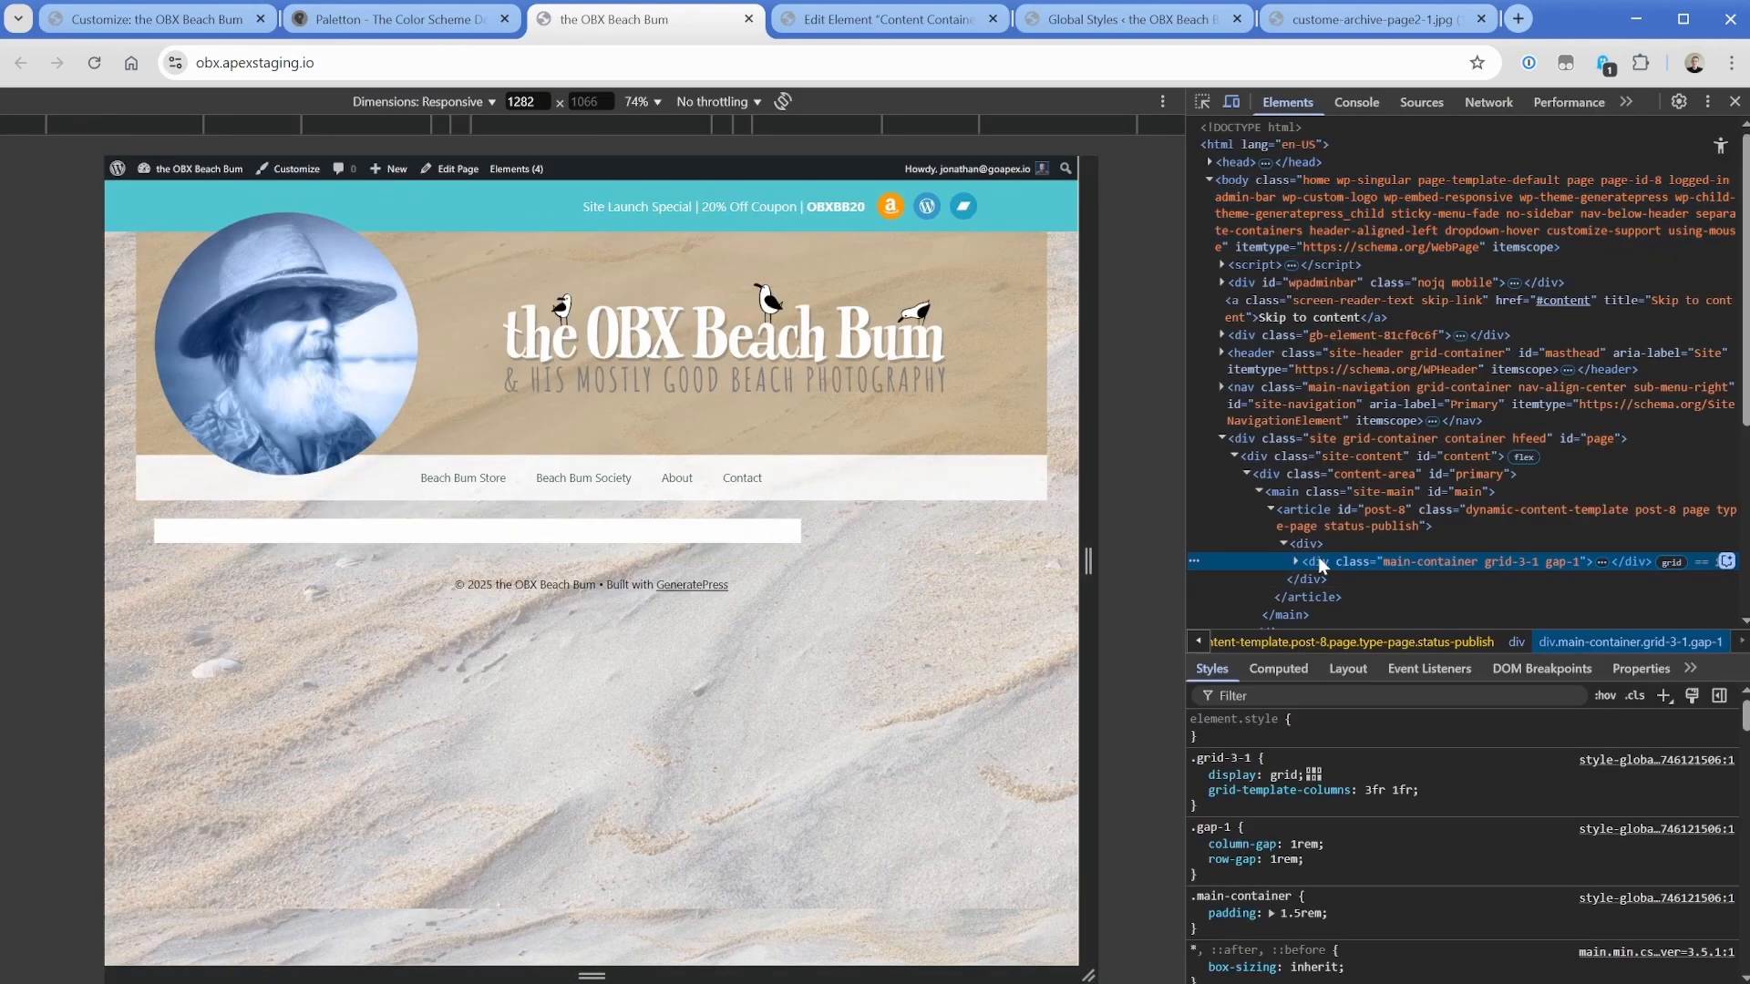
pyautogui.click(1313, 497)
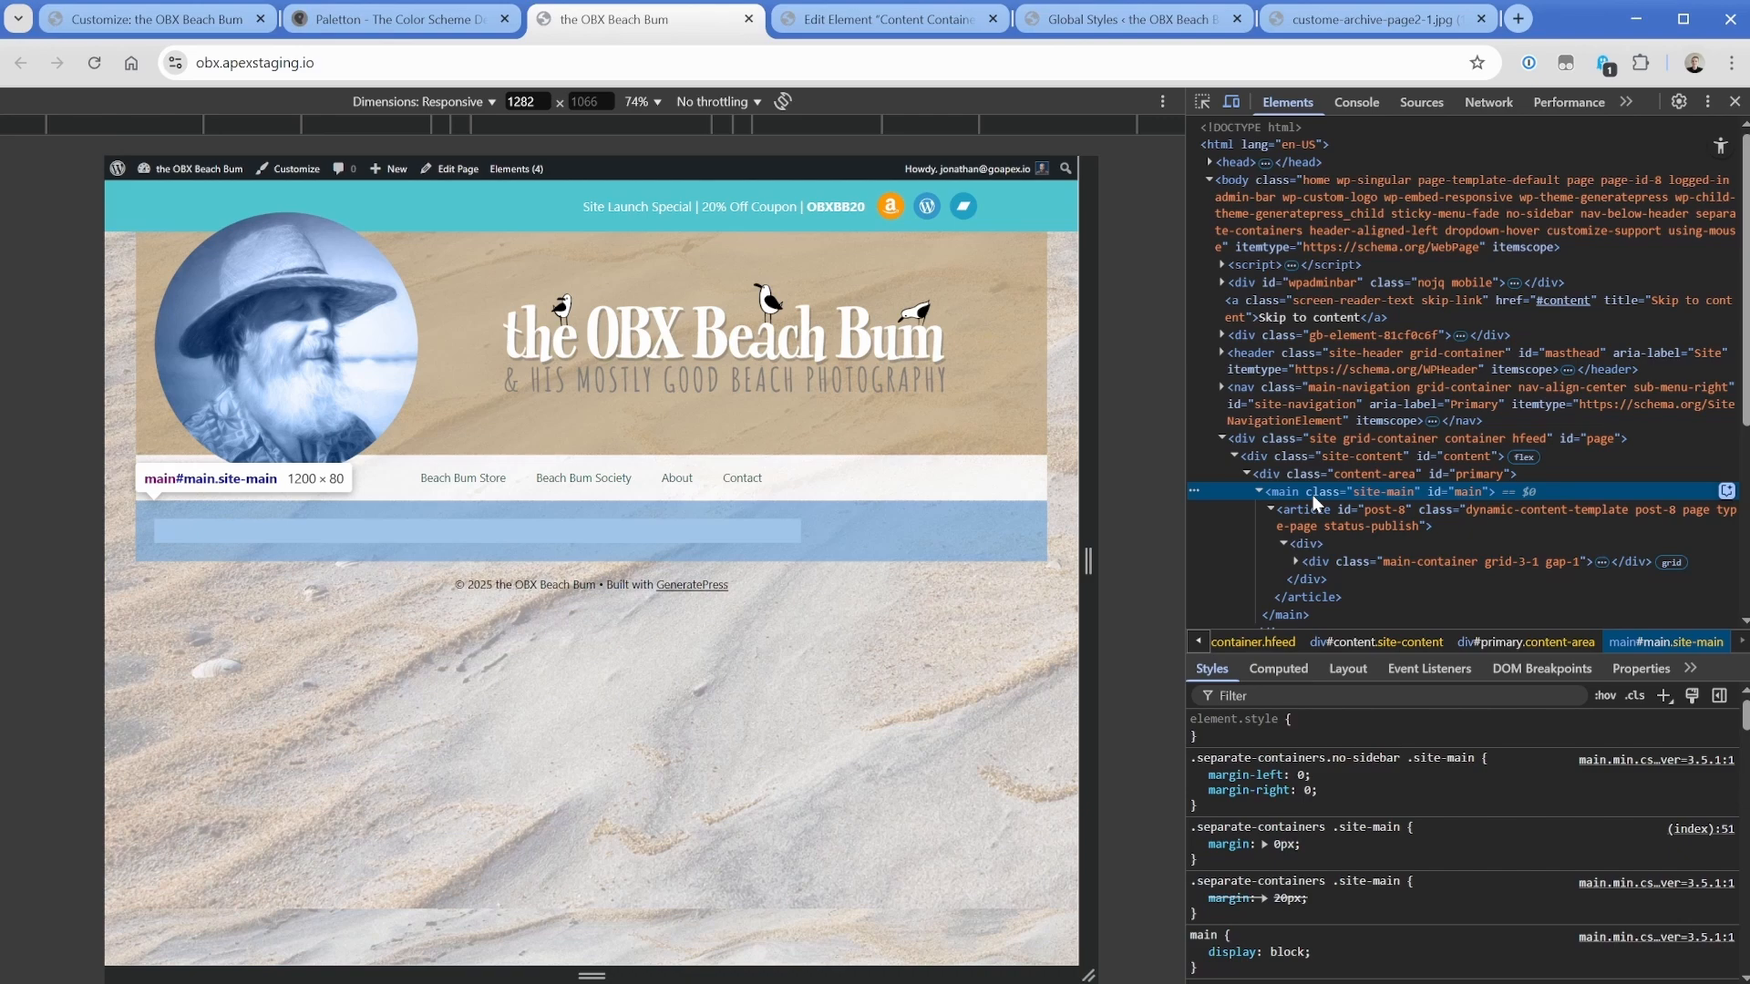
pyautogui.click(1325, 517)
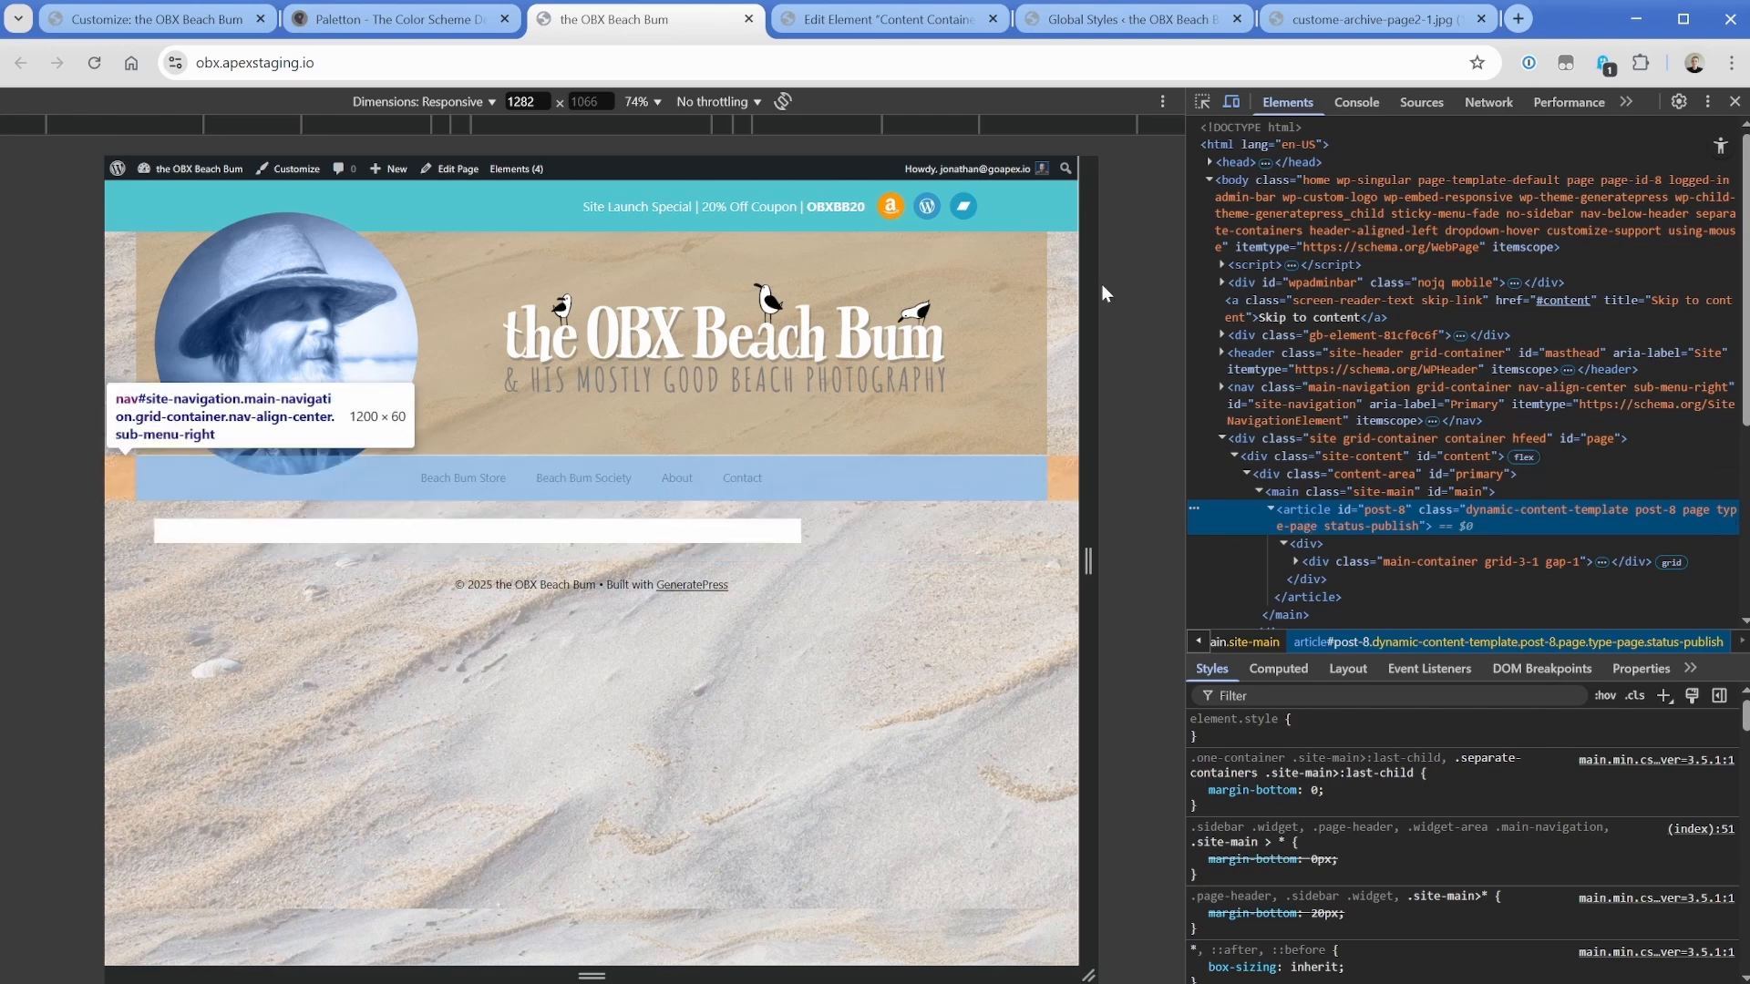
pyautogui.click(919, 26)
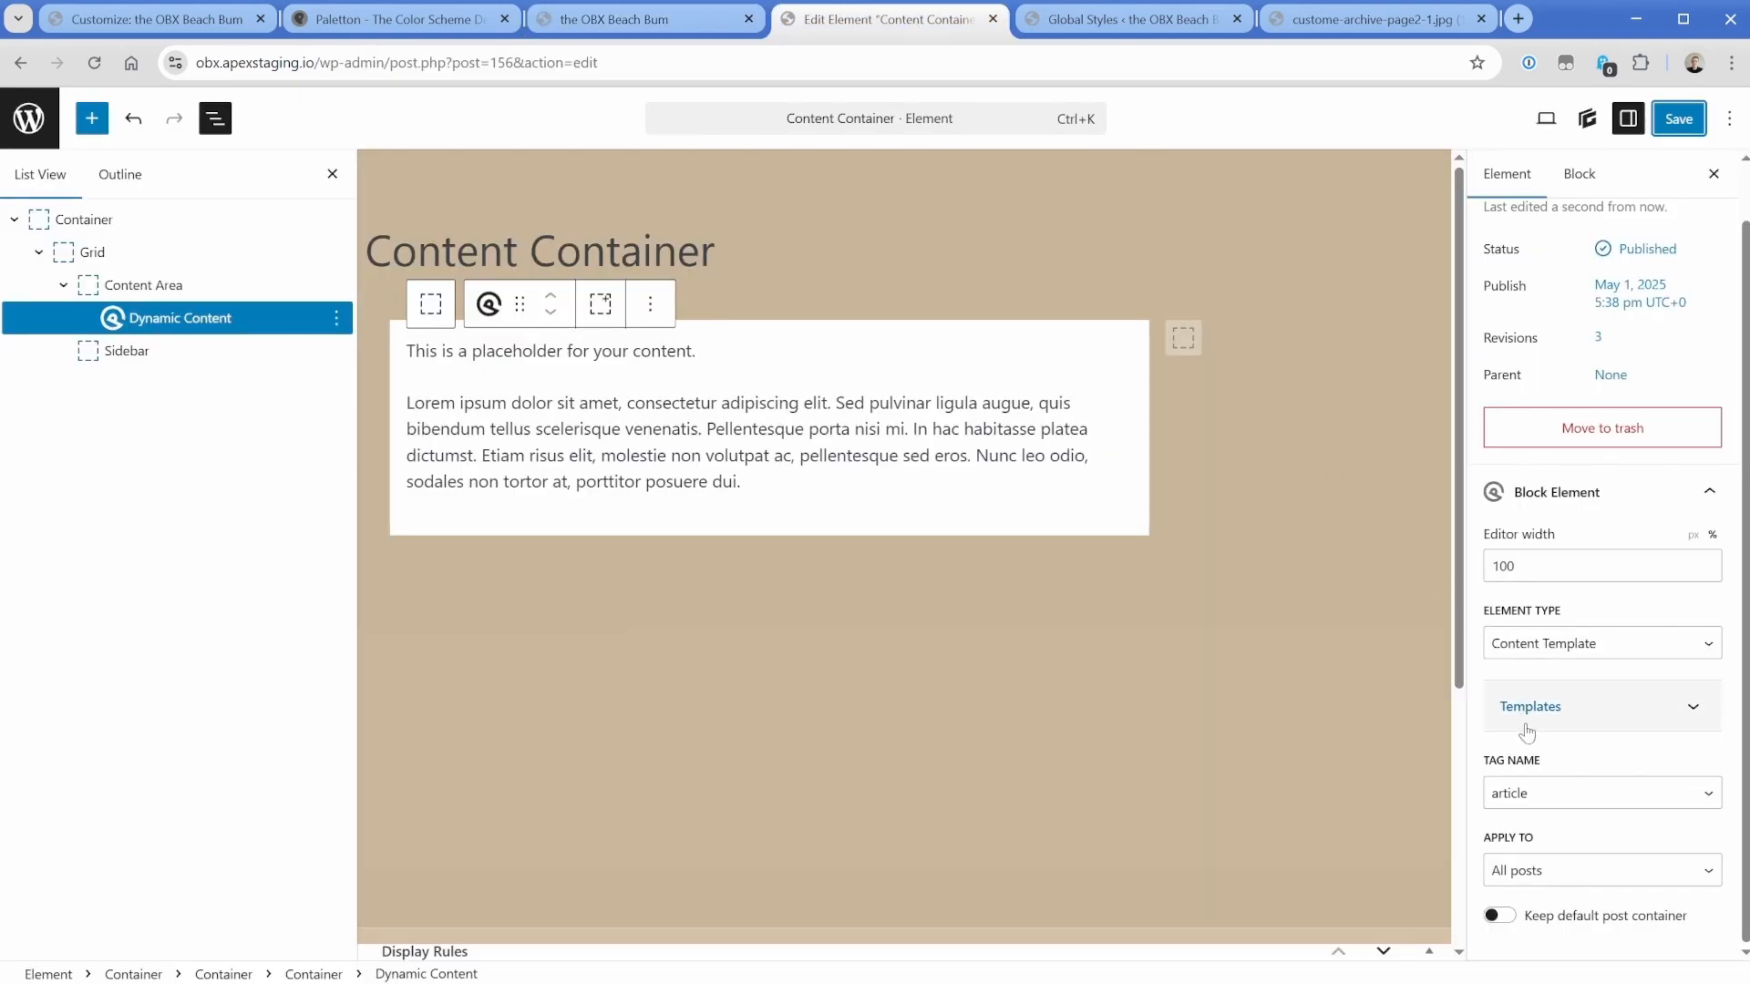
pyautogui.click(1566, 793)
pyautogui.click(1566, 850)
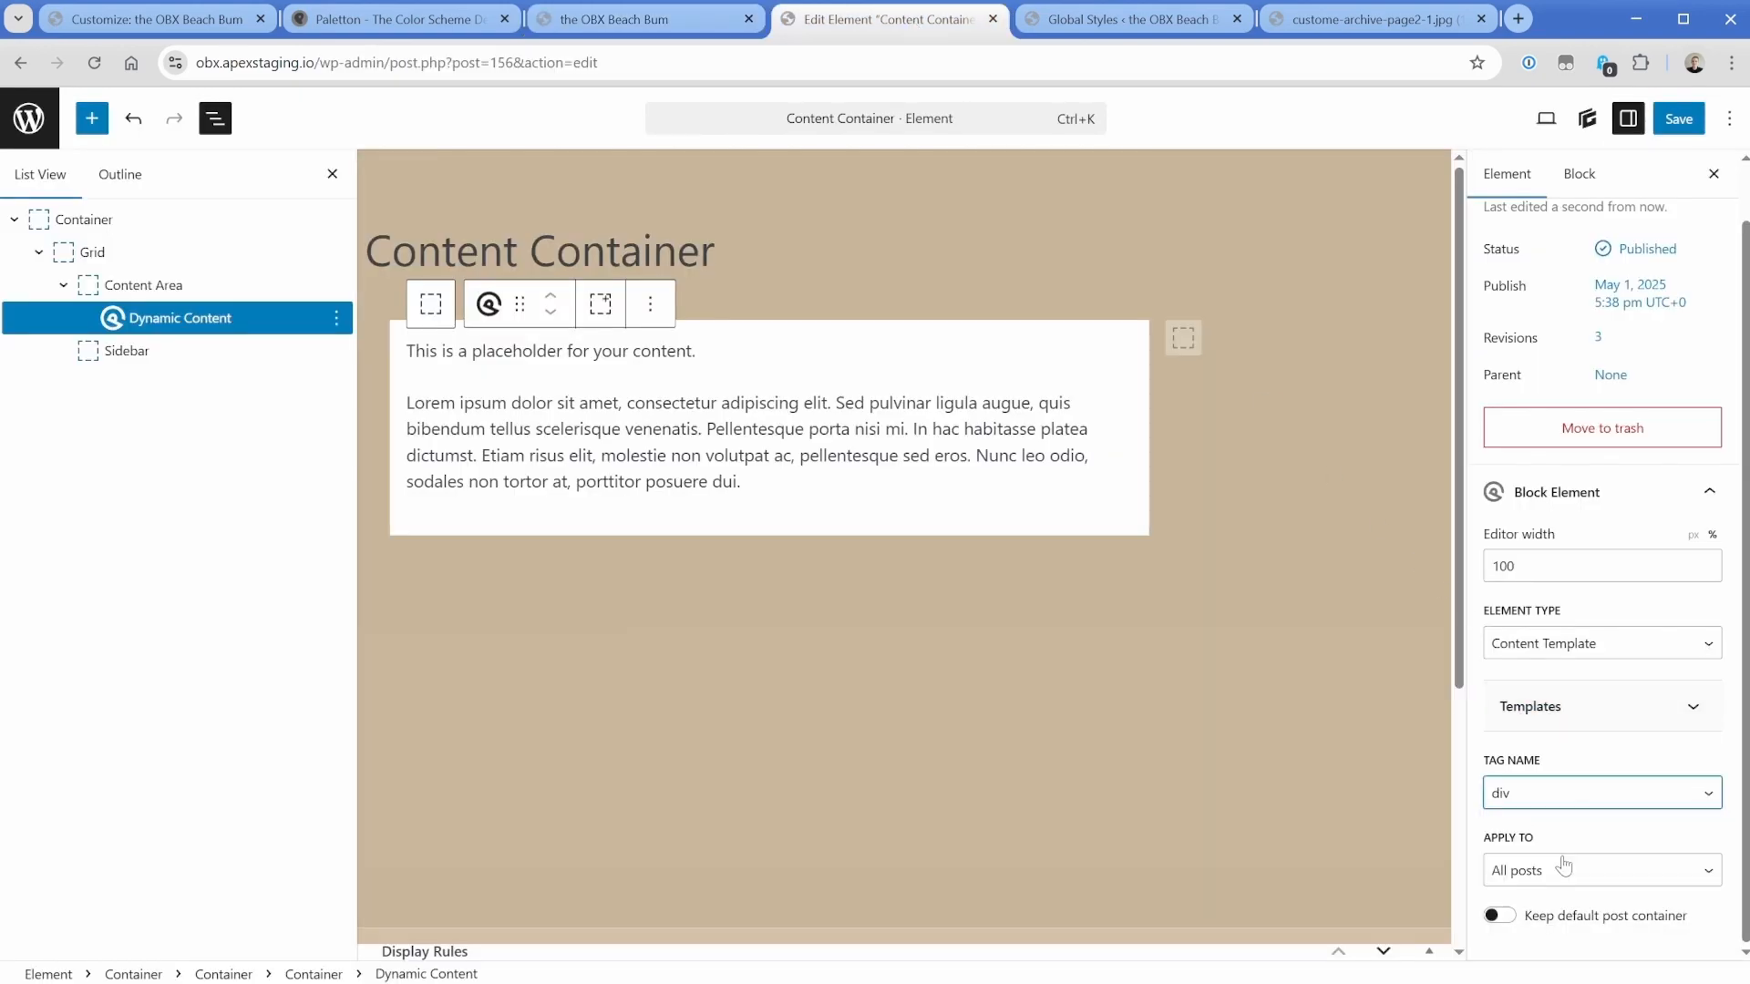
# Keep the default post container for the content template, save the element and check the live home page.
pyautogui.click(1504, 919)
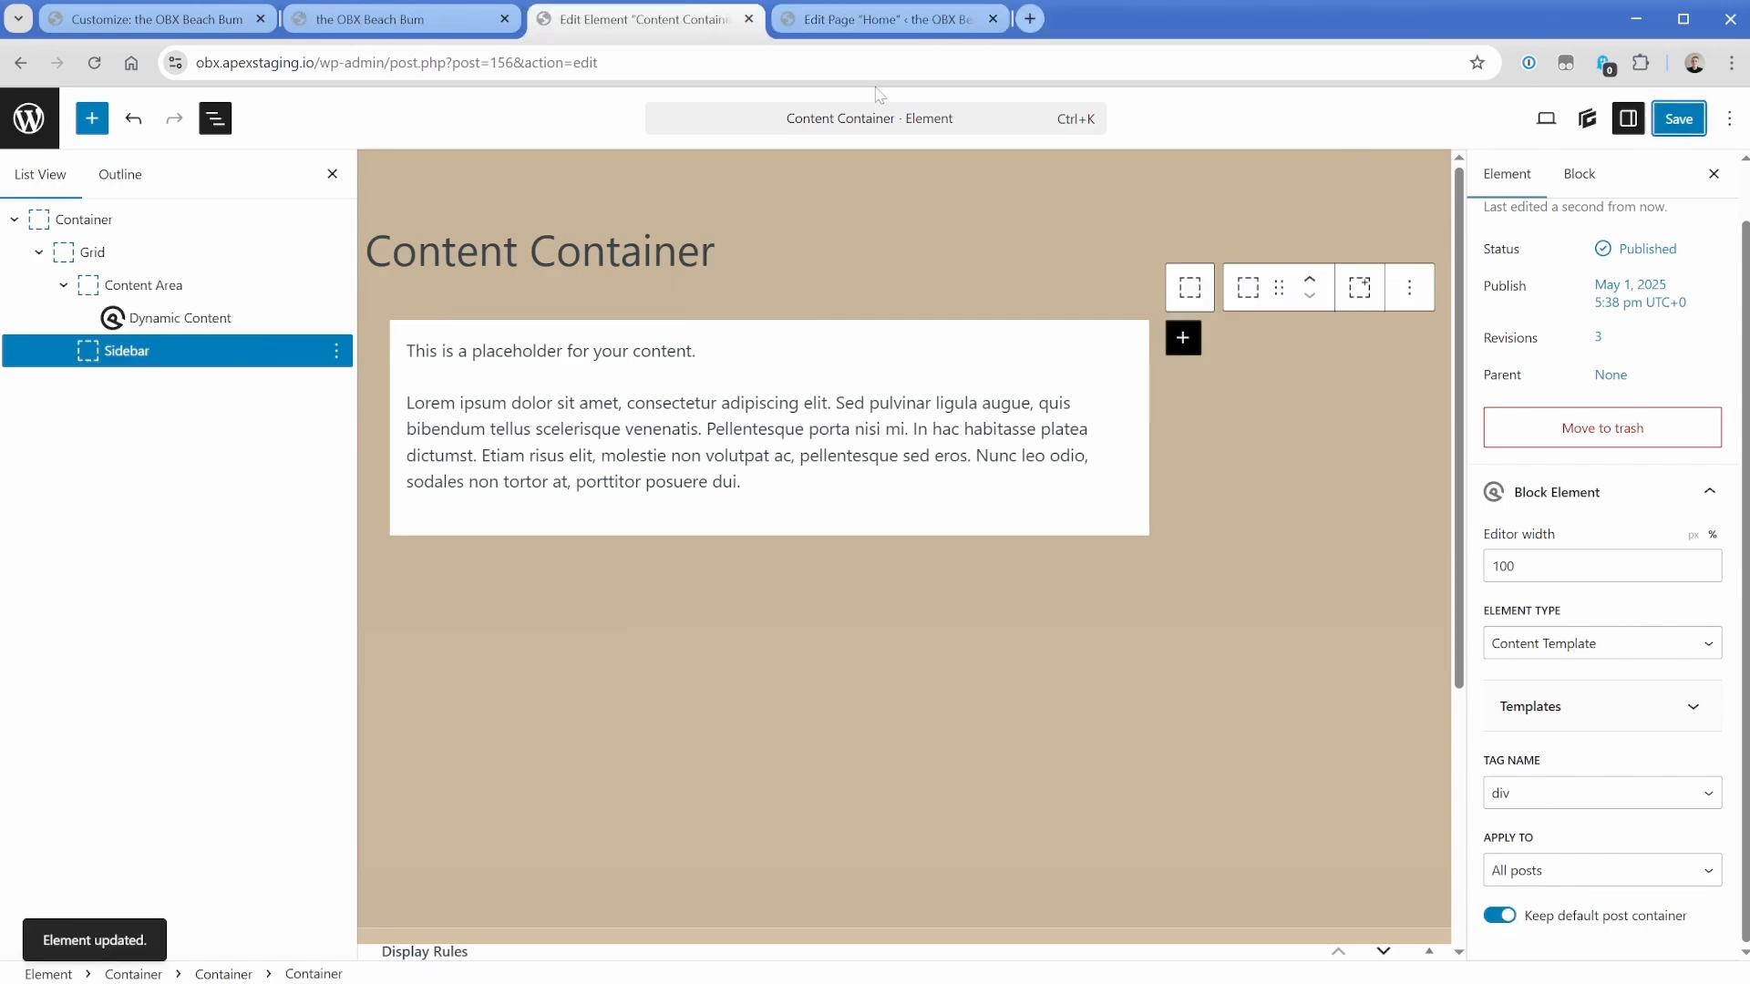
pyautogui.hotkey('ctrl', '2')
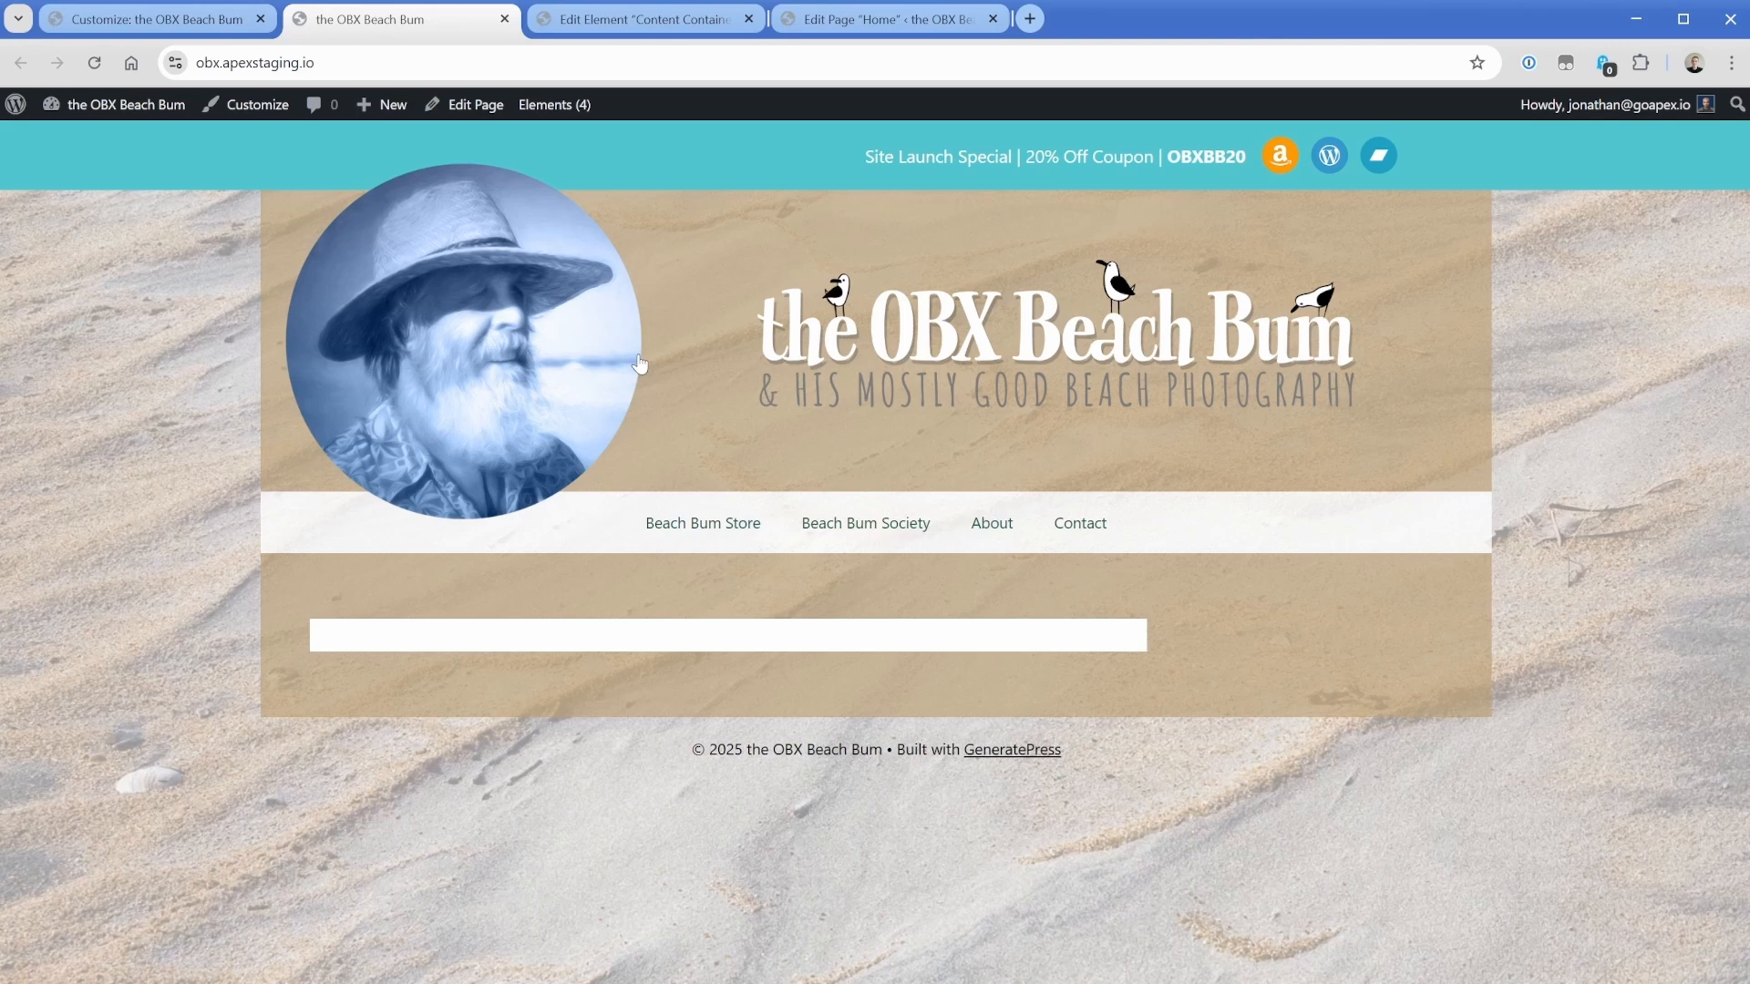
# Compare the live home page's content box with the template's Content Area and Sidebar and the Home page's own blocks.
pyautogui.click(679, 21)
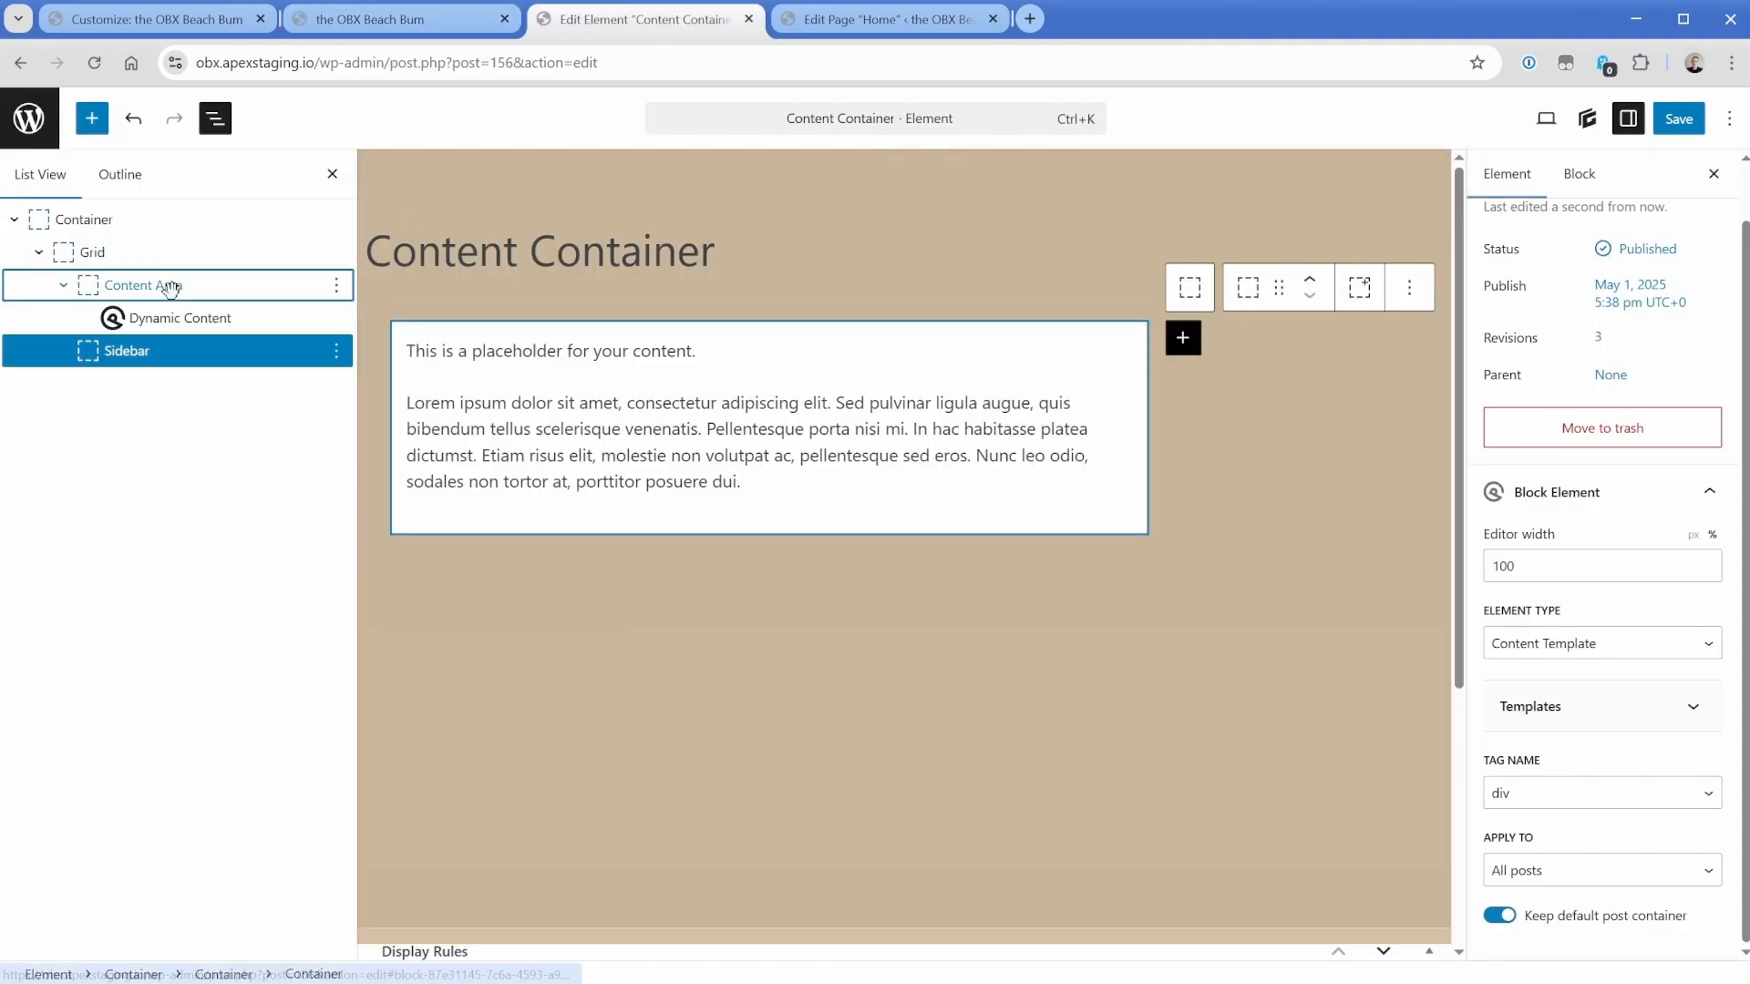
pyautogui.click(153, 355)
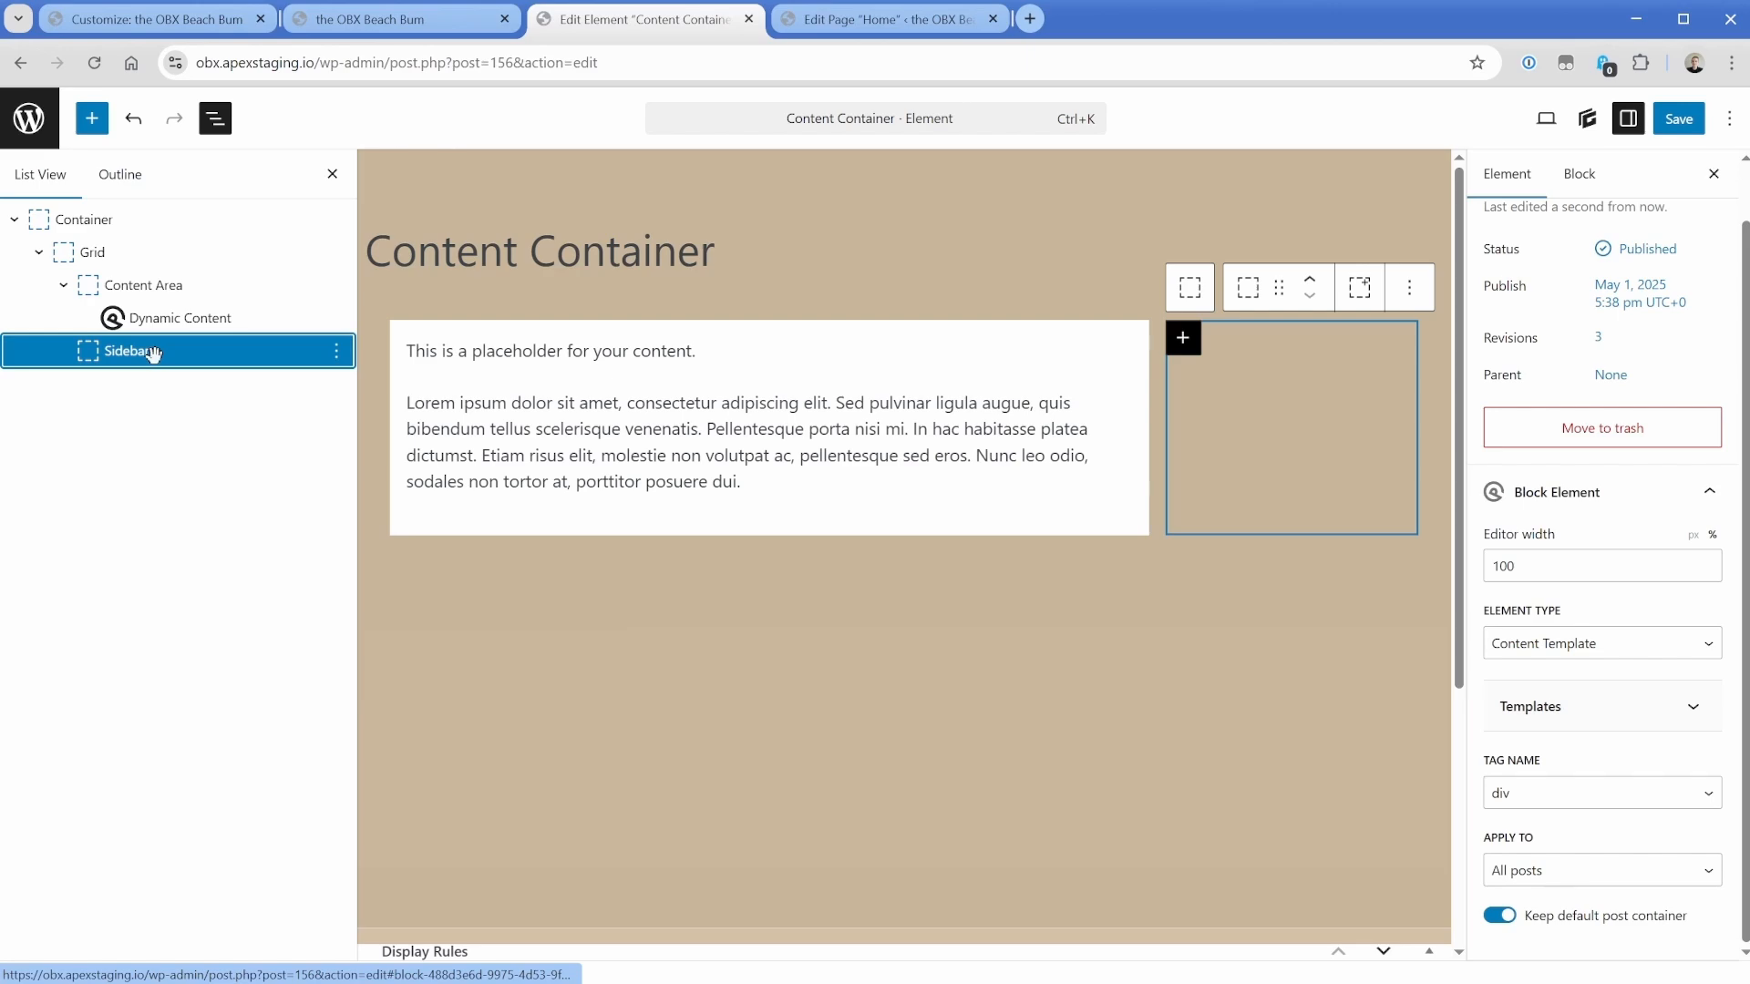
pyautogui.click(820, 20)
pyautogui.click(303, 314)
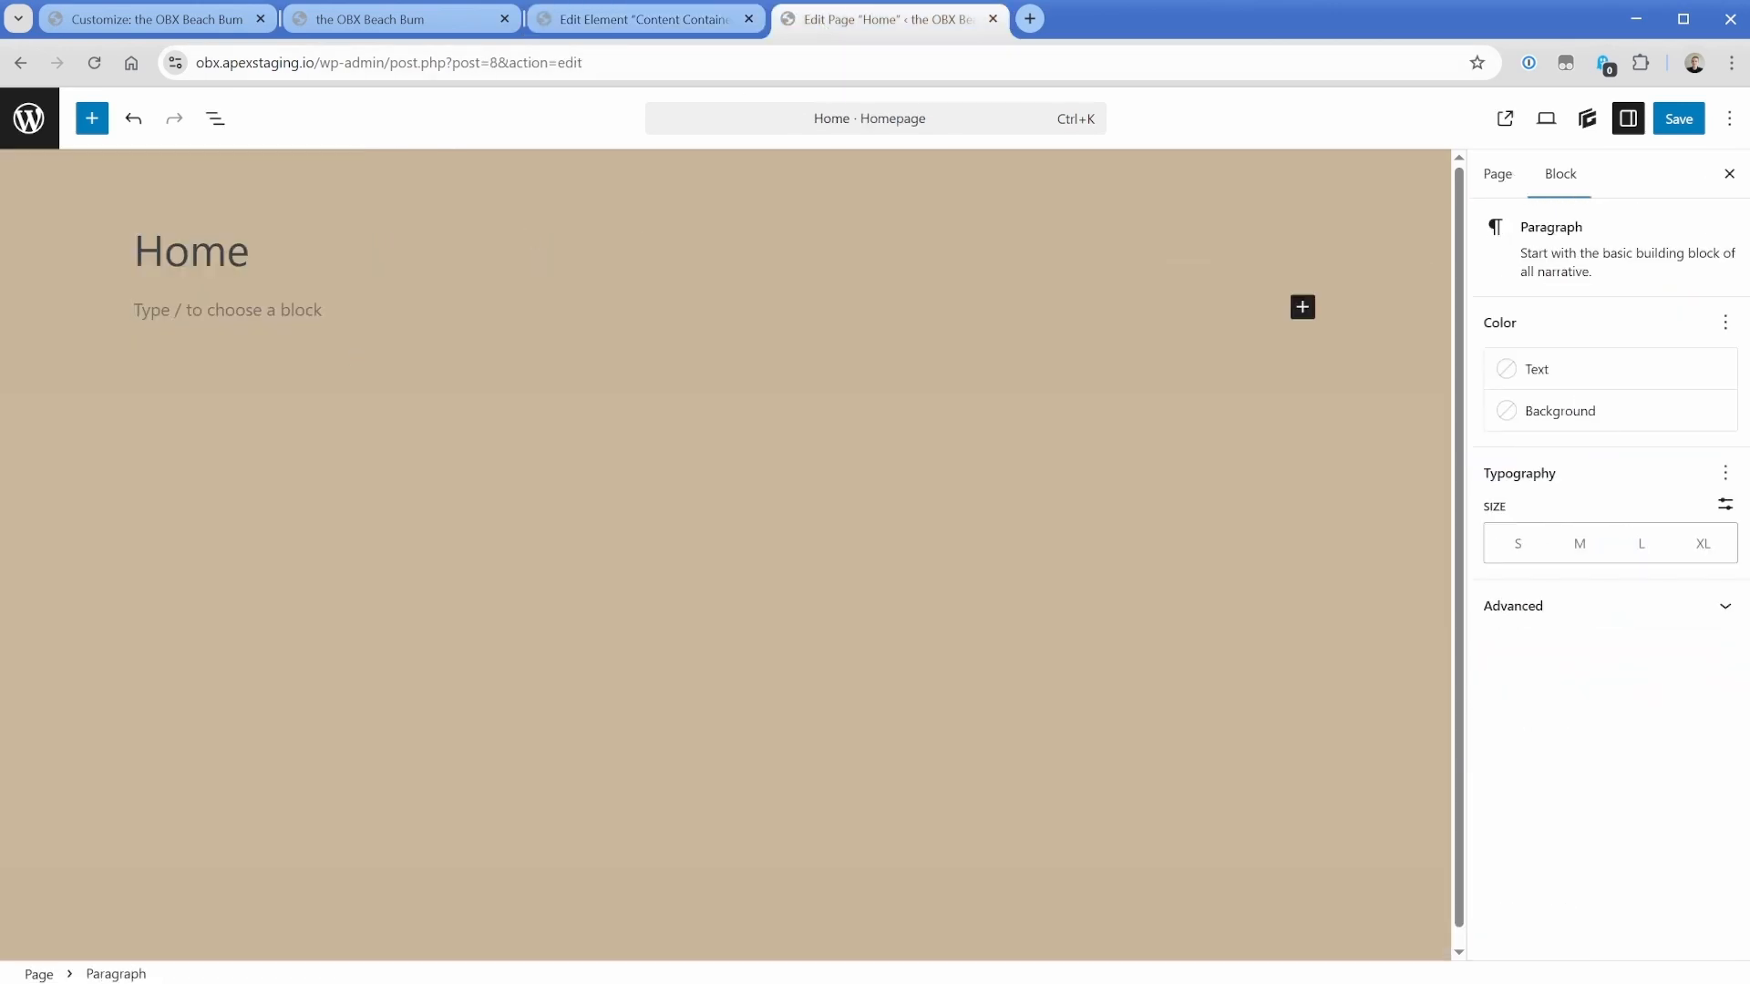
pyautogui.click(446, 25)
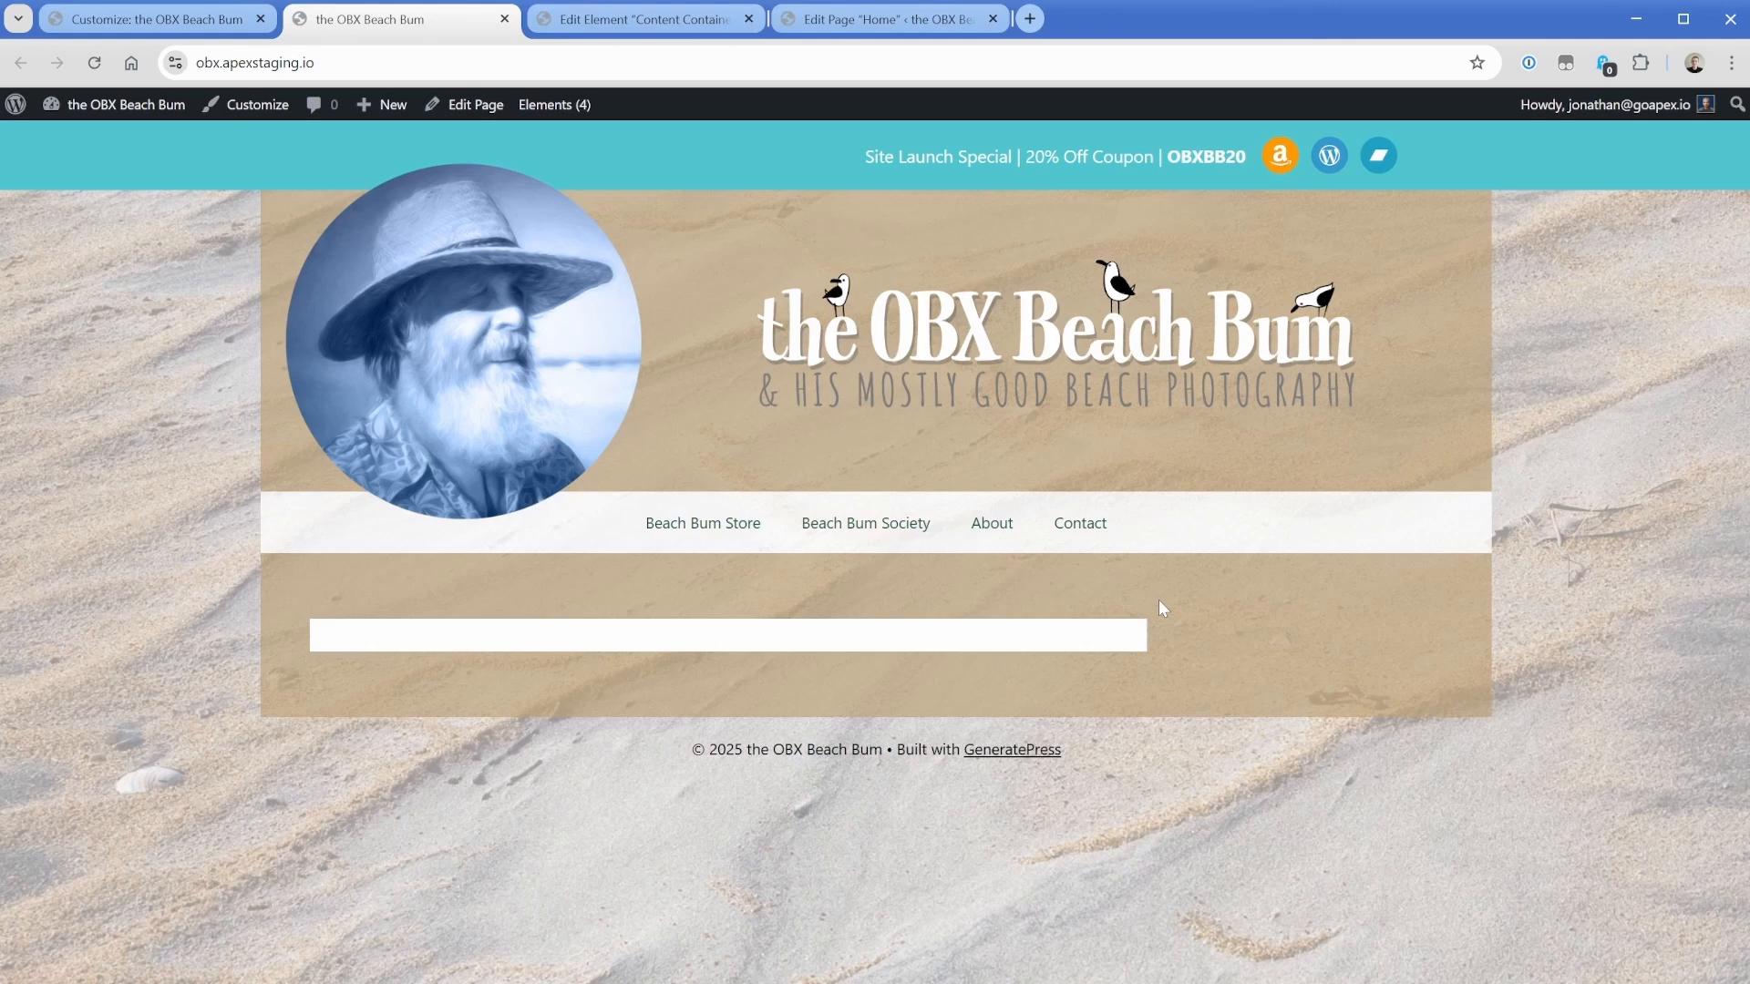
pyautogui.click(892, 20)
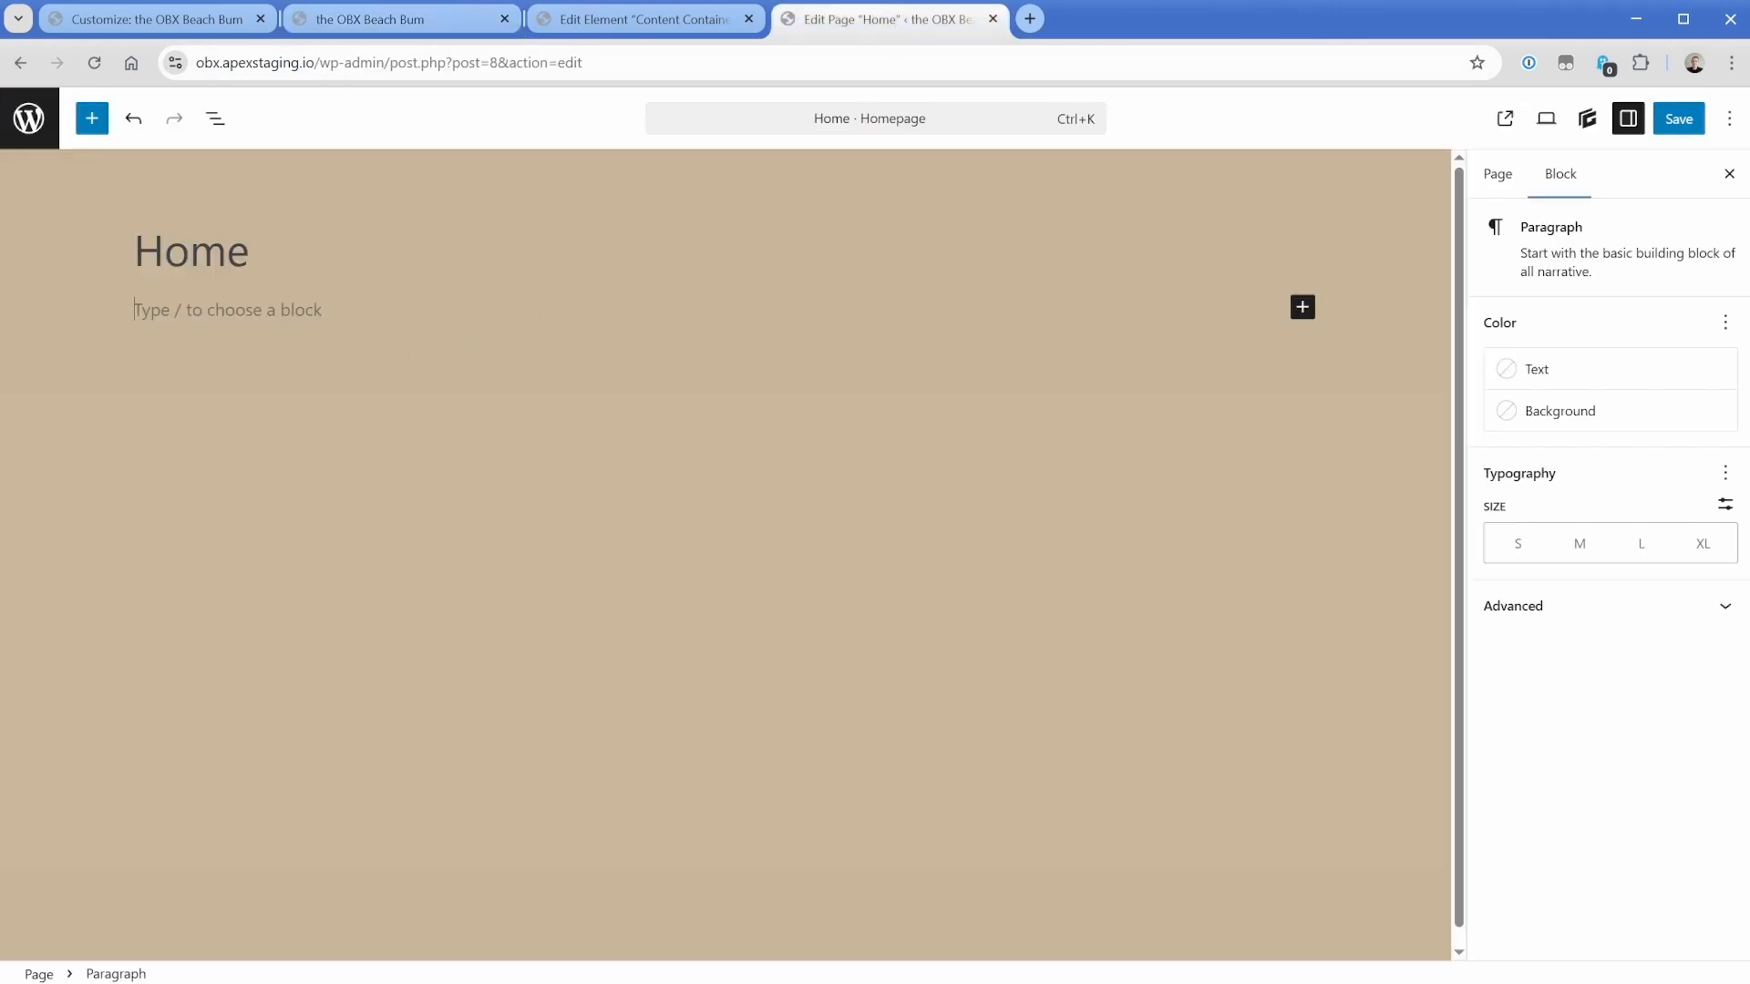
pyautogui.click(392, 20)
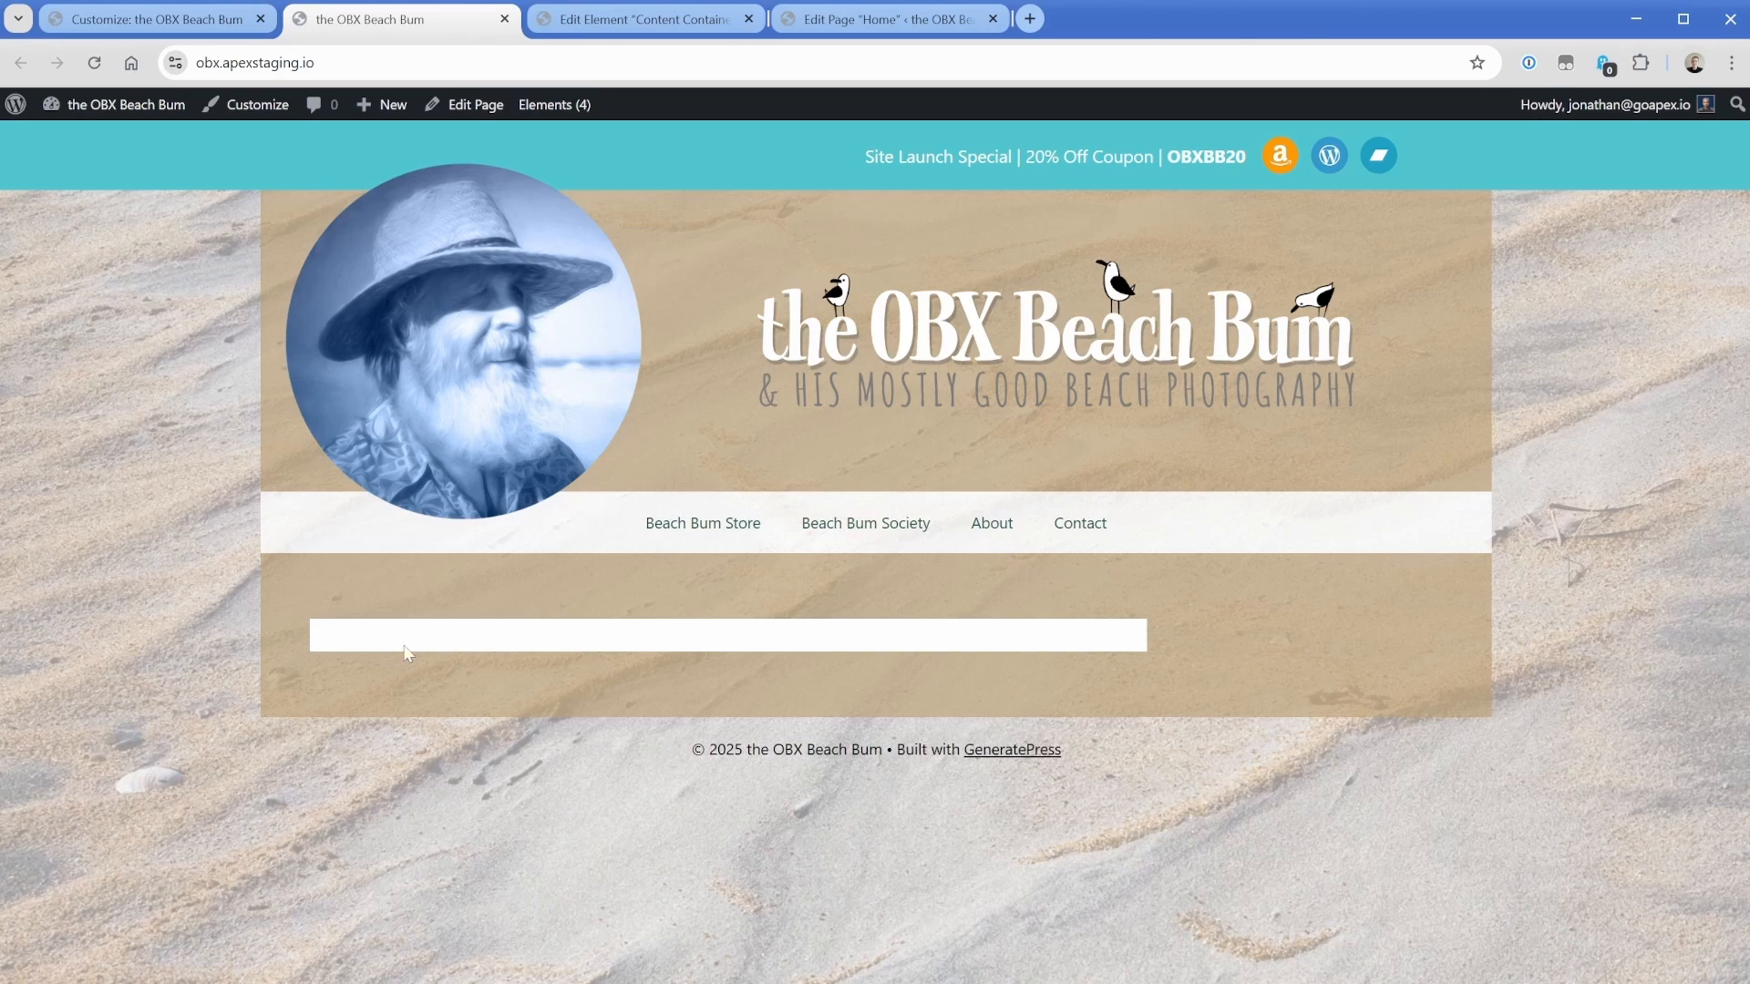
pyautogui.click(855, 31)
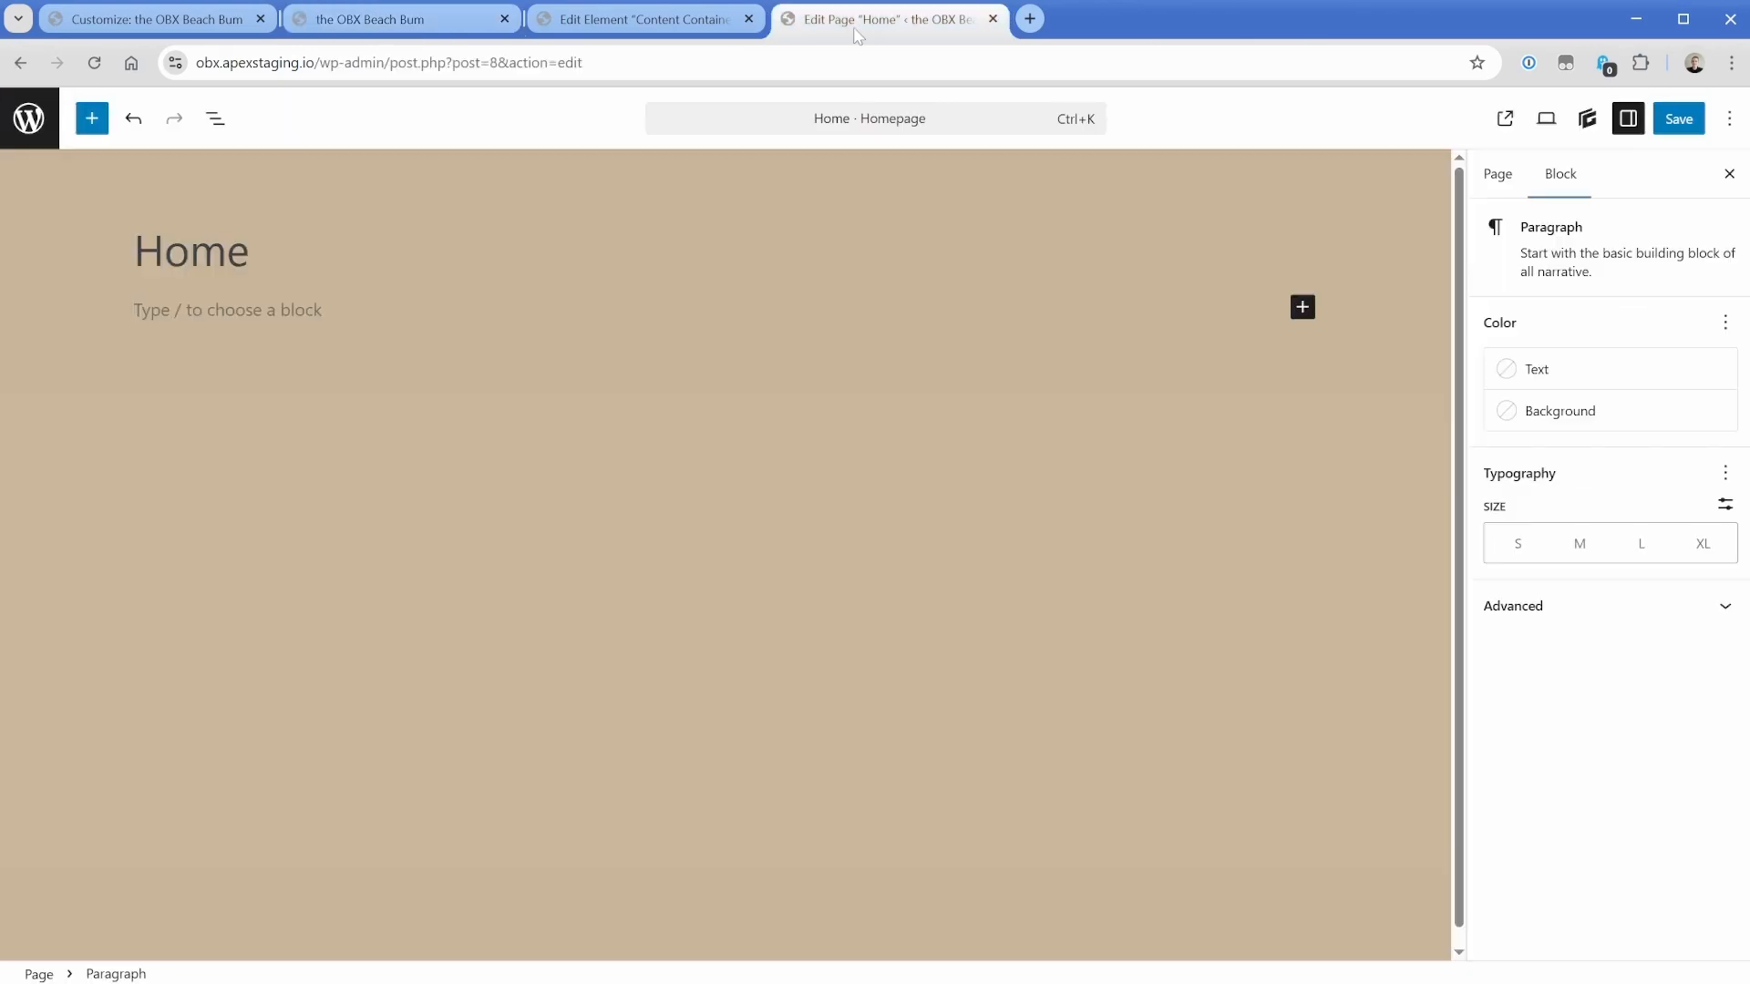
pyautogui.click(215, 119)
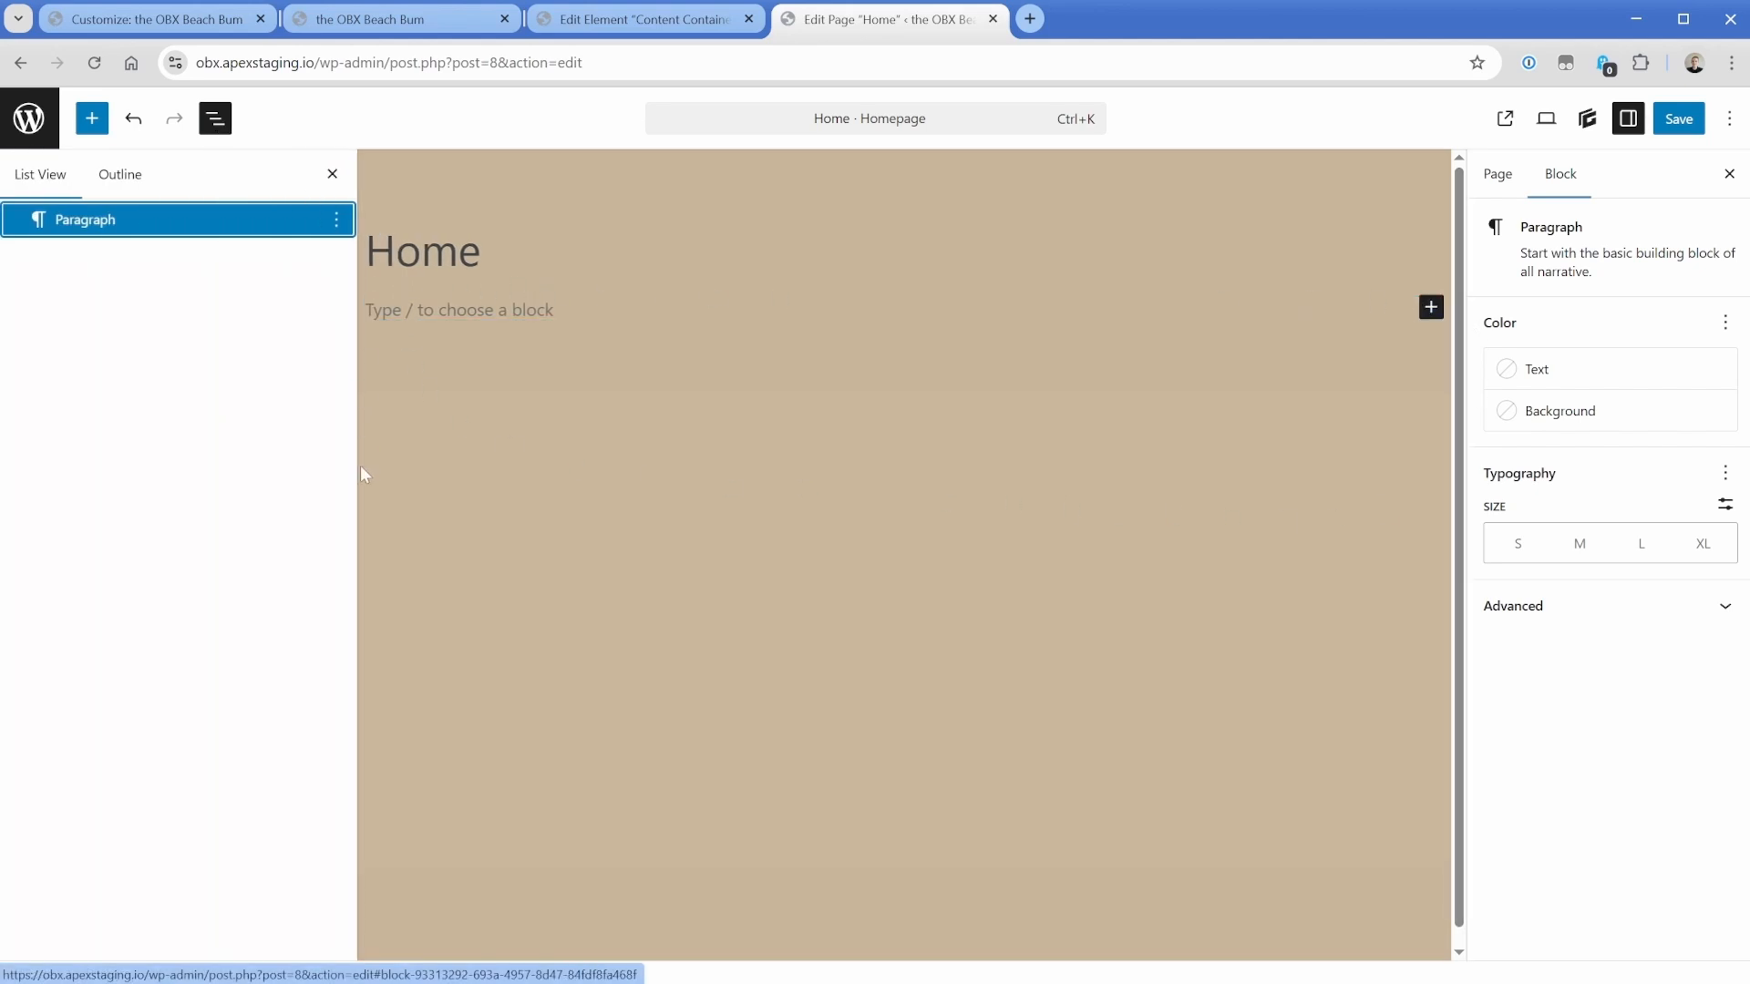
pyautogui.click(401, 20)
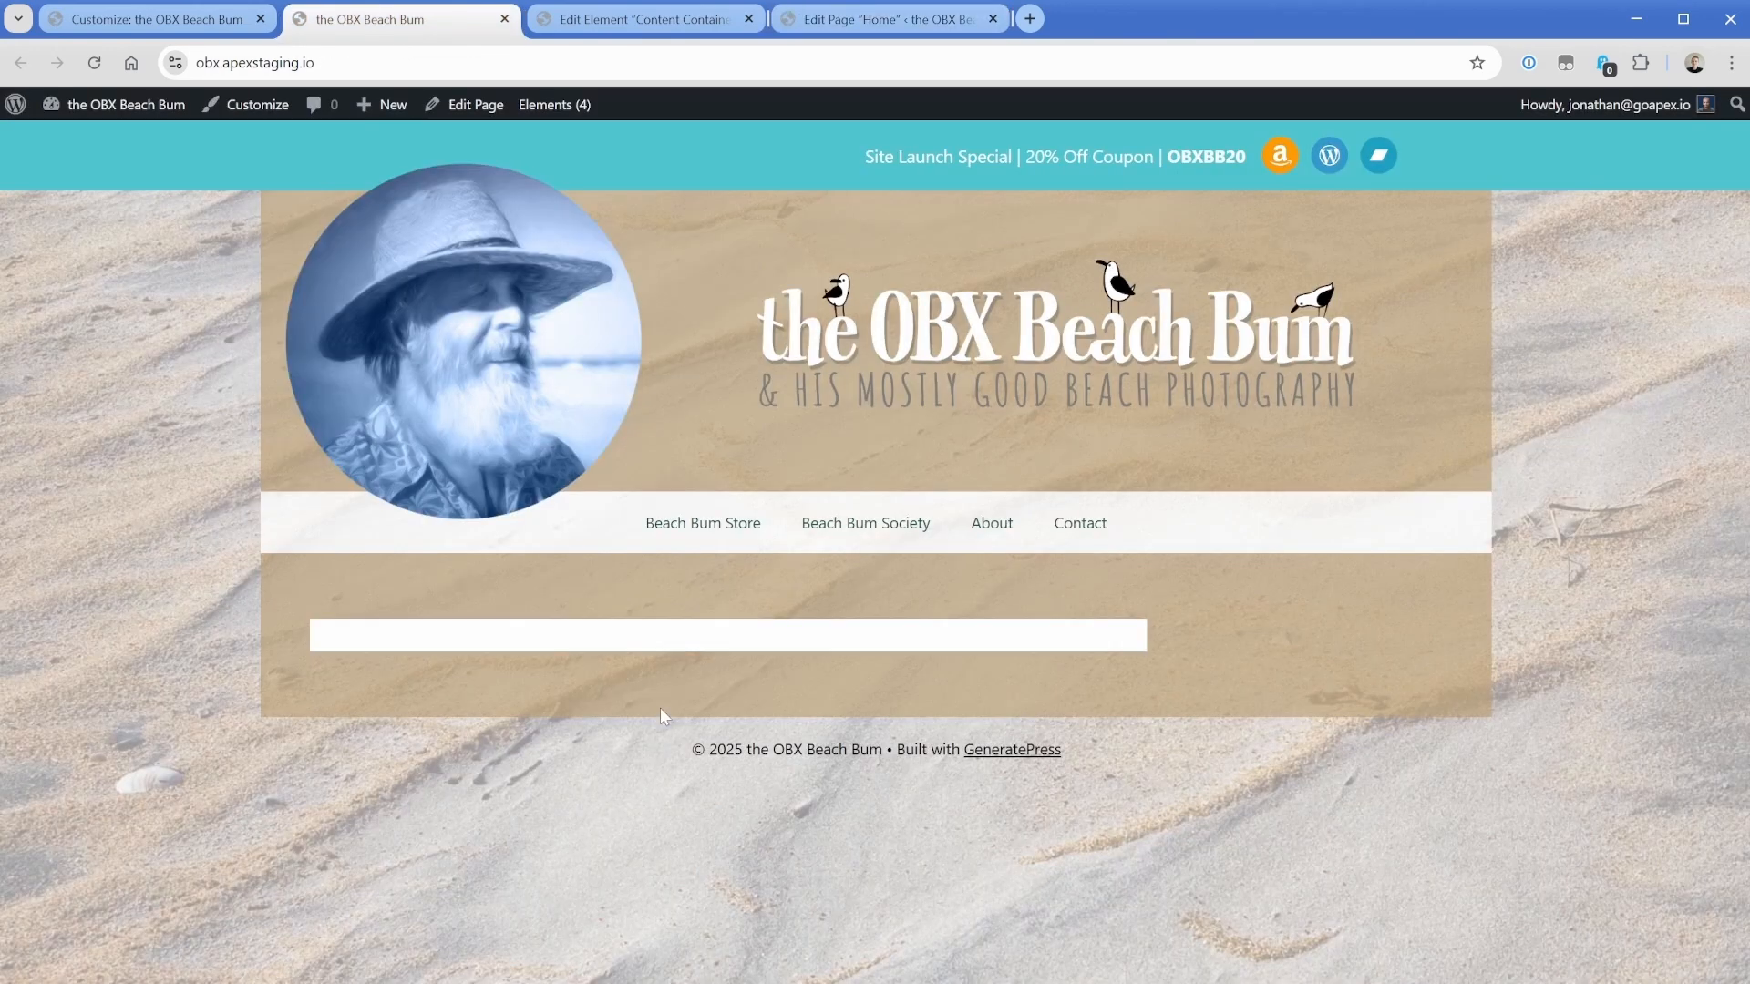
pyautogui.click(693, 20)
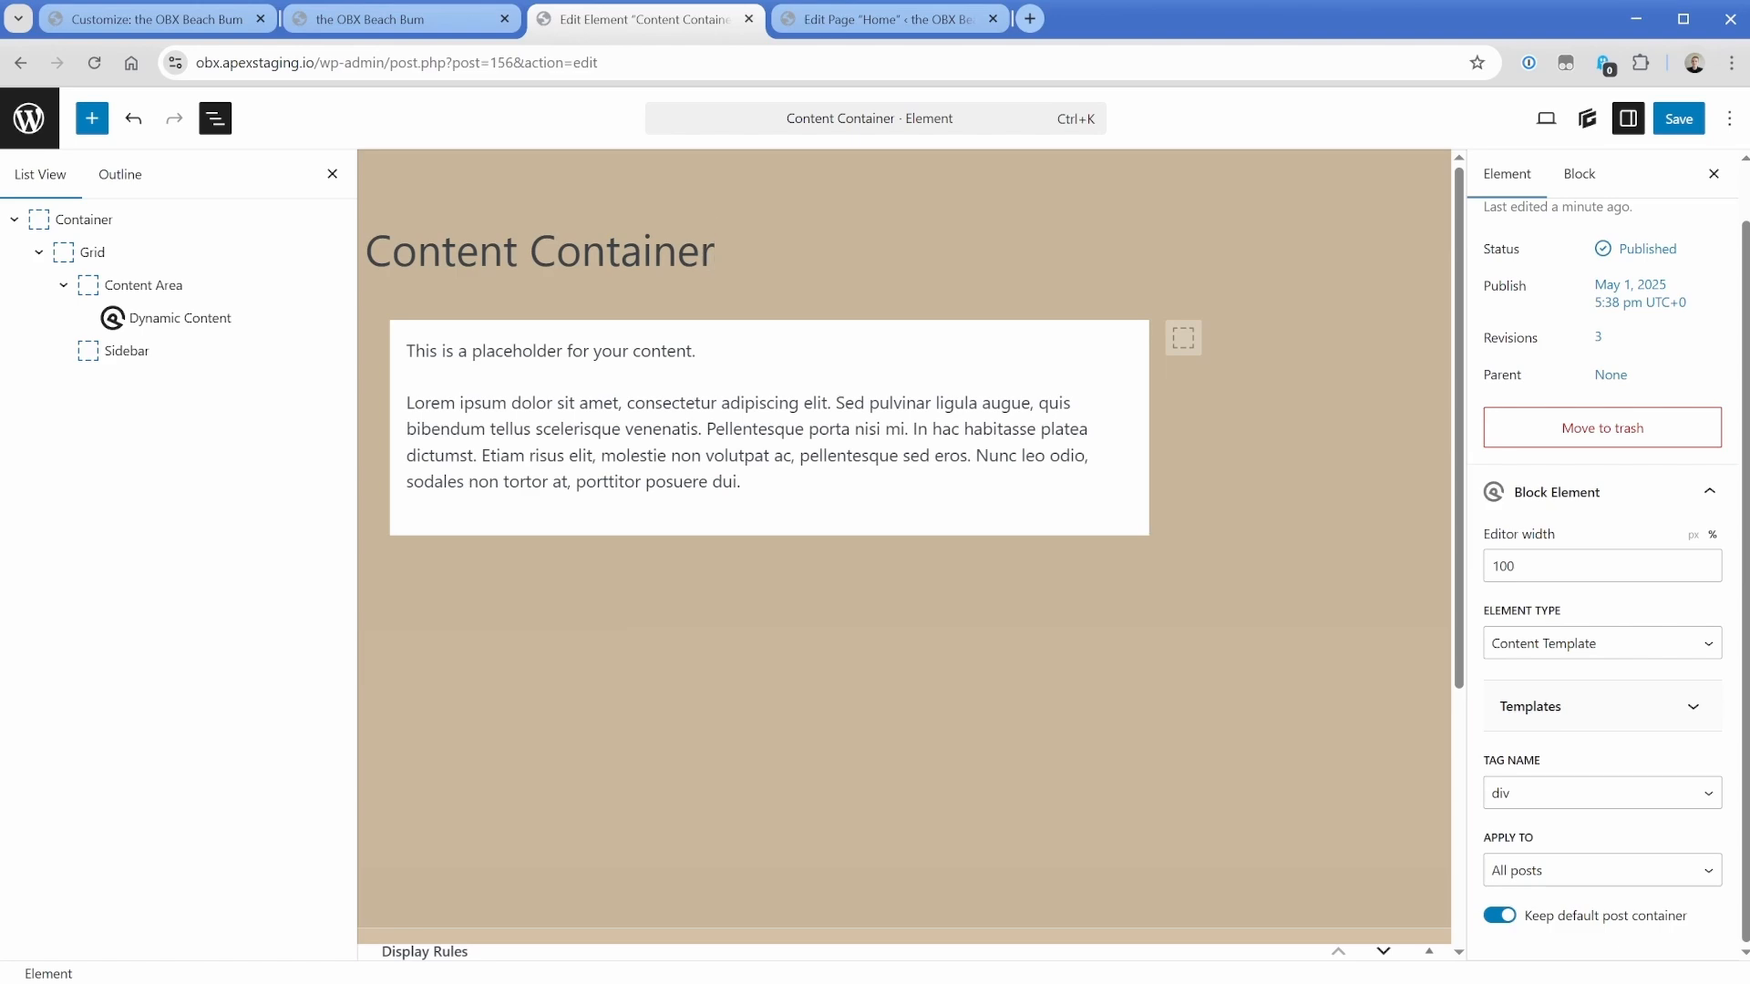
# Move the Sidebar container ahead of the Content Area in the grid and back to its original place.
pyautogui.click(173, 350)
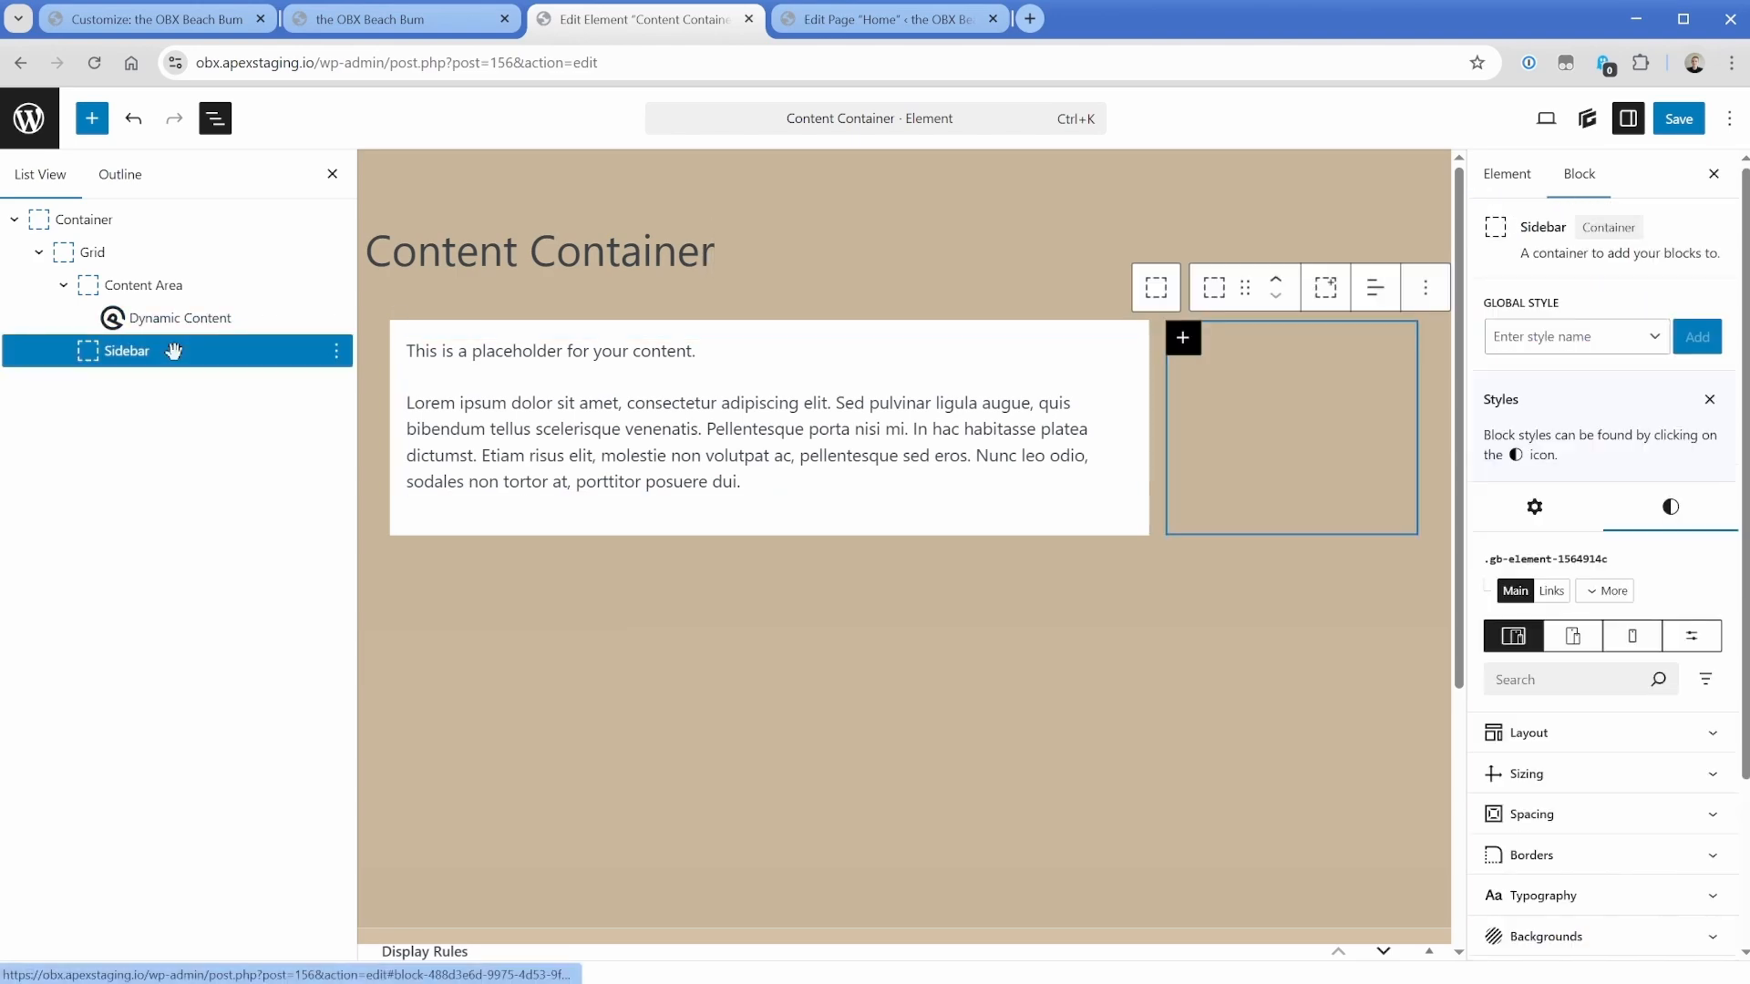
pyautogui.click(1277, 288)
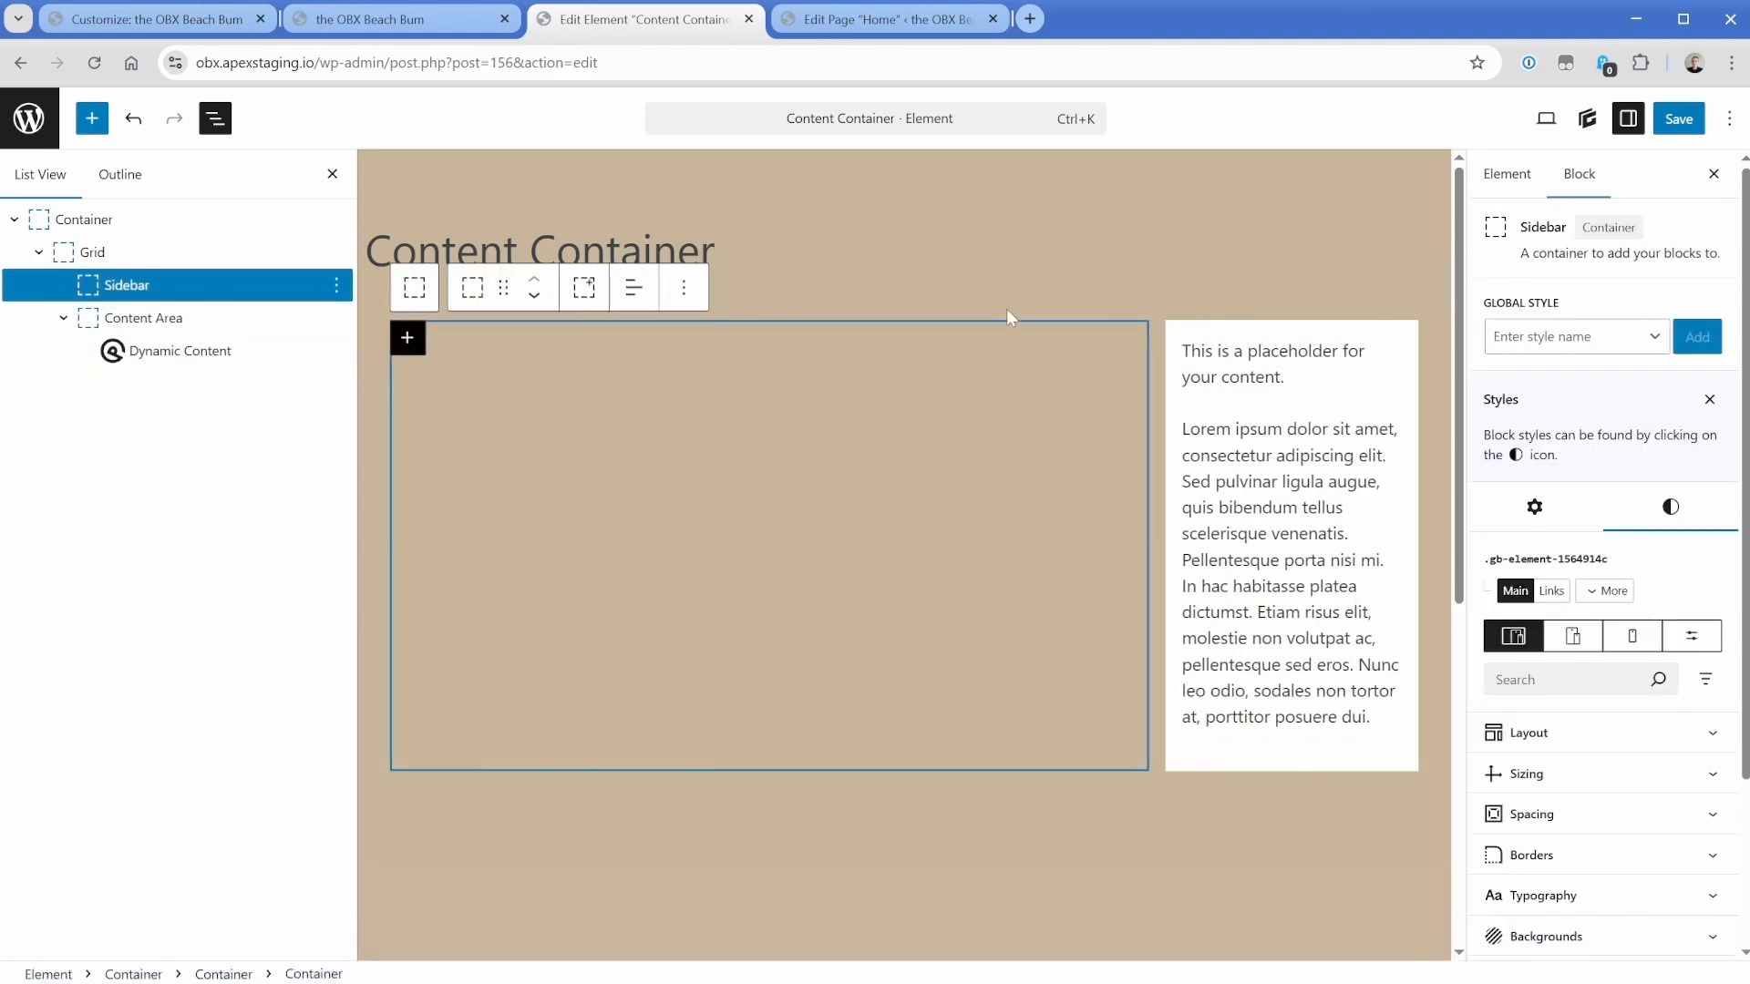
pyautogui.click(534, 295)
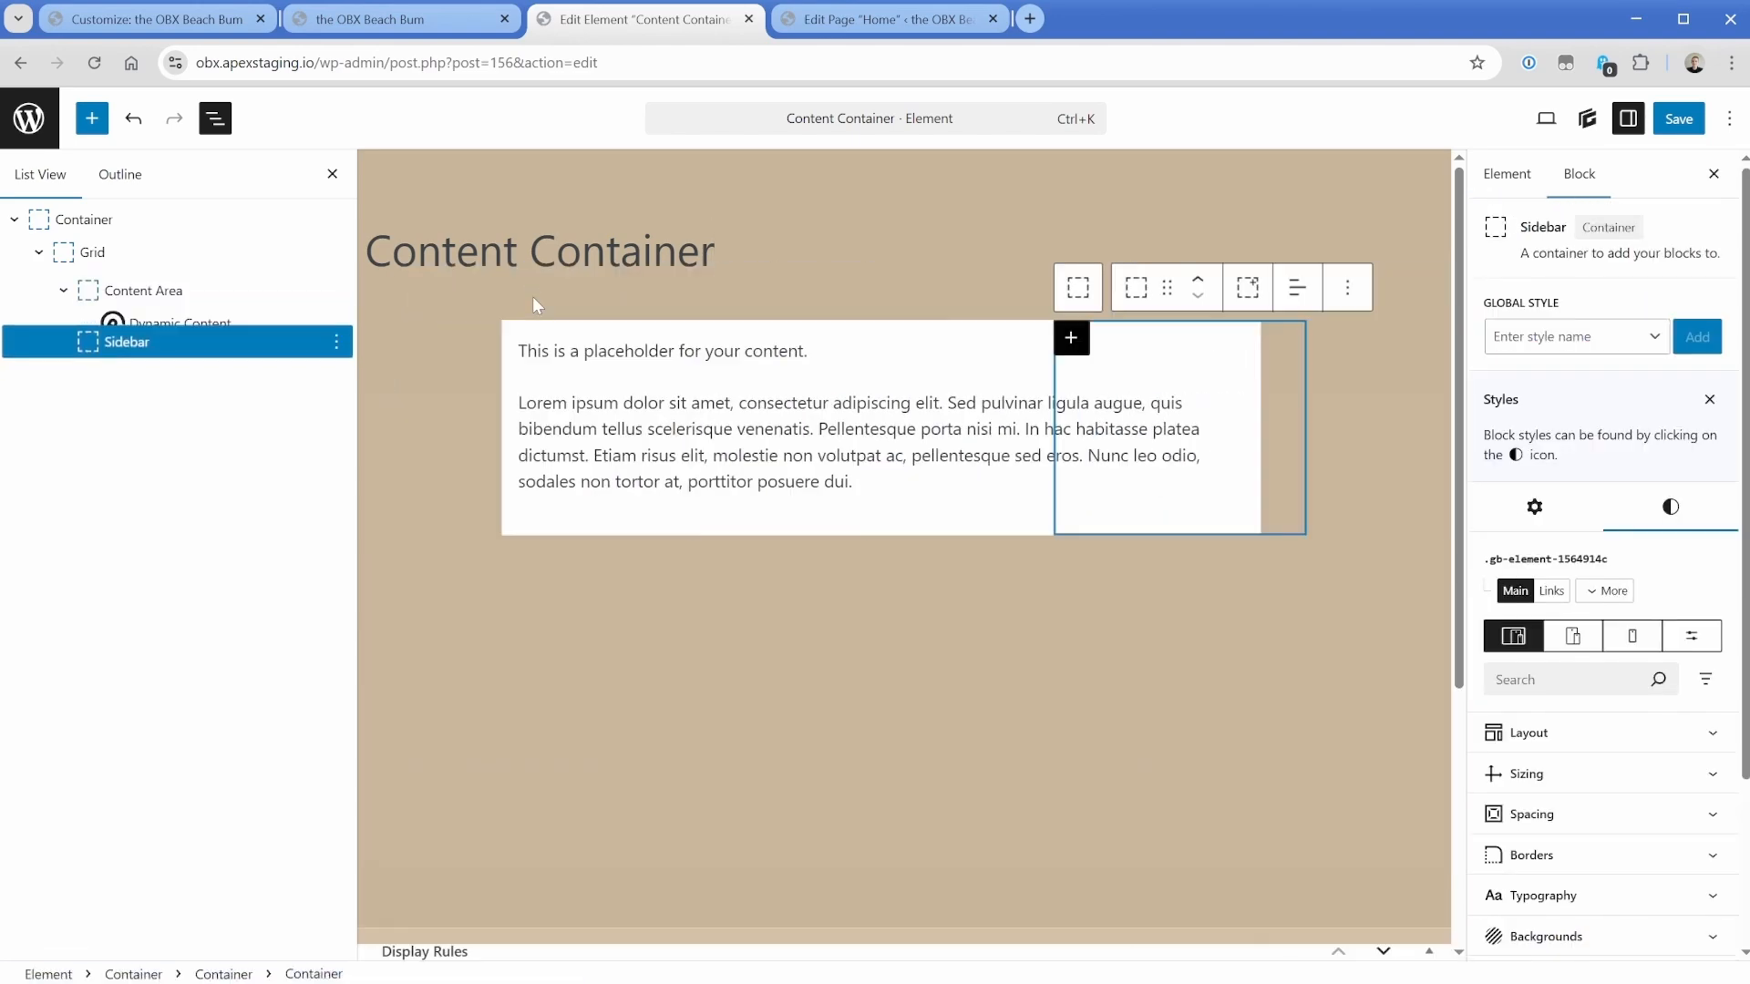
# Rename the Content Container element as Content Template and save it.
pyautogui.click(162, 288)
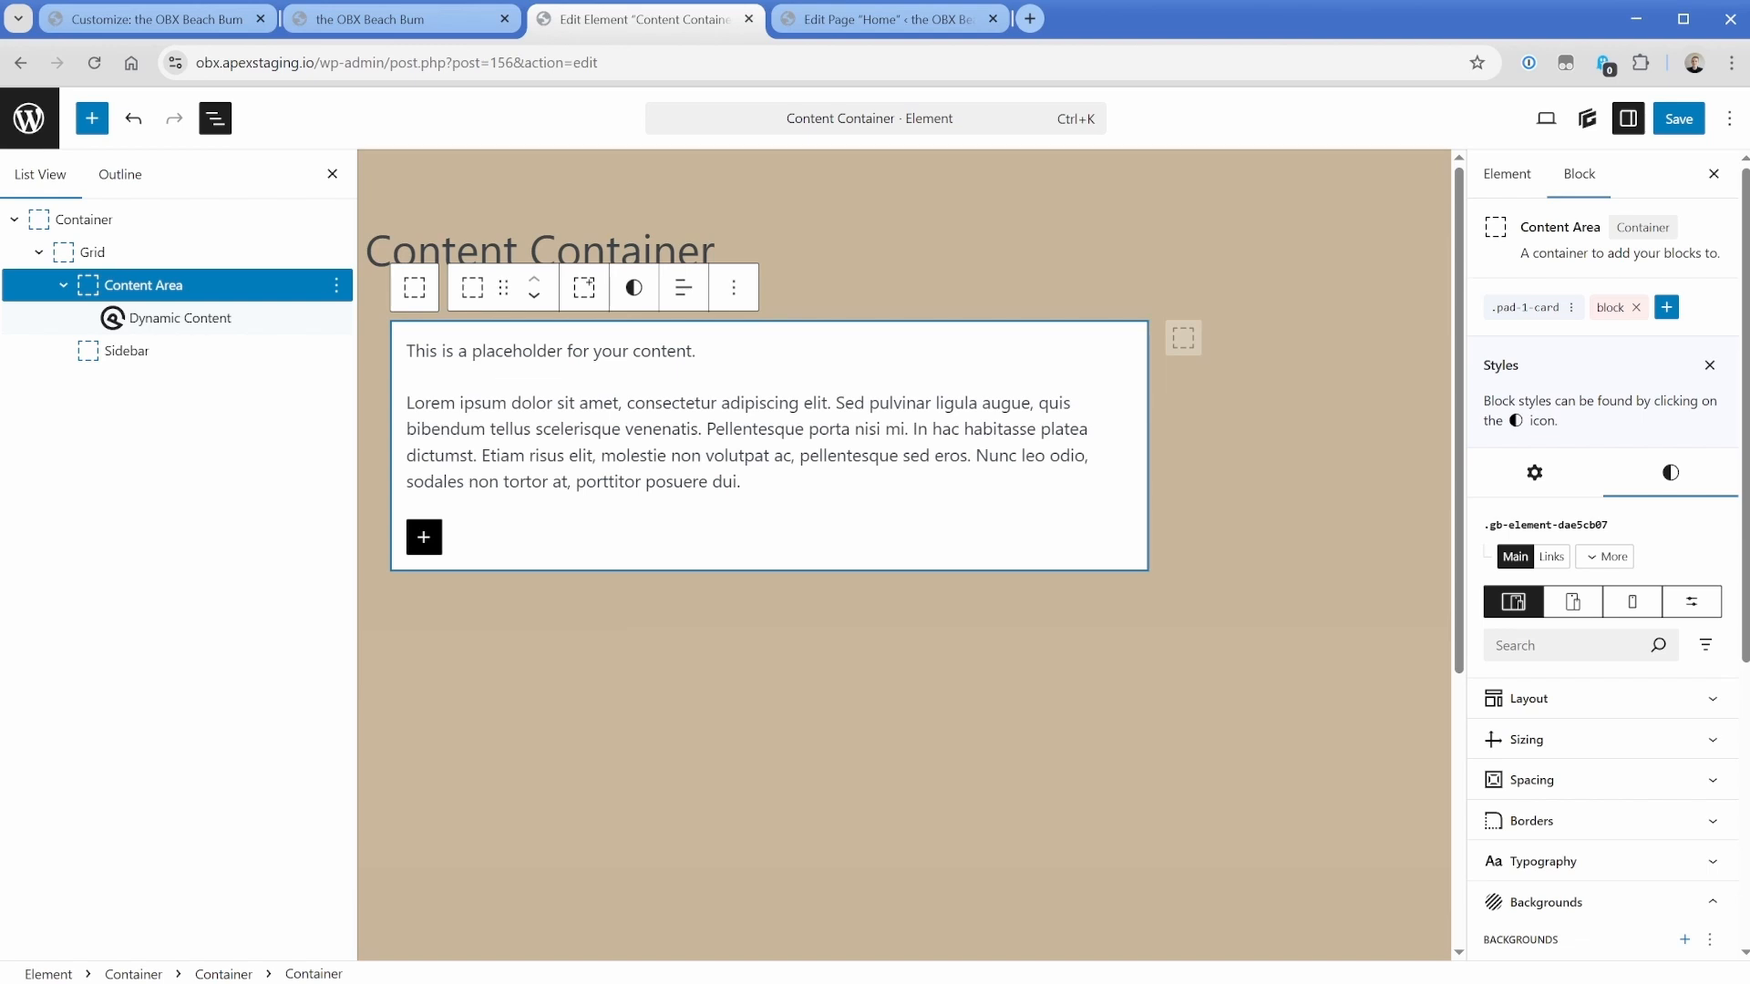
pyautogui.doubleClick(595, 248)
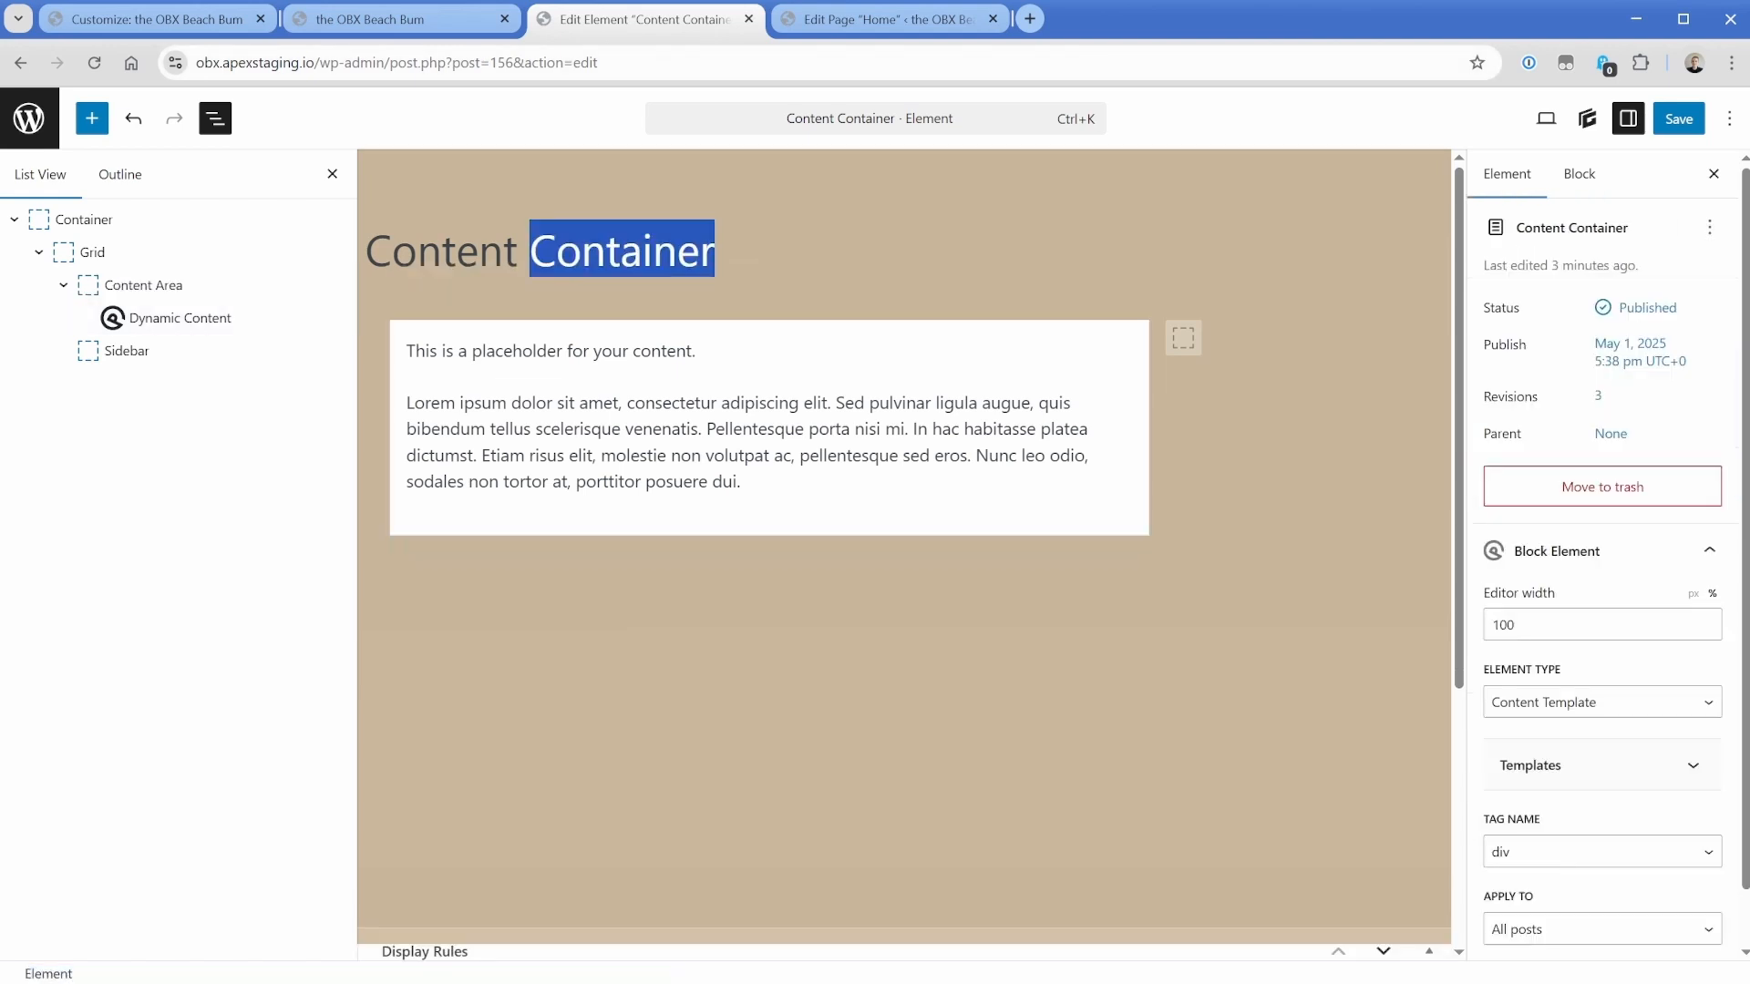
pyautogui.write('Template')
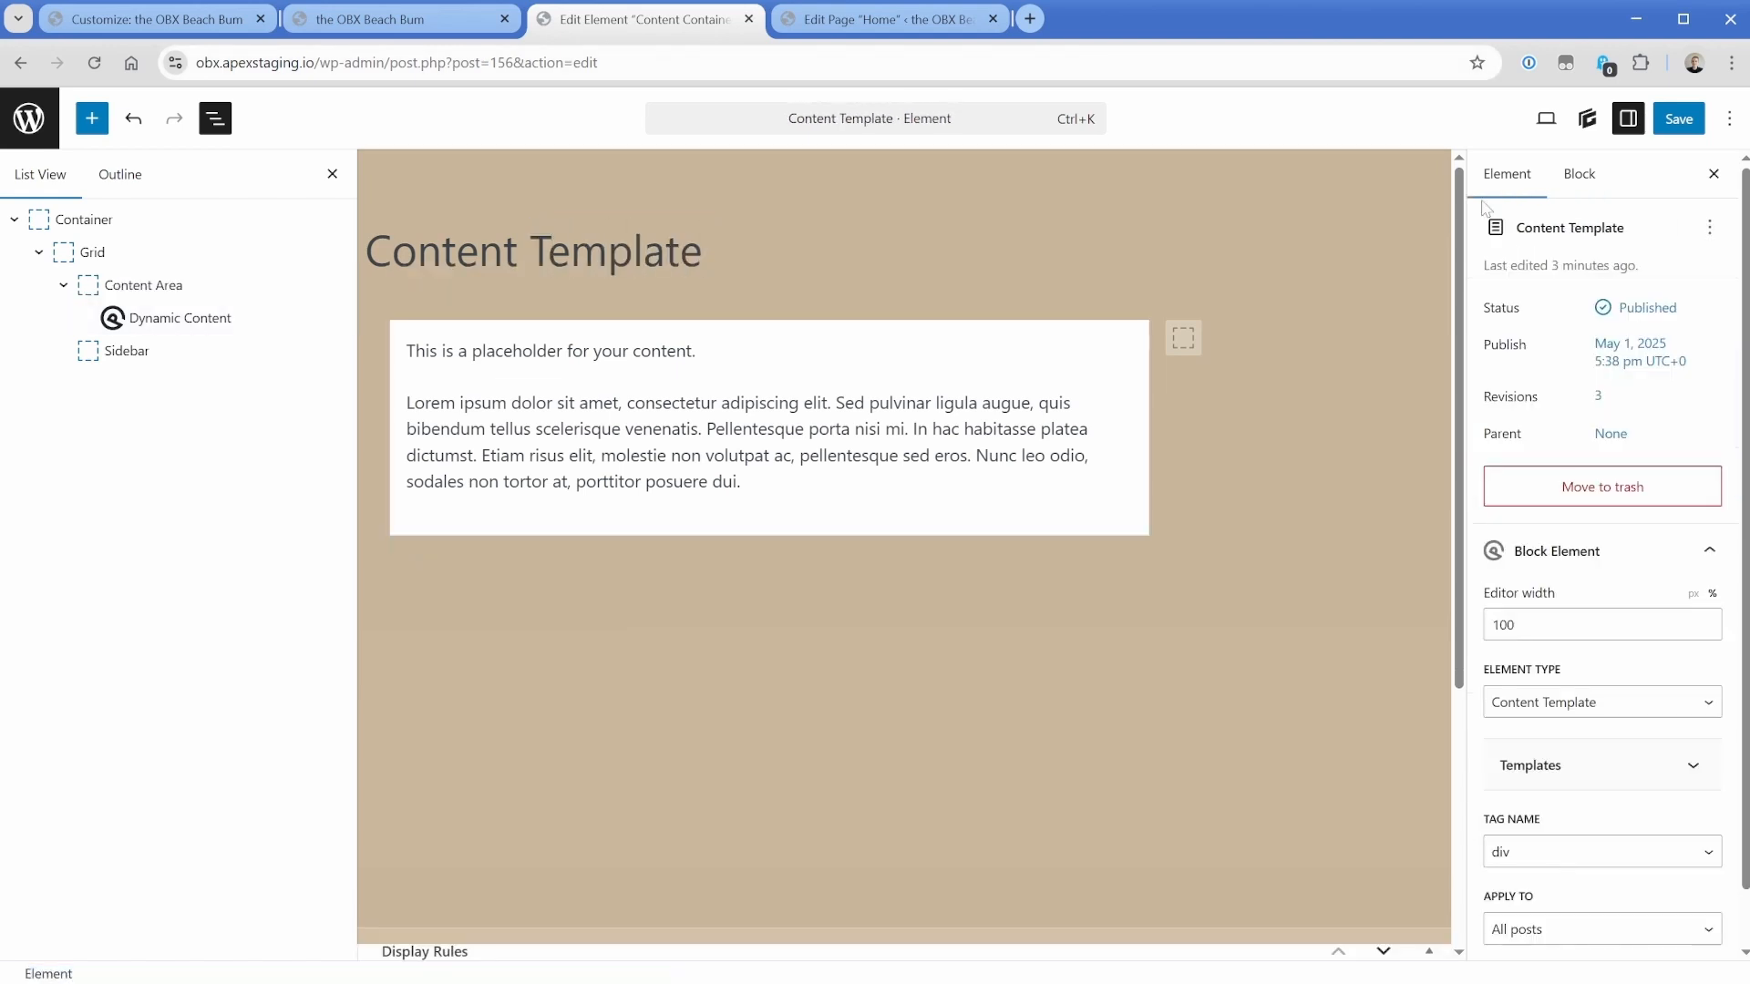
pyautogui.click(1675, 120)
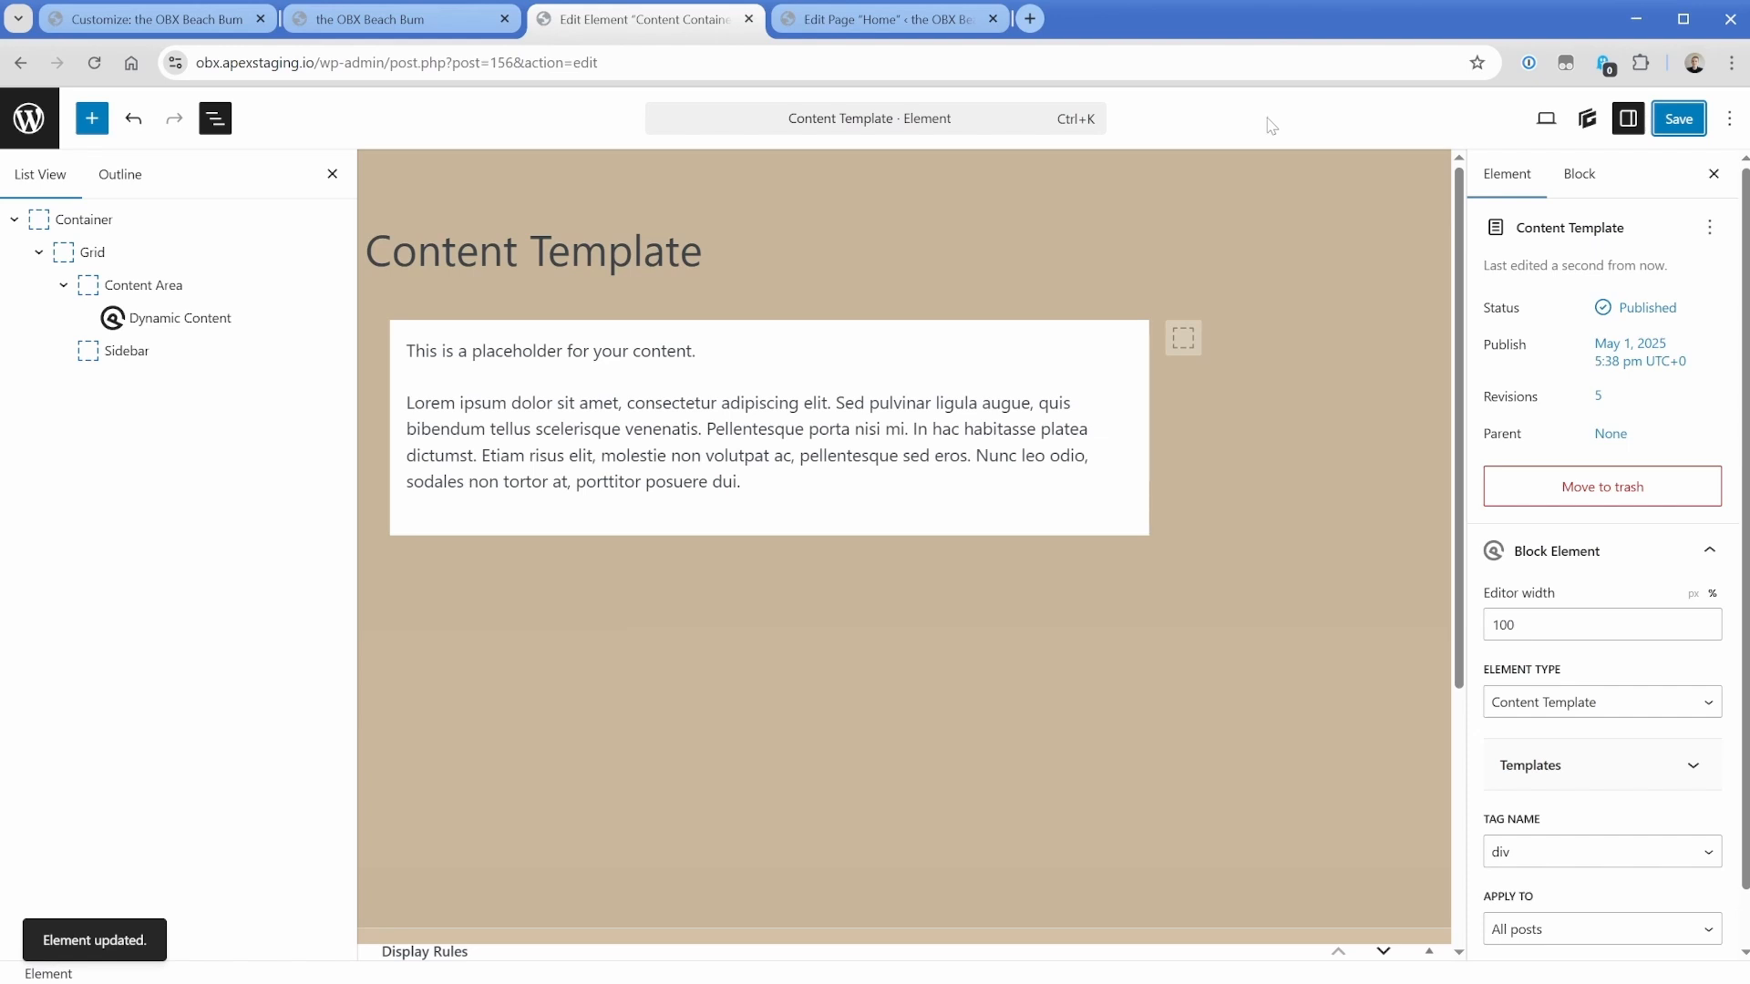
# Review the post list and sidebar layout in the custom archive page mockup image.
pyautogui.click(1248, 338)
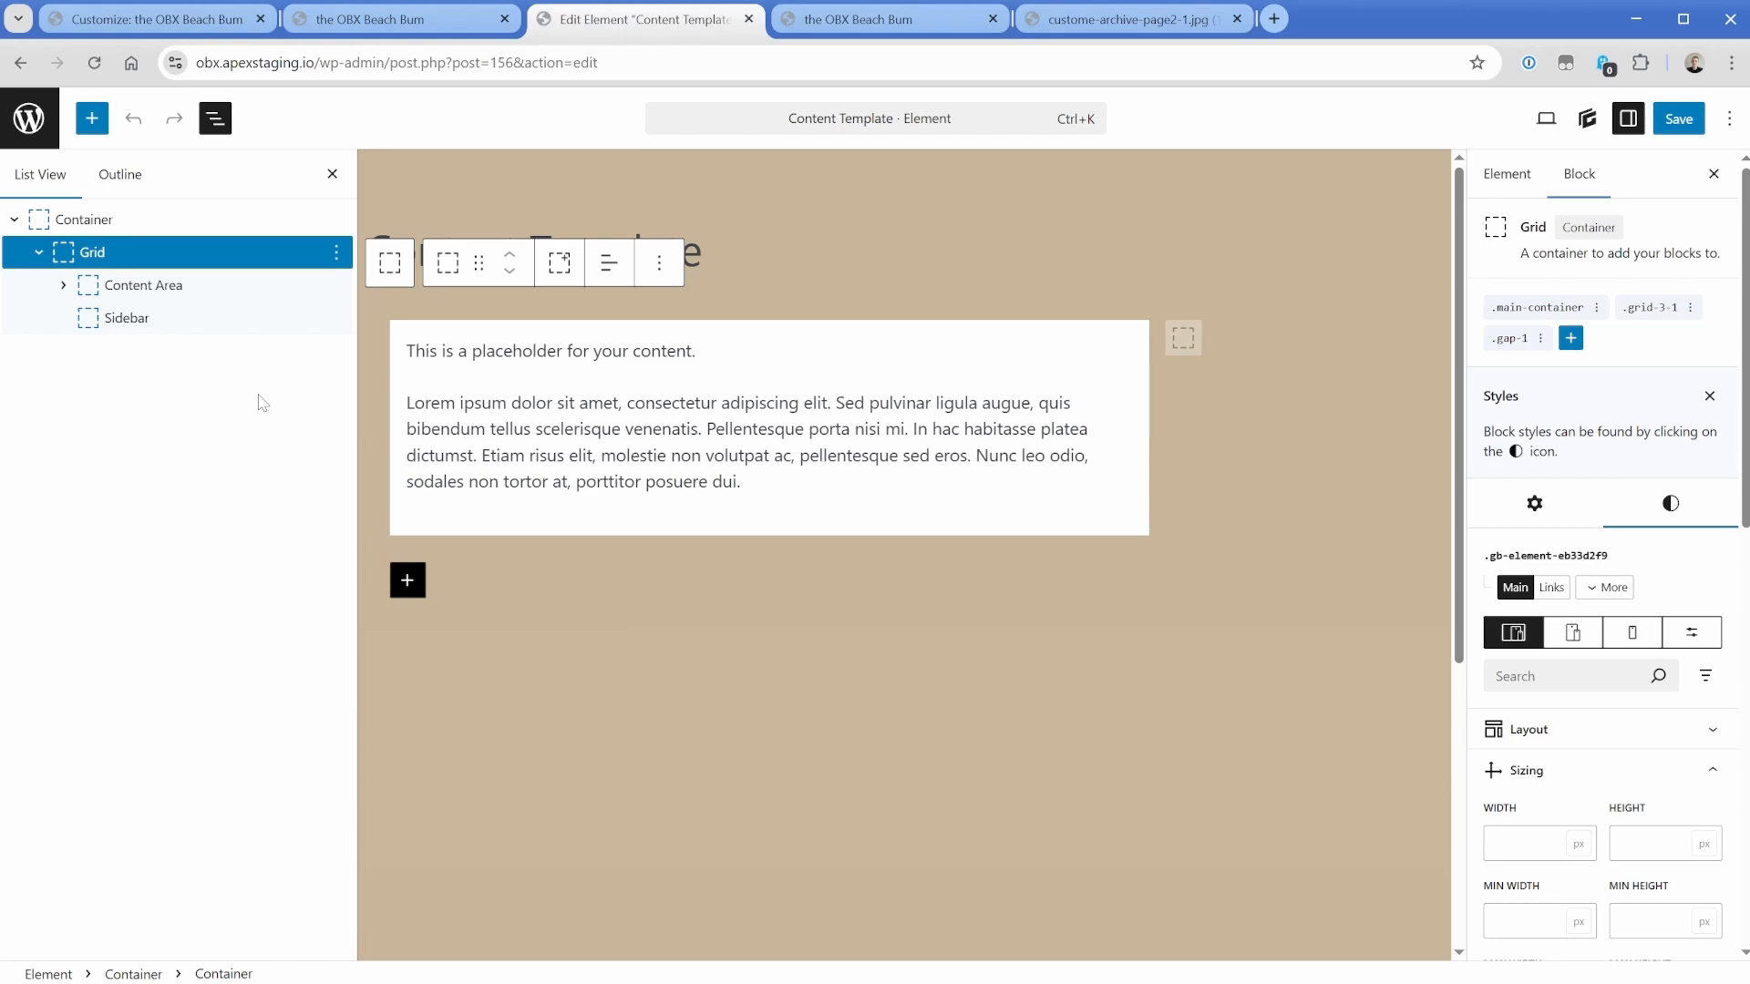
pyautogui.click(1119, 19)
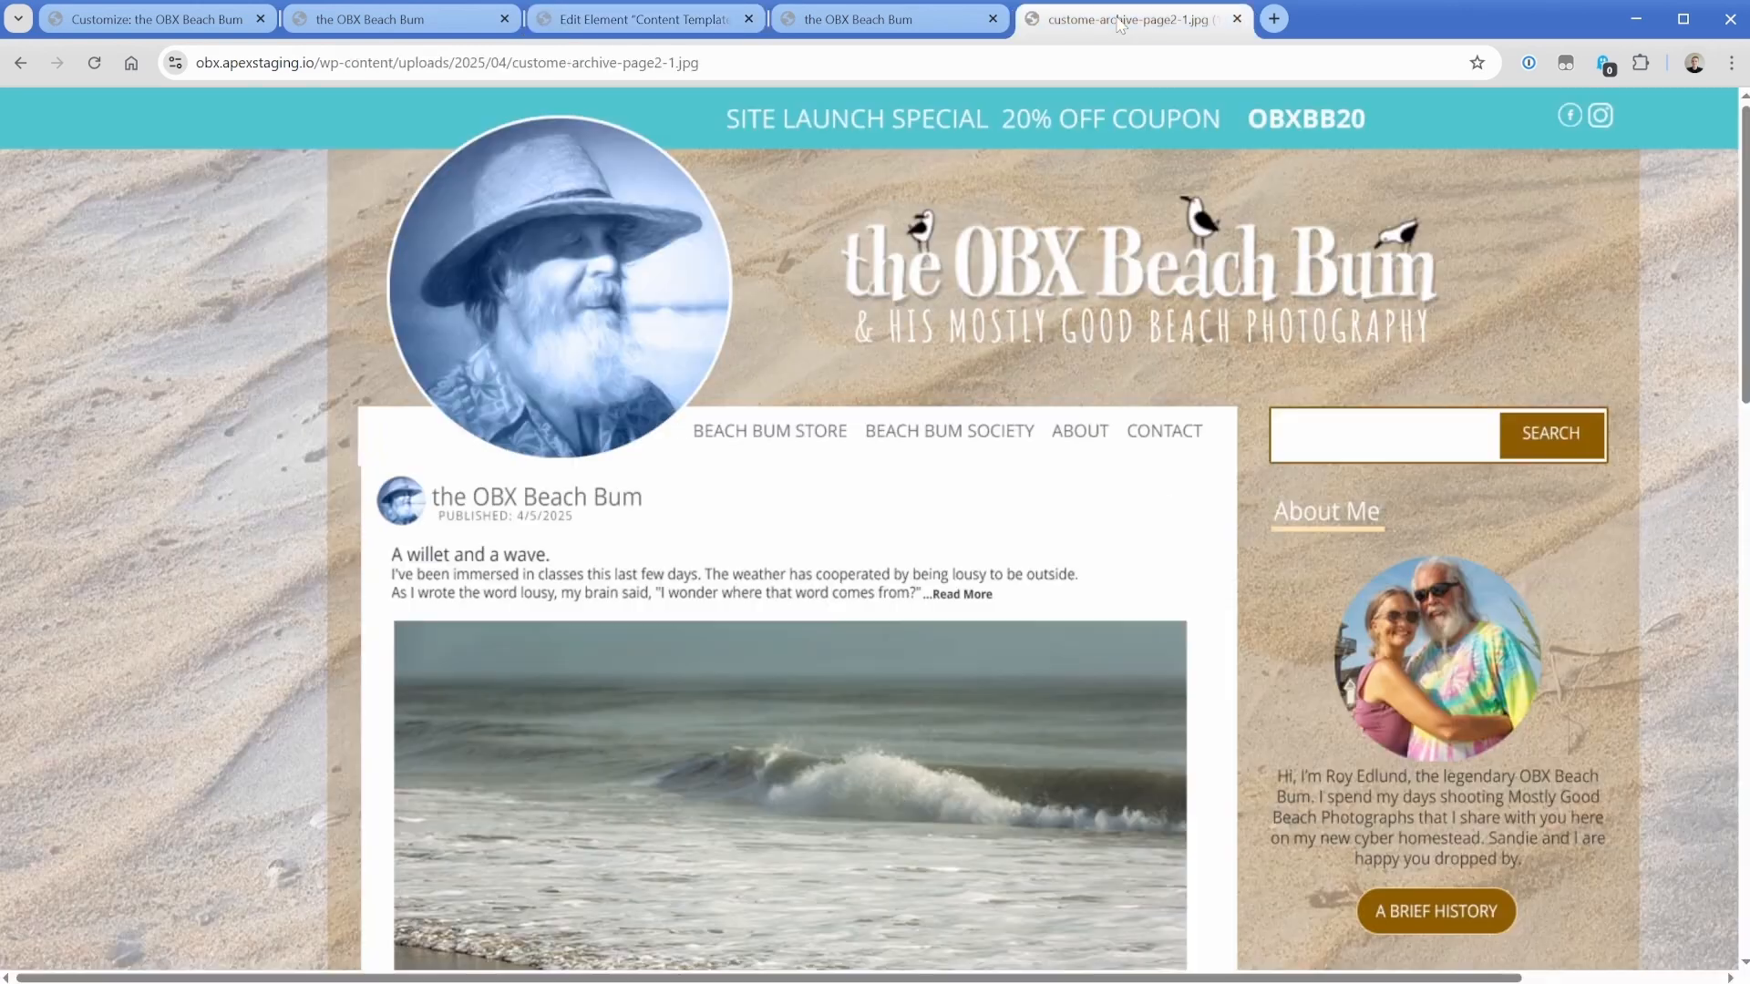
pyautogui.scroll(-3, 674, 469)
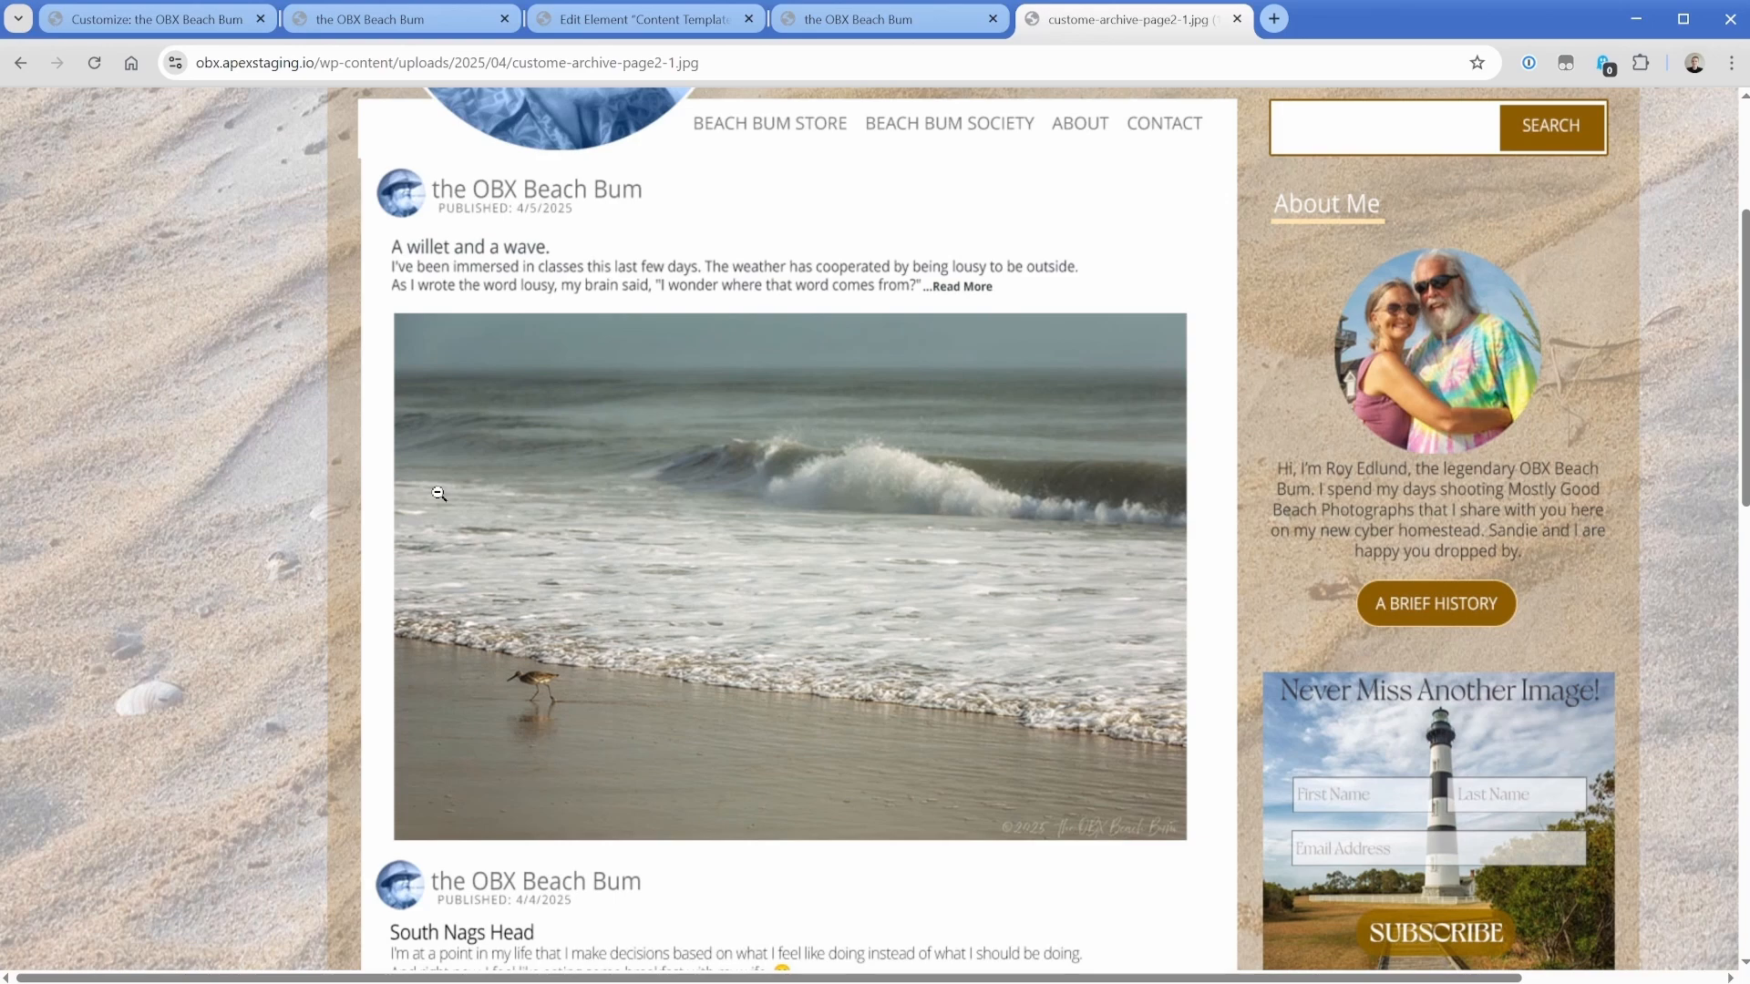
# Open the Home page for editing and insert a Query block with the blank layout in its empty paragraph.
pyautogui.click(848, 22)
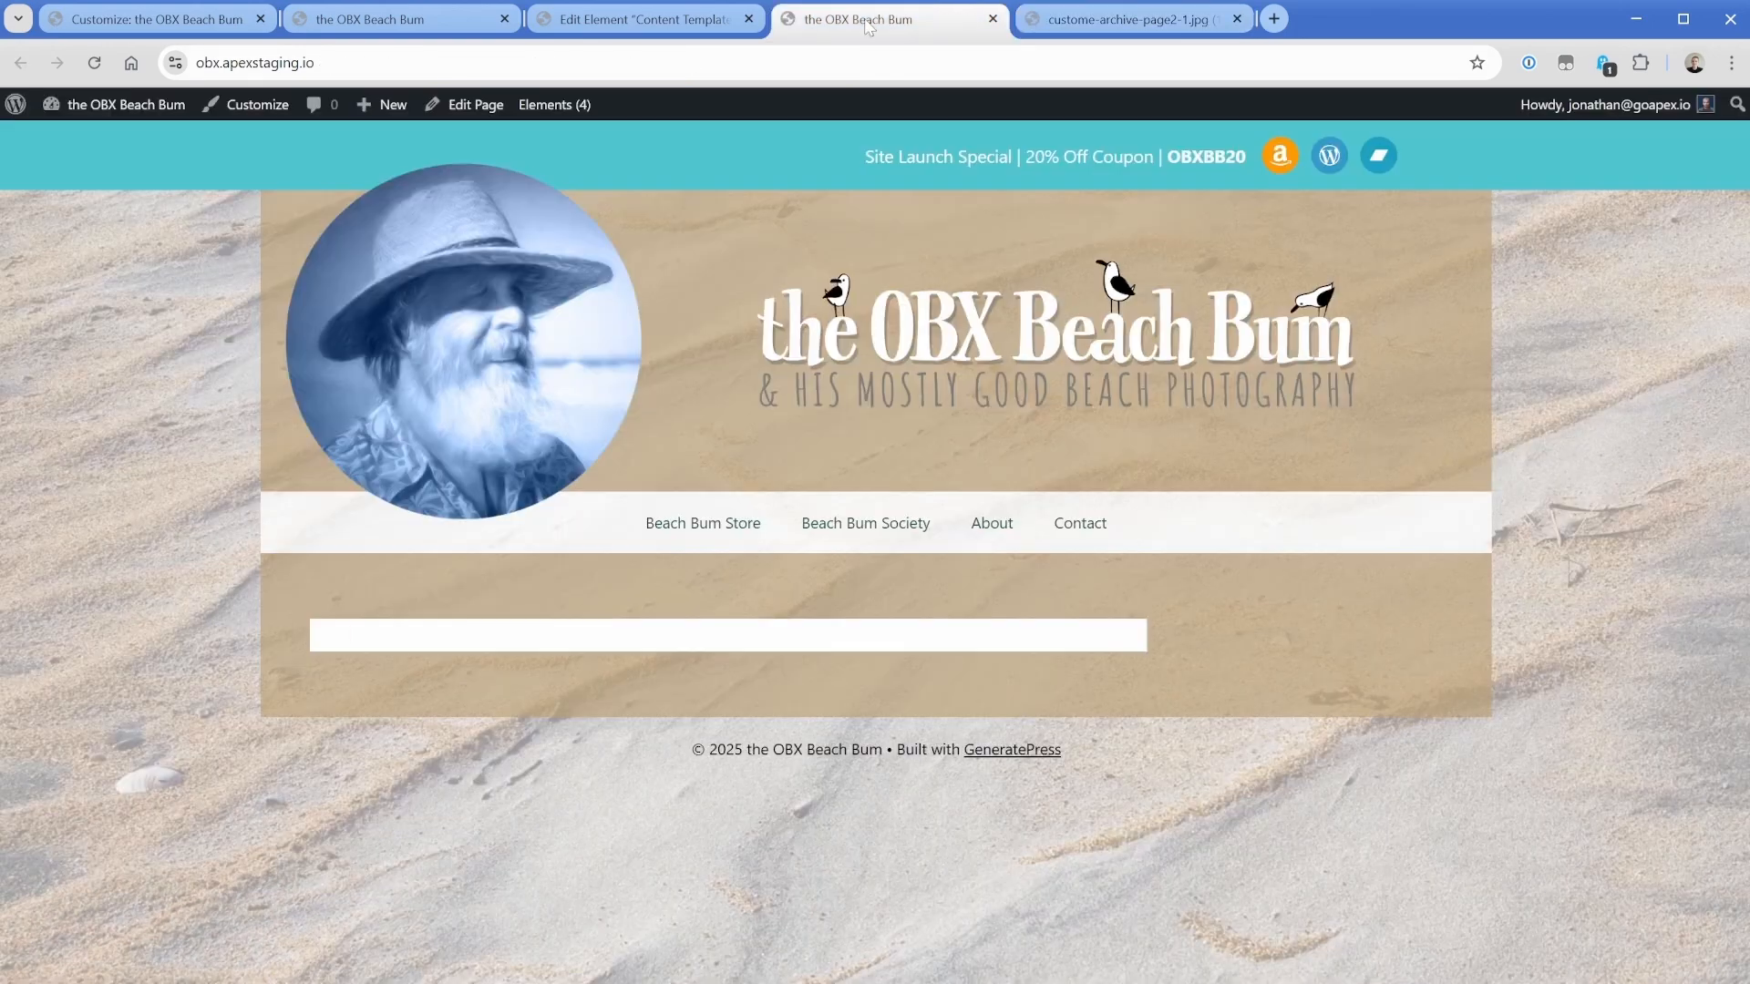
pyautogui.click(488, 108)
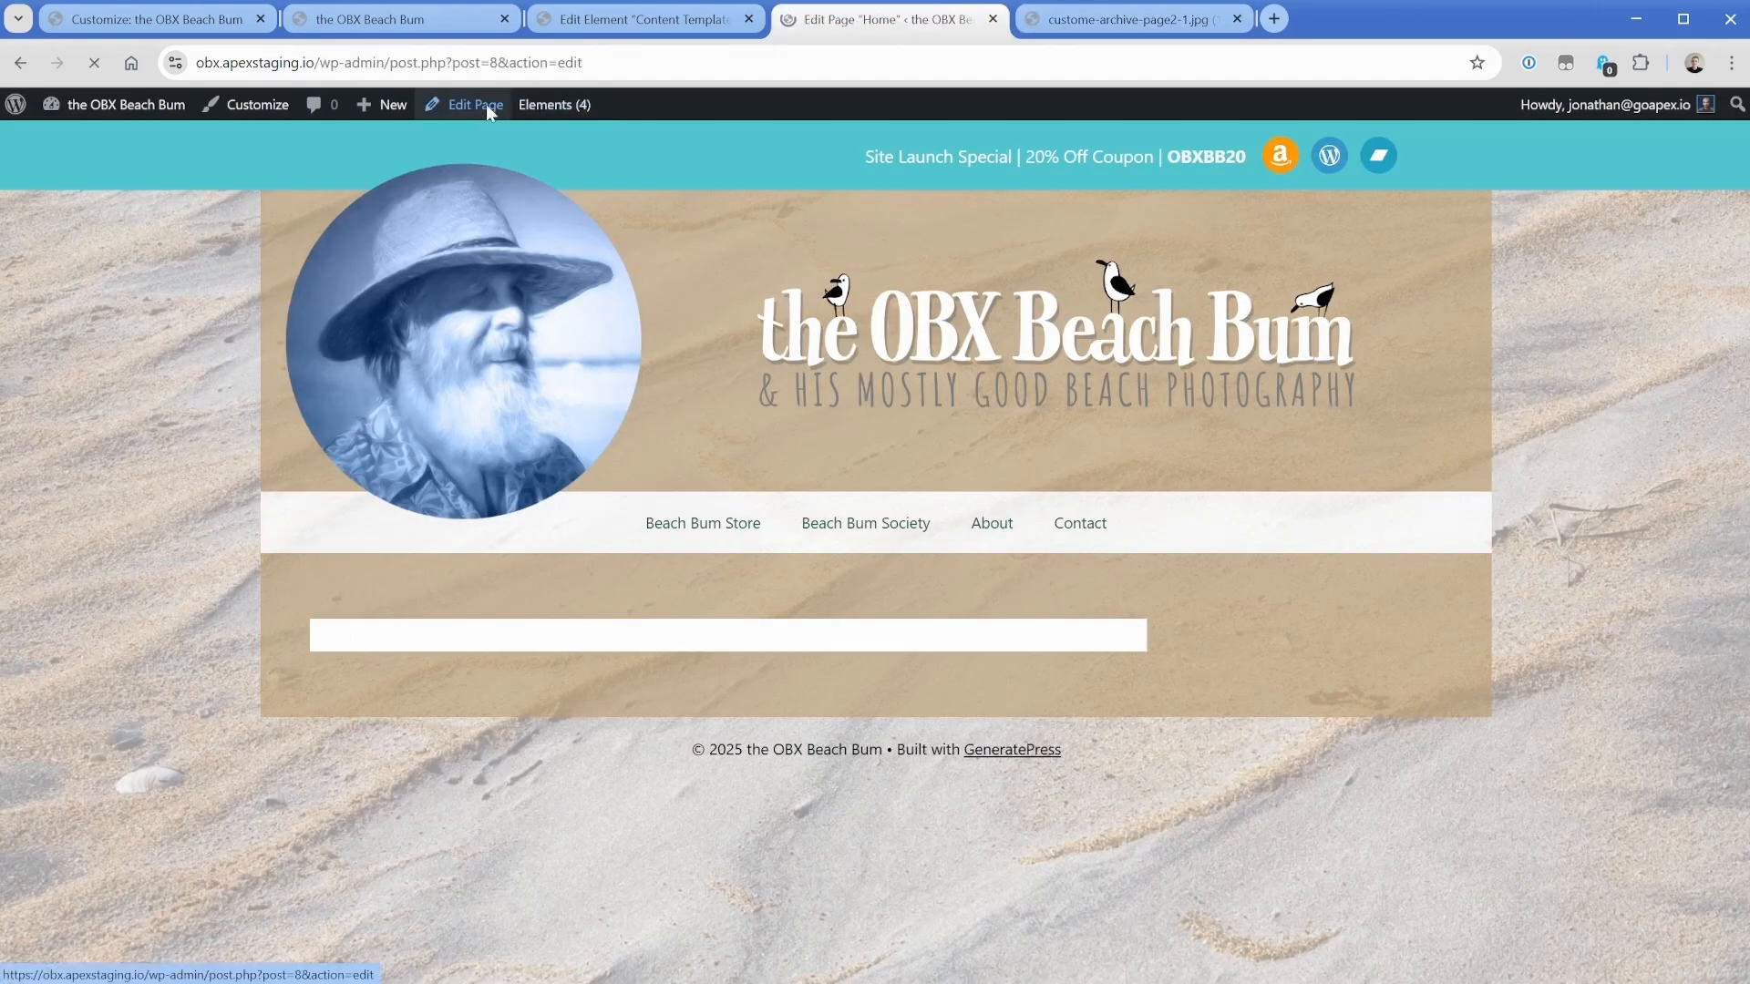
pyautogui.click(131, 339)
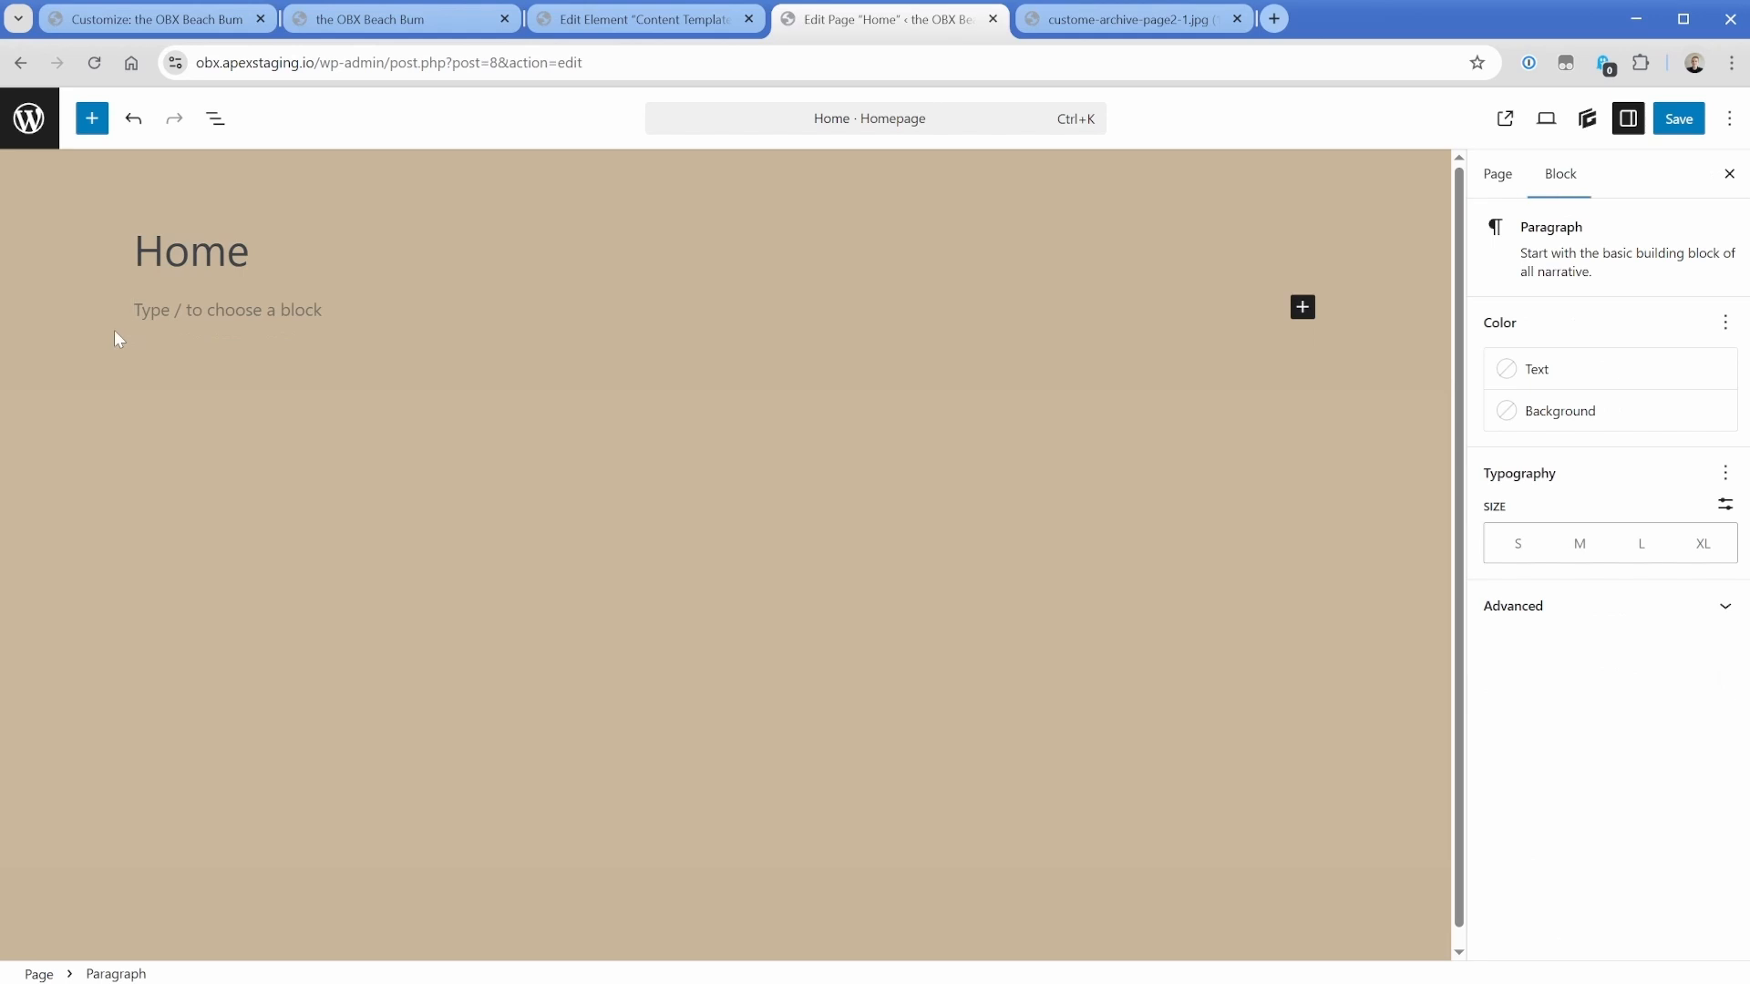
pyautogui.write('/')
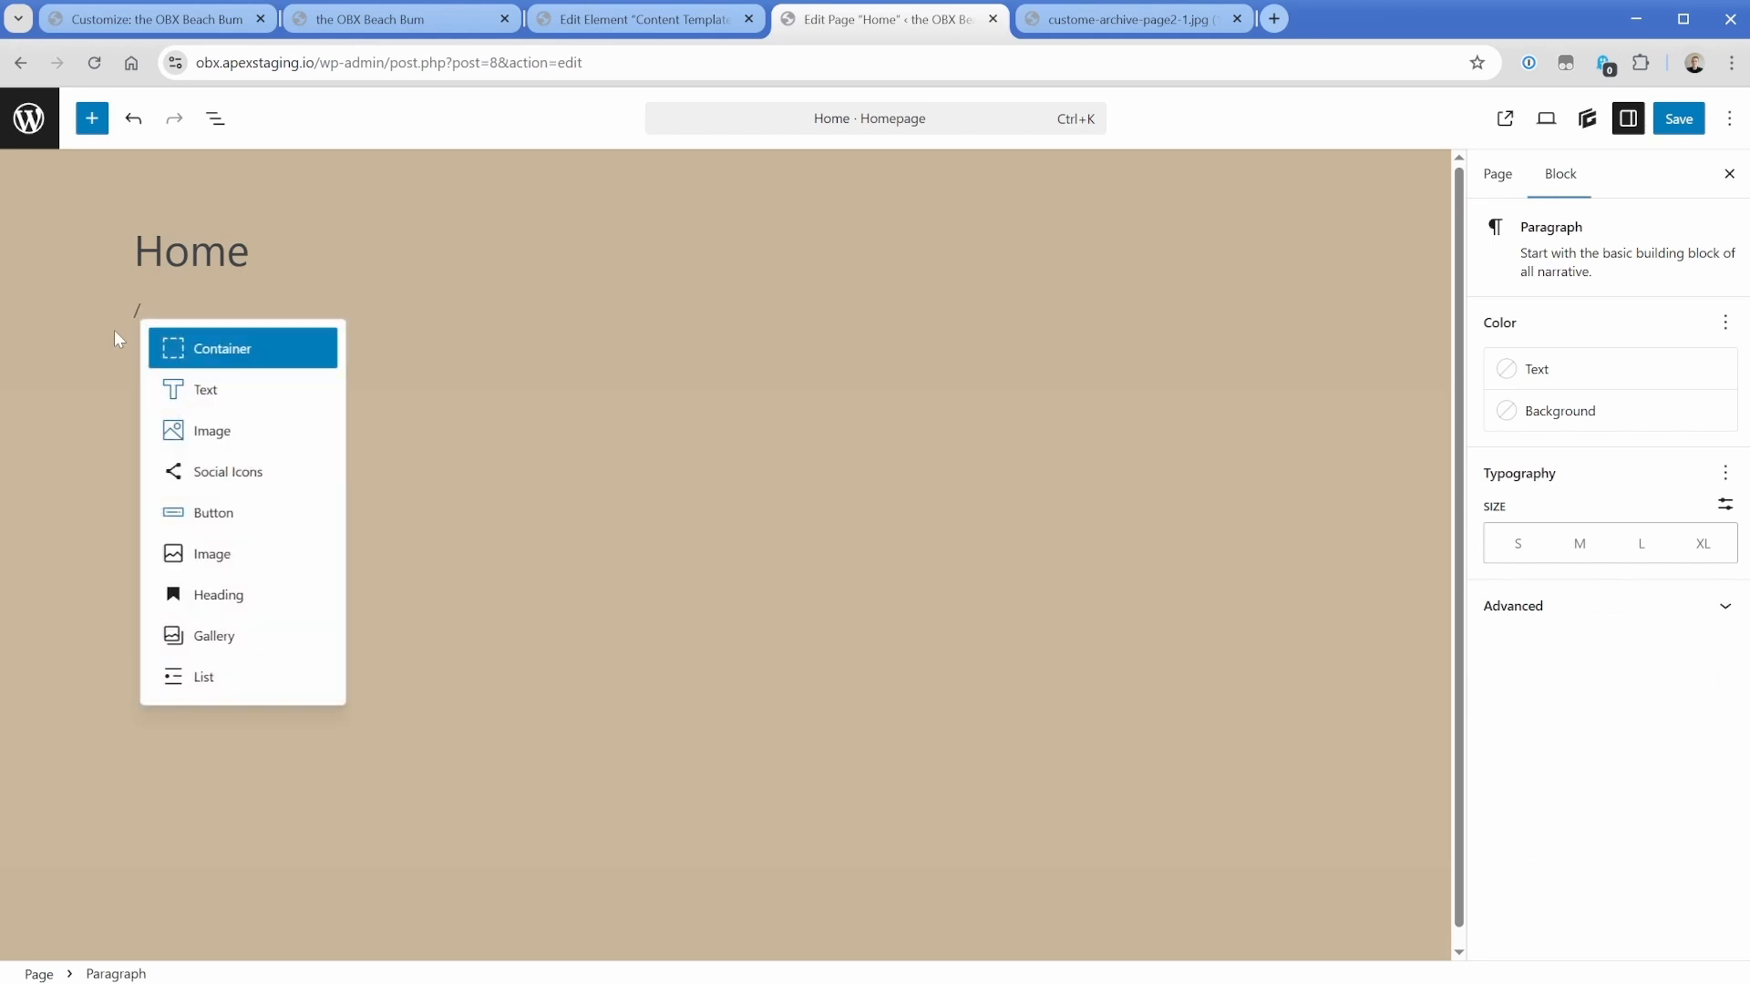
pyautogui.write('query')
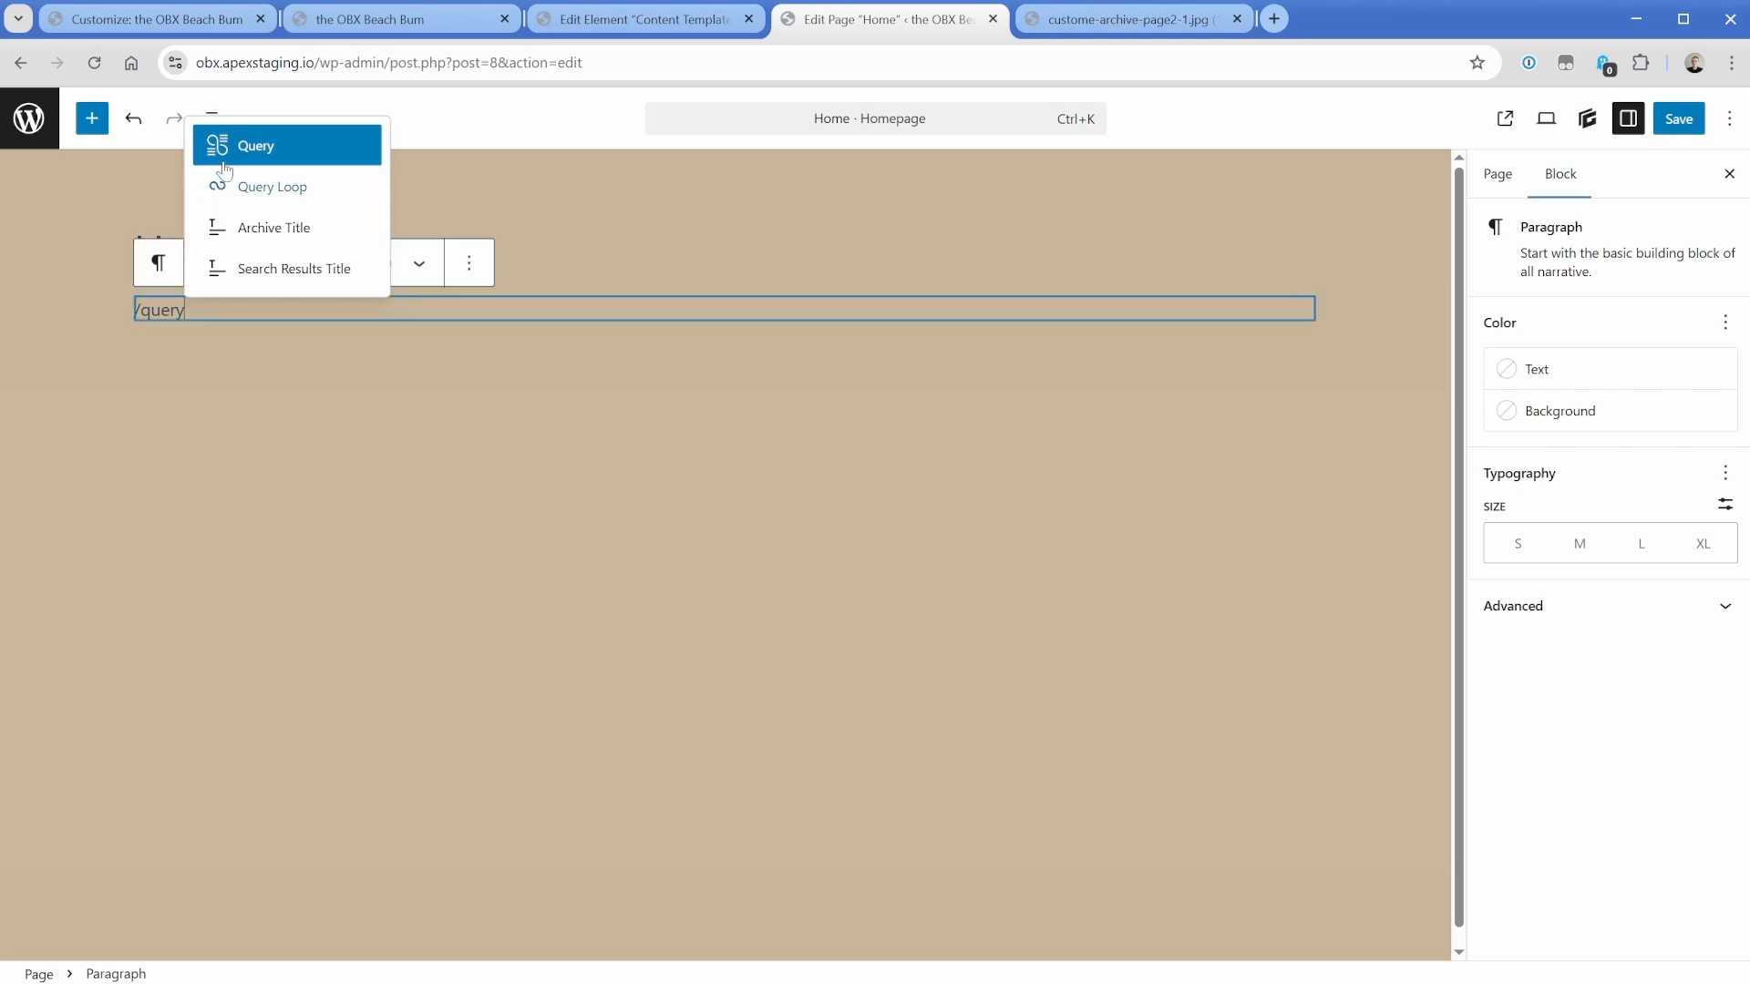
pyautogui.click(276, 151)
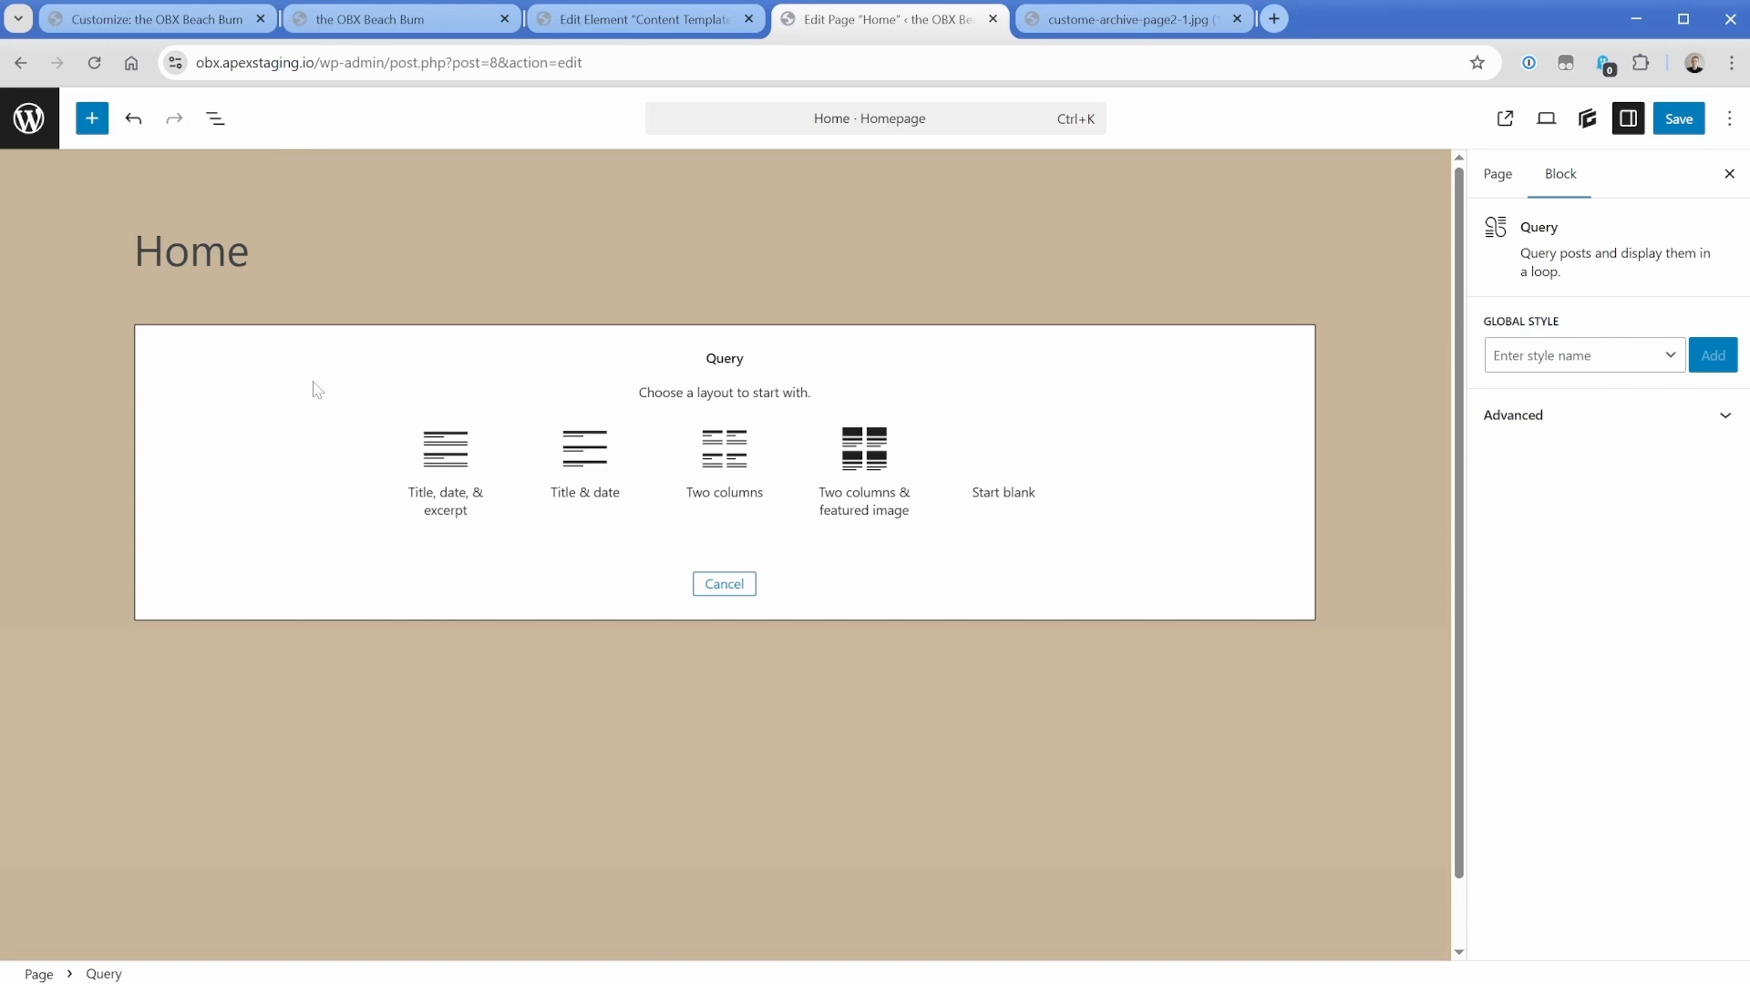
pyautogui.click(1003, 453)
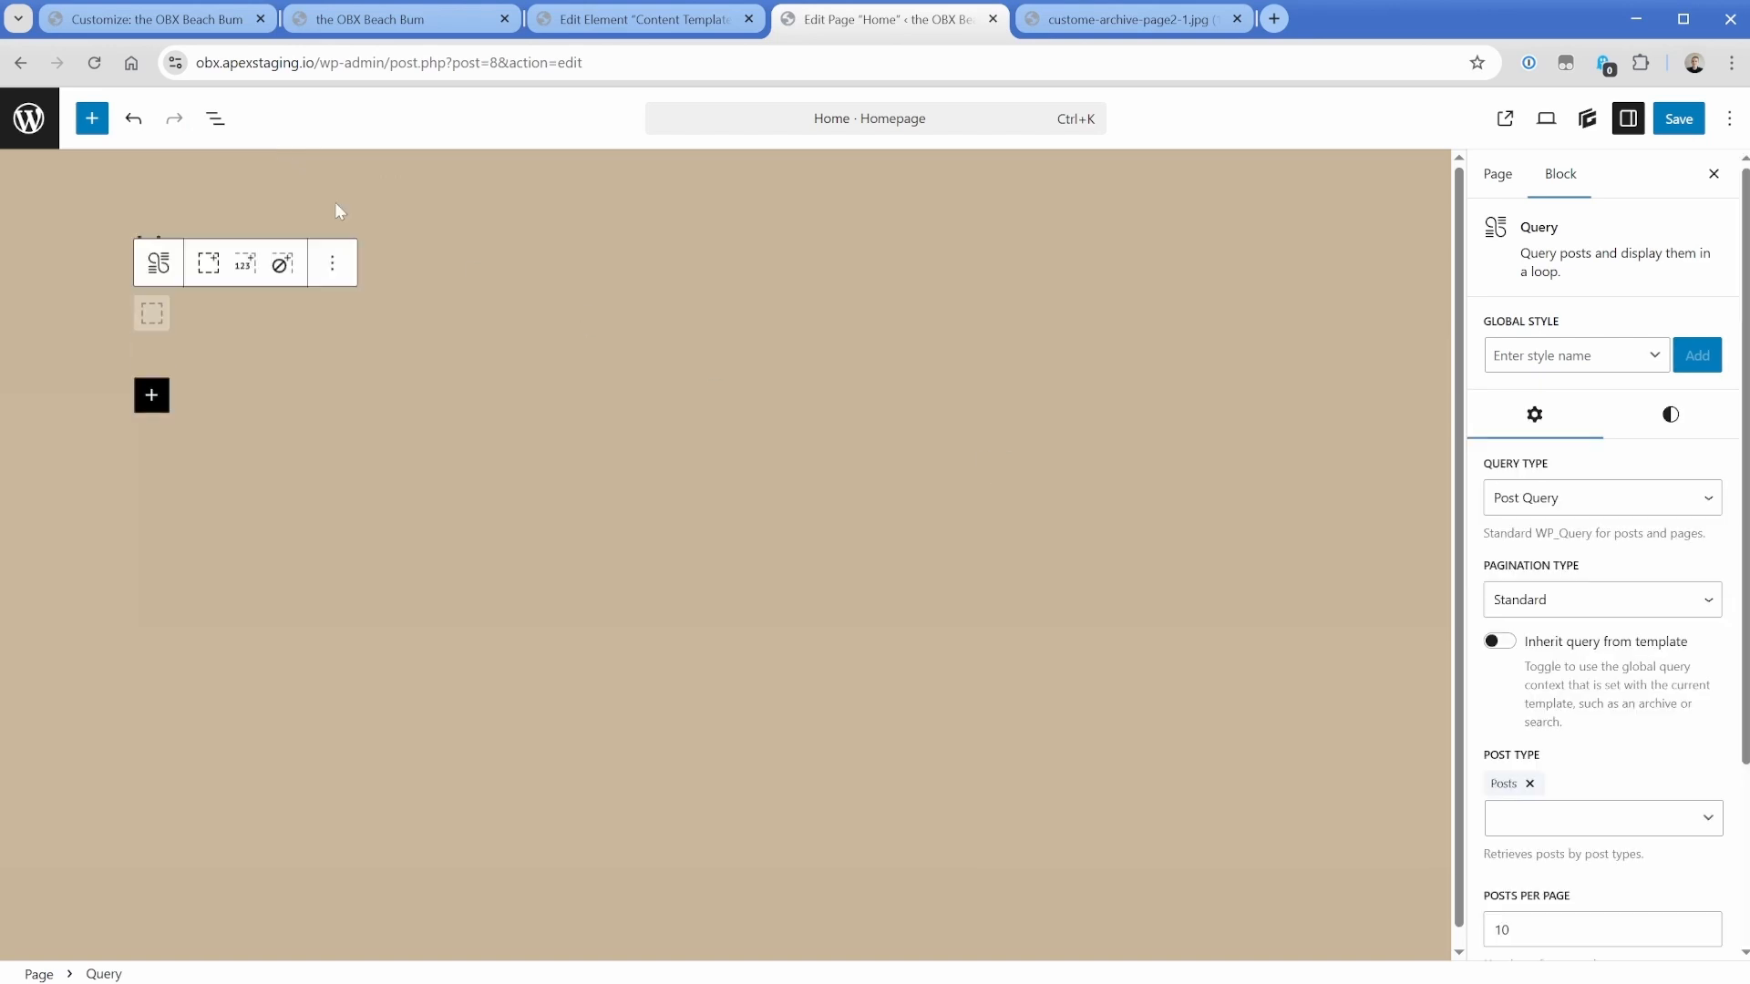
# Review the Query block's nested structure and its query type, post type and posts per page settings.
pyautogui.click(216, 120)
pyautogui.click(16, 221)
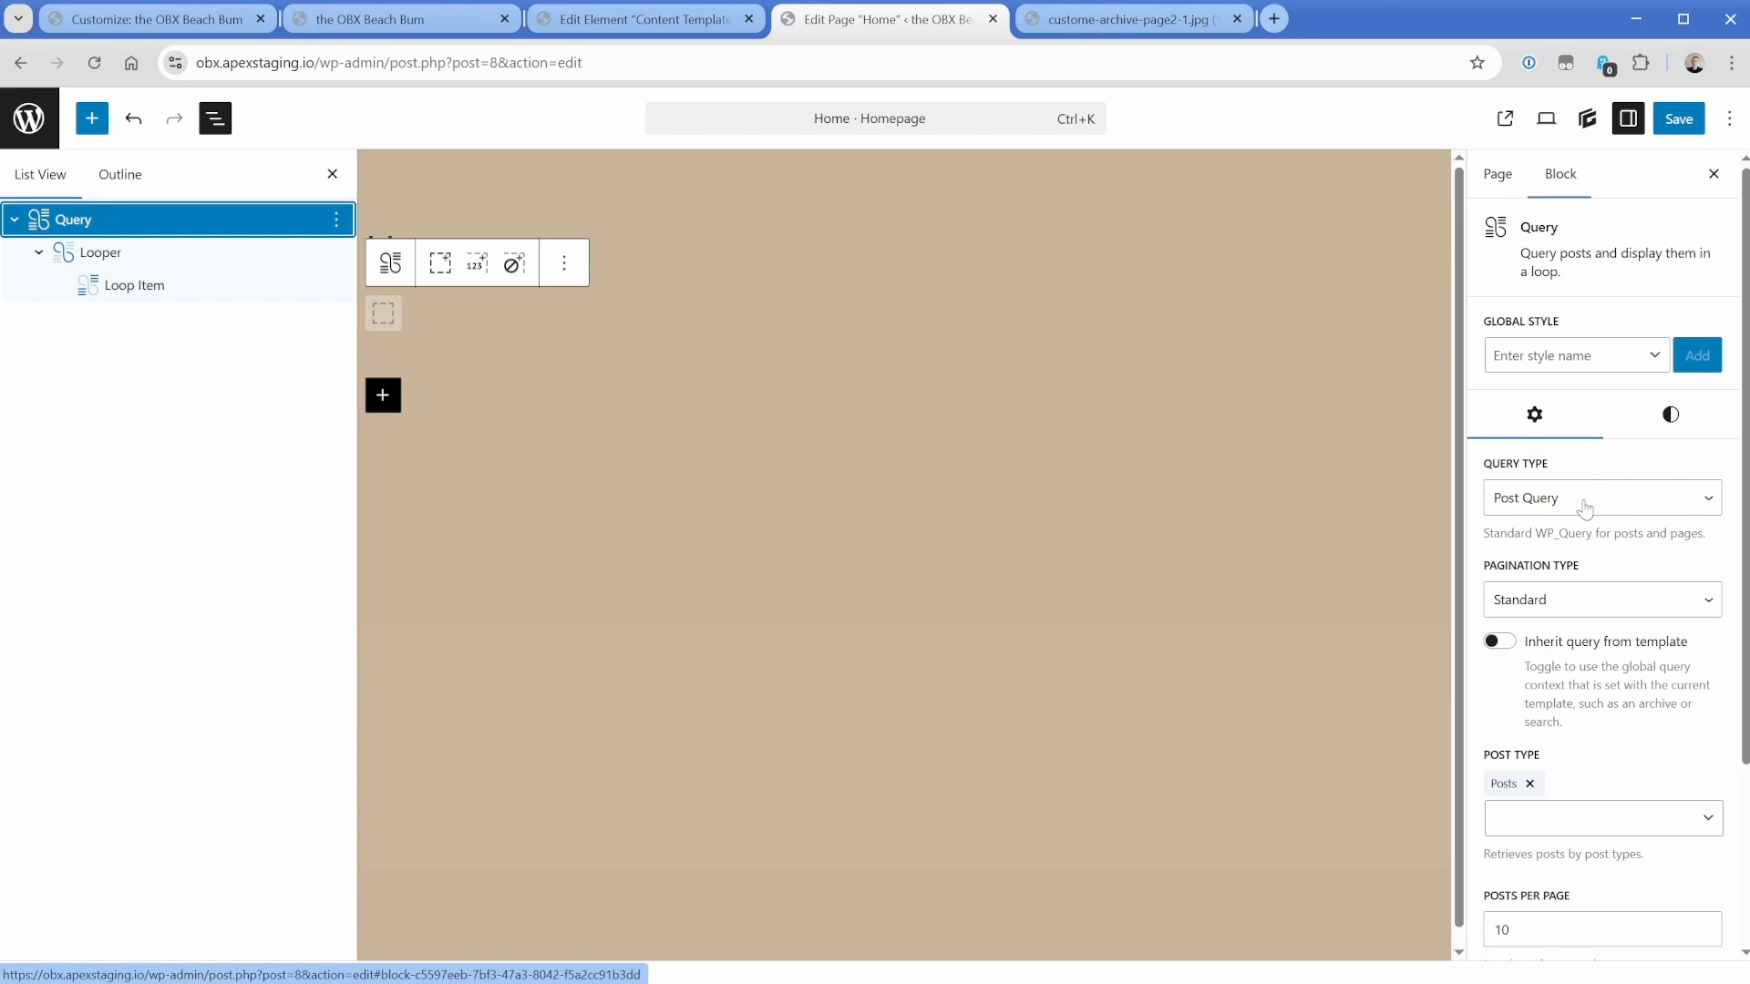
pyautogui.scroll(-3, 1586, 508)
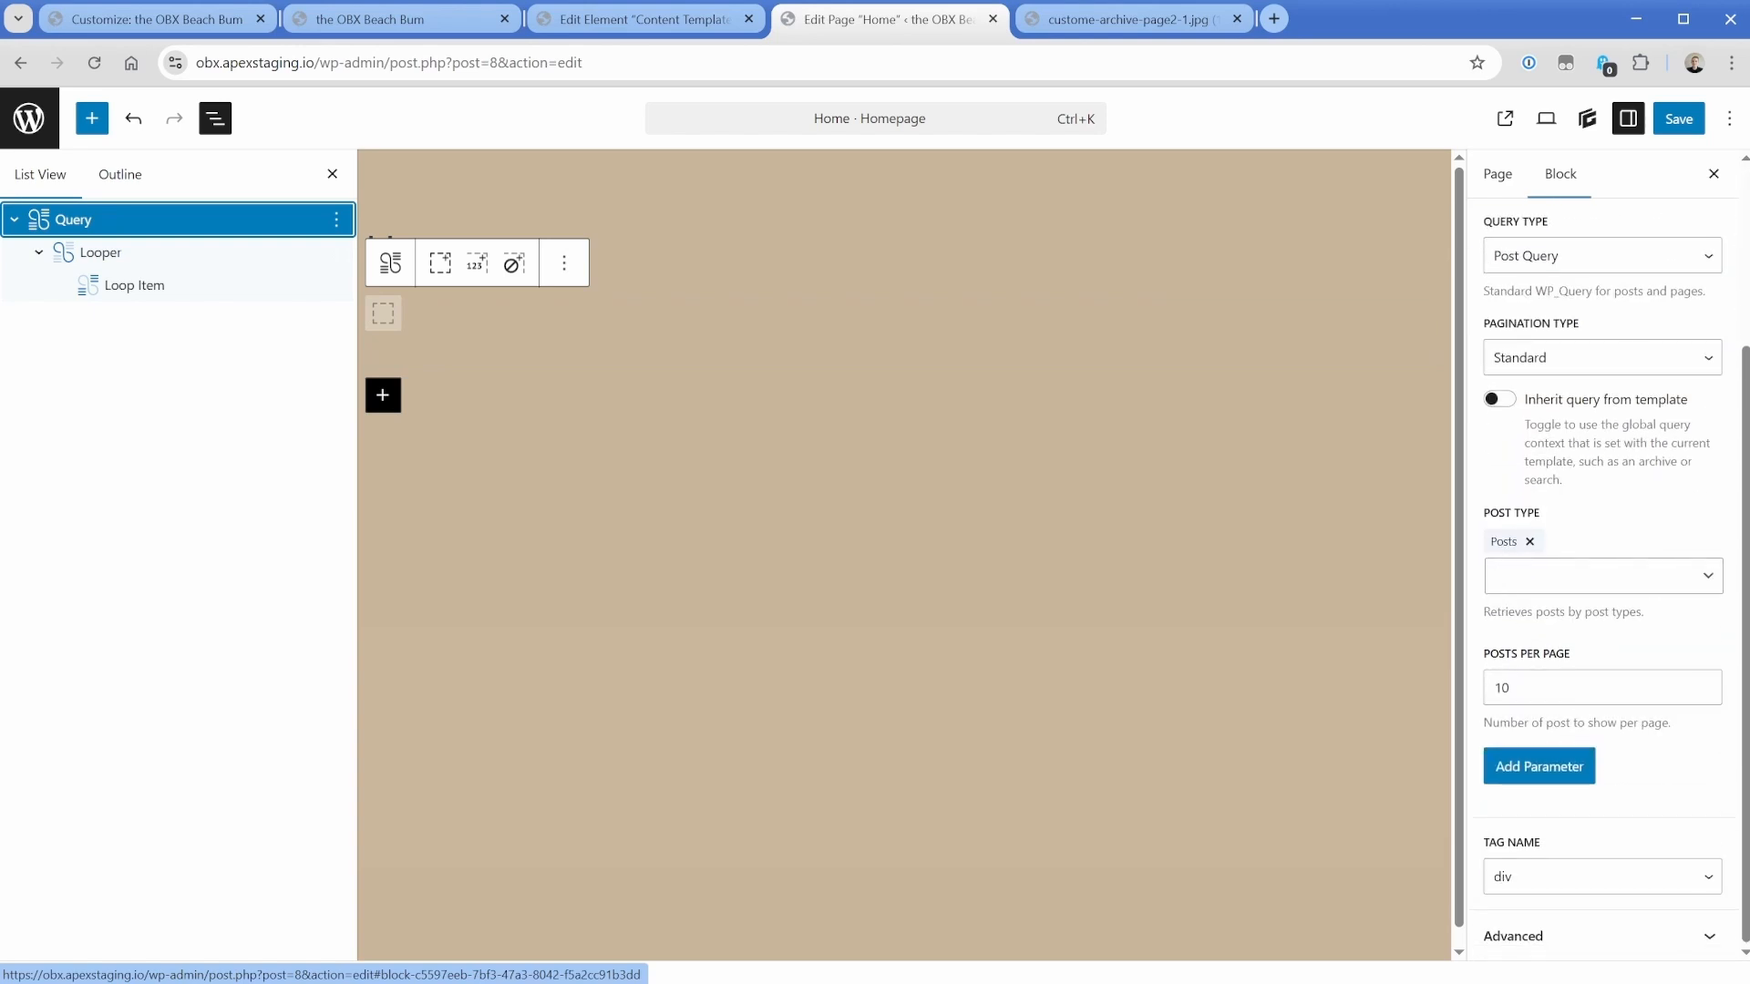
# Open the South Nags Head post to examine its featured image and content, and return to the Home page editor.
pyautogui.click(443, 18)
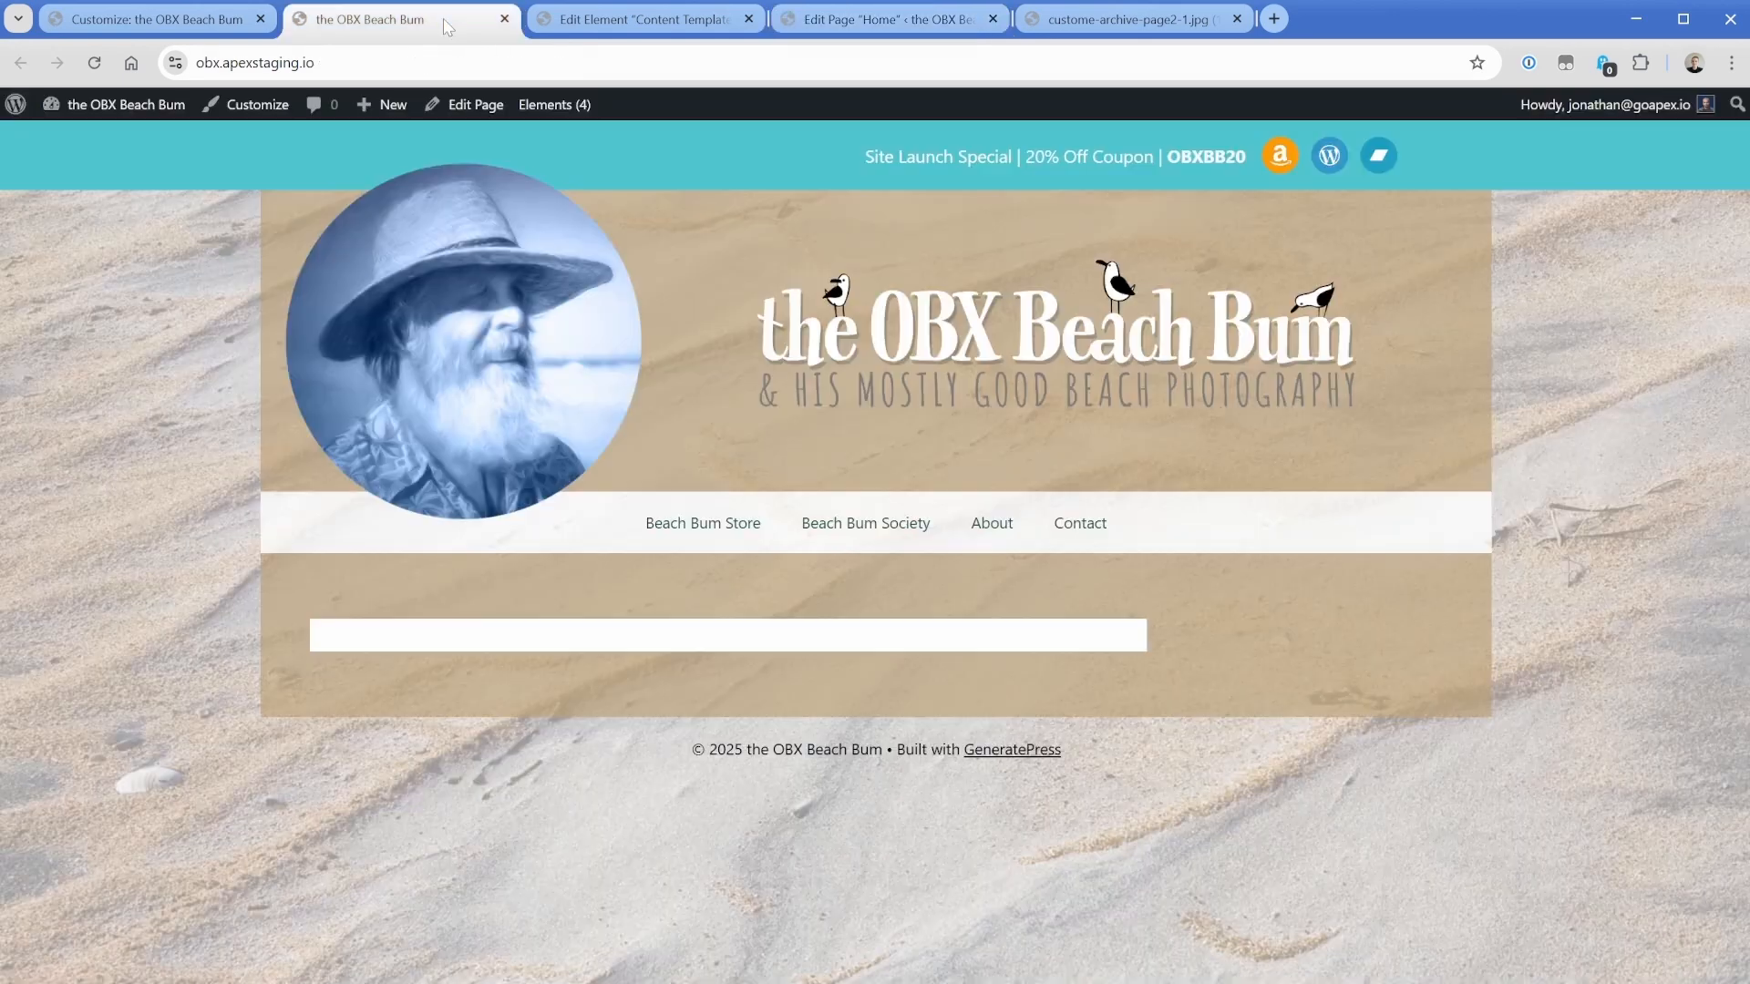
pyautogui.click(91, 139)
pyautogui.click(52, 267)
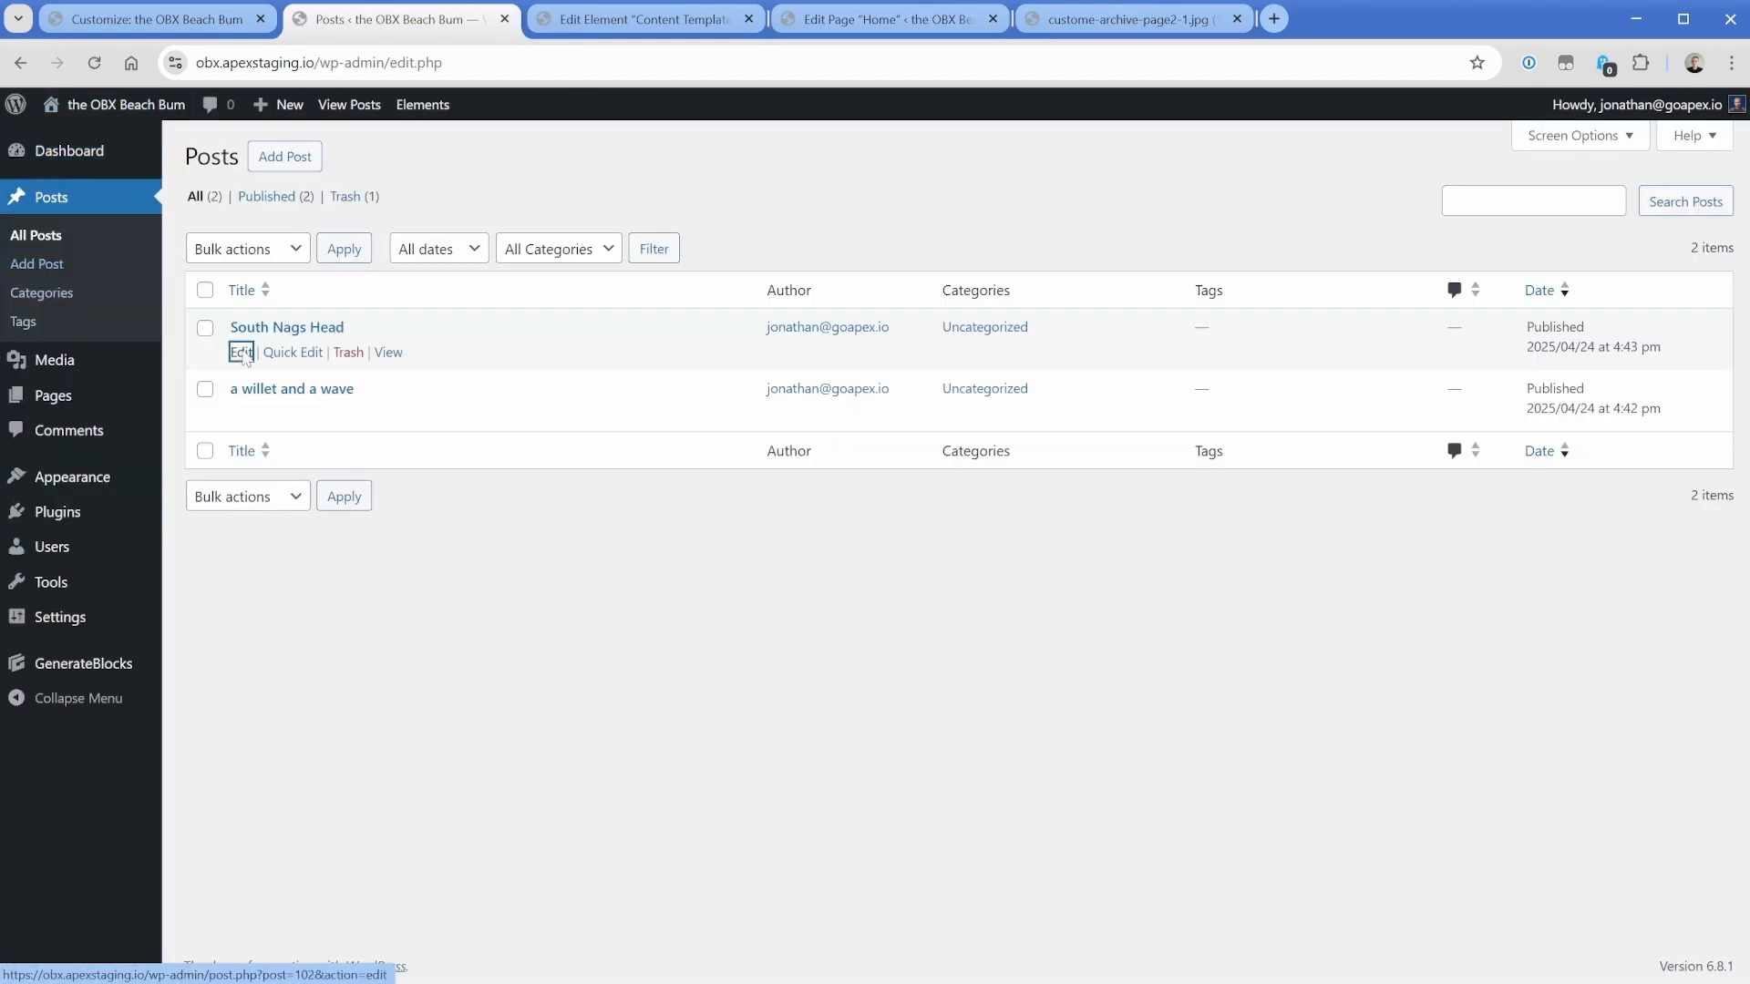
pyautogui.click(240, 352)
pyautogui.moveTo(1590, 317)
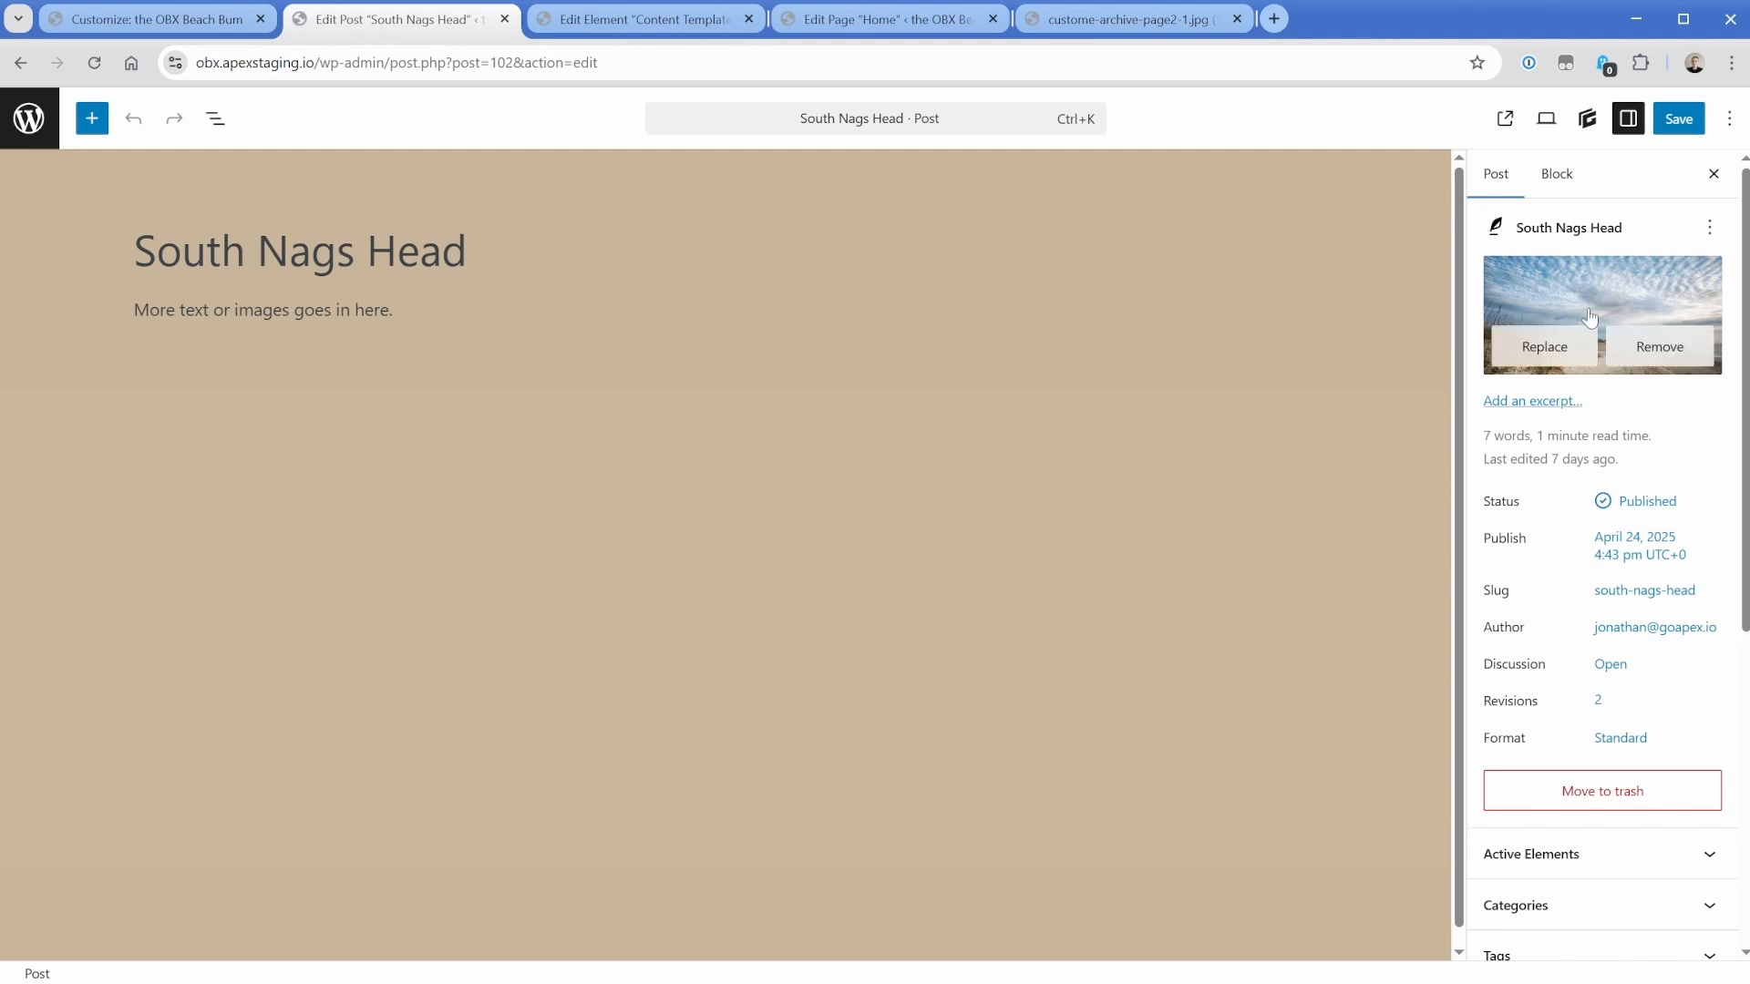
pyautogui.click(865, 27)
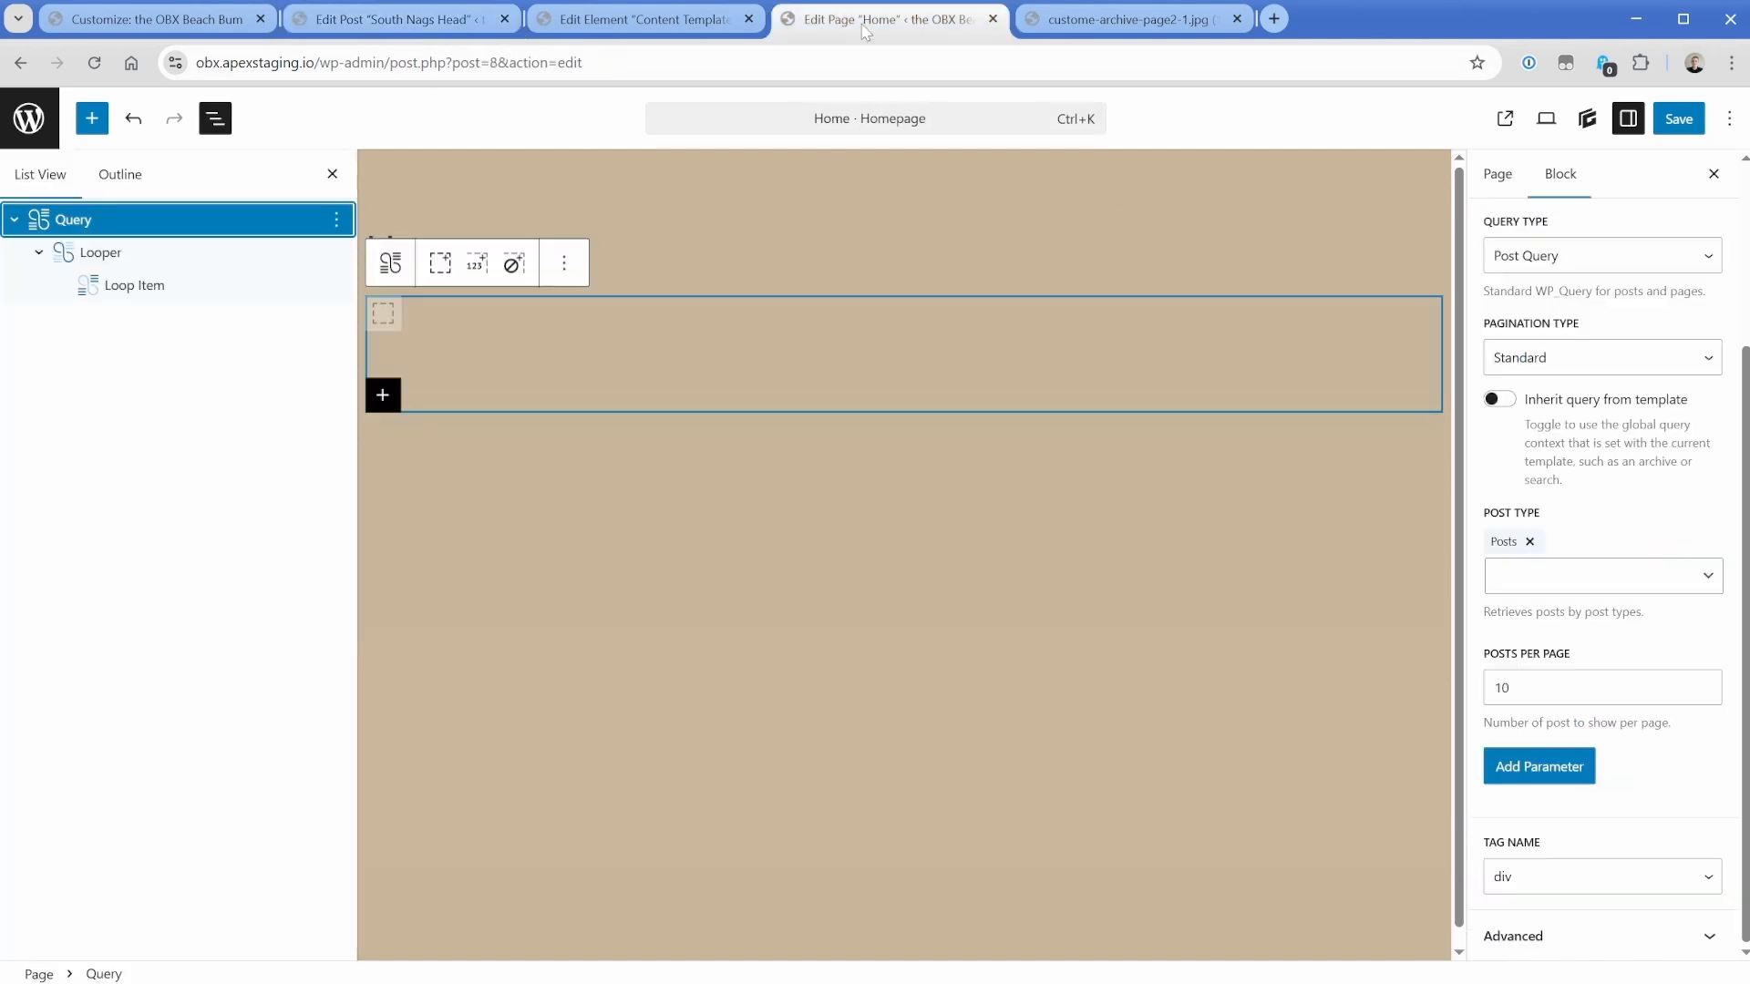
# Add a Container inside the Query's Loop Item and rename it Author Meta.
pyautogui.click(383, 314)
pyautogui.click(381, 315)
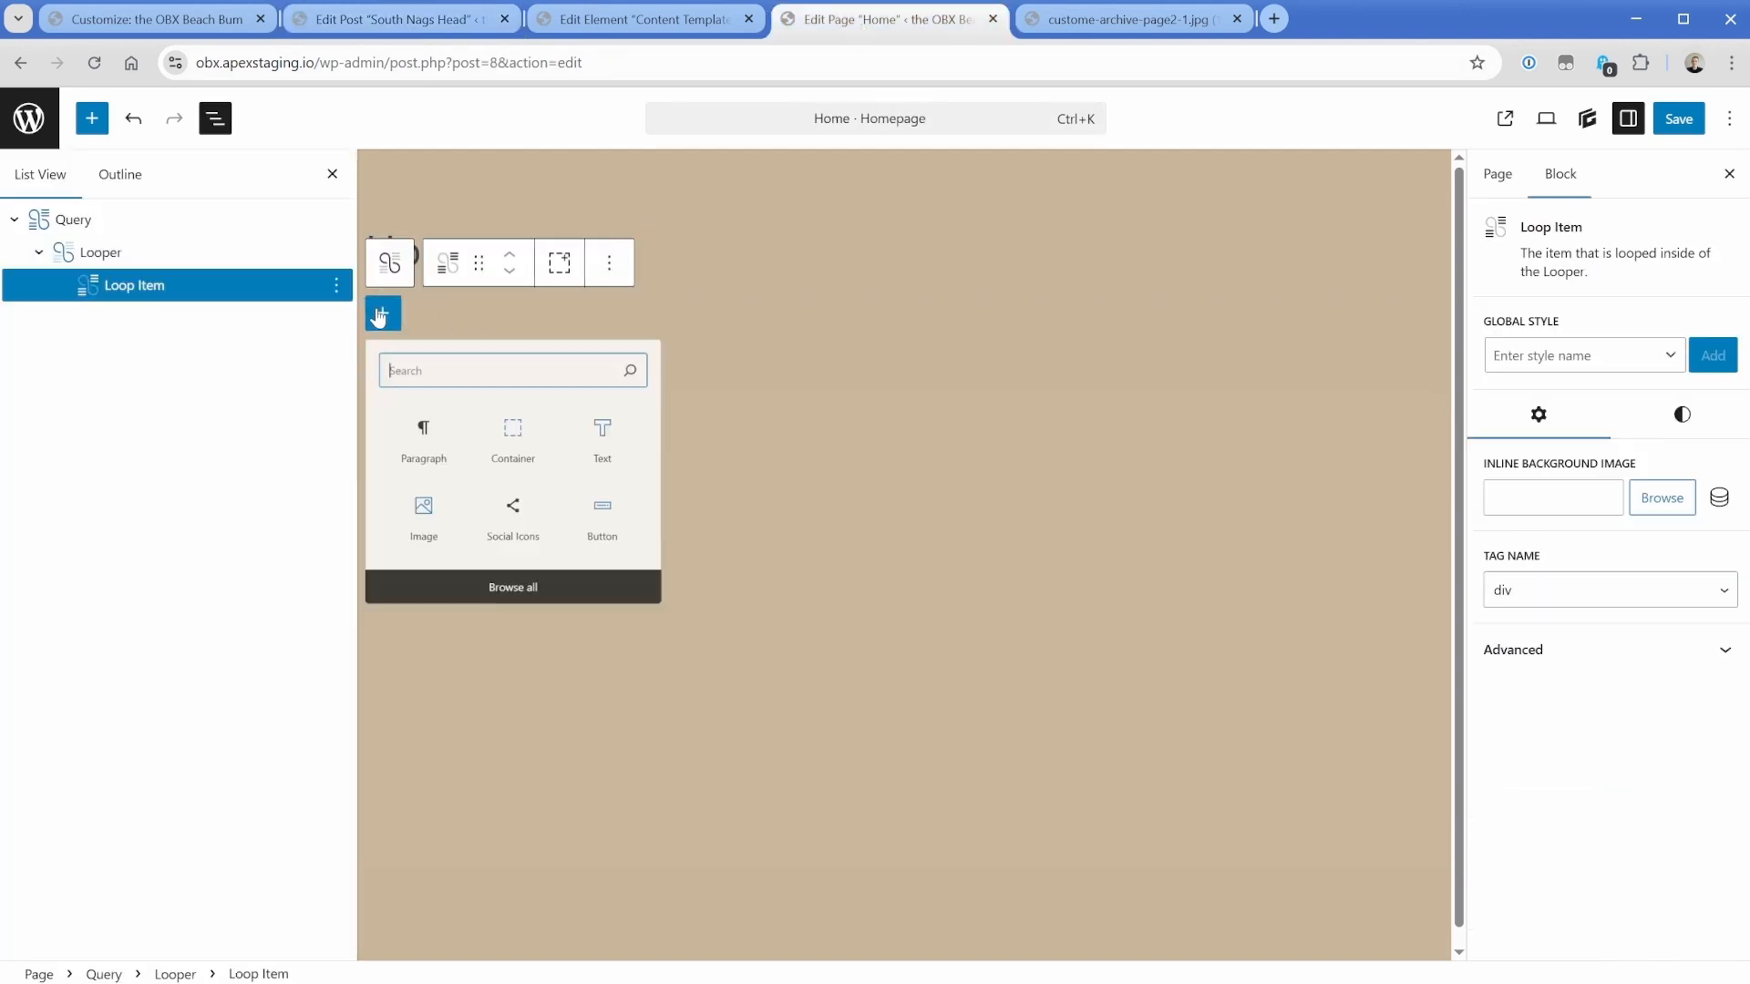
pyautogui.click(544, 460)
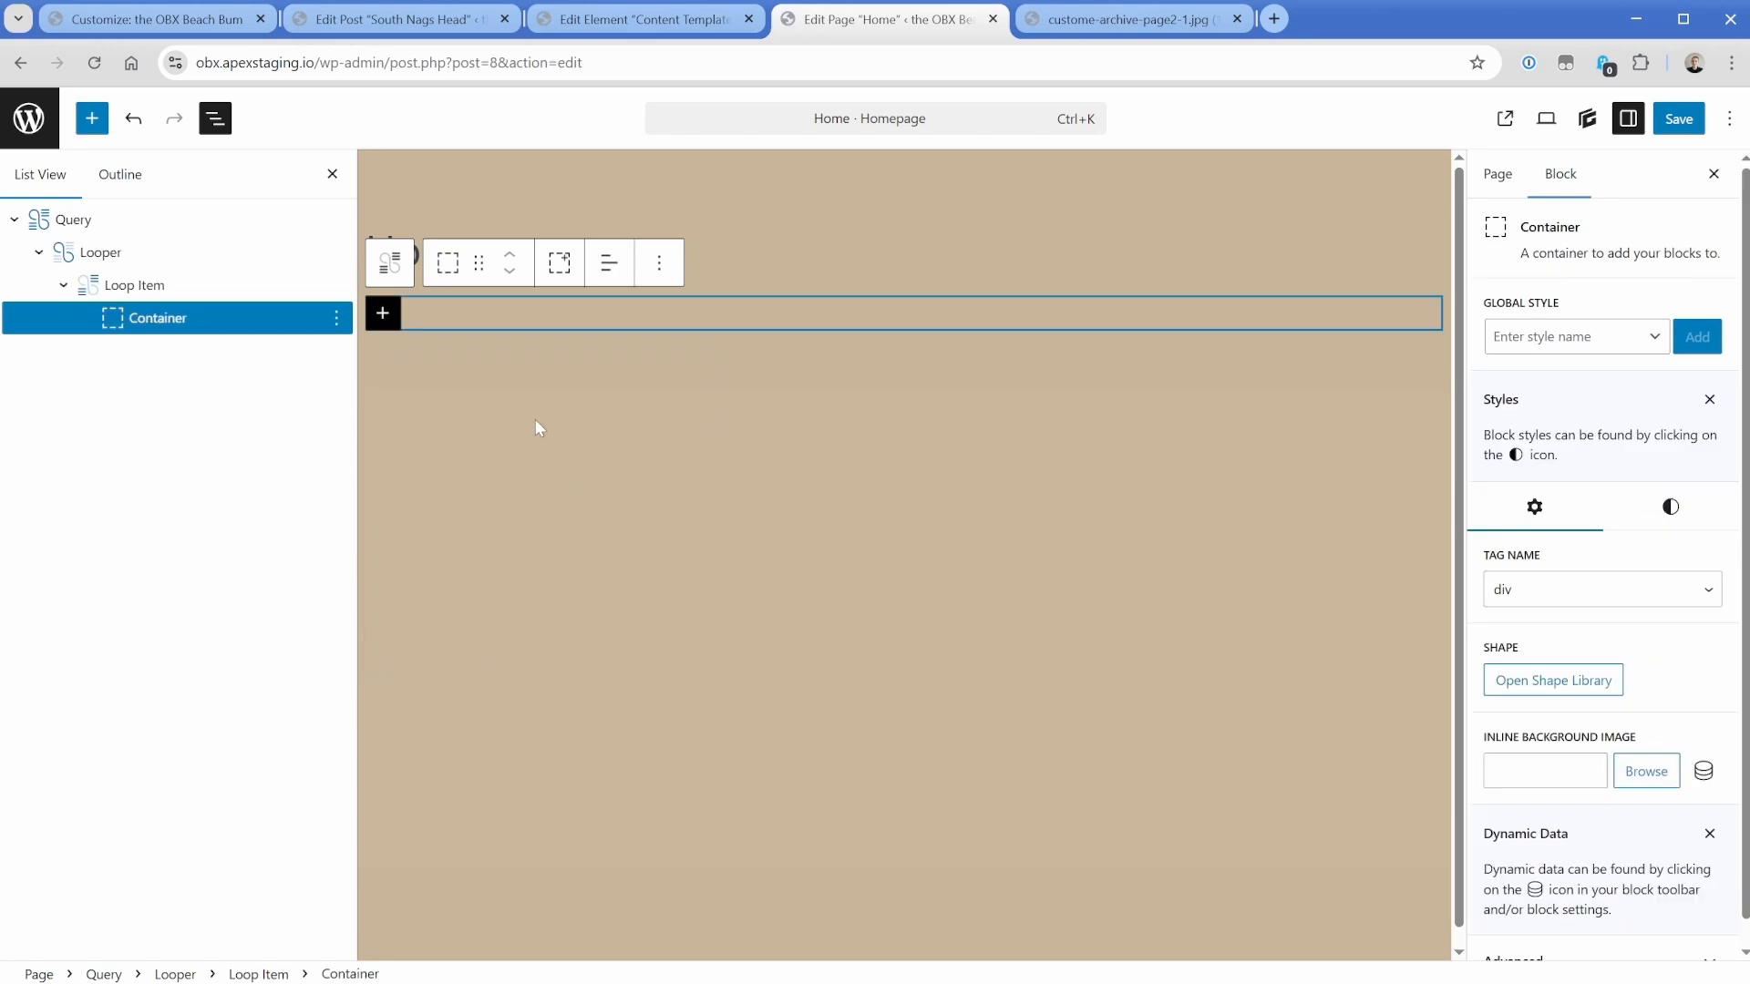
pyautogui.rightClick(240, 316)
pyautogui.click(287, 667)
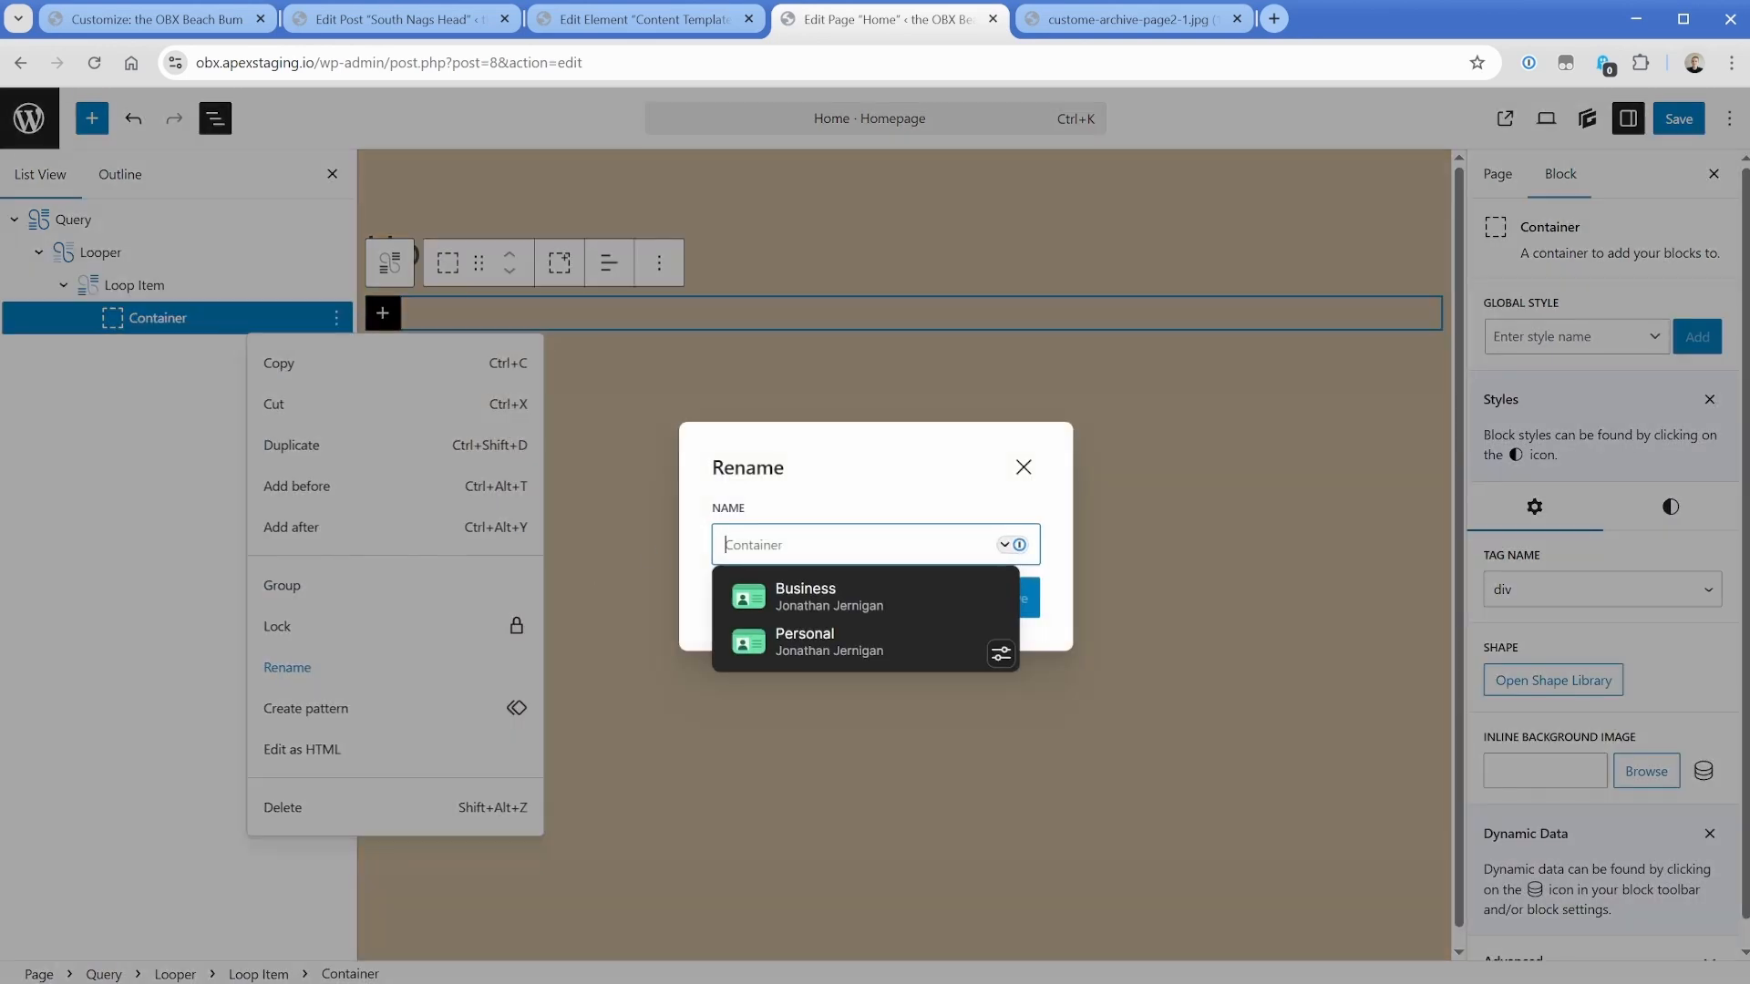
pyautogui.write('Aut')
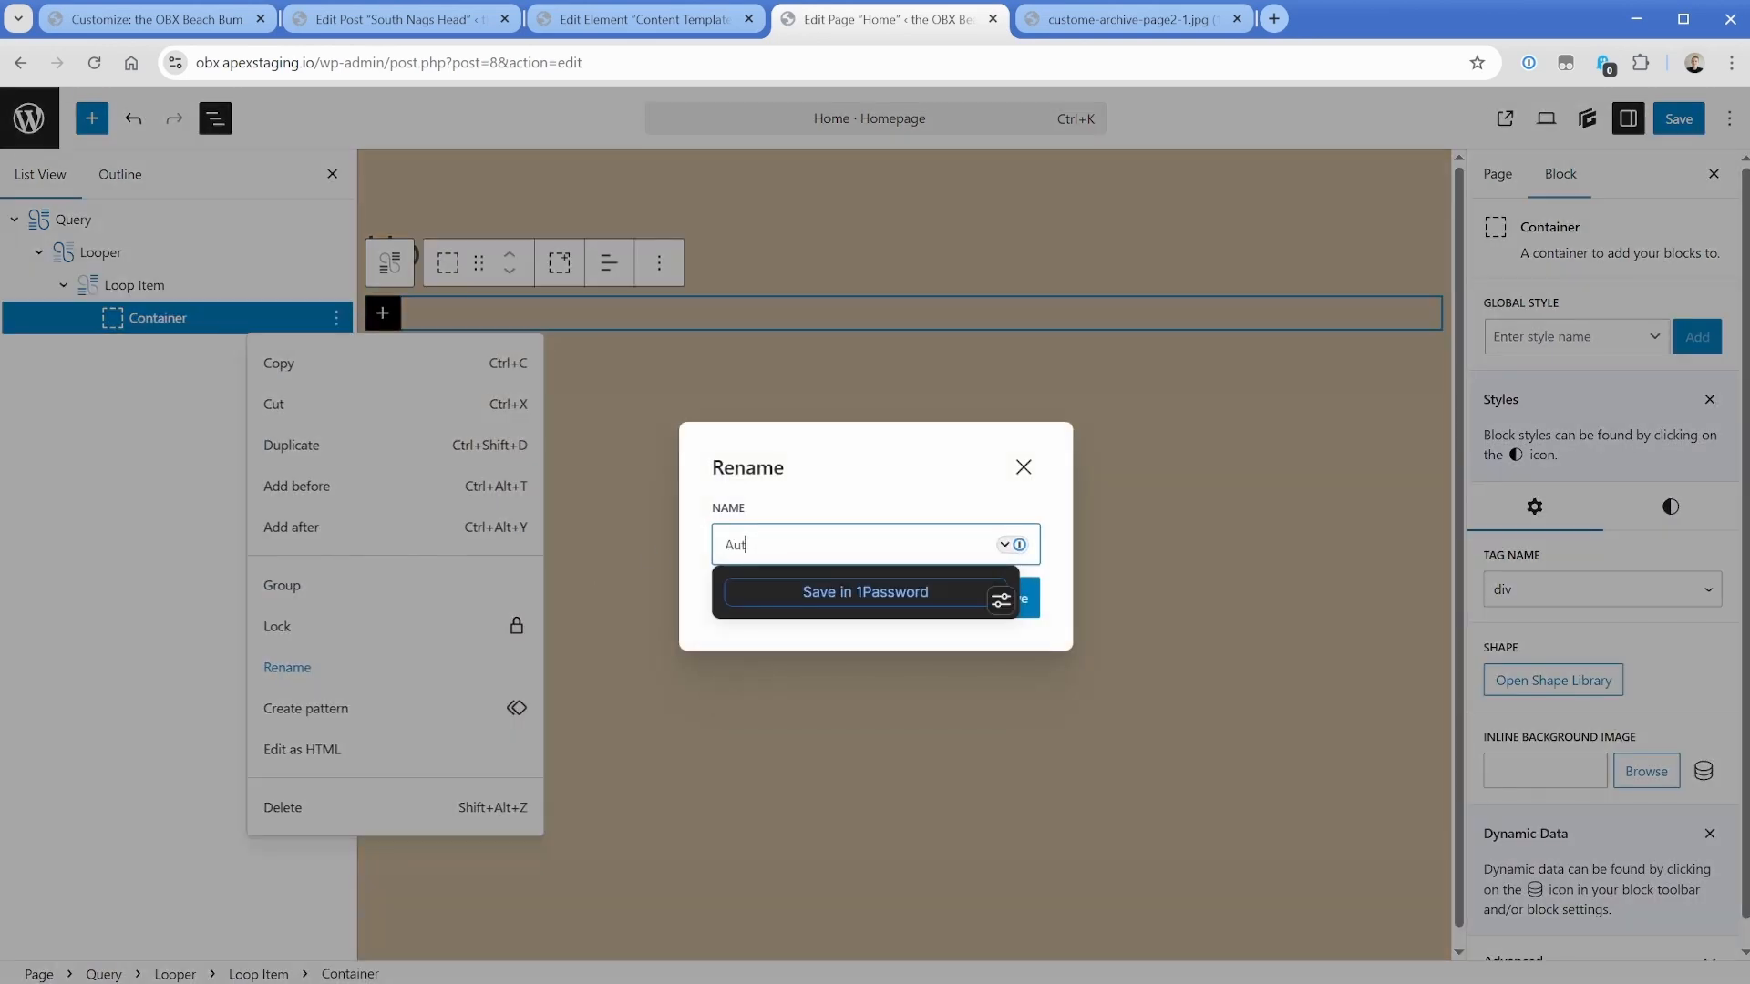
pyautogui.write('hor Meta')
pyautogui.press('Return')
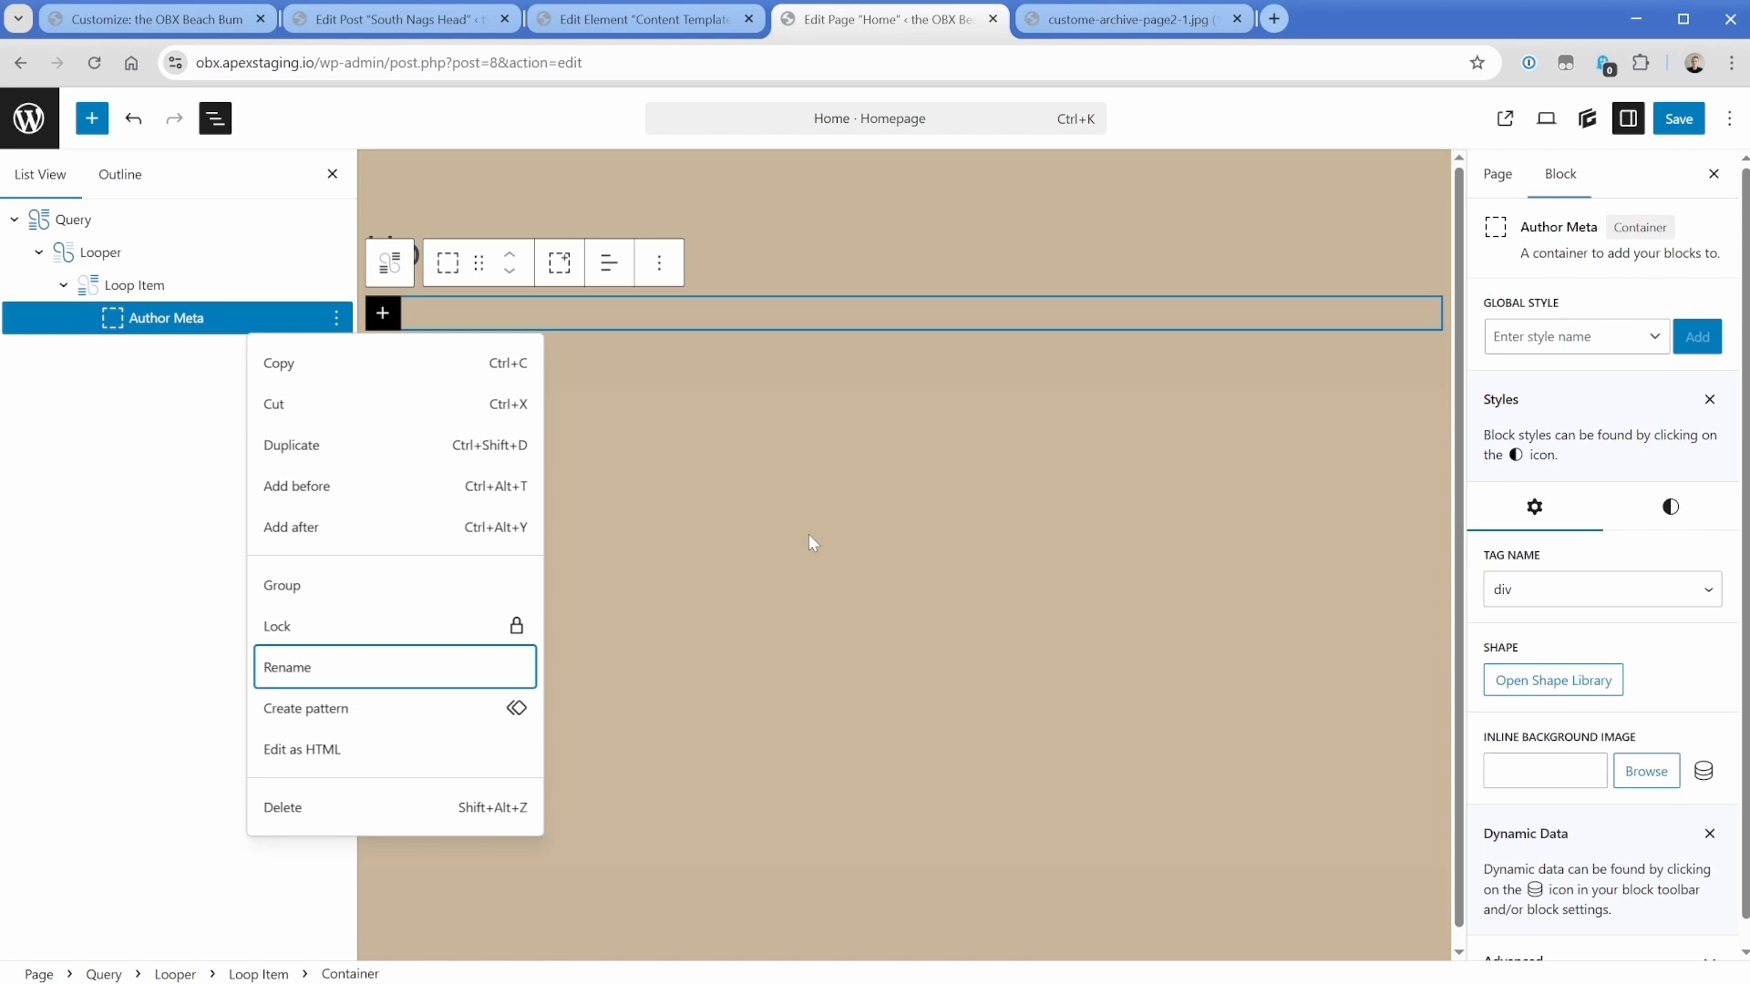
# Add a Container inside Author Meta and duplicate it so that two containers are nested there.
pyautogui.click(382, 312)
pyautogui.click(570, 472)
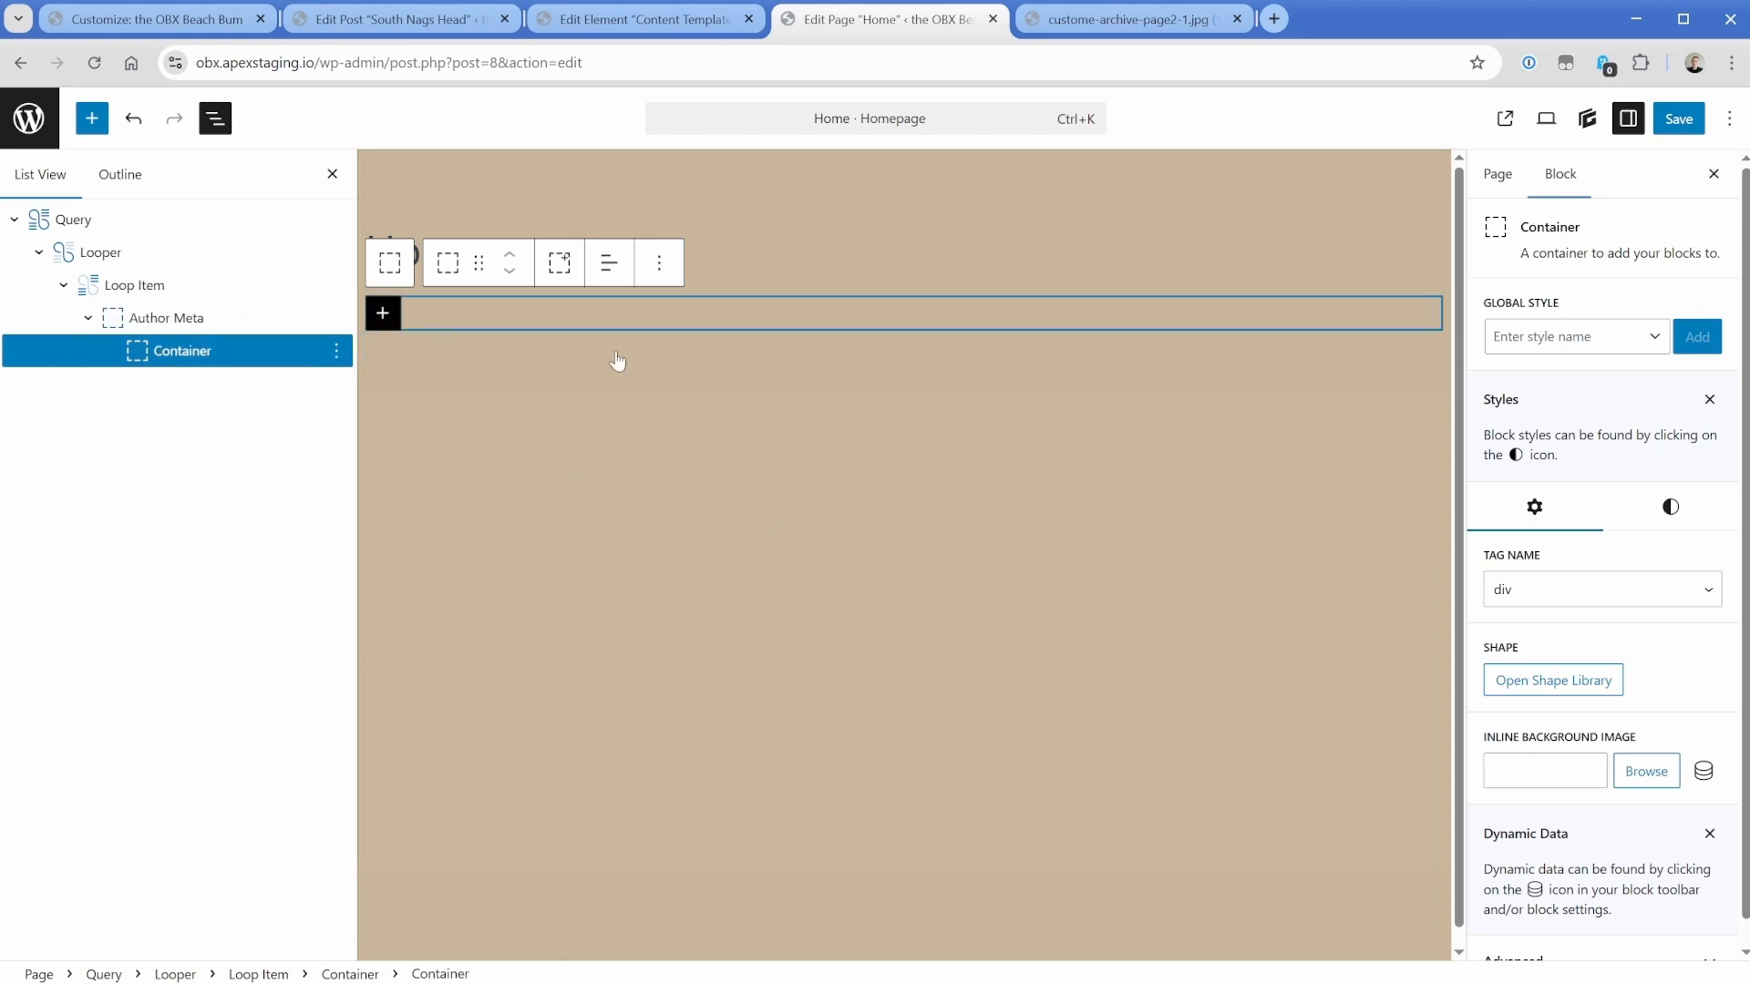
pyautogui.click(659, 265)
pyautogui.click(693, 412)
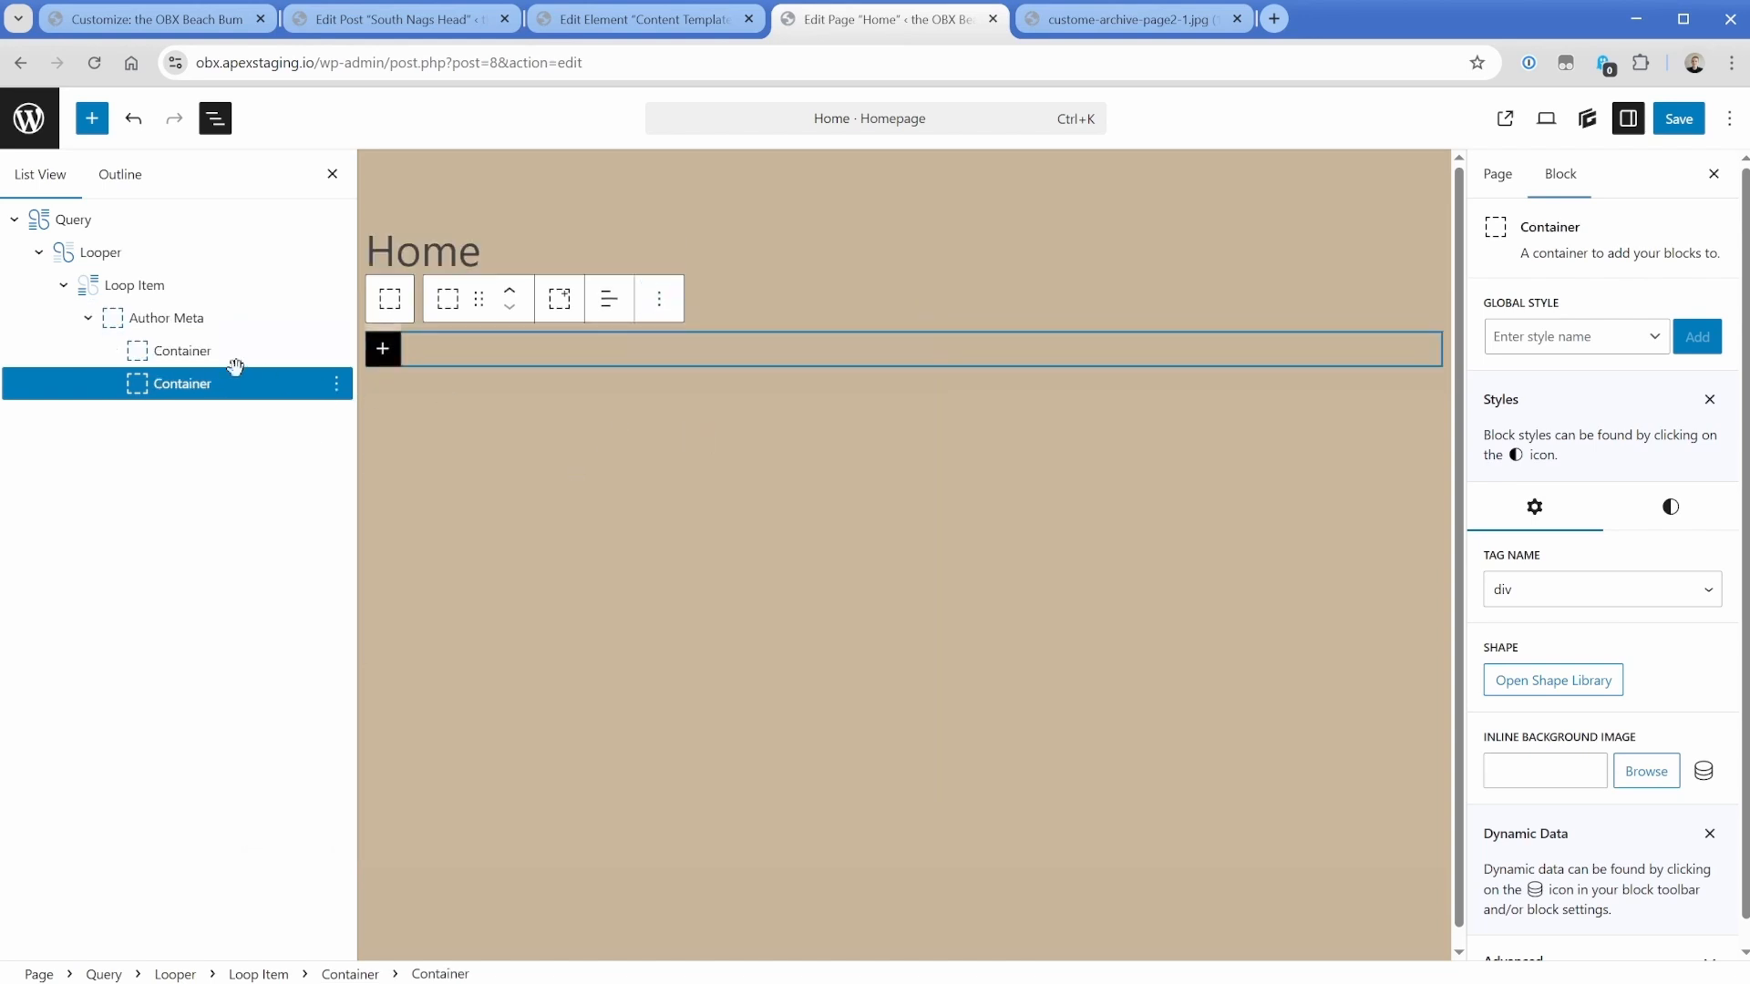
# Insert a GenerateBlocks Image block into the first container nested in Author Meta.
pyautogui.click(190, 321)
pyautogui.click(196, 350)
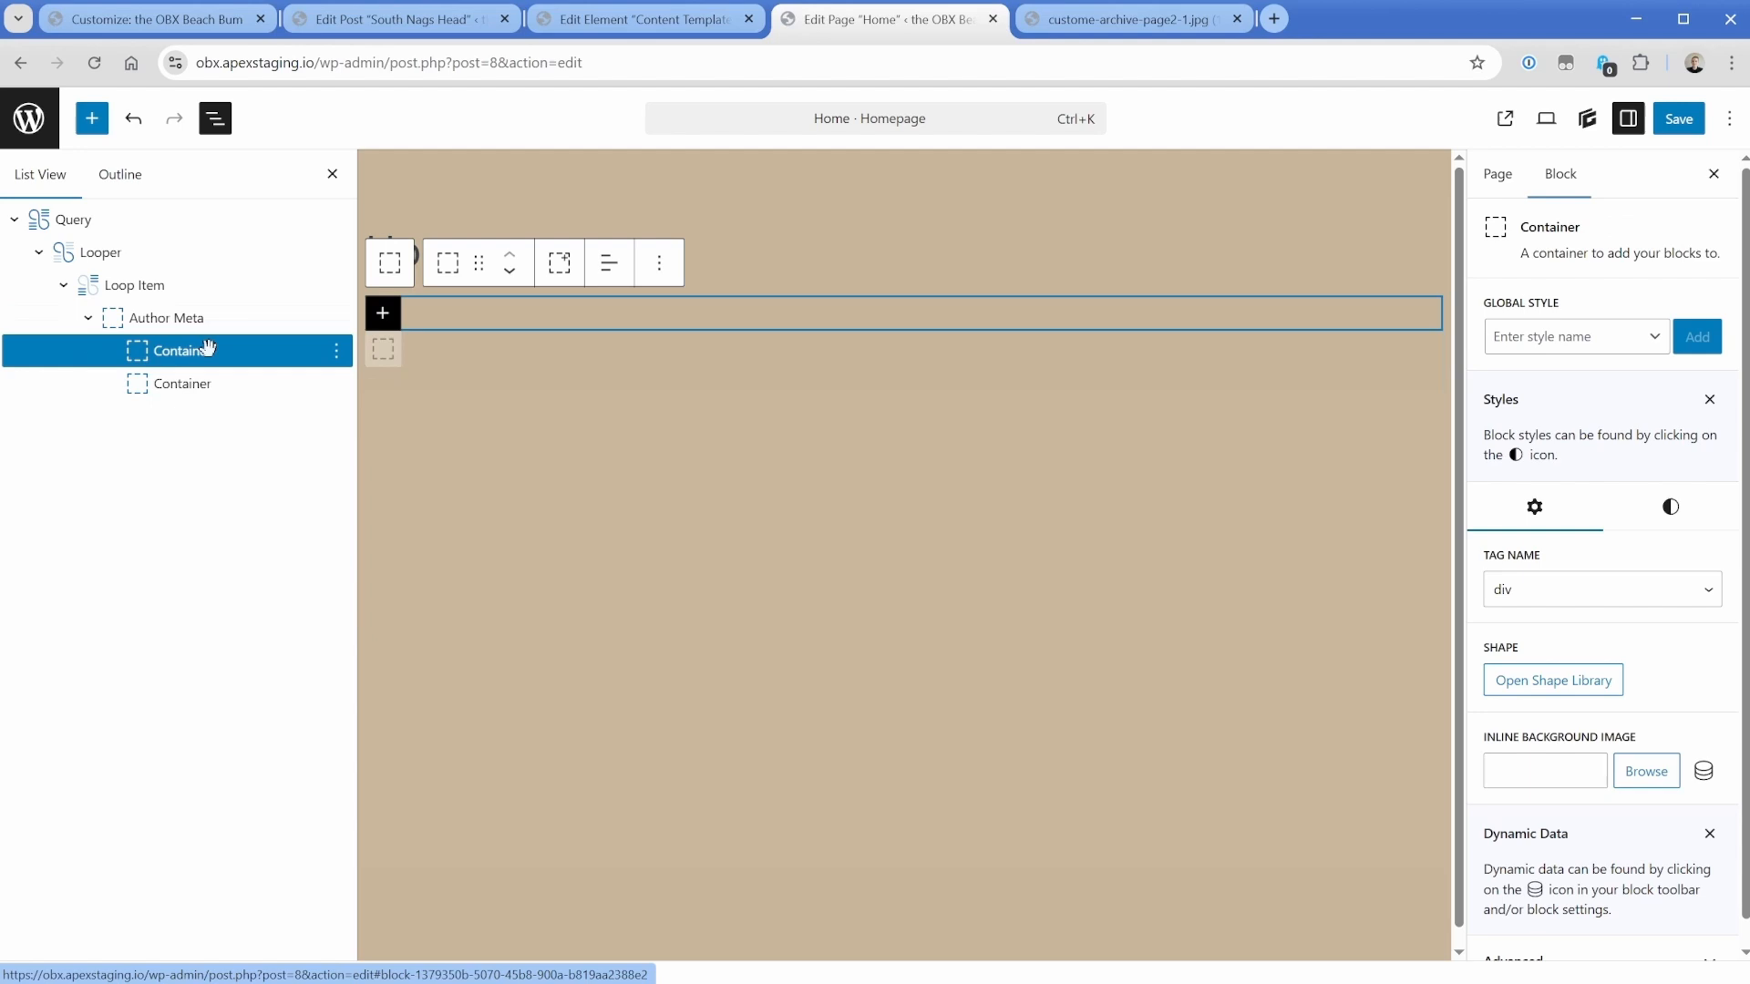
pyautogui.click(387, 319)
pyautogui.write('im')
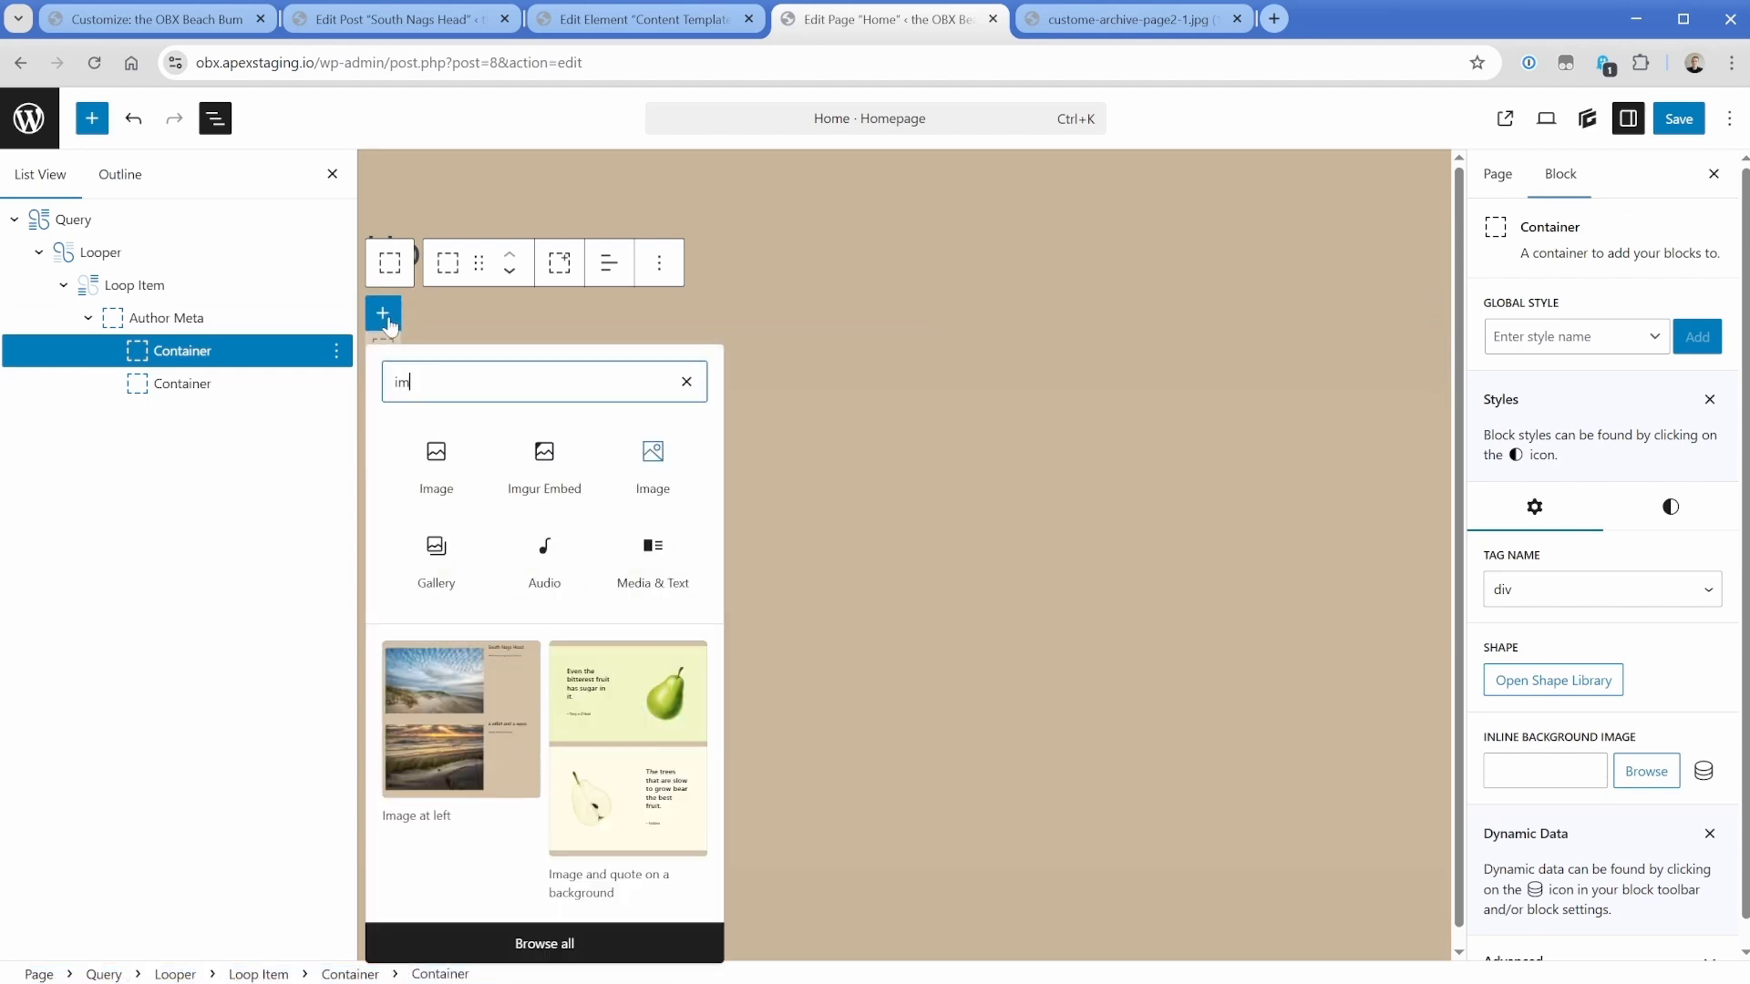
pyautogui.click(649, 469)
# Use the Author Avatar URL dynamic tag of the current post as the Image block's source, checking the mockup for reference.
pyautogui.click(1540, 609)
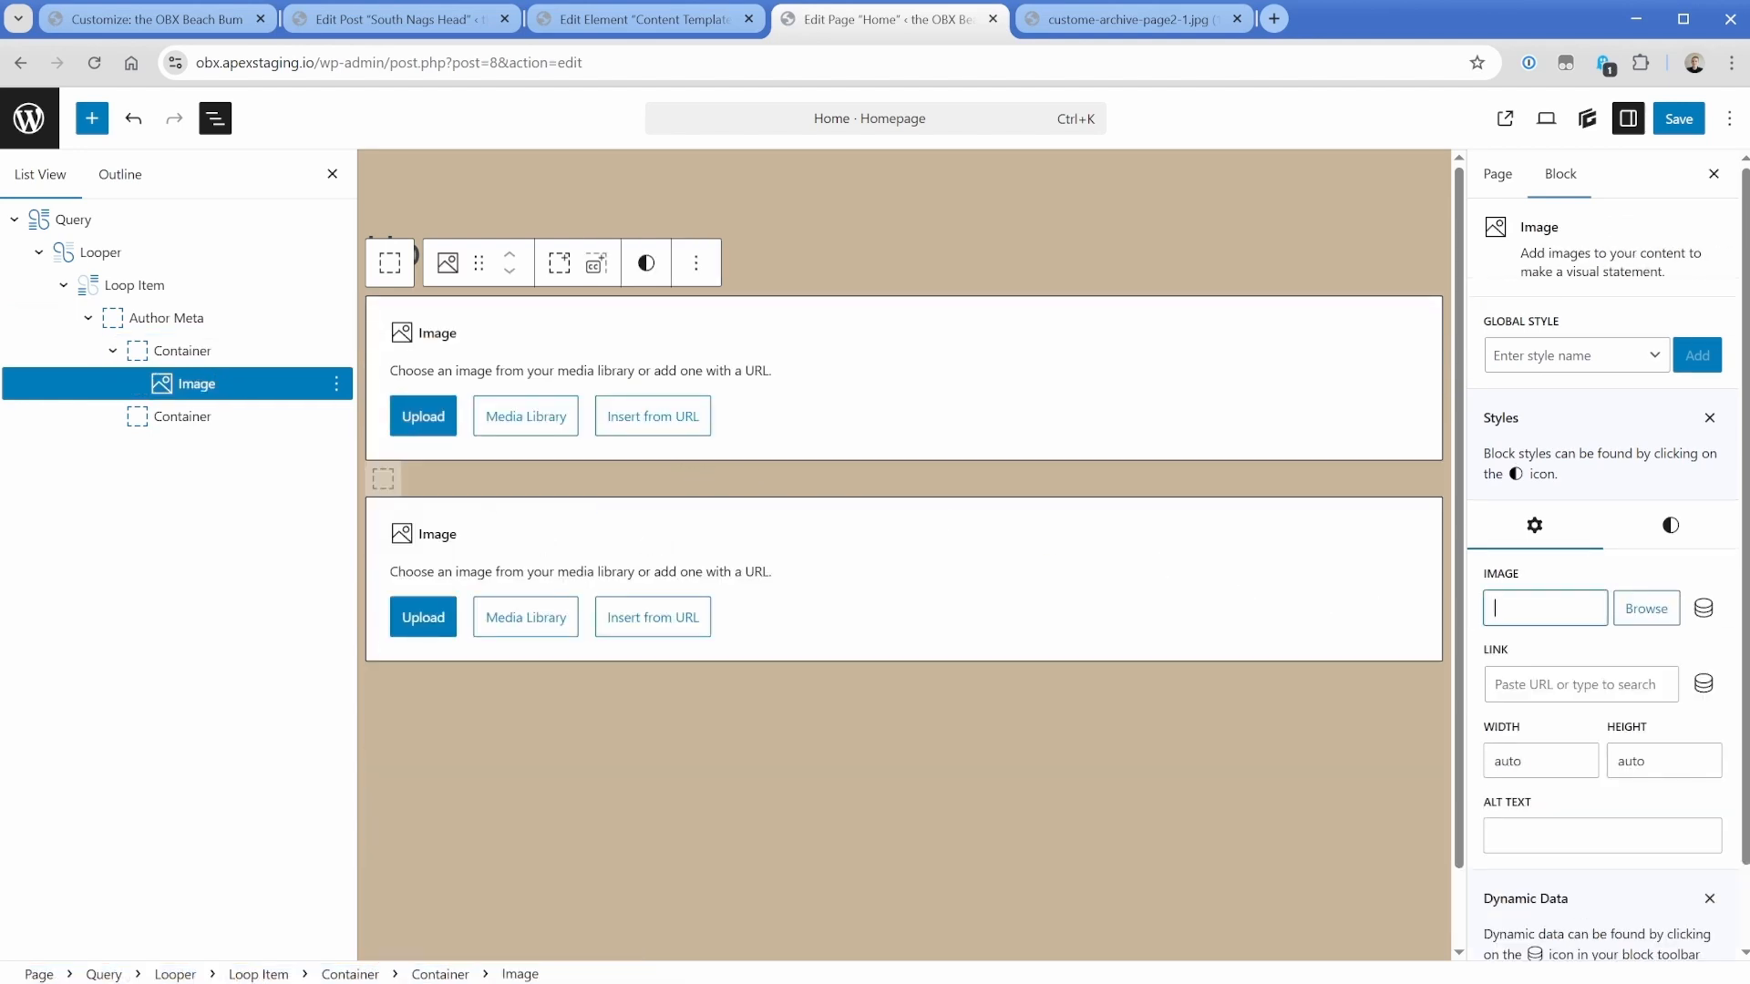
pyautogui.click(1704, 610)
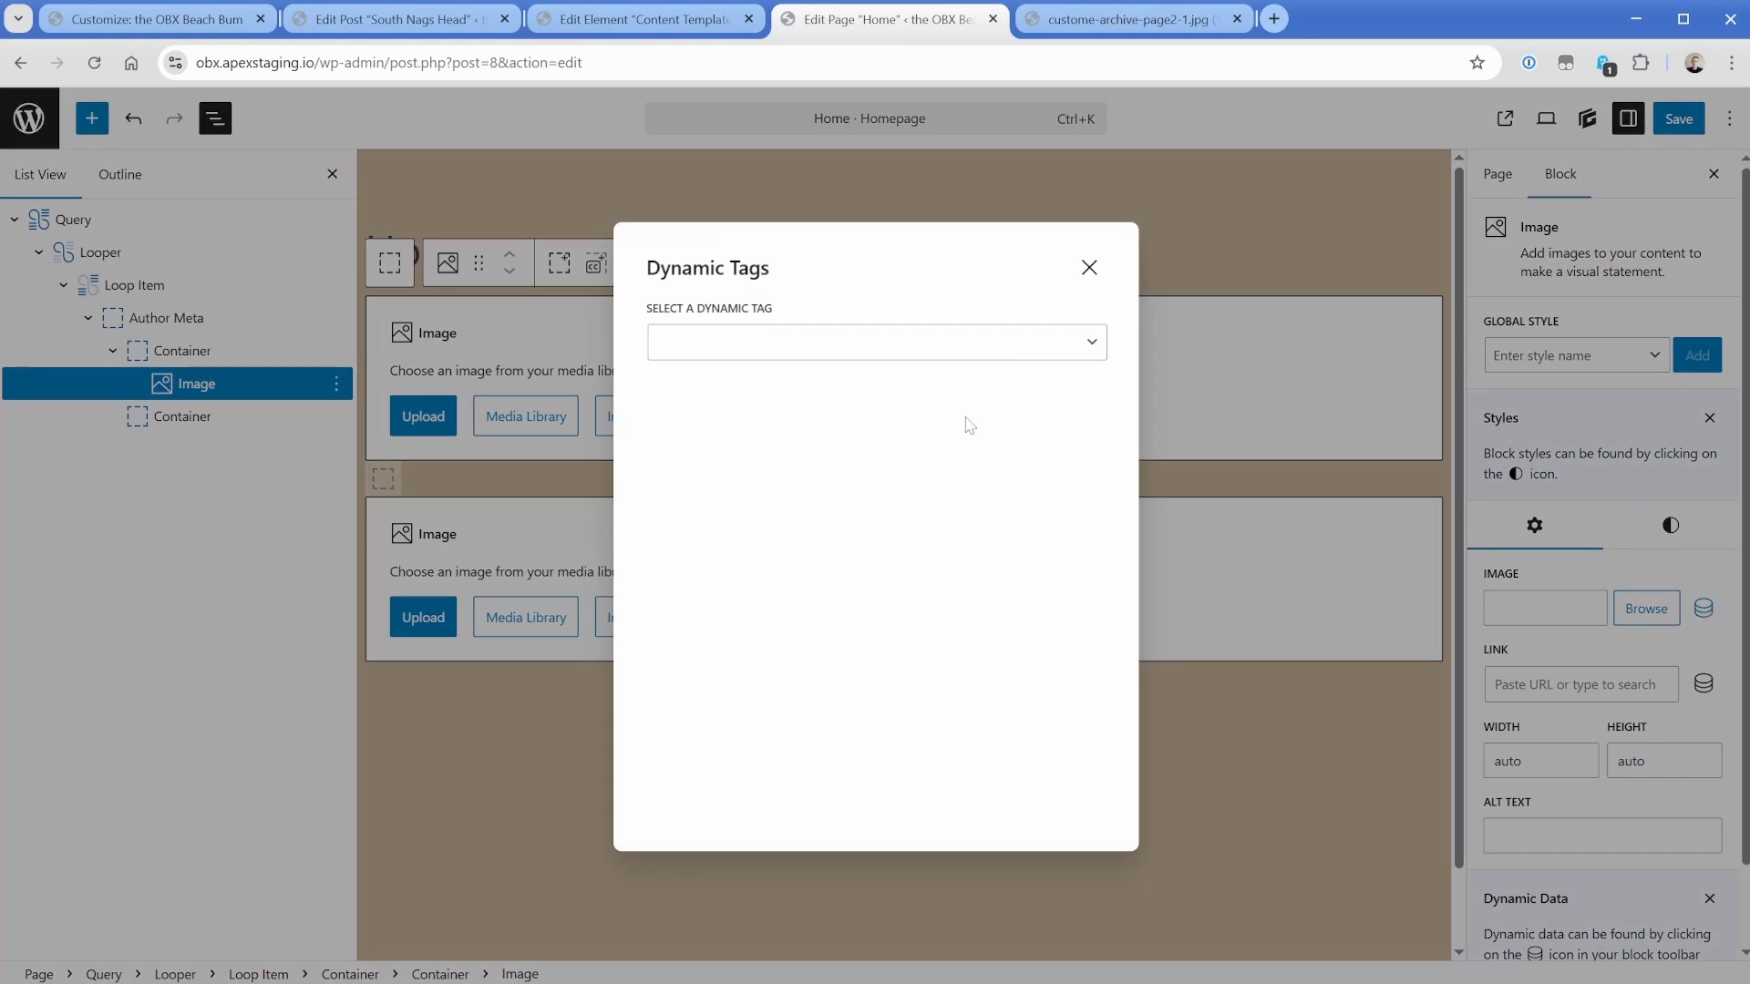
pyautogui.click(802, 350)
pyautogui.scroll(-1, 796, 547)
pyautogui.scroll(-3, 796, 569)
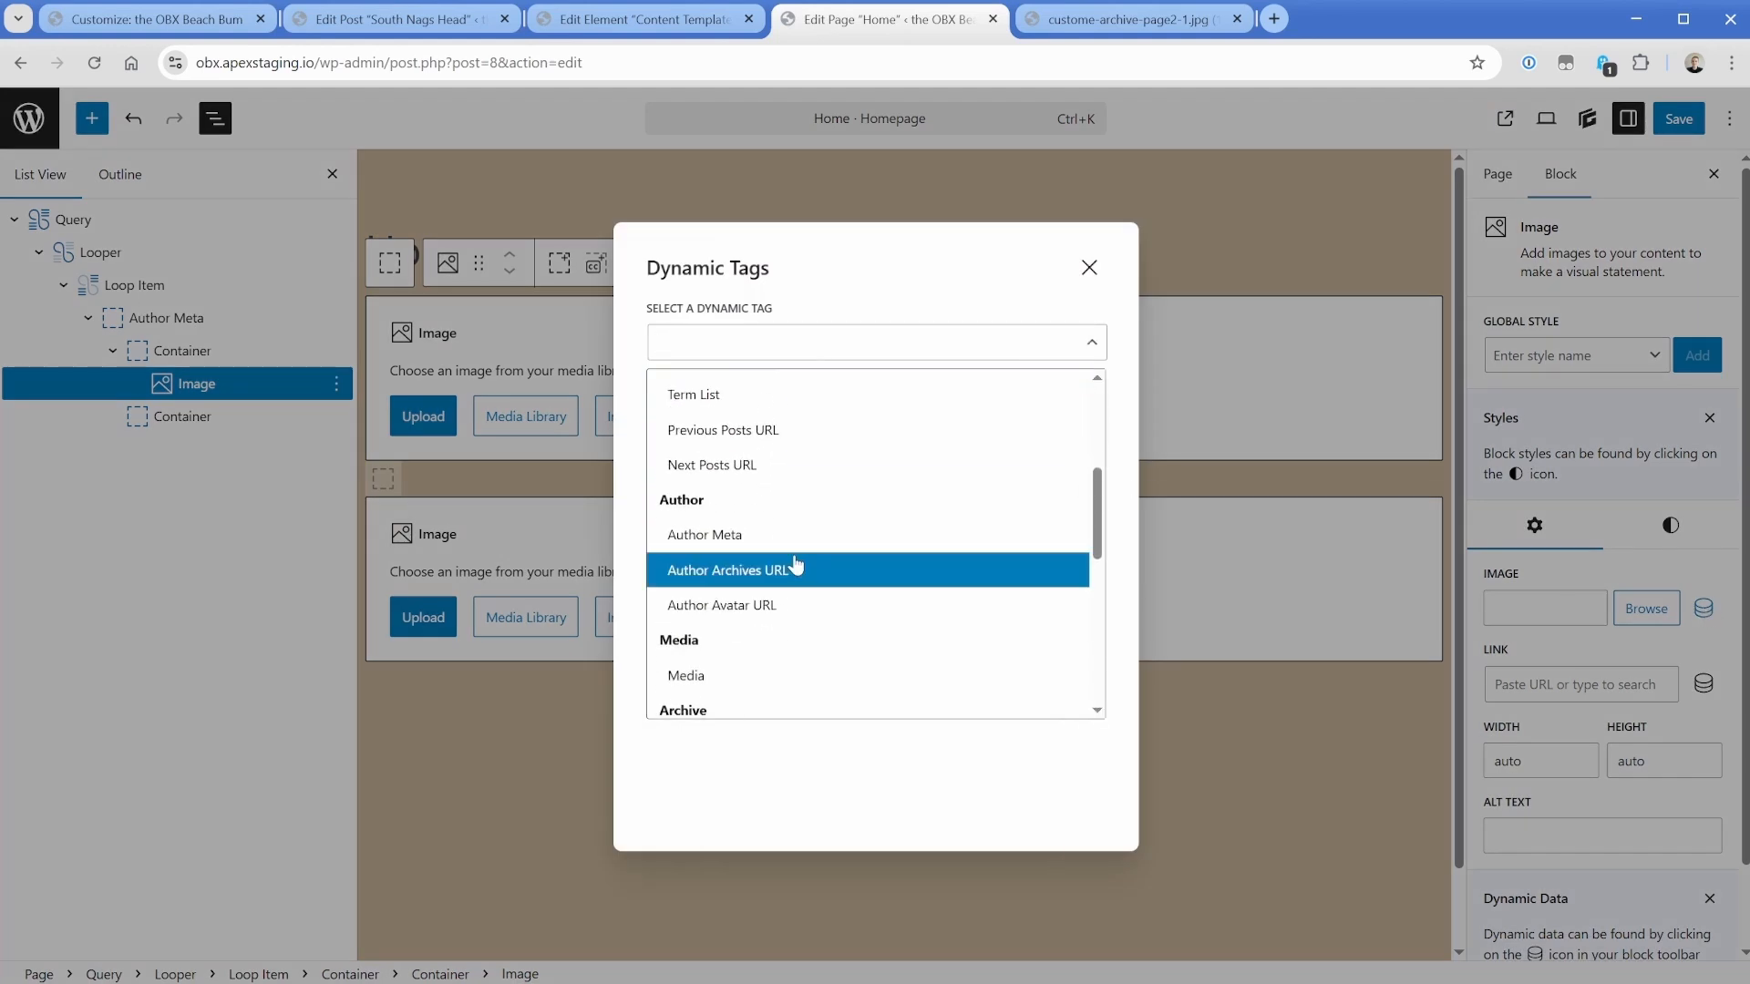
pyautogui.click(770, 607)
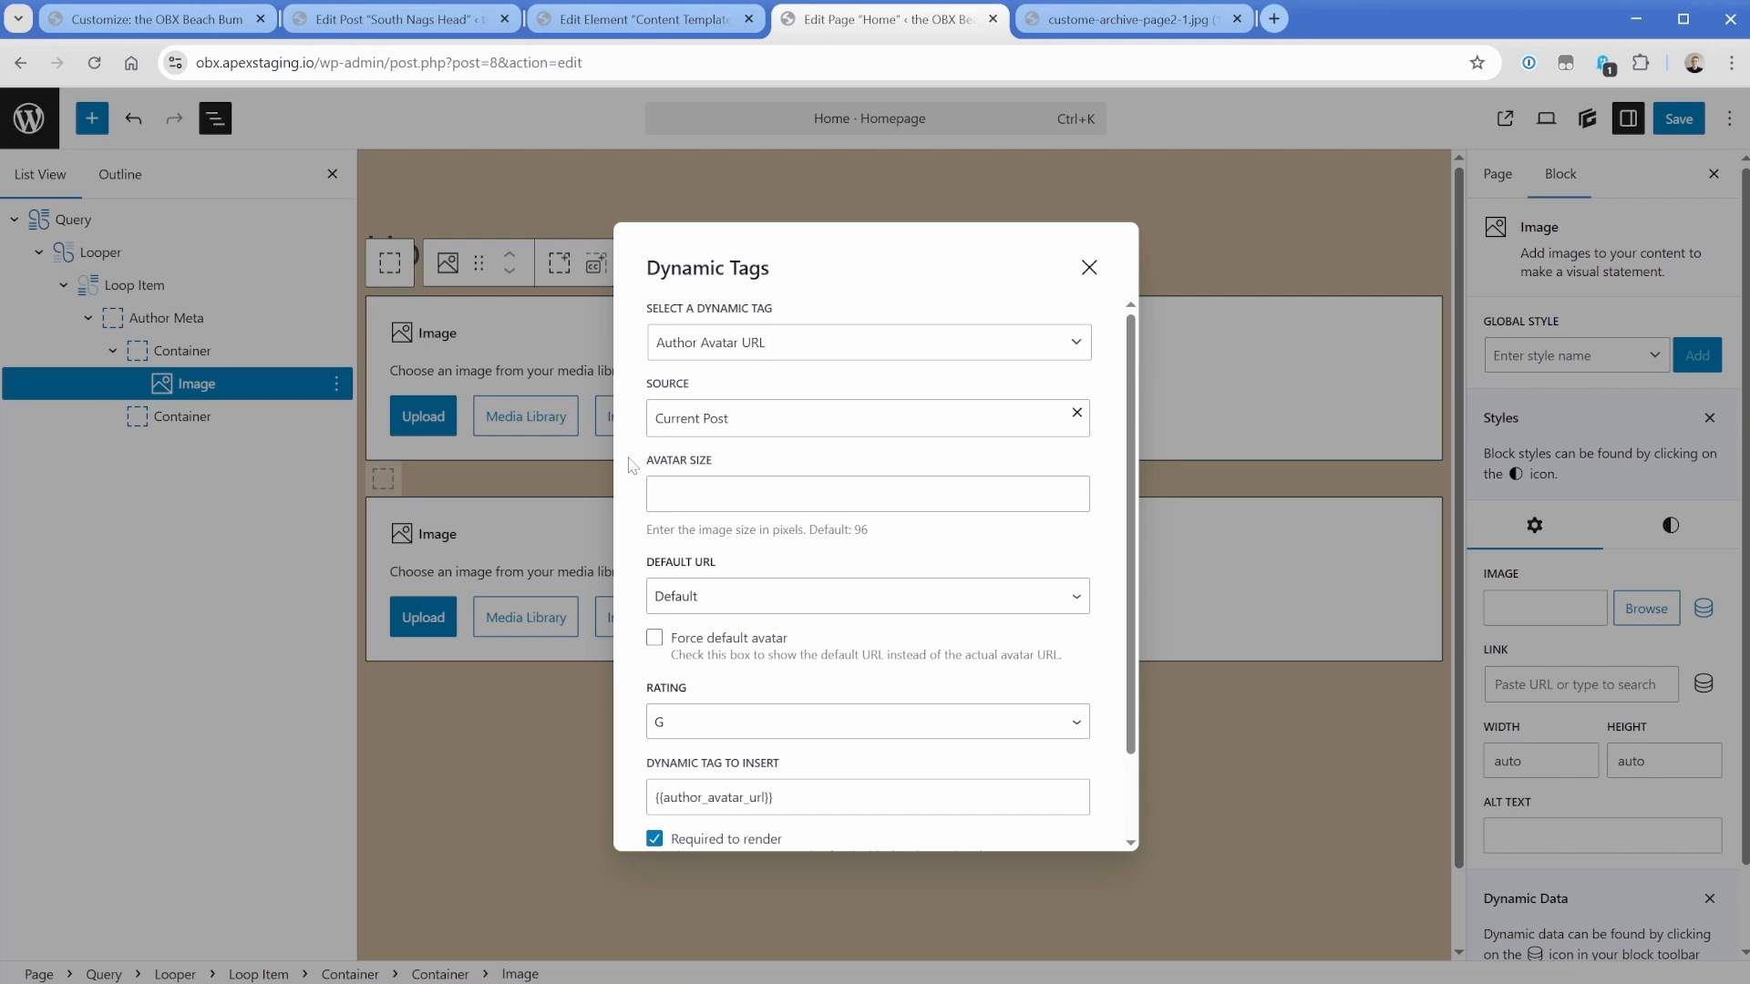
pyautogui.click(1072, 22)
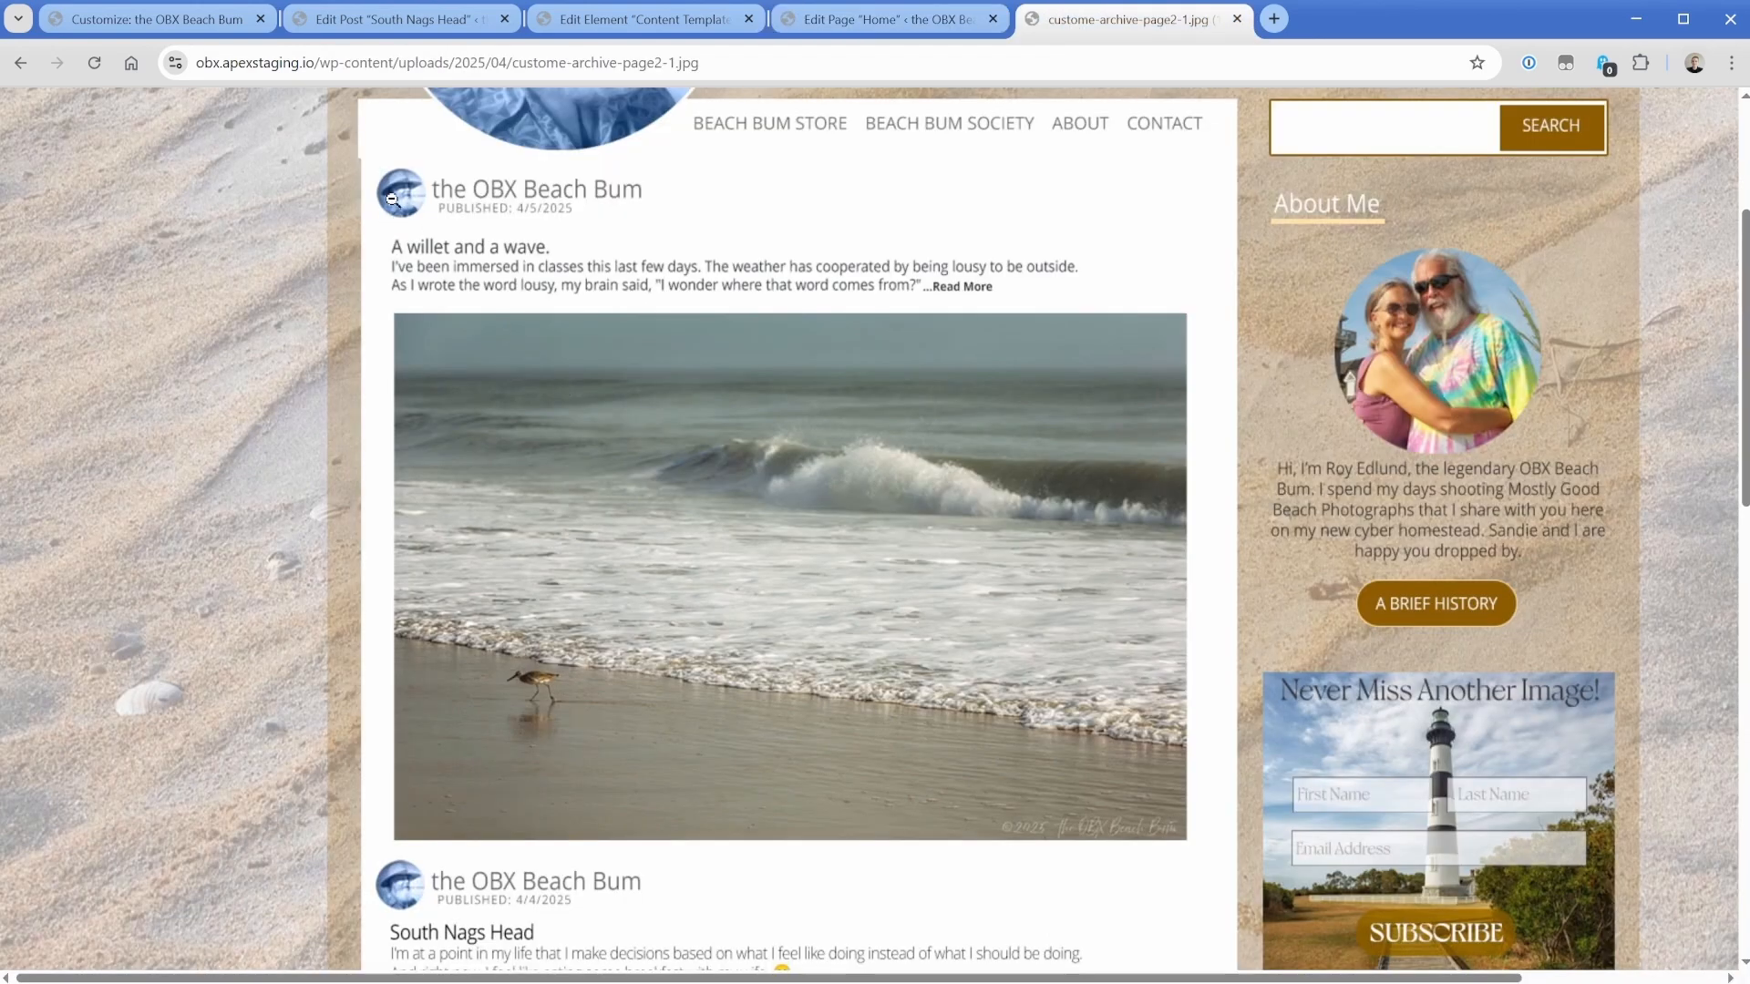
pyautogui.click(815, 20)
pyautogui.scroll(-2, 635, 629)
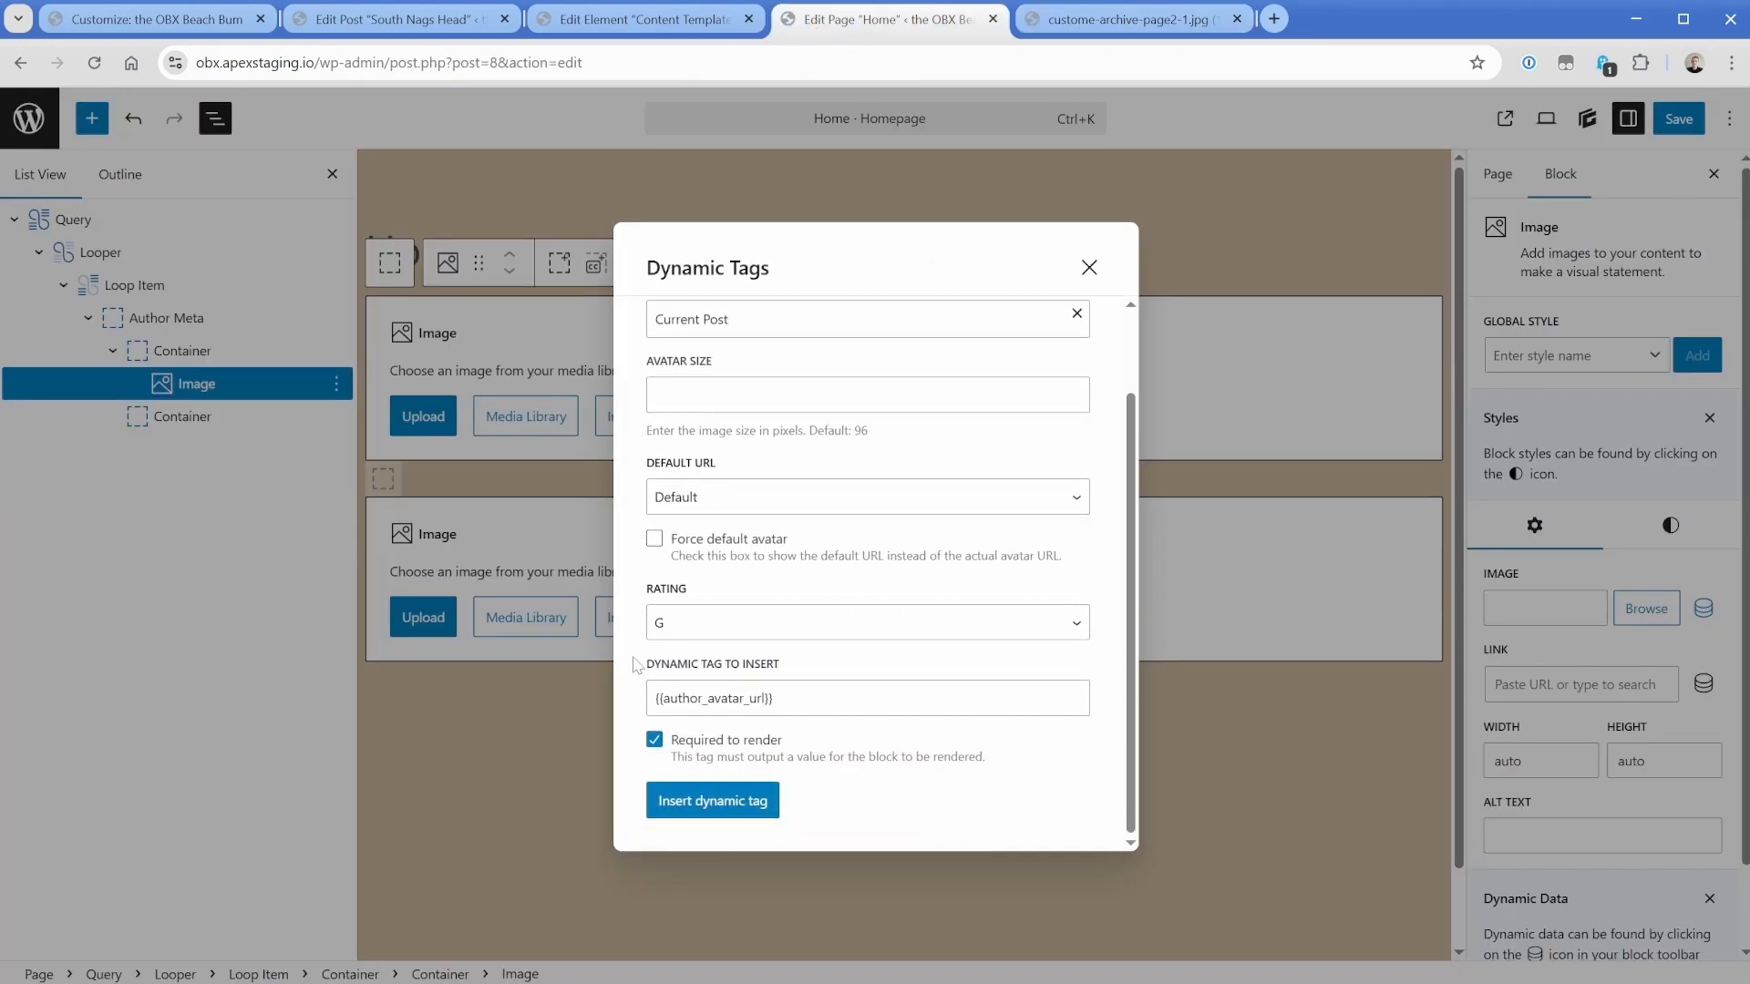
pyautogui.click(712, 801)
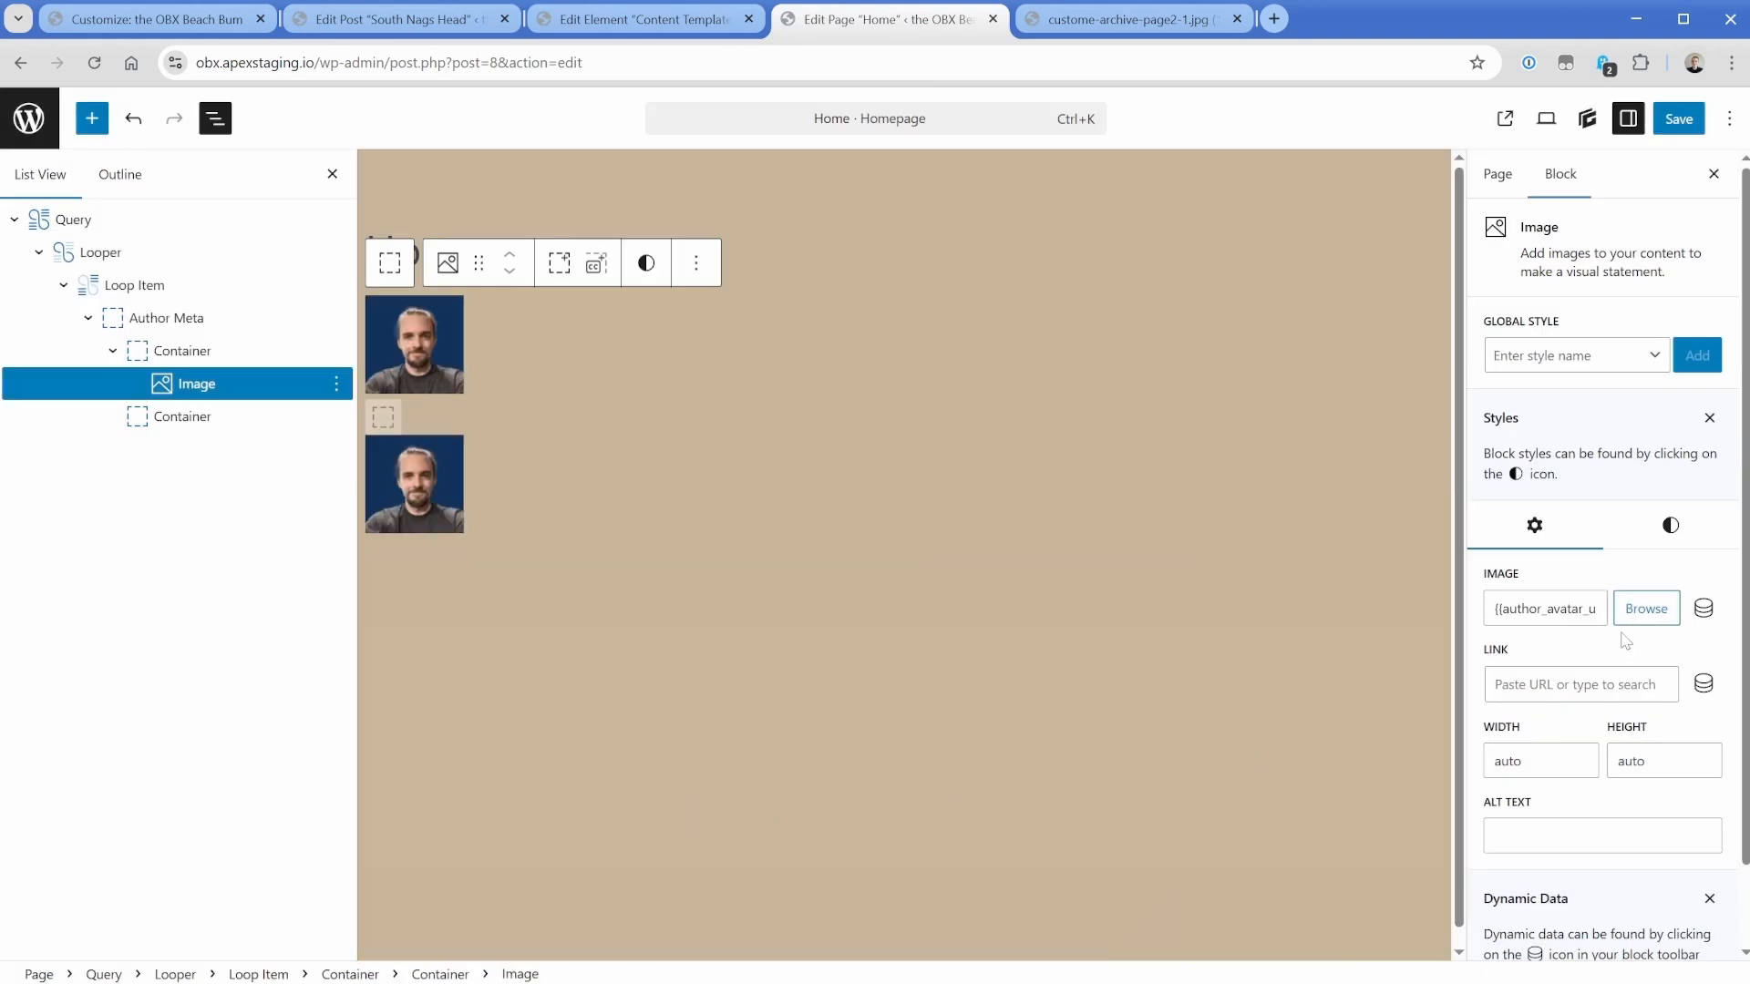
# Round the avatar image with a linked border radius of 100% on all sides.
pyautogui.click(1671, 525)
pyautogui.scroll(-3, 1641, 547)
pyautogui.click(1581, 641)
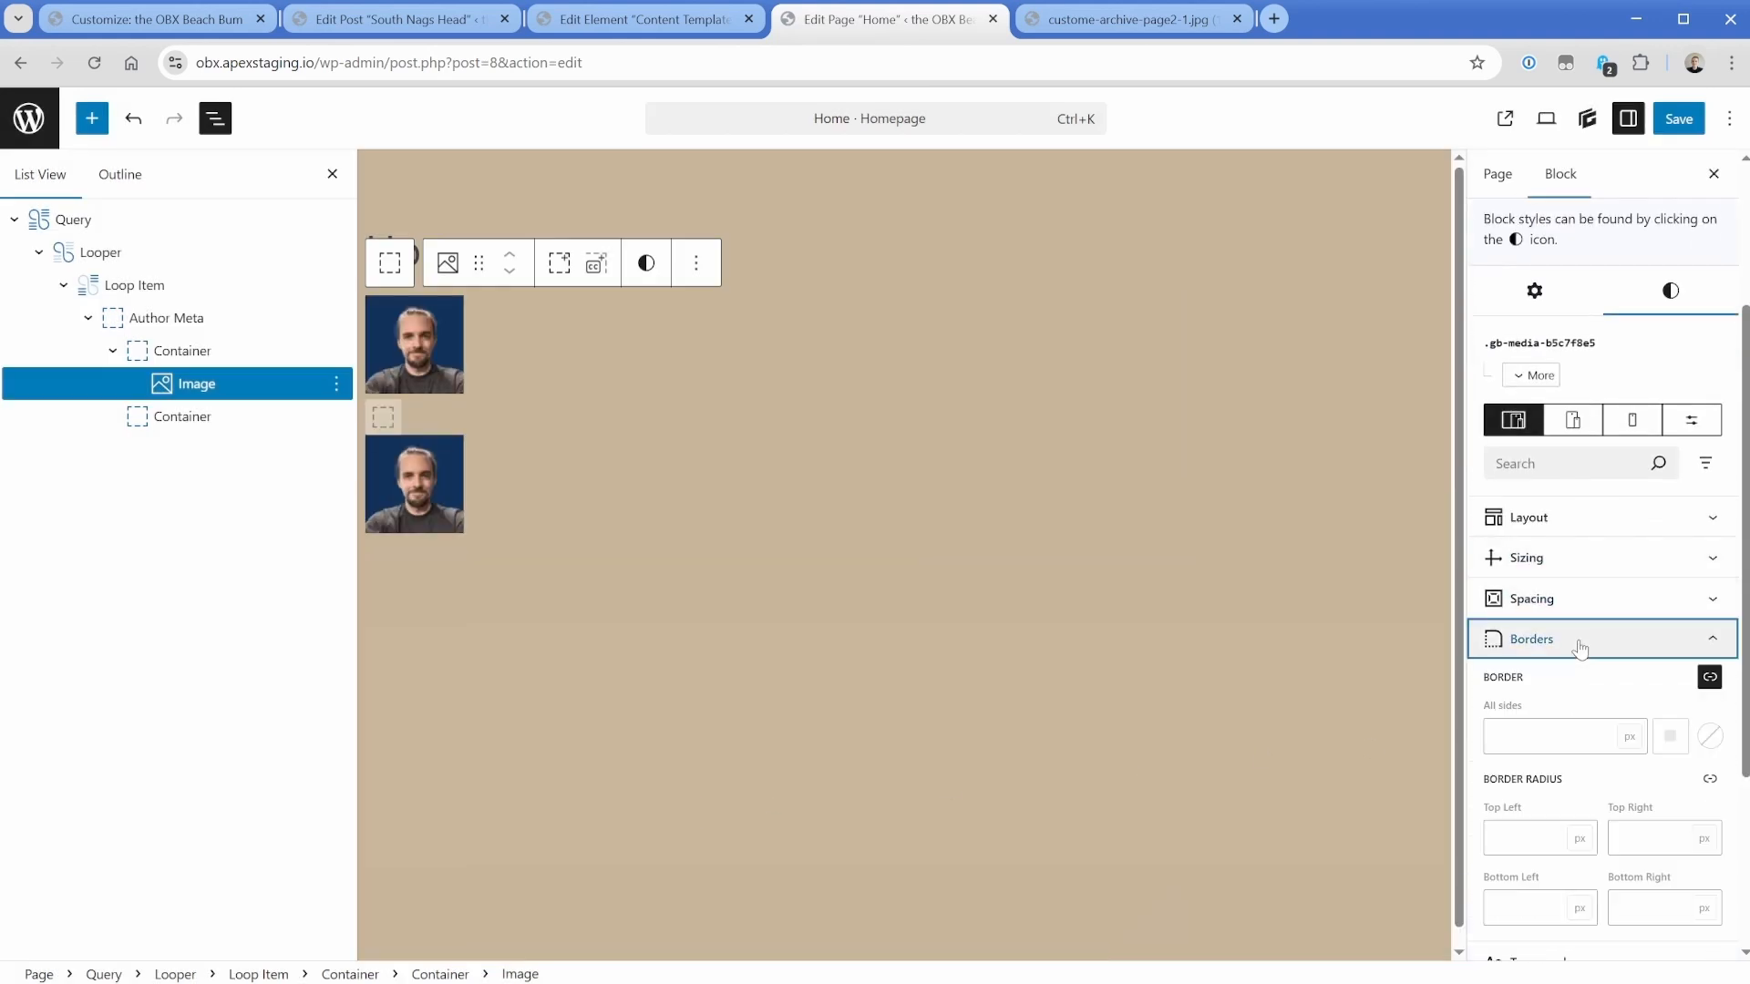
pyautogui.scroll(-2, 1581, 646)
pyautogui.click(1710, 574)
pyautogui.click(1586, 609)
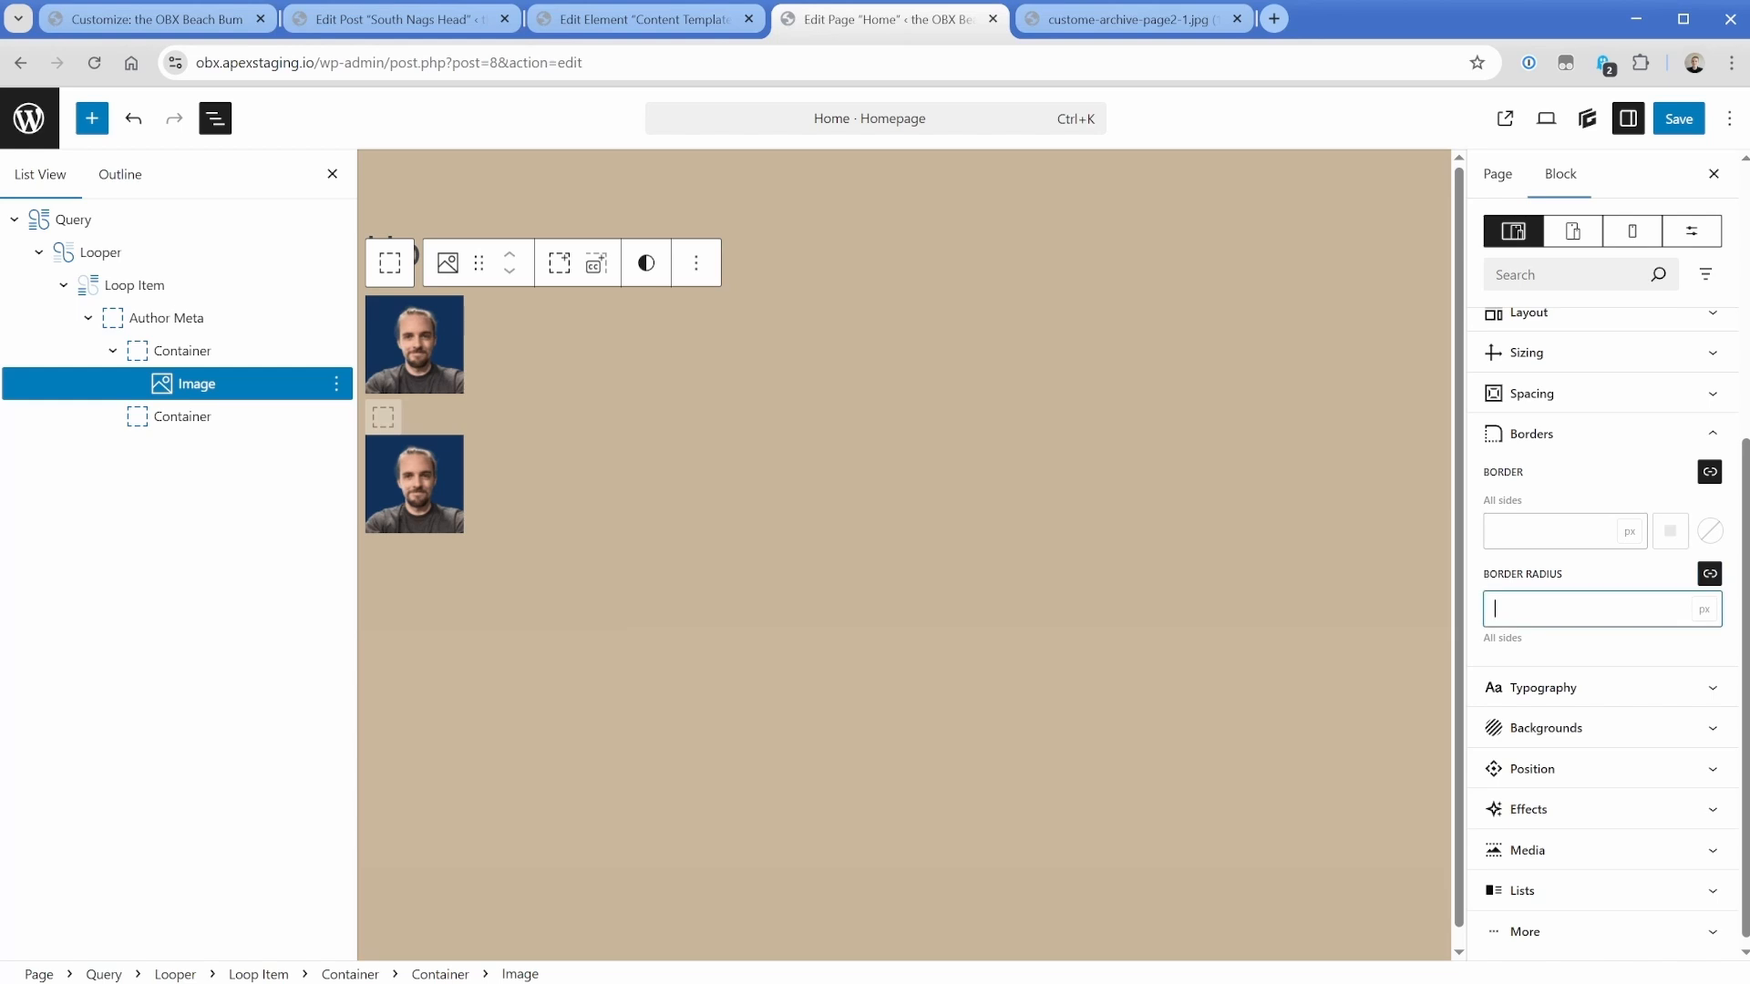
pyautogui.write('100%')
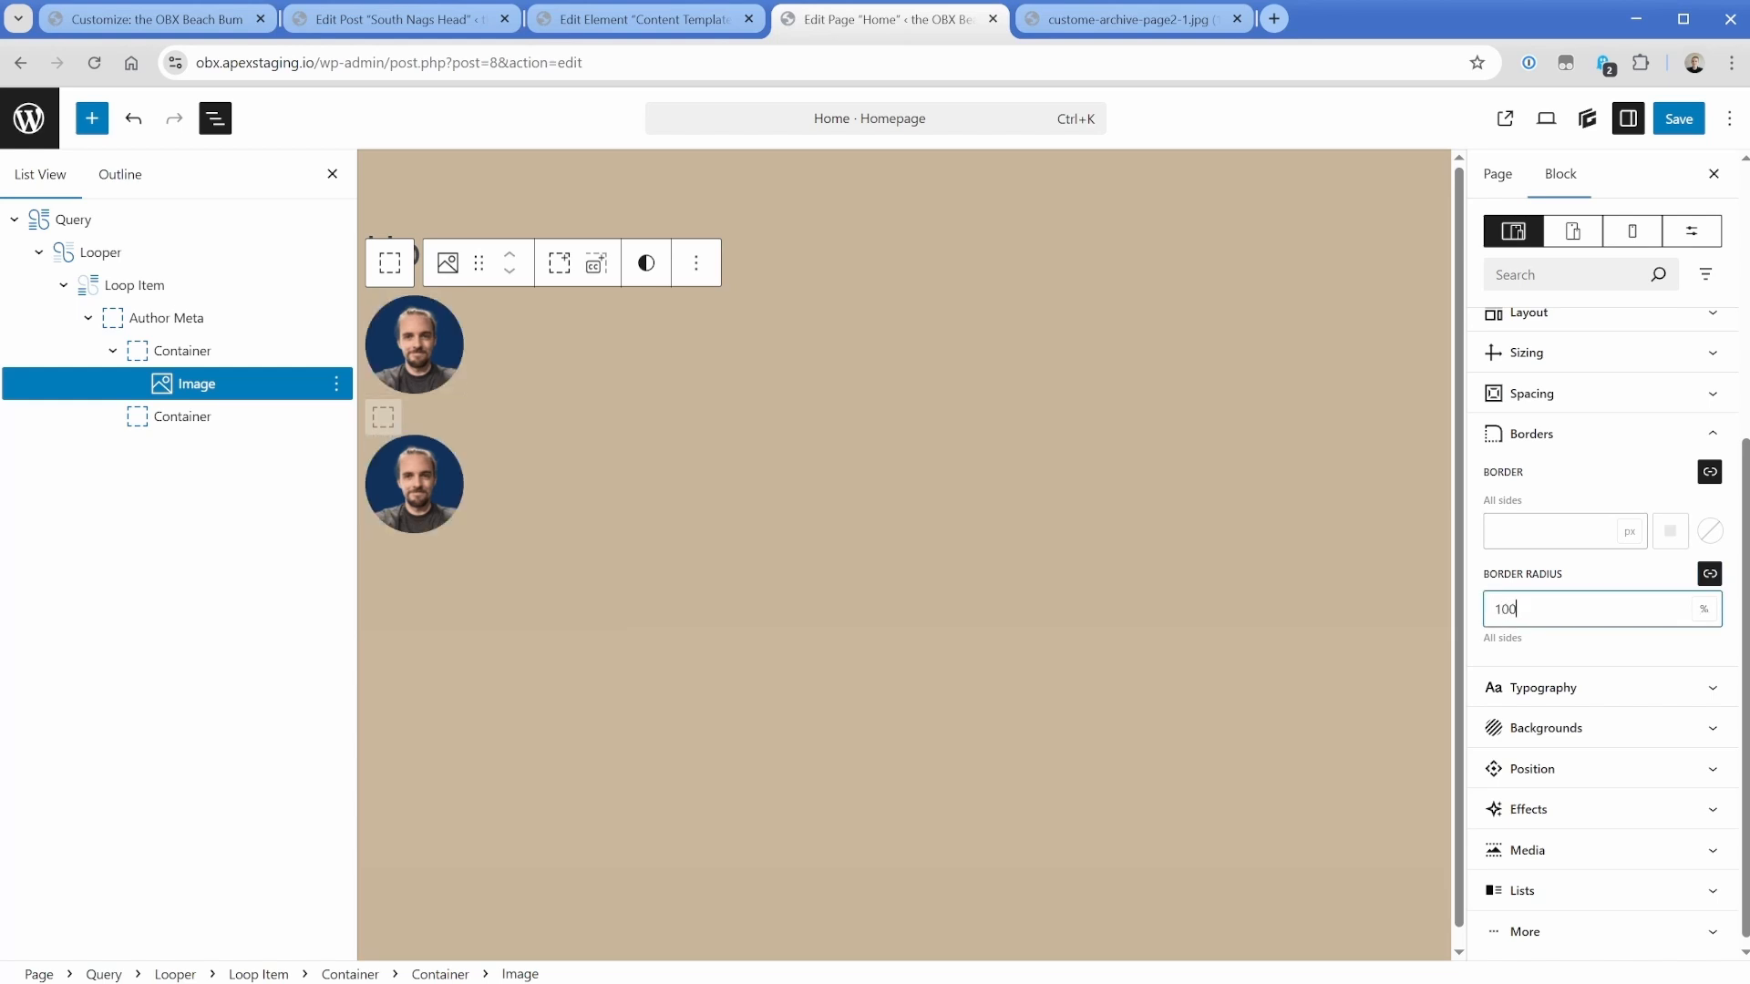
# Set the avatar size to 50 pixels in the image's Author Avatar URL dynamic tag and reinsert the tag.
pyautogui.click(1549, 393)
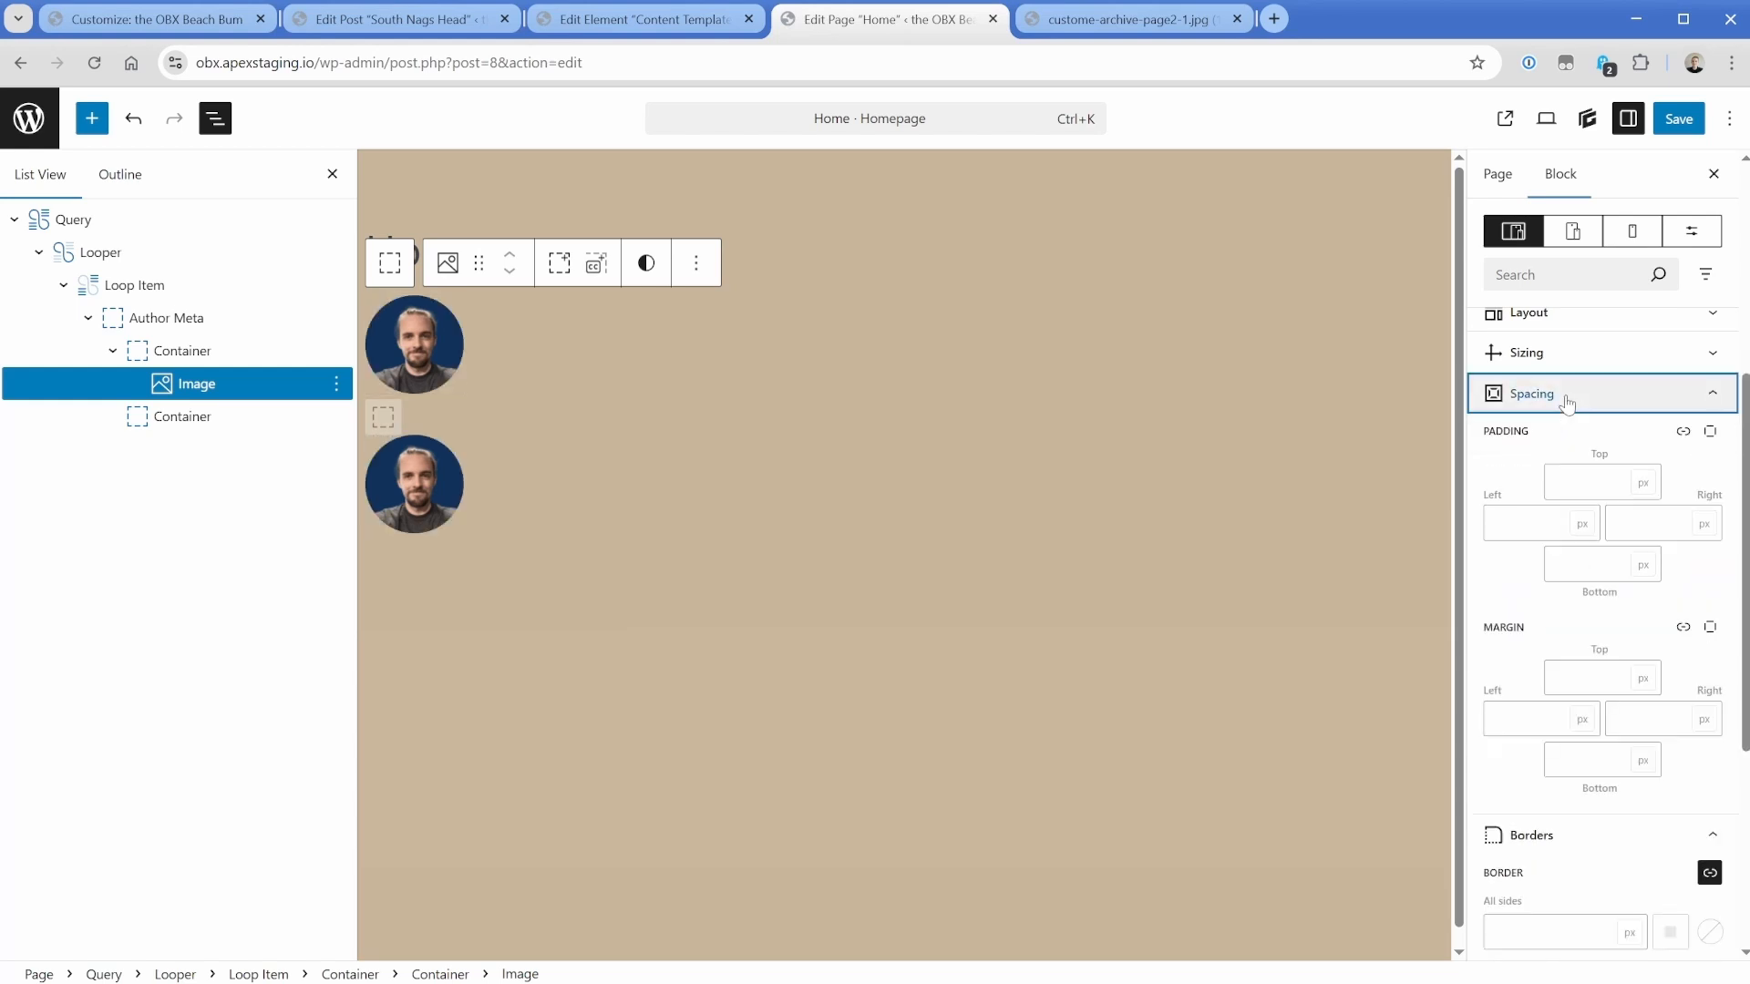
pyautogui.click(421, 350)
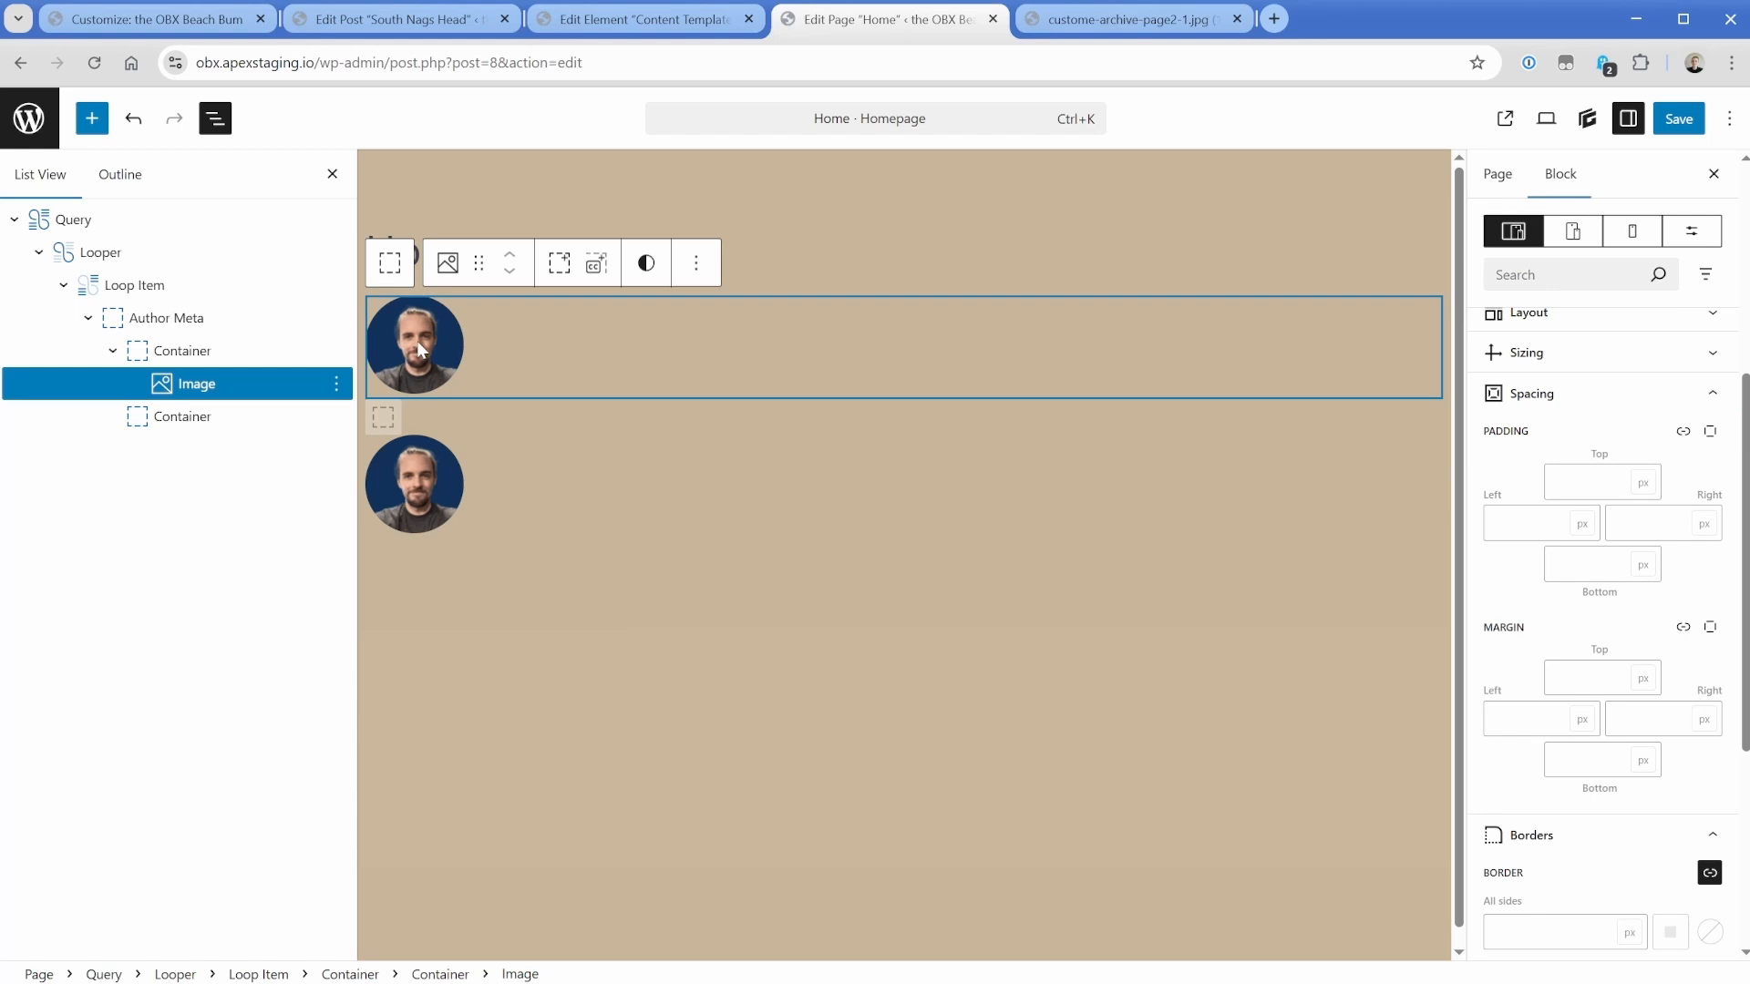
pyautogui.scroll(5, 1513, 265)
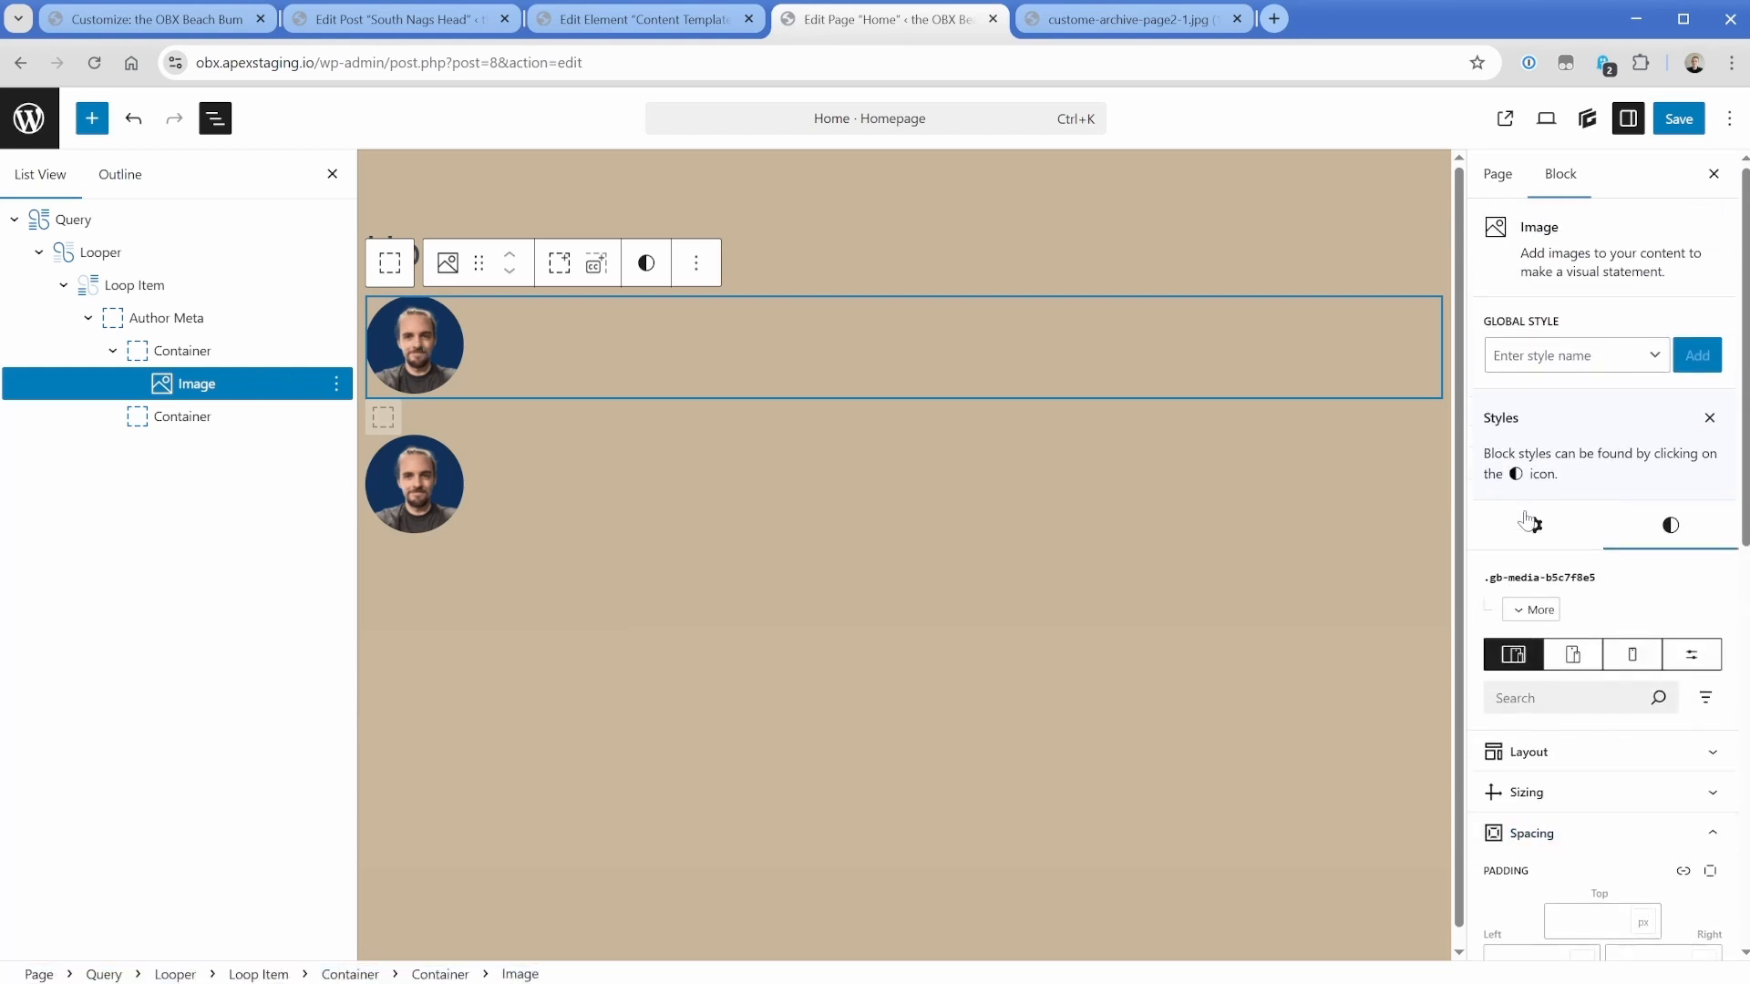
pyautogui.click(1534, 528)
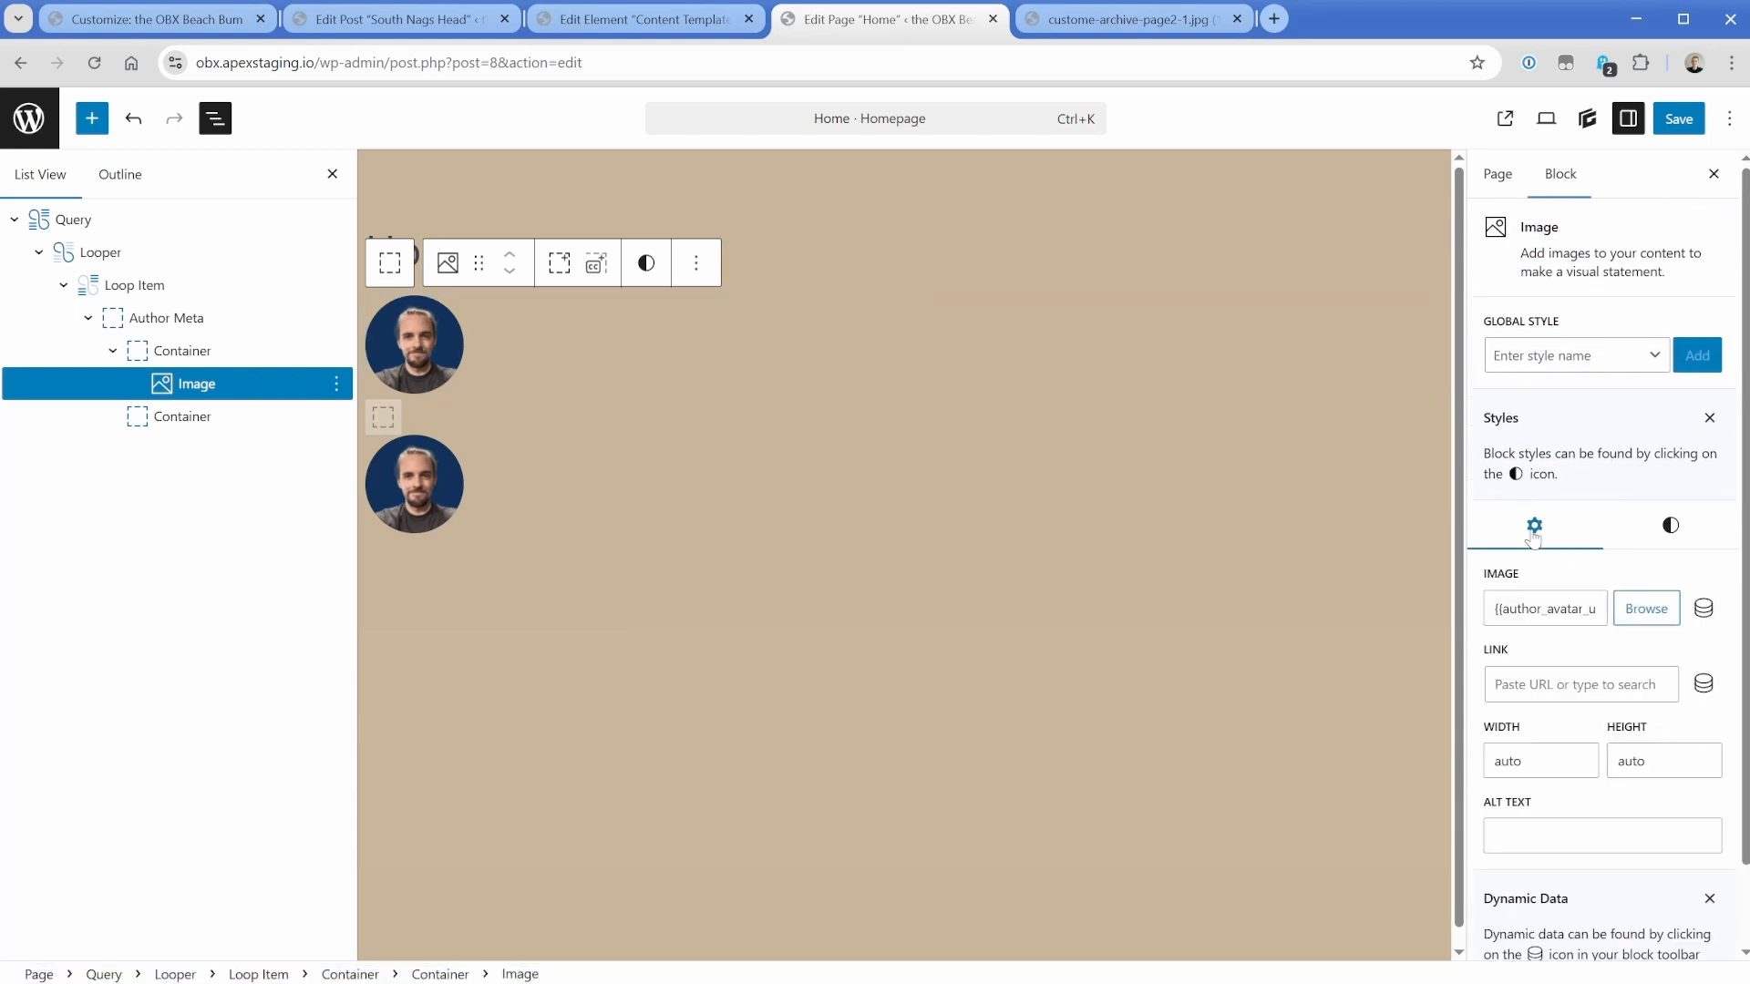
pyautogui.click(1704, 608)
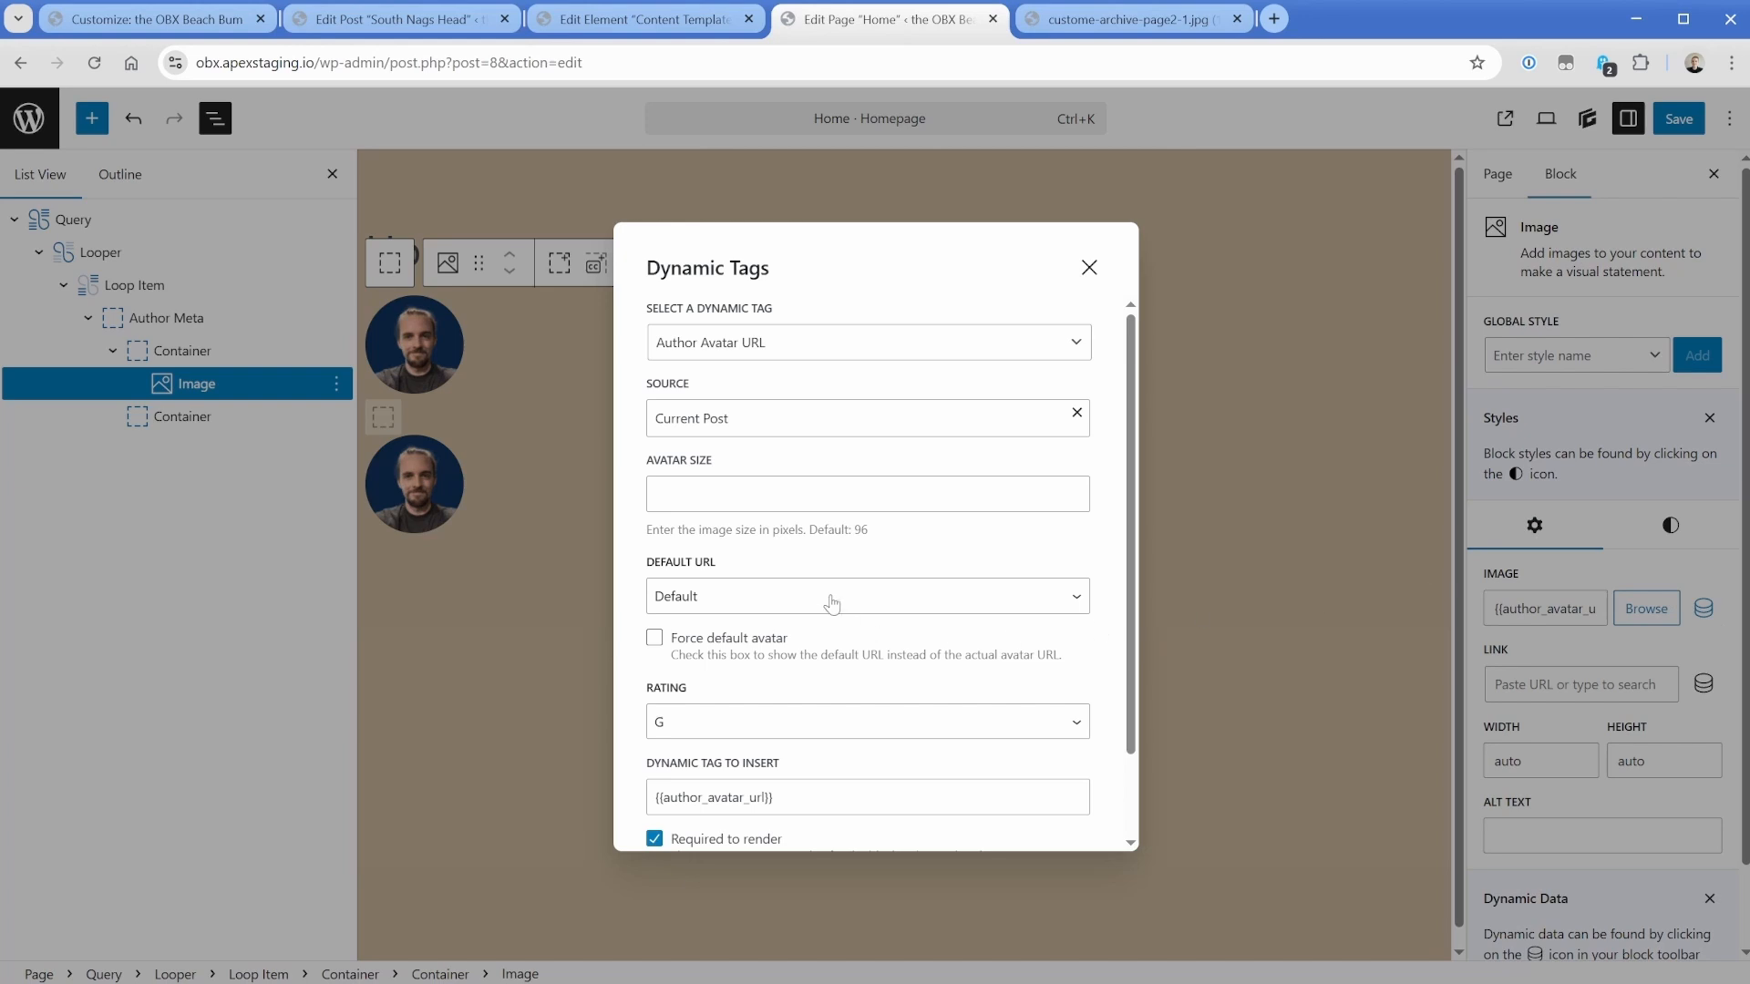
pyautogui.click(831, 494)
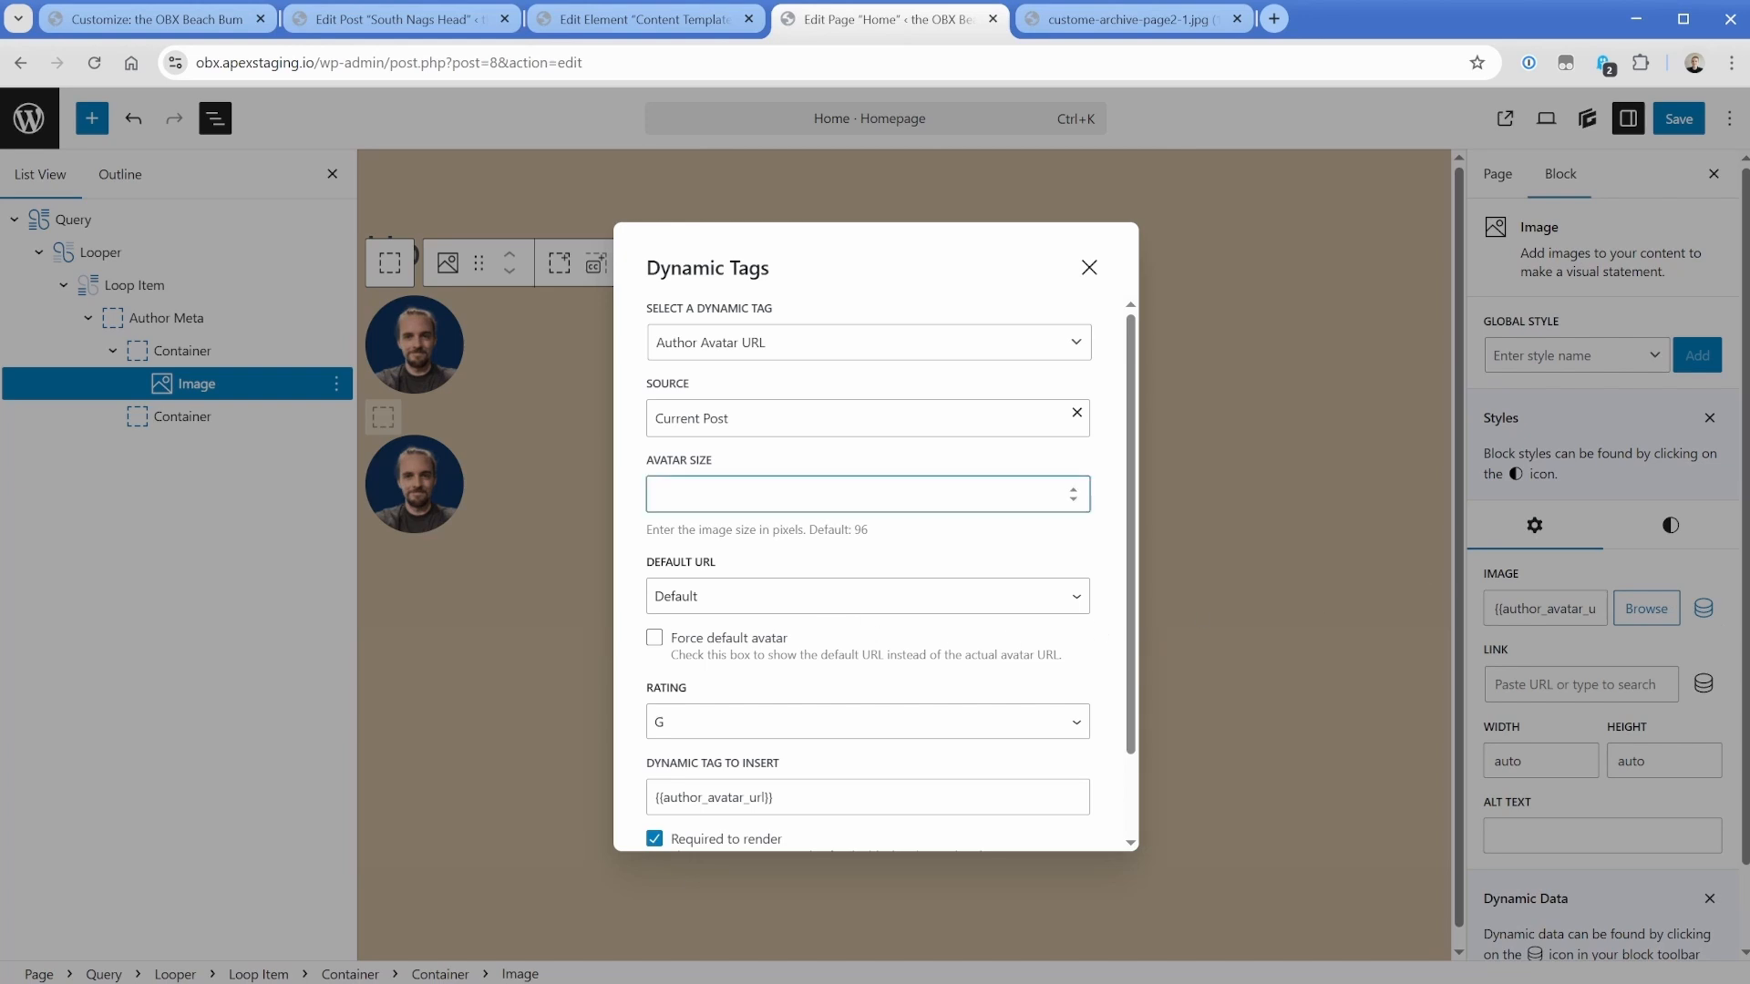
pyautogui.write('50')
pyautogui.scroll(-2, 713, 800)
pyautogui.click(713, 801)
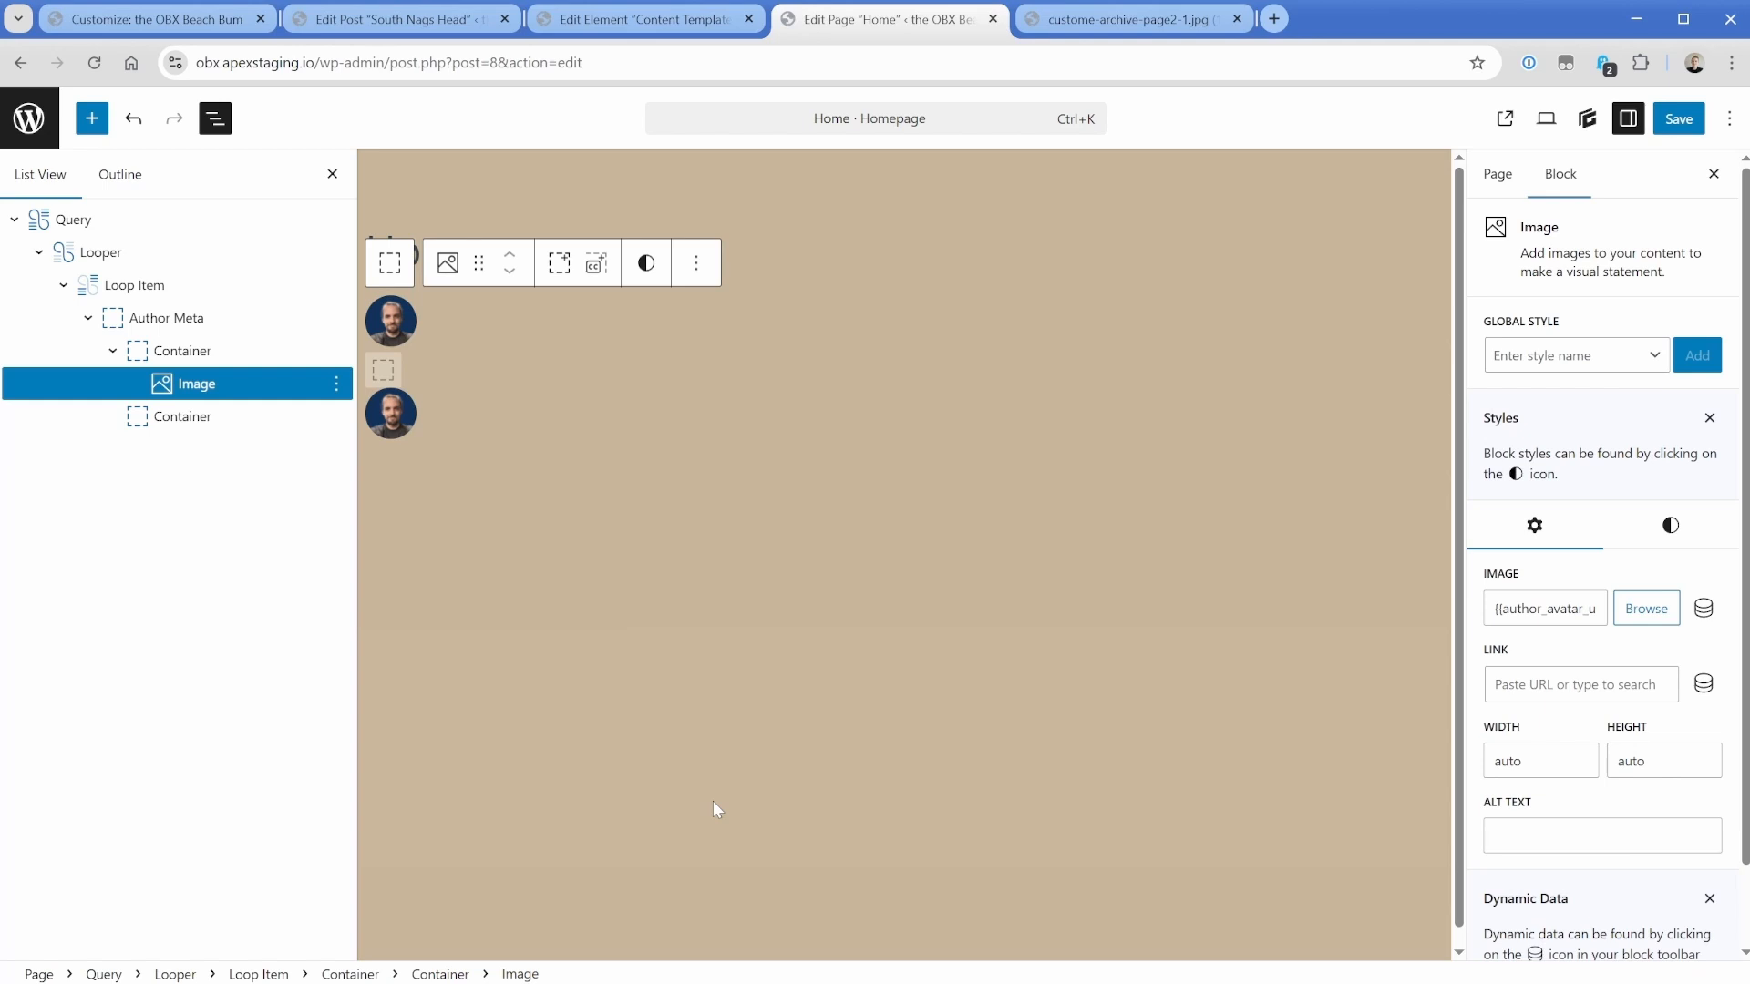
# Apply the global styles flex-row and gap-1 to the Author Meta container.
pyautogui.click(229, 319)
pyautogui.click(1562, 335)
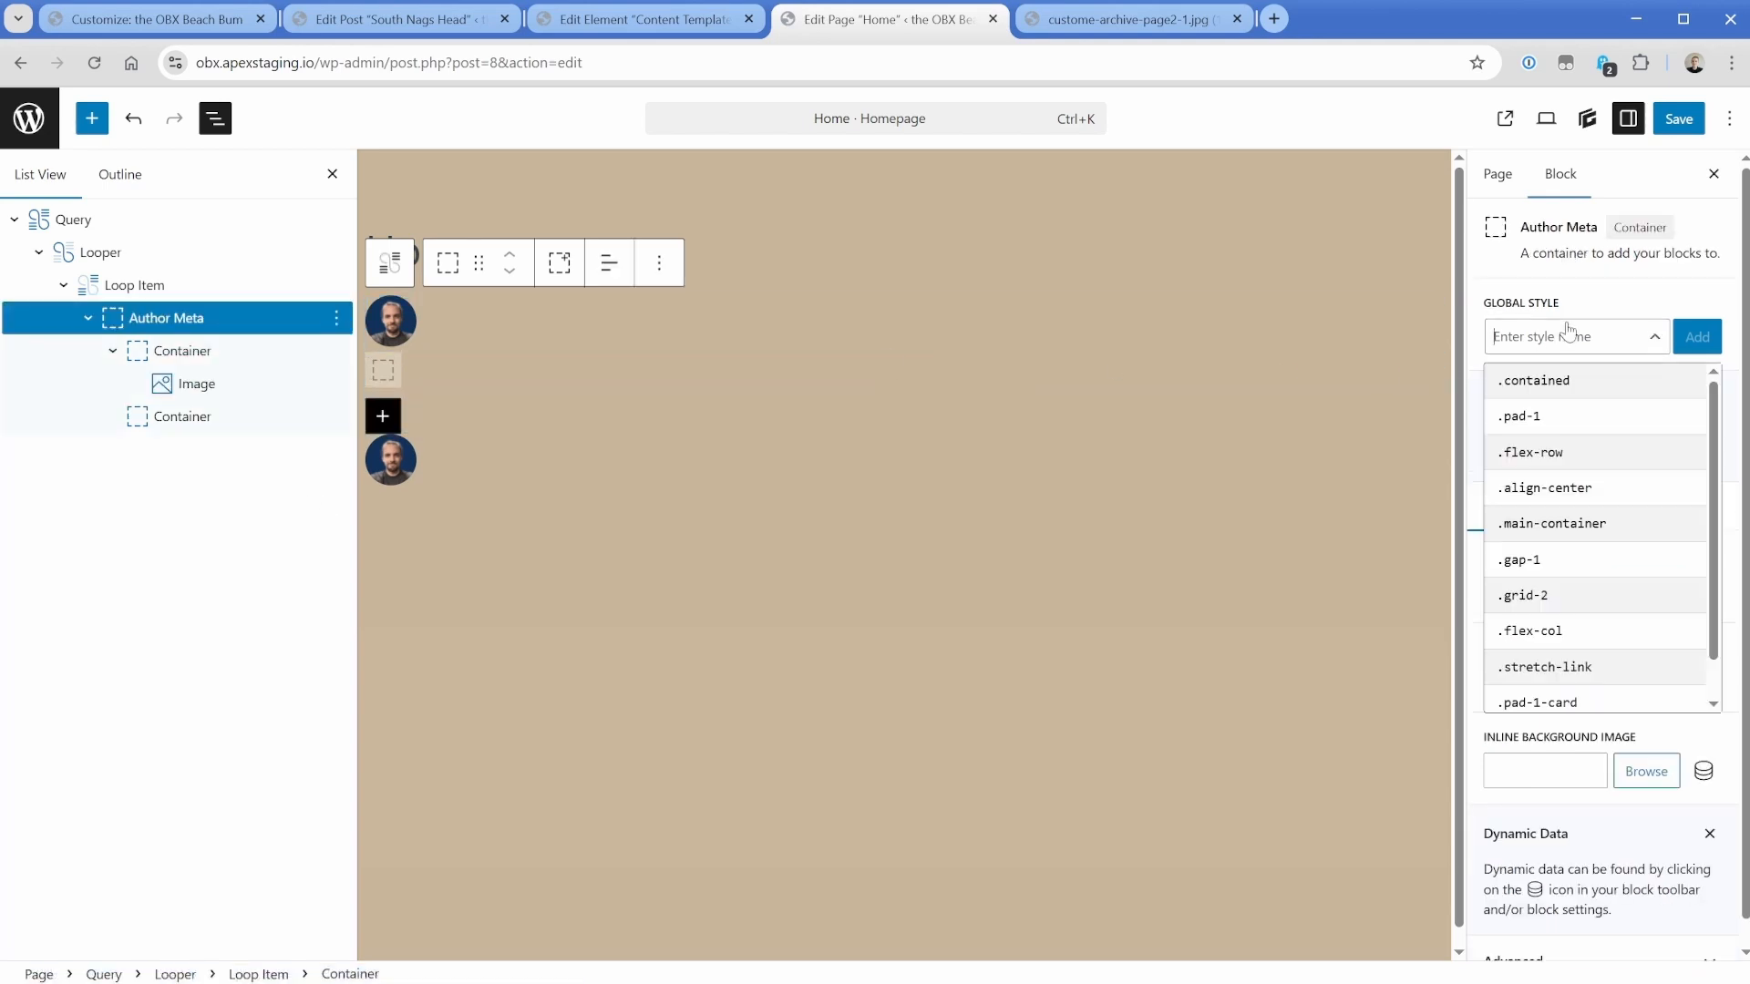
pyautogui.write('flex-r')
pyautogui.click(1554, 380)
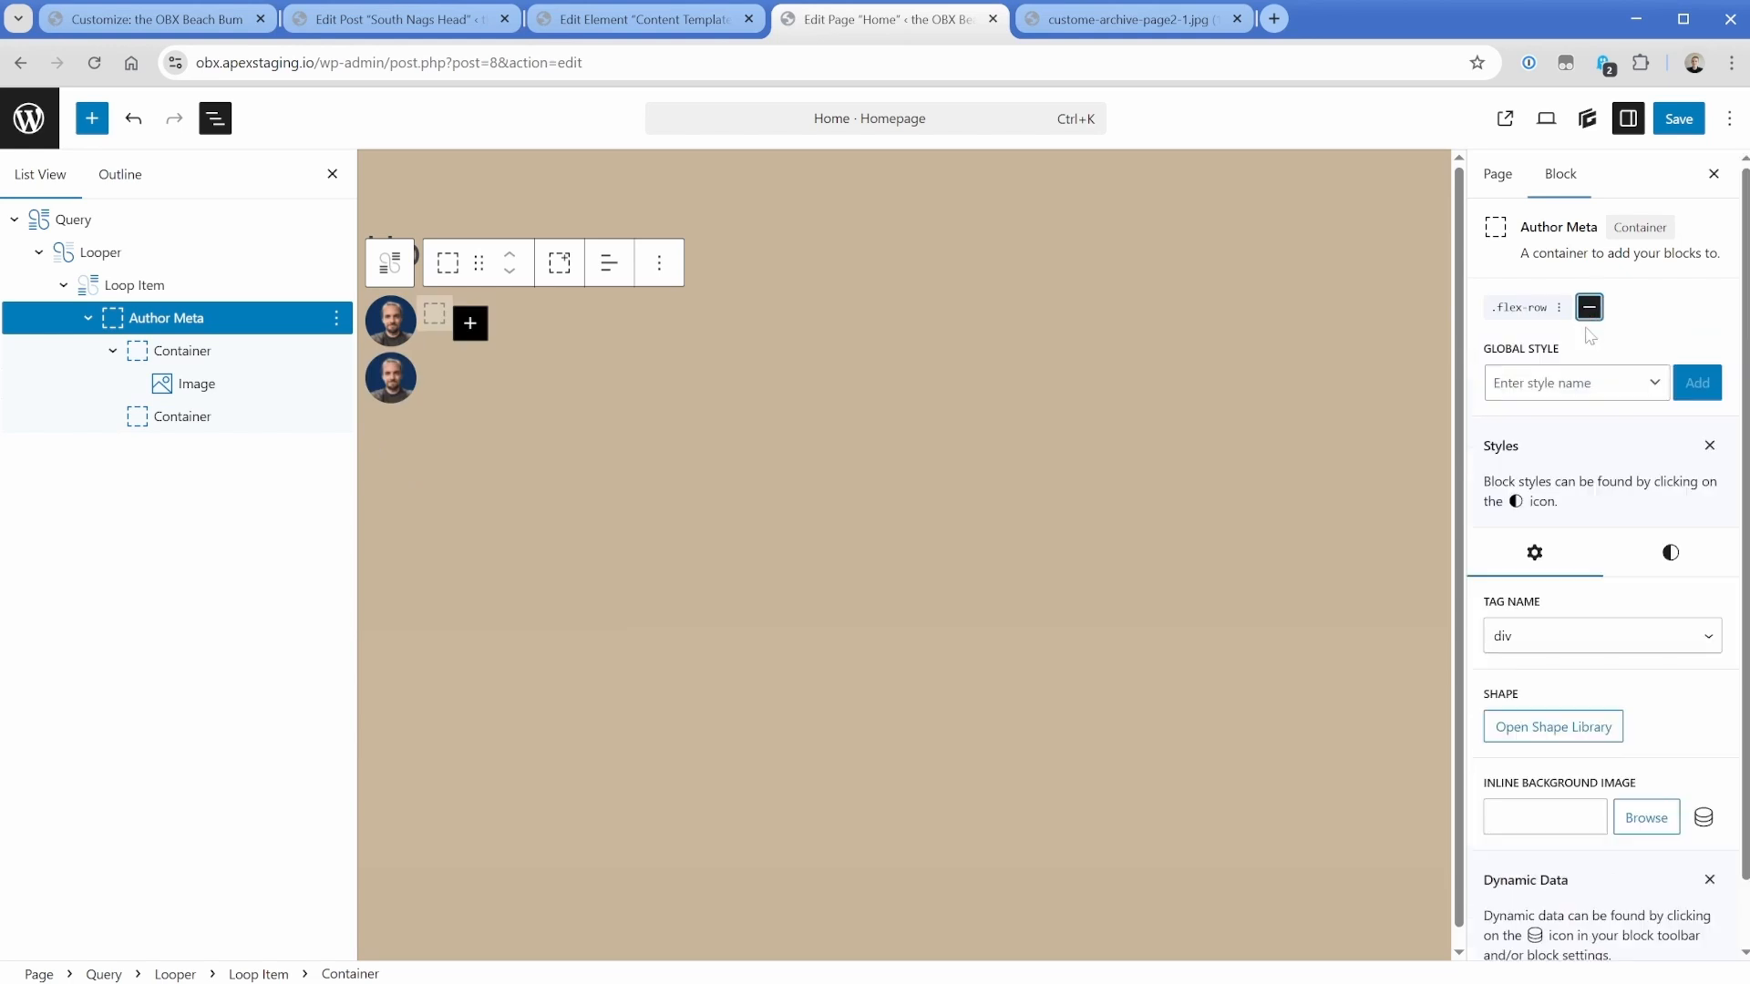
pyautogui.click(1565, 383)
pyautogui.write('gap')
pyautogui.press('Return')
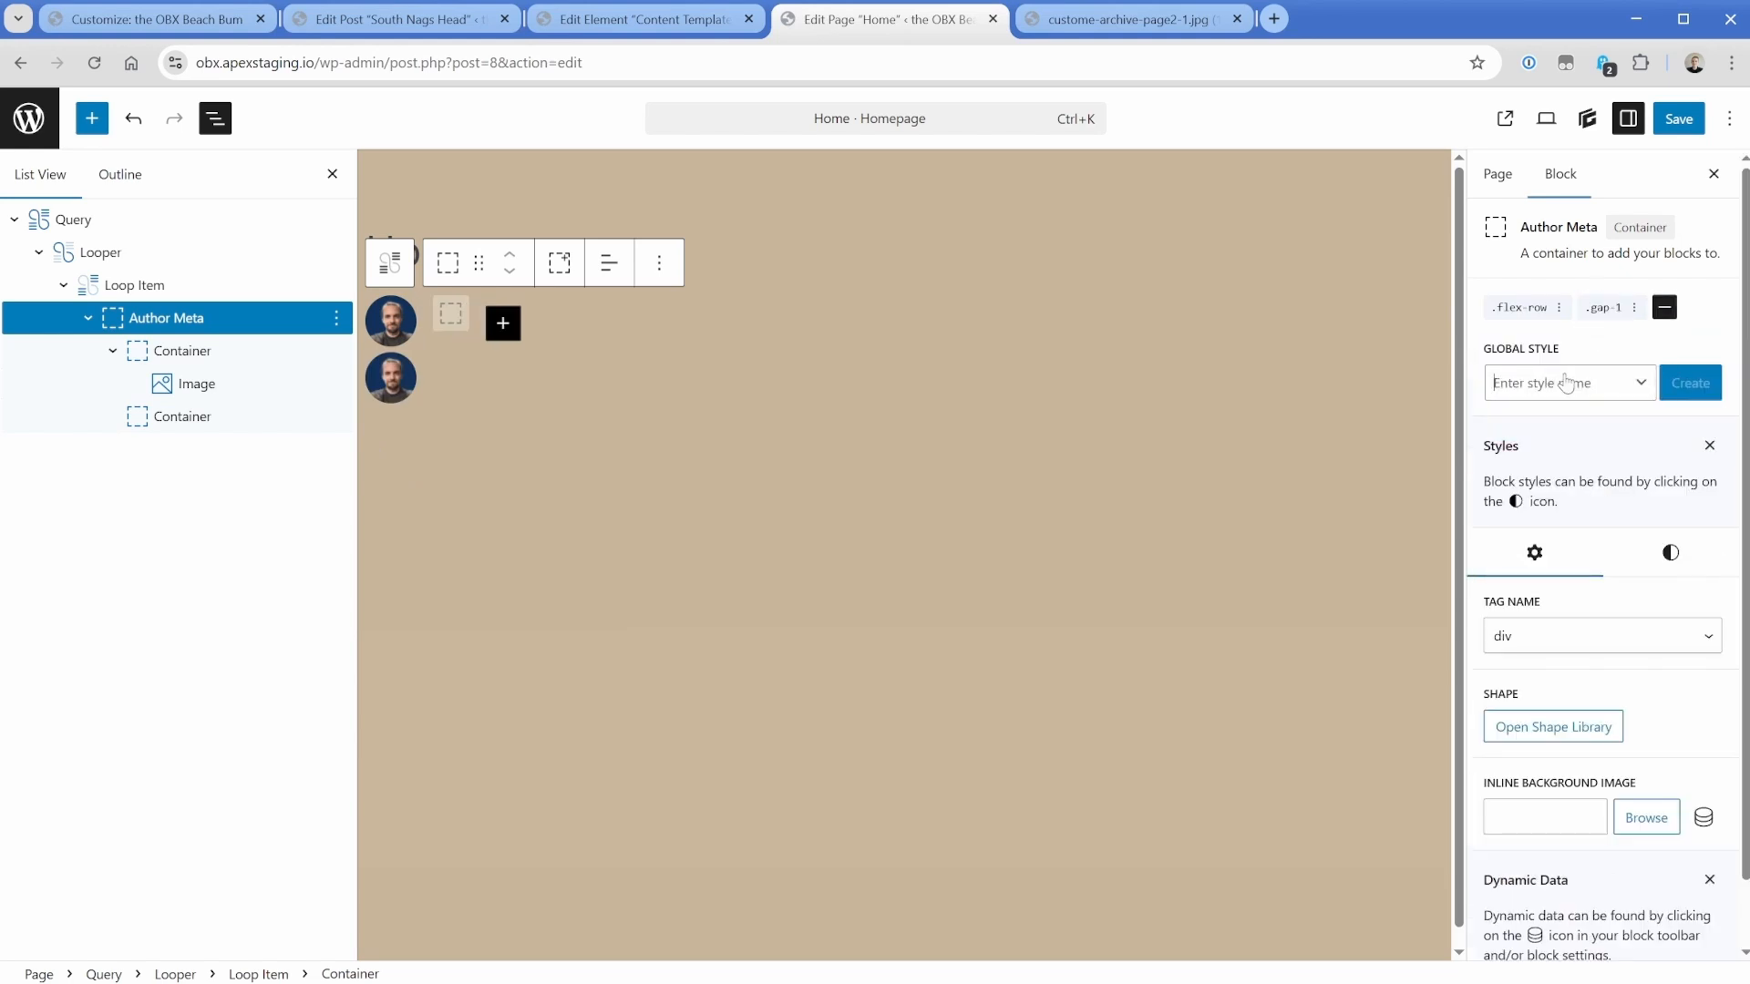
# Insert a Text block into the second container nested in Author Meta.
pyautogui.click(453, 323)
pyautogui.click(451, 316)
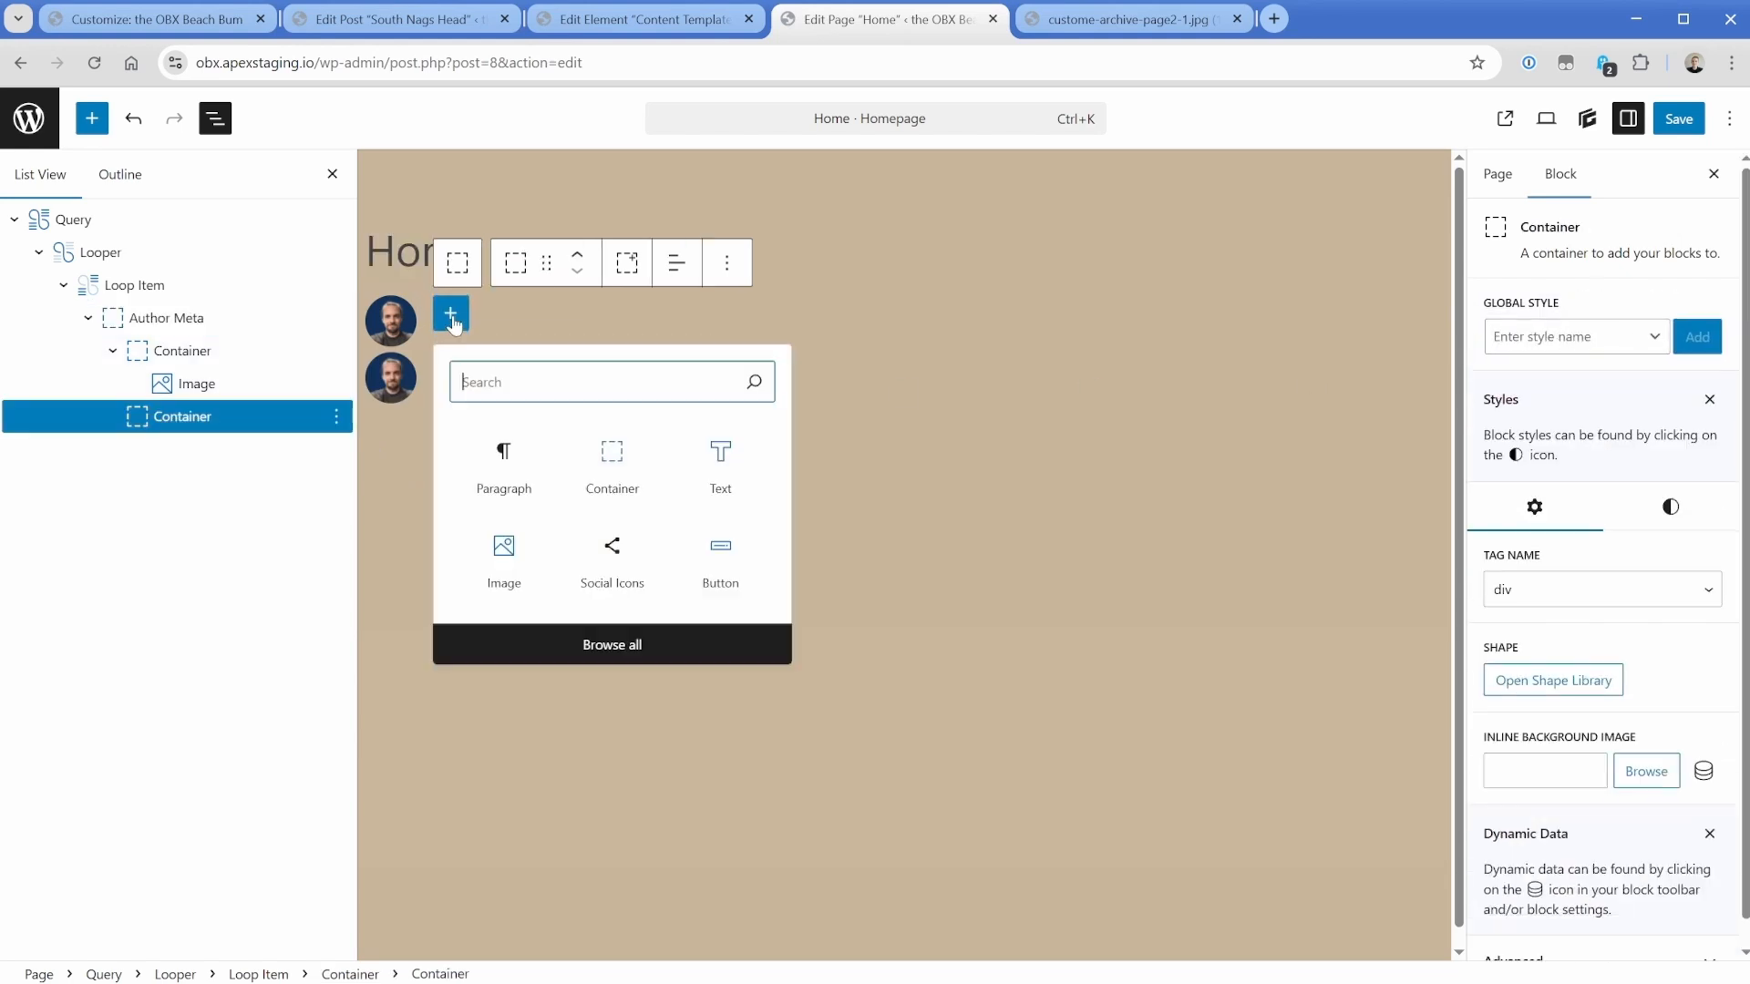
pyautogui.click(698, 457)
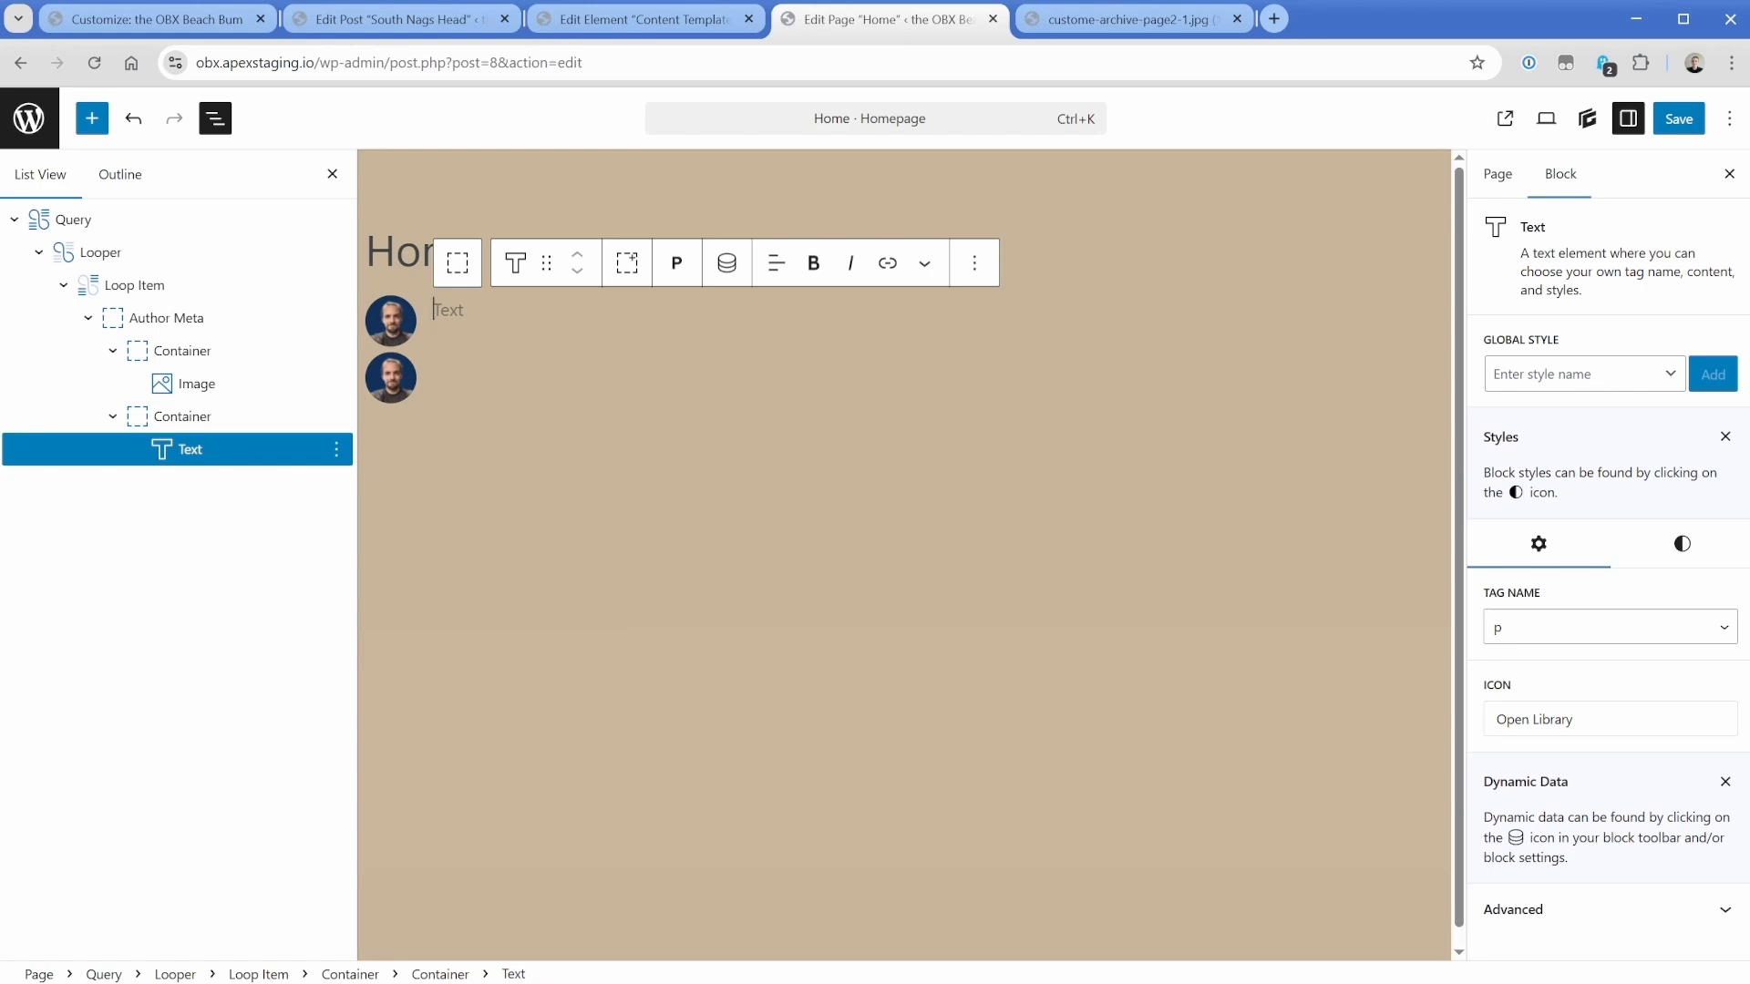
# Insert an Author Meta dynamic tag with the meta key first_name into the empty text block, after checking the archive mockup.
pyautogui.click(1130, 20)
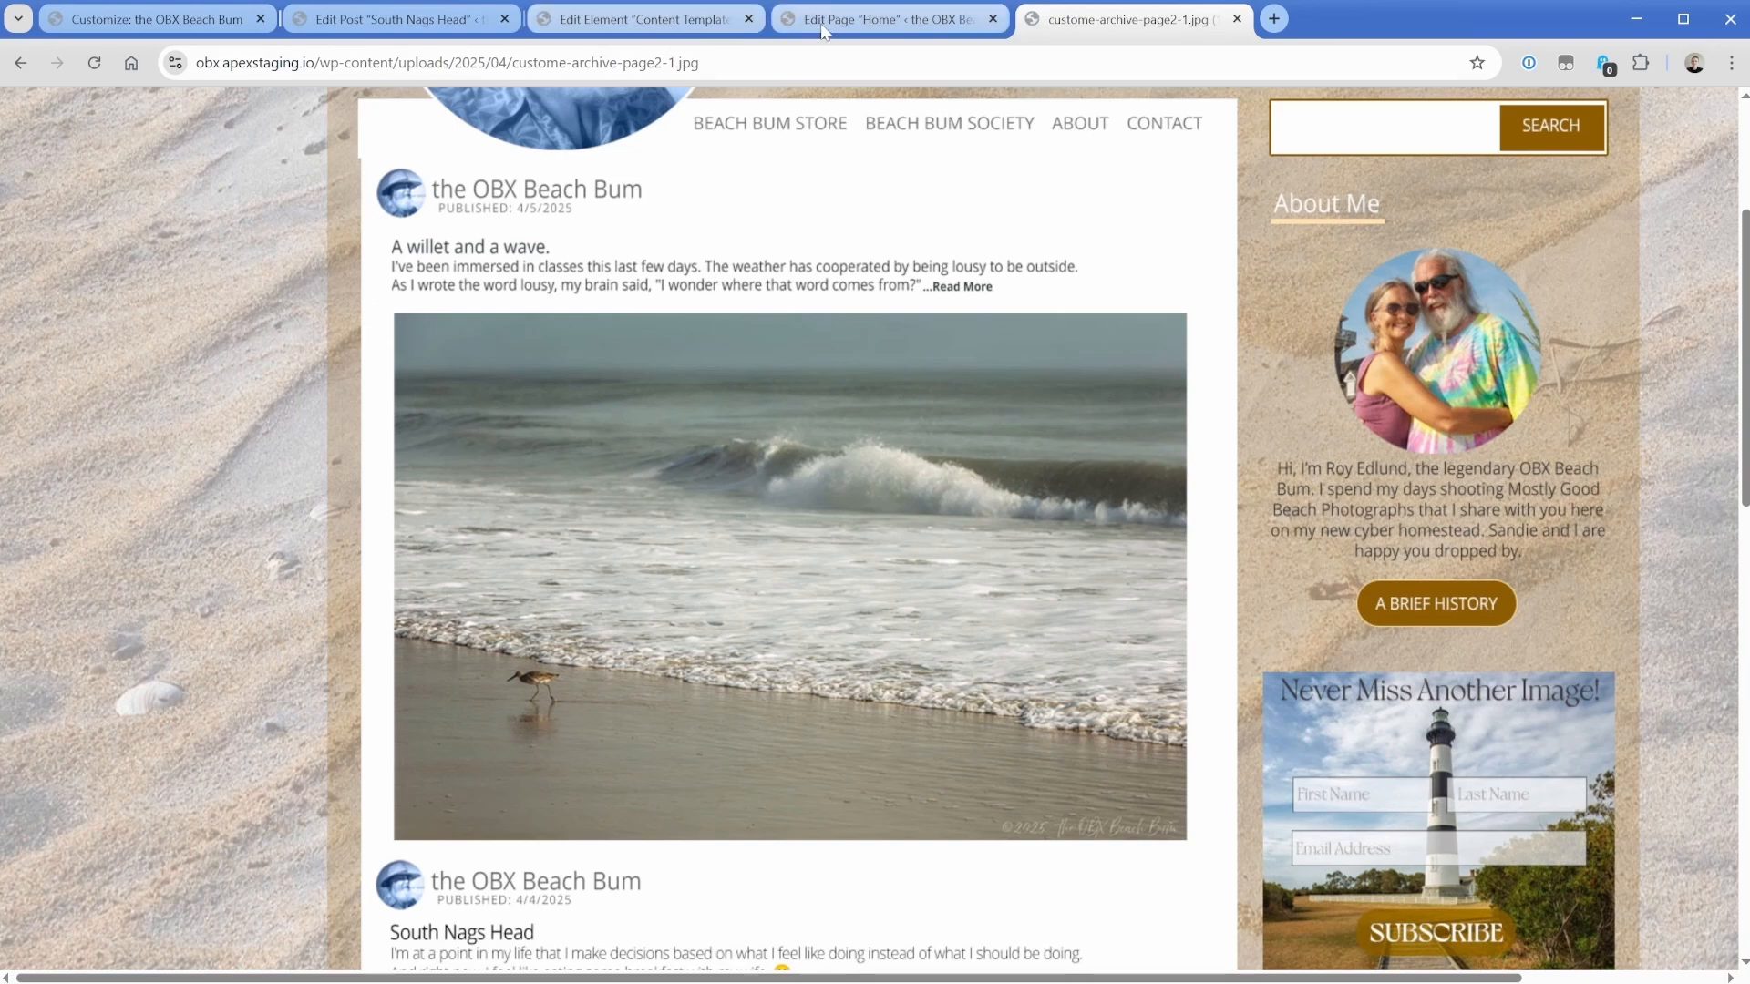
pyautogui.click(875, 19)
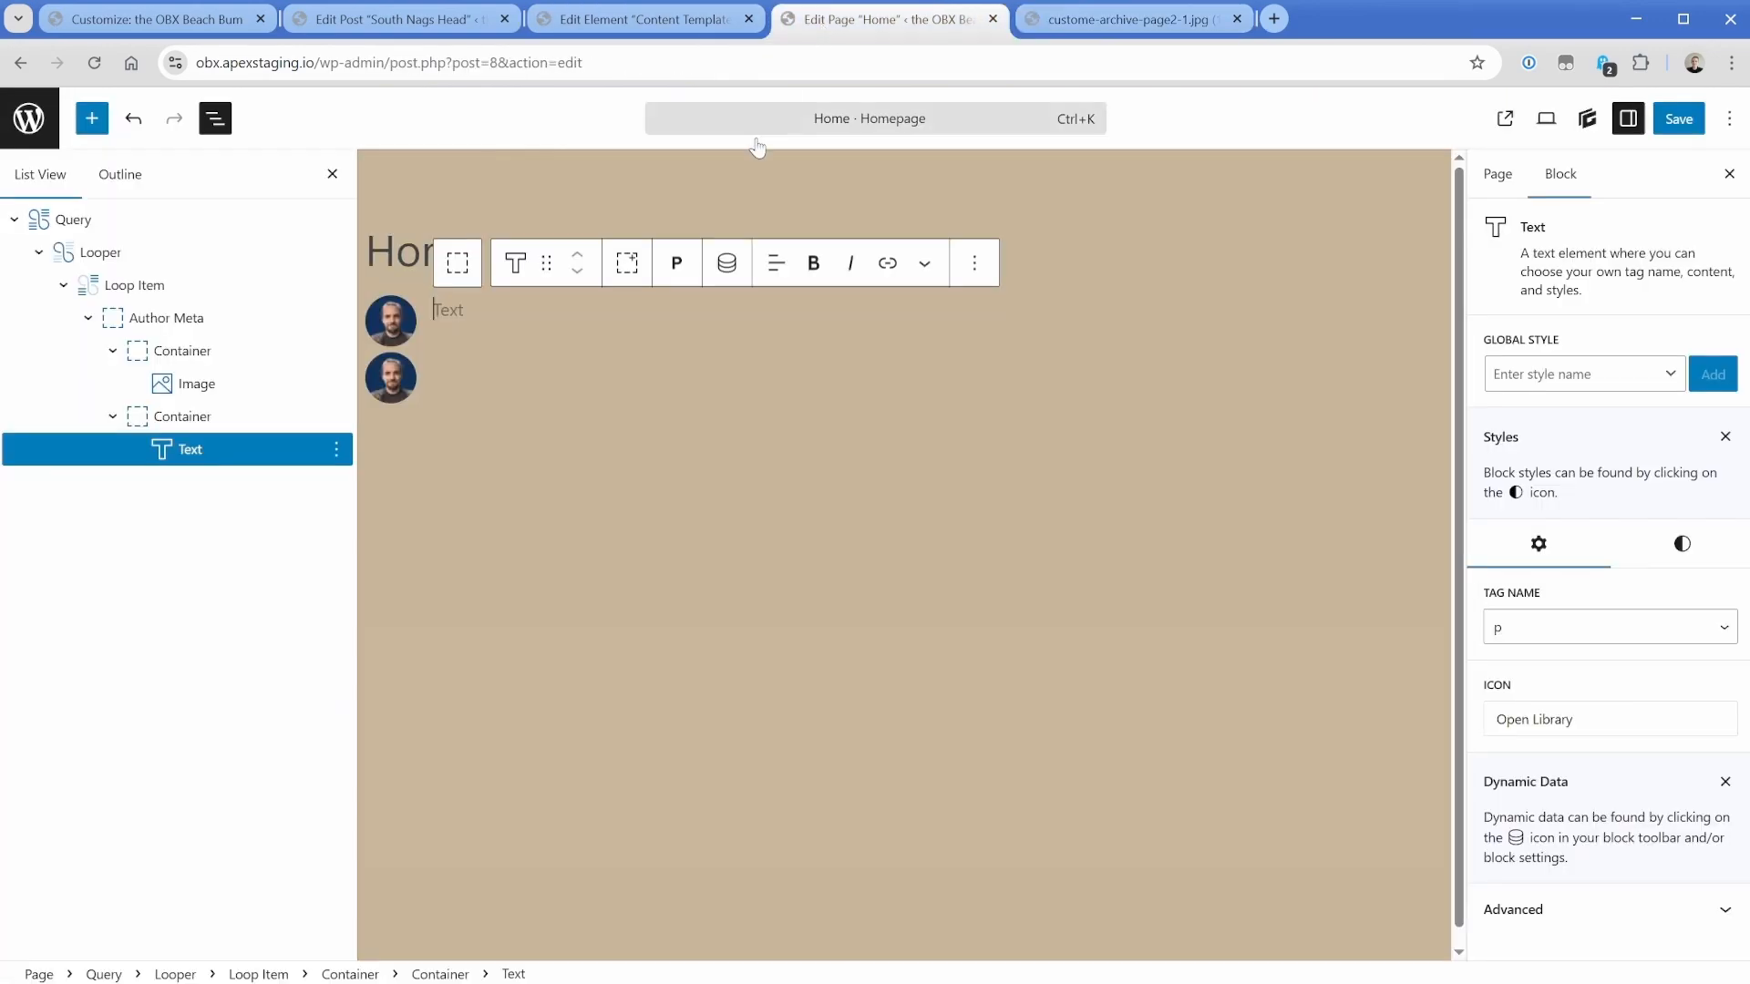
pyautogui.click(727, 272)
pyautogui.click(764, 351)
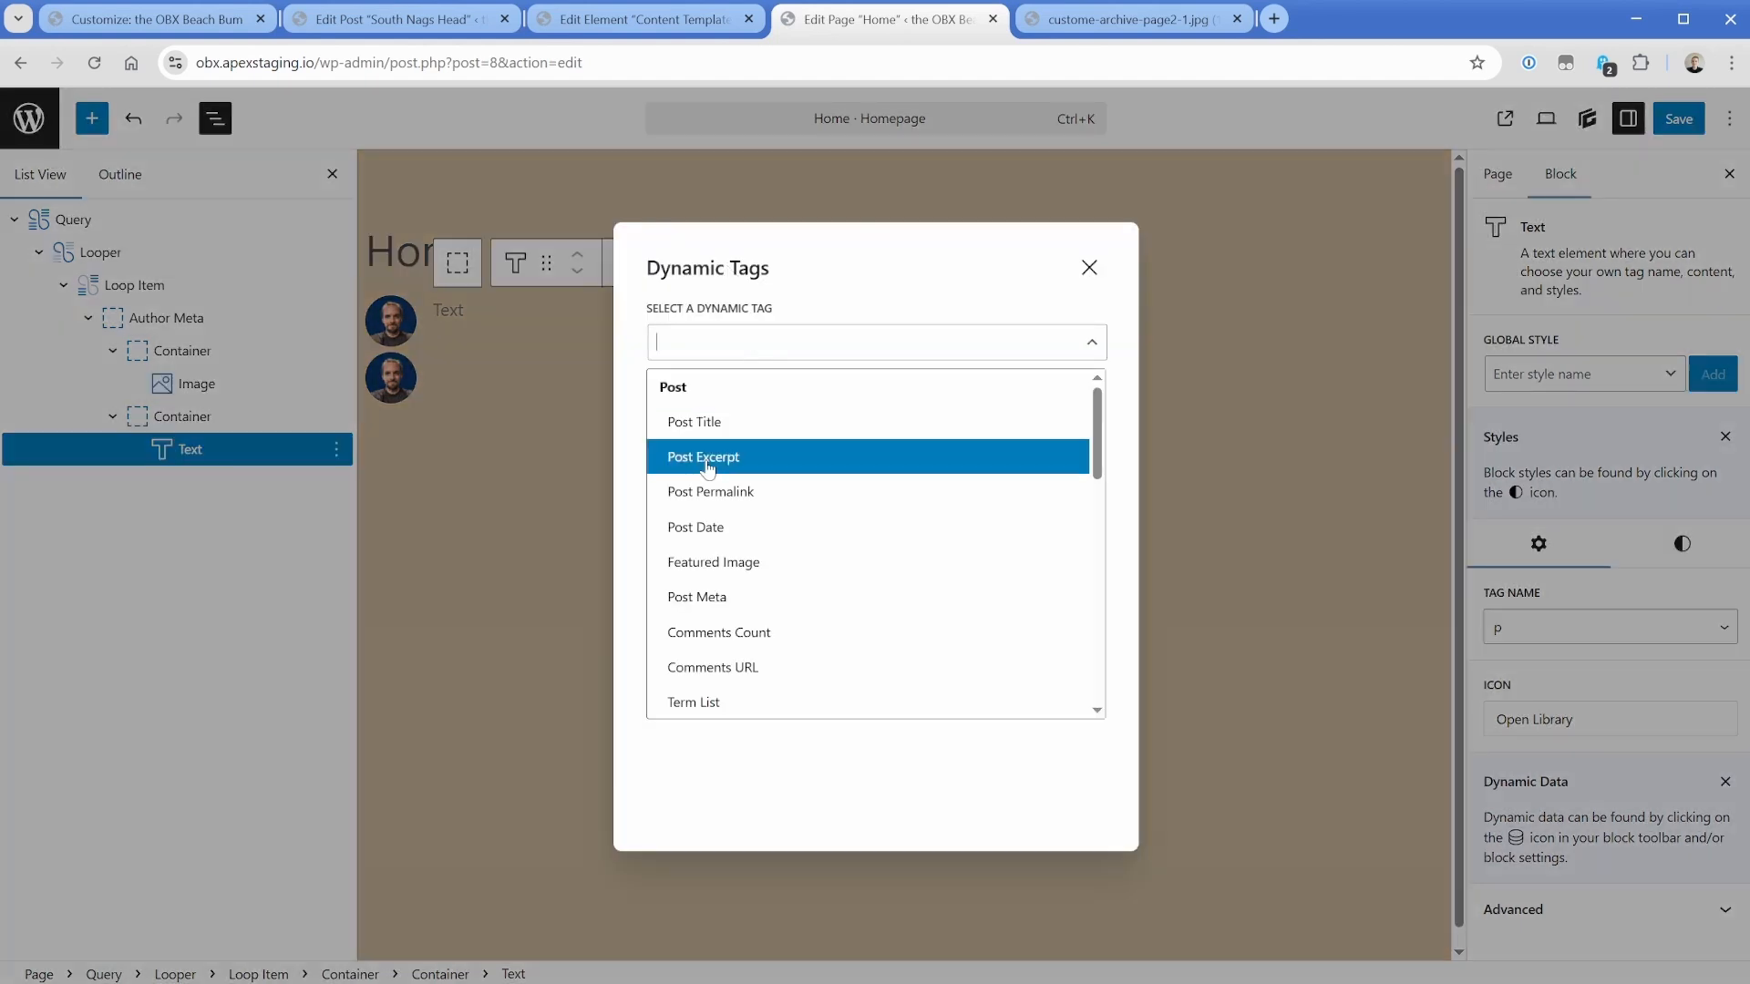
pyautogui.scroll(-3, 726, 481)
pyautogui.click(764, 530)
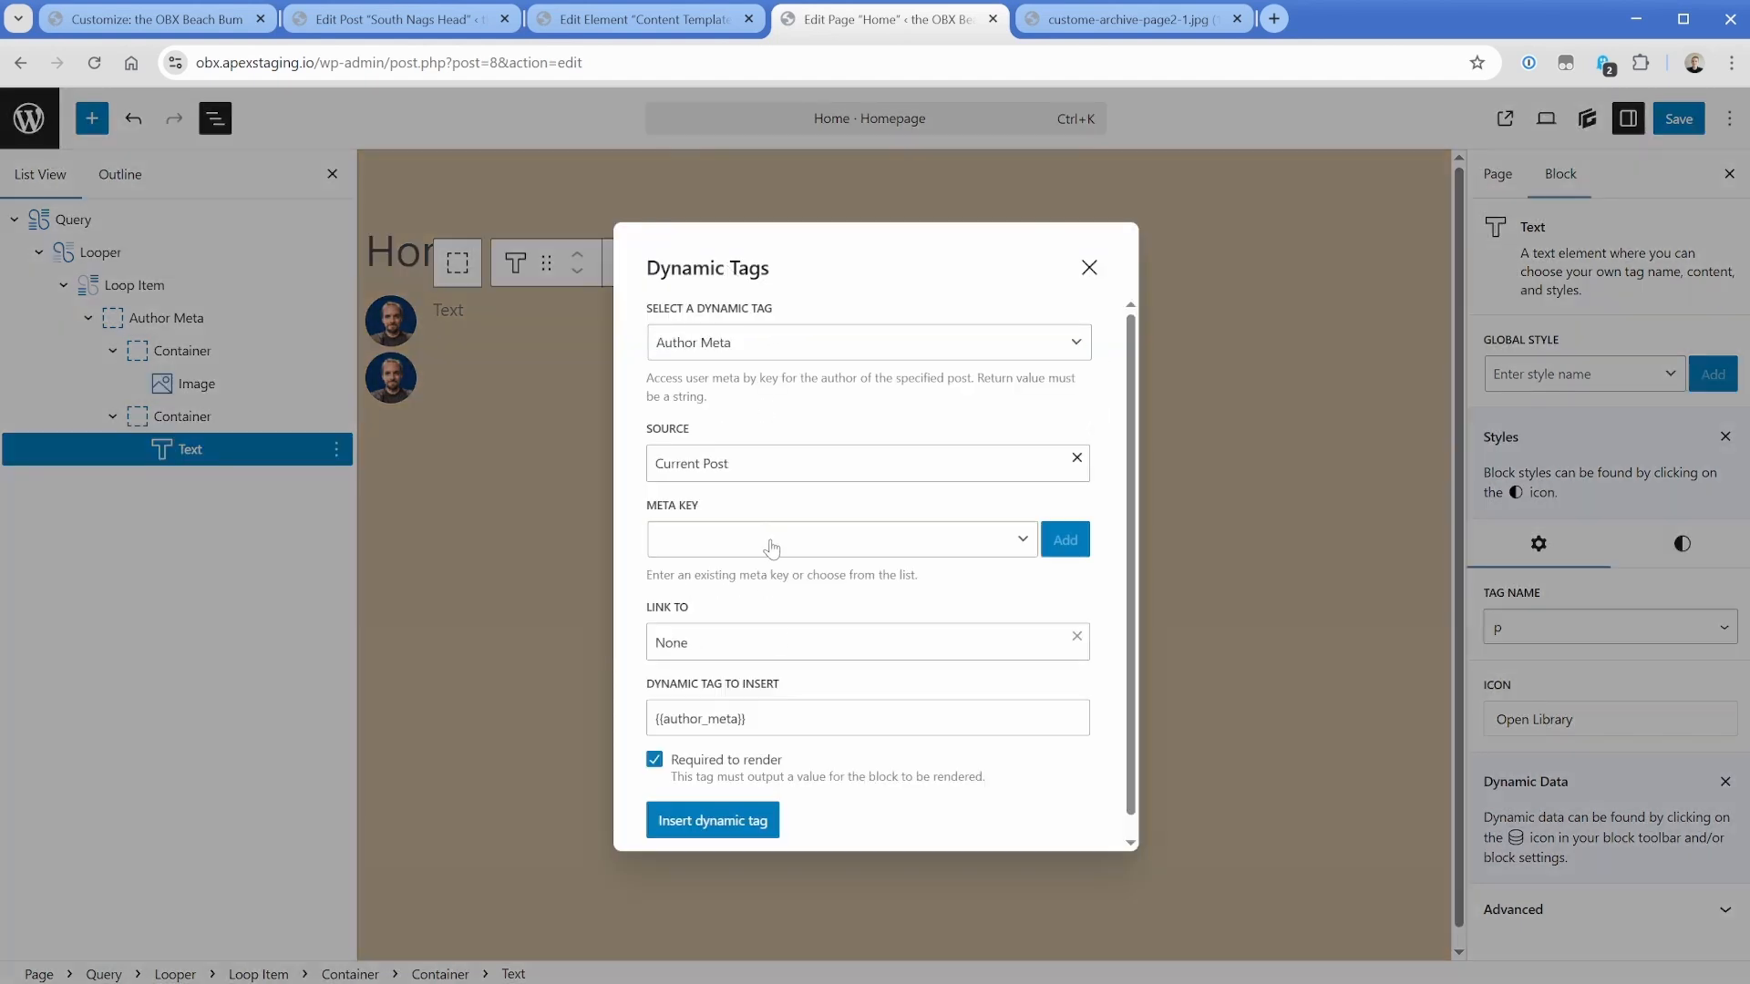
pyautogui.click(770, 543)
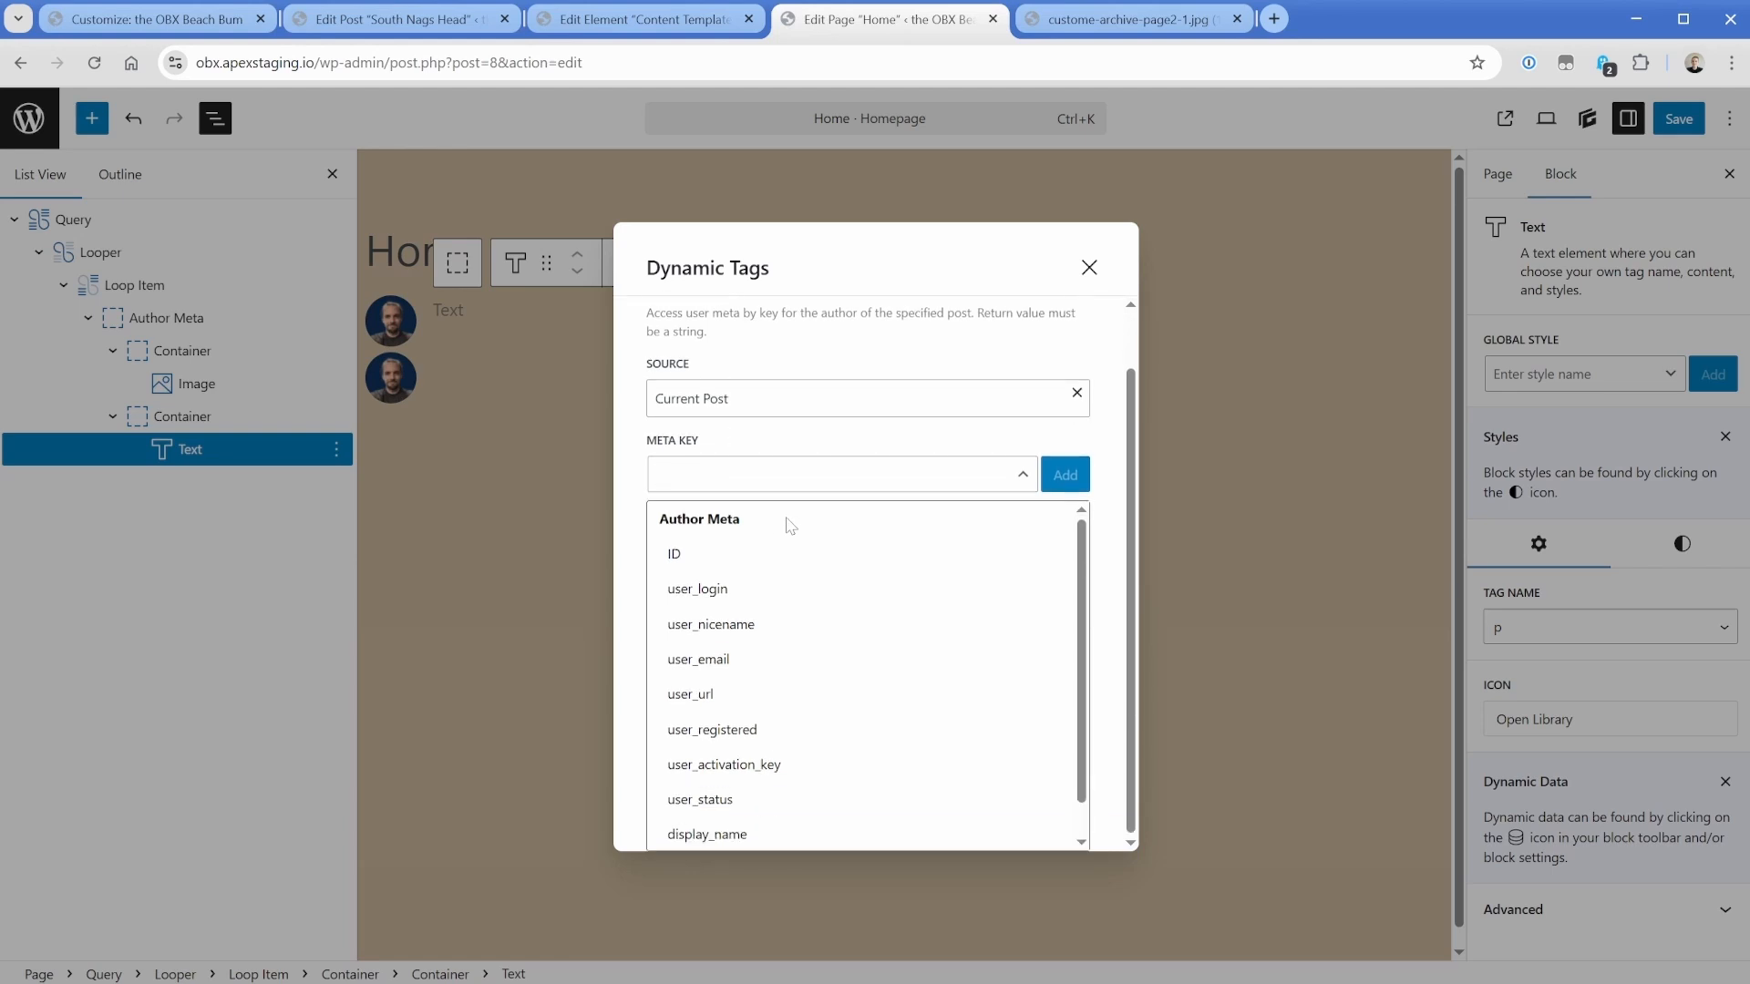
pyautogui.click(749, 482)
pyautogui.write('first_name')
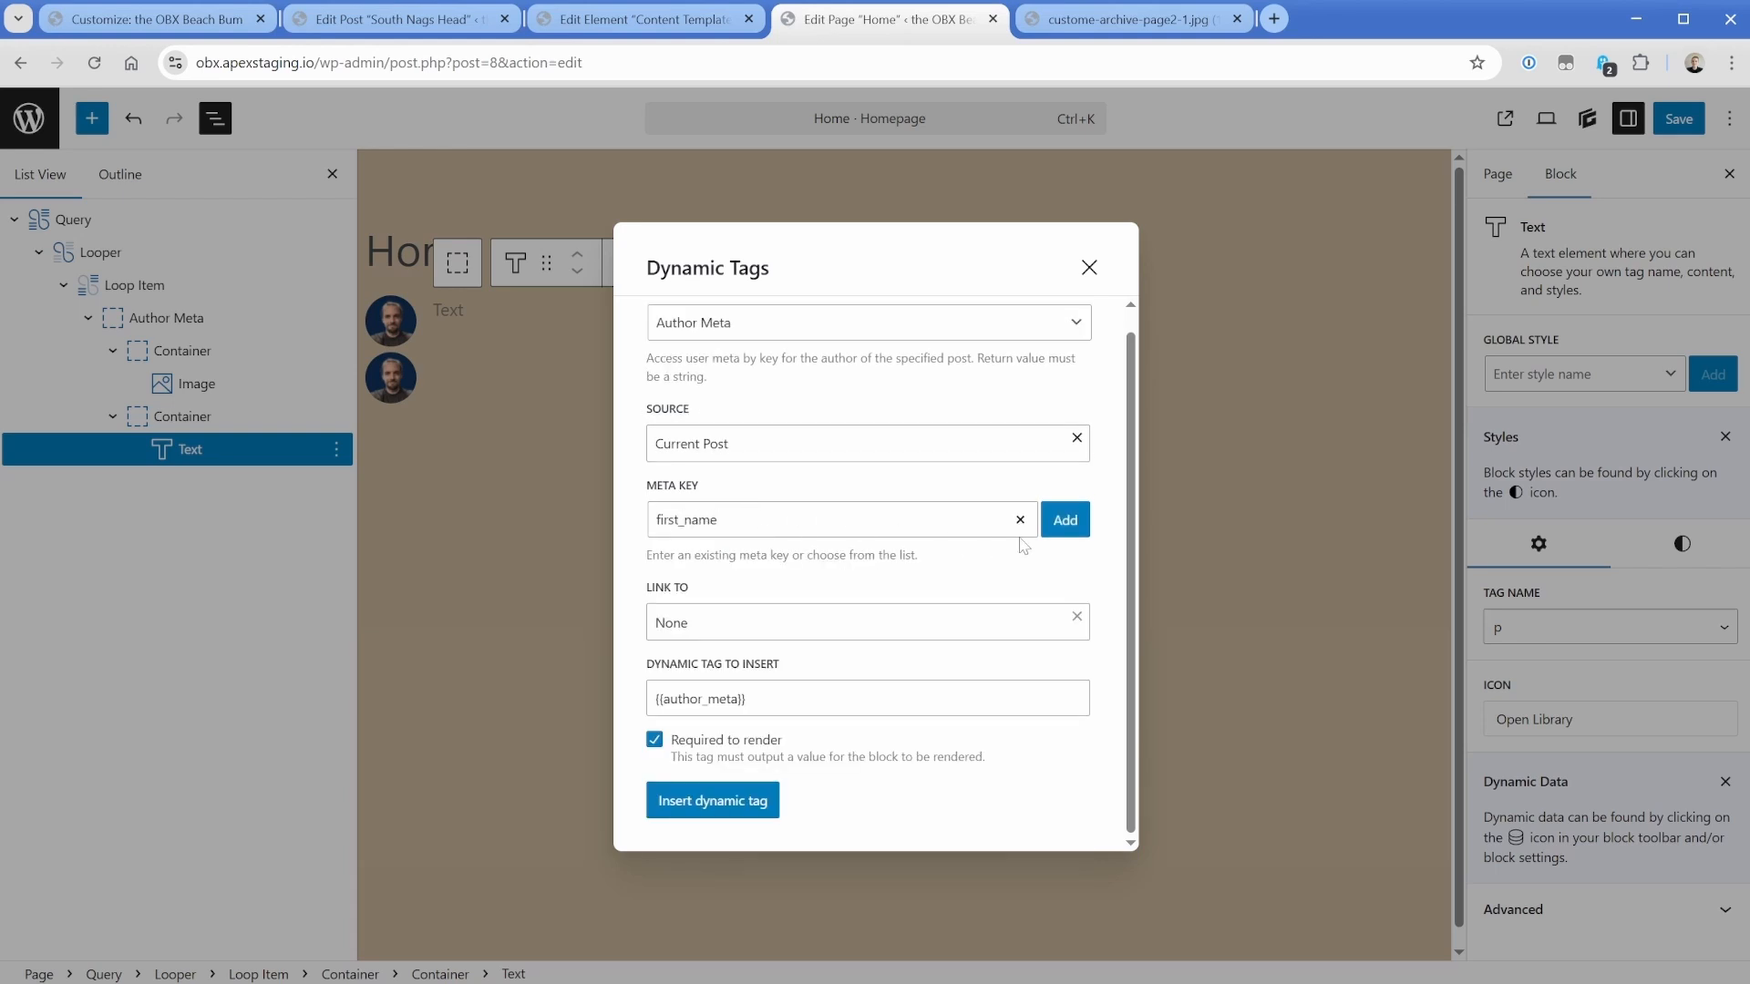
pyautogui.click(1065, 520)
pyautogui.click(757, 801)
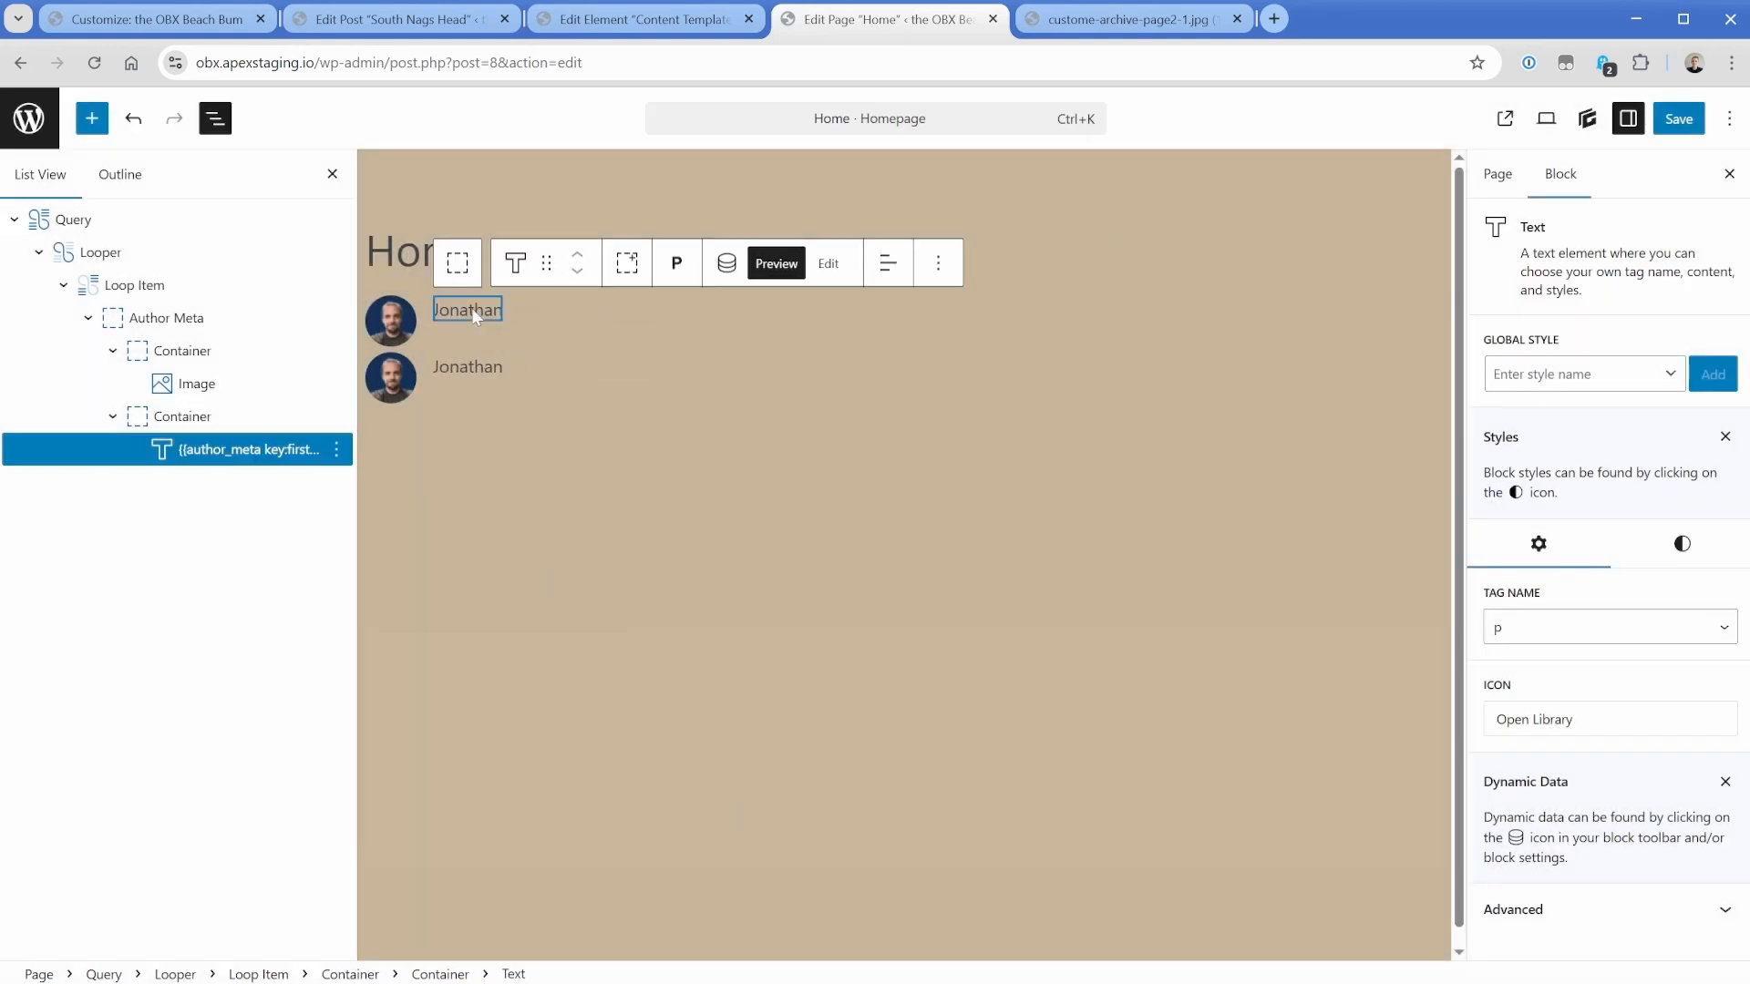
# Duplicate the author name text block and replace the copy's tag with the Post Date dynamic tag.
pyautogui.click(938, 263)
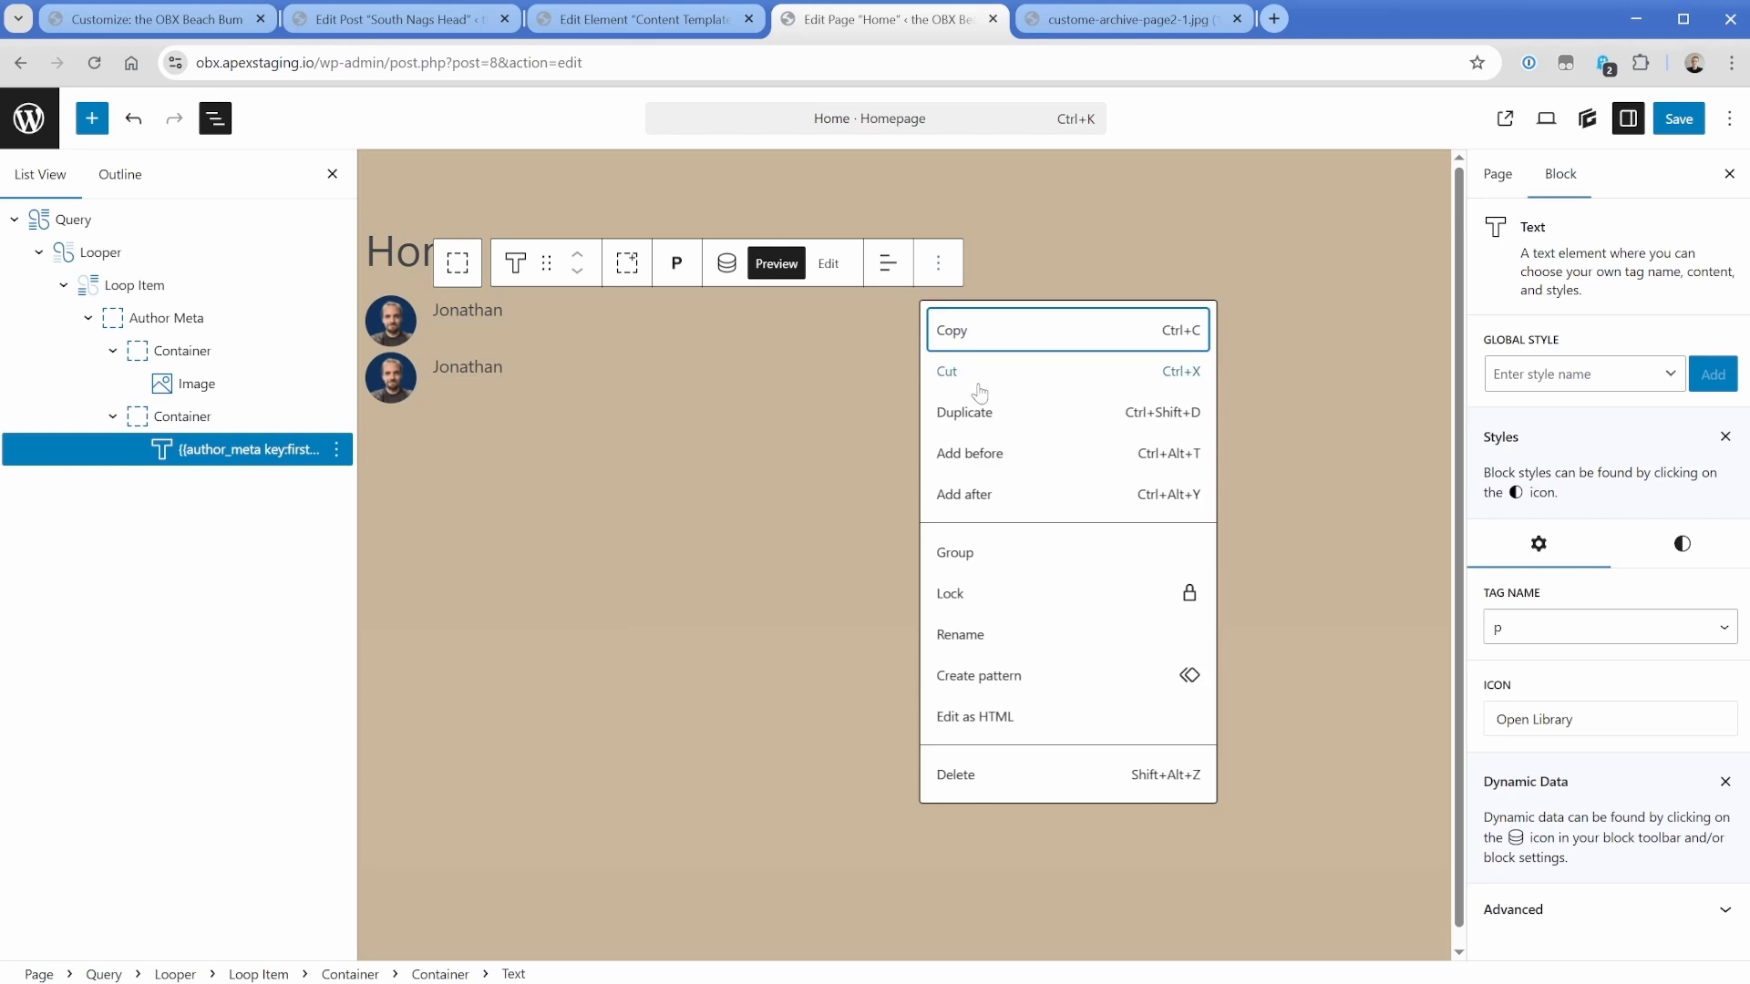
pyautogui.click(975, 416)
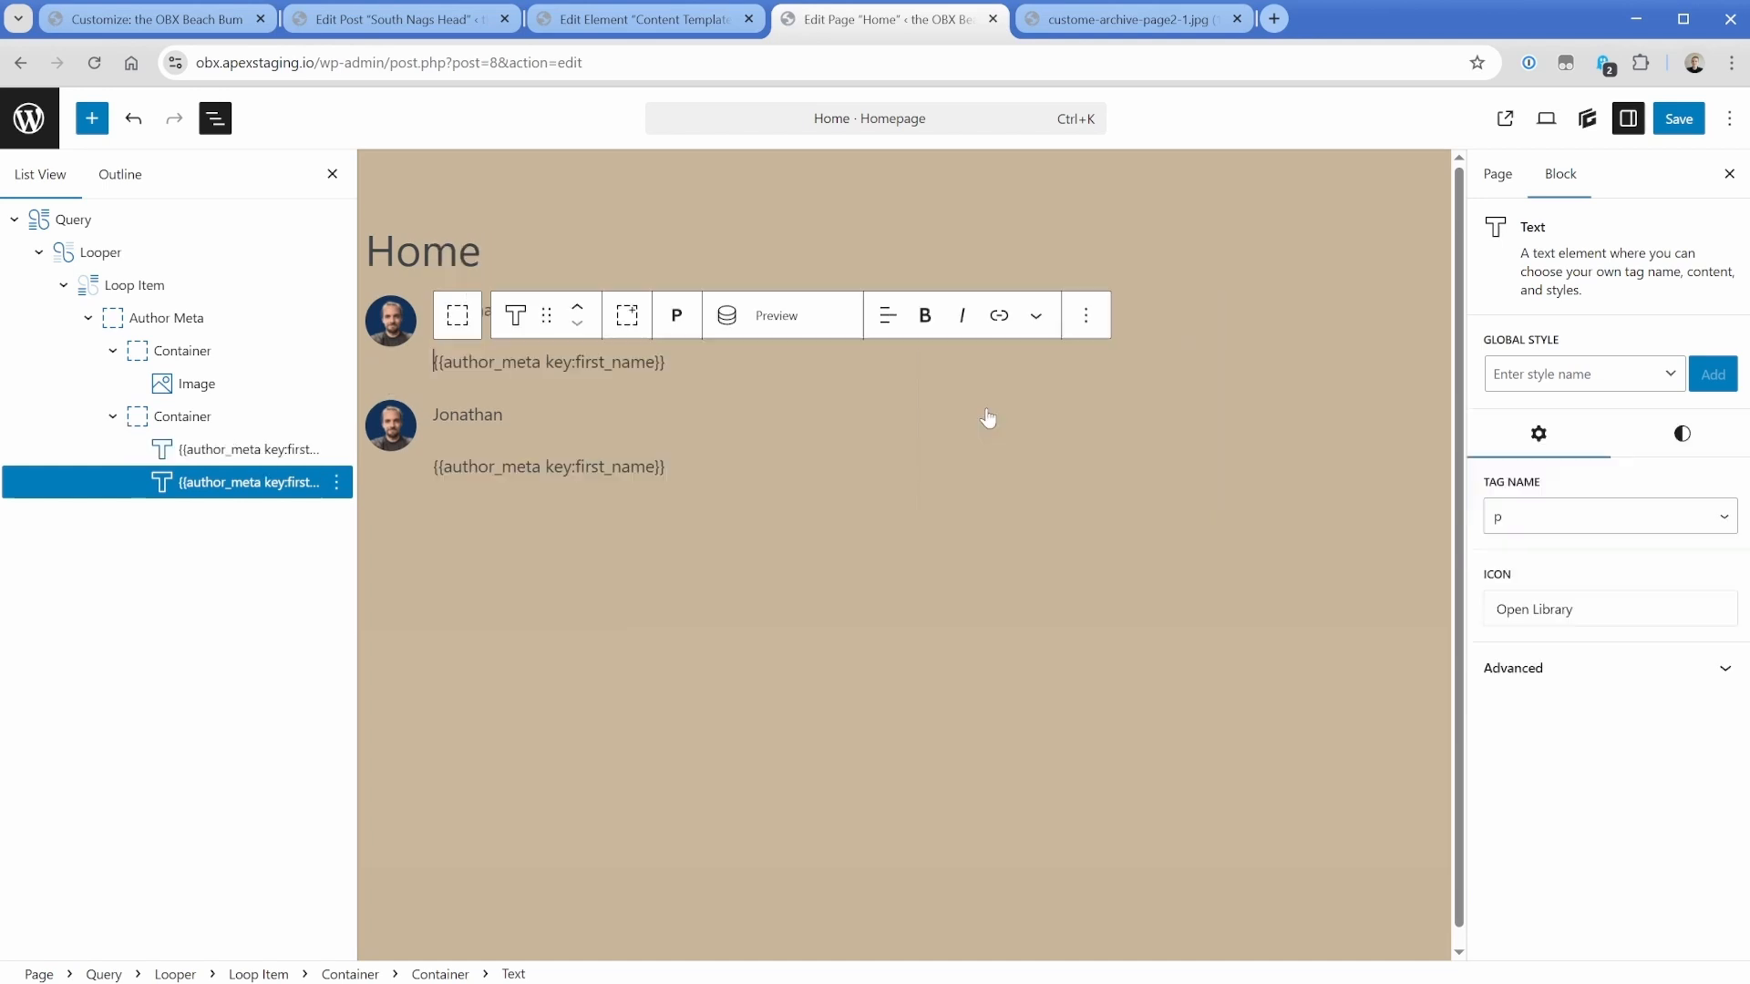
pyautogui.click(727, 316)
pyautogui.click(854, 352)
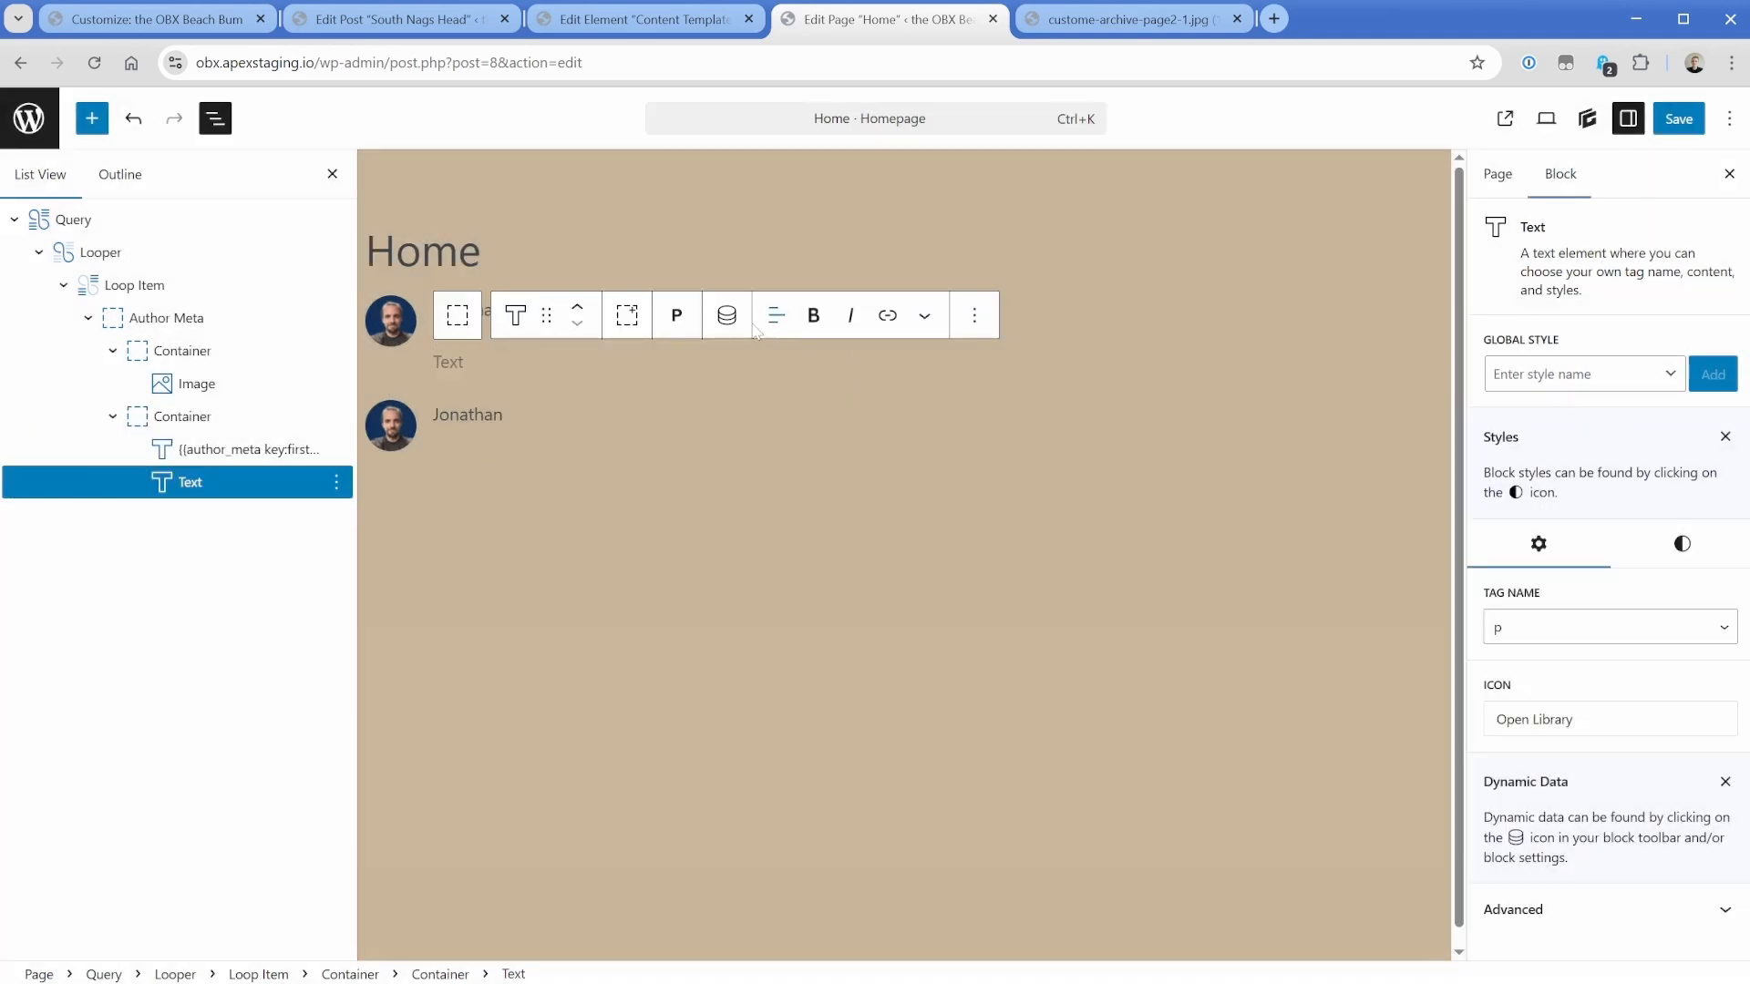
pyautogui.click(727, 315)
pyautogui.click(754, 339)
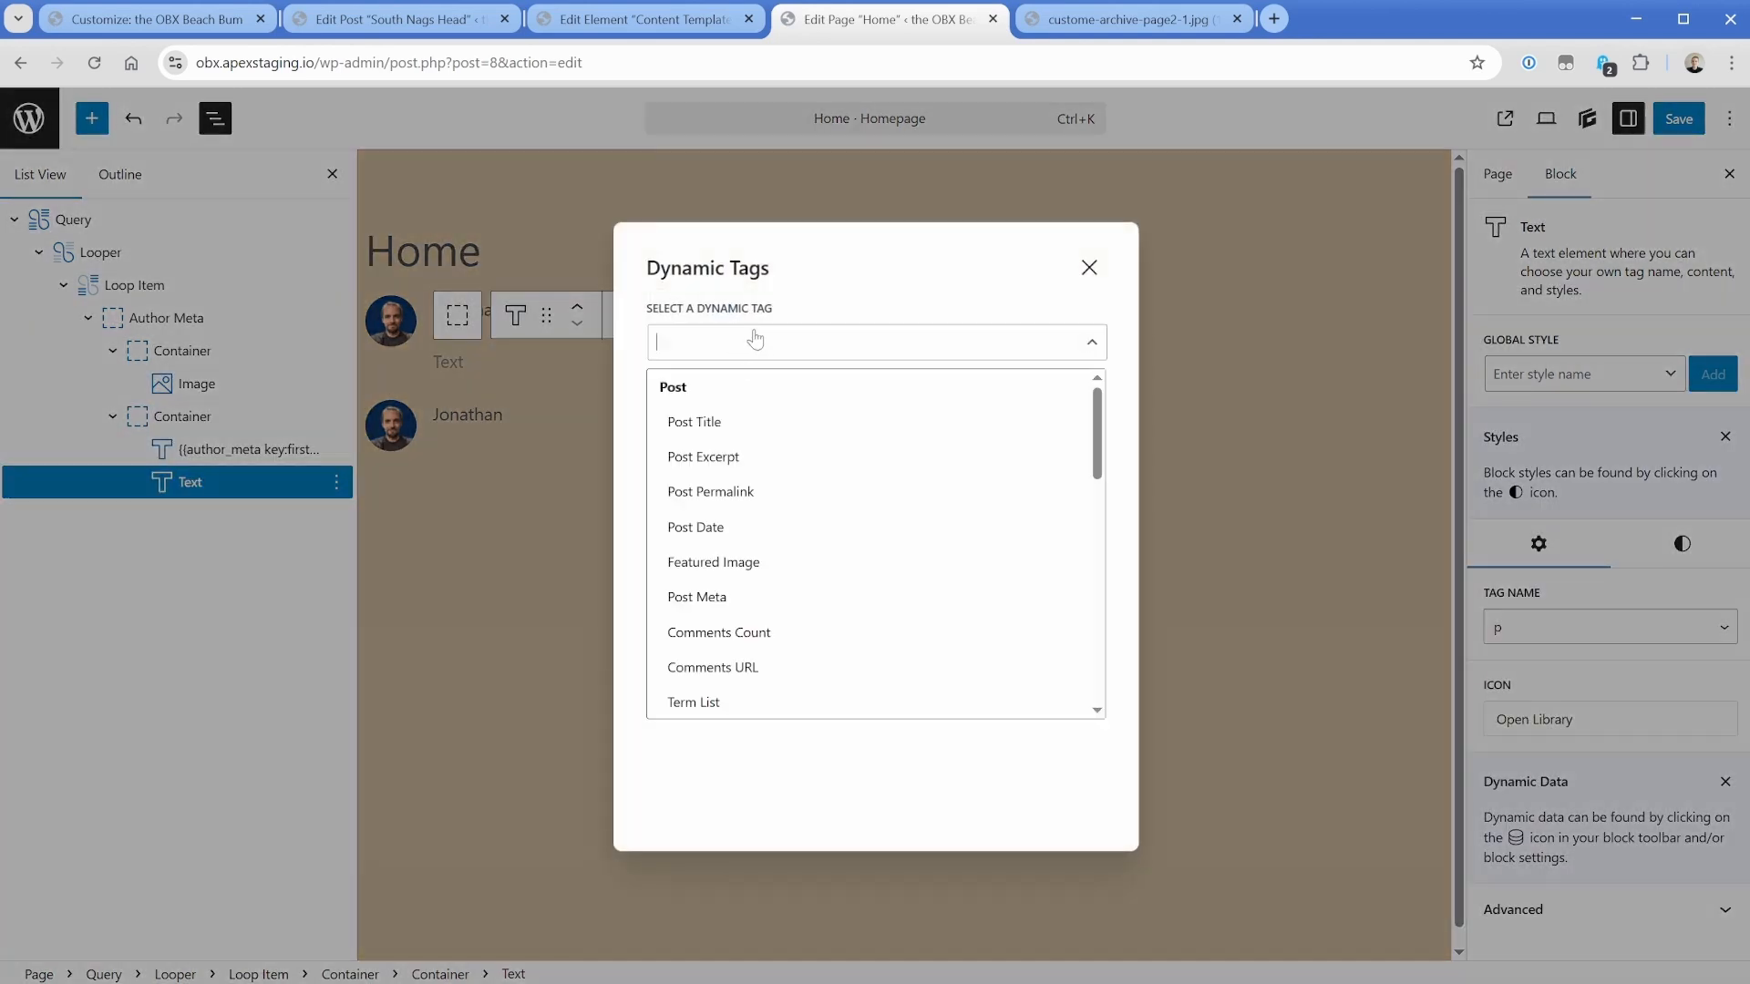
pyautogui.click(754, 526)
pyautogui.scroll(-1, 711, 729)
pyautogui.click(713, 801)
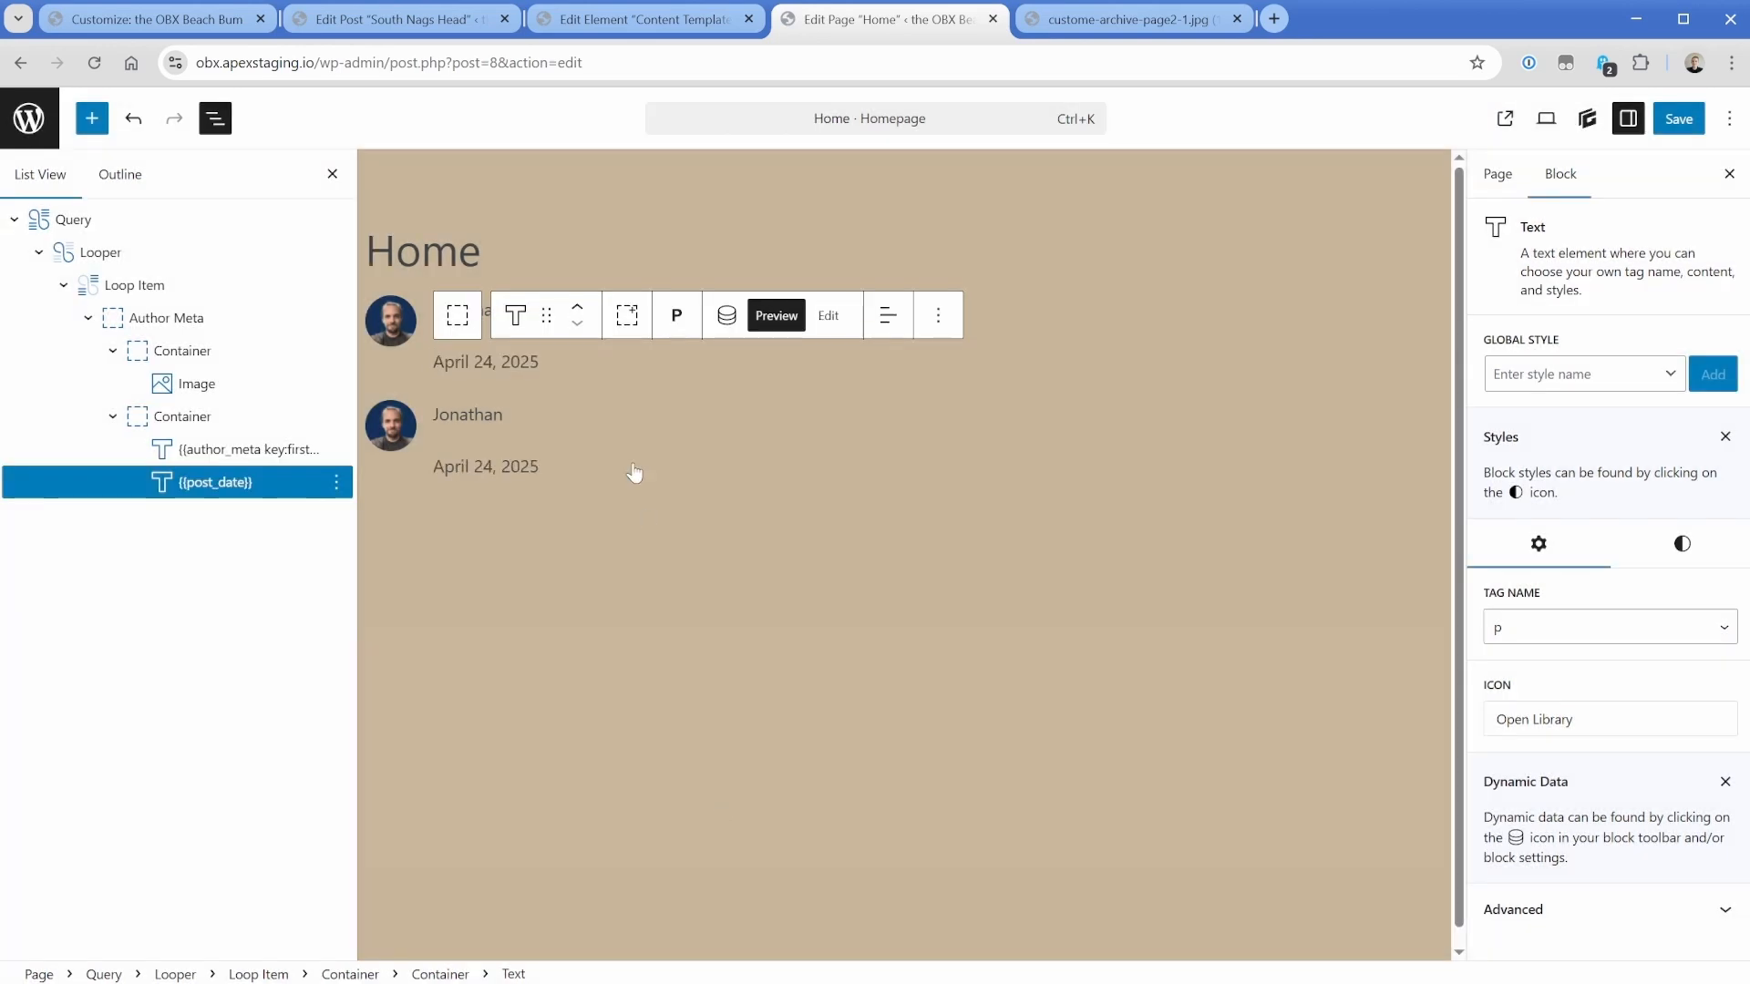
# Add the prefix "Published:" before the post date tag, following the wording in the archive mockup.
pyautogui.click(826, 317)
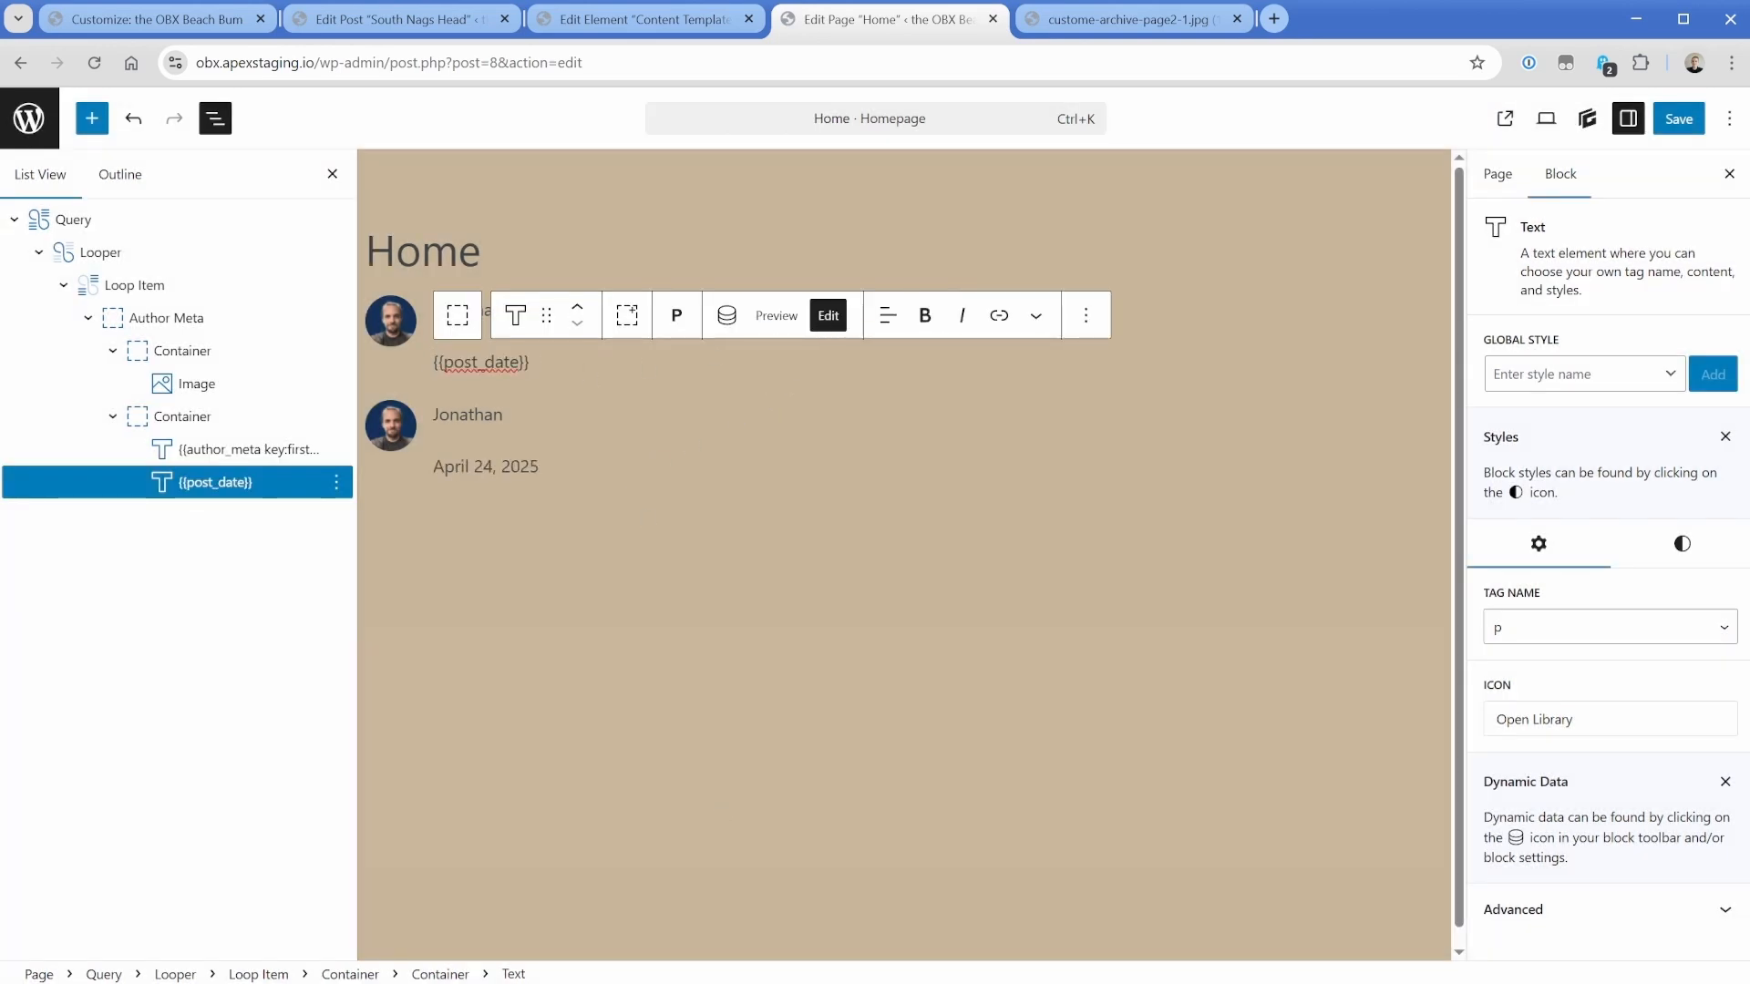
pyautogui.write('Published on')
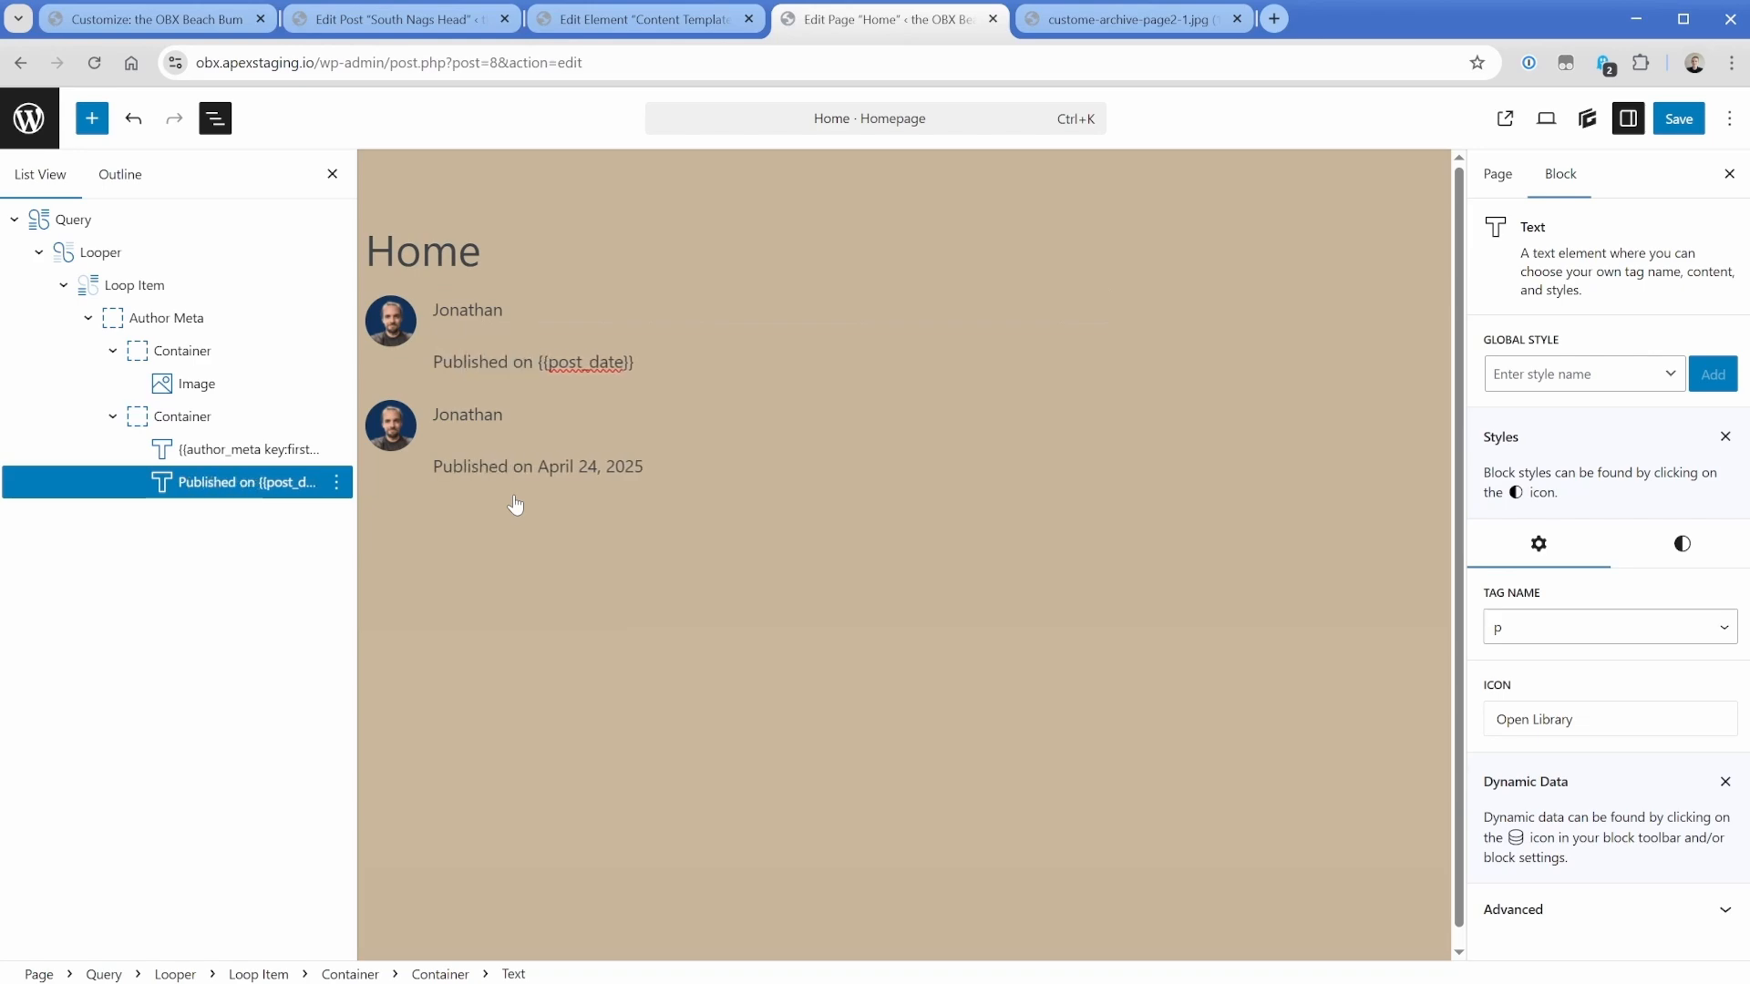
pyautogui.click(1092, 22)
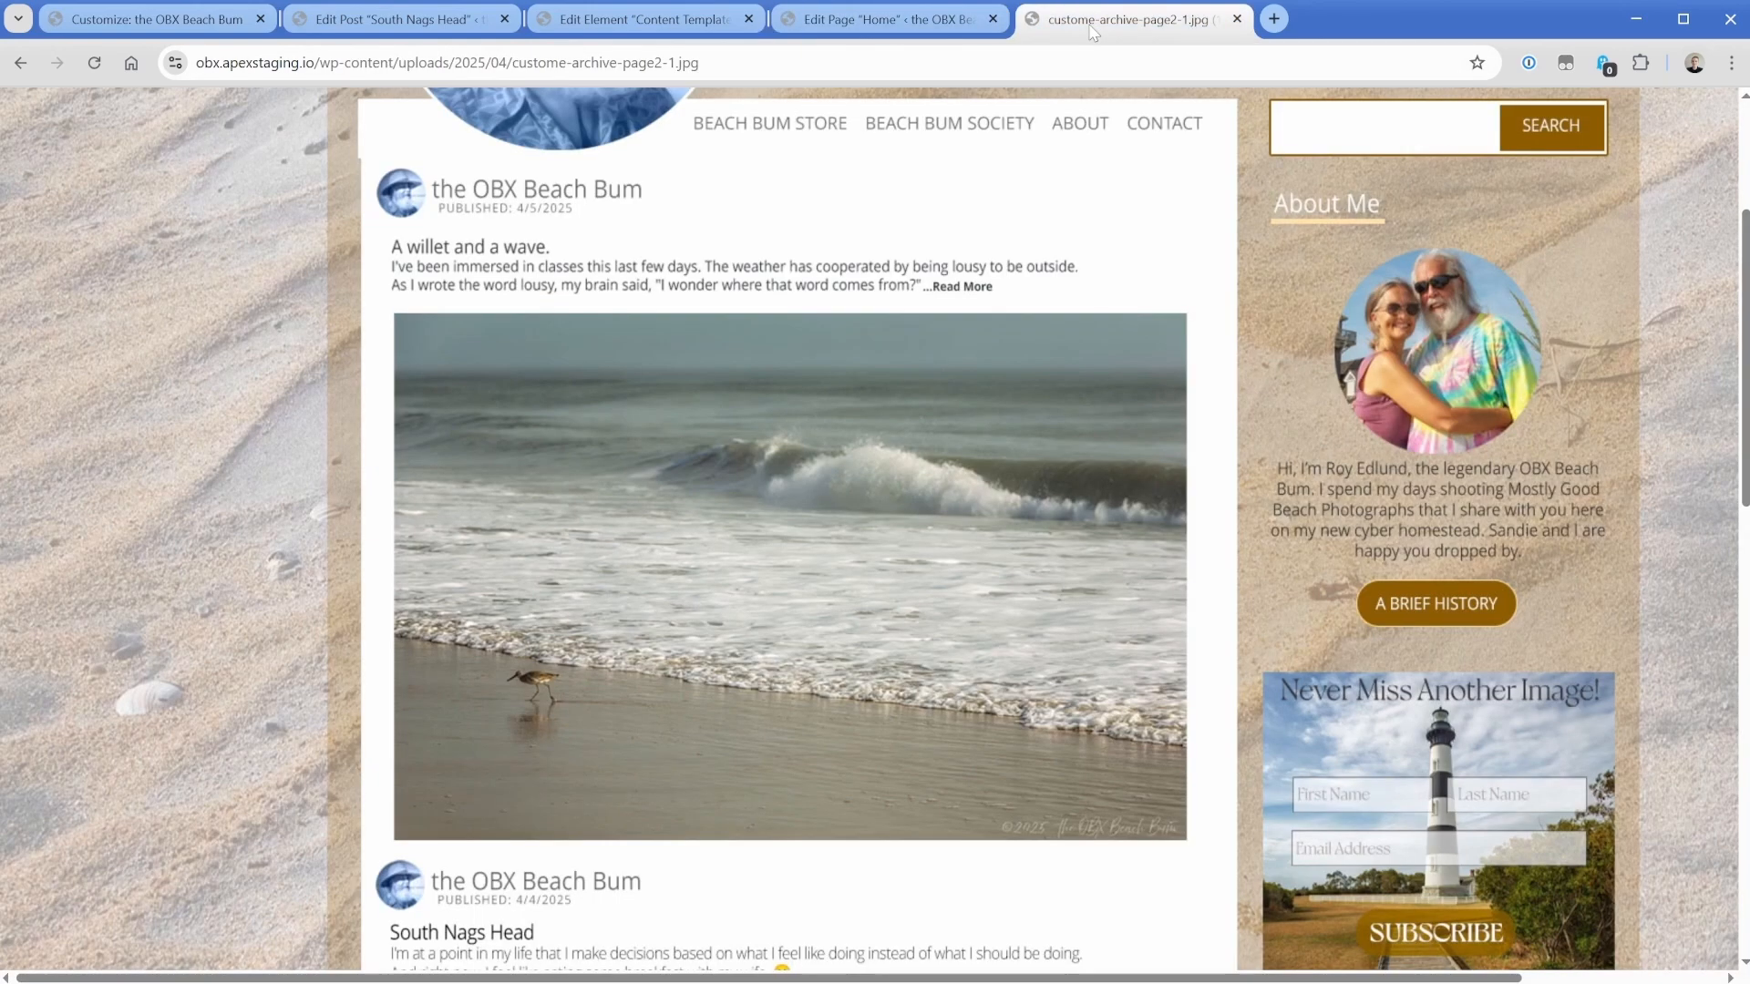
pyautogui.click(889, 19)
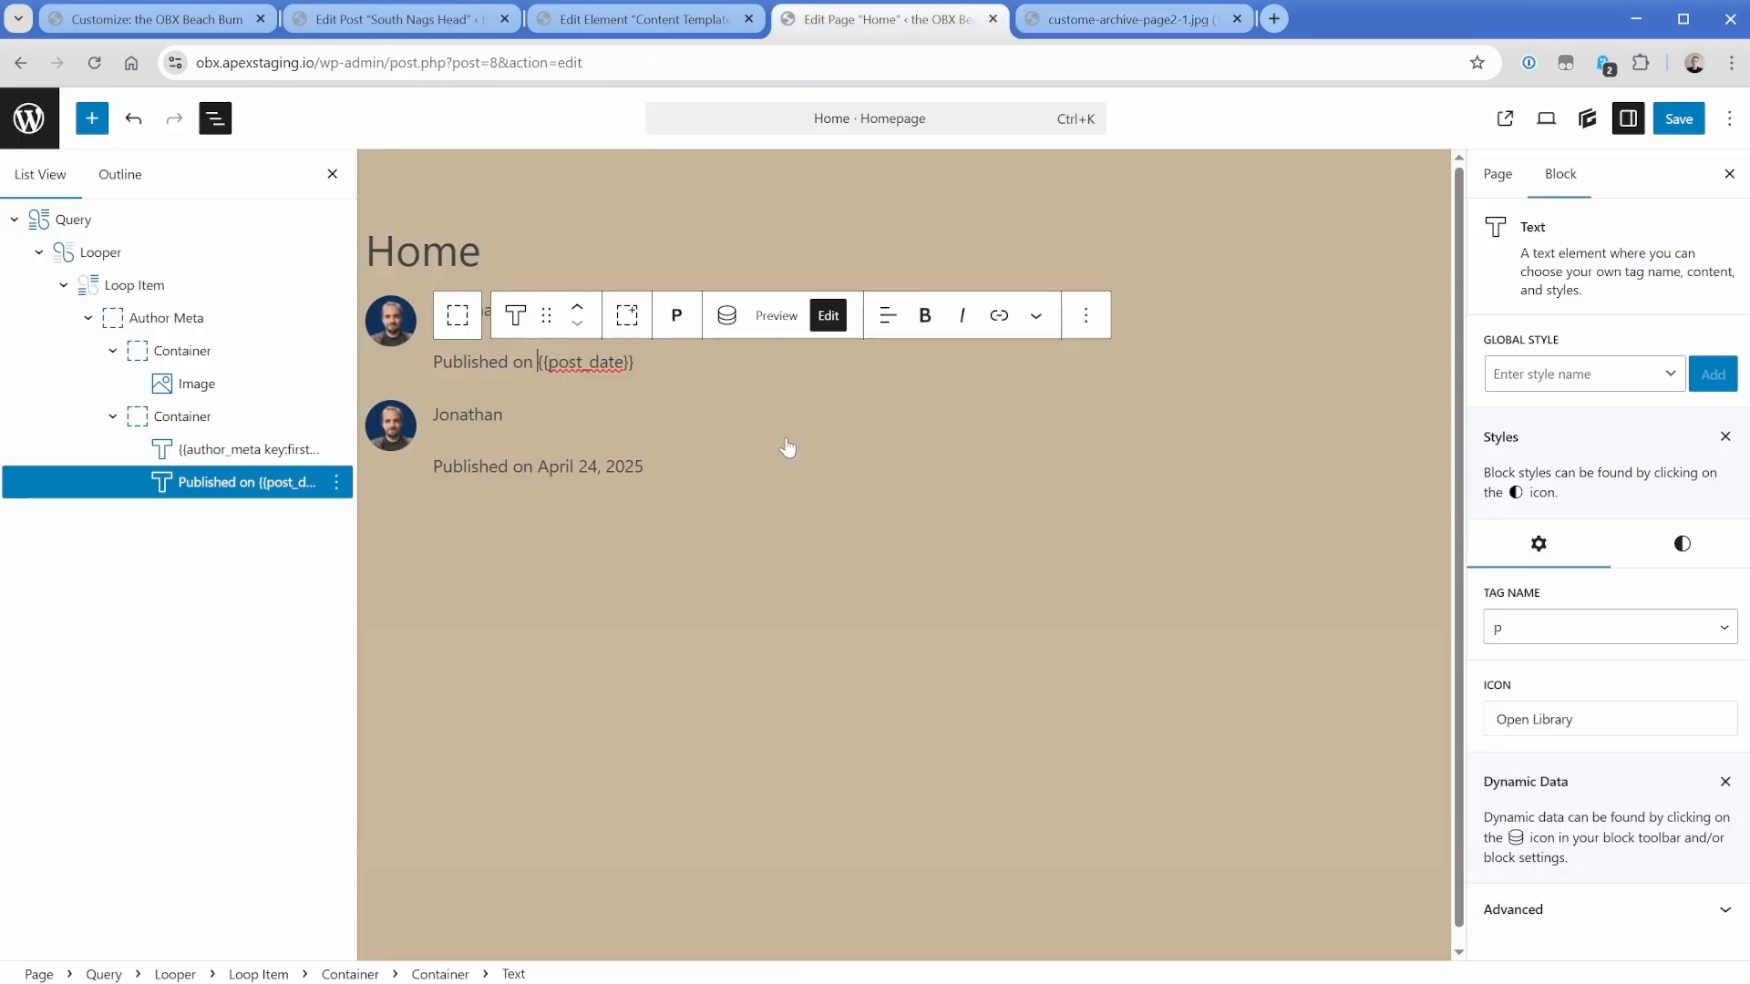
pyautogui.press('BackSpace')
pyautogui.press('BackSpace')
pyautogui.press('BackSpace')
pyautogui.press('BackSpace')
pyautogui.write(':')
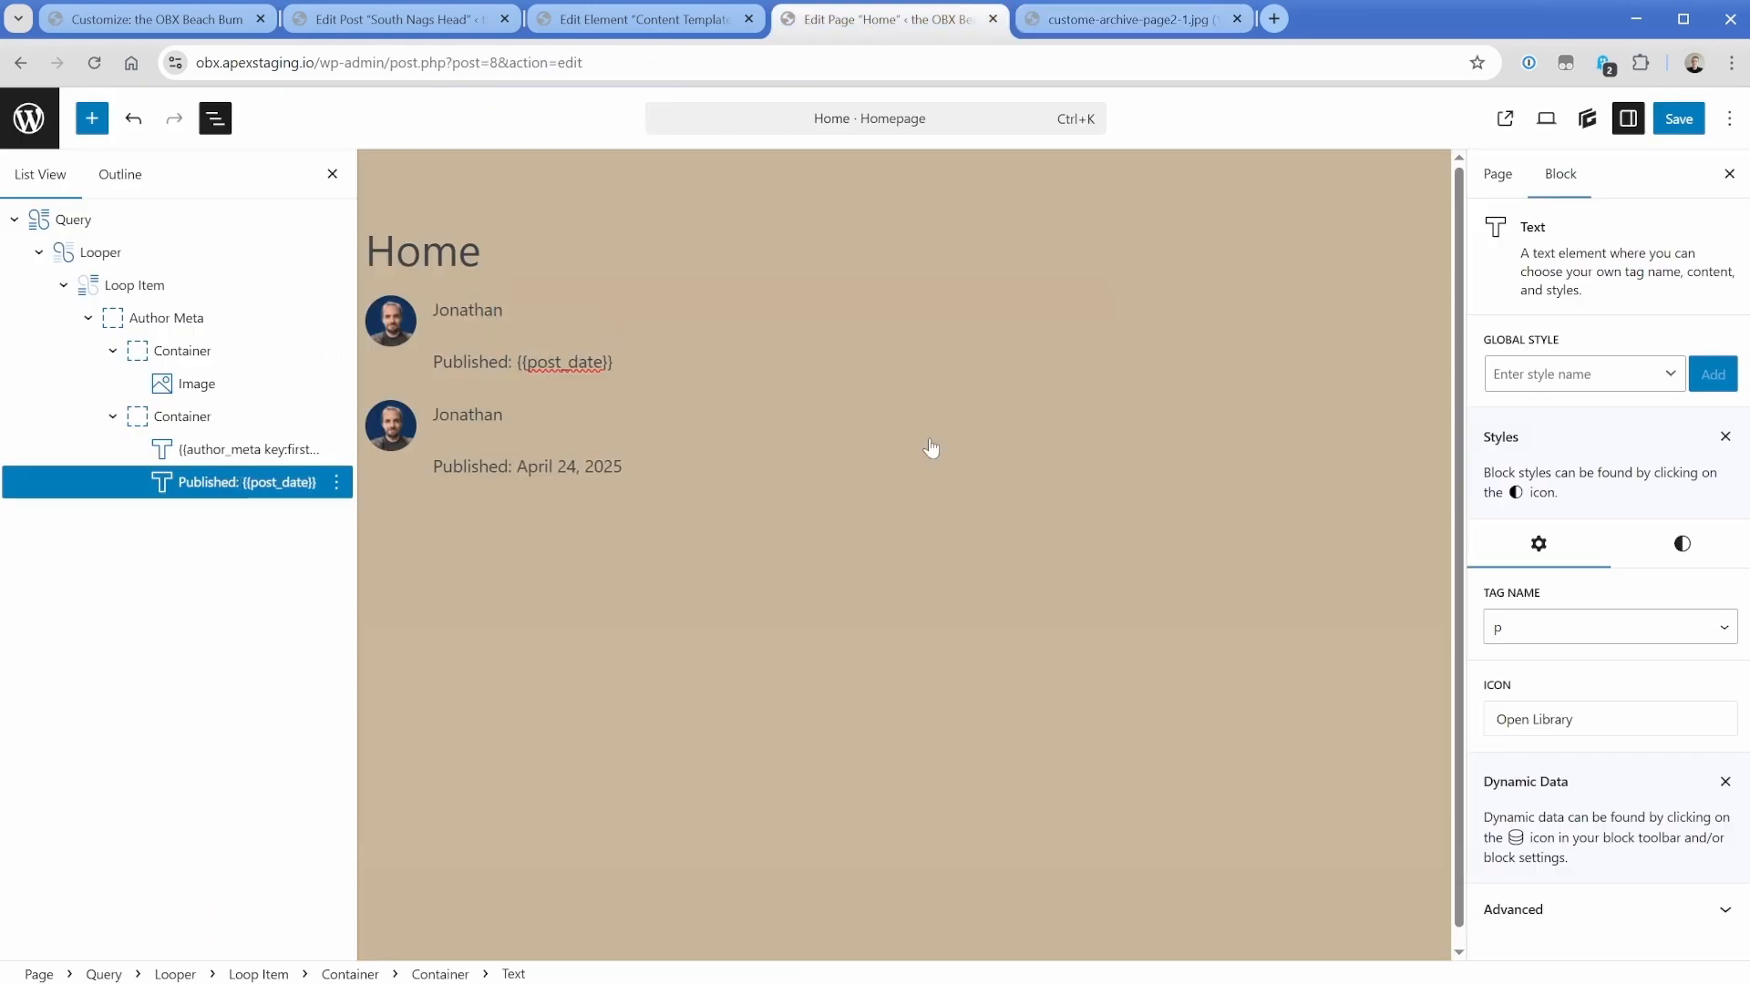
# Set the text transform of the published date text block to uppercase.
pyautogui.click(1668, 547)
pyautogui.click(1549, 717)
pyautogui.write('te')
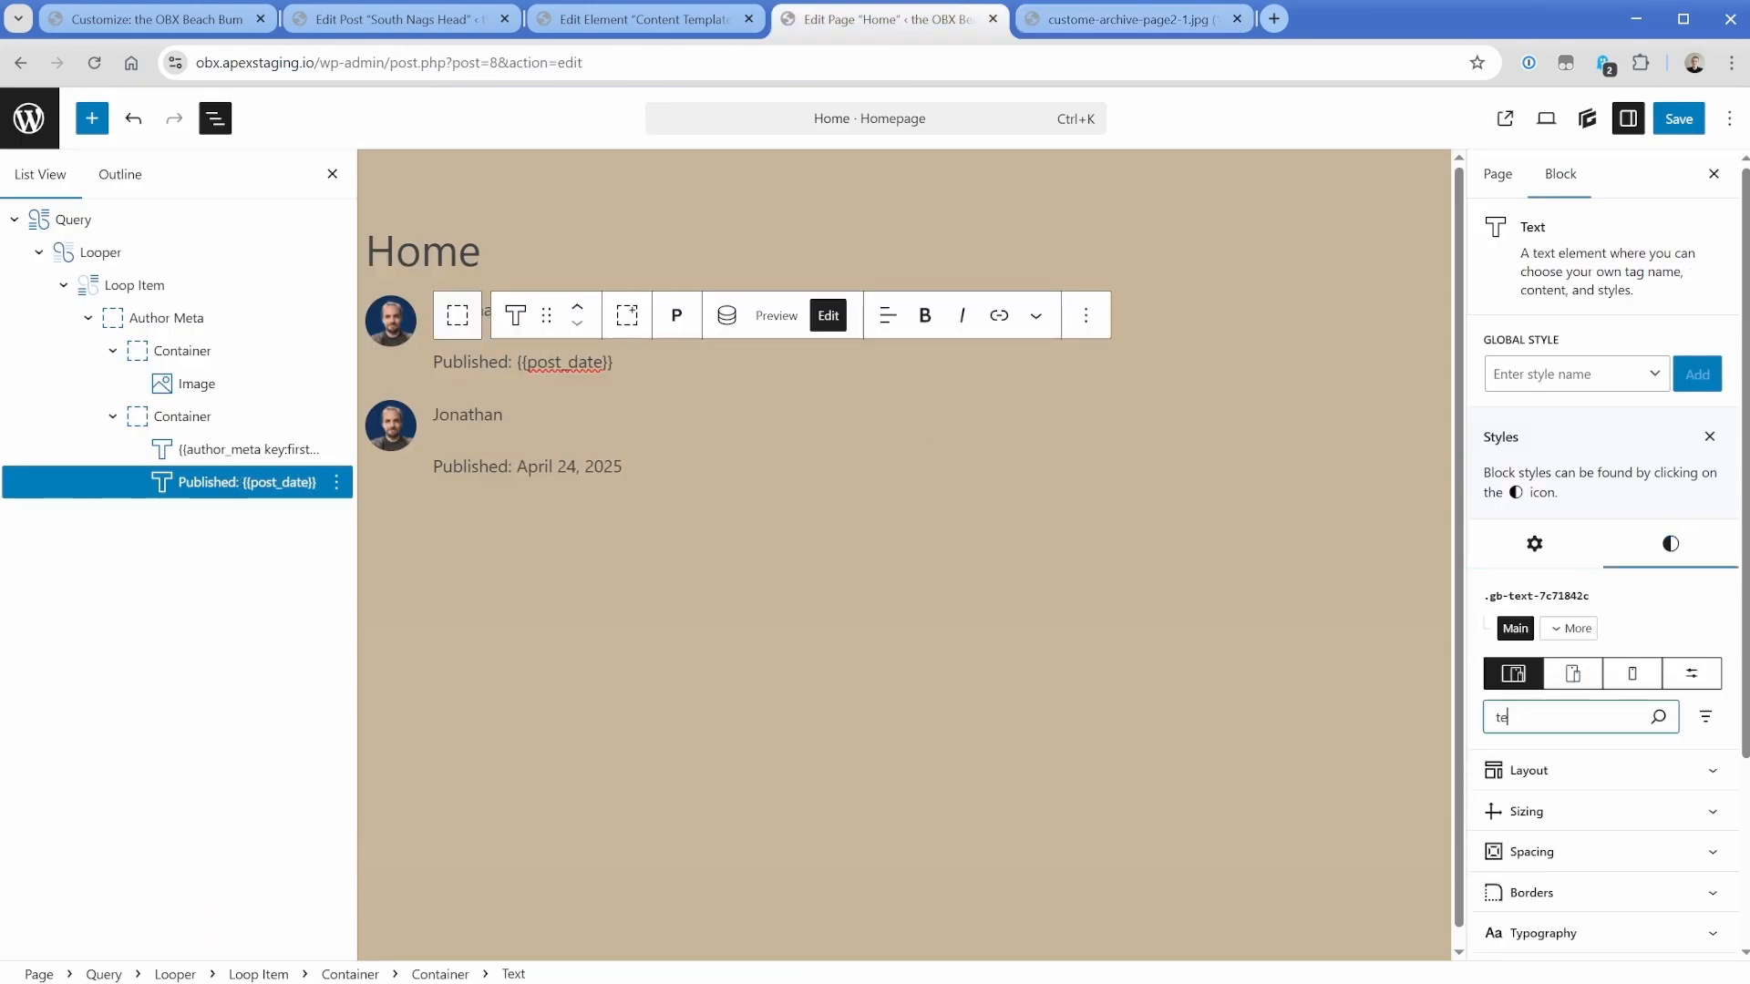
pyautogui.write('xt-trans')
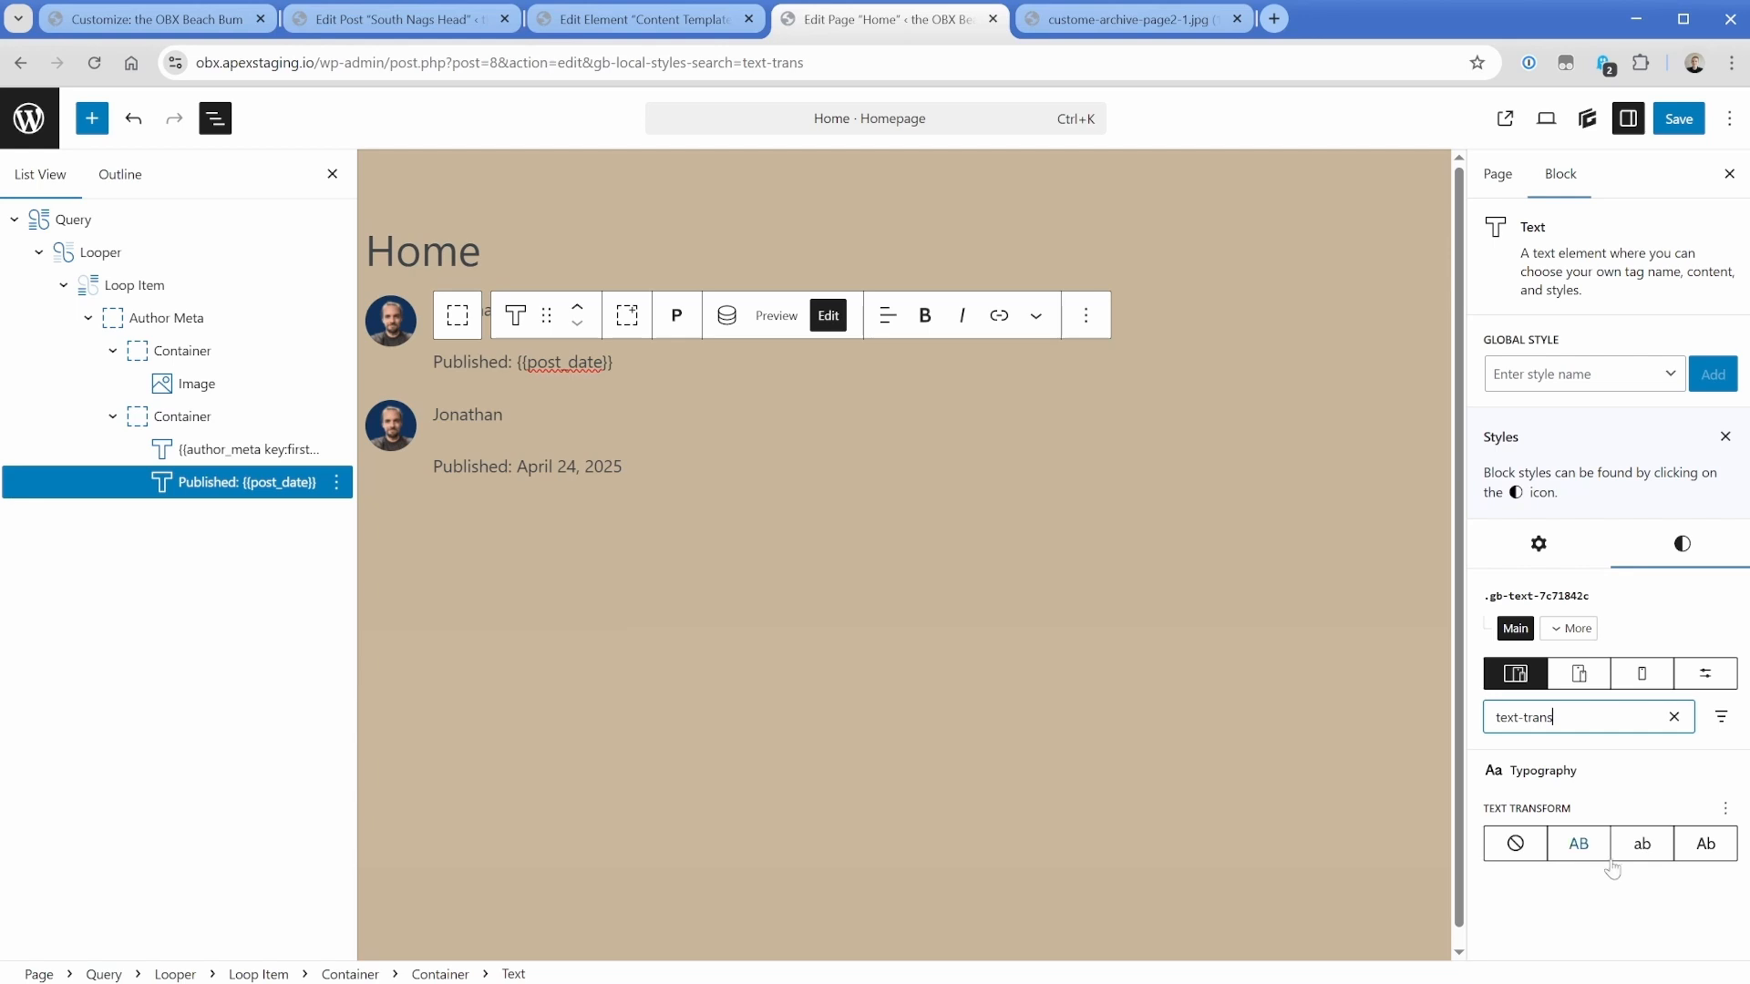
pyautogui.click(1582, 846)
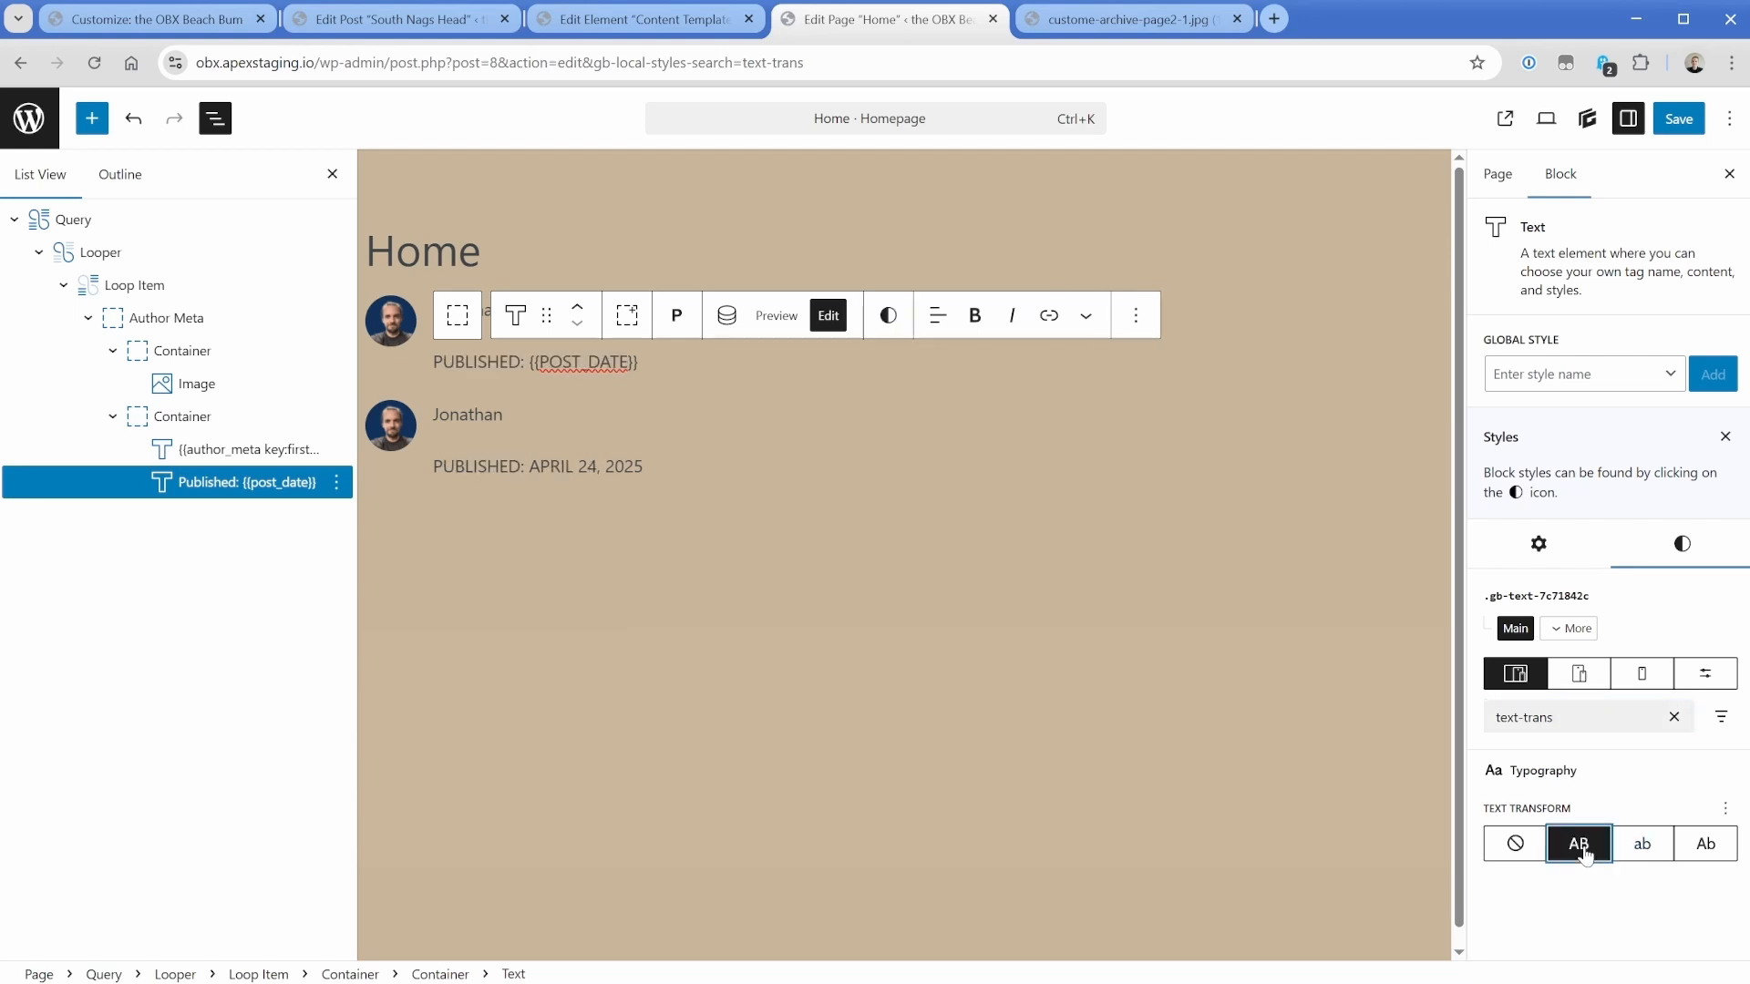
# Set the bottom margin of the author name text block to 0 px.
pyautogui.click(252, 448)
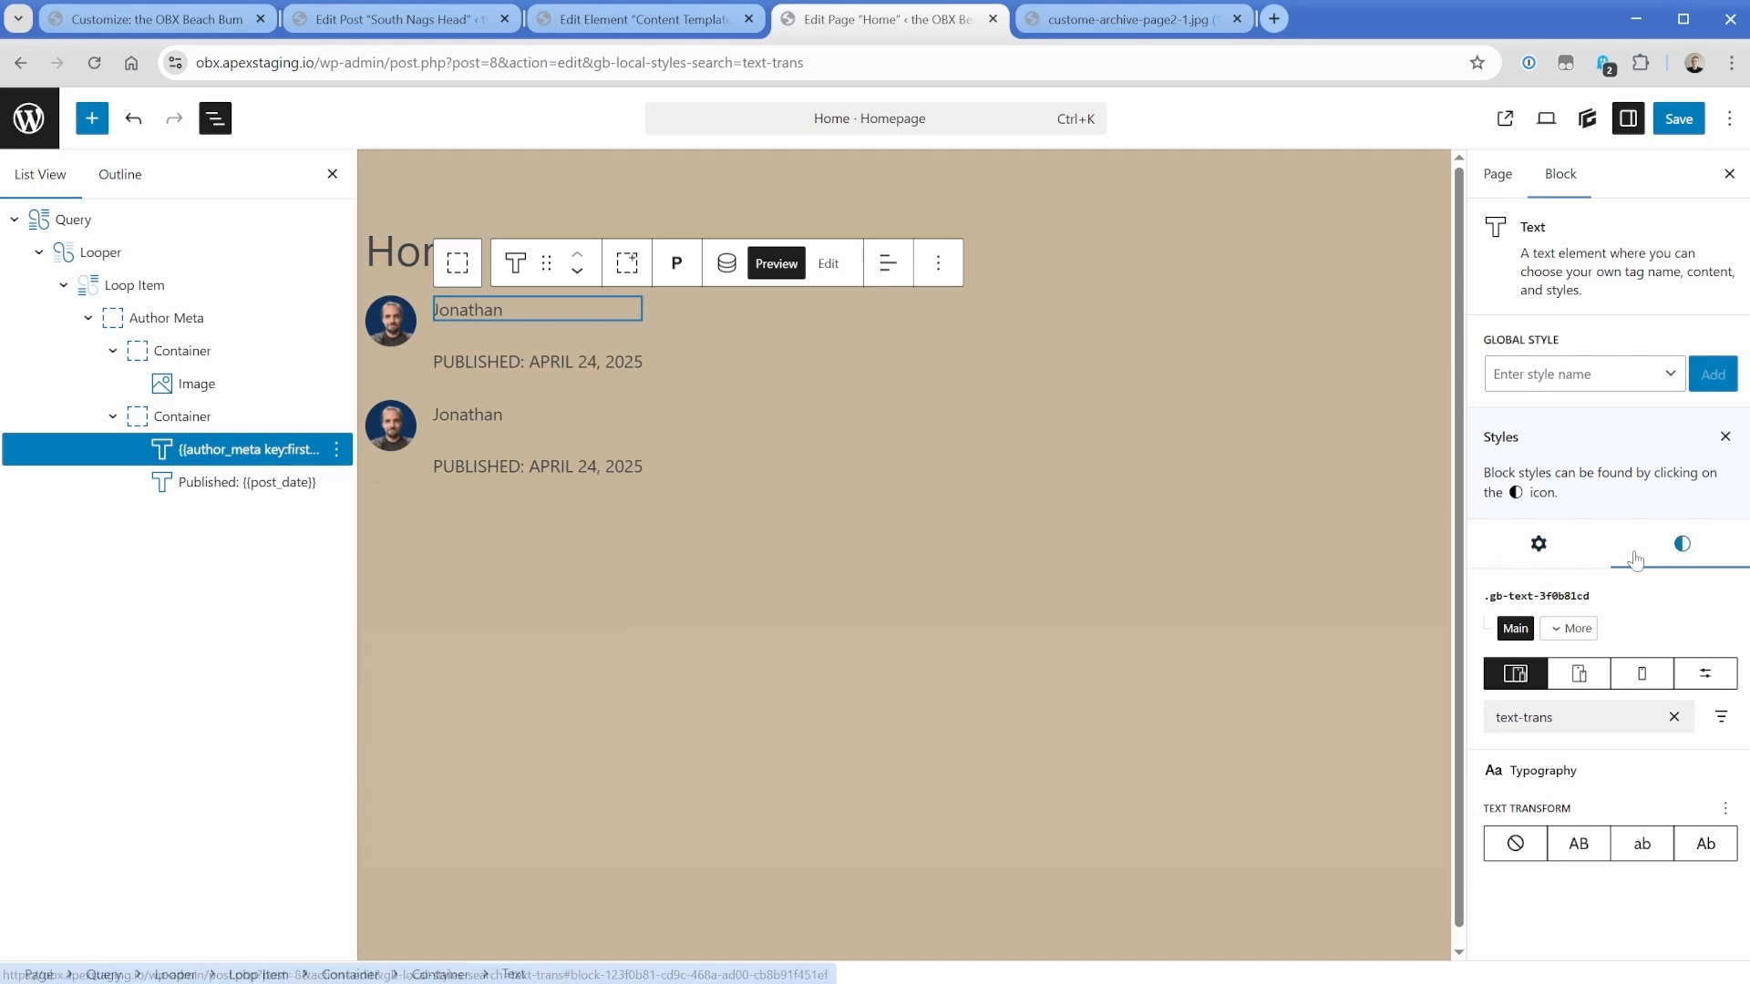
pyautogui.click(1674, 716)
pyautogui.scroll(-2, 1612, 774)
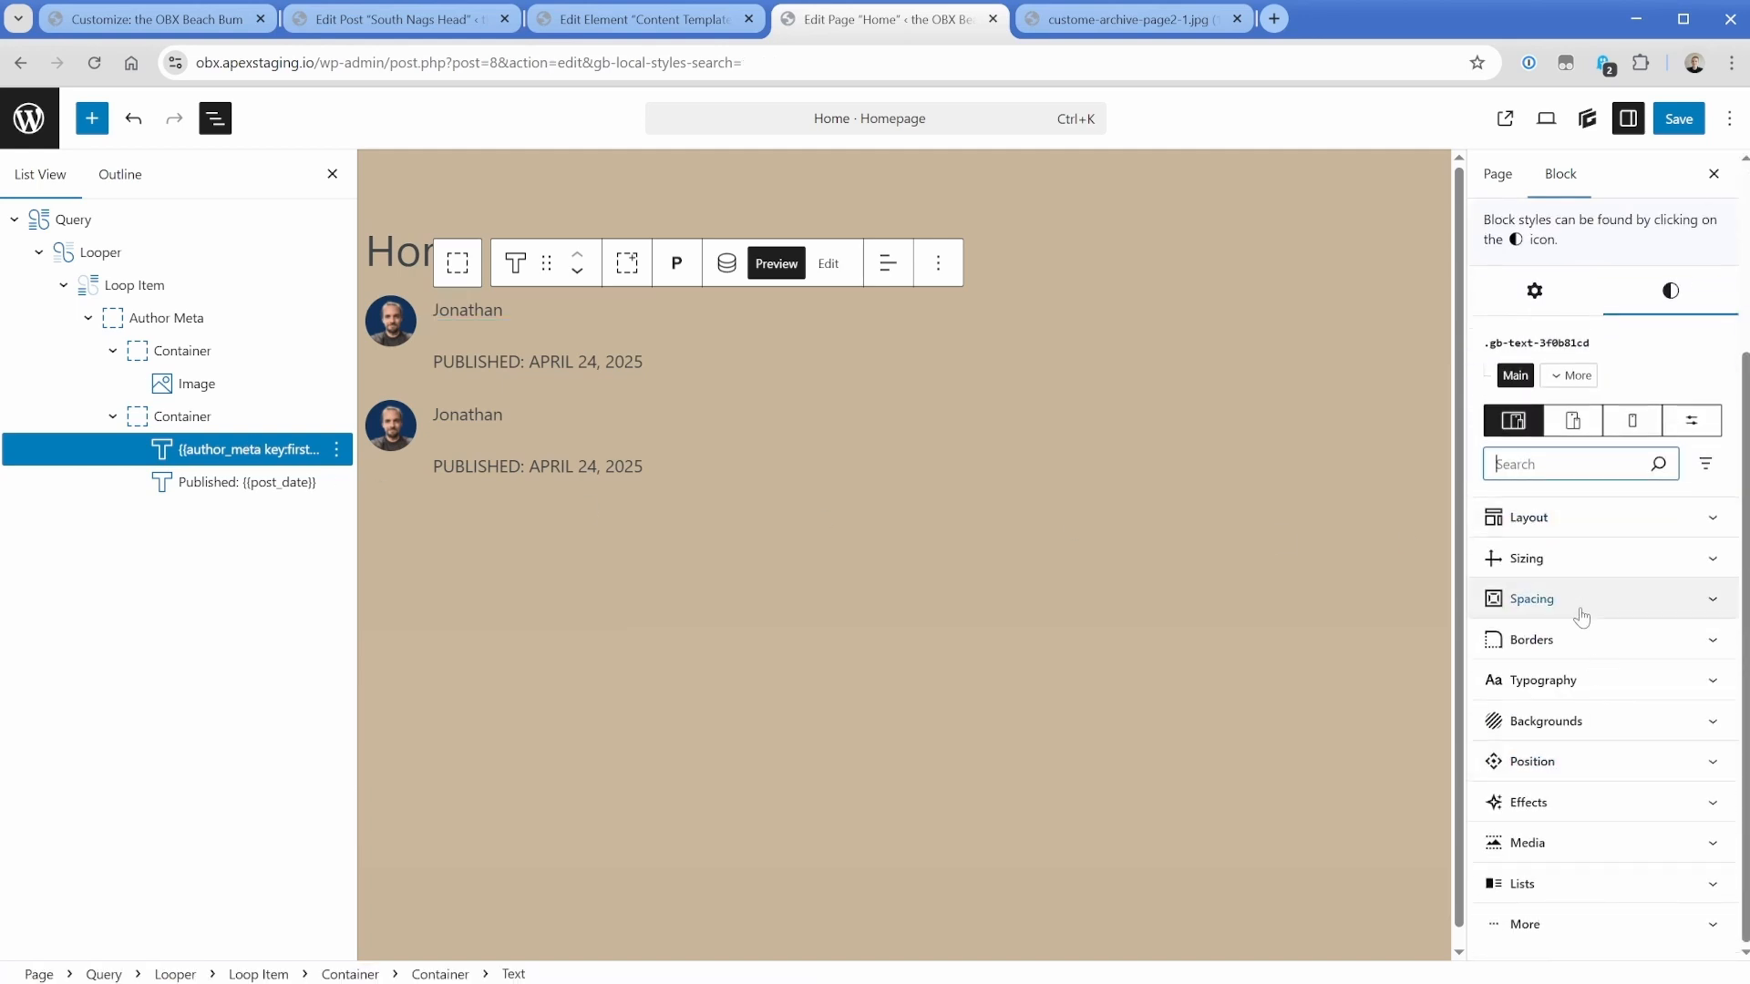
pyautogui.click(1576, 602)
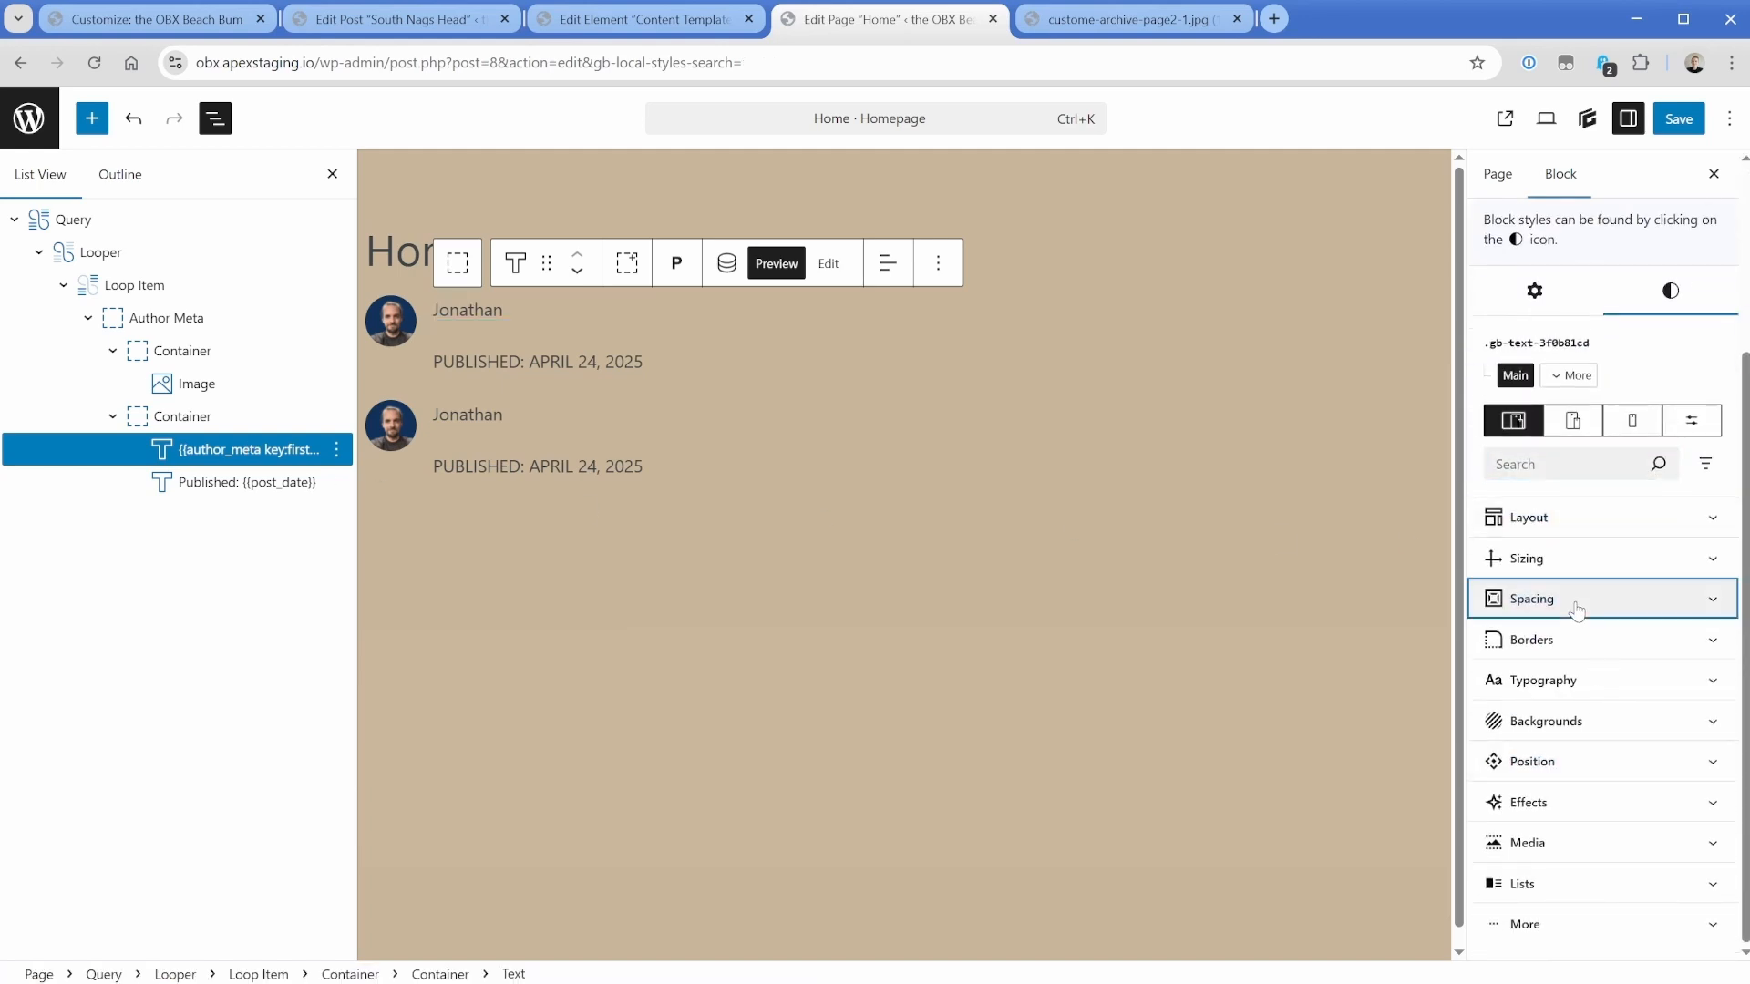
pyautogui.scroll(-2, 1586, 629)
pyautogui.click(1557, 657)
pyautogui.write('0')
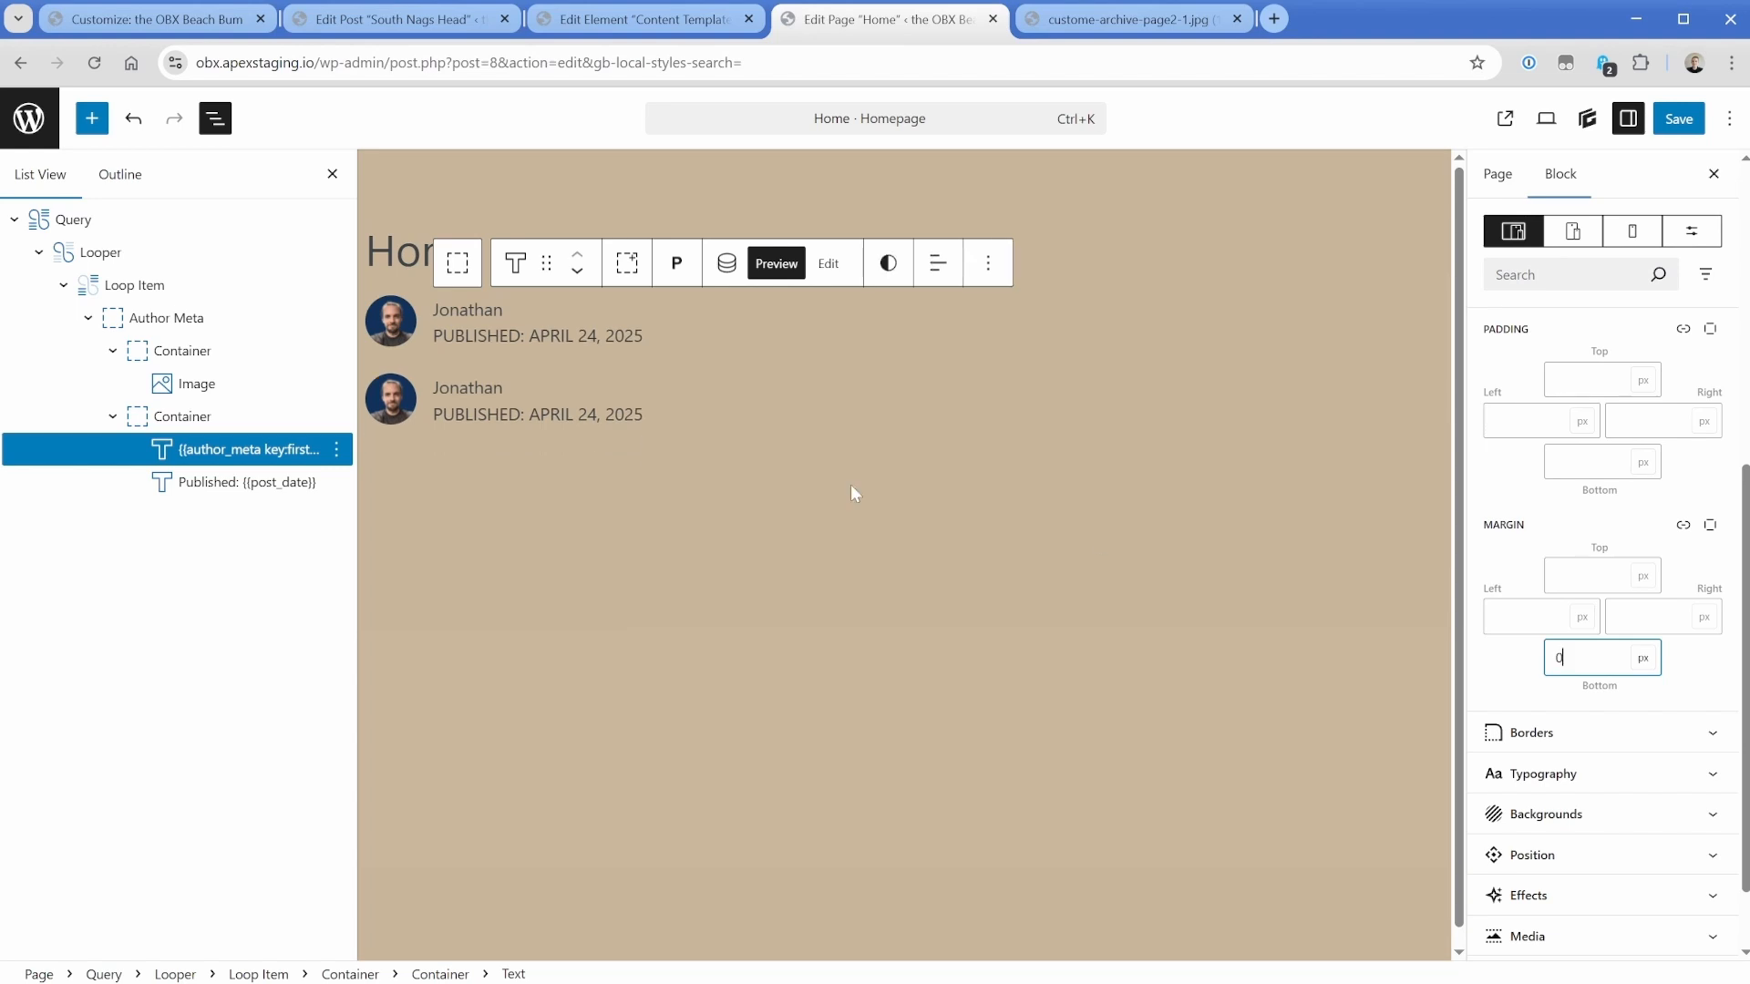
# Apply the global style align-center to the Author Meta container.
pyautogui.click(866, 360)
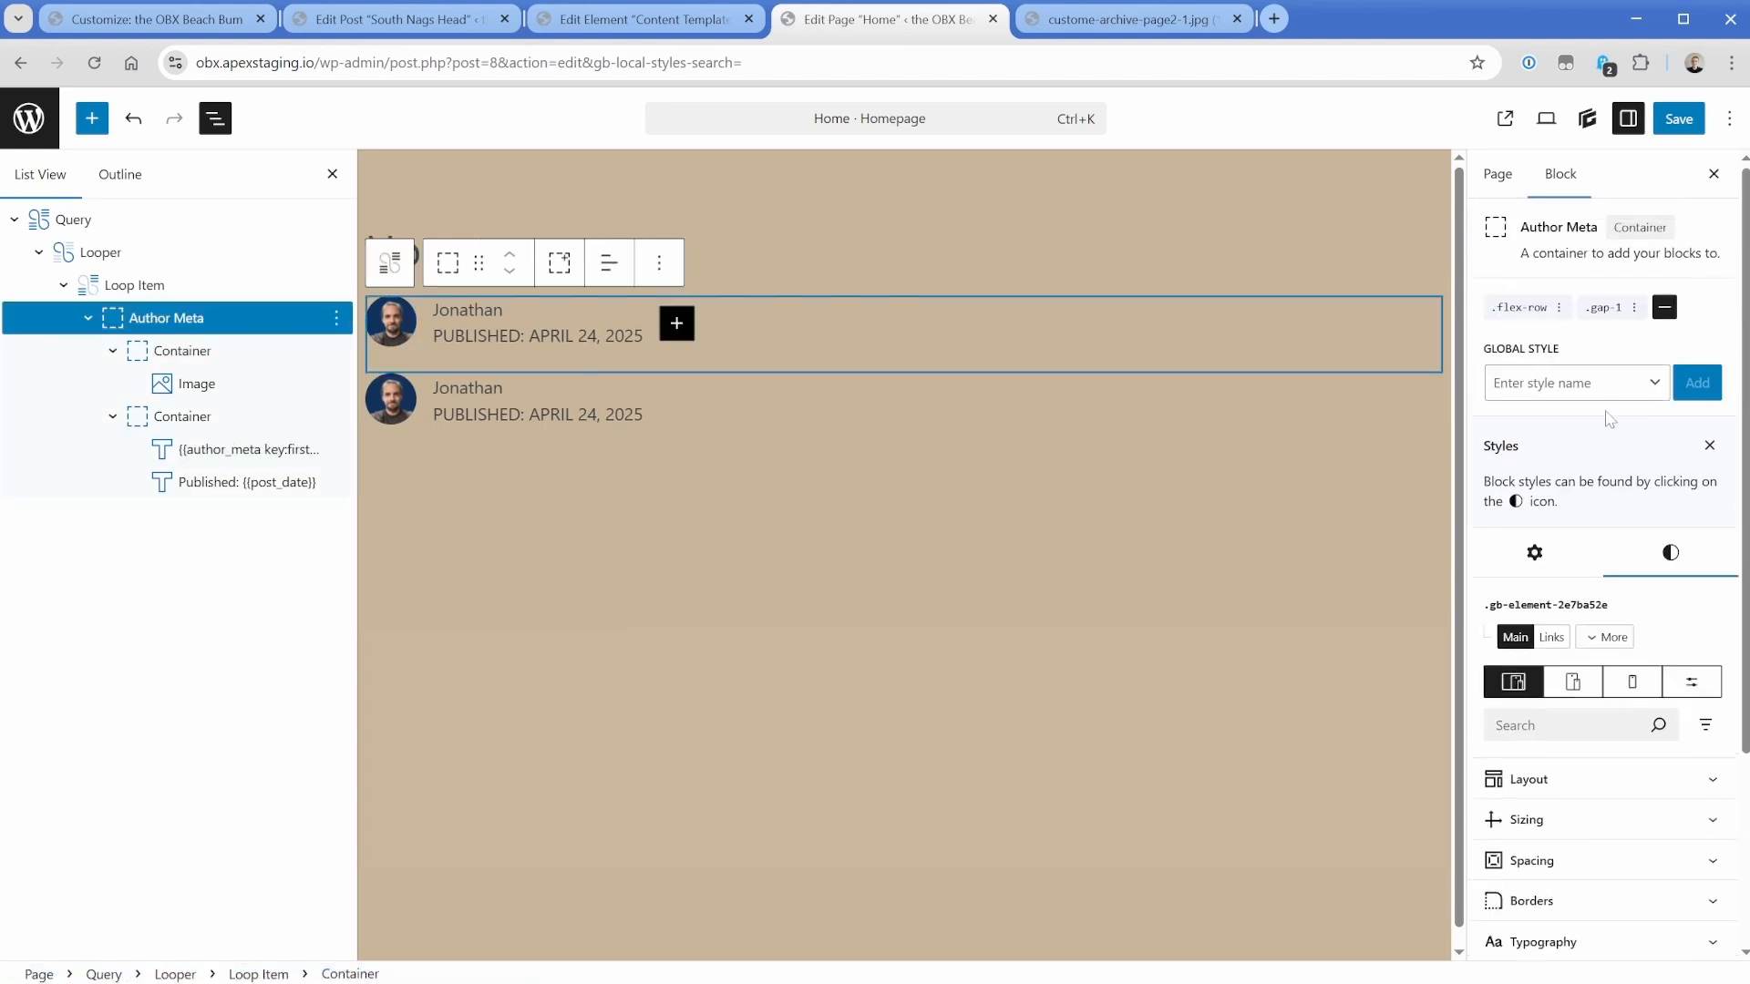
pyautogui.click(1579, 384)
pyautogui.write('al')
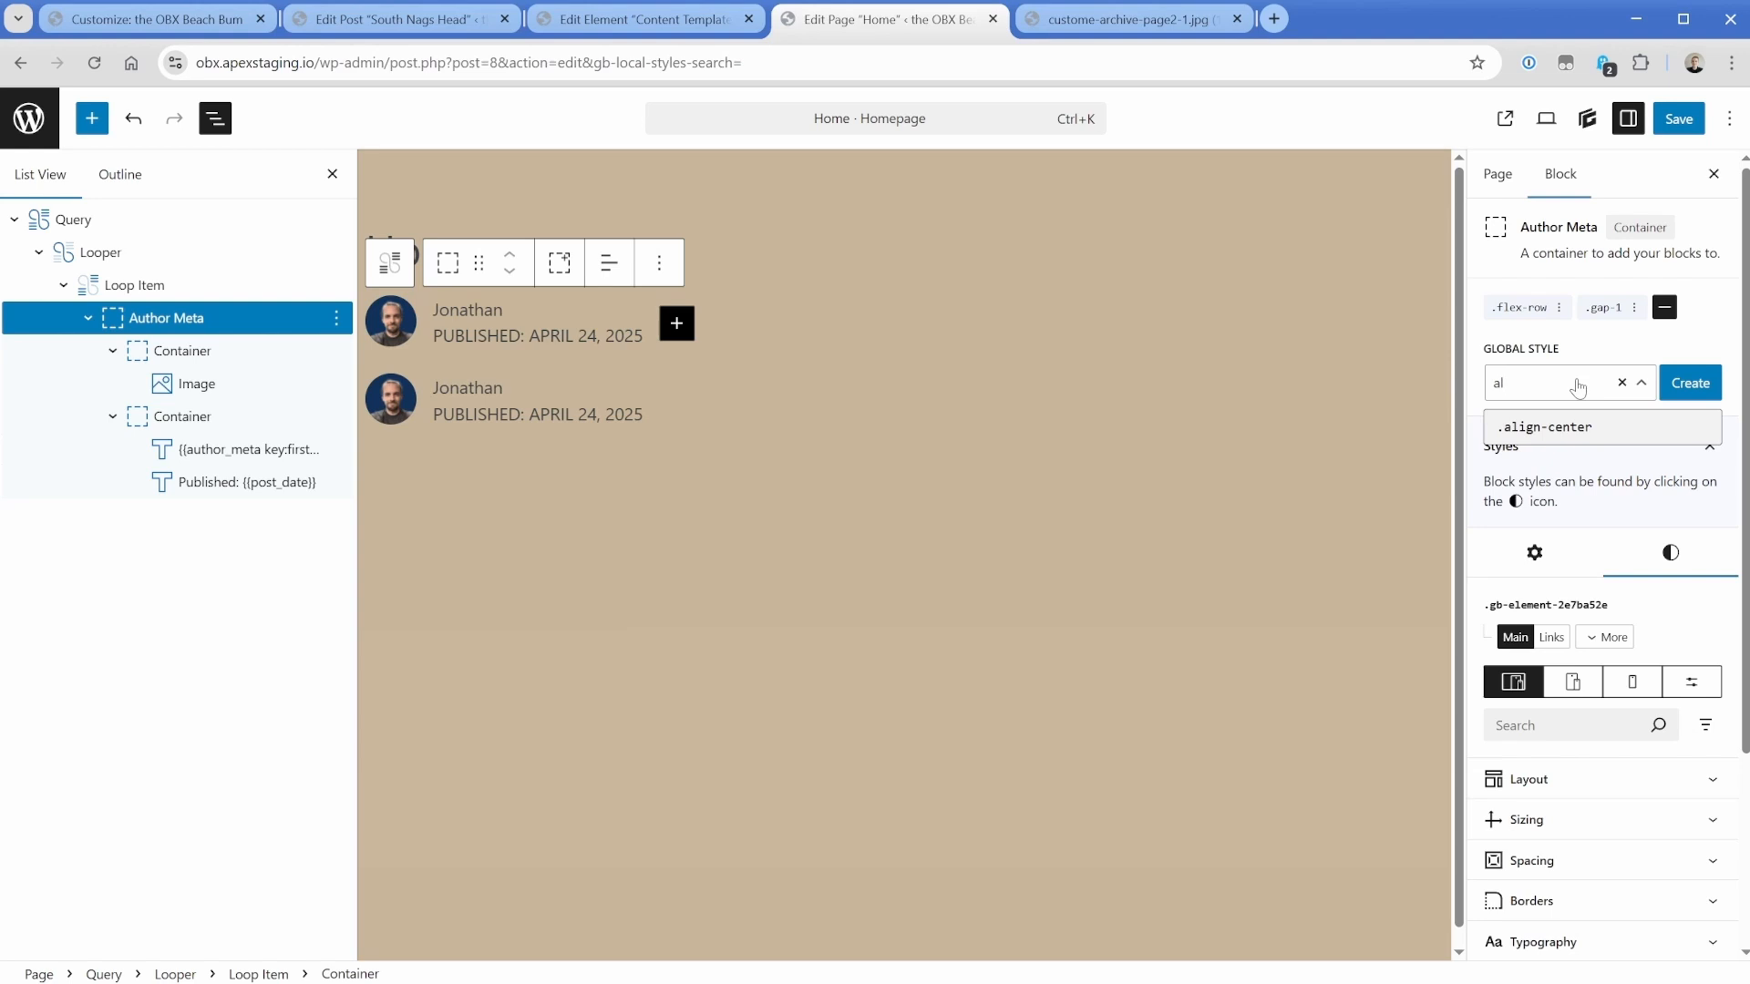
pyautogui.press('Return')
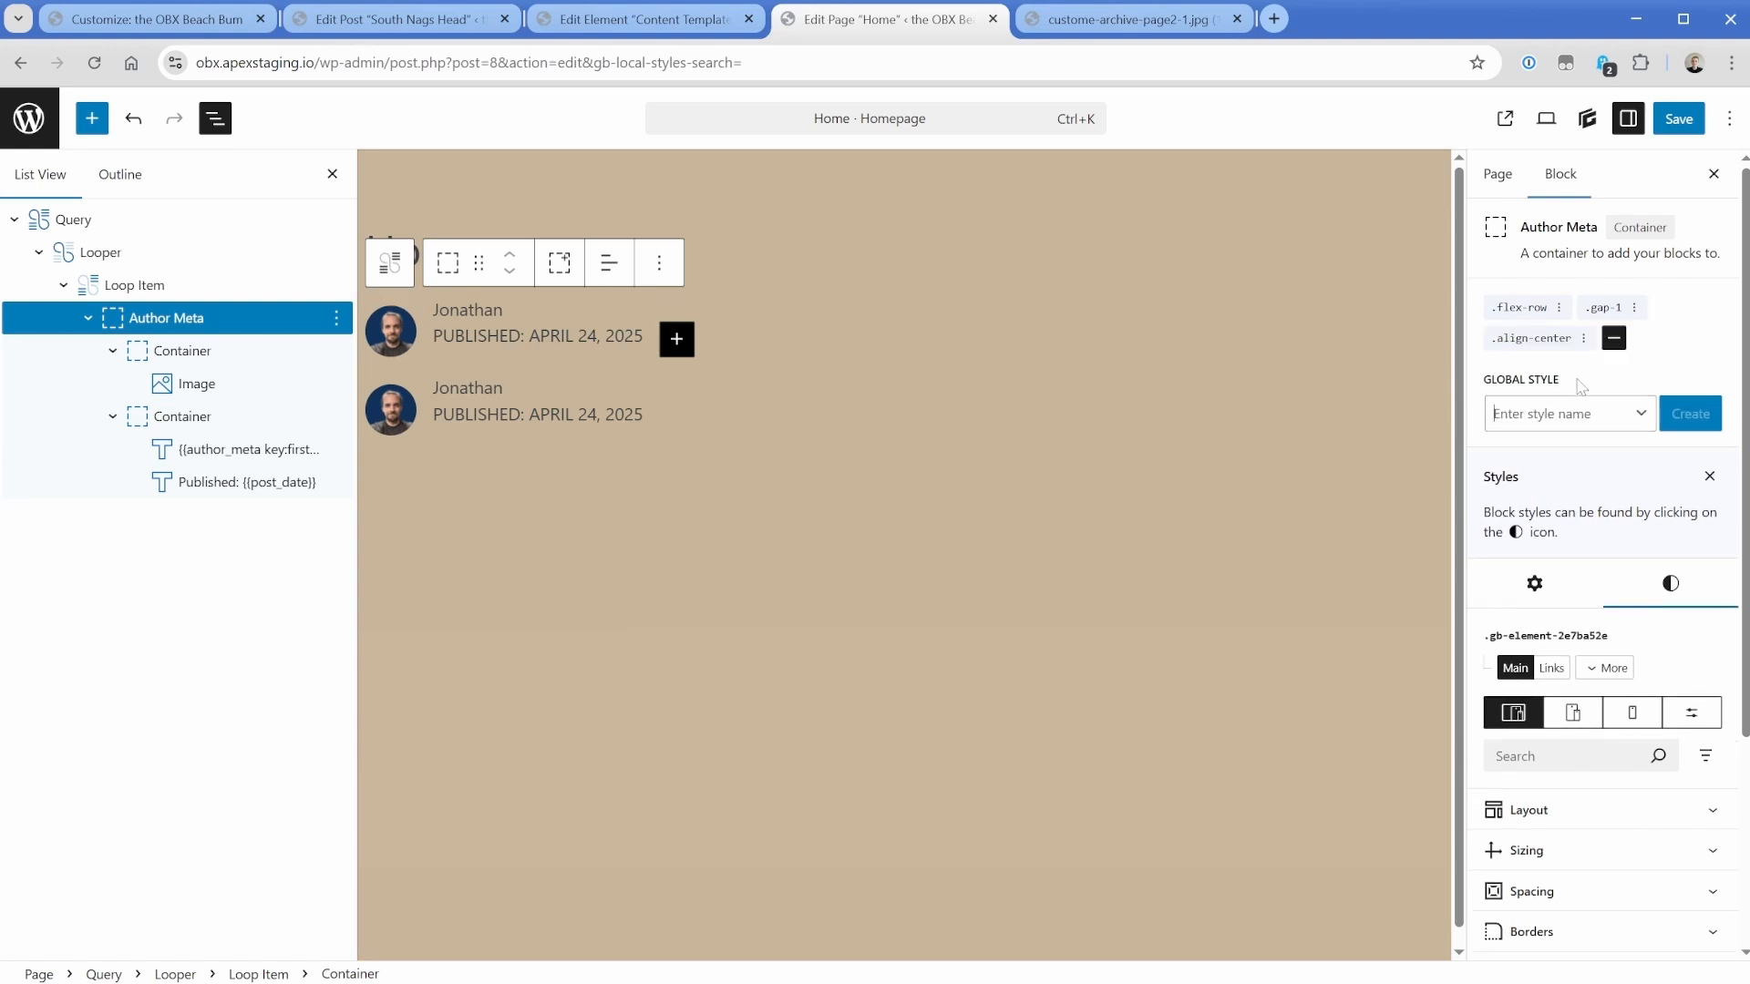
# Set the bottom margin of the published date text block to 0 px.
pyautogui.click(516, 339)
pyautogui.scroll(-2, 1570, 668)
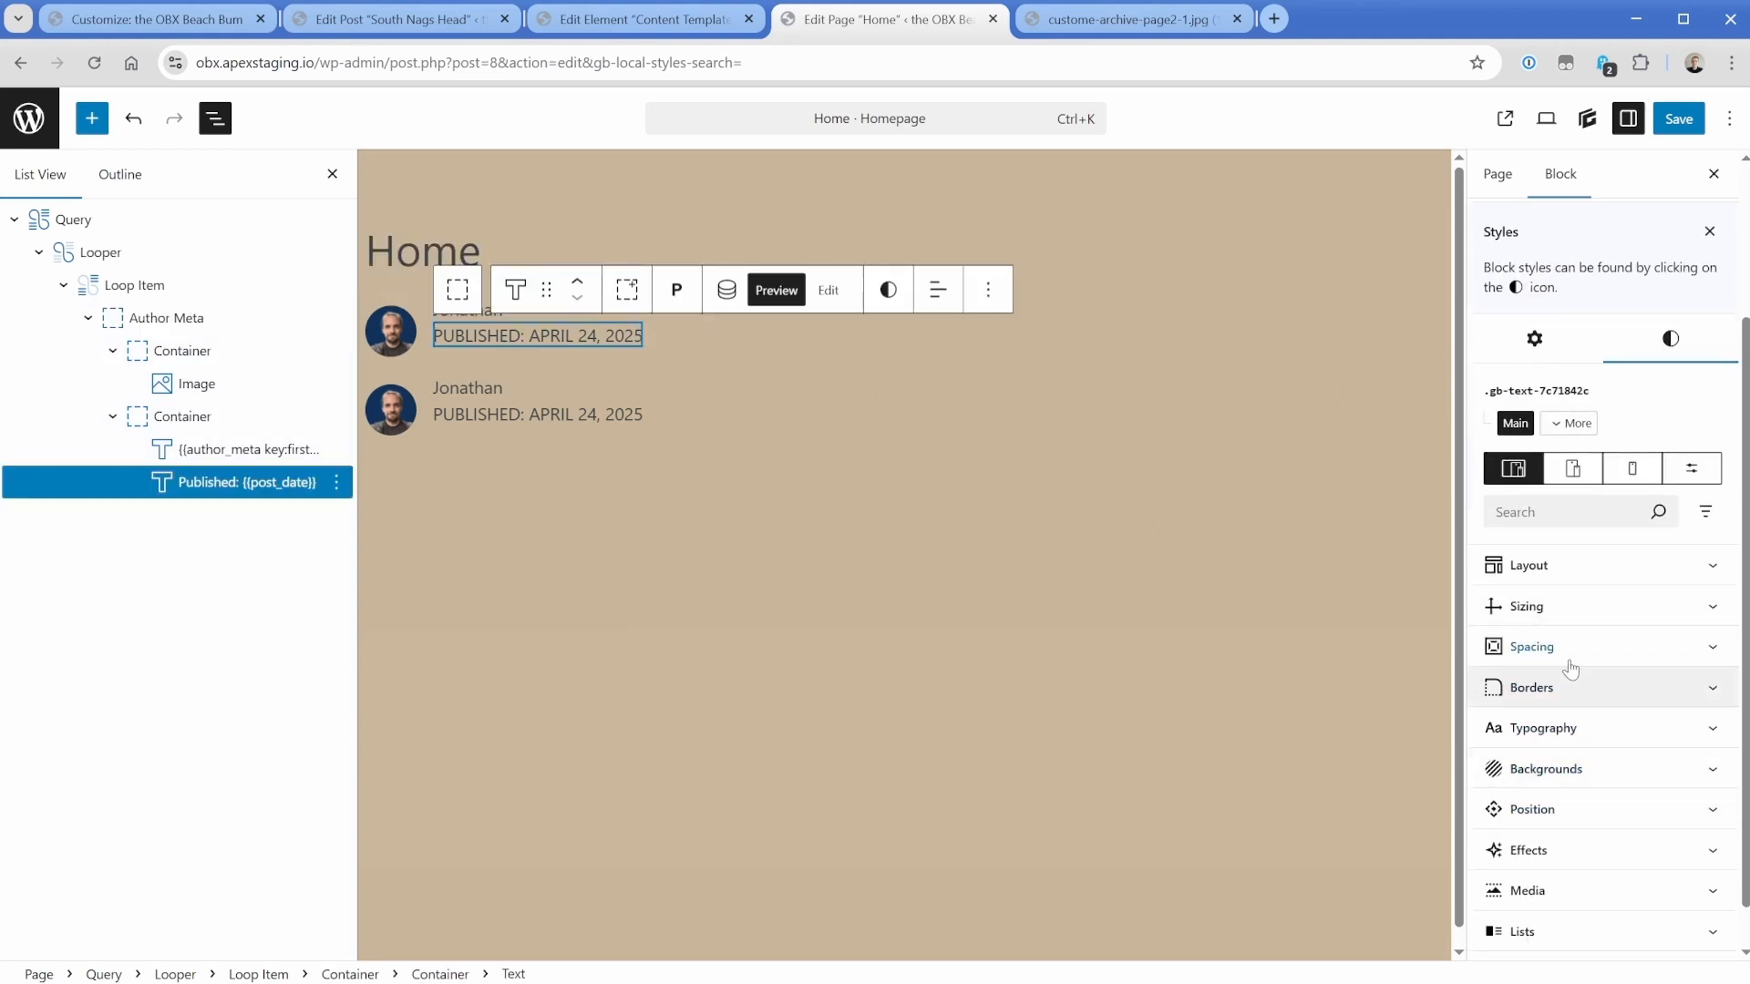
pyautogui.click(1570, 668)
pyautogui.scroll(-3, 1570, 668)
pyautogui.click(1590, 705)
pyautogui.write('0')
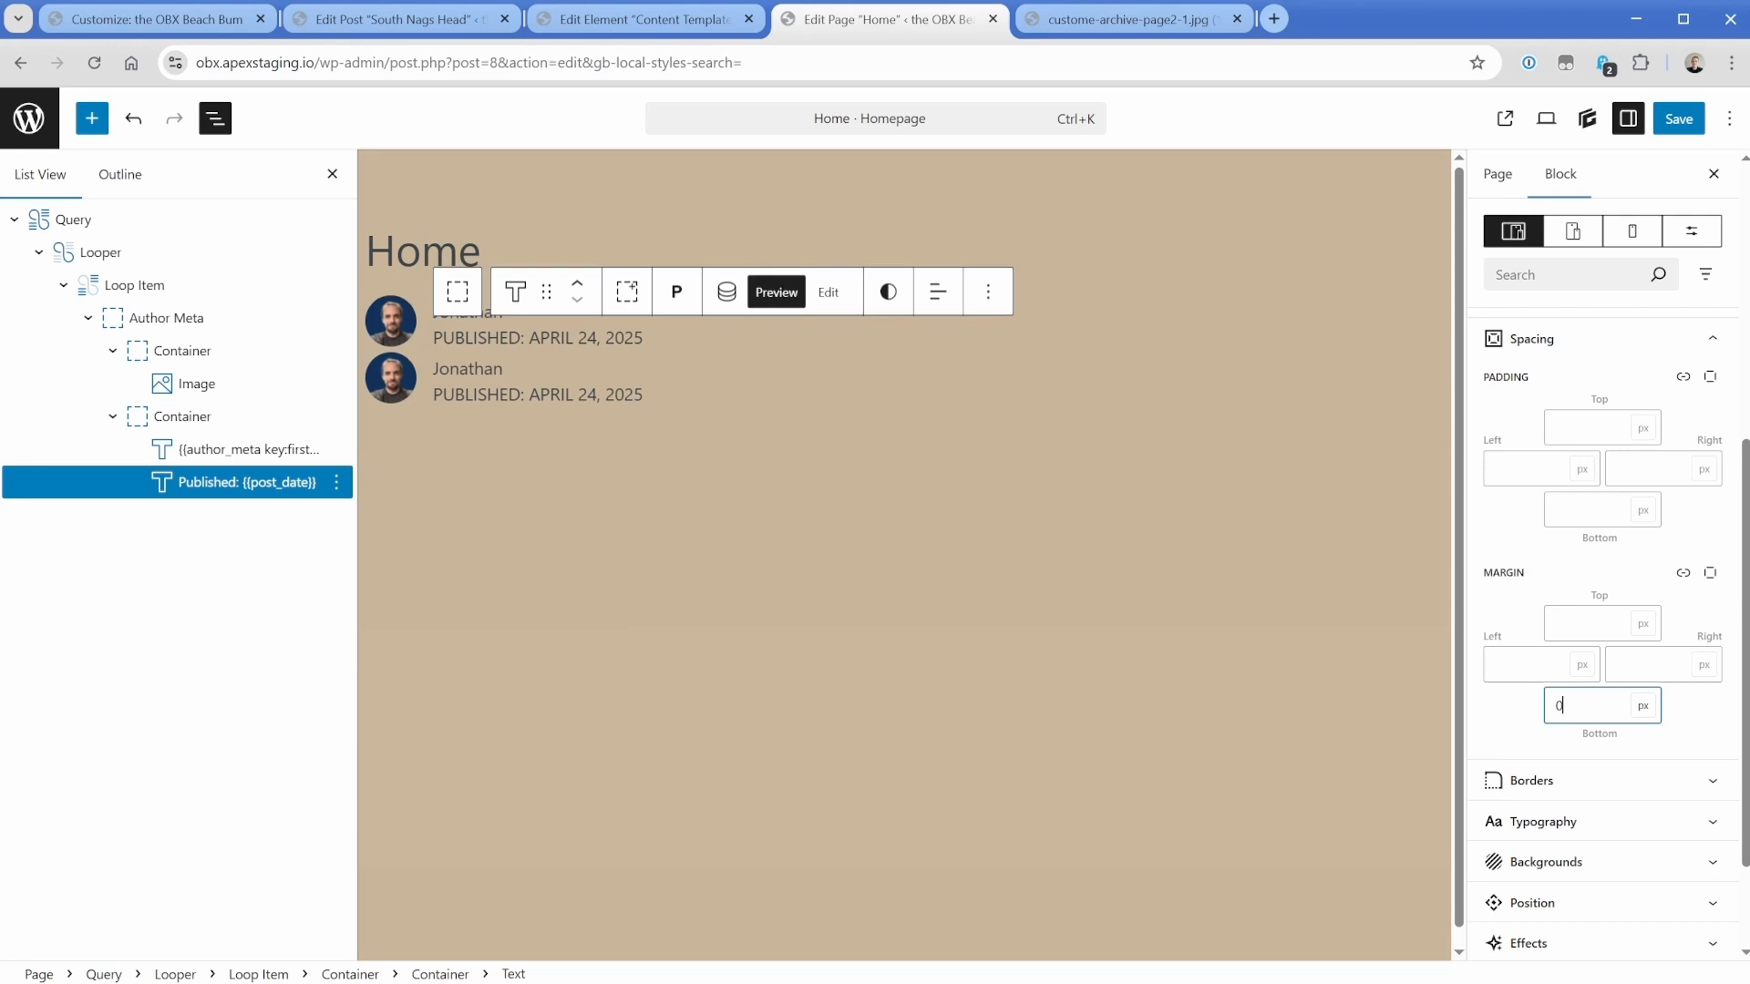
# Style the author name text block with an uppercase text transform and a font weight of 700.
pyautogui.click(246, 449)
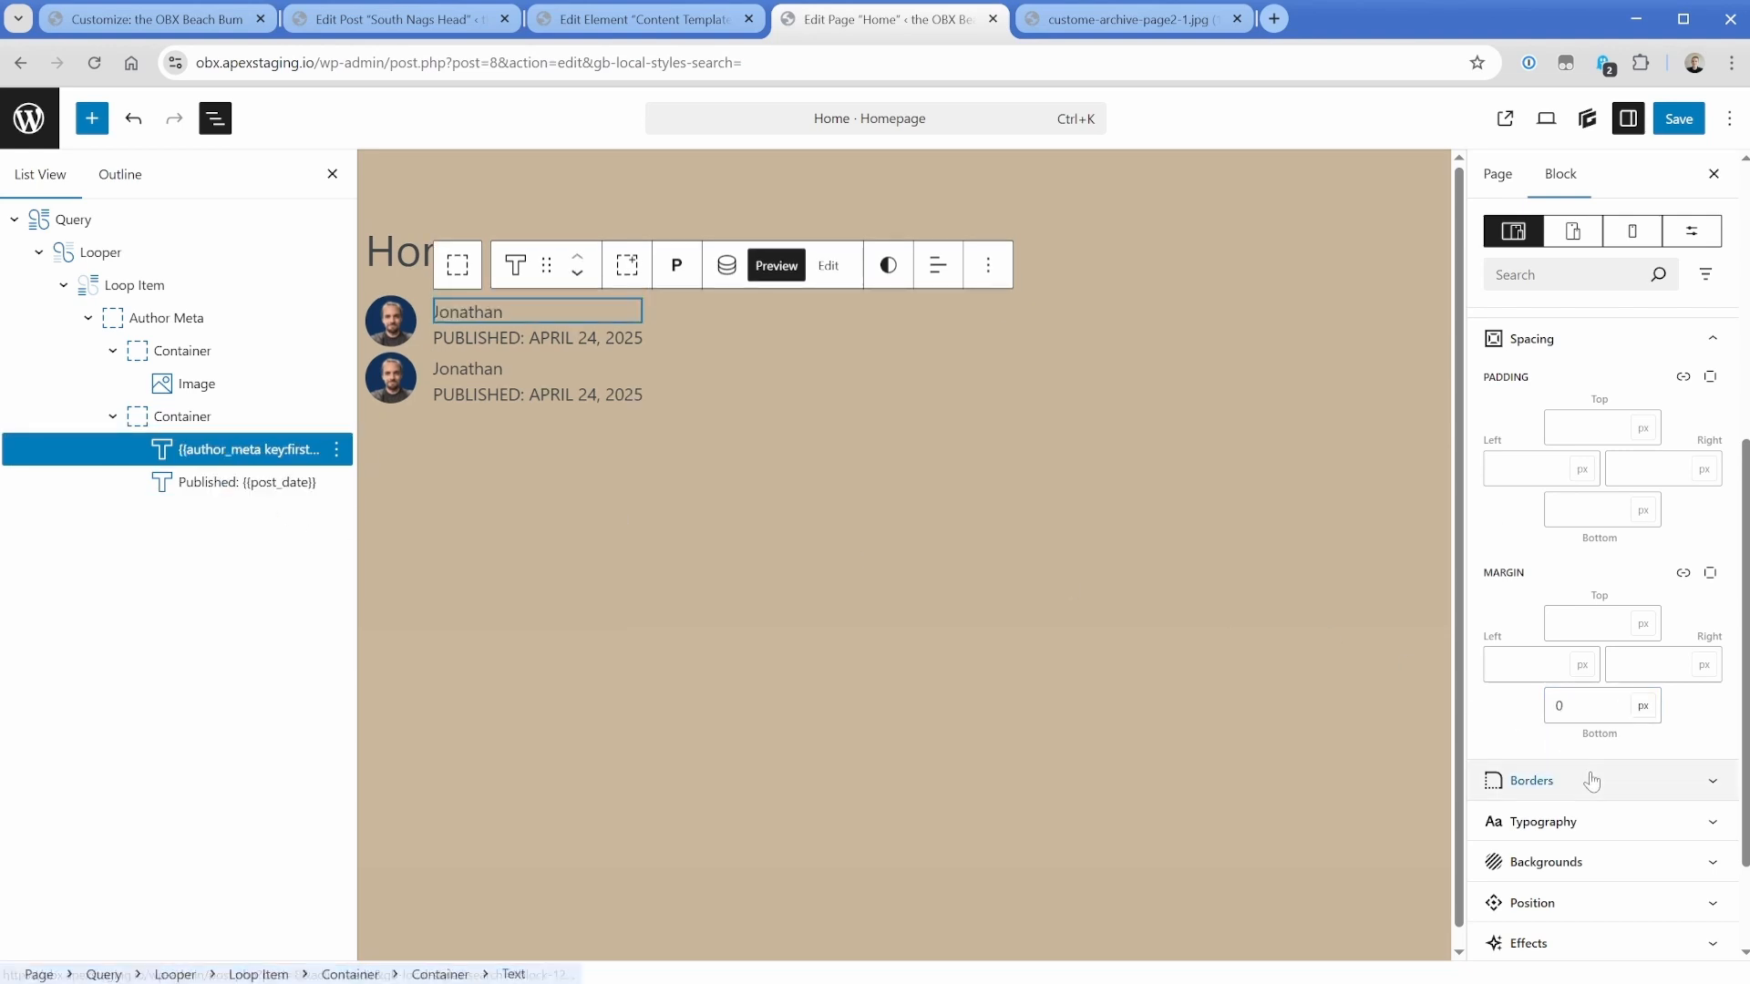
pyautogui.click(1593, 825)
pyautogui.scroll(-6, 1593, 831)
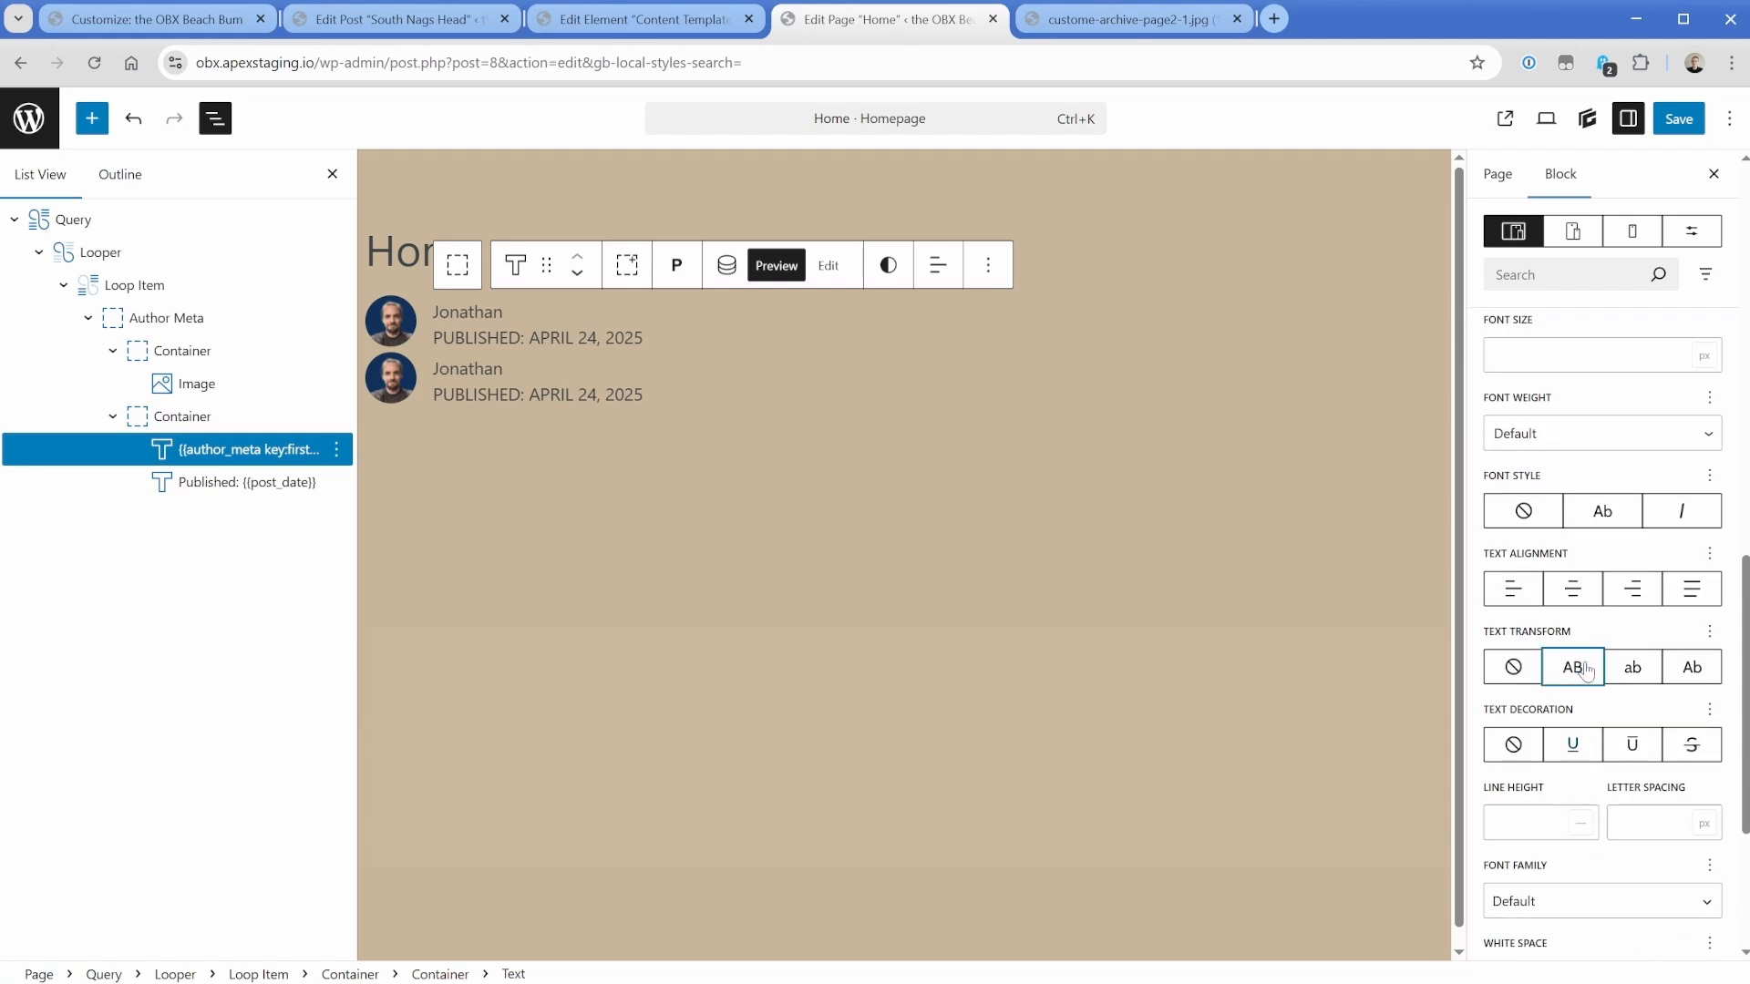
pyautogui.click(1584, 668)
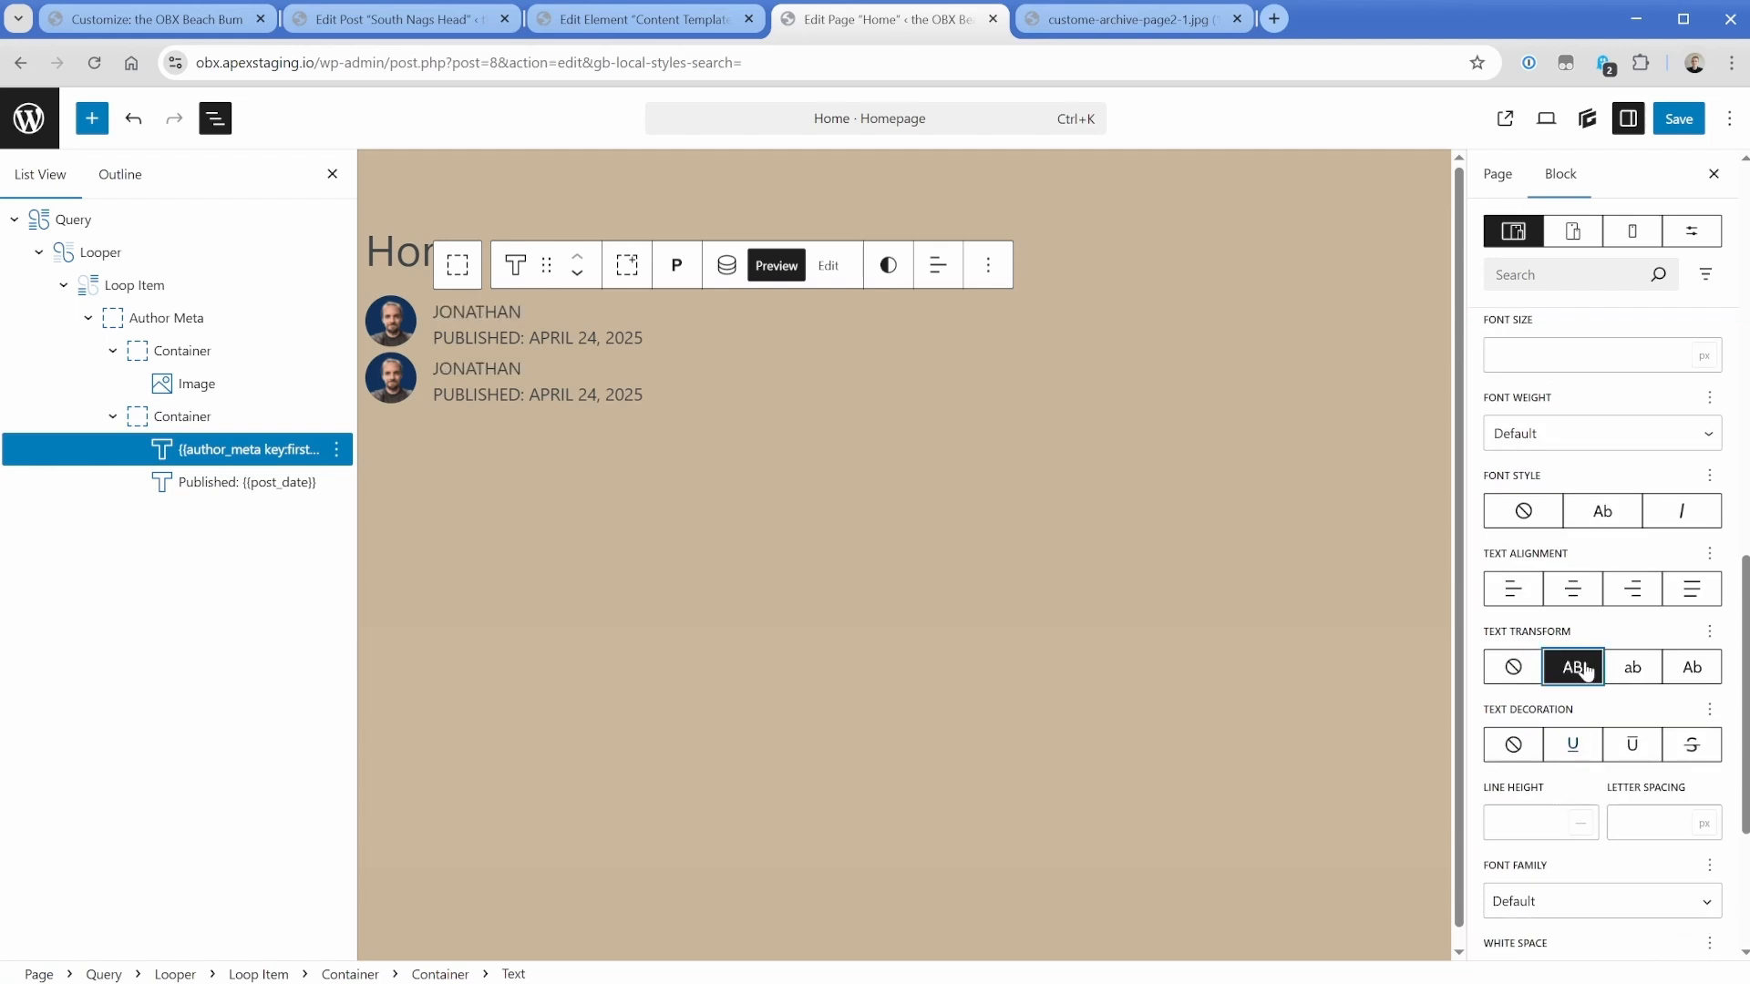
pyautogui.click(1573, 435)
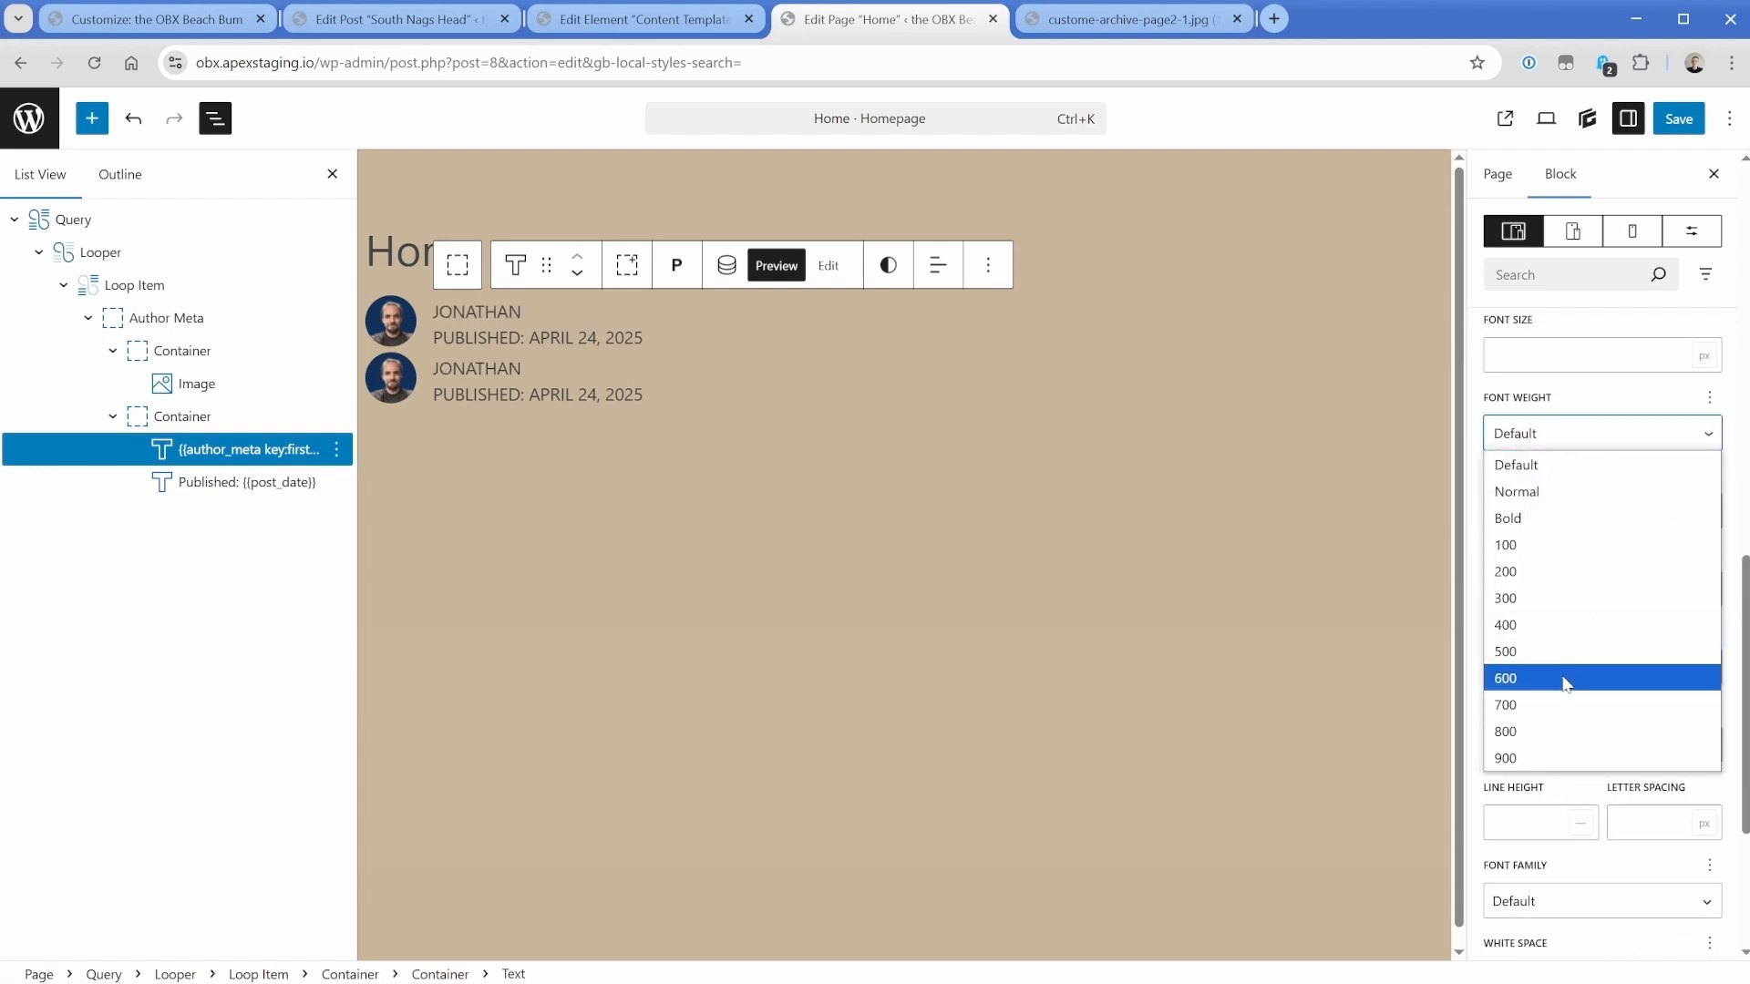
pyautogui.press('Escape')
pyautogui.press('7')
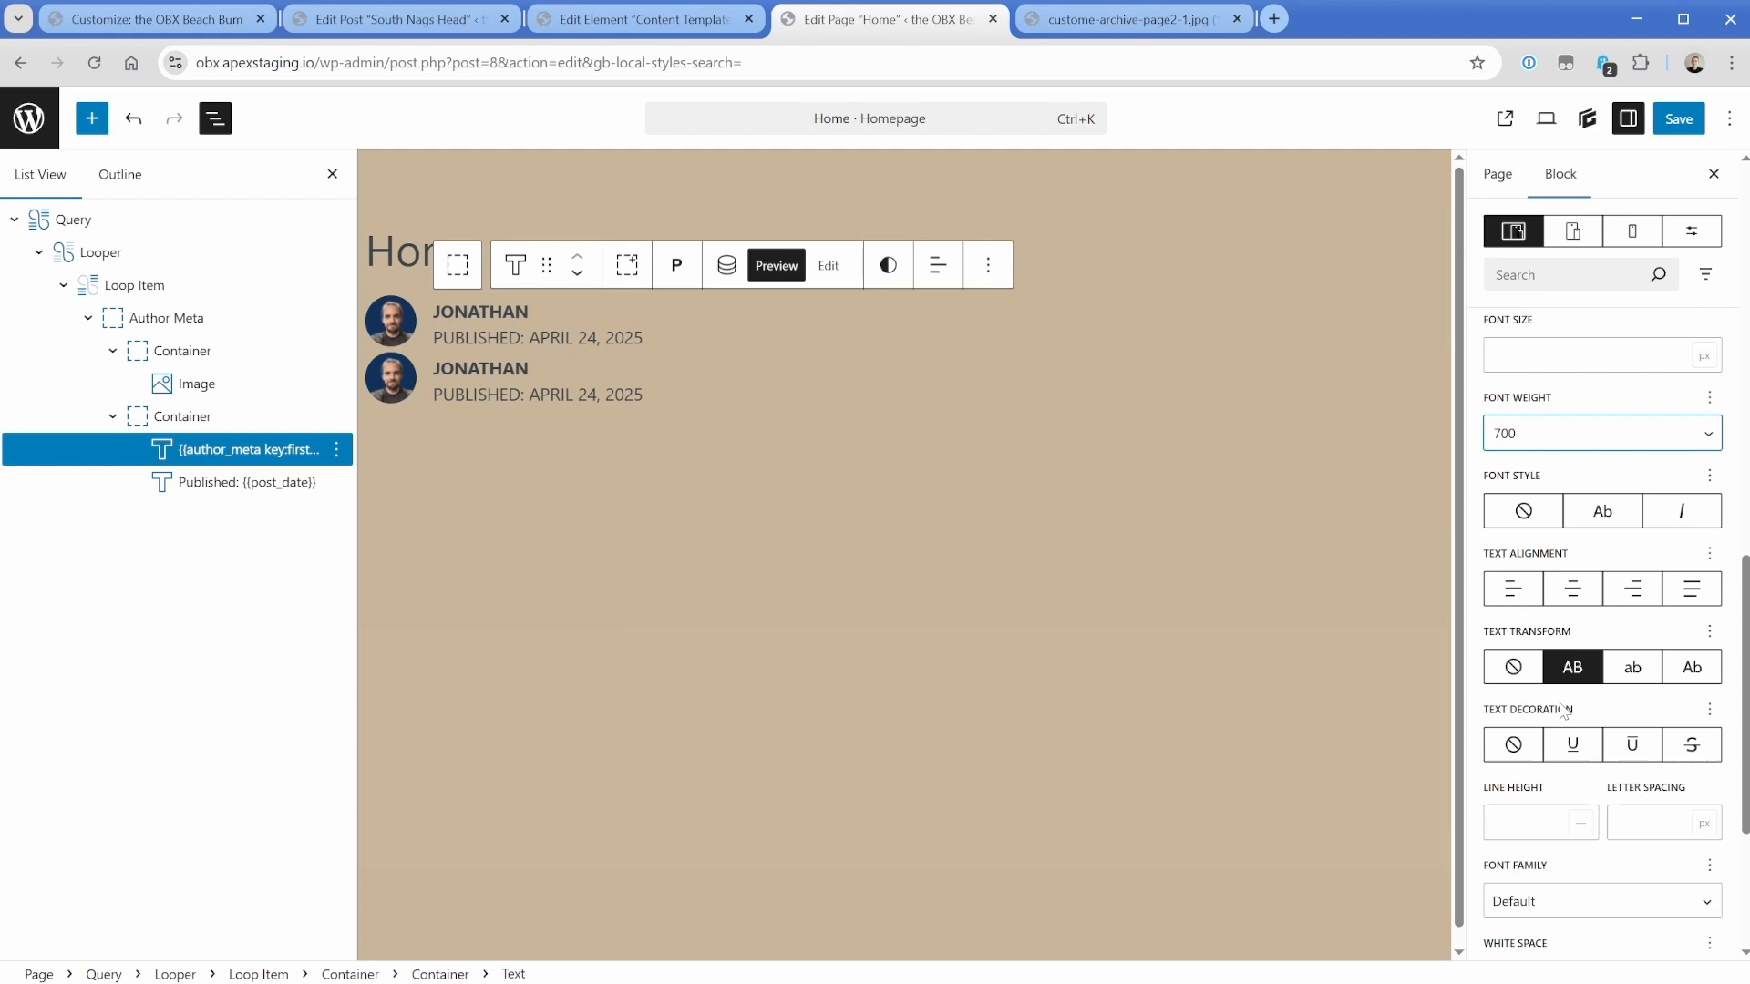
# Add a Container block after the Author Meta container inside the Loop Item.
pyautogui.click(88, 318)
pyautogui.click(180, 319)
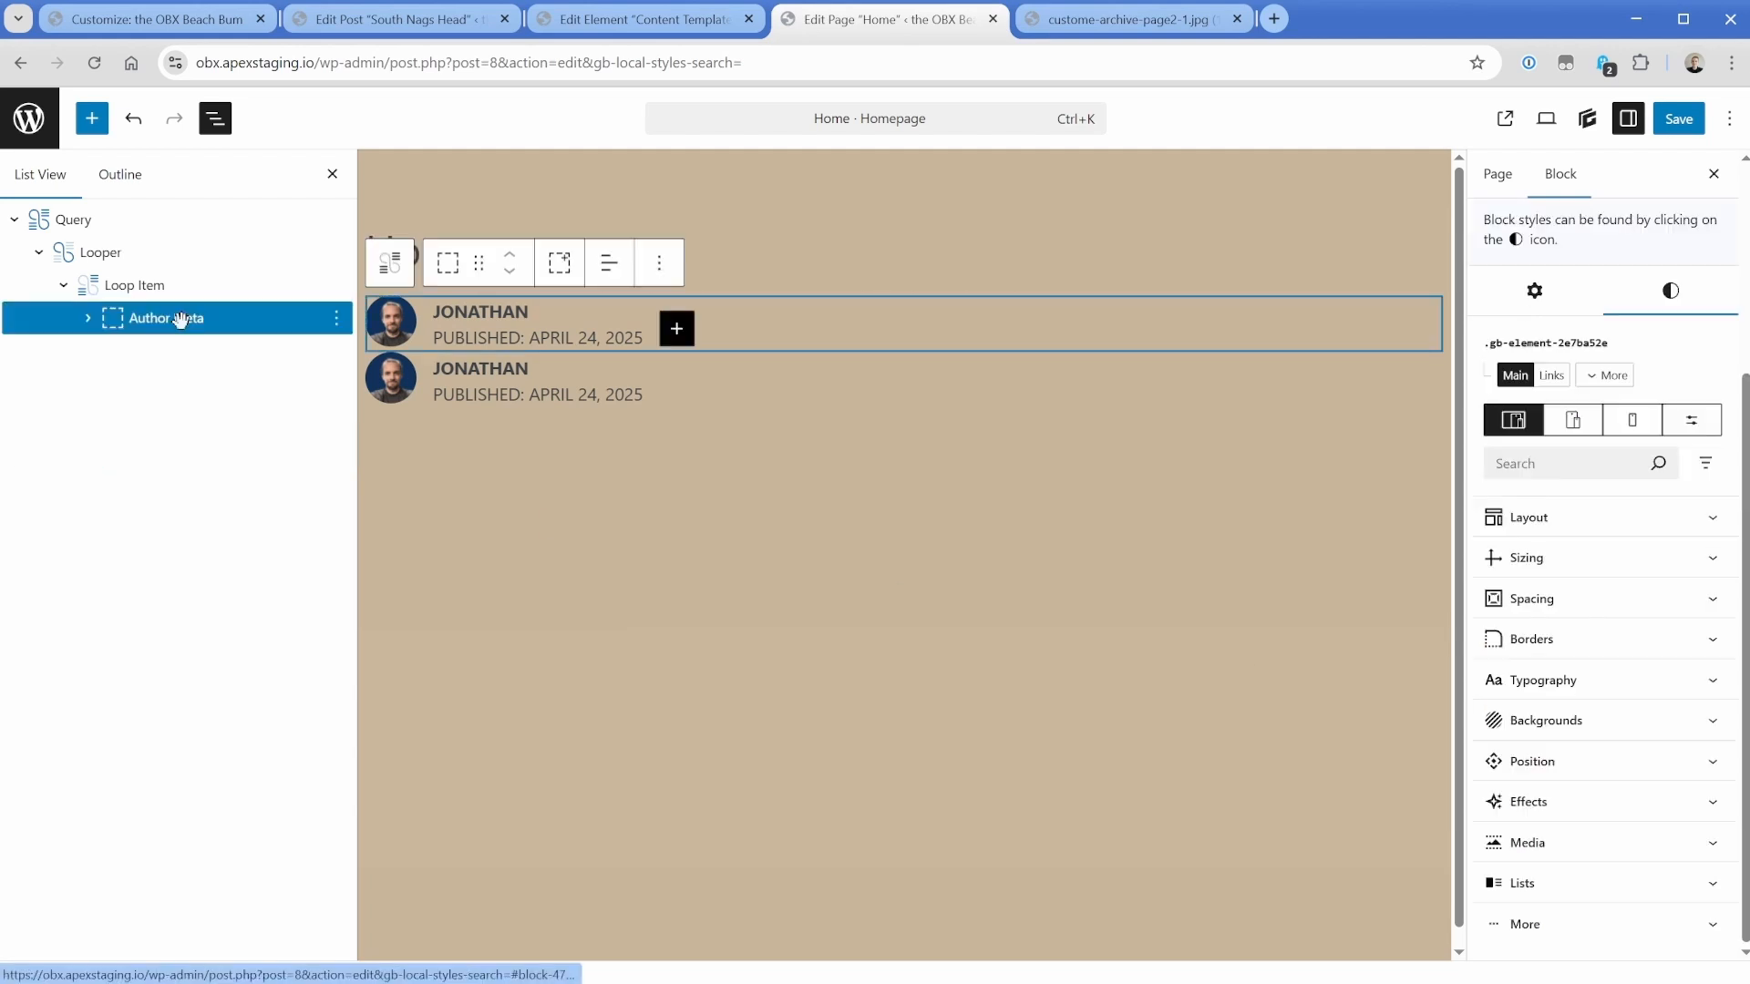
pyautogui.click(336, 319)
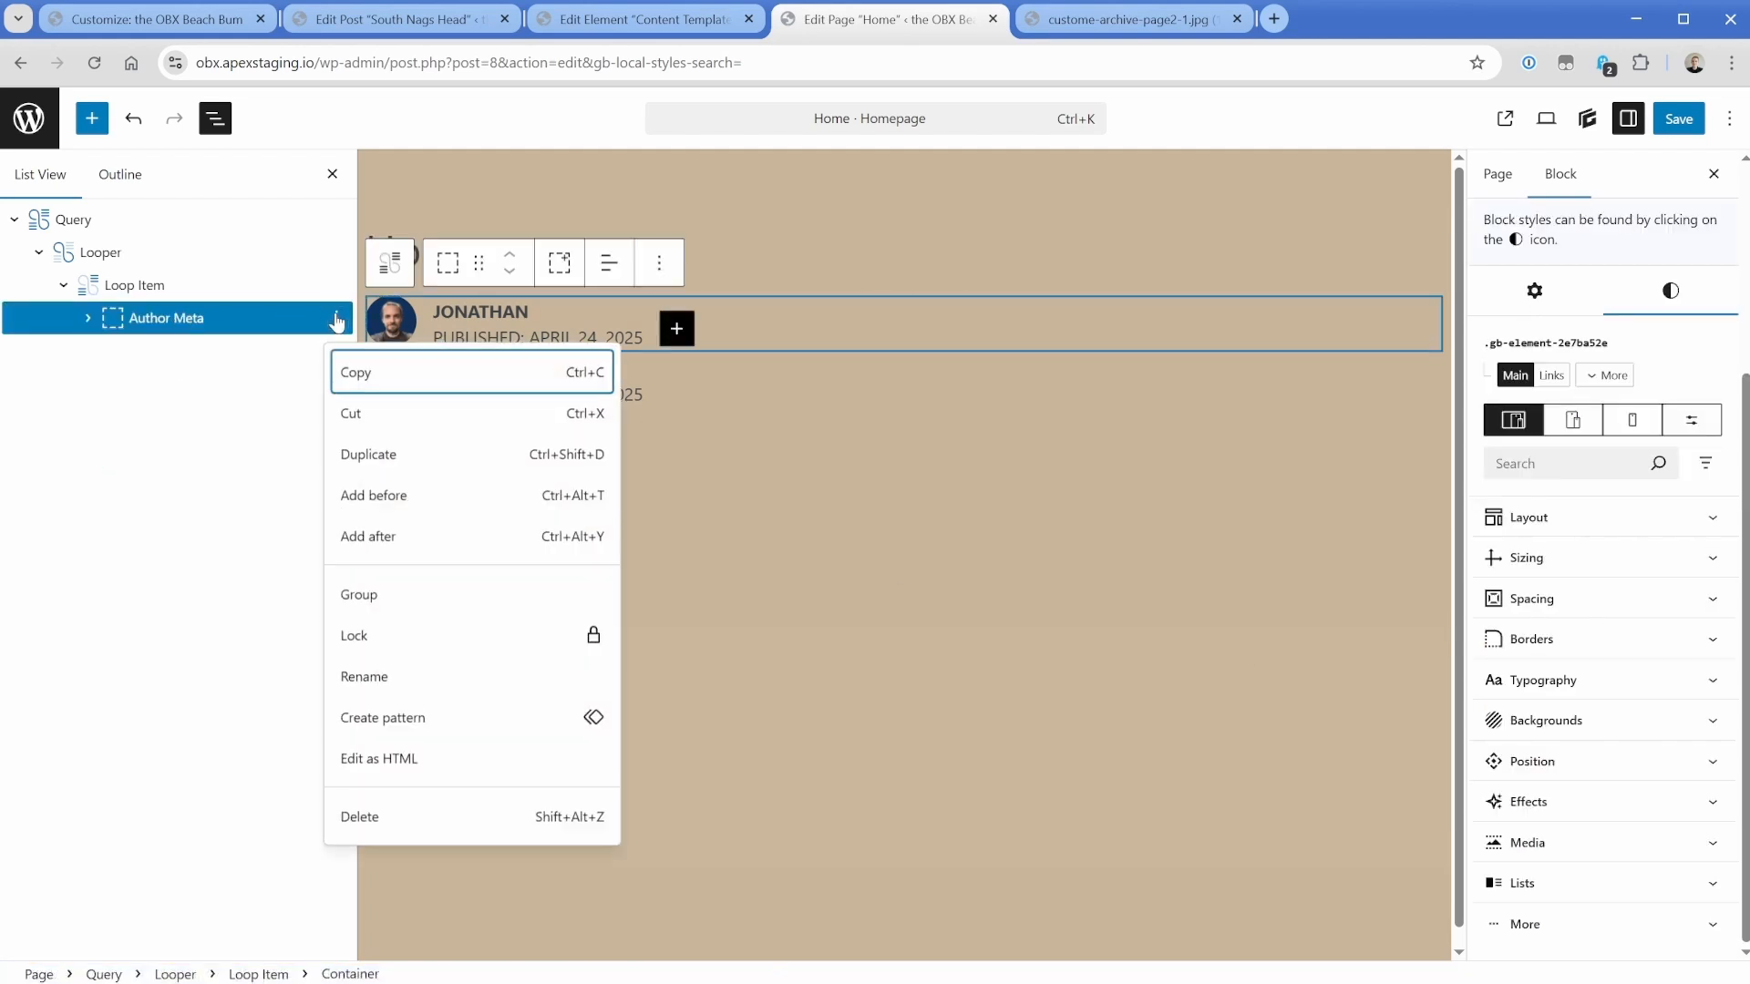
pyautogui.click(406, 538)
pyautogui.write('/cont')
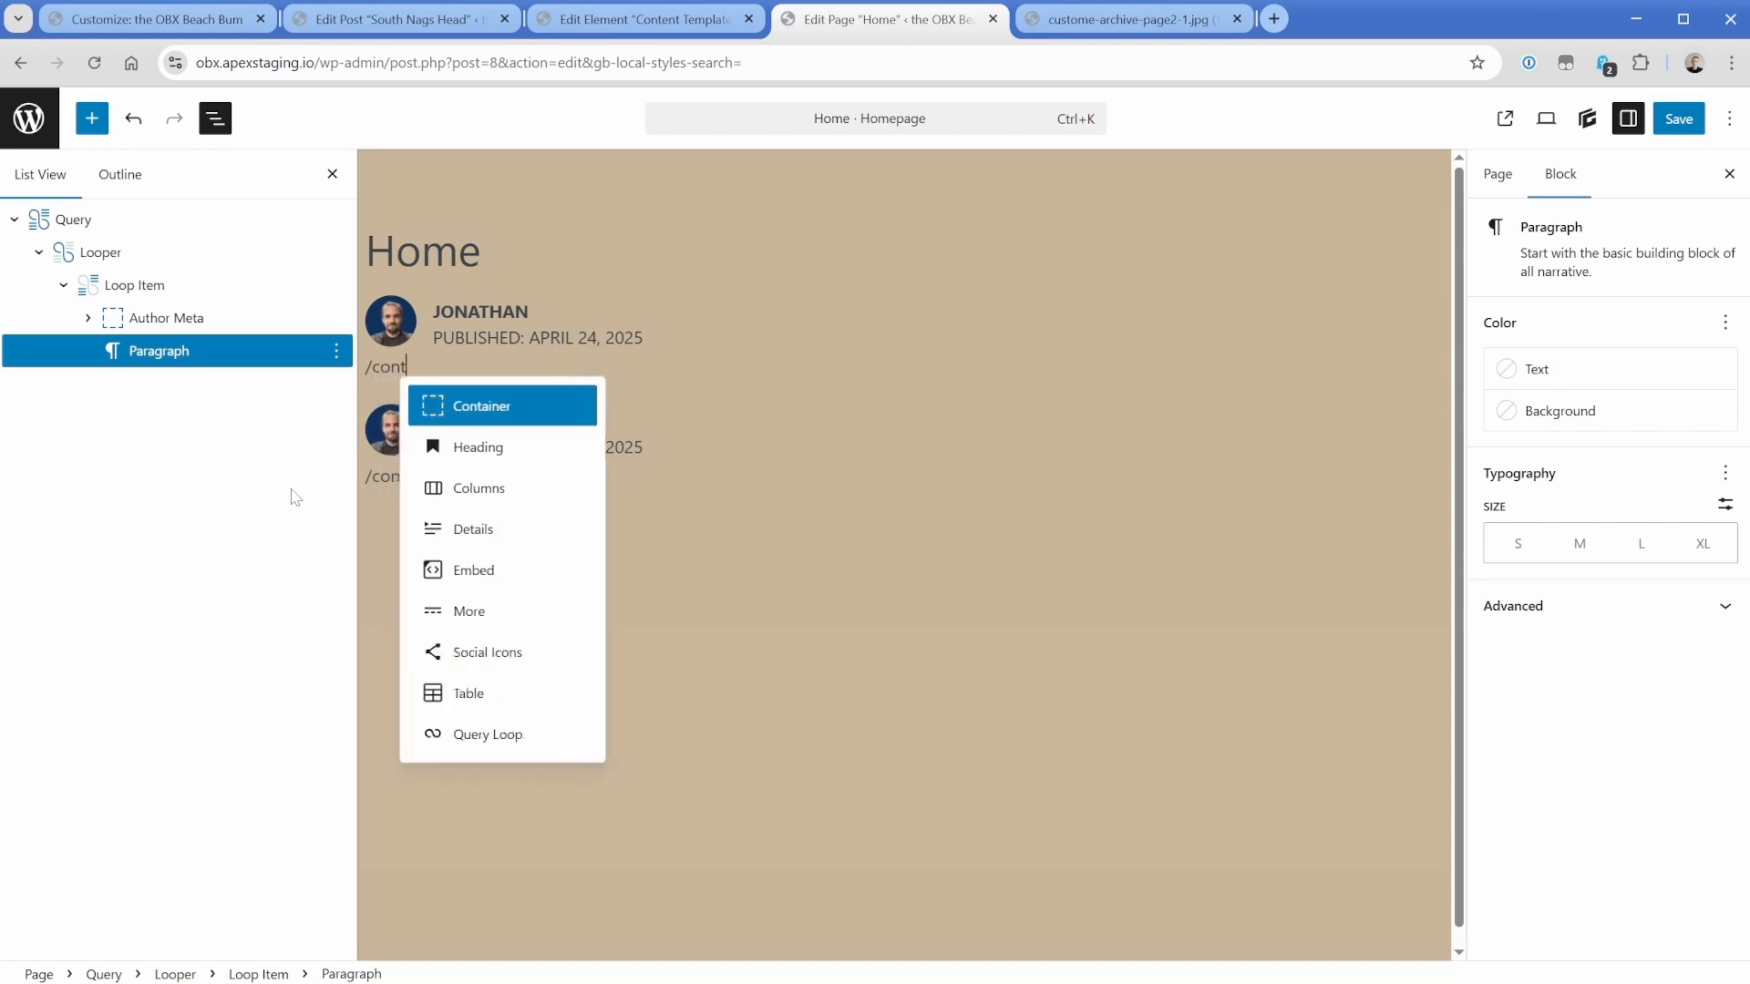
pyautogui.press('Return')
# Add a Text block to the new container and insert the Post Excerpt dynamic tag with a length of 55.
pyautogui.click(382, 371)
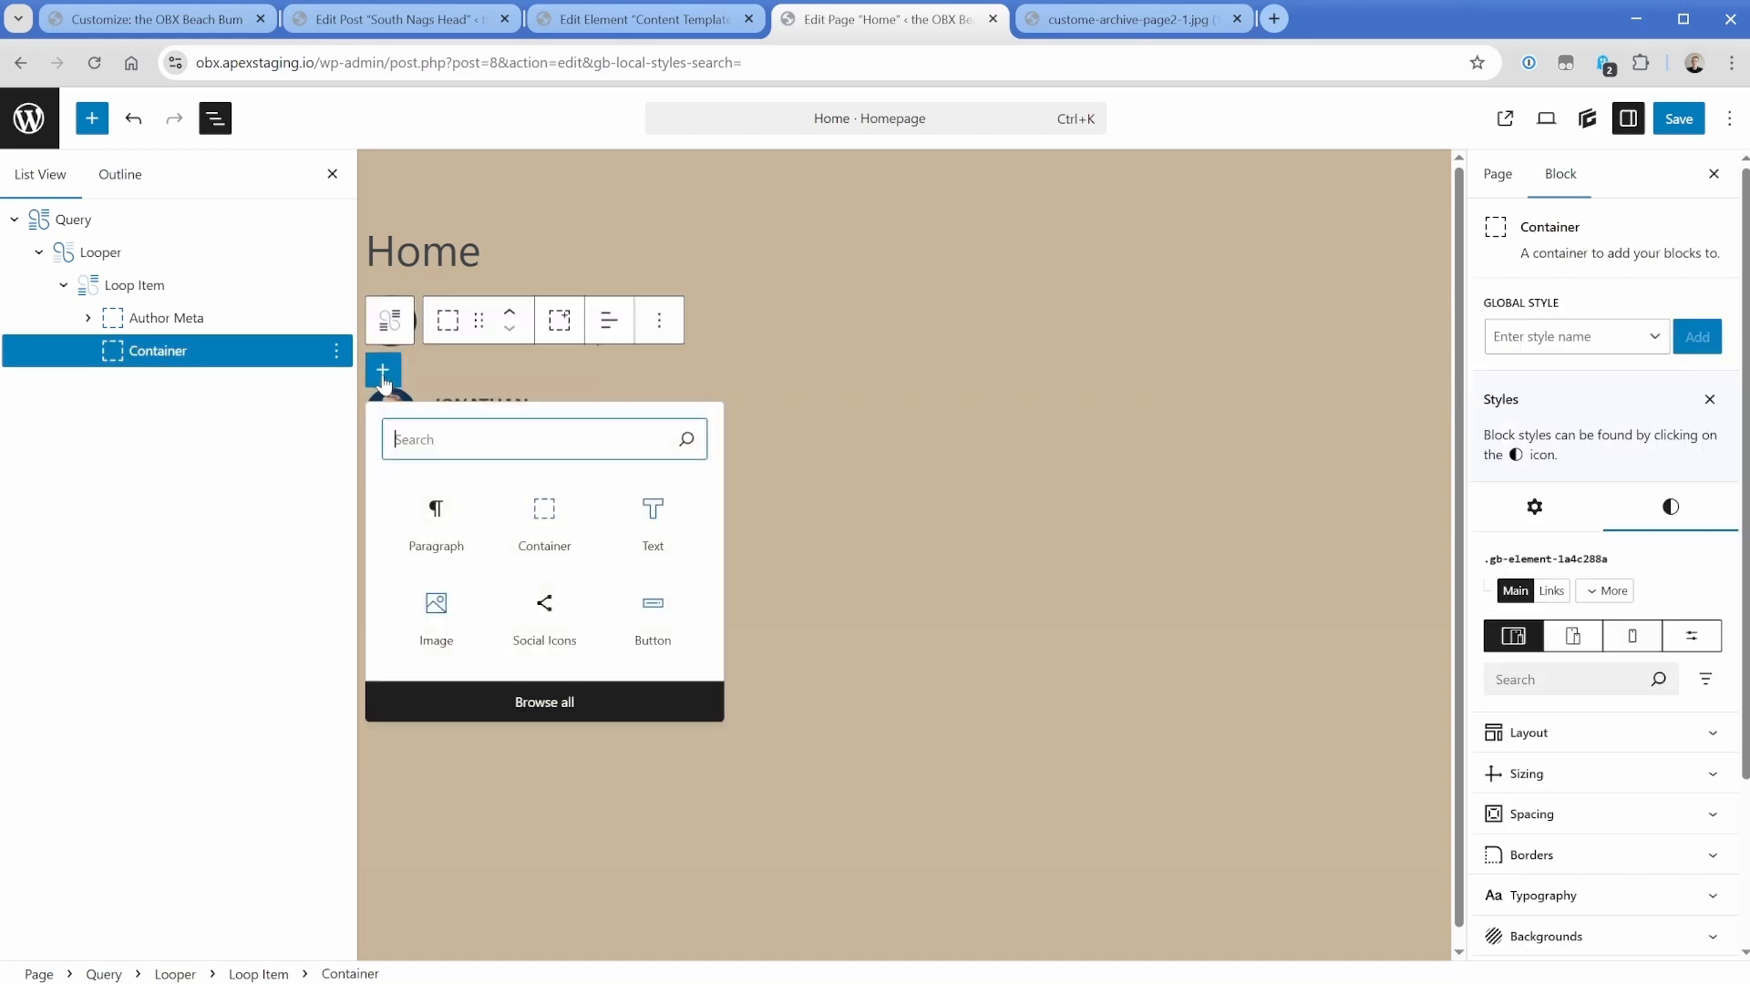
pyautogui.click(652, 529)
pyautogui.click(656, 324)
pyautogui.click(716, 345)
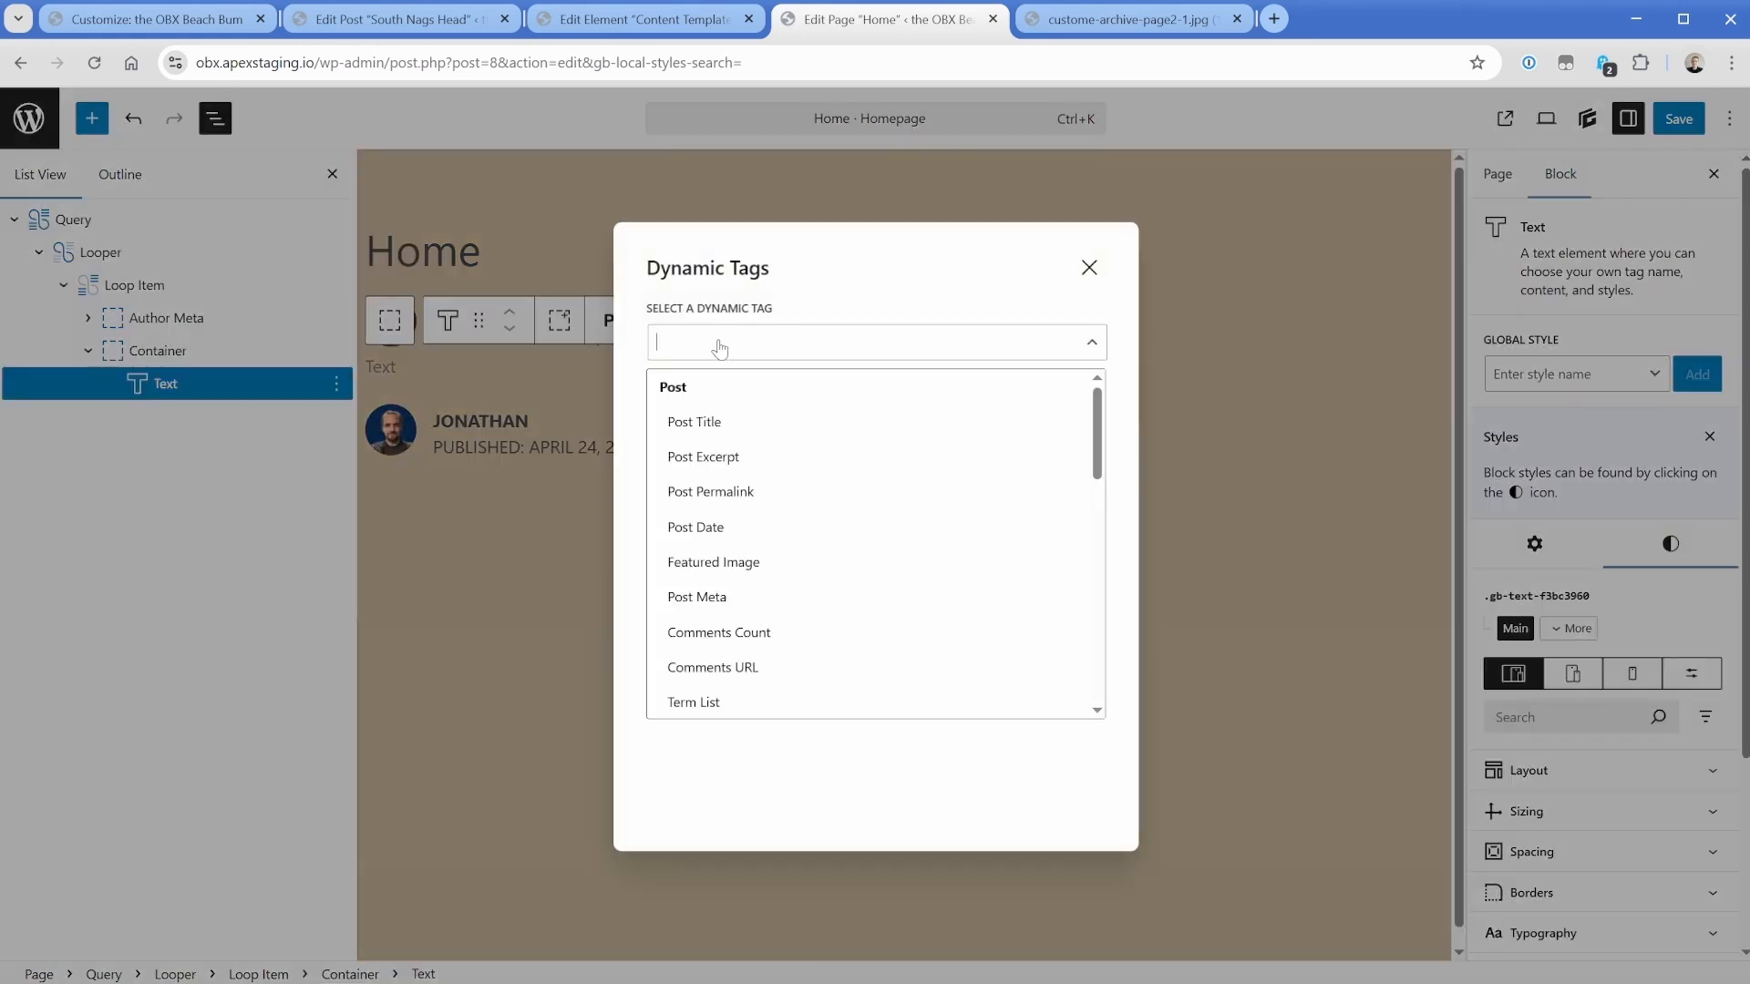
pyautogui.click(746, 456)
pyautogui.scroll(-4, 748, 547)
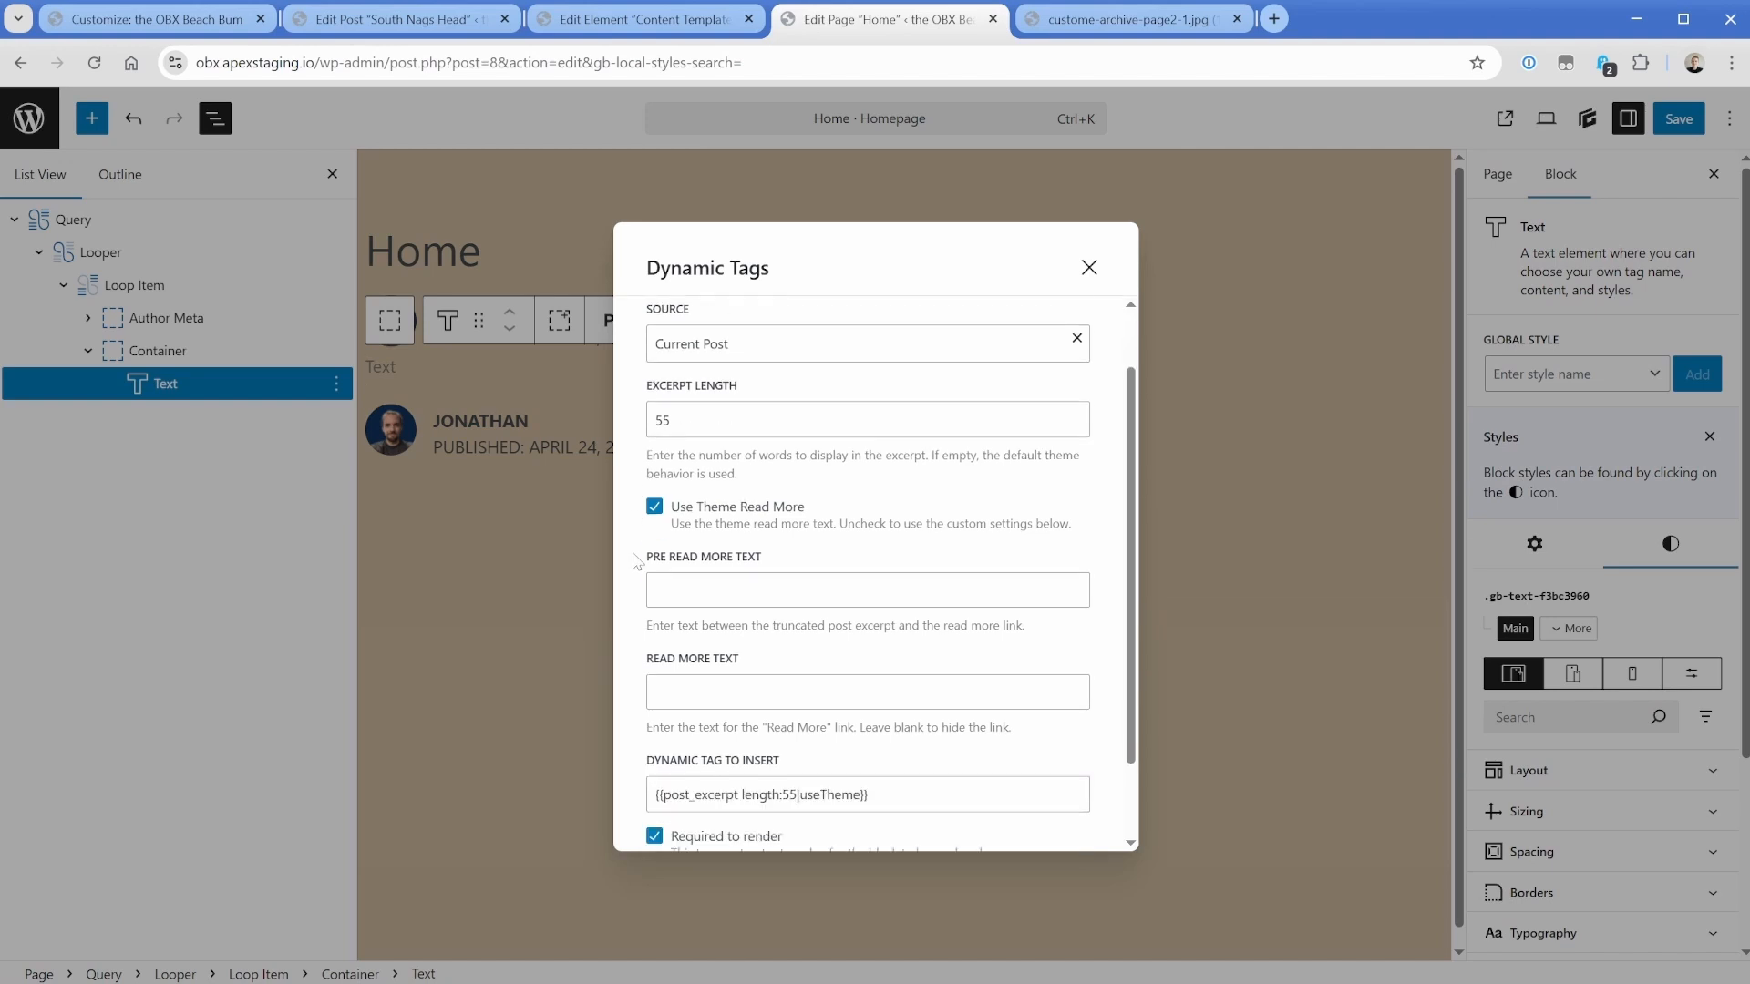
pyautogui.click(713, 801)
# Add an Image block after the post excerpt text block.
pyautogui.click(870, 320)
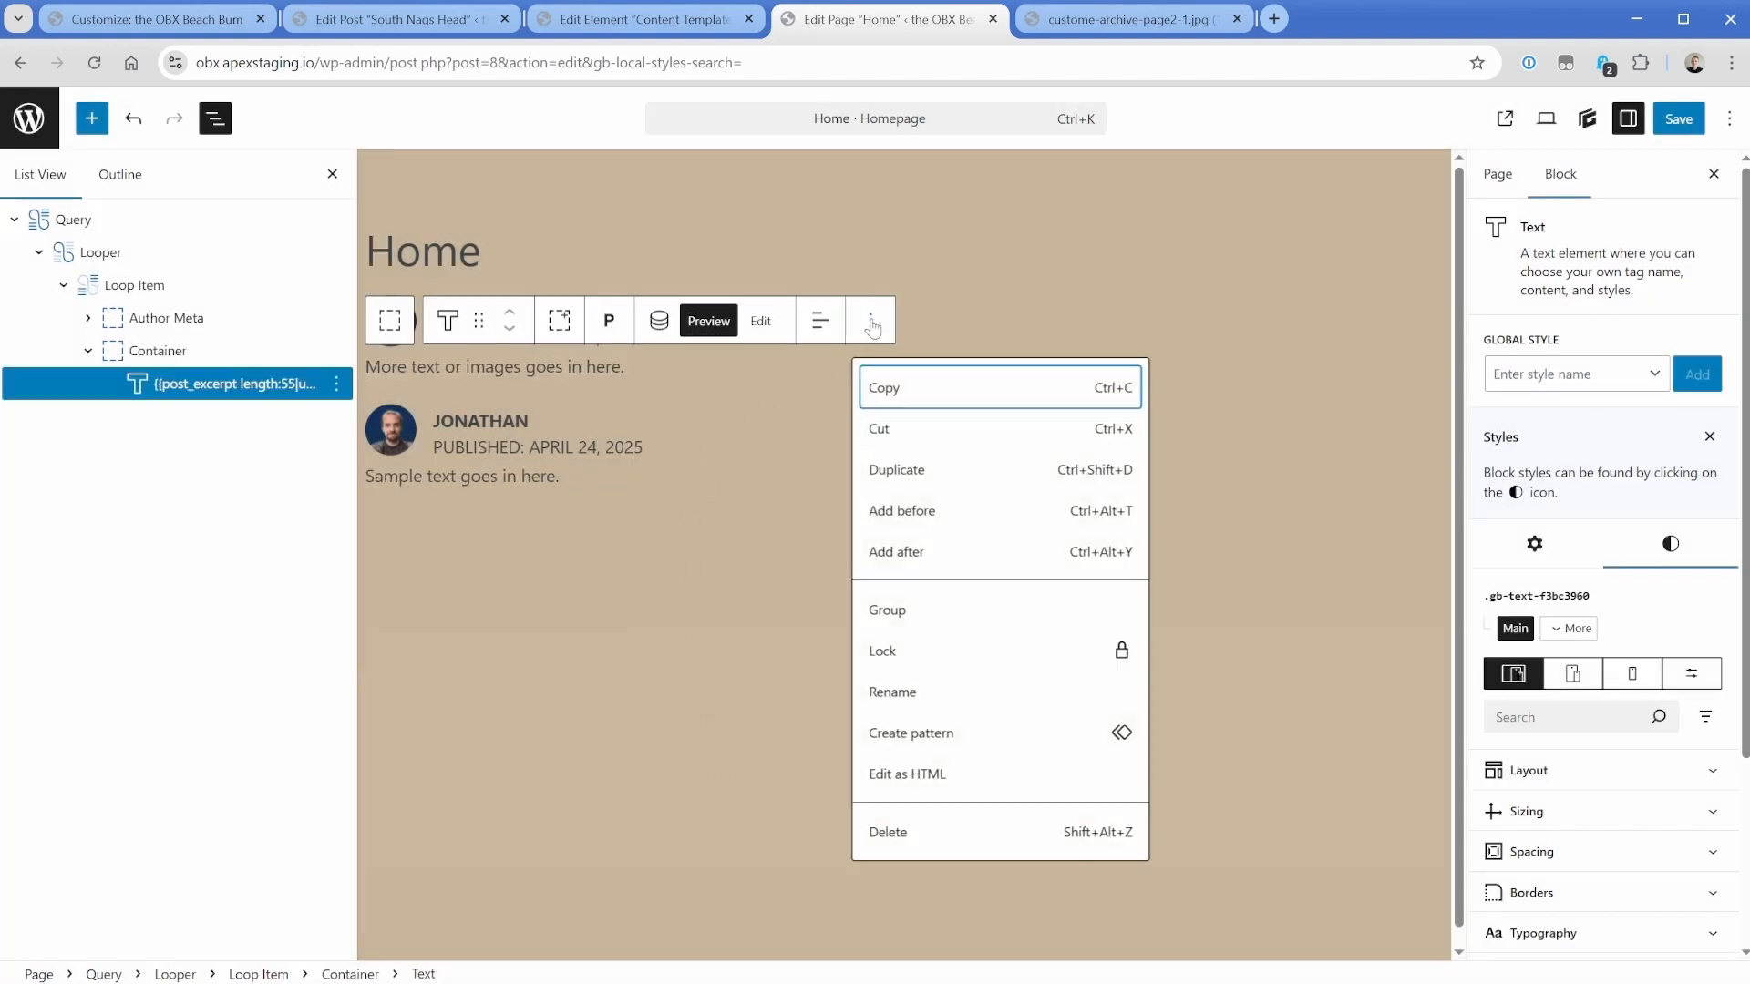
pyautogui.click(912, 551)
pyautogui.write('/ima')
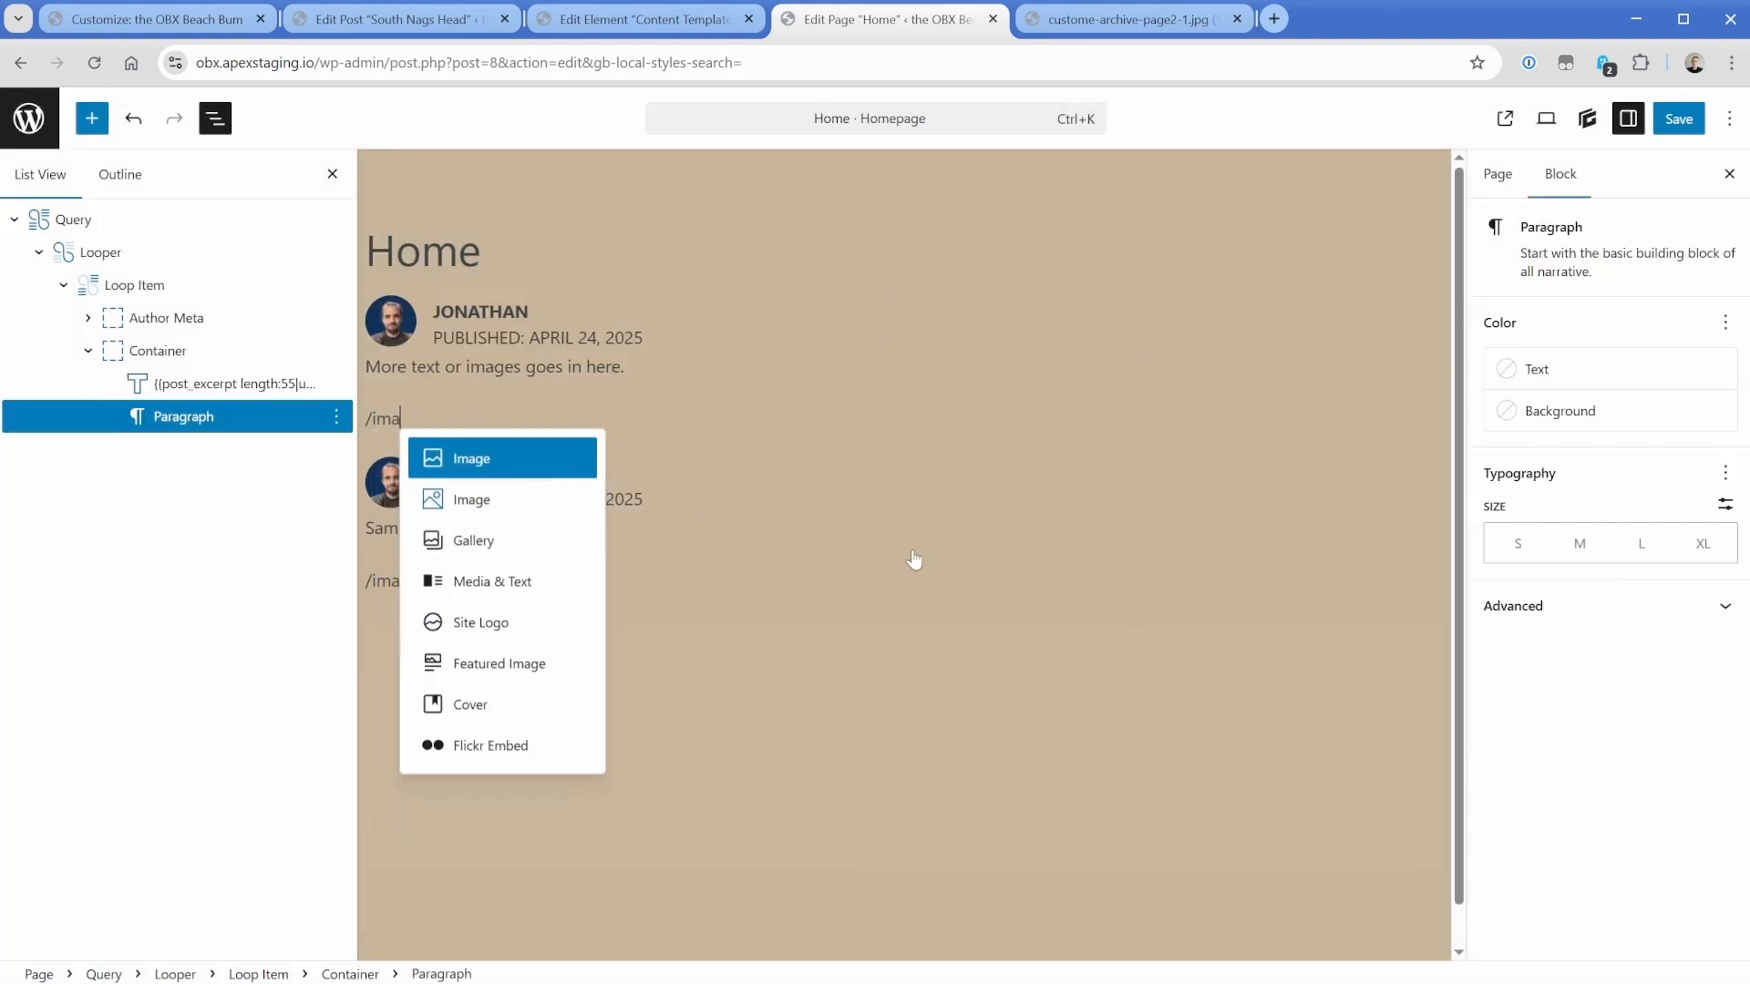
pyautogui.press('Return')
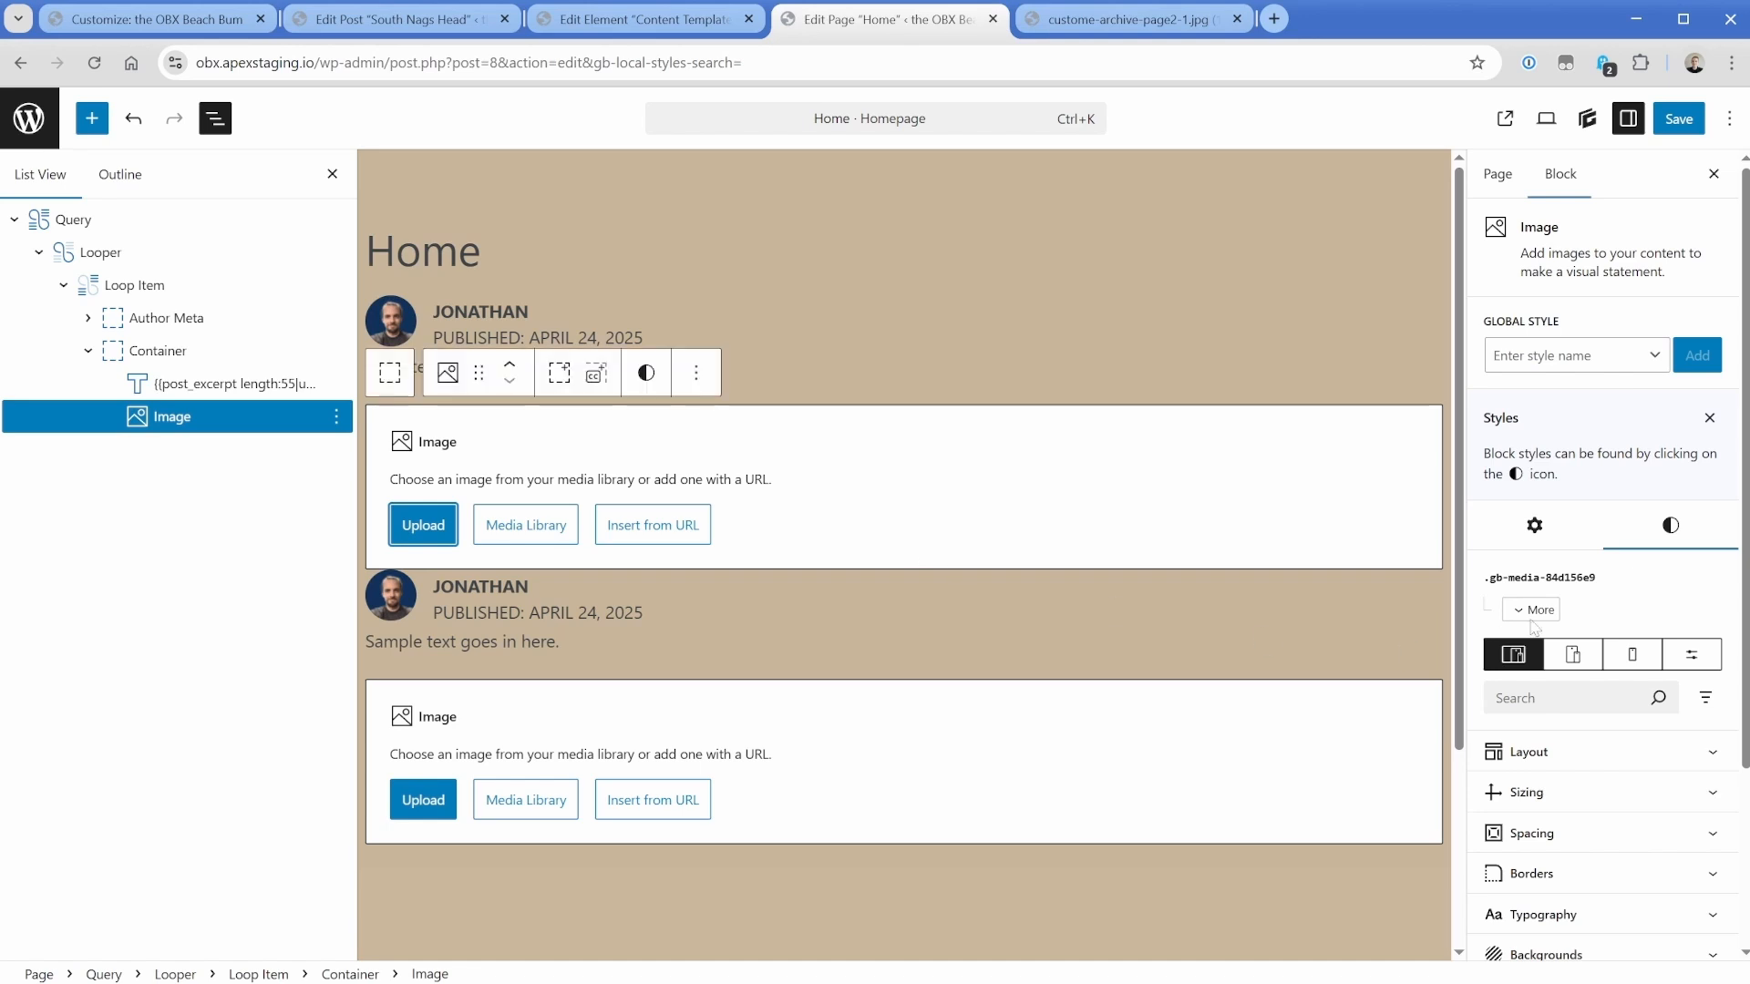
# Set the image source to the Featured Image dynamic tag of the current post, with image size Full and key url.
pyautogui.click(1535, 525)
pyautogui.click(1702, 611)
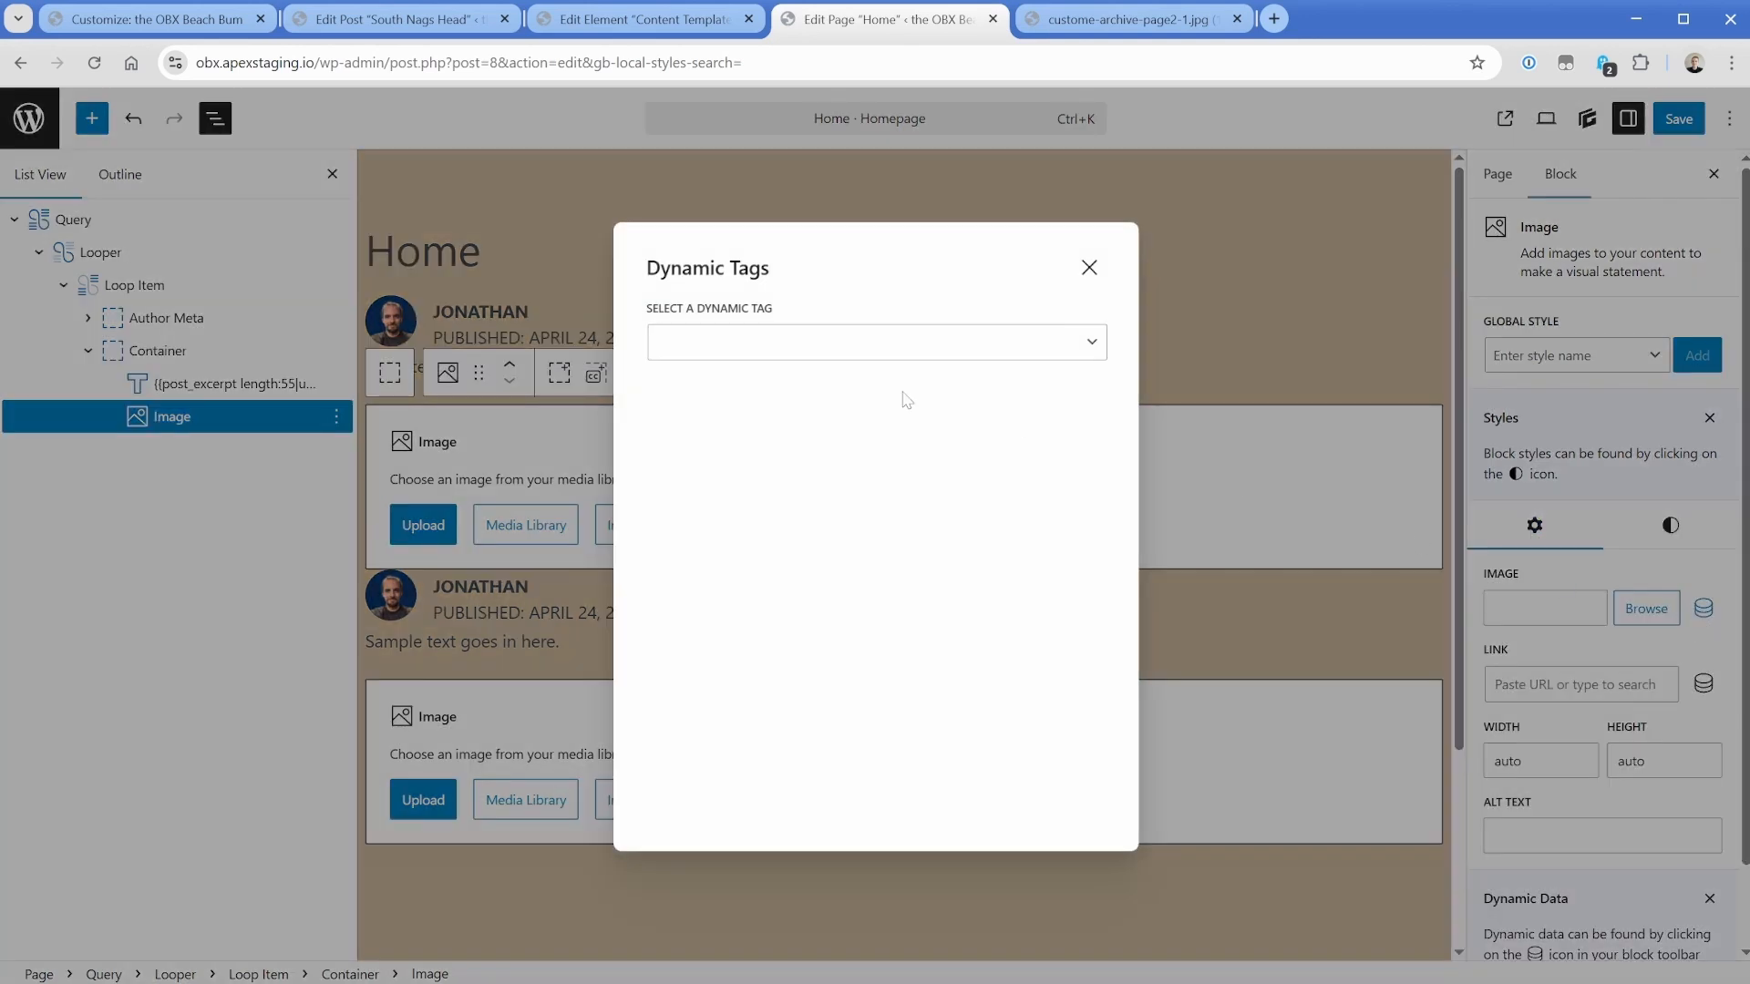
pyautogui.click(785, 350)
pyautogui.click(758, 562)
pyautogui.click(727, 496)
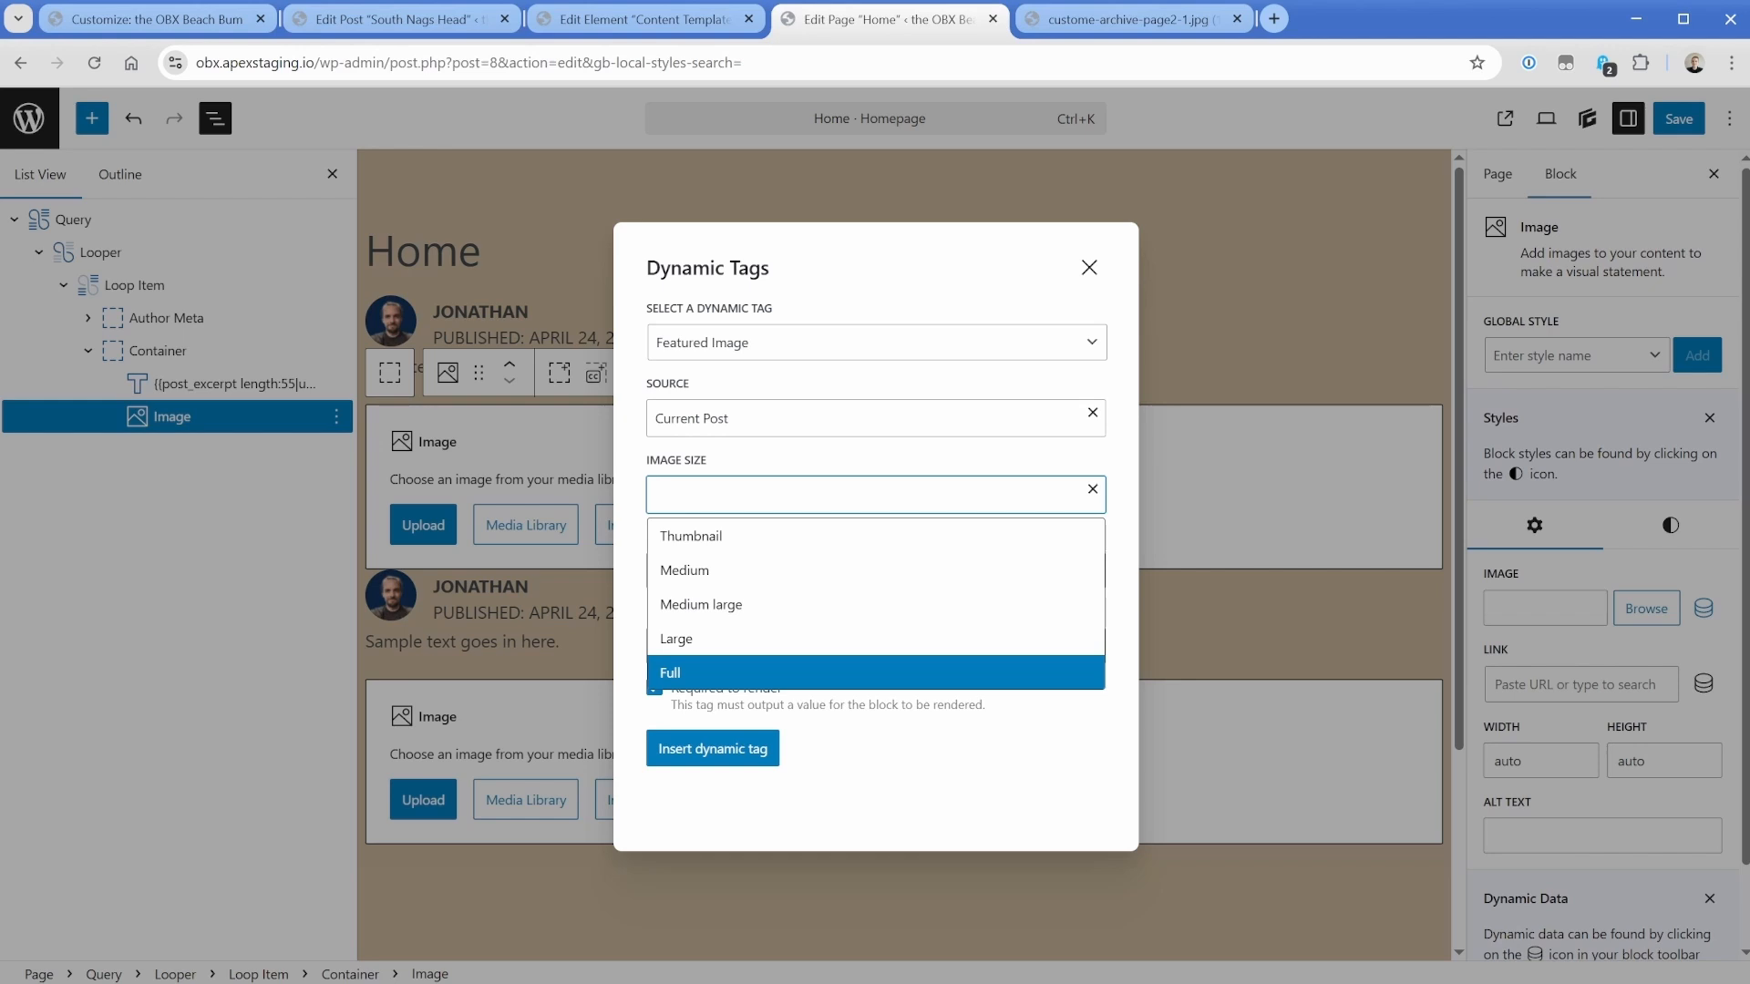
pyautogui.click(633, 484)
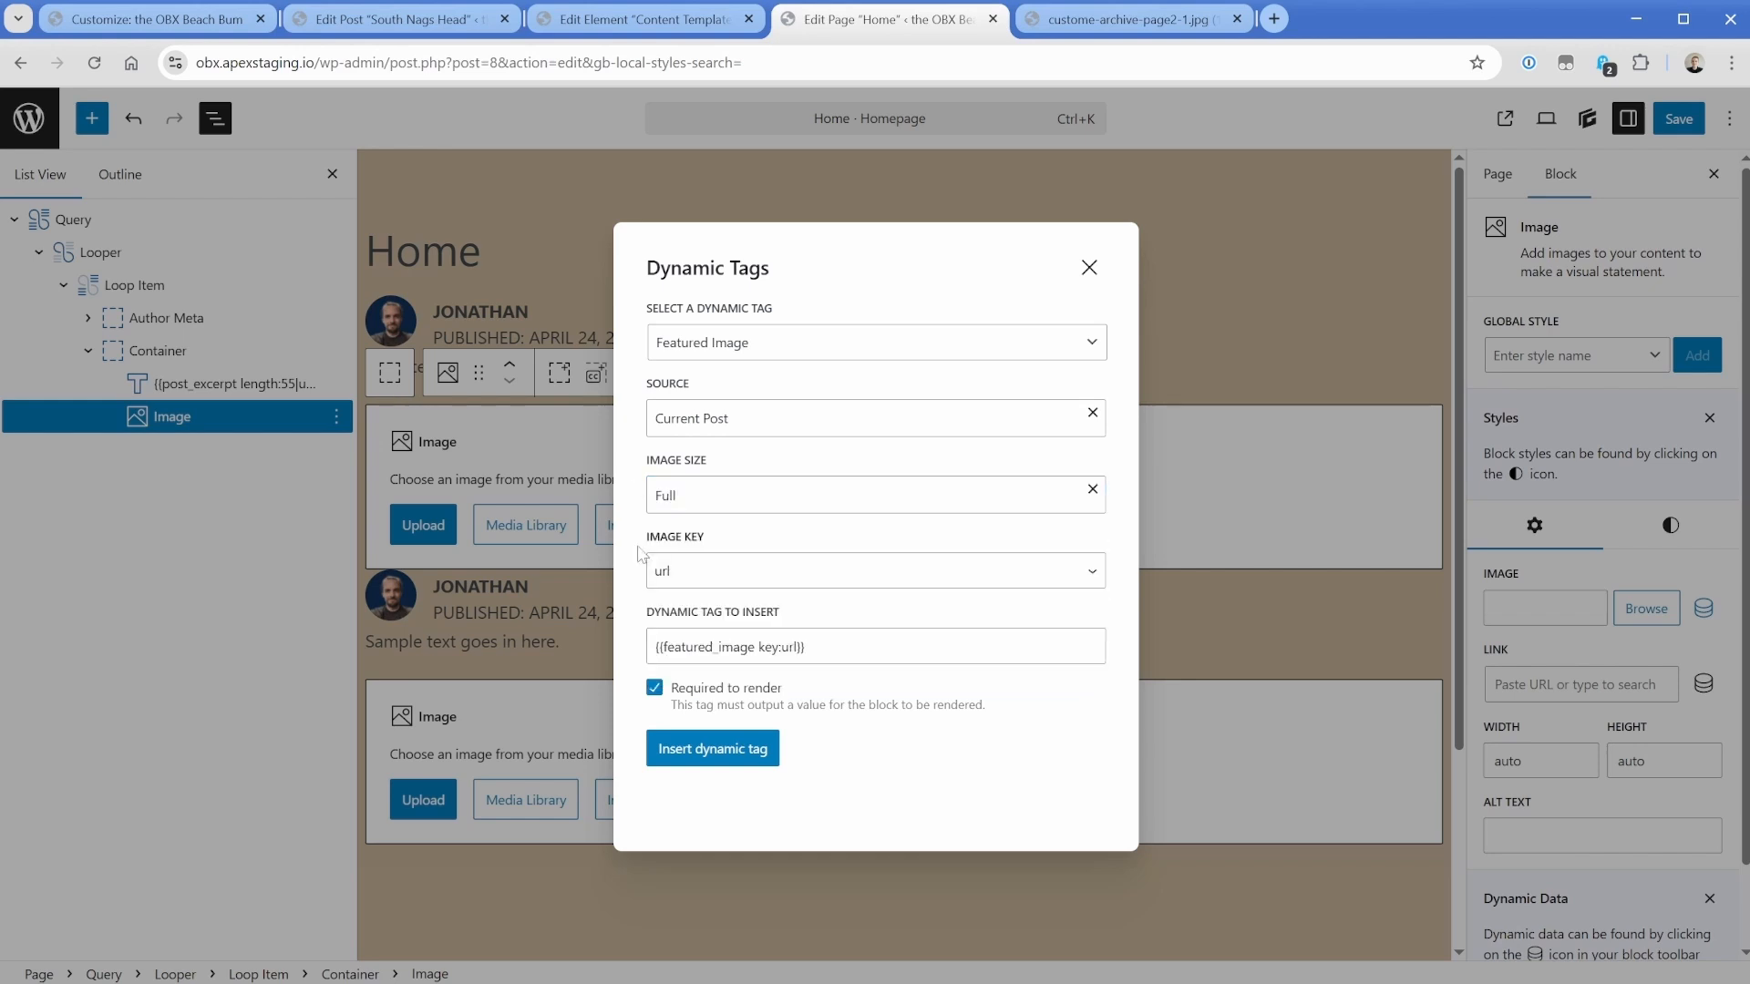
pyautogui.click(711, 752)
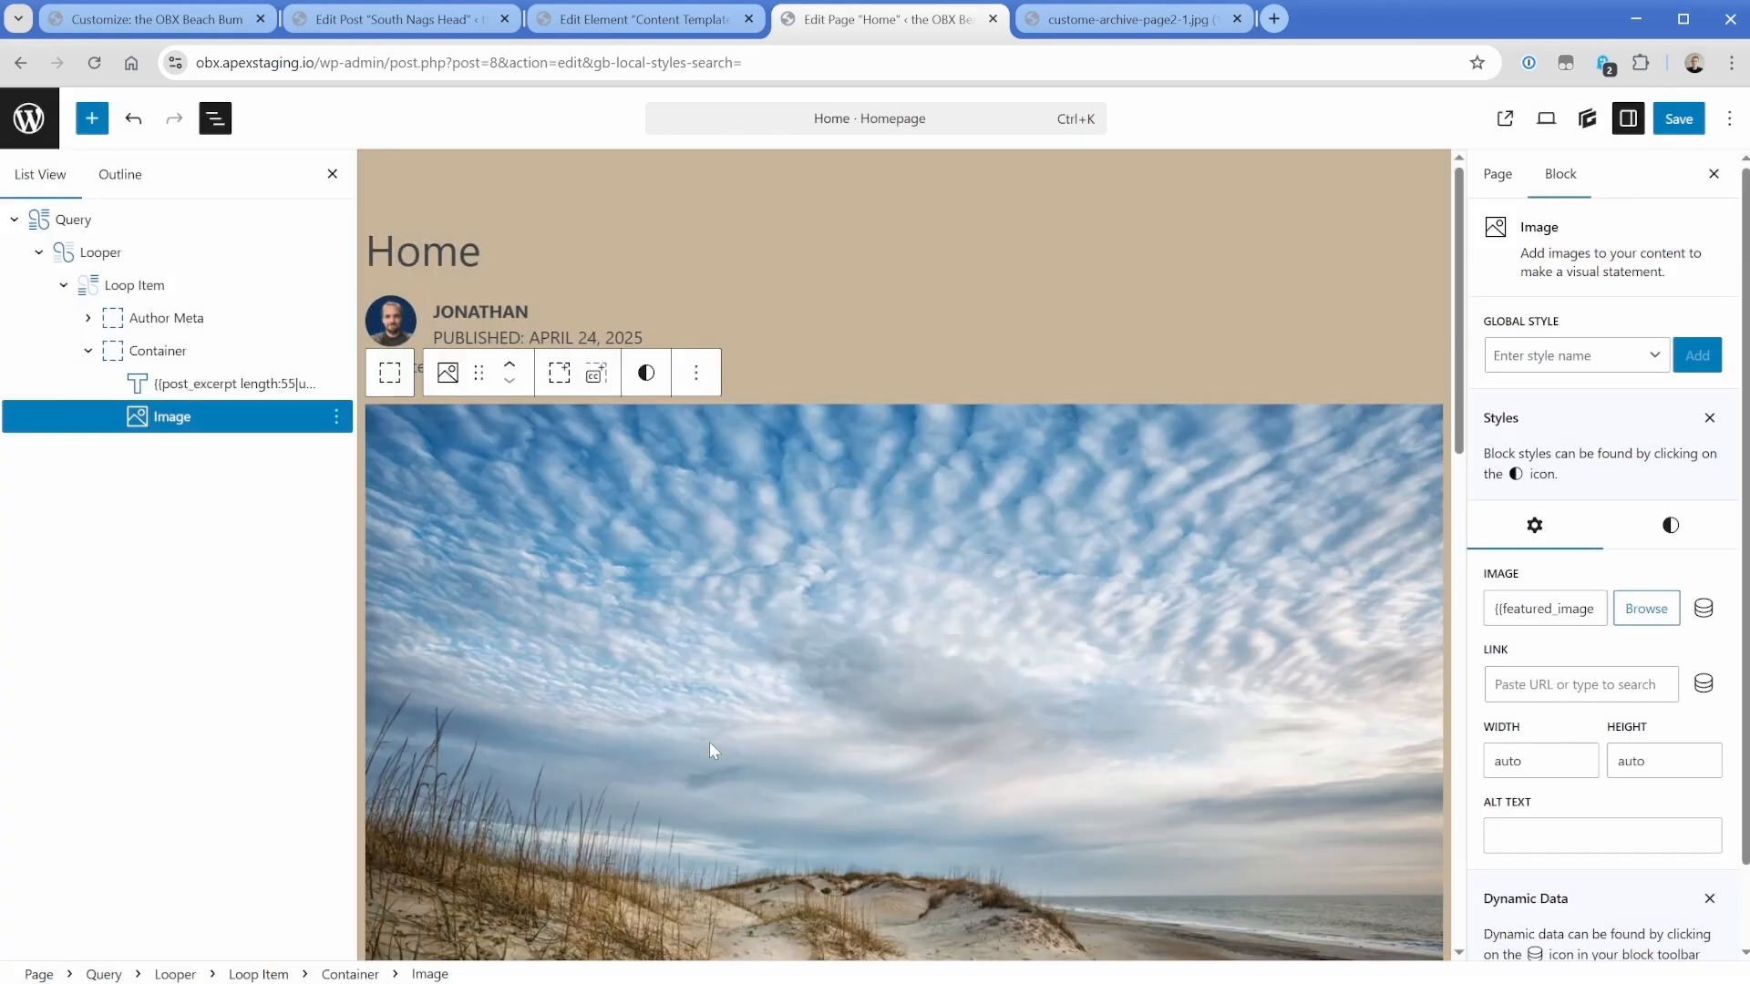
# Save the page and compare the post cards on the live home page with the custom archive mockup.
pyautogui.click(88, 351)
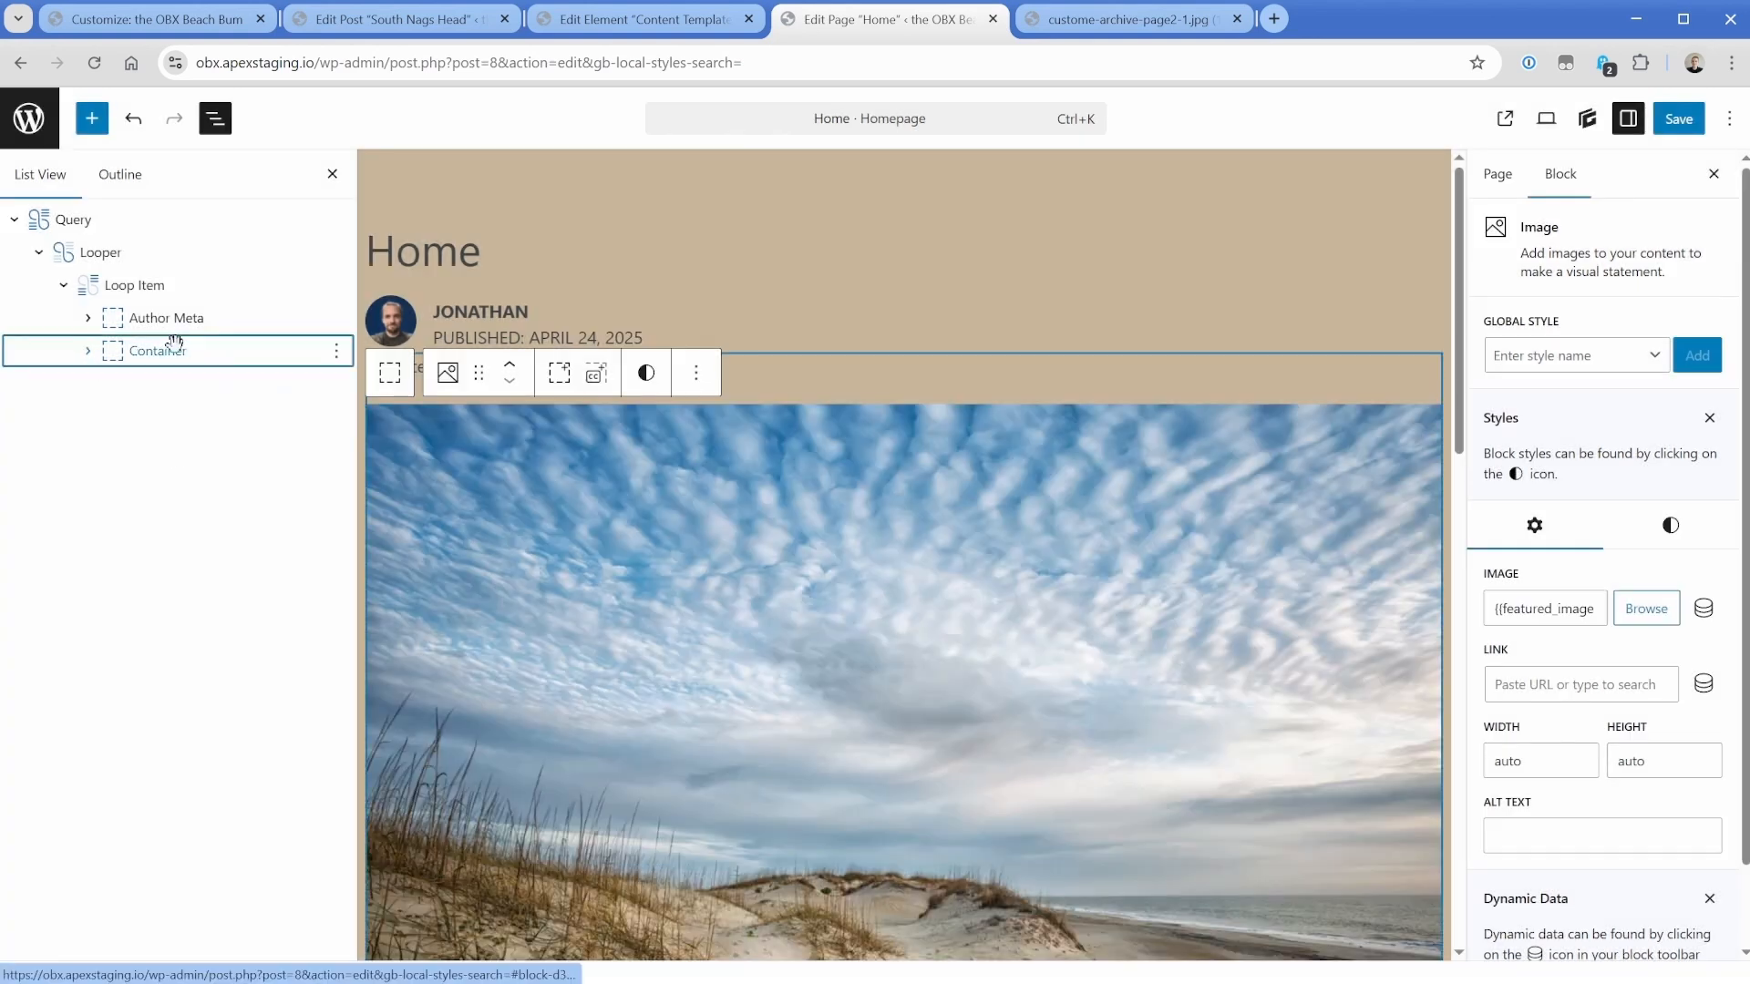
pyautogui.click(1667, 134)
pyautogui.click(1504, 119)
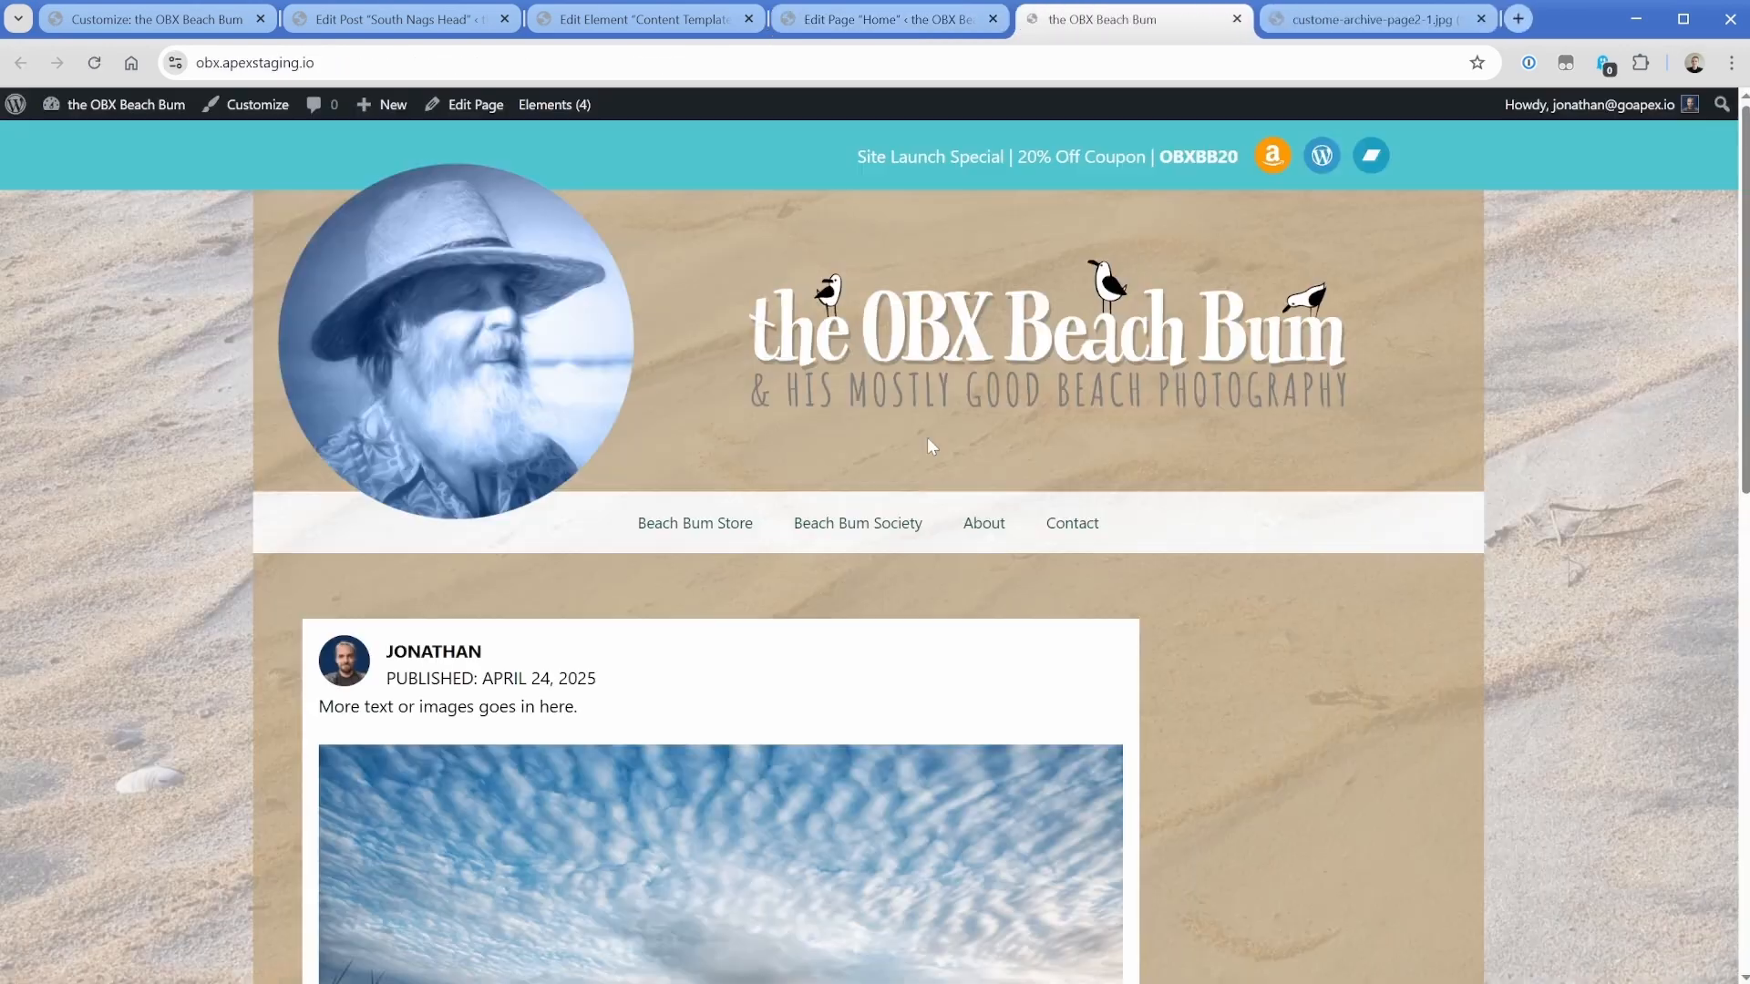
pyautogui.scroll(-2, 927, 442)
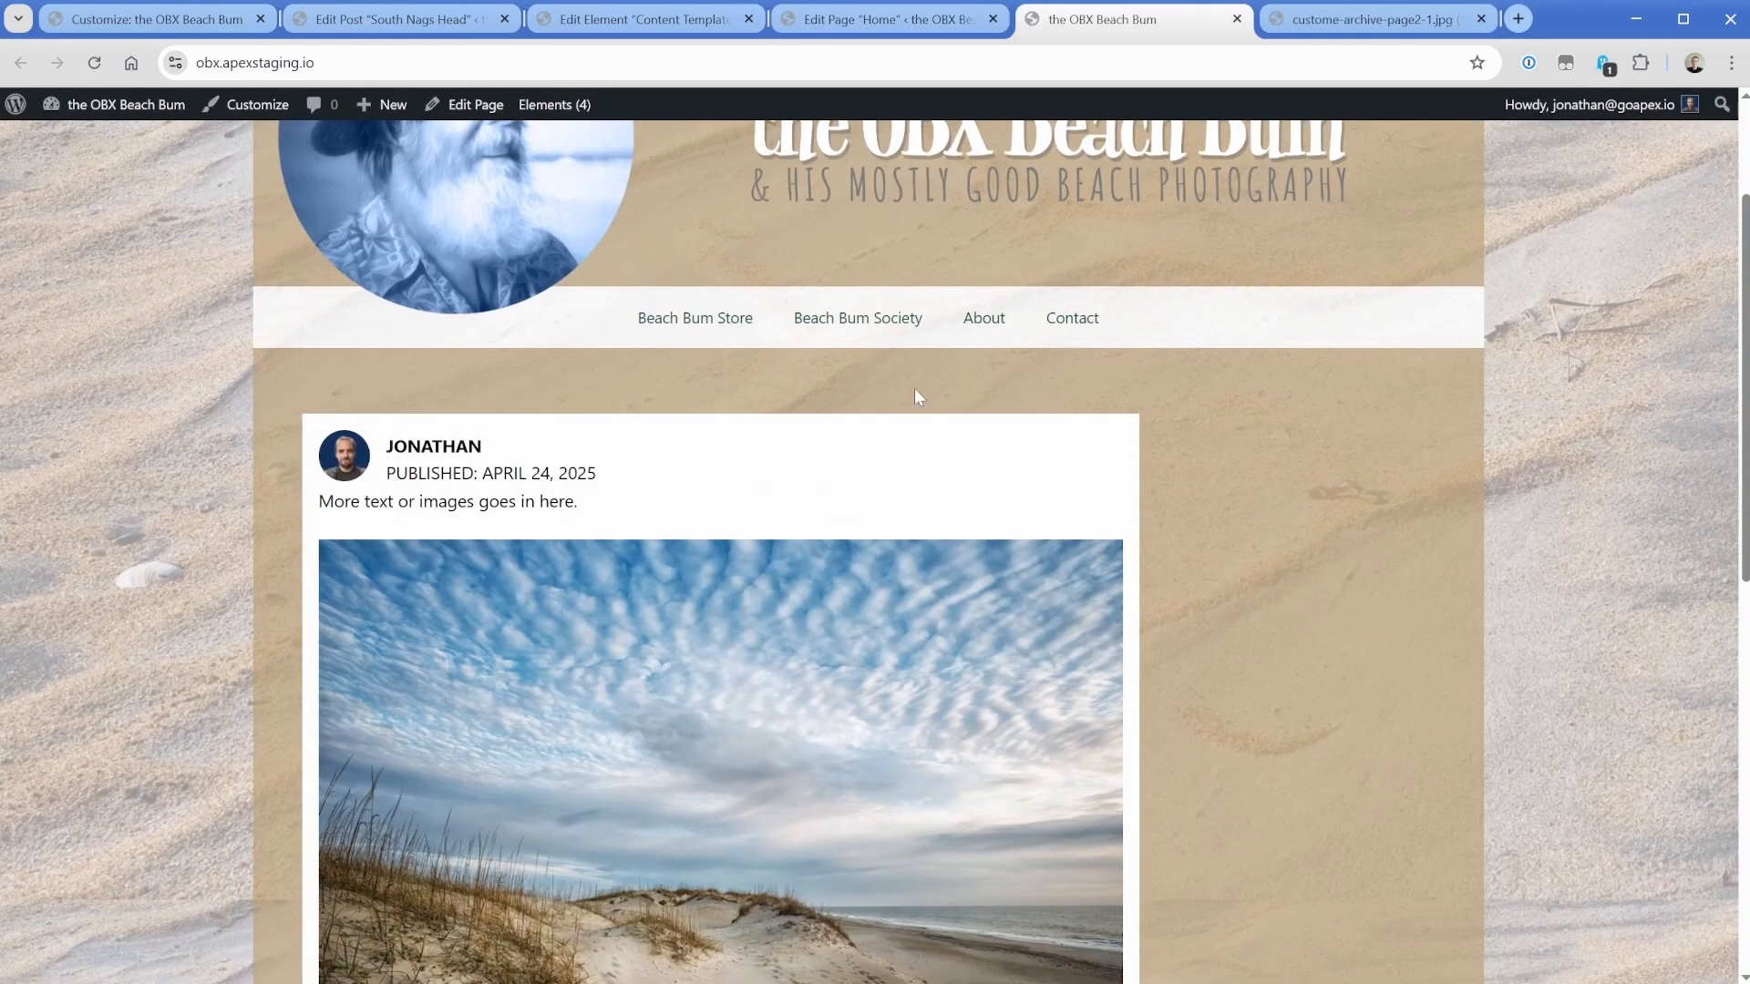
pyautogui.scroll(-2, 1009, 330)
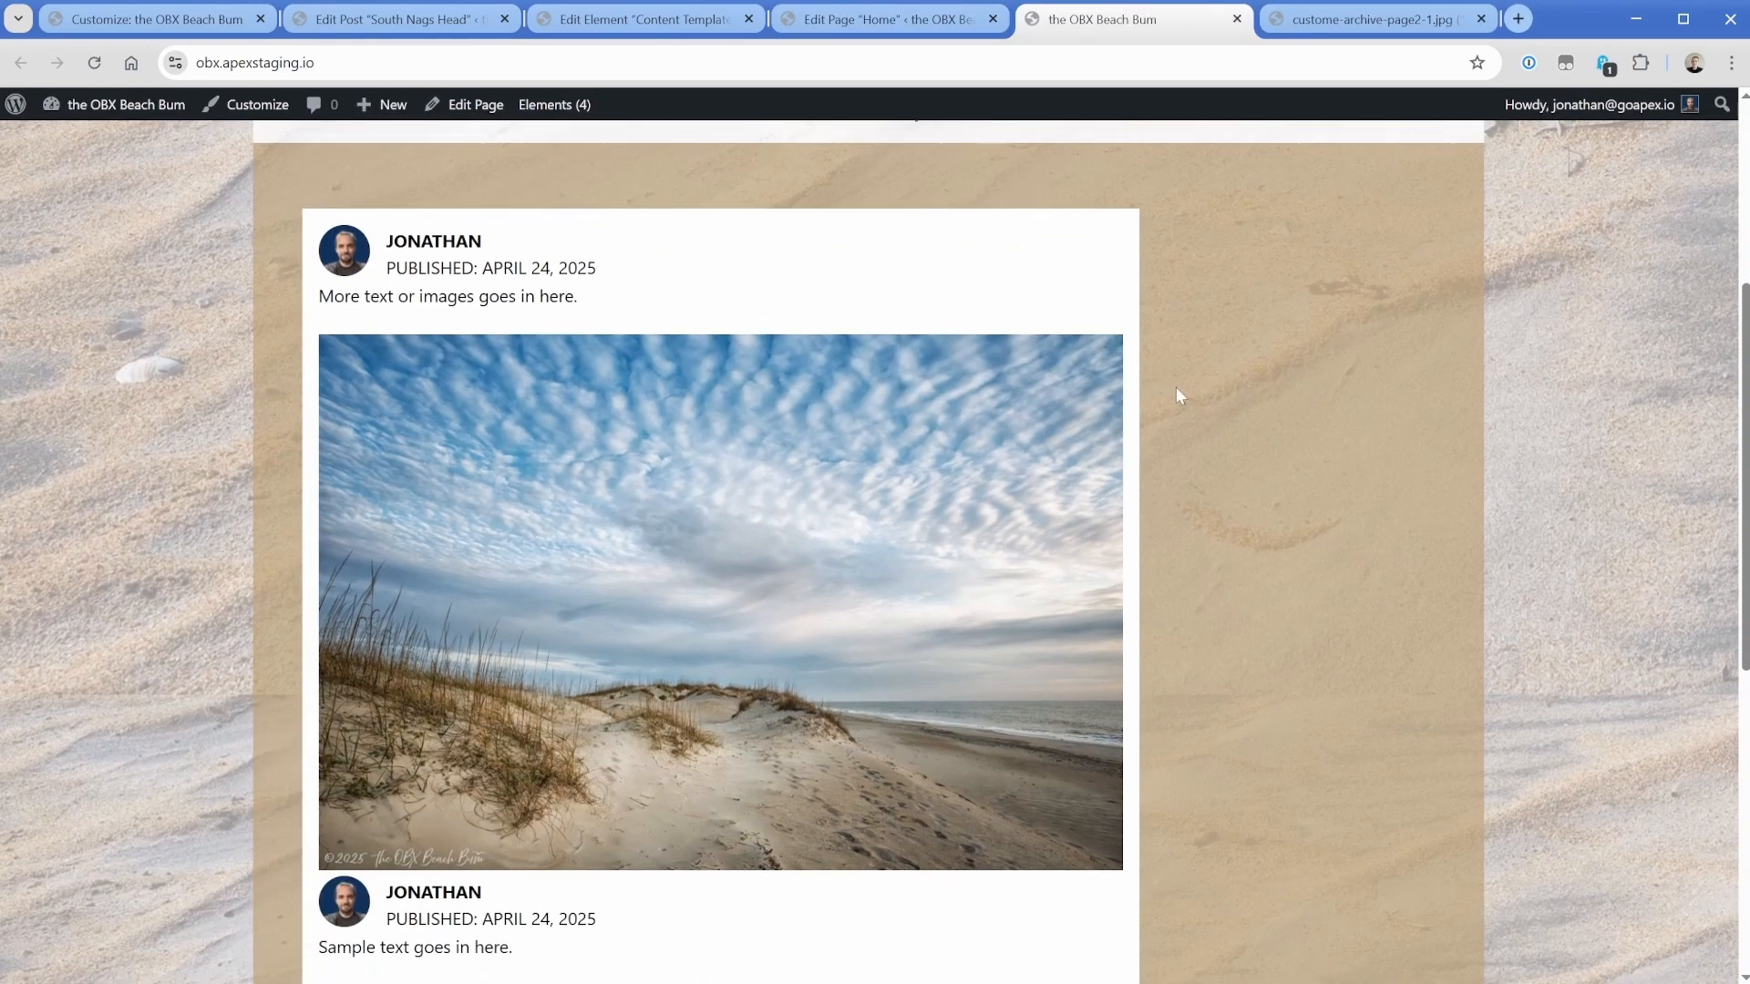
pyautogui.click(1324, 33)
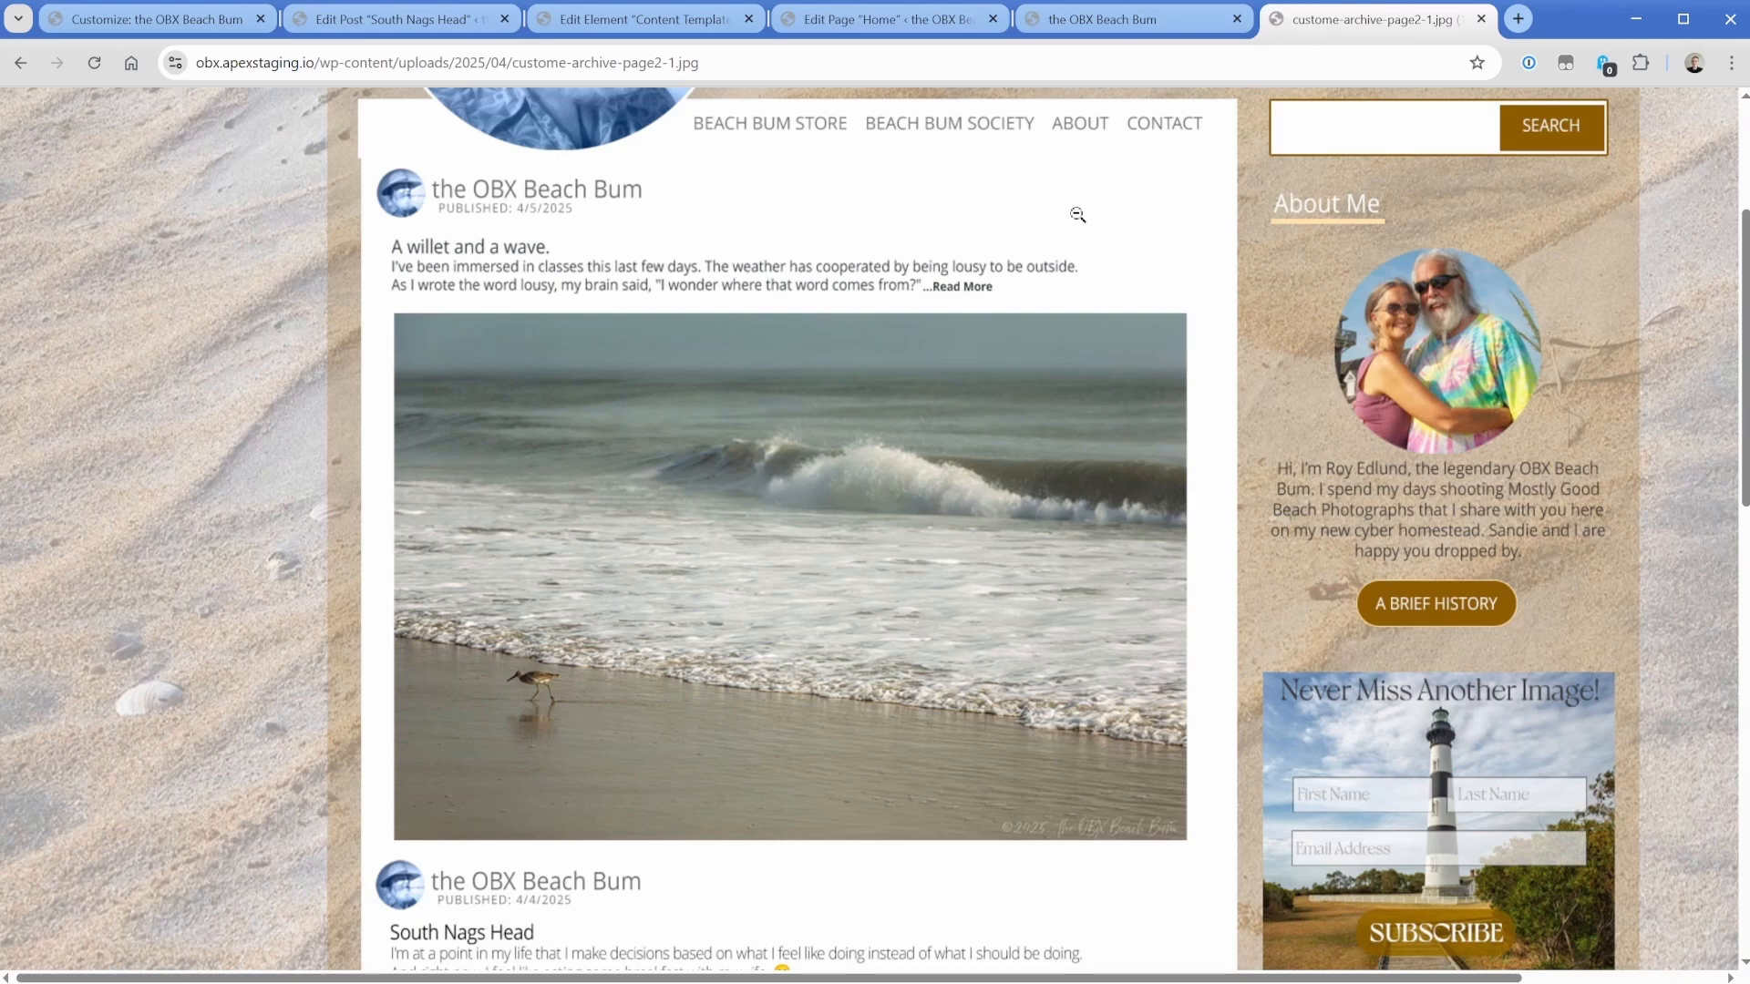
pyautogui.click(1159, 13)
pyautogui.click(1387, 20)
# Back in the Home page editor, move the featured image block out of the excerpt container to directly below it in the Loop Item.
pyautogui.click(948, 22)
pyautogui.click(729, 377)
pyautogui.click(598, 365)
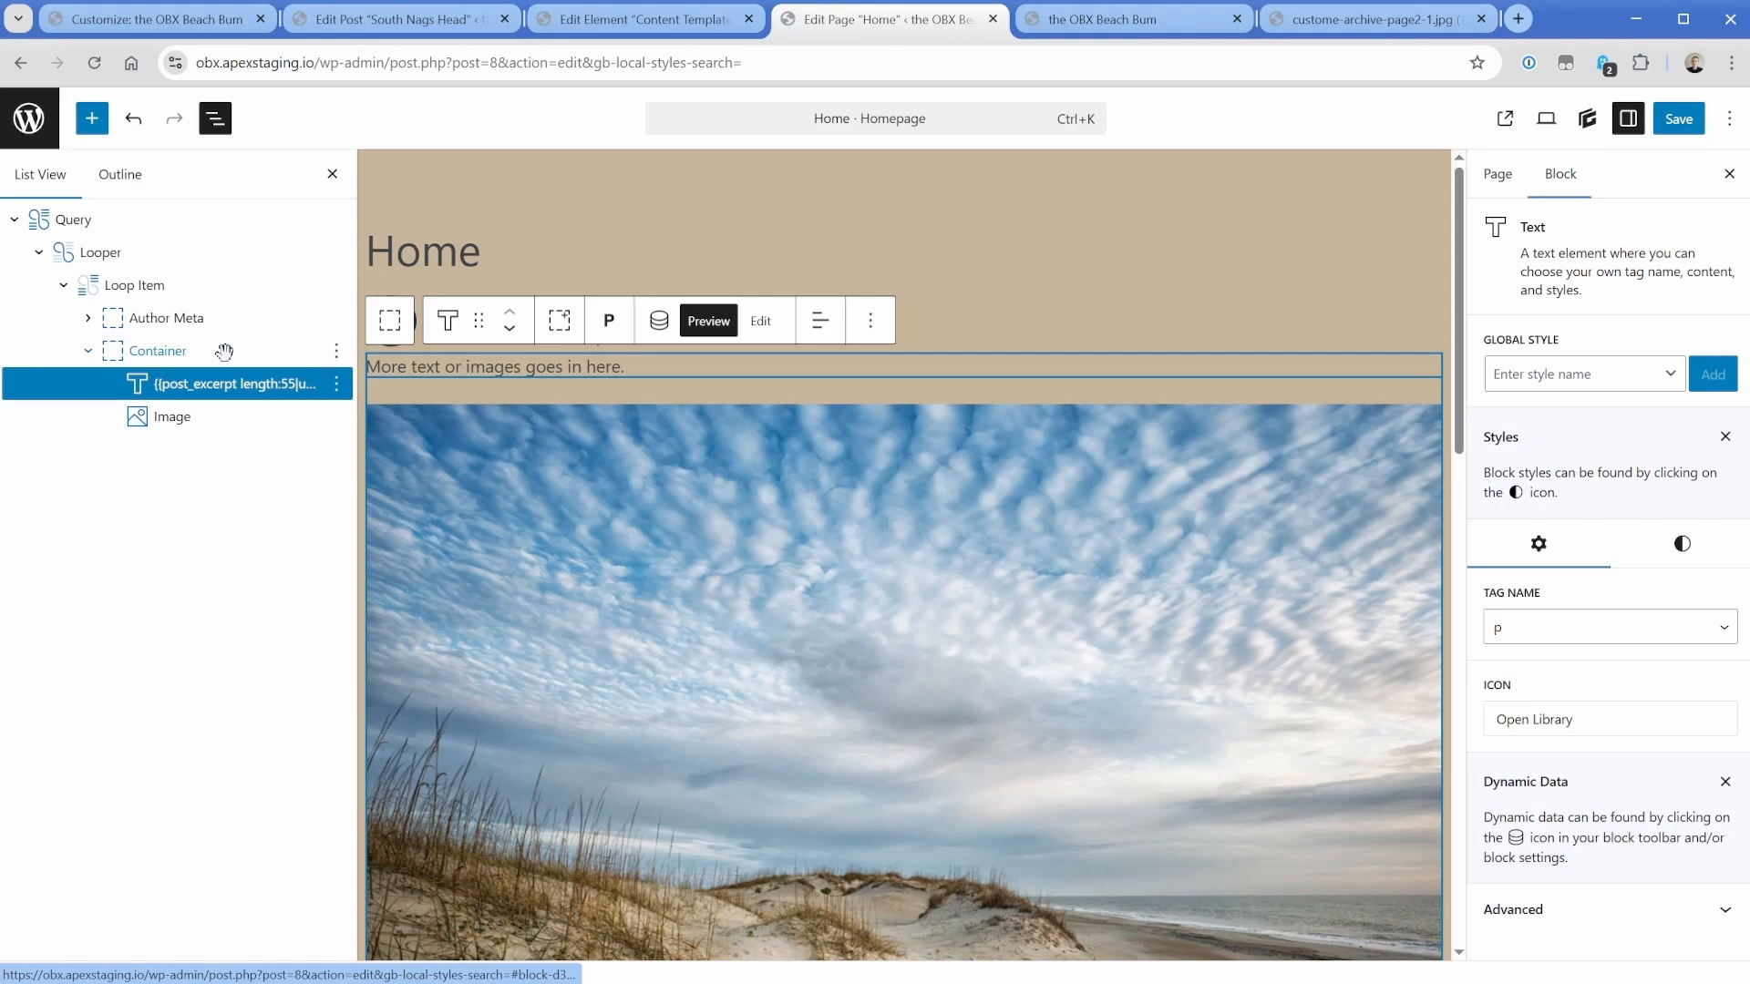
pyautogui.moveTo(172, 417); pyautogui.dragTo(147, 351)
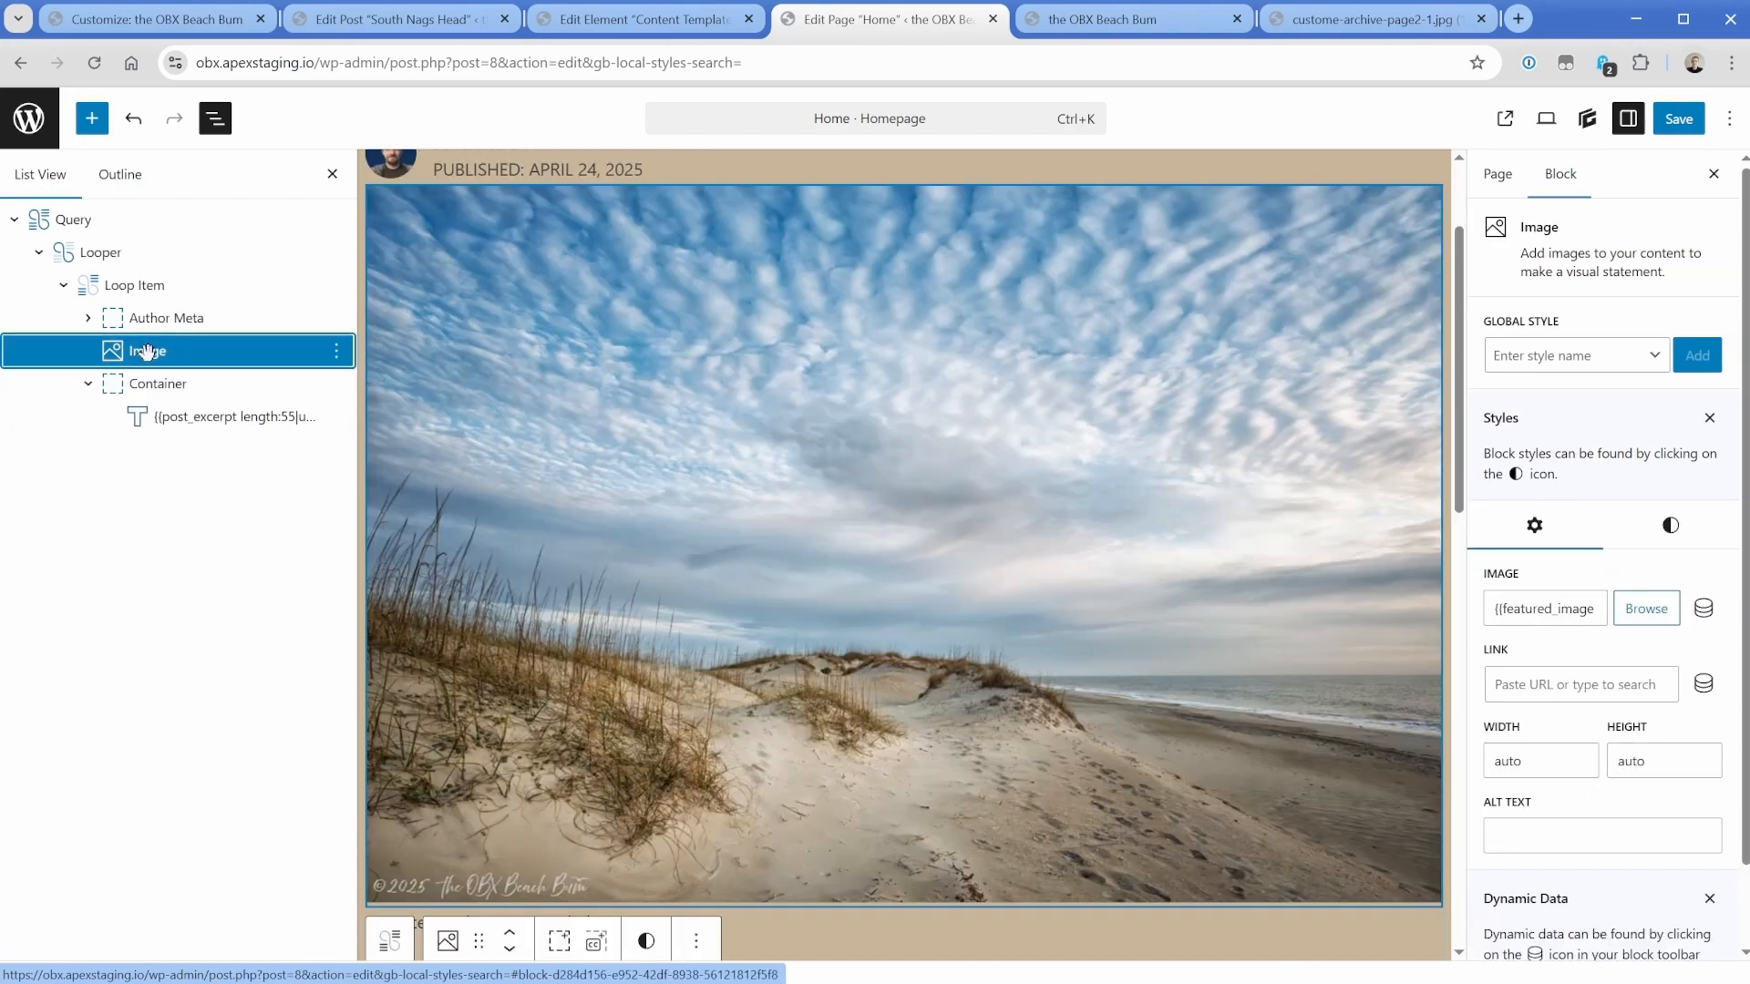
pyautogui.click(510, 951)
# Duplicate the post excerpt text block inside its container.
pyautogui.click(175, 384)
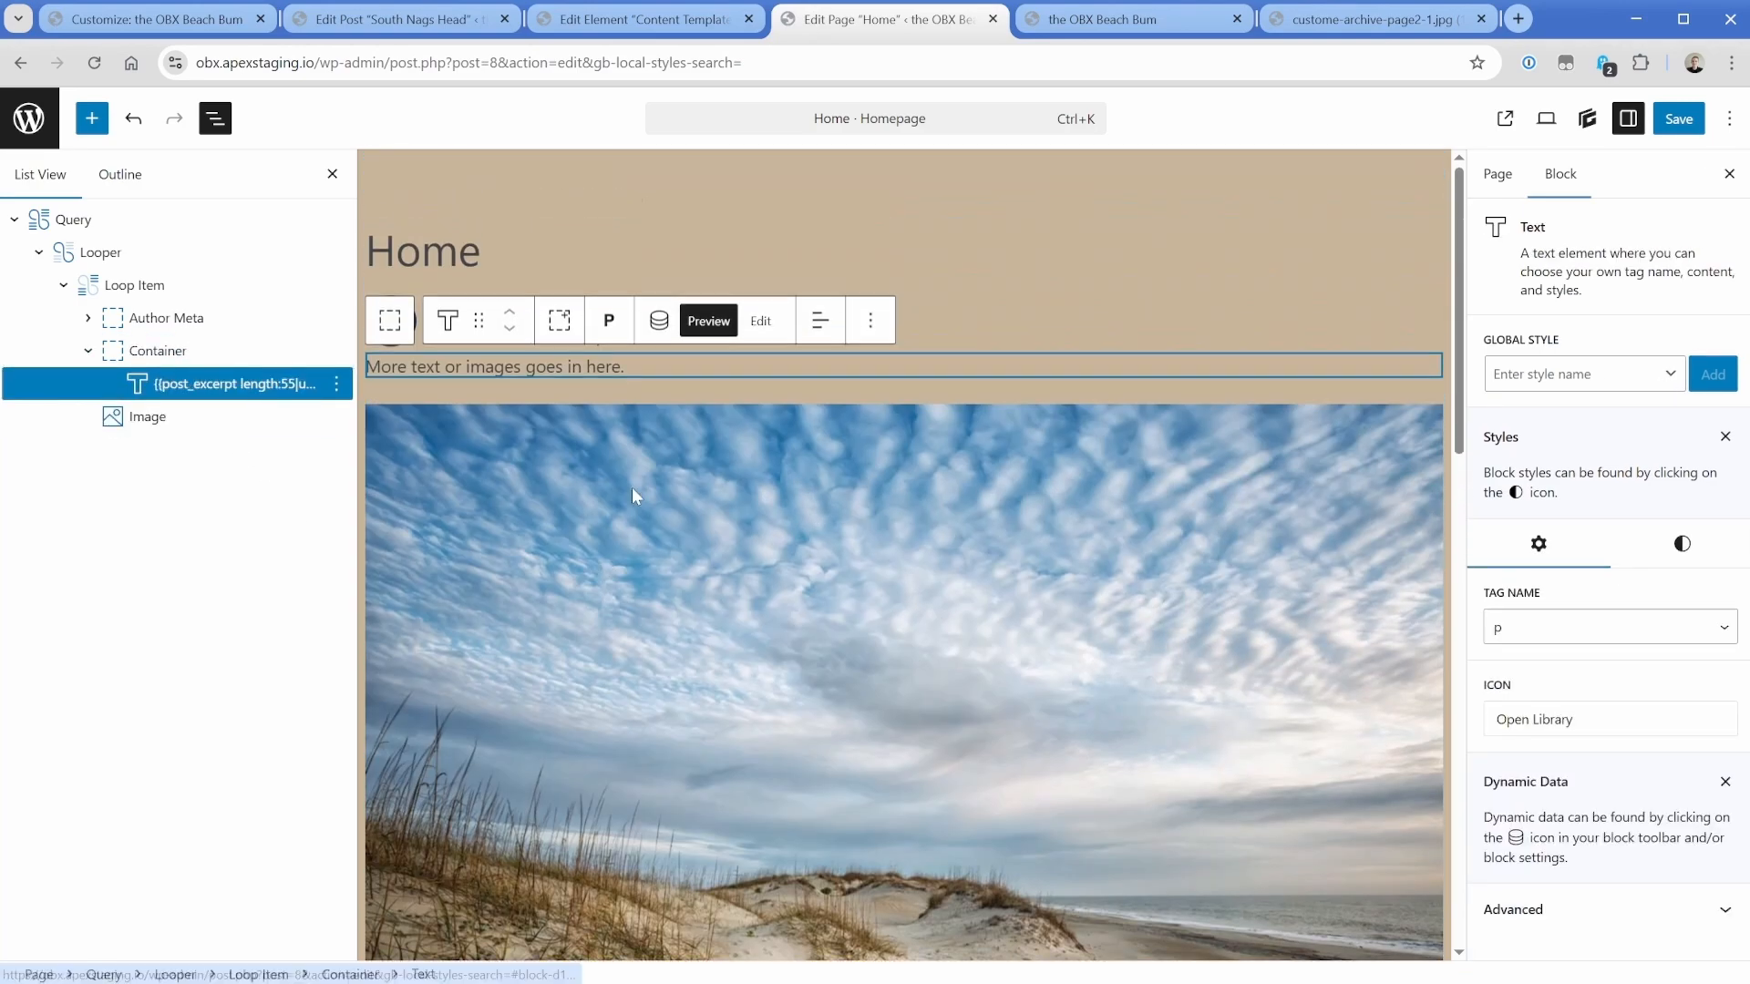
pyautogui.click(871, 319)
pyautogui.click(901, 467)
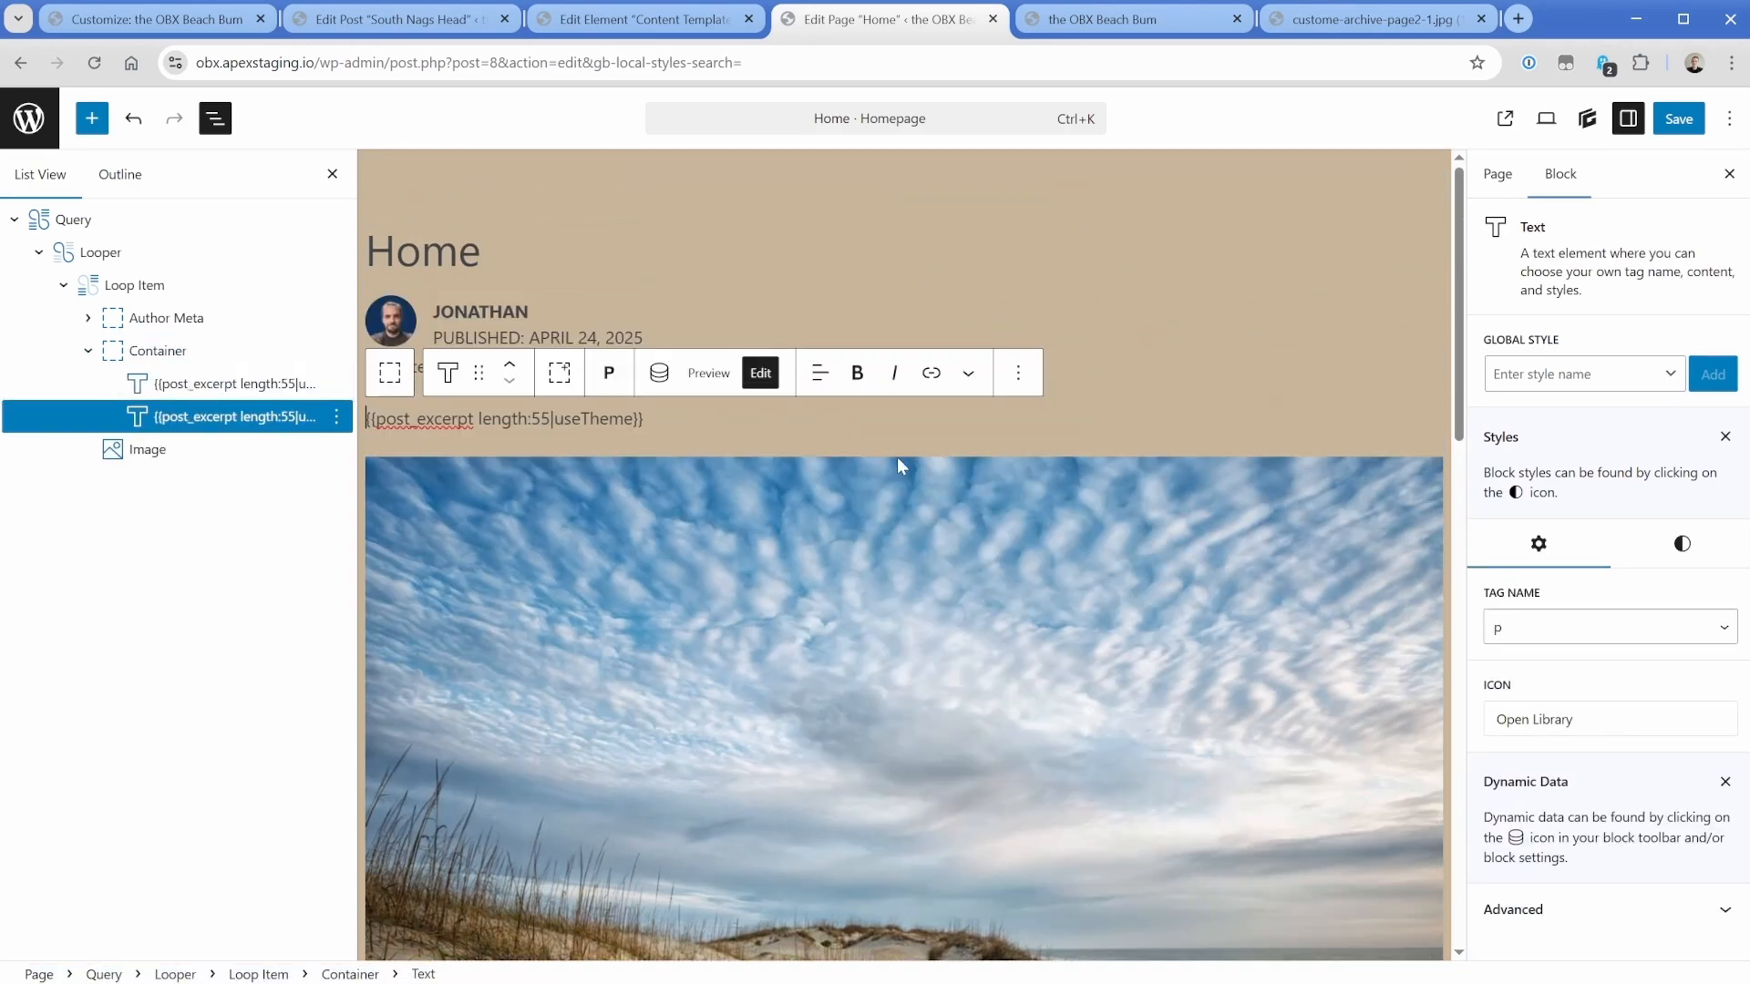
# Replace the excerpt tag in the first text block with the Post Title dynamic tag, linked to Post.
pyautogui.click(420, 379)
pyautogui.click(660, 321)
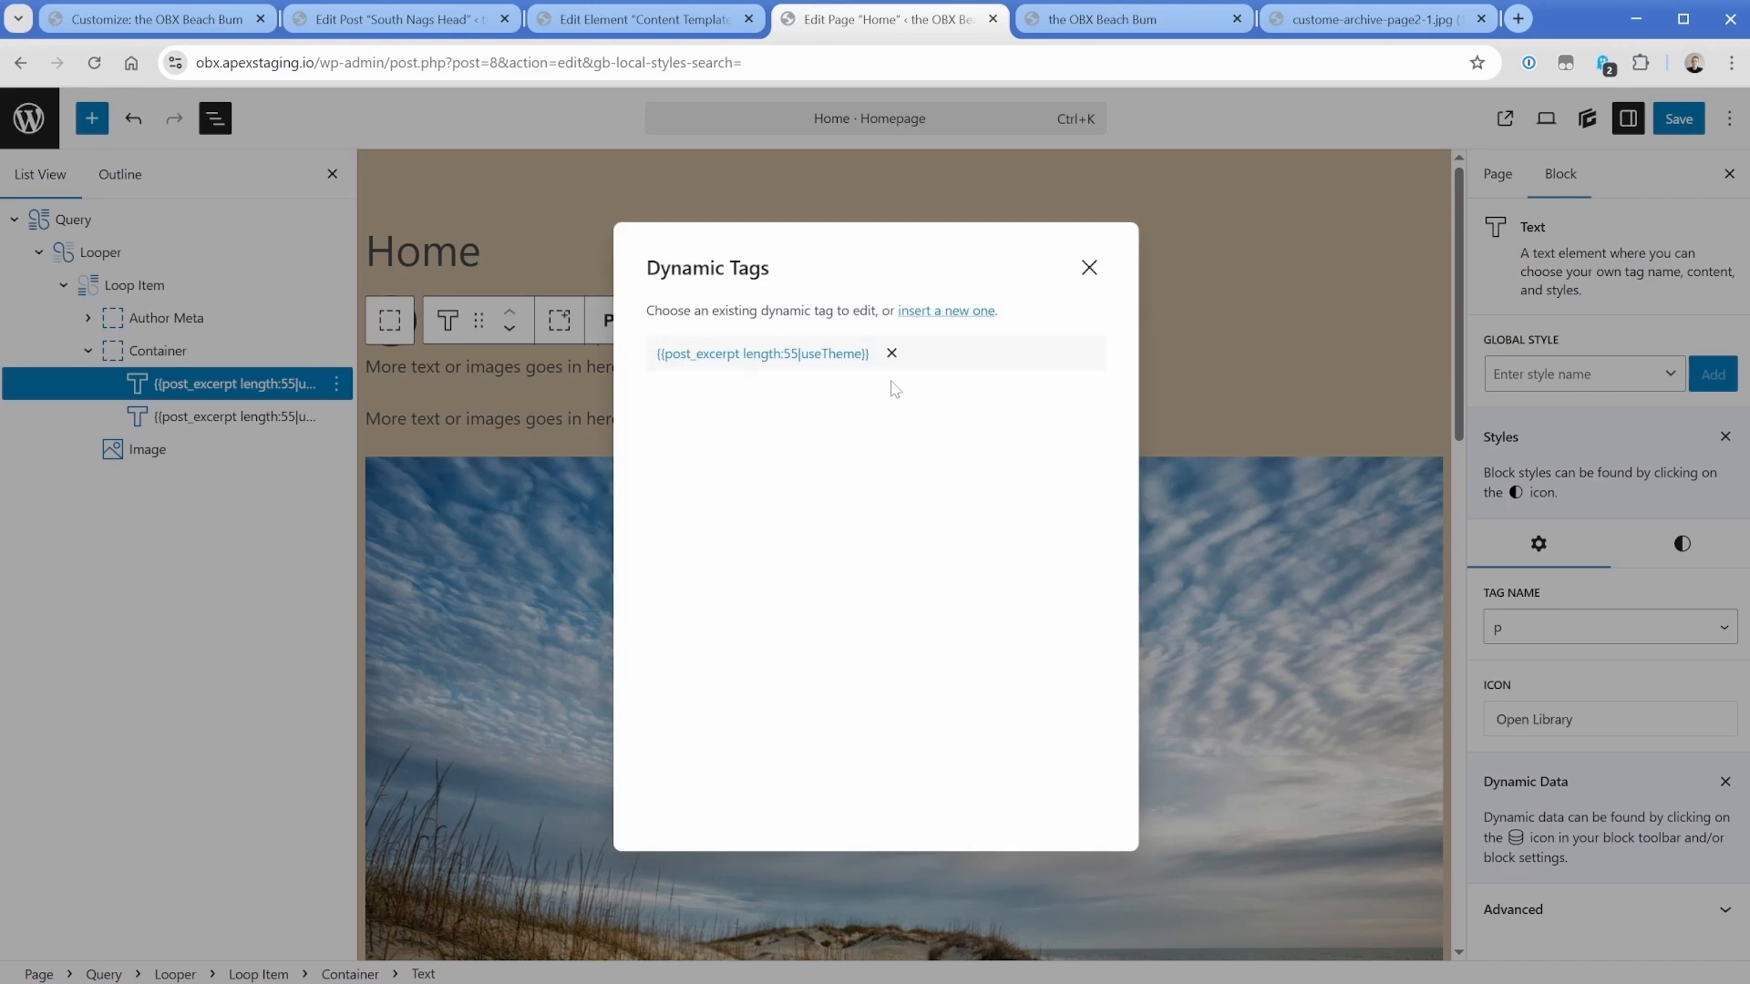
pyautogui.click(890, 355)
pyautogui.click(659, 320)
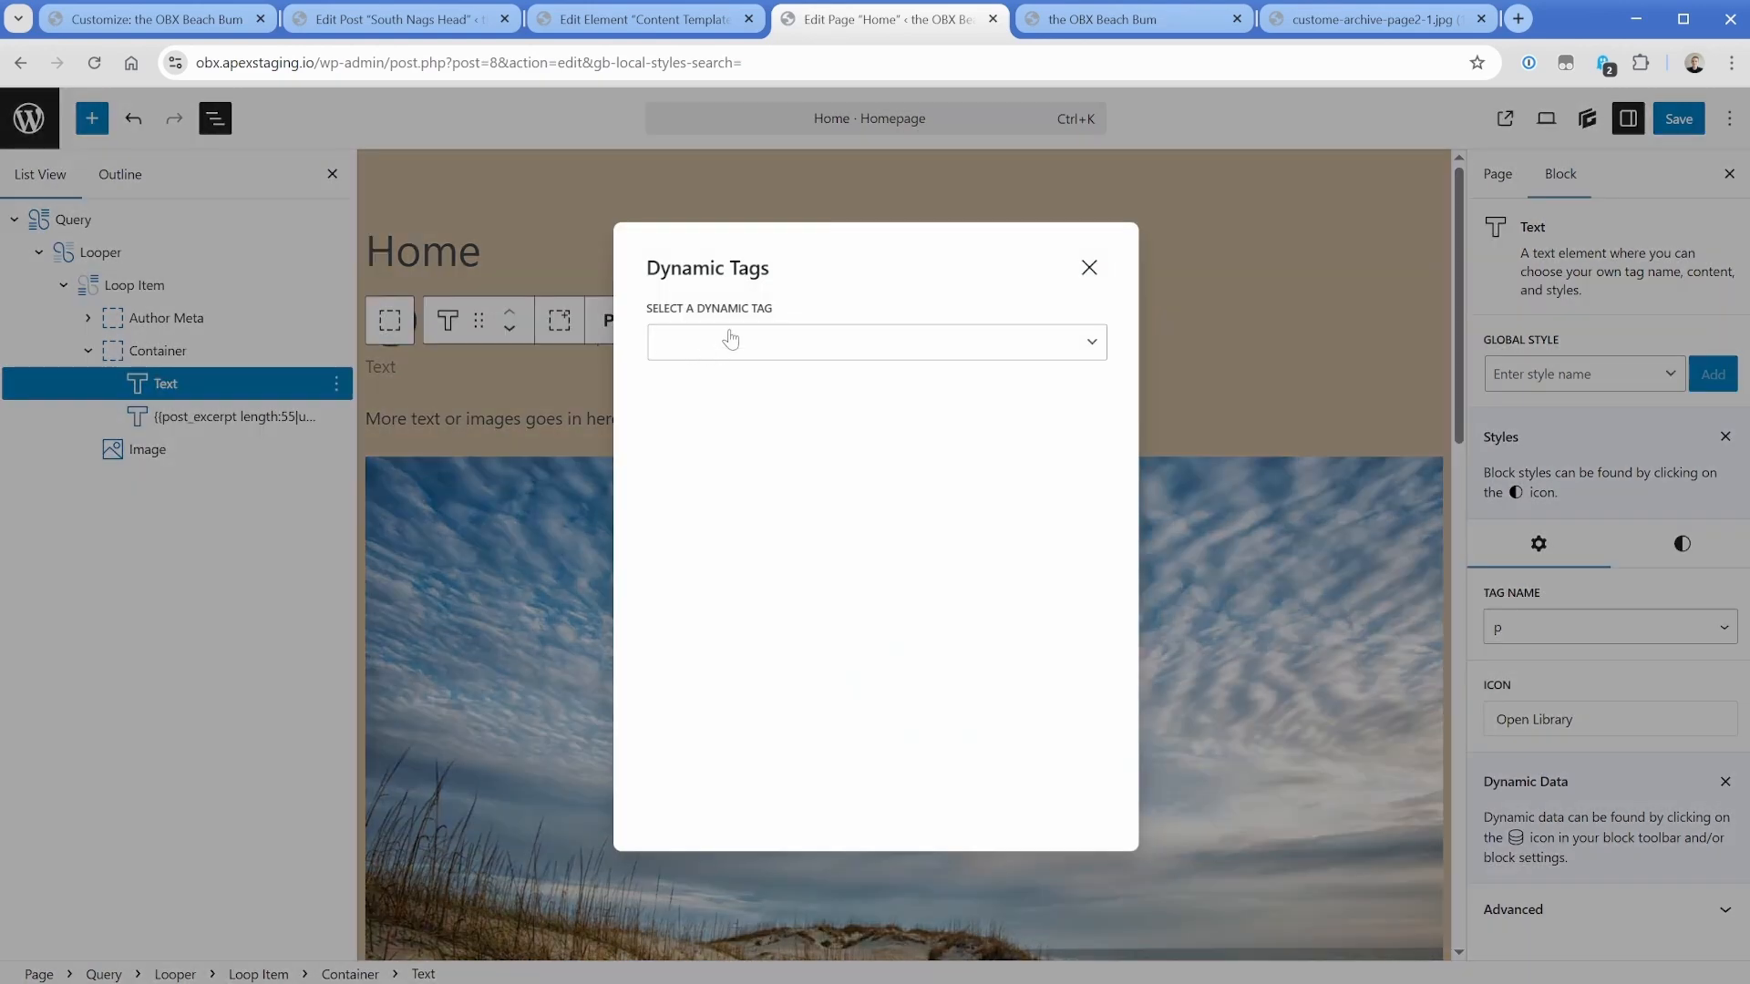
pyautogui.click(735, 412)
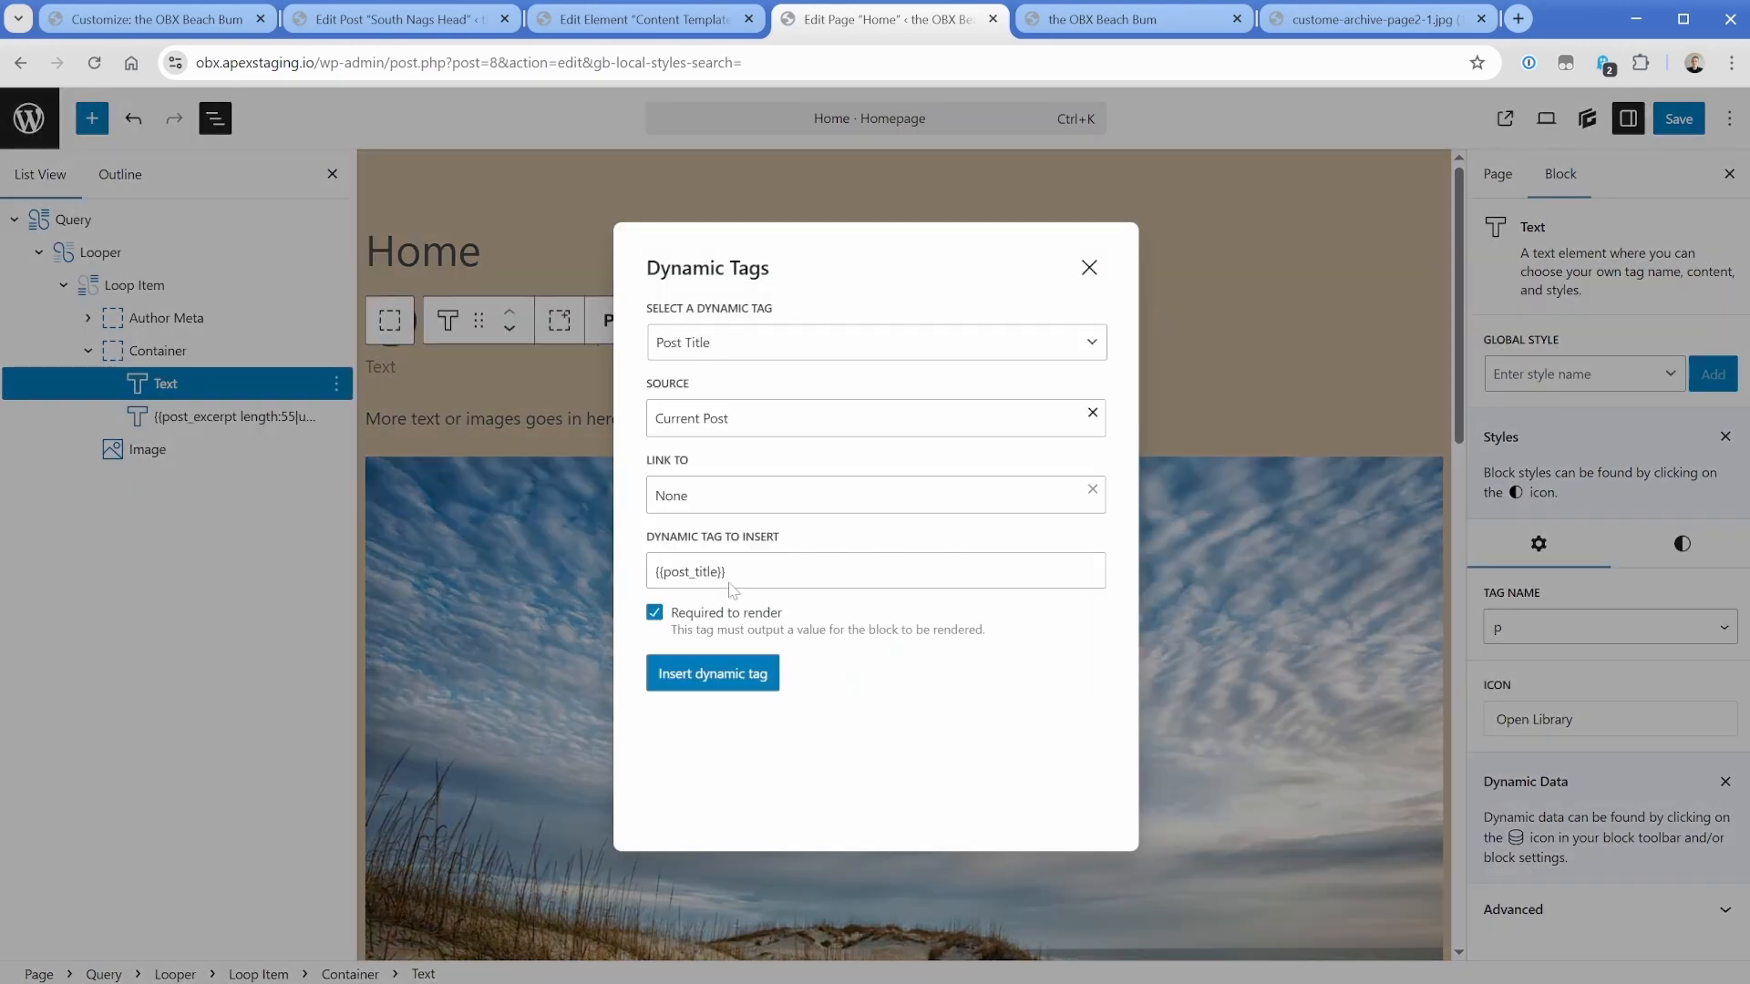
pyautogui.click(730, 495)
pyautogui.click(726, 567)
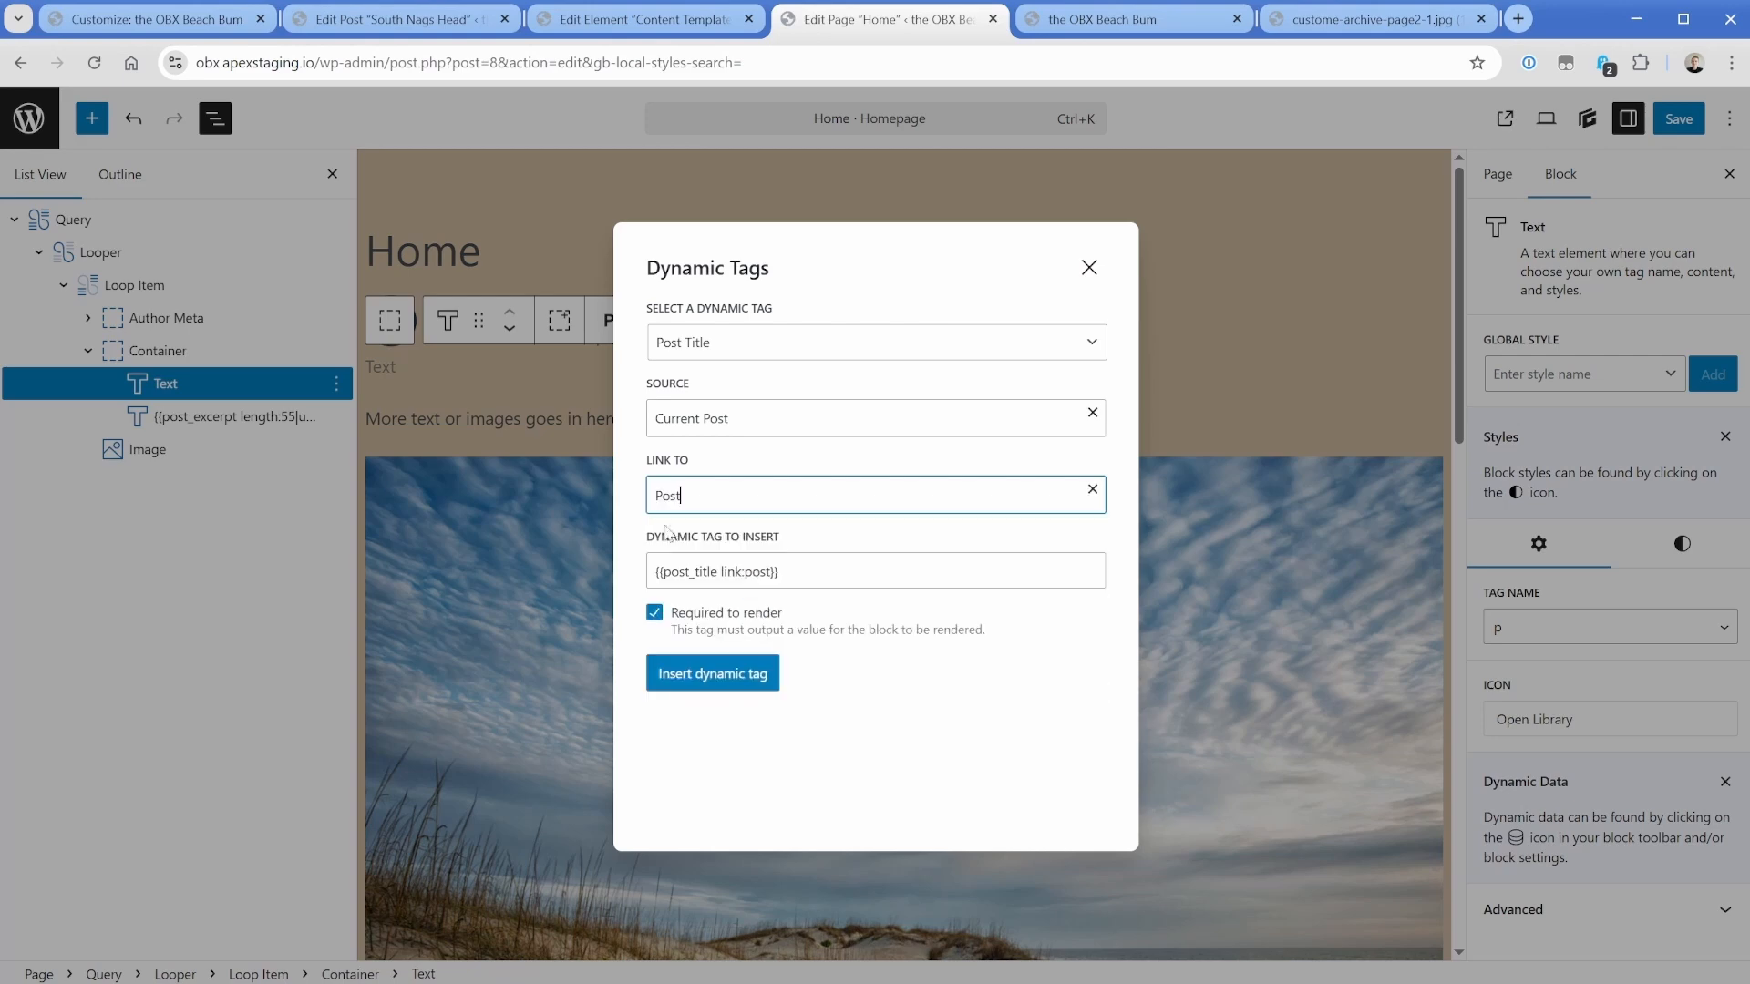
pyautogui.click(683, 674)
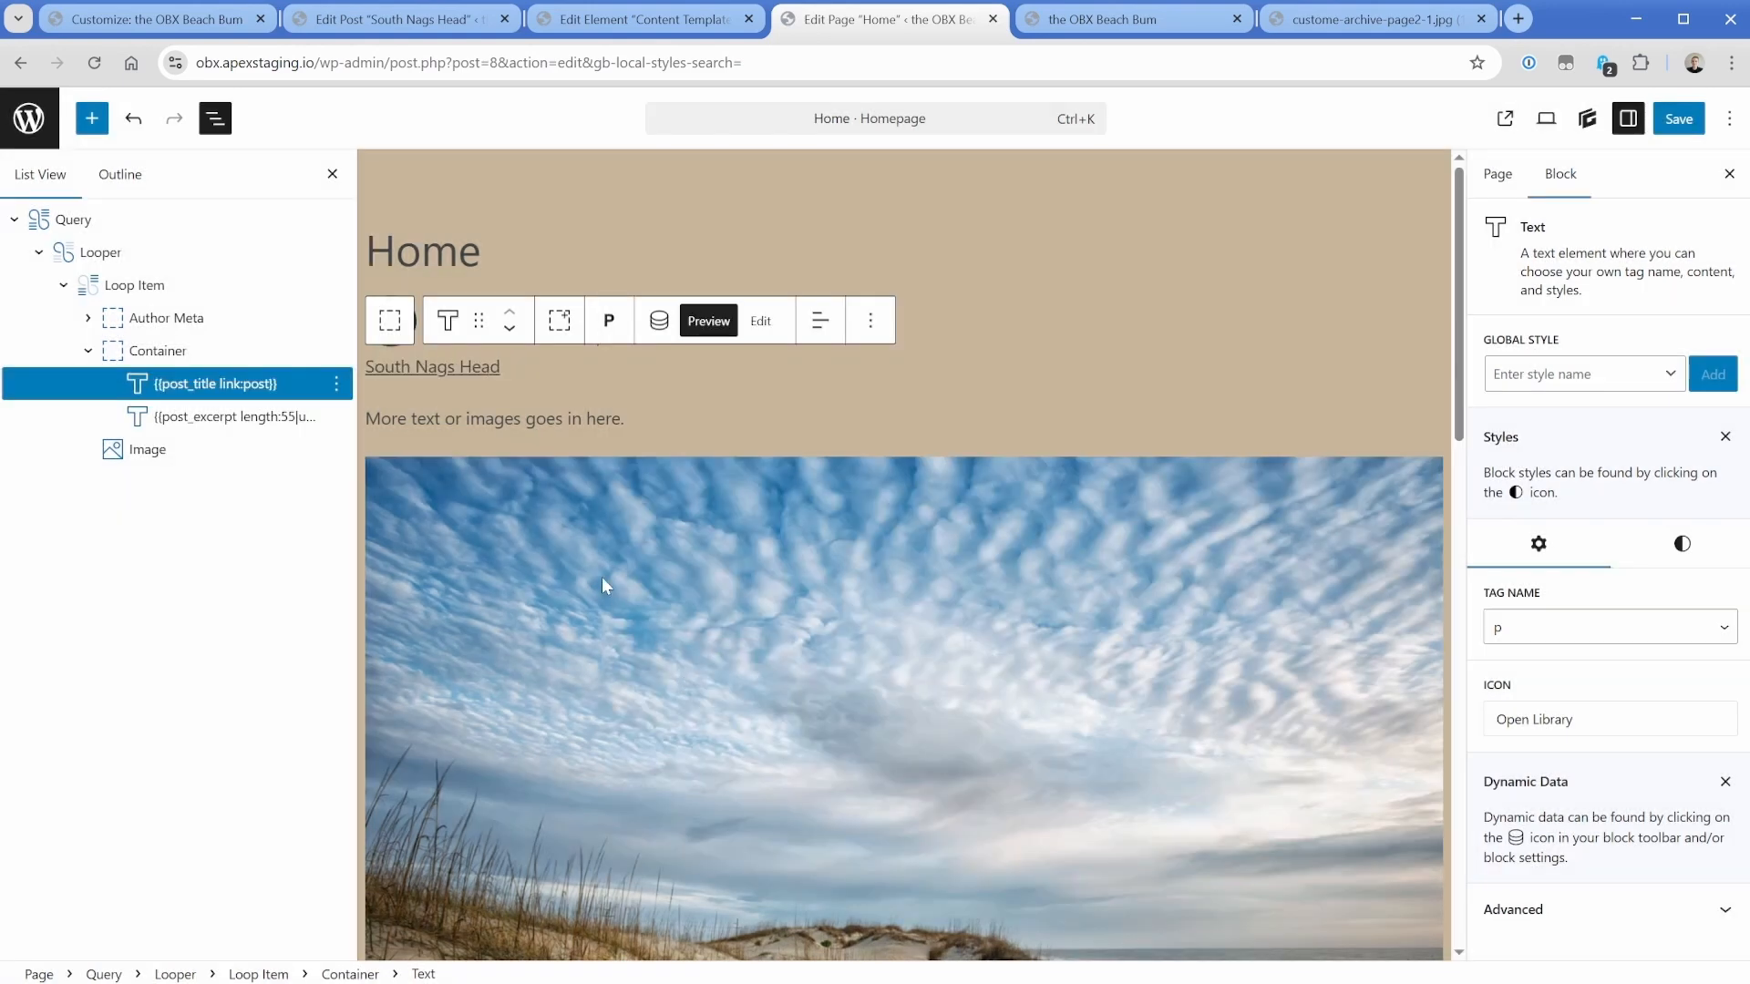
# Set the post title text block's font size to 1.125 rem.
pyautogui.click(1681, 544)
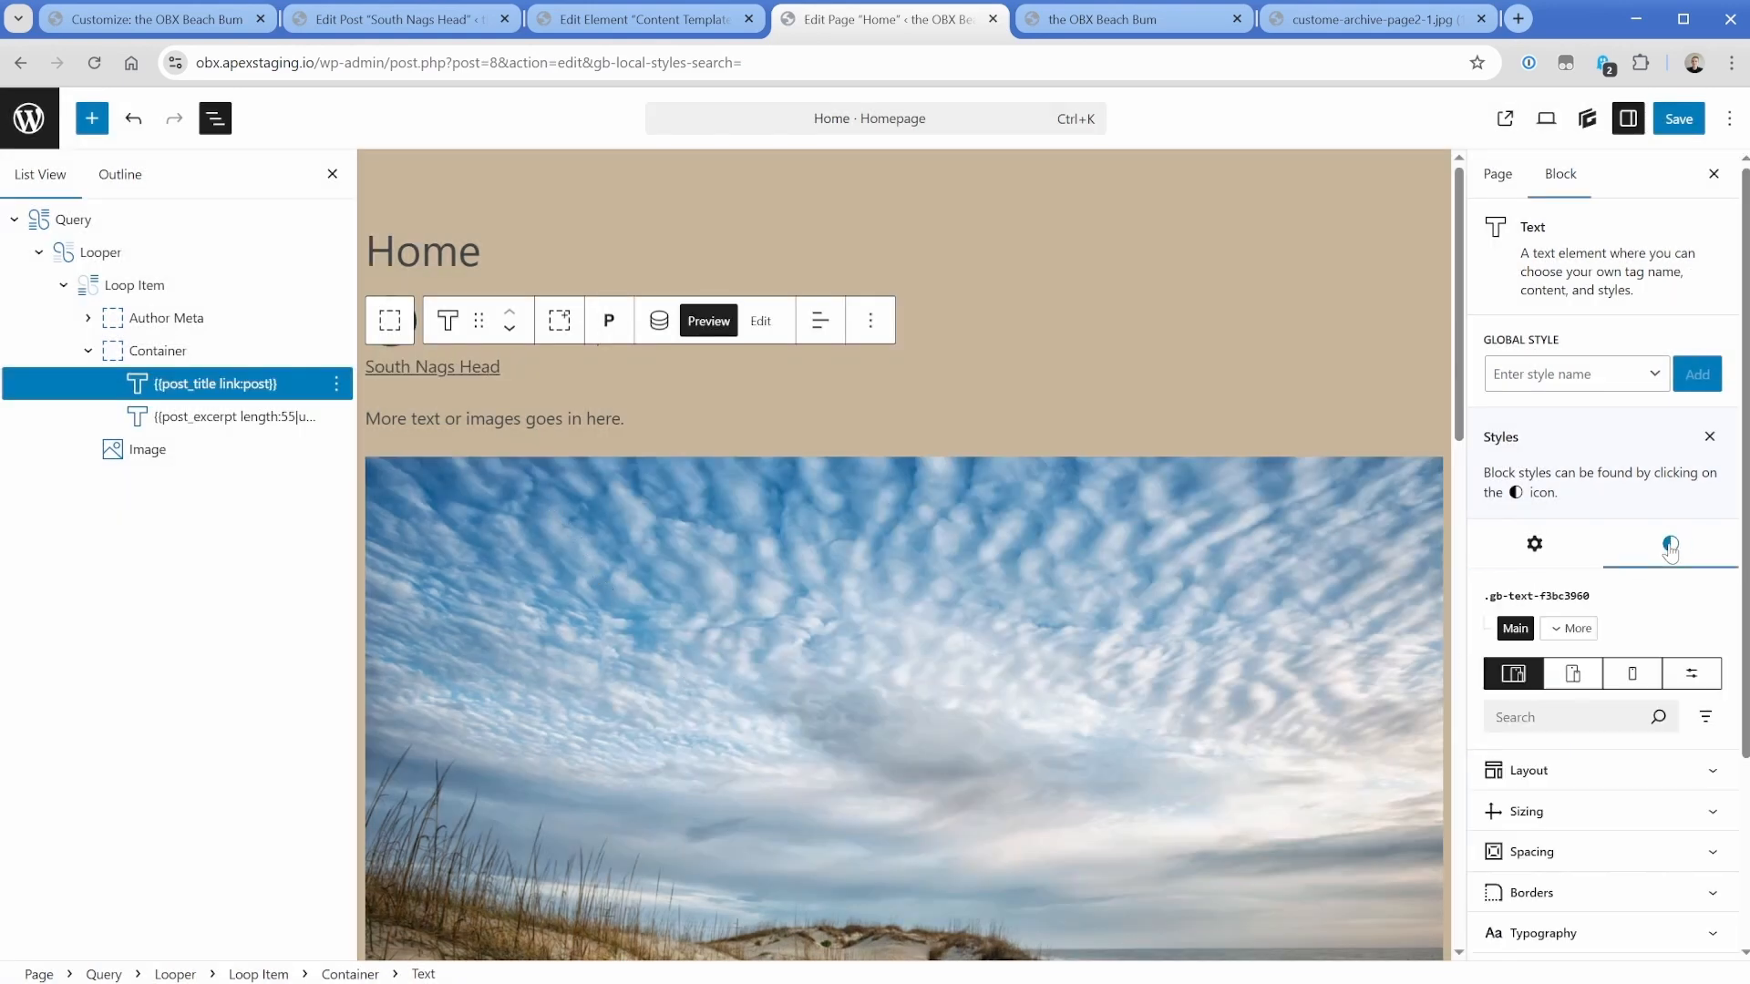
pyautogui.scroll(-3, 1584, 695)
pyautogui.click(1585, 695)
pyautogui.scroll(-3, 1584, 696)
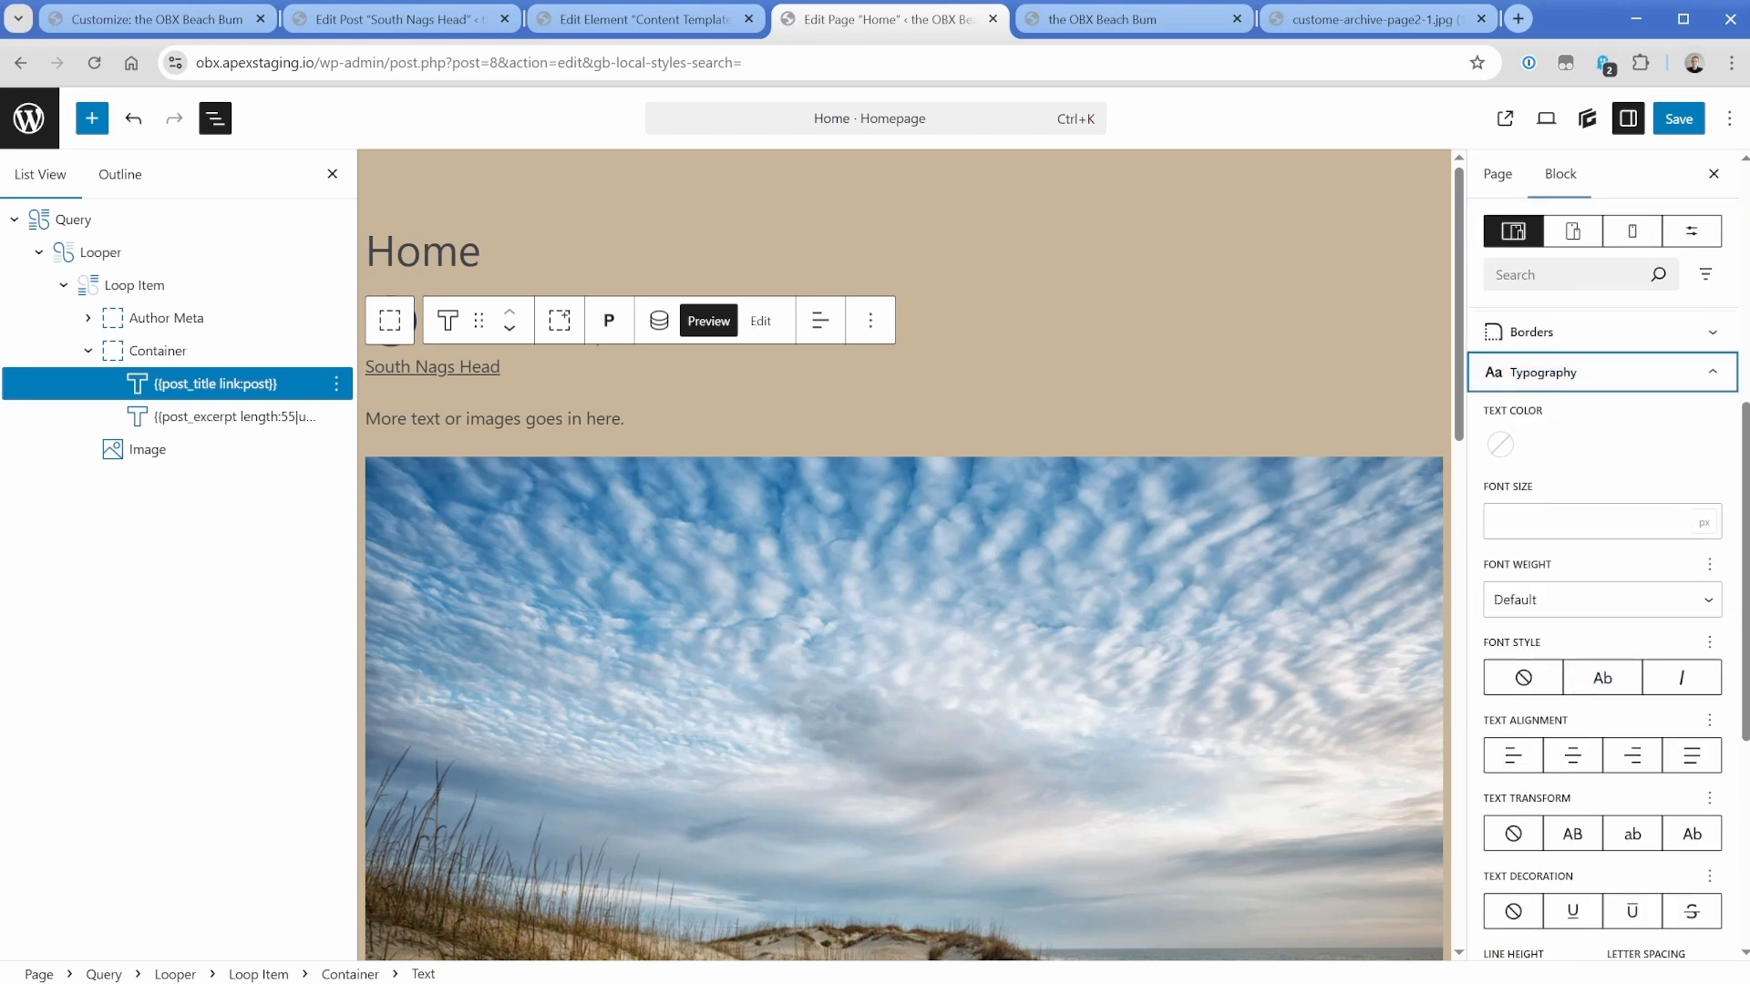
pyautogui.click(1586, 522)
pyautogui.write('1.125')
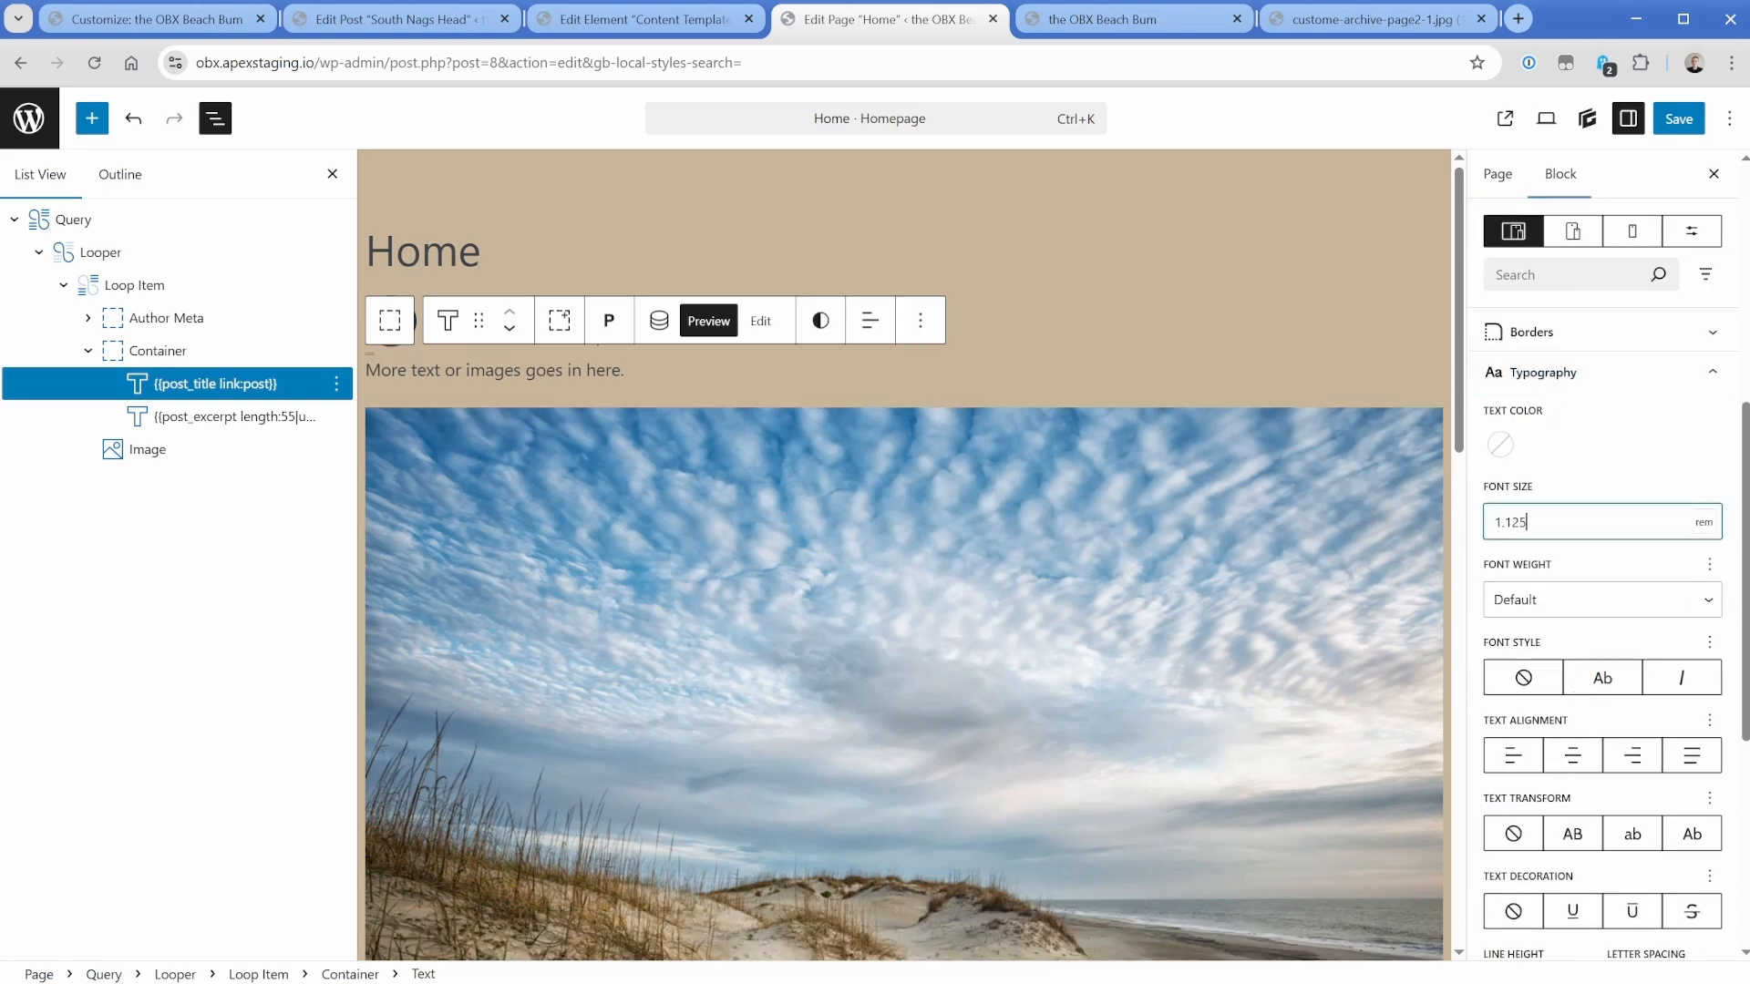
# Set the post title text block's bottom margin to 0.25 rem.
pyautogui.scroll(2, 1543, 552)
pyautogui.click(1544, 499)
pyautogui.scroll(-1, 1546, 507)
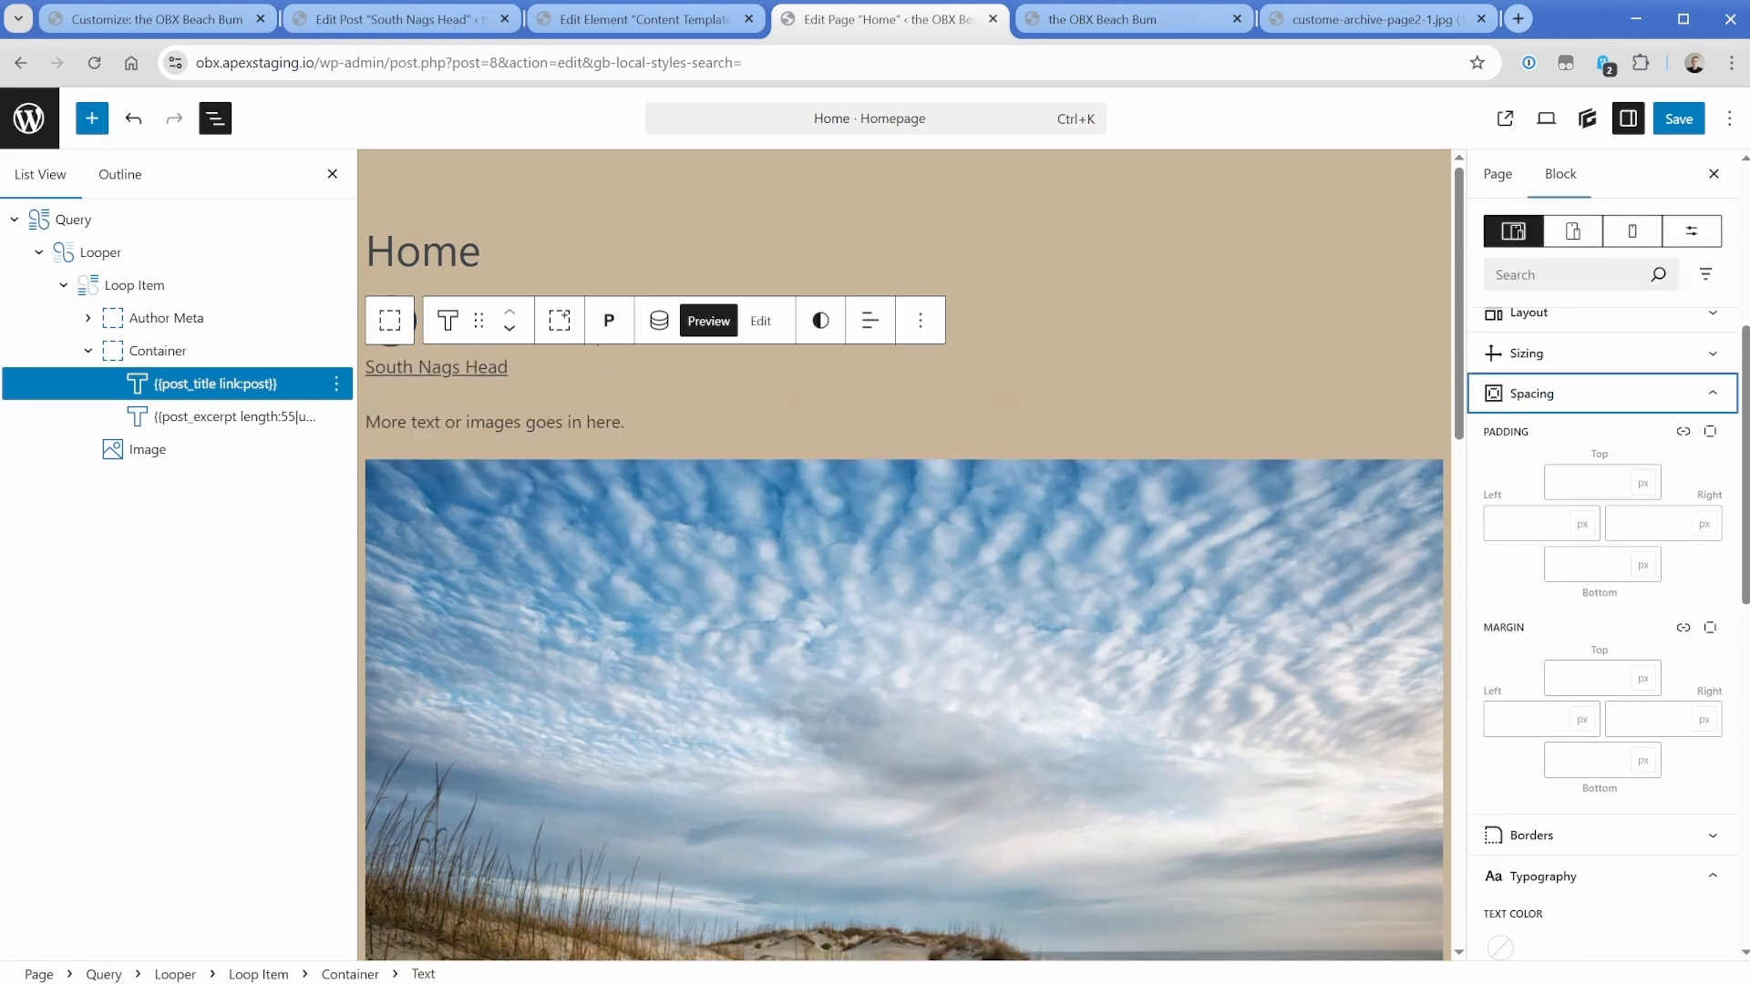
pyautogui.click(1588, 761)
pyautogui.write('0.25')
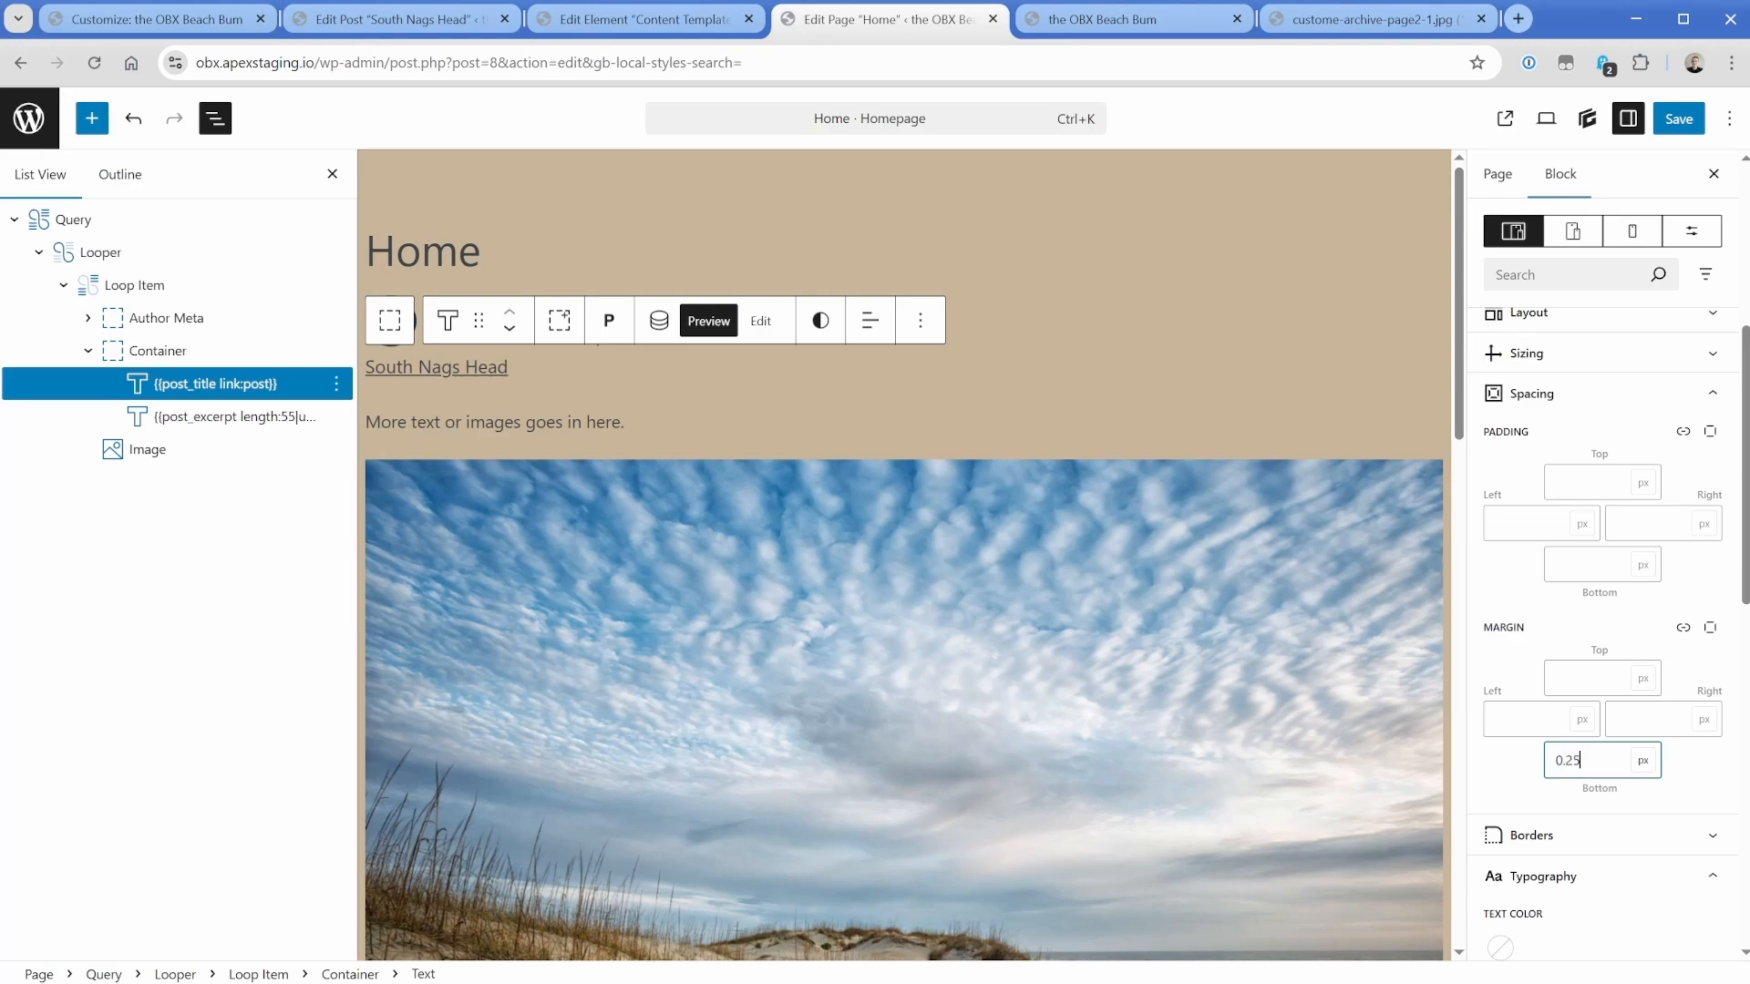
pyautogui.write('rem')
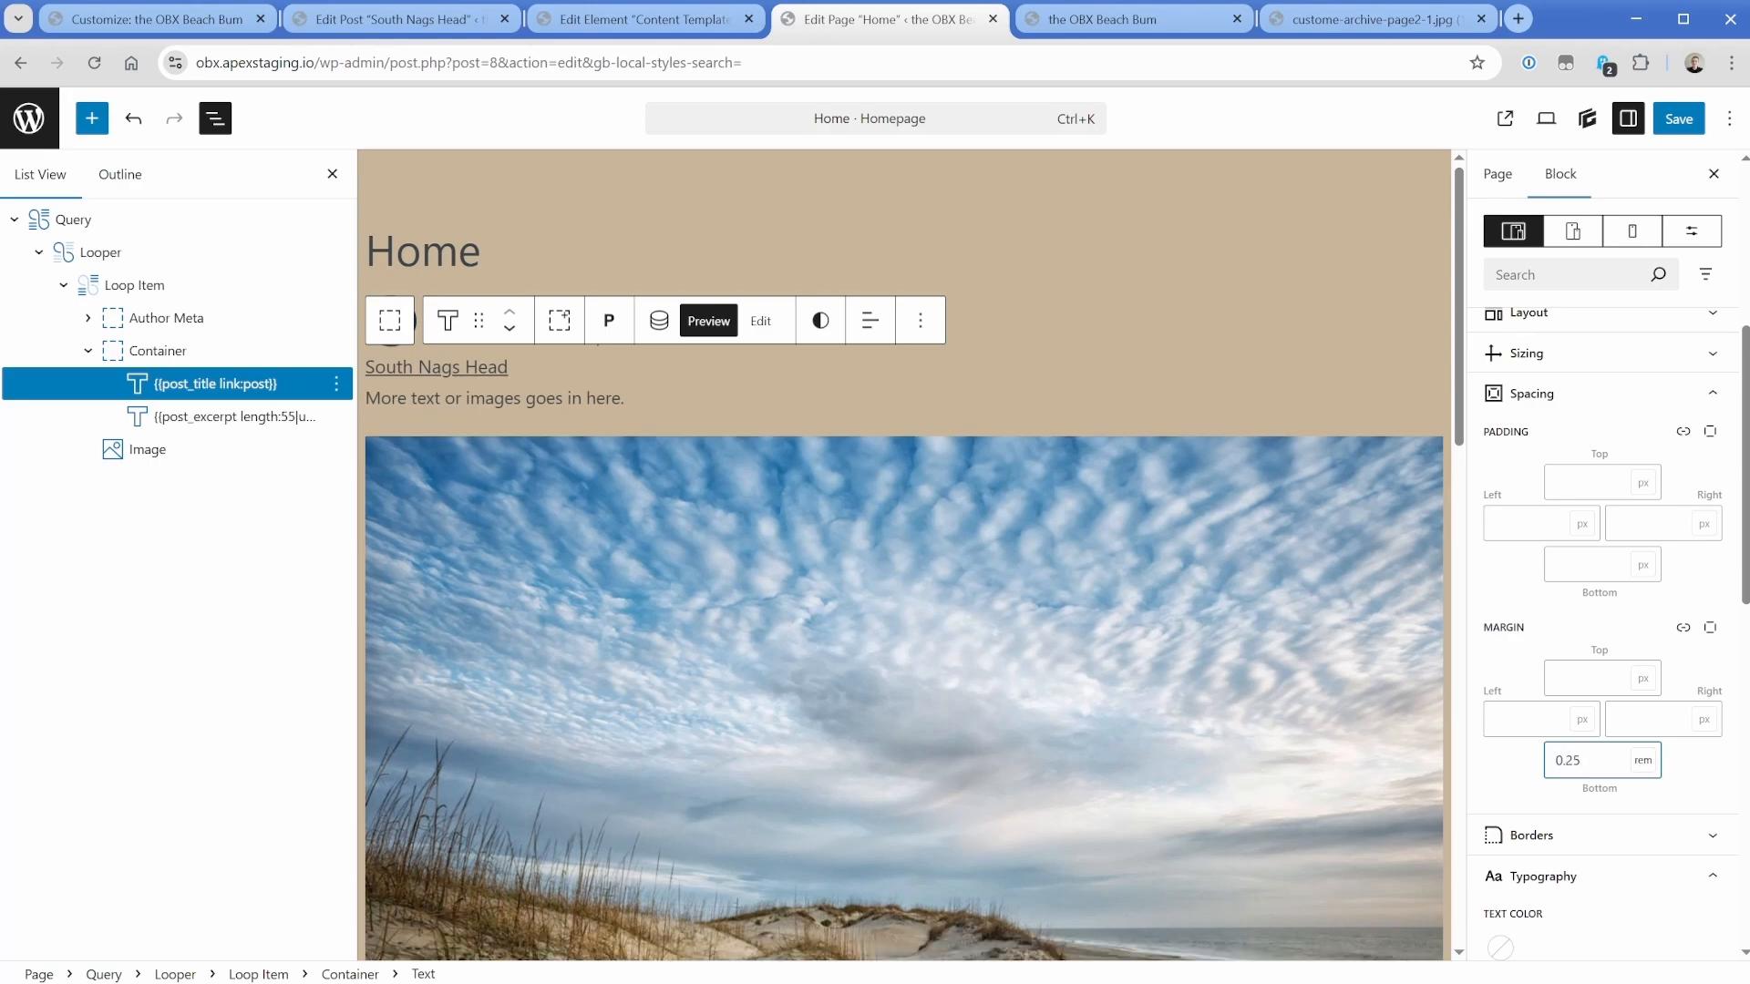
# Save the page and reload the live home page to check the post title.
pyautogui.click(1693, 124)
pyautogui.click(1155, 18)
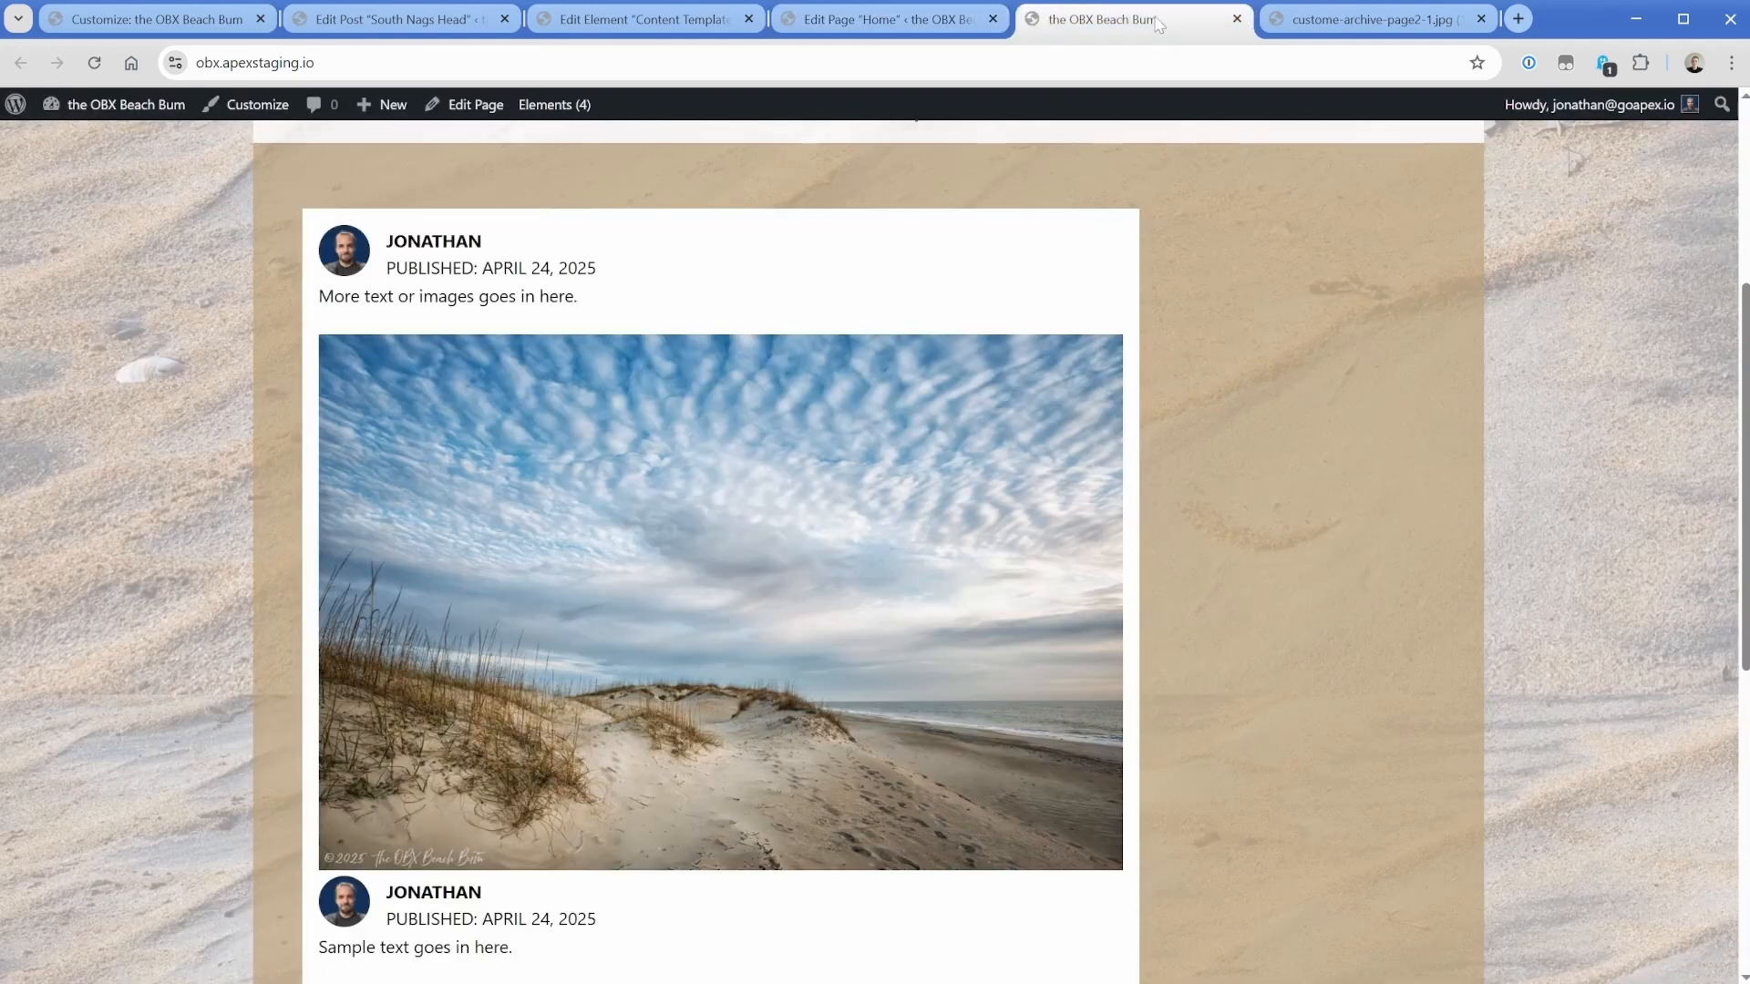
pyautogui.press('F5')
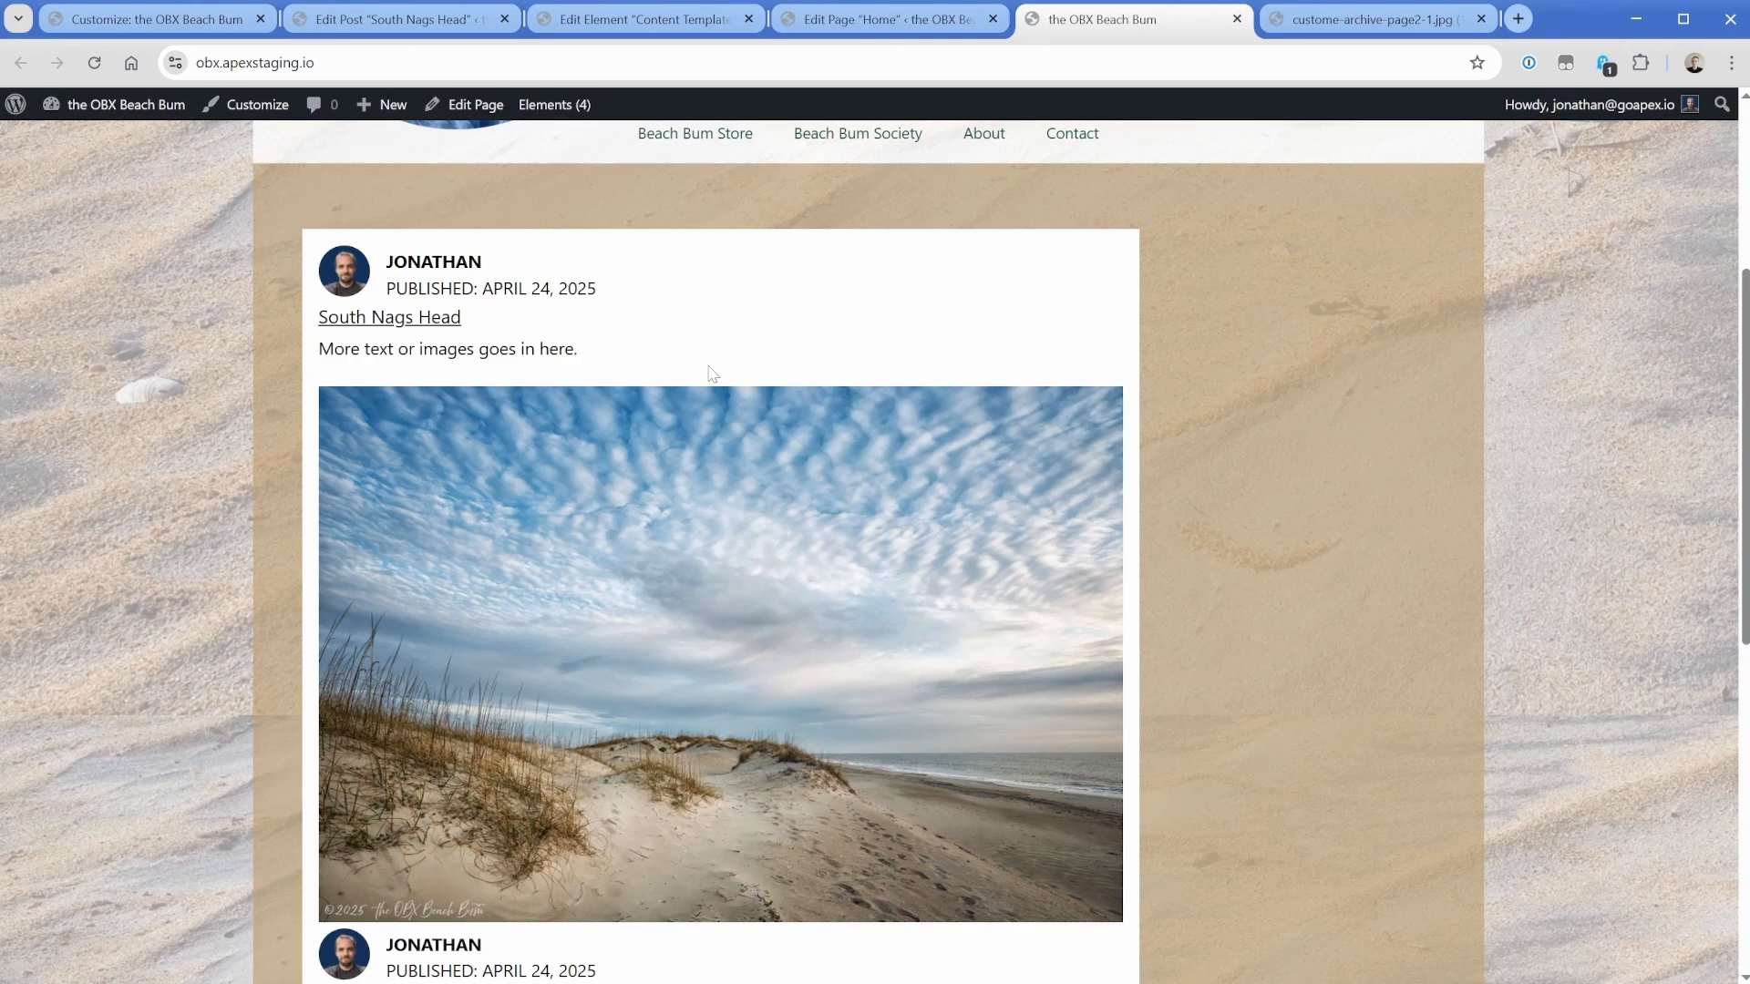
# Apply the gap-1 global style to the query's Loop Item on the Home page.
pyautogui.click(852, 24)
pyautogui.click(91, 357)
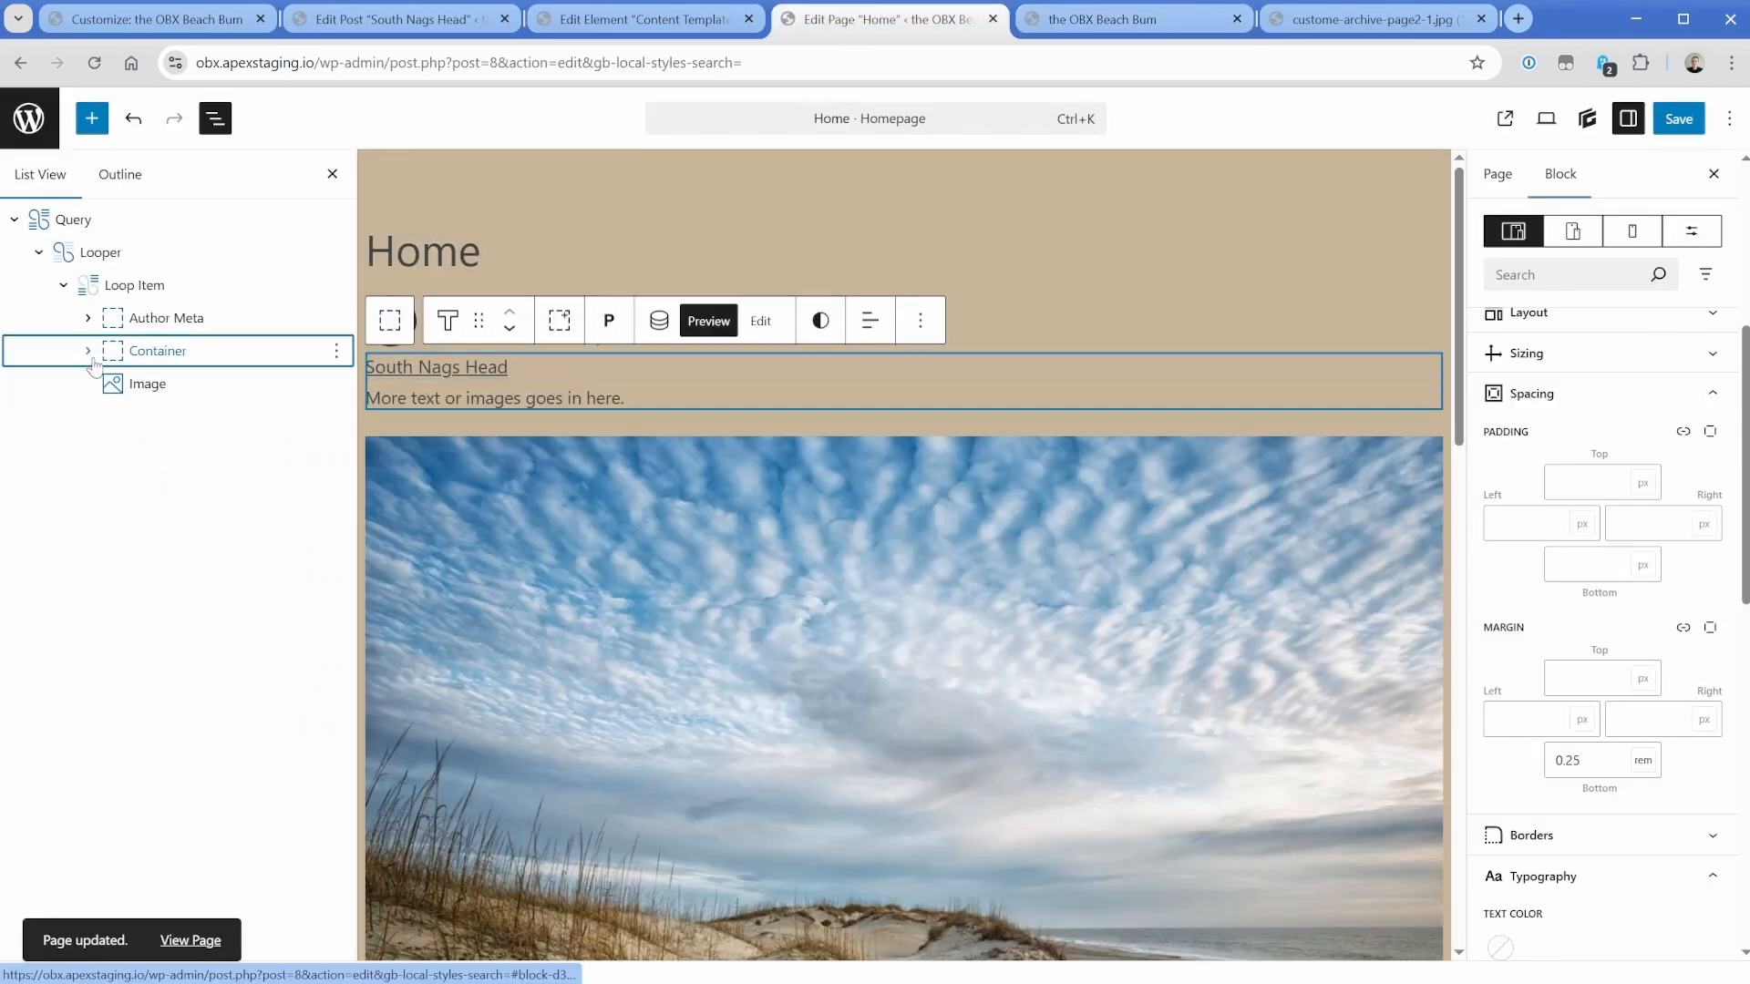
pyautogui.click(141, 321)
pyautogui.click(160, 353)
pyautogui.click(167, 383)
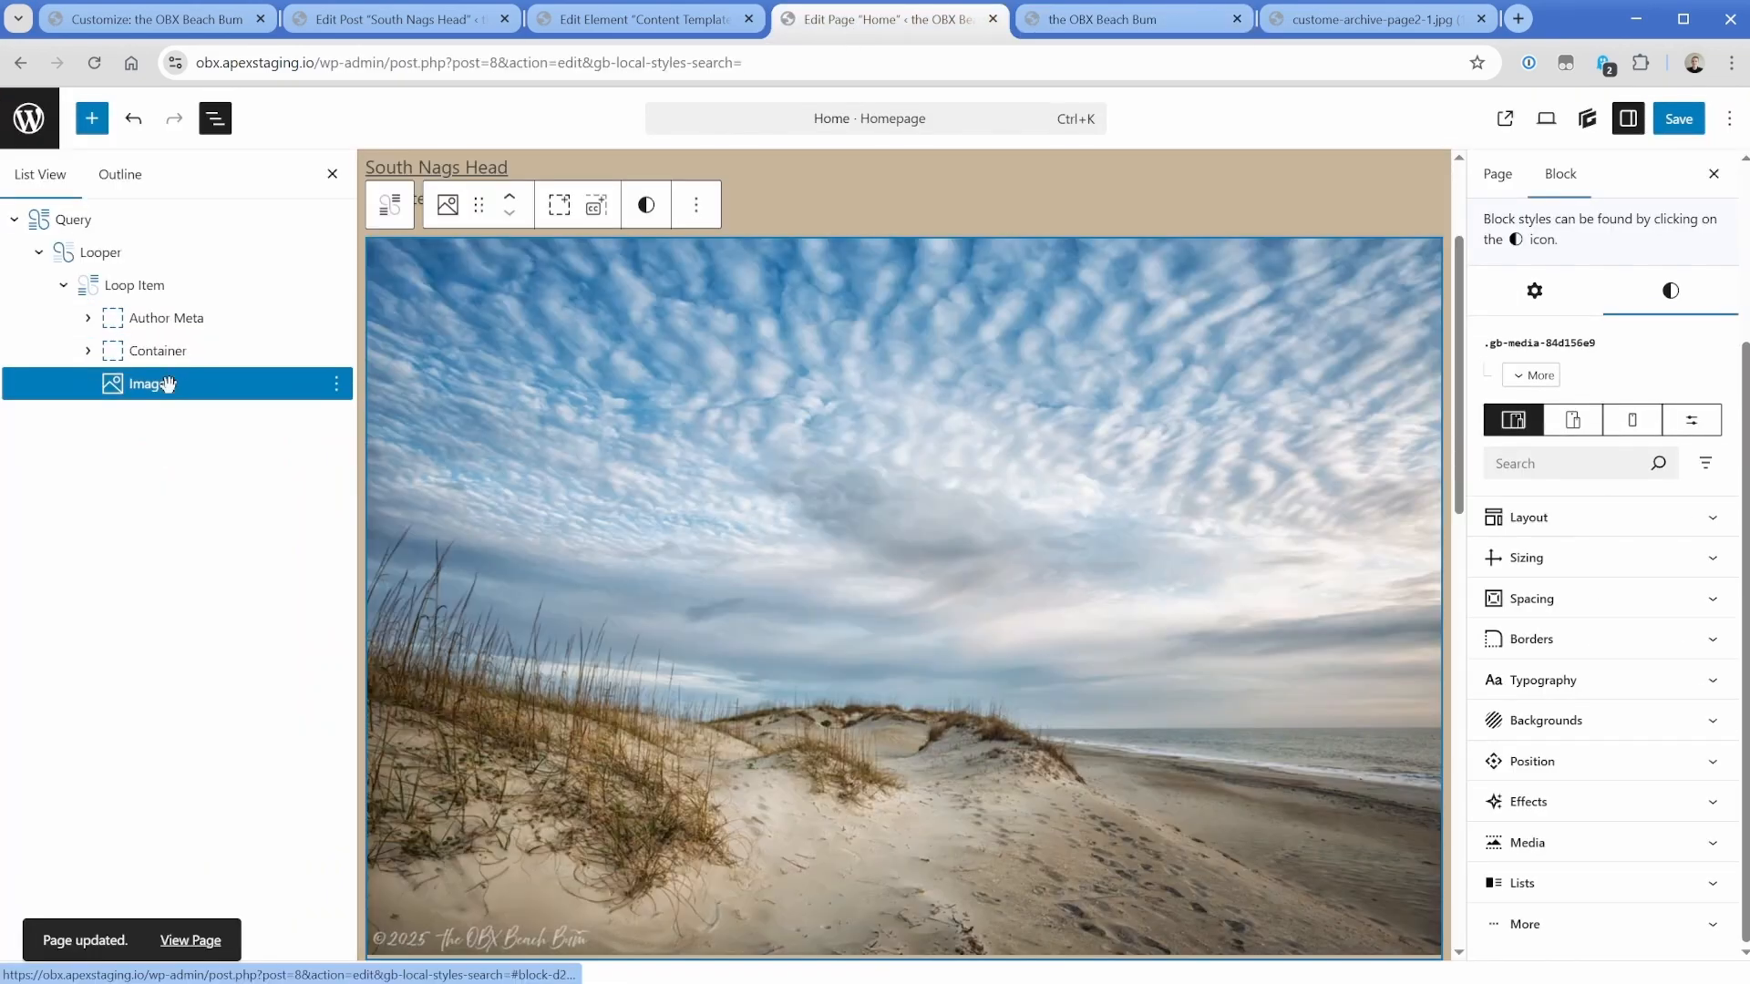
pyautogui.click(137, 285)
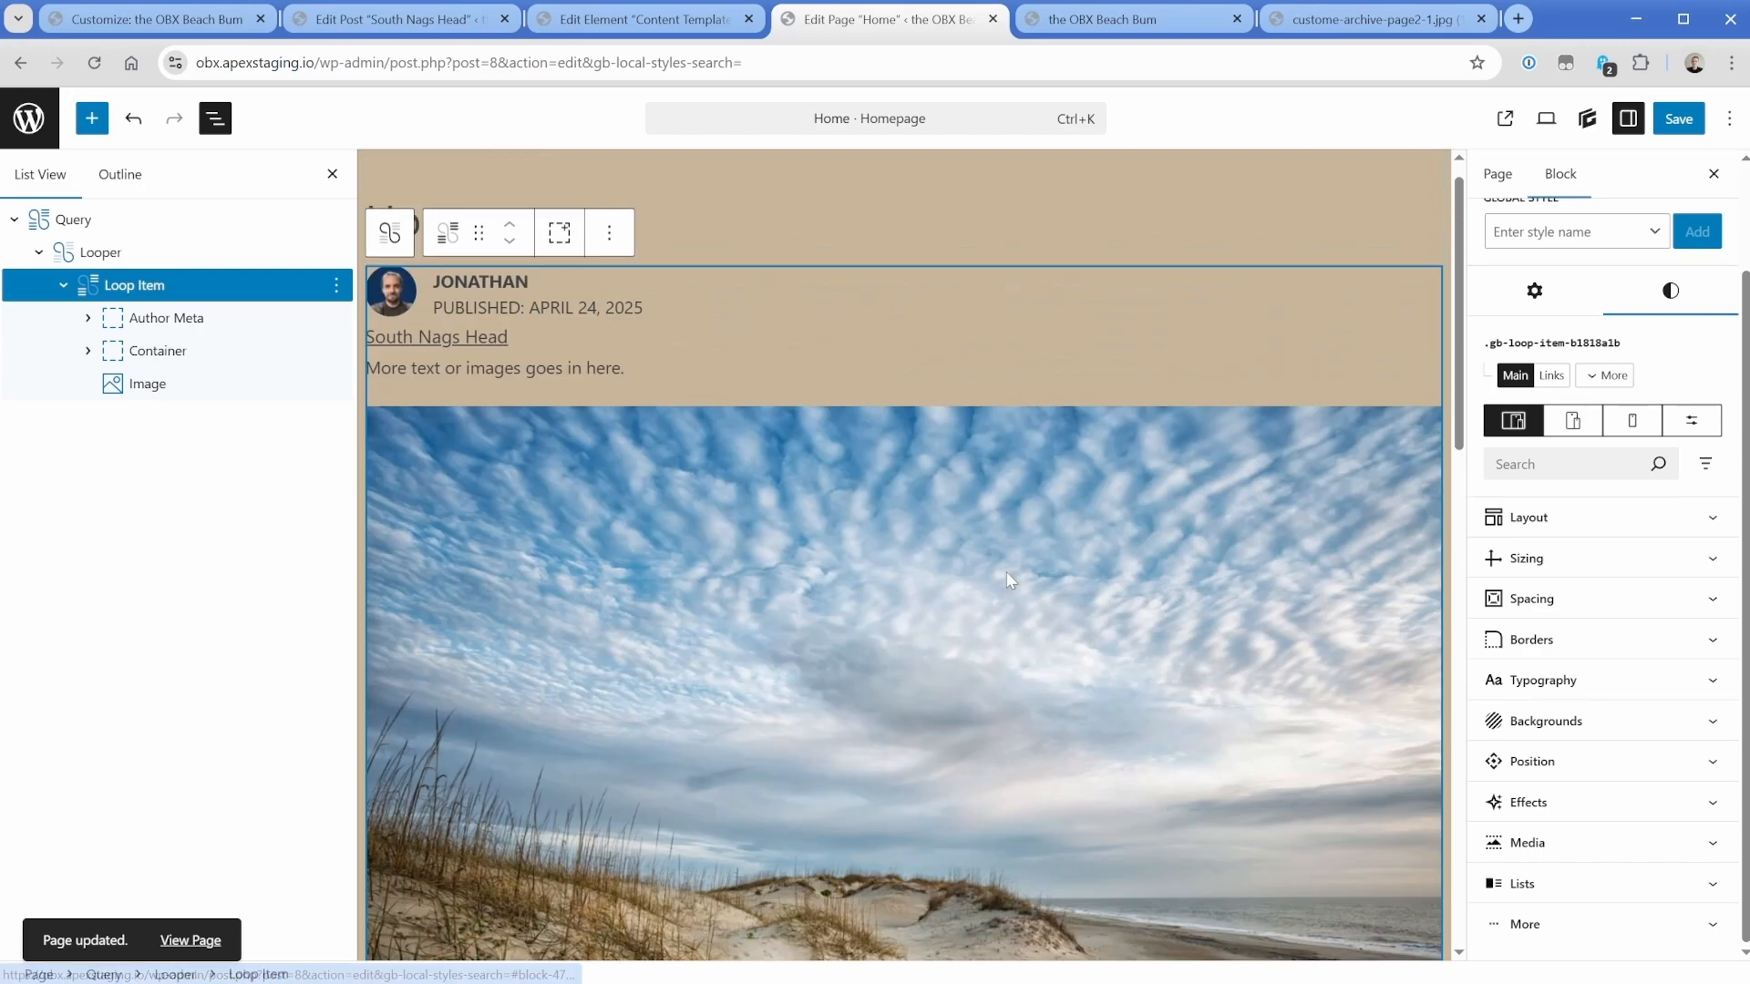
pyautogui.click(1550, 233)
pyautogui.write('gap-1')
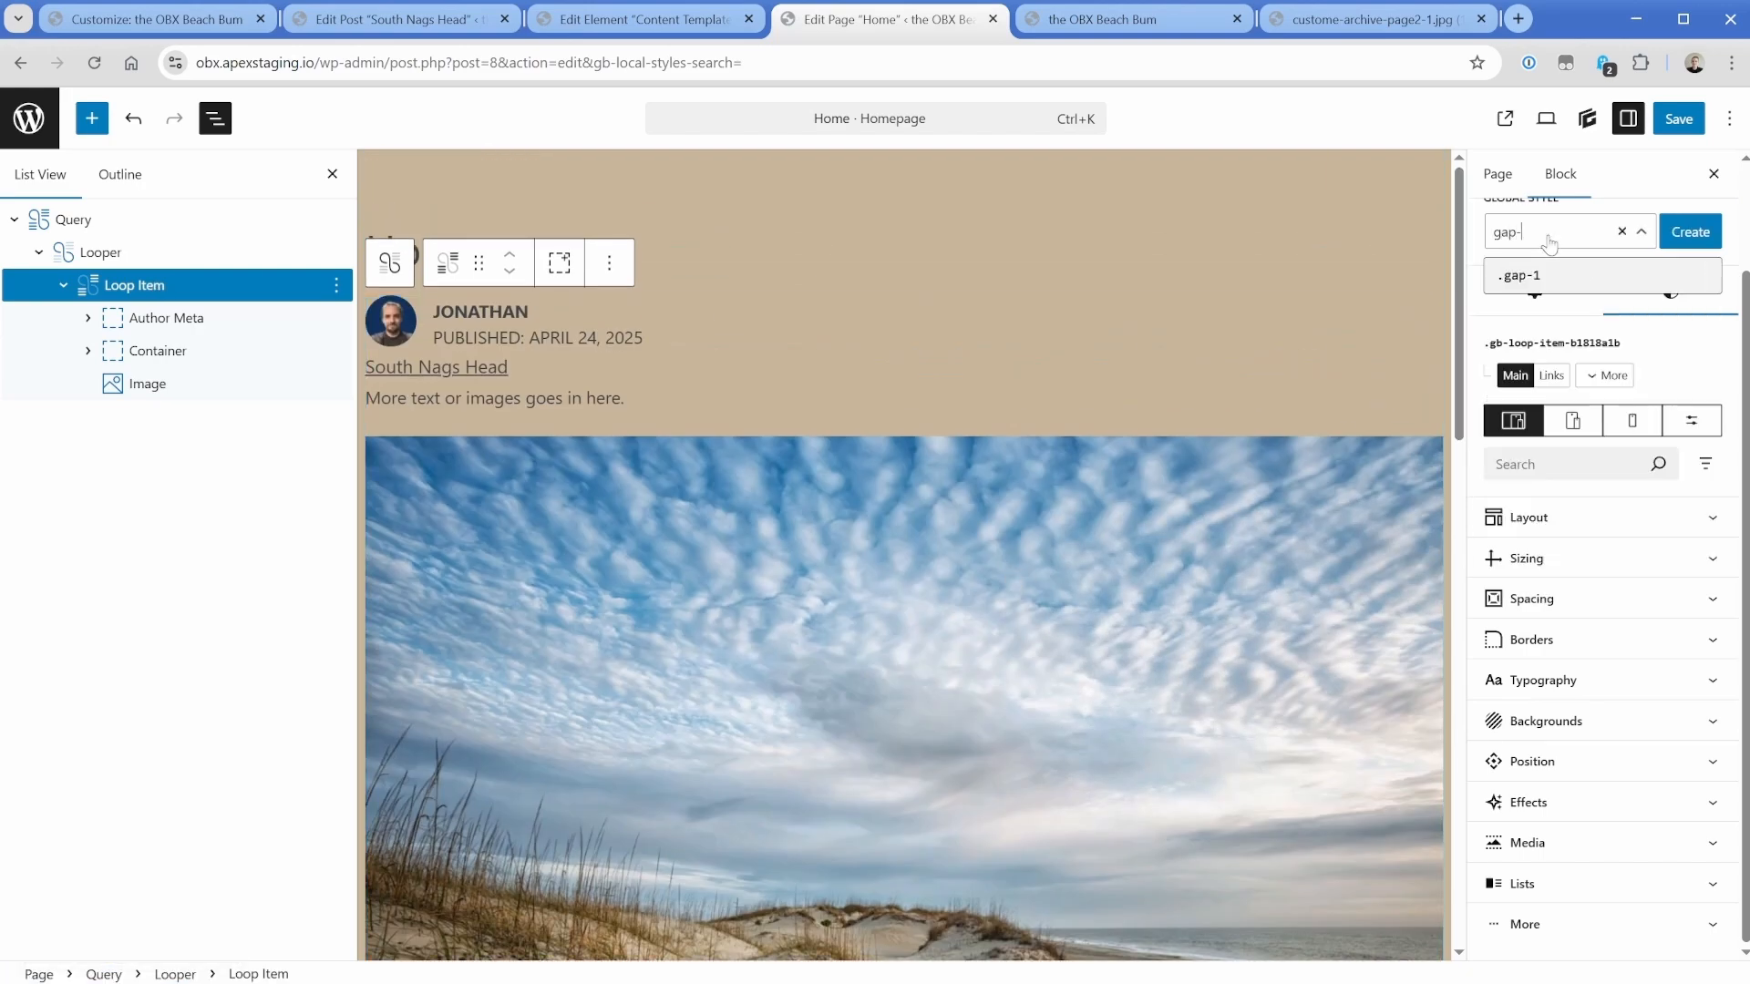
pyautogui.click(1554, 278)
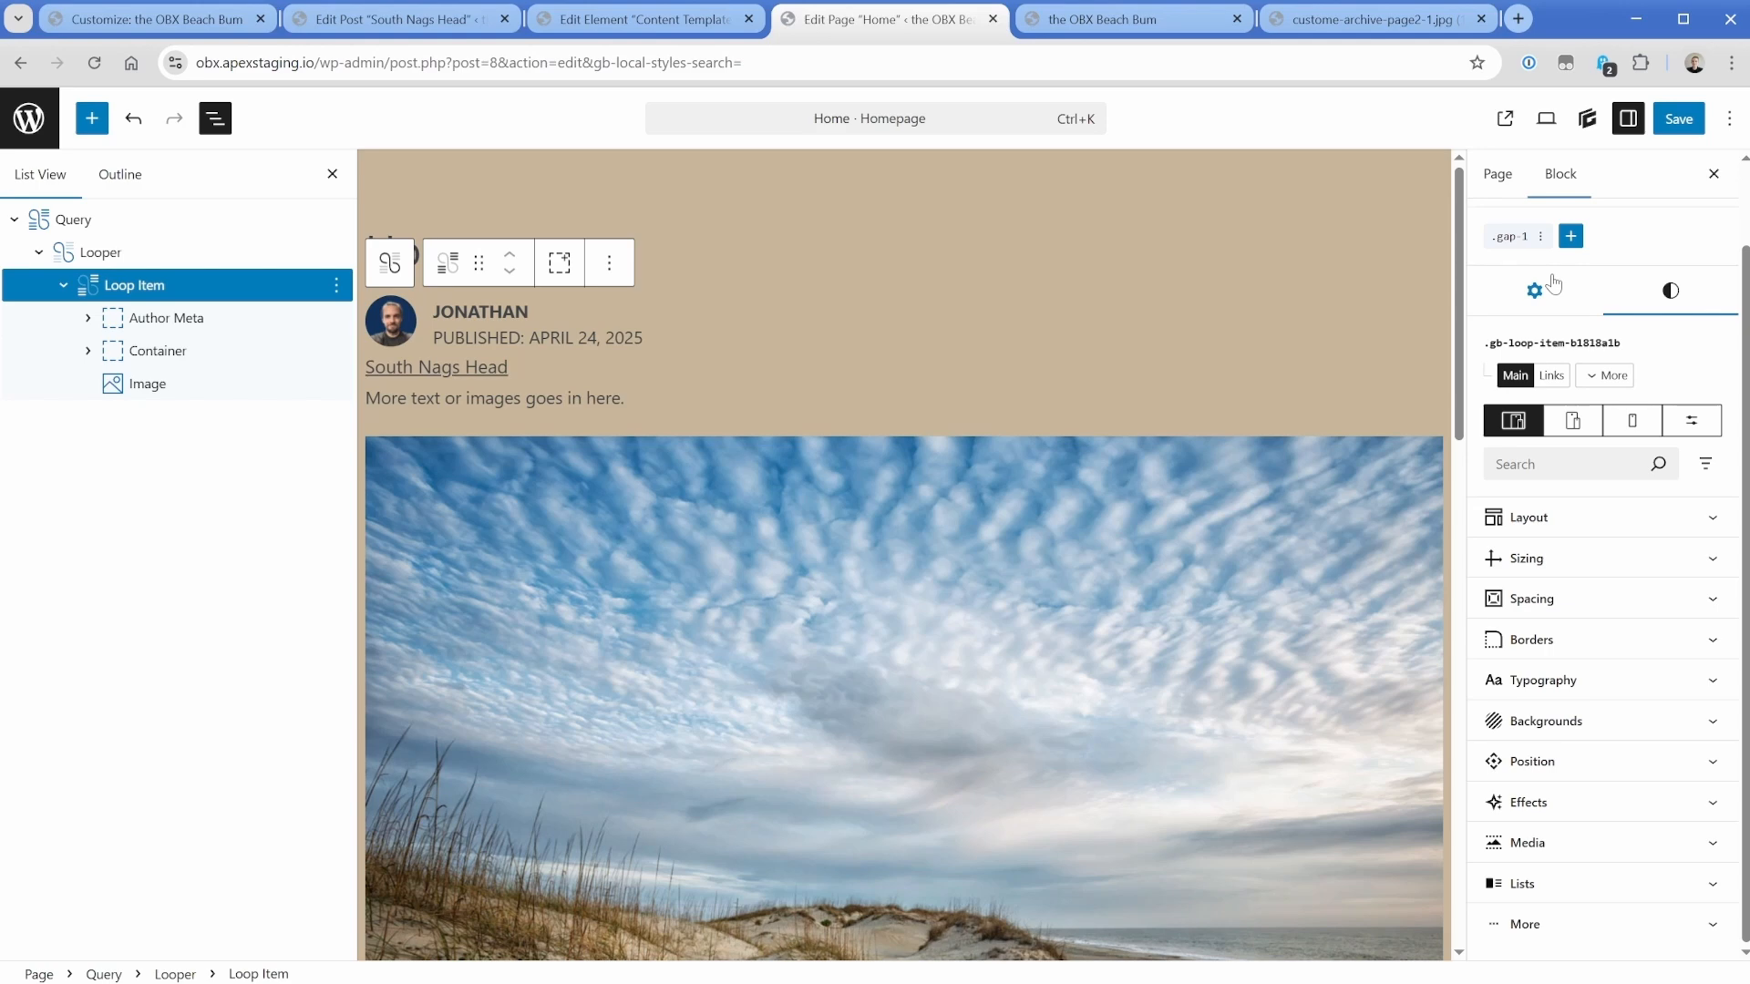
# Add the flex-col global style to the Loop Item.
pyautogui.click(1570, 236)
pyautogui.click(1555, 312)
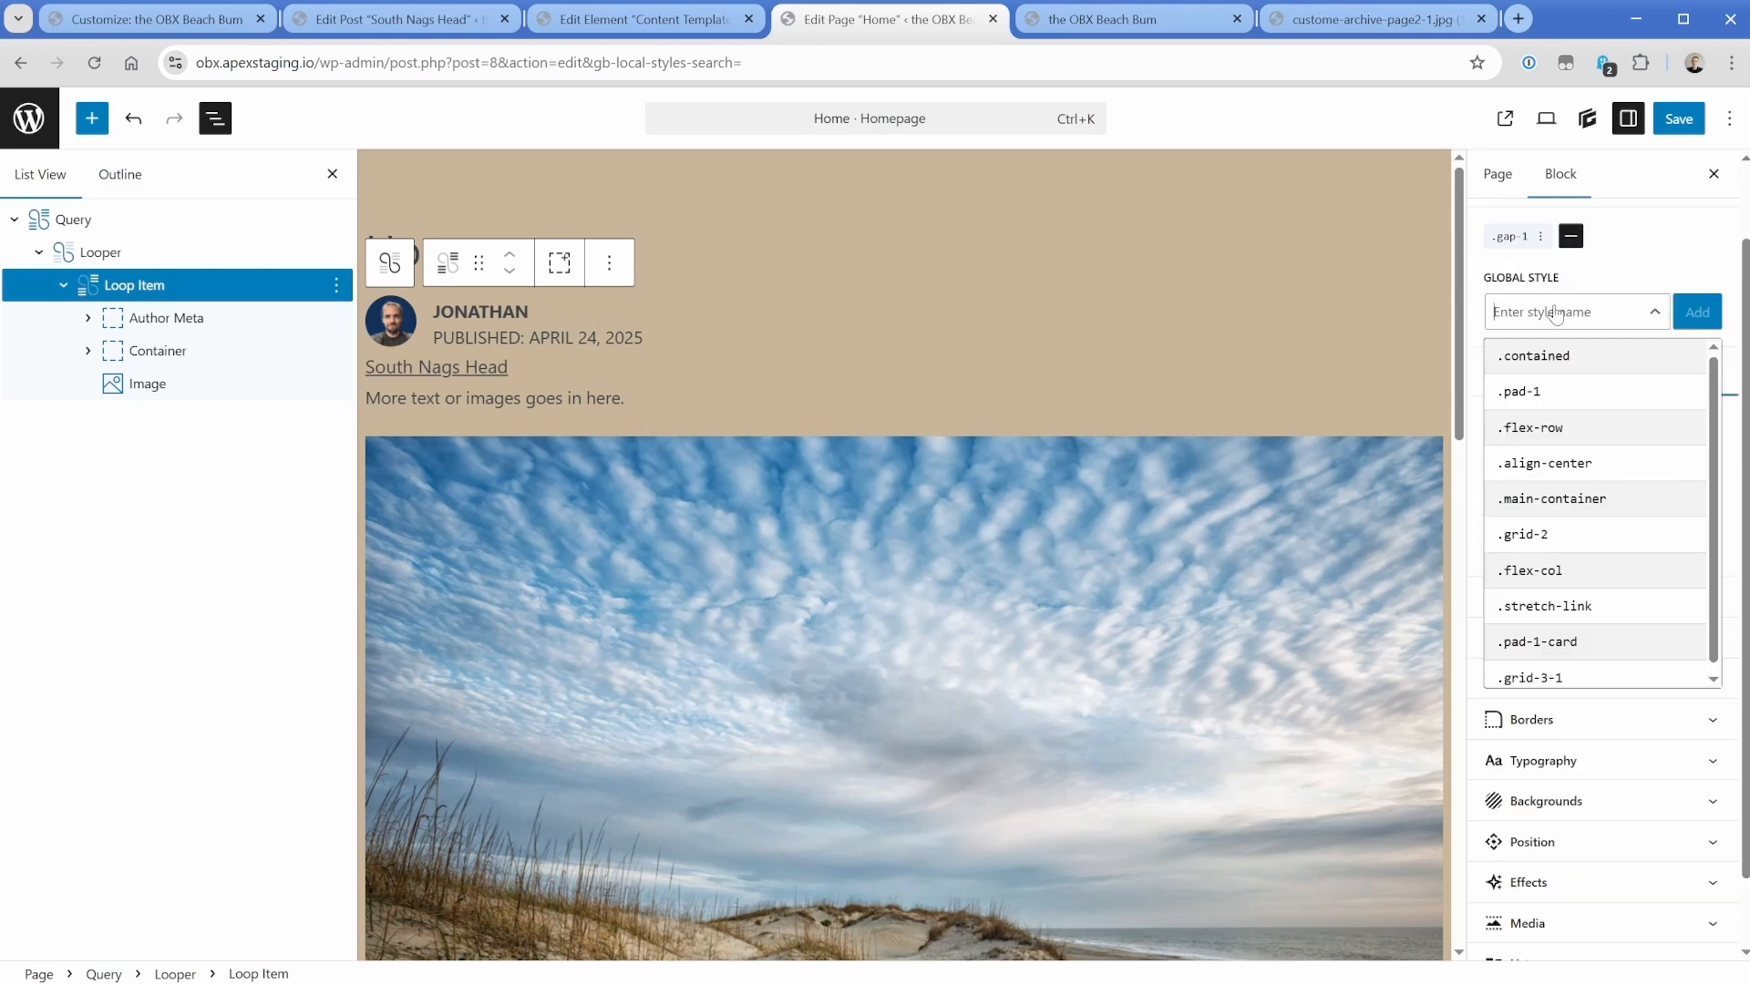
pyautogui.write('flex-c')
pyautogui.click(1560, 363)
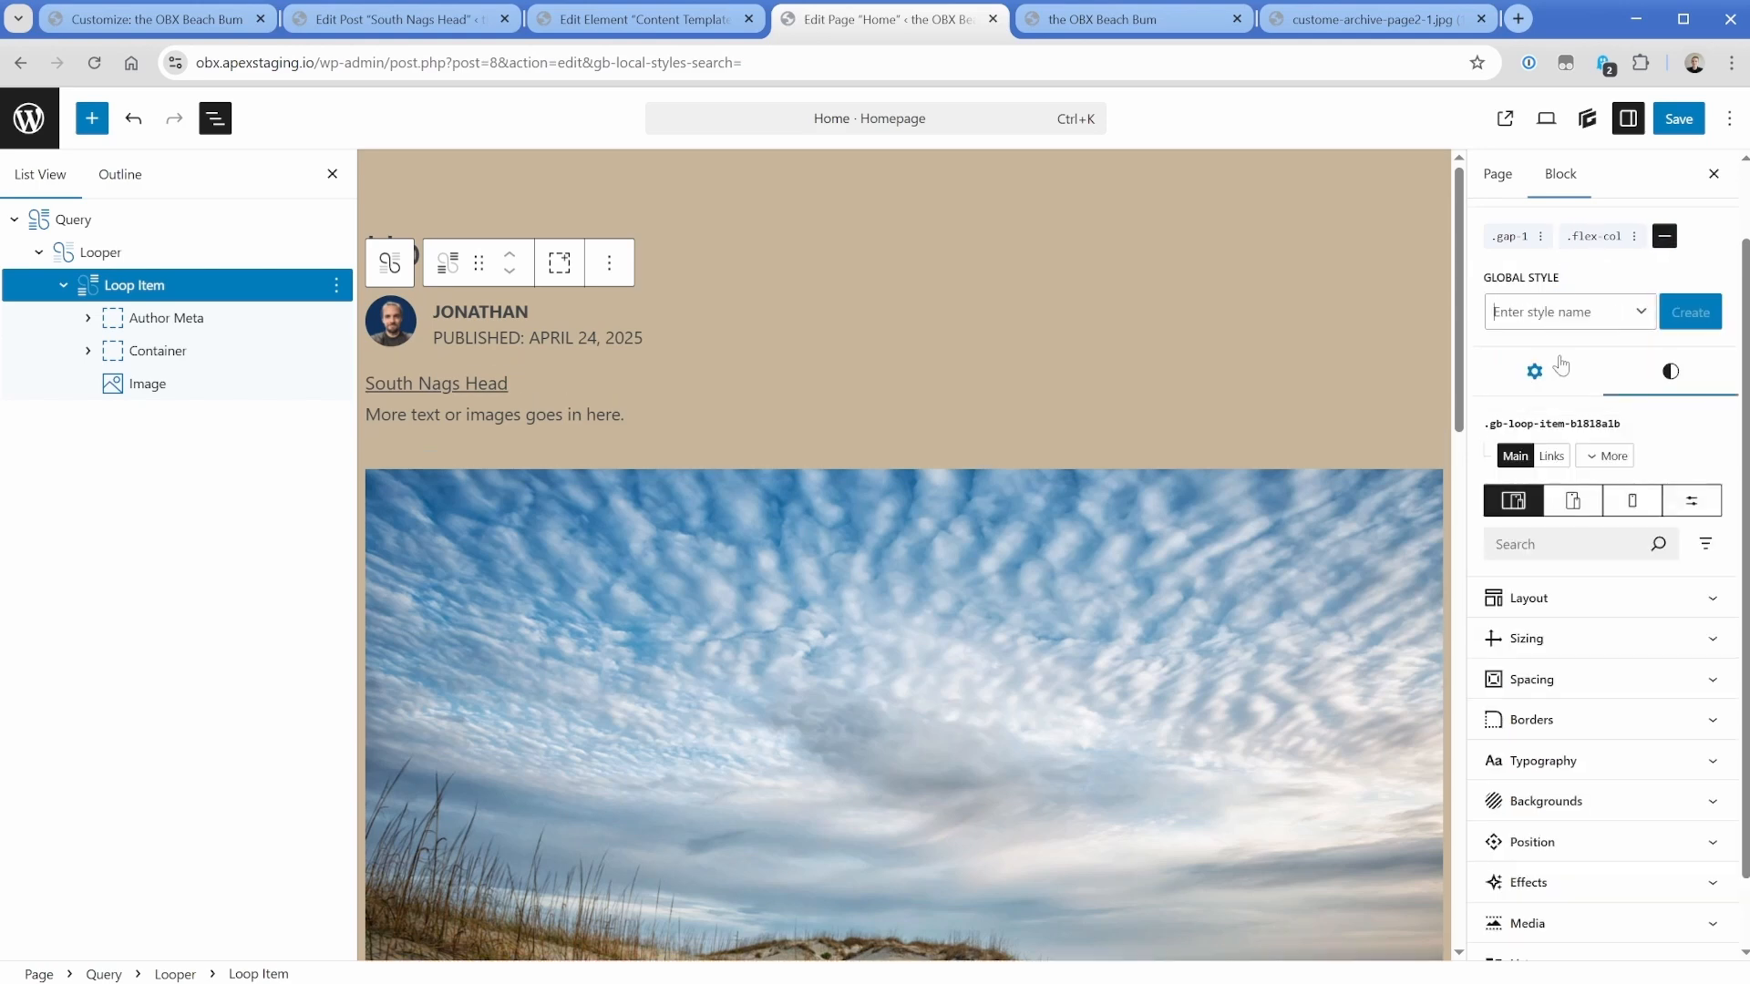
# Save the Home page and check the spacing inside each post on the live home page.
pyautogui.click(1677, 118)
pyautogui.click(1156, 20)
pyautogui.scroll(-3, 607, 440)
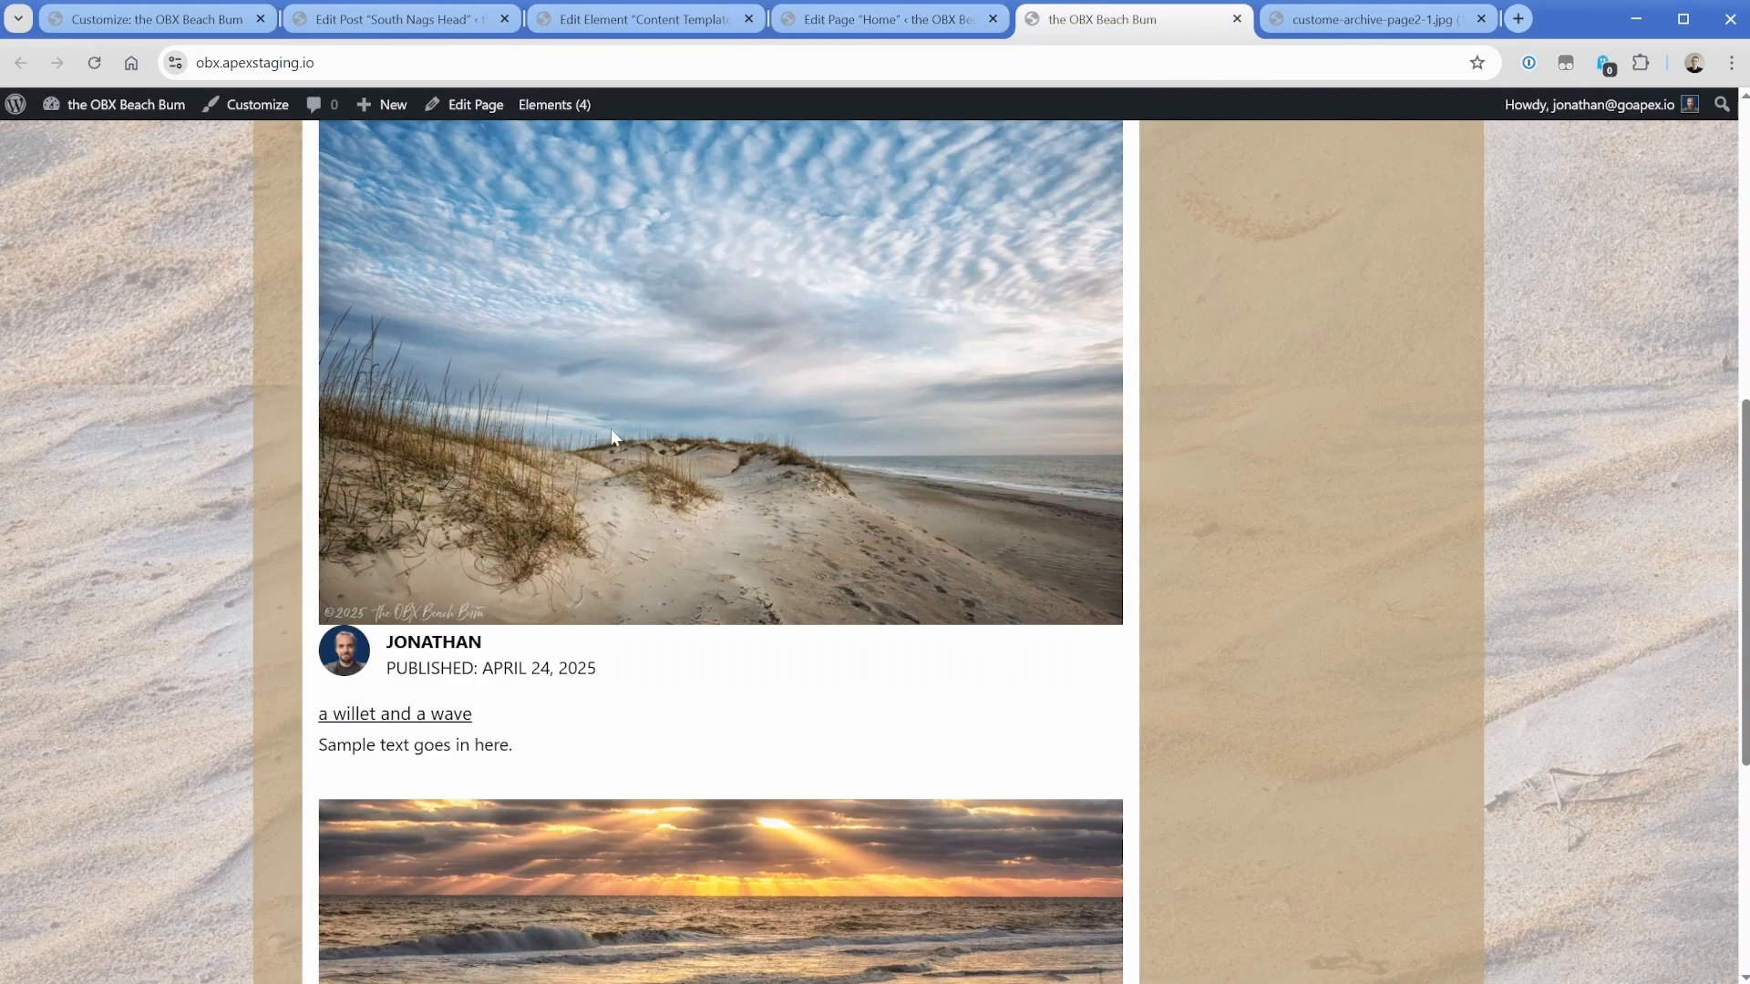
pyautogui.scroll(5, 601, 492)
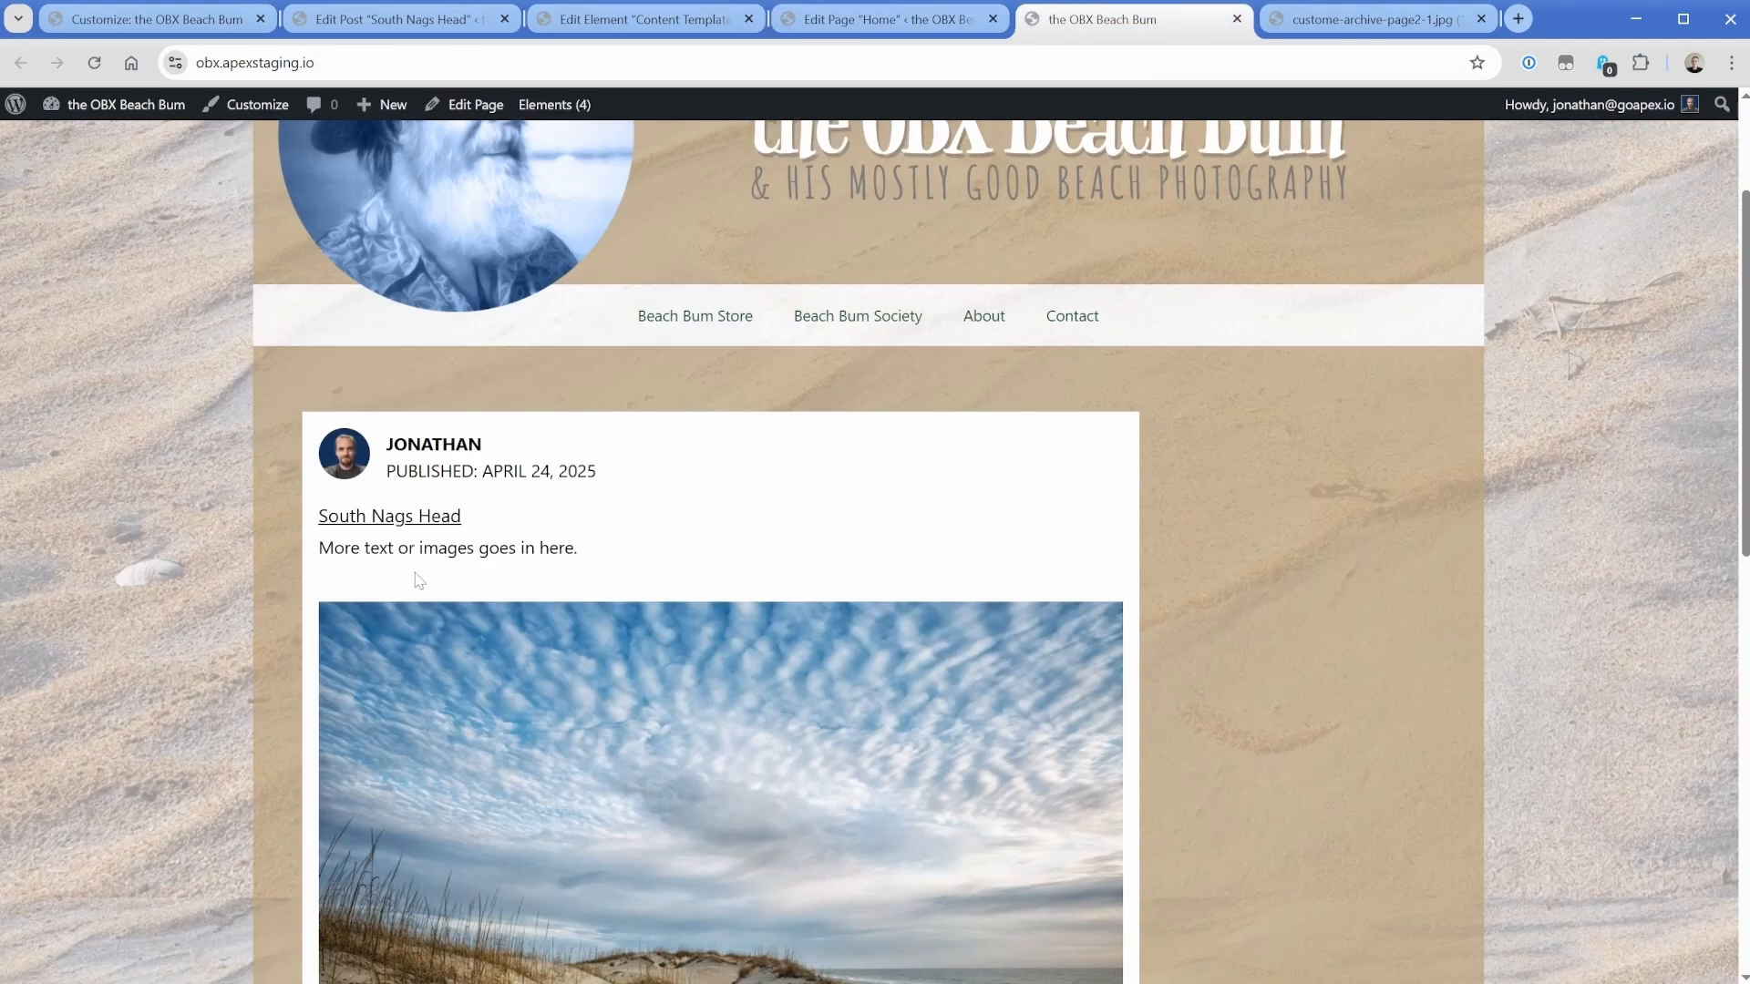
pyautogui.scroll(-5, 670, 538)
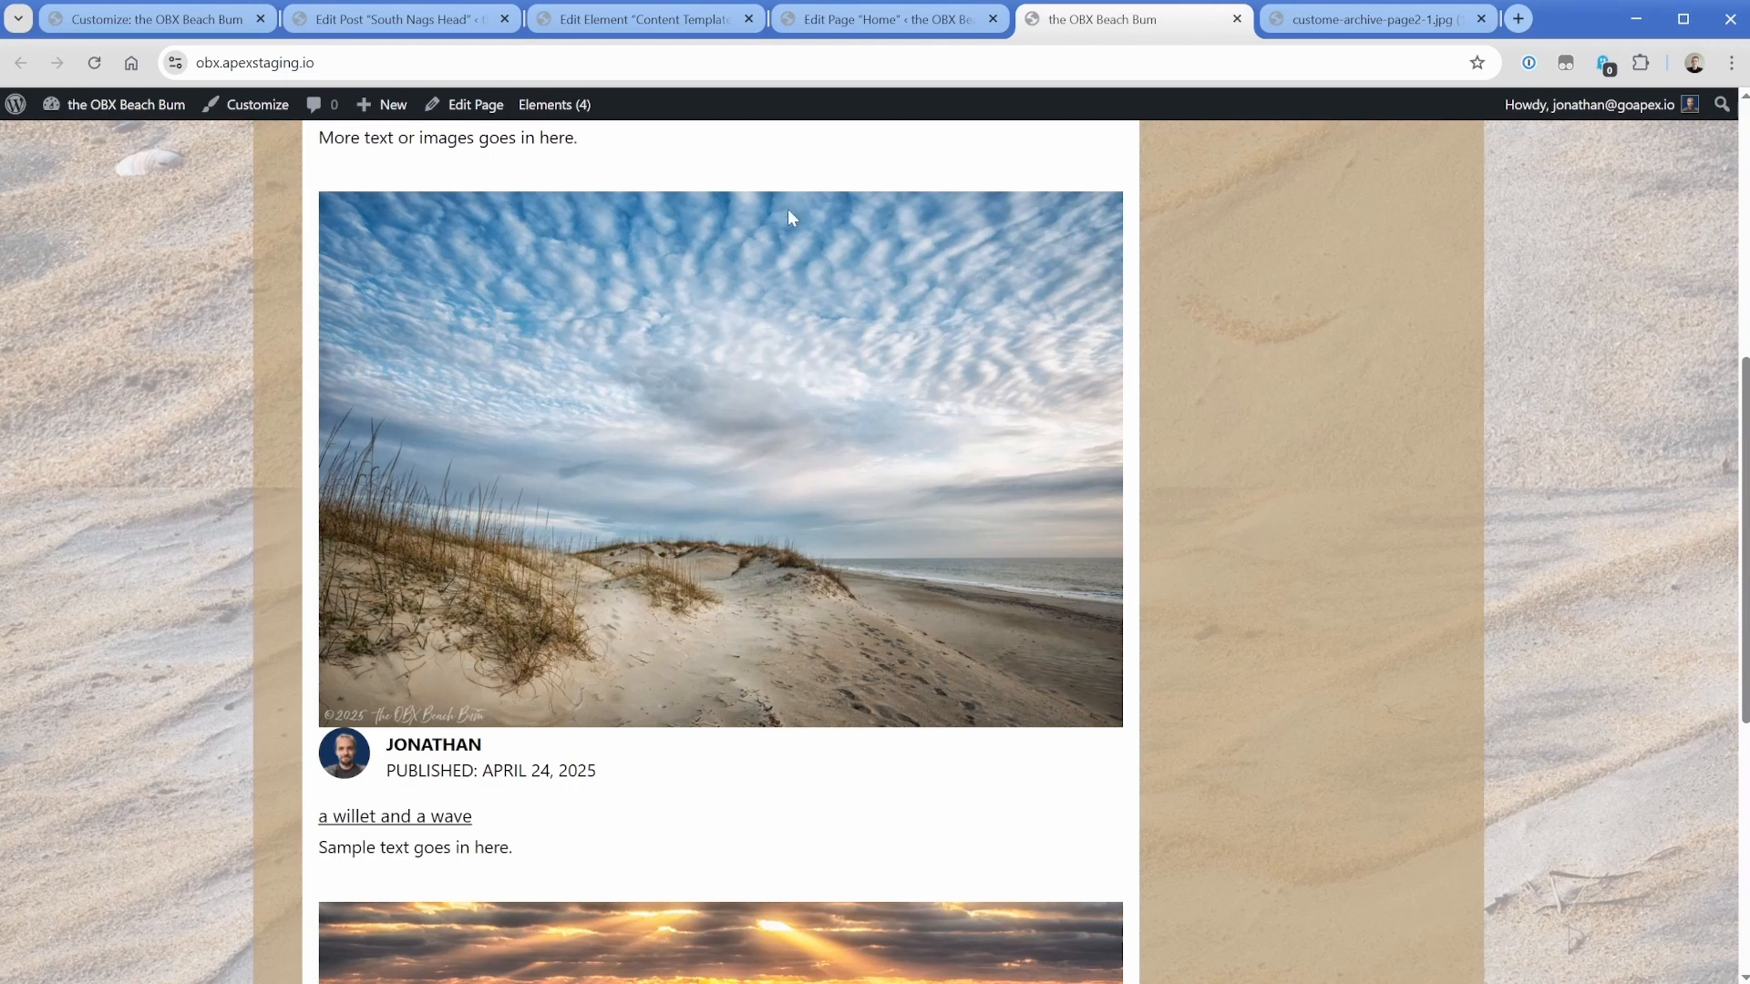
# Apply the gap-1 and flex-col global styles to the Looper block.
pyautogui.click(889, 19)
pyautogui.click(94, 255)
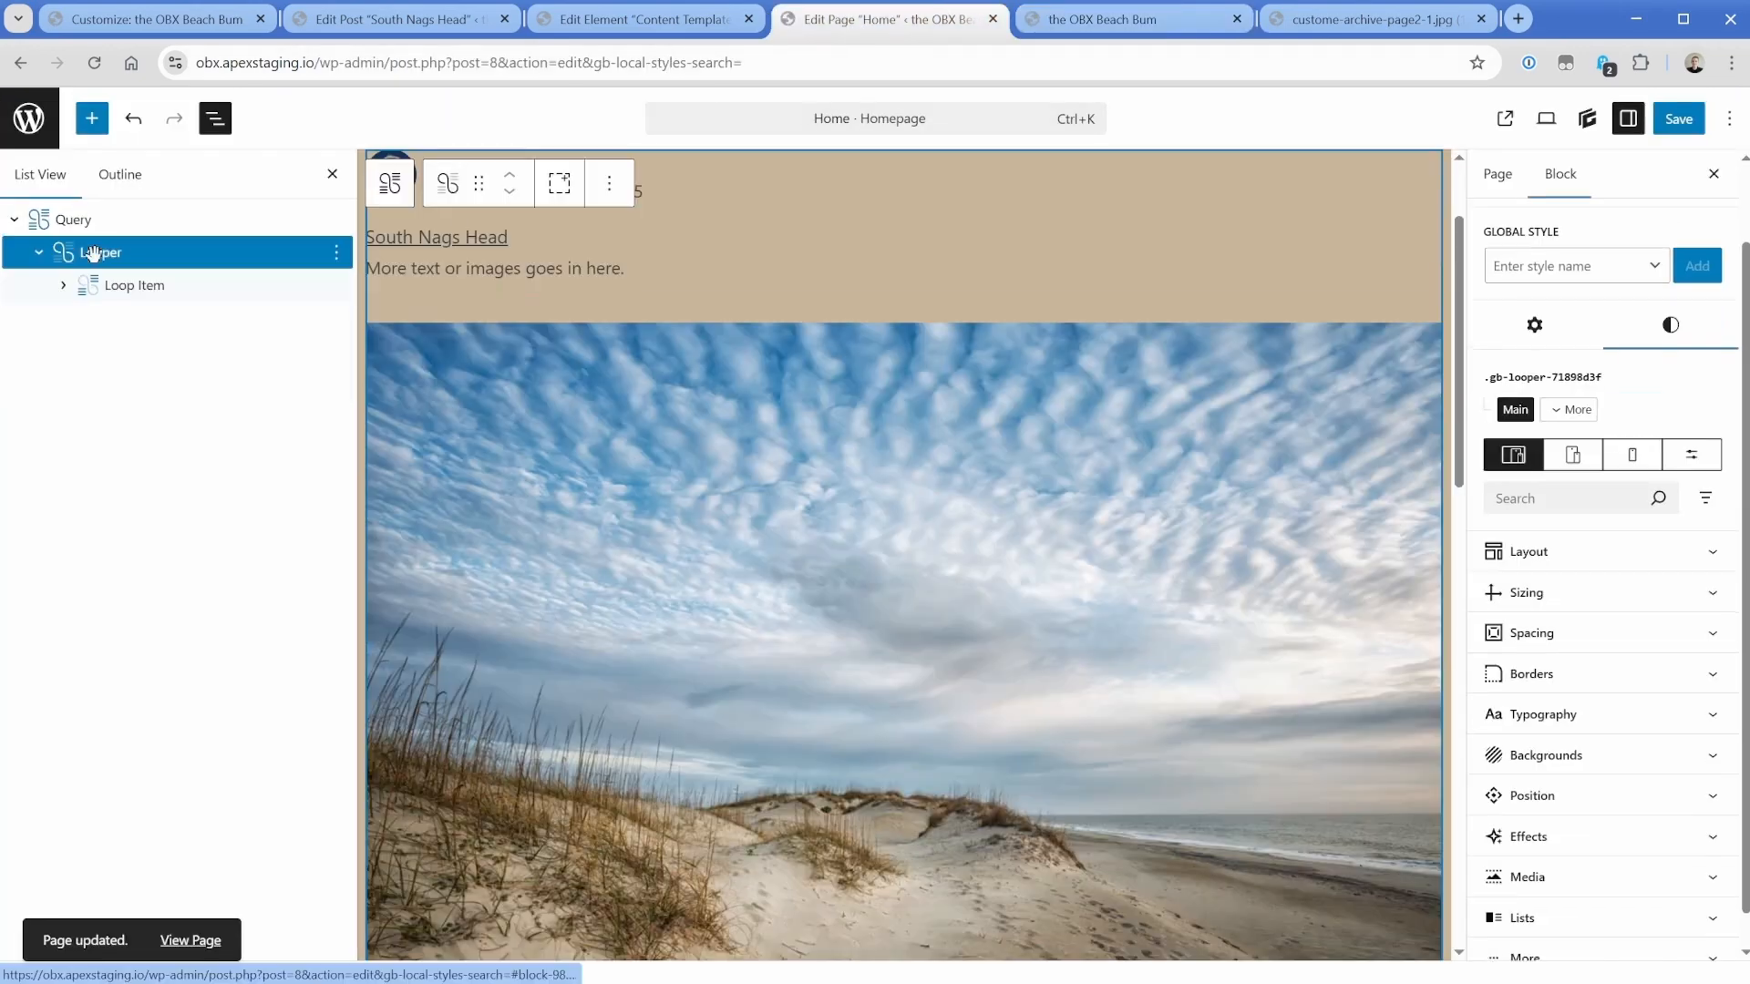
pyautogui.click(1544, 266)
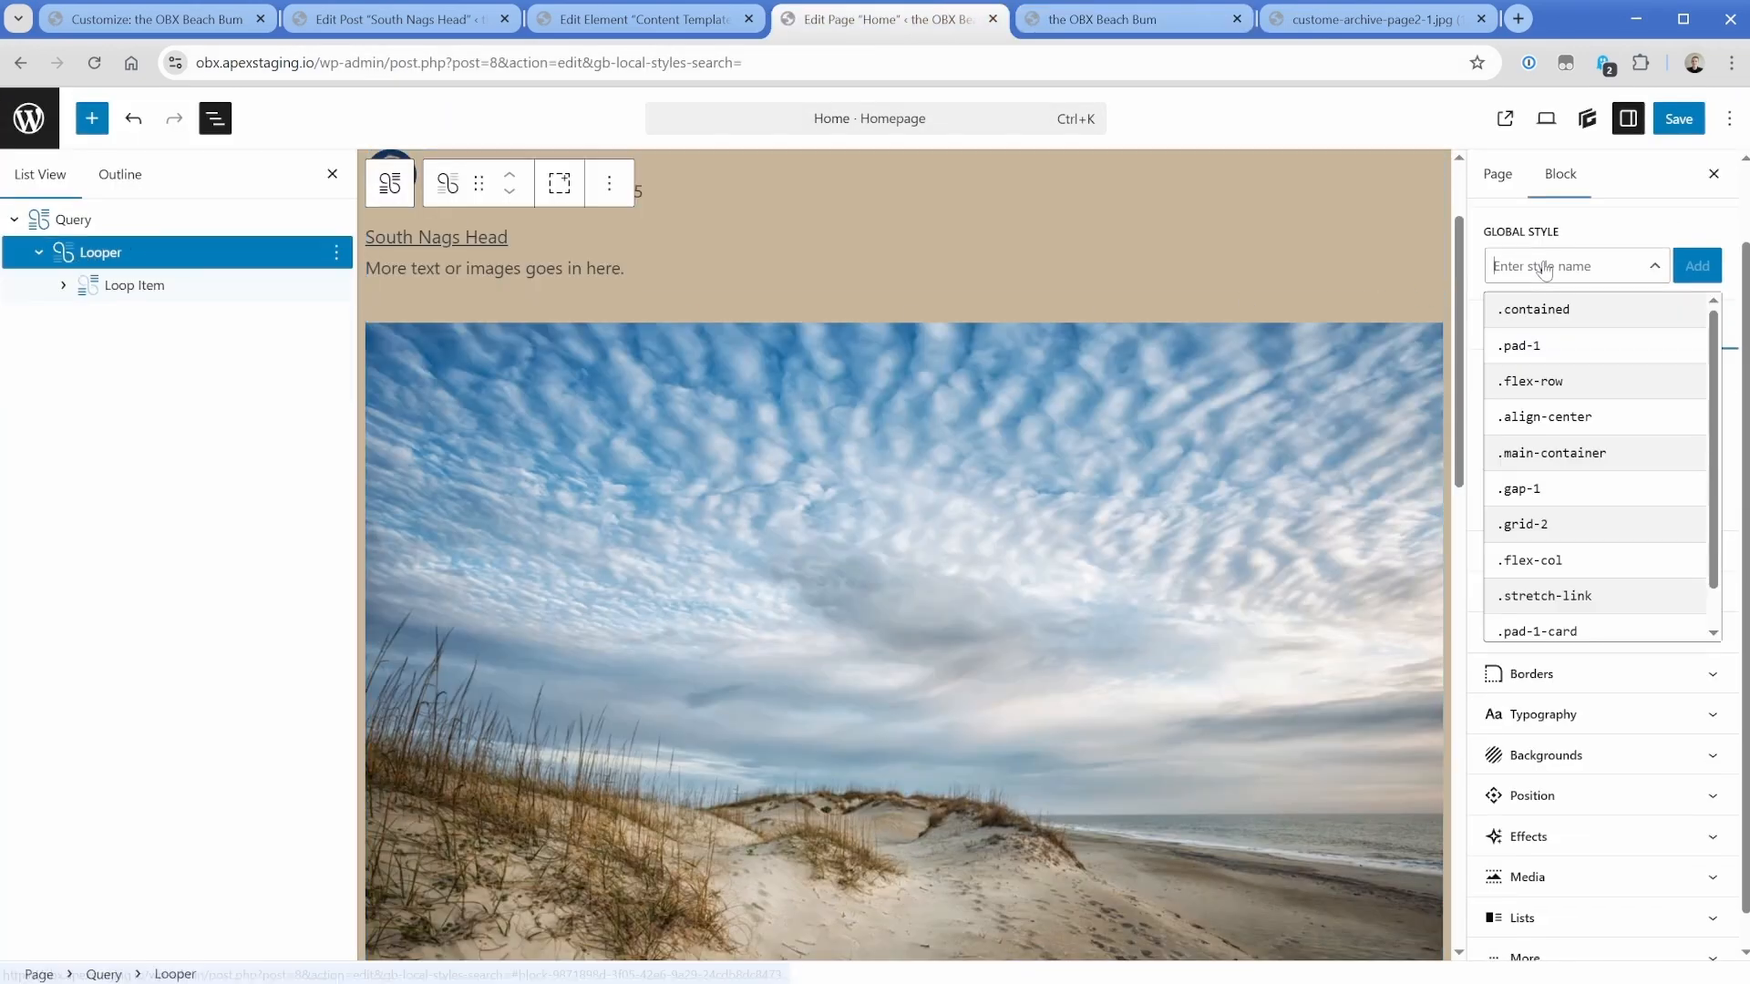
pyautogui.write('gap-1')
pyautogui.click(1543, 310)
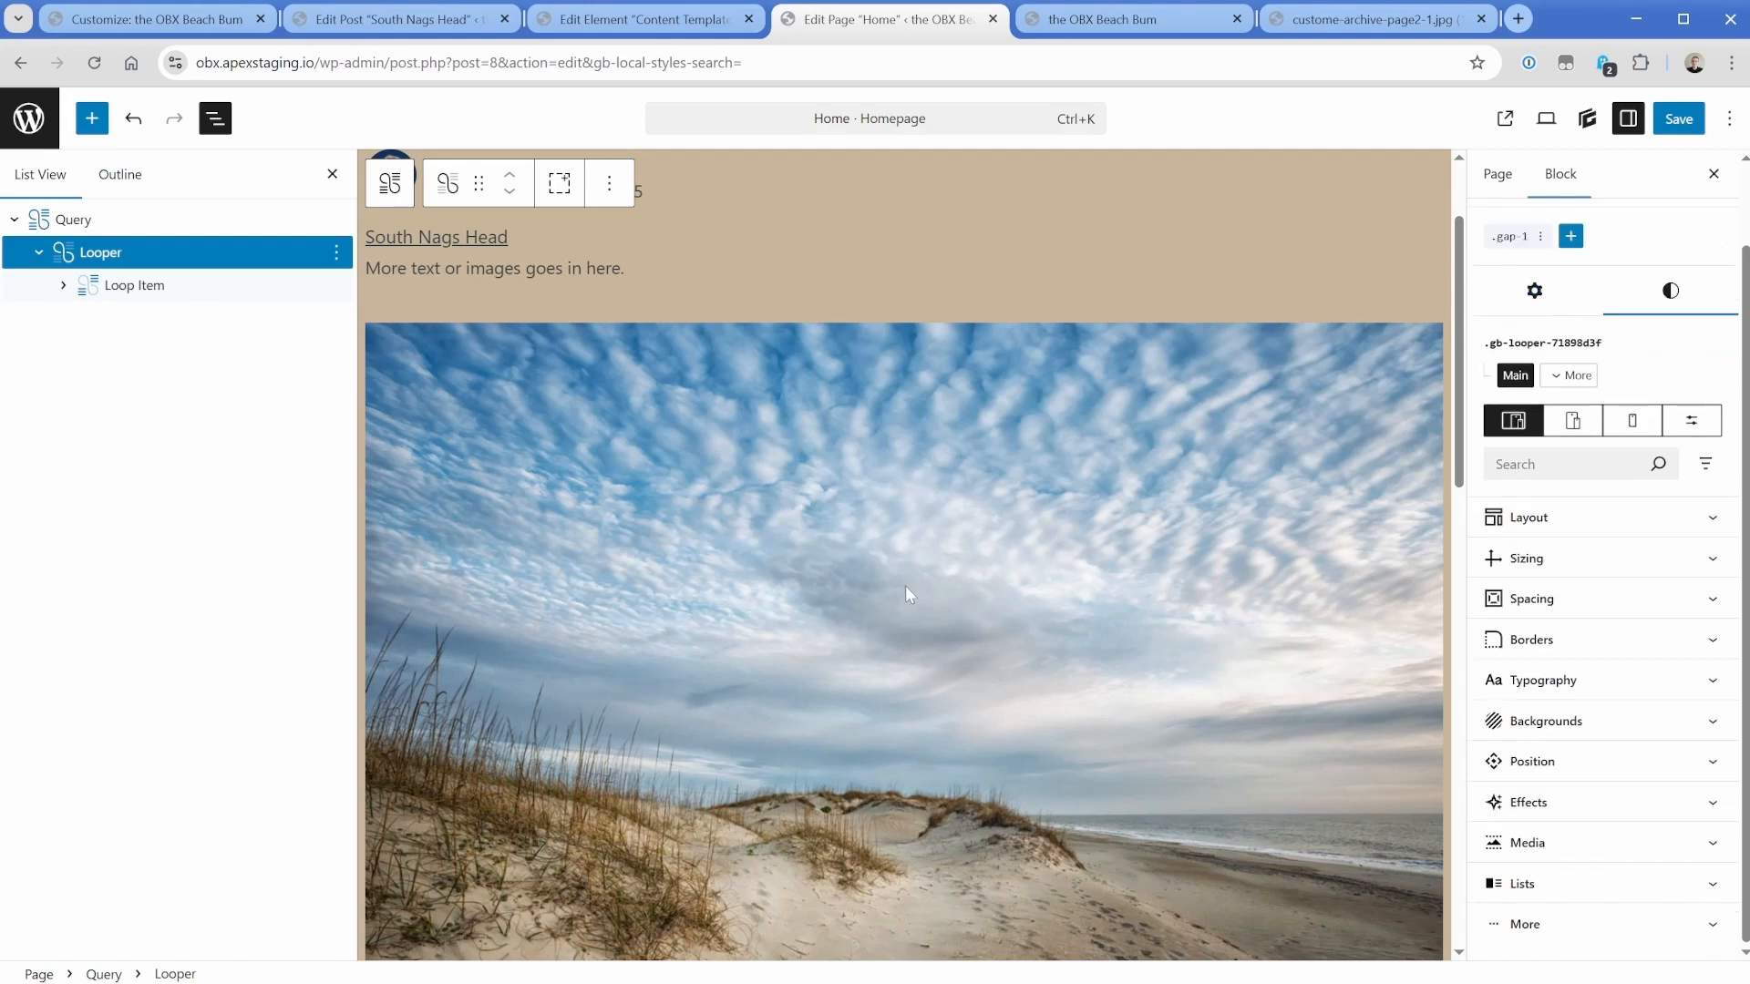
pyautogui.scroll(-5, 907, 593)
pyautogui.click(1571, 236)
pyautogui.click(1564, 311)
pyautogui.write('flex-c')
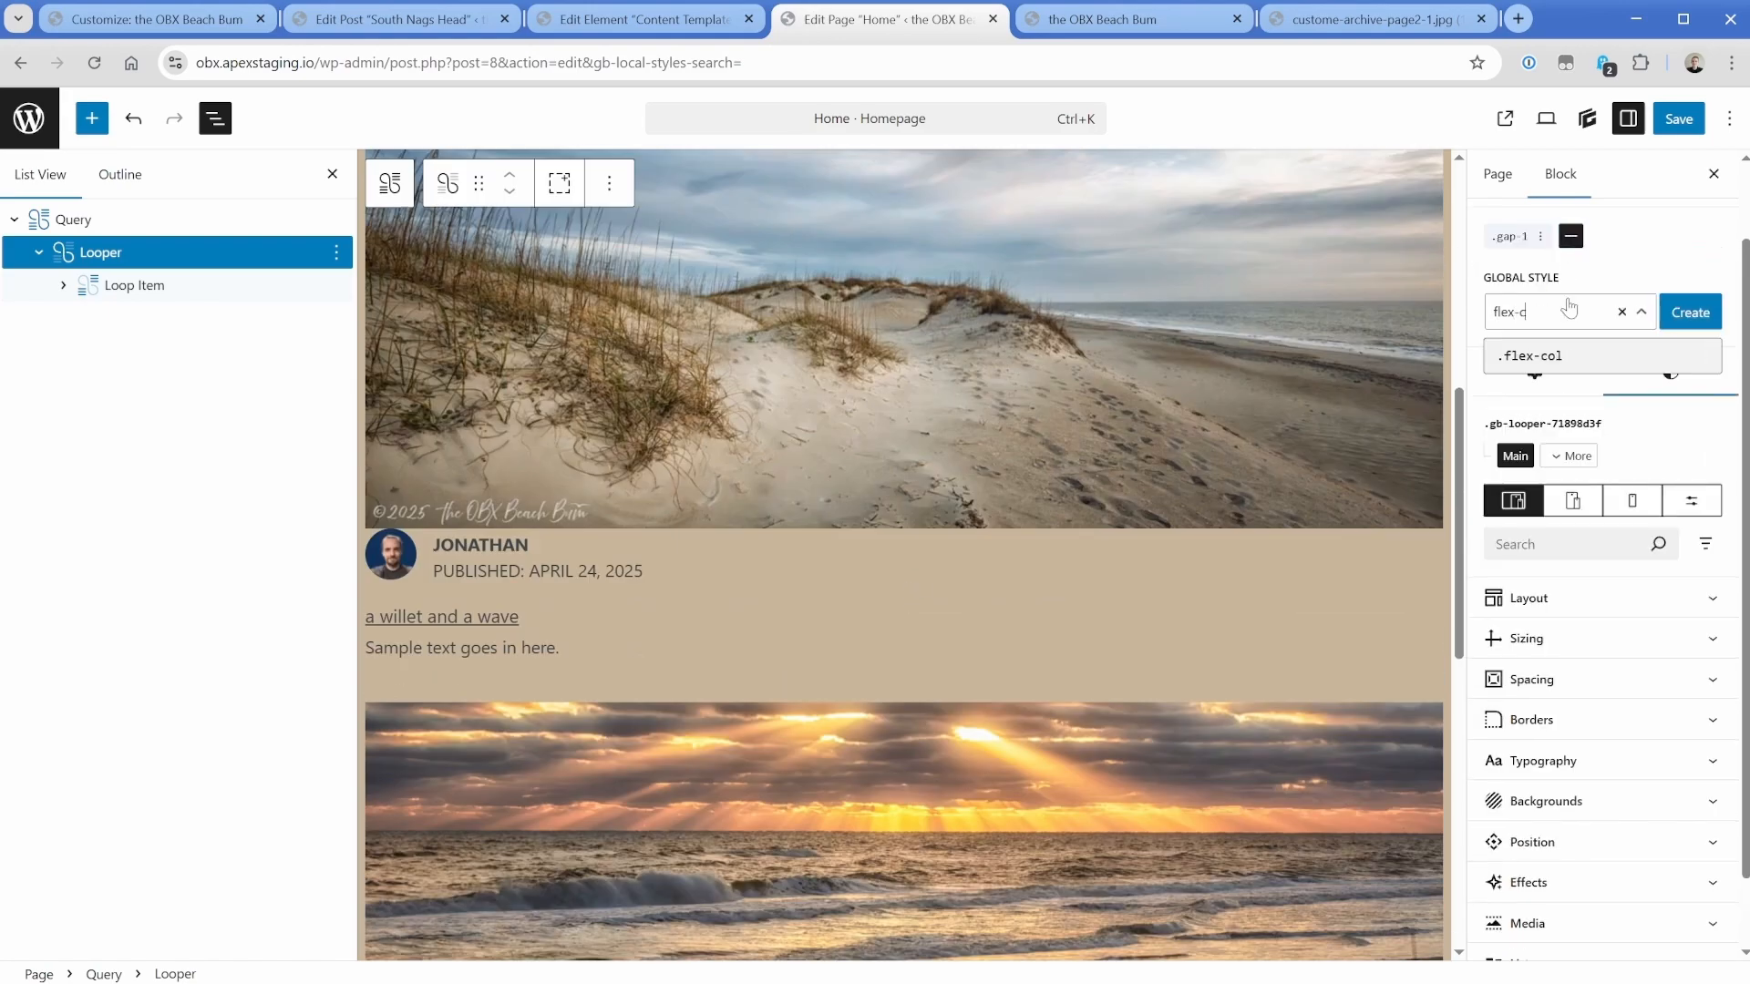
pyautogui.press('Return')
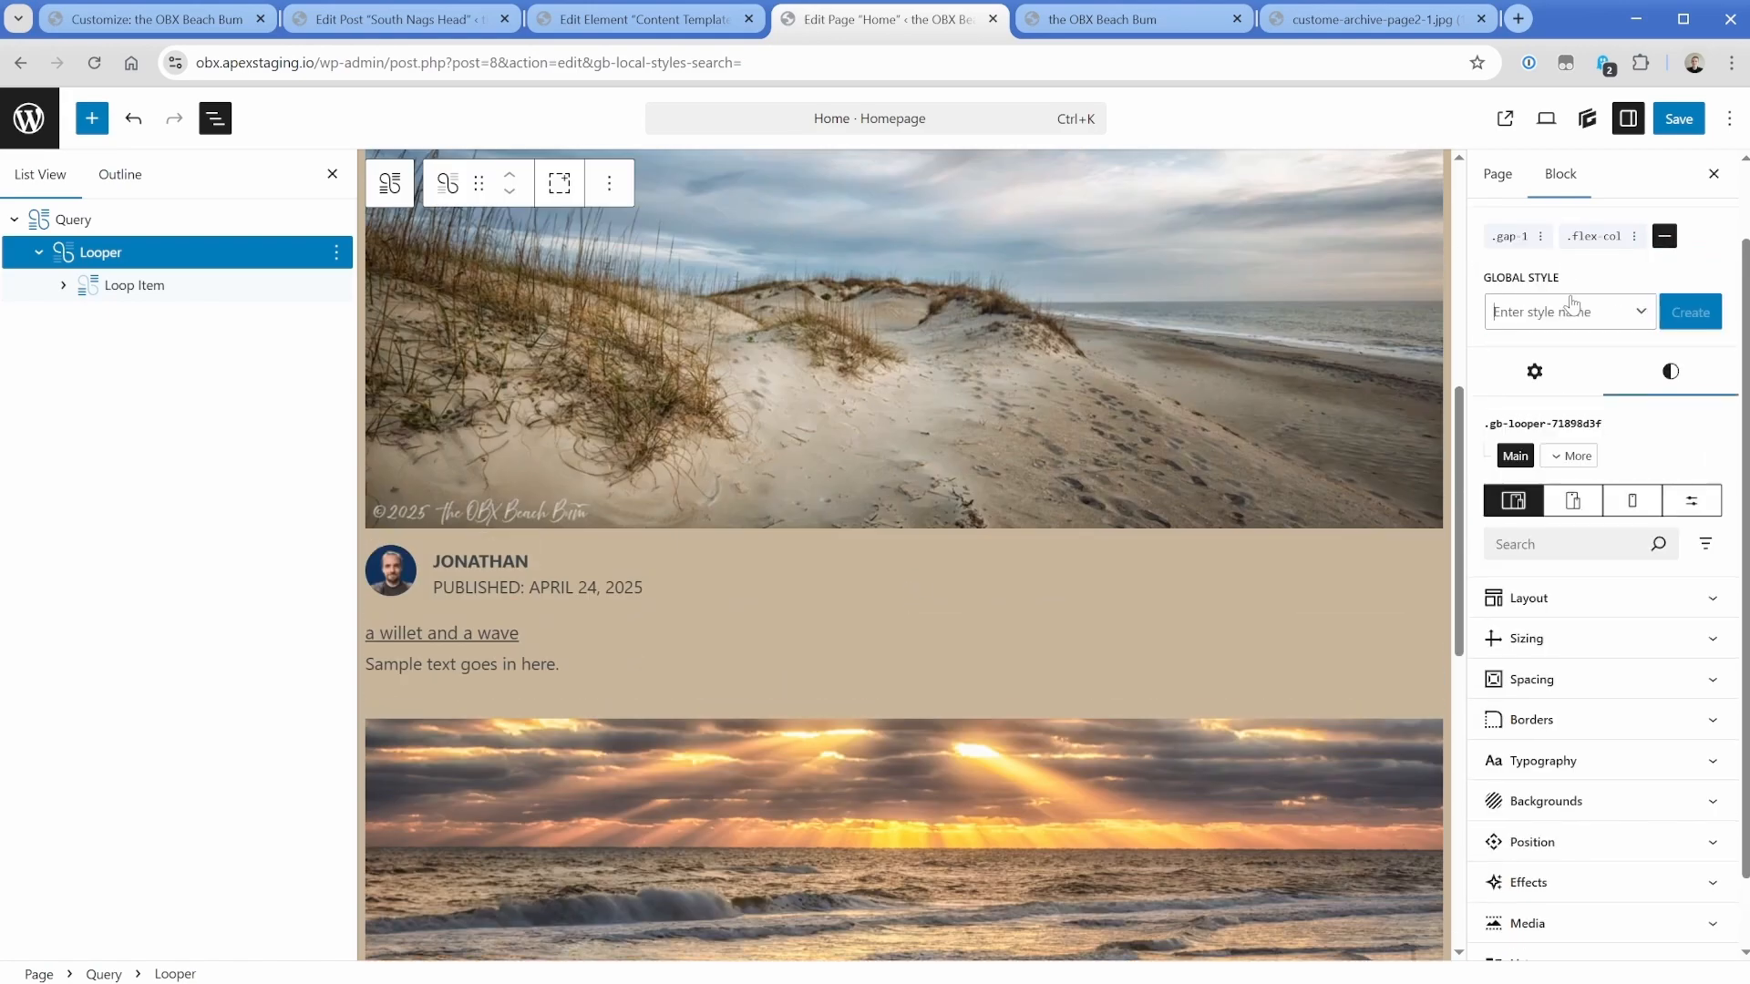
# Save the page and check the gap between the posts on the live home page.
pyautogui.click(1679, 118)
pyautogui.click(1092, 20)
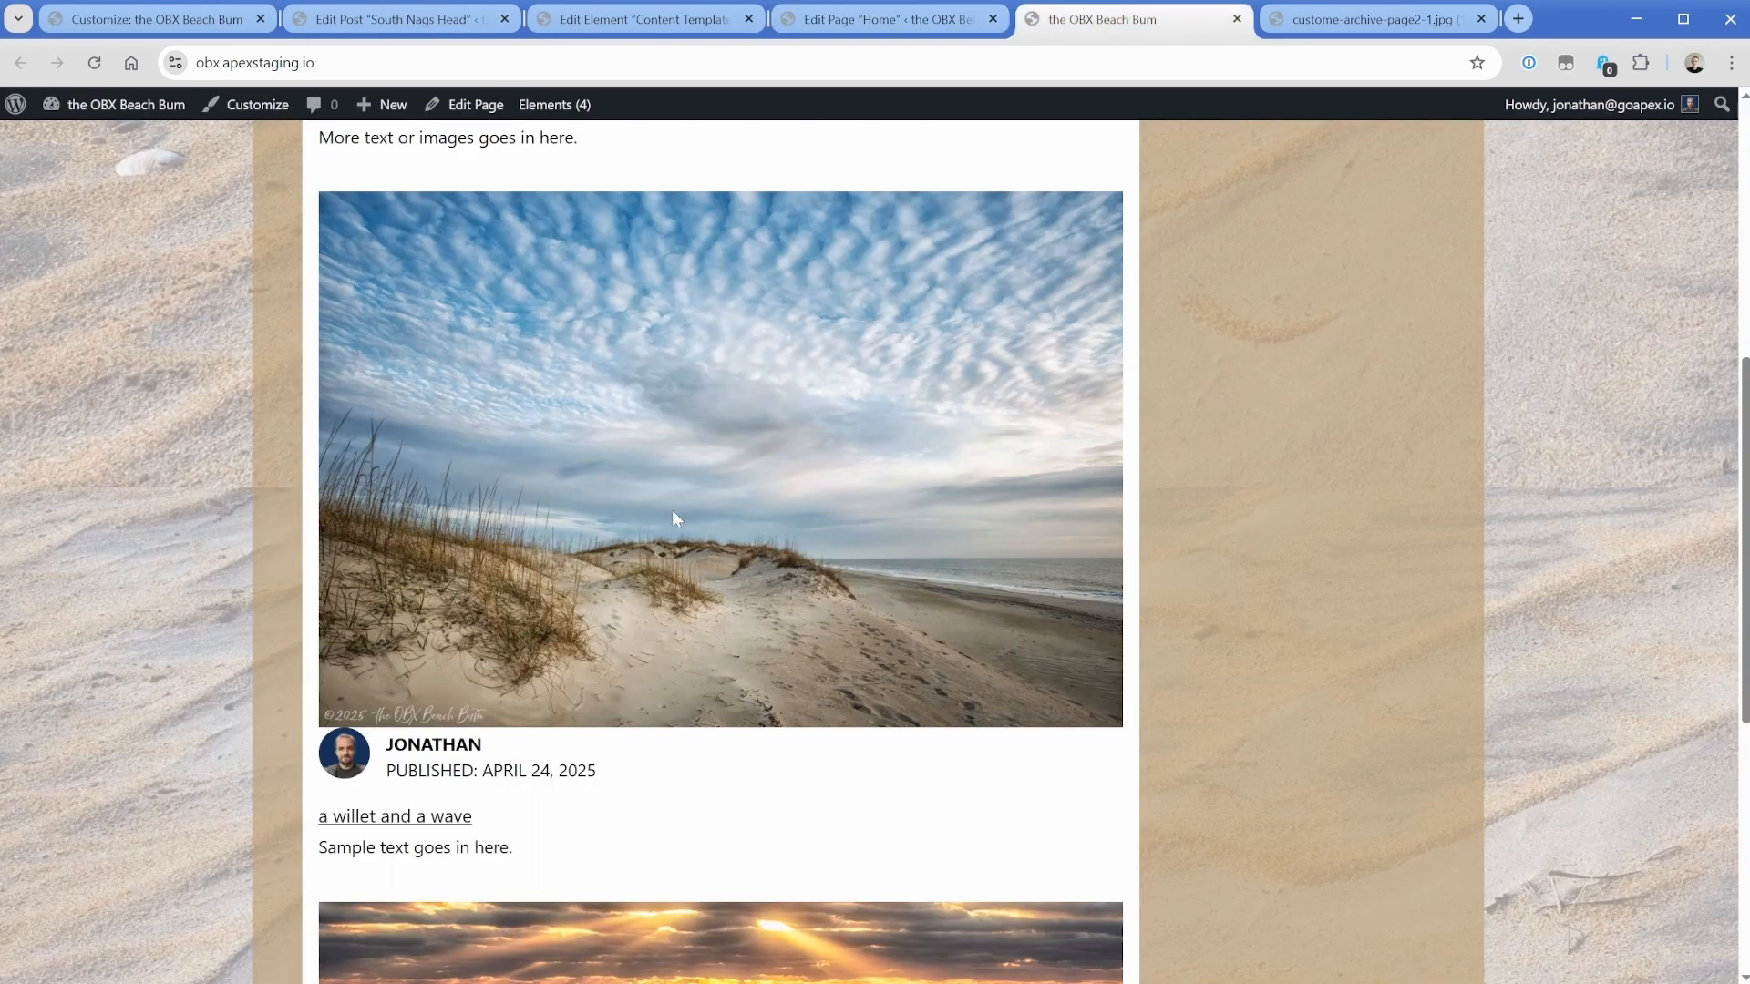
pyautogui.scroll(-5, 629, 560)
pyautogui.scroll(-2, 875, 551)
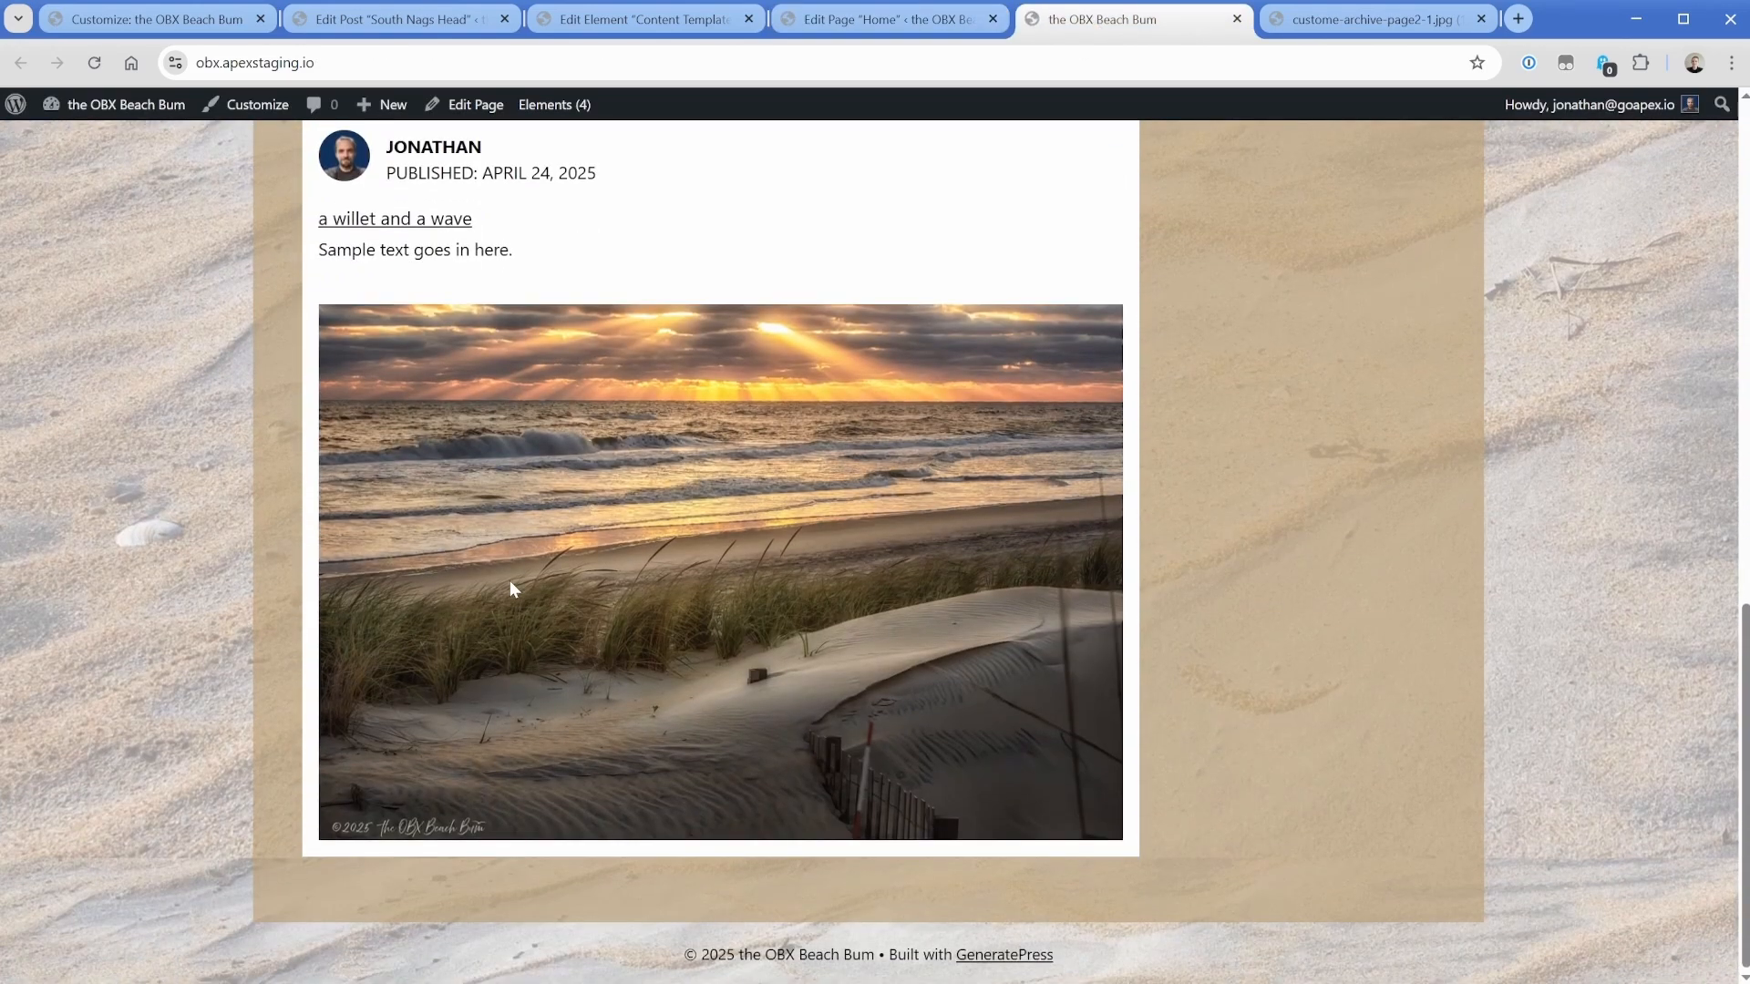
pyautogui.scroll(2, 510, 581)
# Change the post title text block from a paragraph to a Heading 2.
pyautogui.hotkey('ctrl', 'shift', 'Tab')
pyautogui.scroll(5, 466, 641)
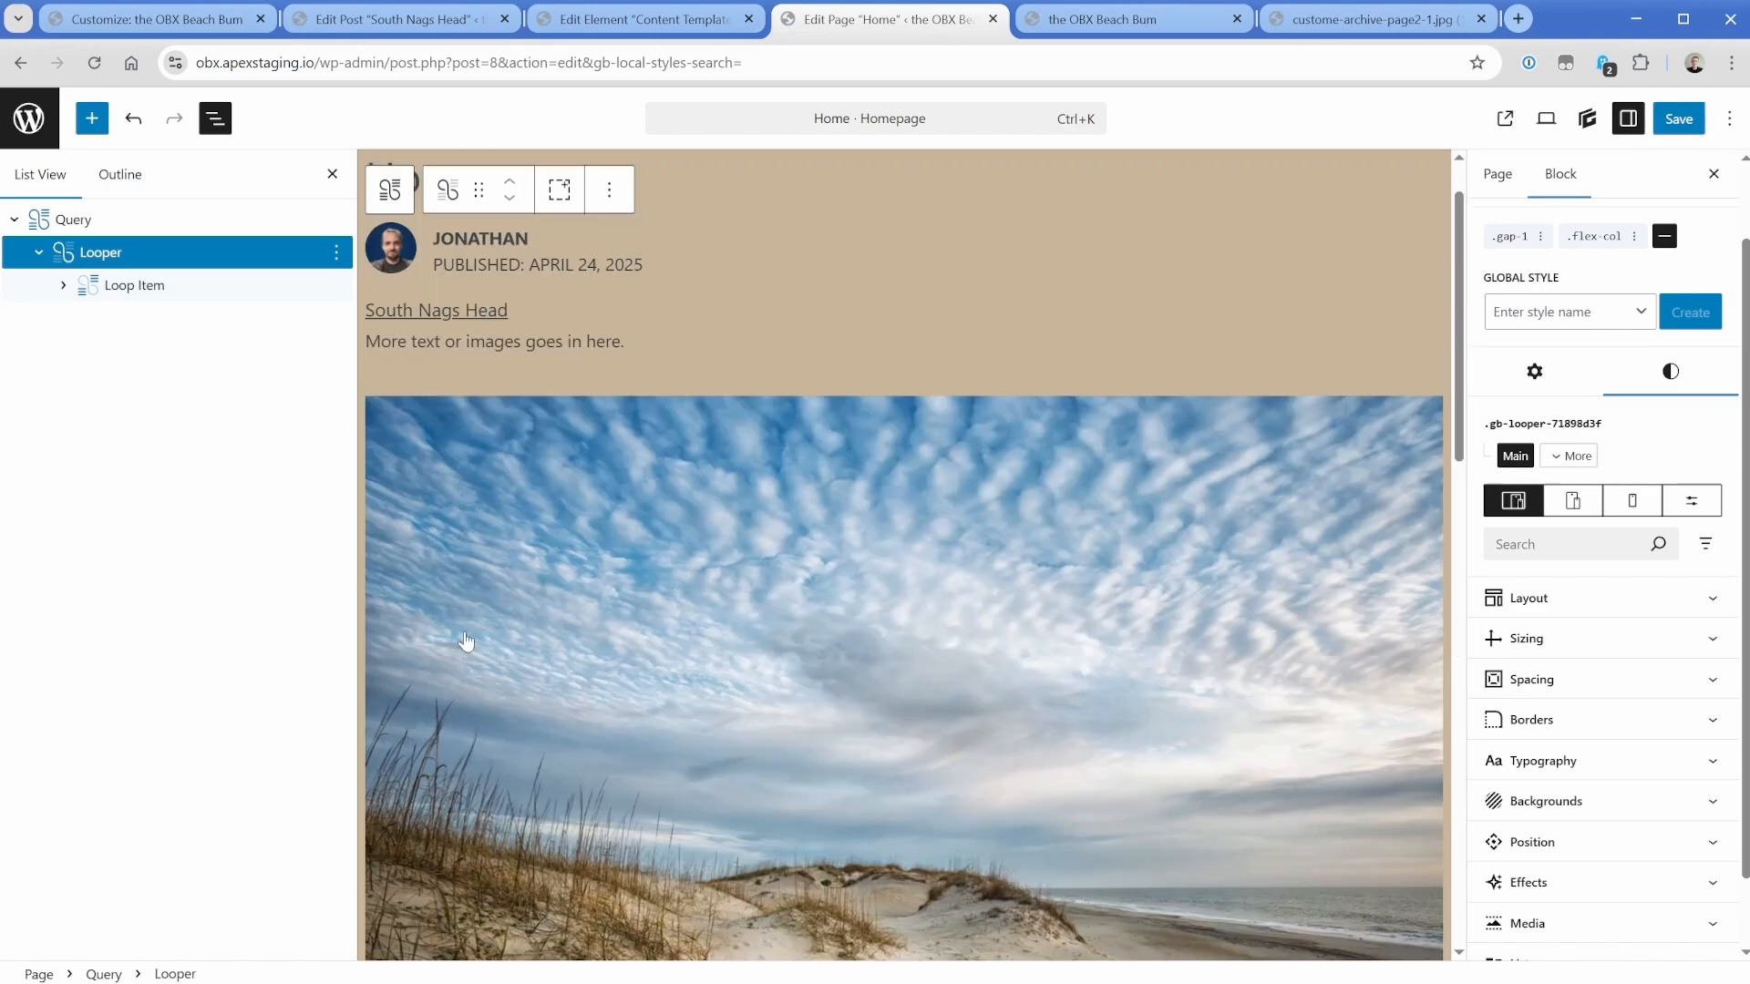
pyautogui.click(465, 311)
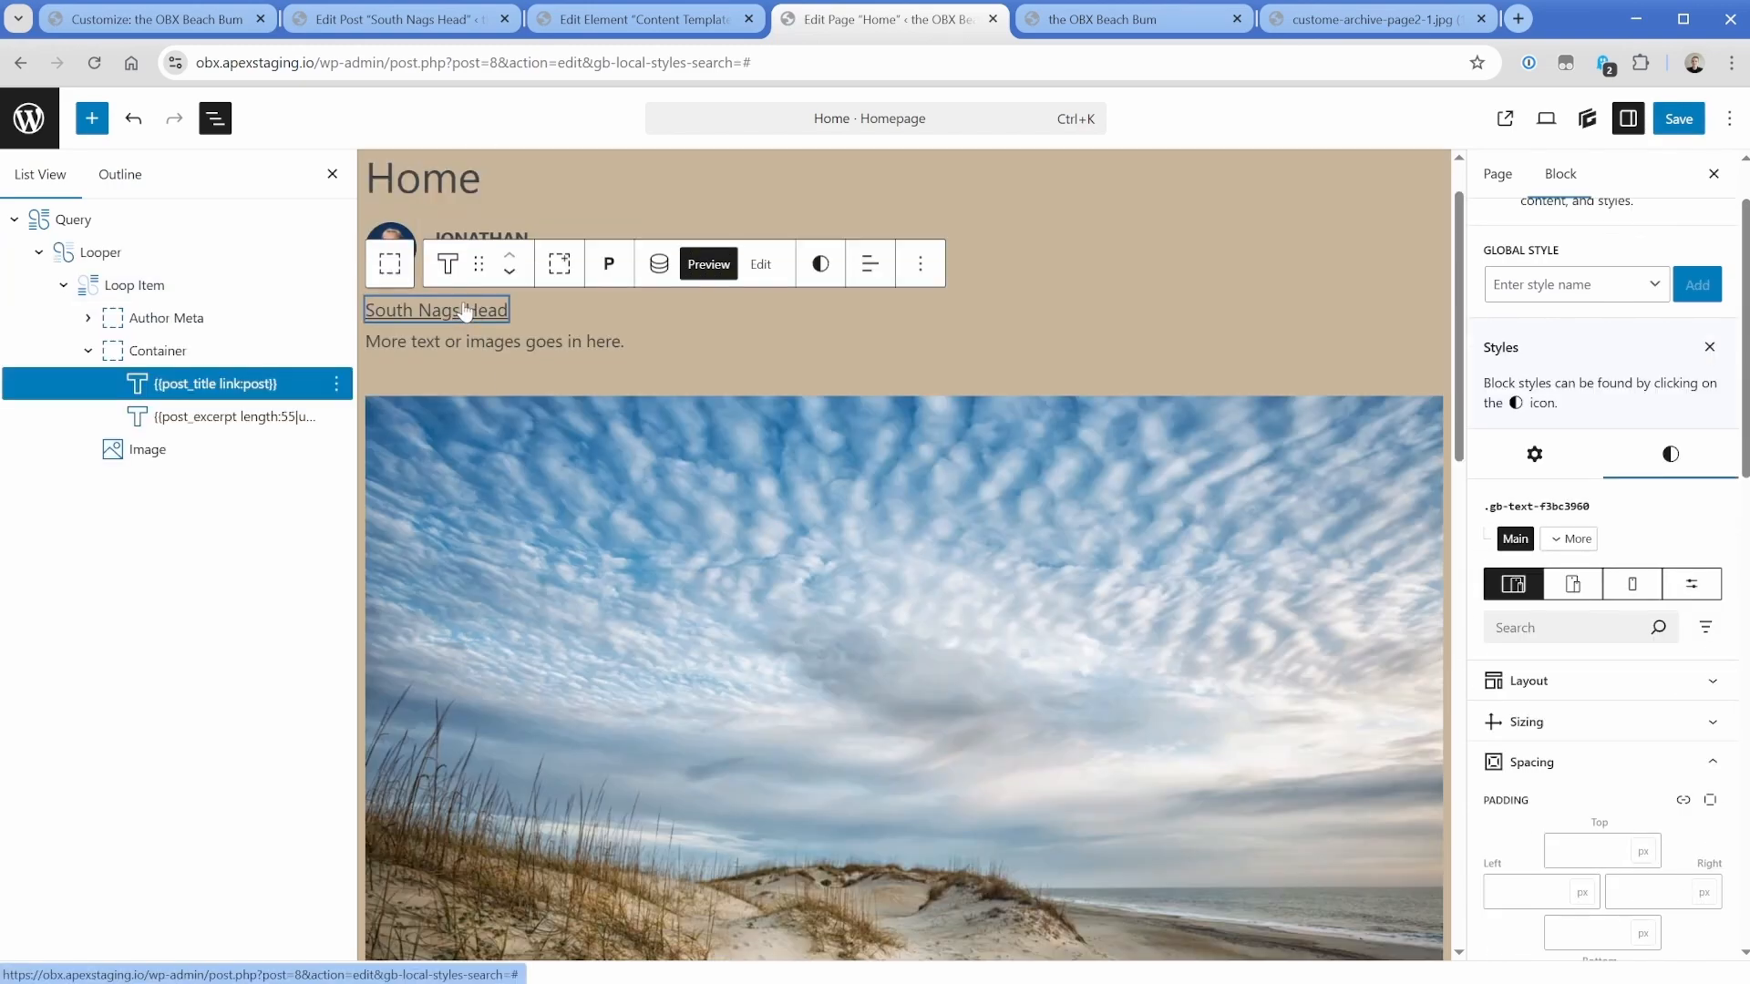
pyautogui.click(608, 265)
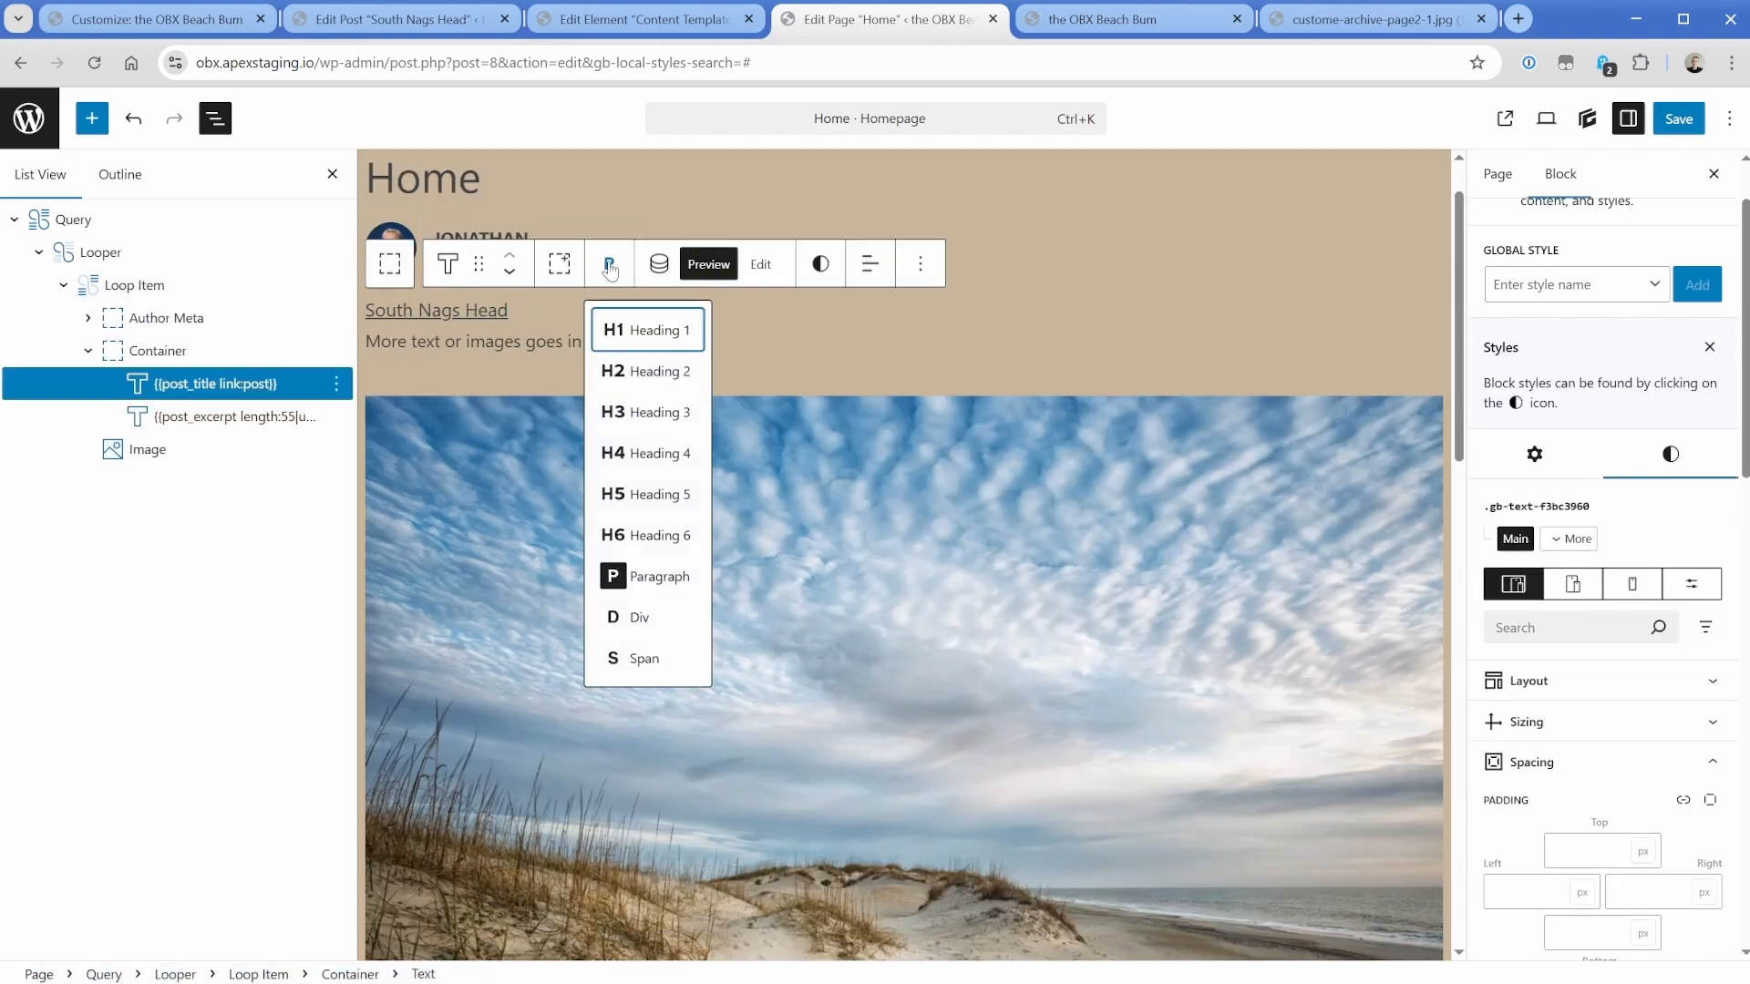
pyautogui.click(656, 387)
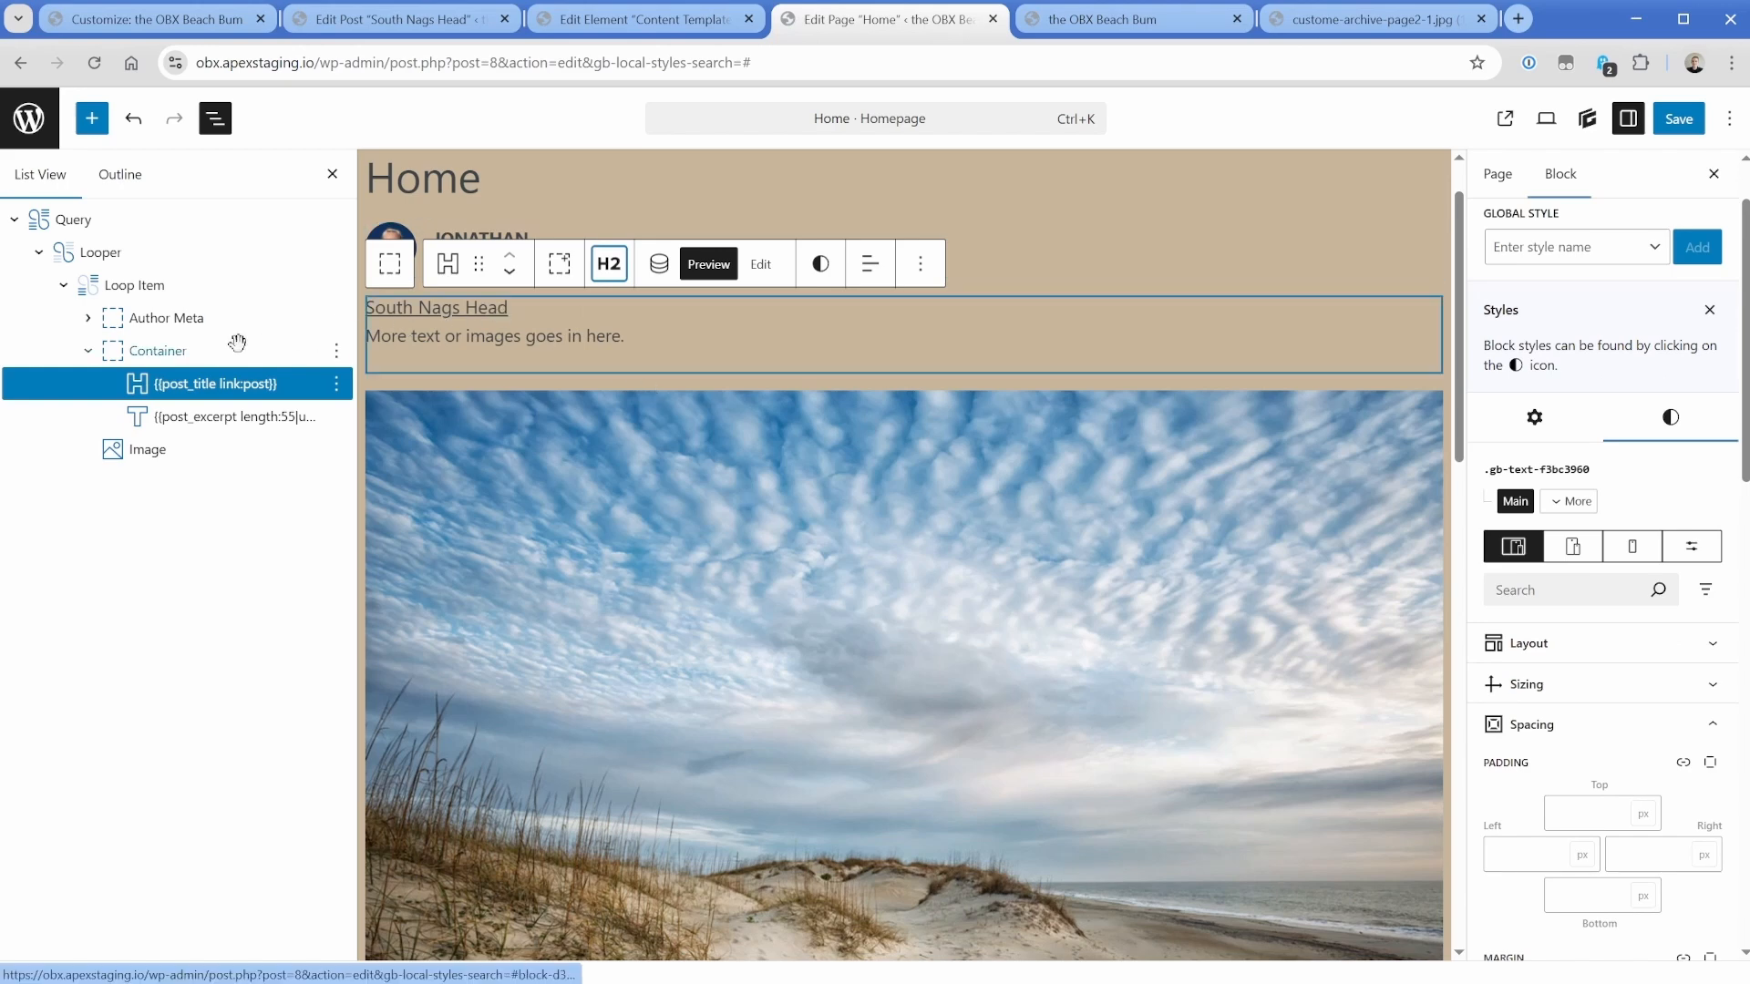
# Add the stretch-link global style to the Loop Item and save the page.
pyautogui.click(87, 350)
pyautogui.click(118, 287)
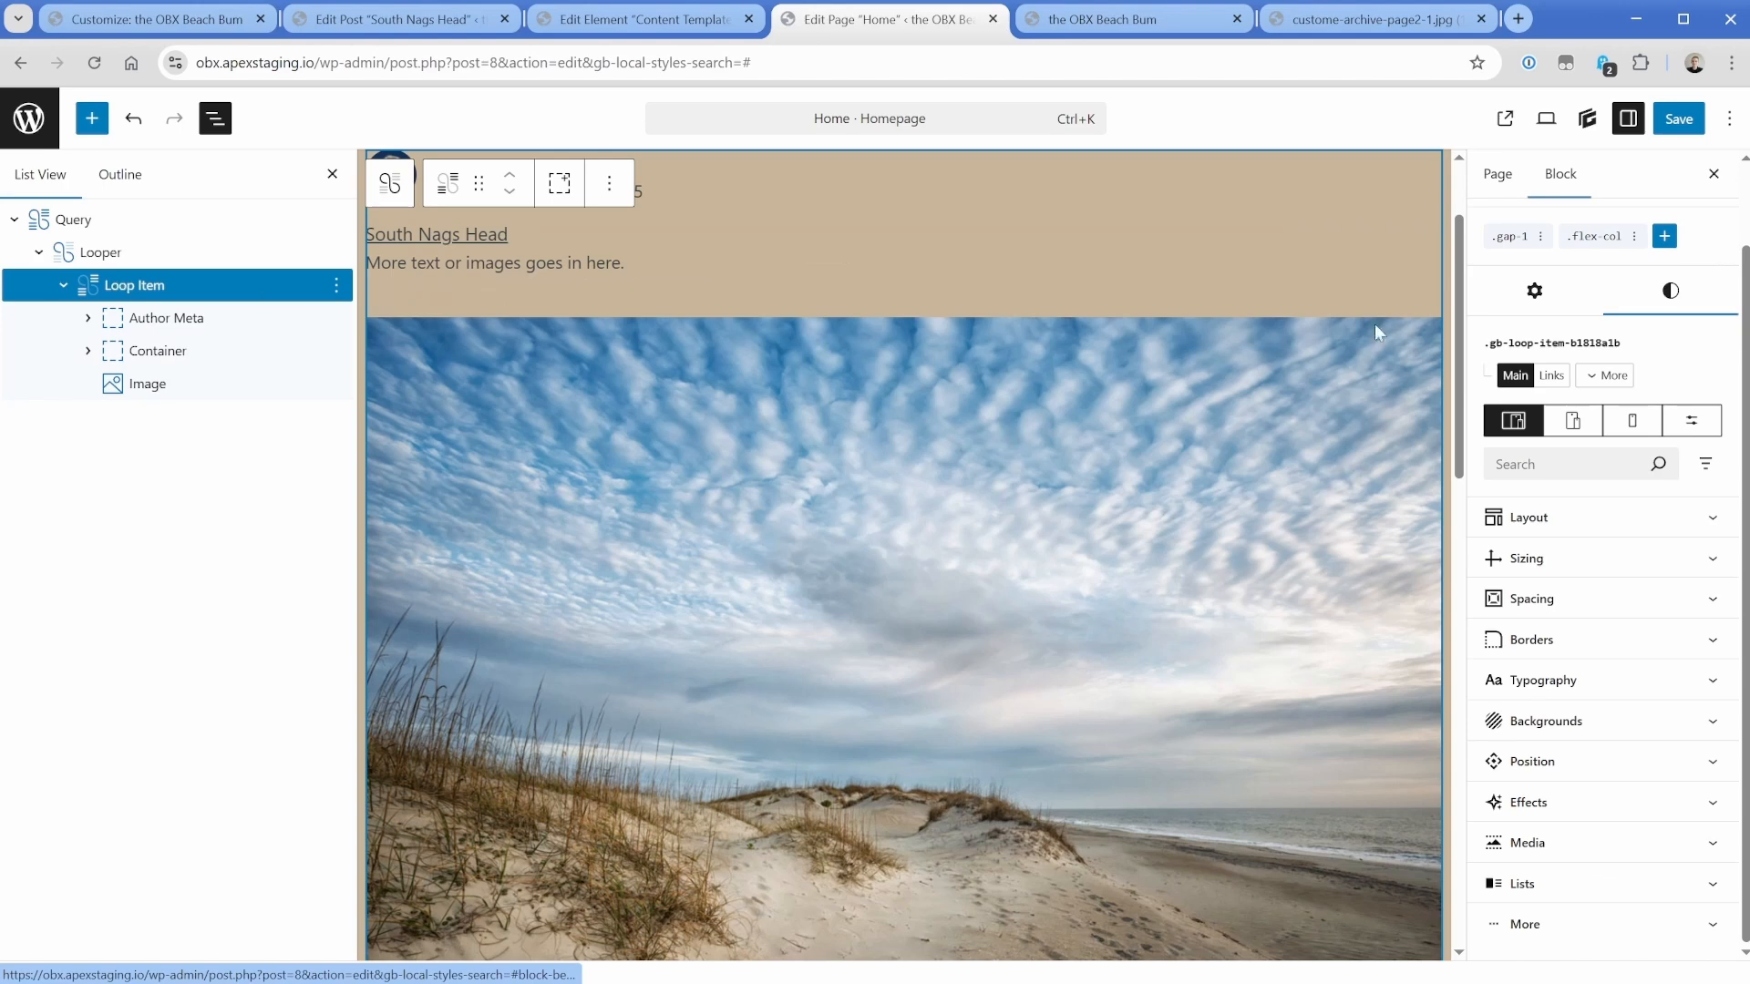
pyautogui.click(1664, 326)
pyautogui.click(1588, 406)
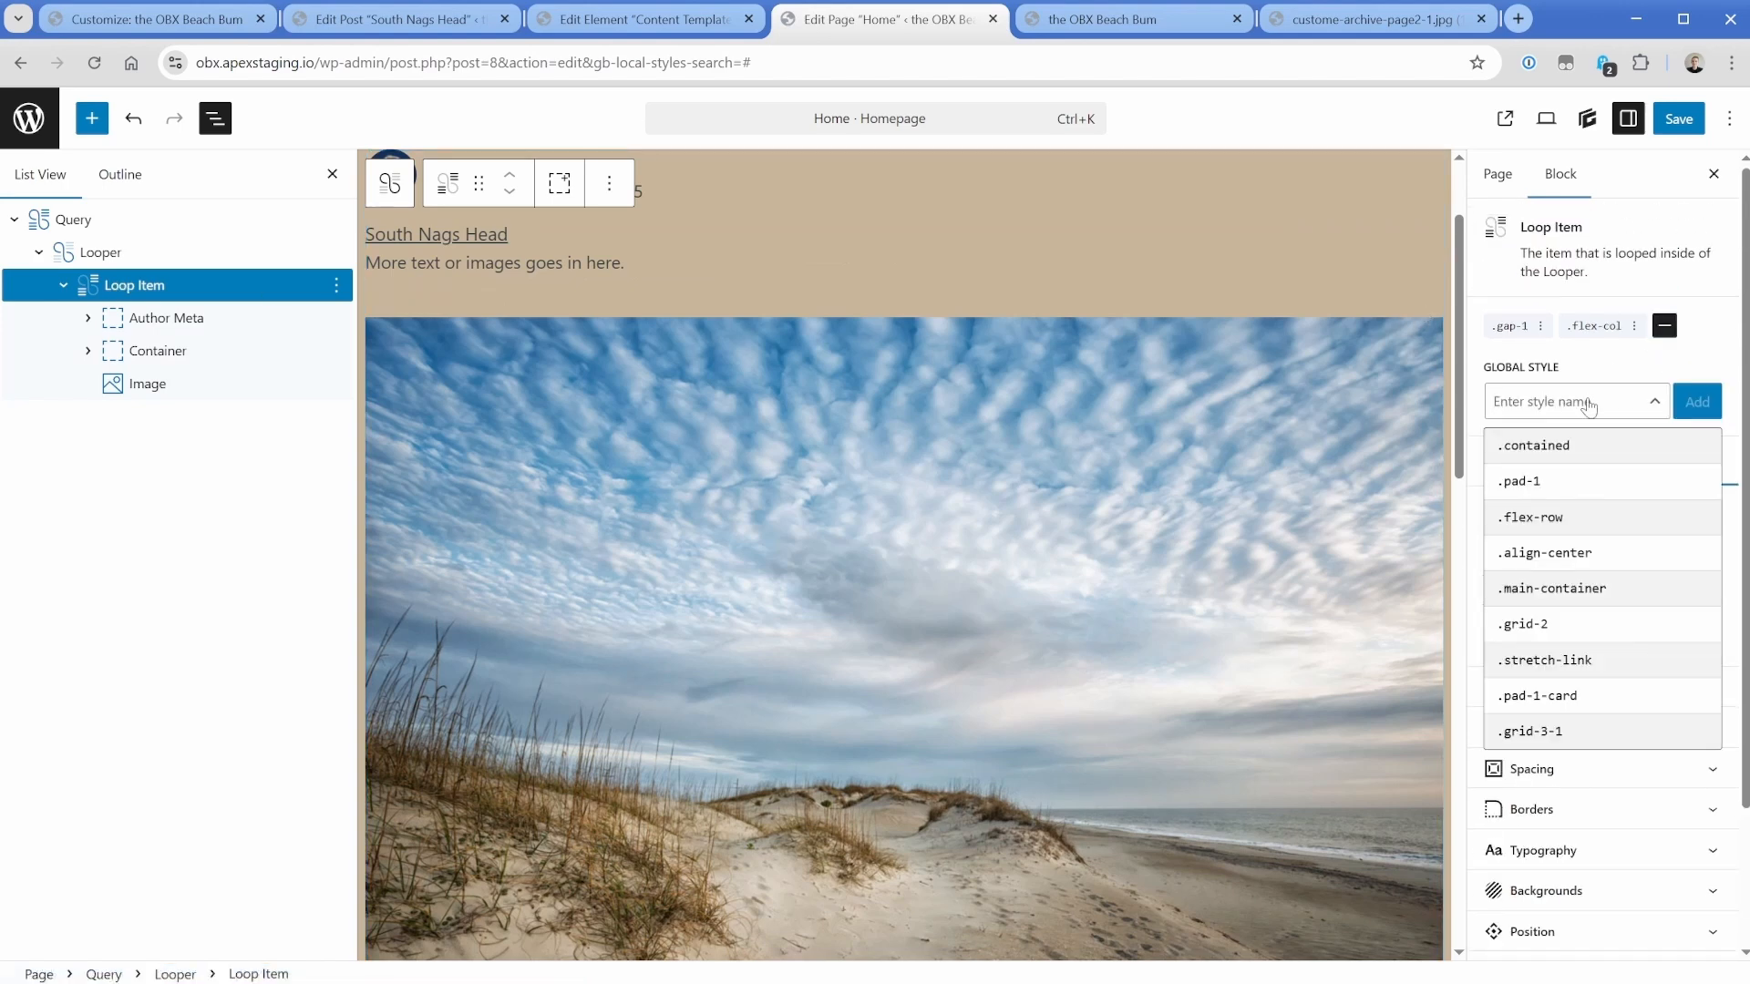
pyautogui.write('stre')
pyautogui.click(1567, 443)
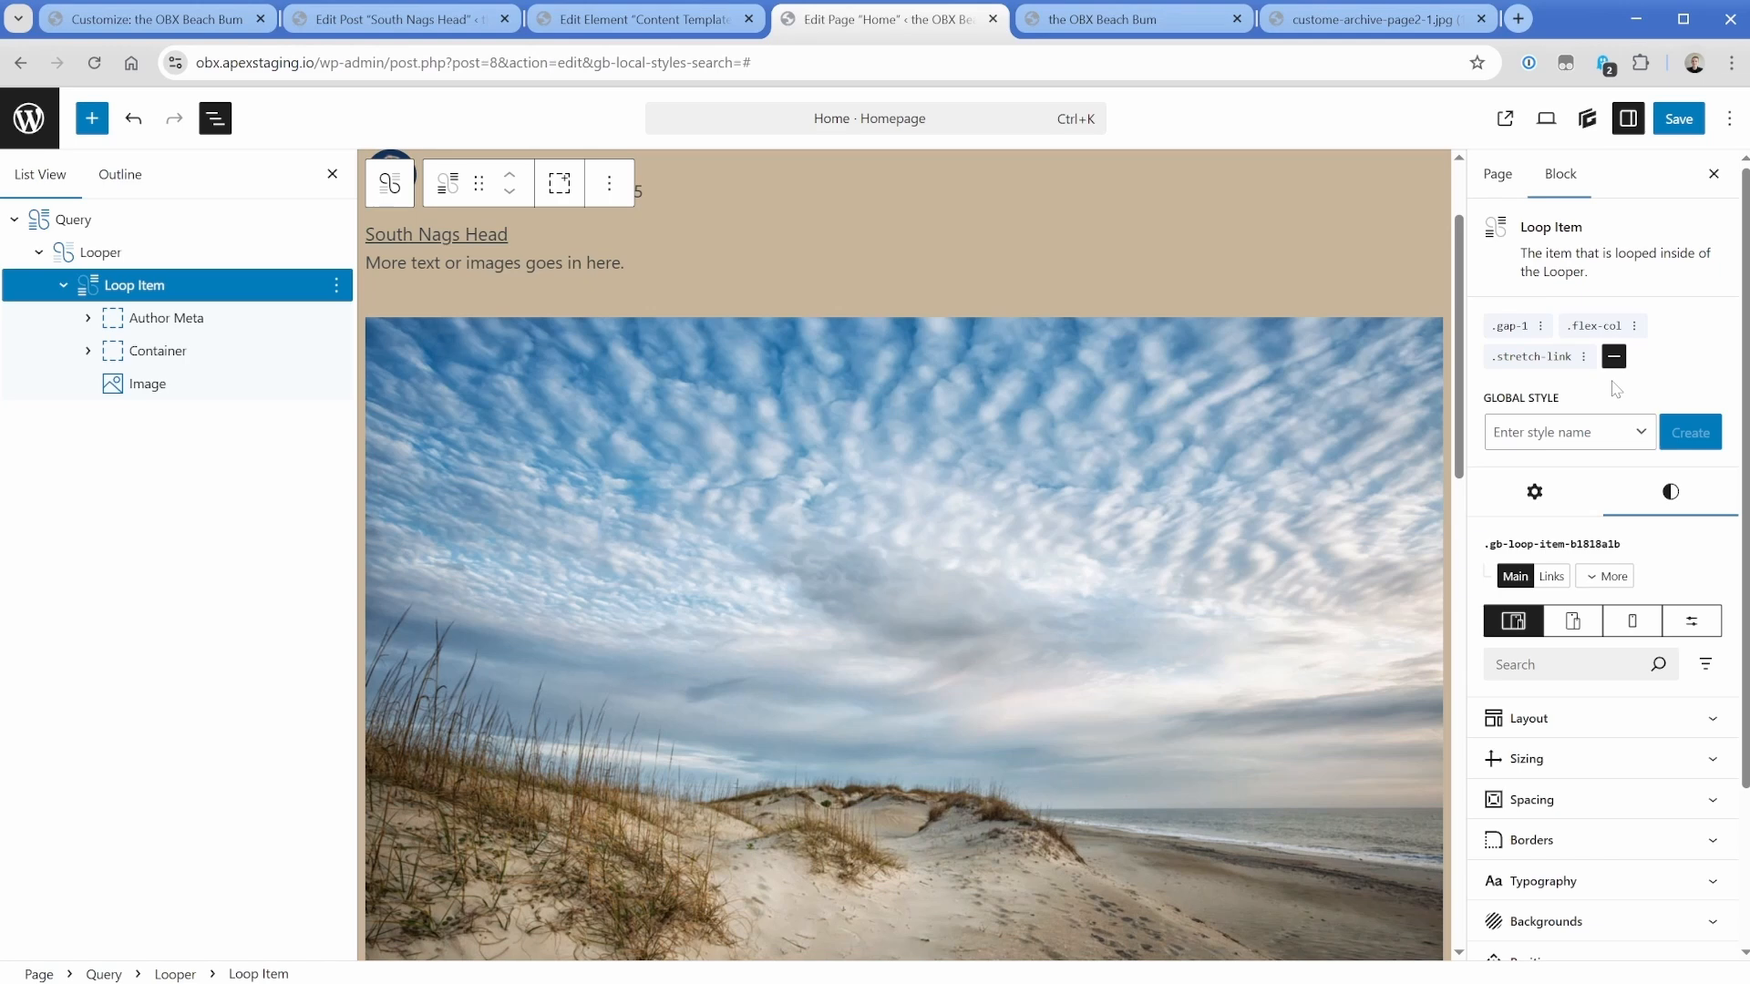
pyautogui.click(1676, 120)
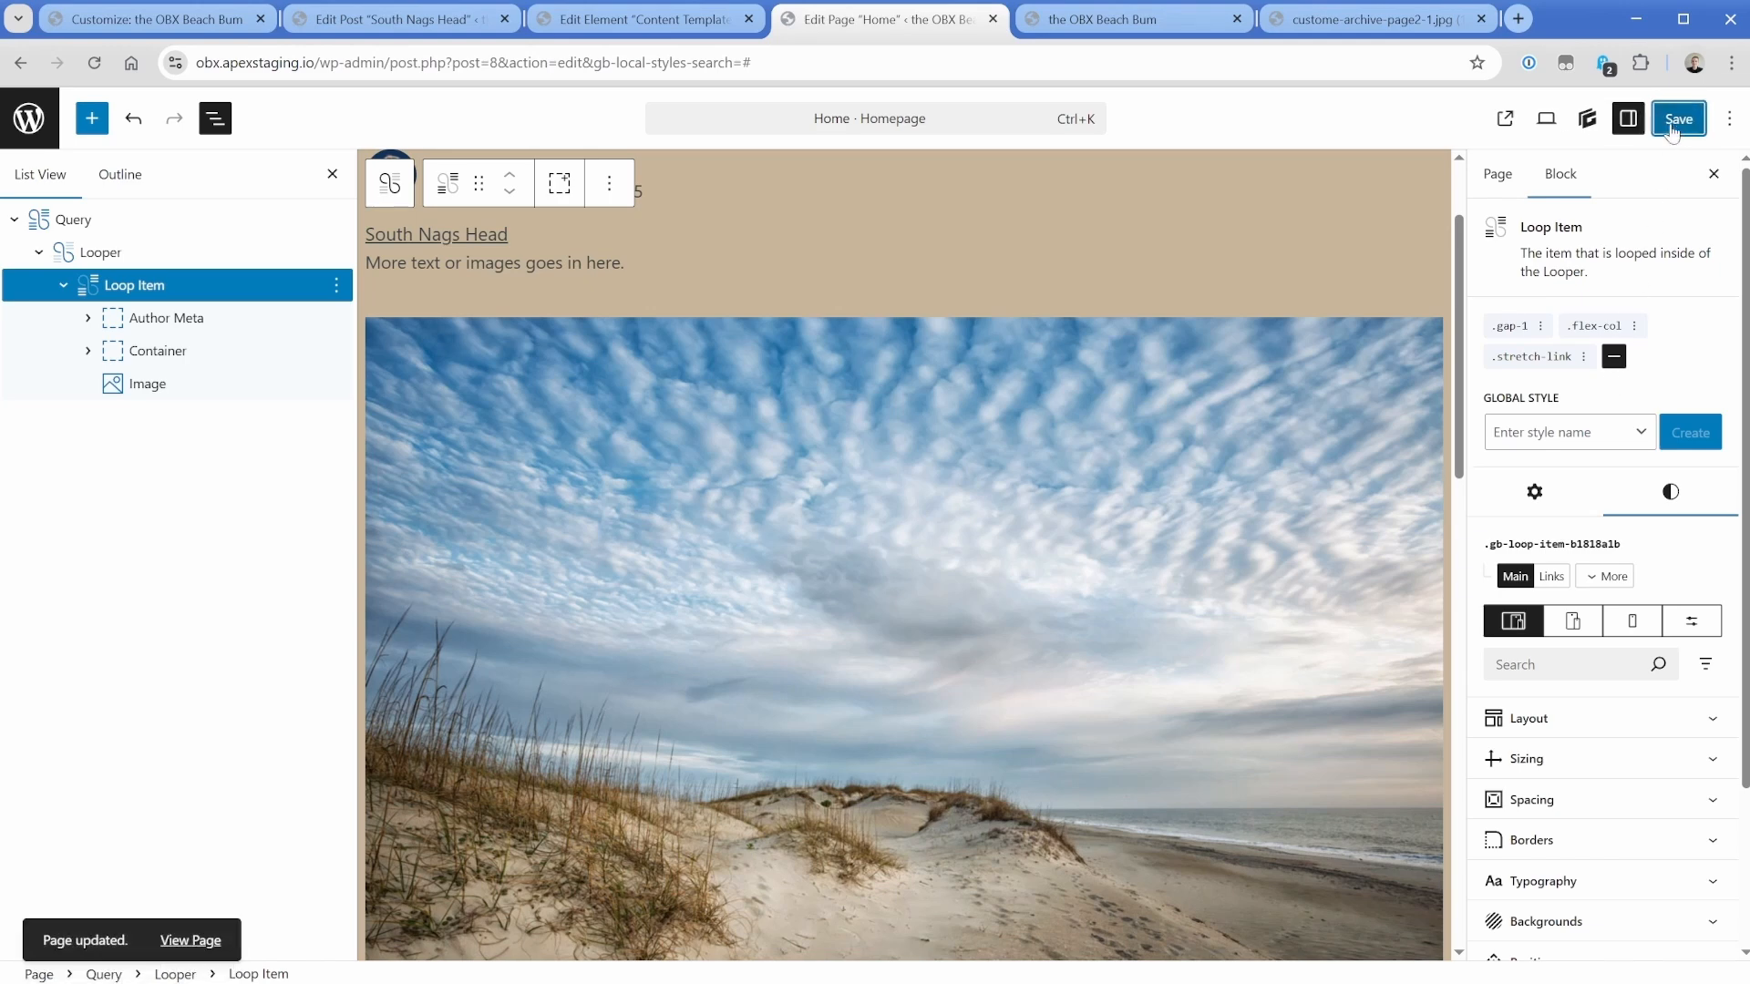
# Add the .stretch-link rules for relative position, a full-cover a::after with inset 0 and focus outlines to the Customizer's Additional CSS, and publish.
pyautogui.click(157, 20)
pyautogui.click(25, 175)
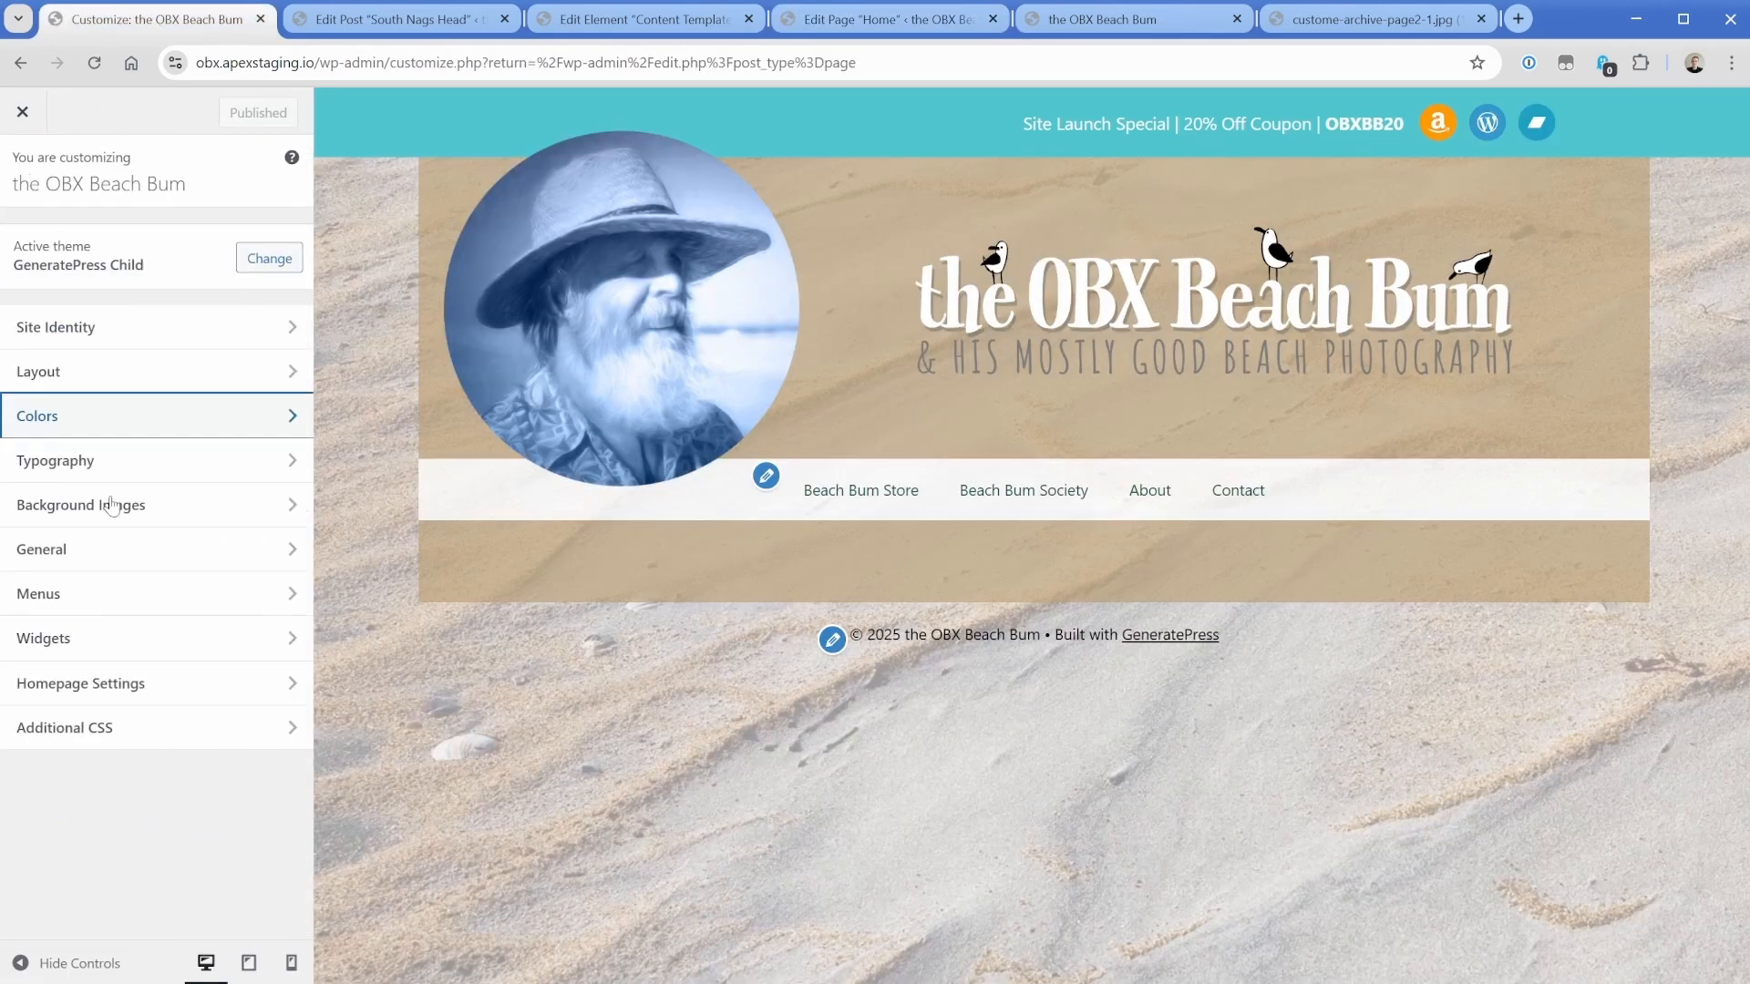
pyautogui.click(144, 723)
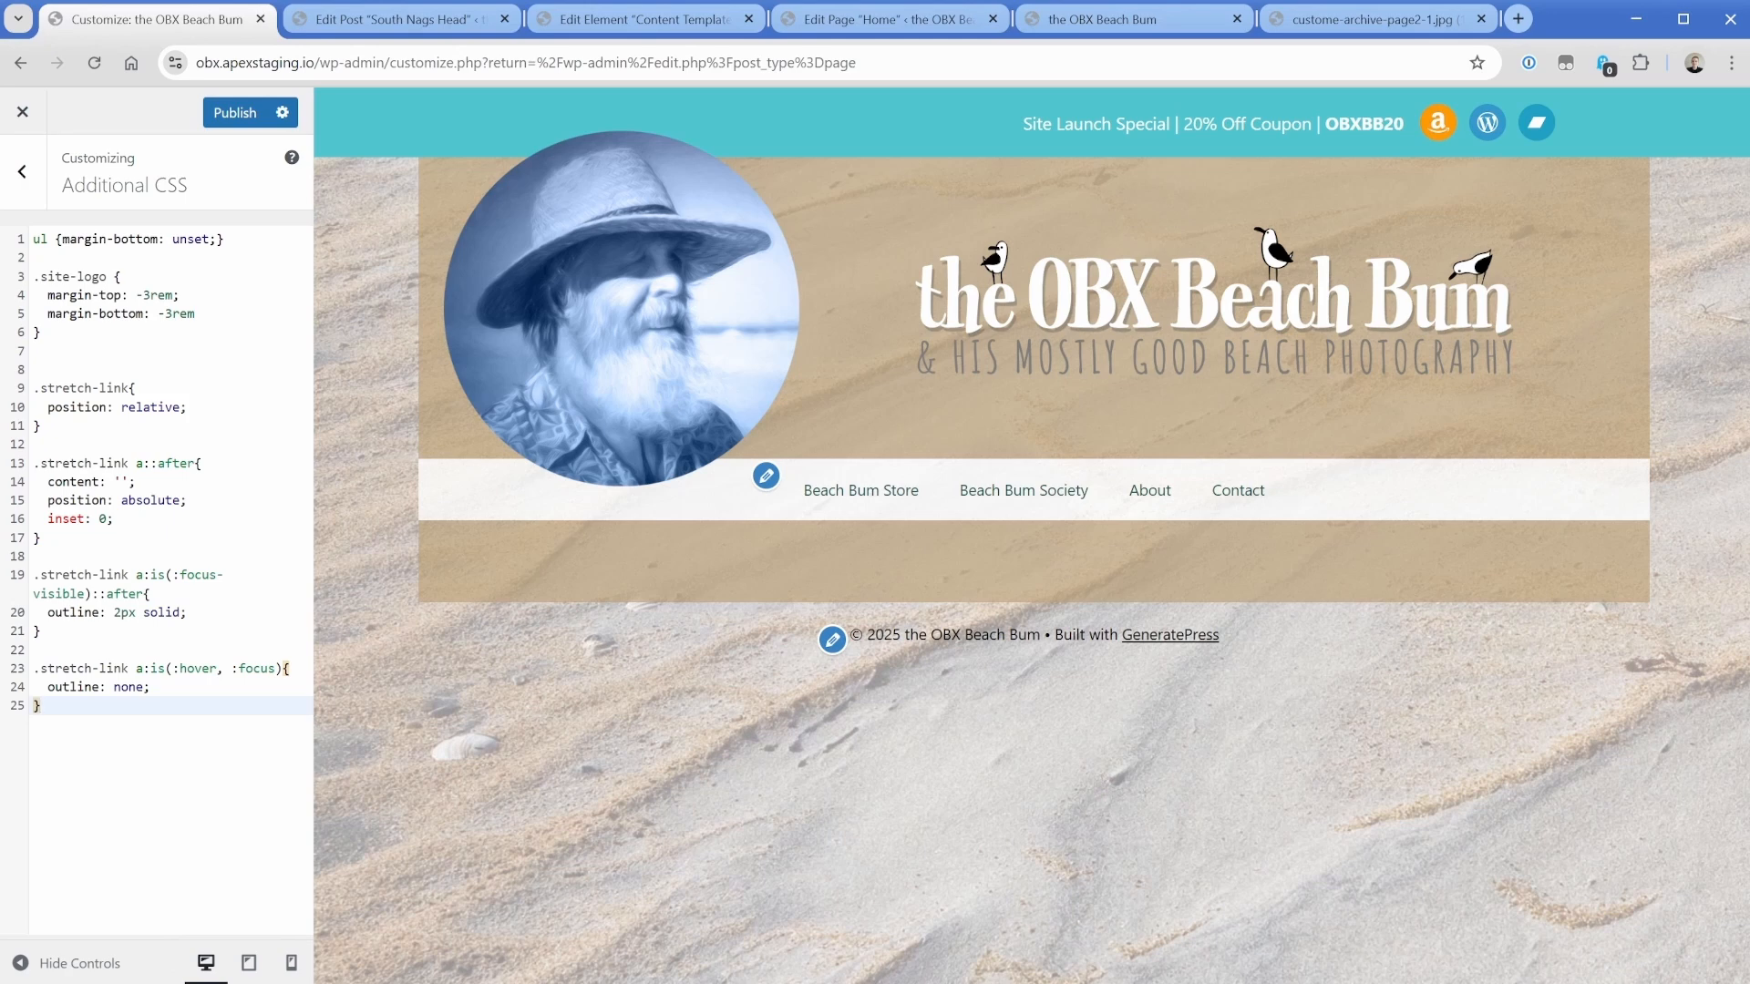
pyautogui.click(234, 113)
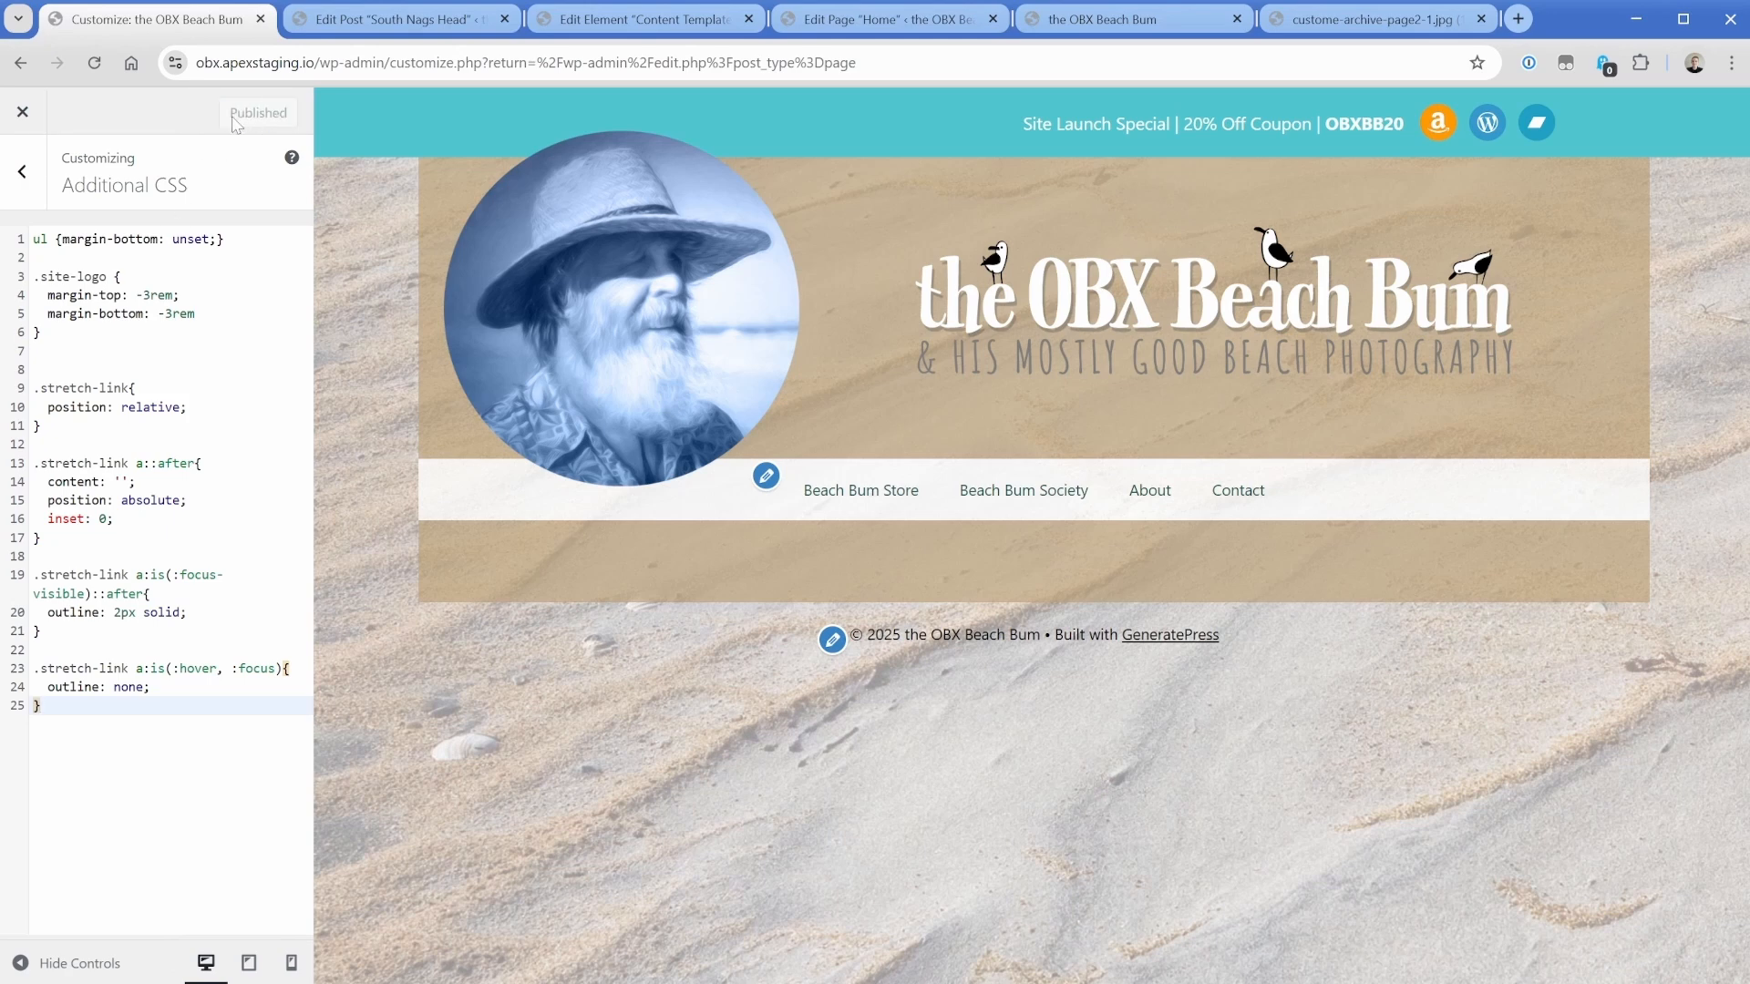
# Reload the live home page and check that each whole post acts as a link.
pyautogui.click(1075, 20)
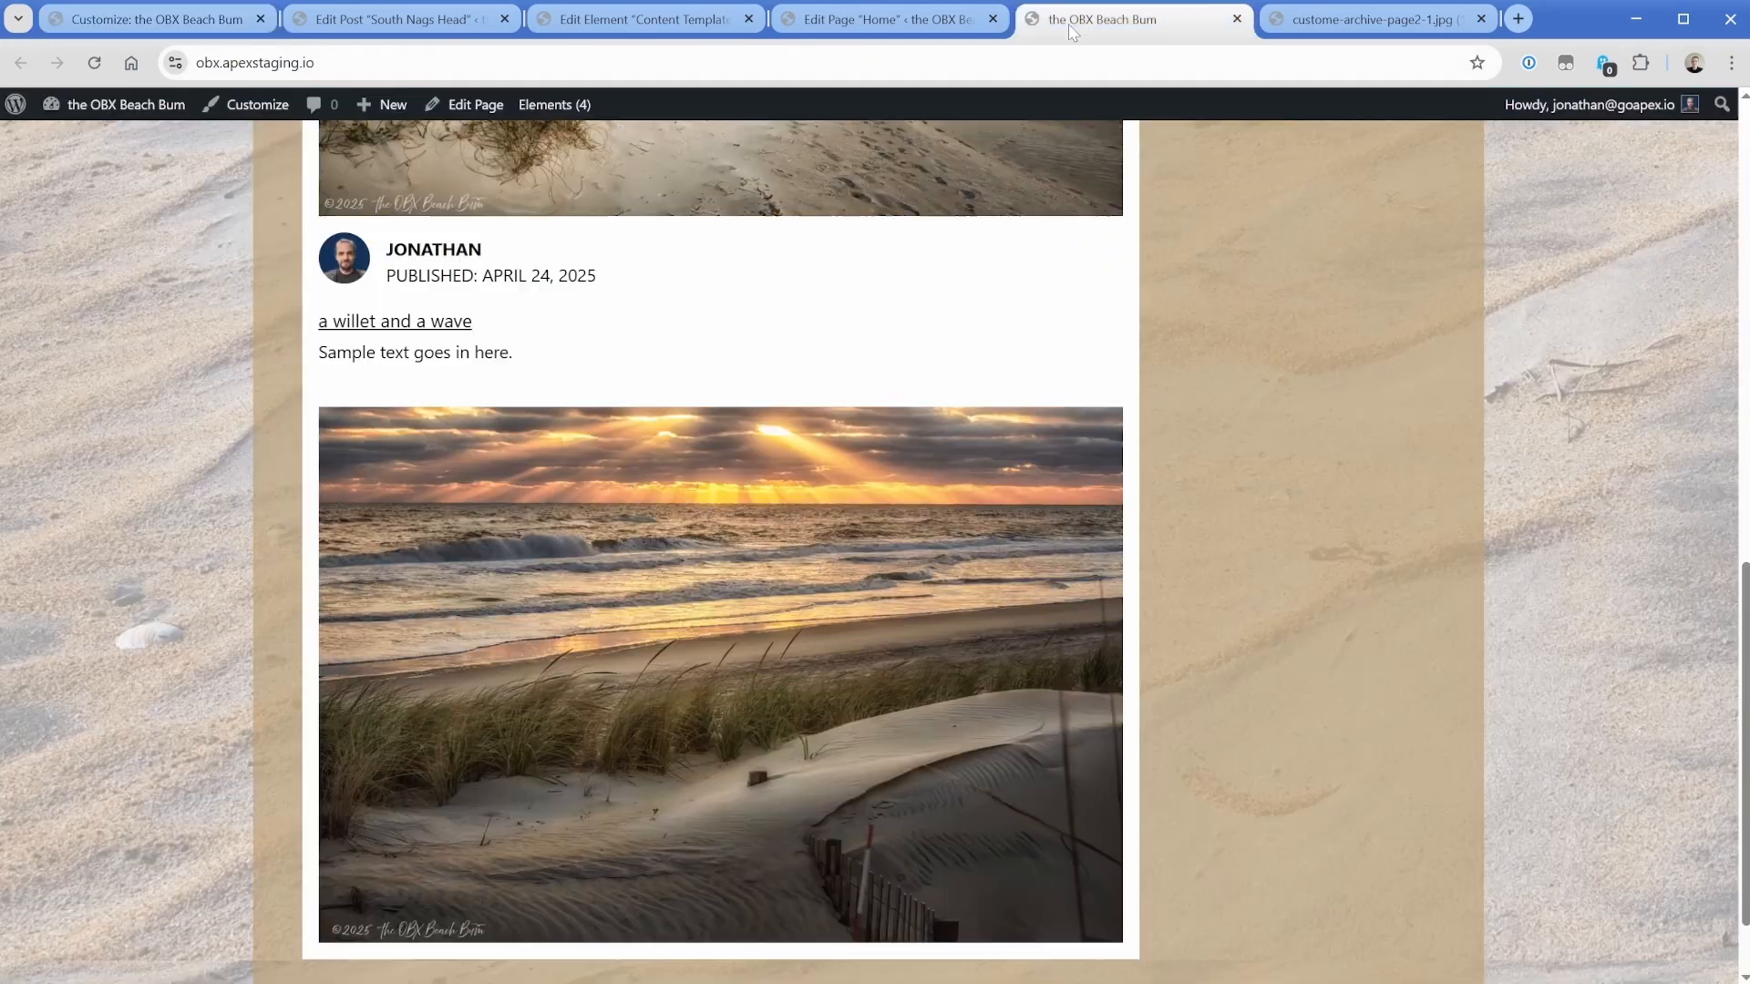
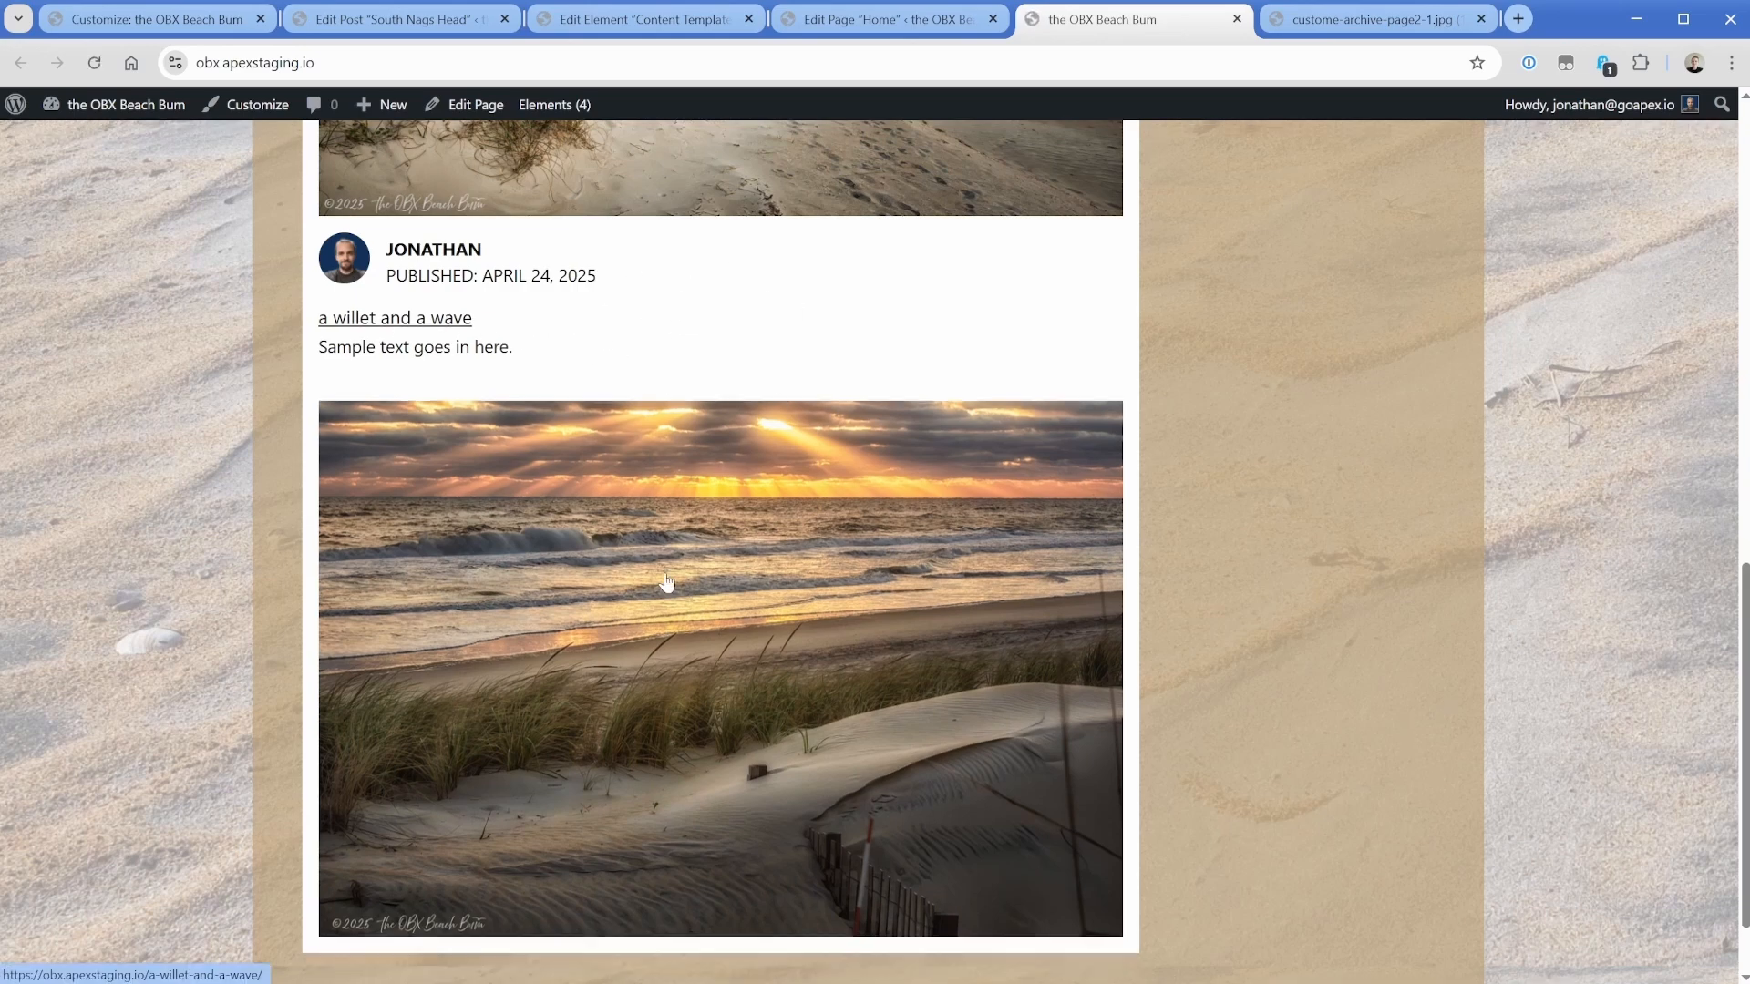
pyautogui.scroll(10, 667, 584)
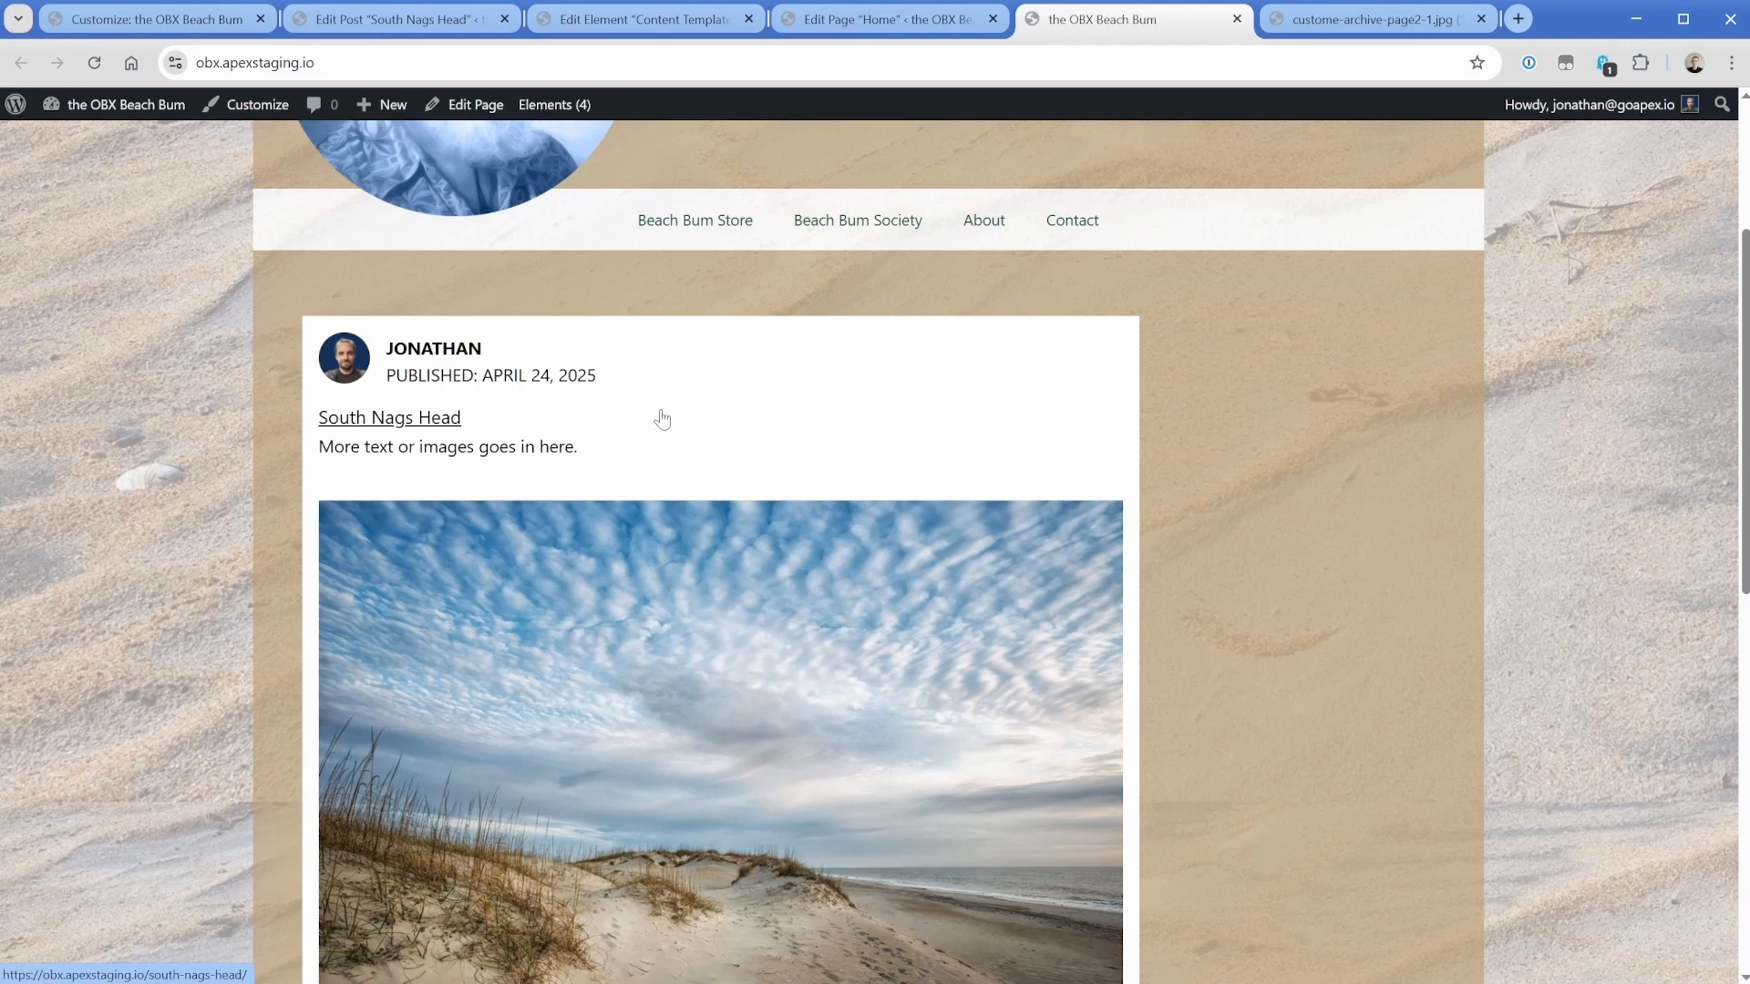
pyautogui.scroll(3, 676, 359)
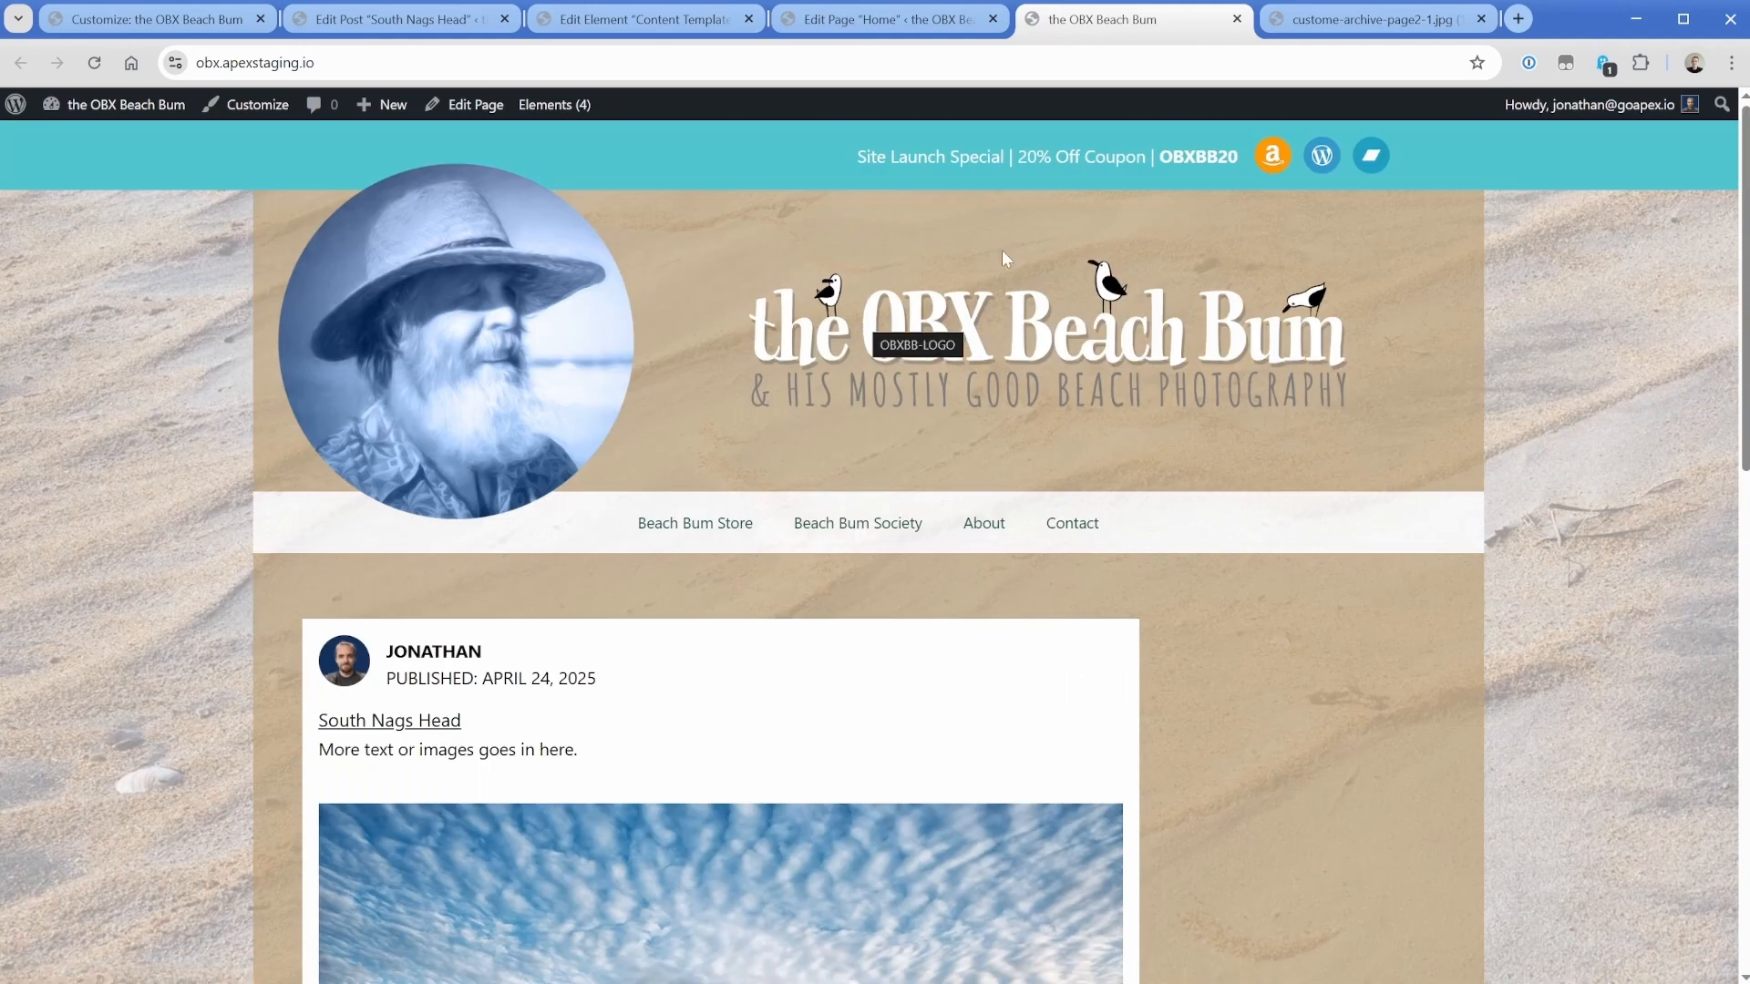
# After checking the archive mockup, add a container holding the text "About Me" to the Content Template's Sidebar.
pyautogui.click(1371, 19)
pyautogui.click(1296, 518)
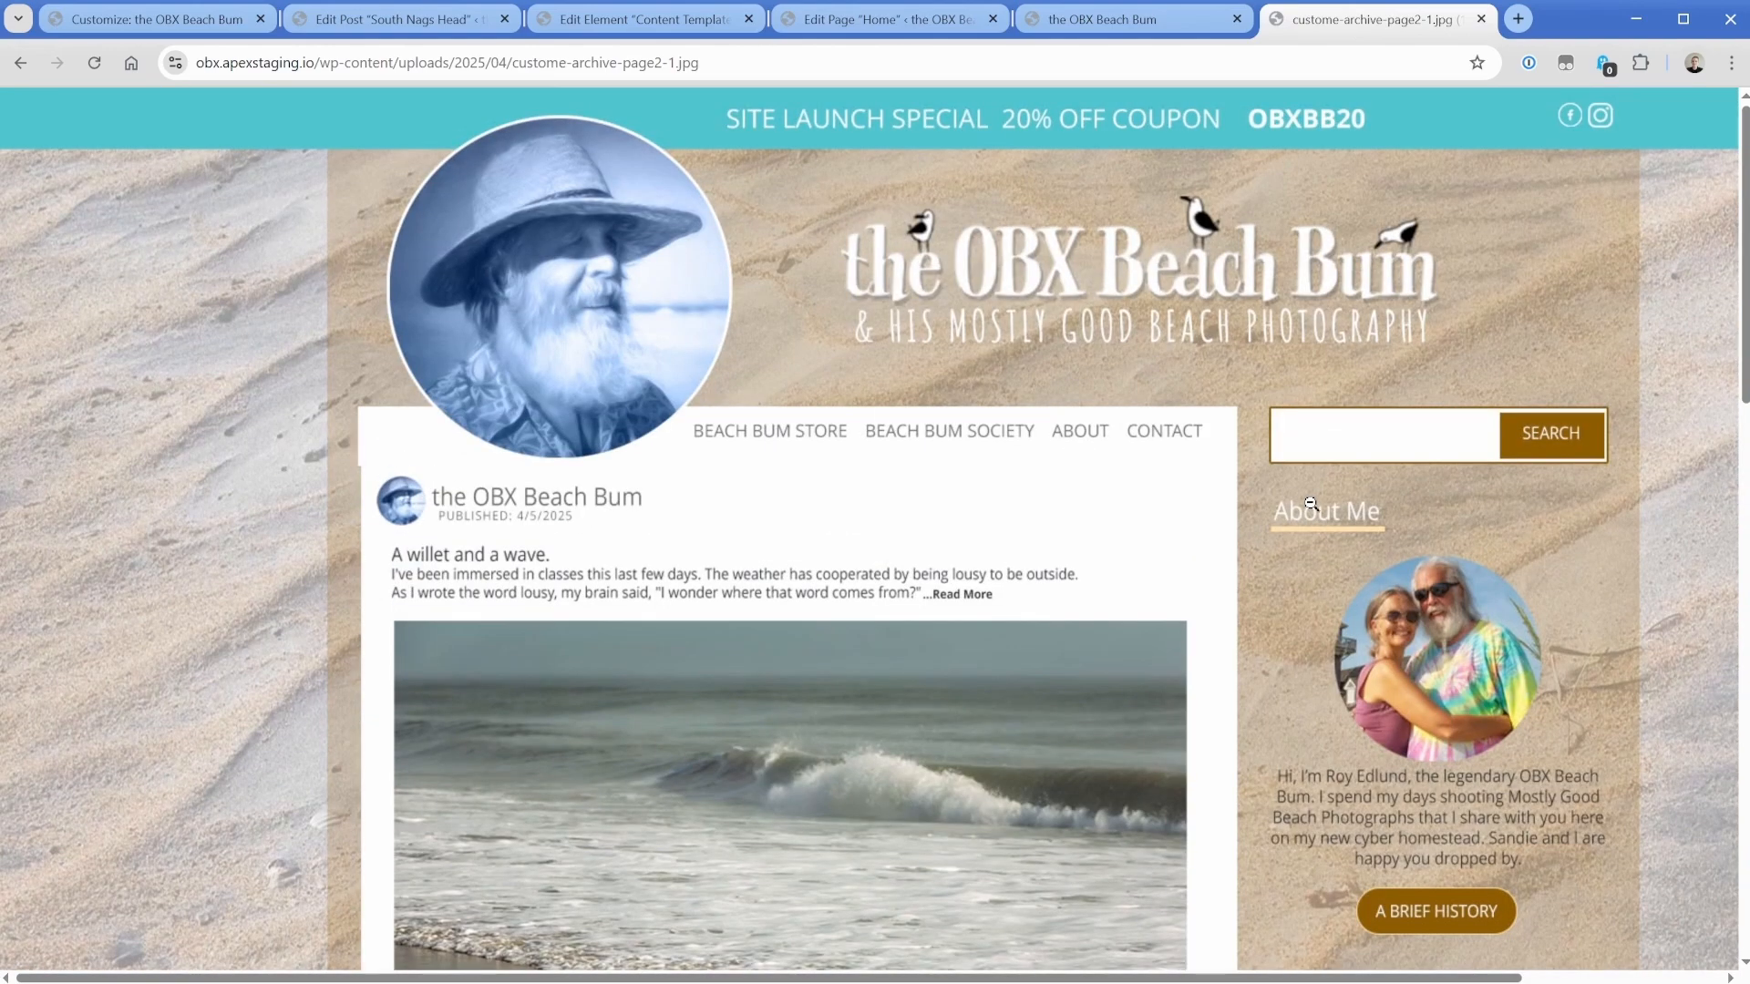
pyautogui.click(629, 23)
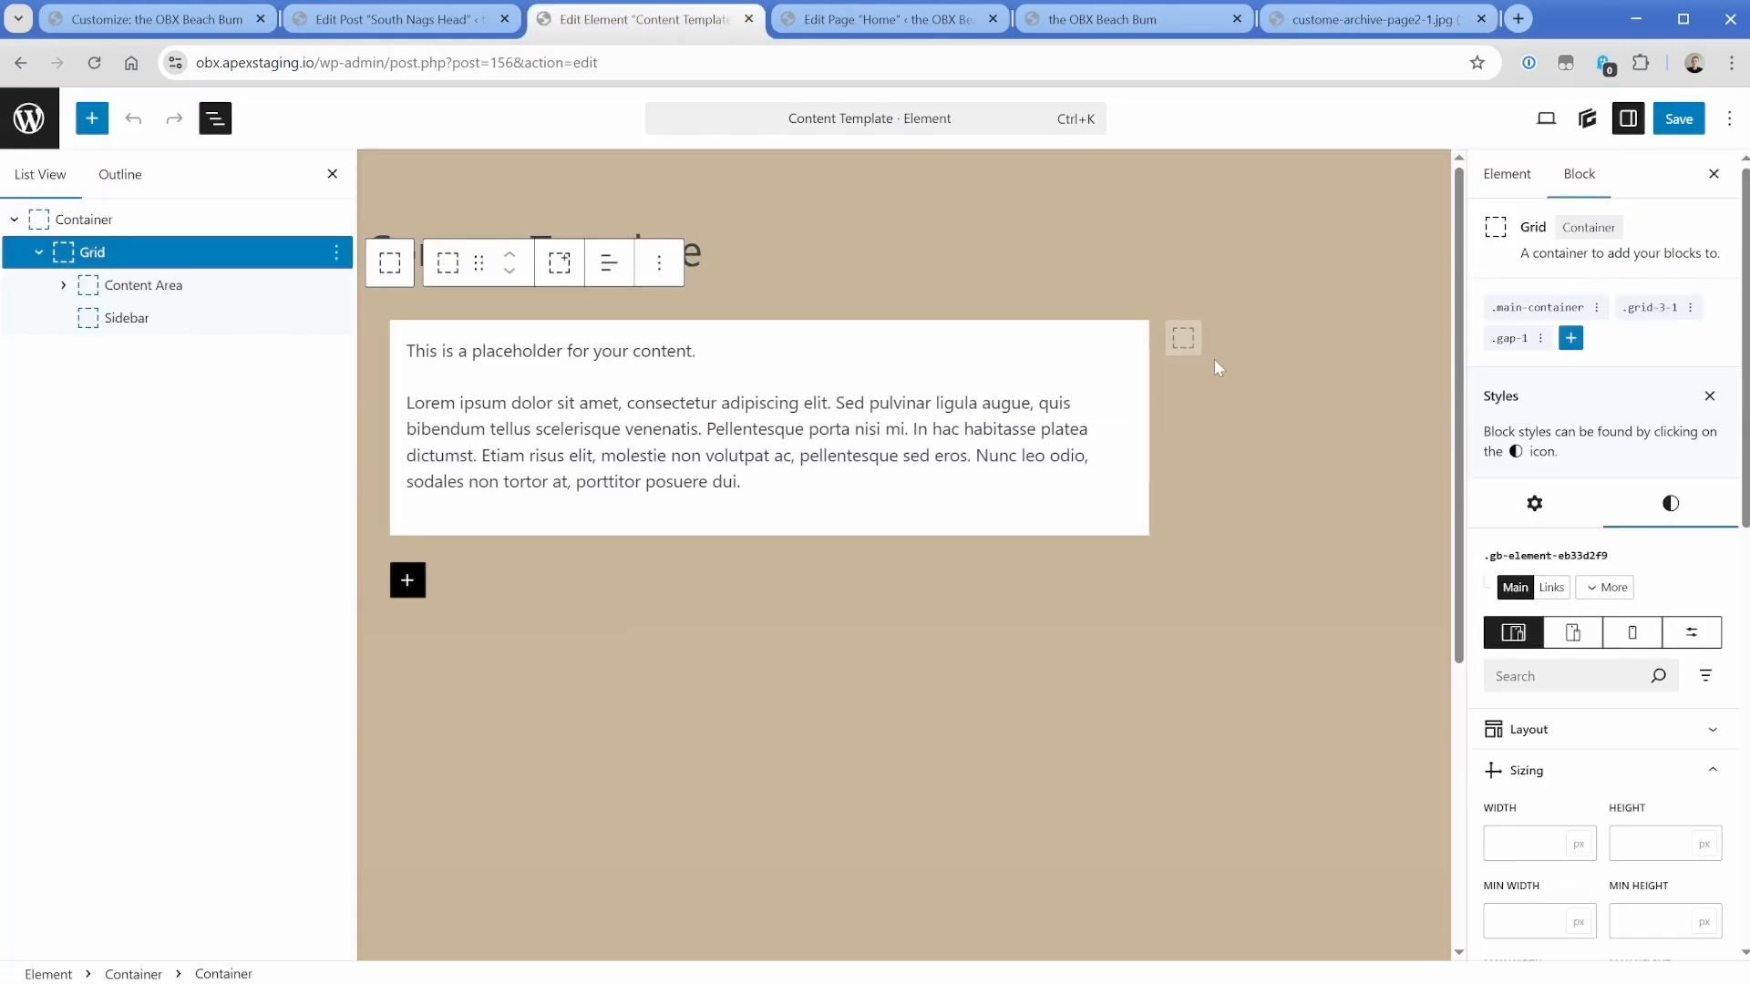
pyautogui.click(1183, 338)
pyautogui.click(1183, 338)
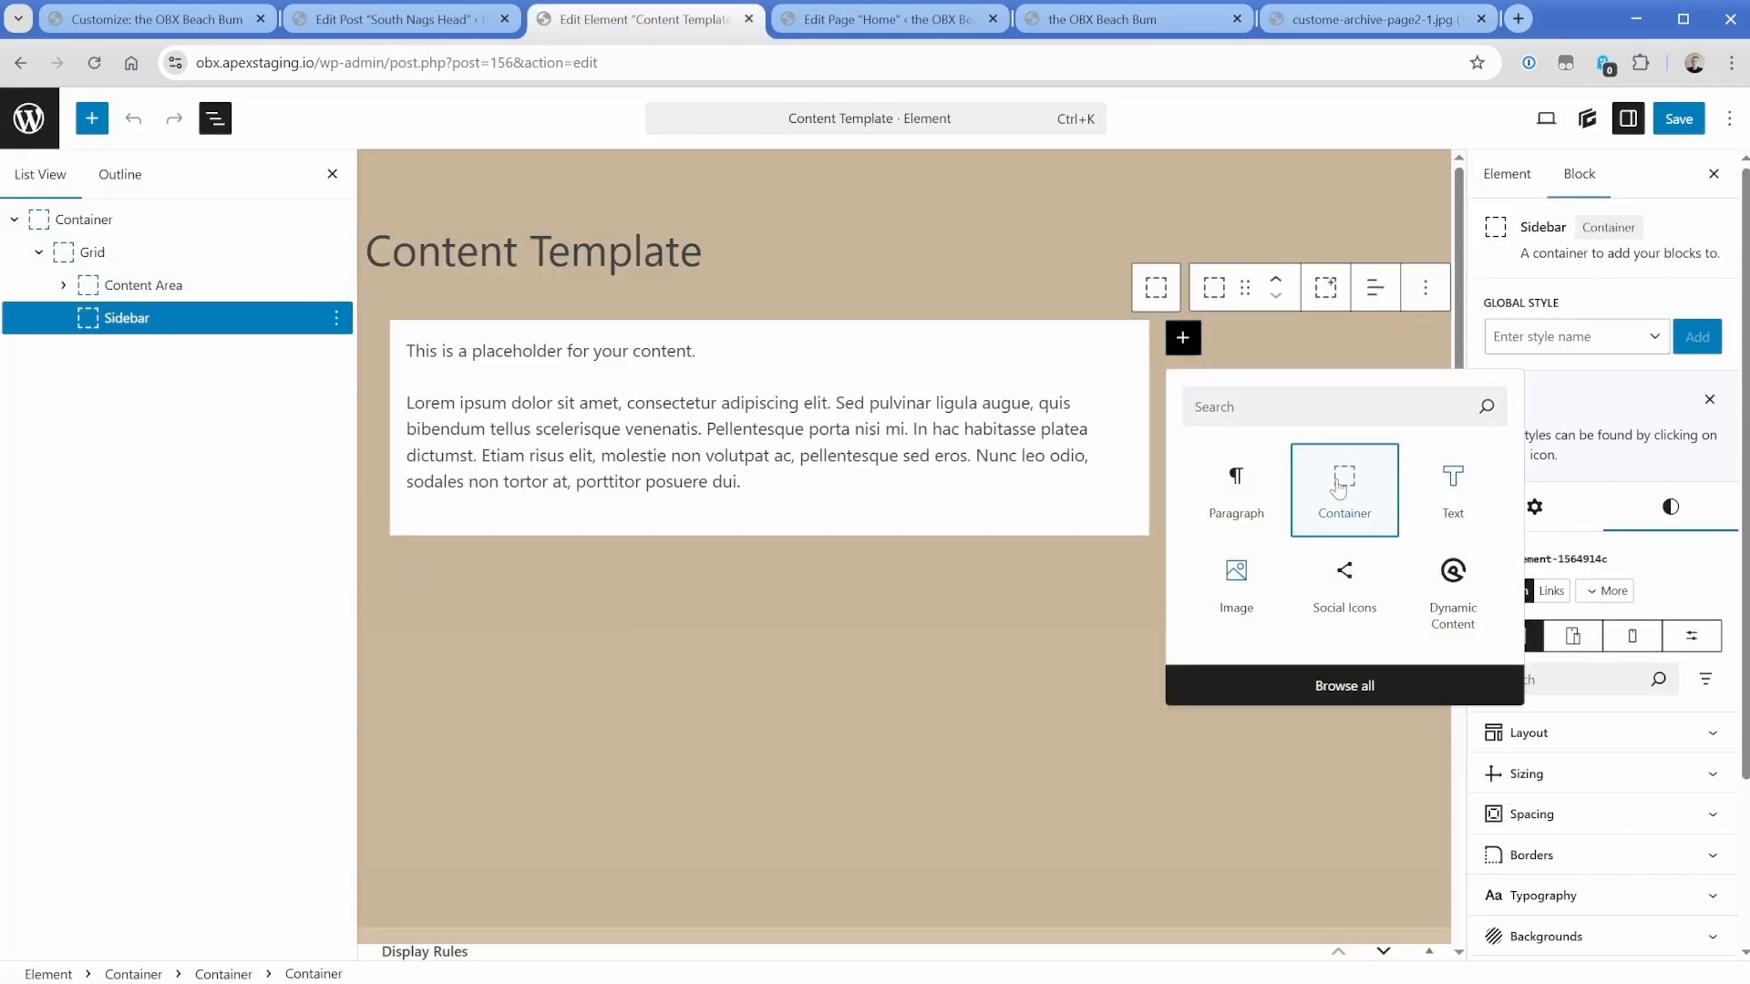
pyautogui.click(1338, 490)
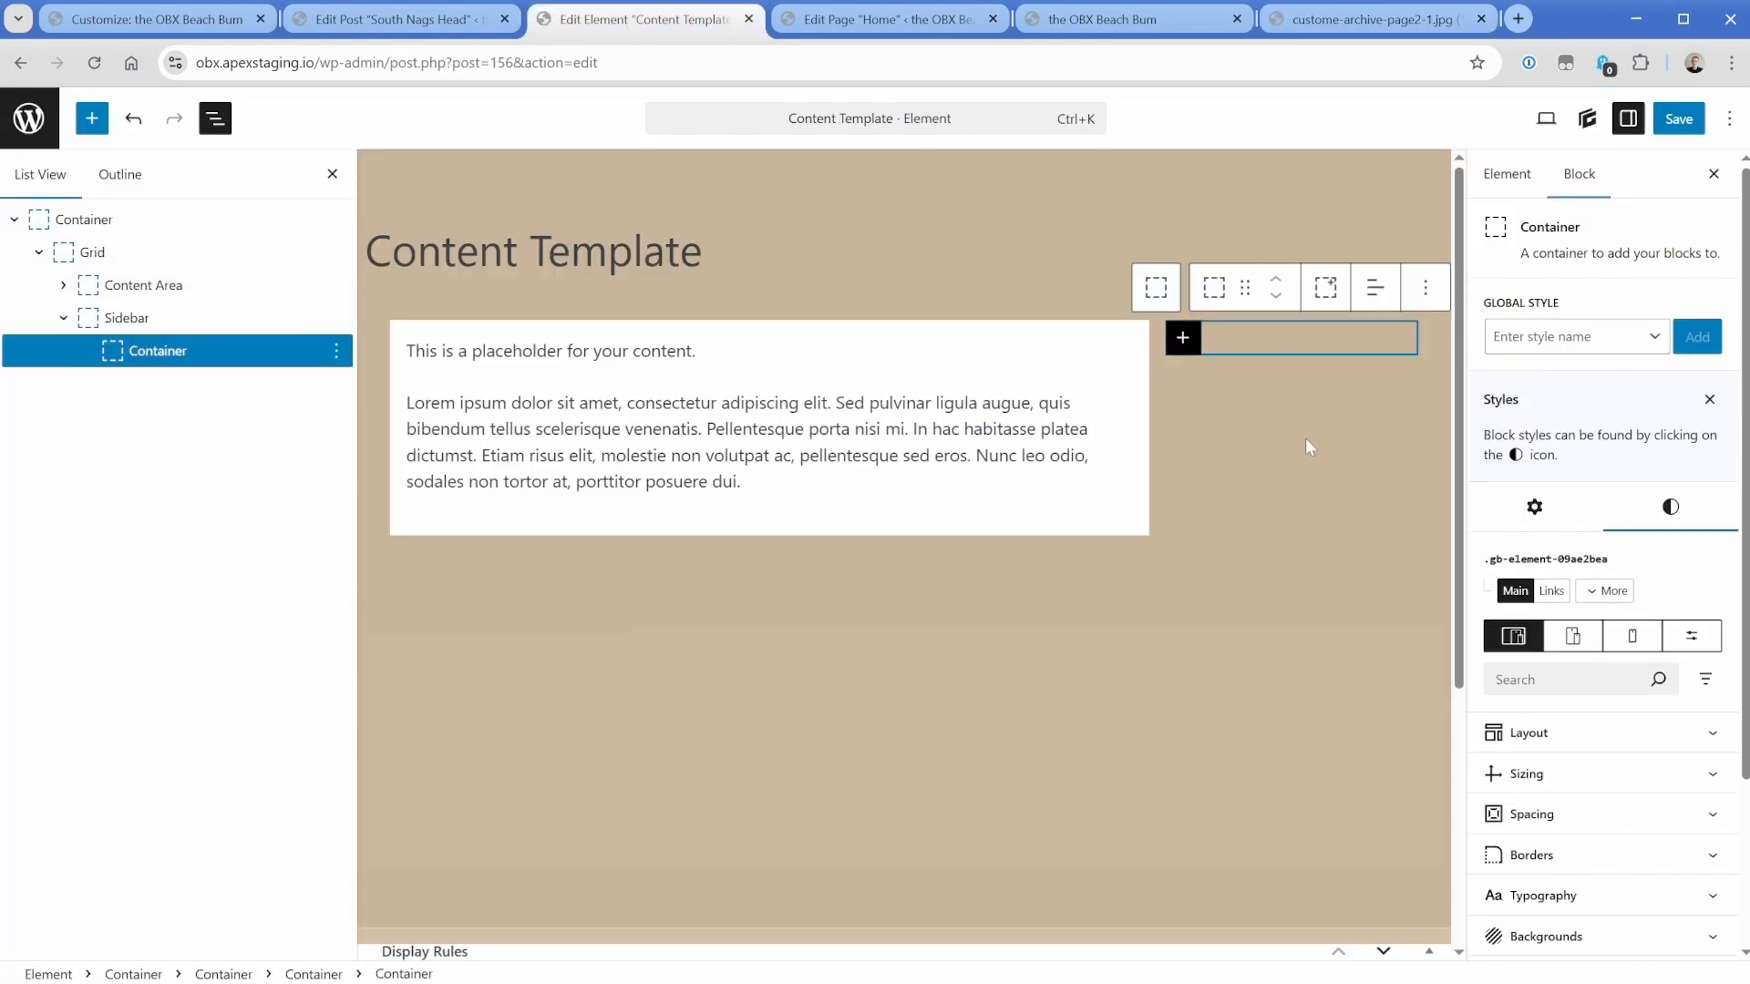
pyautogui.click(1183, 339)
pyautogui.click(1428, 477)
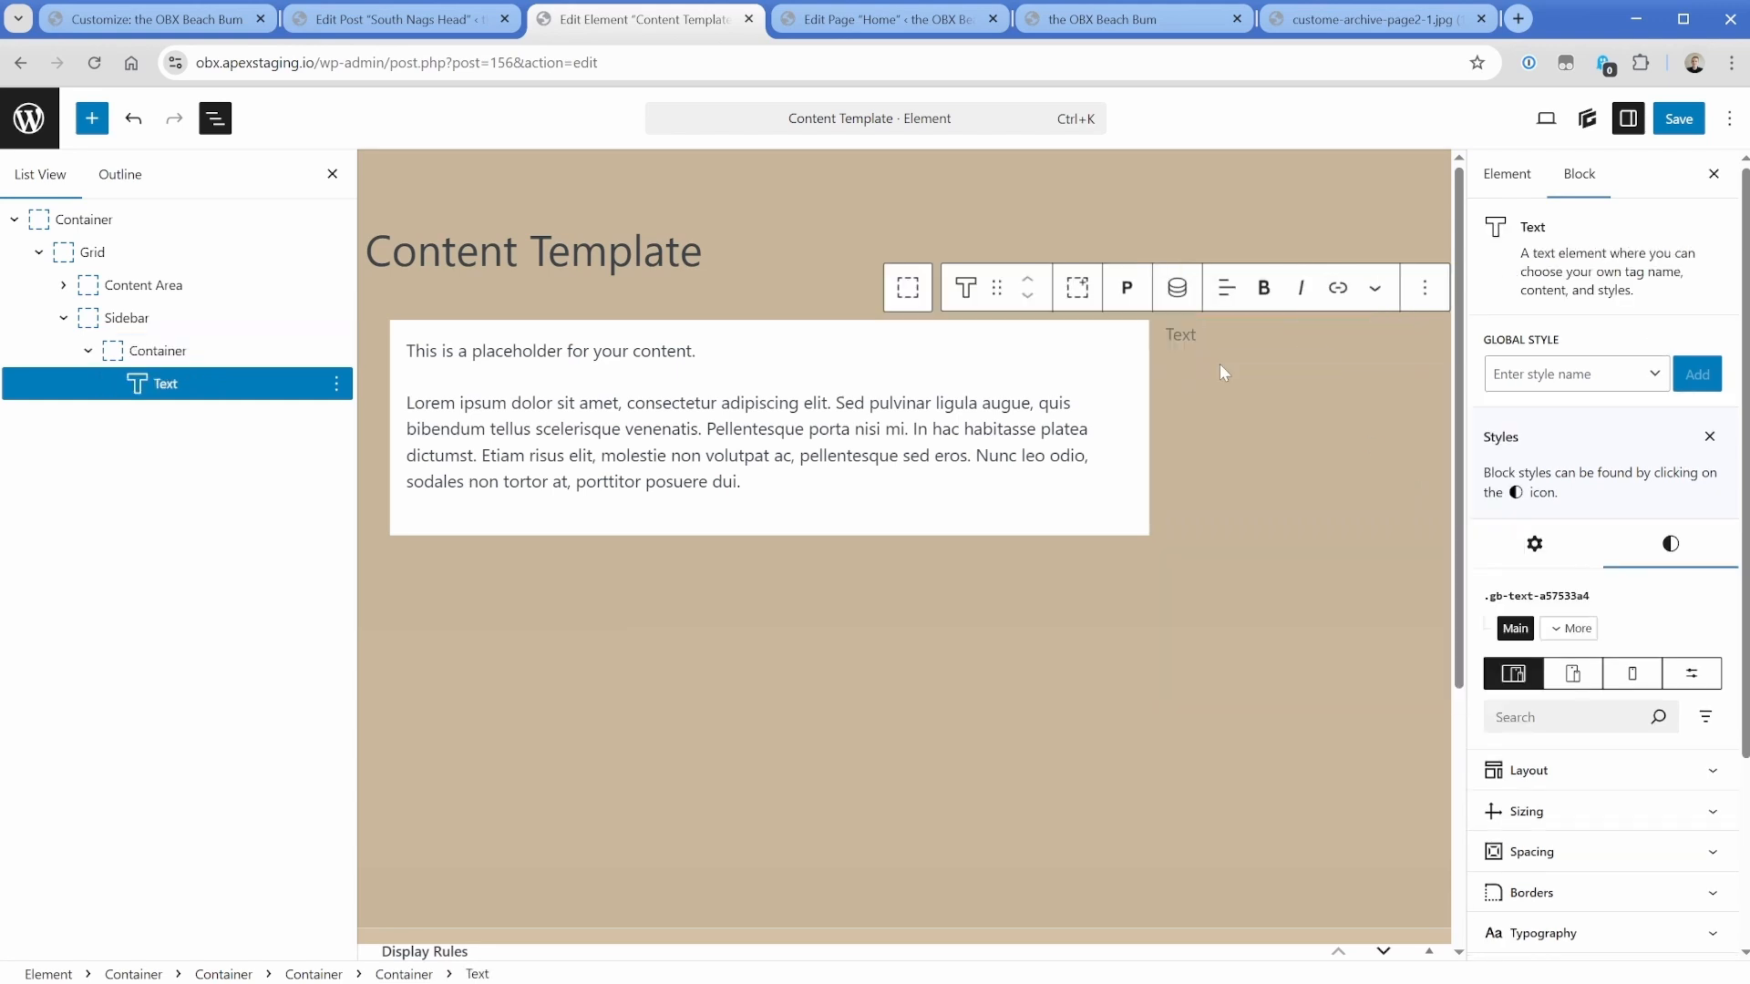
pyautogui.write('About Me')
# Insert an image block below the "About Me" text, using me-n-her-2025.png from the media library.
pyautogui.press('Return')
pyautogui.write('/ima')
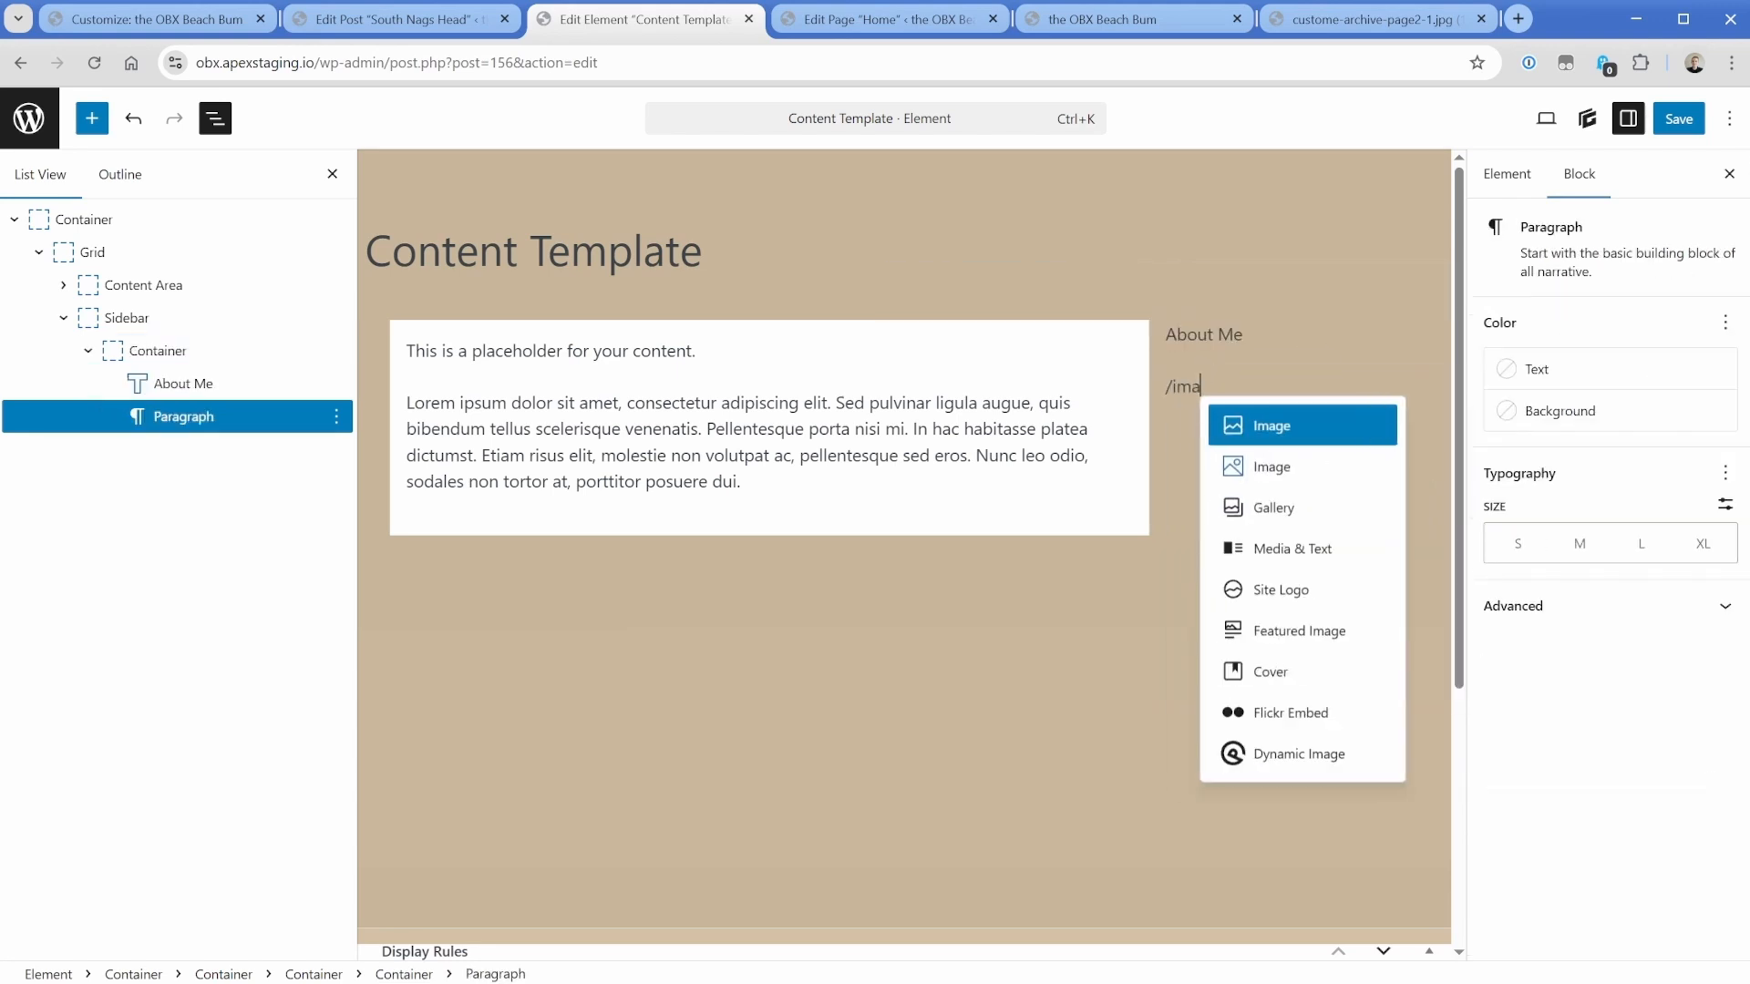
pyautogui.press('Return')
pyautogui.click(1263, 513)
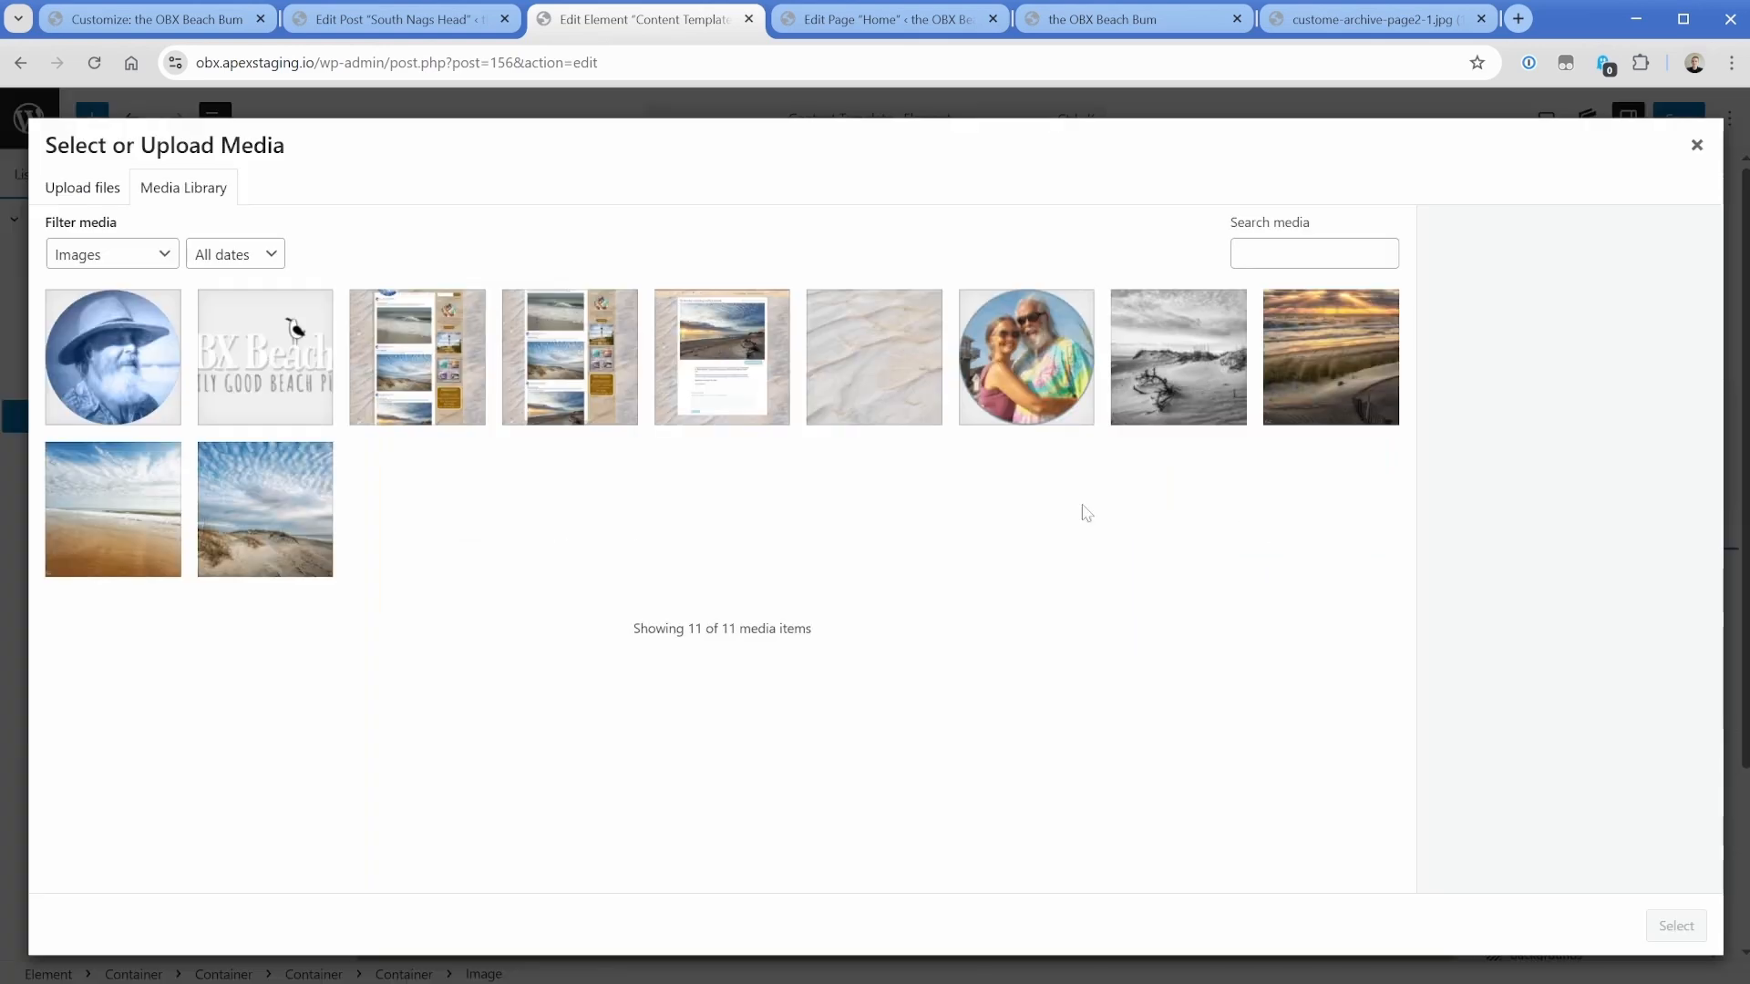
pyautogui.click(1008, 358)
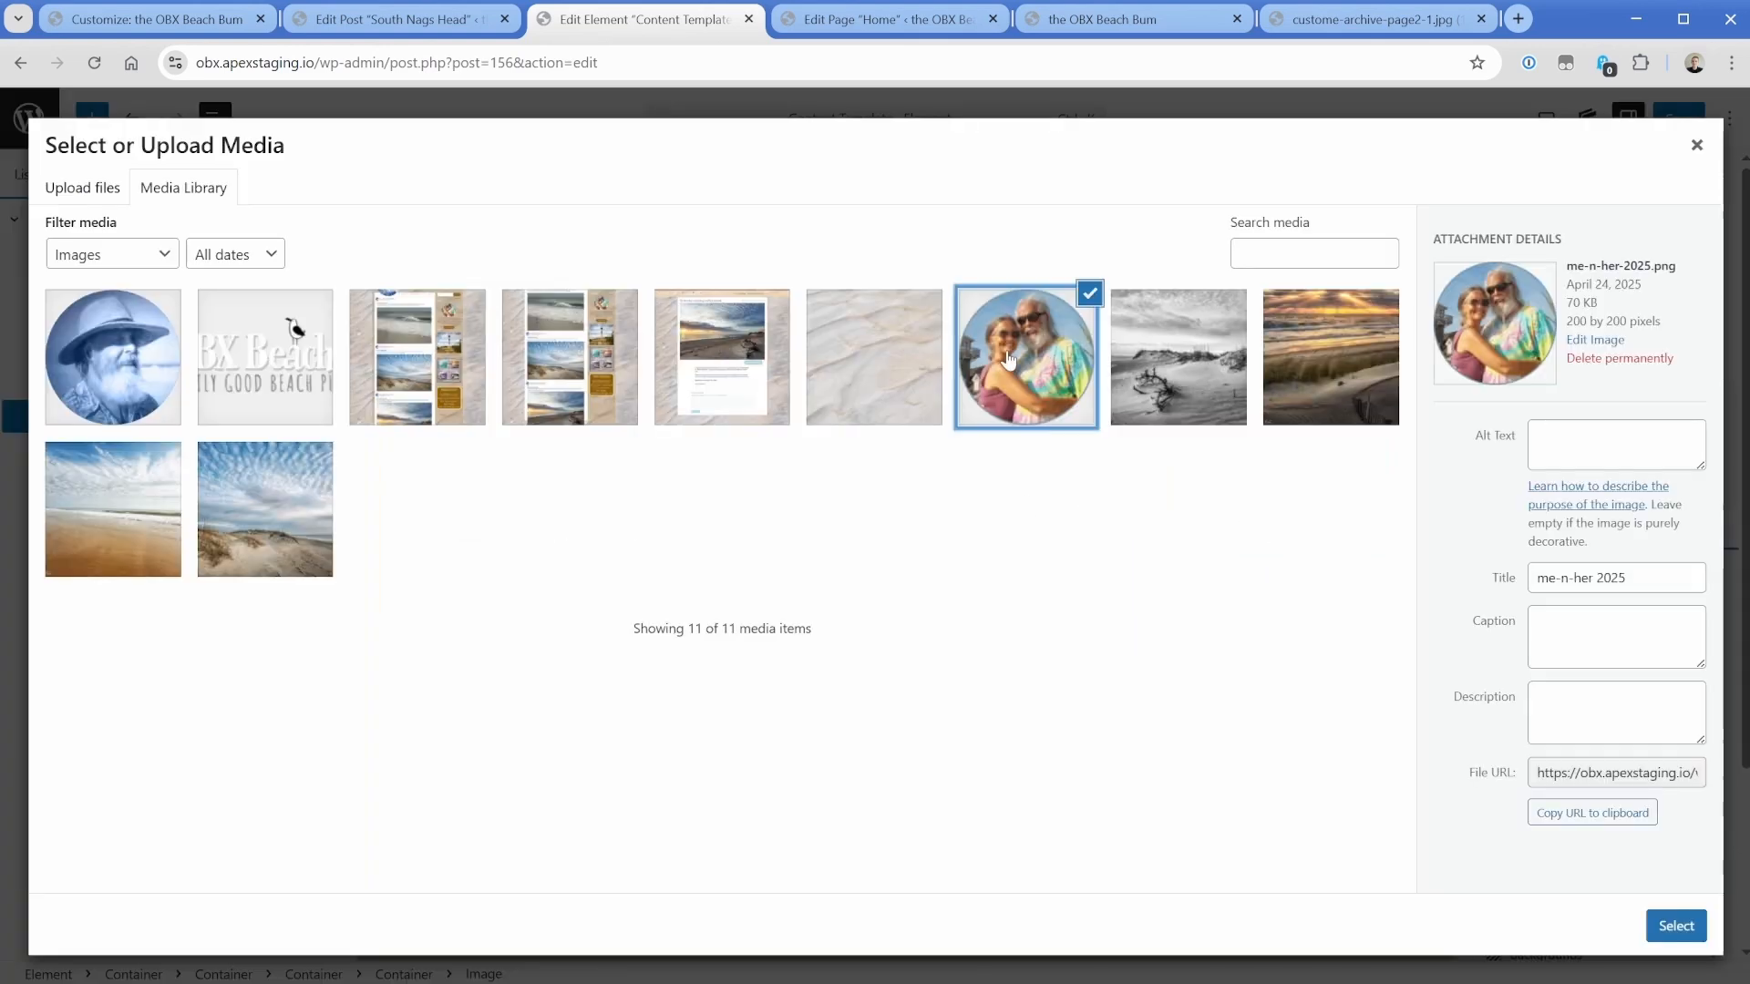
pyautogui.click(1674, 926)
# Add a second container to the Sidebar, after the one holding the About Me text and image.
pyautogui.click(259, 350)
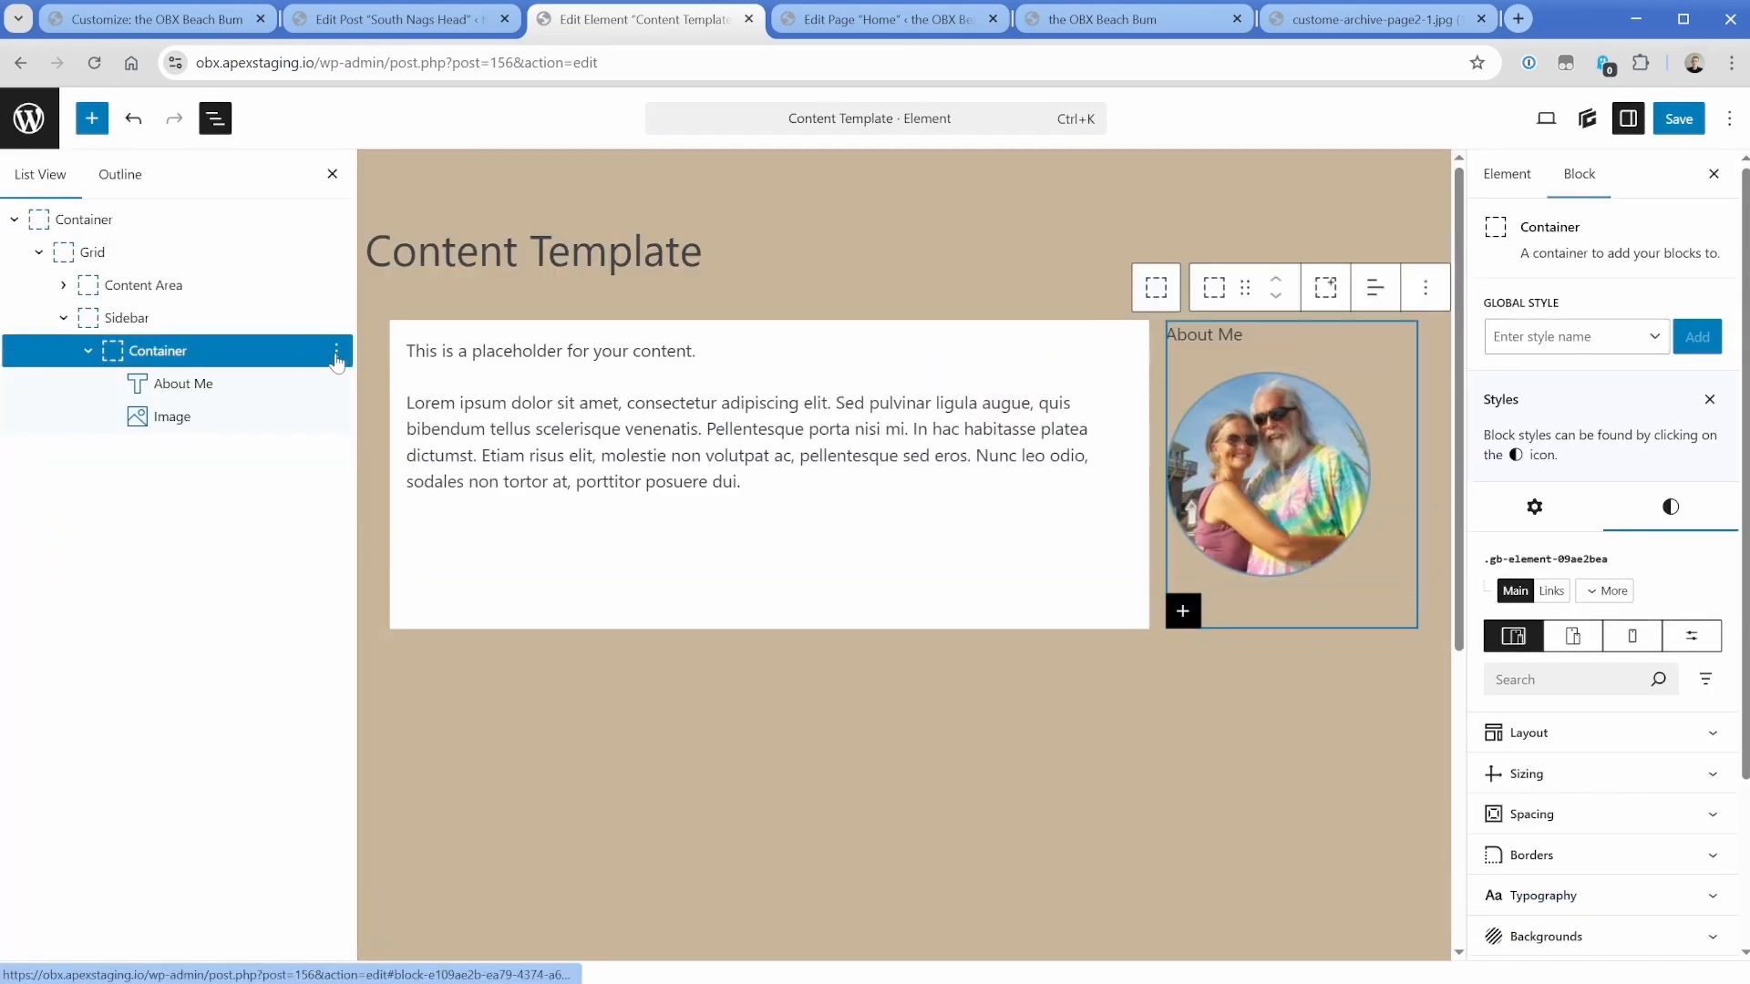
pyautogui.click(336, 350)
pyautogui.click(408, 579)
pyautogui.write('/cont')
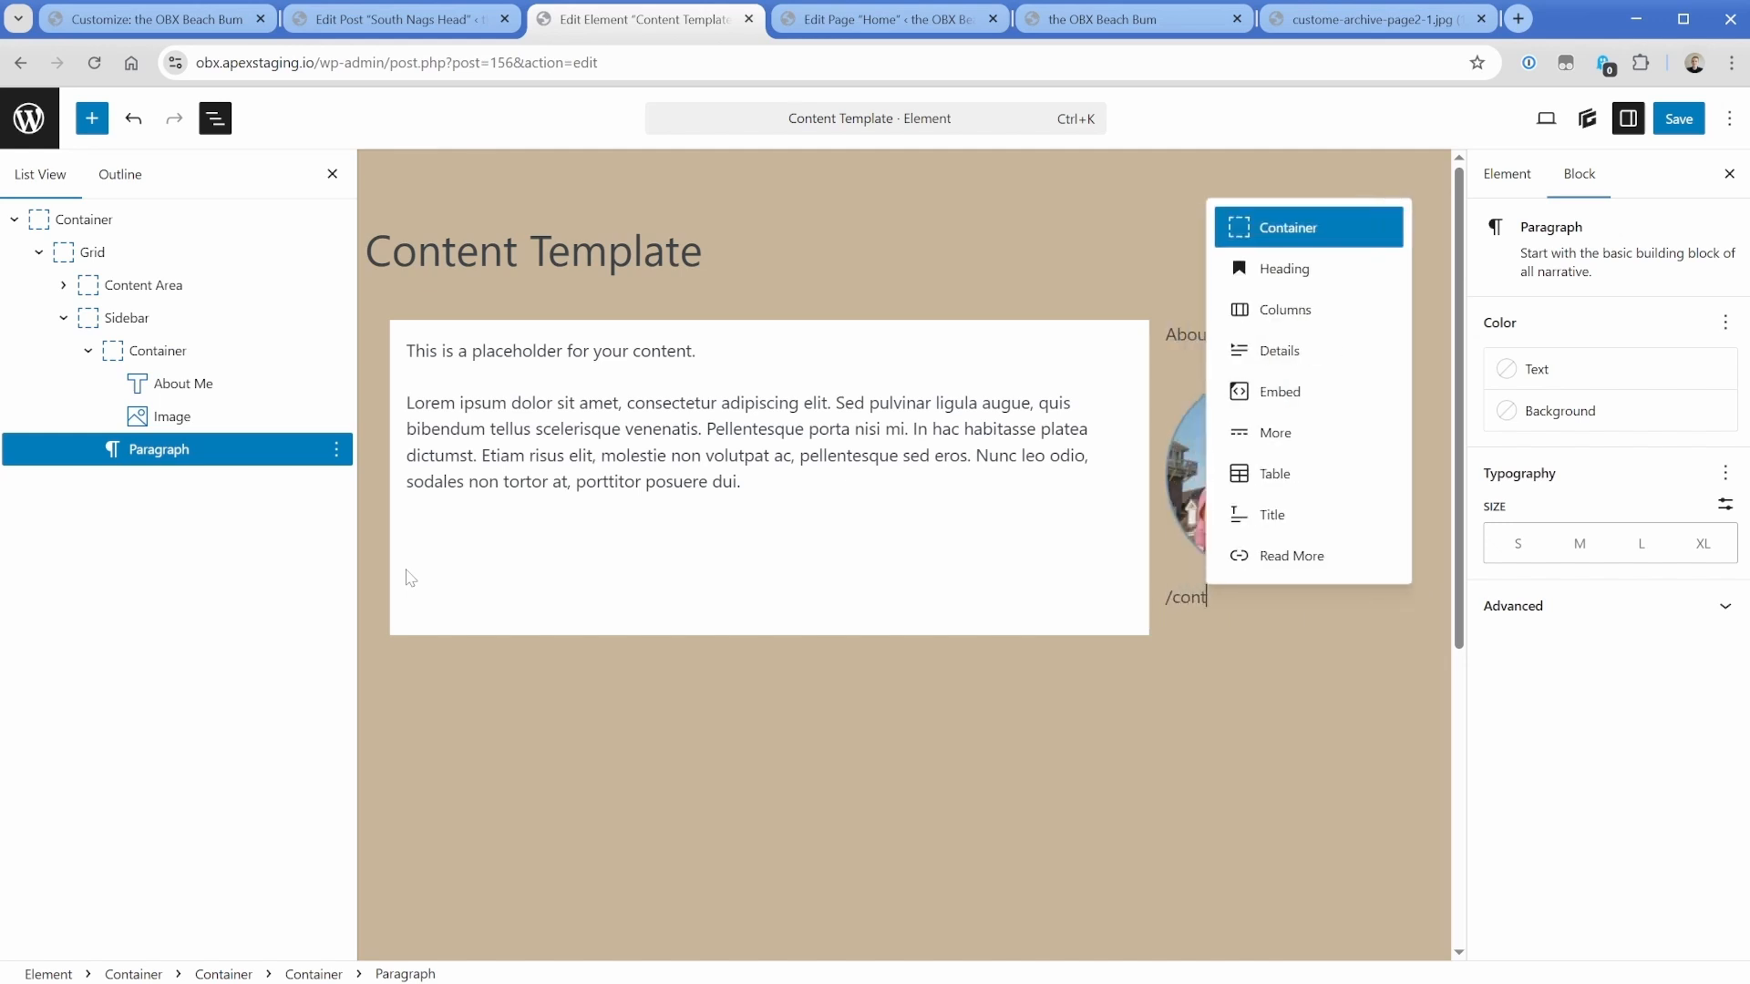
pyautogui.press('Return')
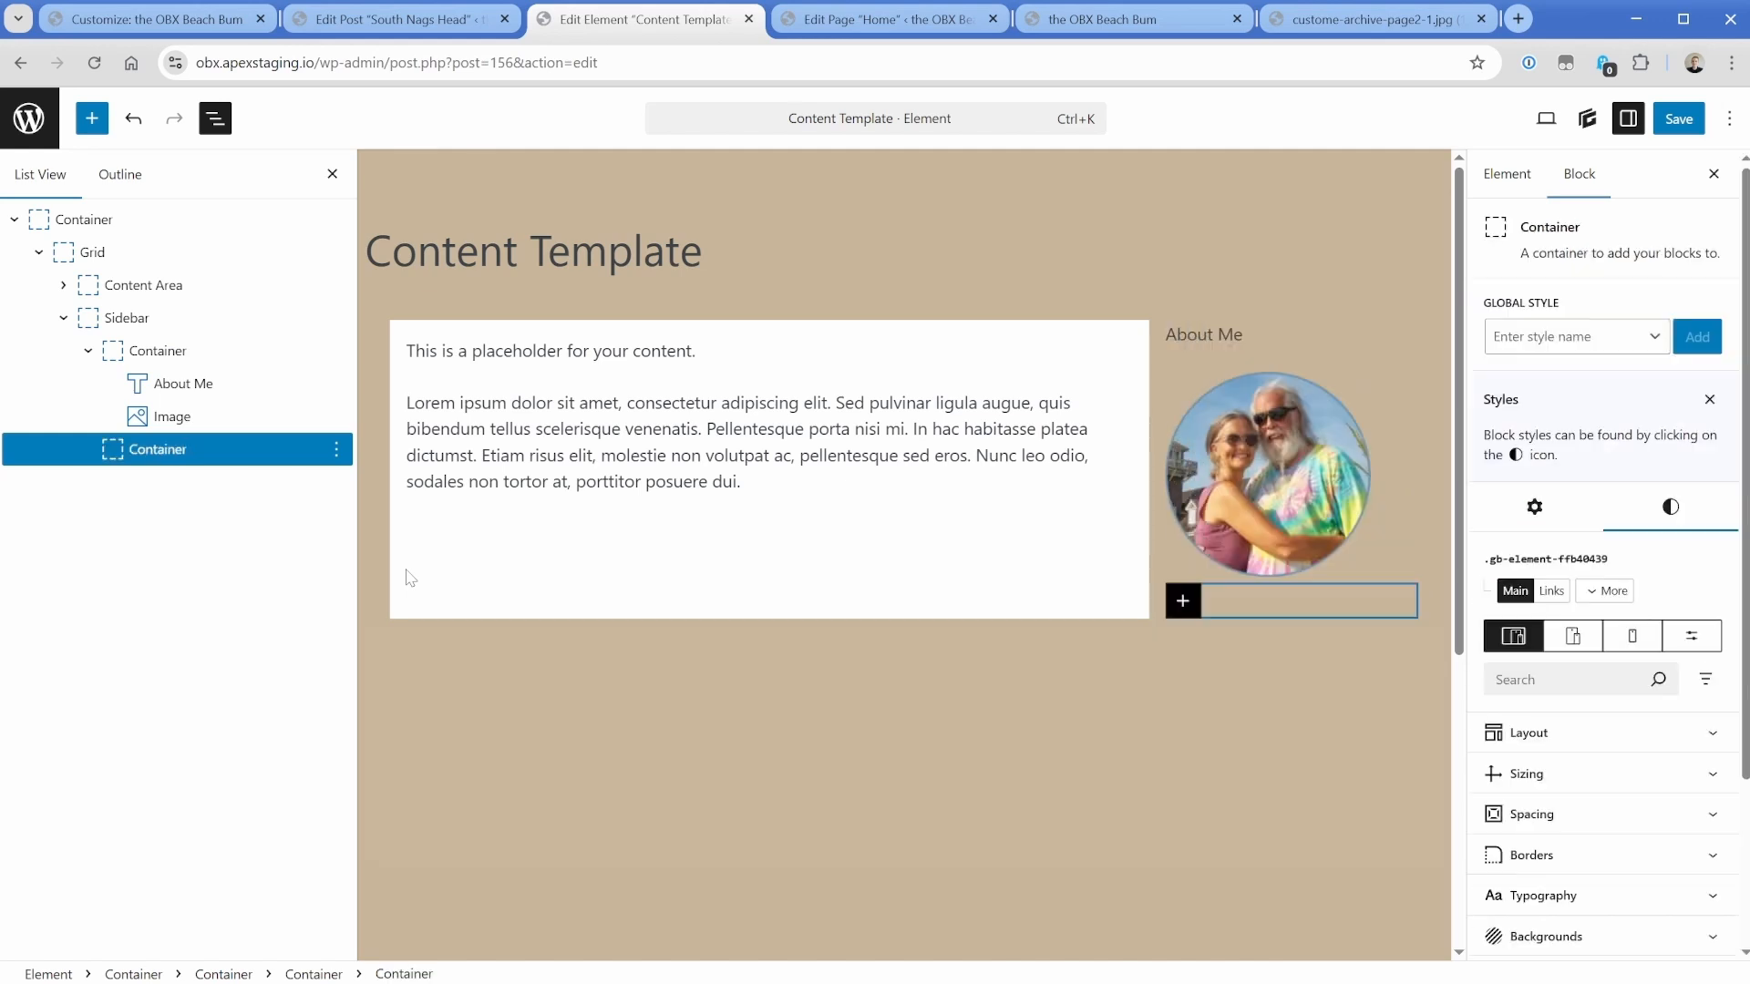
# Fill the new container with the text "Newsletter Signup" and a paragraph reading "{{your shortcode here}}".
pyautogui.click(1181, 603)
pyautogui.click(1440, 757)
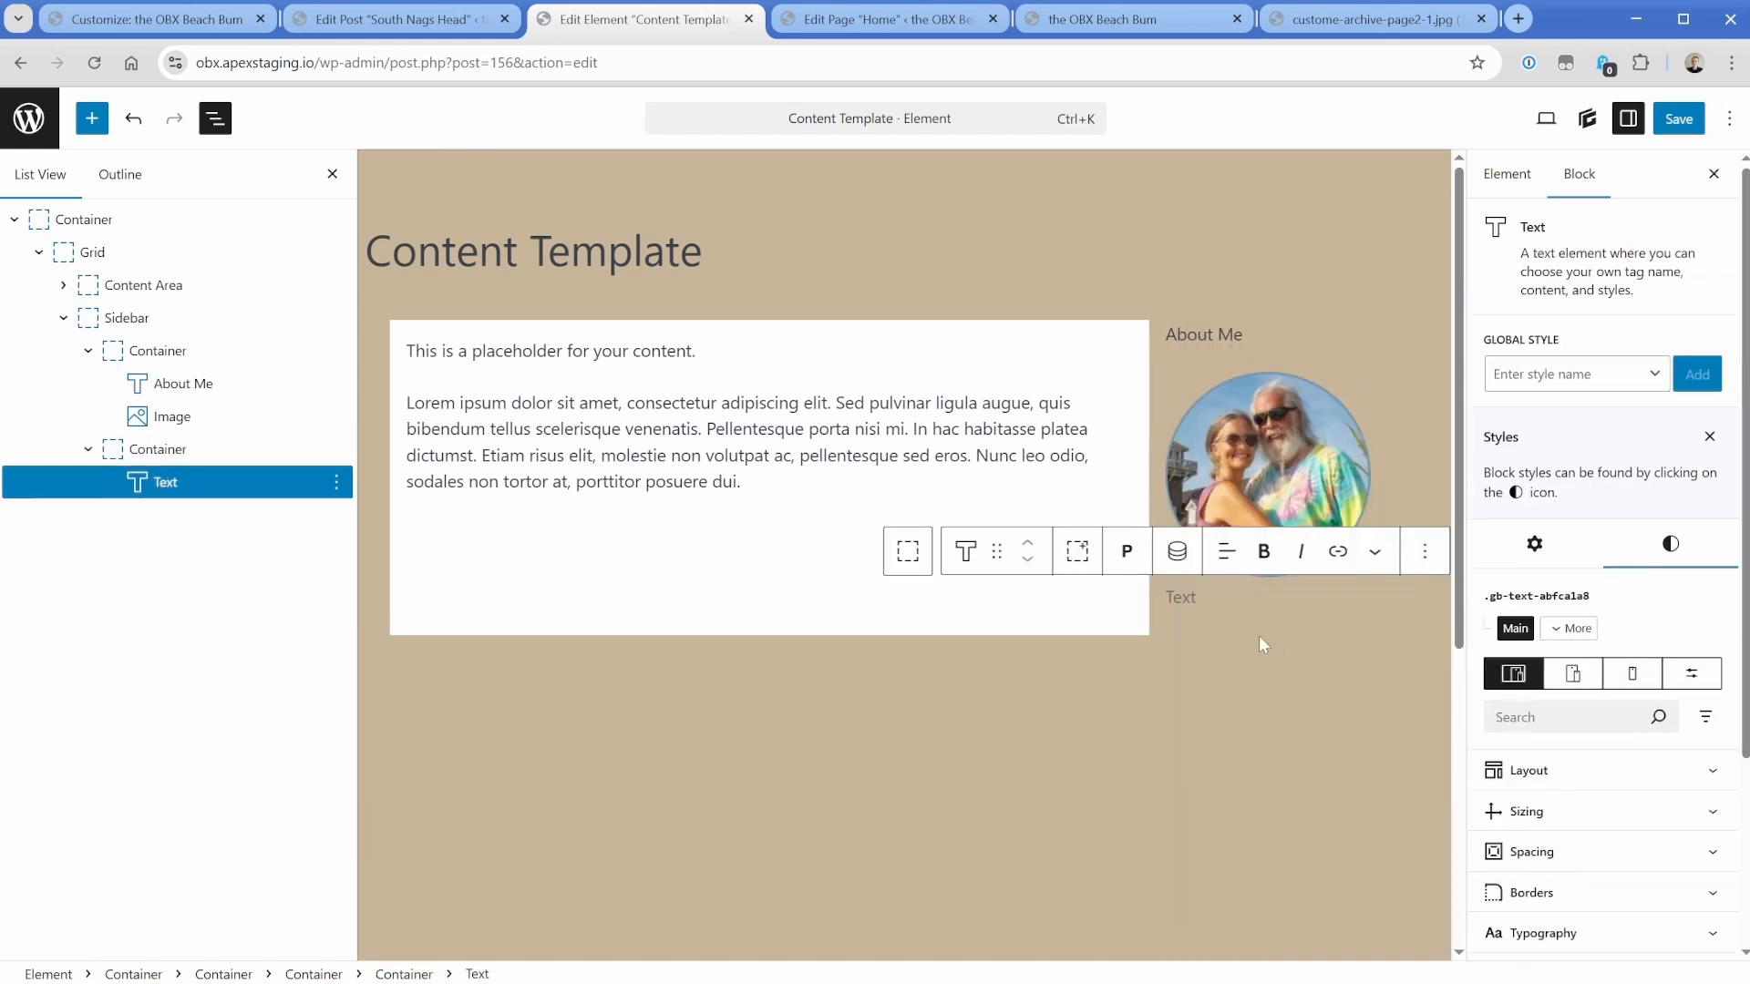
pyautogui.write('Newsletter Signup')
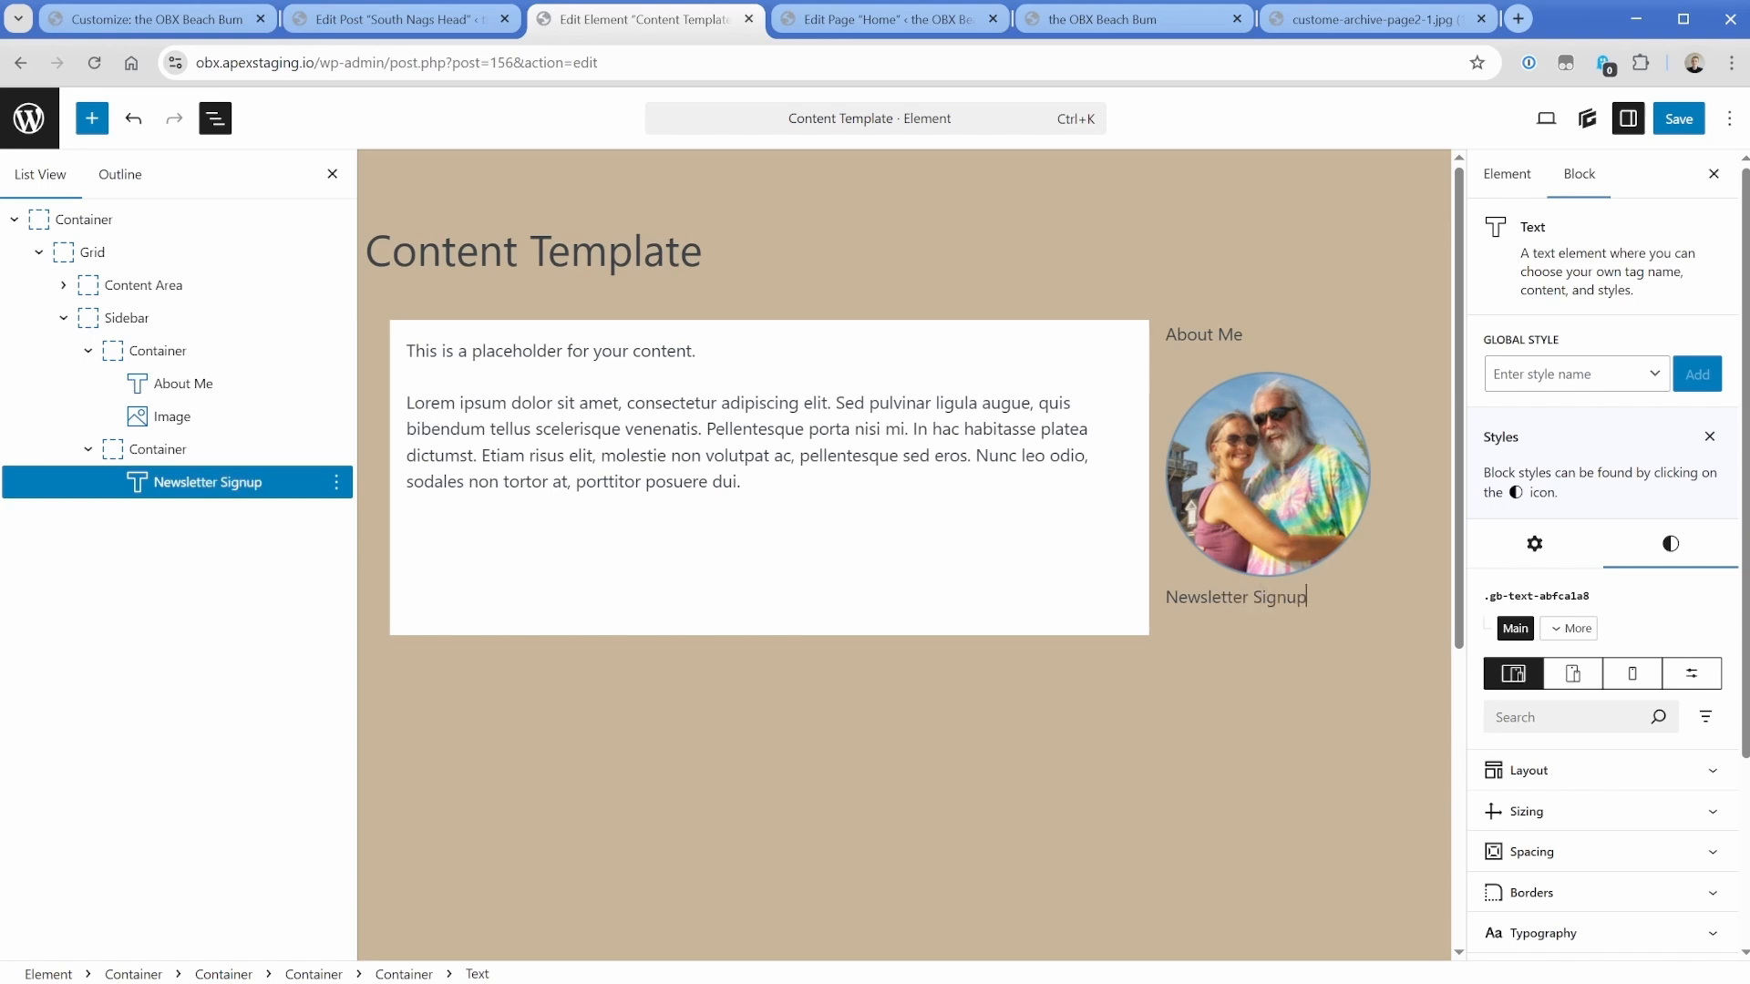
pyautogui.press('Return')
pyautogui.write('{{yuors h')
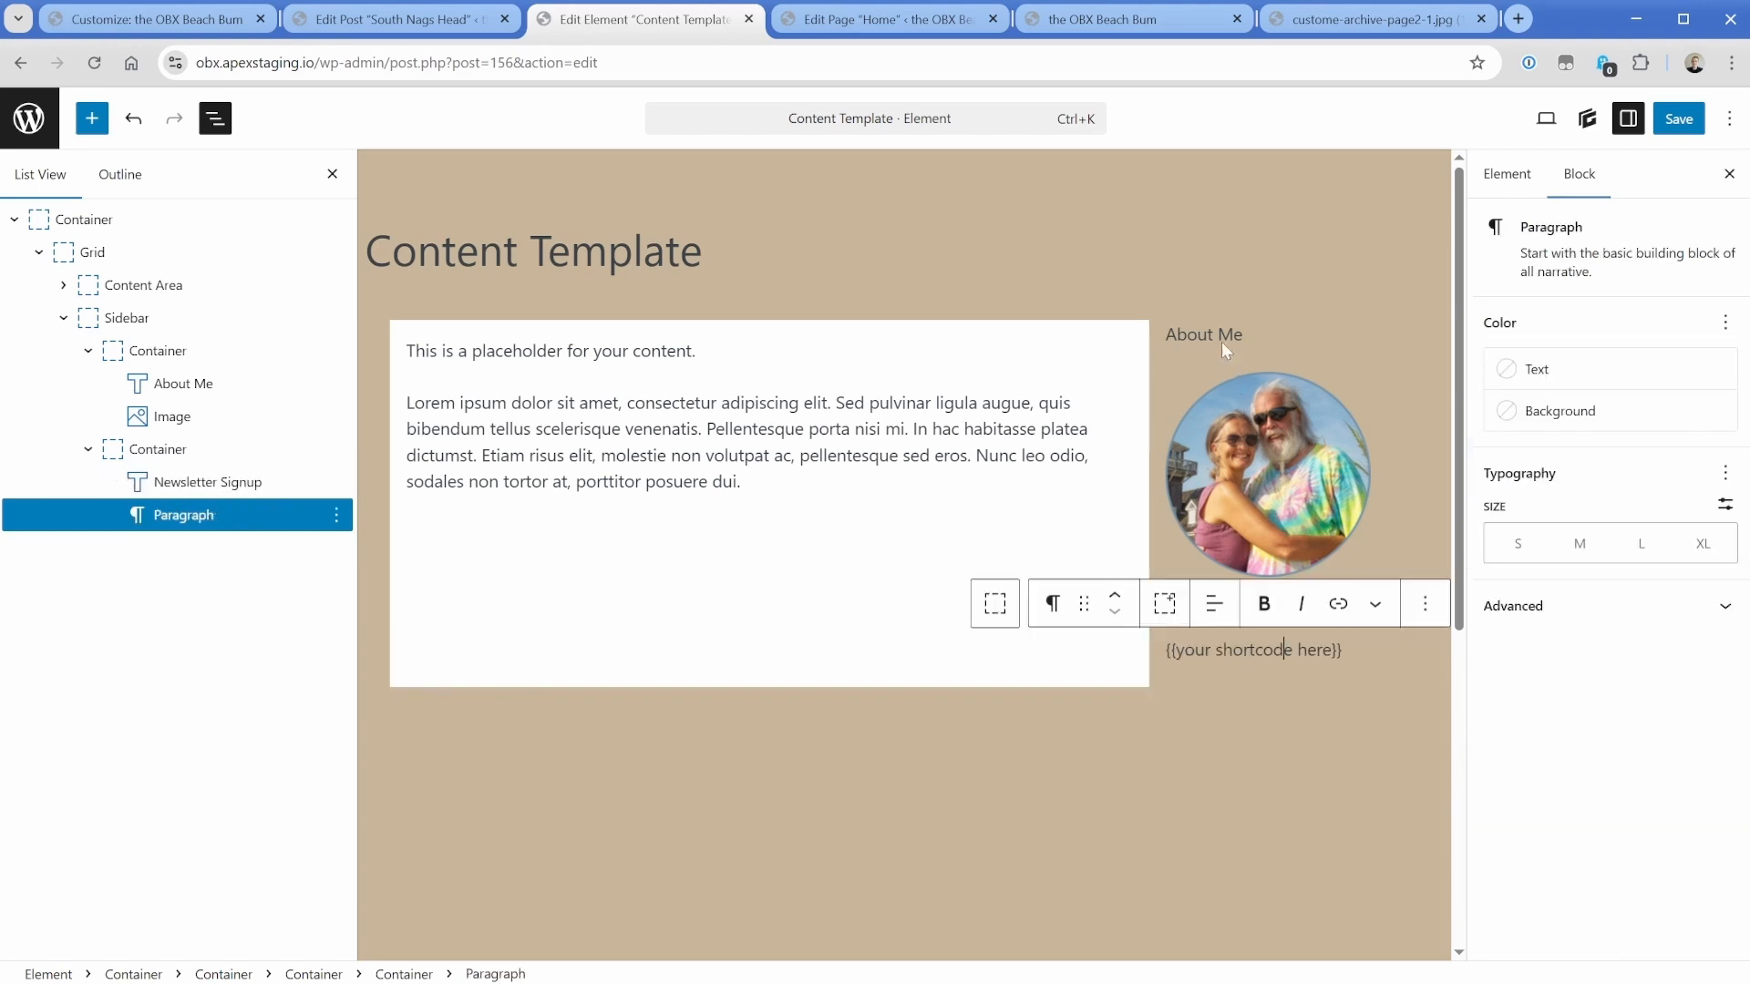
# Change the "About Me" and "Newsletter Signup" text blocks to Heading 3.
pyautogui.click(1219, 337)
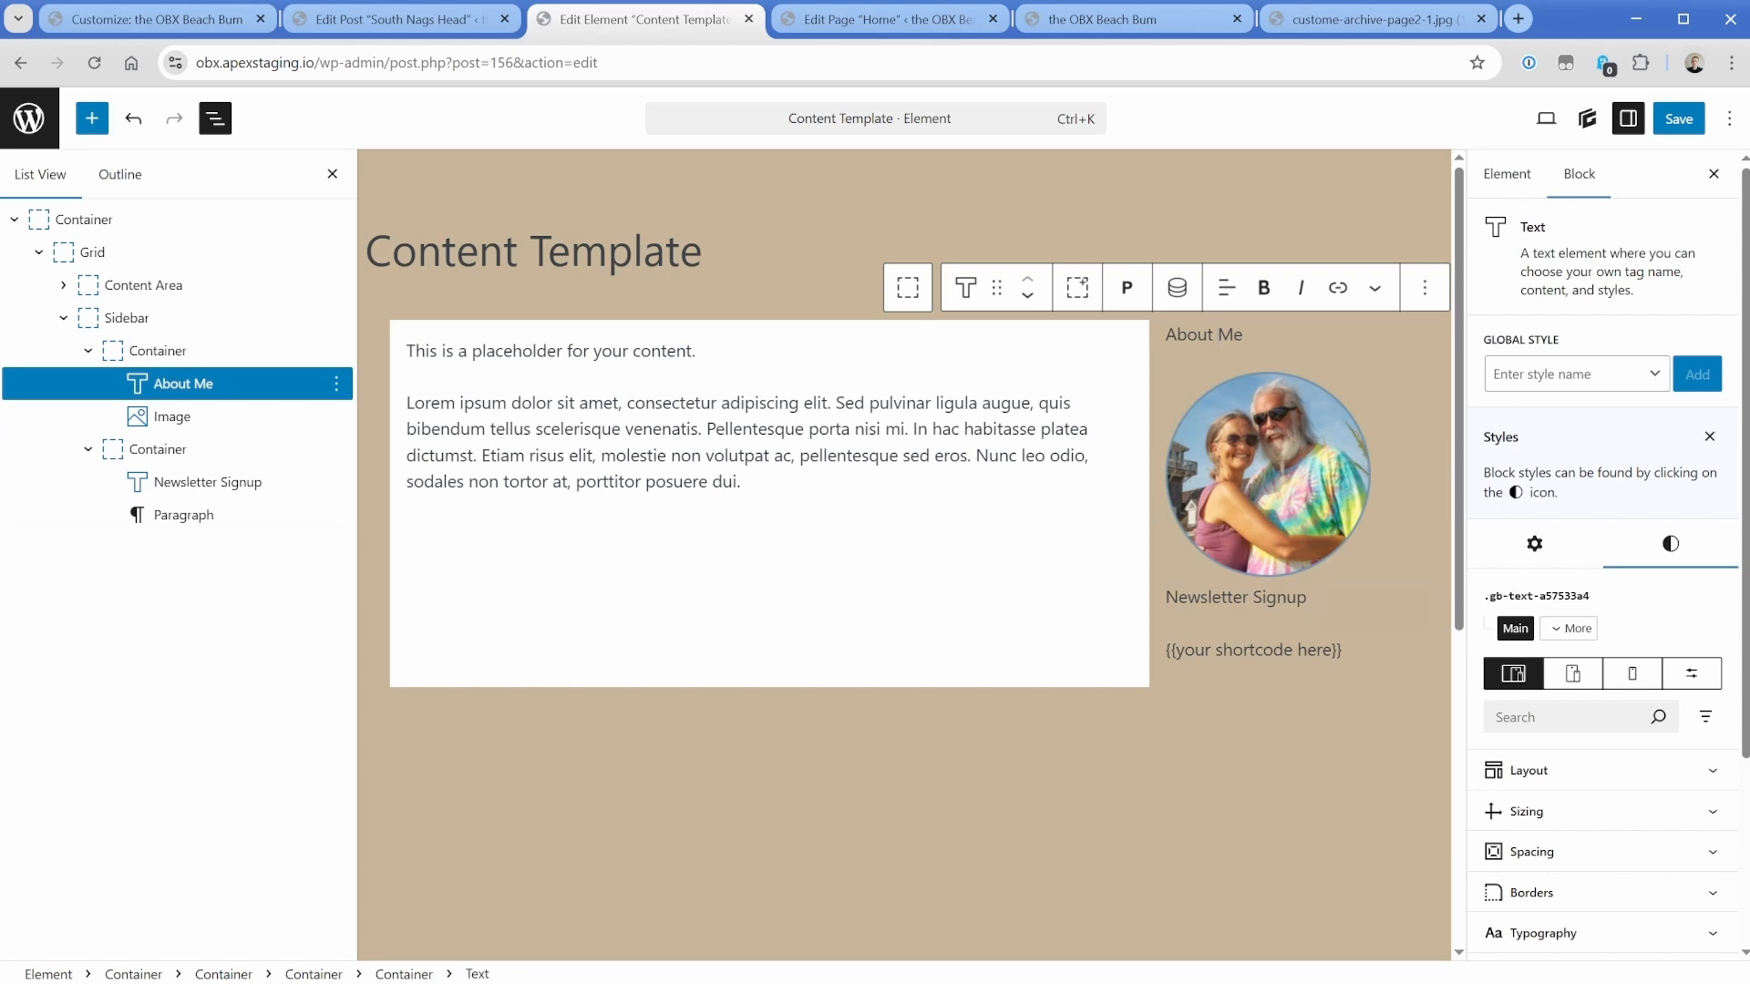
pyautogui.click(1128, 288)
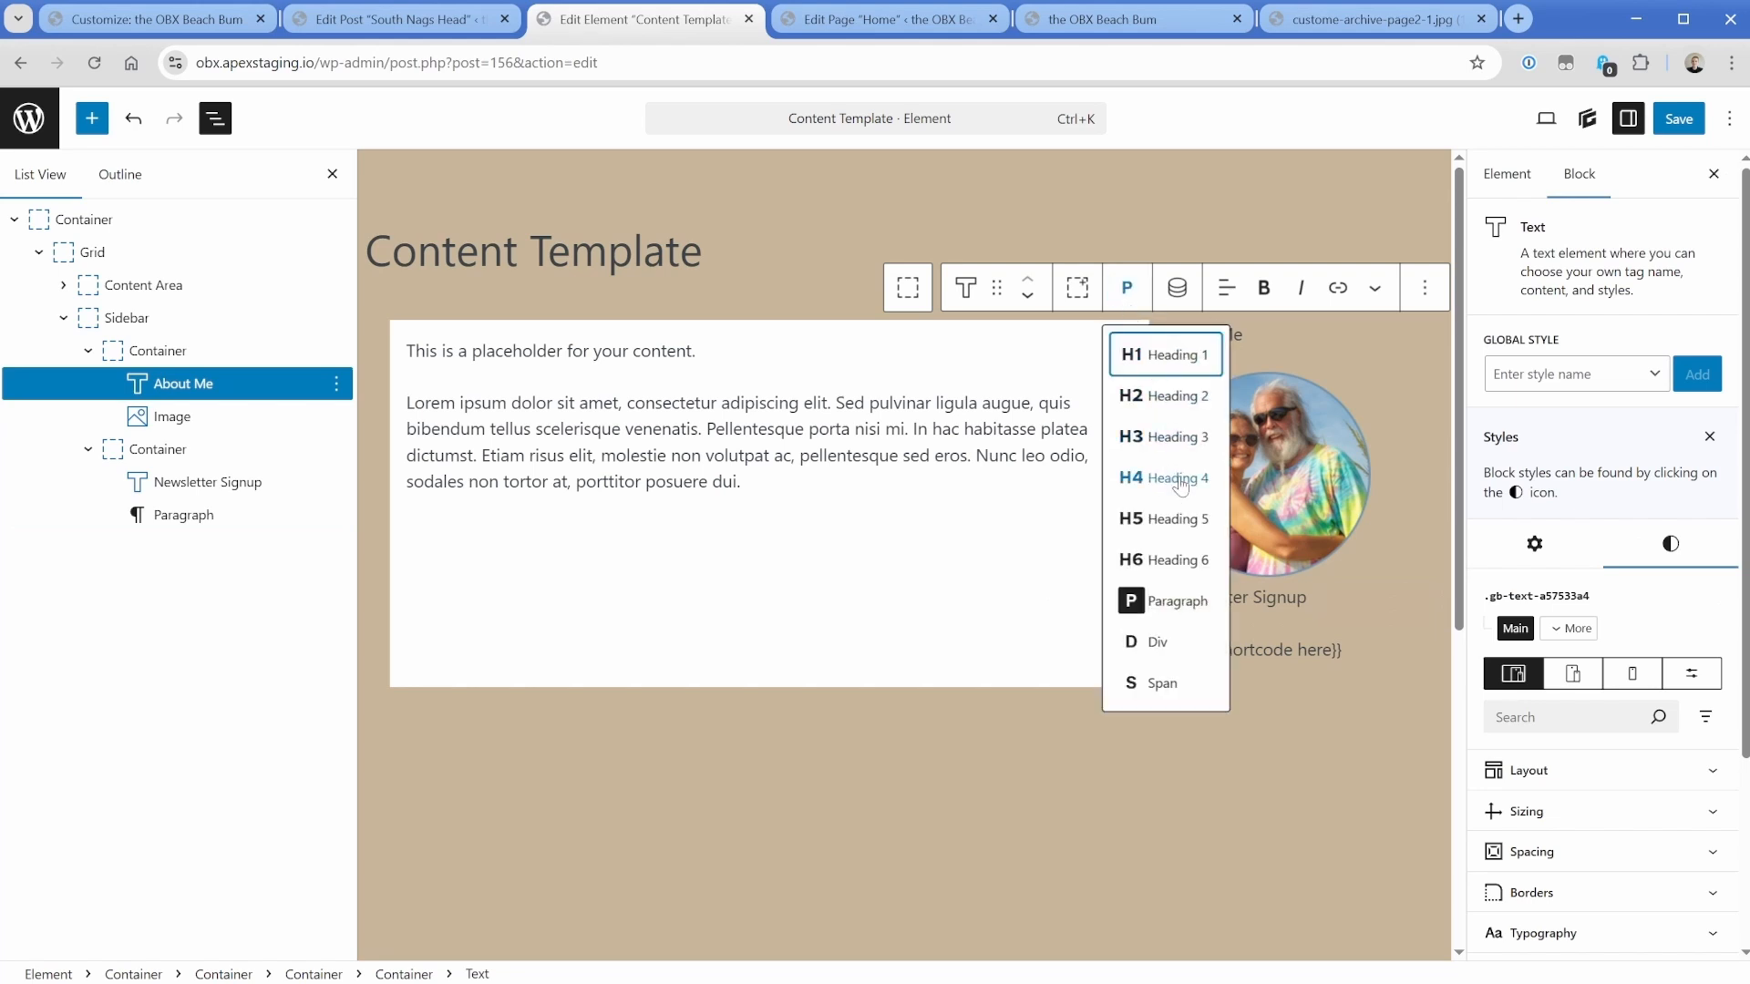
pyautogui.click(1176, 440)
pyautogui.click(1222, 597)
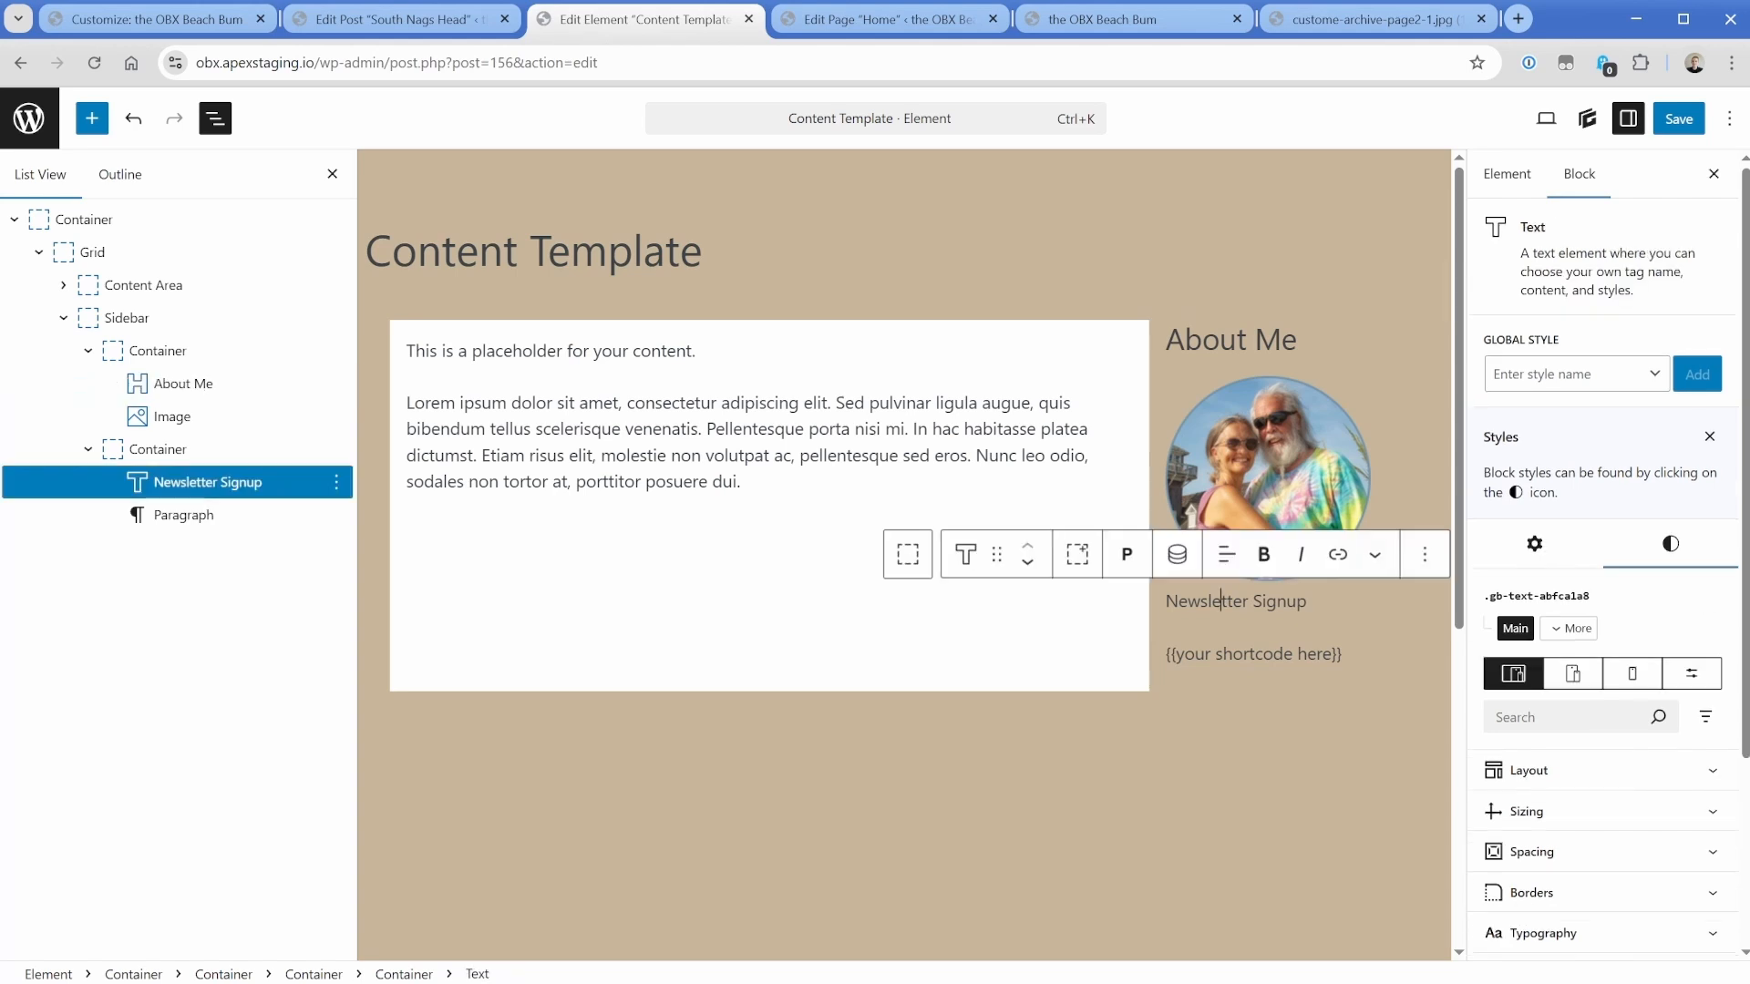
pyautogui.click(1128, 555)
pyautogui.click(1175, 698)
# Apply the flex-col global style to the Sidebar container.
pyautogui.click(174, 317)
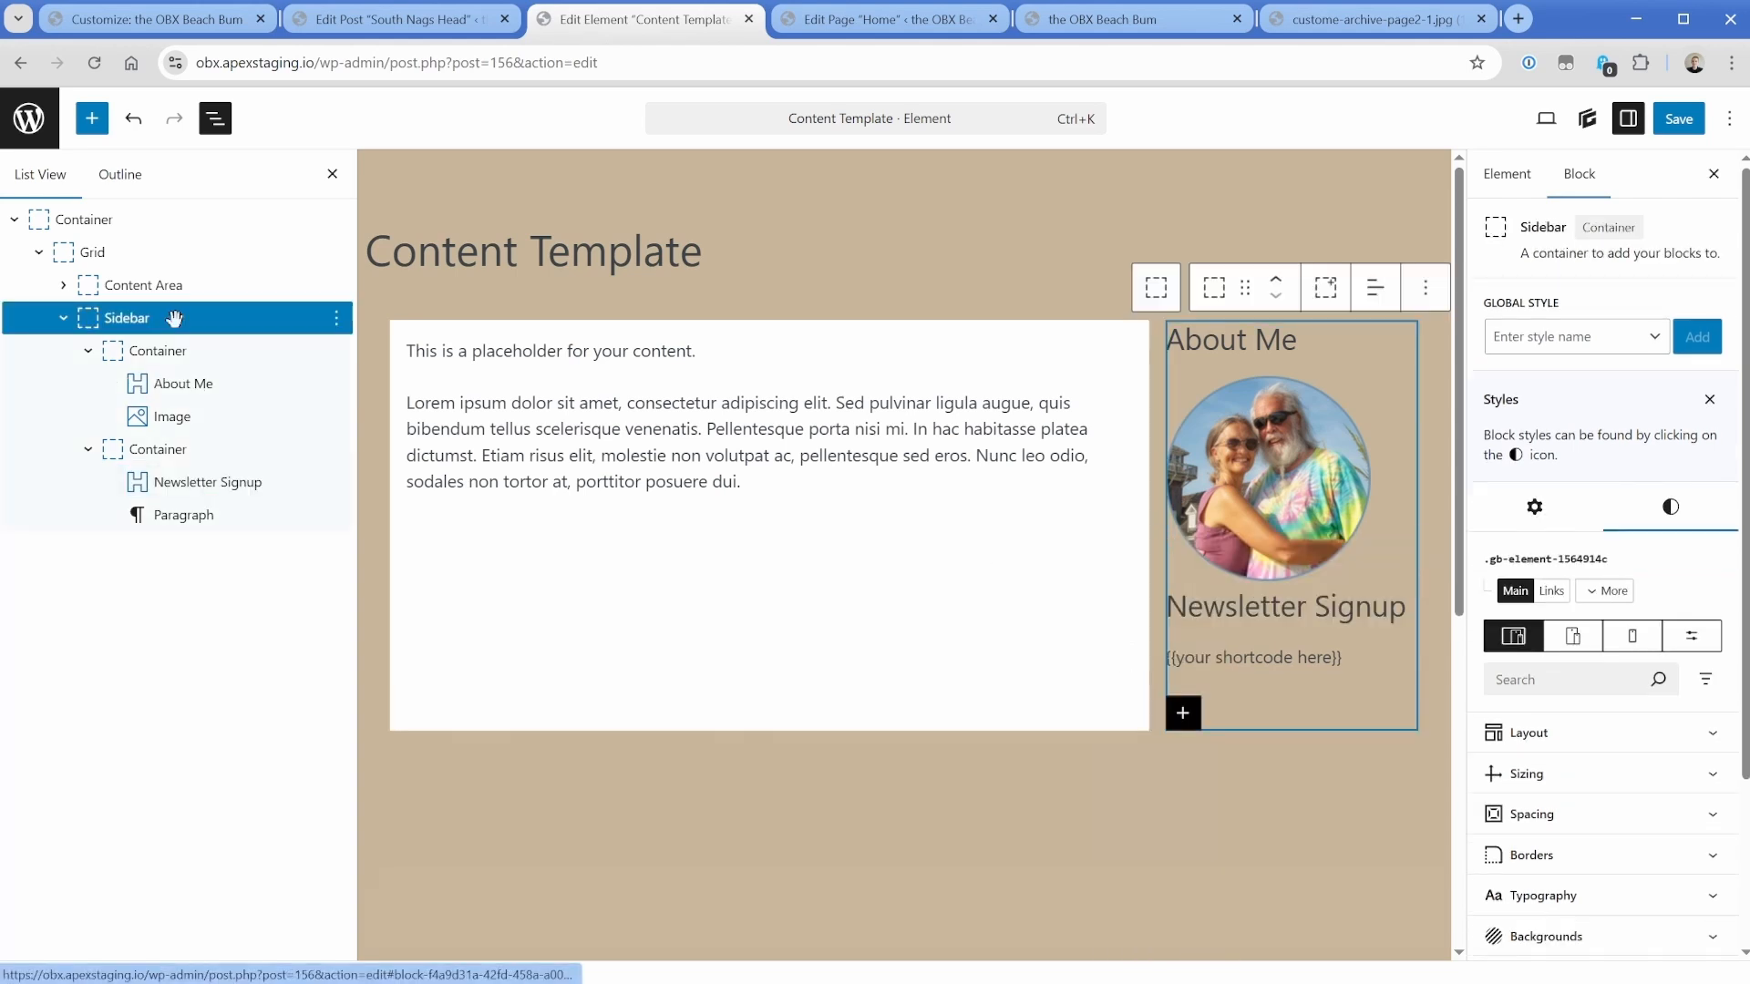
pyautogui.click(1581, 337)
pyautogui.write('flex0-c')
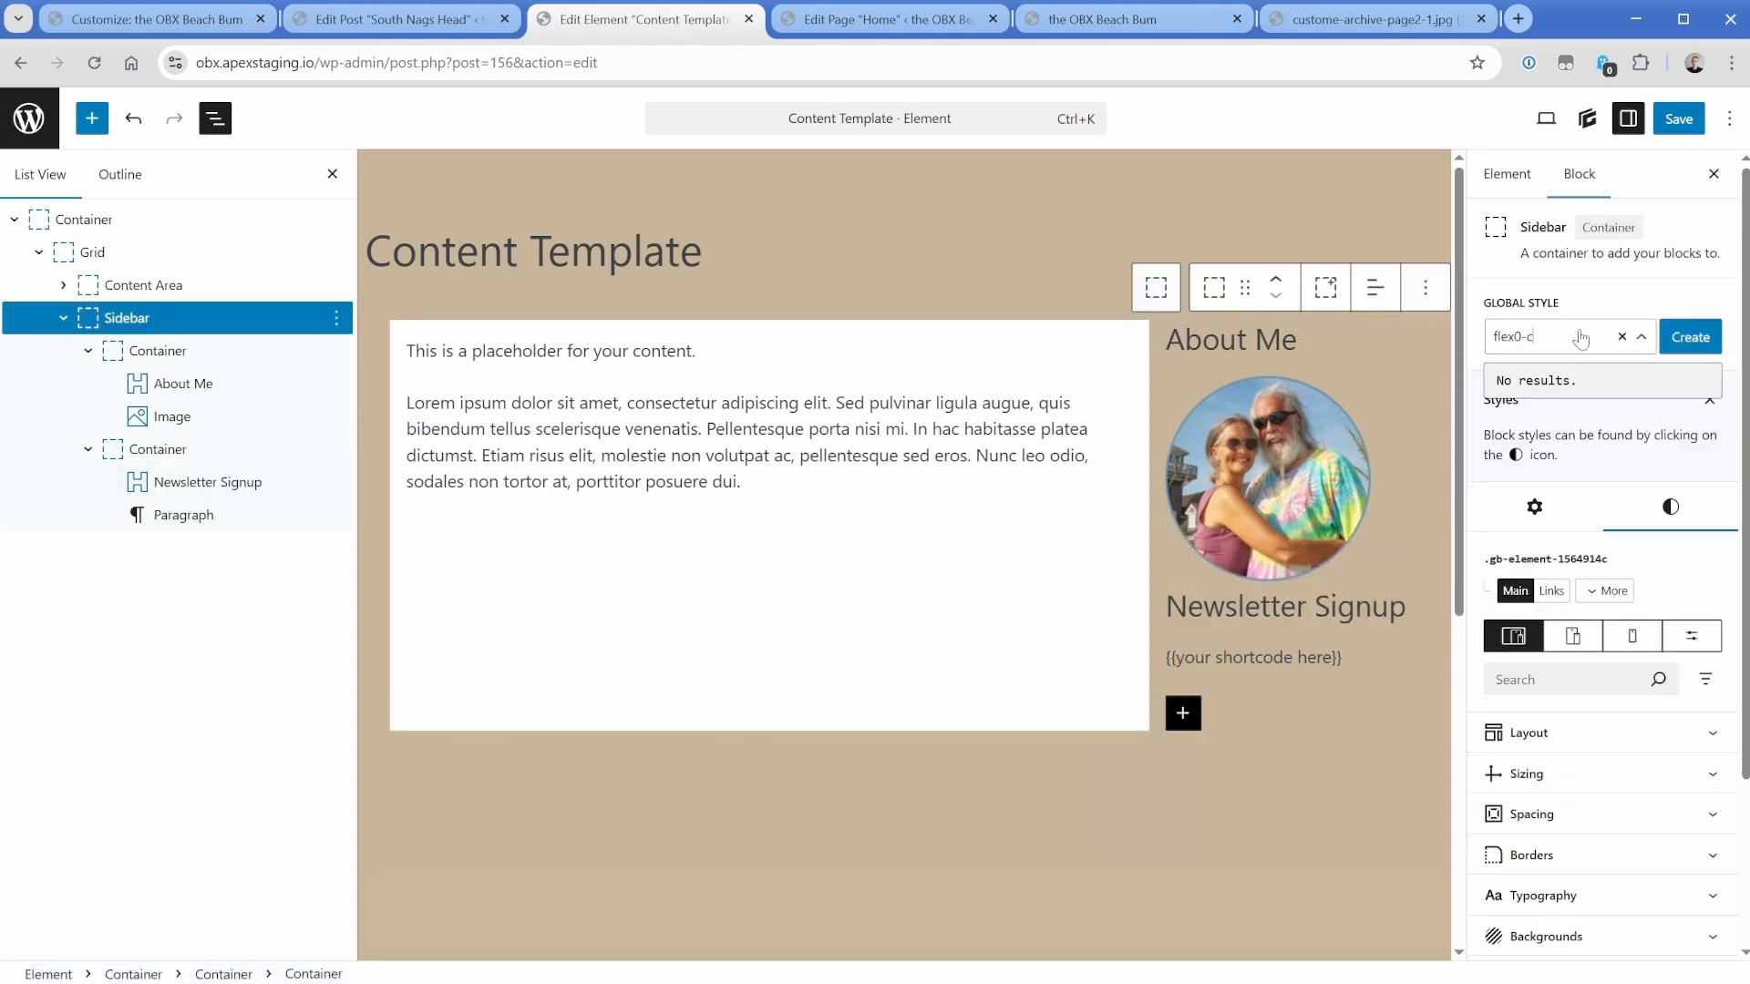
pyautogui.press('BackSpace')
pyautogui.press('BackSpace')
pyautogui.press('BackSpace')
pyautogui.write('-c')
pyautogui.press('Return')
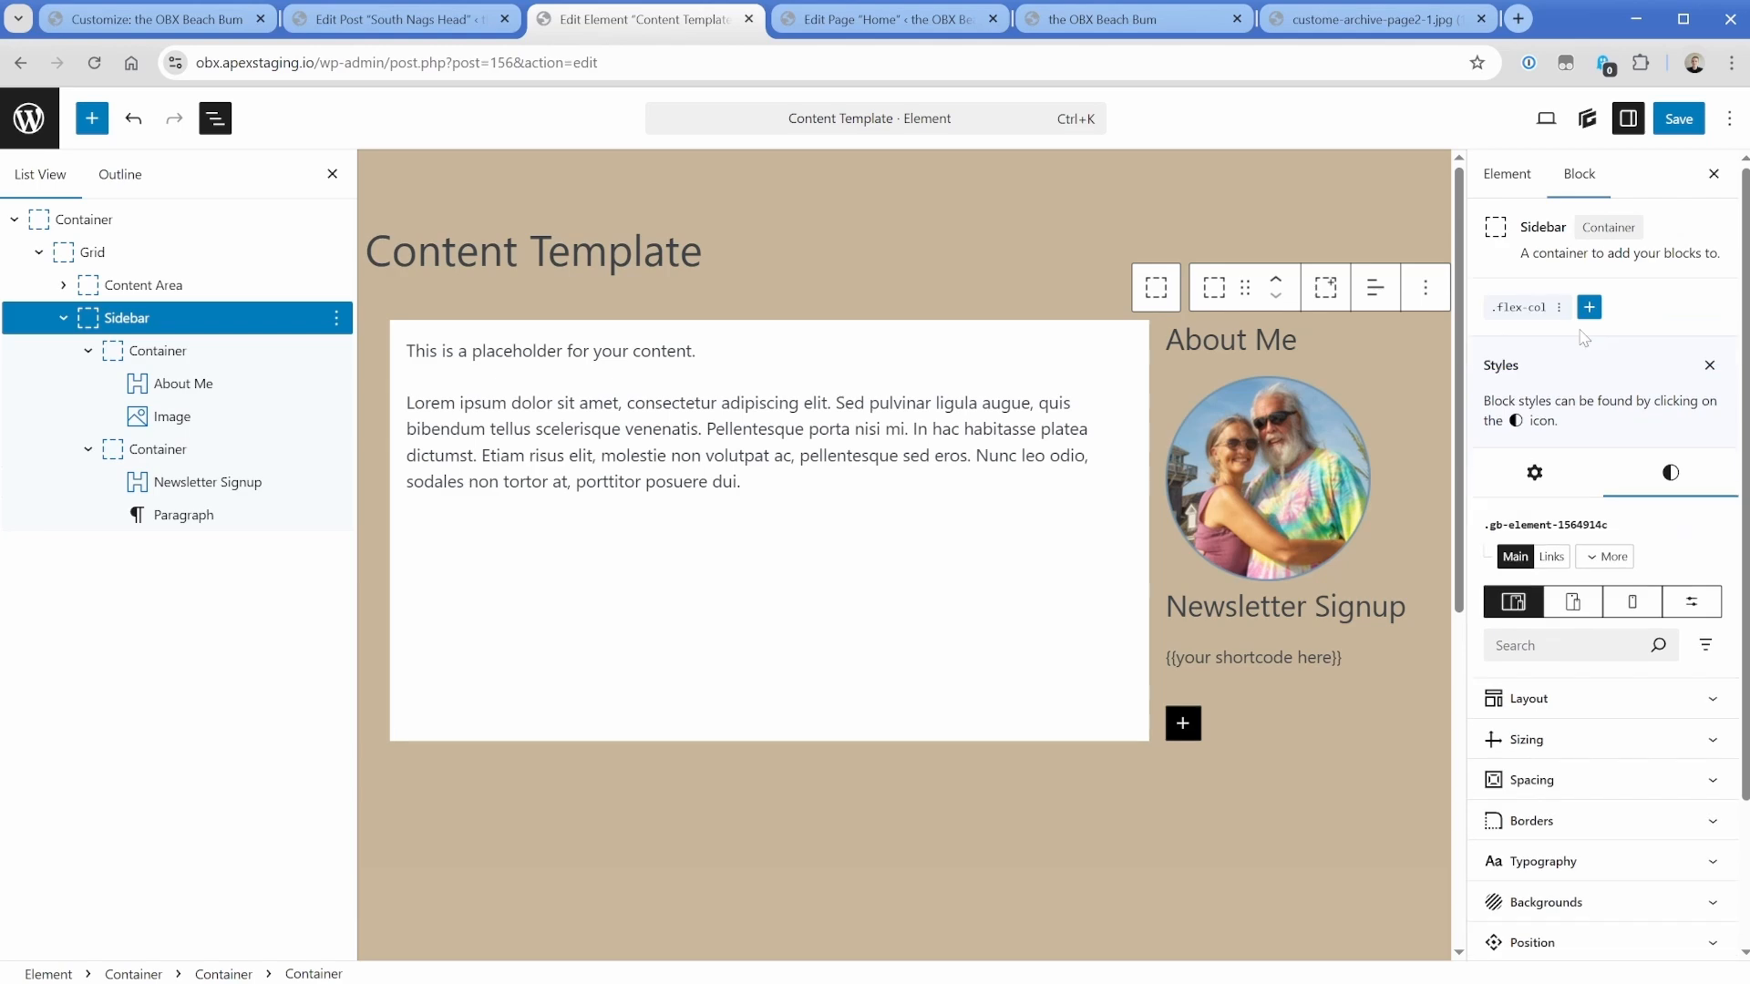
# Add the gap-1 global style to the Sidebar container and save the Content Template.
pyautogui.click(1589, 308)
pyautogui.write('gap')
pyautogui.click(1576, 428)
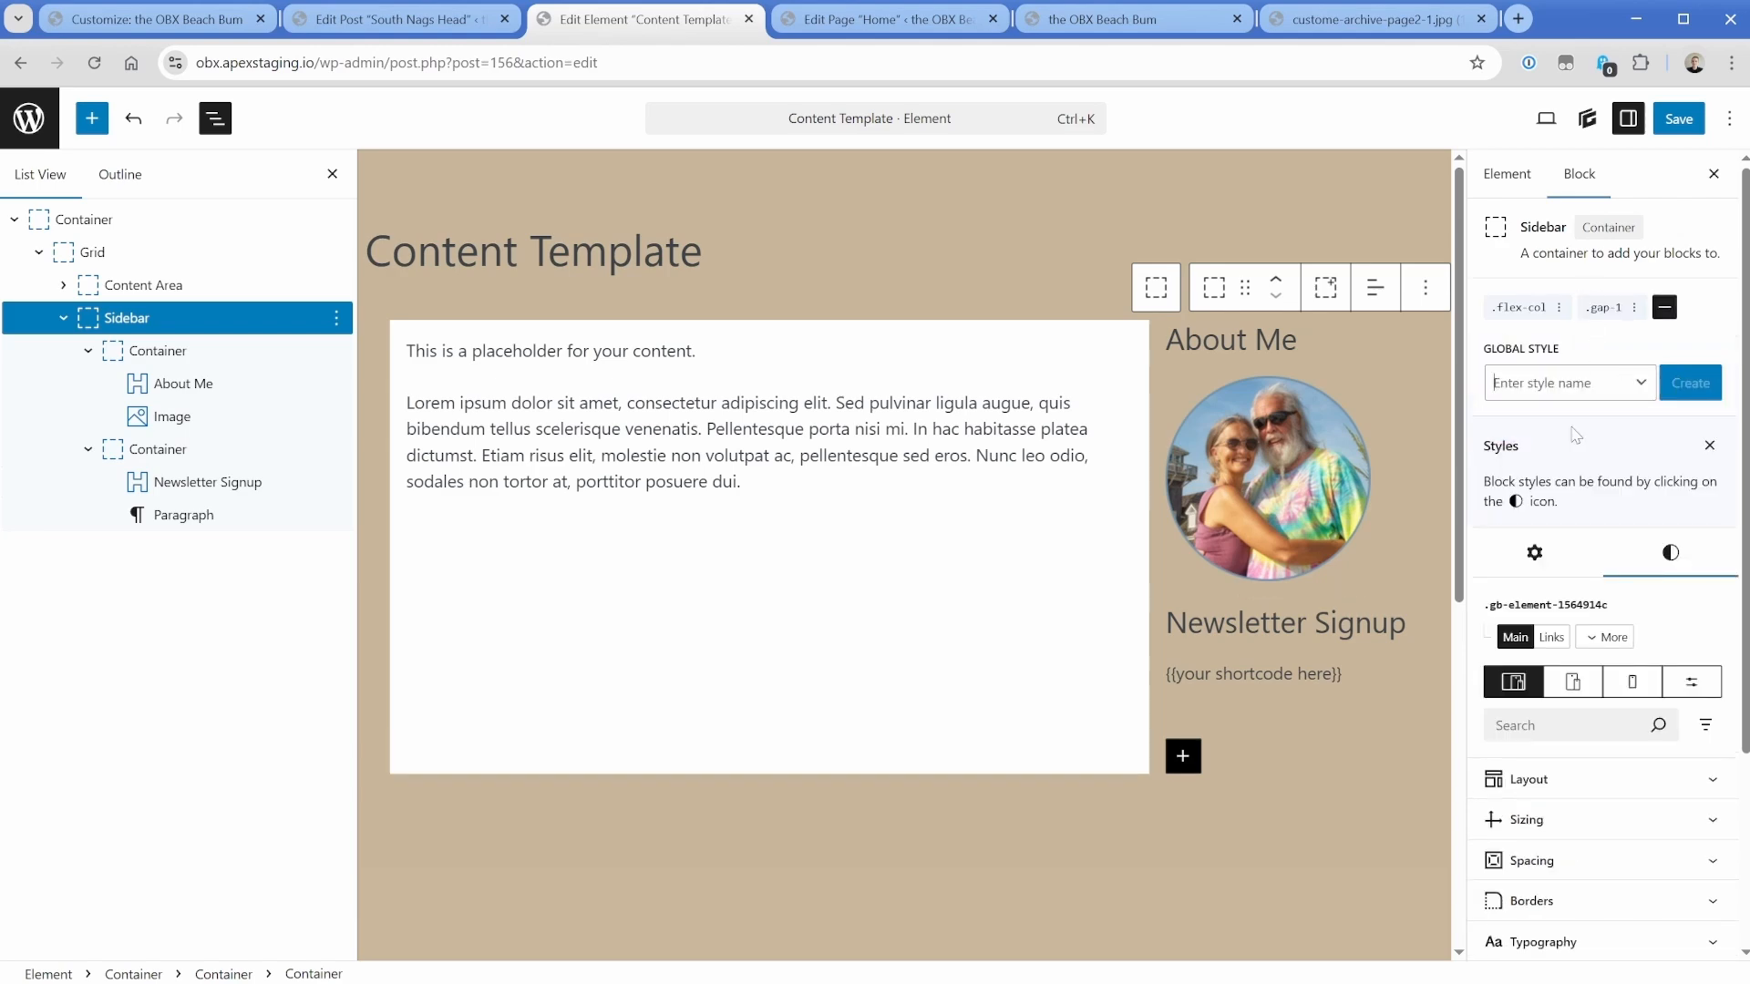
pyautogui.click(1679, 118)
# Reload the live home page and open the South Nags Head post to check the sidebar and single-post layout, returning to the home page.
pyautogui.click(1079, 22)
pyautogui.press('F5')
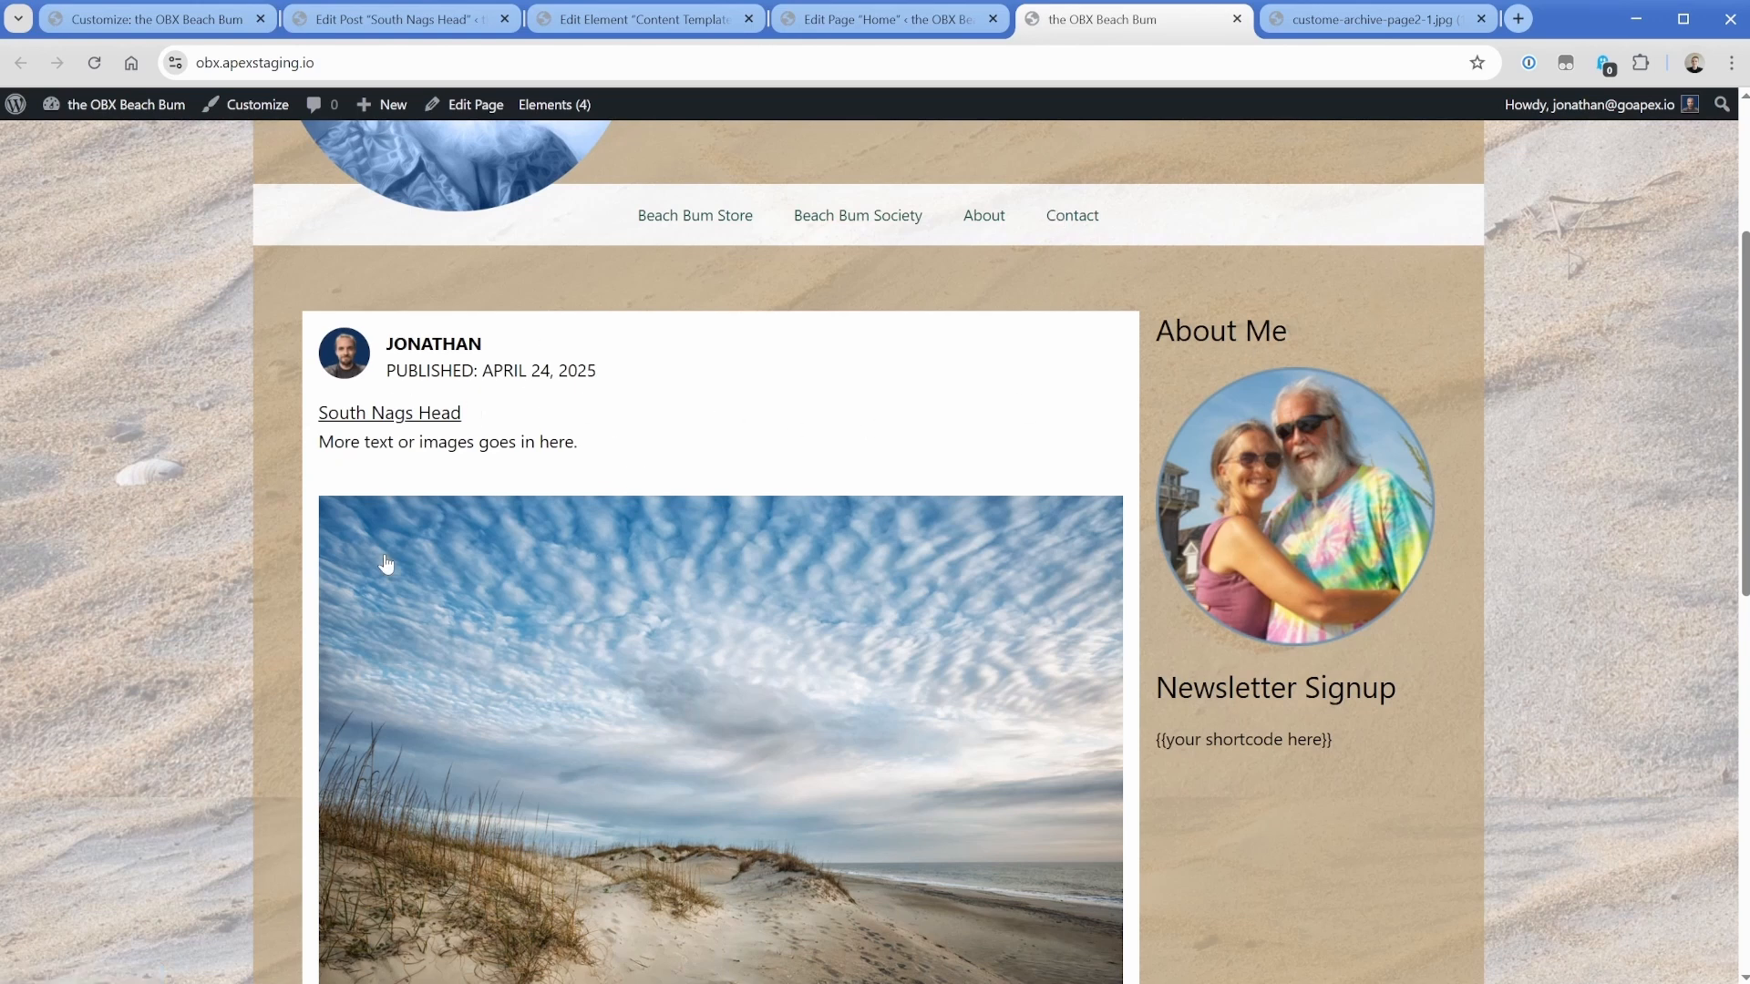
pyautogui.click(393, 417)
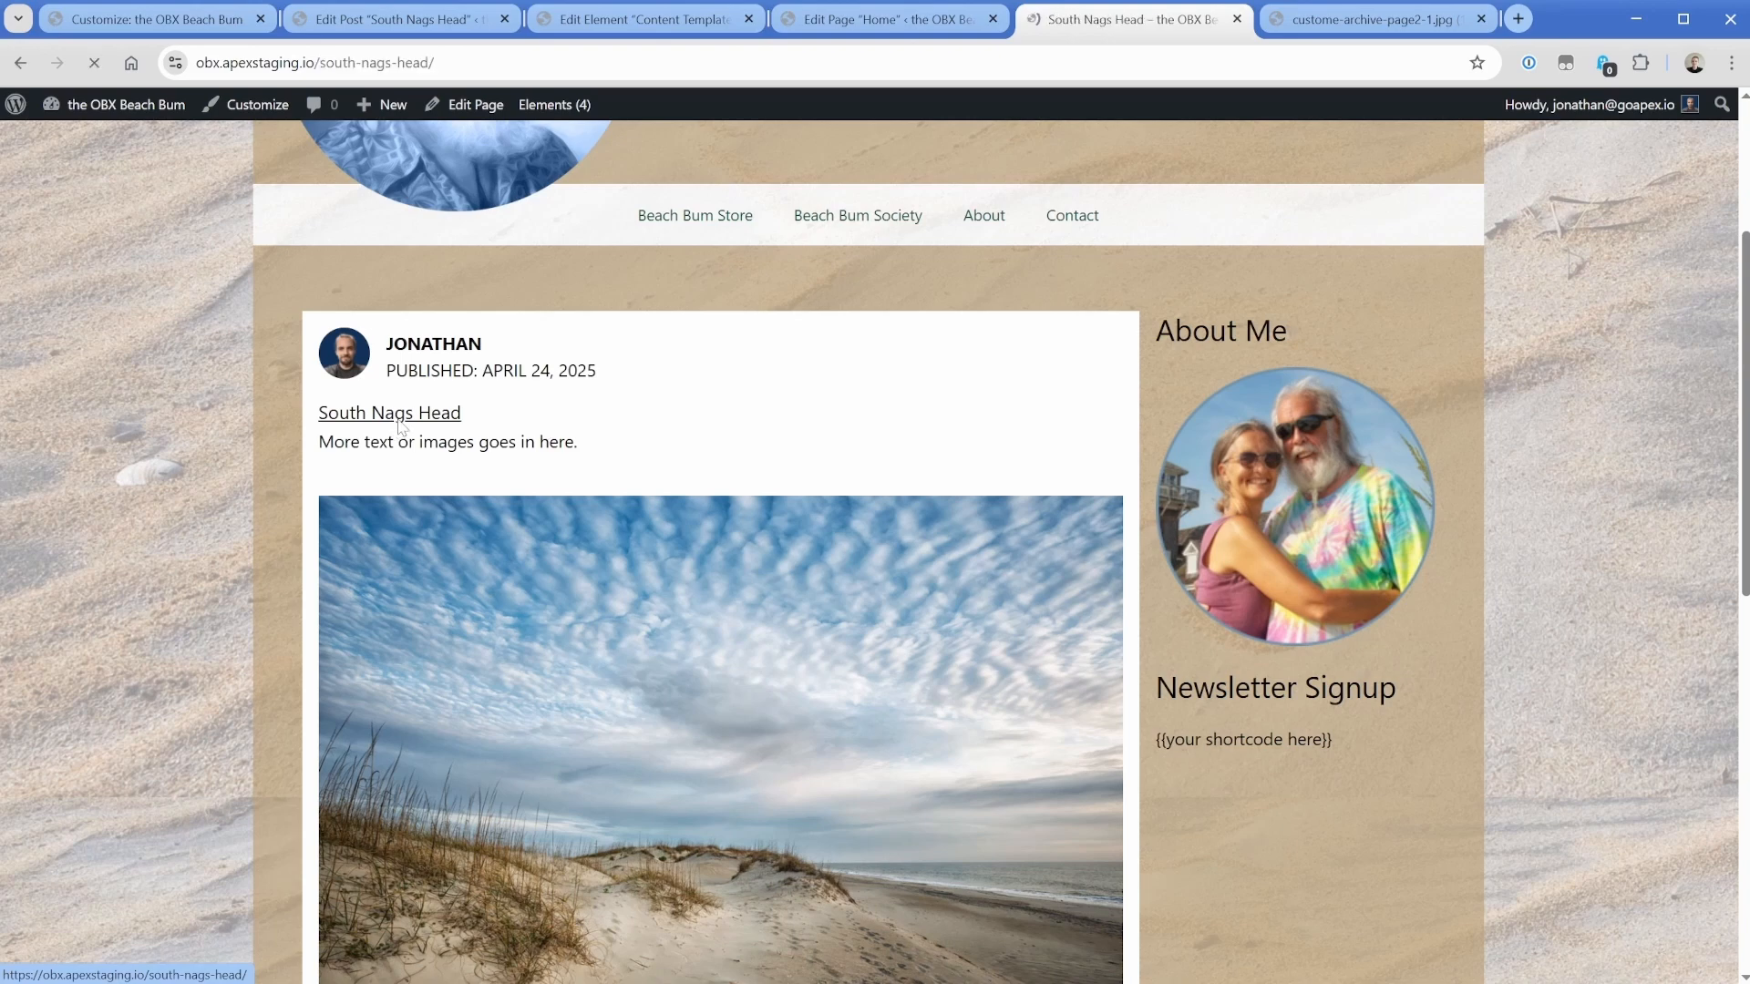
pyautogui.scroll(-5, 693, 611)
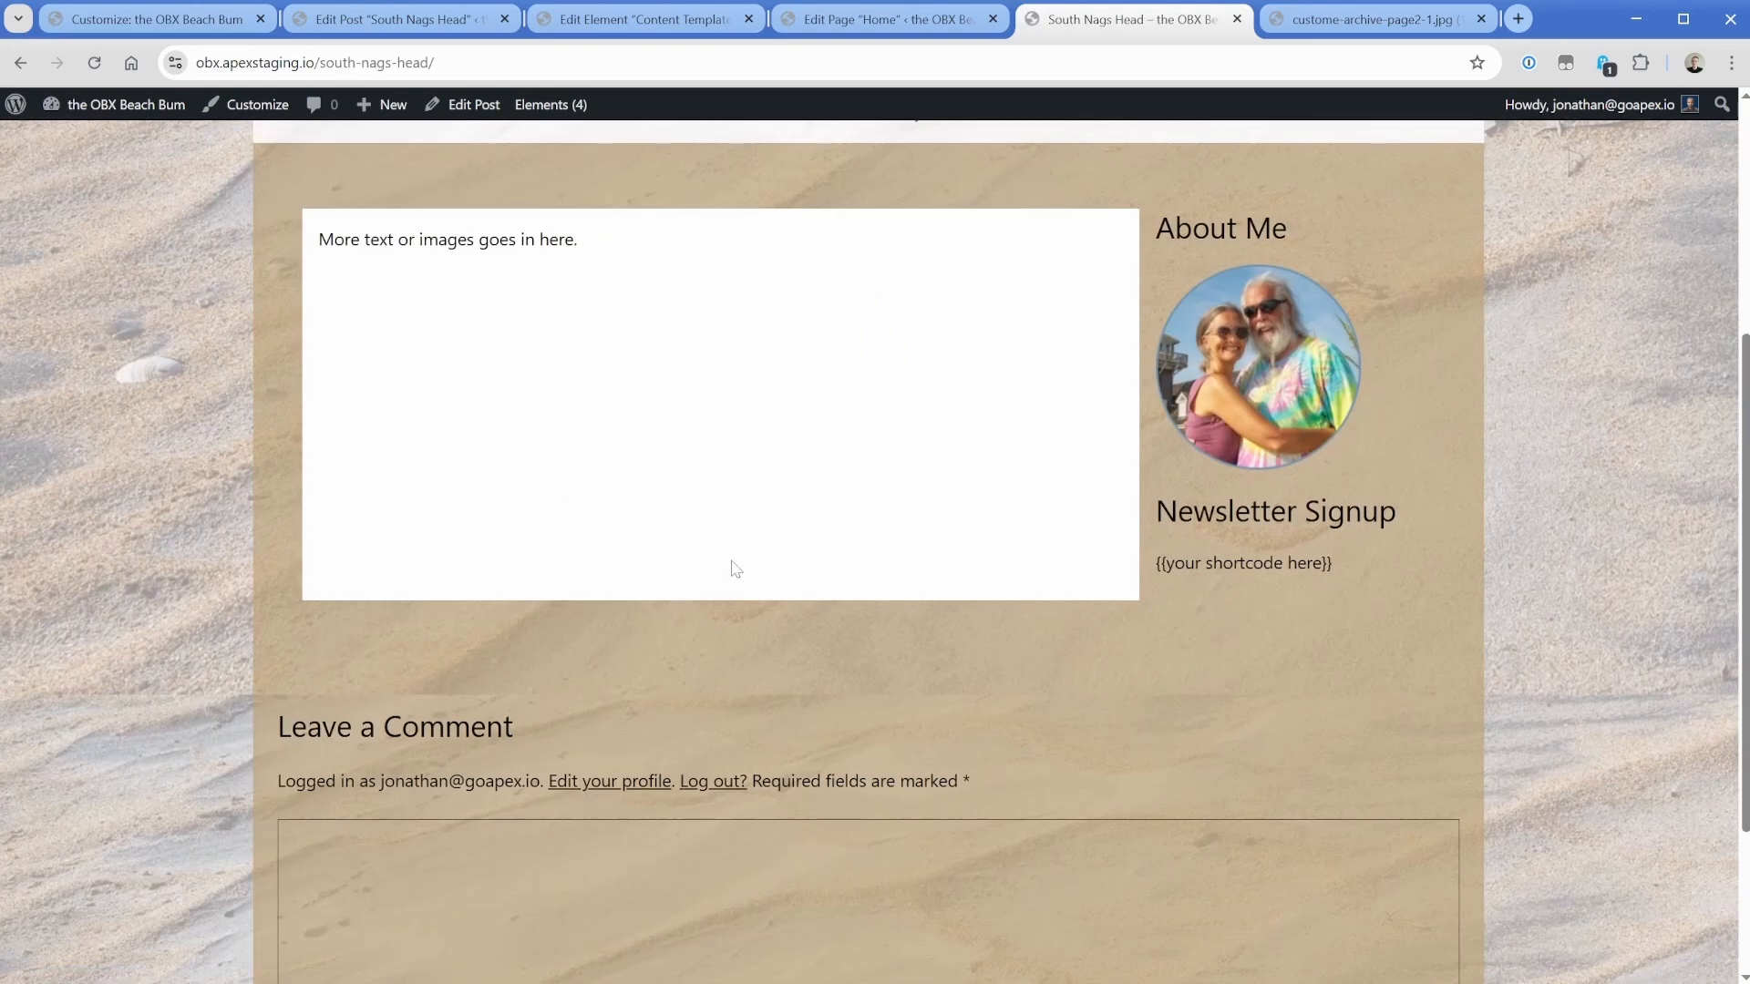
pyautogui.scroll(3, 736, 569)
pyautogui.moveTo(318, 547); pyautogui.dragTo(669, 558)
pyautogui.click(687, 558)
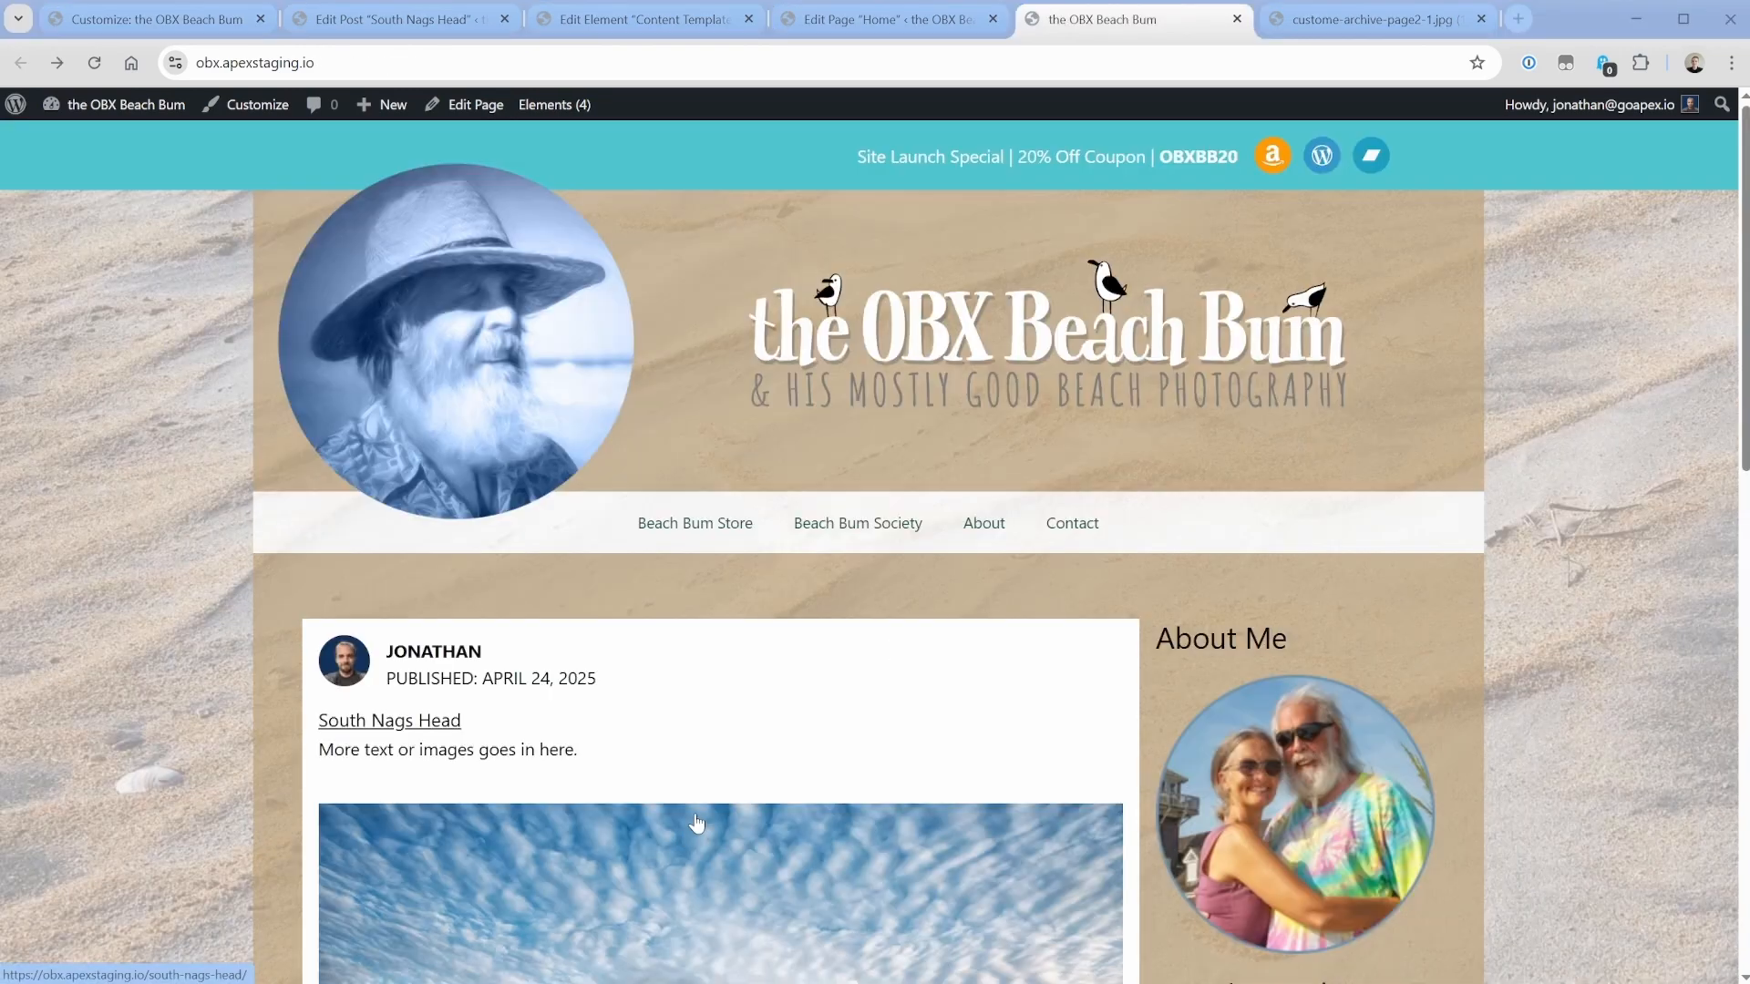
pyautogui.click(823, 669)
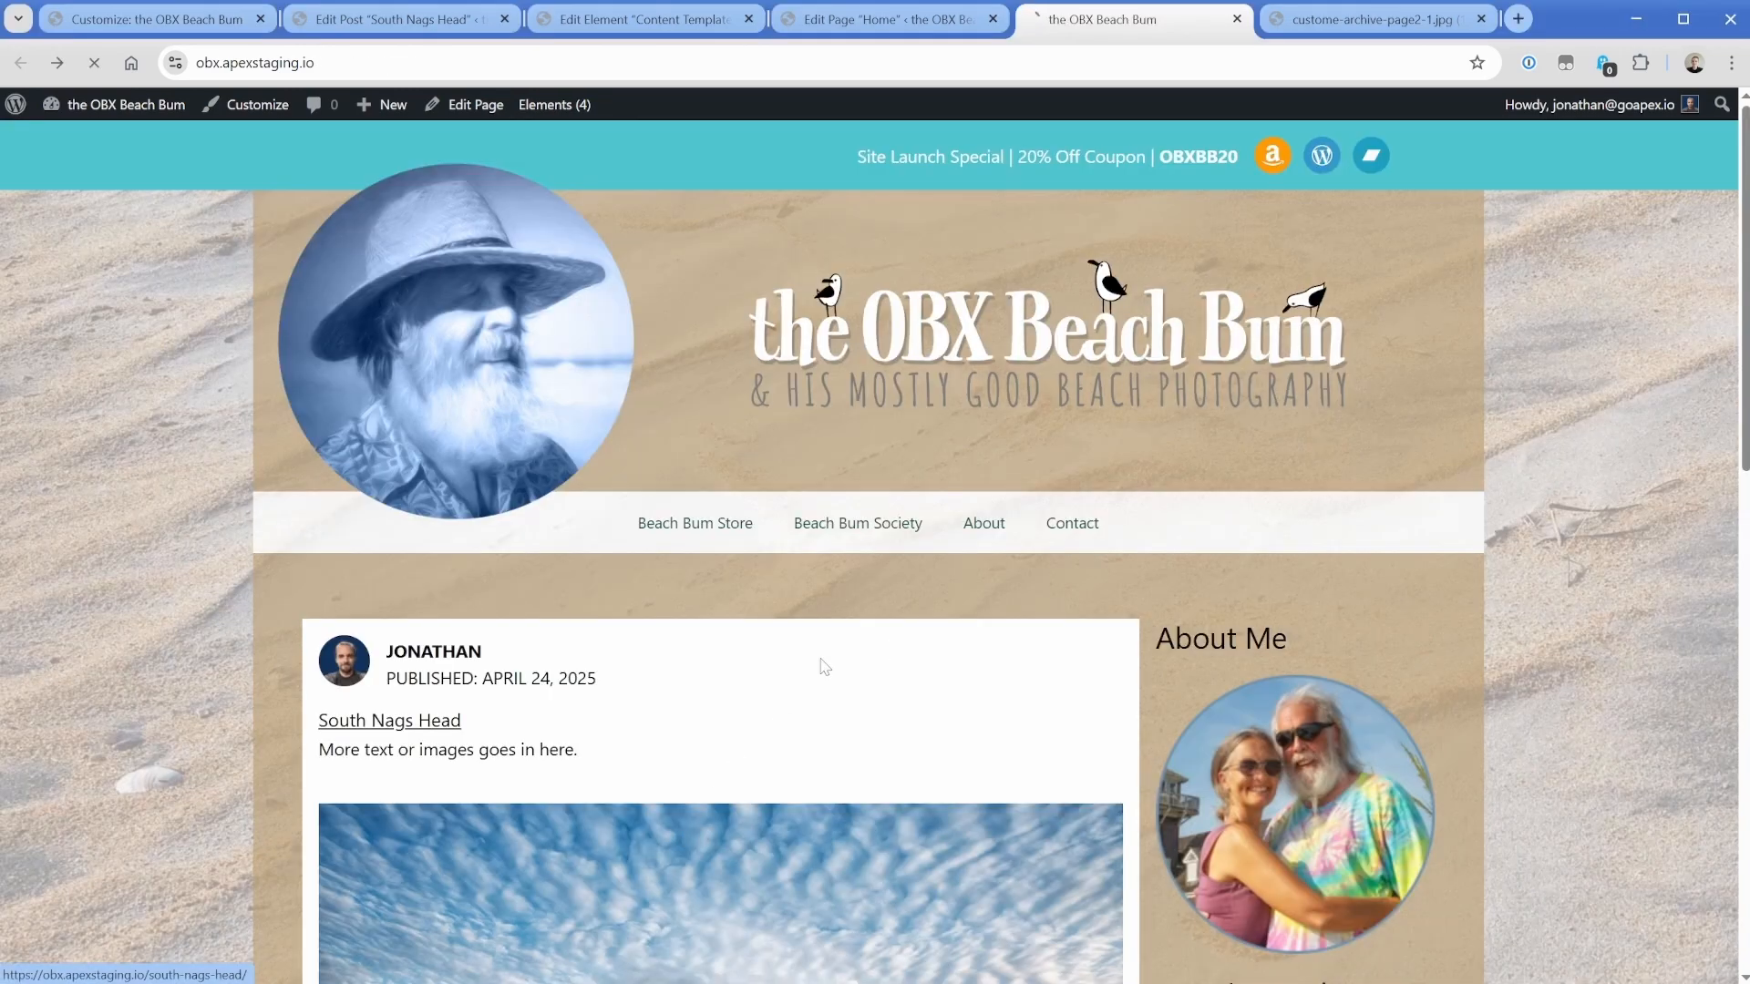
pyautogui.hotkey('alt', 'Left')
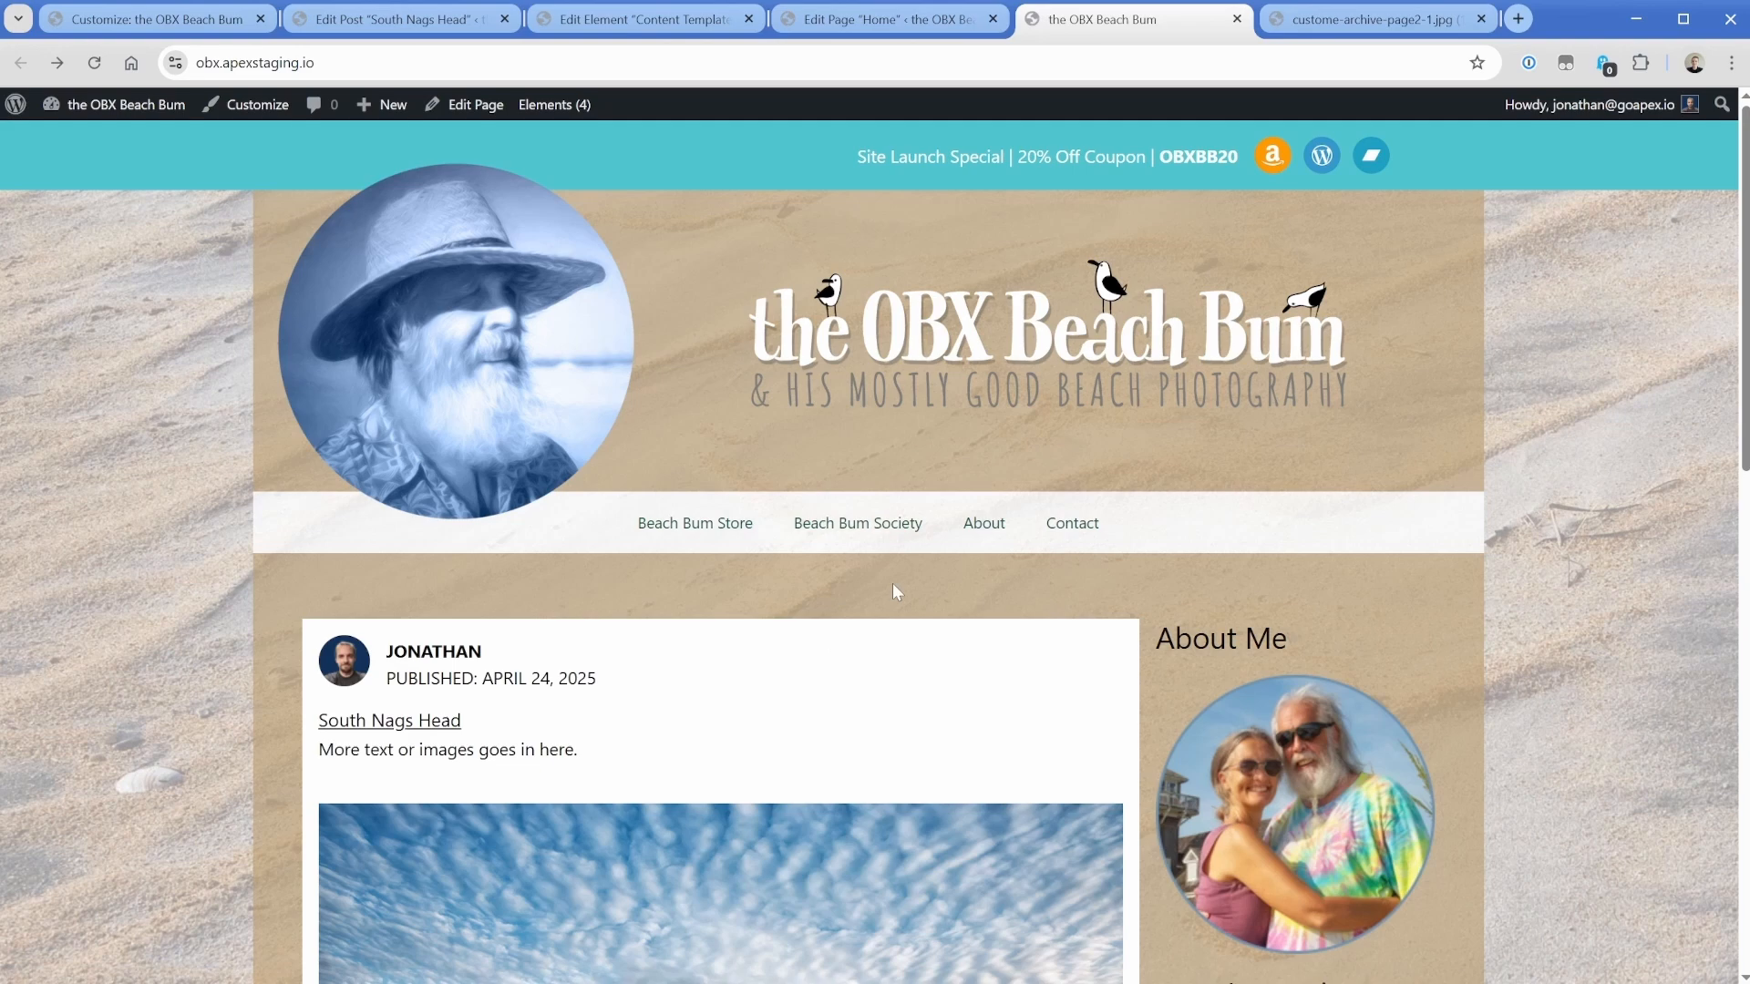
# Leave the Customizer and open obxbb-2025-blogpost-template-1.jpg from the Media Library to examine the blog post mockup's Buy This Print button.
pyautogui.click(222, 26)
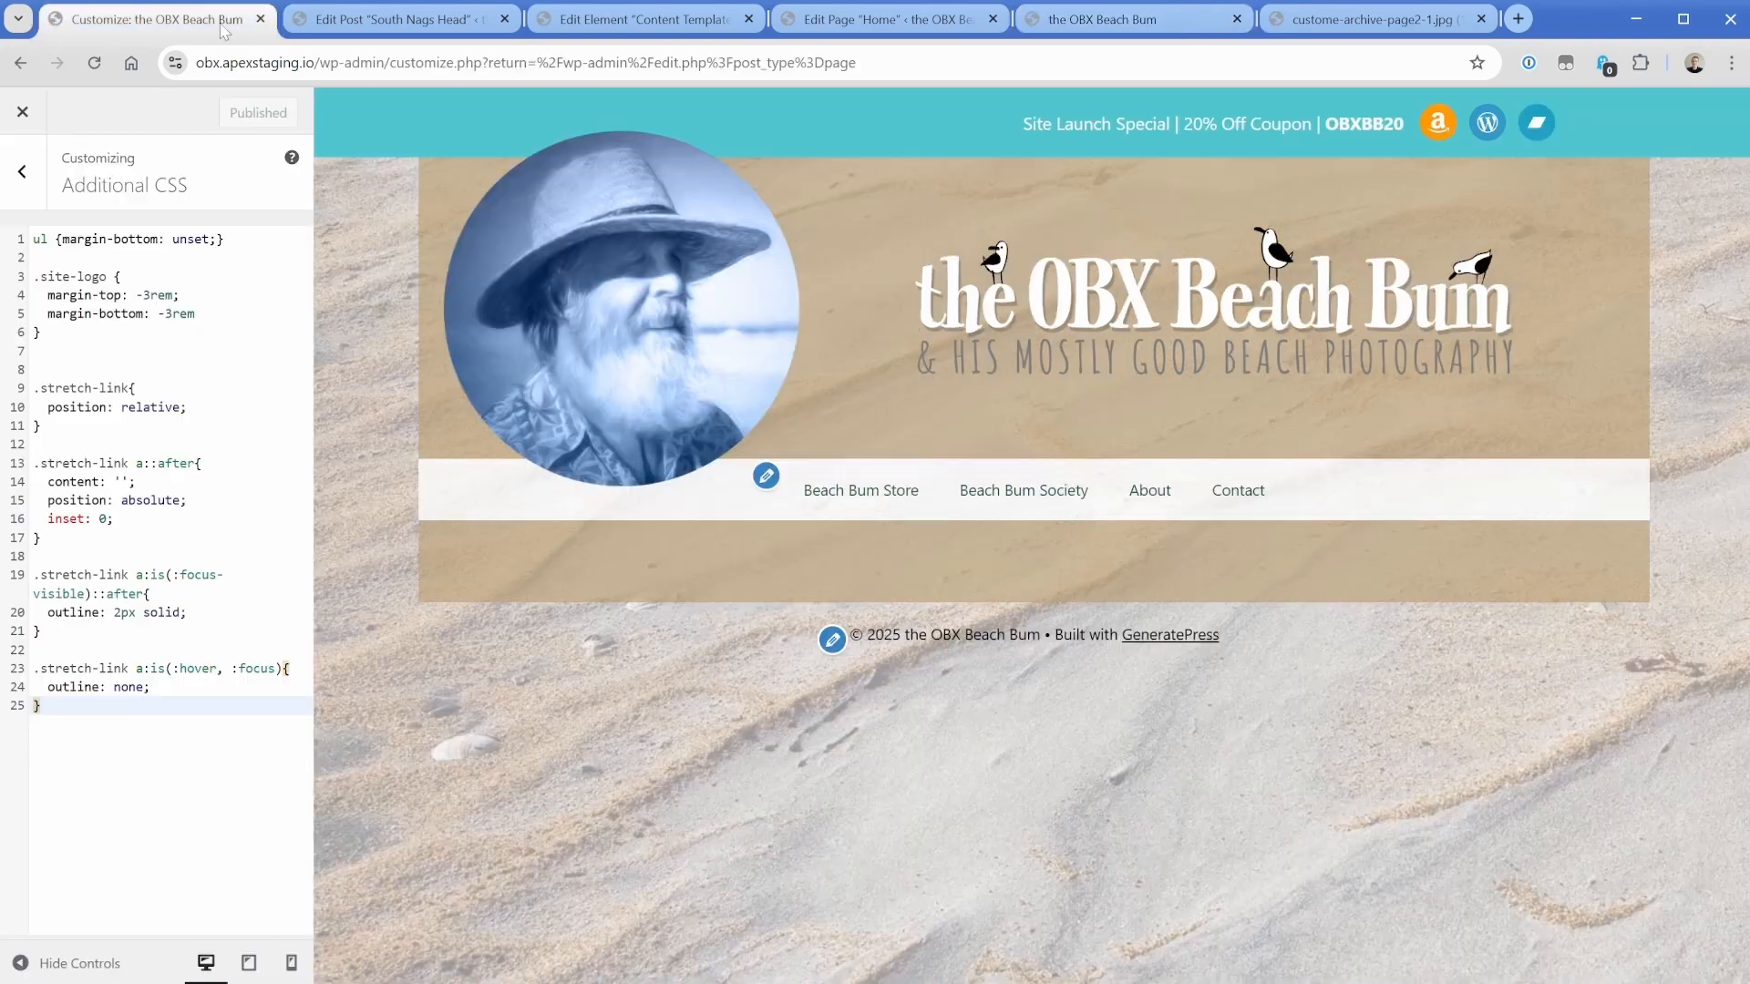
pyautogui.click(23, 112)
pyautogui.click(50, 231)
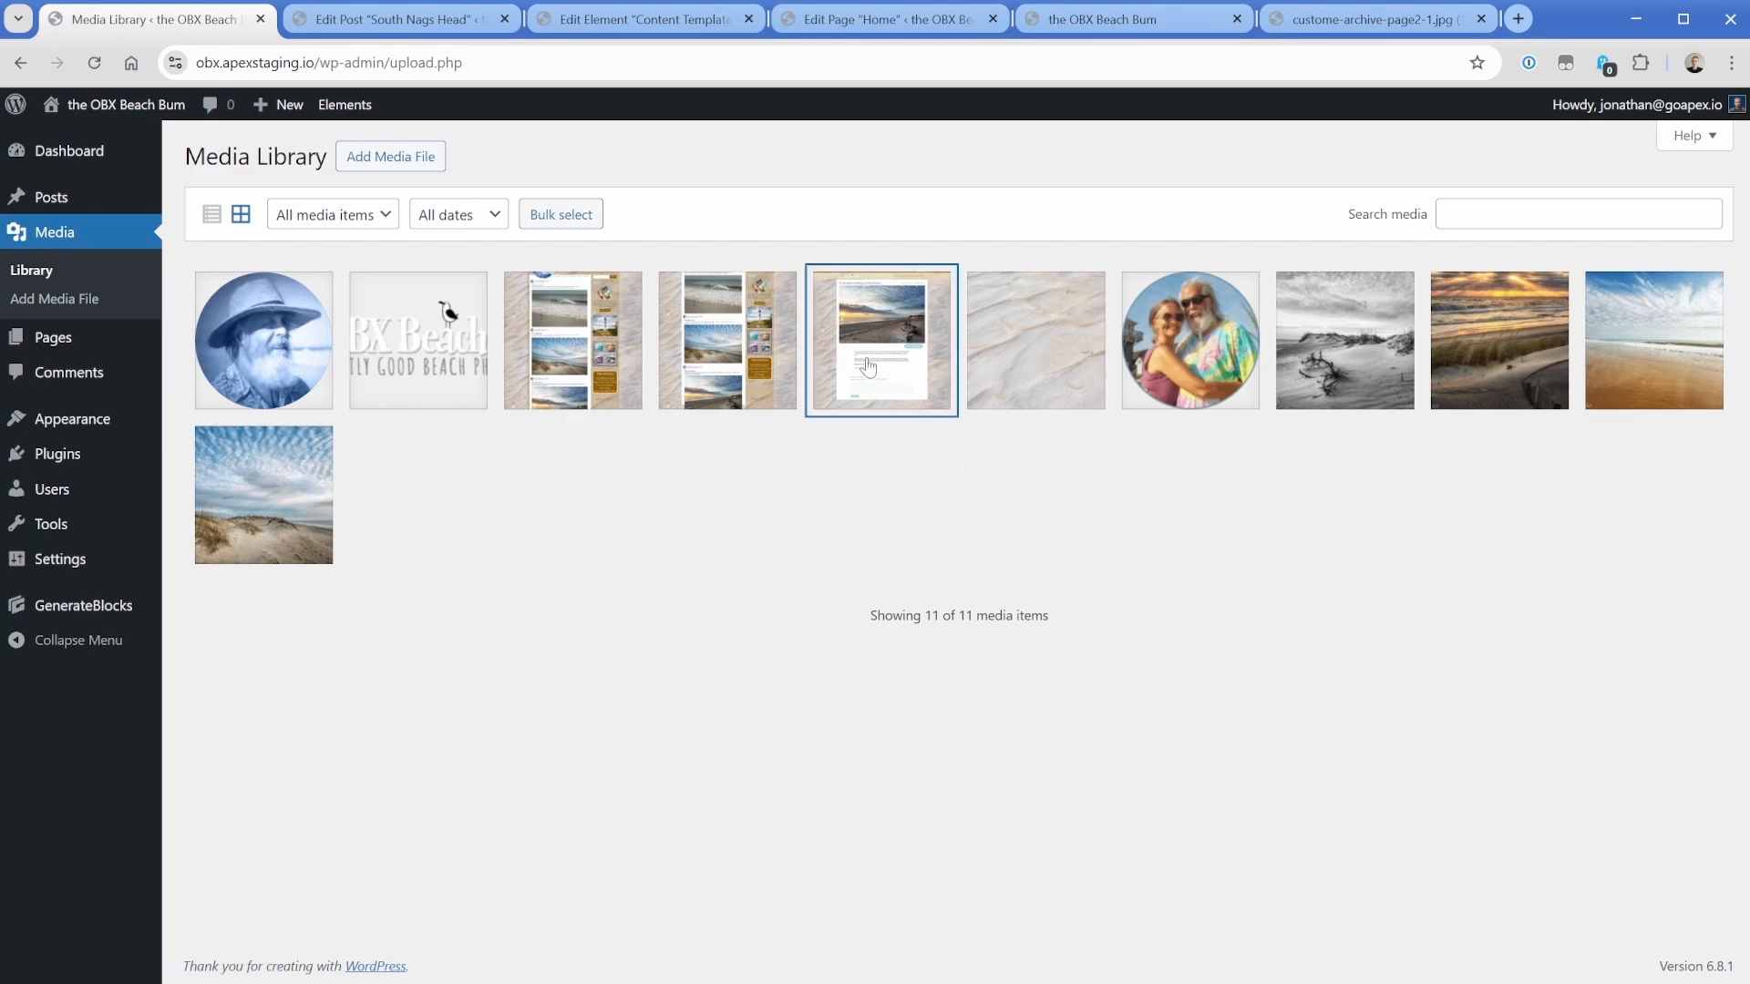
pyautogui.click(884, 333)
pyautogui.click(1523, 669)
pyautogui.click(1580, 762)
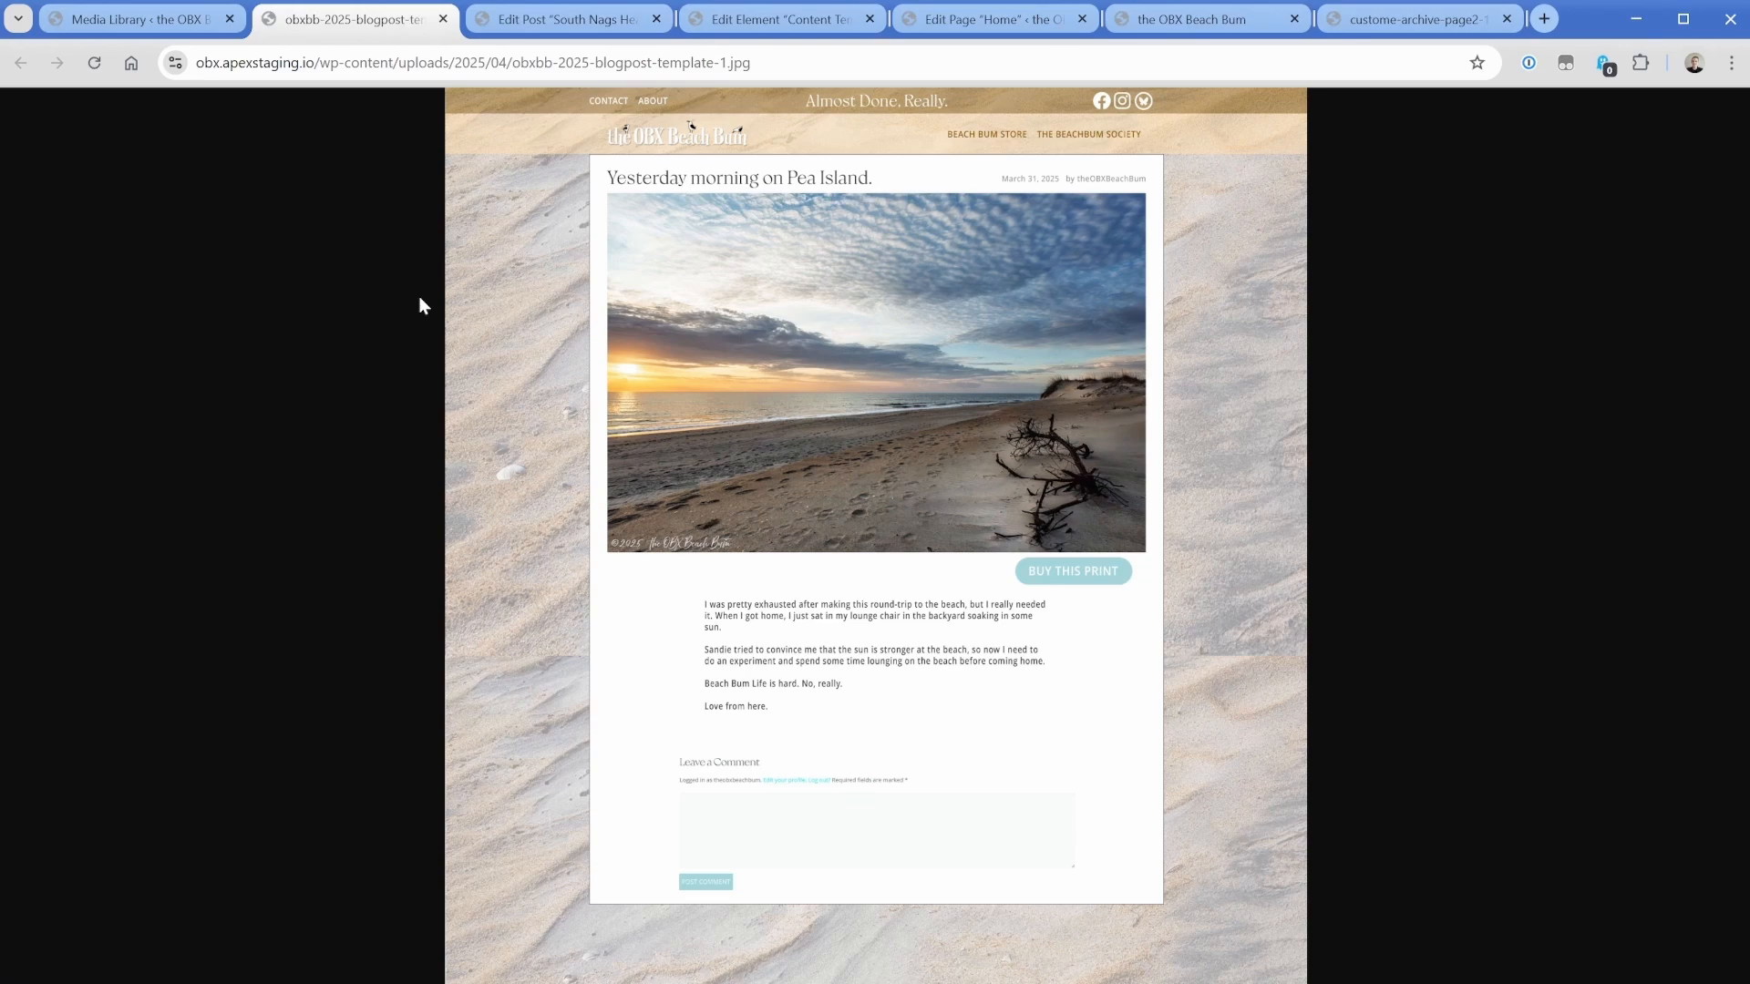
pyautogui.click(1057, 575)
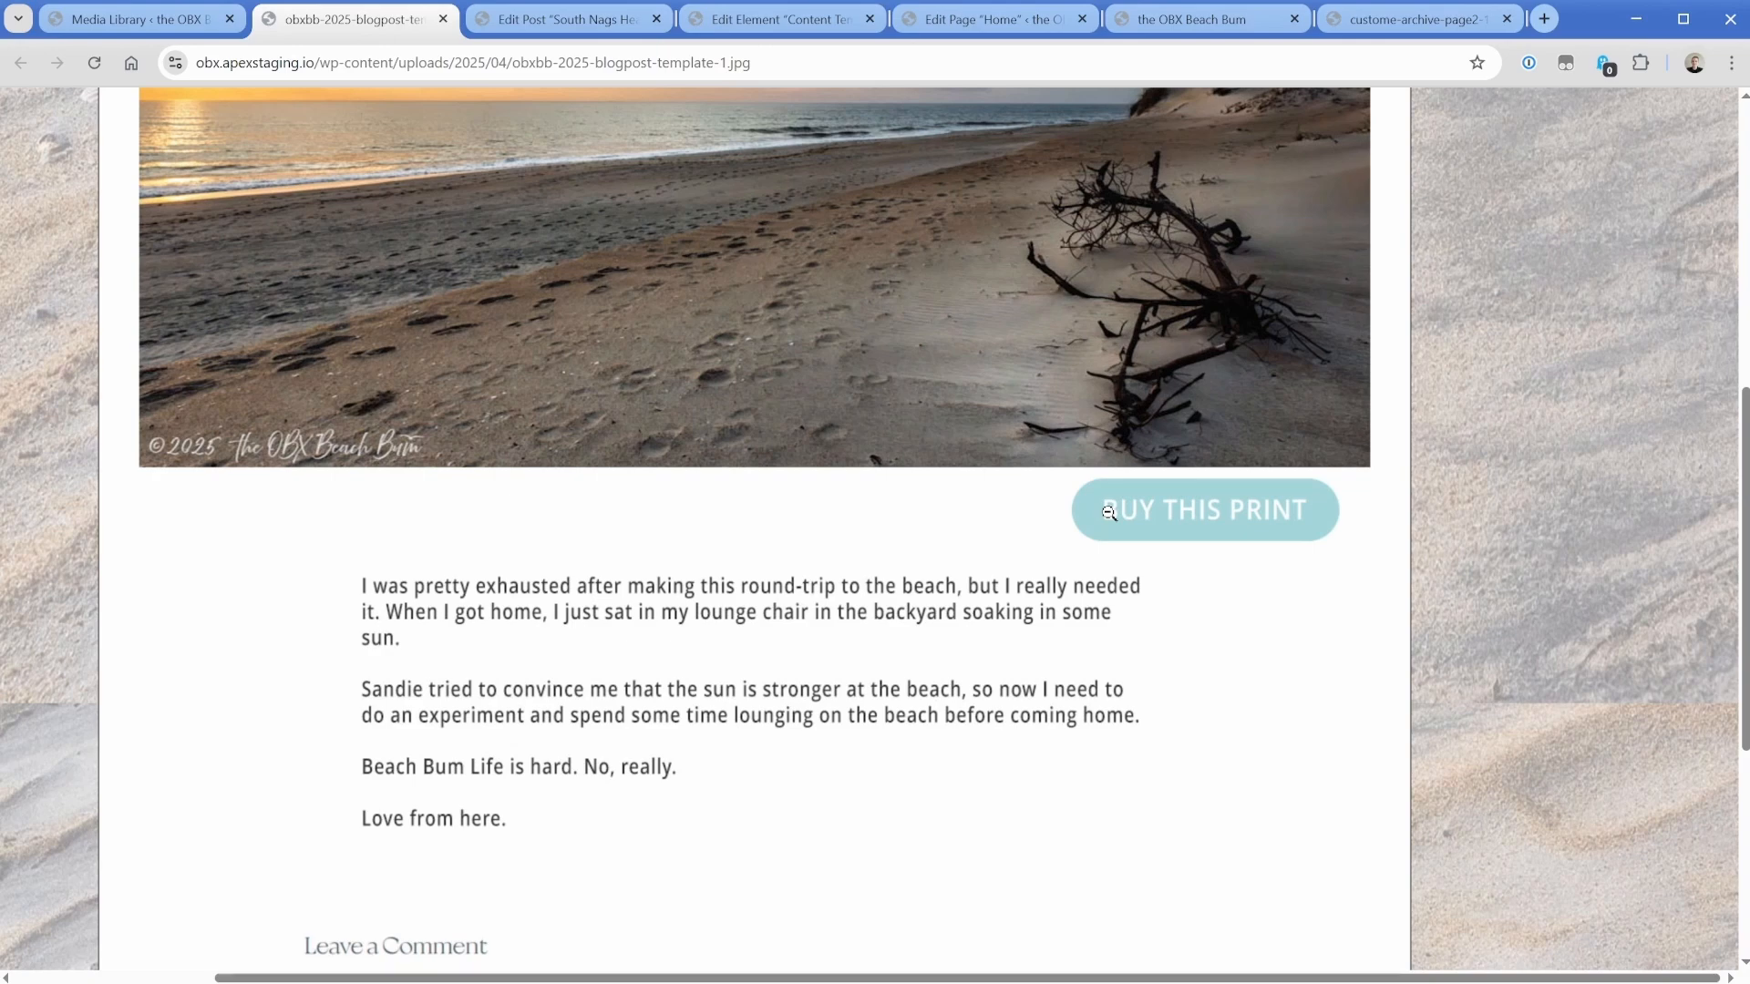
# Search the plugin directory for "advanced custom fields" and install Advanced Custom Fields (ACF).
pyautogui.click(146, 19)
pyautogui.press('Escape')
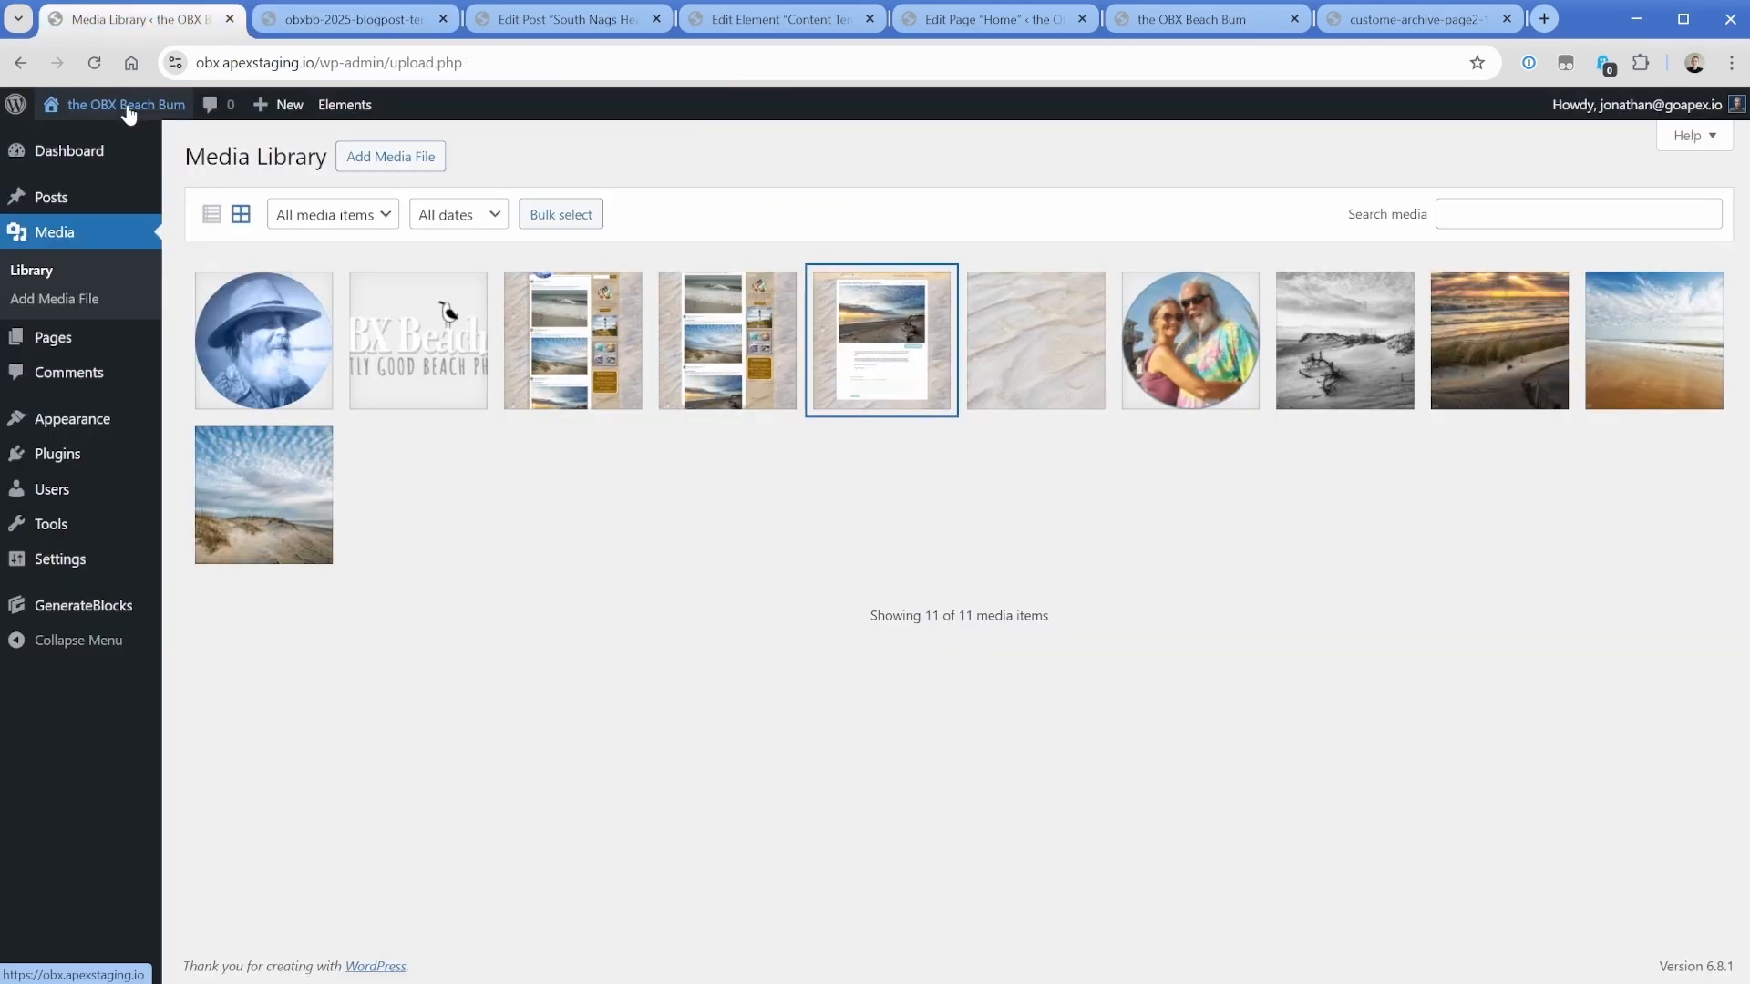
pyautogui.click(63, 457)
pyautogui.click(70, 453)
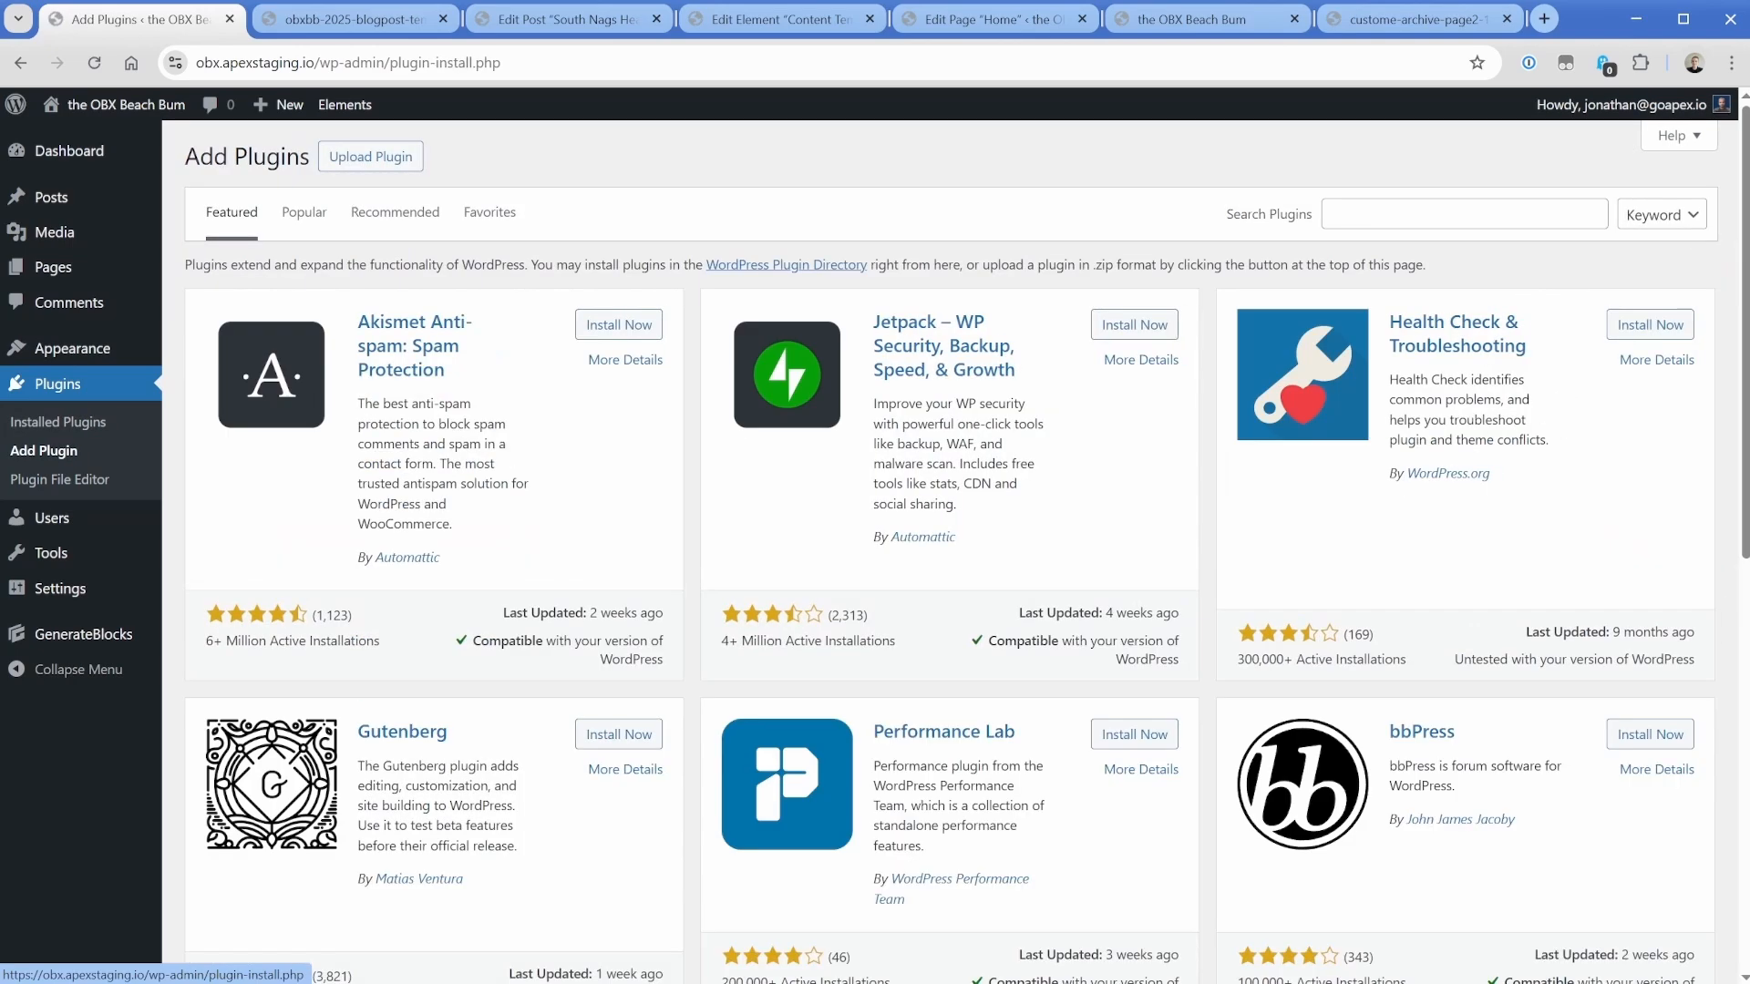
pyautogui.write('advanced ')
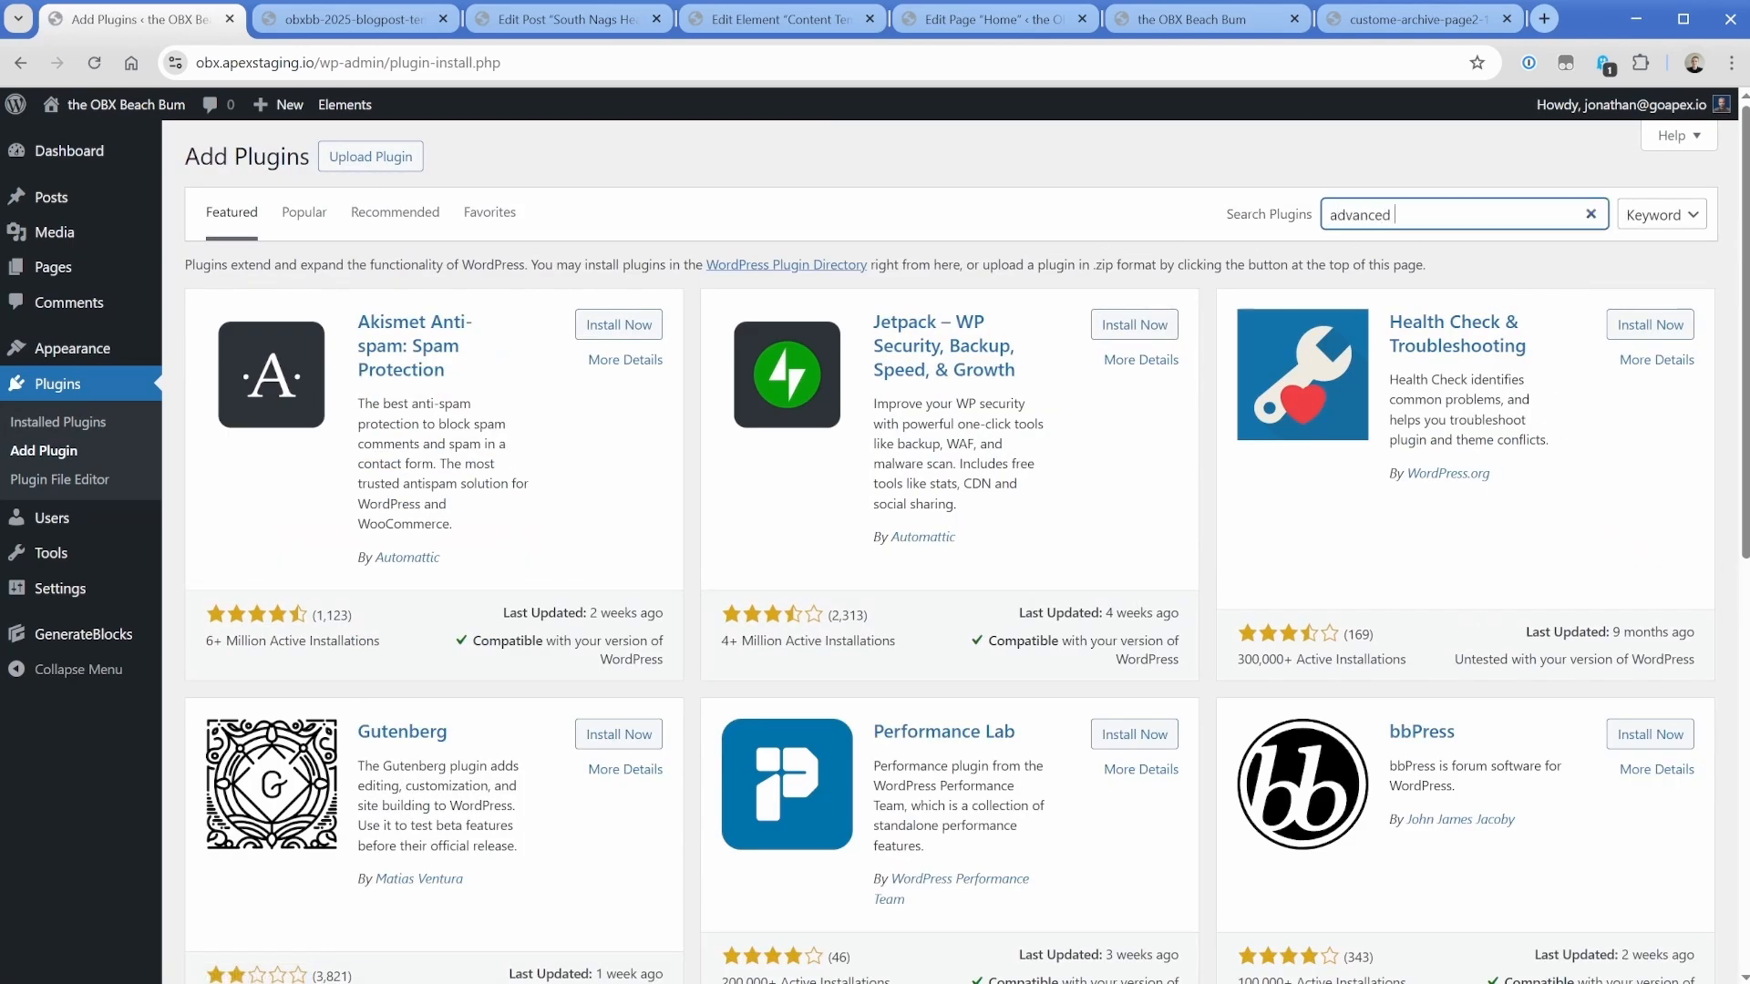
pyautogui.write('custom fields')
pyautogui.click(619, 329)
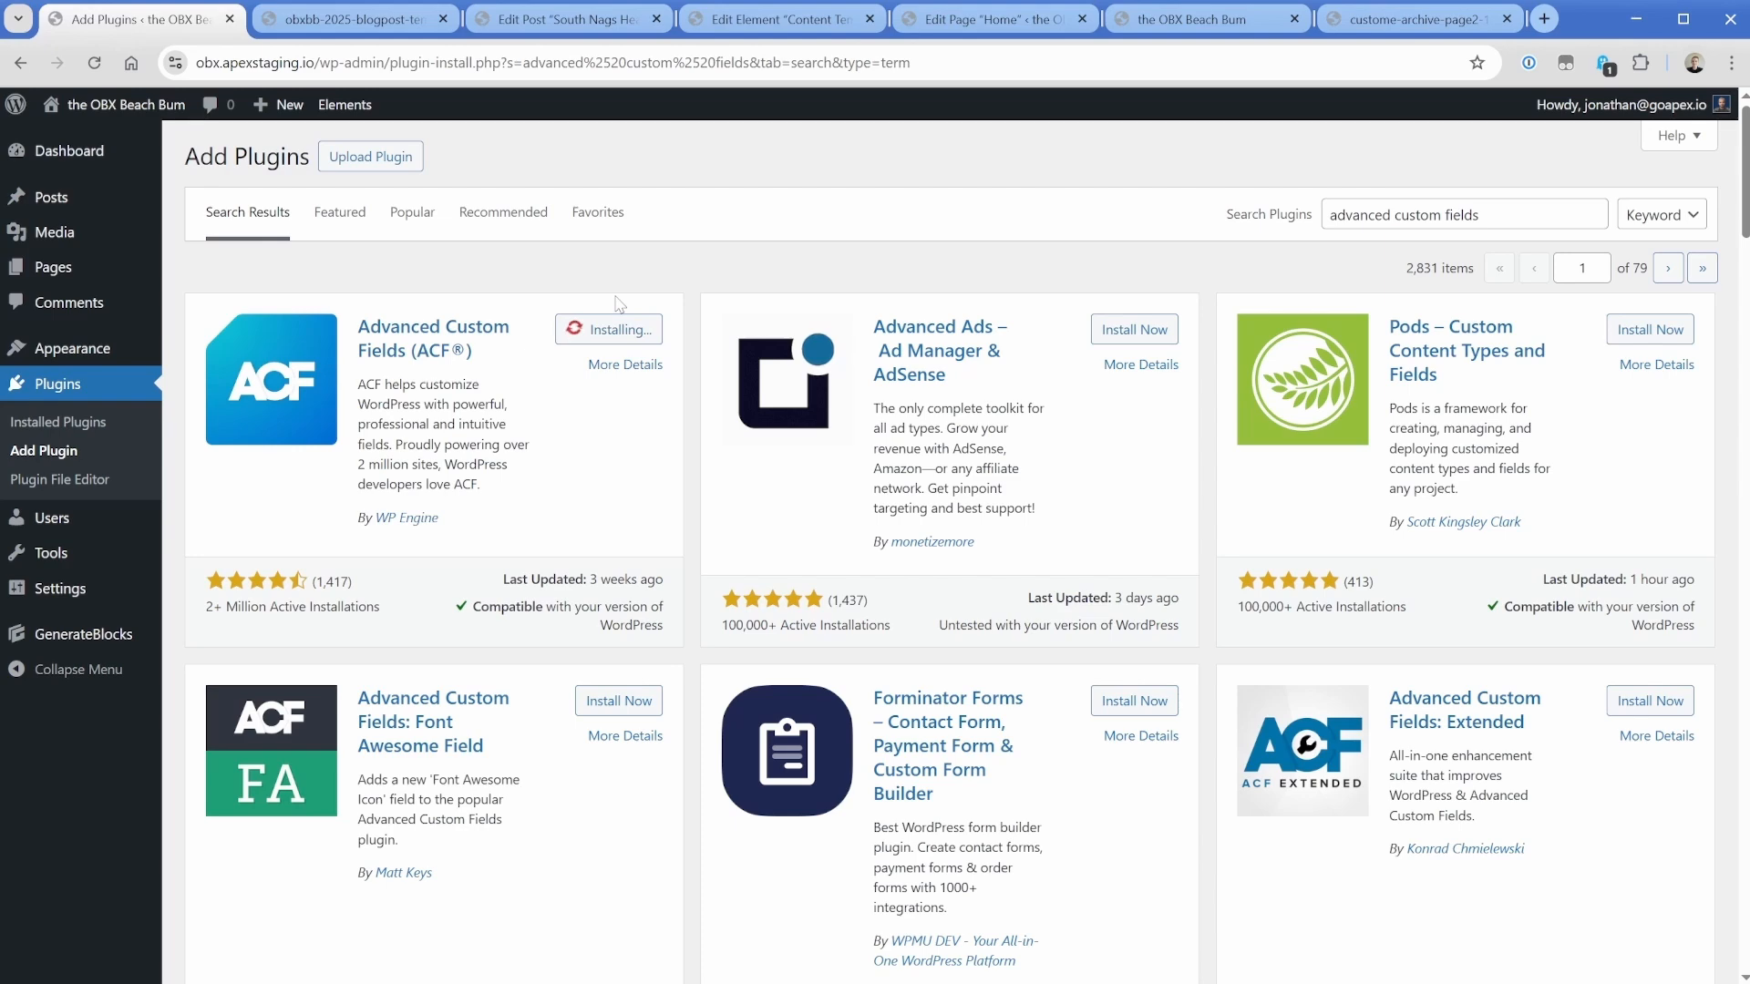
# Activate the Advanced Custom Fields plugin and open the Post Fields field group for editing.
pyautogui.click(620, 329)
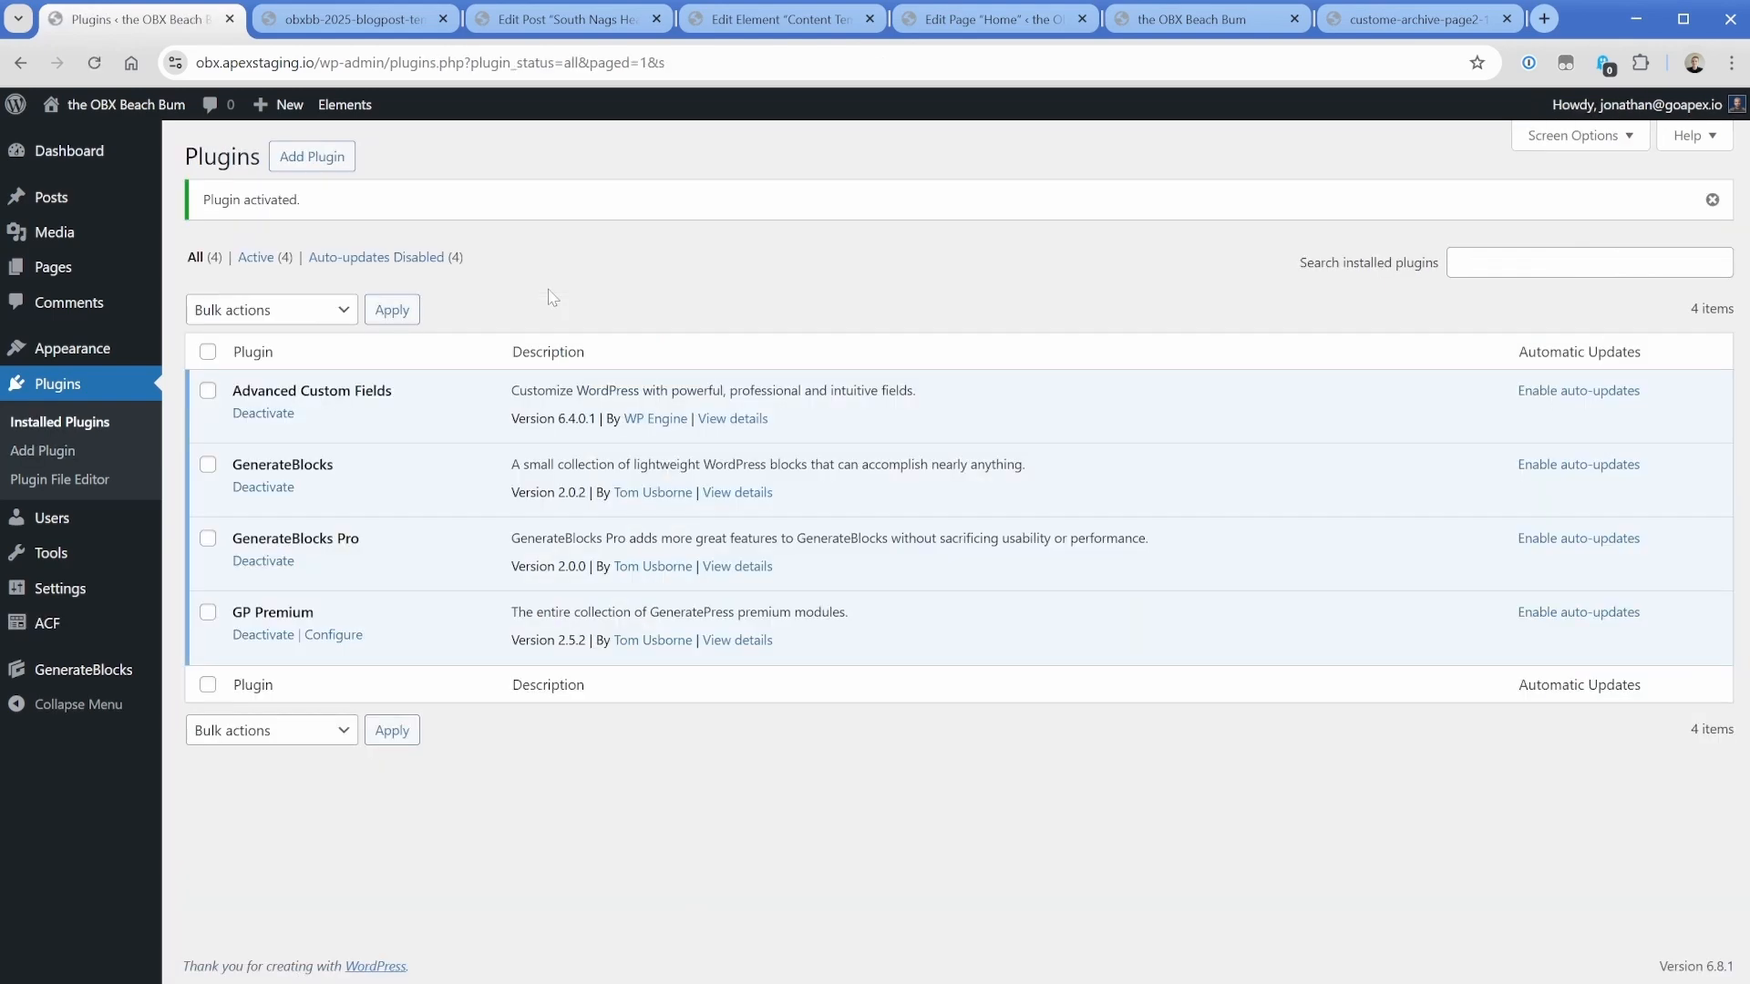
pyautogui.moveTo(45, 625)
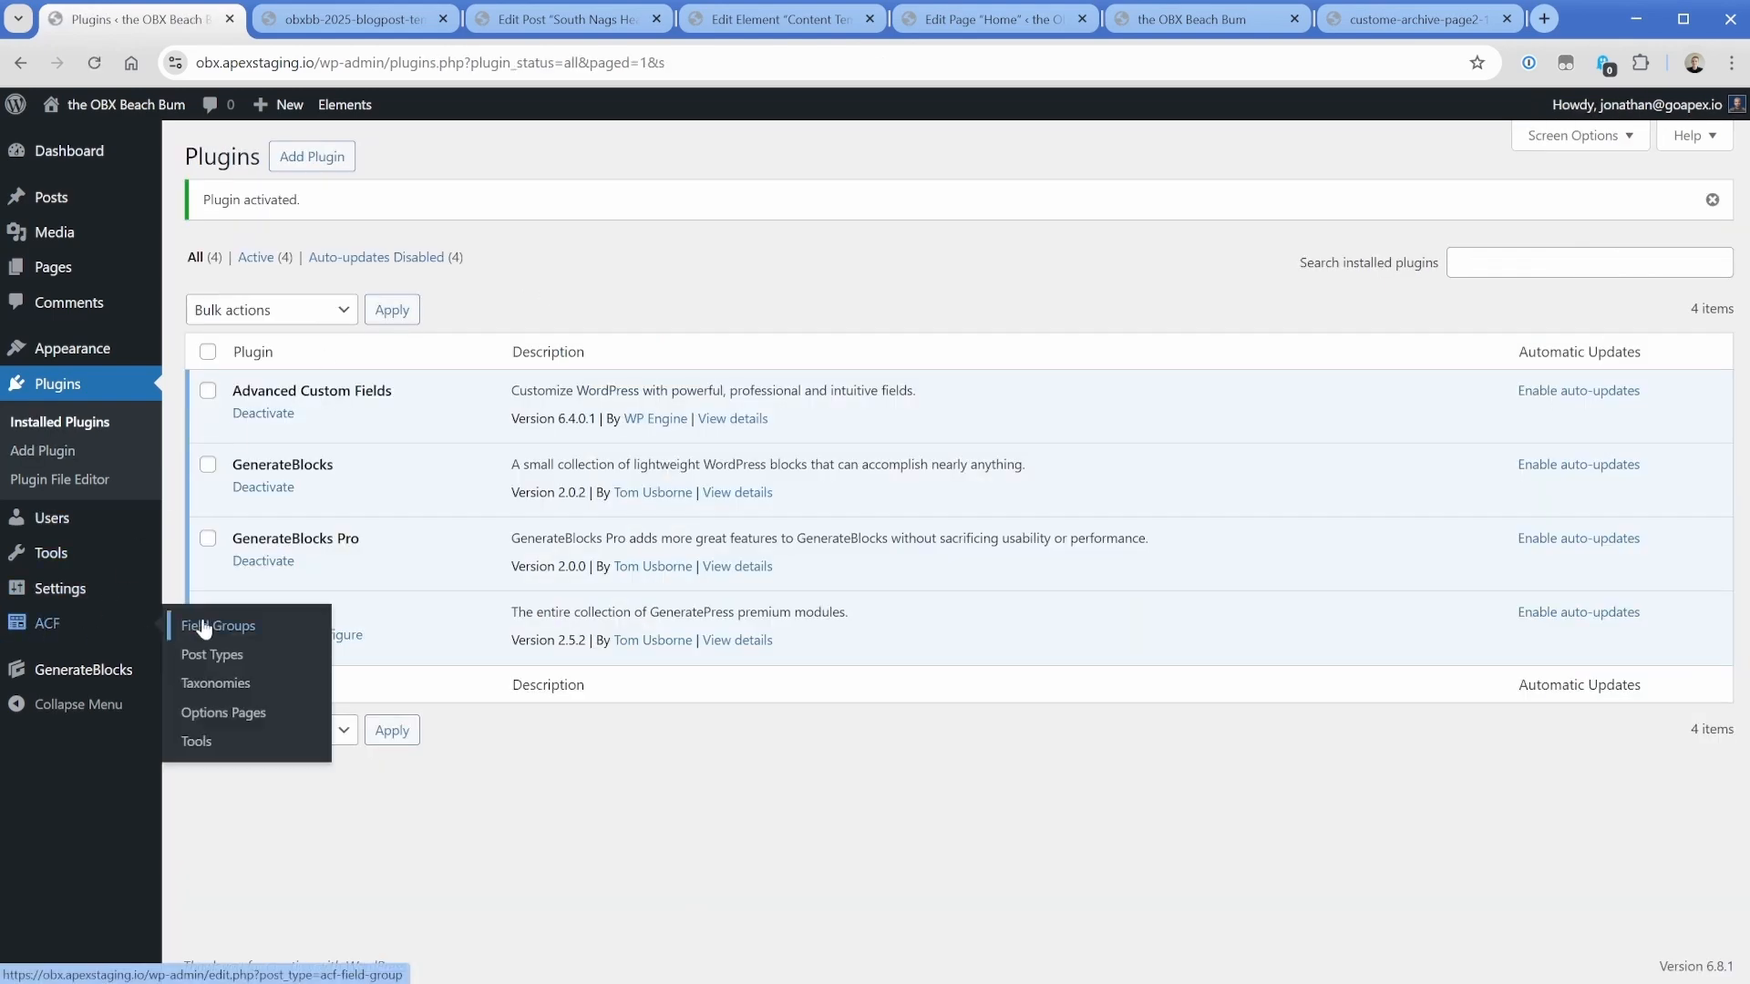
pyautogui.click(202, 627)
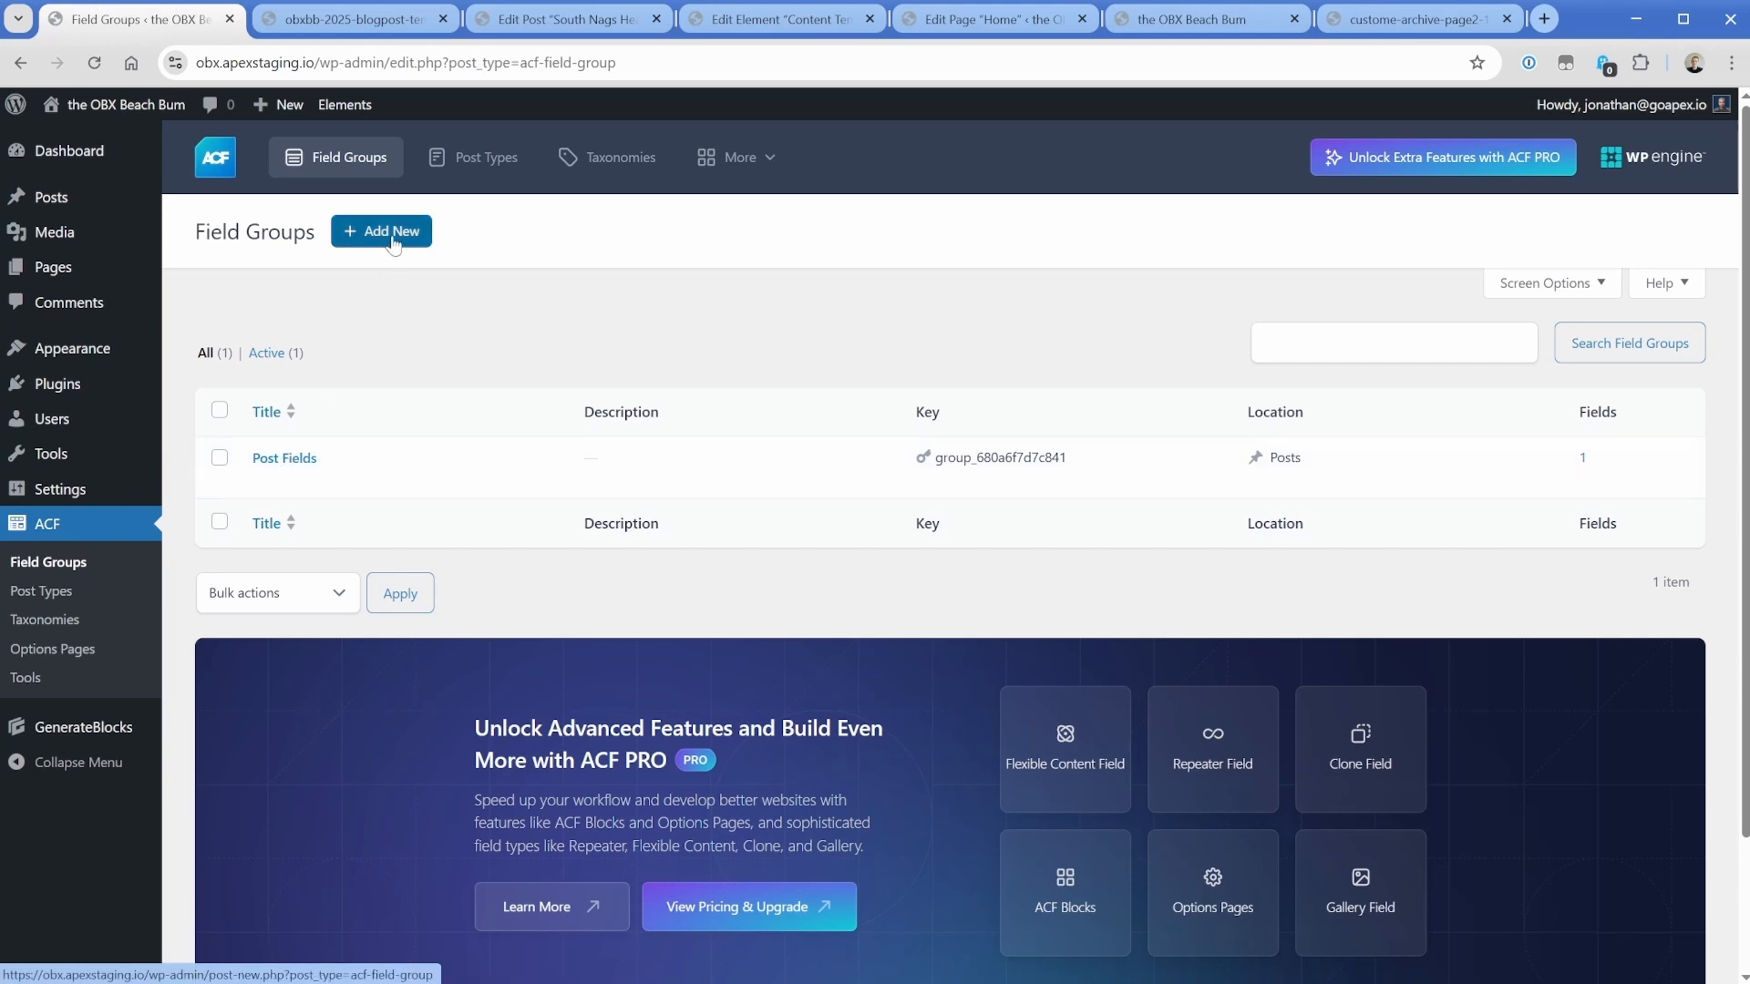
pyautogui.click(283, 457)
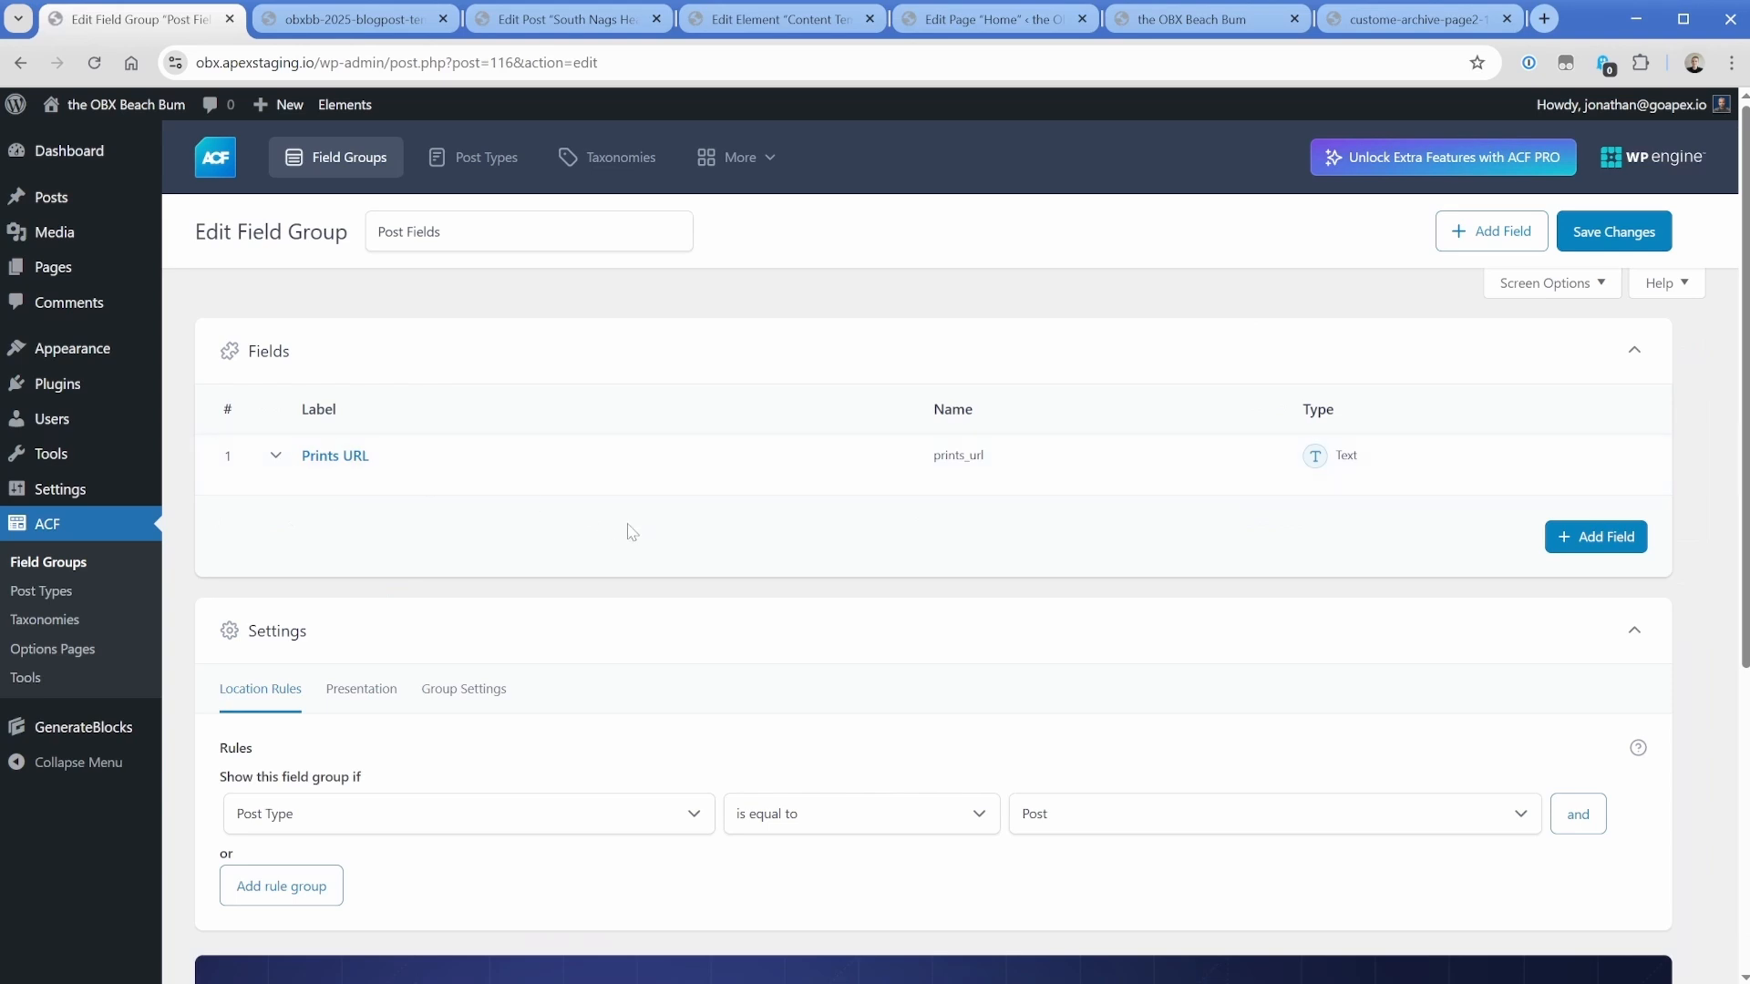
# Check the Post Fields group's Post location rule and its Prints URL text field settings, and save the field group.
pyautogui.scroll(-2, 742, 441)
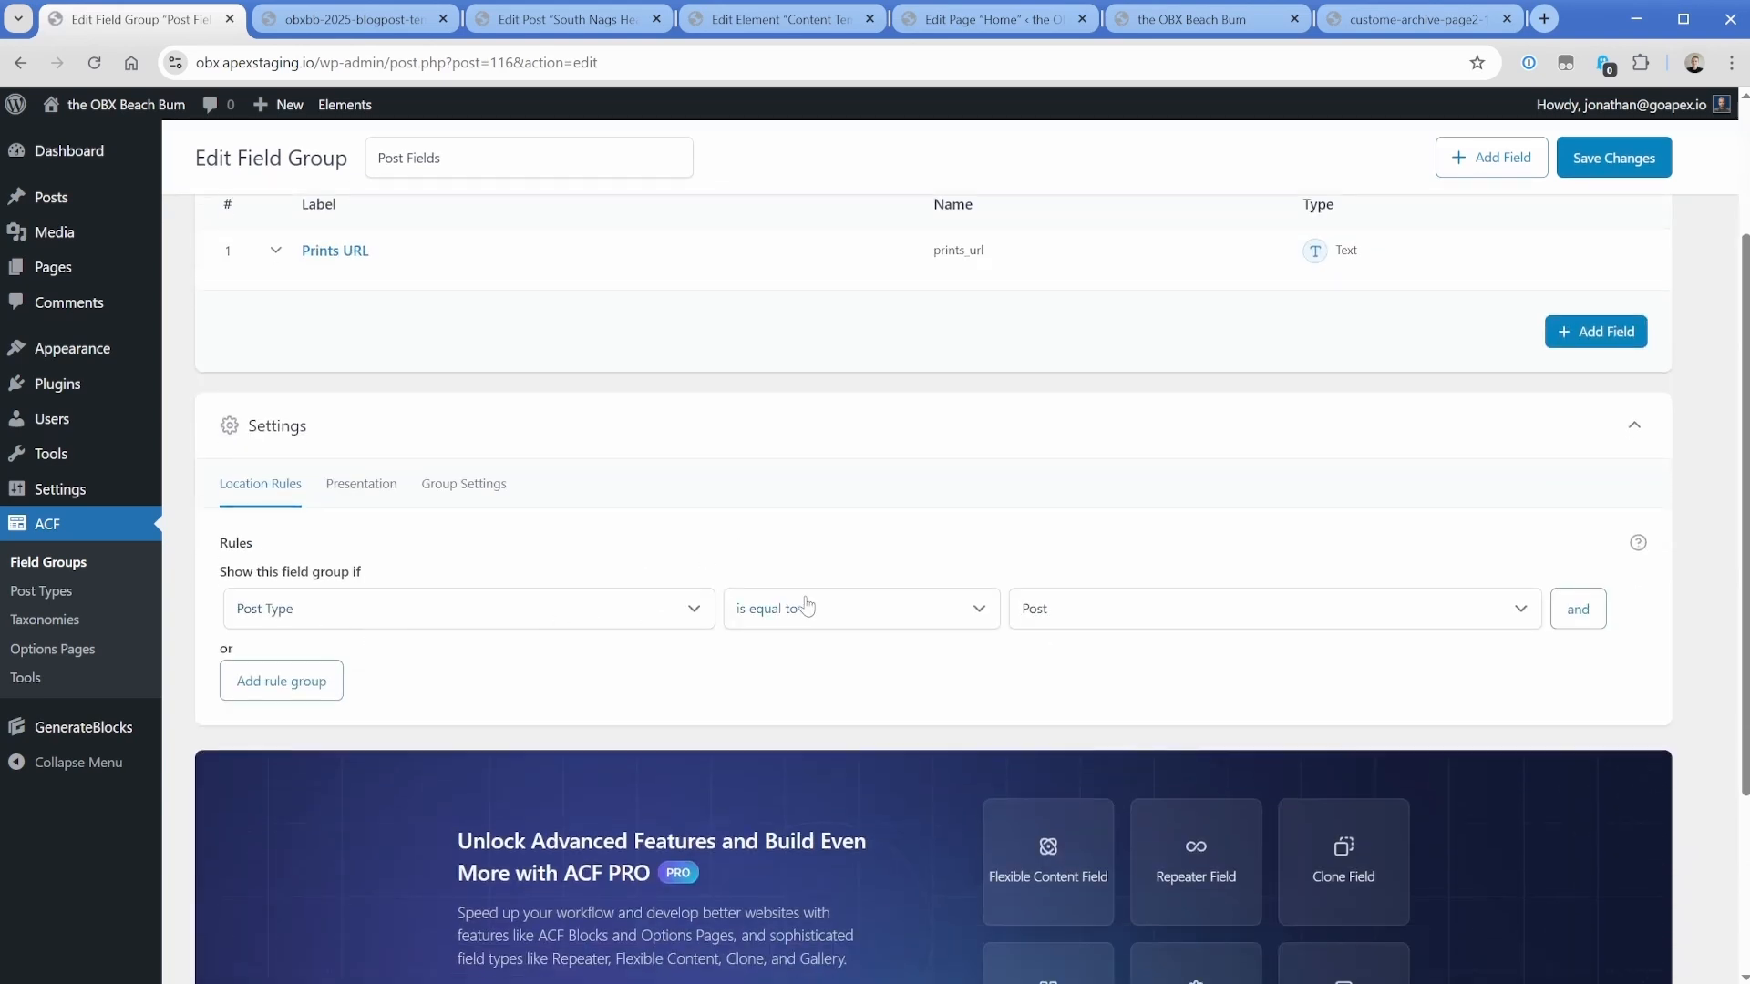
pyautogui.click(1115, 626)
pyautogui.click(1117, 641)
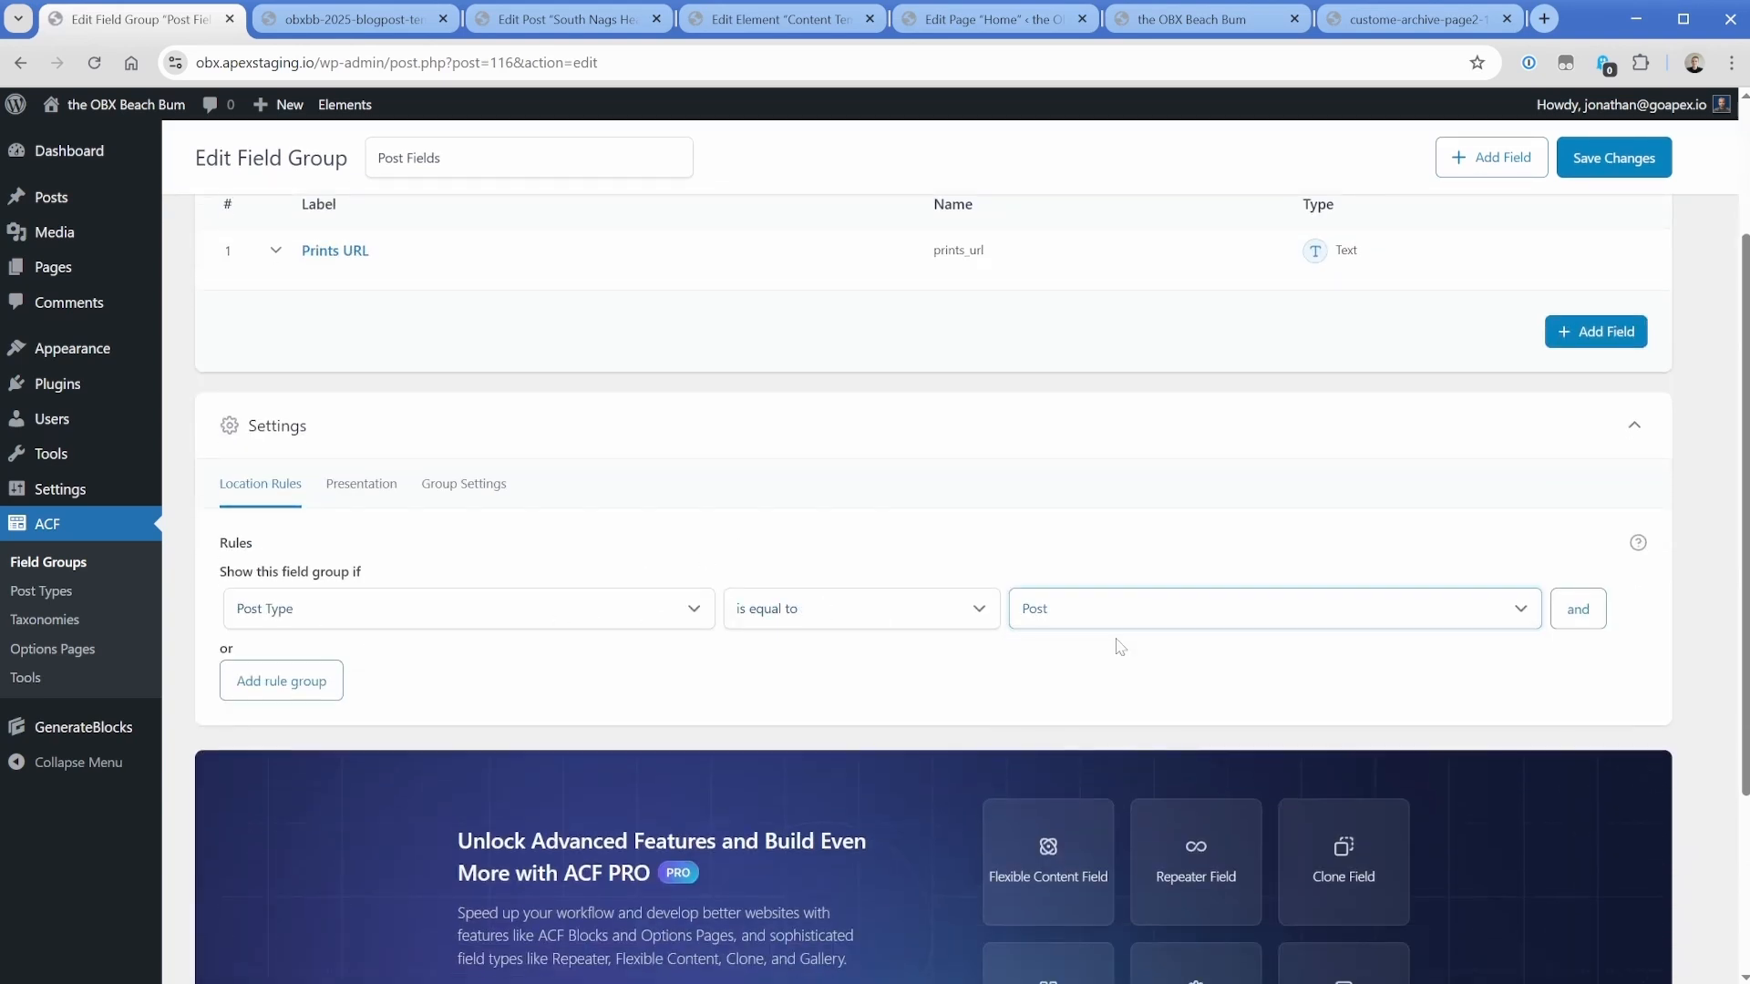
pyautogui.click(1120, 647)
pyautogui.scroll(2, 1120, 647)
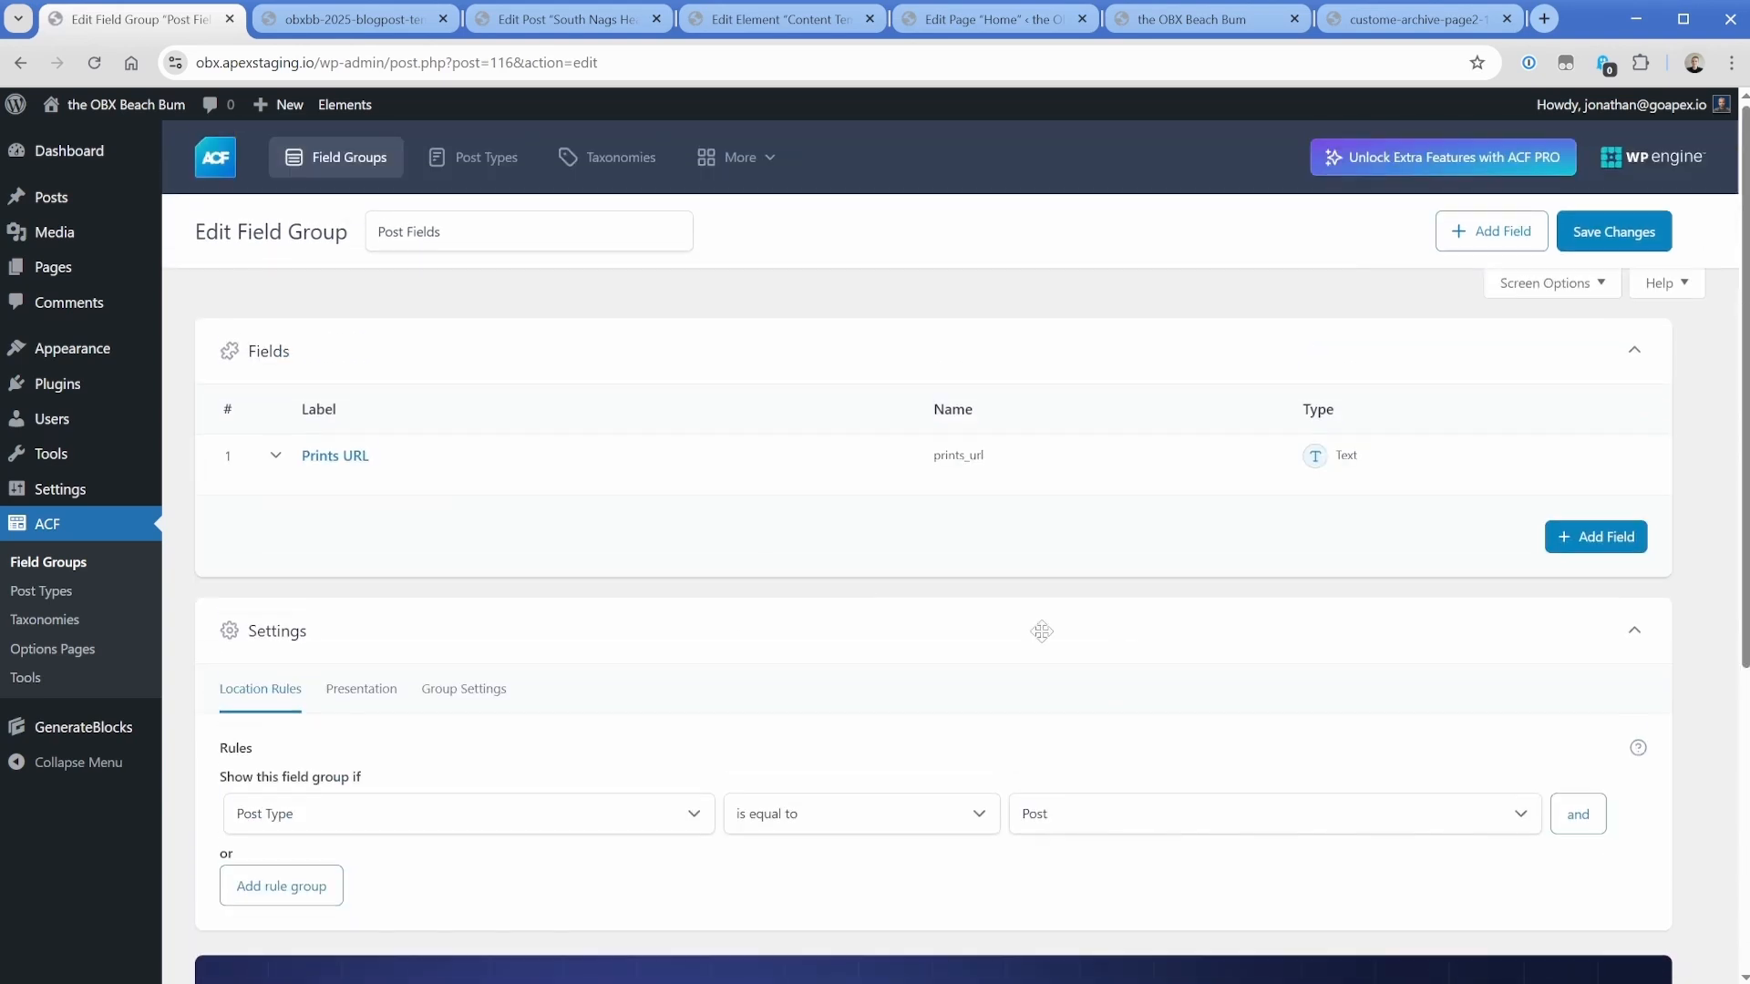
pyautogui.click(339, 456)
pyautogui.scroll(-3, 339, 455)
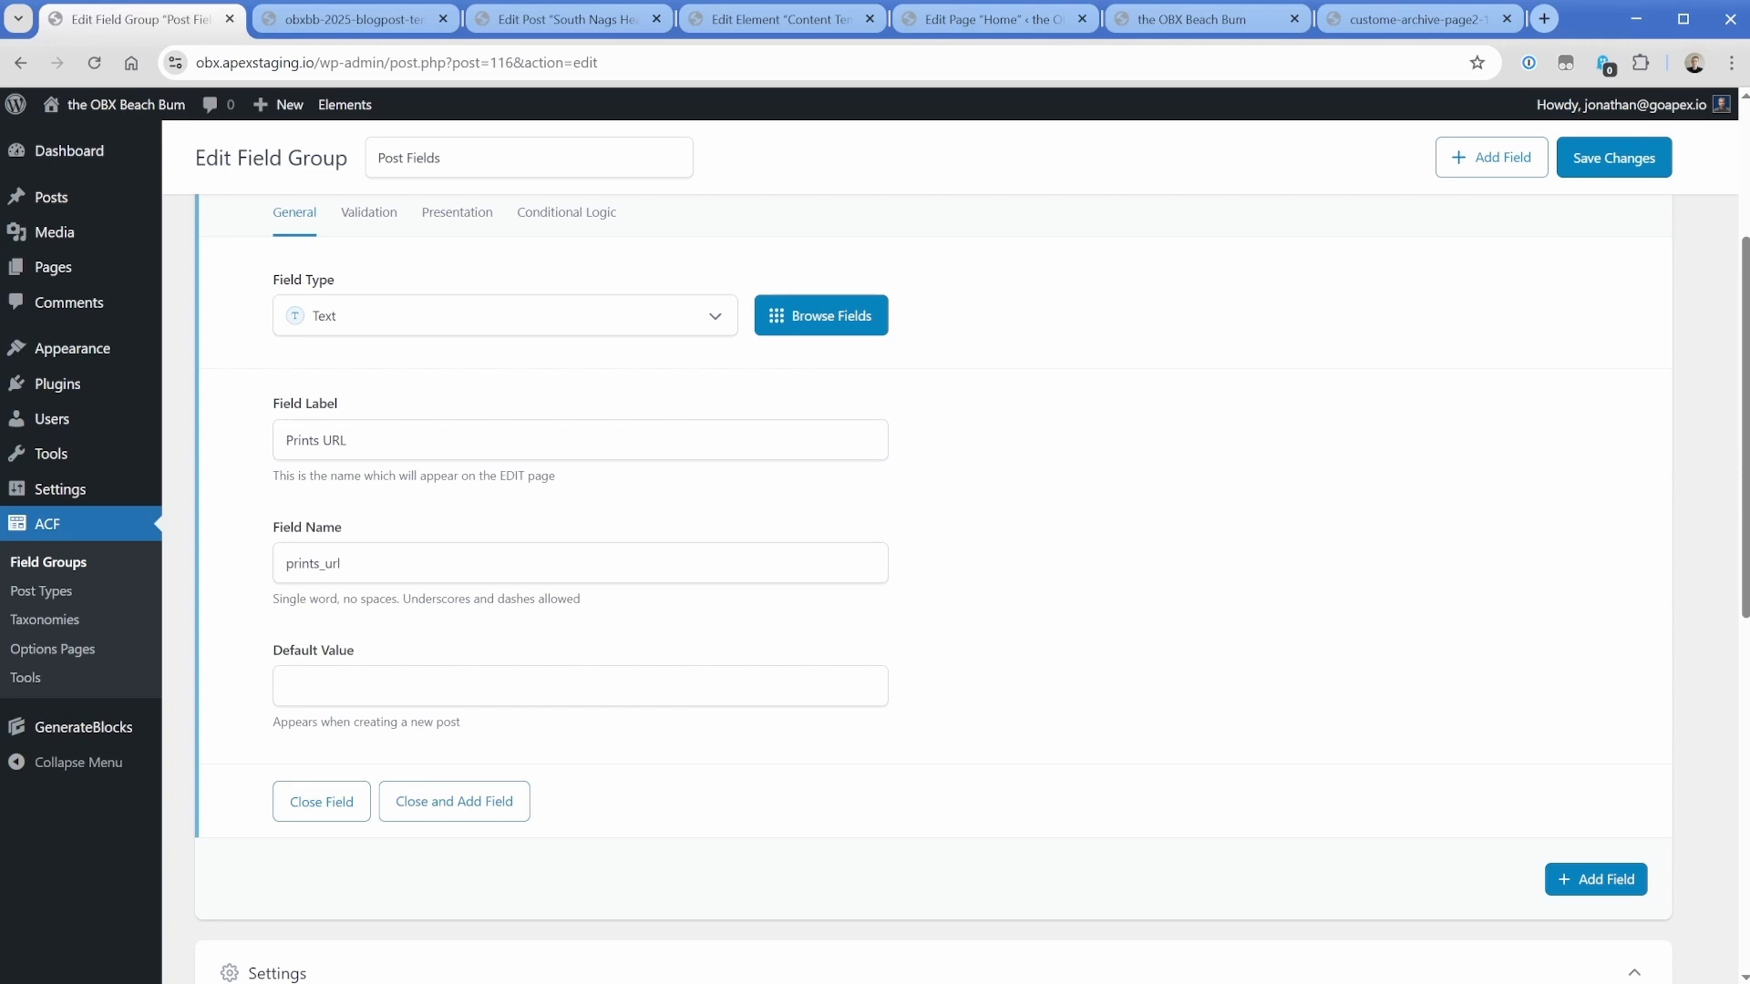
pyautogui.scroll(4, 385, 445)
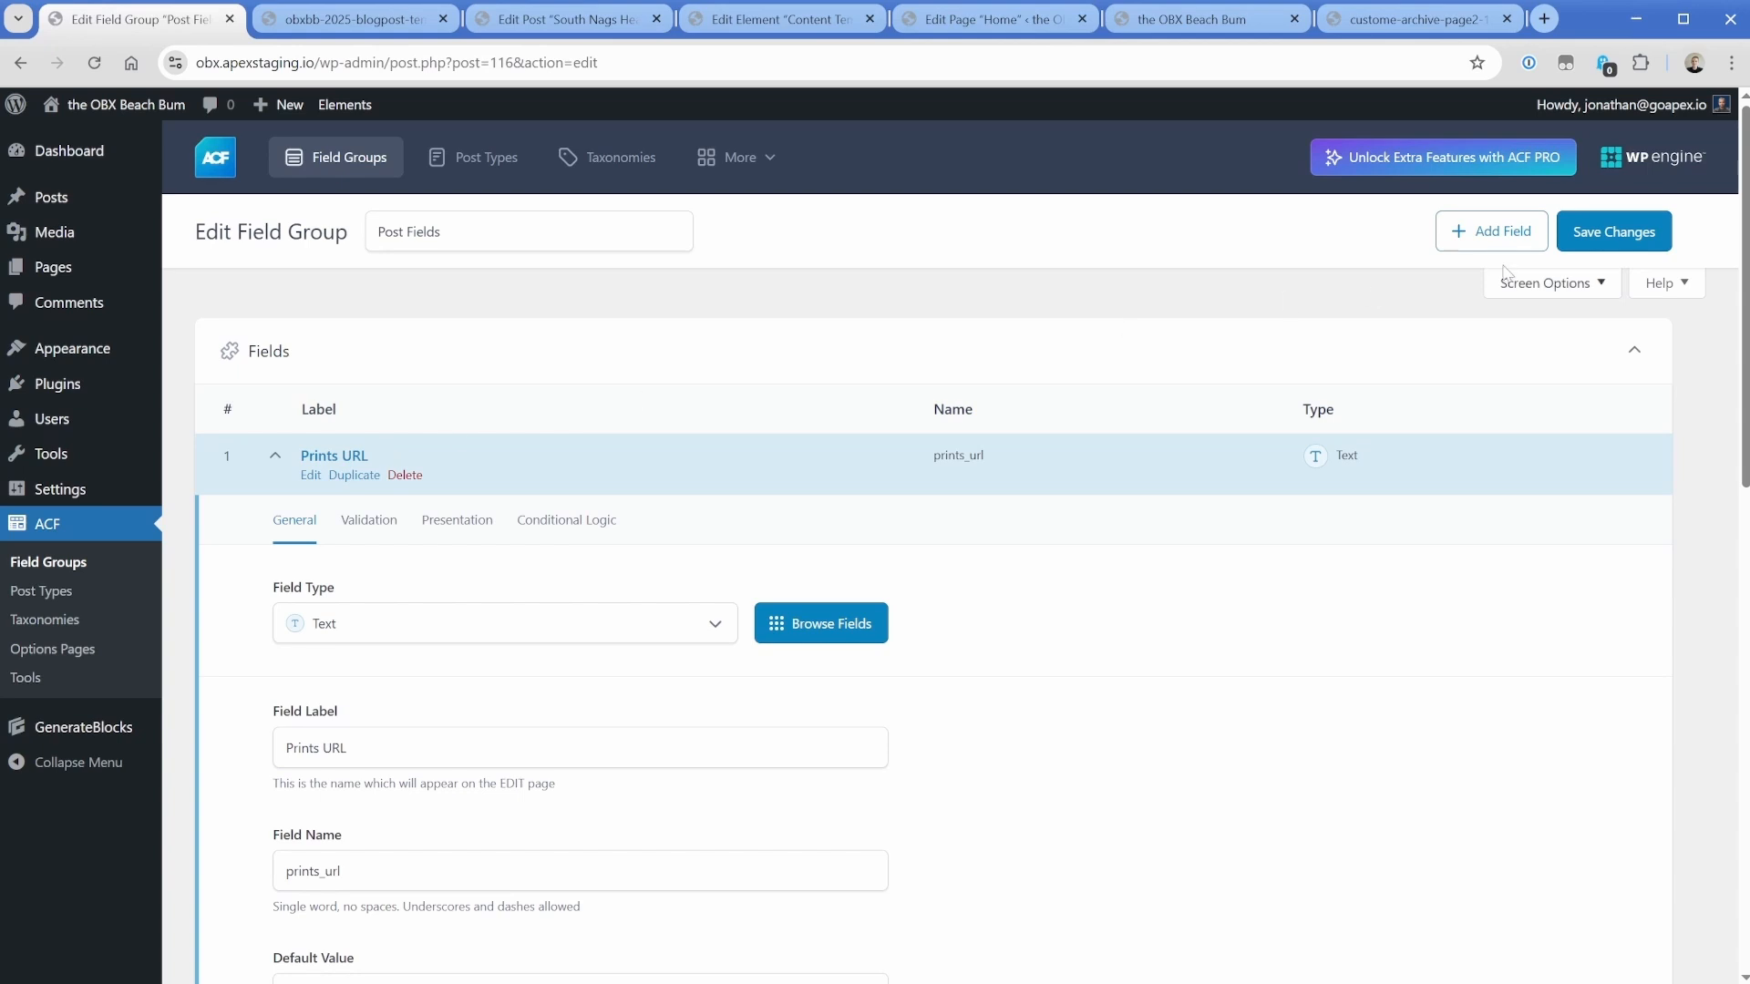
pyautogui.click(1611, 233)
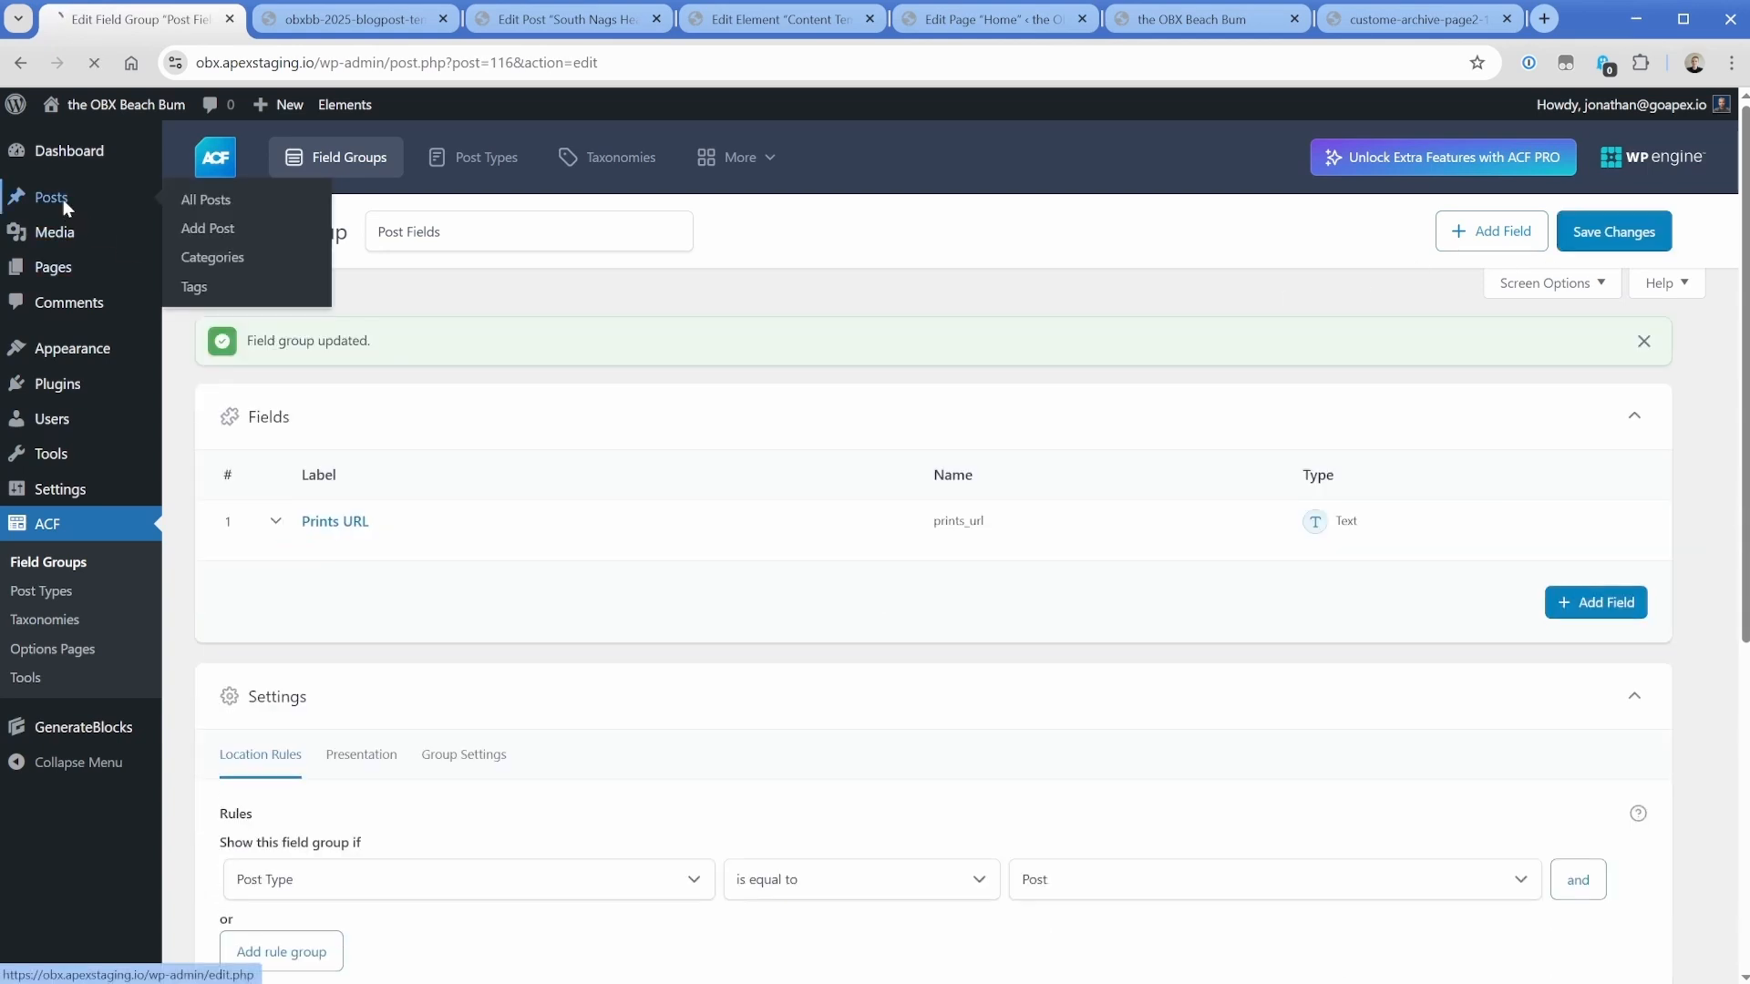
# Open the South Nags Head and a willet and a wave posts in the editor to examine their Prints URL fields.
pyautogui.click(63, 201)
pyautogui.click(274, 328)
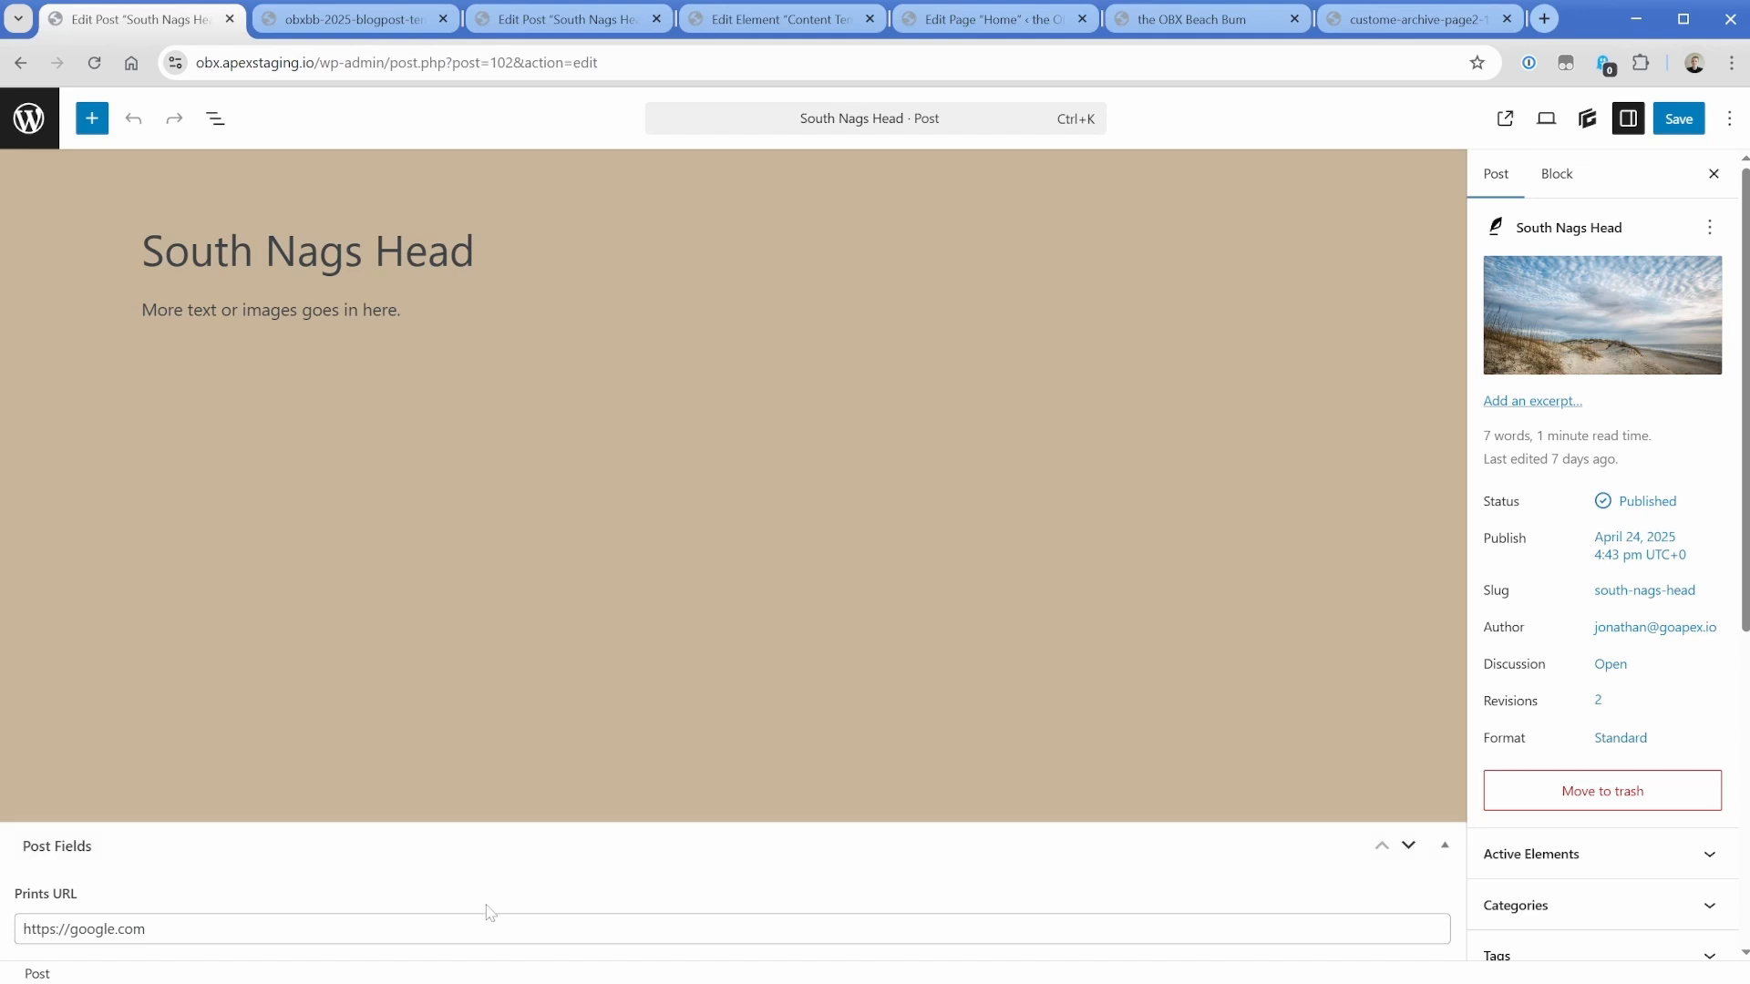
pyautogui.click(491, 918)
pyautogui.hotkey('ctrl', 'a')
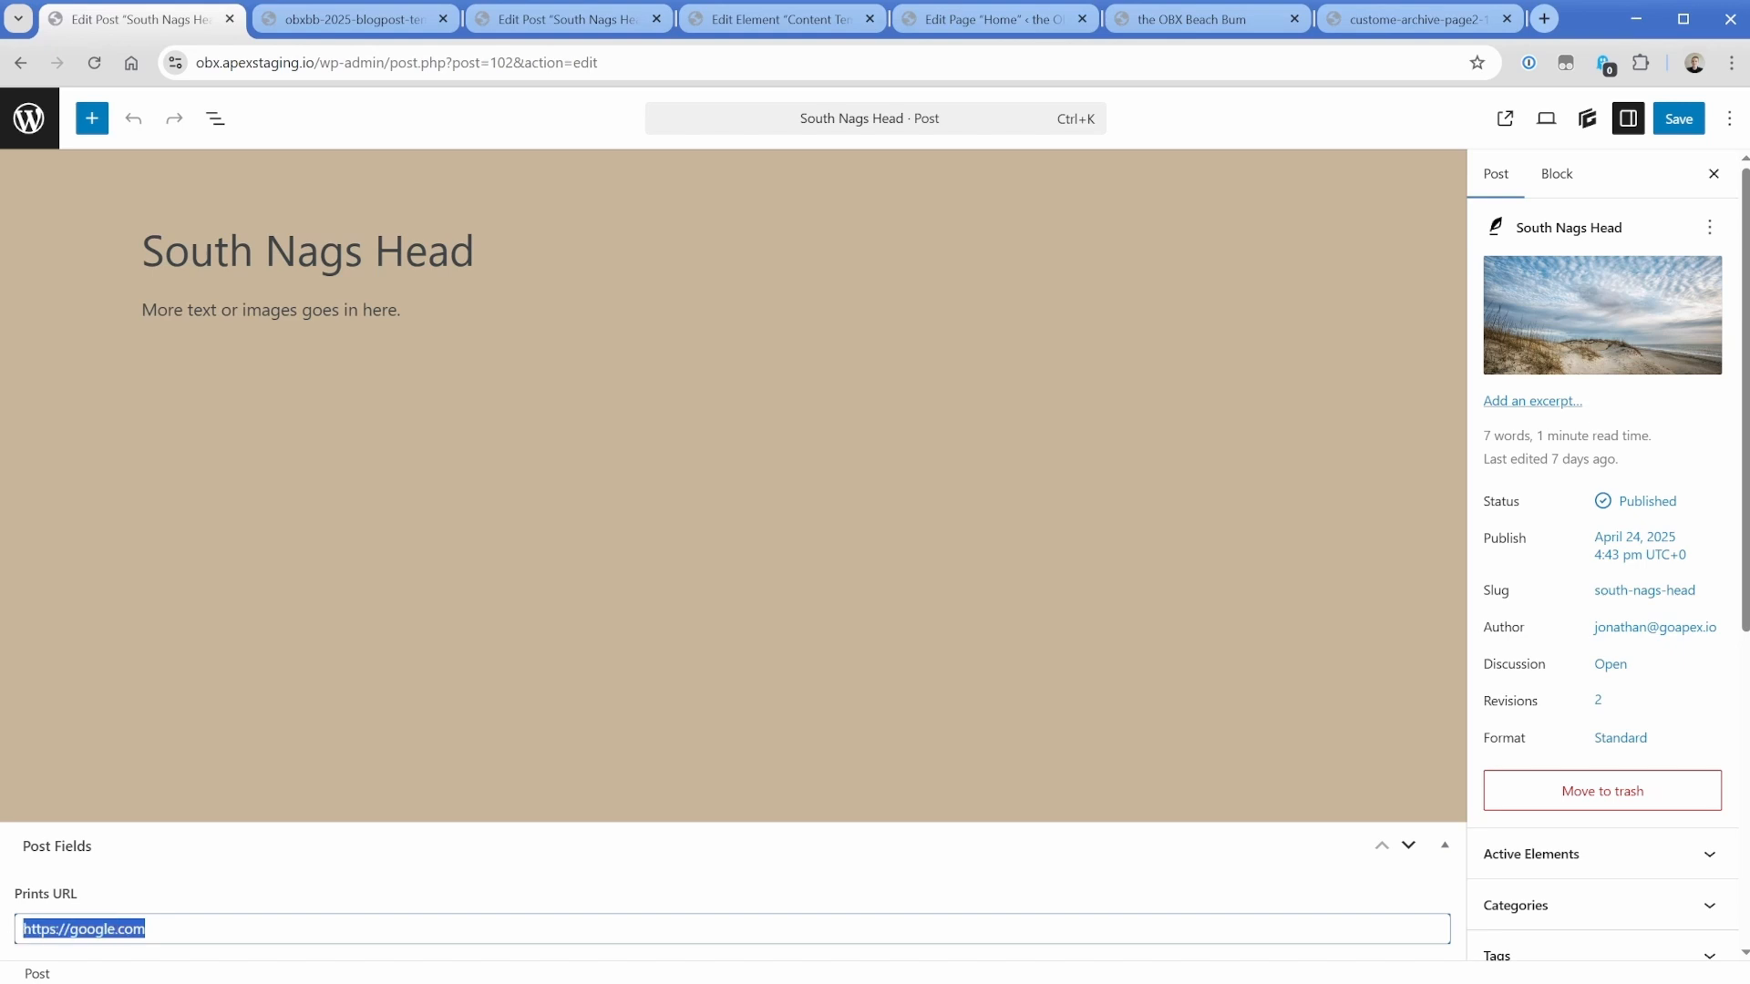
pyautogui.click(493, 897)
pyautogui.click(29, 120)
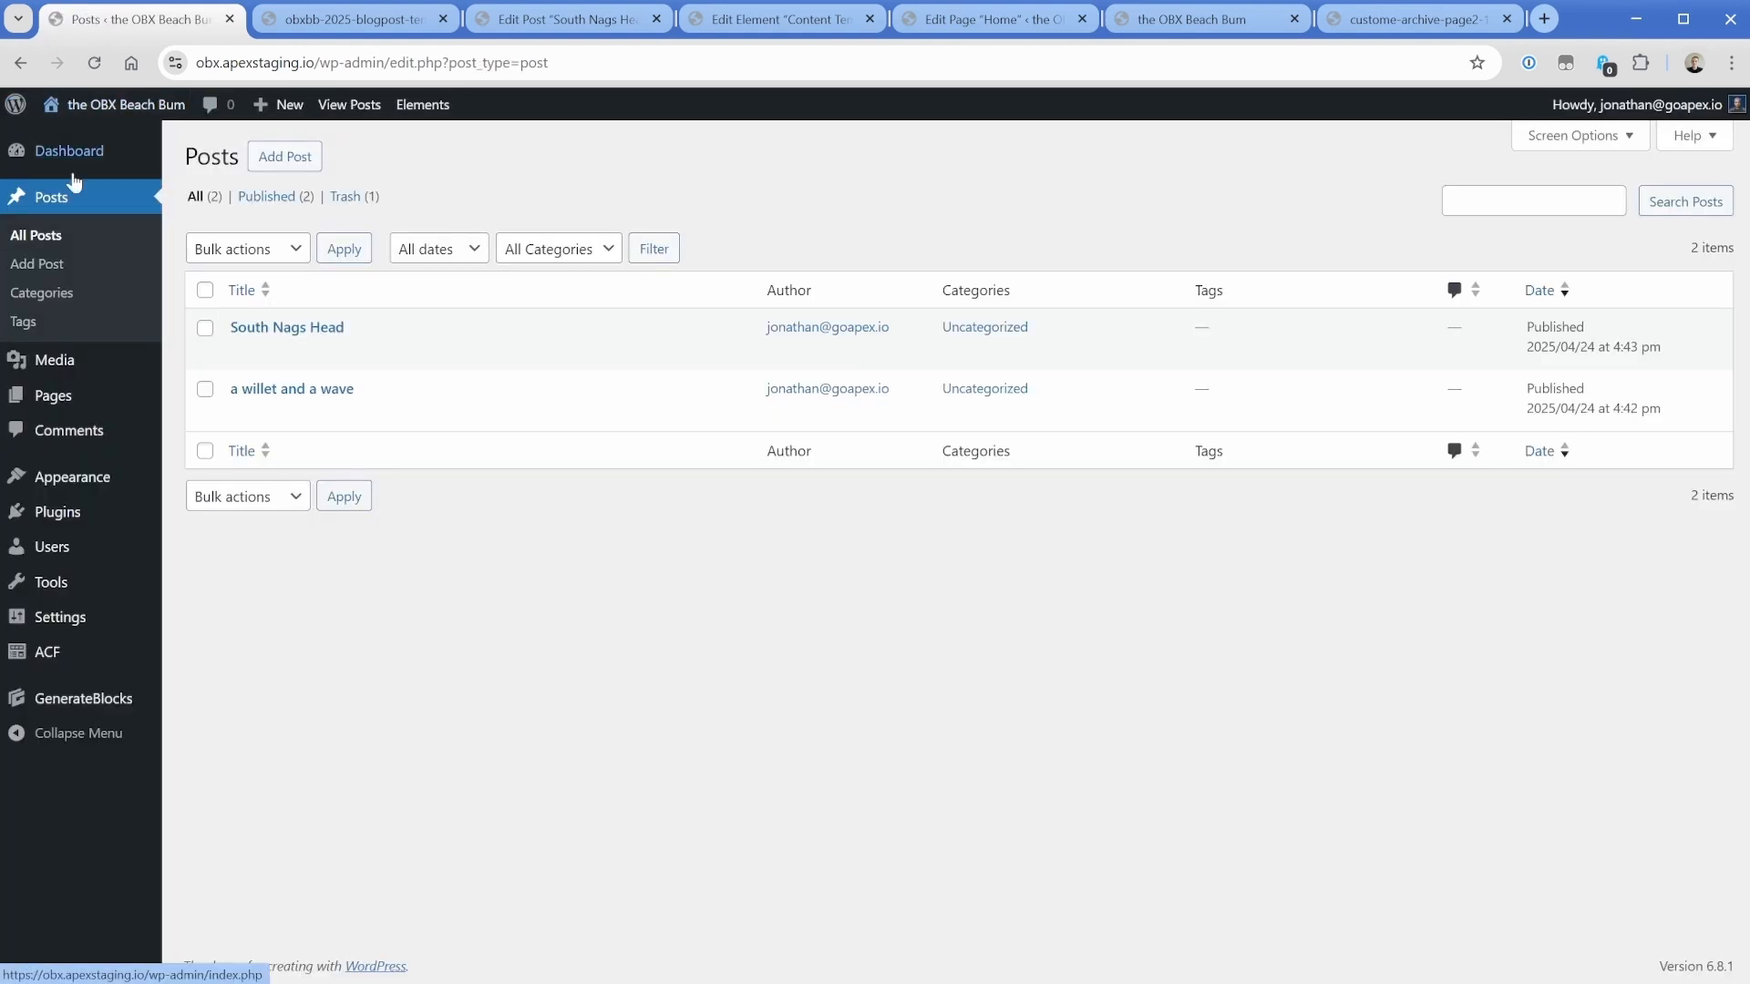
pyautogui.click(312, 395)
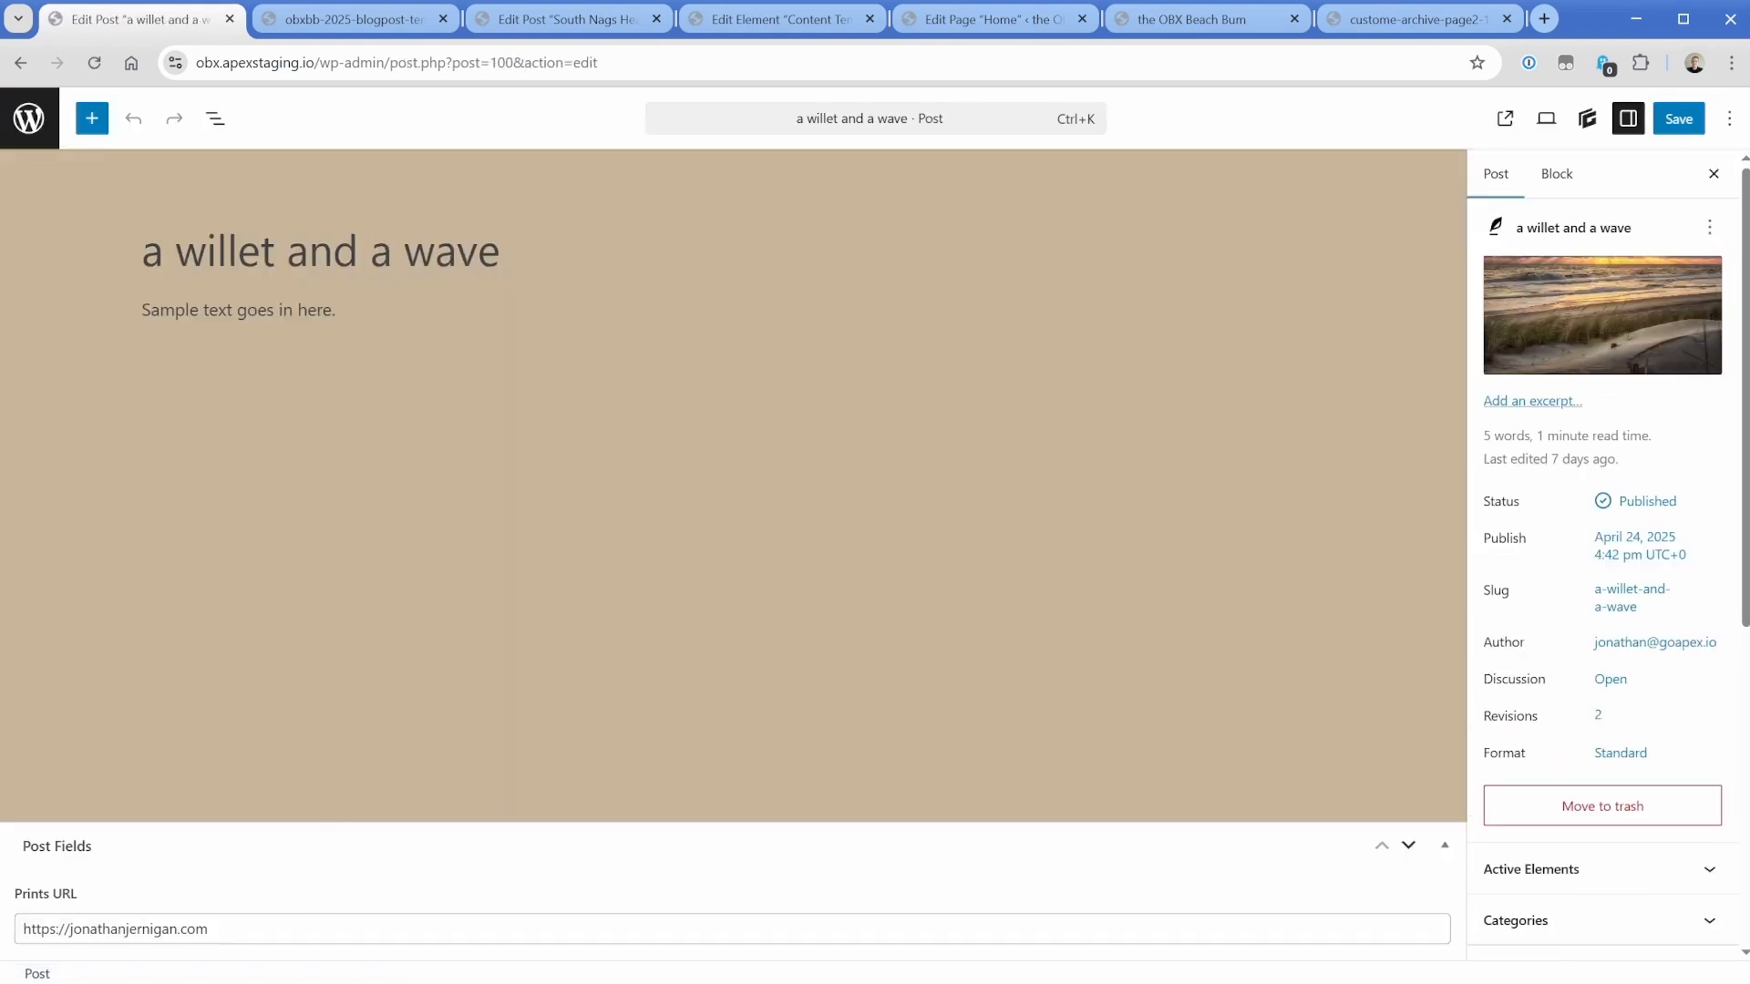
pyautogui.click(328, 928)
pyautogui.hotkey('ctrl', 'a')
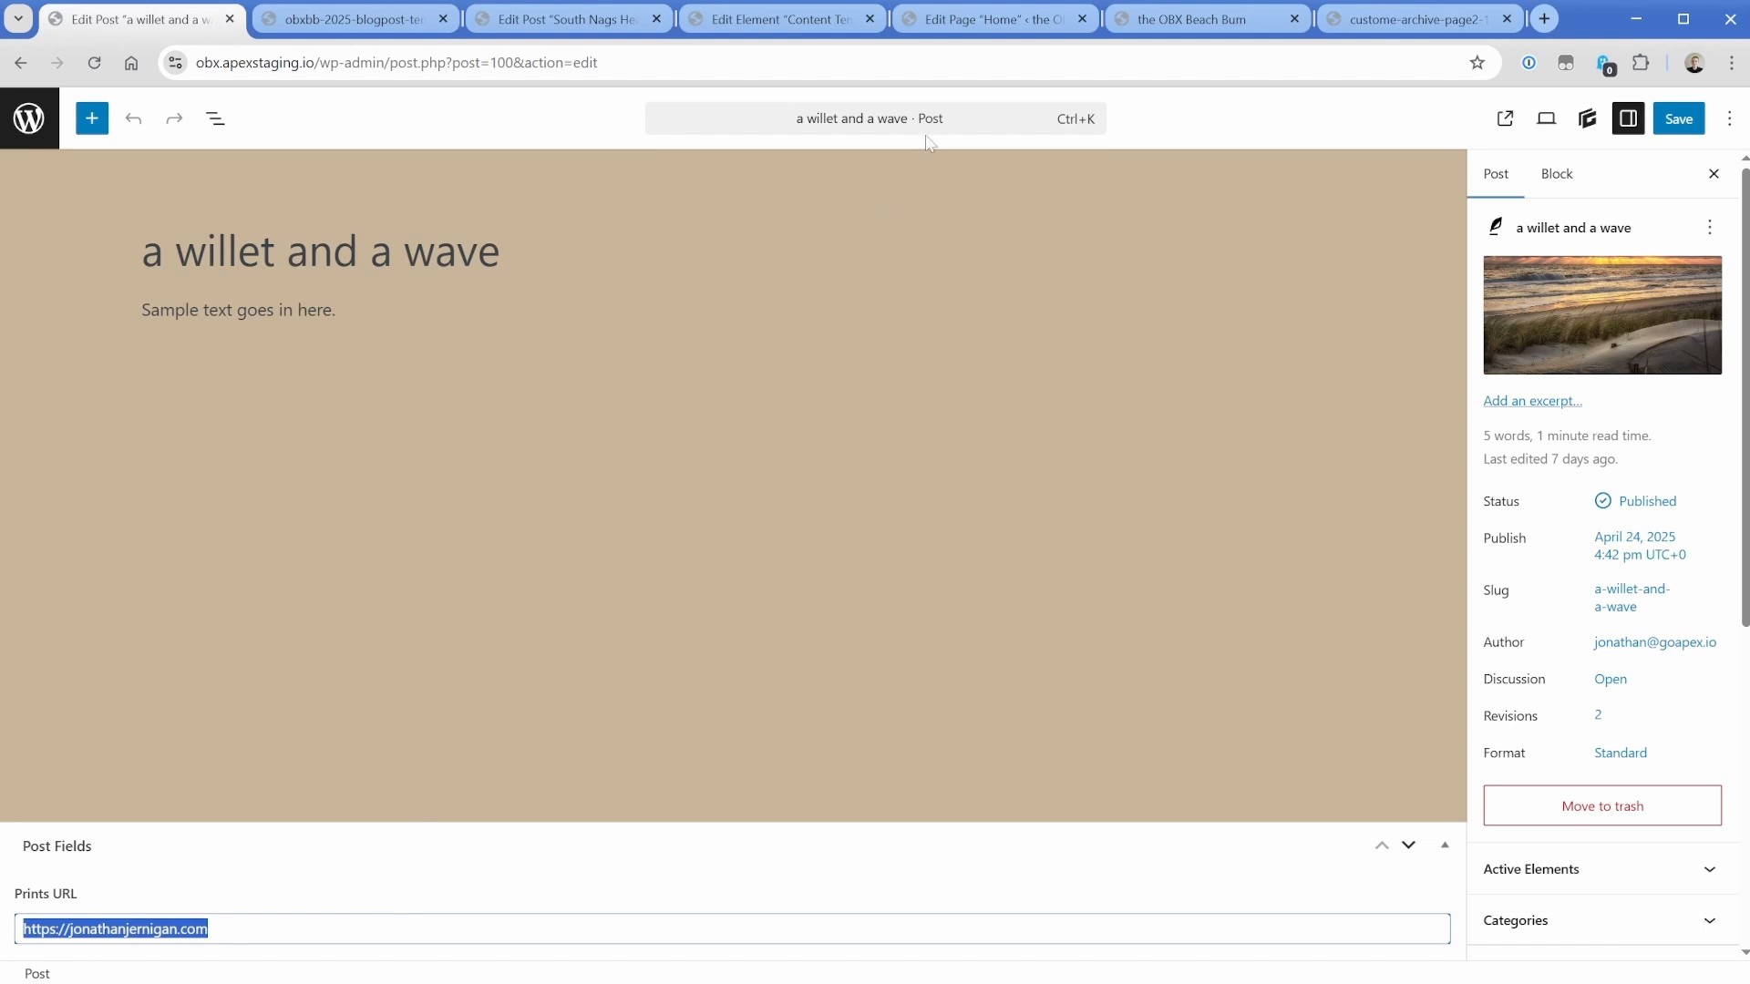
# On the Home page, add a Button block labelled "Buy This Print" after the post excerpt in the Loop Item's Container.
pyautogui.click(962, 35)
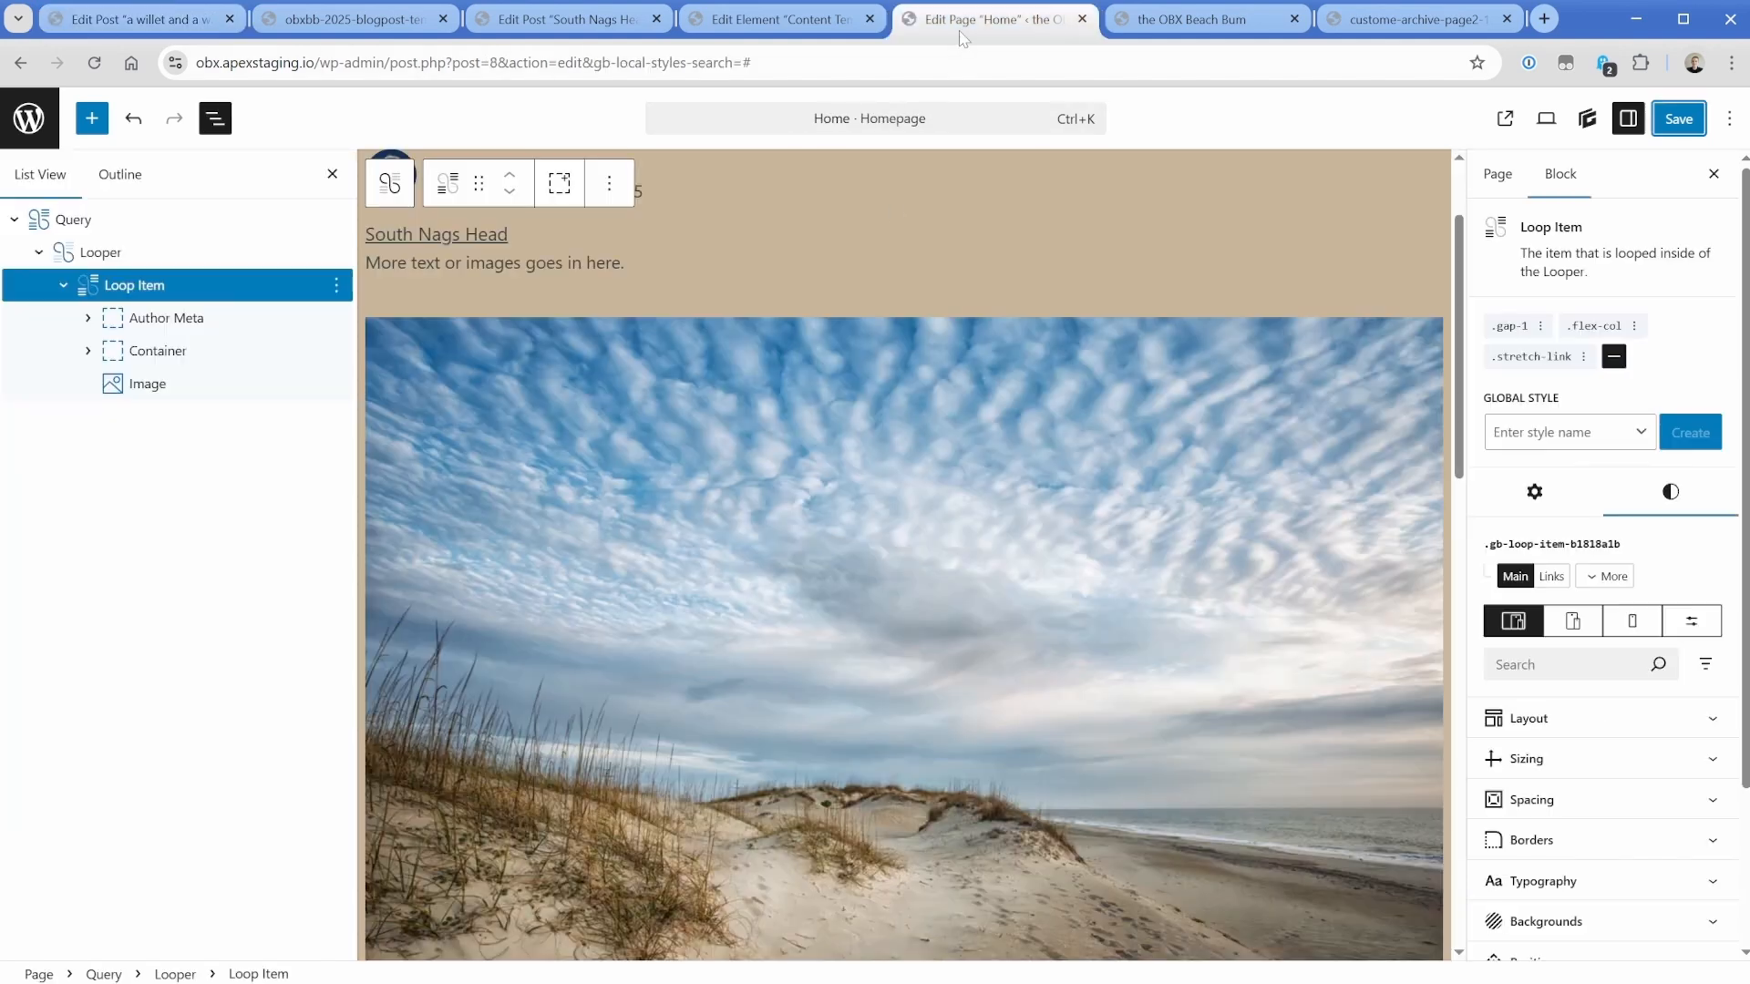
pyautogui.click(660, 266)
pyautogui.click(870, 217)
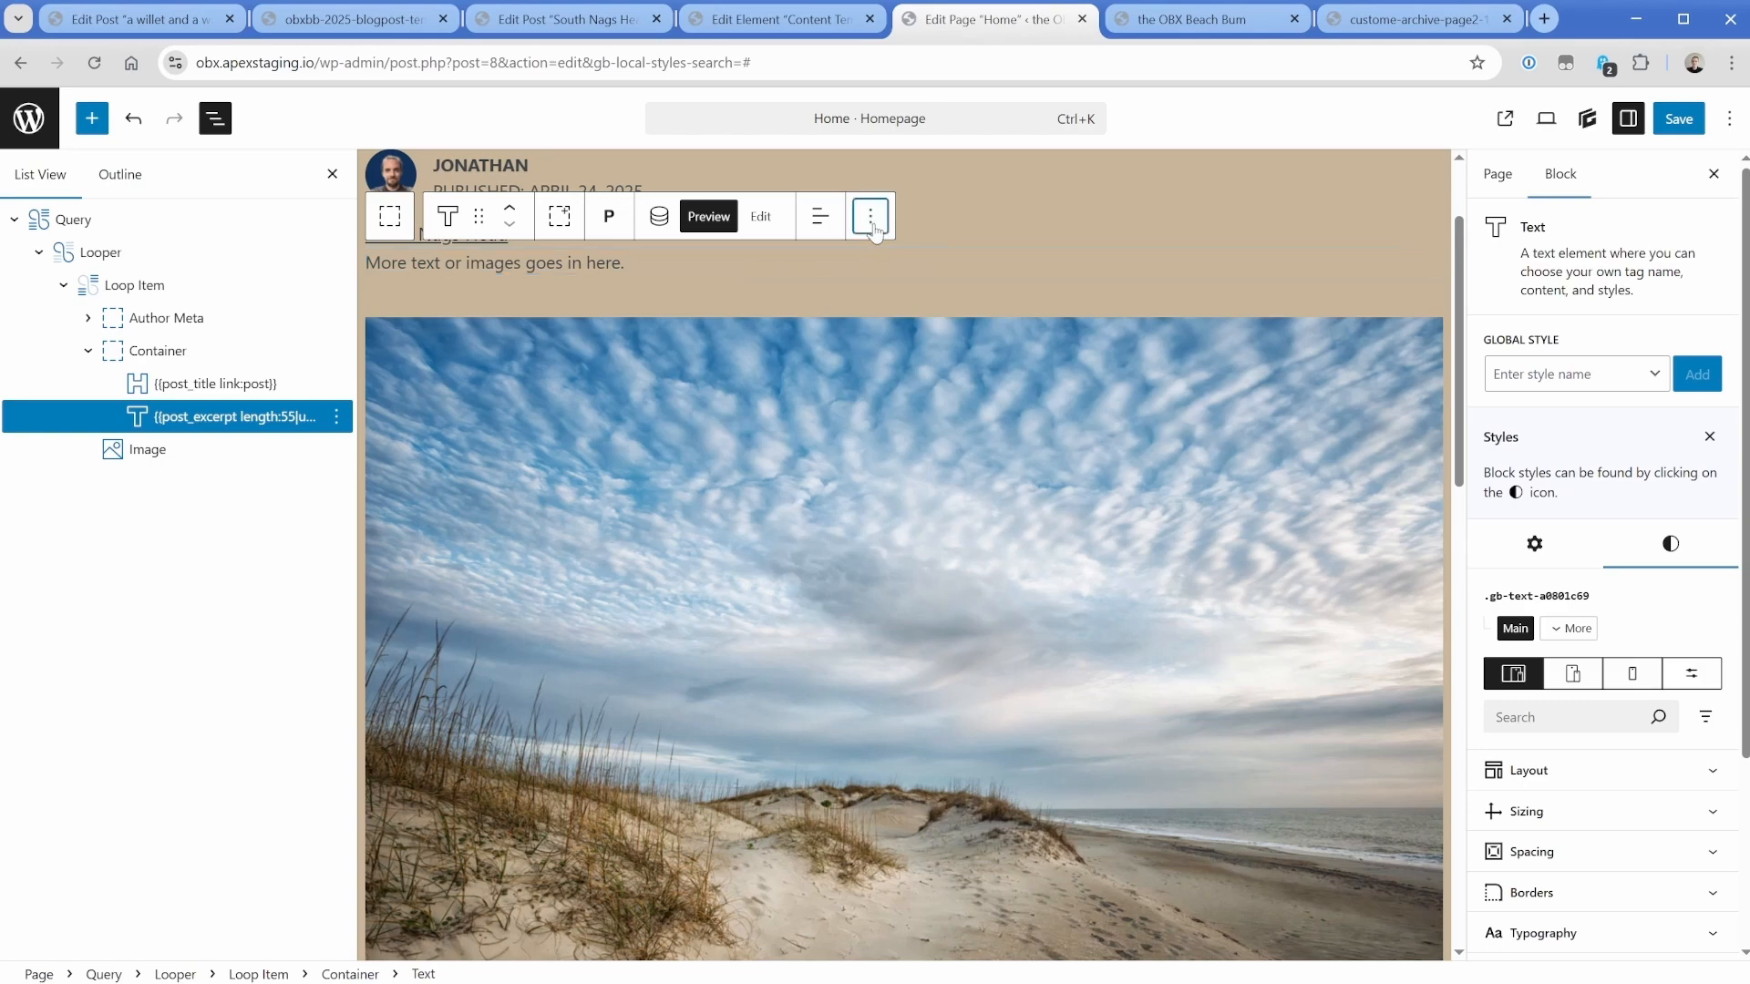
pyautogui.click(954, 458)
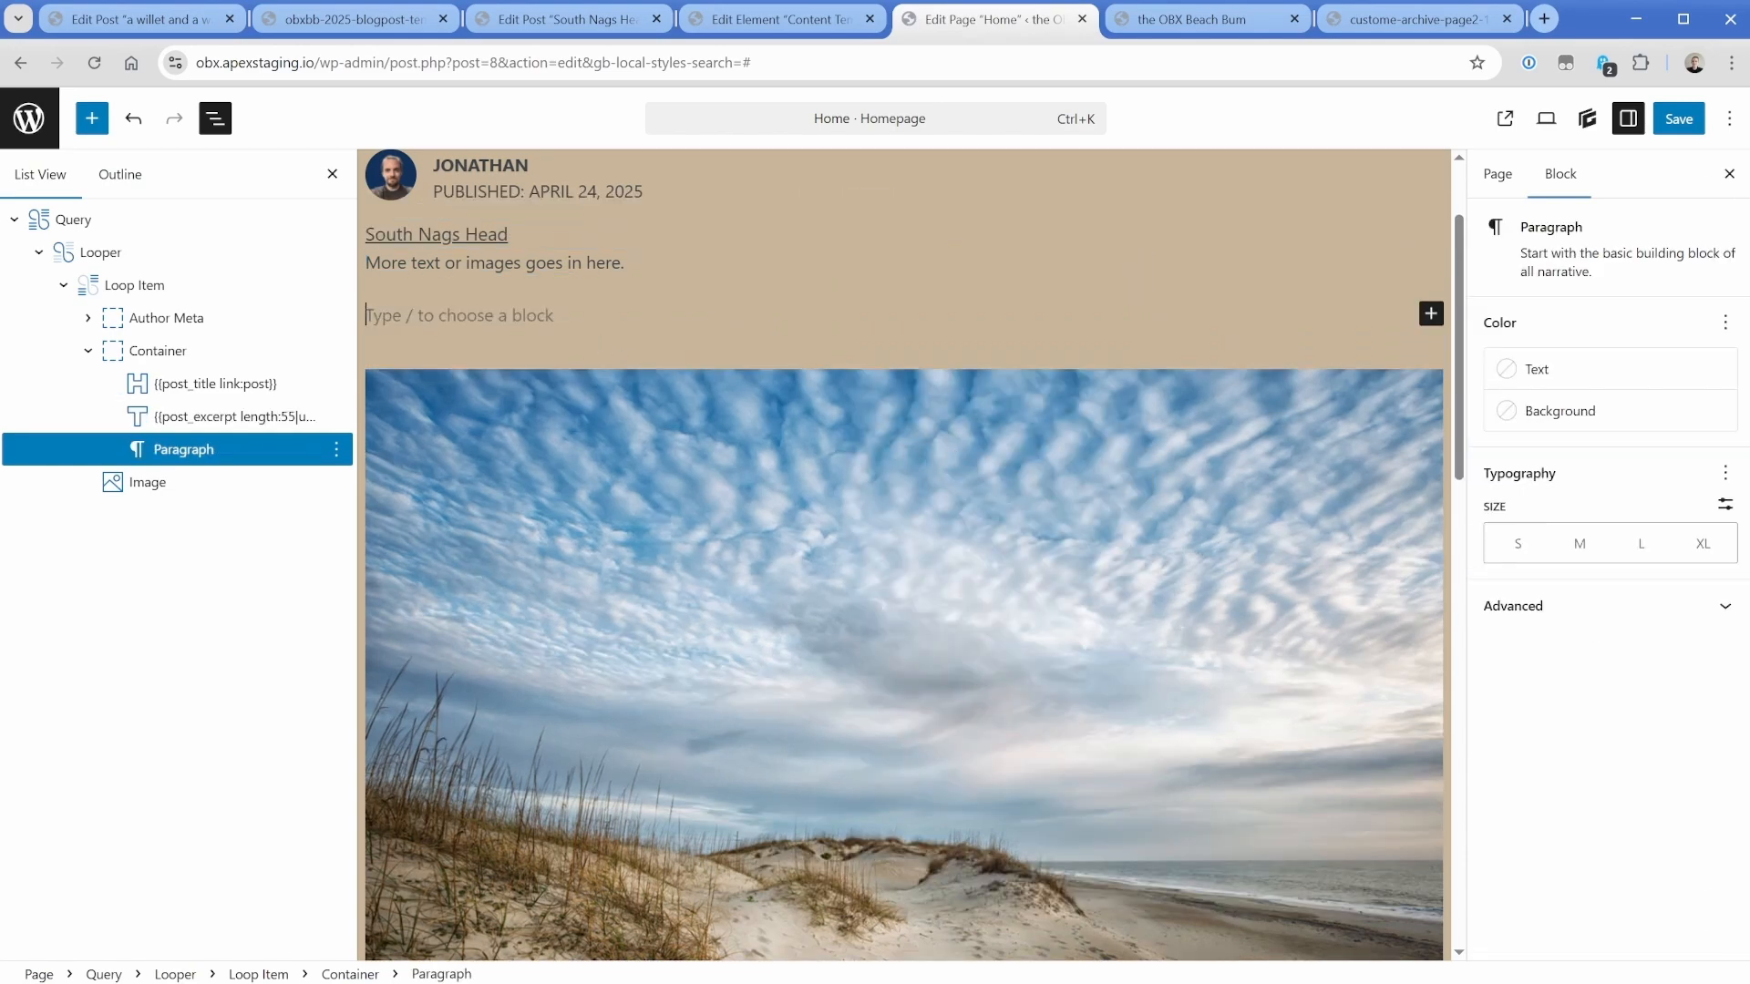
pyautogui.write('/button')
pyautogui.press('Down')
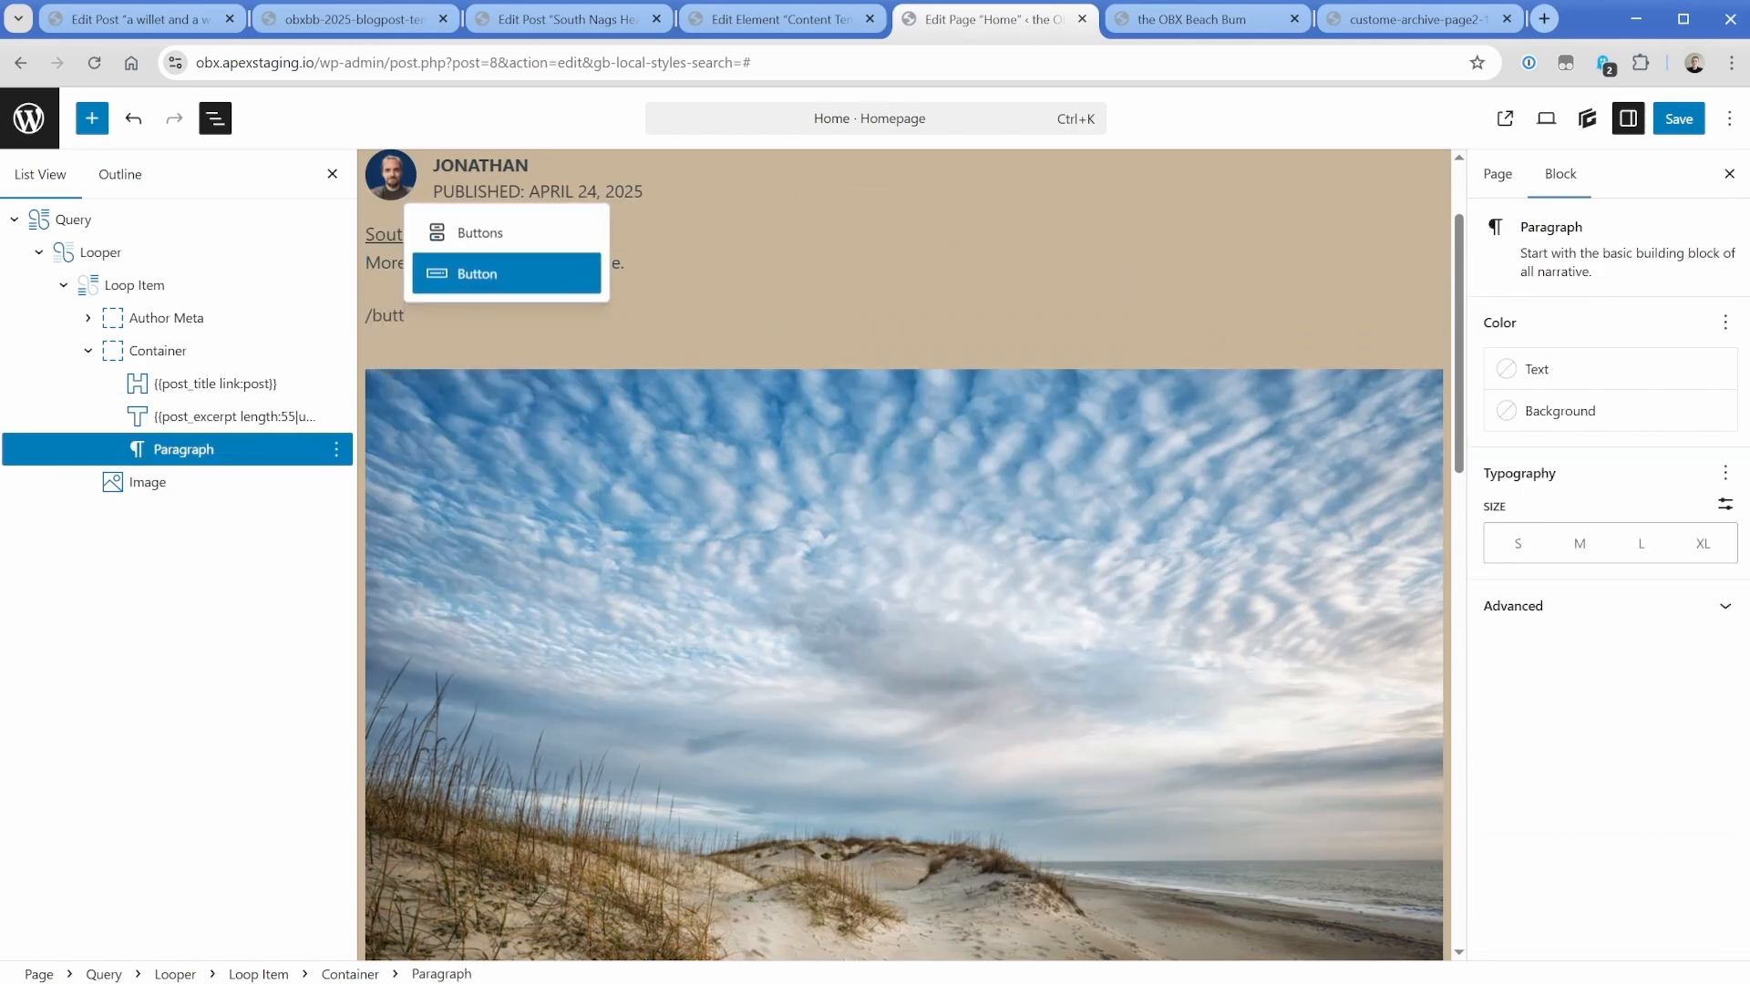
pyautogui.press('Return')
pyautogui.write('Buy This Print')
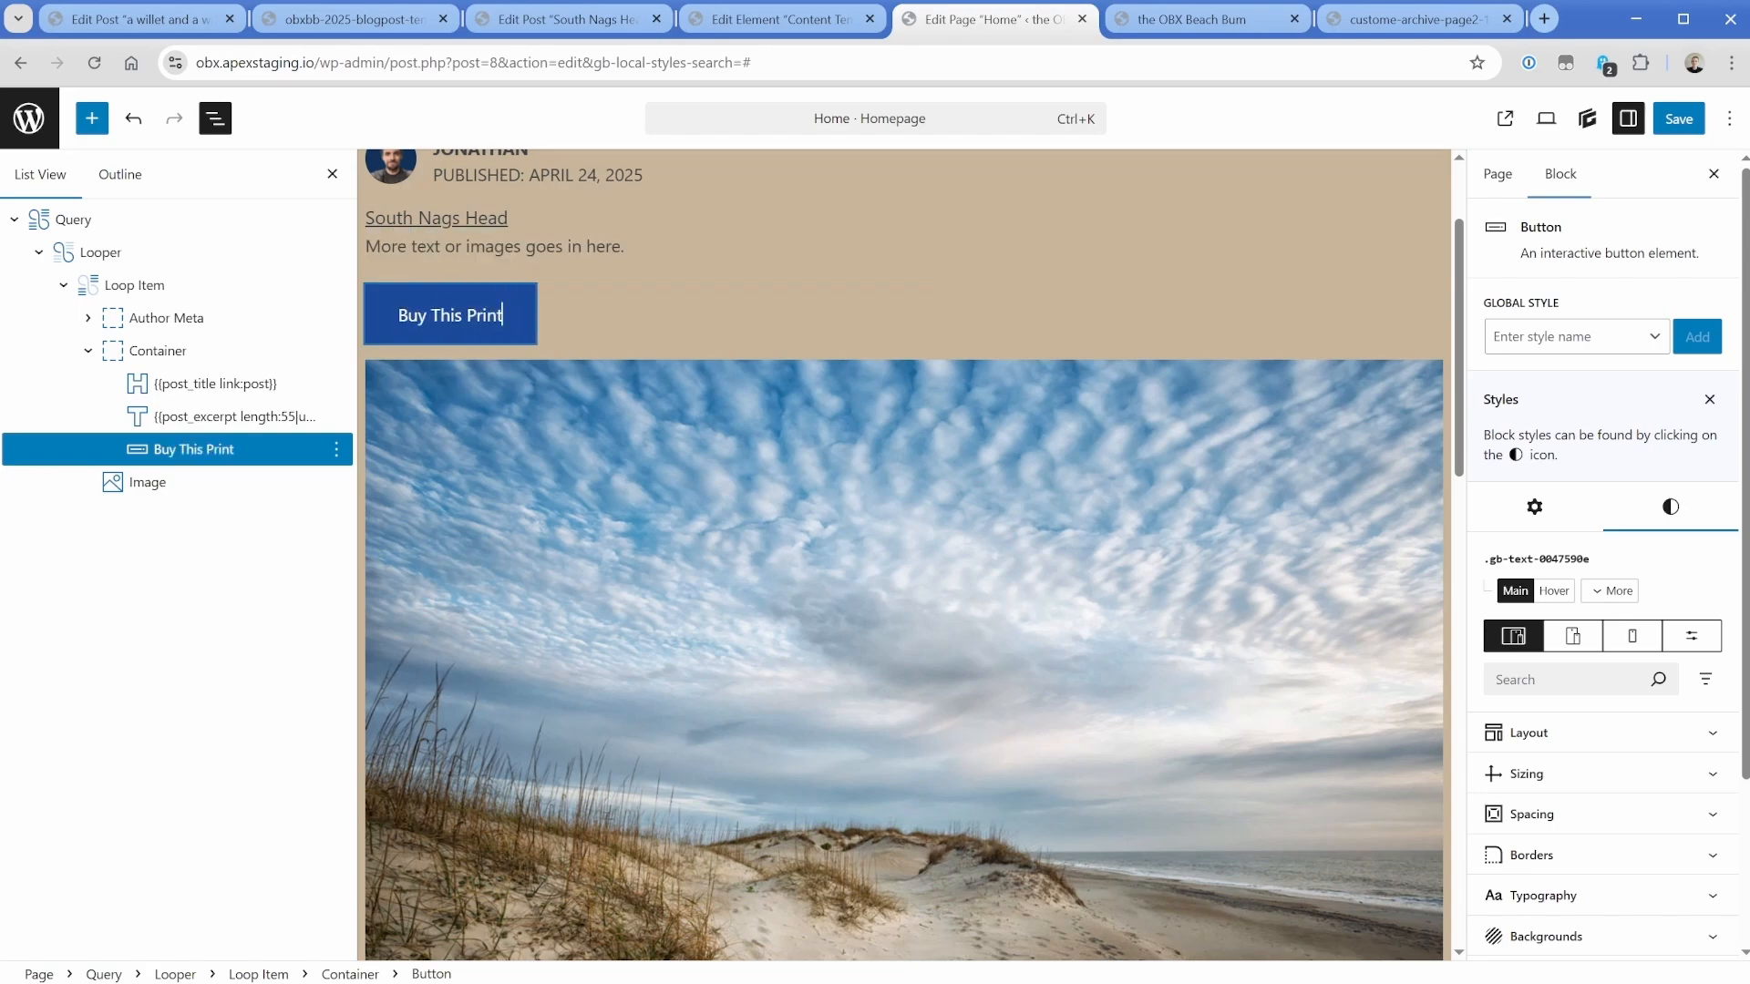
# Link the Buy This Print button to the Post Meta dynamic tag with key prints_url, opening in a new tab, and save the page.
pyautogui.click(1535, 507)
pyautogui.click(1604, 591)
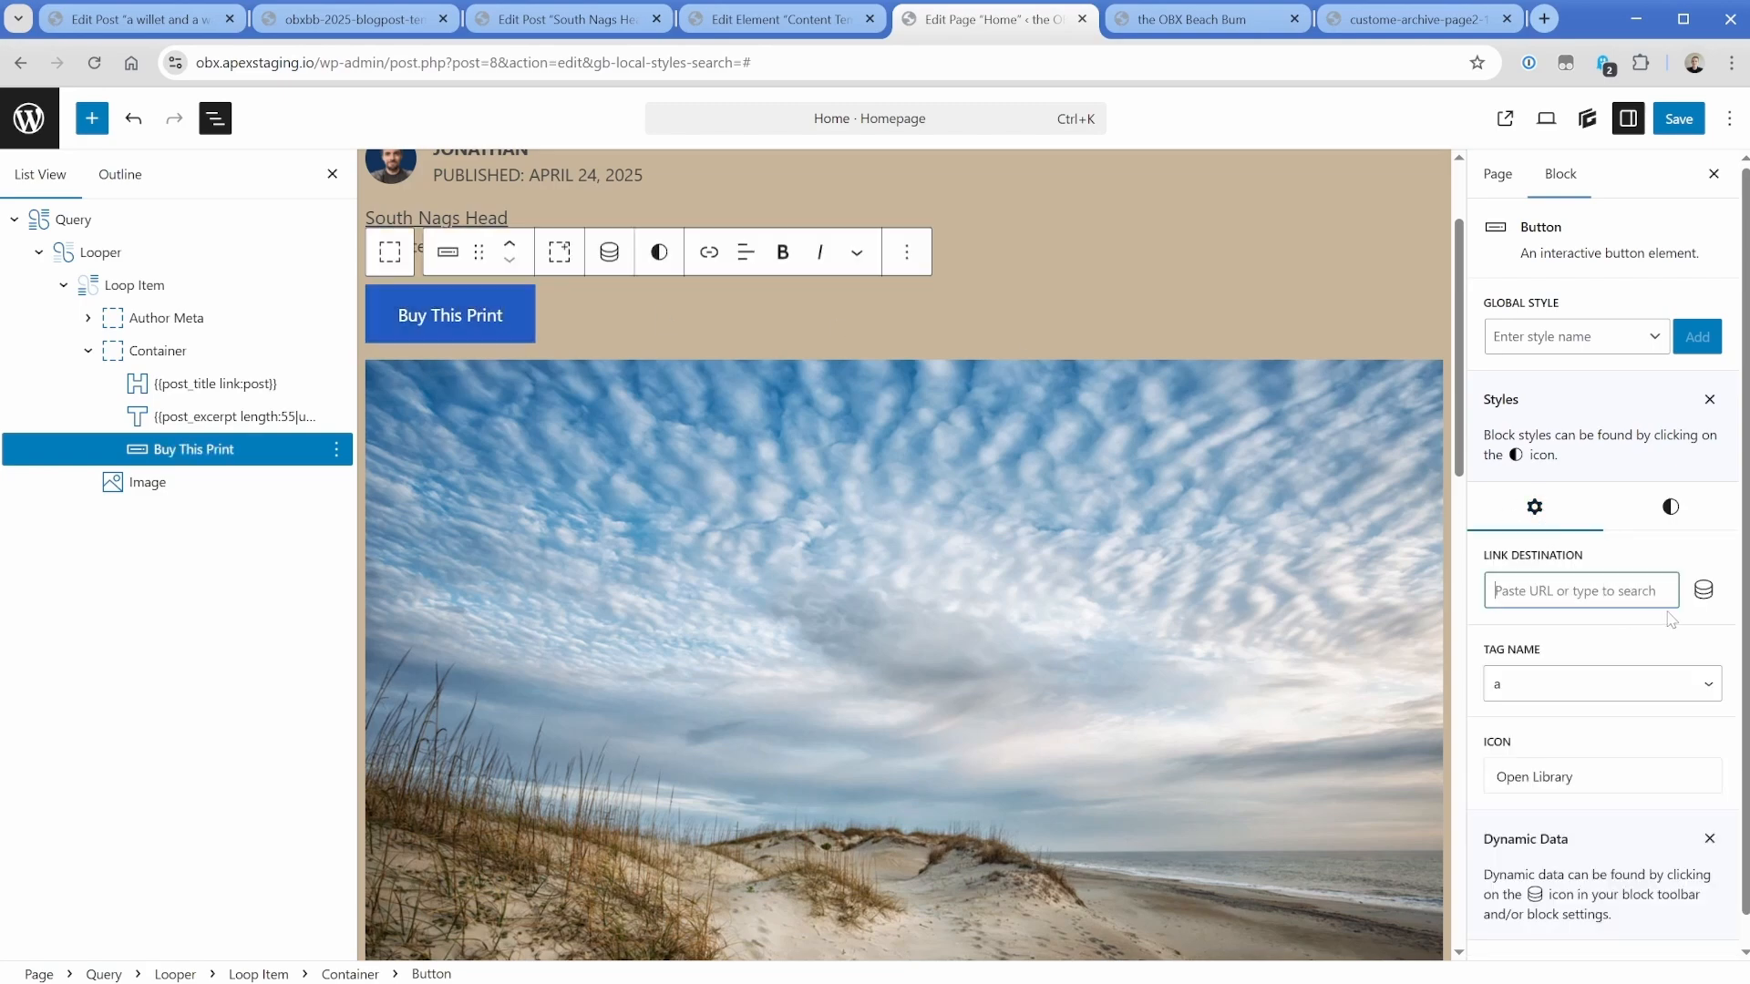
pyautogui.click(1703, 590)
pyautogui.click(790, 352)
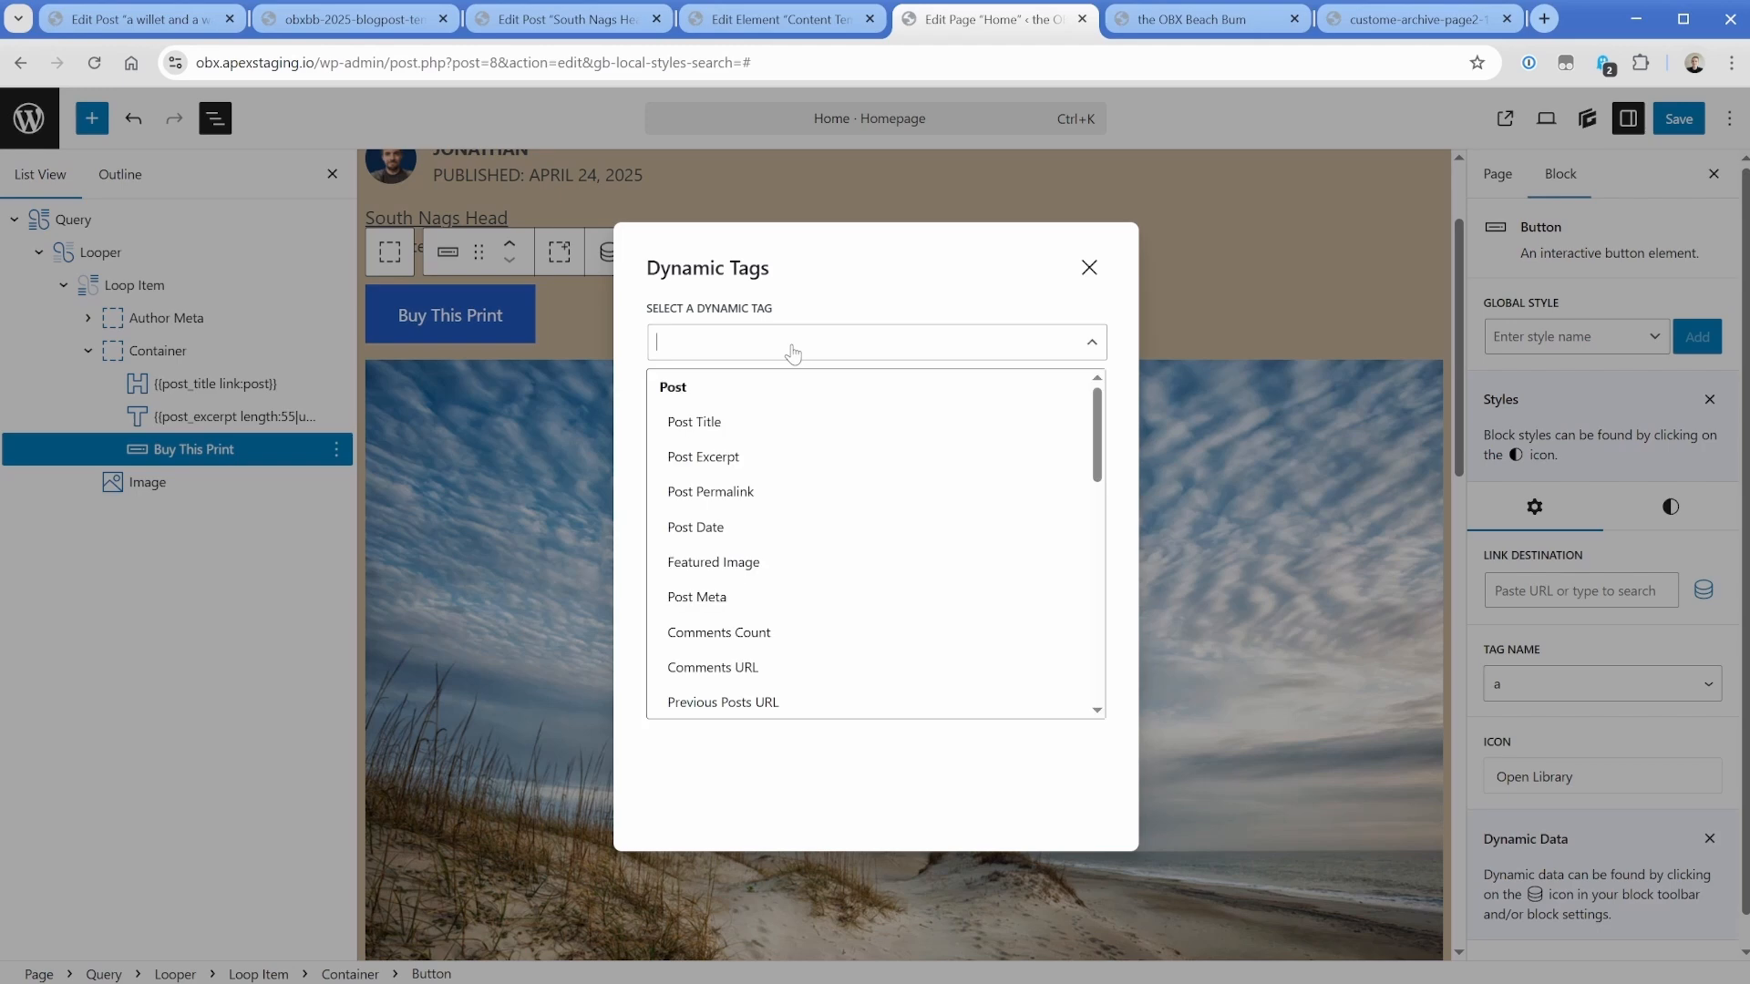
pyautogui.click(720, 598)
pyautogui.click(727, 538)
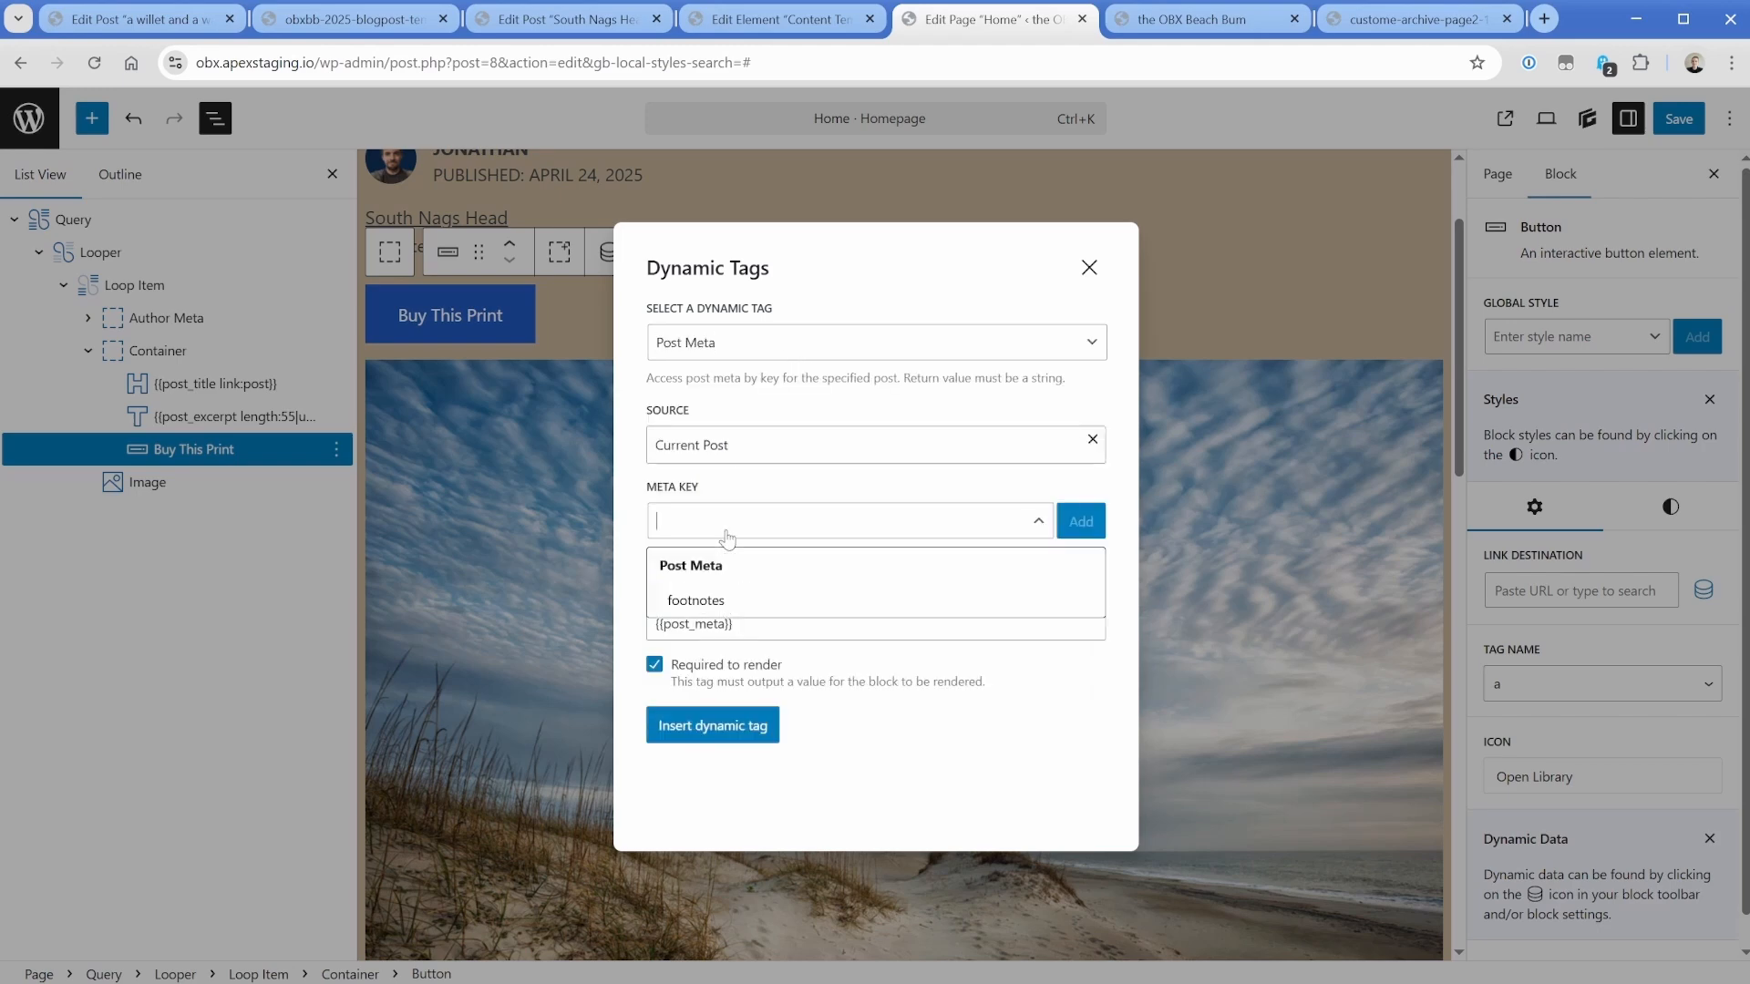
pyautogui.write('prints_url')
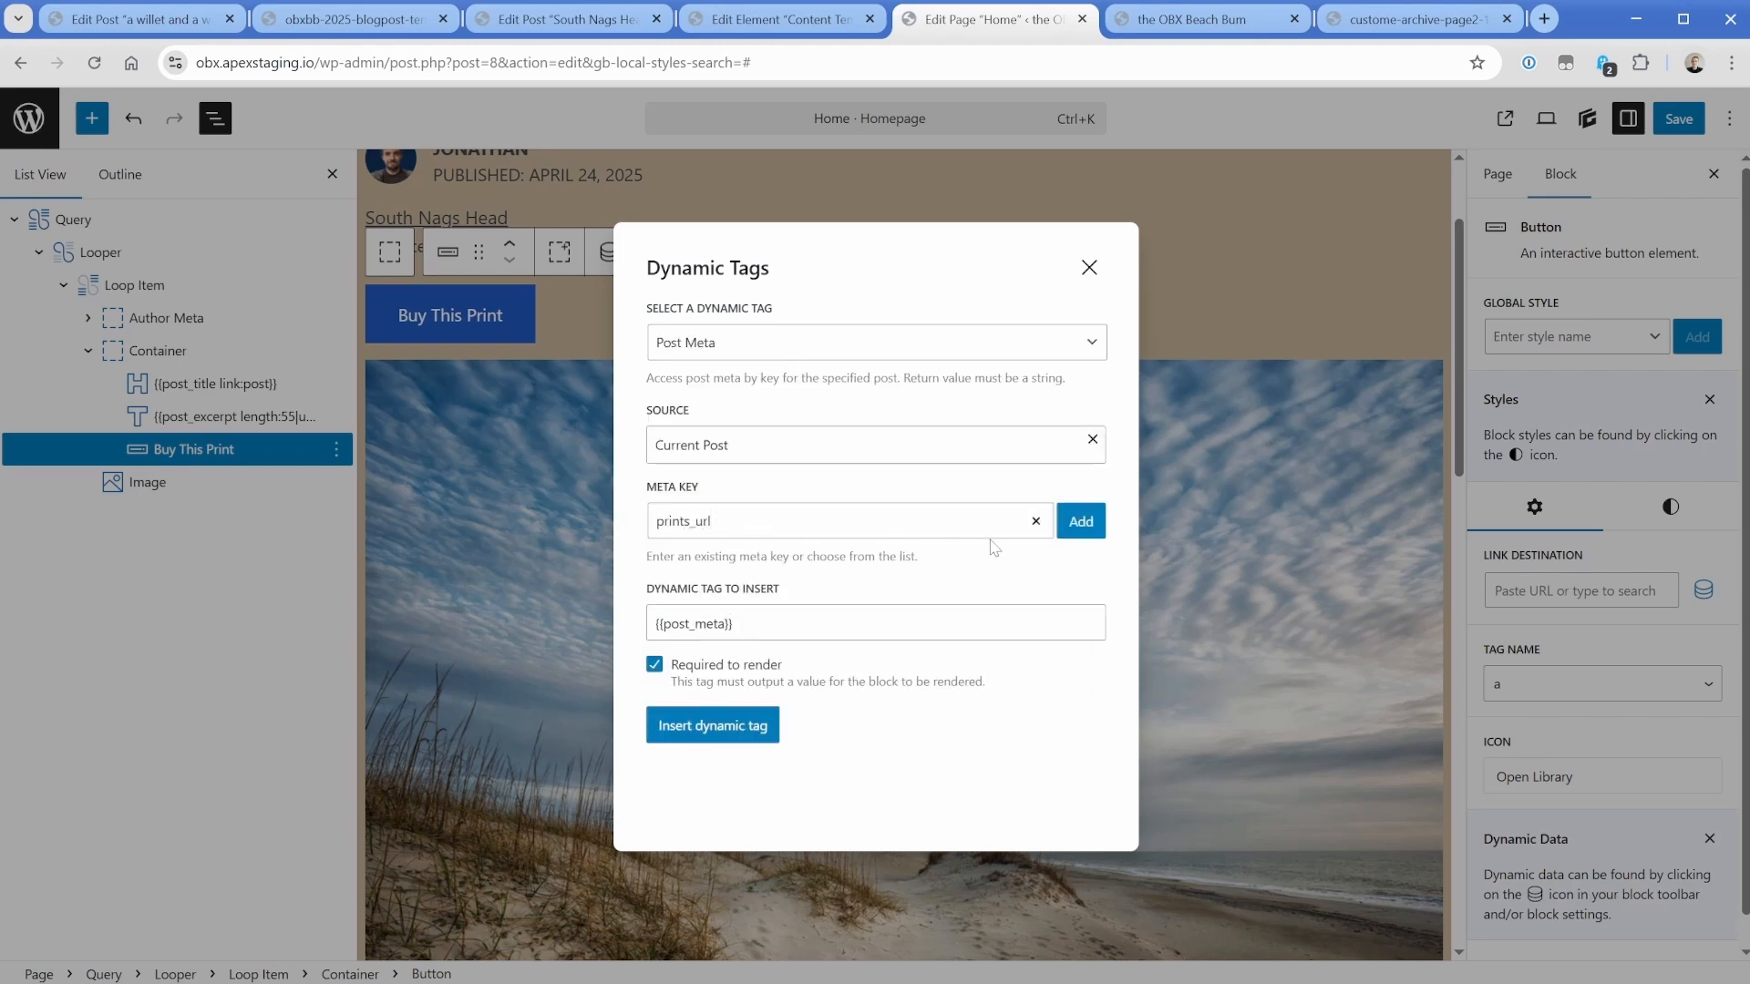
pyautogui.click(1080, 520)
pyautogui.click(729, 727)
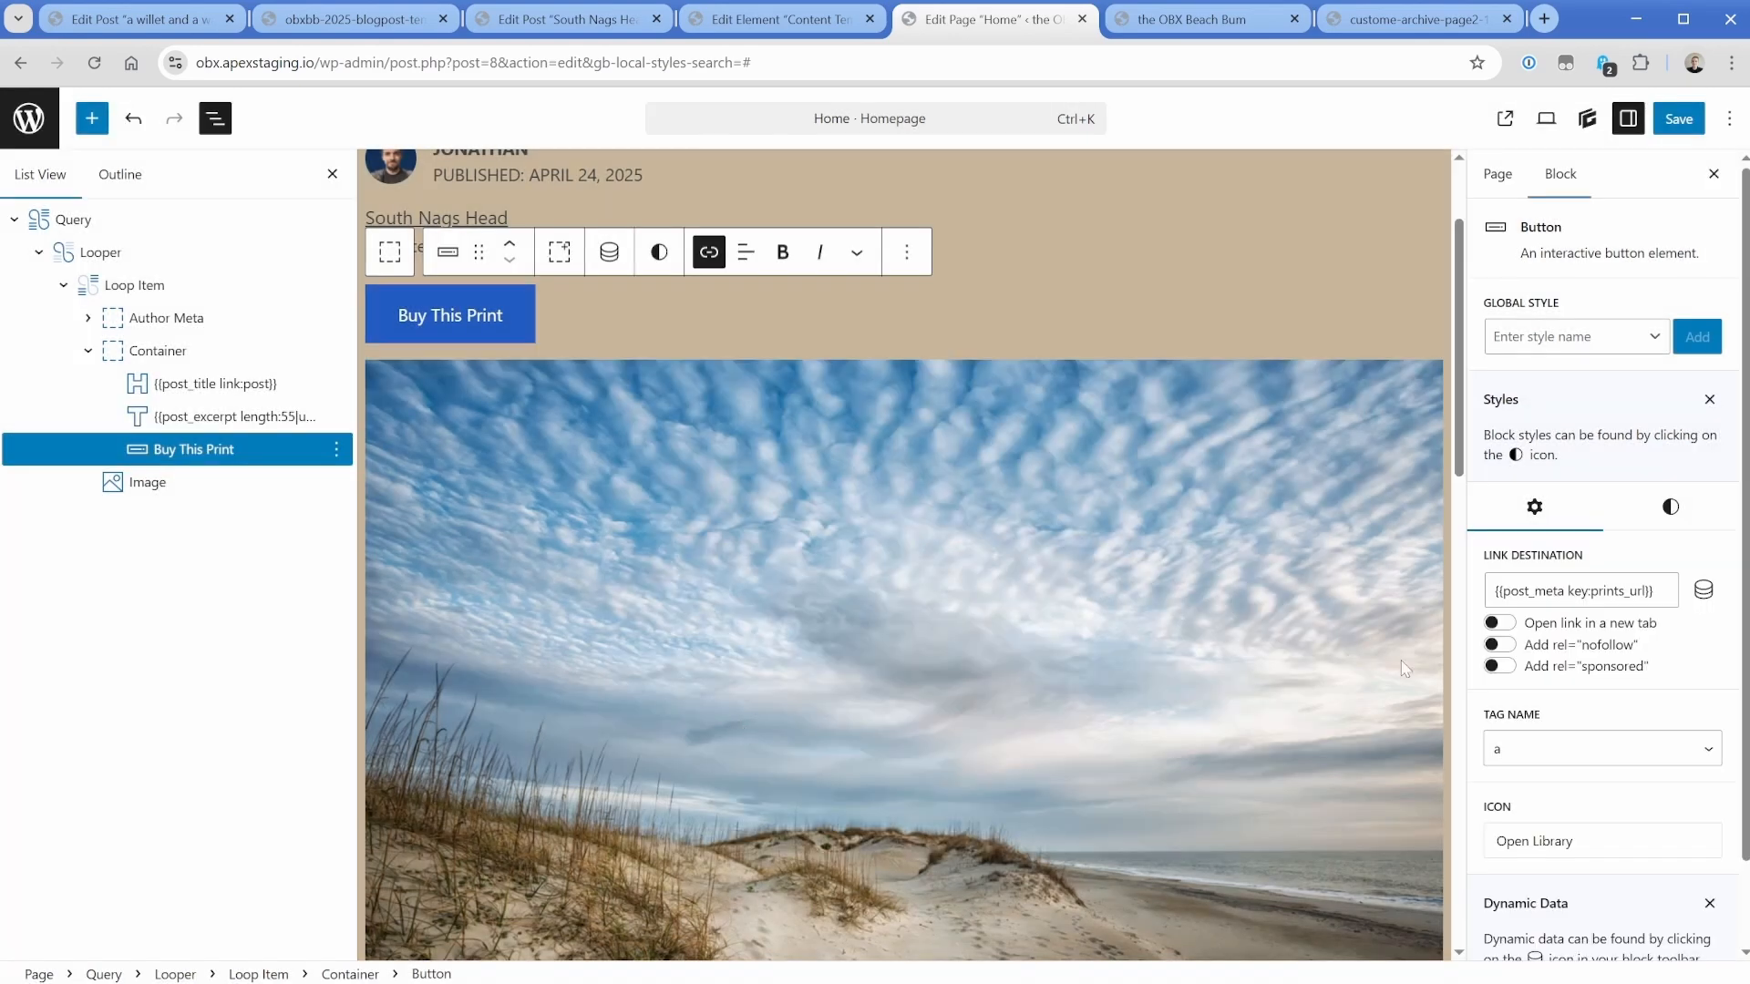
pyautogui.click(1498, 624)
pyautogui.click(1679, 118)
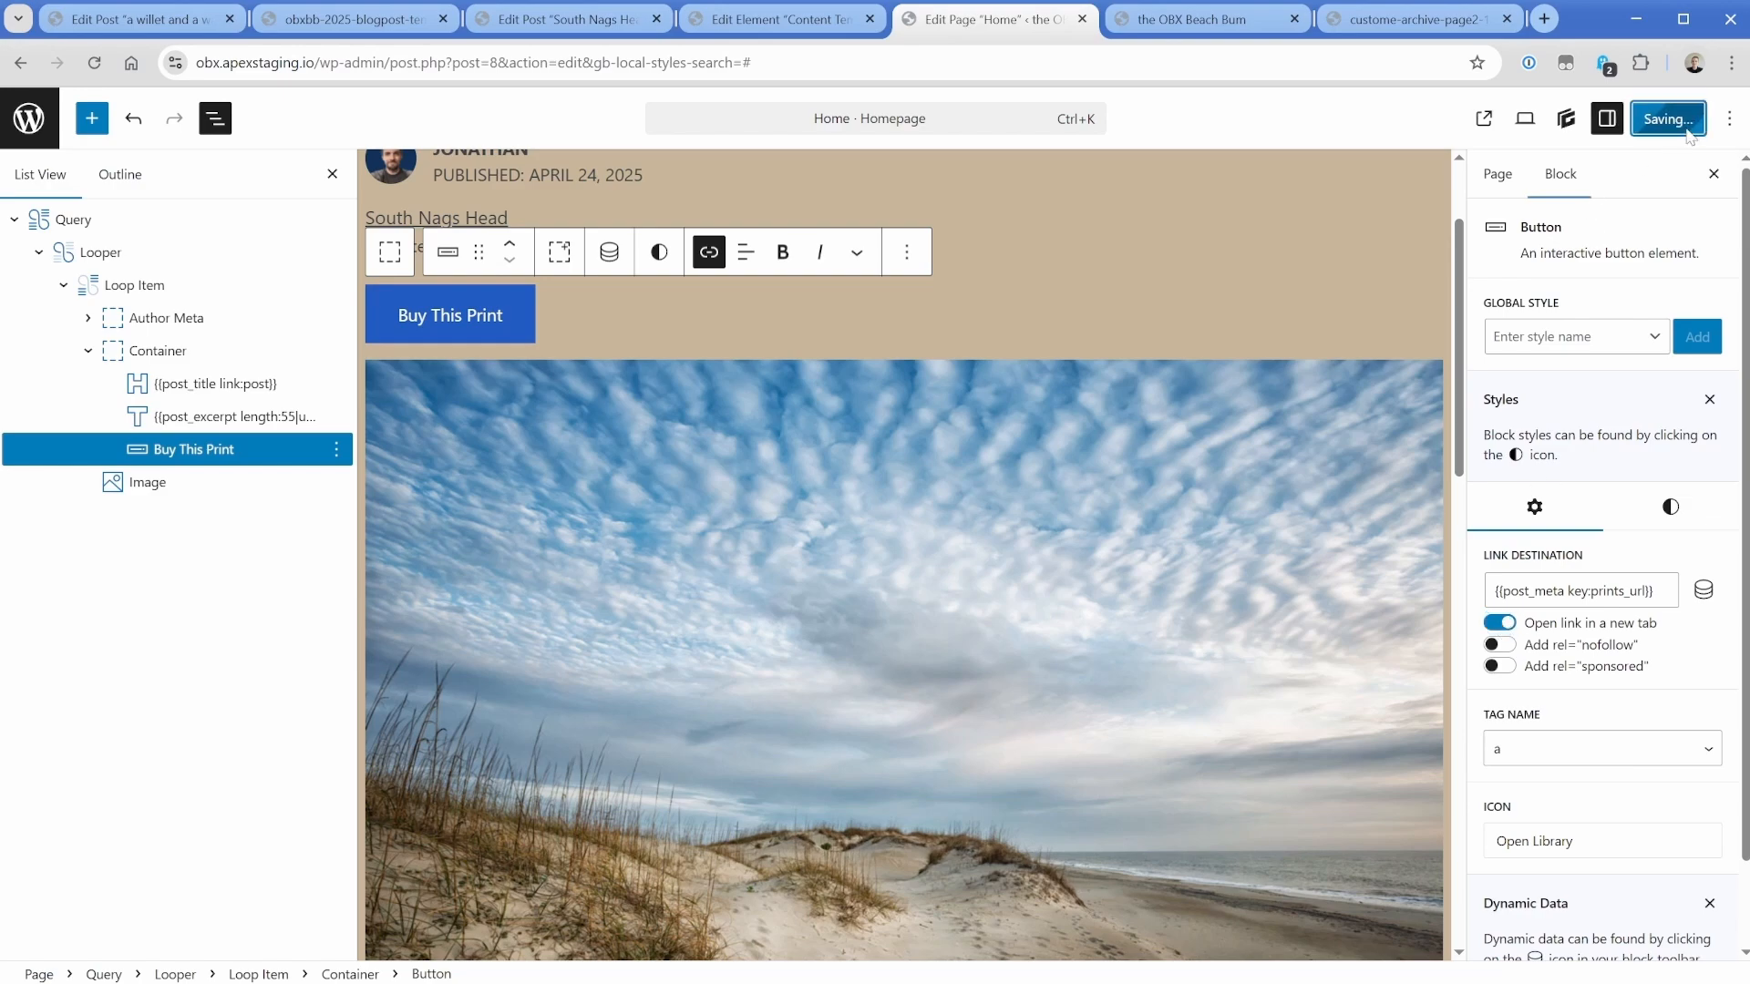
# Reload the live home page and test the Buy This Print links of both posts, closing the tabs they open.
pyautogui.click(1224, 35)
pyautogui.press('F5')
pyautogui.scroll(-3, 825, 533)
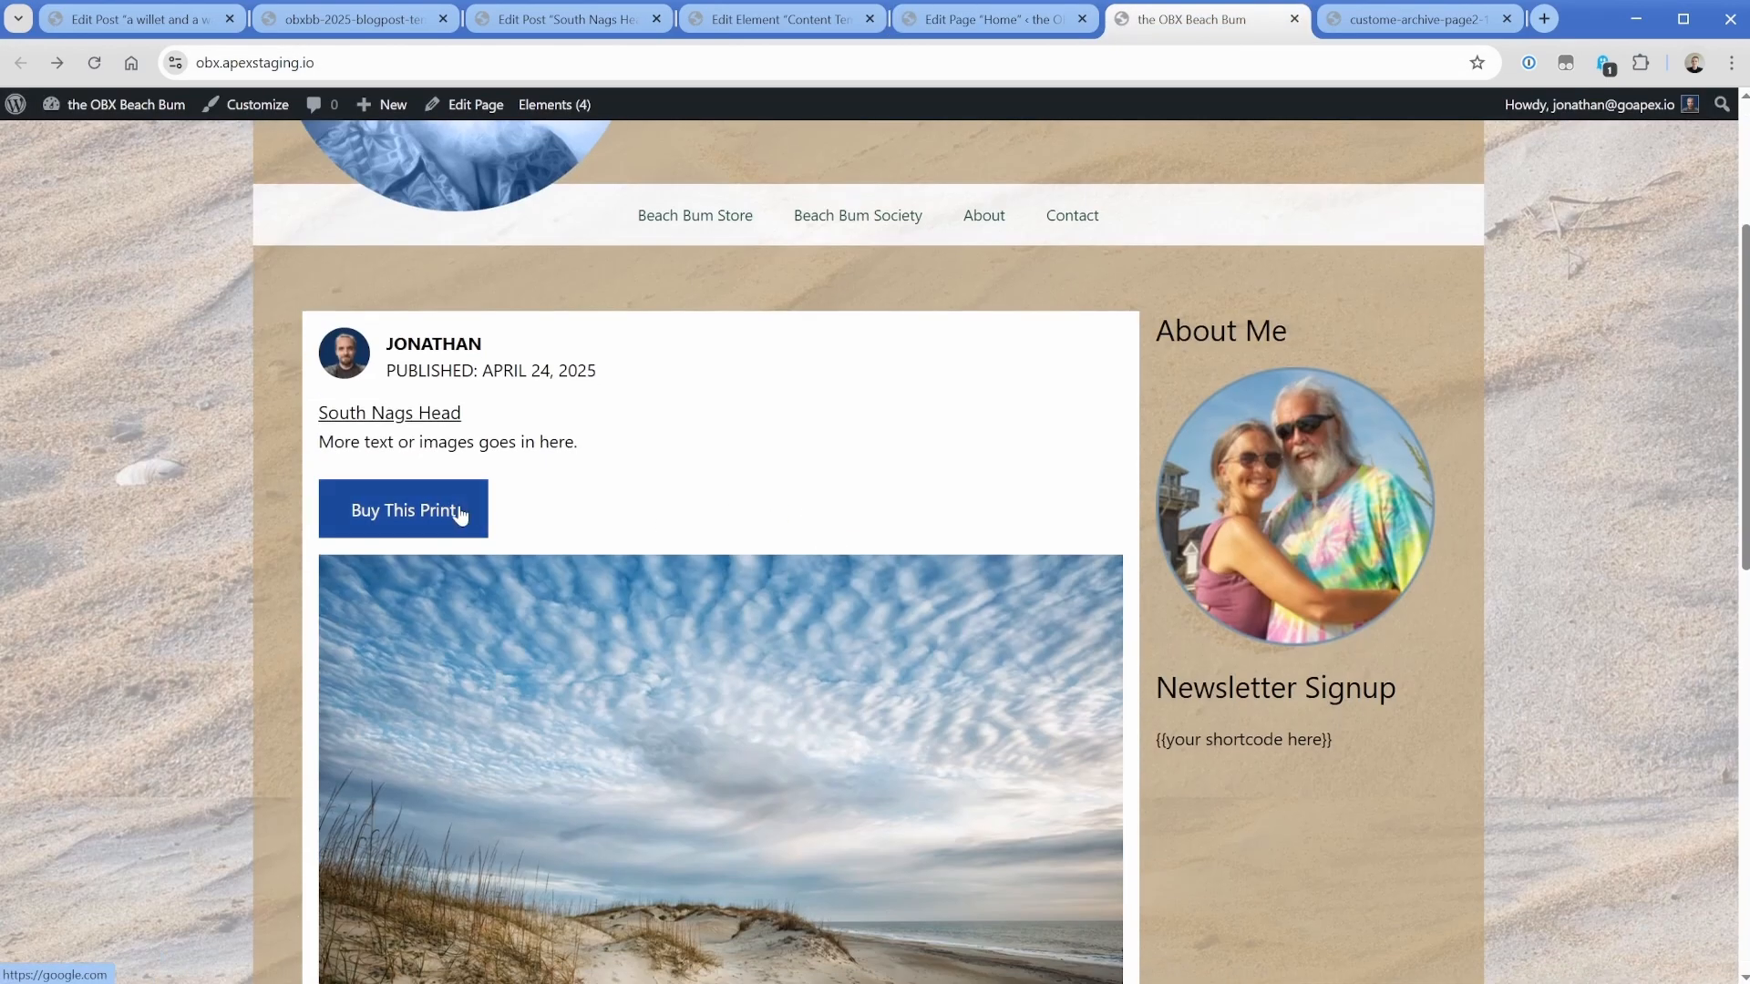
pyautogui.click(432, 521)
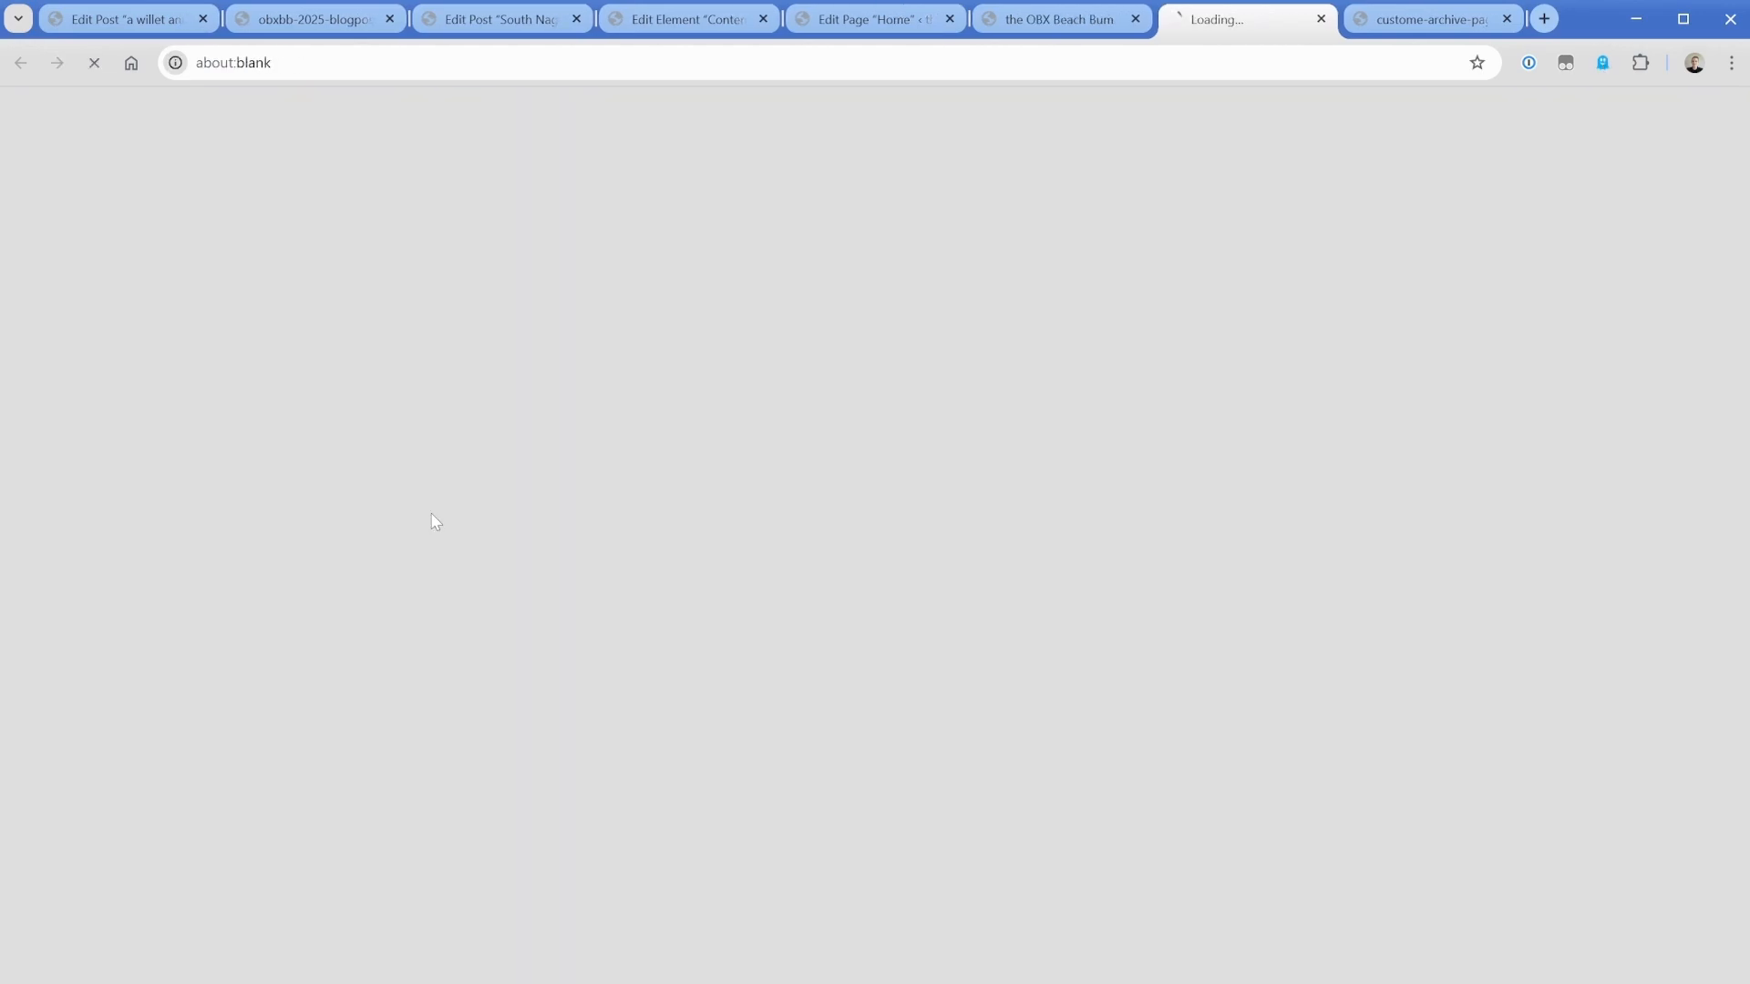
pyautogui.hotkey('ctrl', 'shift', 'Tab')
pyautogui.scroll(-10, 691, 603)
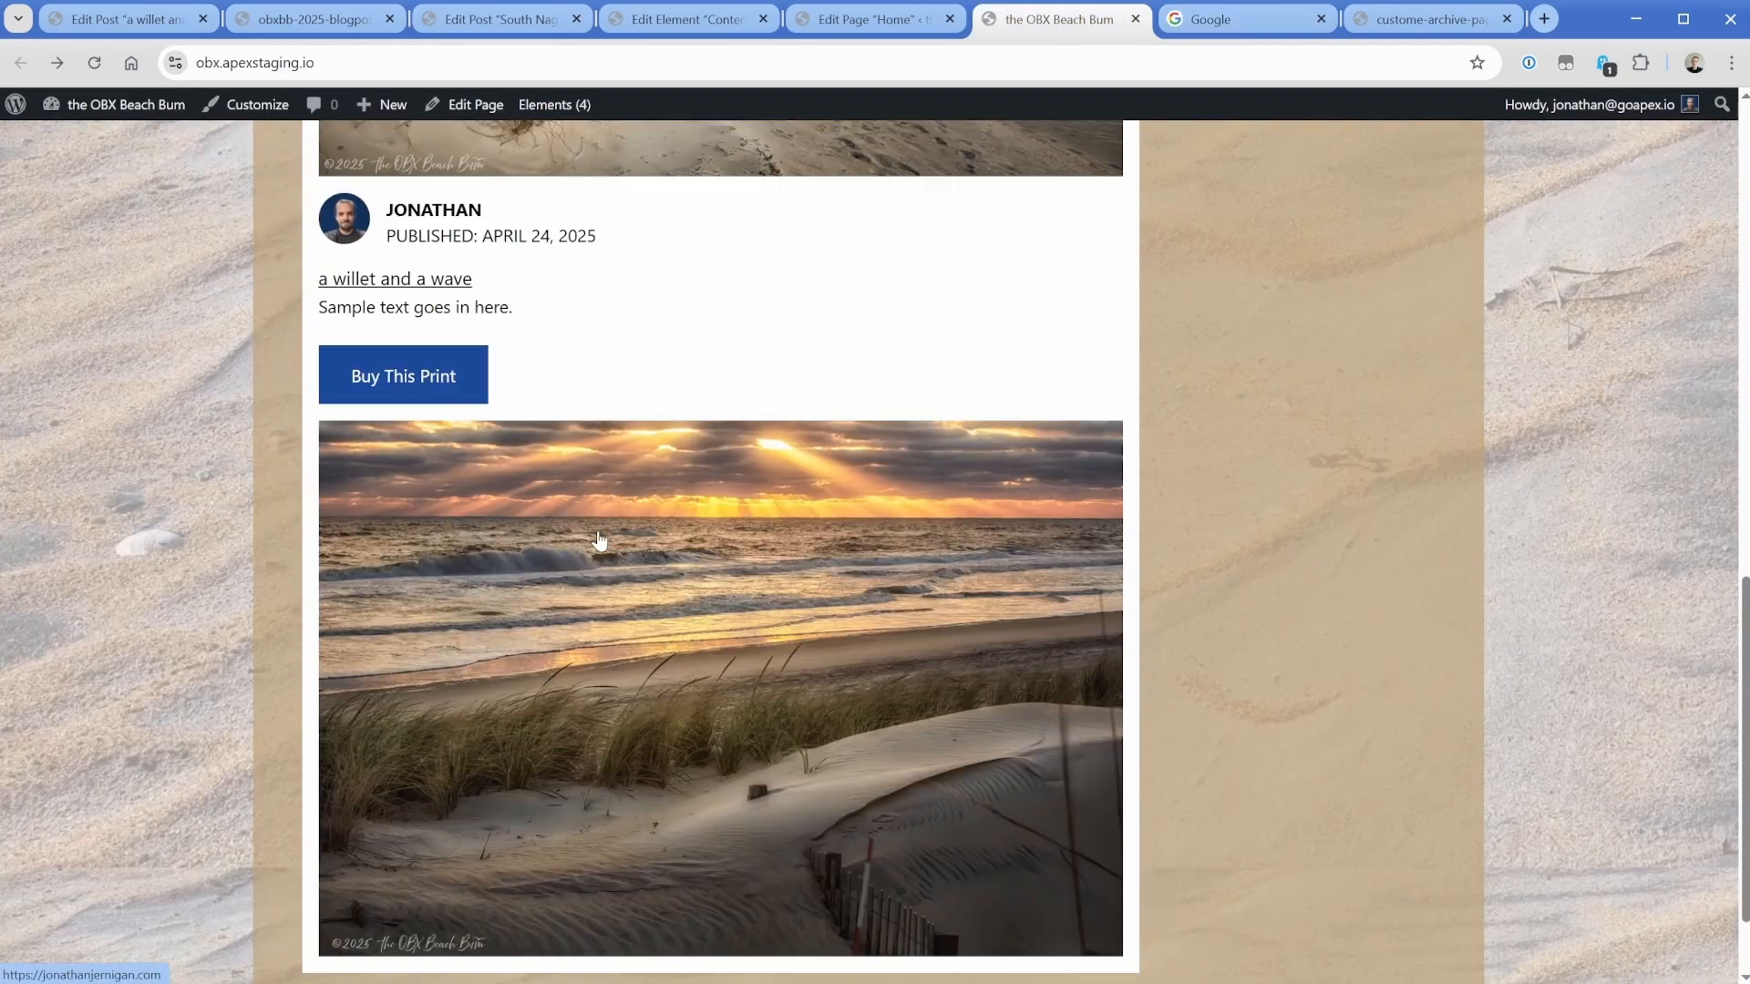
pyautogui.click(421, 366)
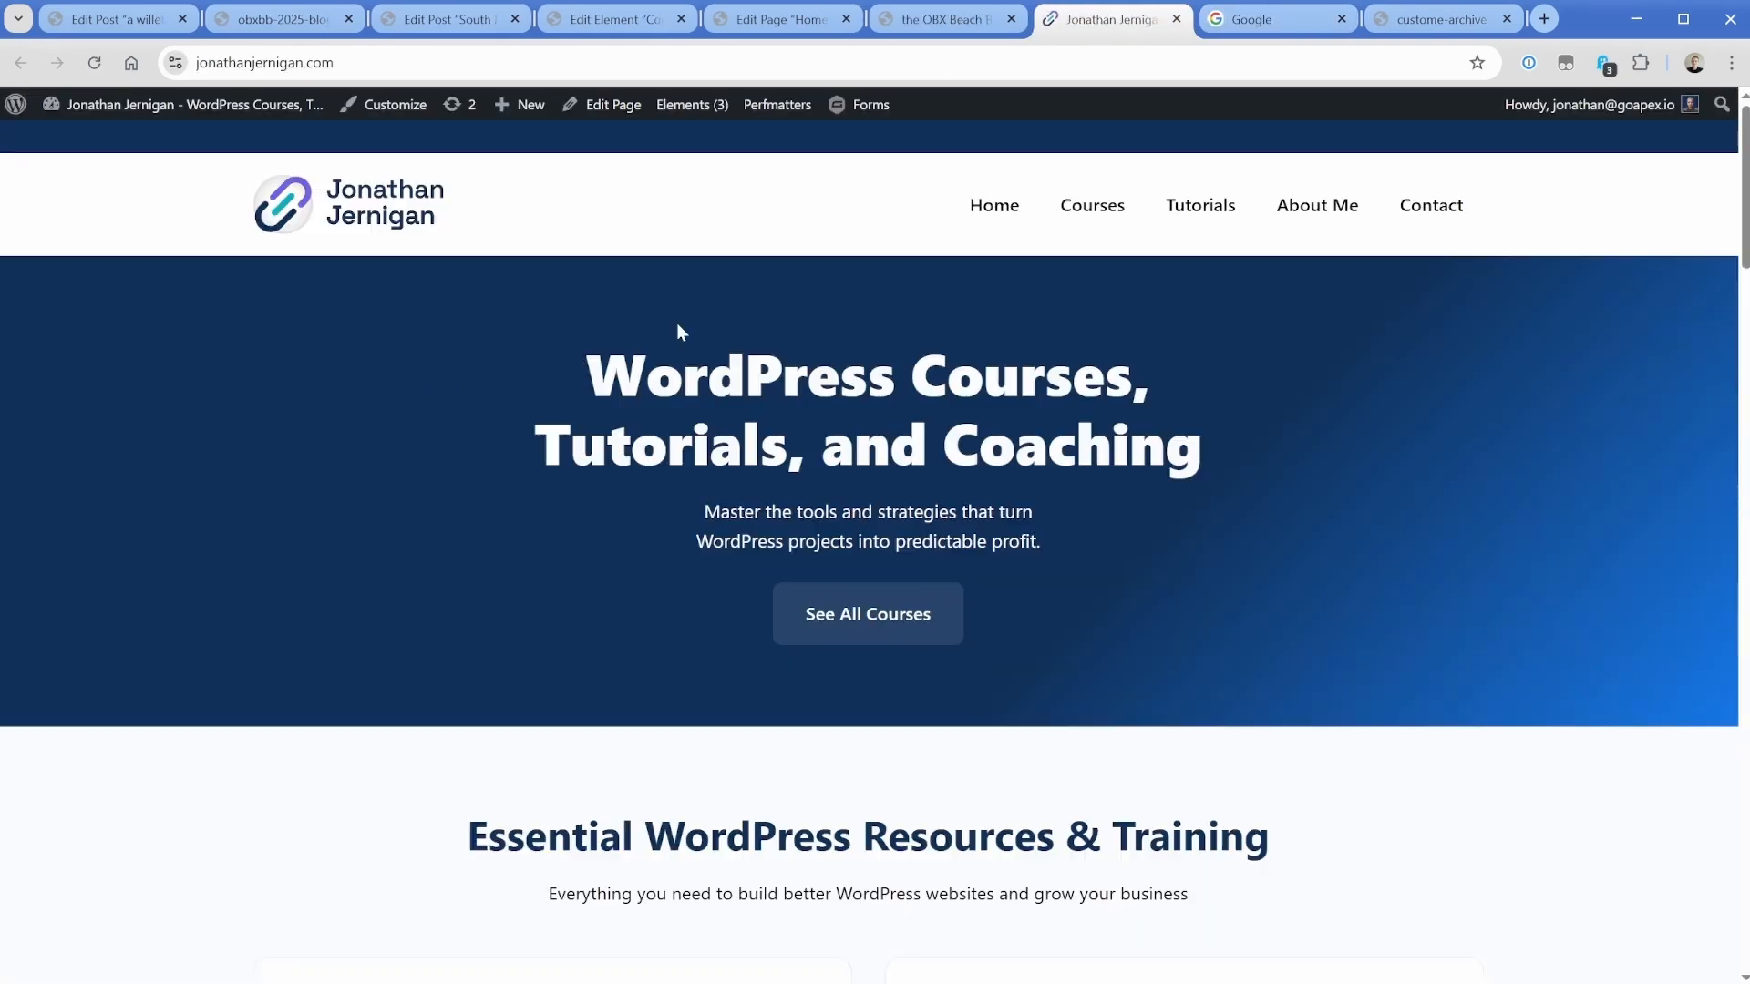
pyautogui.click(1176, 18)
pyautogui.click(1176, 18)
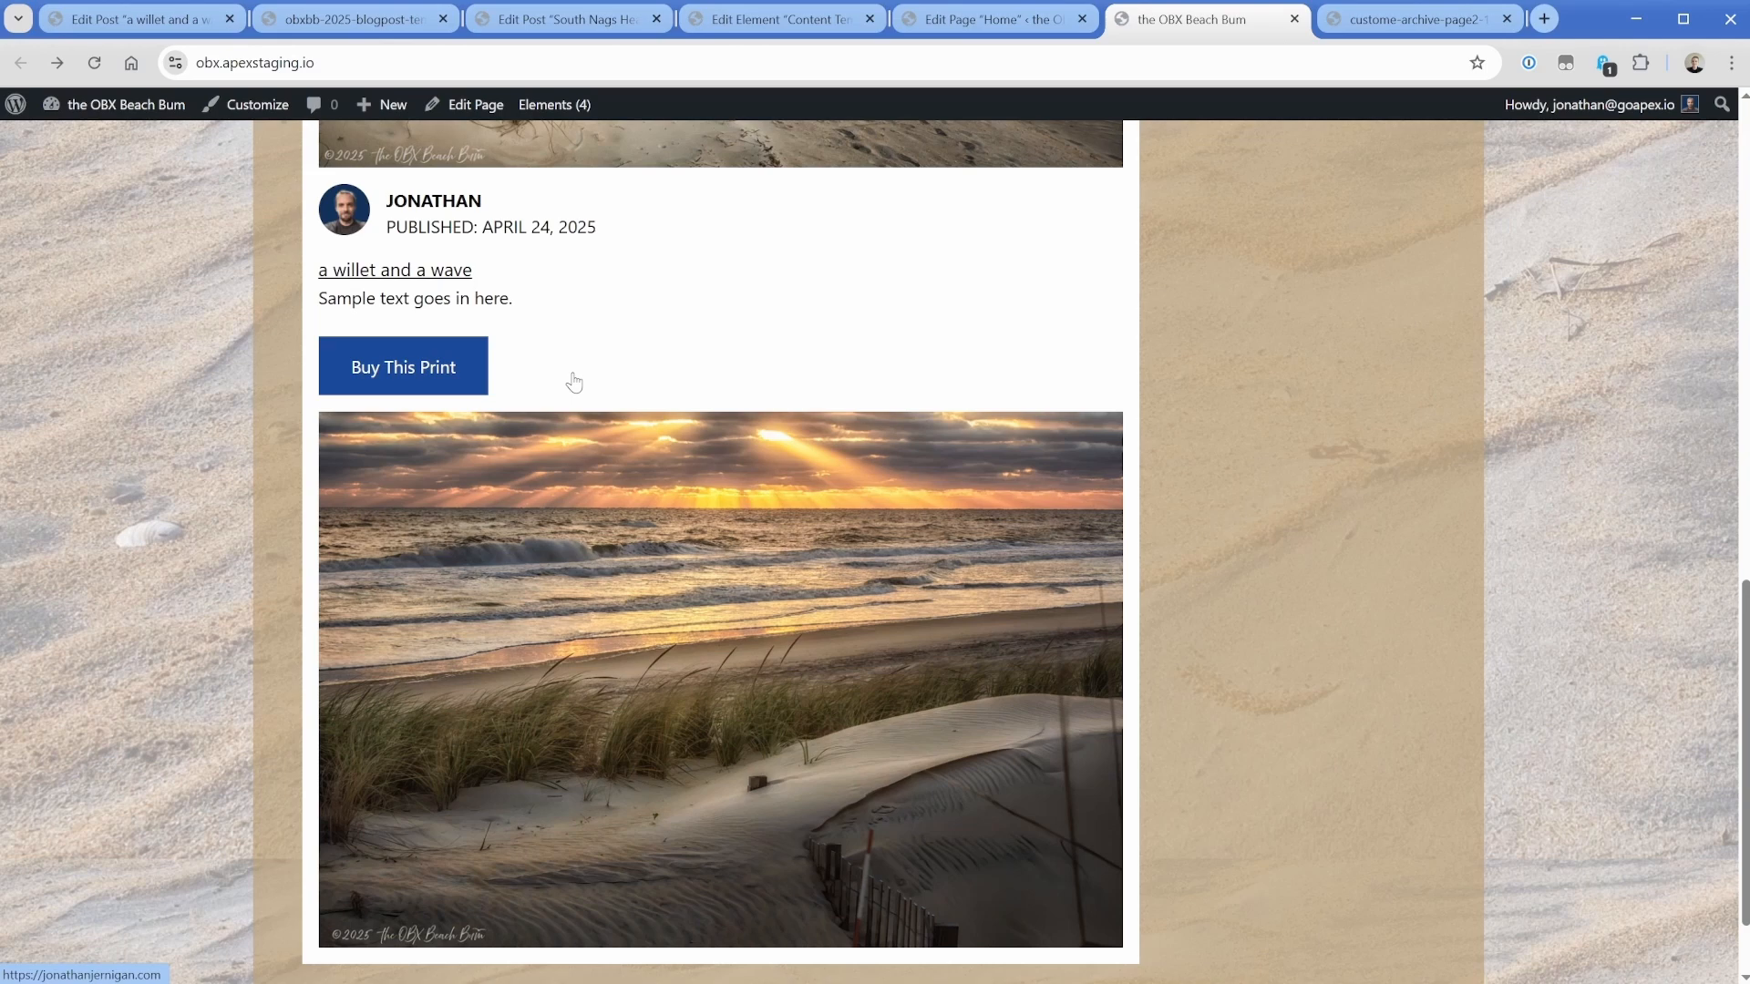
# Delete the Buy This Print button from the Home page's query loop and save the page.
pyautogui.hotkey('ctrl', 'shift', 'Tab')
pyautogui.click(907, 251)
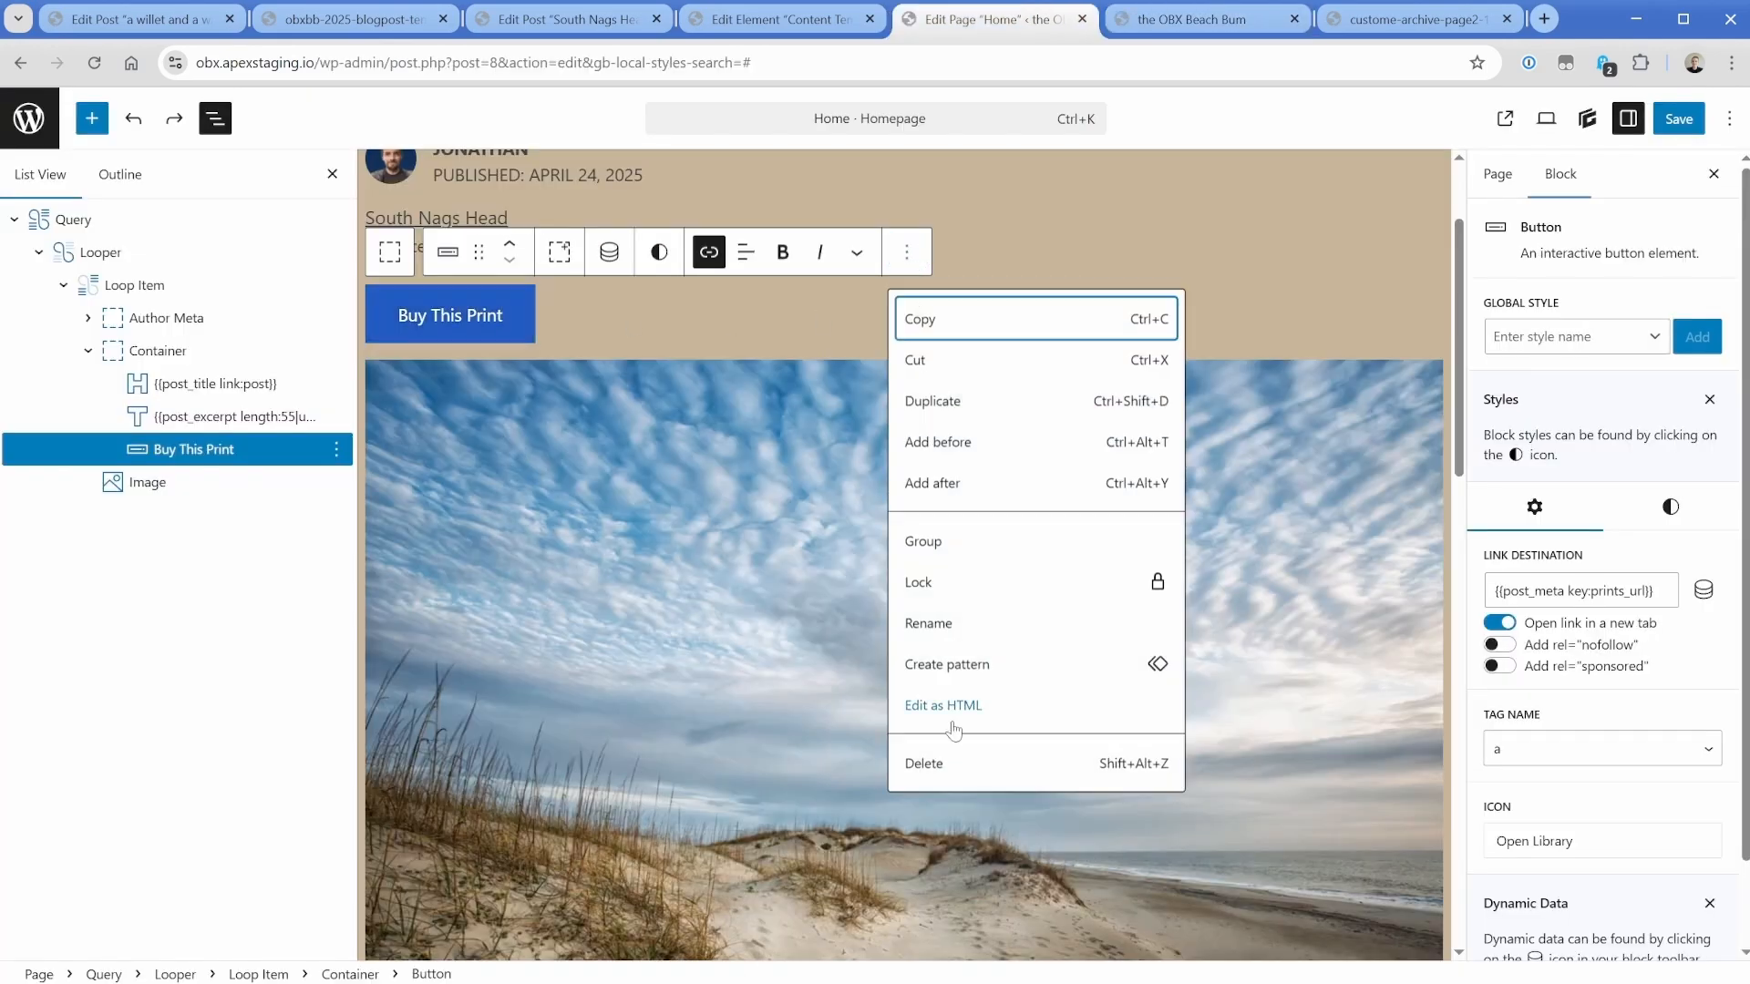
pyautogui.click(946, 762)
pyautogui.hotkey('ctrl', 's')
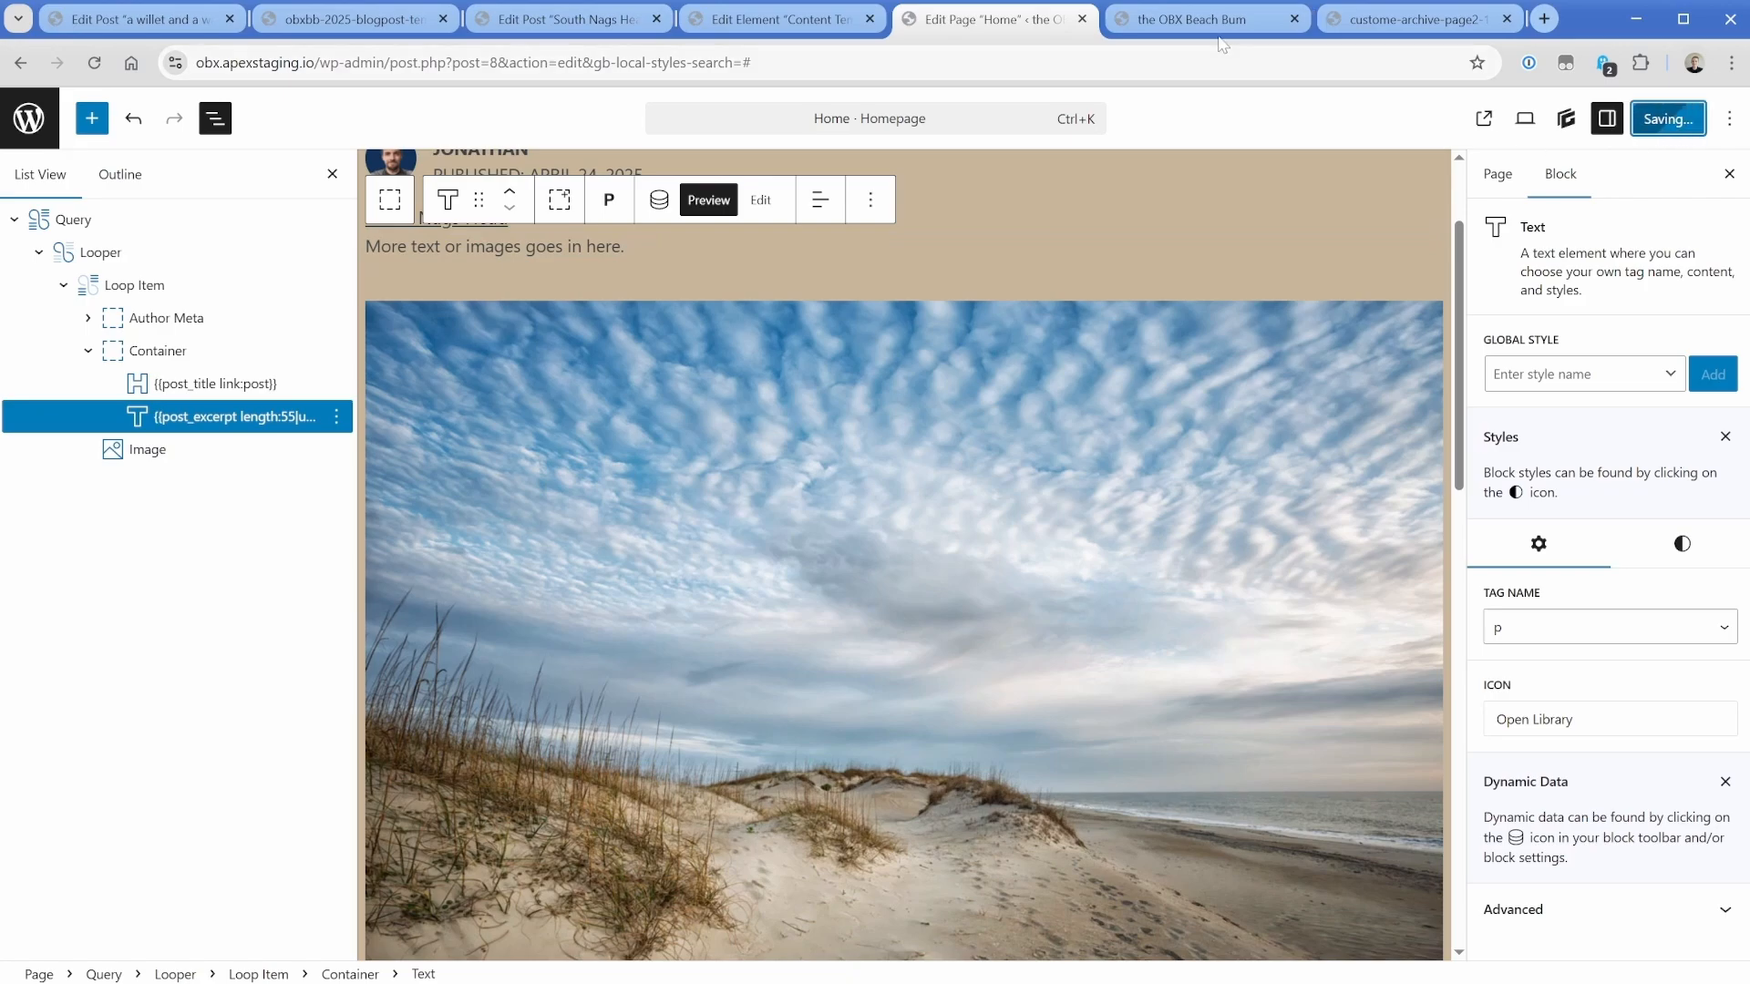
# Reload the live home page to check the post listing without the print buttons and look through its active Elements.
pyautogui.click(1203, 20)
pyautogui.click(95, 62)
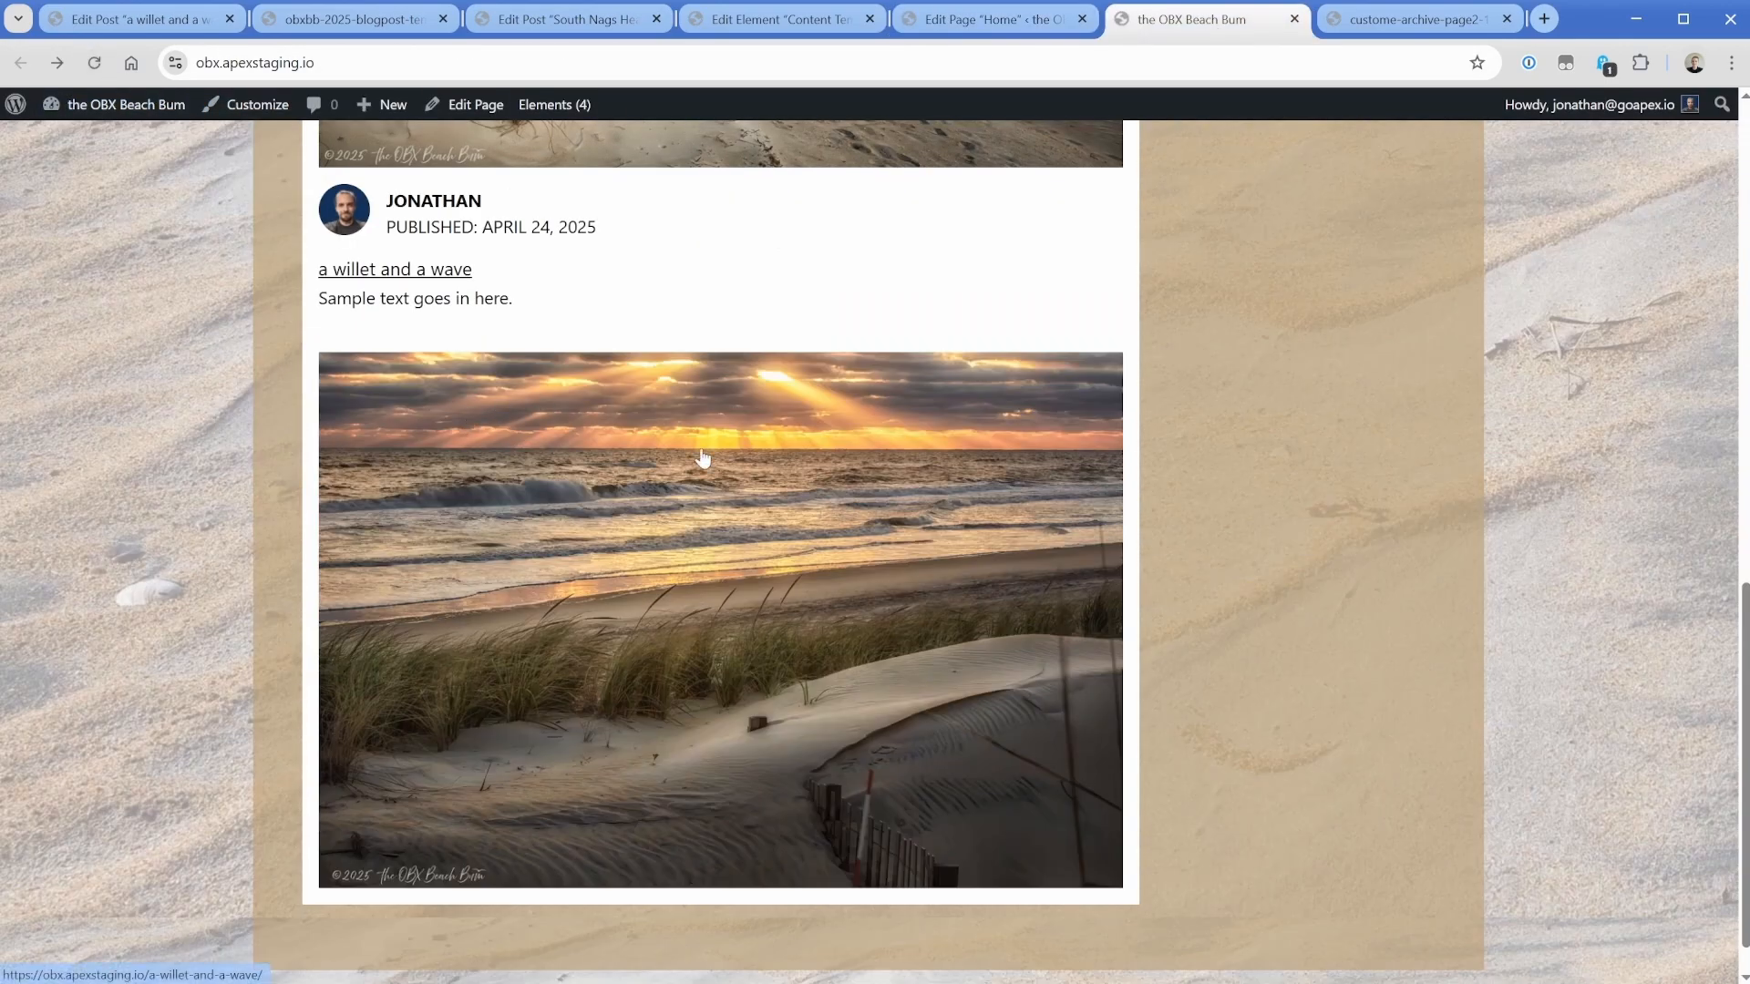
pyautogui.scroll(13, 702, 456)
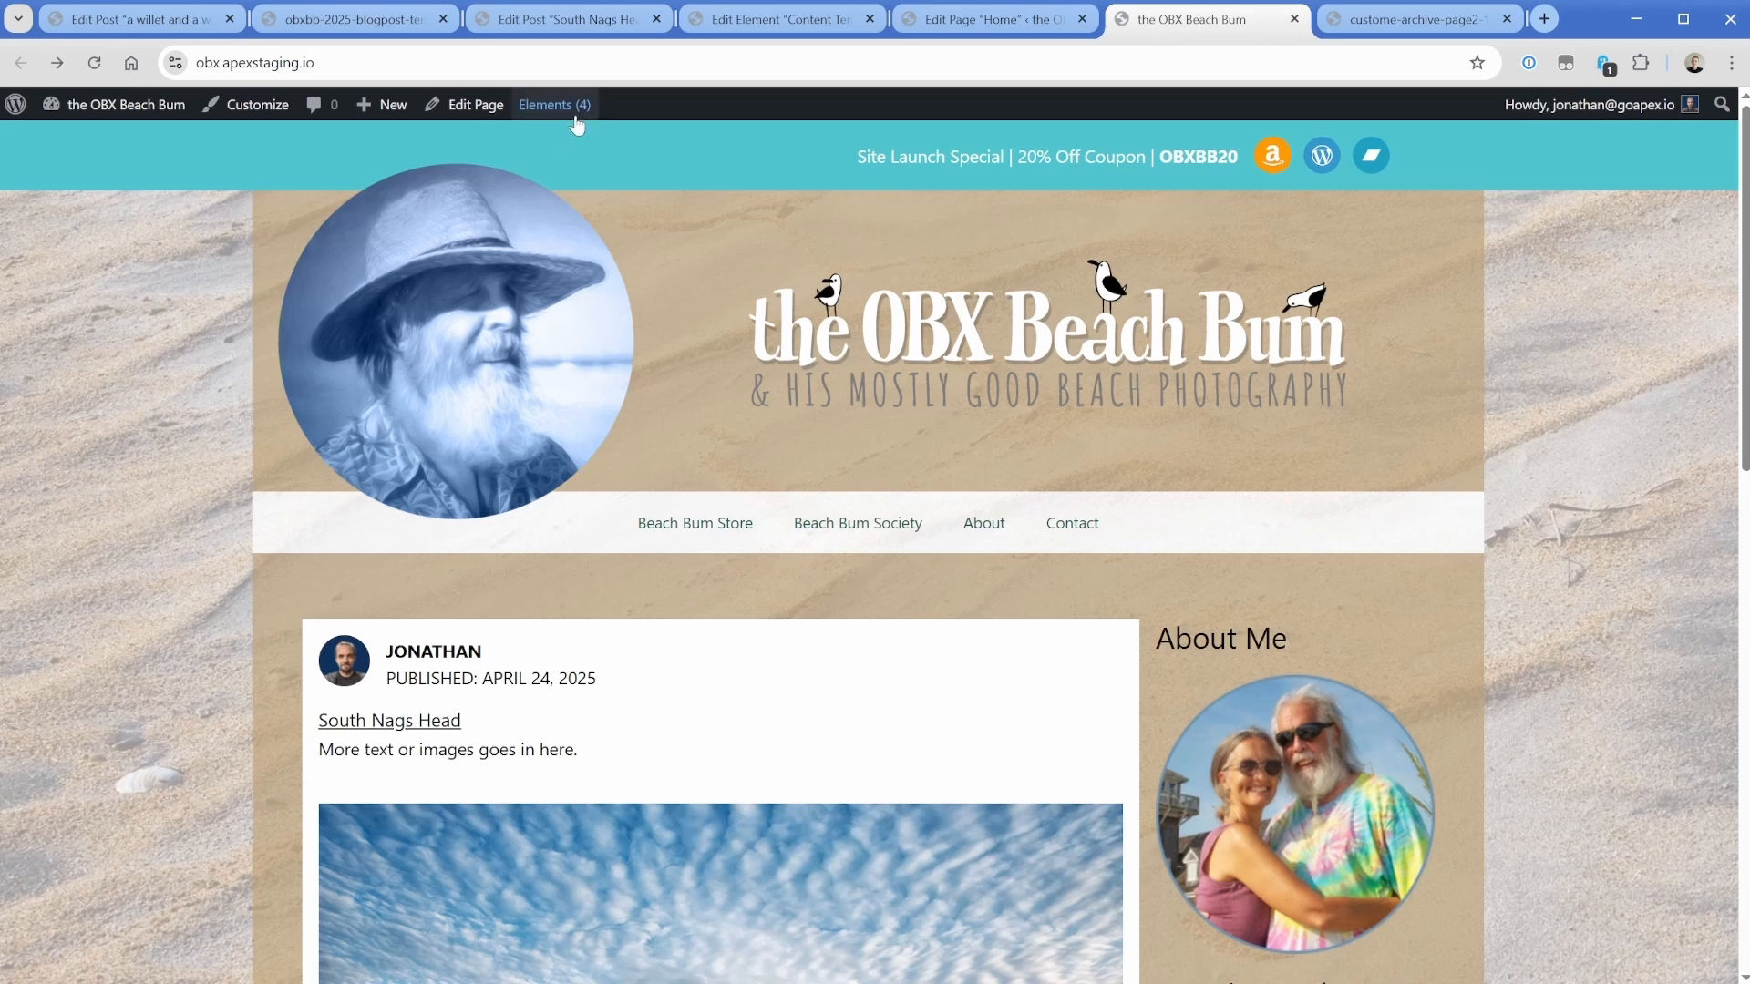
pyautogui.moveTo(577, 114)
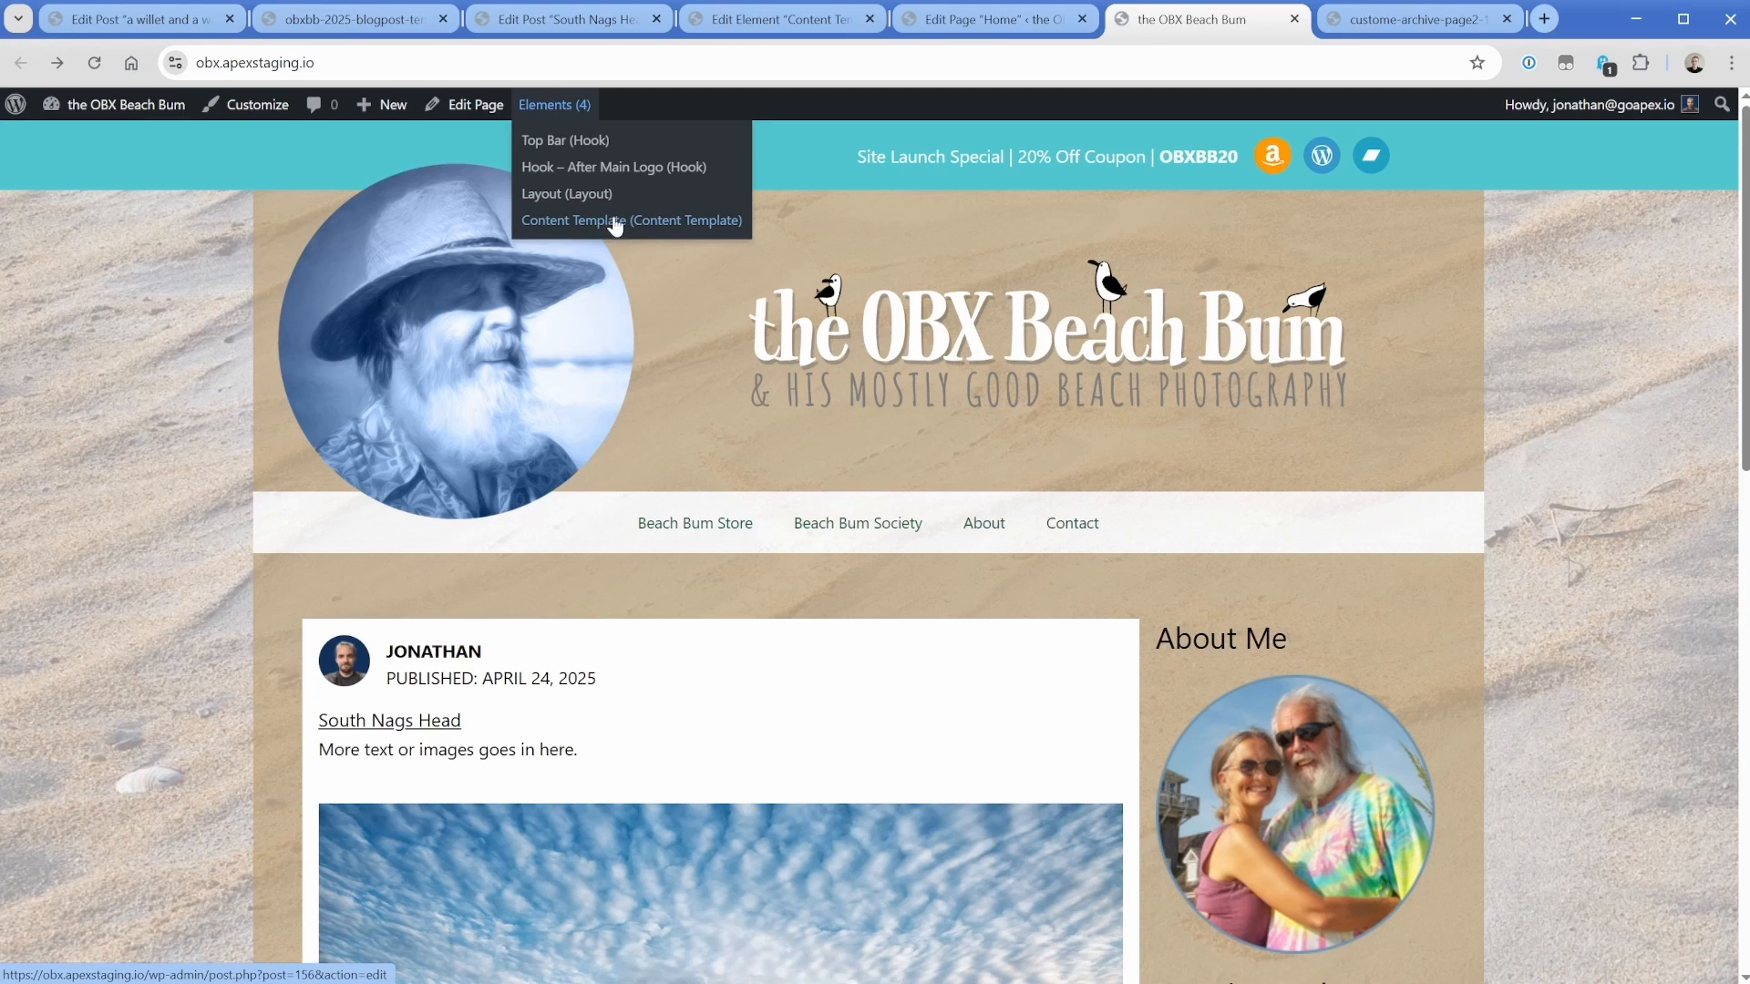
pyautogui.scroll(-1, 700, 579)
pyautogui.scroll(-2, 700, 578)
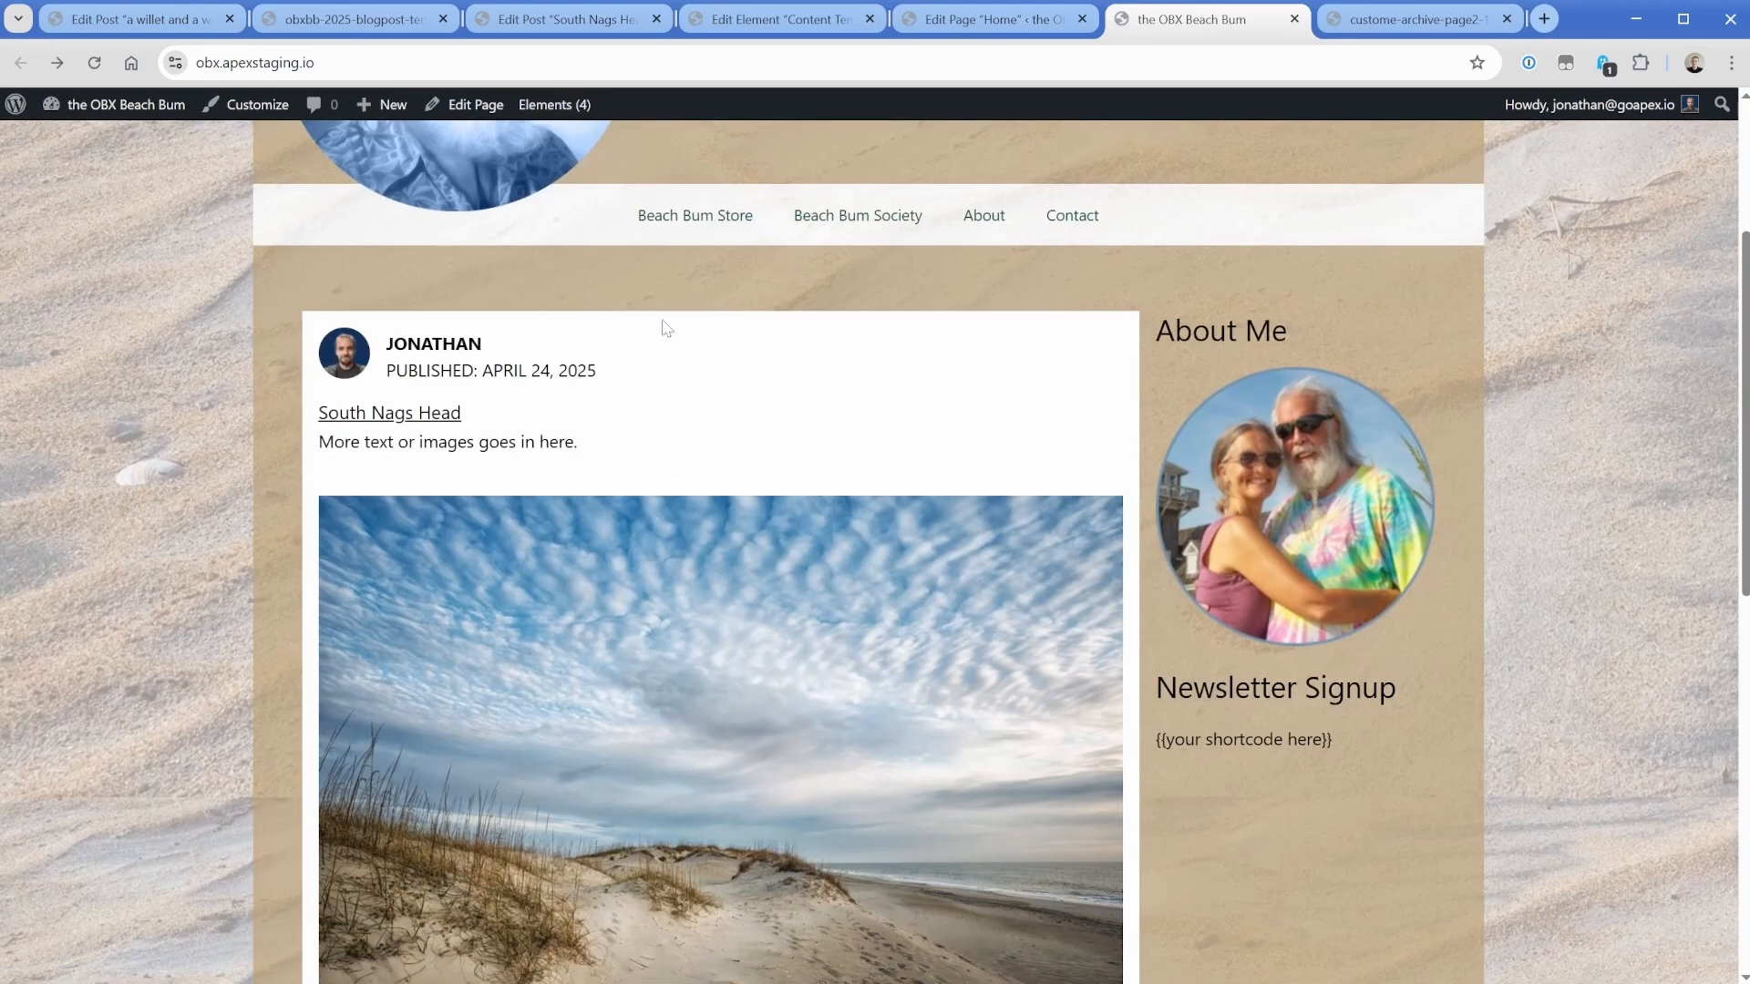